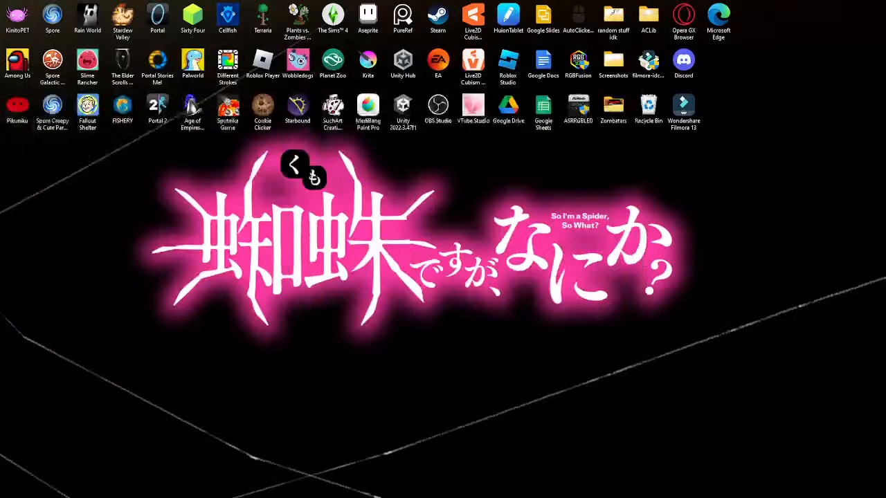
{"action": "left_click_drag", "start_coordinate": [0, 123], "coordinate": [486, 56]}
{"action": "left_click", "coordinate": [545, 54]}
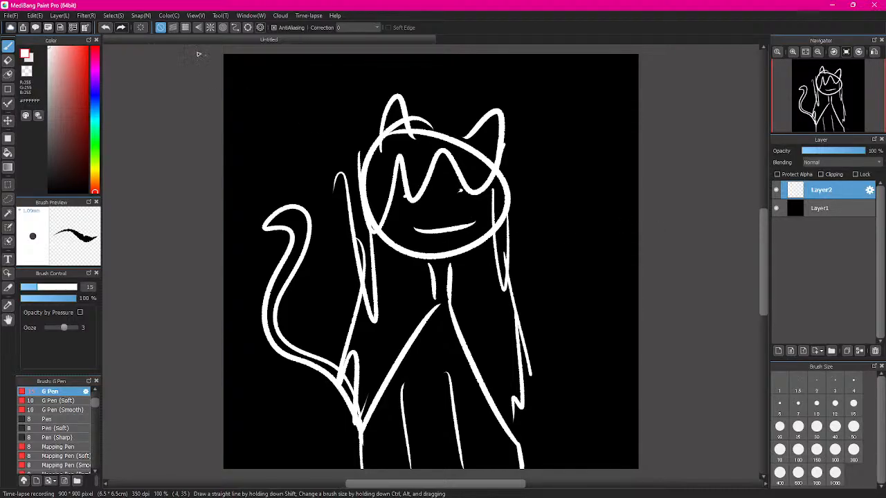
Check which file formats are offered for saving the cat sketch under a new name, leaving without saving.
{"action": "left_click", "coordinate": [11, 15]}
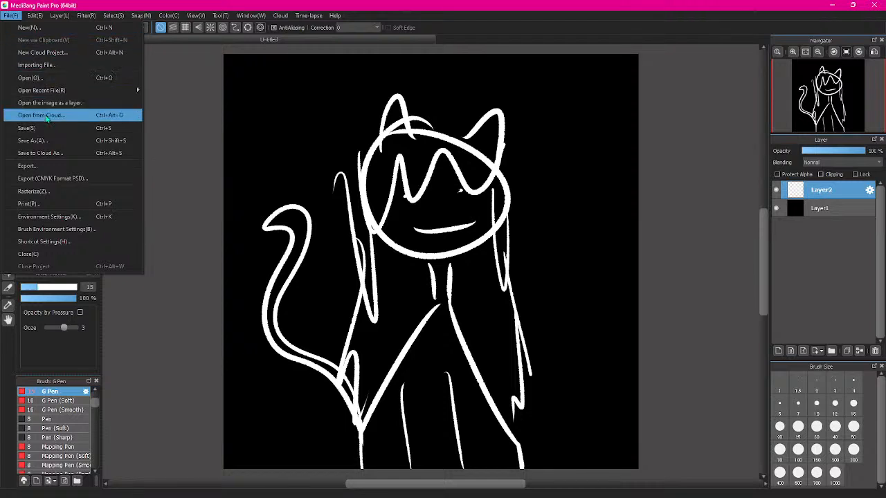
{"action": "left_click", "coordinate": [49, 141]}
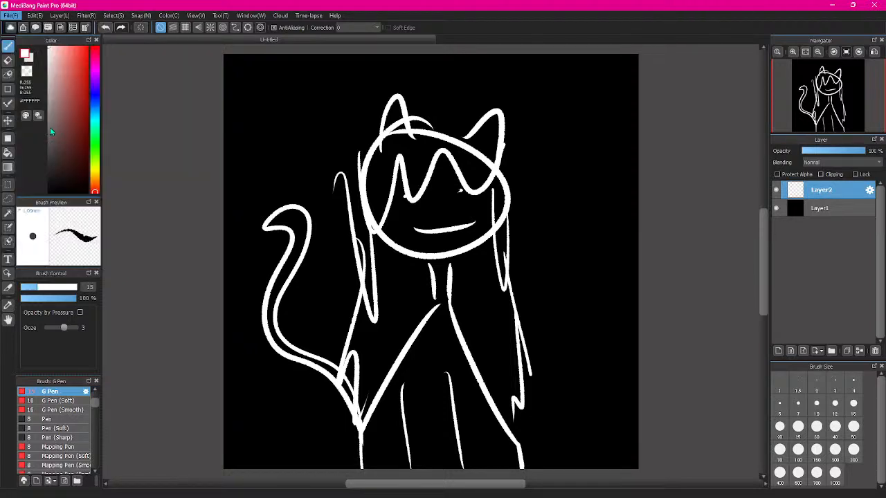
{"action": "left_click", "coordinate": [193, 205]}
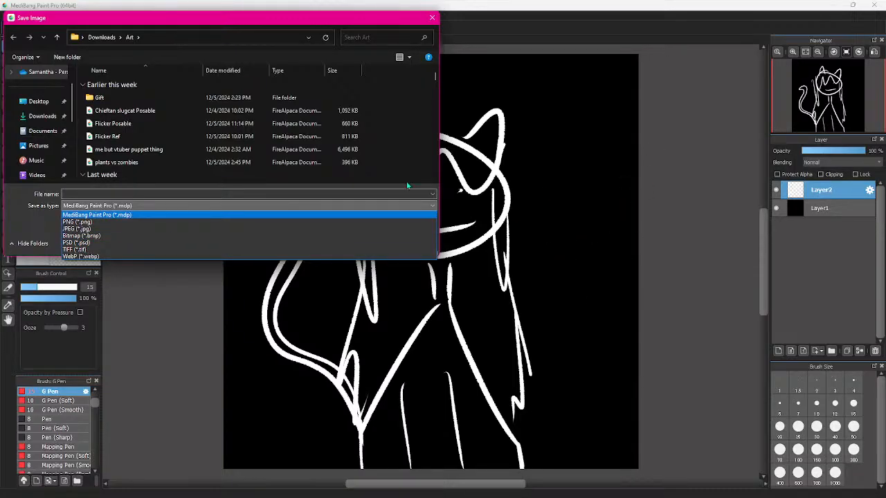
{"action": "left_click", "coordinate": [673, 296]}
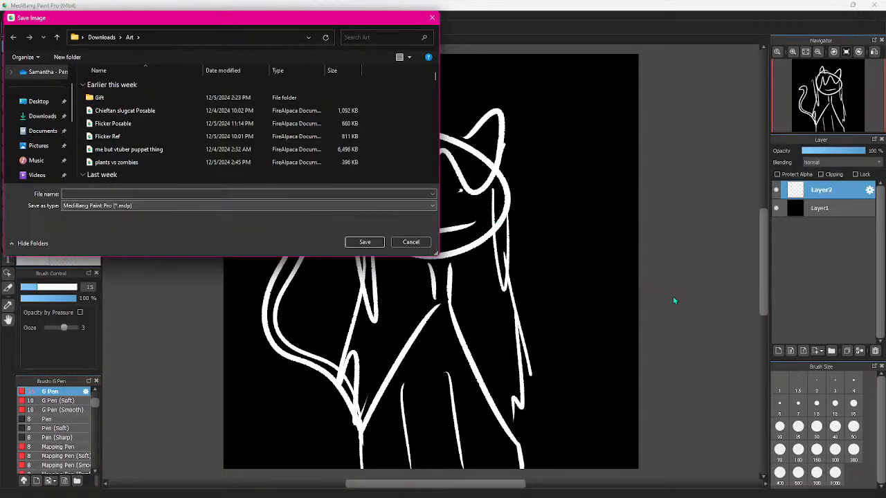
{"action": "left_click", "coordinate": [410, 243]}
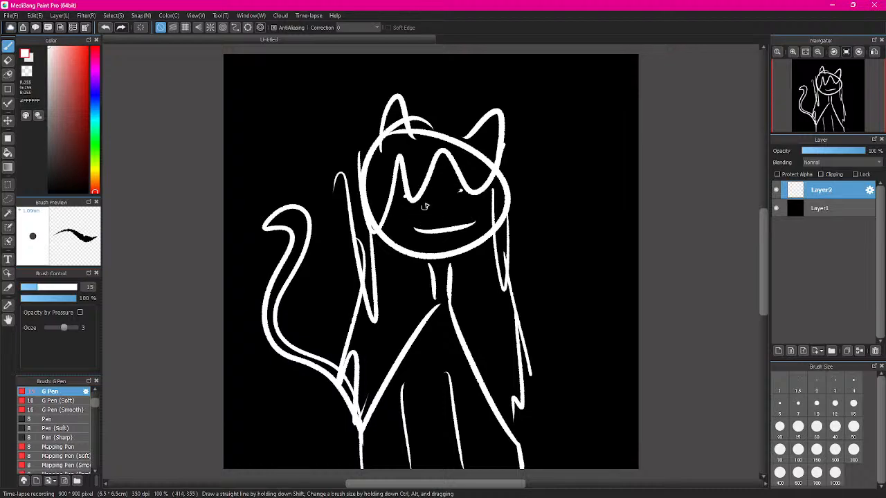
Close the painting program and discard the untitled sketch.
{"action": "left_click", "coordinate": [873, 6]}
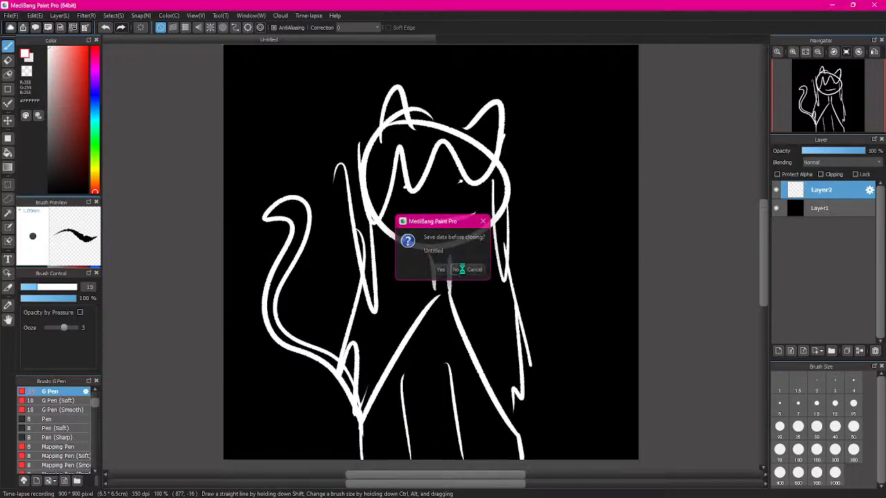
{"action": "left_click", "coordinate": [457, 270]}
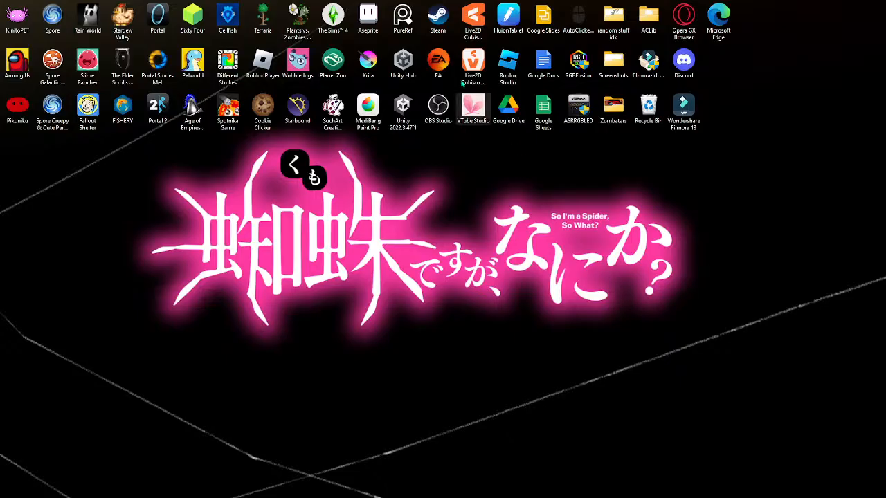
{"action": "mouse_move", "coordinate": [473, 108]}
{"action": "left_mouse_down"}
{"action": "mouse_move", "coordinate": [334, 232]}
{"action": "mouse_move", "coordinate": [88, 211]}
{"action": "mouse_move", "coordinate": [81, 193]}
{"action": "mouse_move", "coordinate": [460, 180]}
{"action": "mouse_move", "coordinate": [473, 109]}
{"action": "left_mouse_up"}
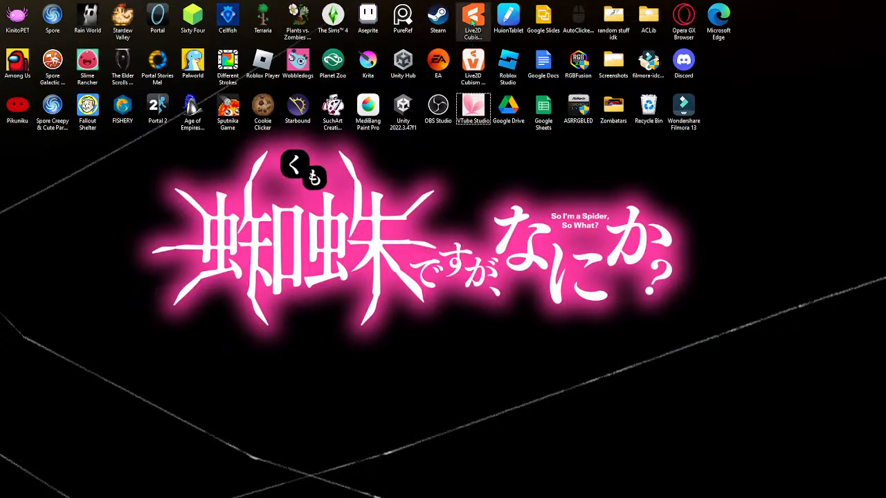
{"action": "left_click_drag", "start_coordinate": [473, 22], "coordinate": [511, 162]}
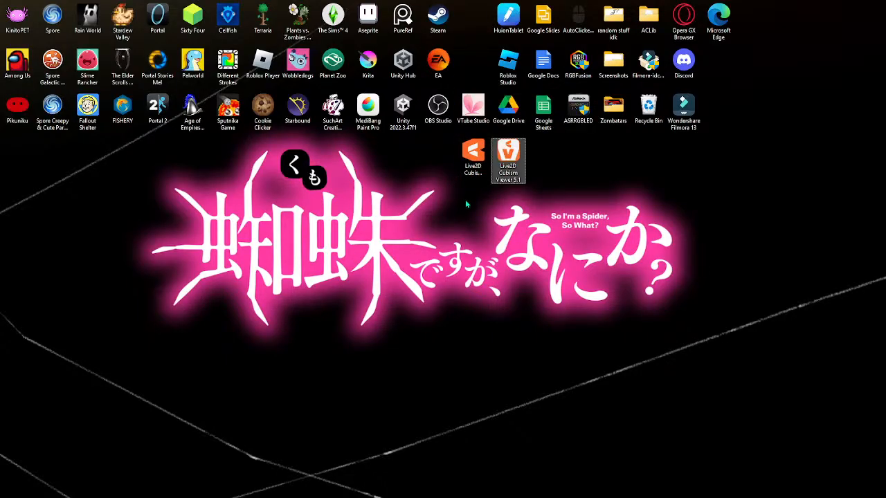
{"action": "left_click_drag", "start_coordinate": [454, 141], "coordinate": [530, 188]}
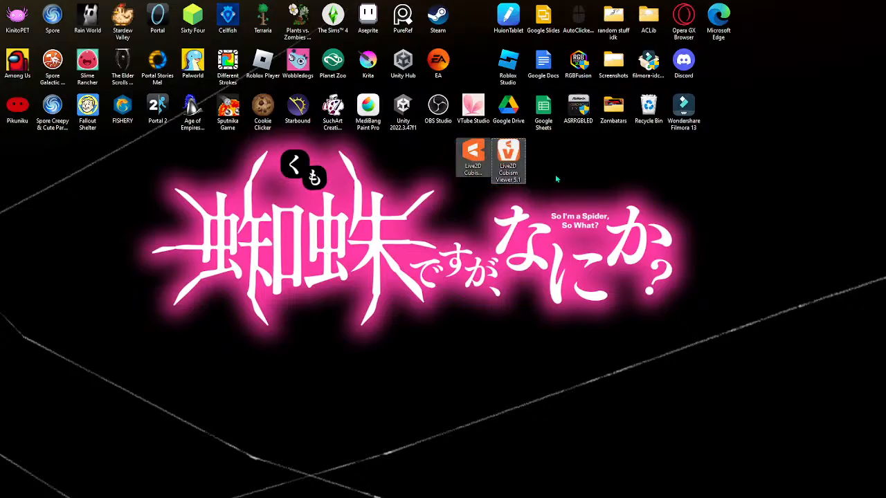
{"action": "left_click", "coordinate": [553, 175]}
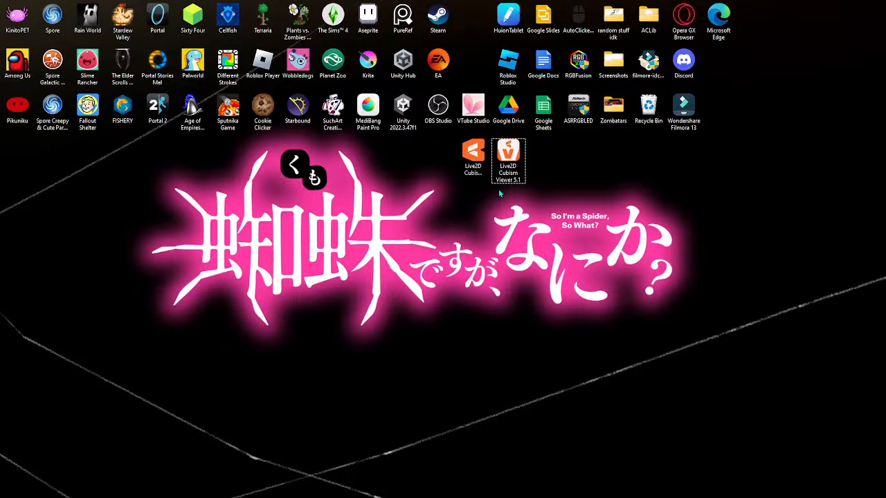
{"action": "left_click_drag", "start_coordinate": [478, 171], "coordinate": [478, 41]}
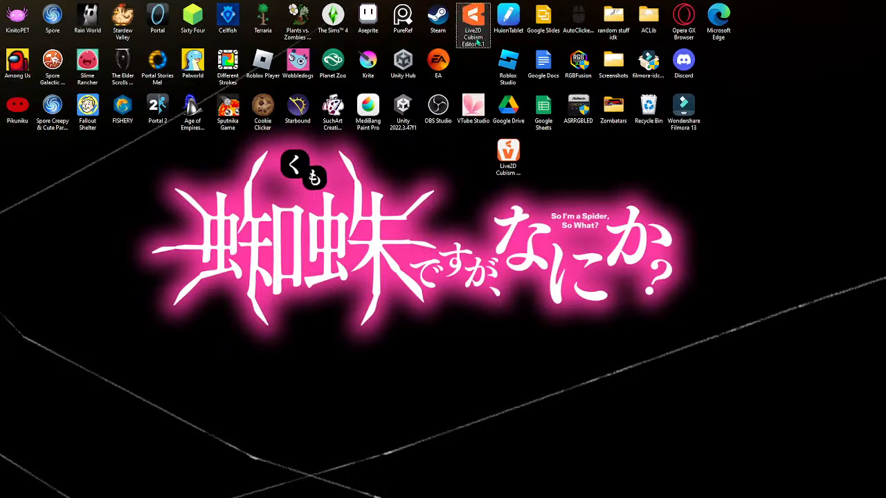
{"action": "left_click_drag", "start_coordinate": [509, 163], "coordinate": [478, 77]}
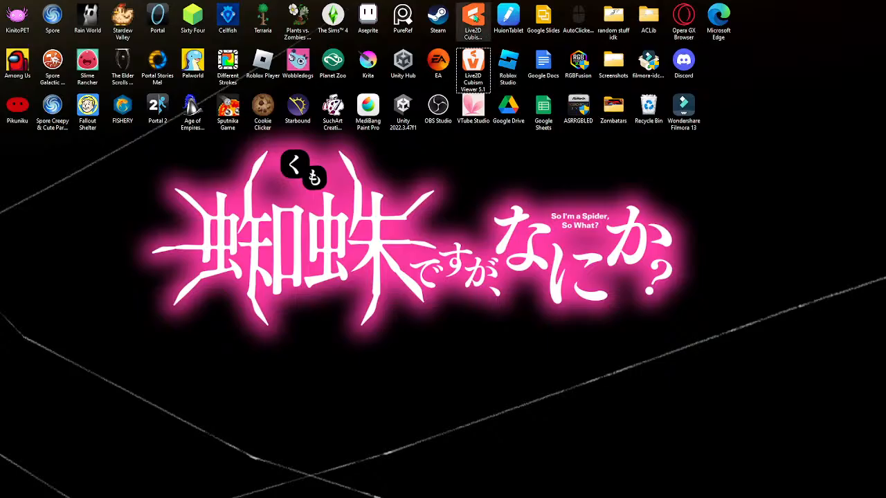
Launch Live2D Cubism Editor 5.1 as the FREE version, declining the backup folder cleanup and closing the Home window.
{"action": "double_click", "coordinate": [475, 18]}
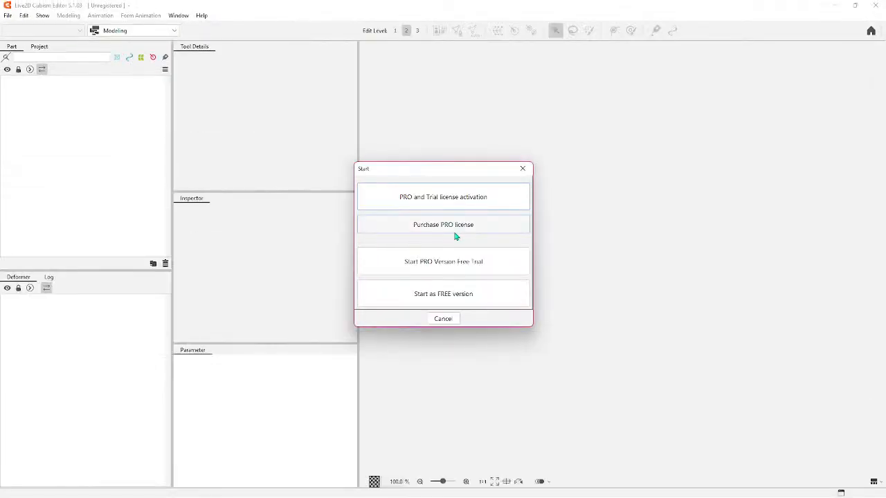
{"action": "left_click", "coordinate": [475, 295]}
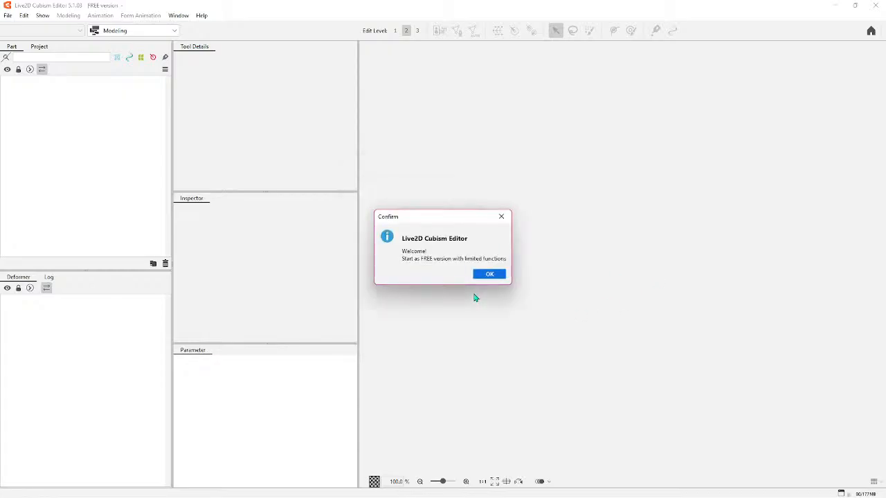
{"action": "left_click", "coordinate": [493, 275]}
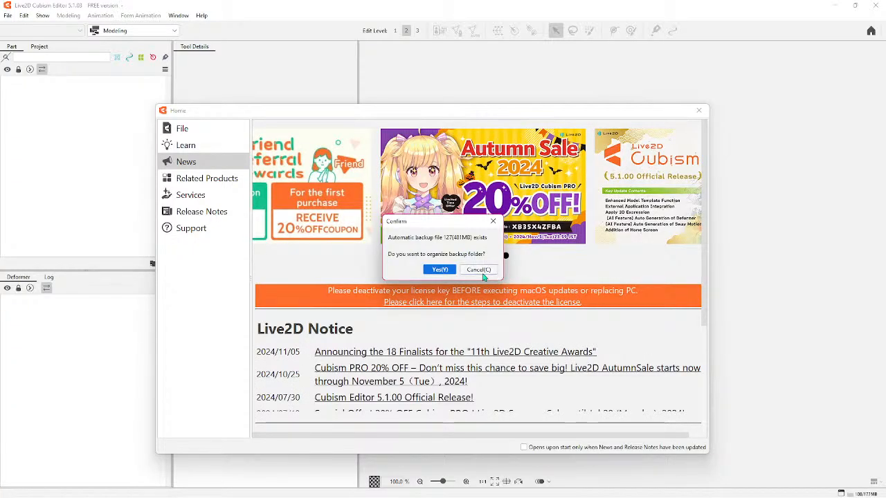
{"action": "left_click", "coordinate": [466, 272]}
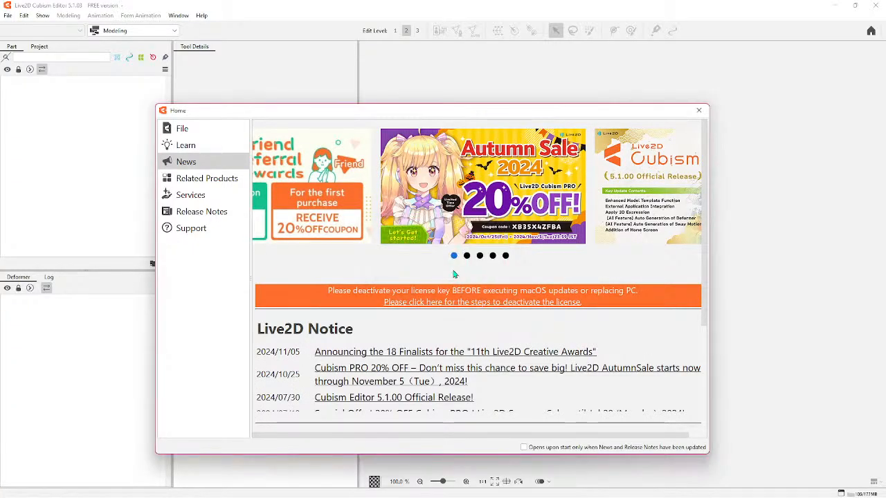
{"action": "left_click", "coordinate": [698, 110]}
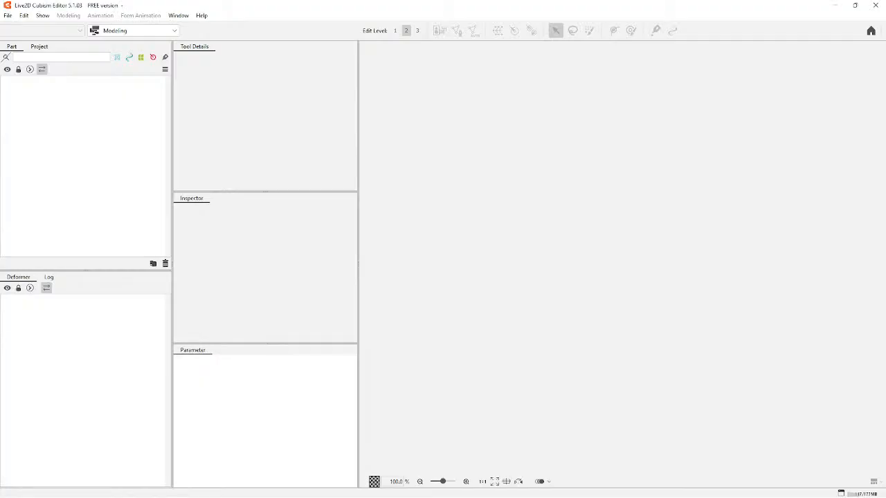
Open the file "tutorial cat person.psd" from the Art folder as a model.
{"action": "left_click", "coordinate": [10, 18]}
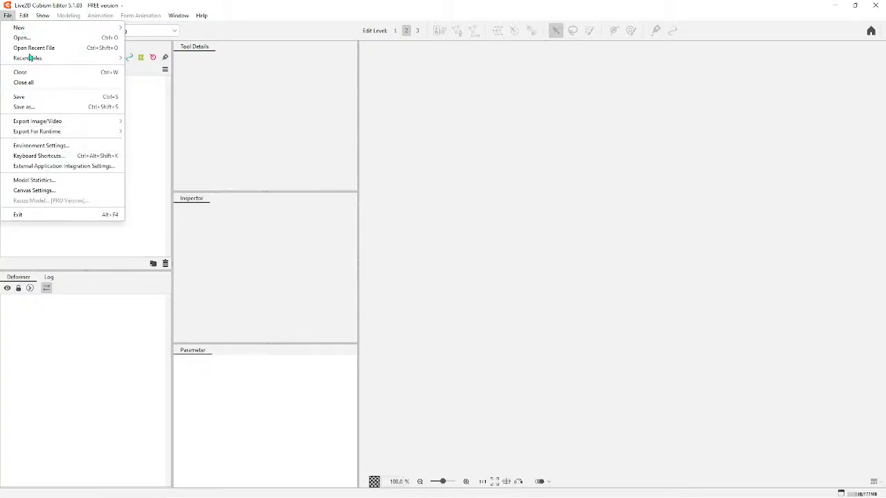
{"action": "mouse_move", "coordinate": [34, 28]}
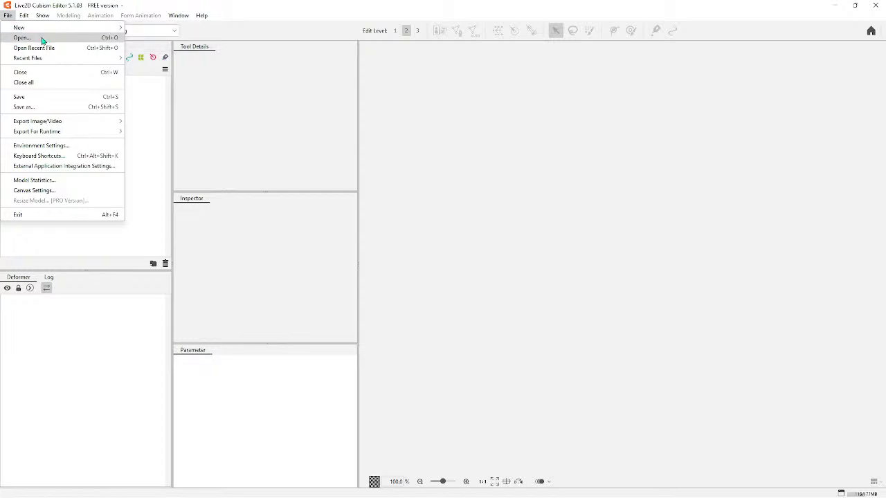
{"action": "left_click", "coordinate": [22, 37]}
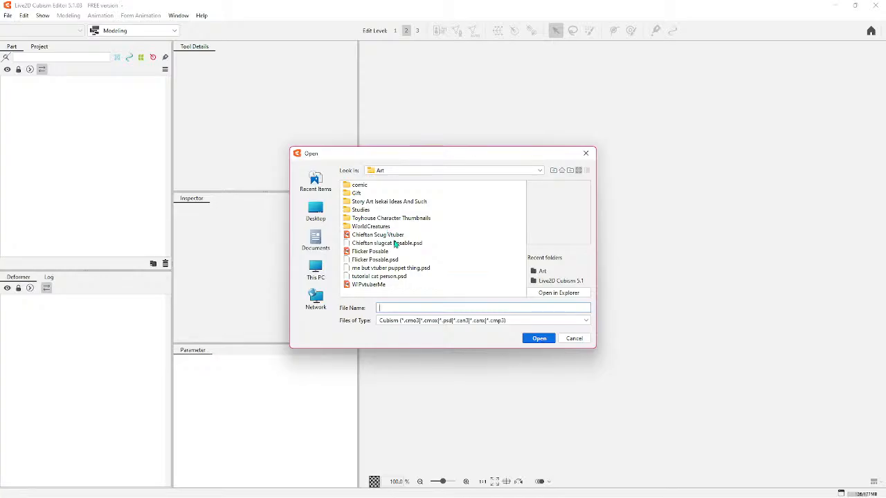
{"action": "left_click", "coordinate": [389, 276]}
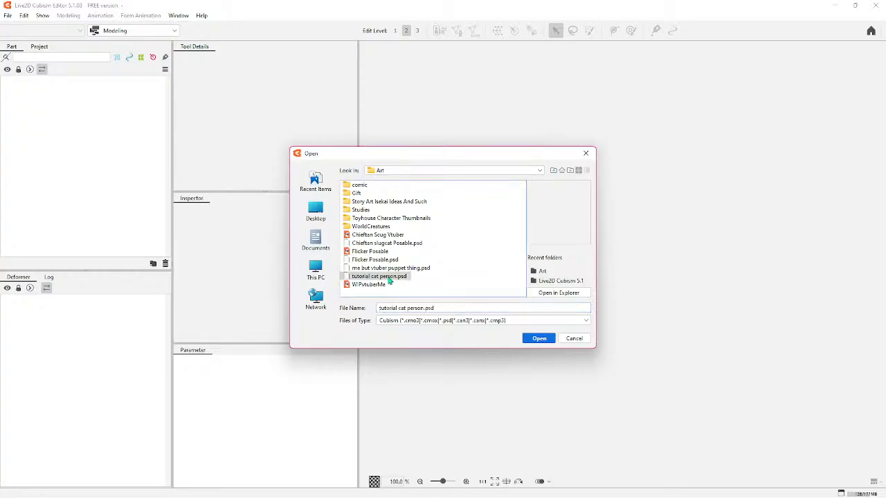
{"action": "left_click", "coordinate": [538, 339]}
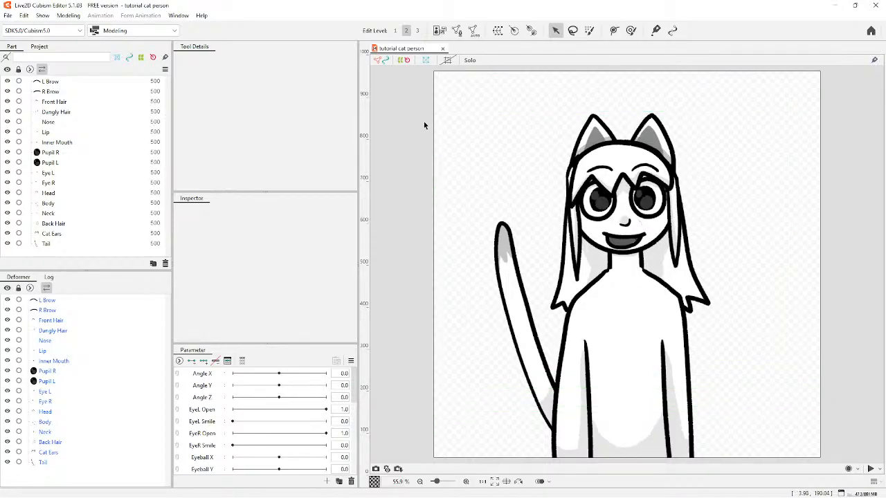
Generate an automatic mesh for the L Brow part with the Standard preset.
{"action": "left_click", "coordinate": [49, 82]}
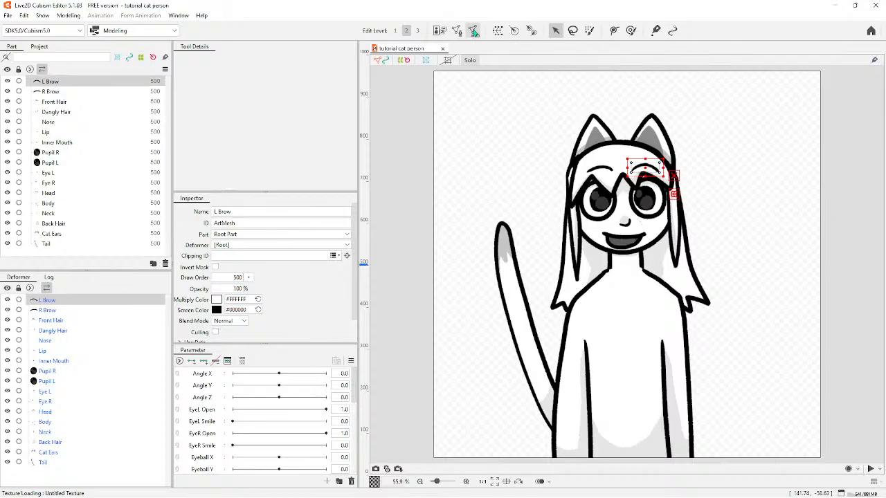
{"action": "left_click", "coordinate": [474, 31]}
{"action": "left_click", "coordinate": [495, 205]}
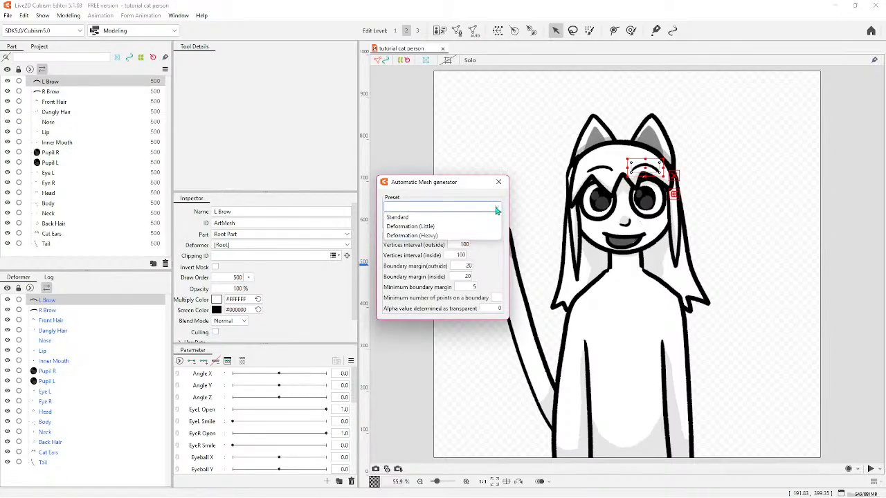
{"action": "left_click", "coordinate": [428, 216]}
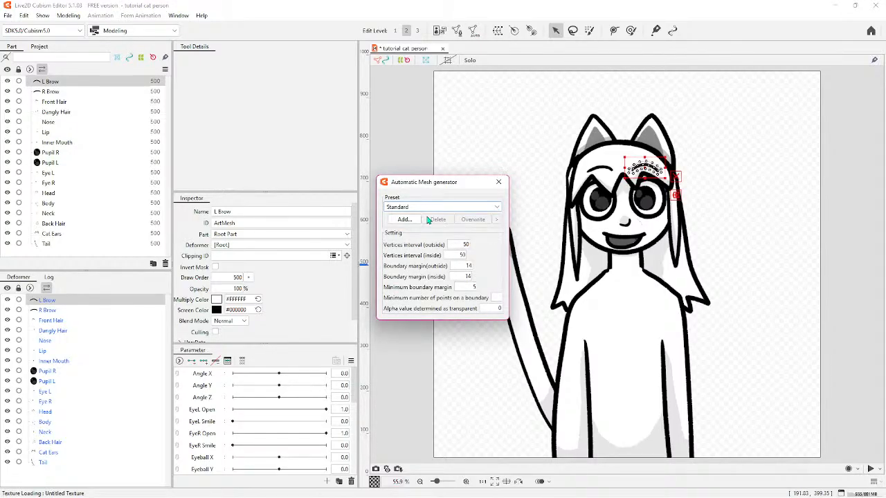
Switch the L Brow mesh to the Deformation (Heavy) preset and inspect its vertices up close.
{"action": "left_click", "coordinate": [428, 211]}
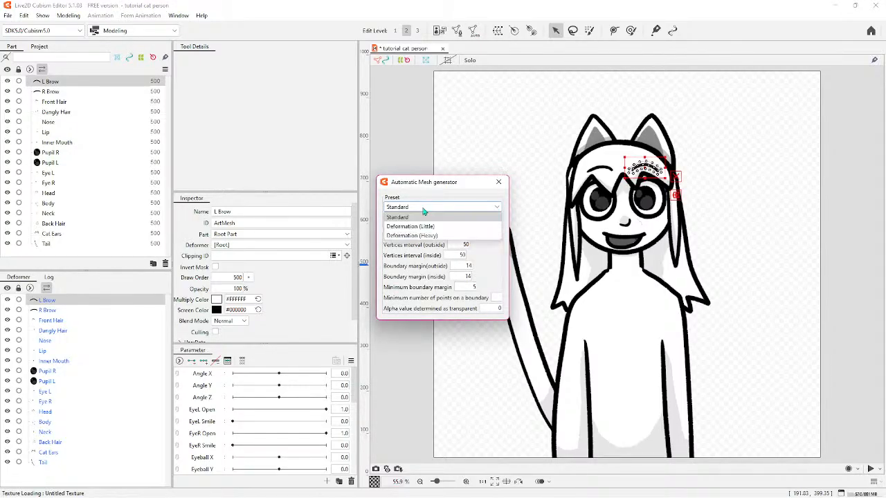
{"action": "left_click", "coordinate": [460, 236]}
{"action": "scroll", "coordinate": [515, 328], "scroll_direction": "down", "scroll_amount": 3}
{"action": "scroll", "coordinate": [606, 241], "scroll_direction": "up", "scroll_amount": 5}
{"action": "scroll", "coordinate": [678, 336], "scroll_direction": "down", "scroll_amount": 3}
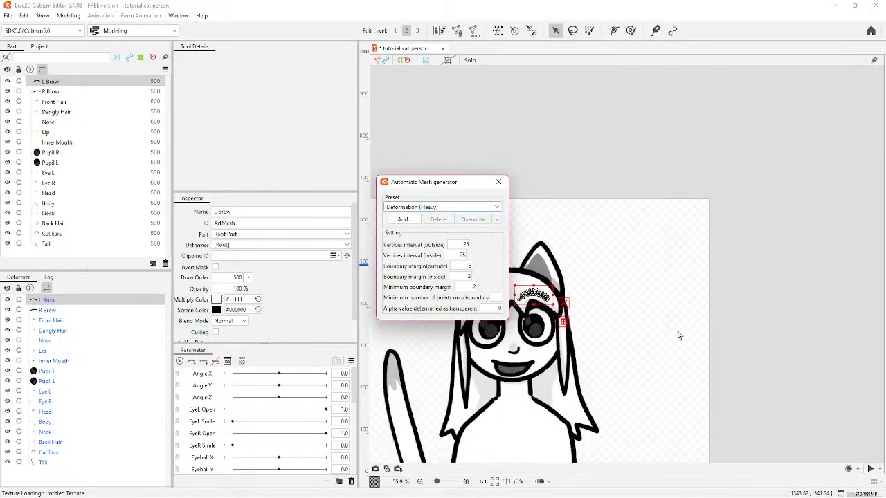
{"action": "scroll", "coordinate": [631, 367], "scroll_direction": "up", "scroll_amount": 2}
{"action": "scroll", "coordinate": [630, 367], "scroll_direction": "up", "scroll_amount": 8}
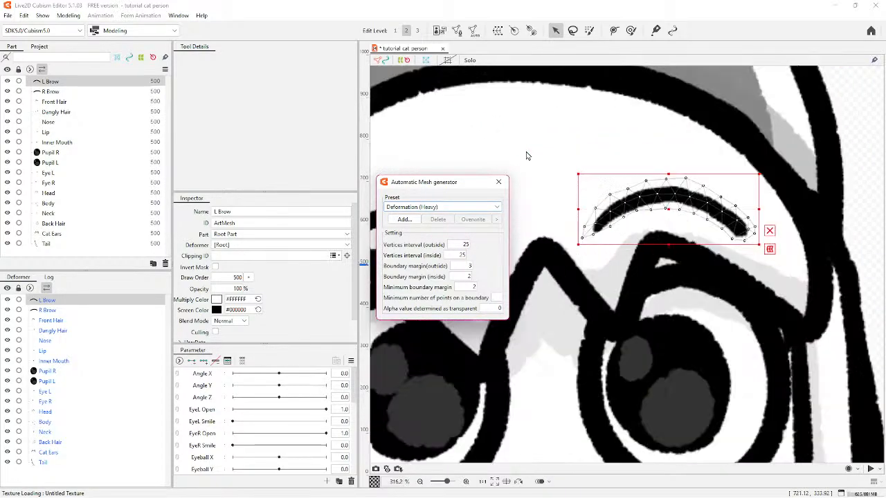
Return the L Brow mesh to the Standard preset and try moving a vertex at the brow's inner end.
{"action": "left_click", "coordinate": [428, 209]}
{"action": "left_click", "coordinate": [405, 225]}
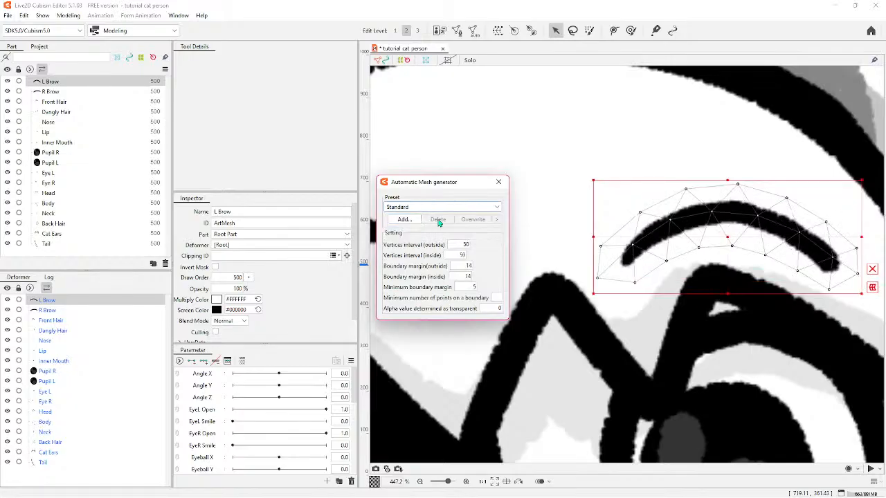
{"action": "mouse_move", "coordinate": [601, 246]}
{"action": "left_mouse_down"}
{"action": "mouse_move", "coordinate": [584, 199]}
{"action": "mouse_move", "coordinate": [528, 228]}
{"action": "mouse_move", "coordinate": [605, 232]}
{"action": "mouse_move", "coordinate": [587, 245]}
{"action": "mouse_move", "coordinate": [606, 247]}
{"action": "mouse_move", "coordinate": [610, 199]}
{"action": "mouse_move", "coordinate": [613, 253]}
{"action": "left_mouse_up"}
{"action": "key", "text": "ctrl+z"}
{"action": "key", "text": "ctrl+z"}
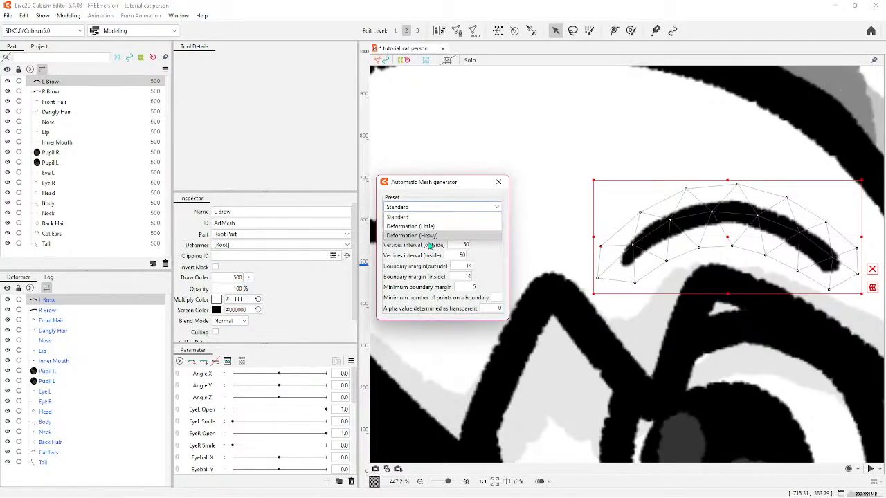
Apply the Deformation (Heavy) preset to L Brow and try pulling the vertices at its inner end up and outward.
{"action": "left_click", "coordinate": [437, 236]}
{"action": "left_click_drag", "start_coordinate": [625, 260], "coordinate": [590, 225]}
{"action": "left_click_drag", "start_coordinate": [606, 273], "coordinate": [570, 230]}
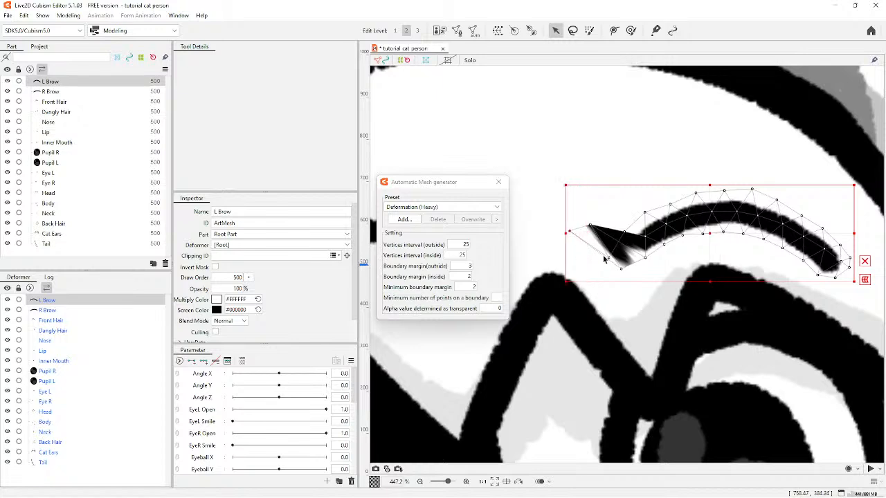
{"action": "left_click_drag", "start_coordinate": [608, 258], "coordinate": [566, 215]}
{"action": "scroll", "coordinate": [587, 276], "scroll_direction": "down", "scroll_amount": 4}
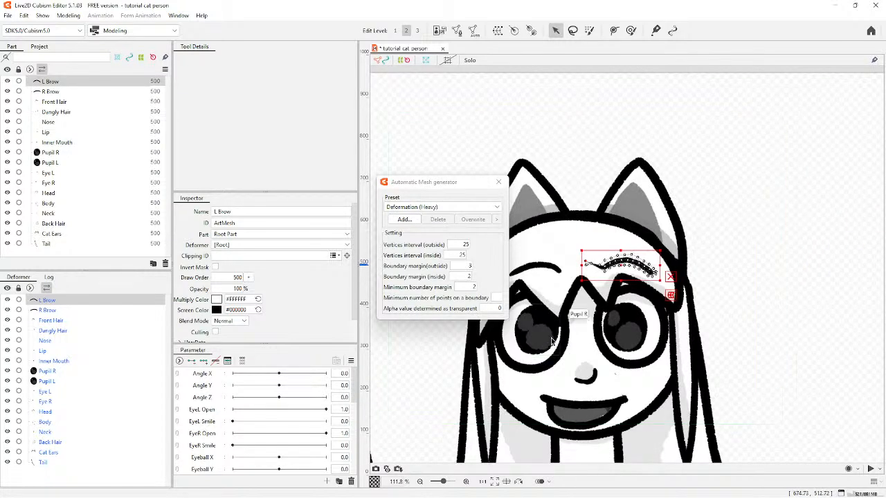
Undo the vertex moves and the Deformation (Heavy) mesh on L Brow.
{"action": "key", "text": "ctrl+z"}
{"action": "key", "text": "ctrl+z"}
{"action": "key", "text": "ctrl+z"}
{"action": "key", "text": "ctrl+z"}
{"action": "key", "text": "ctrl+z"}
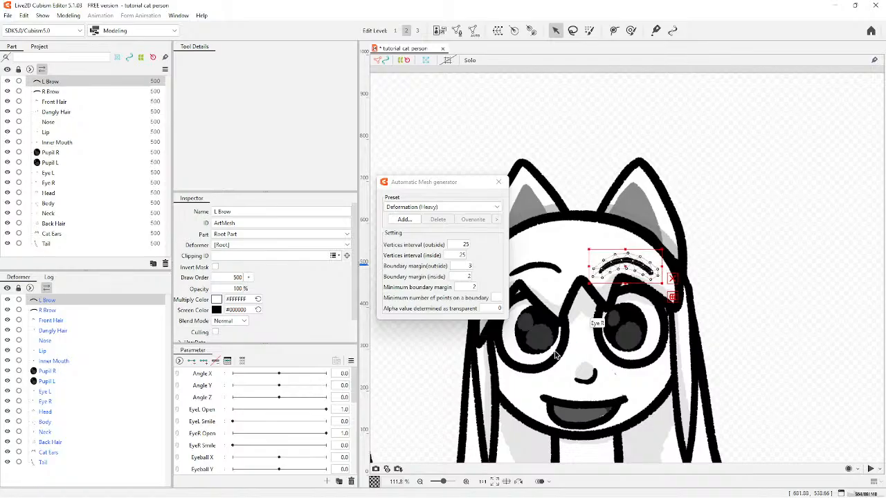
Apply the Standard preset to the L Brow mesh in the Automatic Mesh generator.
{"action": "scroll", "coordinate": [557, 344], "scroll_direction": "up", "scroll_amount": 2}
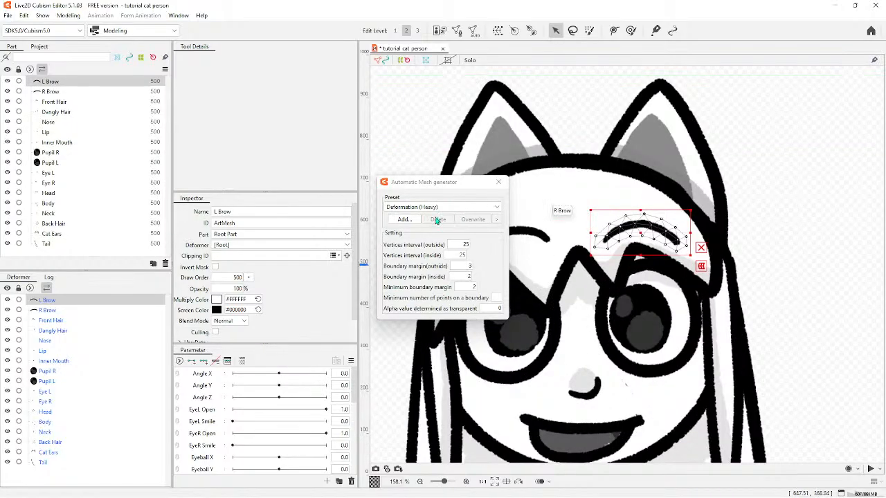
{"action": "left_click", "coordinate": [411, 207]}
{"action": "left_click", "coordinate": [413, 217]}
{"action": "scroll", "coordinate": [626, 158], "scroll_direction": "down", "scroll_amount": 8}
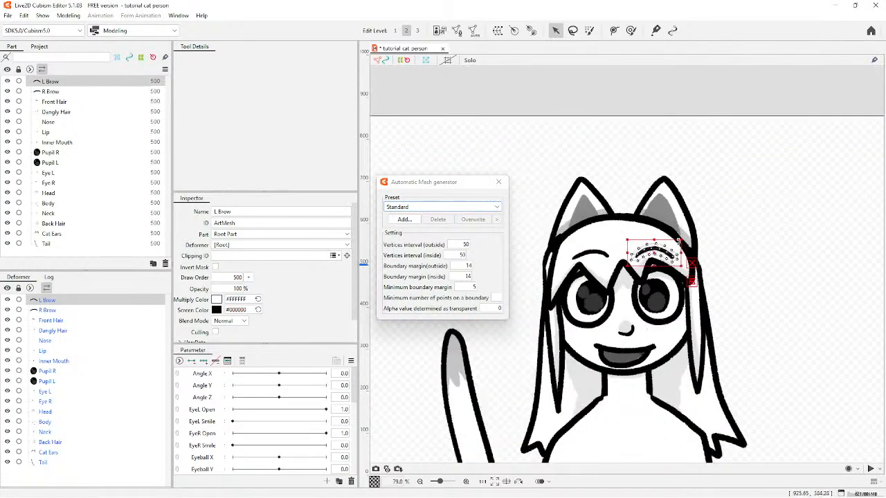
{"action": "scroll", "coordinate": [620, 132], "scroll_direction": "down", "scroll_amount": 1}
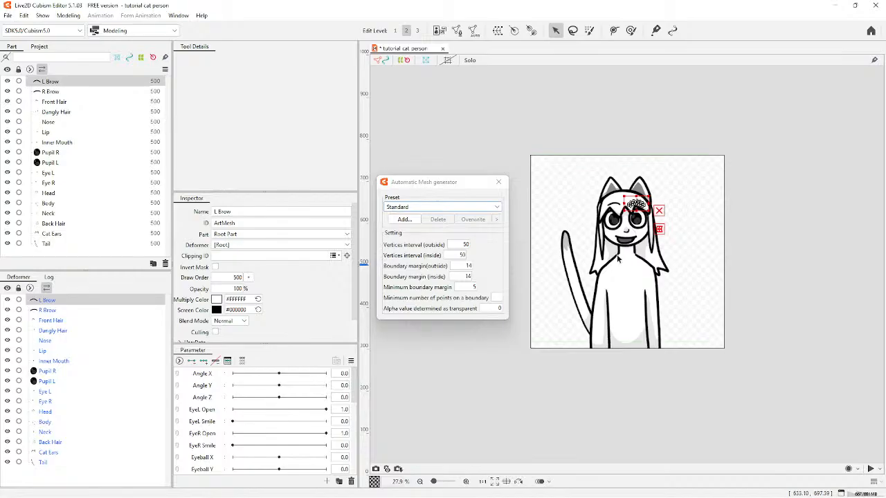
{"action": "scroll", "coordinate": [627, 273], "scroll_direction": "up", "scroll_amount": 1}
{"action": "scroll", "coordinate": [557, 204], "scroll_direction": "up", "scroll_amount": 1}
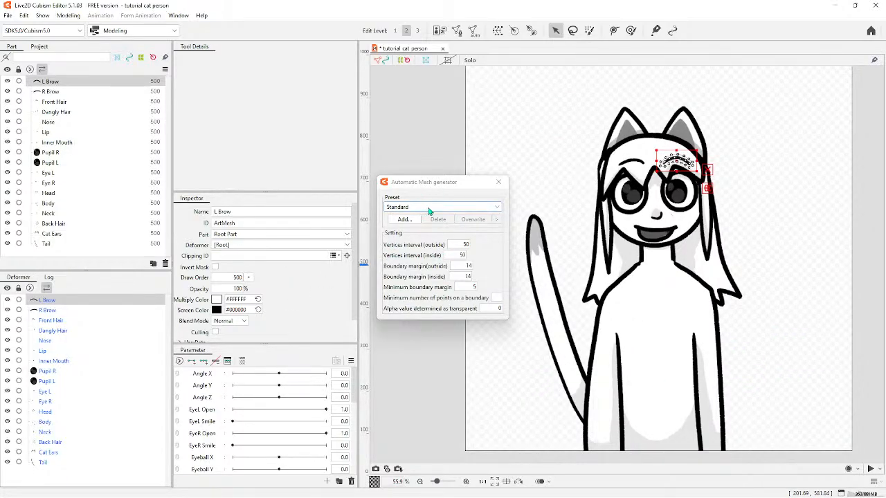
Generate meshes for R Brow and Front Hair with the Standard preset.
{"action": "left_click", "coordinate": [93, 91]}
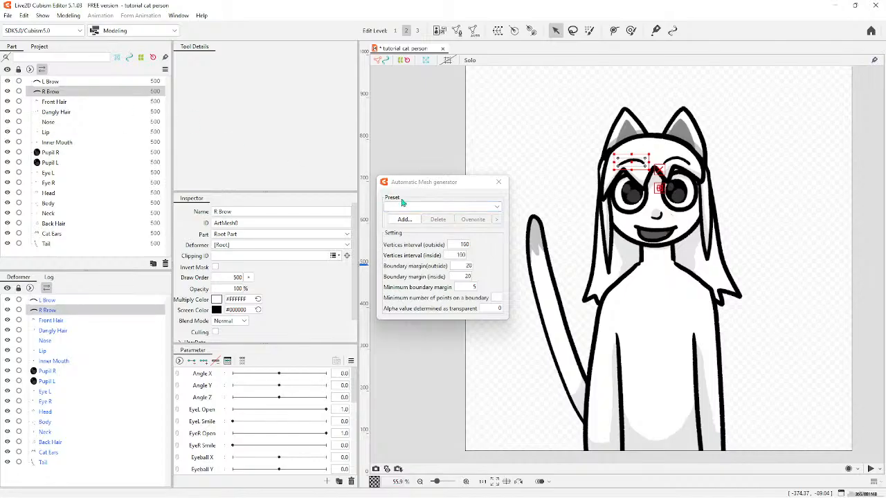
{"action": "left_click", "coordinate": [410, 207]}
{"action": "left_click", "coordinate": [411, 218]}
{"action": "left_click", "coordinate": [108, 101]}
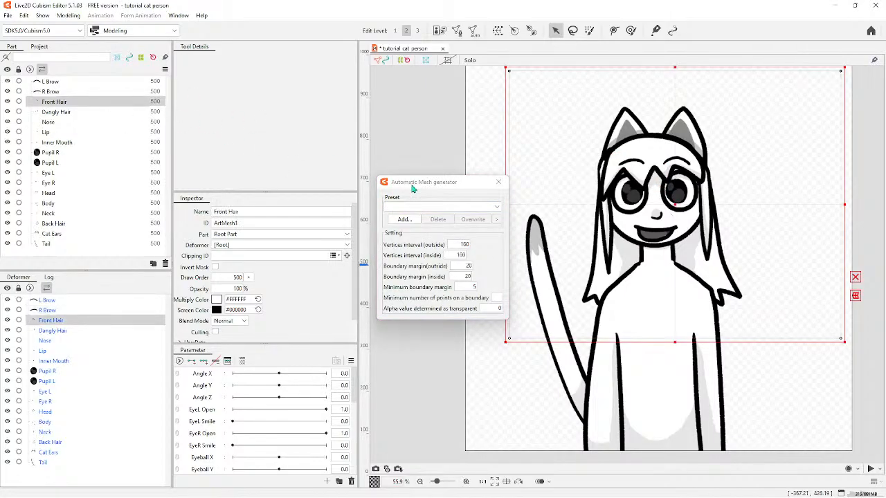
{"action": "left_click", "coordinate": [404, 208]}
{"action": "left_click", "coordinate": [405, 217]}
Generate Standard-preset meshes for Dangly Hair and Nose.
{"action": "left_click", "coordinate": [99, 112]}
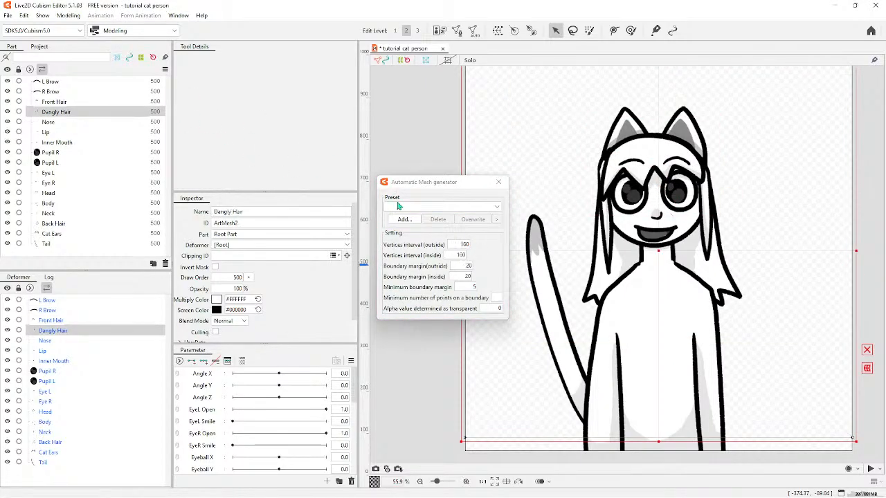
{"action": "left_click", "coordinate": [407, 207]}
{"action": "left_click", "coordinate": [407, 218]}
{"action": "left_click", "coordinate": [97, 122]}
{"action": "left_click", "coordinate": [408, 207]}
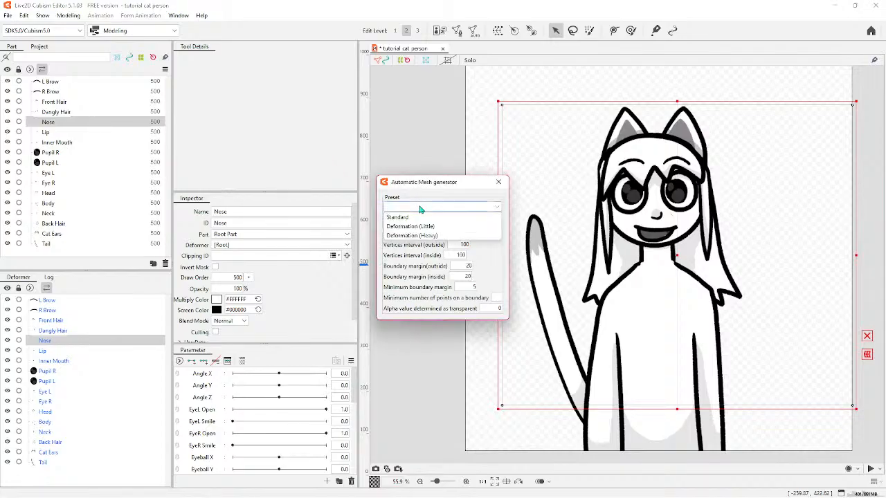
{"action": "left_click", "coordinate": [405, 217]}
Give the Lip and Inner Mouth parts automatic meshes using the Standard preset.
{"action": "left_click", "coordinate": [60, 132]}
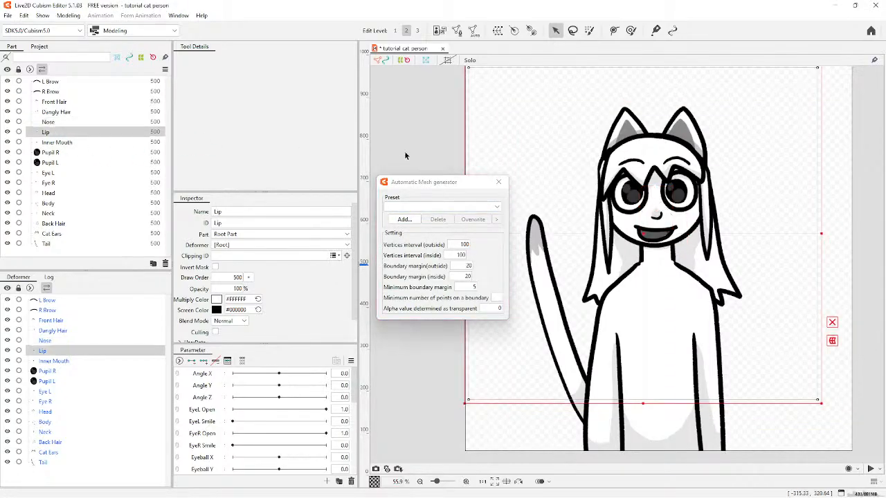
{"action": "left_click", "coordinate": [406, 207]}
{"action": "left_click", "coordinate": [407, 217]}
{"action": "left_click", "coordinate": [111, 143]}
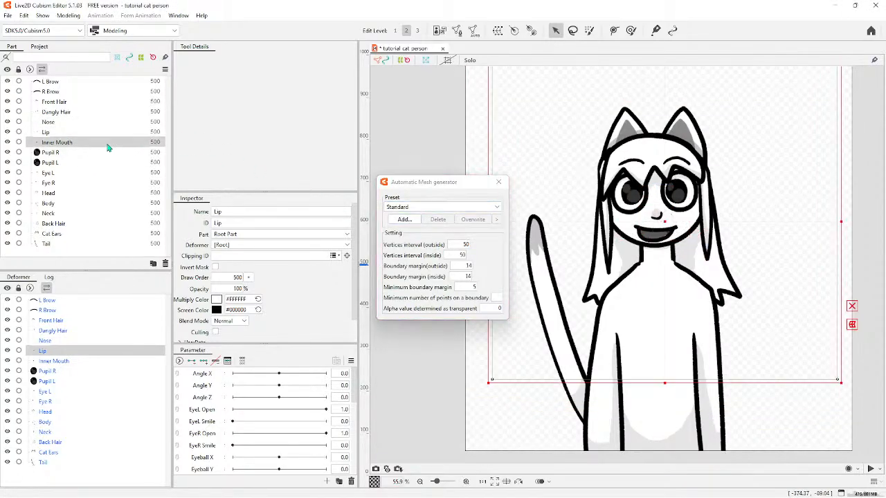
{"action": "left_click", "coordinate": [408, 206]}
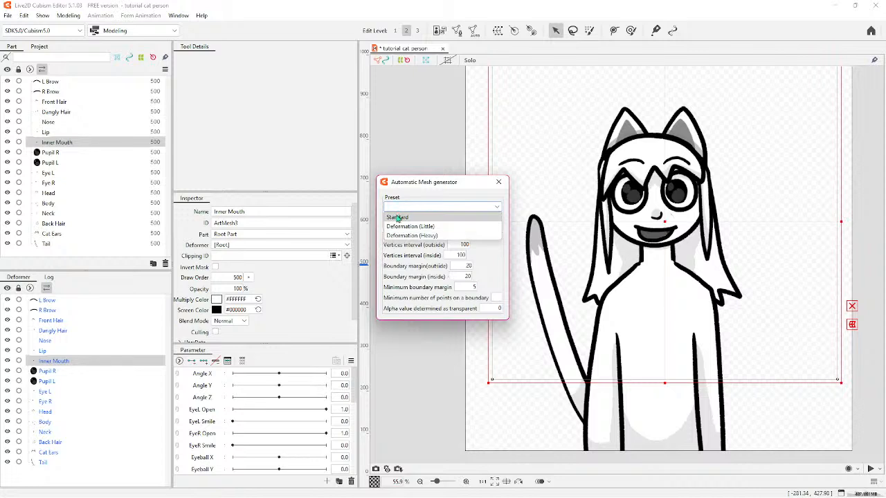
{"action": "left_click", "coordinate": [397, 218]}
Apply the Standard mesh preset to both pupils, Pupil R and Pupil L.
{"action": "left_click", "coordinate": [70, 152]}
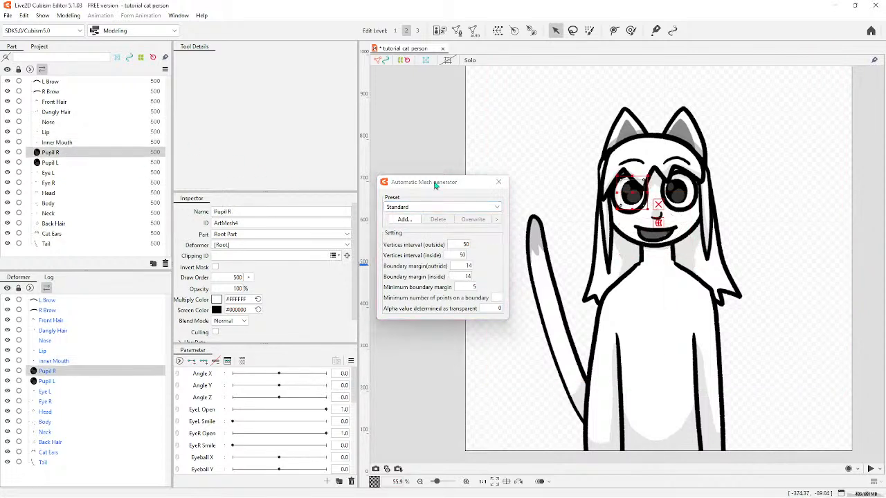
{"action": "left_click", "coordinate": [407, 207]}
{"action": "left_click", "coordinate": [415, 216]}
{"action": "left_click", "coordinate": [110, 164]}
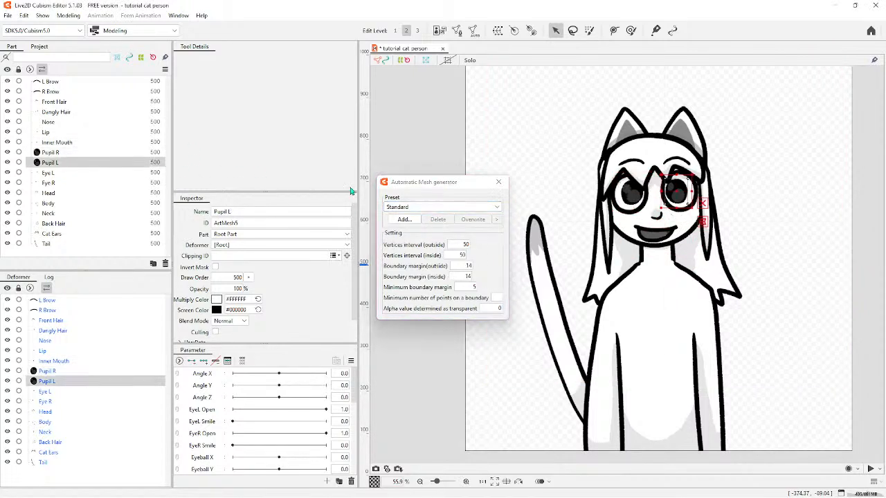
Generate meshes for Eye L and Eye R with the Standard preset.
{"action": "left_click", "coordinate": [97, 173]}
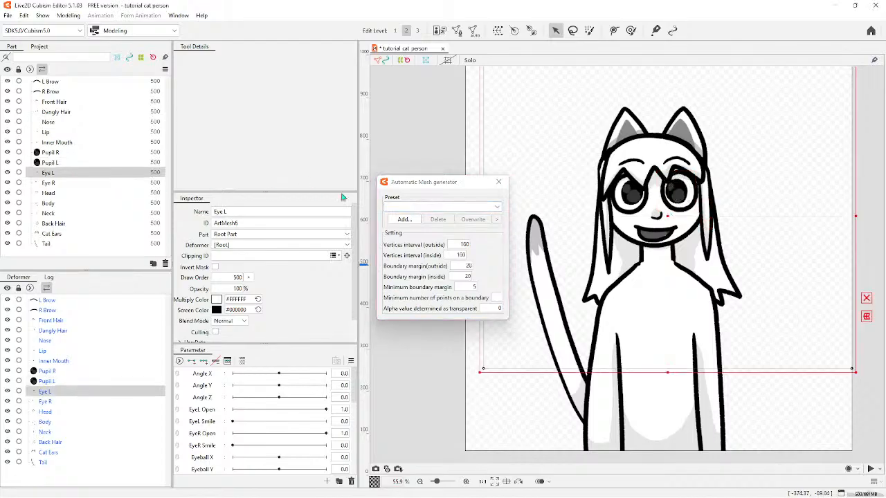
{"action": "left_click", "coordinate": [415, 206]}
{"action": "left_click", "coordinate": [415, 214]}
{"action": "left_click", "coordinate": [79, 184]}
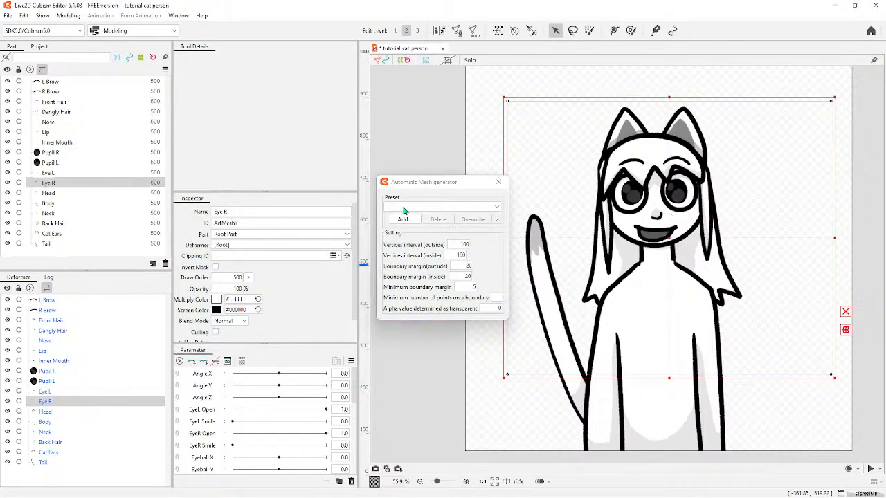
{"action": "left_click", "coordinate": [415, 207]}
{"action": "left_click", "coordinate": [415, 214]}
Generate Standard-preset meshes for the Head and Body parts.
{"action": "left_click", "coordinate": [97, 194]}
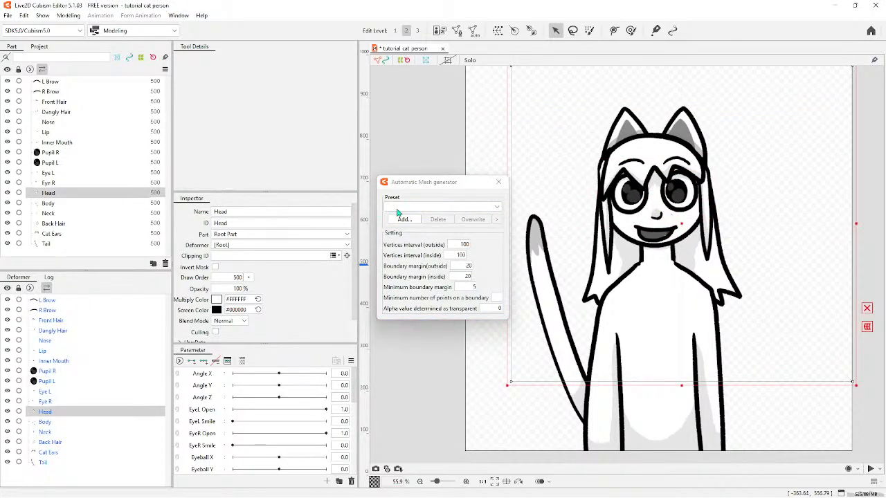
{"action": "left_click", "coordinate": [415, 207]}
{"action": "left_click", "coordinate": [415, 215]}
{"action": "left_click", "coordinate": [78, 203]}
{"action": "left_click", "coordinate": [415, 207]}
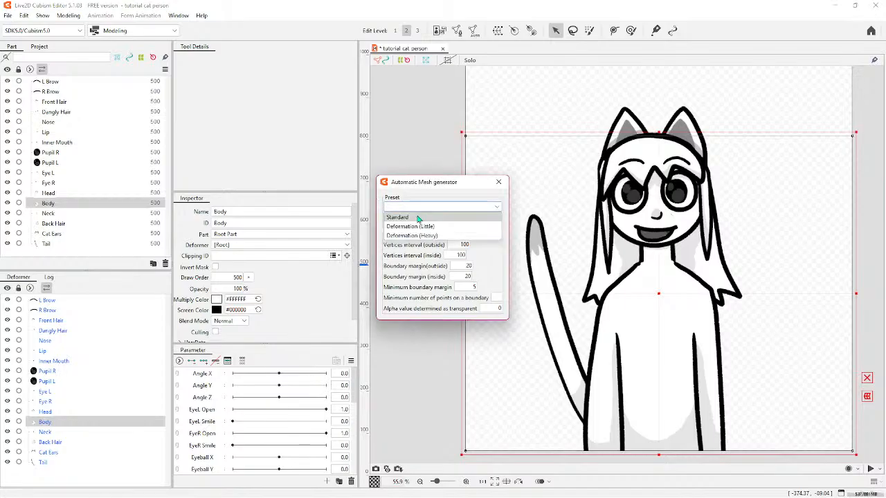
{"action": "left_click", "coordinate": [415, 216]}
Apply the Standard mesh preset to Neck and Back Hair.
{"action": "left_click", "coordinate": [66, 213]}
{"action": "left_click", "coordinate": [414, 208]}
{"action": "left_click", "coordinate": [414, 217]}
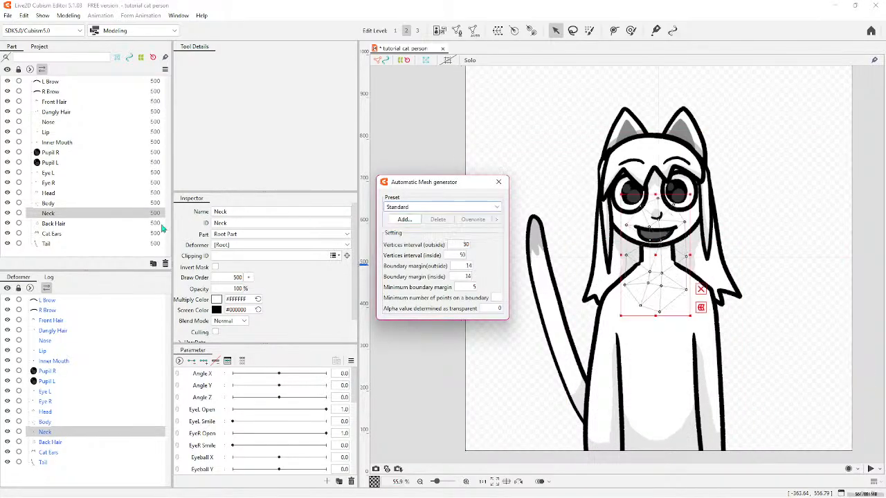
{"action": "left_click", "coordinate": [63, 223]}
{"action": "left_click", "coordinate": [415, 207]}
{"action": "left_click", "coordinate": [415, 216]}
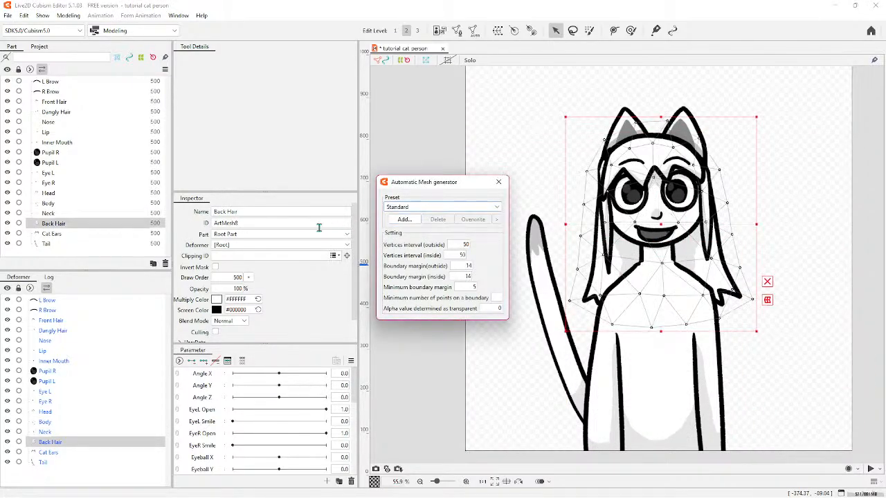
Generate Standard meshes for Cat Ears and Tail, then close the mesh generator and clear the selection.
{"action": "left_click", "coordinate": [78, 234]}
{"action": "left_click", "coordinate": [415, 207]}
{"action": "left_click", "coordinate": [415, 216]}
{"action": "left_click", "coordinate": [69, 244]}
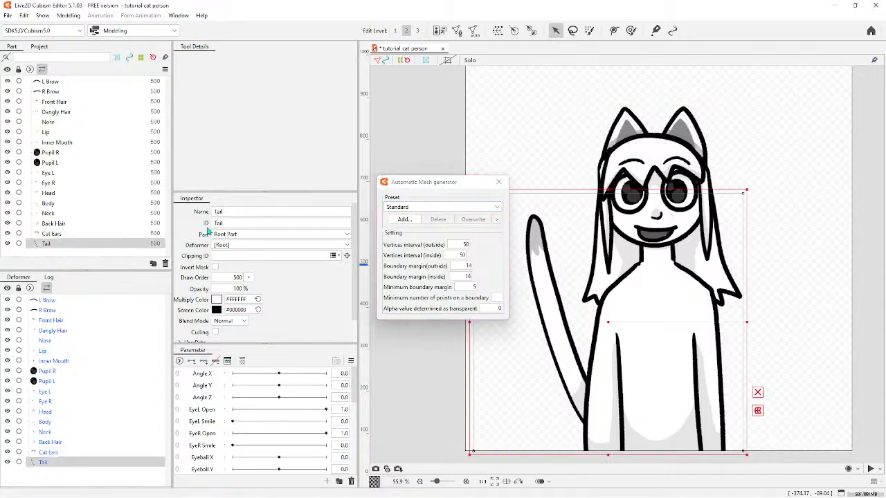
{"action": "left_click", "coordinate": [415, 207]}
{"action": "left_click", "coordinate": [415, 216]}
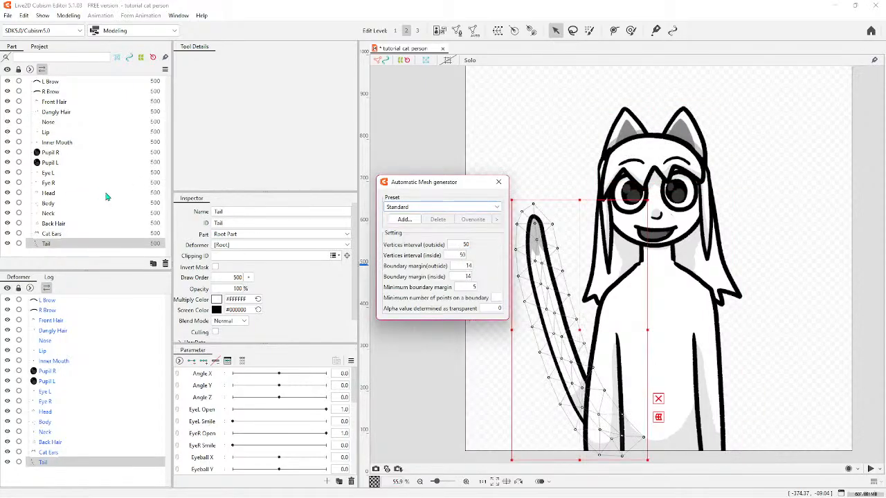
{"action": "left_click", "coordinate": [498, 182]}
{"action": "left_click", "coordinate": [429, 273]}
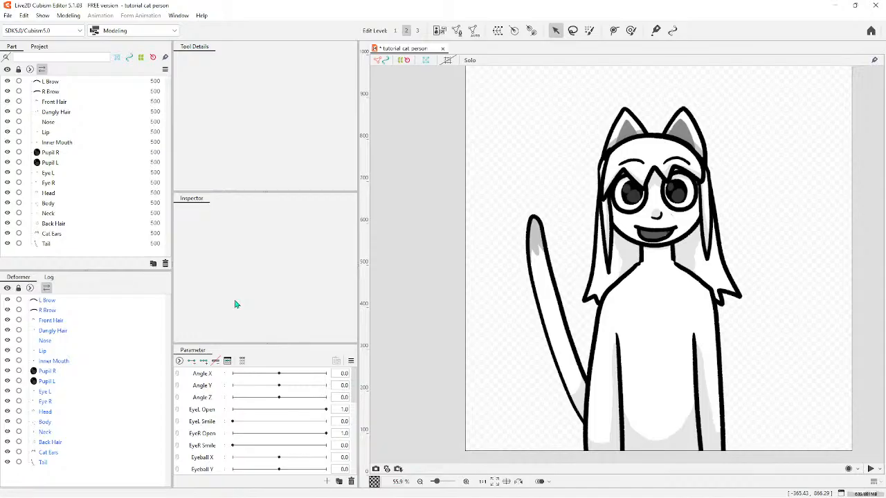
Create a 1024 × 1024 px texture atlas named TextureAtlas1 from the displayed model images and accept its layout.
{"action": "left_click", "coordinate": [437, 32]}
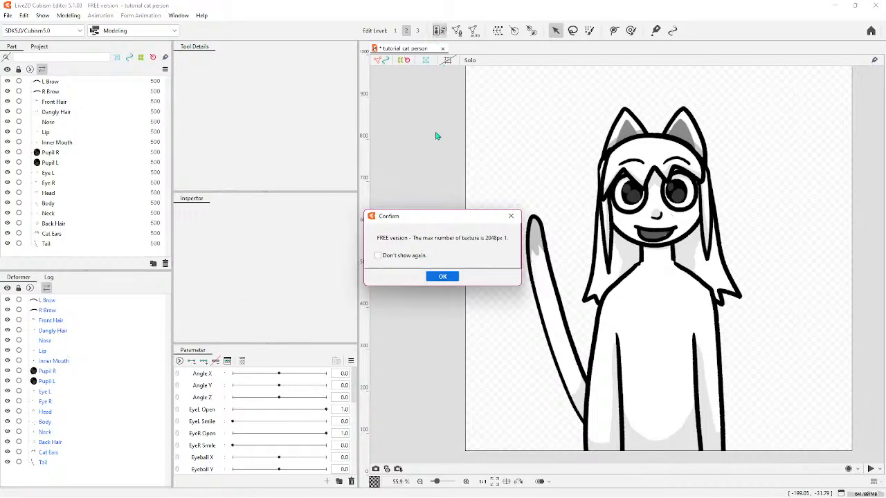
{"action": "left_click", "coordinate": [454, 277]}
{"action": "left_click", "coordinate": [439, 219]}
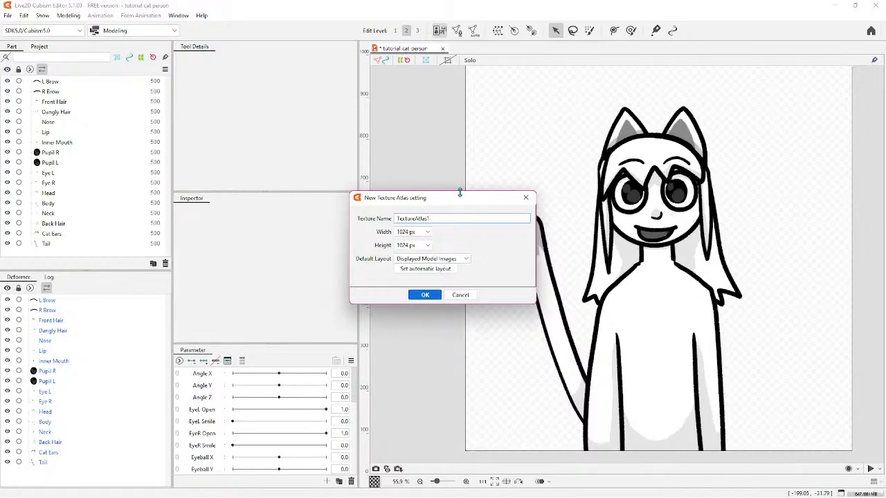
{"action": "mouse_move", "coordinate": [439, 215]}
{"action": "left_mouse_down"}
{"action": "mouse_move", "coordinate": [411, 218]}
{"action": "mouse_move", "coordinate": [442, 218]}
{"action": "left_mouse_up"}
{"action": "left_click", "coordinate": [427, 296]}
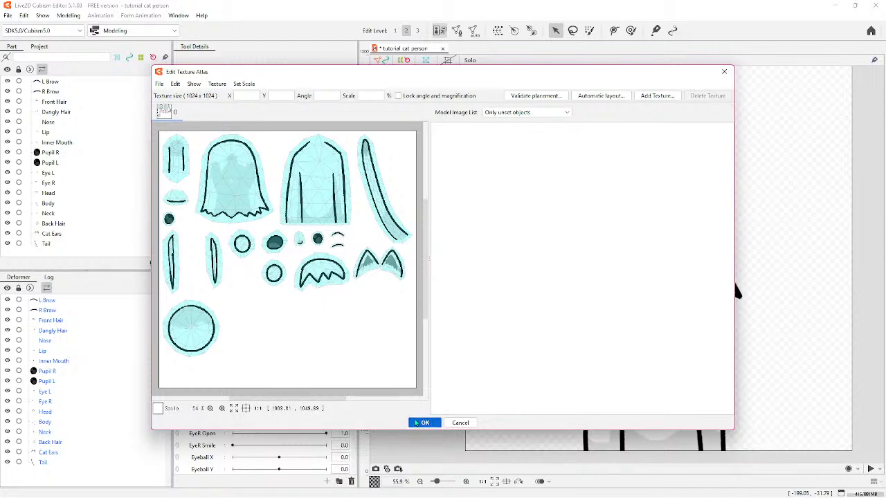
{"action": "left_click", "coordinate": [424, 423]}
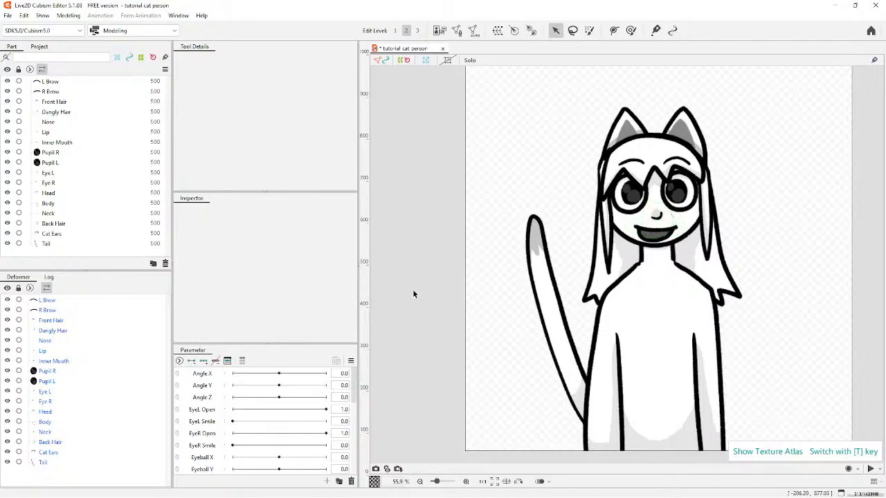
{"action": "scroll", "coordinate": [525, 249], "scroll_direction": "down", "scroll_amount": 3}
{"action": "scroll", "coordinate": [536, 247], "scroll_direction": "up", "scroll_amount": 4}
{"action": "scroll", "coordinate": [518, 249], "scroll_direction": "down", "scroll_amount": 2}
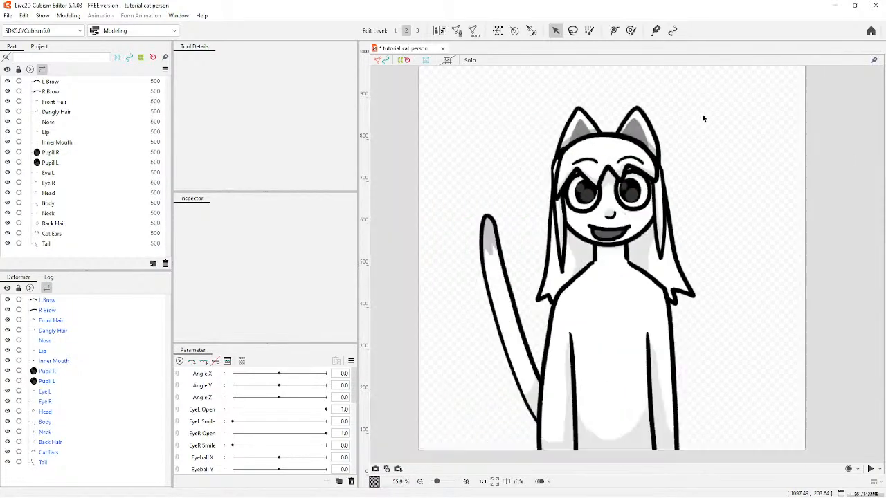
{"action": "scroll", "coordinate": [669, 123], "scroll_direction": "up", "scroll_amount": 1}
{"action": "scroll", "coordinate": [696, 155], "scroll_direction": "up", "scroll_amount": 1}
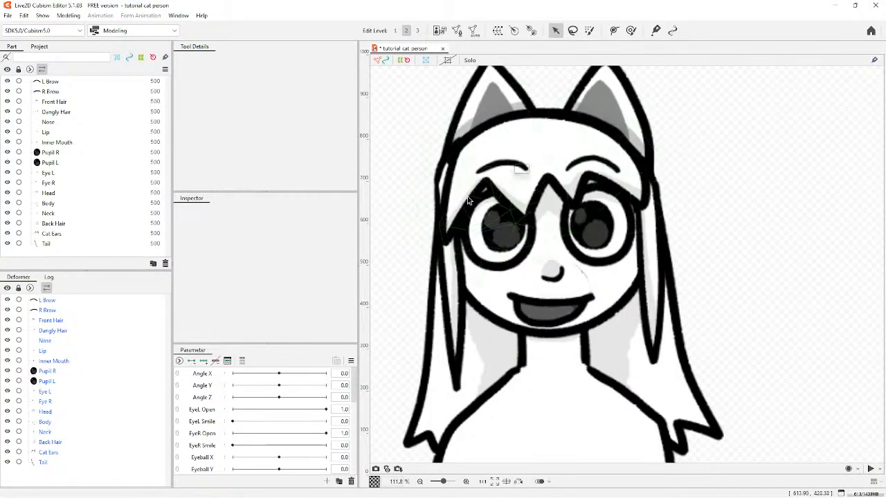
{"action": "left_click", "coordinate": [47, 372]}
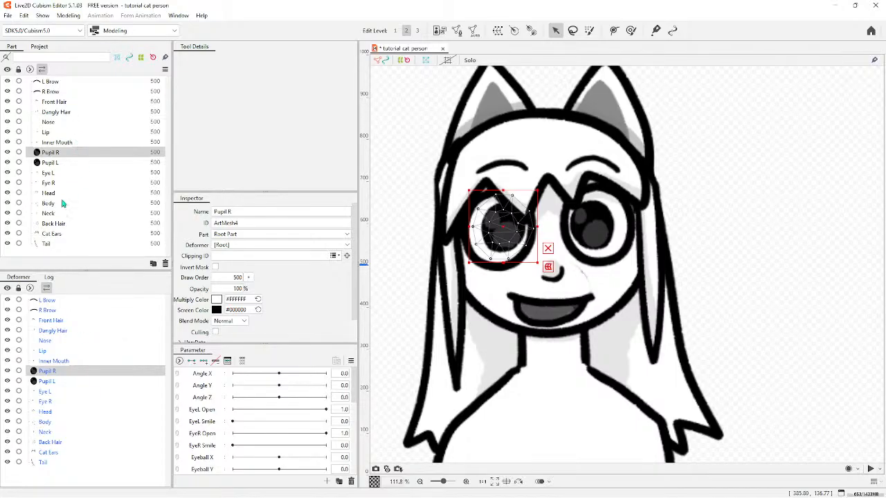
Create a warp deformer named L Brow as parent of the L Brow mesh, with 2 × 2 Bezier and 5 × 5 conversion divisions.
{"action": "left_click", "coordinate": [63, 302]}
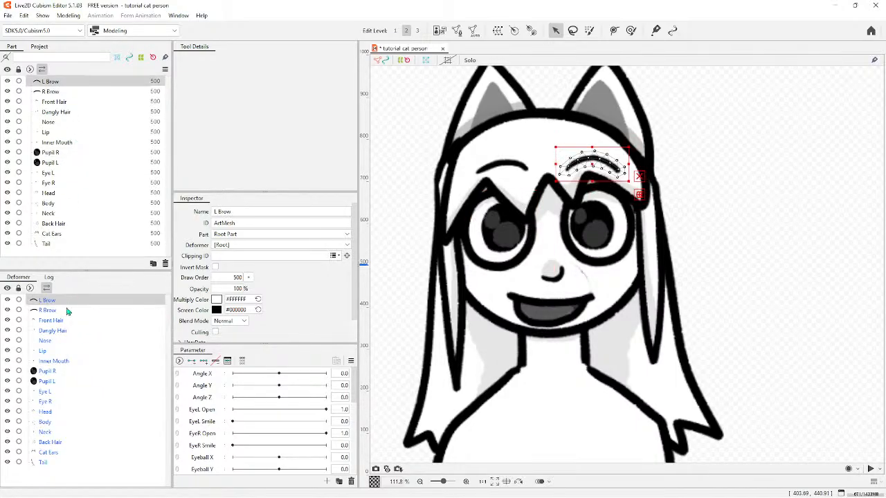
{"action": "left_click", "coordinate": [497, 30]}
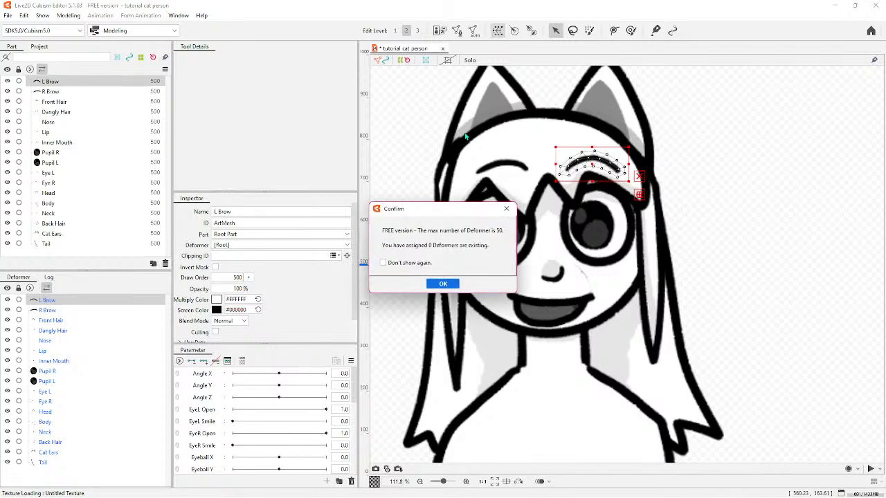
{"action": "left_click", "coordinate": [451, 283]}
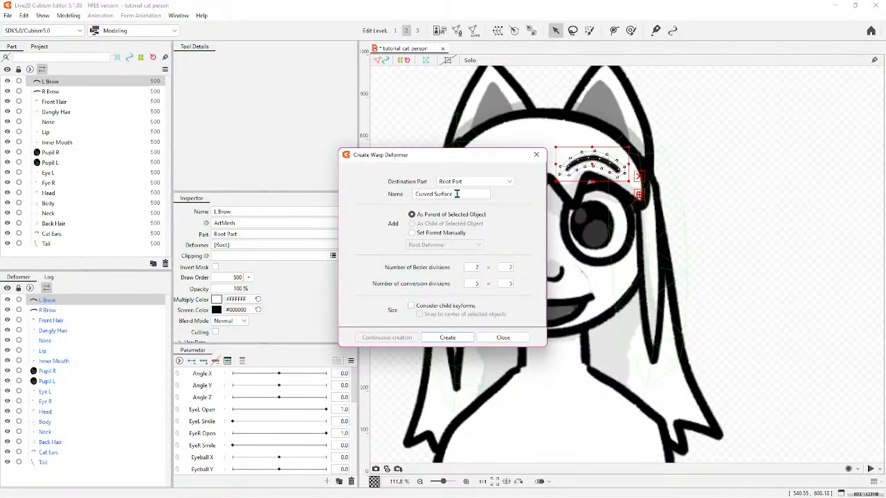
{"action": "left_click_drag", "start_coordinate": [459, 194], "coordinate": [416, 195]}
{"action": "key", "text": "BackSpace"}
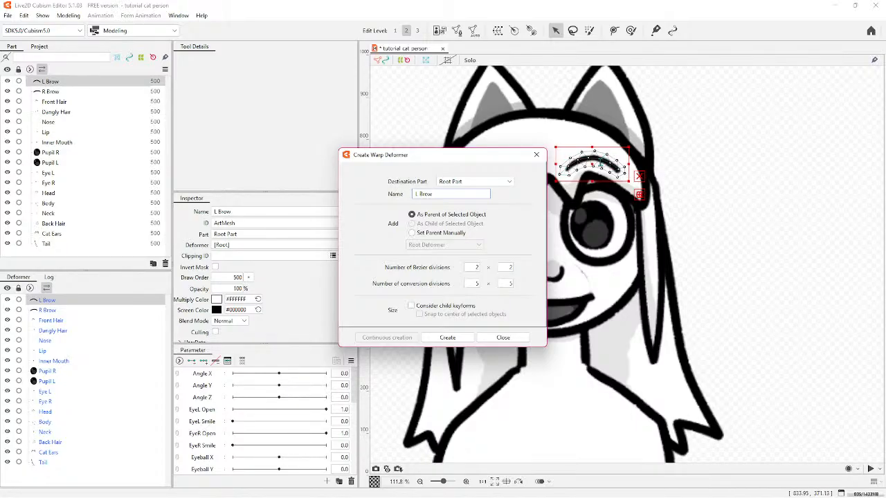
{"action": "left_click", "coordinate": [447, 337]}
{"action": "scroll", "coordinate": [618, 334], "scroll_direction": "down", "scroll_amount": 2}
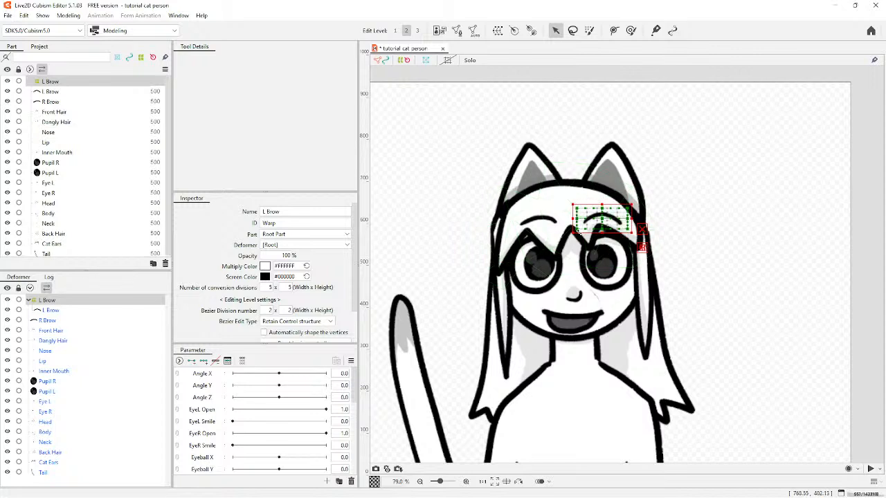
{"action": "scroll", "coordinate": [601, 217], "scroll_direction": "down", "scroll_amount": 1}
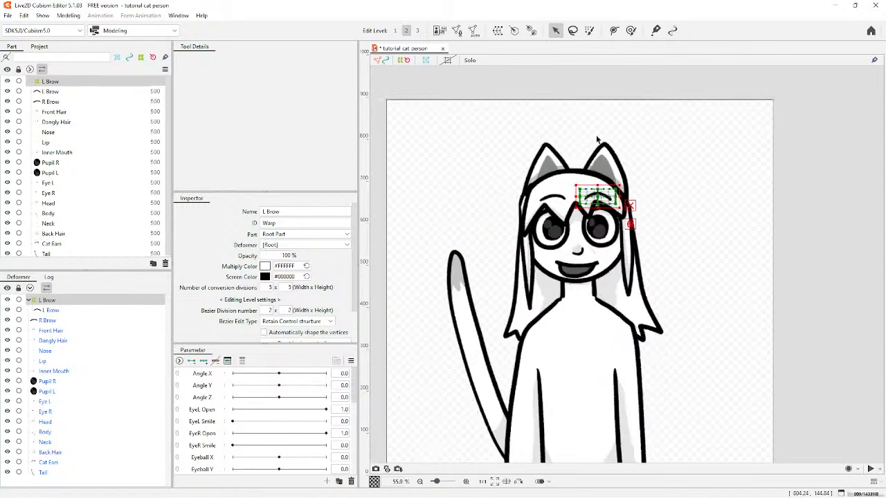
Create a warp deformer named R Brow as parent of the R Brow mesh.
{"action": "left_click", "coordinate": [47, 320]}
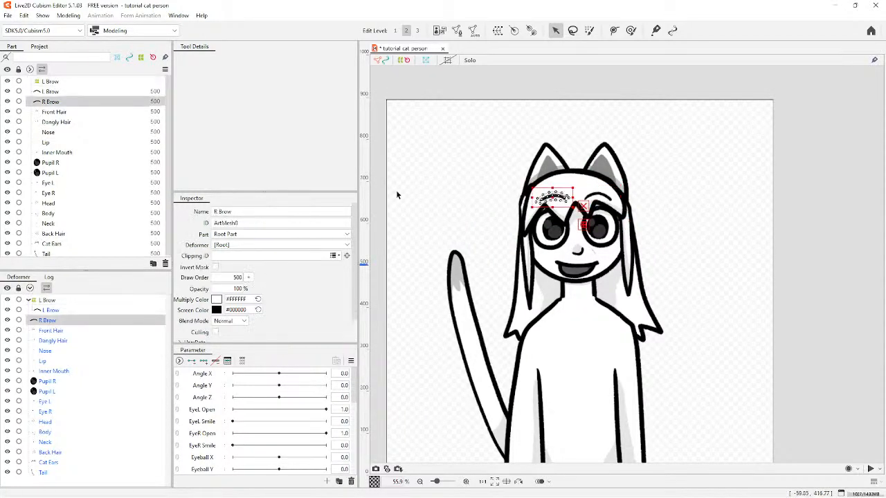
{"action": "left_click", "coordinate": [513, 31]}
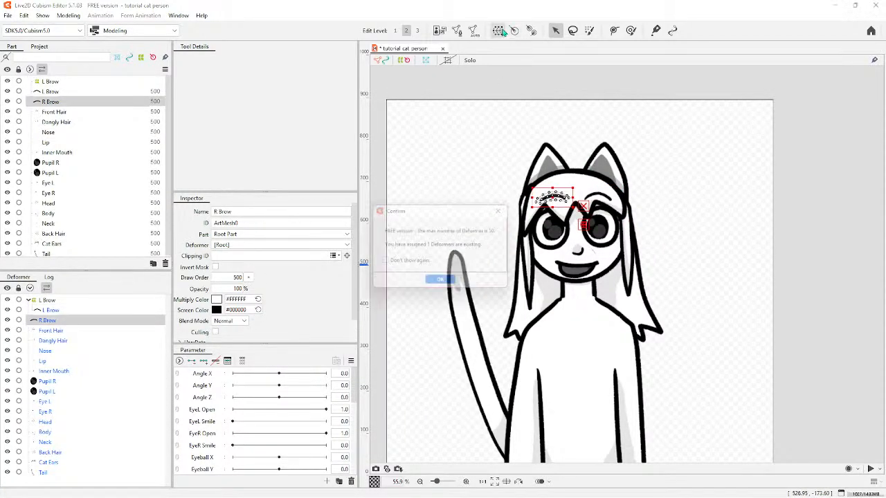
{"action": "left_click", "coordinate": [443, 282]}
{"action": "left_click_drag", "start_coordinate": [465, 194], "coordinate": [413, 197]}
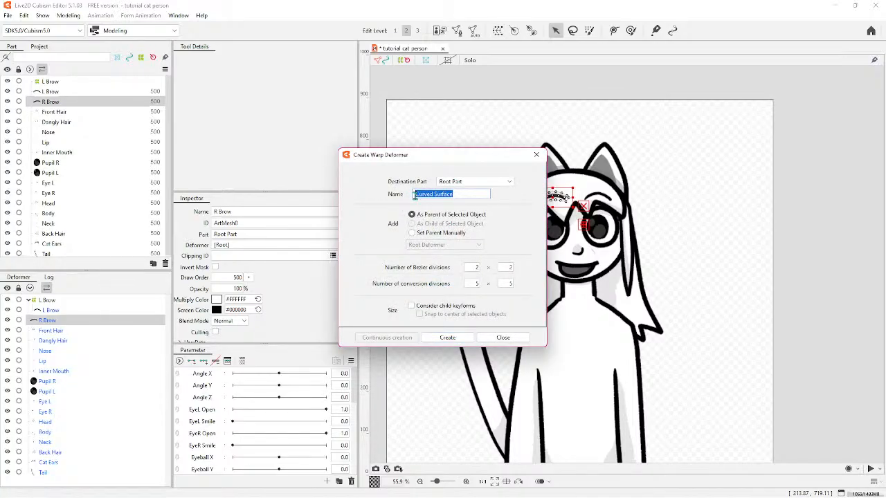
{"action": "type", "text": "R Brow"}
{"action": "left_click", "coordinate": [447, 337]}
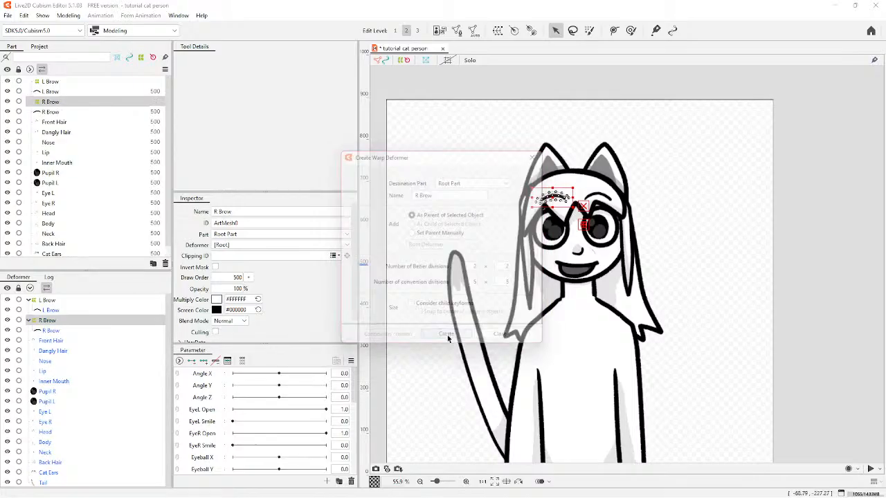
Create a warp deformer named Front Hair as parent of the Front Hair mesh.
{"action": "left_click", "coordinate": [54, 341]}
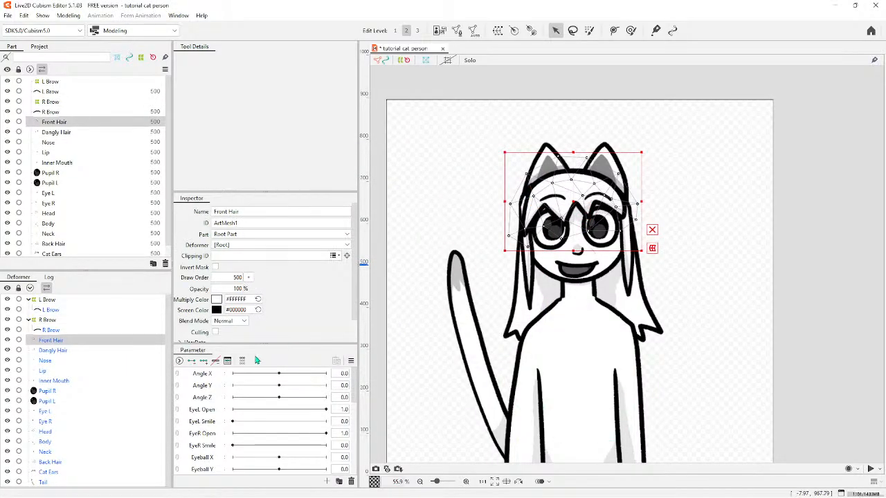
{"action": "left_click", "coordinate": [496, 30]}
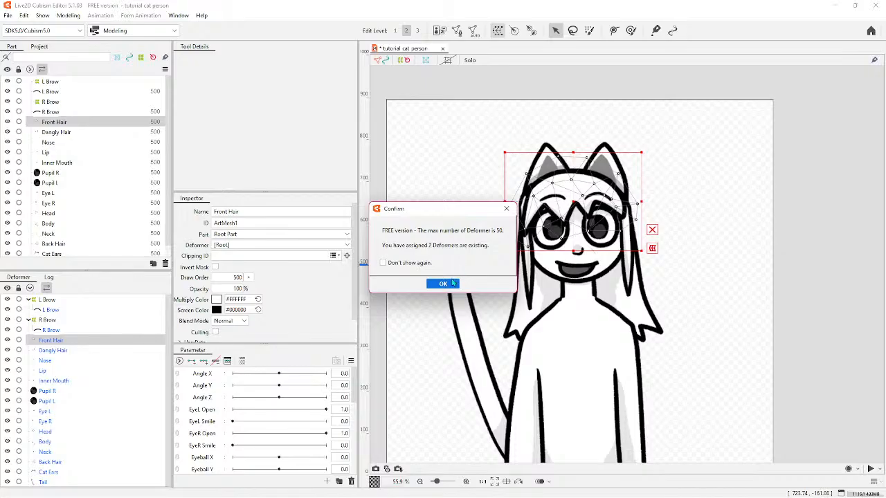
{"action": "left_click", "coordinate": [451, 282]}
{"action": "left_click_drag", "start_coordinate": [468, 193], "coordinate": [415, 196]}
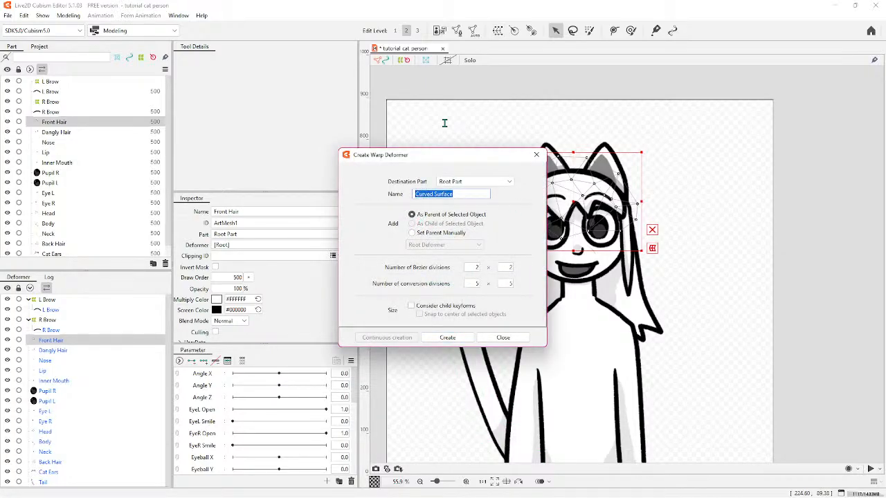
{"action": "type", "text": "Front Hair"}
{"action": "left_click", "coordinate": [447, 337]}
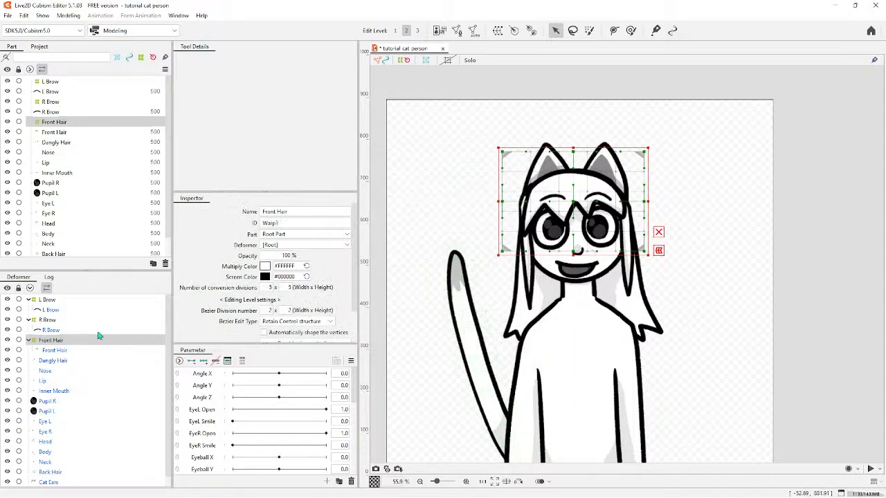
Create a warp deformer named Dangly Hair as parent of the Dangly Hair mesh.
{"action": "left_click", "coordinate": [63, 361]}
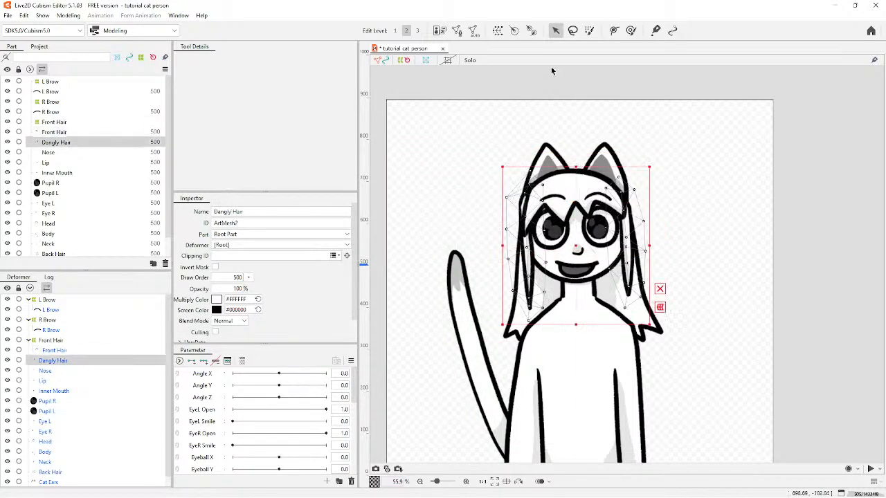
{"action": "left_click", "coordinate": [498, 31]}
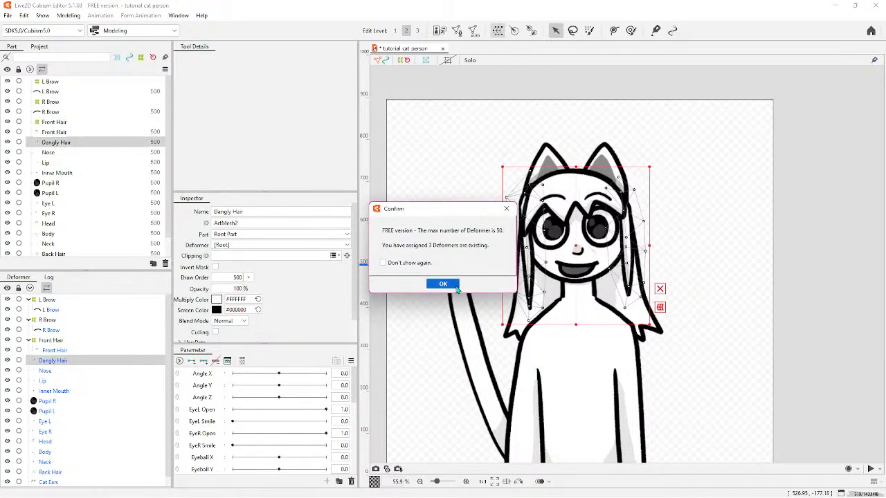
{"action": "left_click", "coordinate": [443, 285]}
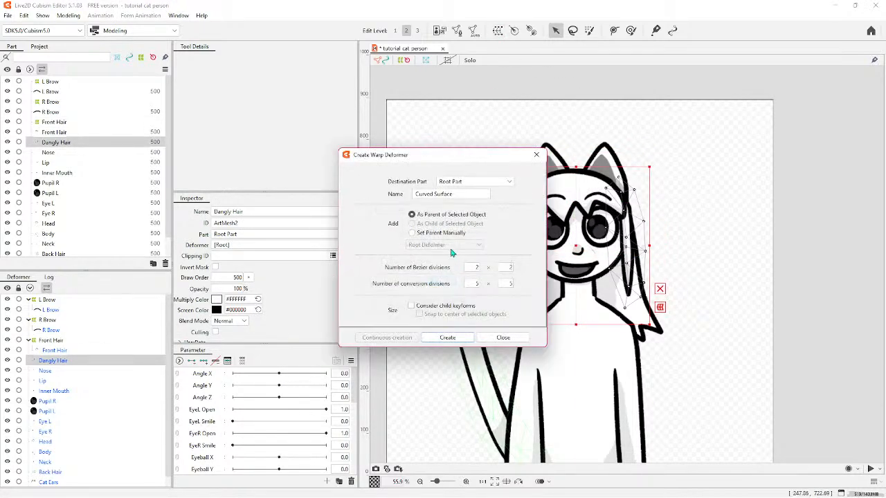
{"action": "triple_click", "coordinate": [412, 194]}
{"action": "type", "text": "Da"}
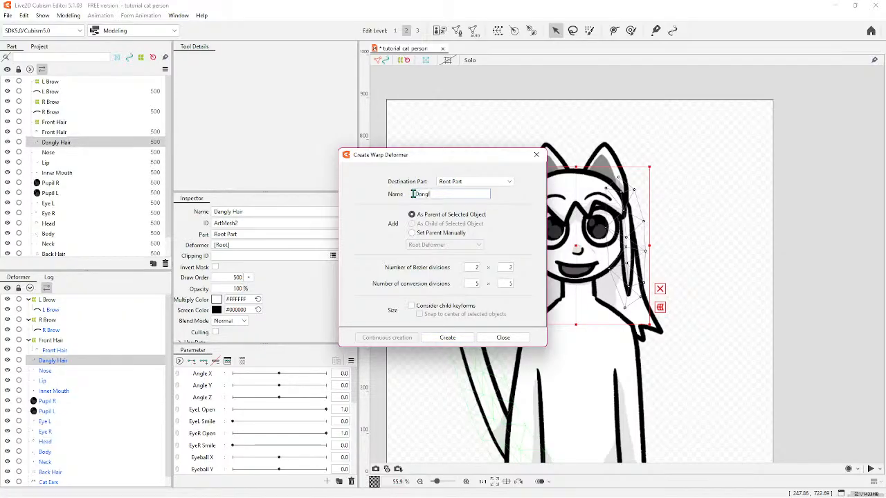
{"action": "type", "text": "ngly Hair"}
{"action": "left_click", "coordinate": [447, 337]}
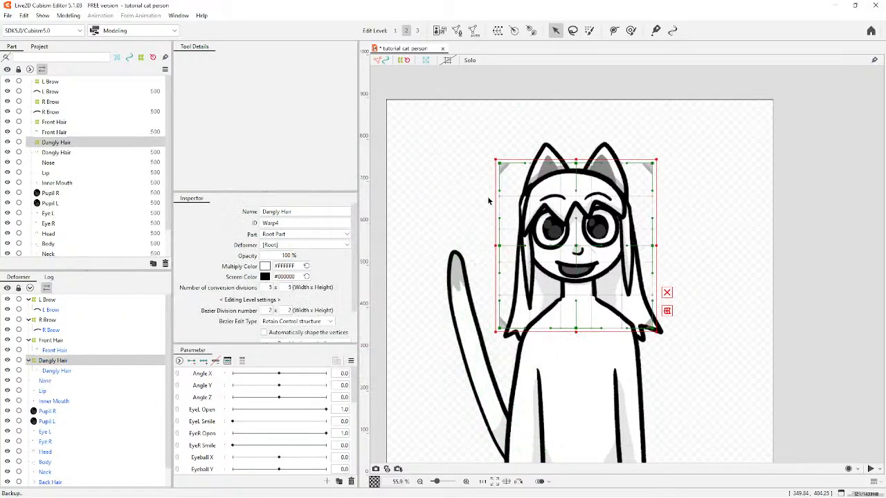
Create a warp deformer named Nose as parent of the Nose mesh.
{"action": "left_click", "coordinate": [56, 381]}
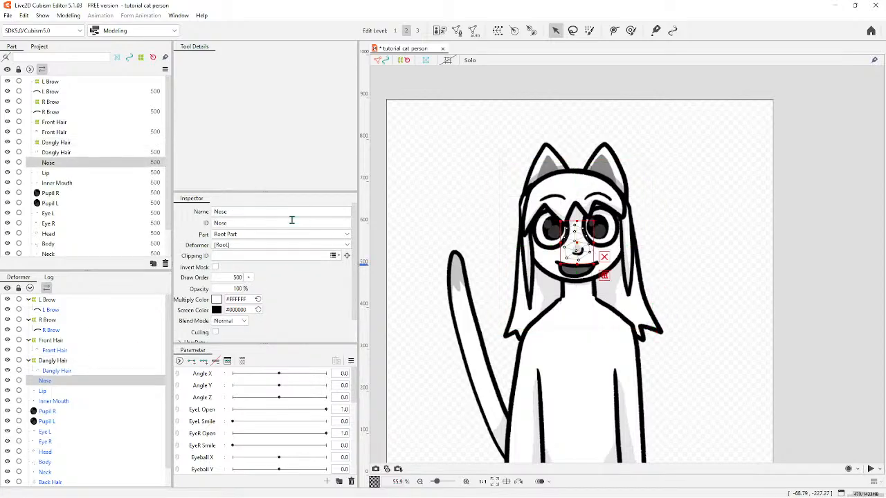
{"action": "left_click", "coordinate": [503, 33]}
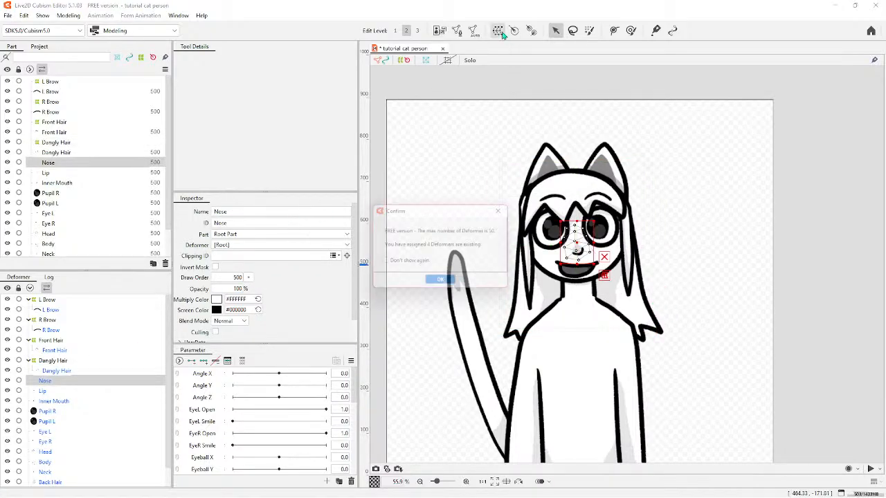
{"action": "left_click", "coordinate": [443, 283]}
{"action": "left_click_drag", "start_coordinate": [470, 194], "coordinate": [413, 193]}
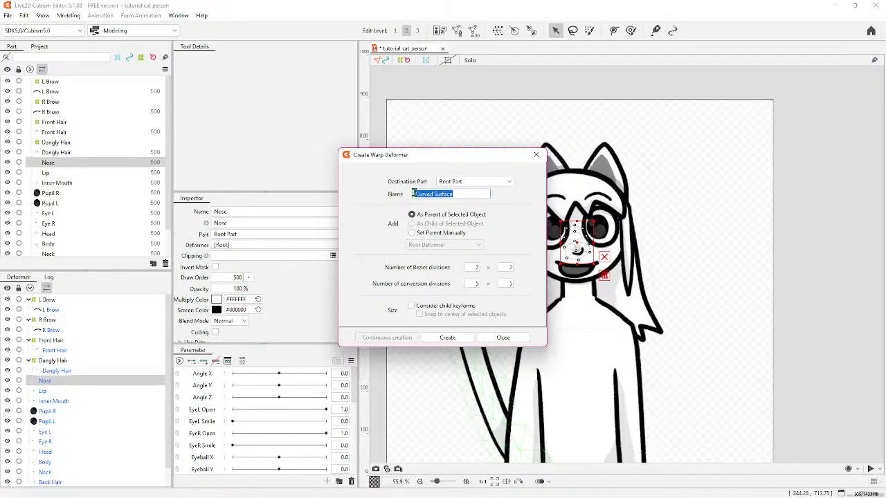
{"action": "type", "text": "Nose"}
{"action": "left_click", "coordinate": [447, 337]}
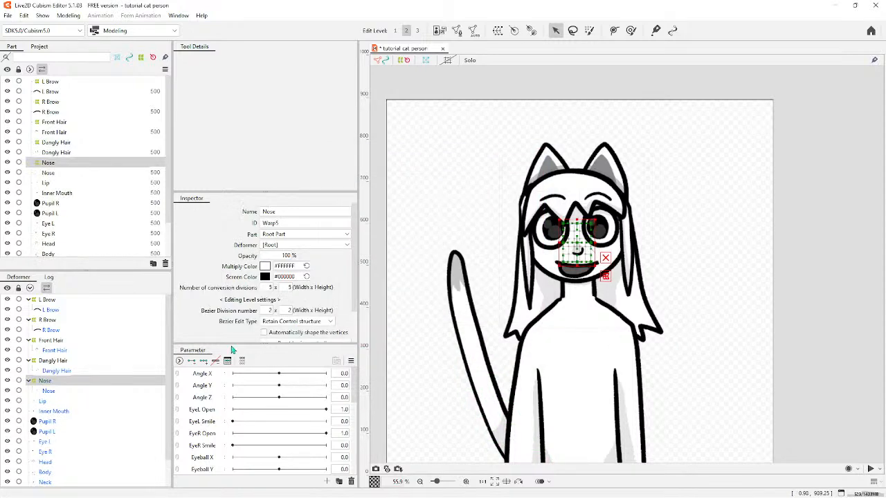
Create a warp deformer named Lip as parent of the Lip mesh.
{"action": "scroll", "coordinate": [55, 380], "scroll_direction": "down", "scroll_amount": 1}
{"action": "left_click", "coordinate": [50, 370]}
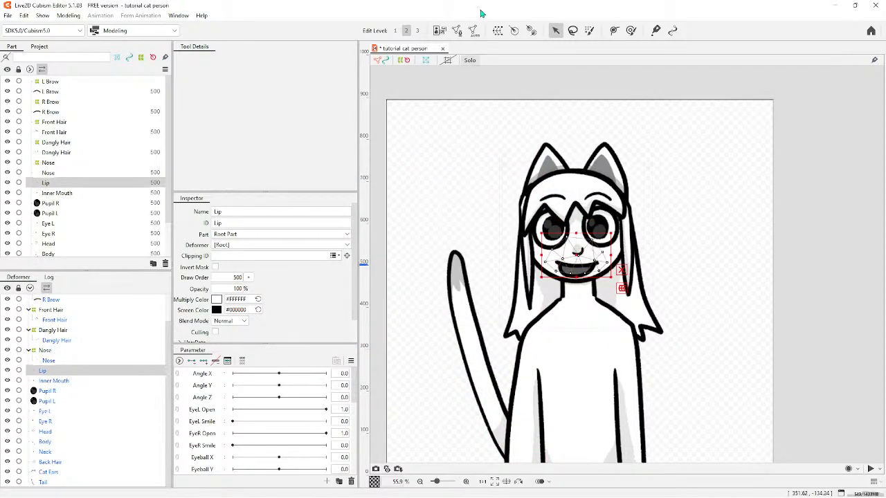
{"action": "left_click", "coordinate": [499, 30]}
{"action": "left_click", "coordinate": [446, 283]}
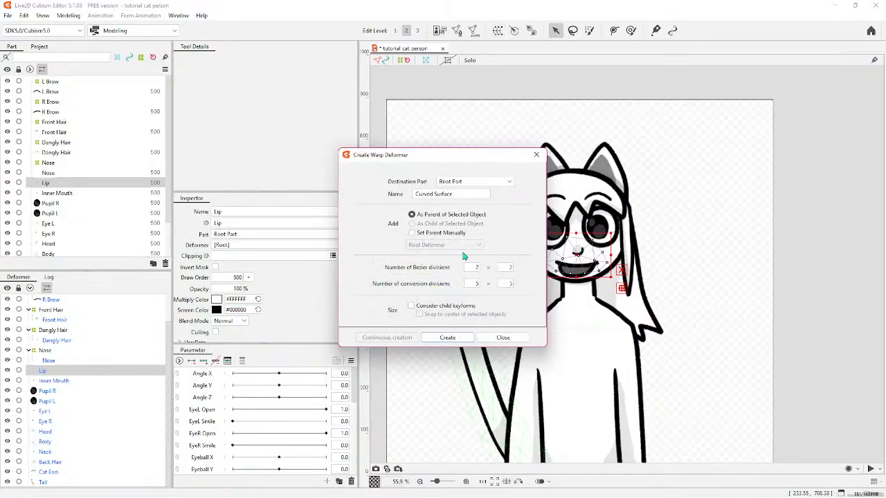
{"action": "left_click_drag", "start_coordinate": [468, 194], "coordinate": [415, 194]}
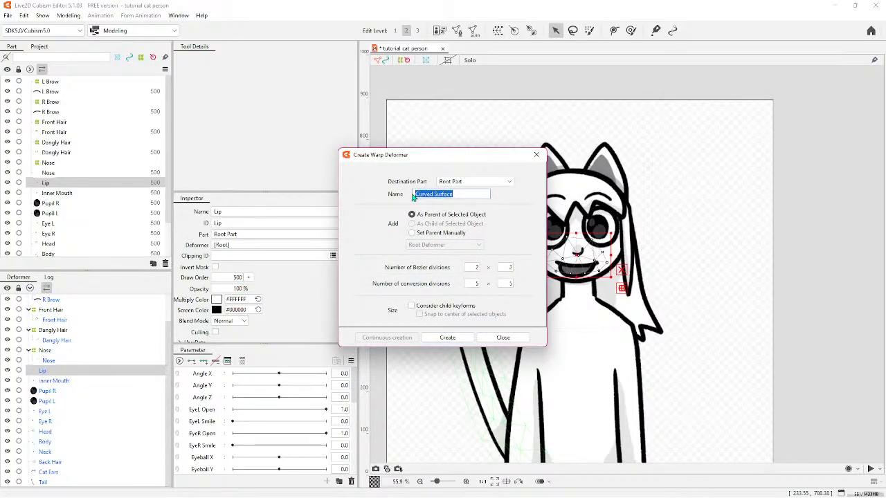
{"action": "type", "text": "Lip"}
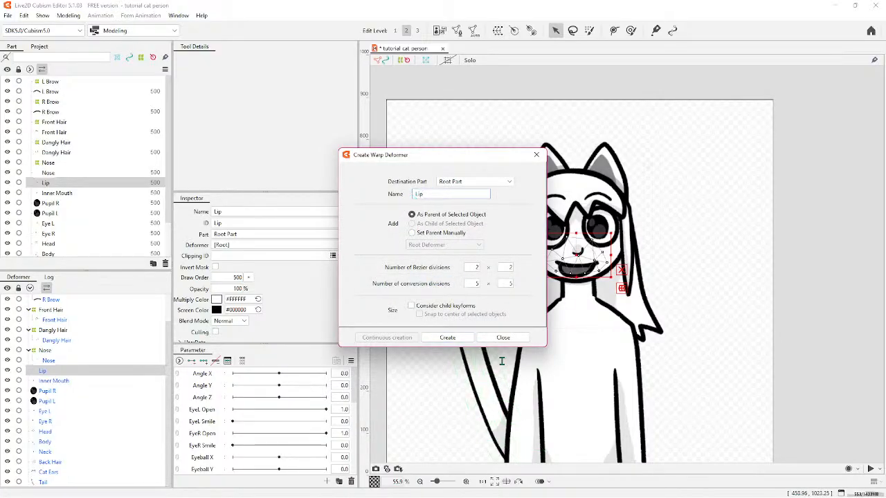
{"action": "left_click", "coordinate": [446, 338]}
Create a warp deformer named Inner Mouth as parent of the Inner Mouth mesh.
{"action": "left_click", "coordinate": [70, 382]}
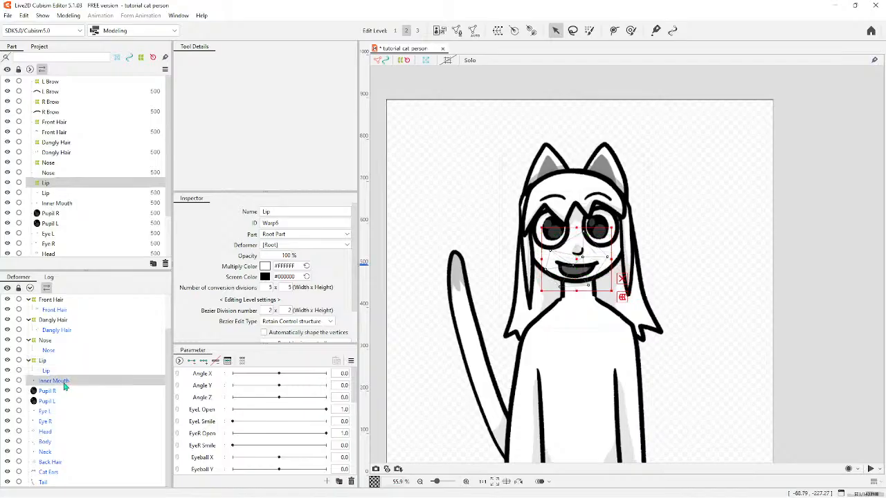
{"action": "left_click", "coordinate": [497, 30]}
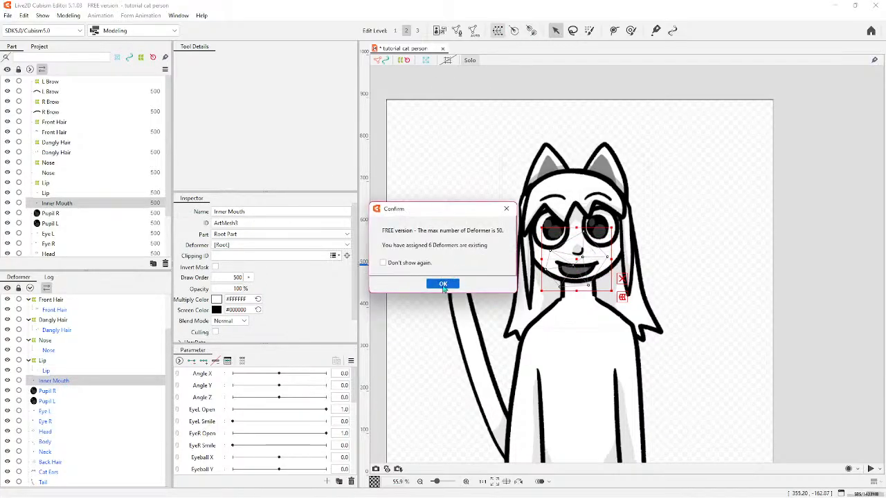
{"action": "left_click", "coordinate": [442, 283]}
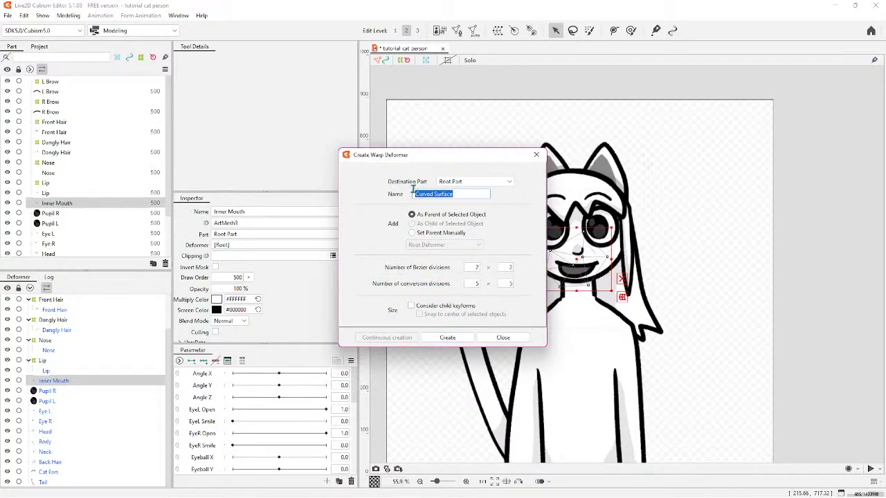
{"action": "type", "text": "Inner Mouth"}
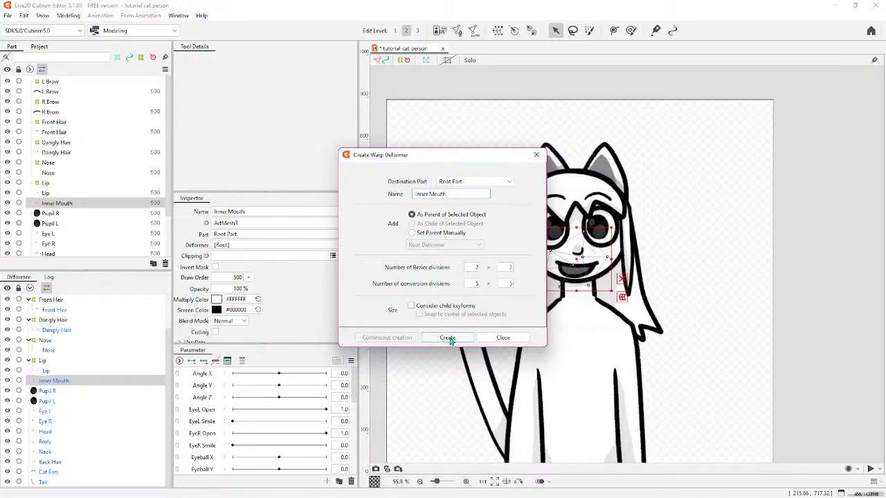
{"action": "left_click", "coordinate": [447, 337]}
Create a warp deformer named Pupil R as parent of the Pupil R mesh.
{"action": "left_click", "coordinate": [66, 392]}
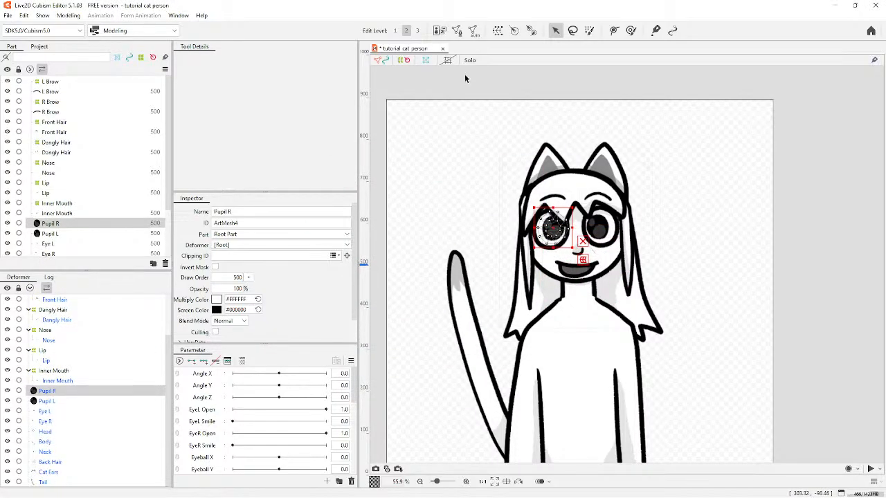
{"action": "left_click", "coordinate": [497, 31]}
{"action": "left_click", "coordinate": [444, 283]}
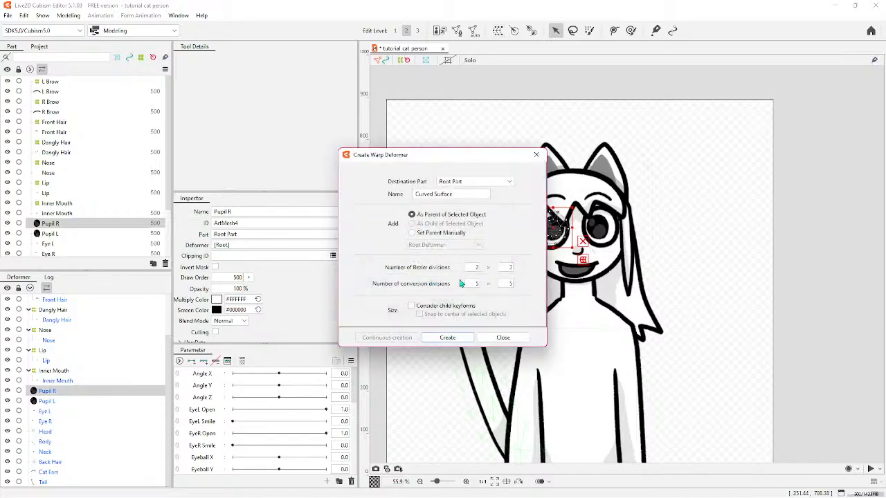
{"action": "left_click_drag", "start_coordinate": [467, 196], "coordinate": [413, 194]}
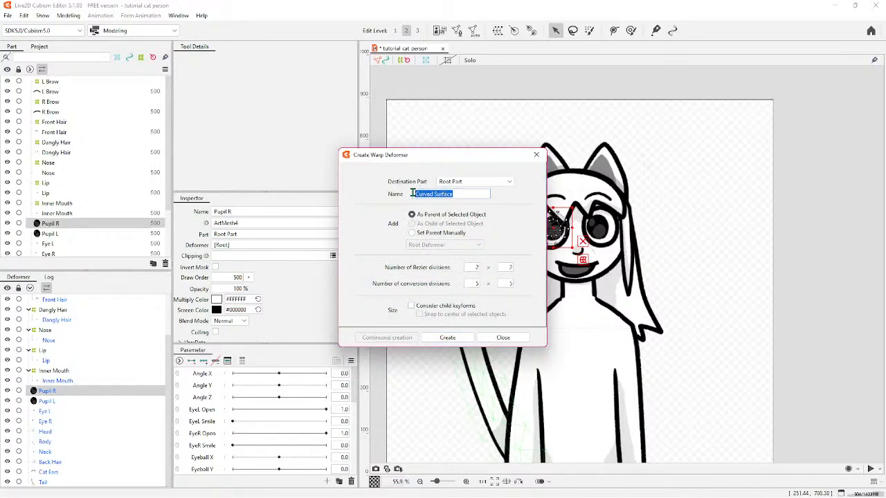
{"action": "type", "text": "Pupil R"}
{"action": "left_click", "coordinate": [451, 338]}
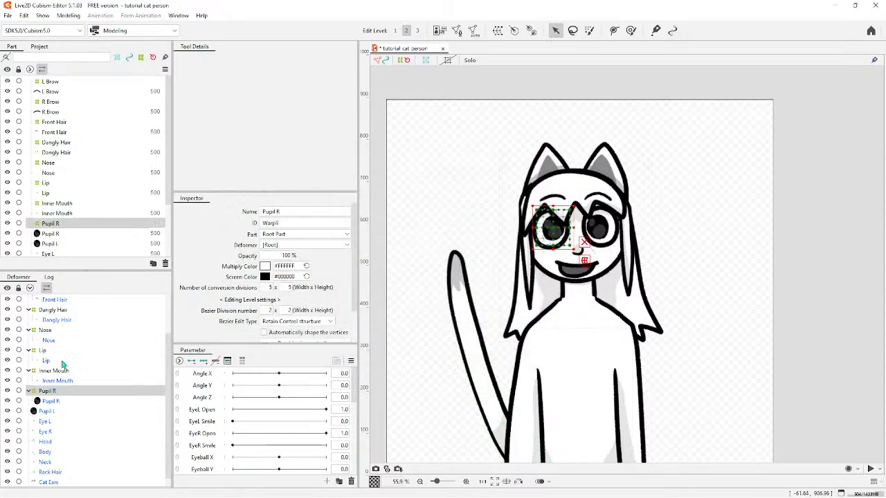
Create a warp deformer named Pupil L as parent of the Pupil L mesh.
{"action": "scroll", "coordinate": [106, 372], "scroll_direction": "down", "scroll_amount": 1}
{"action": "left_click", "coordinate": [60, 402]}
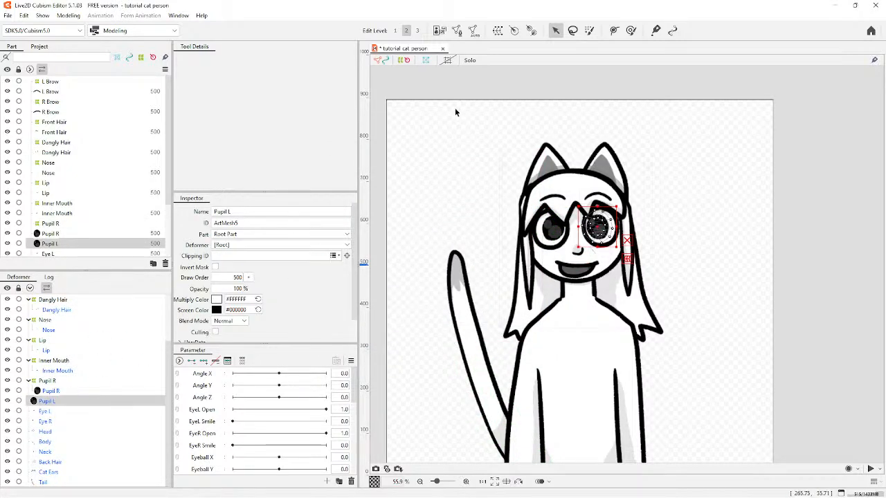
{"action": "left_click", "coordinate": [497, 30]}
{"action": "left_click", "coordinate": [442, 283]}
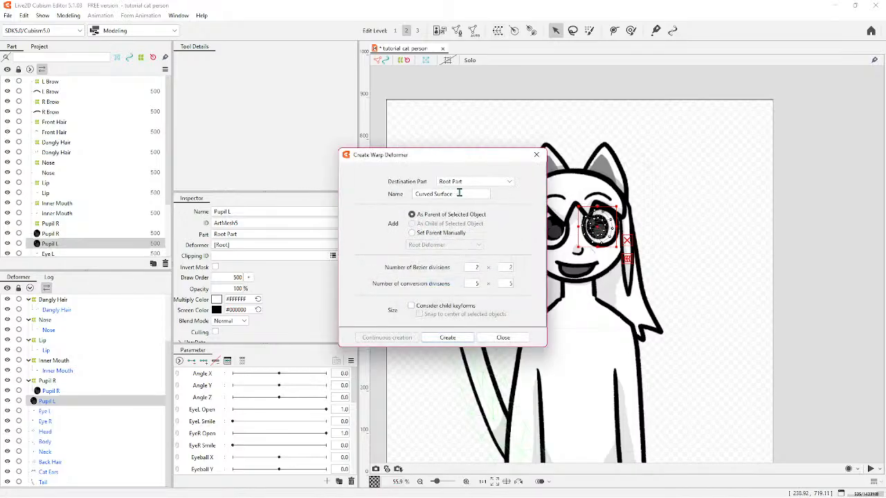
{"action": "type", "text": "Pupil L"}
{"action": "left_click", "coordinate": [435, 339]}
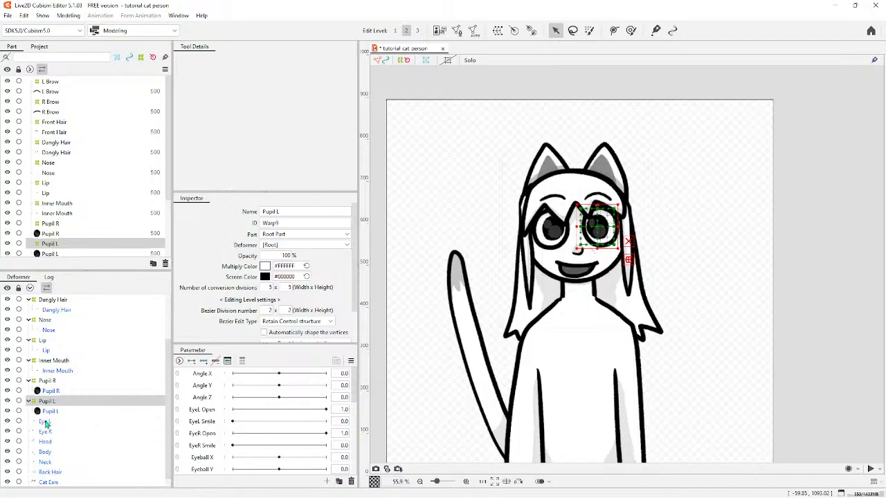
Create a warp deformer named Eye L as parent of the Eye L mesh.
{"action": "left_click", "coordinate": [47, 421]}
{"action": "scroll", "coordinate": [104, 377], "scroll_direction": "down", "scroll_amount": 1}
{"action": "left_click", "coordinate": [498, 30]}
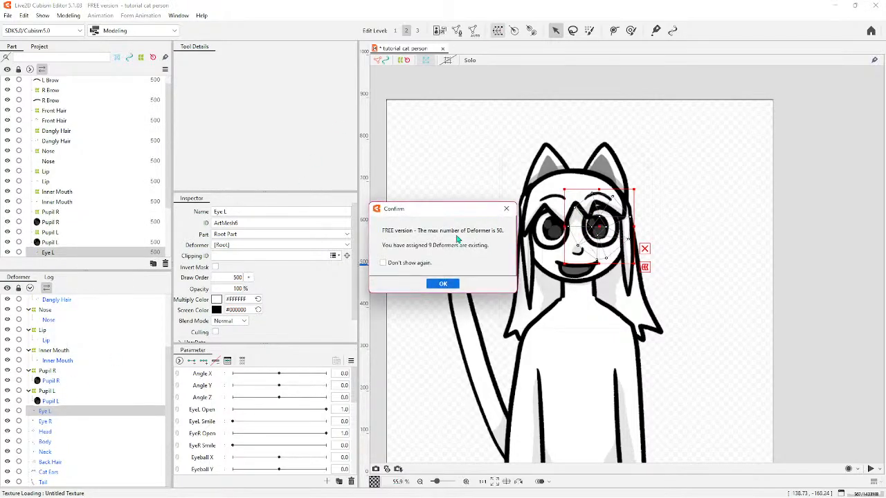
{"action": "left_click", "coordinate": [443, 283]}
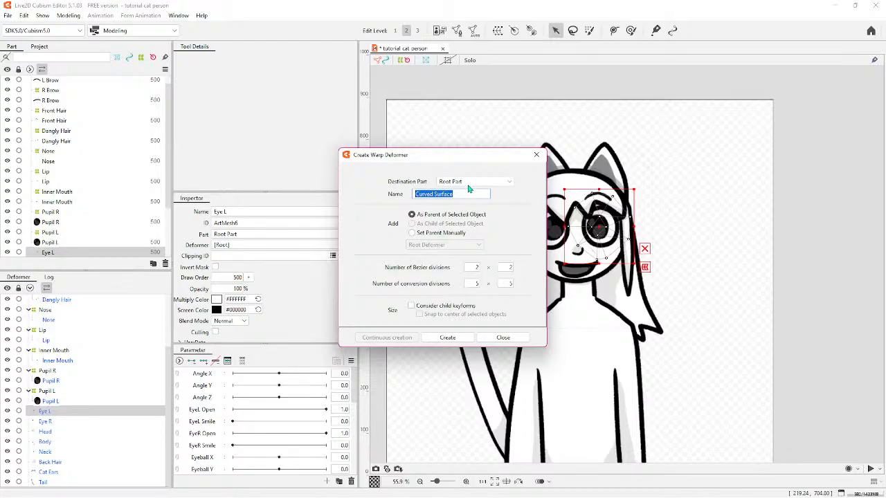
{"action": "type", "text": "Eye L"}
{"action": "left_click", "coordinate": [449, 337]}
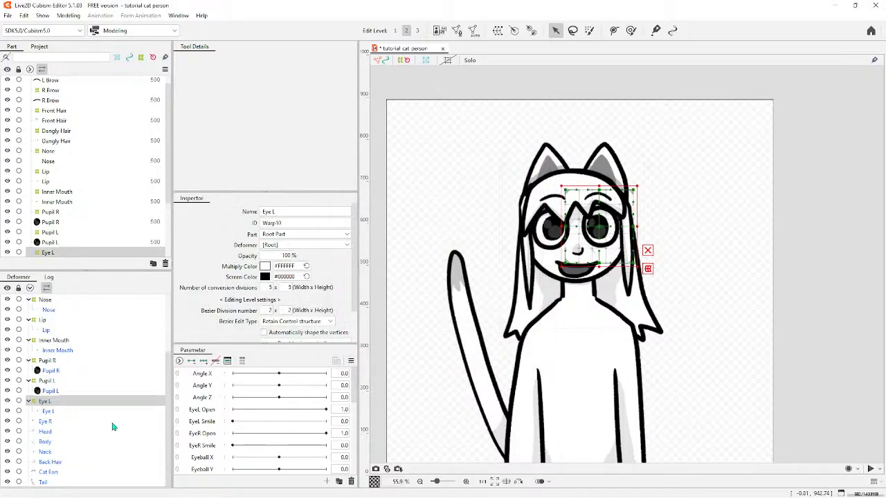
Create a warp deformer named Eye R as parent of the Eye R mesh.
{"action": "left_click", "coordinate": [45, 422]}
{"action": "left_click", "coordinate": [497, 30]}
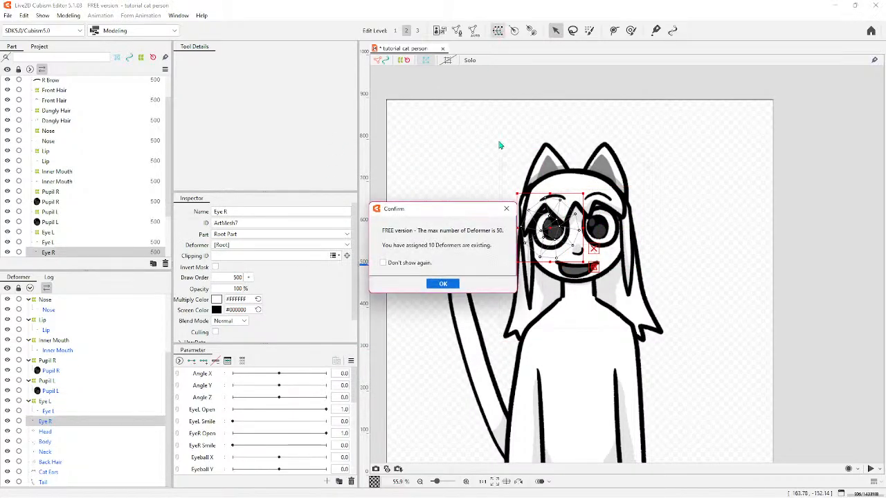
{"action": "left_click", "coordinate": [442, 283]}
{"action": "left_click_drag", "start_coordinate": [457, 195], "coordinate": [411, 193]}
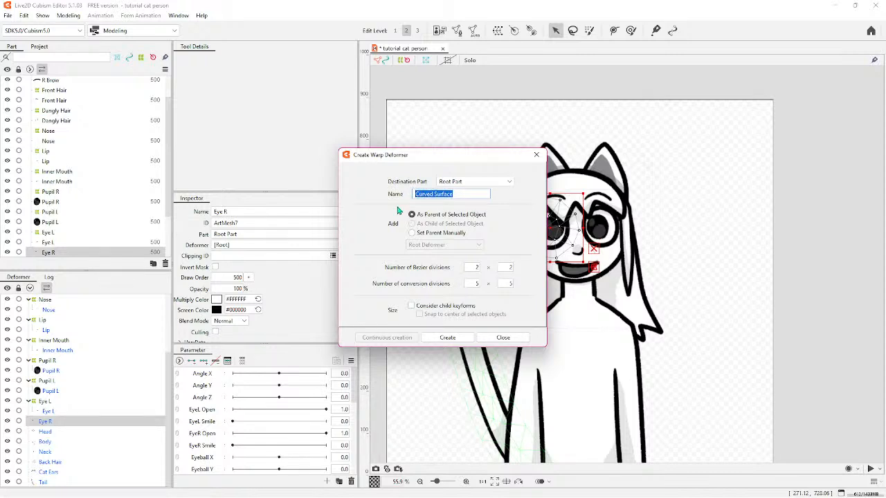
{"action": "type", "text": "Eye R"}
{"action": "left_click", "coordinate": [447, 338]}
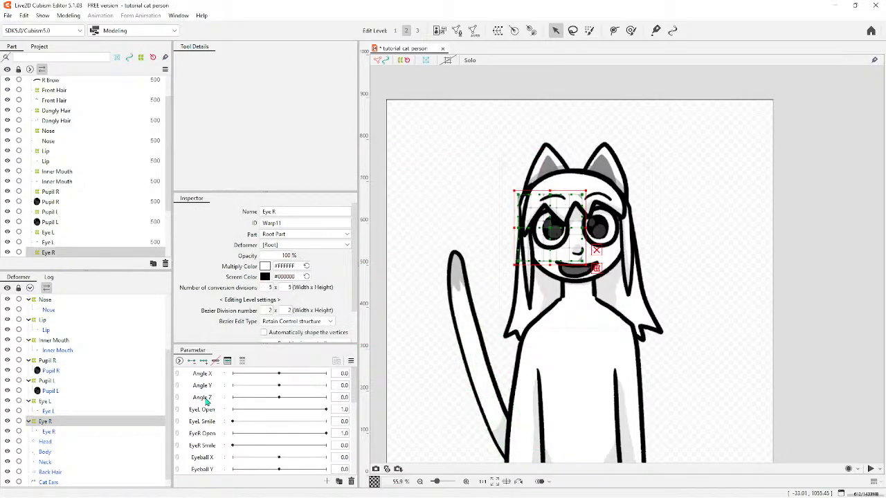
Create a warp deformer named Head as parent of the Head mesh.
{"action": "left_click", "coordinate": [45, 441]}
{"action": "left_click", "coordinate": [497, 30]}
{"action": "left_click", "coordinate": [442, 284]}
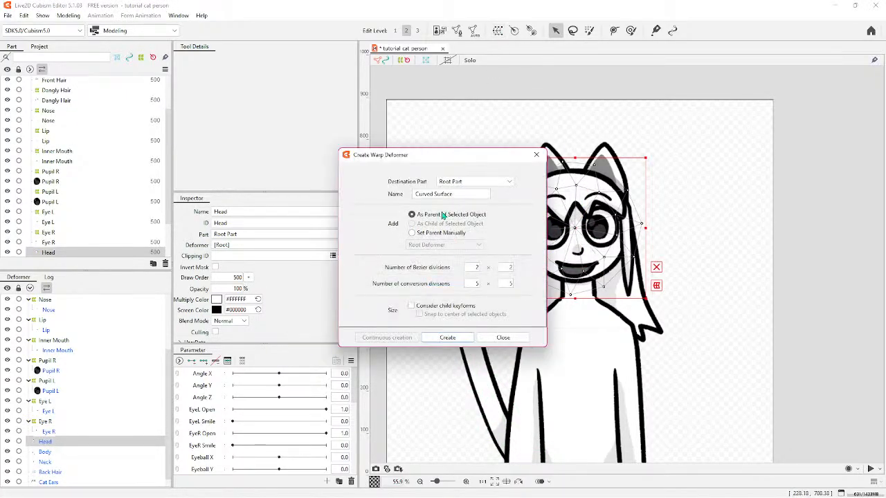
{"action": "left_click_drag", "start_coordinate": [468, 194], "coordinate": [413, 195]}
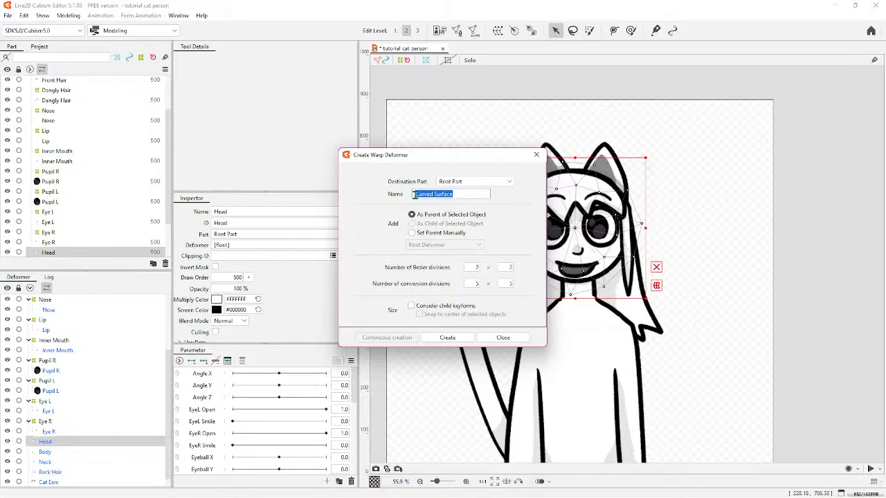
{"action": "type", "text": "Head"}
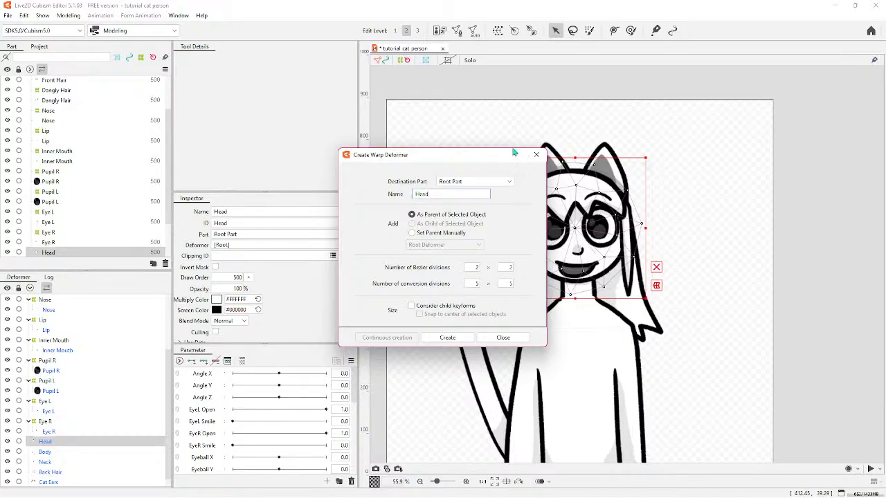
{"action": "left_click", "coordinate": [451, 337]}
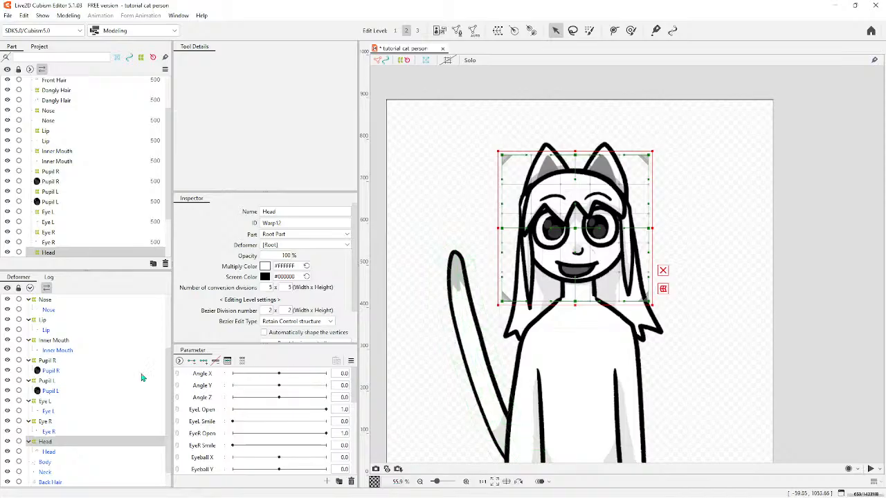
Create a warp deformer named Body as parent of the Body mesh.
{"action": "scroll", "coordinate": [111, 384], "scroll_direction": "down", "scroll_amount": 1}
{"action": "left_click", "coordinate": [48, 442]}
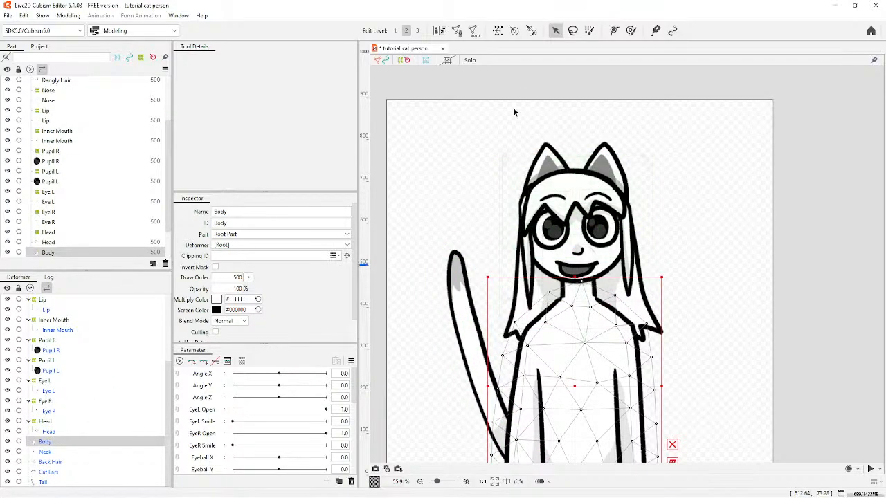
{"action": "left_click", "coordinate": [498, 30]}
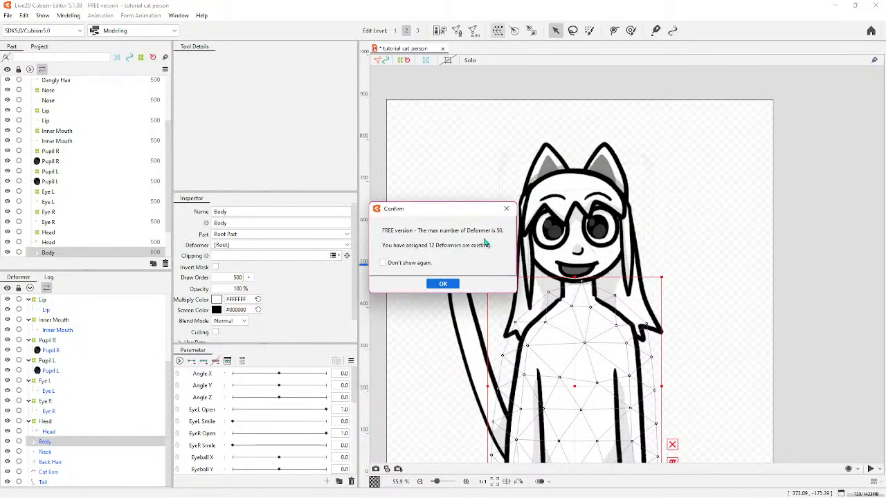
{"action": "left_click", "coordinate": [443, 284]}
{"action": "left_click", "coordinate": [460, 195]}
{"action": "left_click_drag", "start_coordinate": [460, 195], "coordinate": [417, 195]}
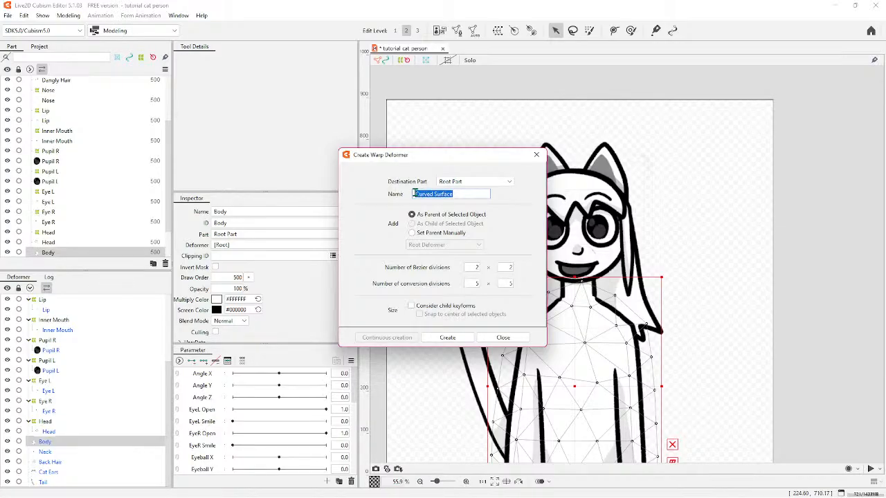
{"action": "type", "text": "Body"}
{"action": "left_click", "coordinate": [447, 336]}
Create a warp deformer named Neck as parent of the Neck mesh.
{"action": "scroll", "coordinate": [73, 454], "scroll_direction": "down", "scroll_amount": 1}
{"action": "left_click", "coordinate": [74, 451]}
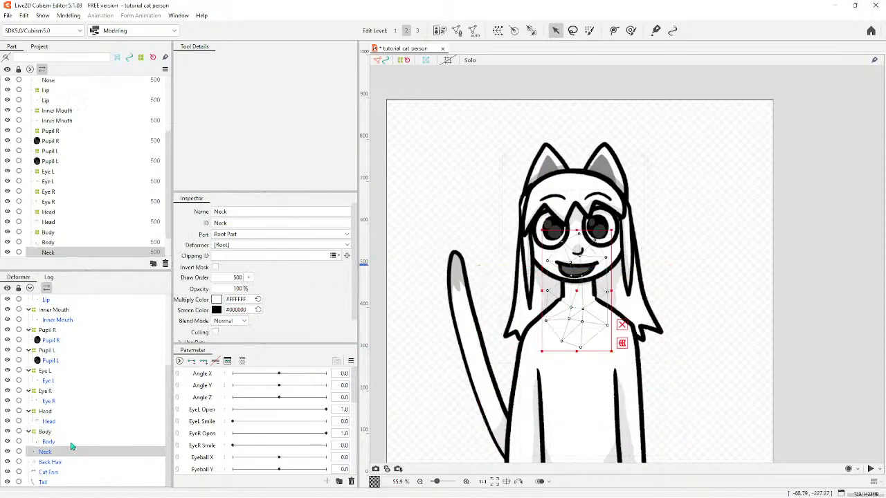
{"action": "left_click", "coordinate": [498, 31]}
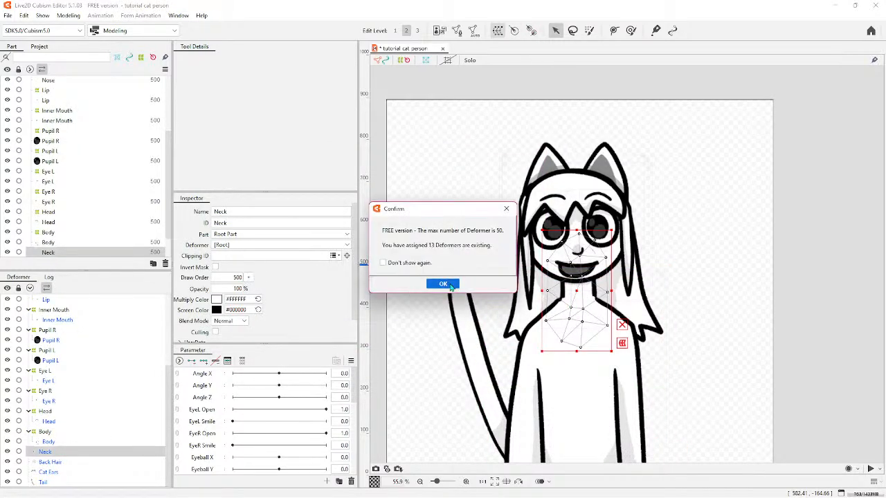
{"action": "left_click", "coordinate": [443, 284]}
{"action": "left_click_drag", "start_coordinate": [466, 193], "coordinate": [413, 194]}
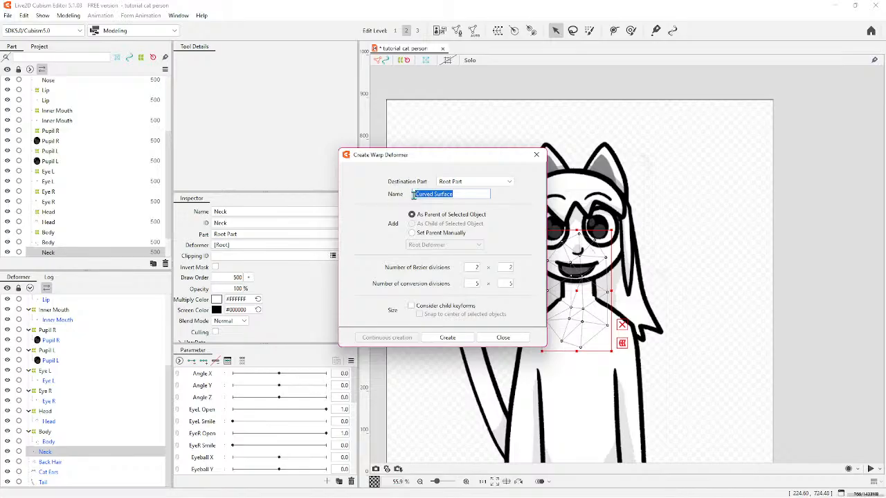
{"action": "type", "text": "Neck"}
{"action": "left_click", "coordinate": [446, 337]}
Create a warp deformer named Back Hair as parent of the Back Hair mesh.
{"action": "scroll", "coordinate": [55, 453], "scroll_direction": "down", "scroll_amount": 1}
{"action": "left_click", "coordinate": [50, 462]}
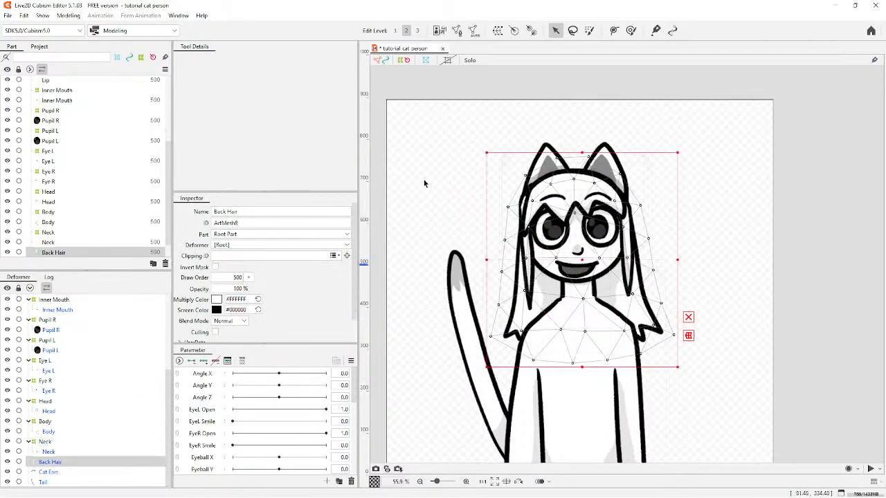
{"action": "left_click", "coordinate": [497, 30]}
{"action": "left_click", "coordinate": [442, 284]}
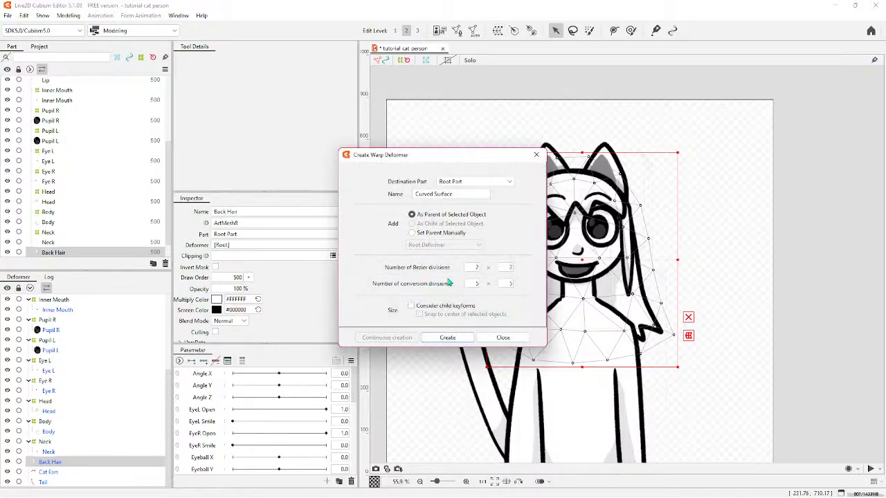
{"action": "left_click_drag", "start_coordinate": [474, 193], "coordinate": [413, 194]}
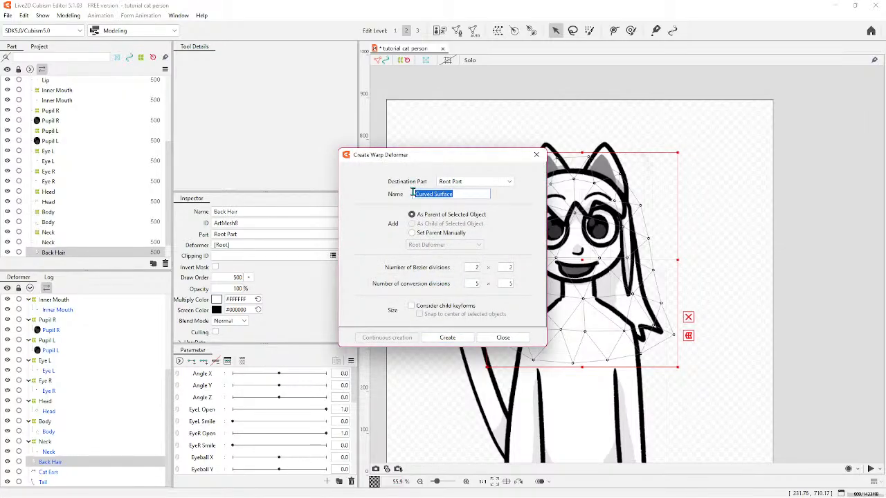
{"action": "type", "text": "Bak"}
{"action": "key", "text": "BackSpace"}
{"action": "type", "text": "ck Hair"}
{"action": "left_click", "coordinate": [447, 337]}
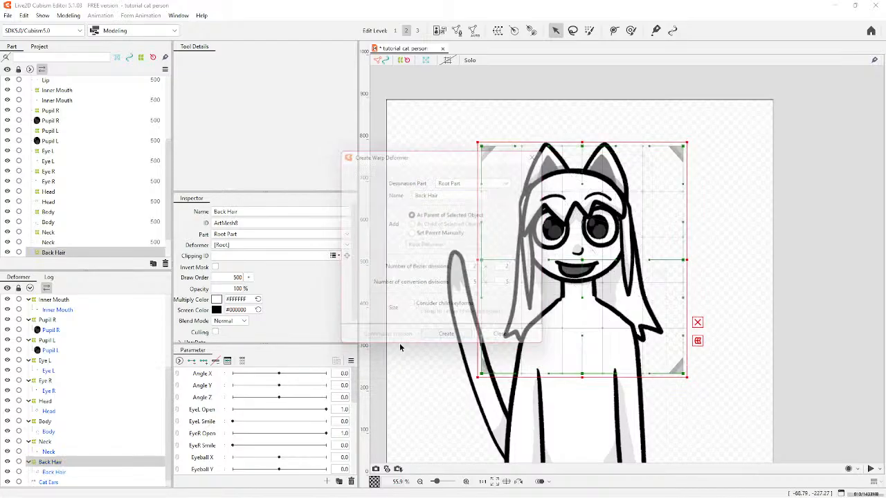
Create a warp deformer named Ears as parent of the Cat Ears mesh.
{"action": "left_click", "coordinate": [71, 483]}
{"action": "left_click", "coordinate": [498, 31]}
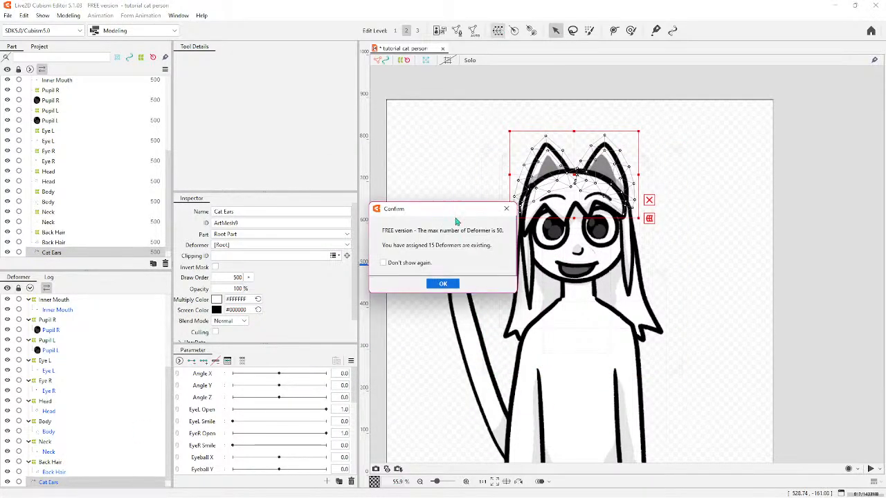
{"action": "left_click", "coordinate": [449, 285]}
{"action": "left_click_drag", "start_coordinate": [458, 195], "coordinate": [415, 196]}
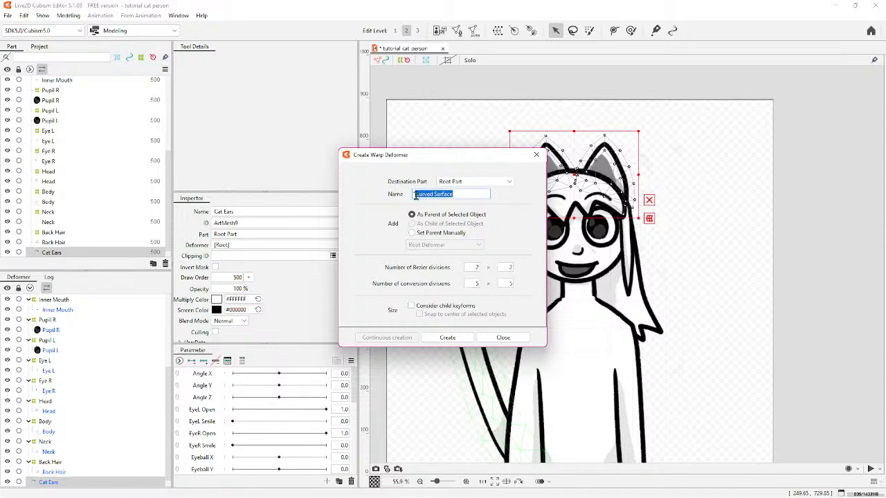
{"action": "key", "text": "BackSpace"}
{"action": "left_click", "coordinate": [447, 336]}
Create a warp deformer named Tail as parent of the Tail mesh.
{"action": "scroll", "coordinate": [124, 423], "scroll_direction": "down", "scroll_amount": 1}
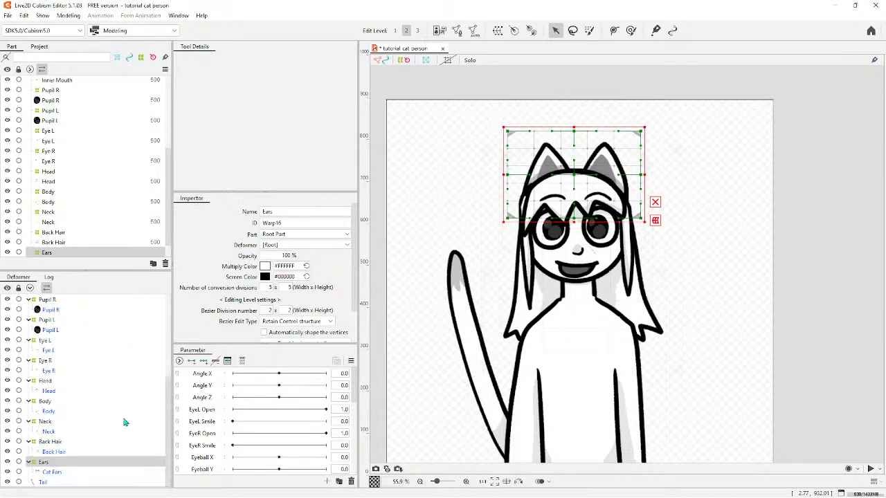
{"action": "left_click", "coordinate": [53, 482]}
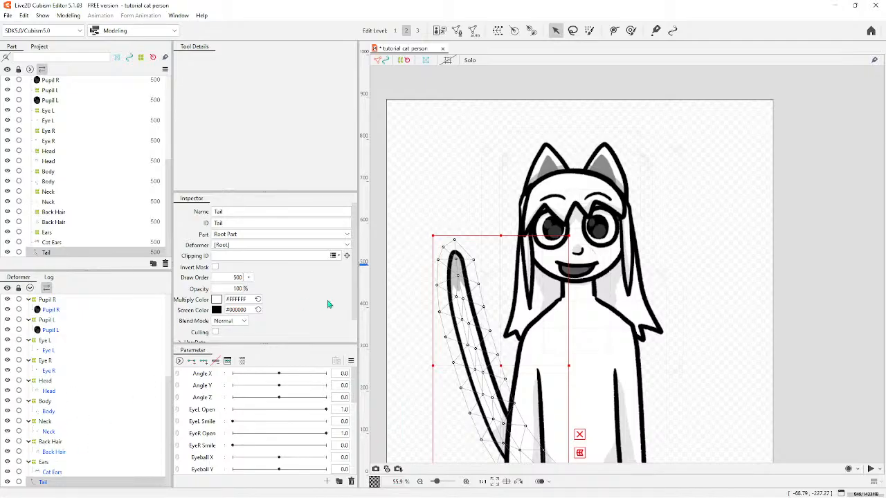
{"action": "left_click", "coordinate": [497, 29]}
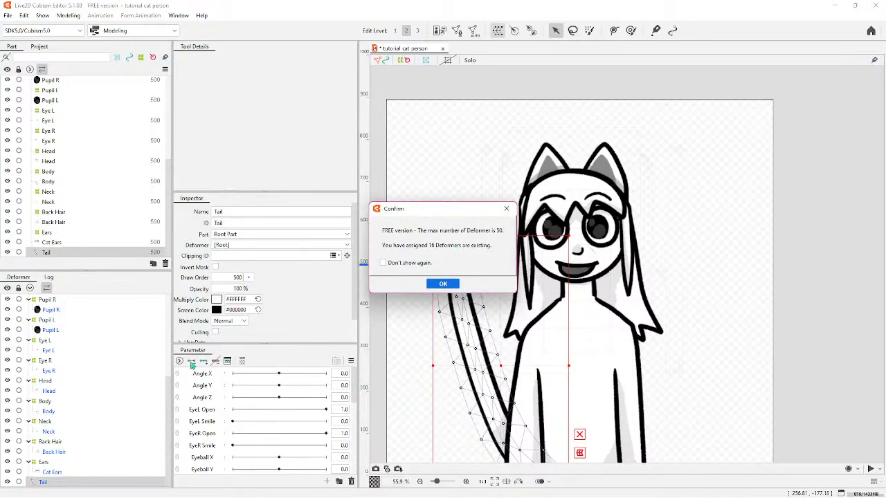
{"action": "left_click", "coordinate": [443, 284]}
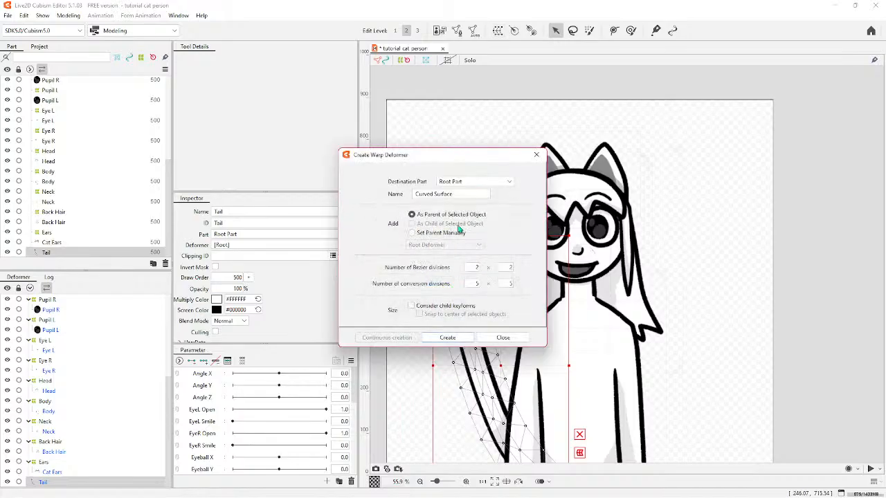
{"action": "left_click_drag", "start_coordinate": [460, 193], "coordinate": [412, 196]}
{"action": "type", "text": "Tail"}
{"action": "left_click", "coordinate": [456, 337]}
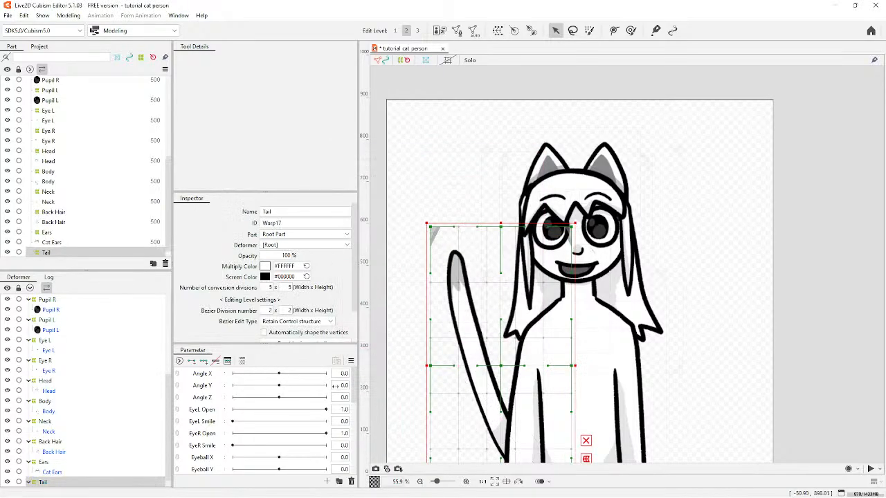
Collapse all deformers in the deformer hierarchy, from Tail up to L Brow, so their child meshes are hidden.
{"action": "scroll", "coordinate": [49, 475], "scroll_direction": "down", "scroll_amount": 1}
{"action": "left_click", "coordinate": [29, 471]}
{"action": "left_click", "coordinate": [29, 452]}
{"action": "left_click", "coordinate": [29, 442]}
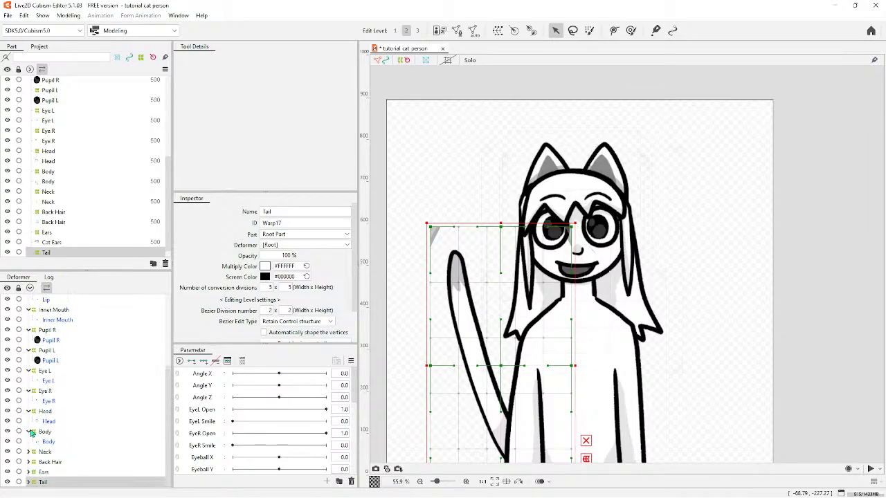
{"action": "left_click", "coordinate": [29, 430]}
{"action": "left_click", "coordinate": [29, 422]}
{"action": "left_click", "coordinate": [29, 412]}
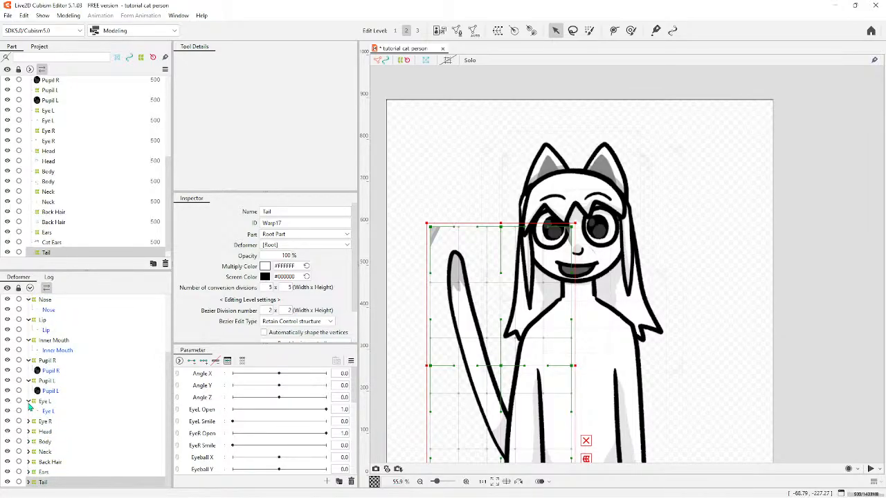
{"action": "left_click", "coordinate": [29, 403]}
{"action": "left_click", "coordinate": [29, 391]}
{"action": "left_click", "coordinate": [30, 380]}
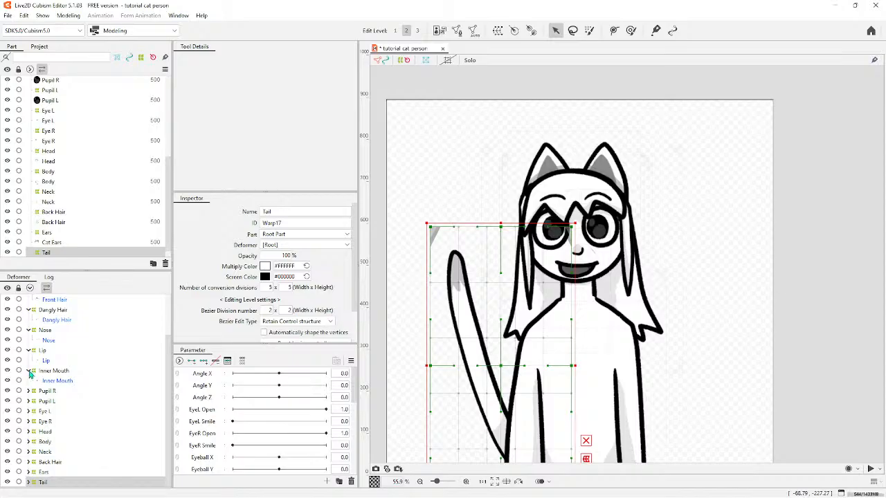
{"action": "left_click", "coordinate": [29, 371]}
{"action": "left_click", "coordinate": [29, 360]}
{"action": "left_click", "coordinate": [29, 350]}
{"action": "left_click", "coordinate": [29, 340]}
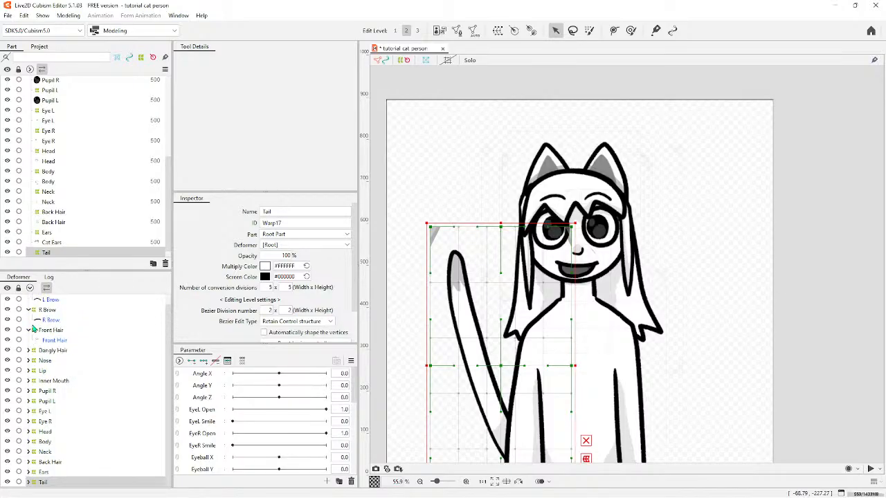
{"action": "left_click", "coordinate": [29, 330]}
{"action": "left_click", "coordinate": [29, 320]}
{"action": "left_click", "coordinate": [28, 300]}
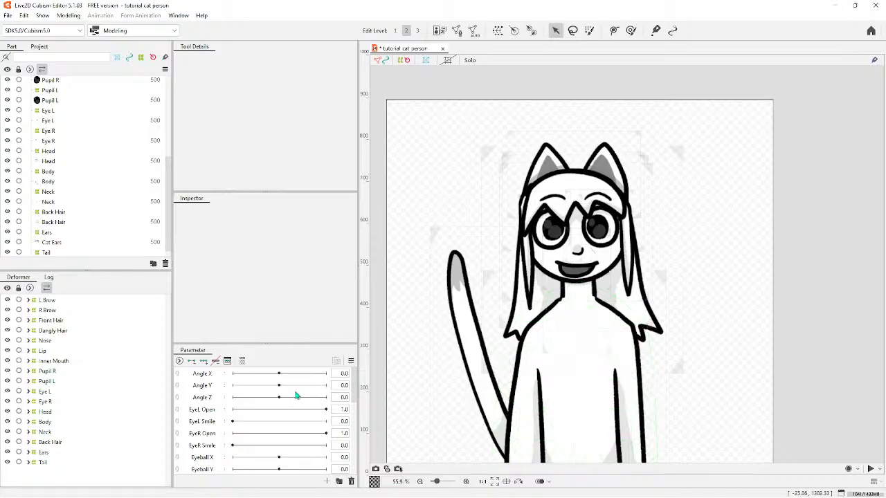
{"action": "left_click_drag", "start_coordinate": [280, 400], "coordinate": [279, 400]}
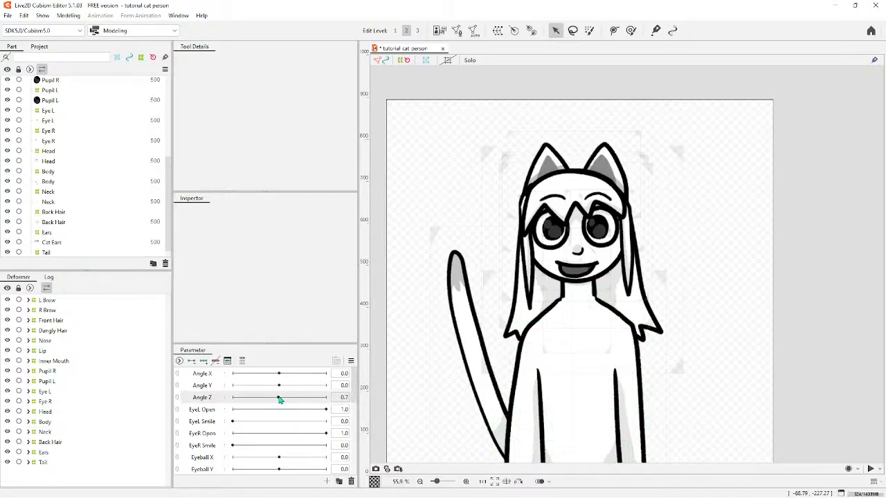
{"action": "left_click", "coordinate": [281, 400]}
Create a warp deformer named Main Group as parent of the Body deformer.
{"action": "left_click", "coordinate": [45, 422]}
{"action": "left_click", "coordinate": [514, 30]}
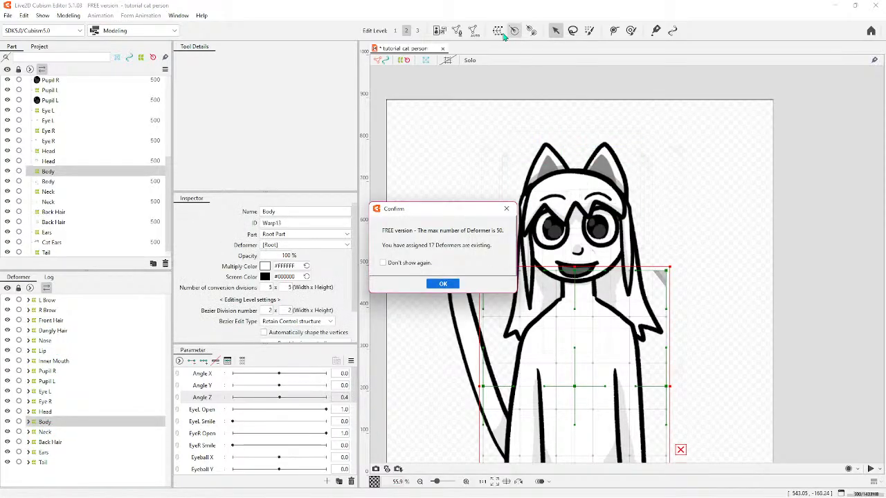
{"action": "left_click", "coordinate": [499, 212]}
{"action": "left_click", "coordinate": [512, 304]}
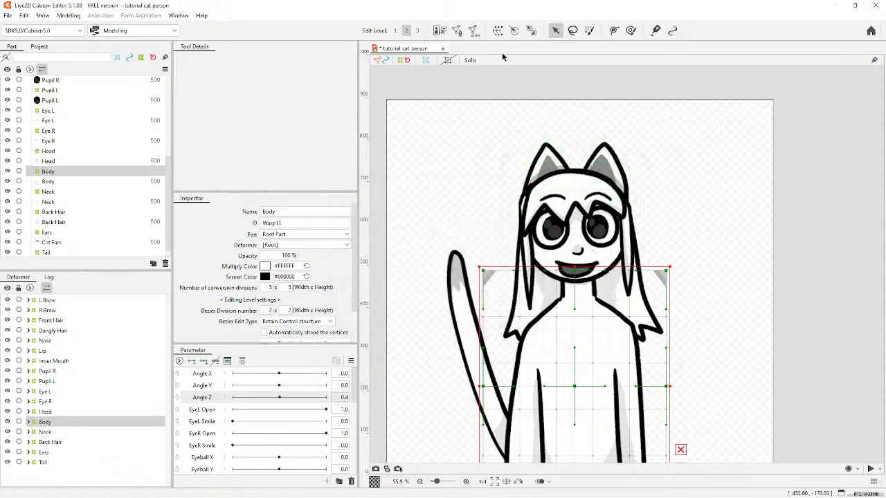
{"action": "left_click", "coordinate": [497, 30]}
{"action": "left_click", "coordinate": [448, 282]}
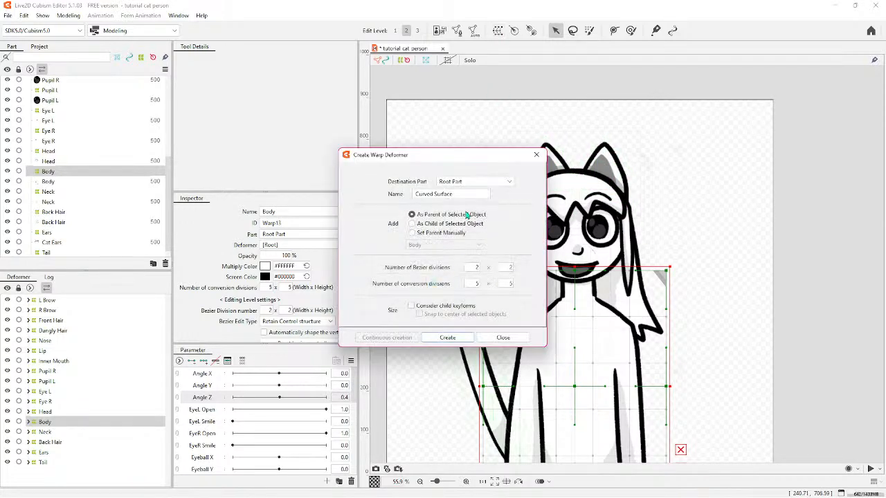
{"action": "left_click_drag", "start_coordinate": [458, 194], "coordinate": [410, 196]}
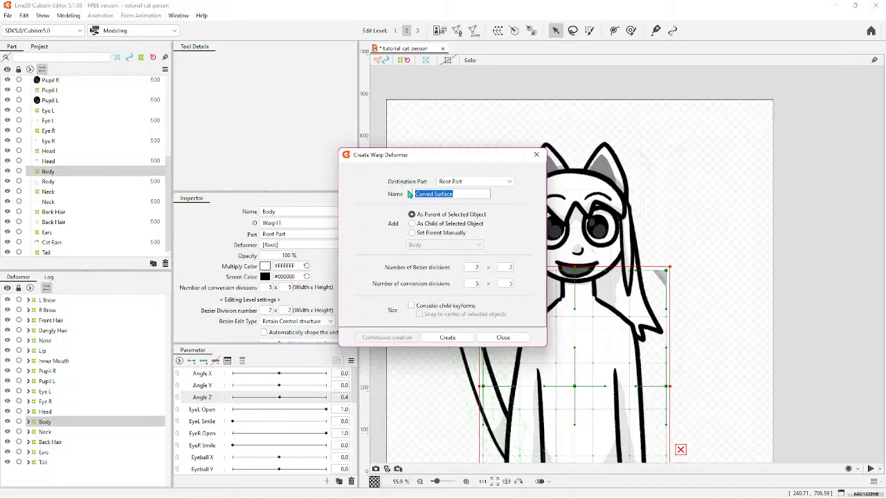
{"action": "type", "text": "Main Group"}
{"action": "left_click", "coordinate": [449, 337]}
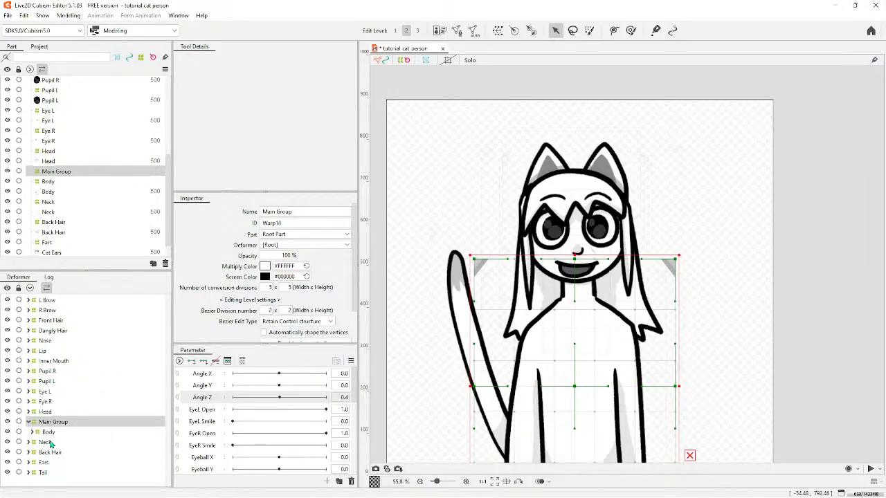
Move all remaining deformers, from L Brow through Head plus Neck, Back Hair, Ears and Tail, into Main Group.
{"action": "left_click_drag", "start_coordinate": [48, 444], "coordinate": [50, 425]}
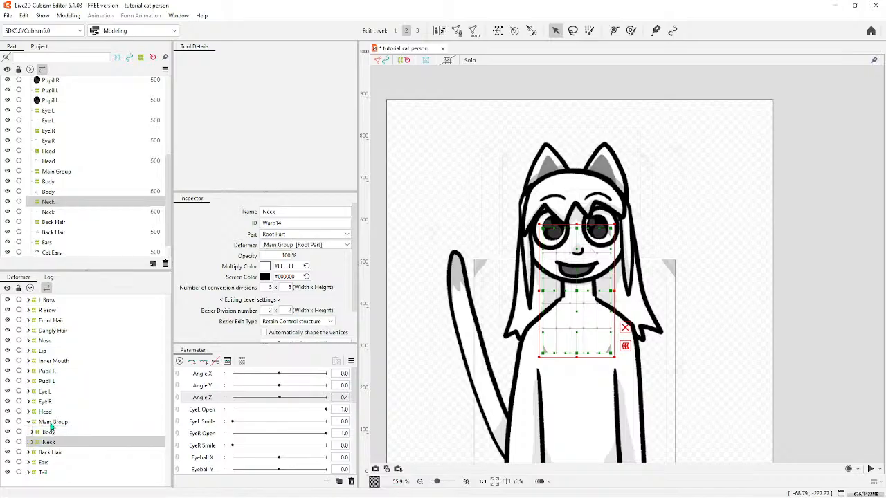
{"action": "left_click_drag", "start_coordinate": [44, 473], "coordinate": [53, 427]}
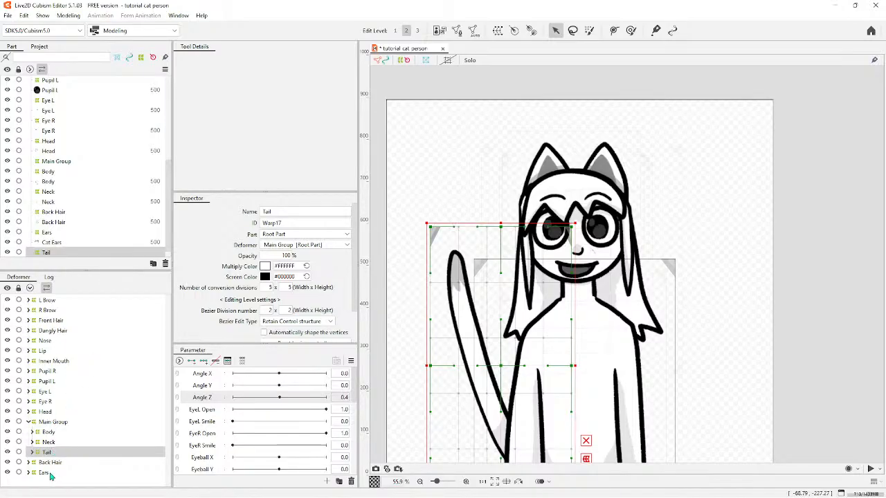
{"action": "left_click_drag", "start_coordinate": [50, 473], "coordinate": [53, 422]}
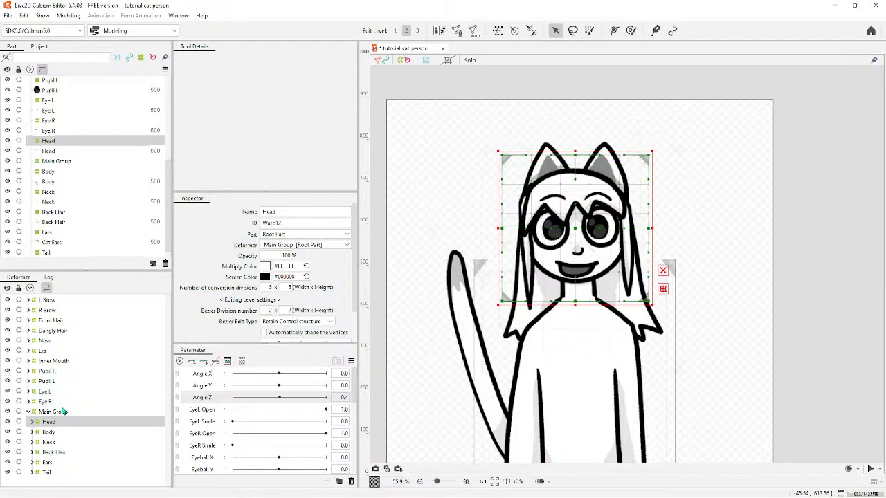
{"action": "left_click_drag", "start_coordinate": [55, 401], "coordinate": [61, 319]}
{"action": "left_click", "coordinate": [54, 381]}
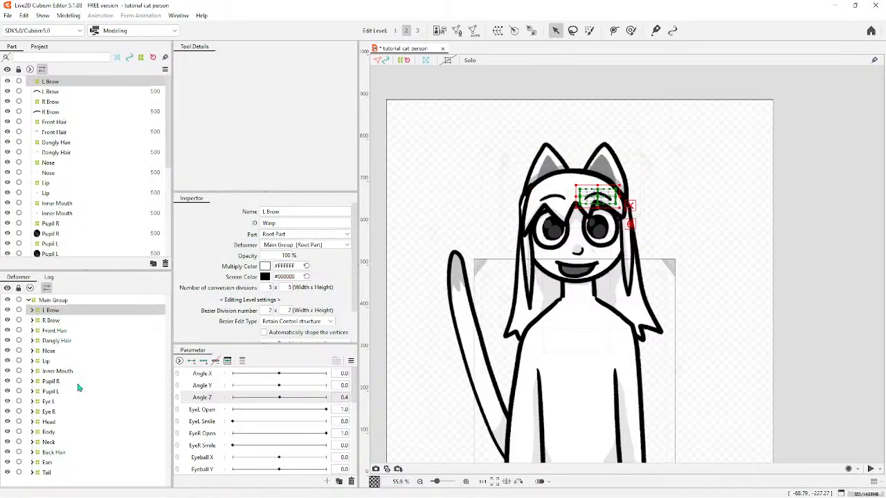
Create a warp deformer named Face Group as parent of the Head deformer.
{"action": "left_click", "coordinate": [49, 422]}
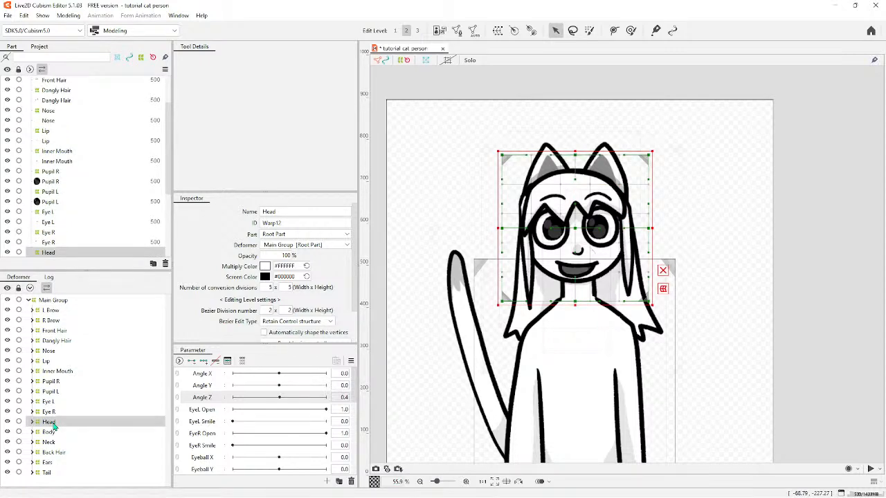
{"action": "left_click", "coordinate": [52, 413]}
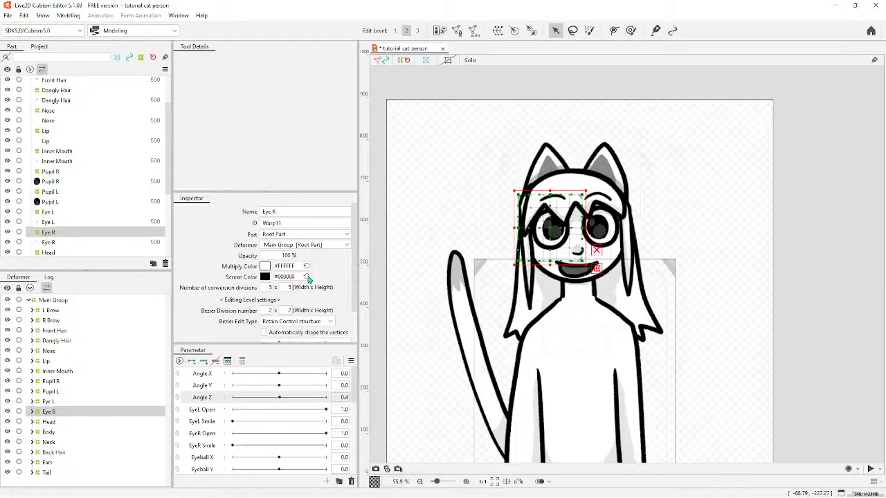
{"action": "left_click", "coordinate": [48, 422]}
{"action": "left_click", "coordinate": [497, 31]}
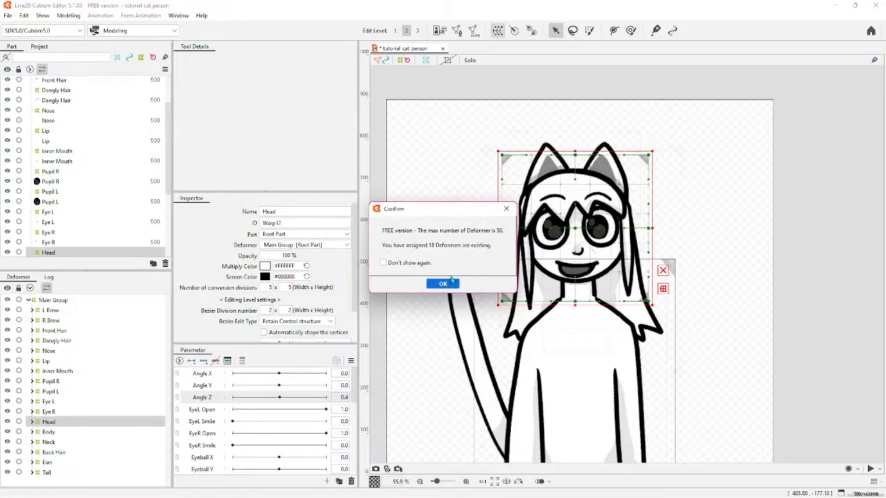
{"action": "left_click", "coordinate": [443, 283]}
{"action": "left_click_drag", "start_coordinate": [468, 196], "coordinate": [416, 196]}
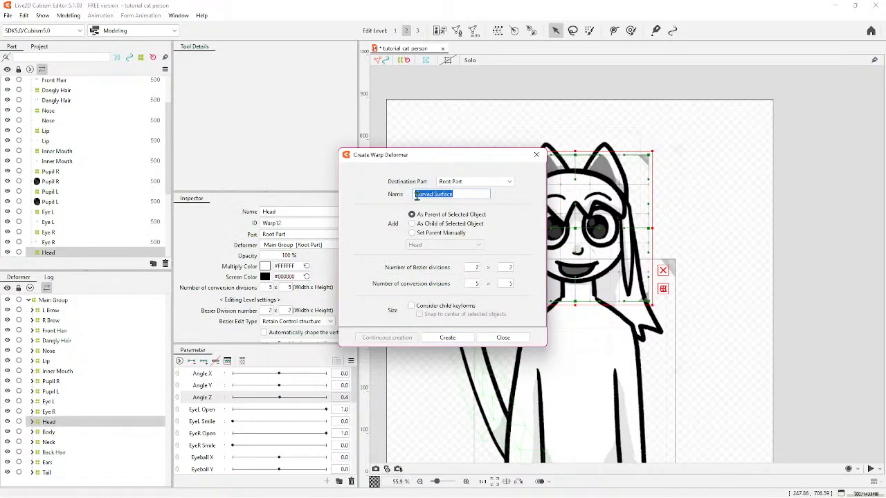
{"action": "key", "text": "BackSpace"}
{"action": "left_click", "coordinate": [460, 337]}
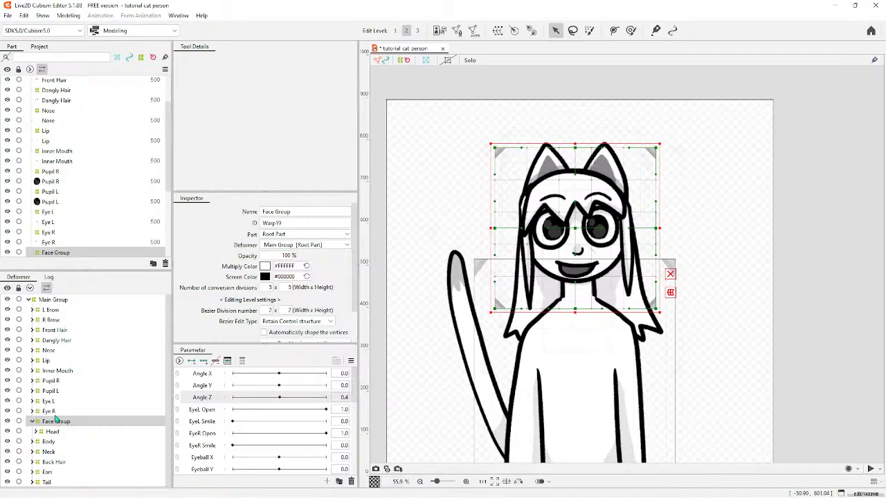
Move the eye, pupil, mouth, nose, front and dangly hair, and brow deformers into Face Group.
{"action": "left_click_drag", "start_coordinate": [57, 412], "coordinate": [58, 389]}
{"action": "left_click_drag", "start_coordinate": [46, 361], "coordinate": [66, 358]}
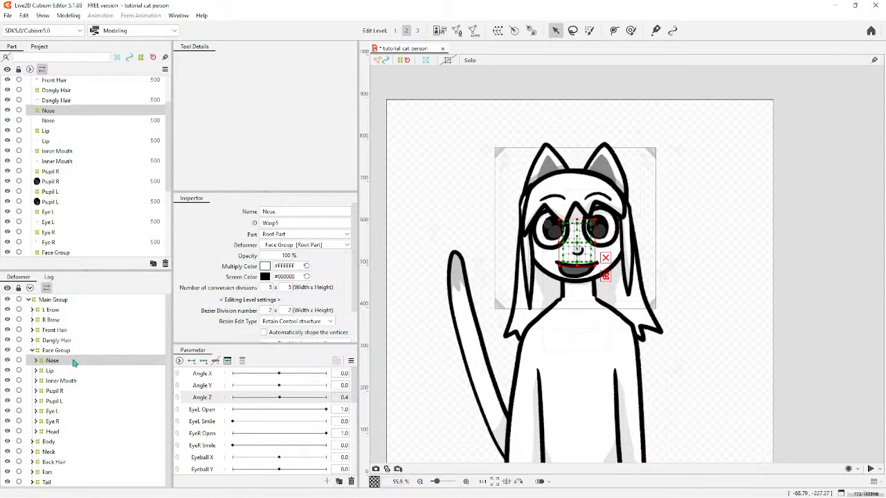
{"action": "mouse_move", "coordinate": [63, 344]}
{"action": "left_mouse_down"}
{"action": "mouse_move", "coordinate": [72, 366]}
{"action": "mouse_move", "coordinate": [64, 333]}
{"action": "left_mouse_up"}
{"action": "left_click_drag", "start_coordinate": [50, 309], "coordinate": [69, 337]}
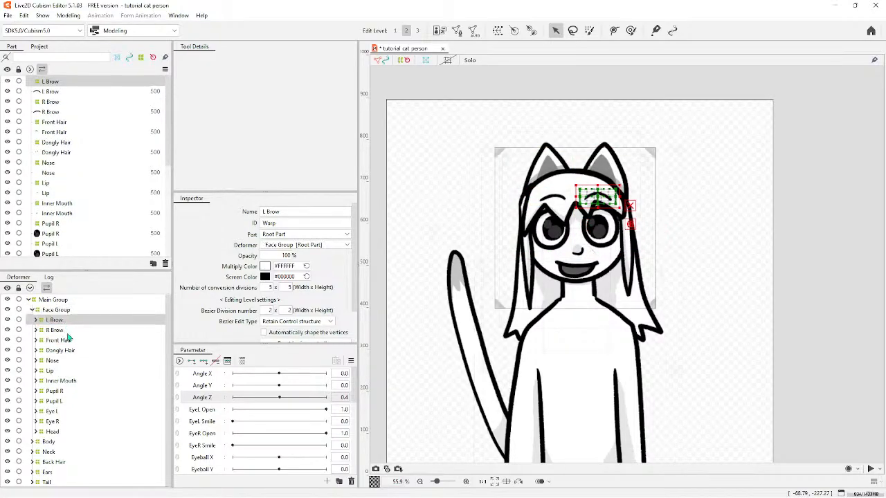
Move the Back Hair, Tail and Ears deformers from Main Group into Face Group.
{"action": "left_click", "coordinate": [52, 462]}
{"action": "left_click_drag", "start_coordinate": [54, 420], "coordinate": [55, 310]}
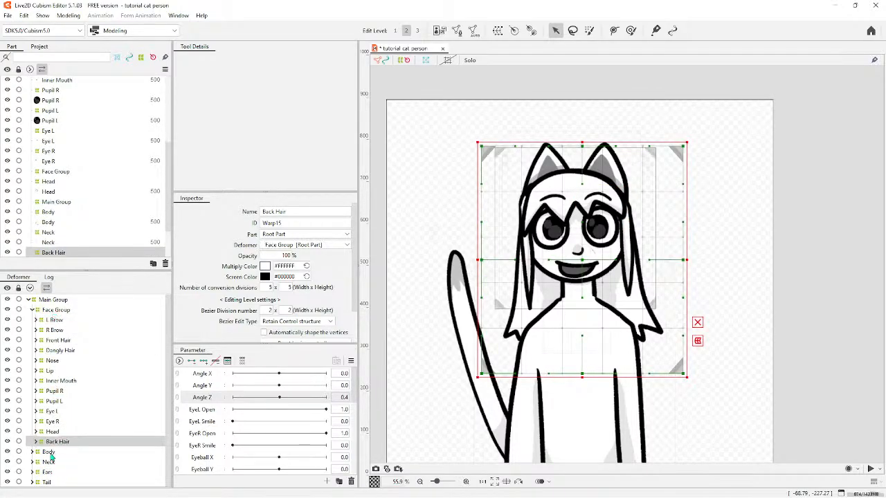
{"action": "left_click_drag", "start_coordinate": [47, 482], "coordinate": [55, 310]}
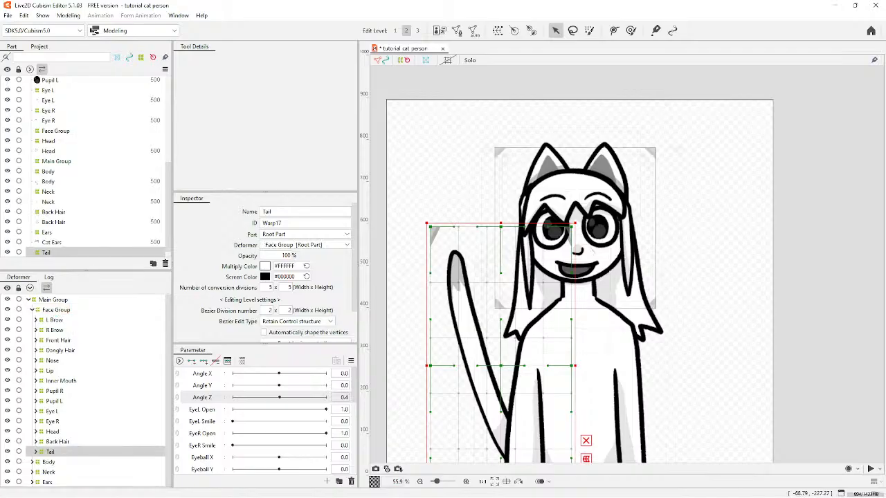
{"action": "left_click_drag", "start_coordinate": [50, 482], "coordinate": [55, 310]}
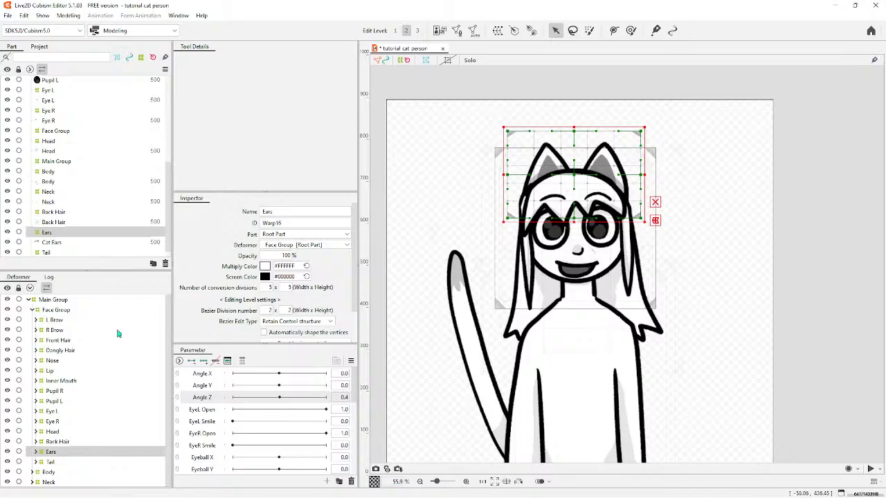
{"action": "left_click", "coordinate": [61, 311]}
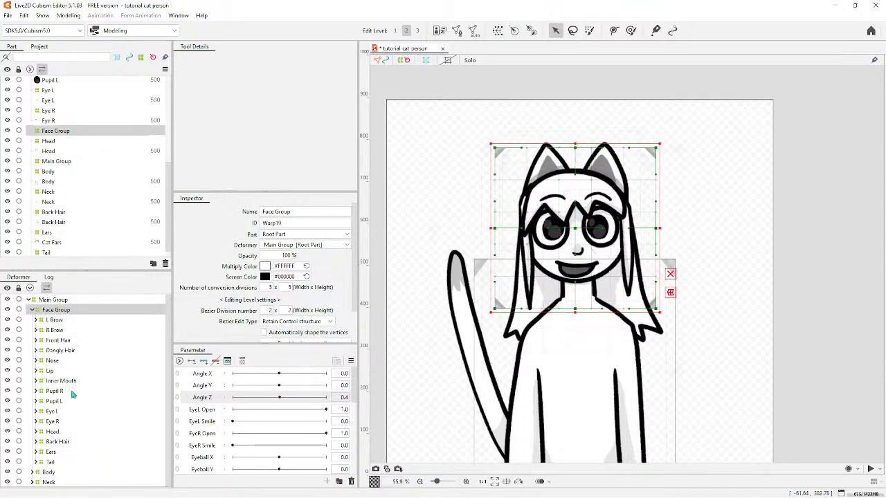
{"action": "left_click", "coordinate": [63, 442]}
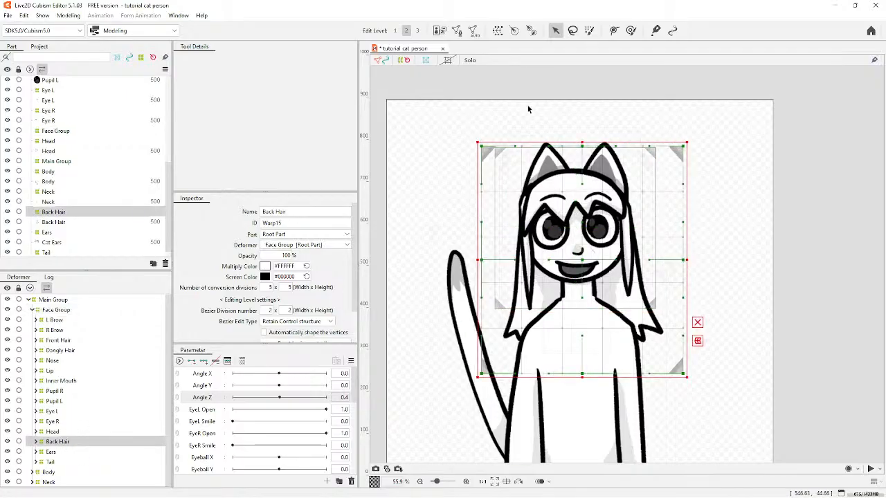
{"action": "left_click", "coordinate": [499, 31]}
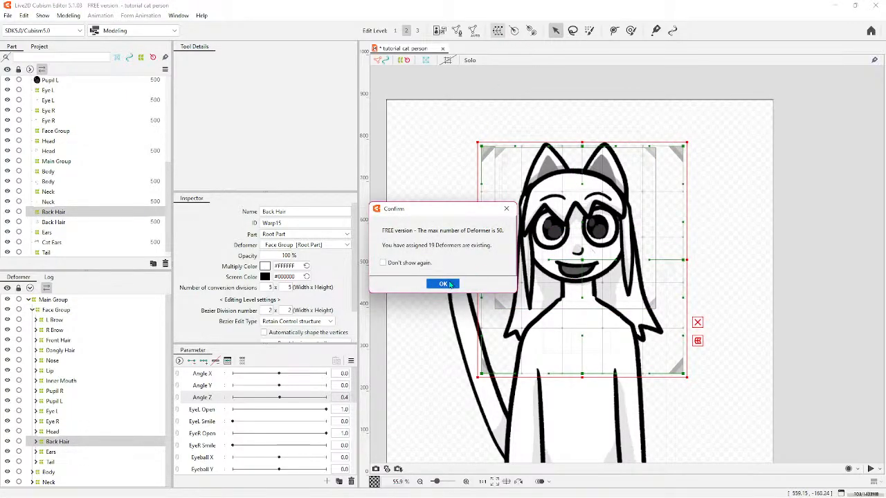
{"action": "left_click", "coordinate": [505, 210]}
{"action": "left_click", "coordinate": [503, 337]}
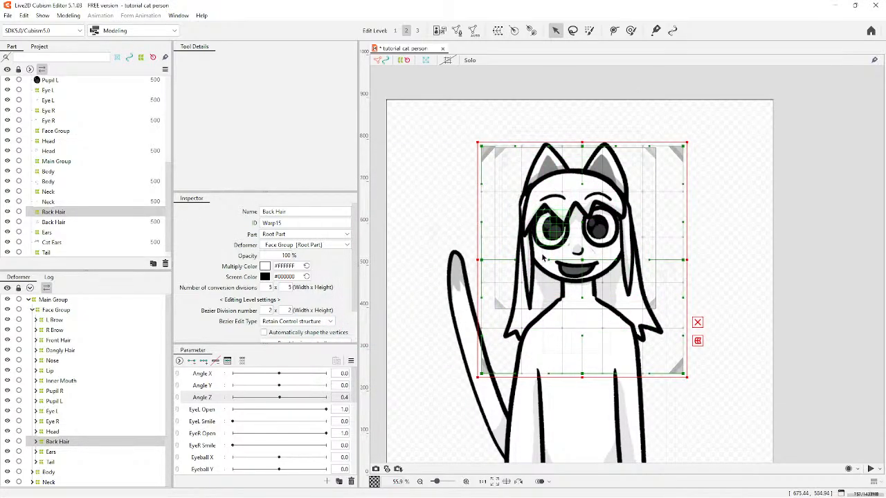
Collapse Face Group in the deformer hierarchy while keeping Main Group expanded.
{"action": "left_click", "coordinate": [60, 311]}
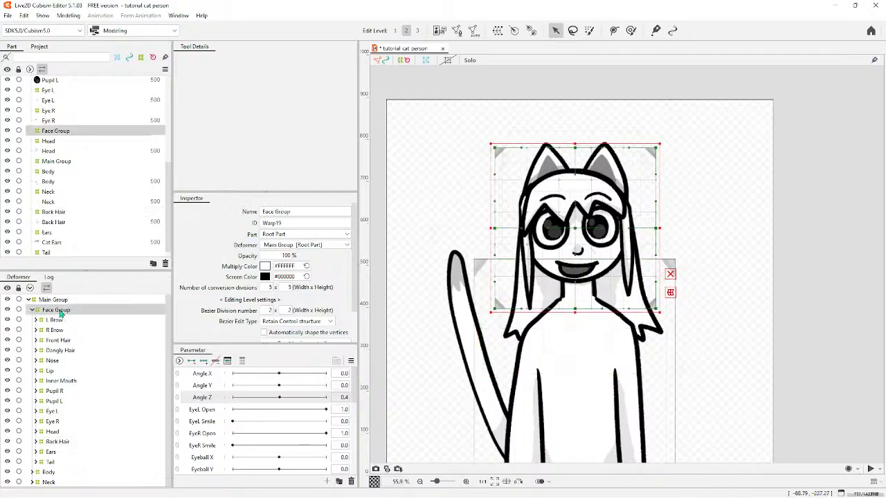
{"action": "left_click", "coordinate": [31, 310]}
{"action": "left_click", "coordinate": [28, 301]}
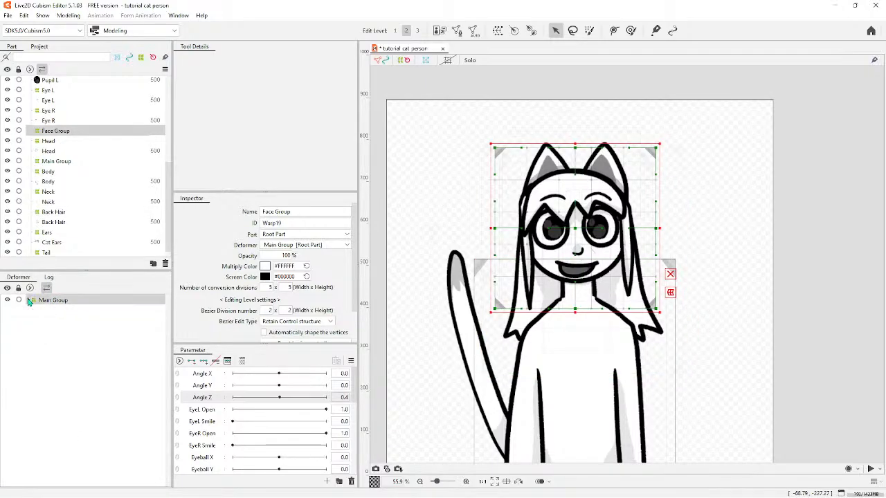
{"action": "left_click", "coordinate": [28, 300]}
Create a rotation deformer named Body Tilt as parent of the Main Group deformer.
{"action": "left_click", "coordinate": [53, 300]}
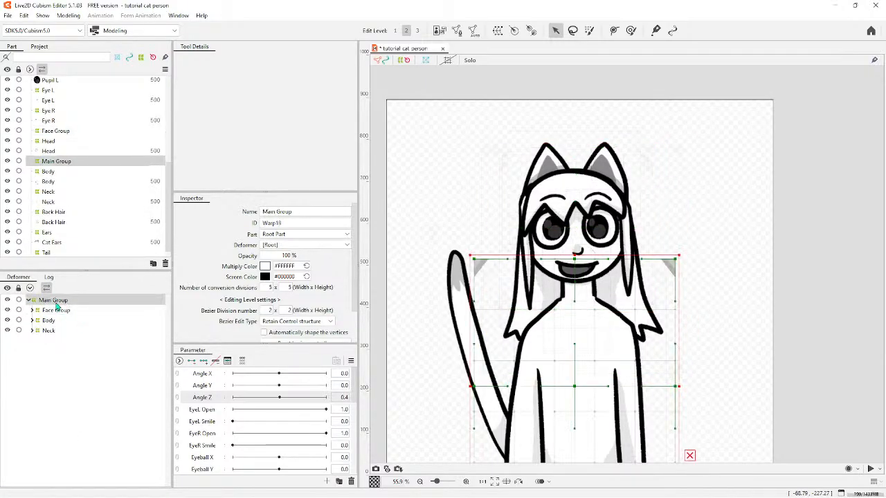
{"action": "left_click", "coordinate": [514, 31]}
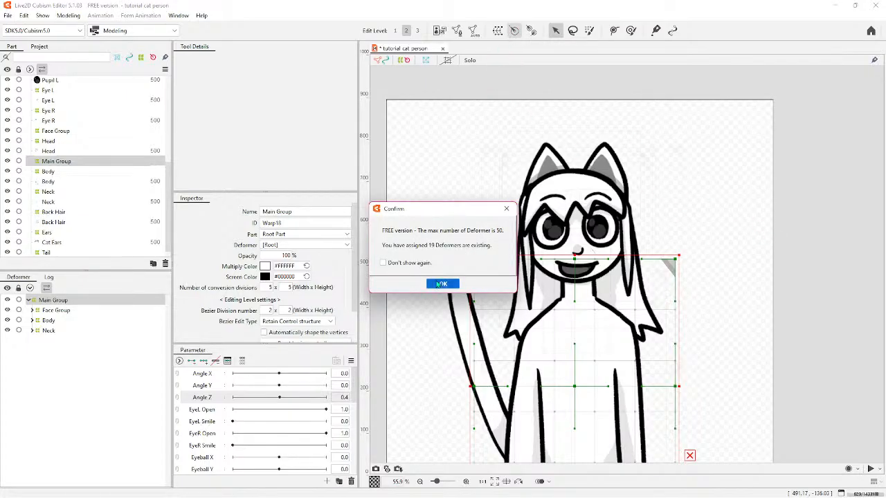
{"action": "left_click", "coordinate": [443, 284]}
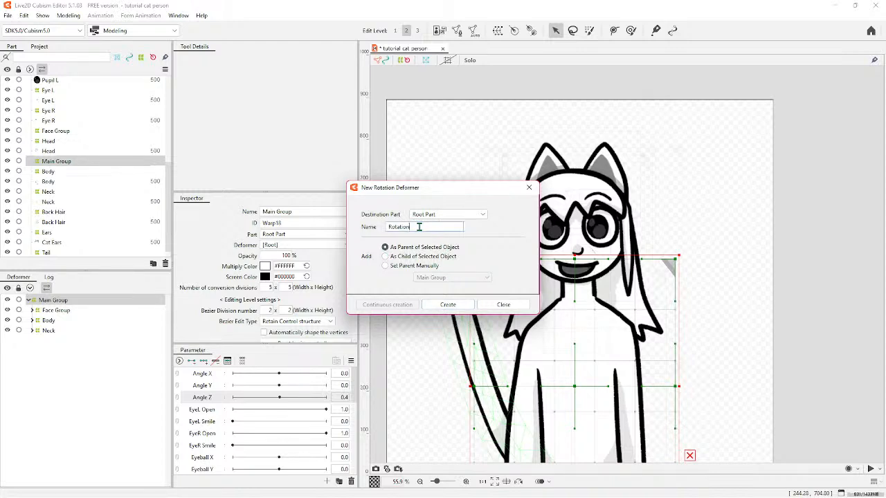
{"action": "left_click_drag", "start_coordinate": [418, 226], "coordinate": [389, 226]}
{"action": "type", "text": "Body Tilt"}
{"action": "left_click", "coordinate": [456, 304]}
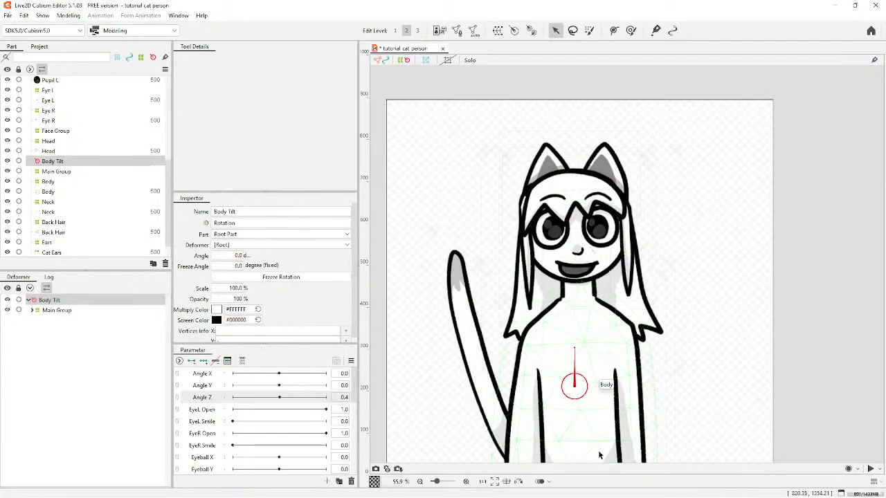
Move the Body Tilt rotation deformer's pivot from mid-chest down to the character's lower torso.
{"action": "mouse_move", "coordinate": [581, 388]}
{"action": "left_mouse_down"}
{"action": "mouse_move", "coordinate": [624, 360]}
{"action": "mouse_move", "coordinate": [518, 310]}
{"action": "mouse_move", "coordinate": [593, 389]}
{"action": "mouse_move", "coordinate": [607, 350]}
{"action": "mouse_move", "coordinate": [577, 321]}
{"action": "mouse_move", "coordinate": [603, 379]}
{"action": "mouse_move", "coordinate": [472, 325]}
{"action": "mouse_move", "coordinate": [568, 340]}
{"action": "mouse_move", "coordinate": [580, 392]}
{"action": "left_mouse_up"}
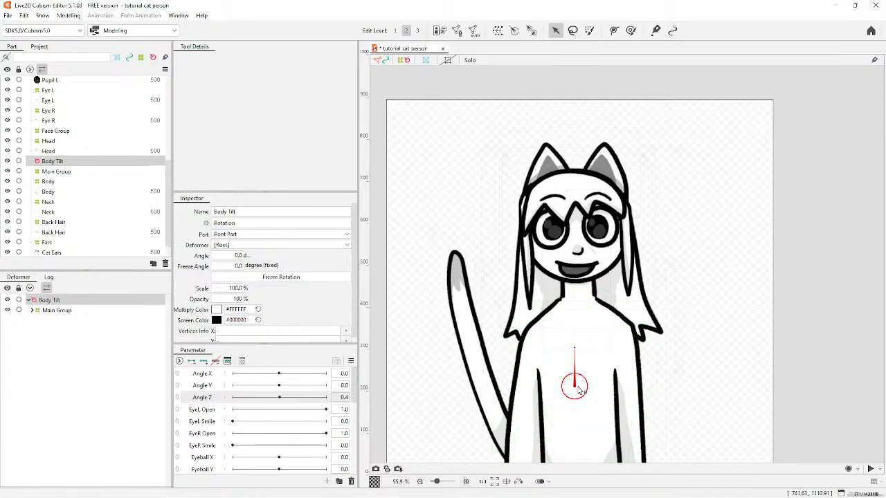
{"action": "left_click_drag", "start_coordinate": [575, 388], "coordinate": [588, 454]}
Try rotating the character about 52 degrees clockwise with the Body Tilt deformer, and undo the rotation.
{"action": "left_click_drag", "start_coordinate": [583, 416], "coordinate": [615, 429]}
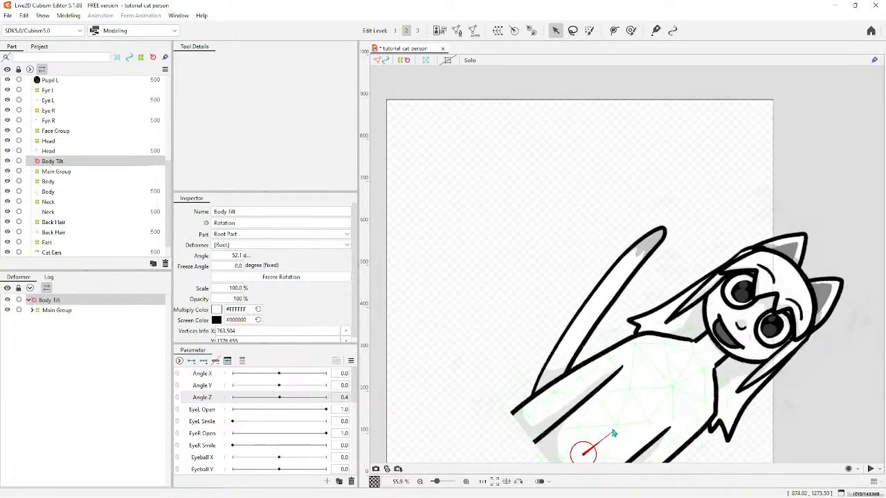
{"action": "key", "text": "ctrl+z"}
{"action": "key", "text": "ctrl+z"}
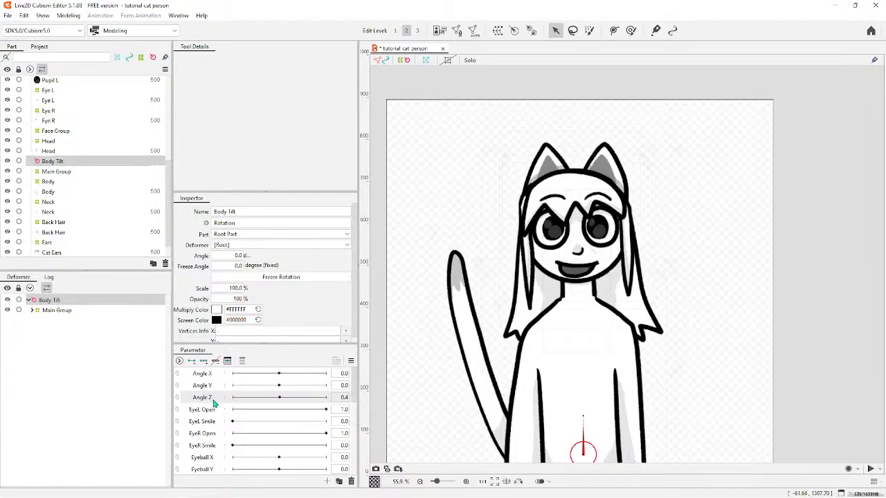
Add three keys to the Body Z parameter for the Body Tilt deformer, and remove them again.
{"action": "scroll", "coordinate": [215, 398], "scroll_direction": "down", "scroll_amount": 6}
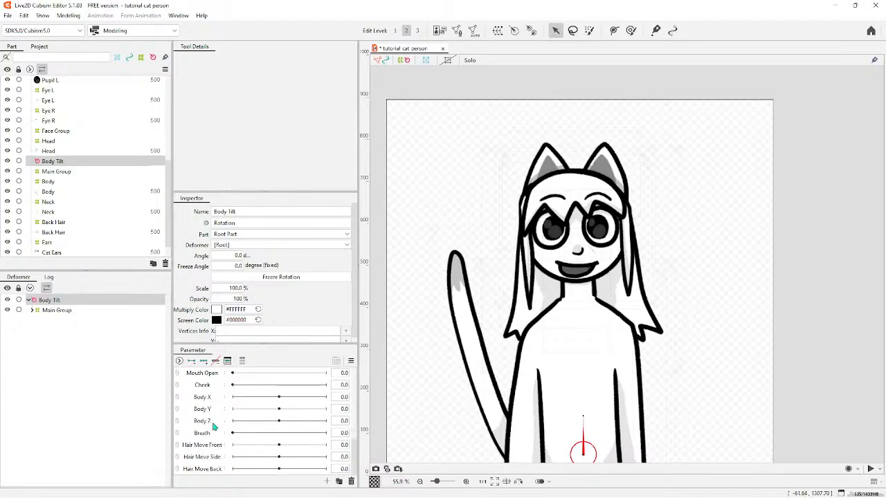
{"action": "left_click", "coordinate": [209, 423]}
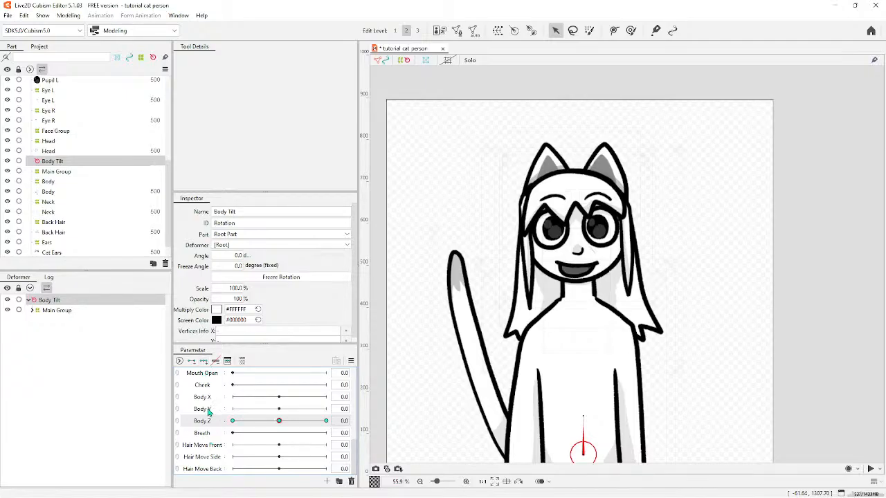
{"action": "left_click", "coordinate": [214, 361]}
Open the keyform editor for Body Z, place keys at -10, 0 and 10 on the scale, and remove them.
{"action": "double_click", "coordinate": [202, 421]}
{"action": "left_click", "coordinate": [310, 168]}
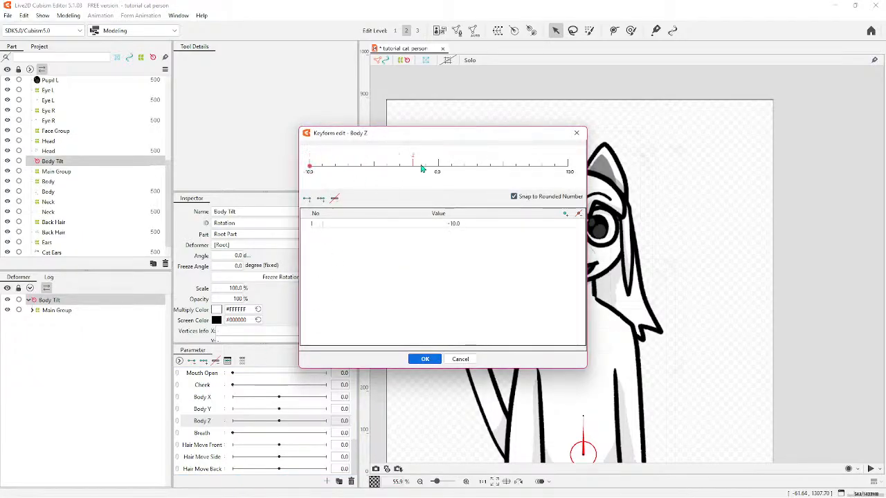
{"action": "left_click", "coordinate": [437, 167]}
{"action": "left_click", "coordinate": [569, 166]}
{"action": "left_click", "coordinate": [569, 167]}
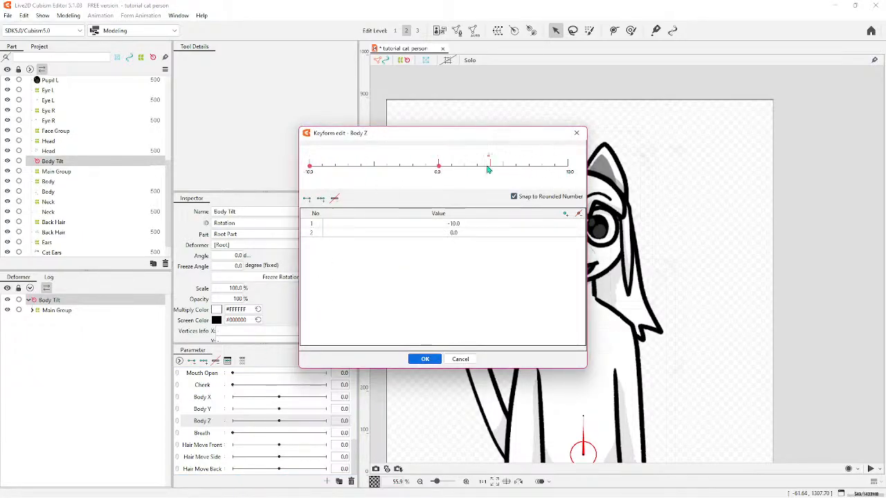
{"action": "left_click", "coordinate": [437, 167]}
{"action": "left_click", "coordinate": [310, 167]}
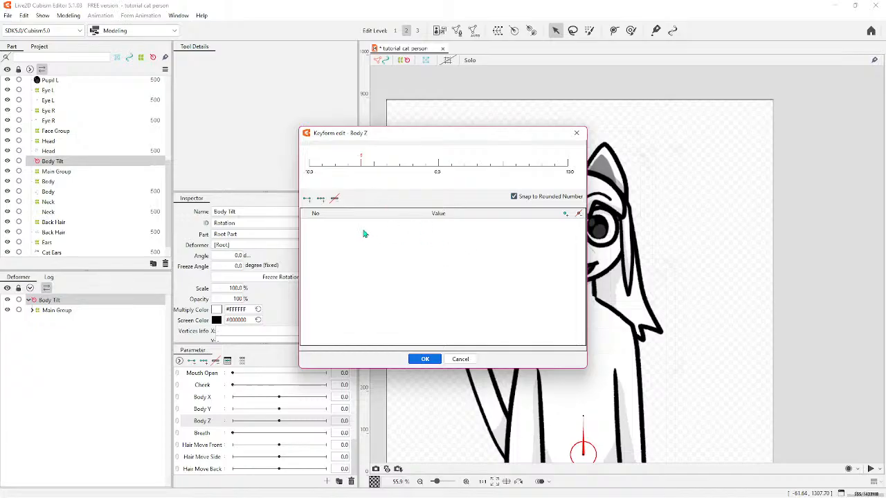
Add a key by value at -10 to Body Z in the keyform editor, and delete it.
{"action": "left_click", "coordinate": [565, 214]}
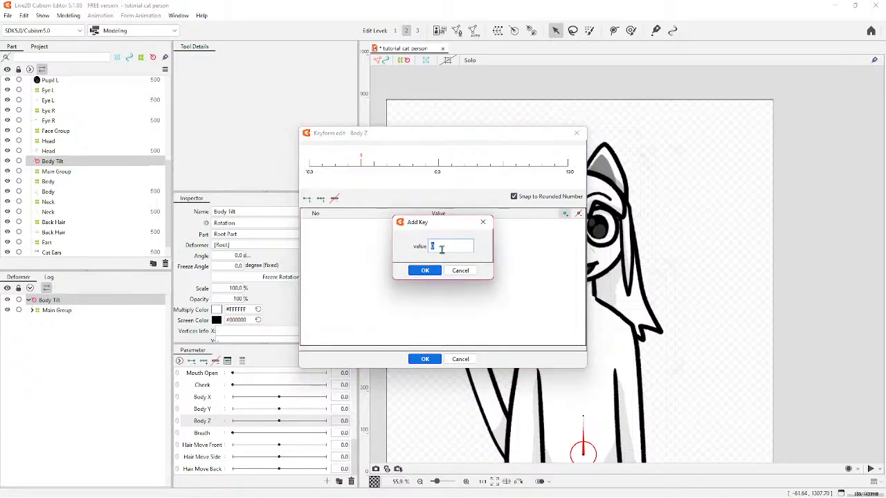
{"action": "type", "text": "-10"}
{"action": "left_click", "coordinate": [428, 269]}
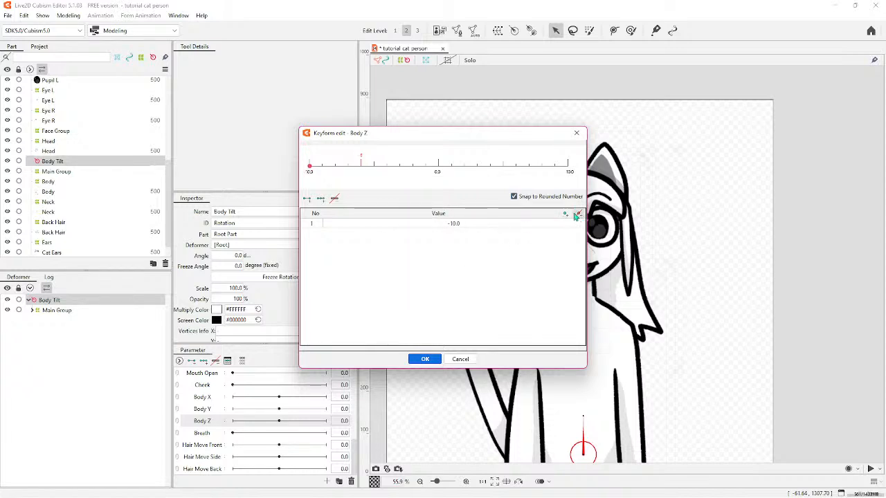
{"action": "left_click", "coordinate": [493, 223]}
{"action": "left_click", "coordinate": [578, 214]}
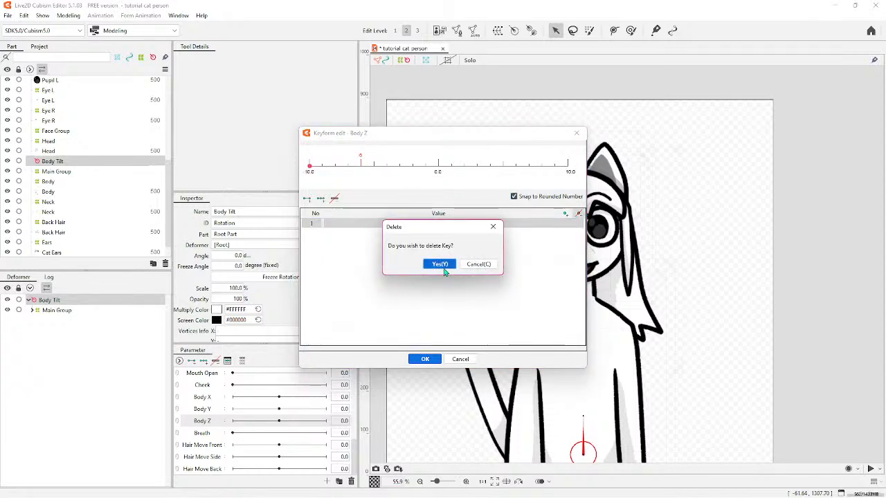
{"action": "left_click", "coordinate": [443, 264]}
Place keys at -10, 0 and 10 on the Body Z scale for the Body Tilt deformer and apply them.
{"action": "left_click", "coordinate": [310, 171]}
{"action": "left_click", "coordinate": [438, 170]}
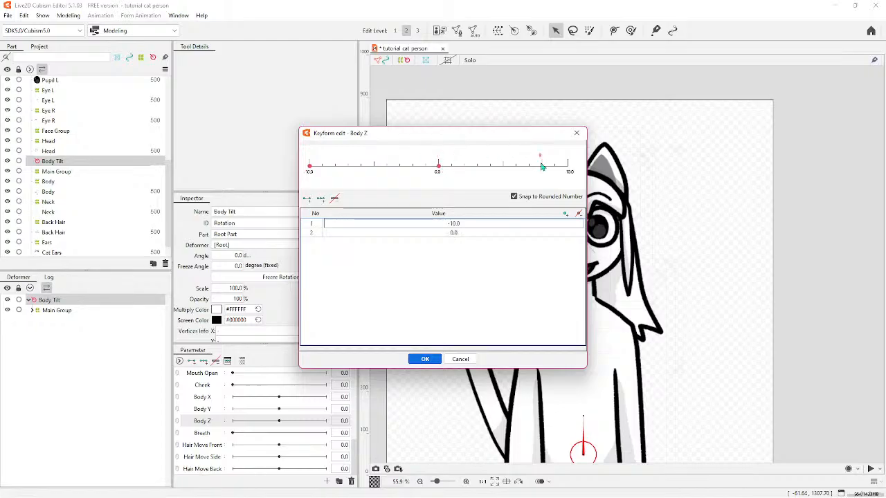
{"action": "left_click", "coordinate": [567, 171]}
{"action": "left_click", "coordinate": [425, 359]}
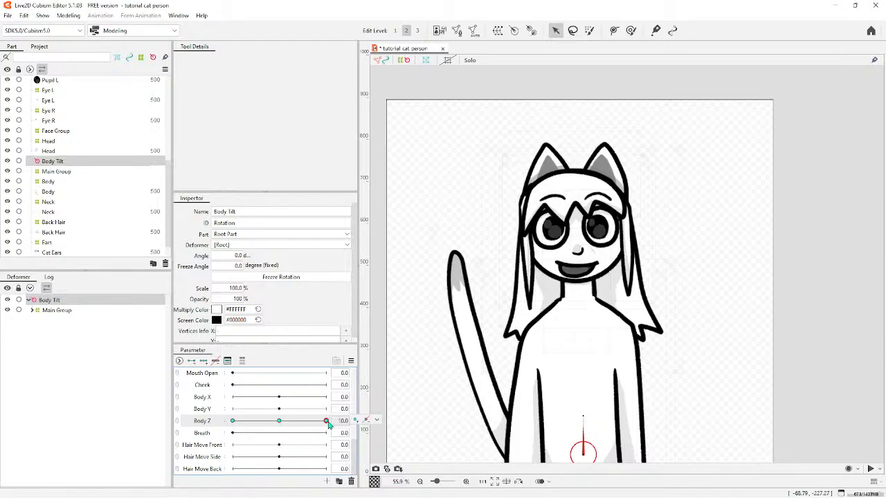
At the Body Z key -10, rotate the Body Tilt deformer to about -10.7 degrees, and return Body Z to 0.
{"action": "left_click", "coordinate": [233, 421]}
{"action": "mouse_move", "coordinate": [233, 422]}
{"action": "left_mouse_down"}
{"action": "mouse_move", "coordinate": [329, 425]}
{"action": "mouse_move", "coordinate": [225, 429]}
{"action": "left_mouse_up"}
{"action": "mouse_move", "coordinate": [585, 418]}
{"action": "left_mouse_down"}
{"action": "mouse_move", "coordinate": [587, 409]}
{"action": "mouse_move", "coordinate": [577, 417]}
{"action": "left_mouse_up"}
{"action": "left_click", "coordinate": [232, 420]}
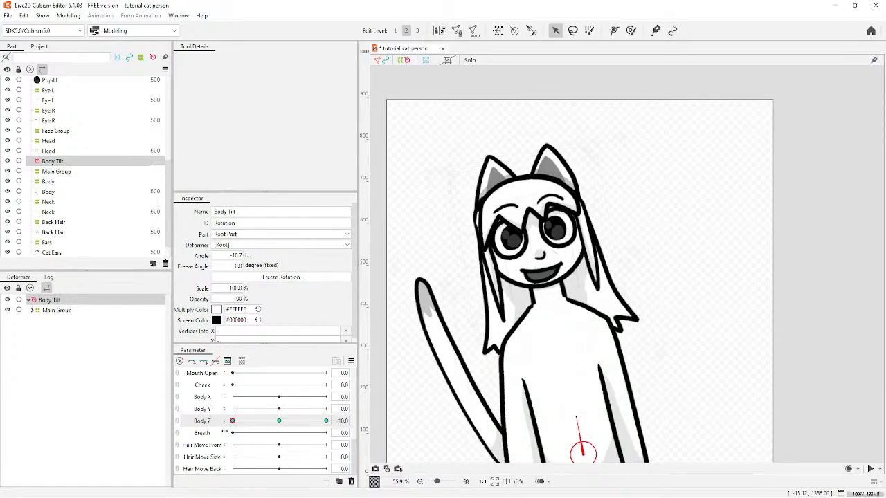
{"action": "left_click_drag", "start_coordinate": [232, 421], "coordinate": [279, 421]}
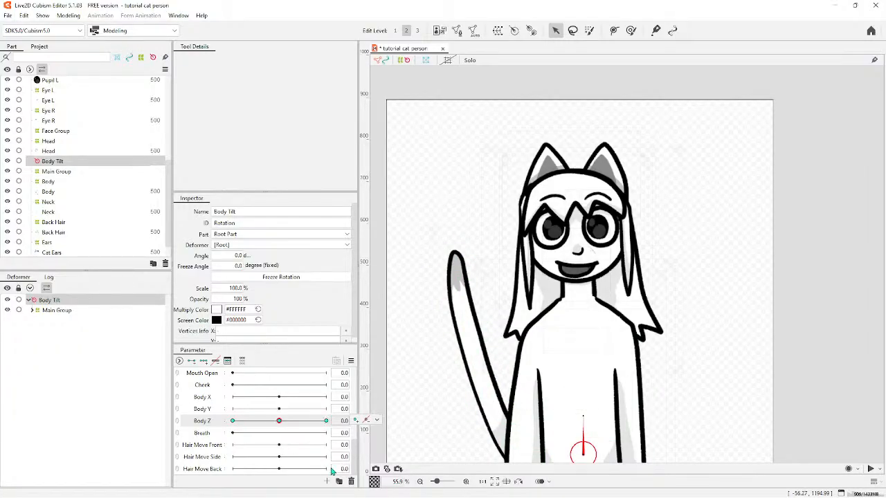
Create a new parameter named Tail Wiggle with the default range of -30 to 30.
{"action": "left_click", "coordinate": [327, 482]}
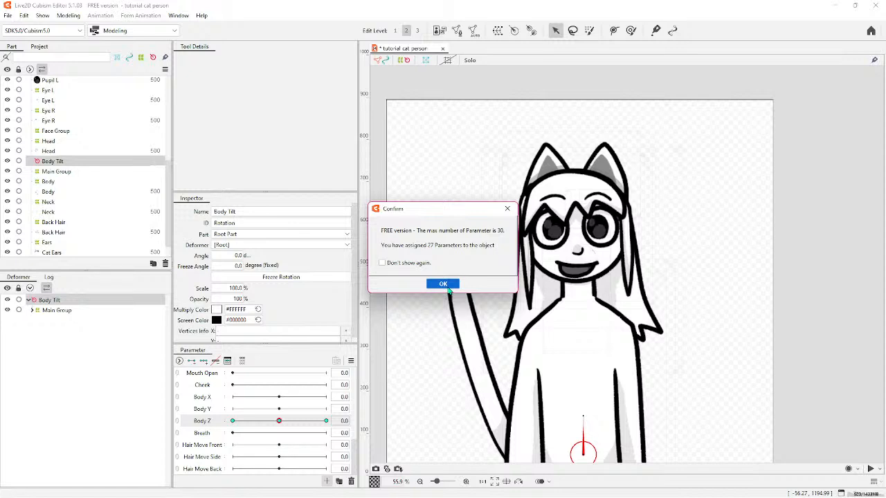
{"action": "left_click", "coordinate": [445, 285]}
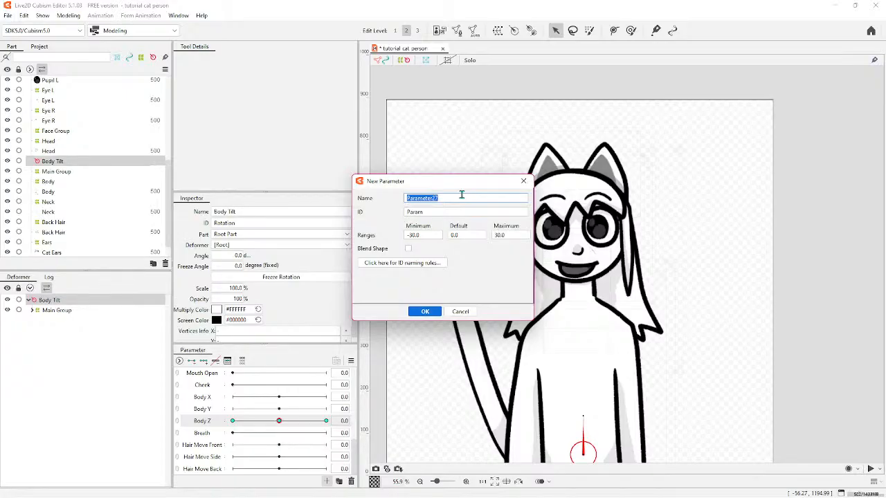
{"action": "type", "text": "Tail Wiggle"}
{"action": "left_click", "coordinate": [425, 311]}
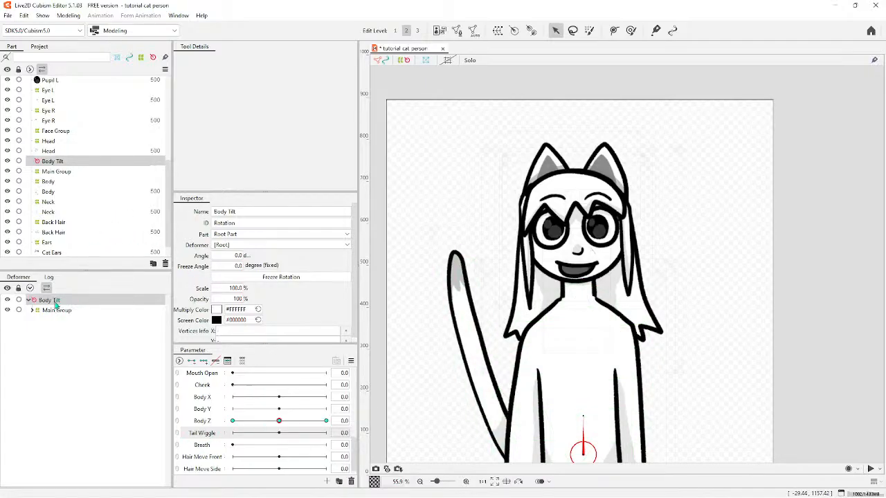
Expand Main Group in the deformer hierarchy and nest Face Group under the Neck warp deformer.
{"action": "left_click", "coordinate": [32, 311]}
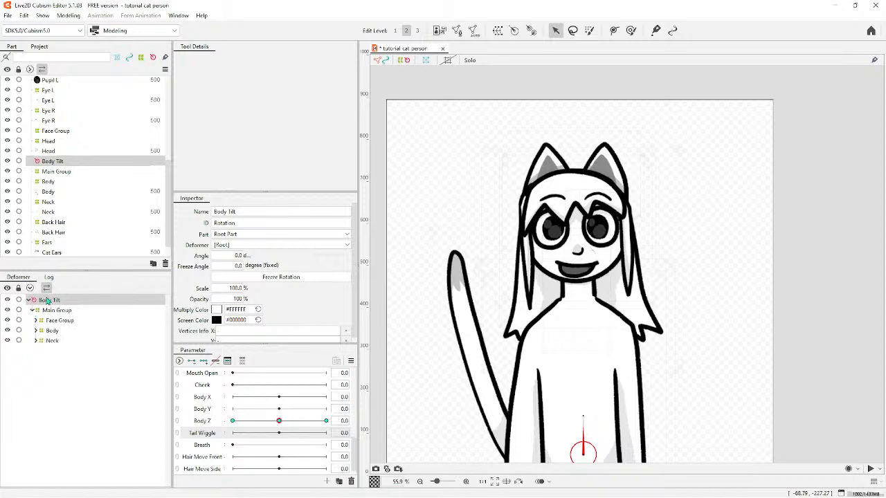
{"action": "left_click", "coordinate": [53, 340]}
{"action": "left_click", "coordinate": [36, 341]}
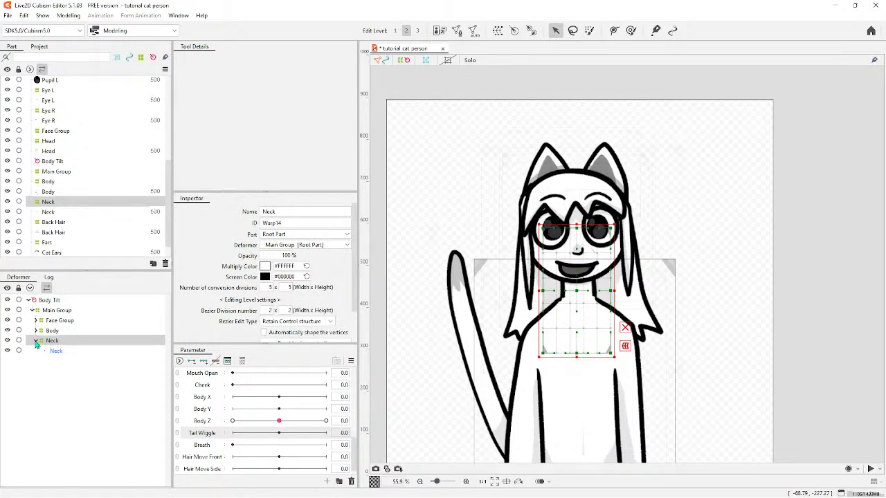
{"action": "left_click_drag", "start_coordinate": [69, 320], "coordinate": [57, 346]}
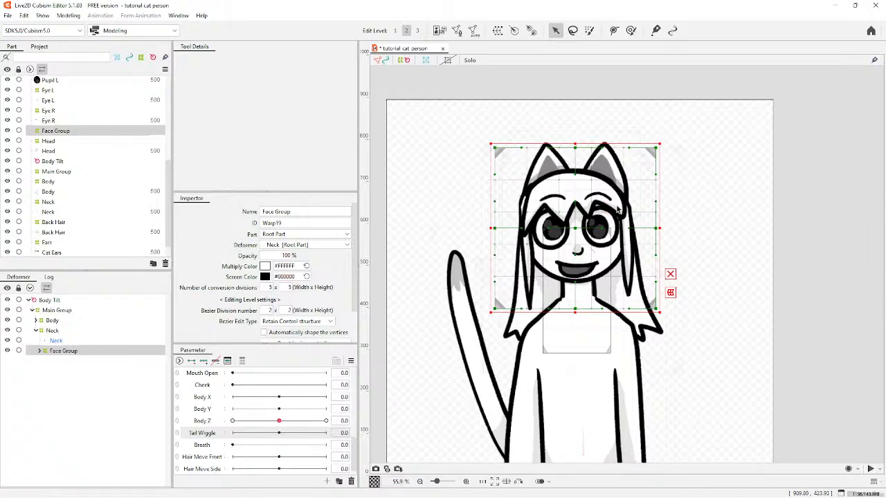
{"action": "left_click", "coordinate": [36, 321]}
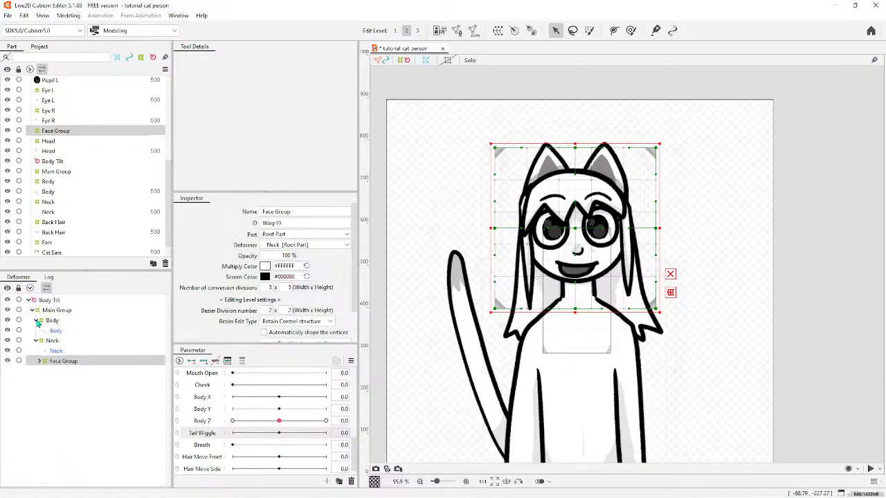
{"action": "left_click", "coordinate": [37, 320]}
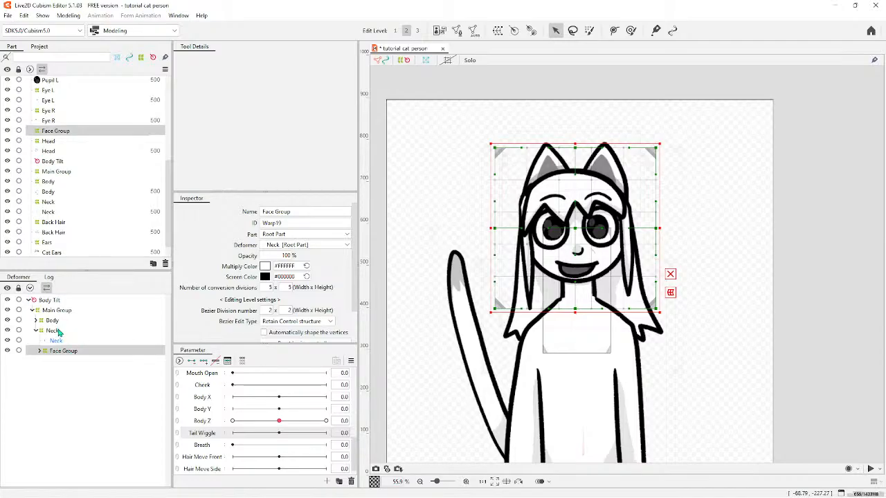
Create a rotation deformer named Neck Tilt as parent of the Neck warp deformer, and move its pivot slightly down to the neck's base.
{"action": "left_click", "coordinate": [53, 330]}
{"action": "left_click", "coordinate": [514, 30]}
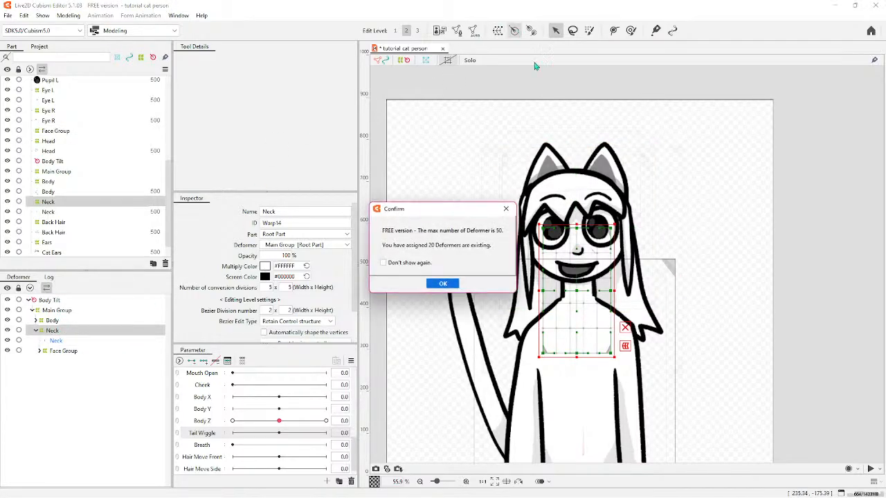
{"action": "left_click", "coordinate": [453, 288]}
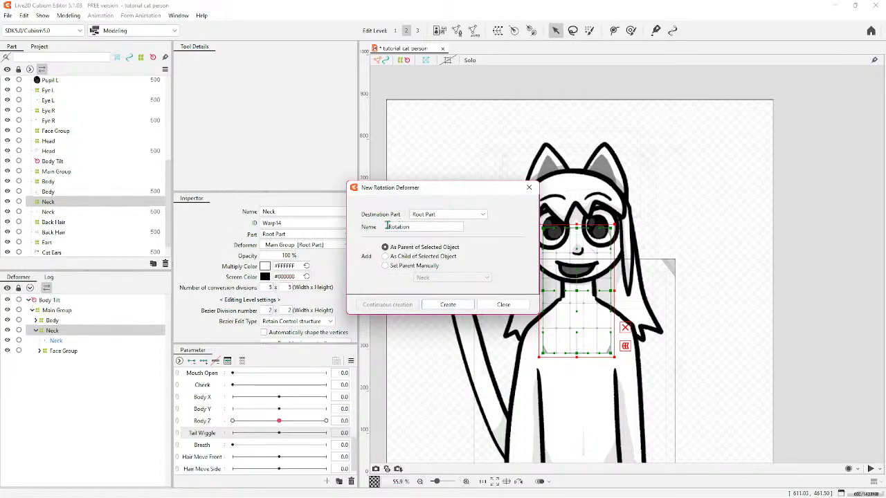
{"action": "left_click_drag", "start_coordinate": [421, 228], "coordinate": [381, 227]}
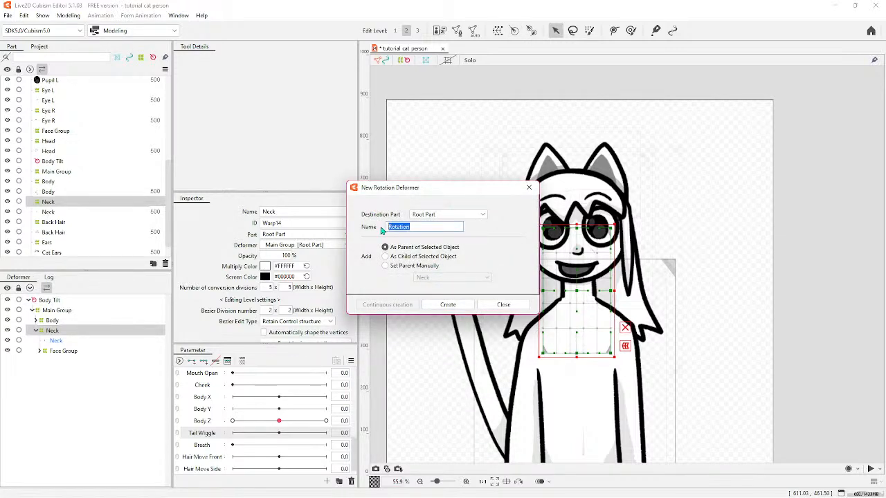
{"action": "type", "text": "Neck Tilt"}
{"action": "left_click", "coordinate": [447, 304]}
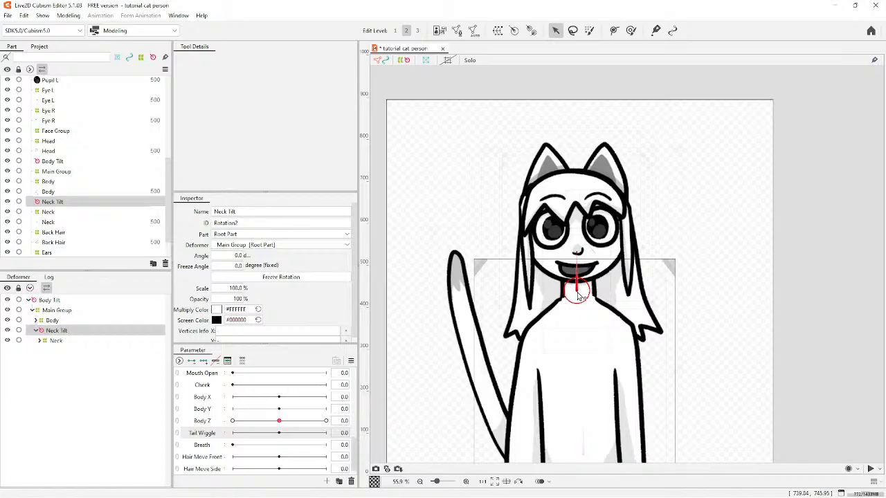
{"action": "left_click_drag", "start_coordinate": [577, 291], "coordinate": [585, 303]}
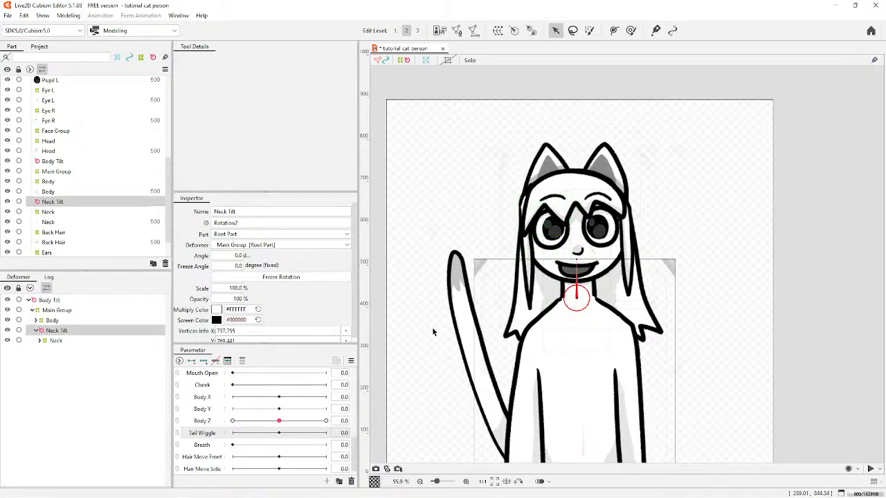
Add three keys to Angle Z for Neck Tilt, and rotate the deformer to about 5.1 degrees at the 30 key.
{"action": "scroll", "coordinate": [257, 442], "scroll_direction": "up", "scroll_amount": 10}
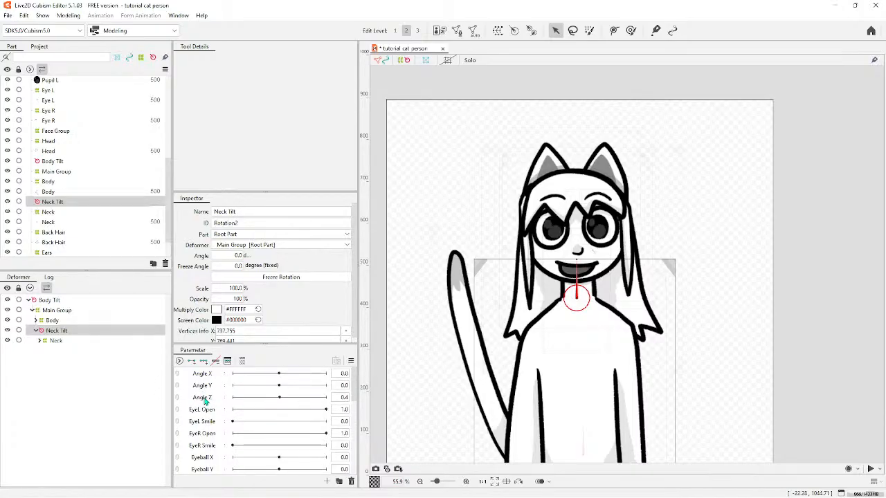
{"action": "left_click", "coordinate": [205, 399]}
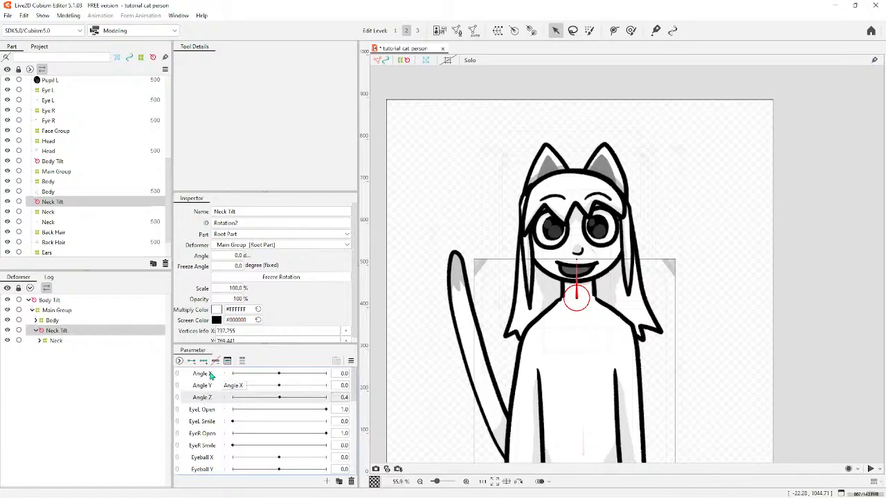
{"action": "left_click", "coordinate": [203, 362]}
{"action": "left_click", "coordinate": [325, 397]}
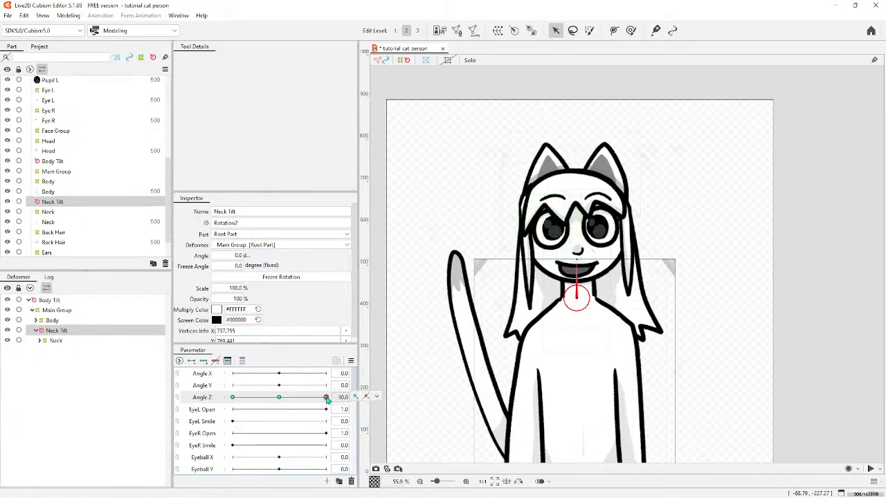
{"action": "left_click_drag", "start_coordinate": [578, 261], "coordinate": [581, 258]}
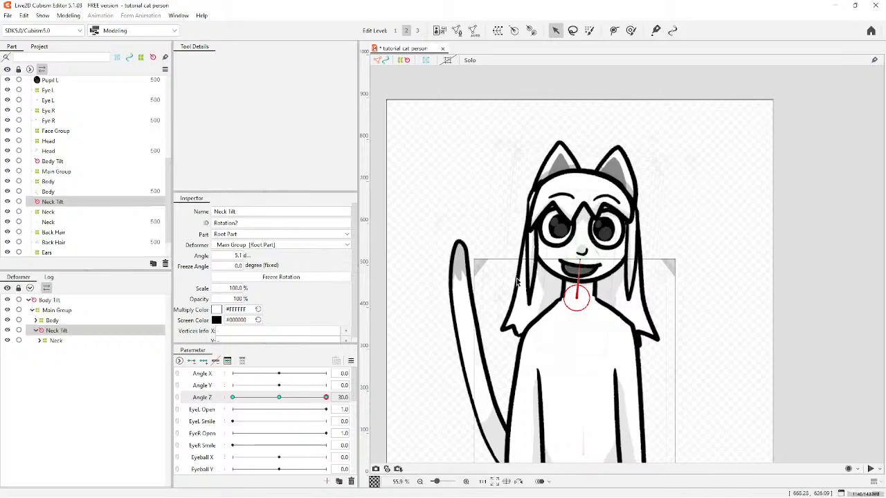
At the Angle Z key -30, rotate the Neck Tilt deformer to about -8.1 degrees.
{"action": "left_click", "coordinate": [277, 397]}
{"action": "left_click", "coordinate": [237, 397]}
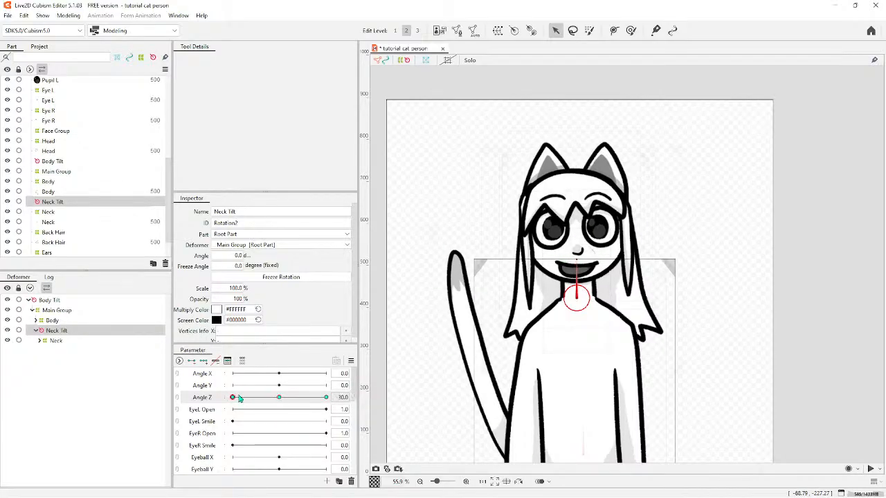
{"action": "left_click_drag", "start_coordinate": [576, 261], "coordinate": [576, 257]}
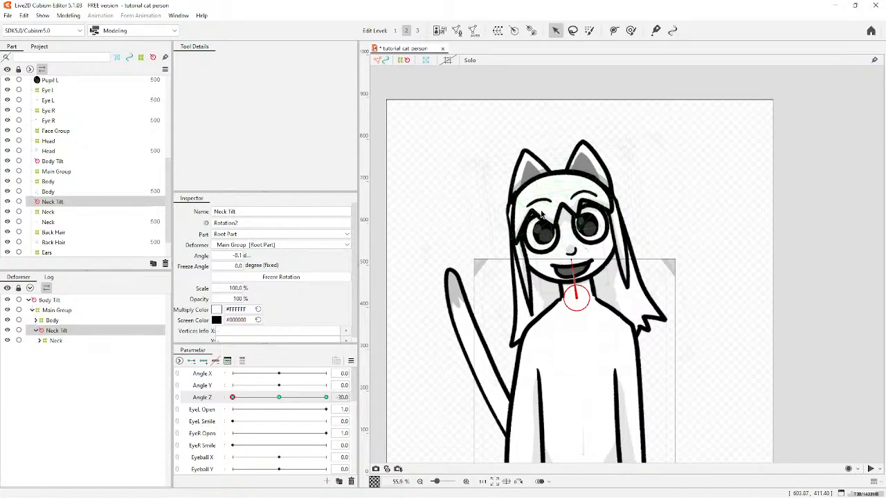
Preview the neck tilt combined with Body Z at -10, and reset Body Z and Angle Z to 0.
{"action": "scroll", "coordinate": [298, 438], "scroll_direction": "down", "scroll_amount": 5}
{"action": "left_click_drag", "start_coordinate": [279, 409], "coordinate": [233, 408]}
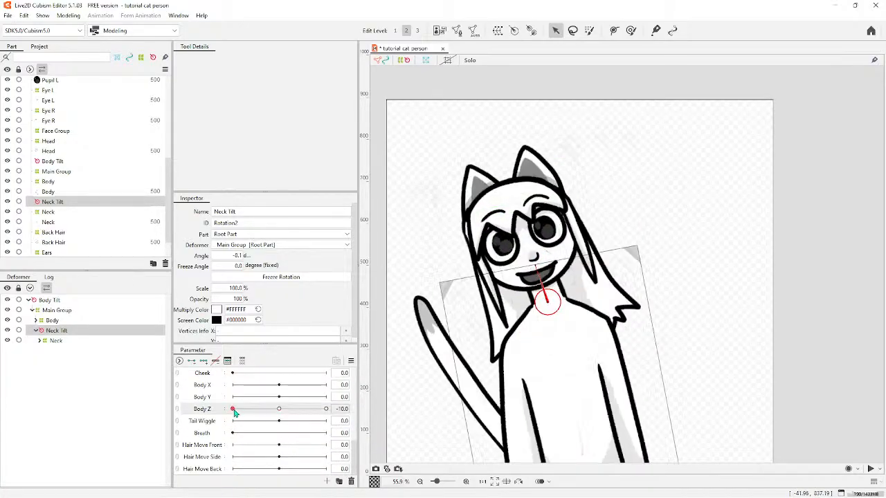
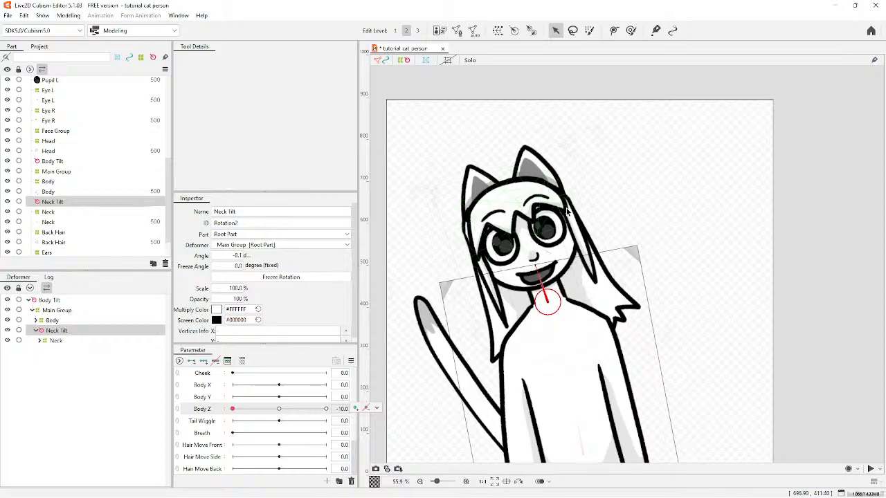
{"action": "left_click", "coordinate": [279, 409]}
{"action": "scroll", "coordinate": [307, 430], "scroll_direction": "down", "scroll_amount": 5}
{"action": "scroll", "coordinate": [306, 431], "scroll_direction": "up", "scroll_amount": 4}
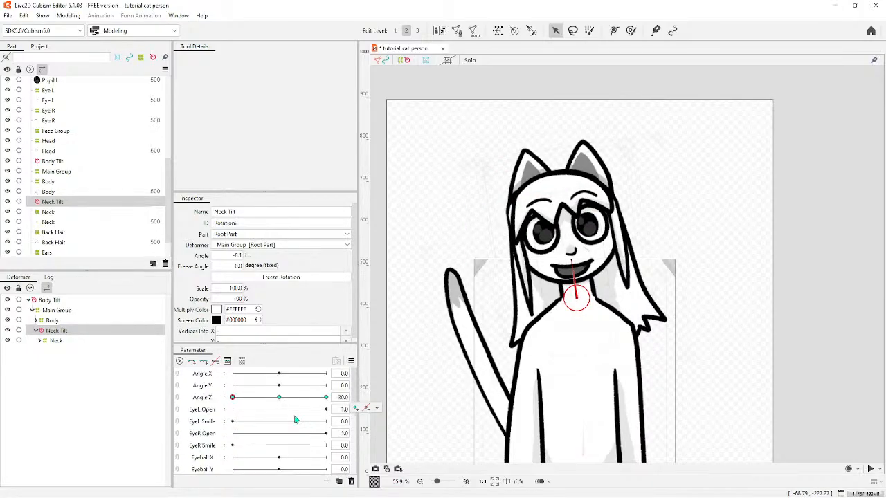
{"action": "left_click", "coordinate": [279, 397]}
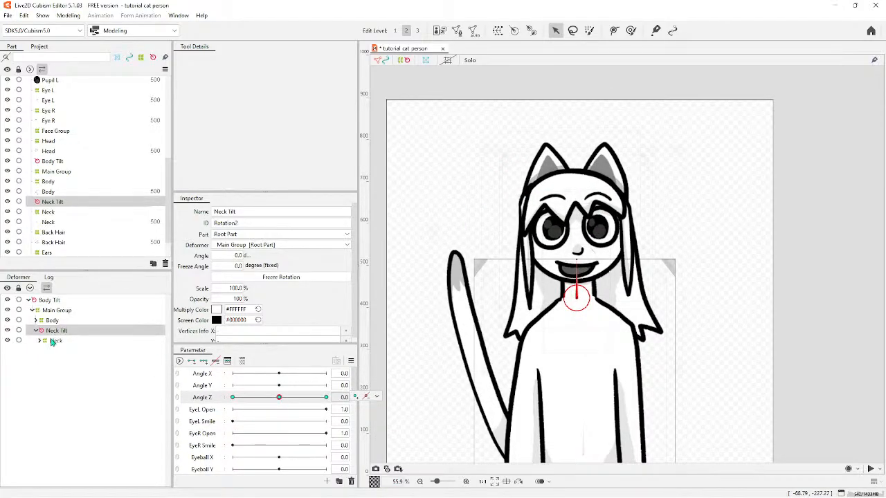
Create a rotation deformer named Head Tilt as parent of Face Group, and move its pivot from between the eyes down to the mouth.
{"action": "left_click", "coordinate": [39, 340]}
{"action": "left_click", "coordinate": [64, 362]}
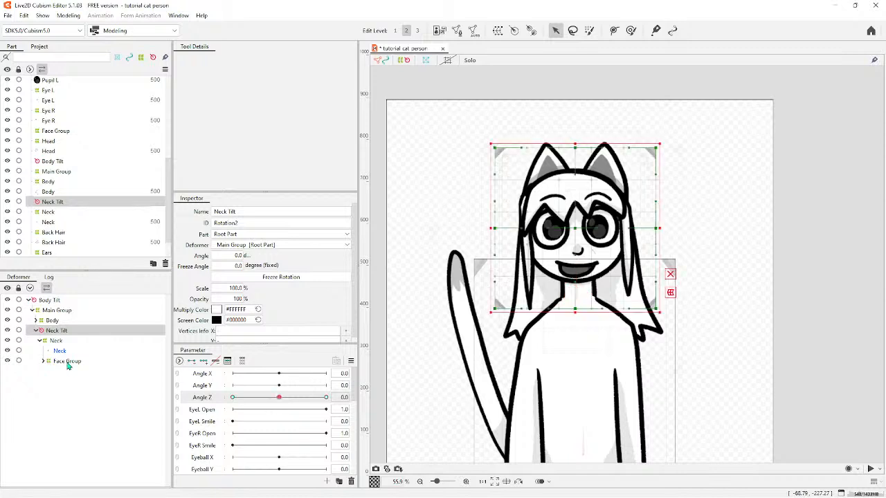
{"action": "left_click", "coordinate": [514, 30]}
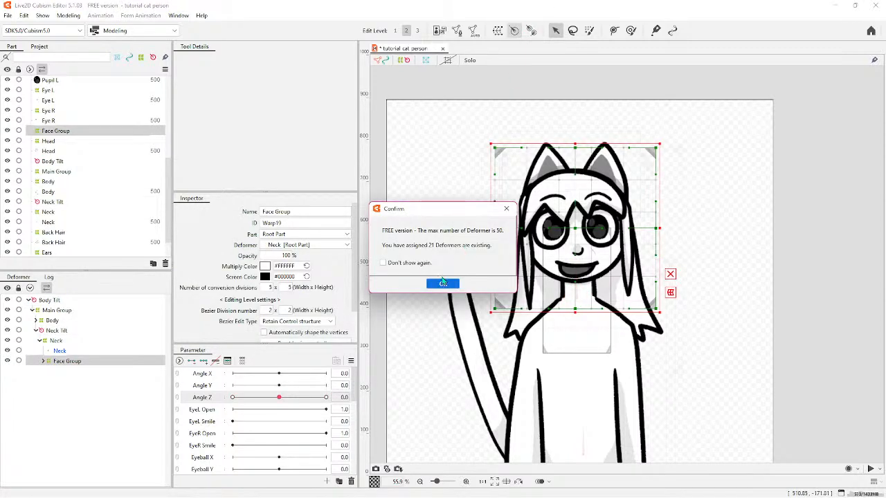
{"action": "left_click", "coordinate": [442, 283]}
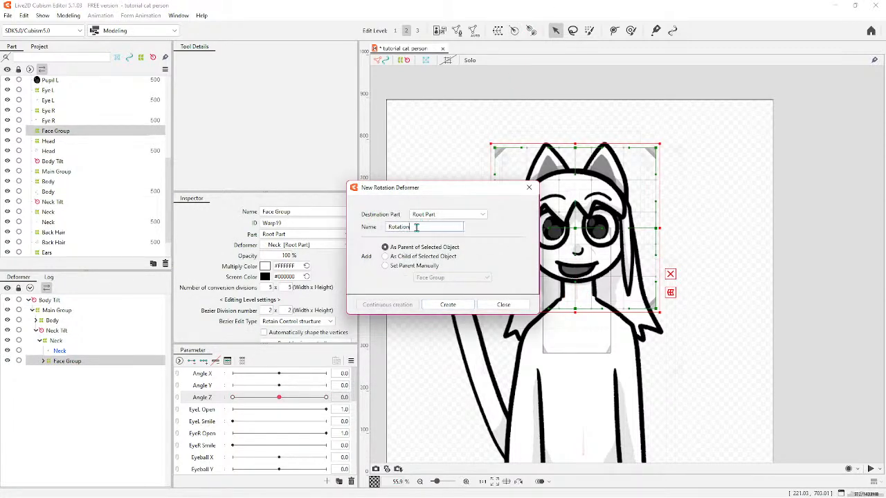
{"action": "left_click_drag", "start_coordinate": [415, 227], "coordinate": [385, 226]}
{"action": "type", "text": "Head Tilt"}
{"action": "left_click", "coordinate": [448, 304]}
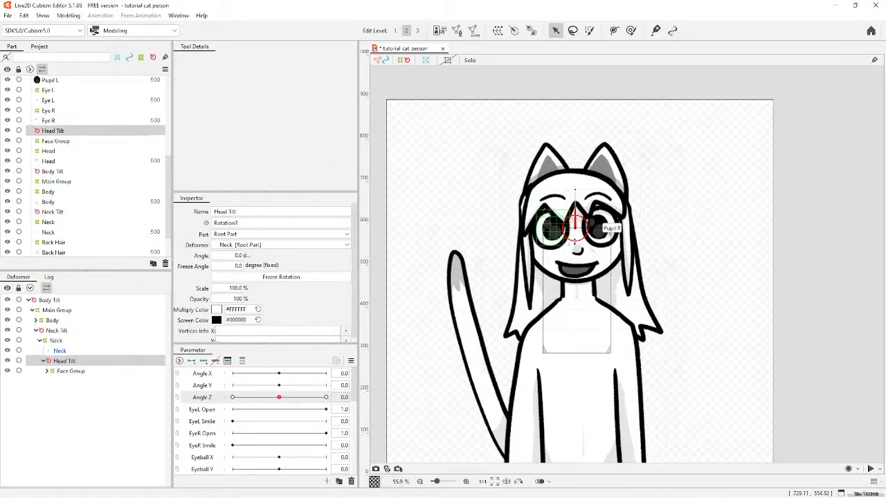
{"action": "left_click_drag", "start_coordinate": [579, 233], "coordinate": [584, 273]}
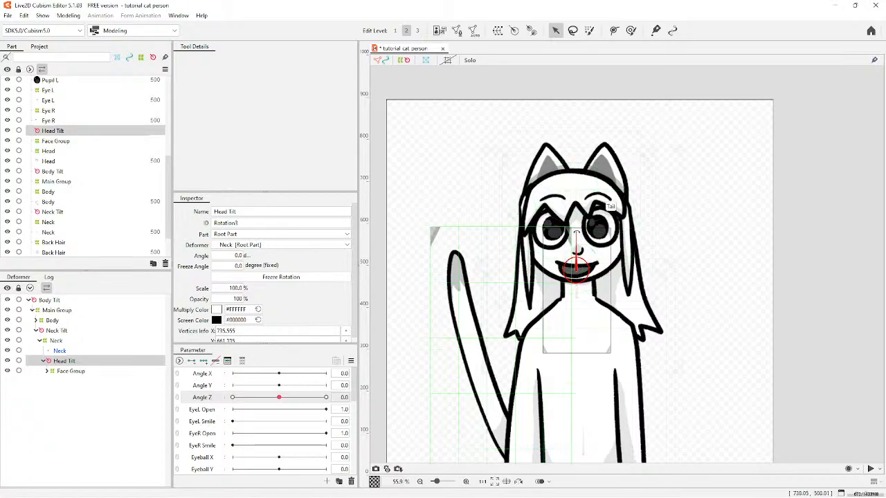
Add three keys to Angle Z for the Head Tilt deformer.
{"action": "left_click_drag", "start_coordinate": [576, 232], "coordinate": [575, 233]}
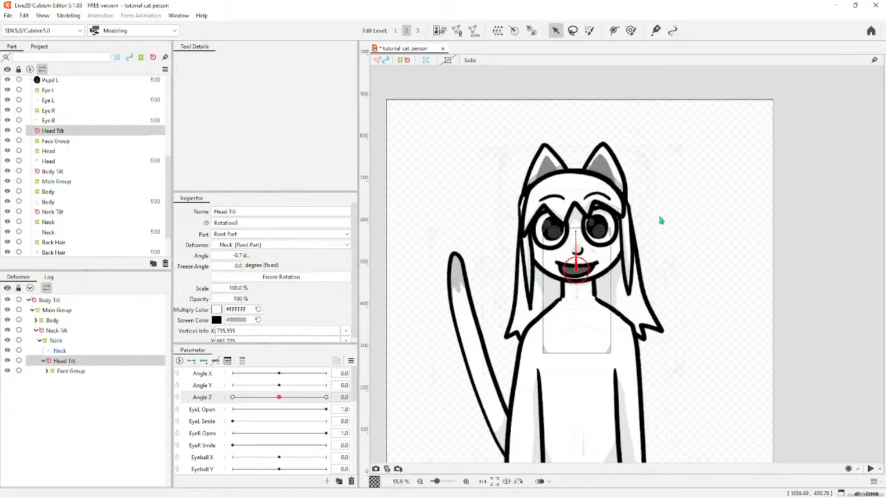
{"action": "key", "text": "ctrl+z"}
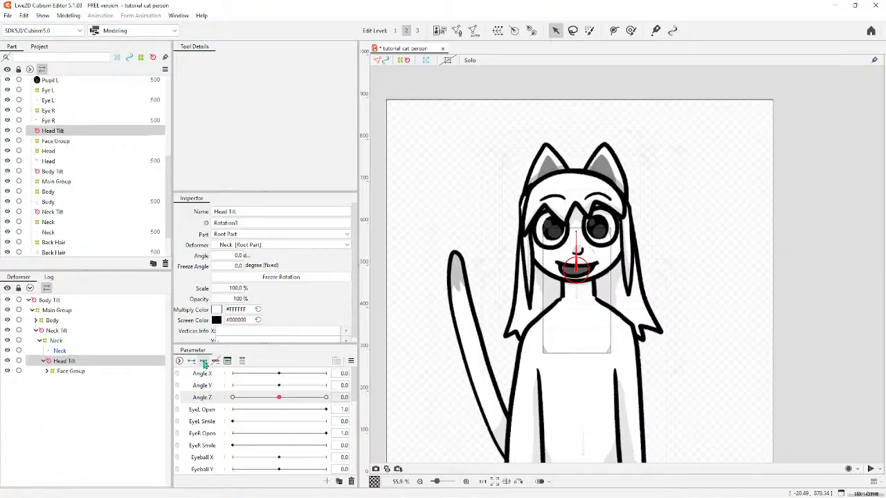
{"action": "left_click", "coordinate": [204, 362]}
{"action": "left_click", "coordinate": [326, 398]}
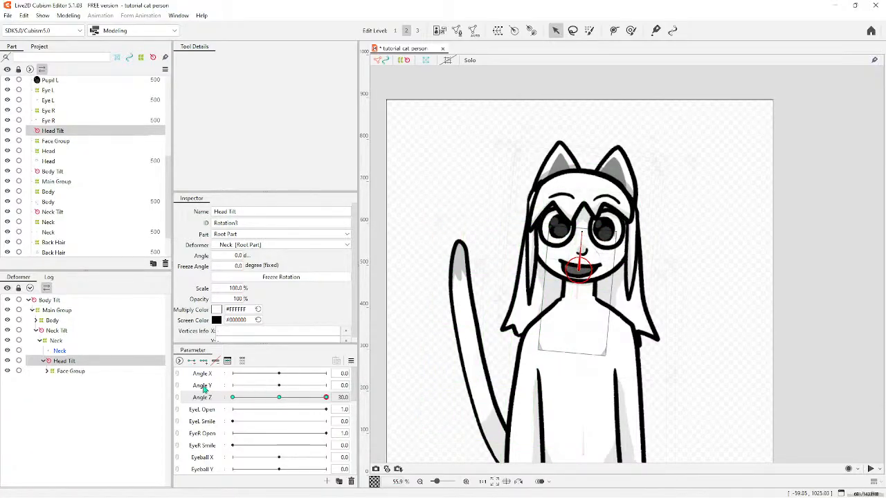
{"action": "left_click", "coordinate": [279, 396]}
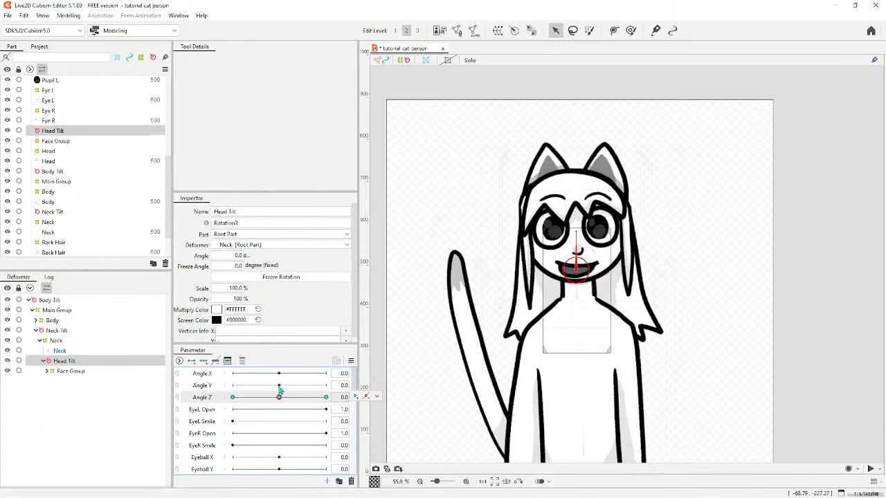
{"action": "left_click", "coordinate": [251, 385]}
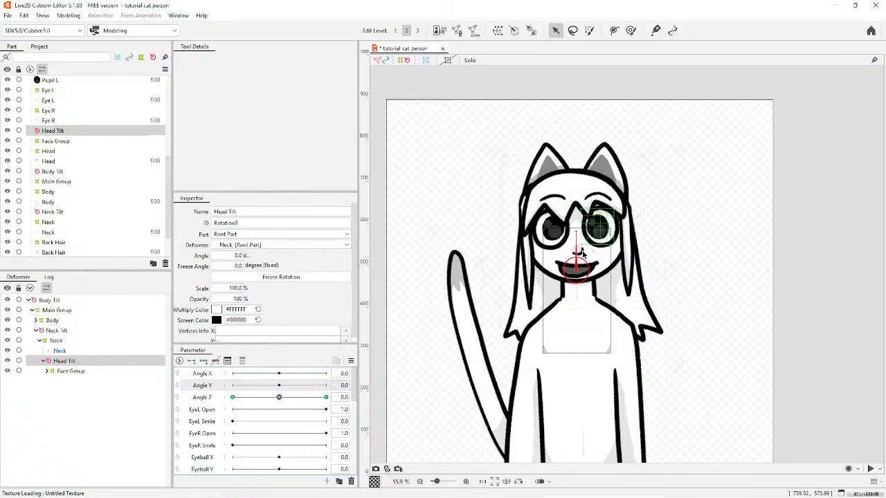
{"action": "left_click_drag", "start_coordinate": [585, 271], "coordinate": [606, 271]}
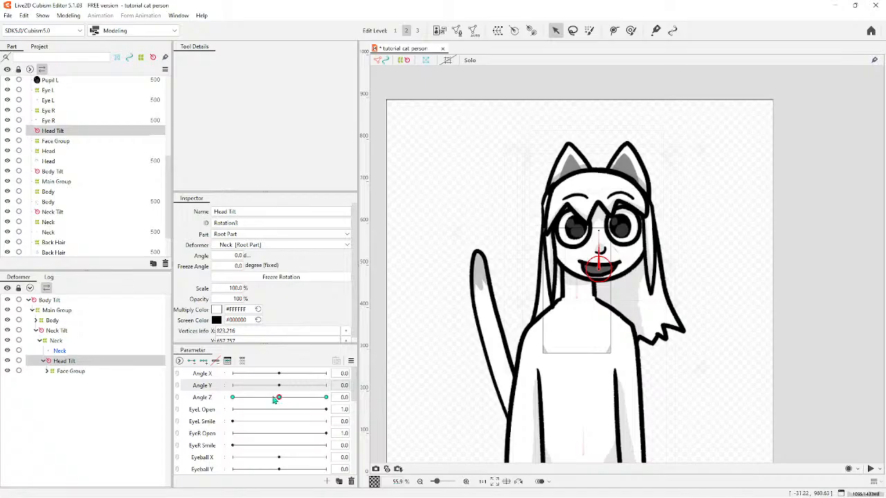
{"action": "left_click_drag", "start_coordinate": [280, 386], "coordinate": [247, 387]}
{"action": "left_click_drag", "start_coordinate": [300, 394], "coordinate": [249, 393]}
{"action": "key", "text": "ctrl+z"}
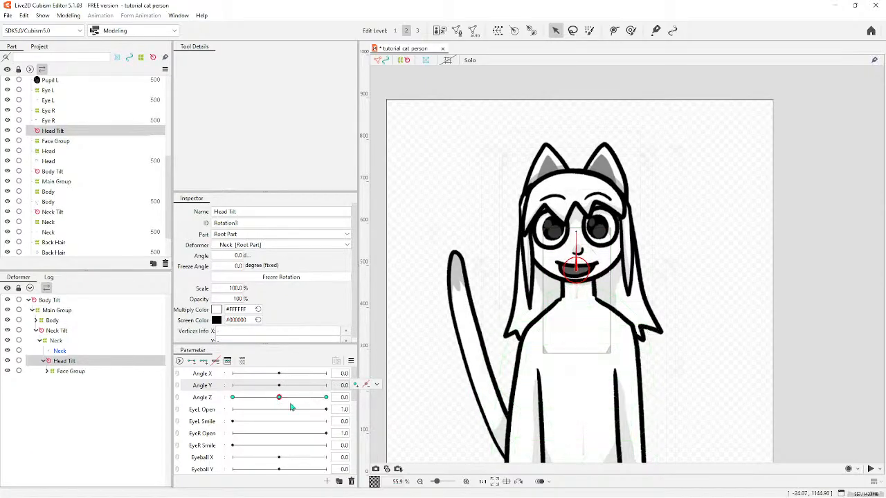
Rotate the Head Tilt deformer to about 4.1 degrees at the Angle Z key 30 and about -5.2 degrees at key -30.
{"action": "left_click", "coordinate": [325, 398]}
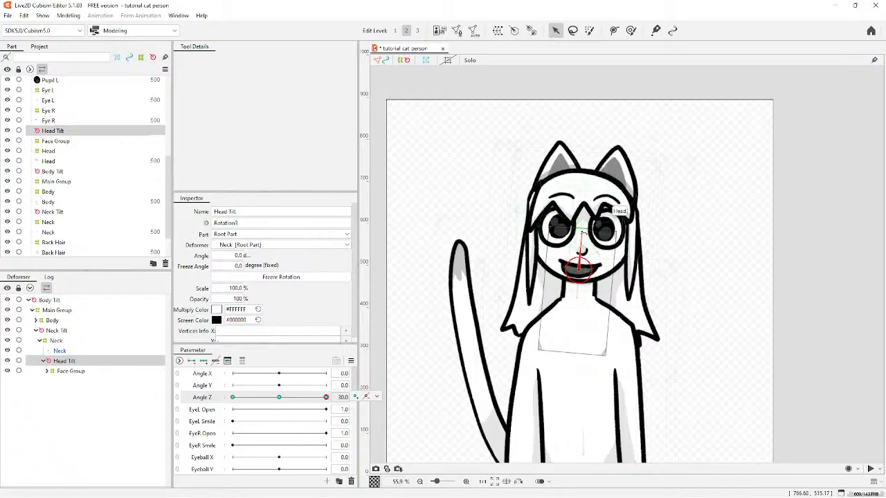
{"action": "left_click_drag", "start_coordinate": [582, 233], "coordinate": [585, 233]}
{"action": "left_click", "coordinate": [280, 398]}
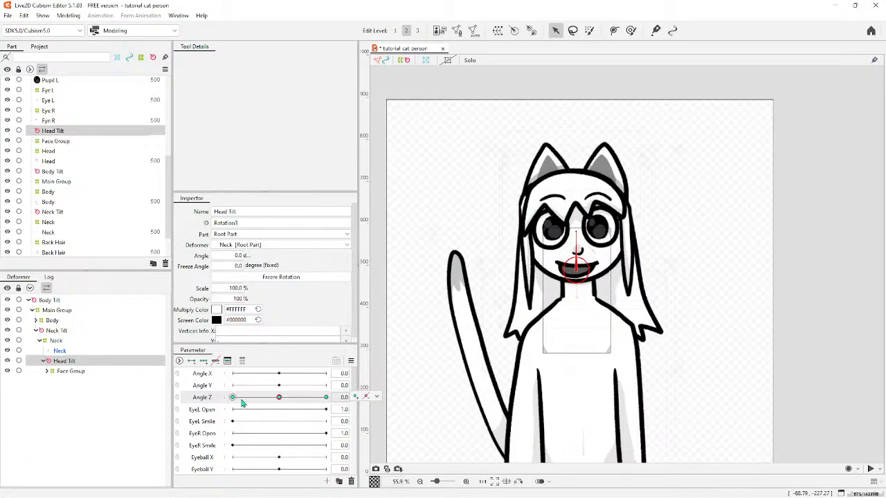
{"action": "left_click", "coordinate": [233, 398]}
{"action": "left_click_drag", "start_coordinate": [569, 233], "coordinate": [564, 233]}
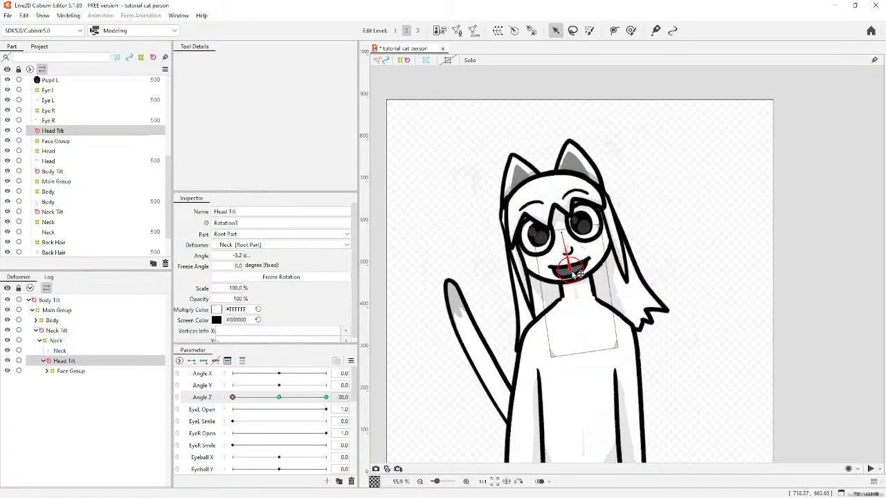
Preview the head tilt across Angle Z from -30 to 30, and reset the parameter to 0.
{"action": "left_click", "coordinate": [325, 397]}
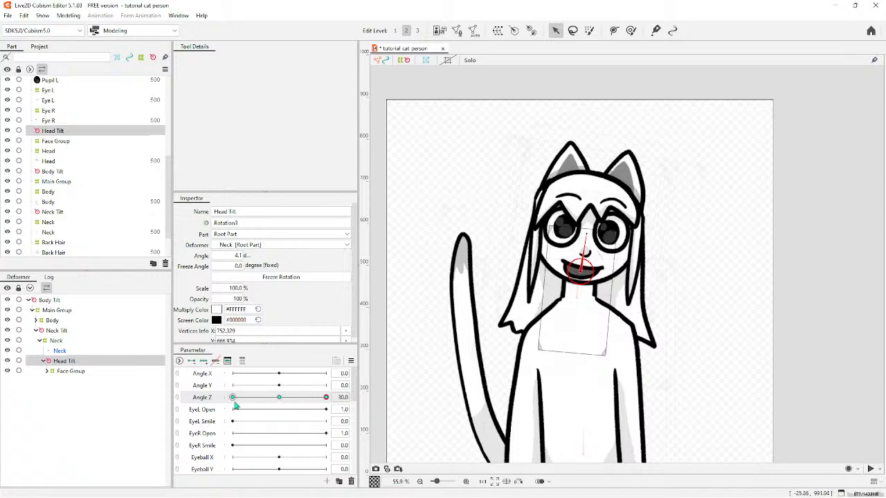
{"action": "left_click", "coordinate": [233, 397]}
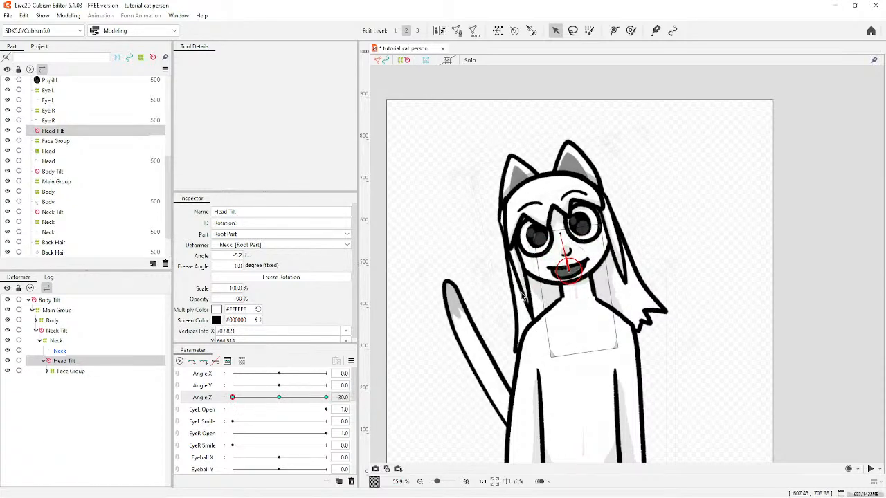
{"action": "left_click_drag", "start_coordinate": [234, 401], "coordinate": [484, 389]}
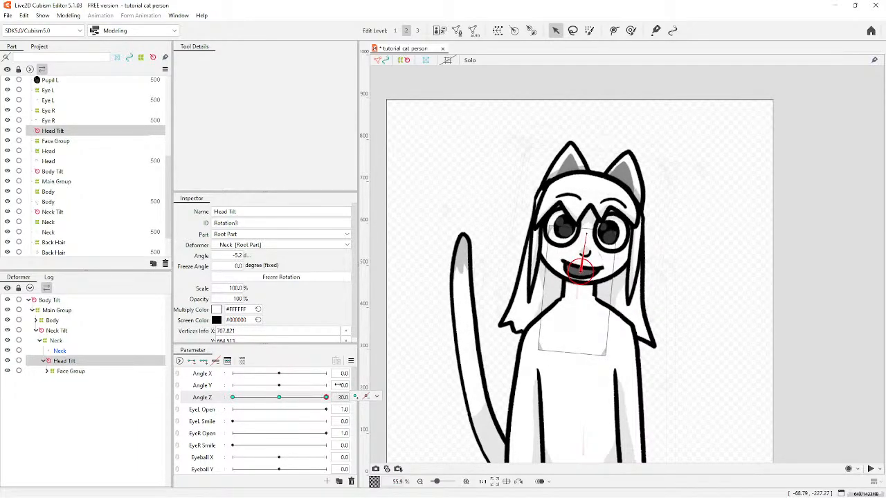
{"action": "left_click_drag", "start_coordinate": [326, 397], "coordinate": [166, 372]}
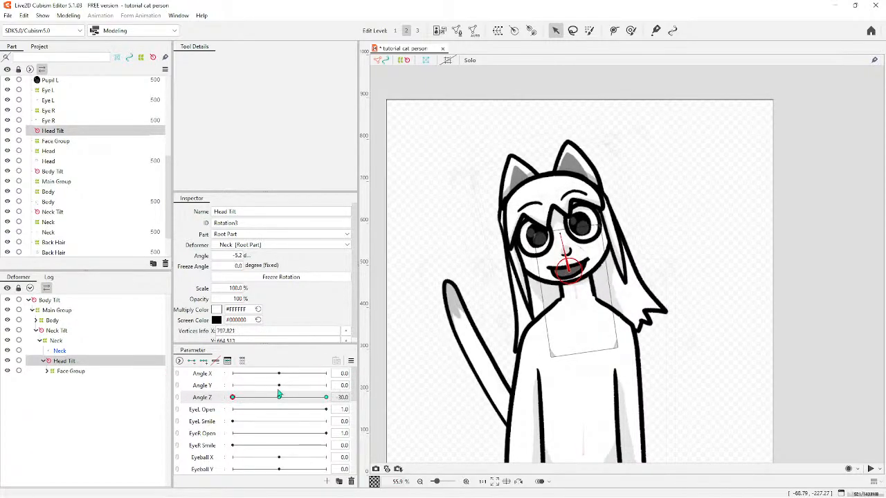
{"action": "left_click", "coordinate": [278, 396]}
Move the Tail deformer out of Face Group and make it a child of the Body deformer.
{"action": "left_click", "coordinate": [46, 371]}
{"action": "scroll", "coordinate": [123, 401], "scroll_direction": "down", "scroll_amount": 2}
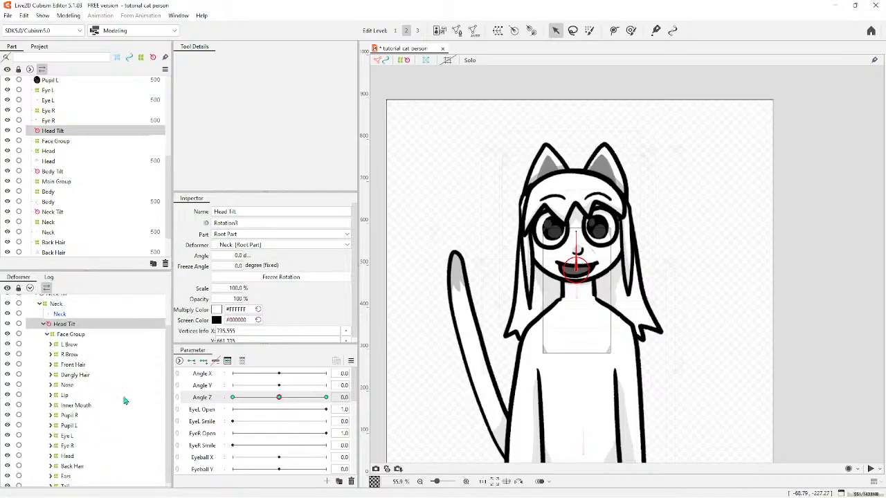
{"action": "left_click", "coordinate": [66, 482]}
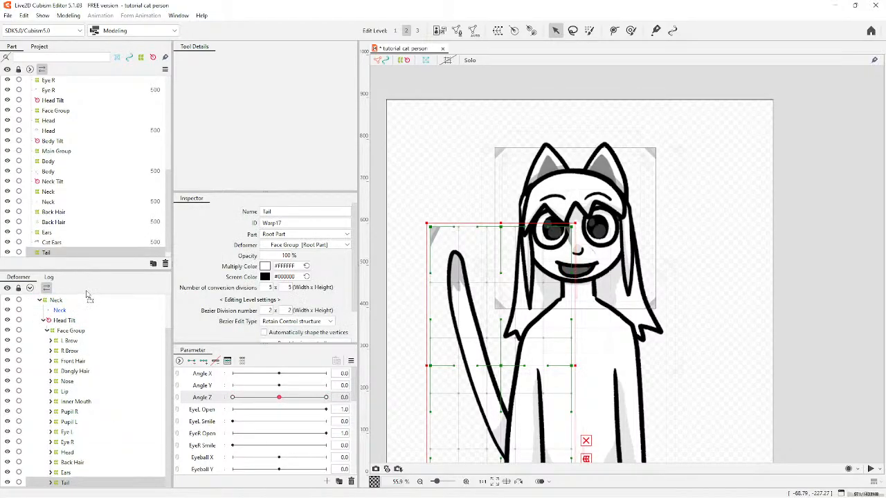
{"action": "scroll", "coordinate": [79, 331], "scroll_direction": "up", "scroll_amount": 2}
{"action": "left_click_drag", "start_coordinate": [79, 331], "coordinate": [56, 322]}
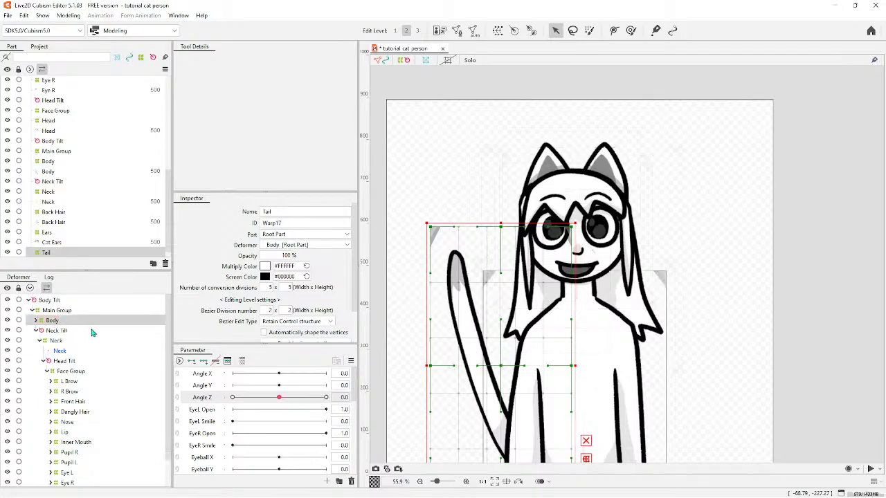
{"action": "left_click", "coordinate": [36, 322]}
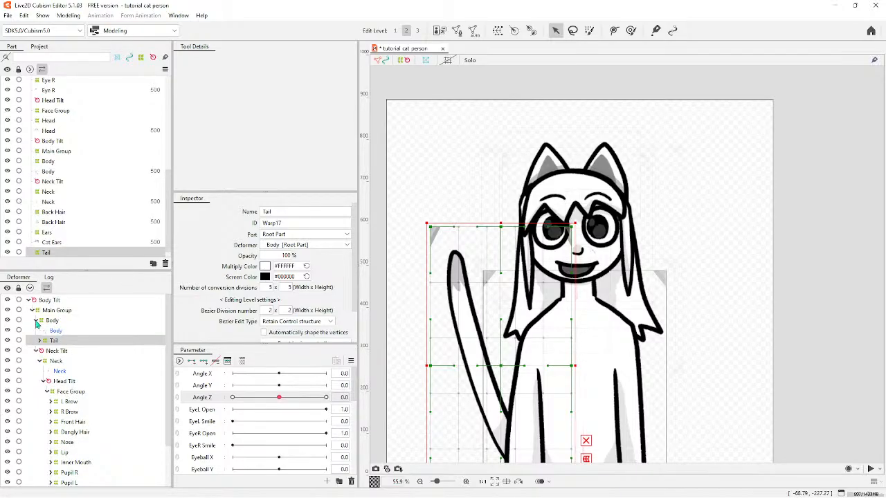
{"action": "left_click", "coordinate": [36, 322]}
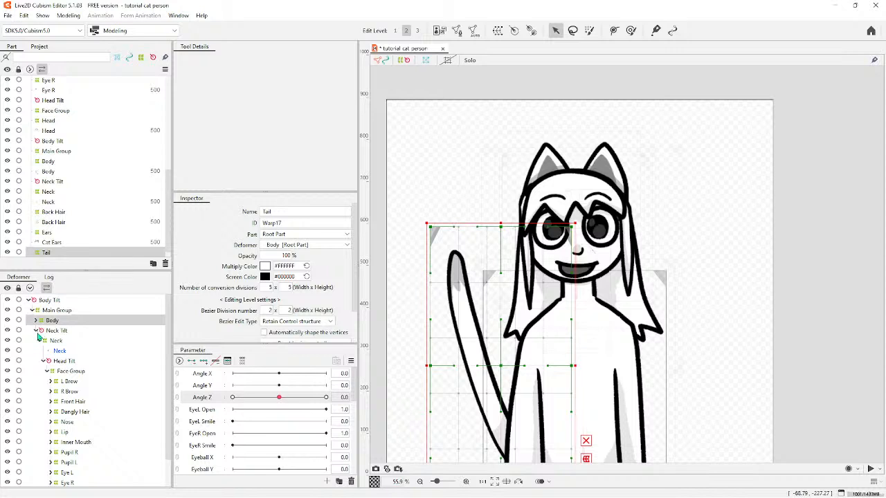
Preview Angle Z at 30 combined with Body Z at 10, reset both parameters to 0, and deselect the Neck Tilt deformer.
{"action": "left_click", "coordinate": [40, 333]}
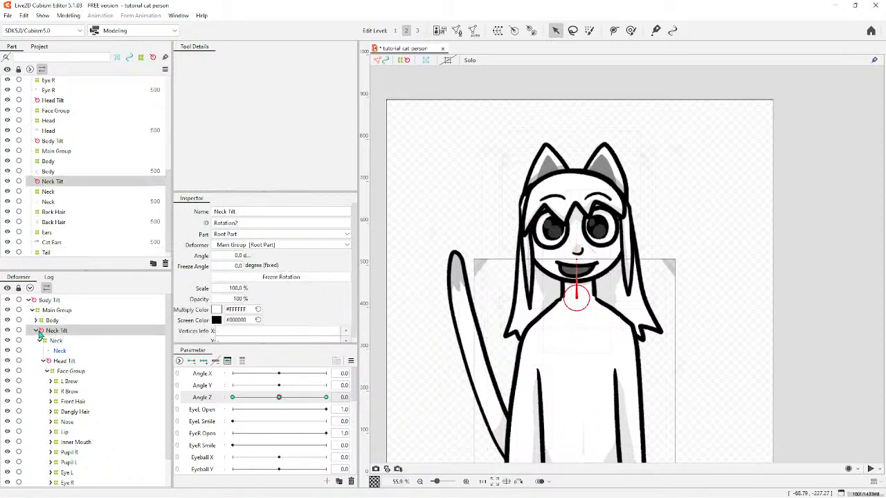
{"action": "left_click", "coordinate": [37, 331]}
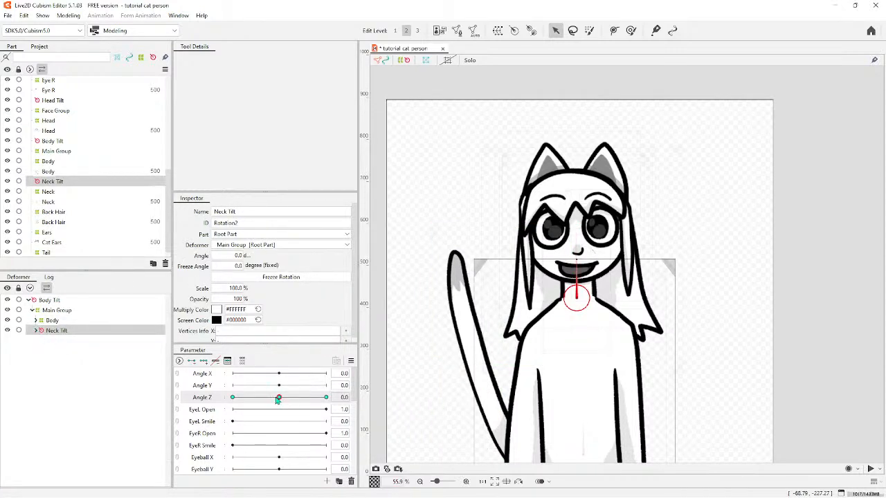
{"action": "left_click_drag", "start_coordinate": [277, 400], "coordinate": [384, 405]}
{"action": "scroll", "coordinate": [282, 421], "scroll_direction": "down", "scroll_amount": 5}
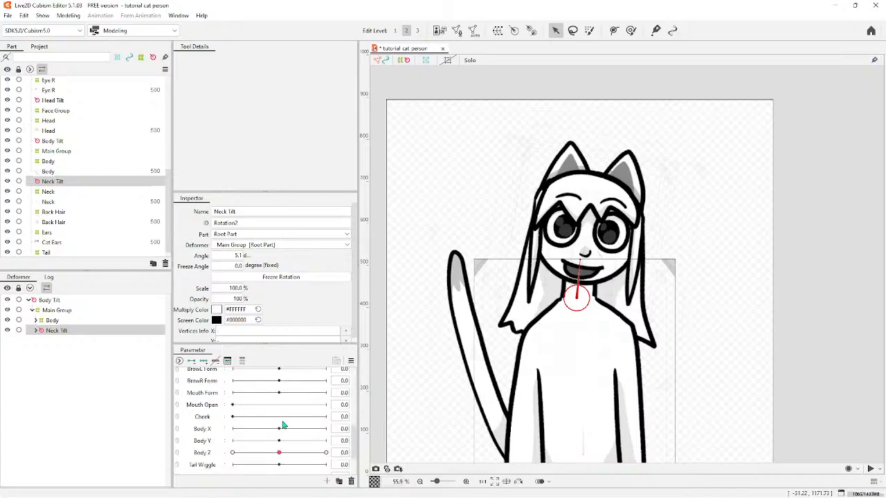
{"action": "left_click_drag", "start_coordinate": [280, 412], "coordinate": [325, 410]}
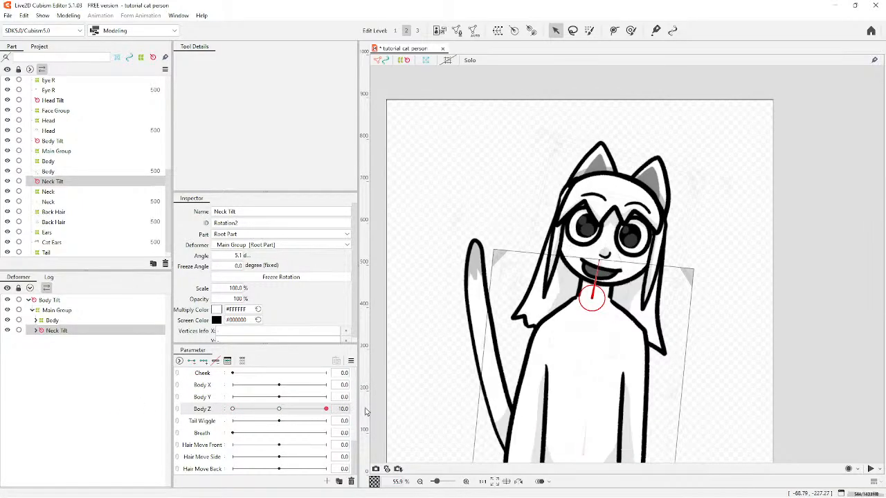
{"action": "left_click", "coordinate": [279, 409]}
{"action": "scroll", "coordinate": [298, 430], "scroll_direction": "up", "scroll_amount": 6}
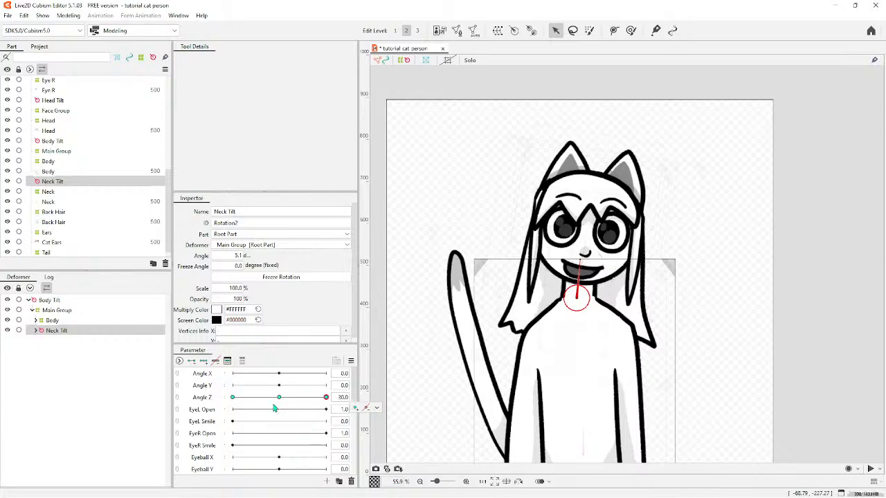
{"action": "left_click", "coordinate": [280, 398]}
{"action": "left_click", "coordinate": [366, 397]}
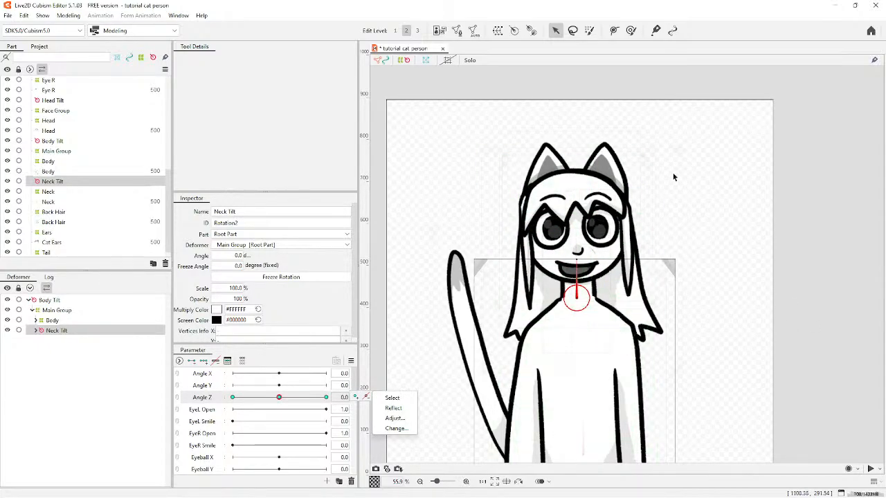
{"action": "left_click", "coordinate": [774, 119]}
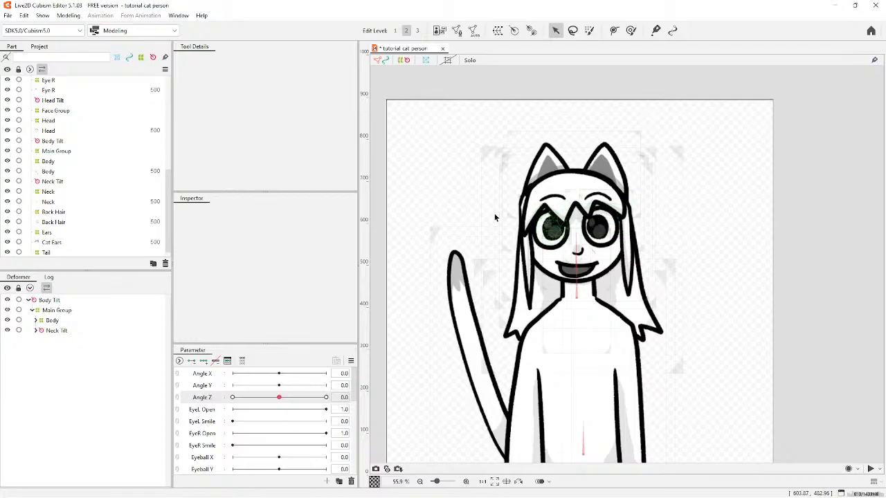
Add three keys to Angle Y for the Face Group deformer and run through its range, ending at 0.
{"action": "left_click", "coordinate": [36, 330]}
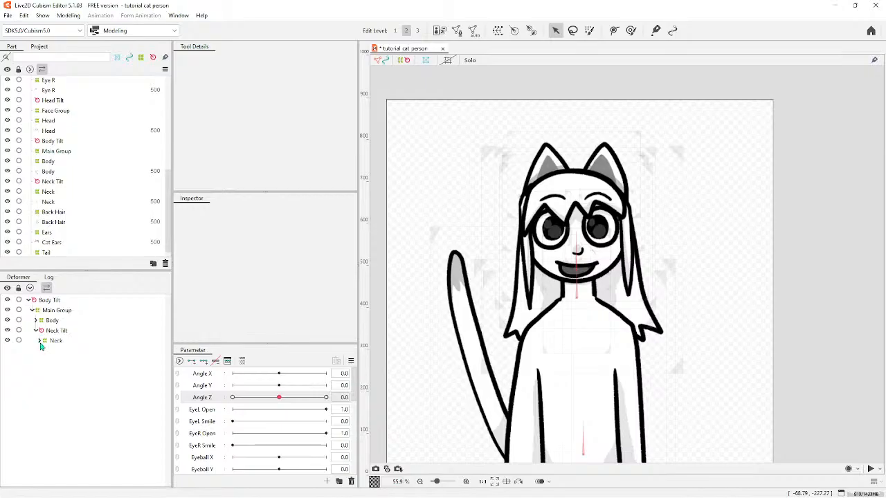
{"action": "left_click", "coordinate": [39, 341]}
{"action": "left_click", "coordinate": [43, 362]}
{"action": "left_click", "coordinate": [47, 372]}
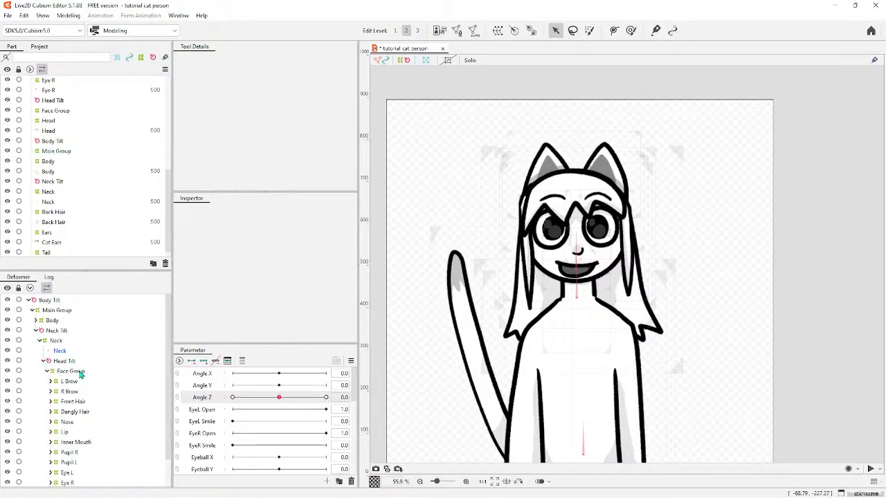
{"action": "left_click", "coordinate": [71, 372]}
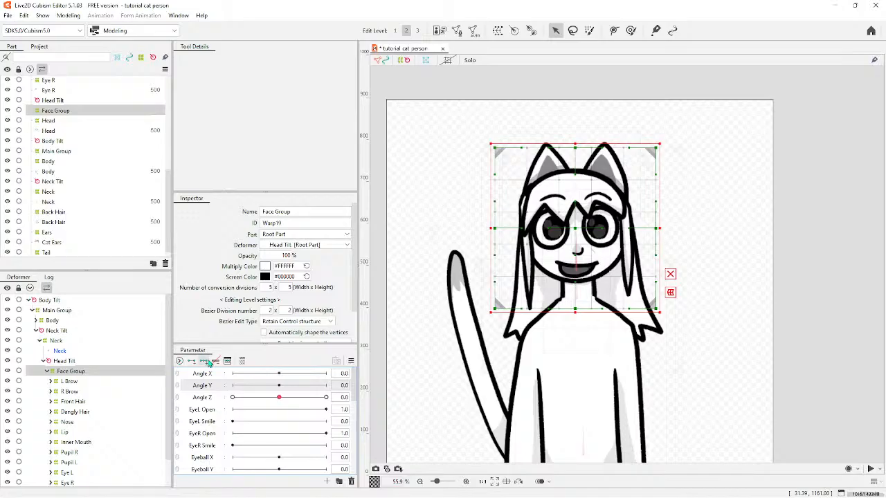
{"action": "left_click", "coordinate": [326, 386]}
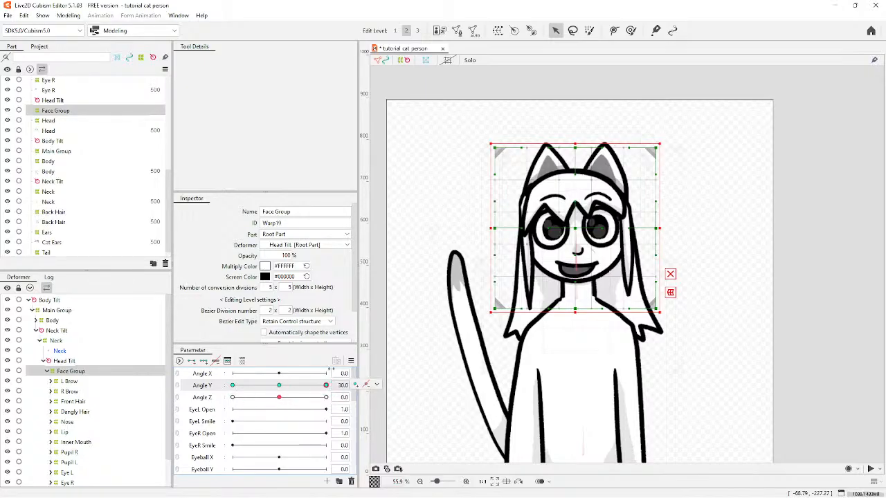
{"action": "left_click_drag", "start_coordinate": [282, 388], "coordinate": [224, 384]}
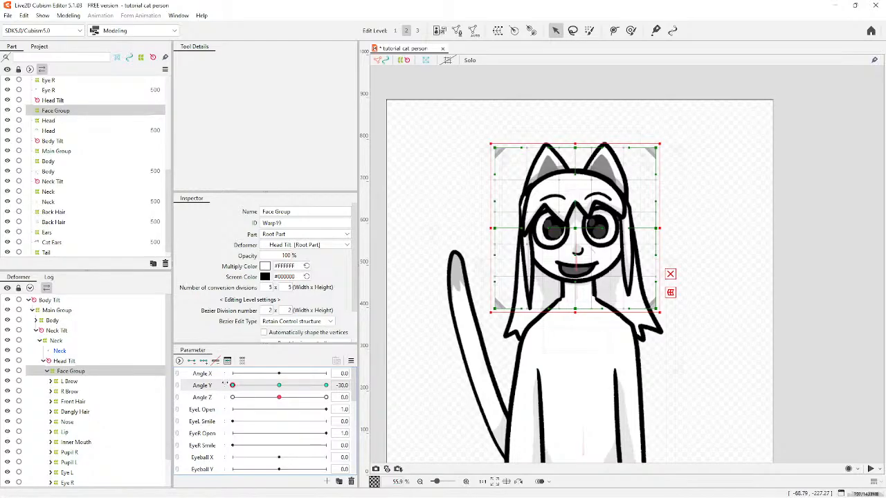
{"action": "left_click_drag", "start_coordinate": [233, 384], "coordinate": [279, 391]}
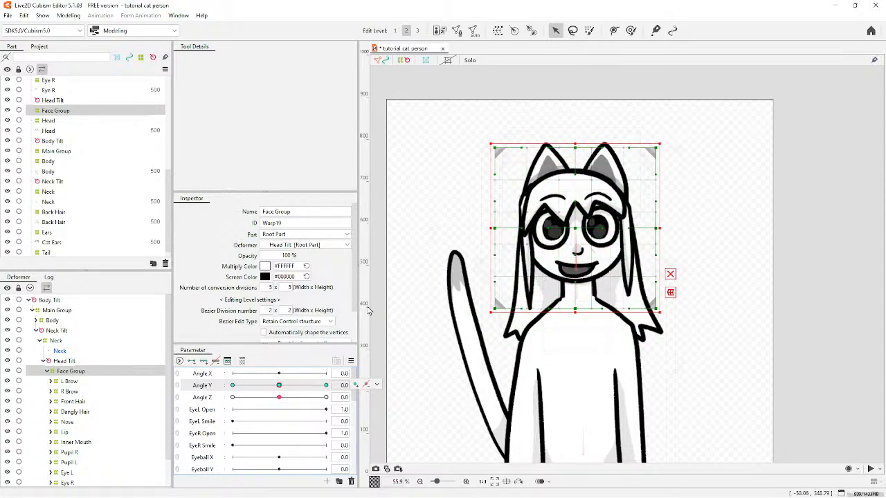
At Angle Y 30, pull the centre handles of the Face Group warp toward the right side of the face.
{"action": "left_click", "coordinate": [326, 385]}
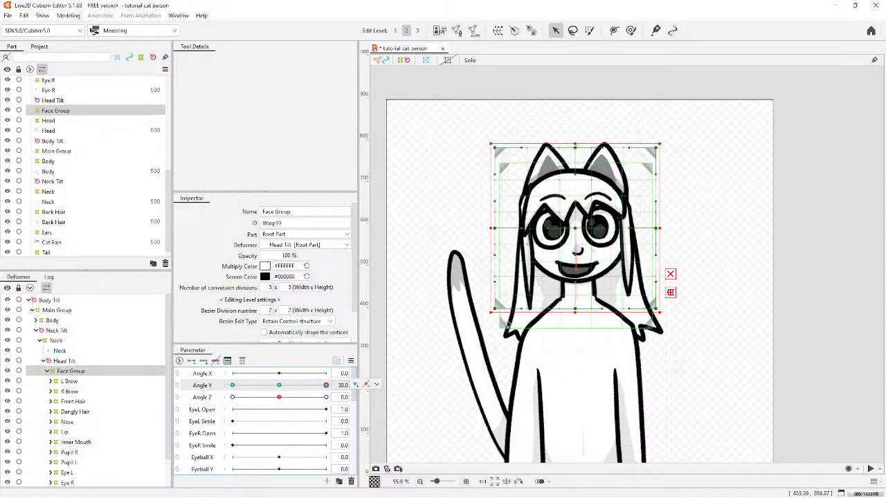
{"action": "scroll", "coordinate": [496, 391], "scroll_direction": "down", "scroll_amount": 3}
{"action": "scroll", "coordinate": [484, 339], "scroll_direction": "down", "scroll_amount": 6}
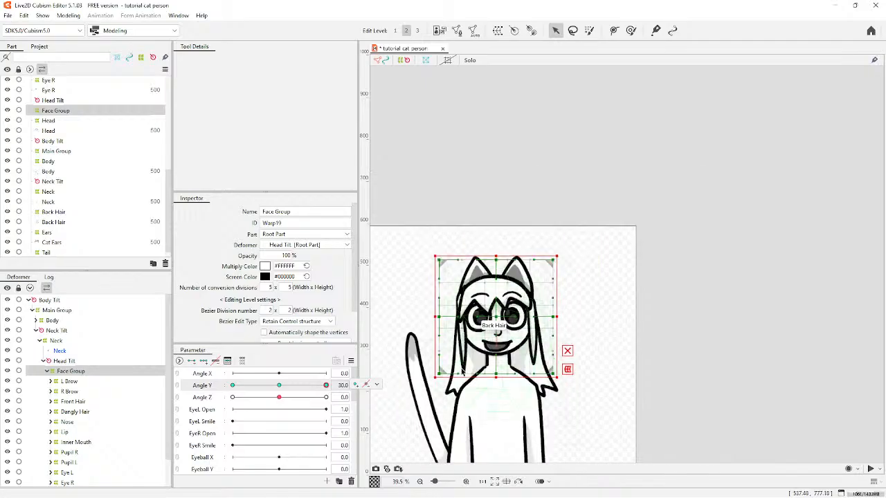
{"action": "scroll", "coordinate": [497, 259], "scroll_direction": "up", "scroll_amount": 6}
{"action": "scroll", "coordinate": [512, 208], "scroll_direction": "down", "scroll_amount": 3}
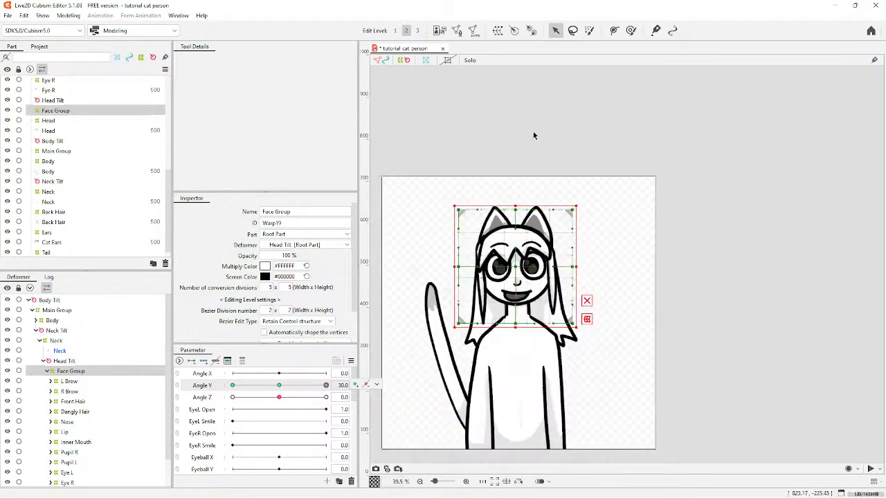
{"action": "scroll", "coordinate": [514, 213], "scroll_direction": "up", "scroll_amount": 5}
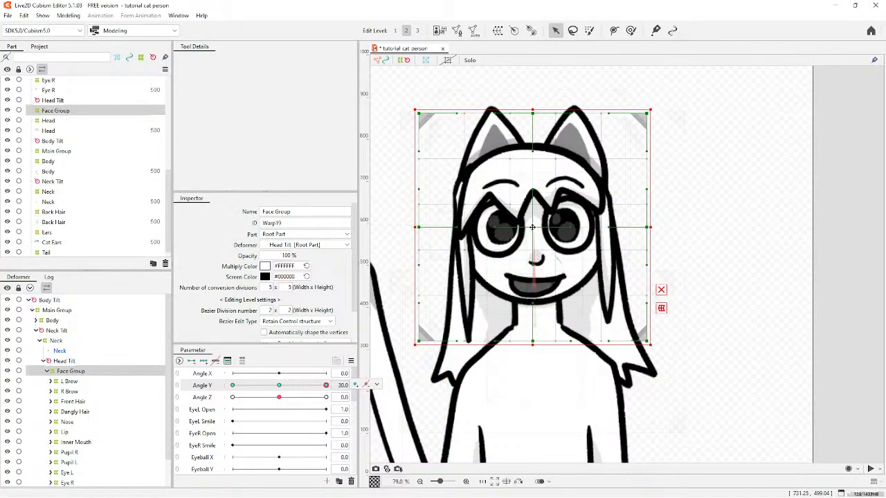
{"action": "mouse_move", "coordinate": [532, 227]}
{"action": "left_mouse_down"}
{"action": "mouse_move", "coordinate": [561, 230]}
{"action": "mouse_move", "coordinate": [541, 228]}
{"action": "left_mouse_up"}
{"action": "key", "text": "ctrl+z"}
{"action": "scroll", "coordinate": [486, 296], "scroll_direction": "up", "scroll_amount": 2}
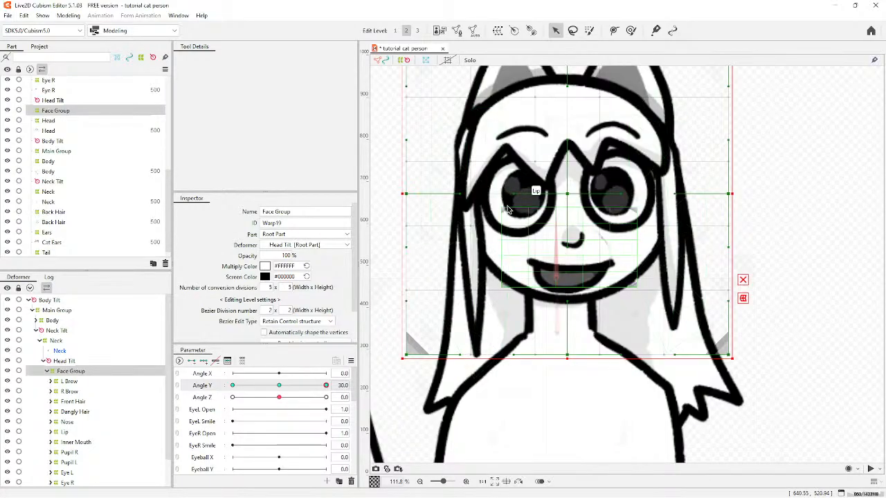
{"action": "left_click_drag", "start_coordinate": [521, 196], "coordinate": [546, 196]}
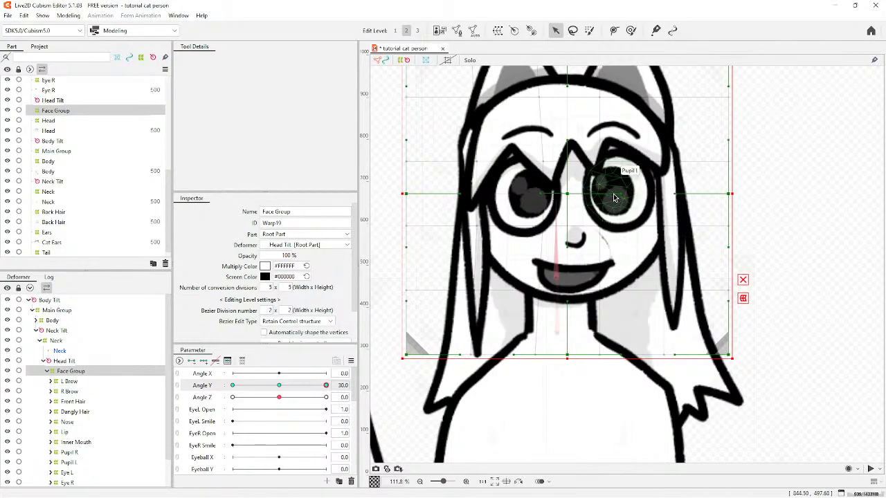
{"action": "left_click_drag", "start_coordinate": [626, 197], "coordinate": [573, 195]}
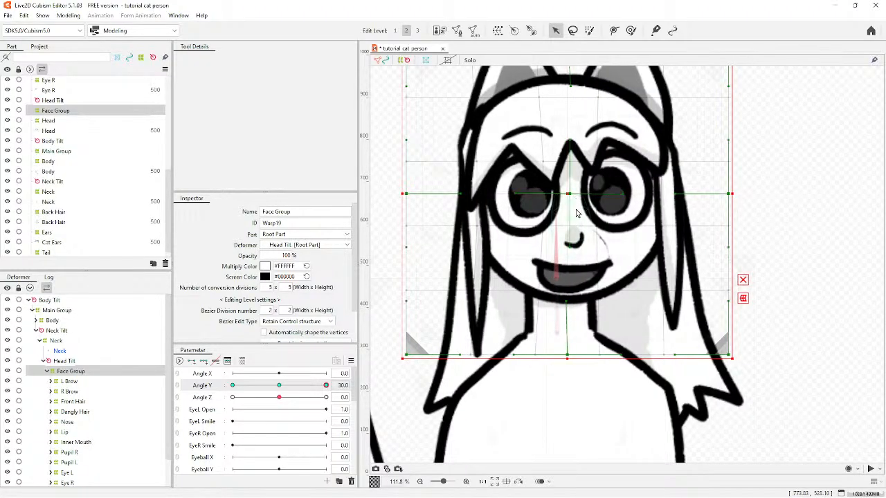
Shift the centre point of the Face Group warp to the right and pull the midpoint of its right edge inward.
{"action": "scroll", "coordinate": [574, 181], "scroll_direction": "up", "scroll_amount": 10}
{"action": "scroll", "coordinate": [526, 143], "scroll_direction": "down", "scroll_amount": 10}
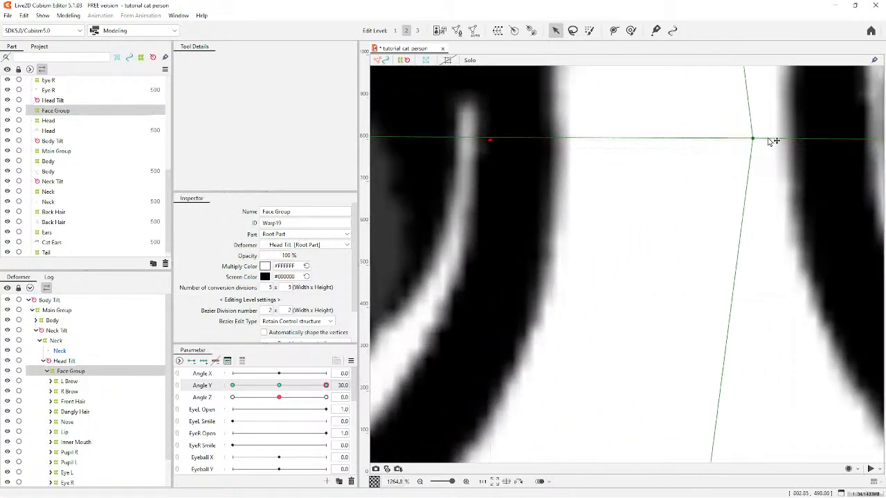
{"action": "scroll", "coordinate": [586, 304], "scroll_direction": "down", "scroll_amount": 4}
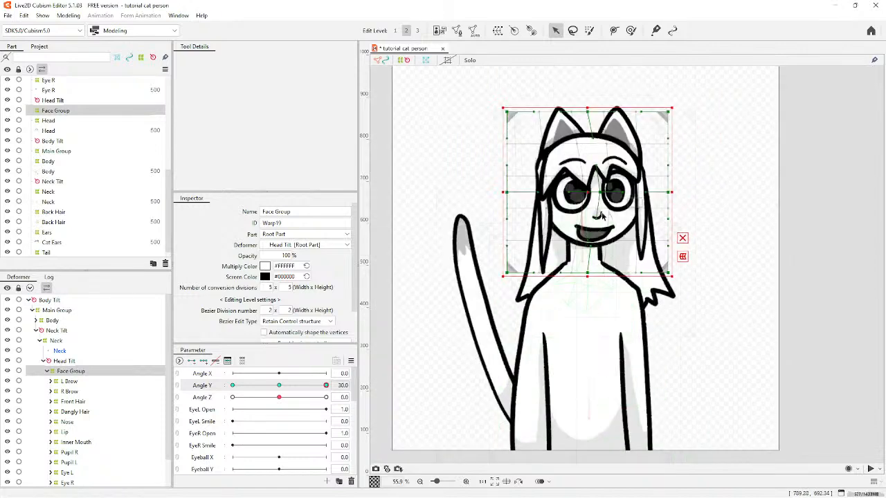
{"action": "scroll", "coordinate": [713, 227], "scroll_direction": "up", "scroll_amount": 4}
{"action": "left_click_drag", "start_coordinate": [738, 222], "coordinate": [705, 223]}
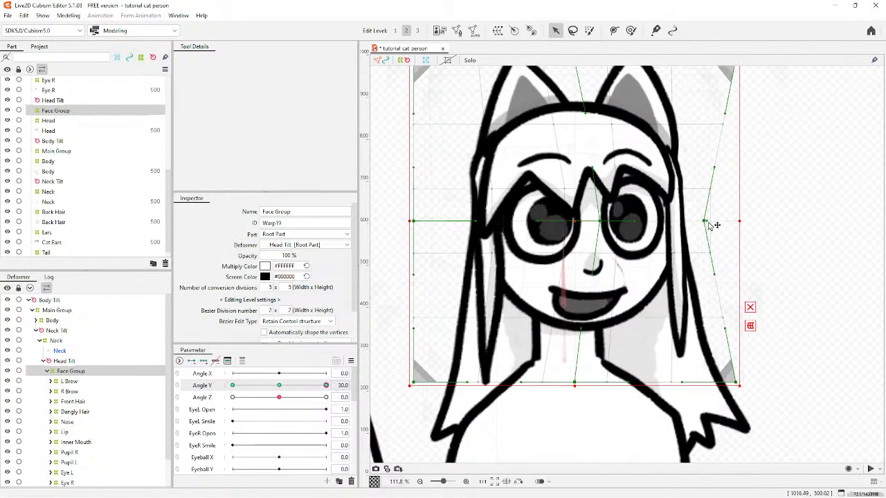
Deselect the Face Group deformer and preview the head turn across Angle Y from 30 to -30, ending at 30.
{"action": "scroll", "coordinate": [712, 223], "scroll_direction": "down", "scroll_amount": 5}
{"action": "left_click", "coordinate": [628, 182]}
{"action": "scroll", "coordinate": [489, 367], "scroll_direction": "down", "scroll_amount": 1}
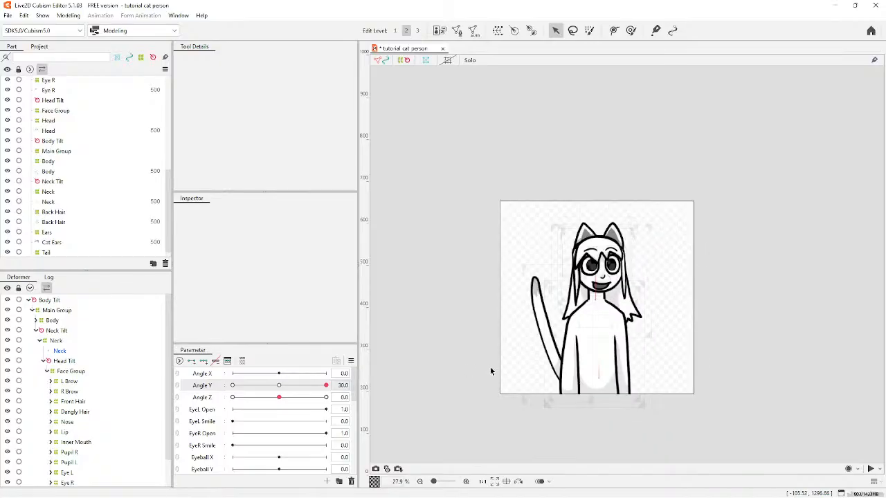
{"action": "scroll", "coordinate": [552, 331], "scroll_direction": "up", "scroll_amount": 3}
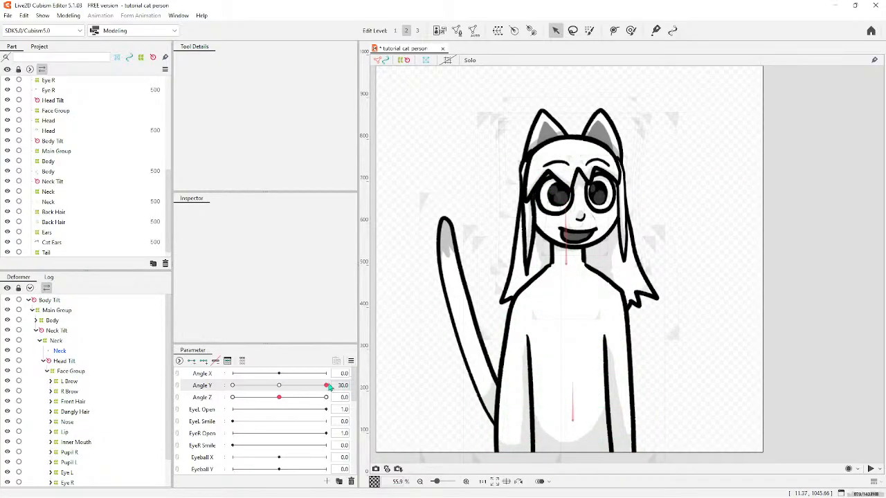
{"action": "left_click_drag", "start_coordinate": [326, 390], "coordinate": [206, 398]}
{"action": "left_click_drag", "start_coordinate": [267, 392], "coordinate": [335, 388]}
Move the Face Group warp's centre point further right and slightly up, and shift its bottom midpoint and chin handle right to match.
{"action": "left_click", "coordinate": [72, 371]}
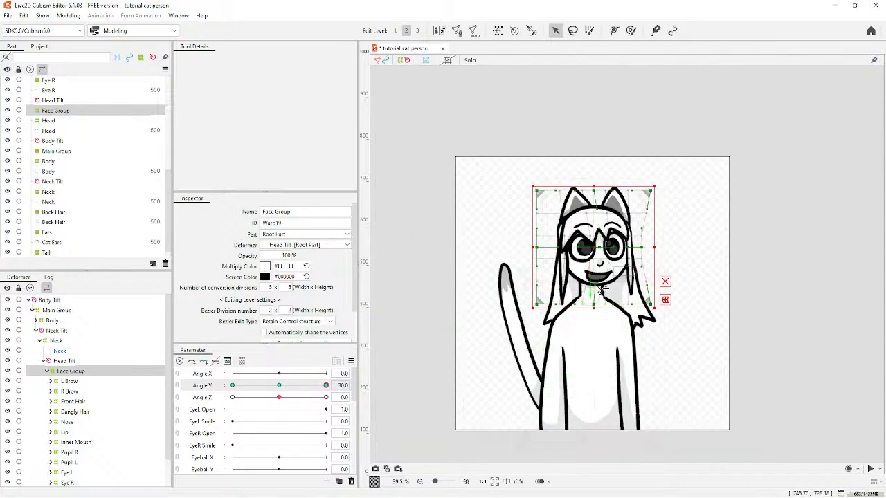
{"action": "scroll", "coordinate": [559, 255], "scroll_direction": "up", "scroll_amount": 2}
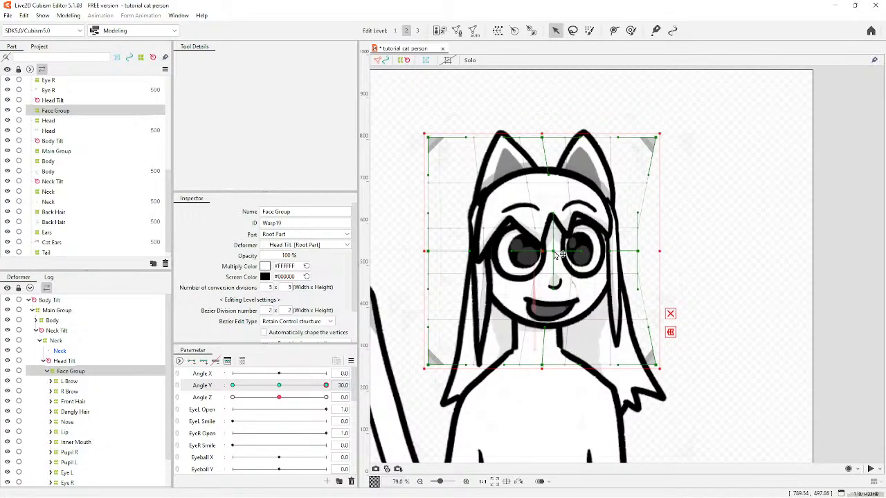
{"action": "mouse_move", "coordinate": [559, 255]}
{"action": "left_mouse_down"}
{"action": "mouse_move", "coordinate": [583, 255]}
{"action": "mouse_move", "coordinate": [573, 248]}
{"action": "left_mouse_up"}
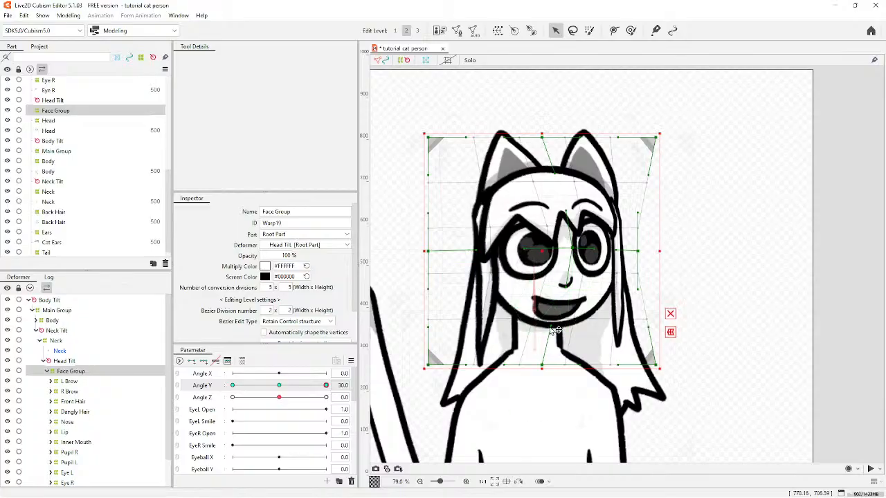
{"action": "left_click_drag", "start_coordinate": [545, 365], "coordinate": [564, 365]}
{"action": "left_click_drag", "start_coordinate": [563, 327], "coordinate": [559, 328]}
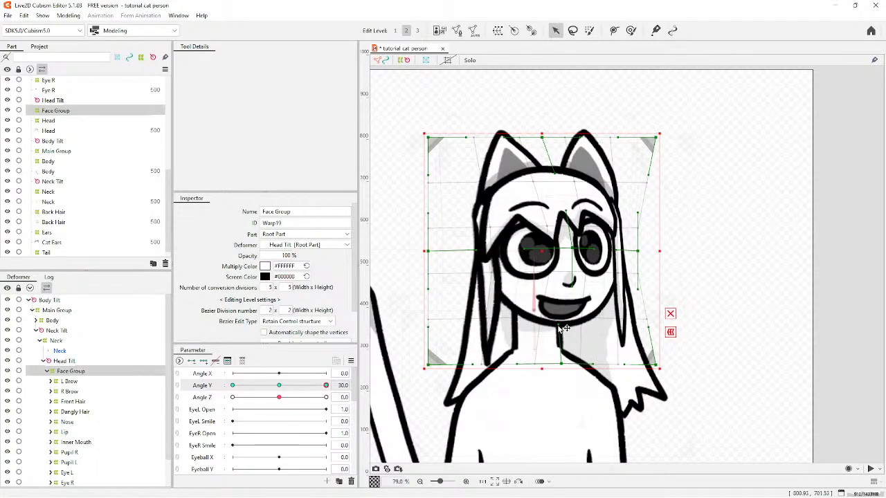
Set Angle Y to -30, pull the Face Group warp's centre handles toward the left side of the face, and undo the shift of the whole warp.
{"action": "scroll", "coordinate": [649, 323], "scroll_direction": "down", "scroll_amount": 3}
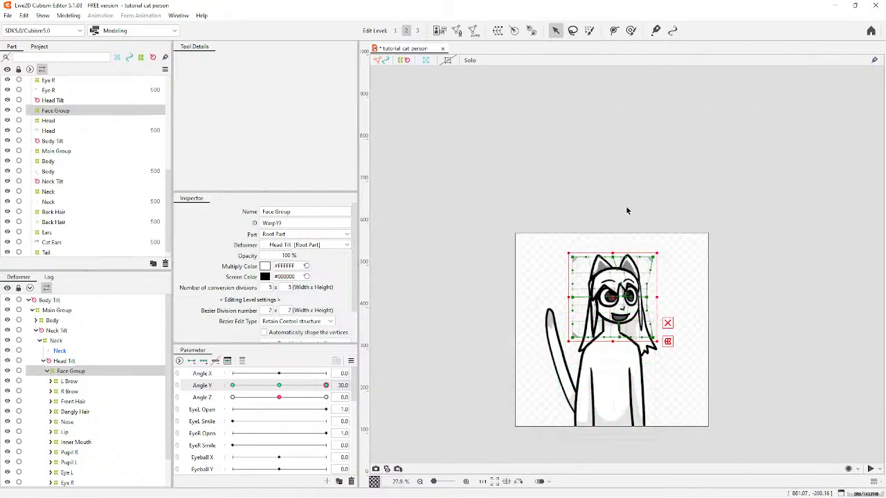
{"action": "left_click", "coordinate": [627, 211]}
{"action": "left_click_drag", "start_coordinate": [329, 389], "coordinate": [234, 392]}
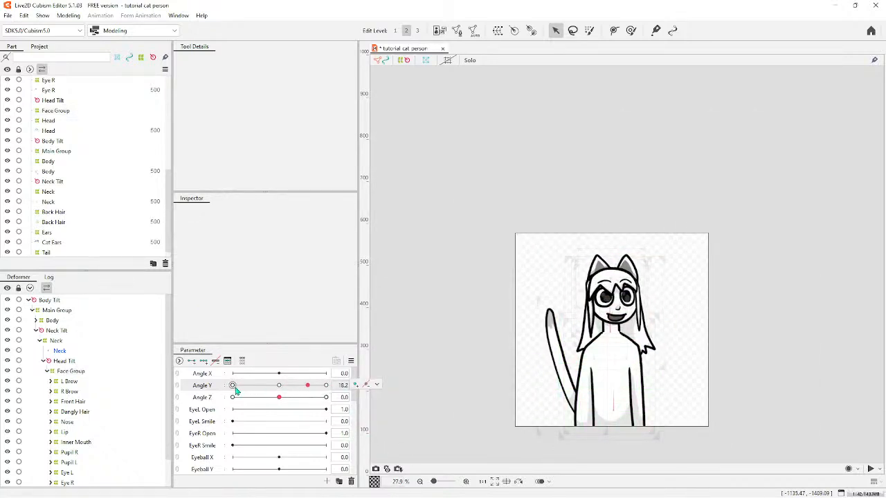
{"action": "left_click", "coordinate": [71, 372]}
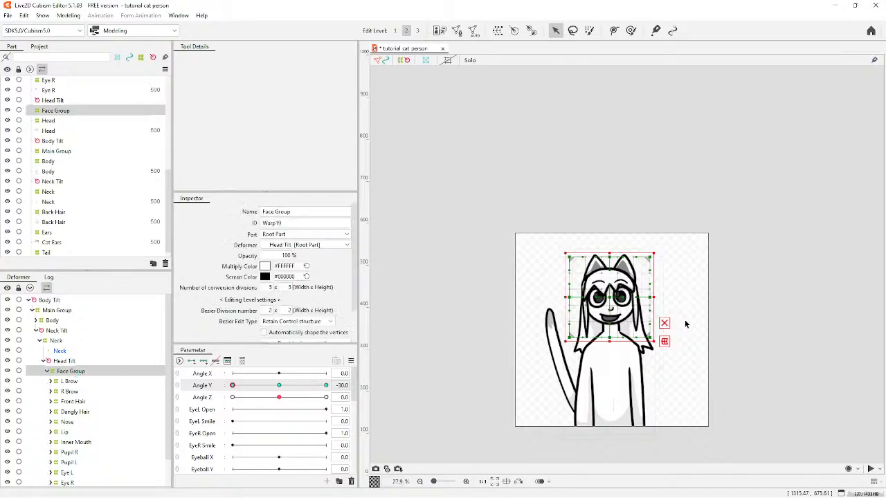
{"action": "scroll", "coordinate": [628, 227], "scroll_direction": "up", "scroll_amount": 5}
{"action": "scroll", "coordinate": [628, 227], "scroll_direction": "up", "scroll_amount": 3}
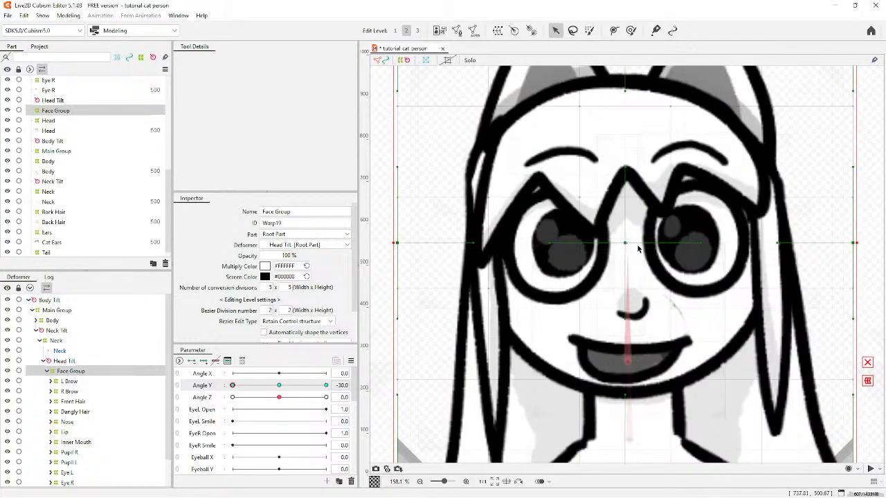
{"action": "left_click_drag", "start_coordinate": [548, 244], "coordinate": [576, 244]}
{"action": "left_click_drag", "start_coordinate": [700, 244], "coordinate": [609, 243]}
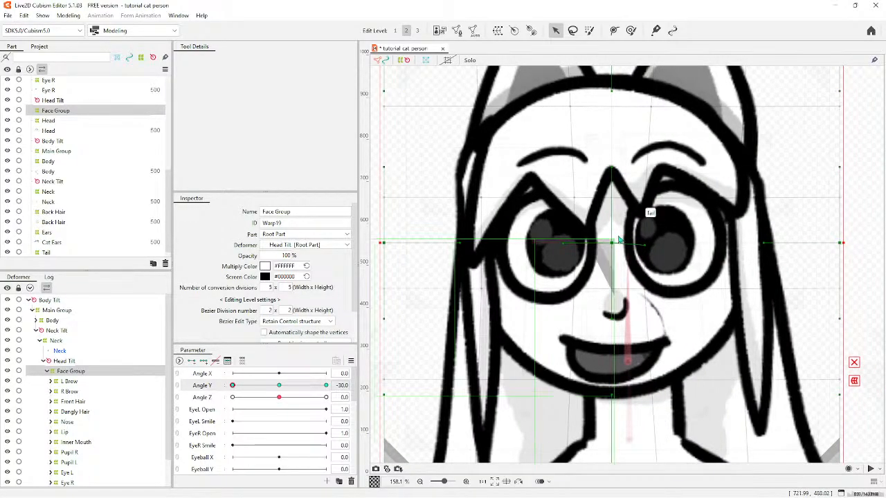
{"action": "key", "text": "ctrl+z"}
At Angle Y -30, move the Face Group warp's centre point and bottom midpoint to the left and readjust the chin handle.
{"action": "scroll", "coordinate": [623, 239], "scroll_direction": "up", "scroll_amount": 10}
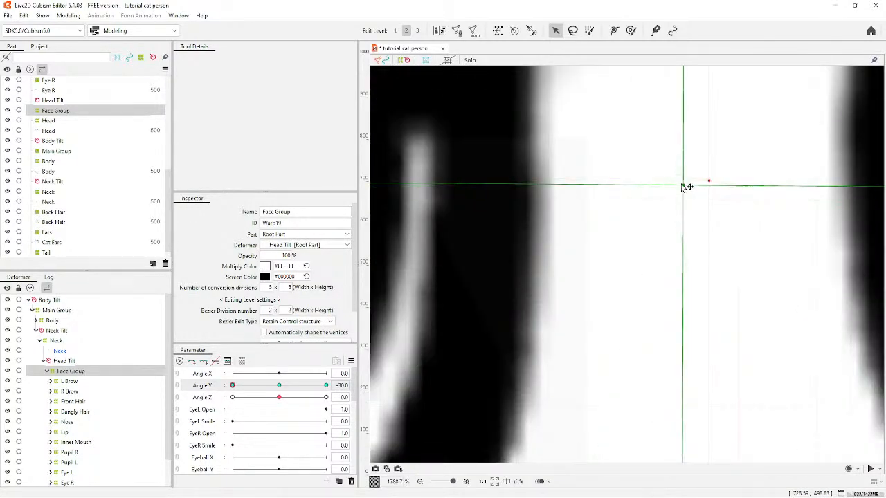
{"action": "scroll", "coordinate": [503, 184], "scroll_direction": "down", "scroll_amount": 12}
{"action": "scroll", "coordinate": [503, 184], "scroll_direction": "down", "scroll_amount": 4}
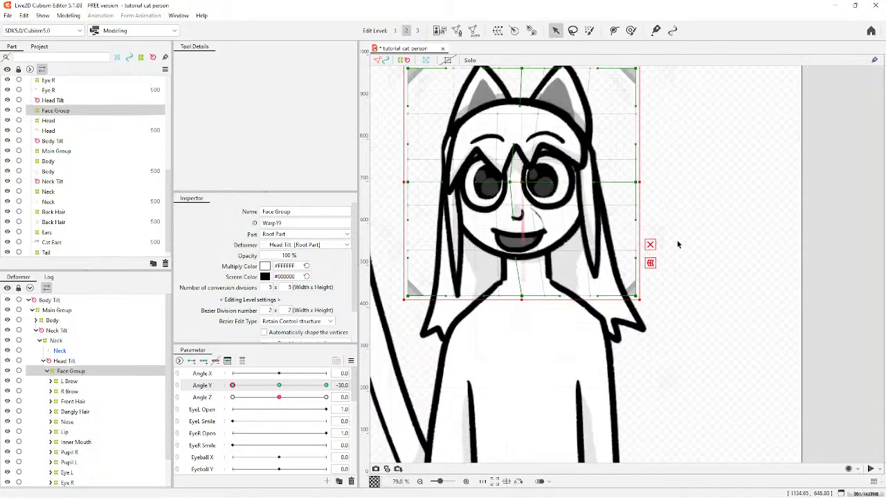
{"action": "scroll", "coordinate": [525, 159], "scroll_direction": "up", "scroll_amount": 3}
{"action": "scroll", "coordinate": [542, 134], "scroll_direction": "down", "scroll_amount": 1}
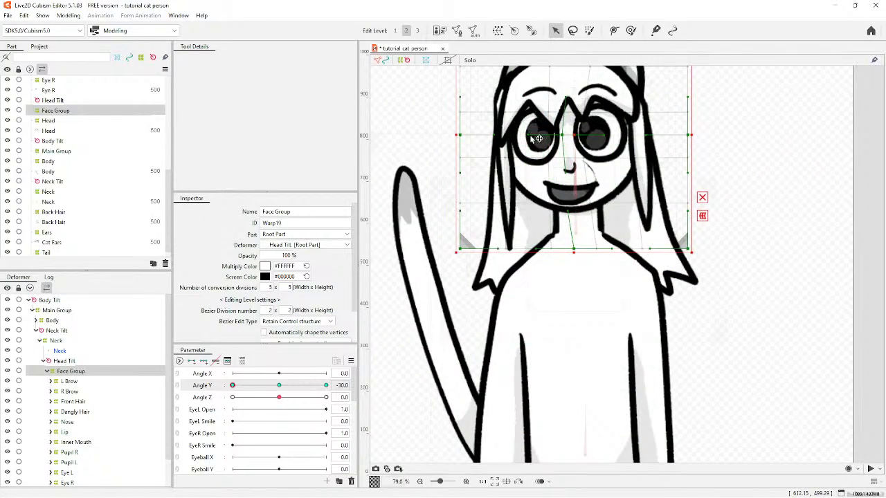
{"action": "left_click_drag", "start_coordinate": [529, 135], "coordinate": [544, 135]}
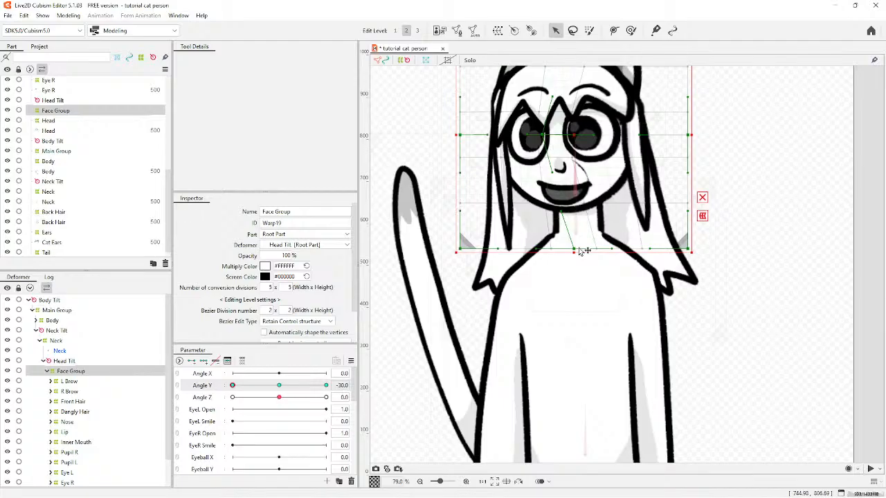
{"action": "left_click_drag", "start_coordinate": [572, 250], "coordinate": [562, 248]}
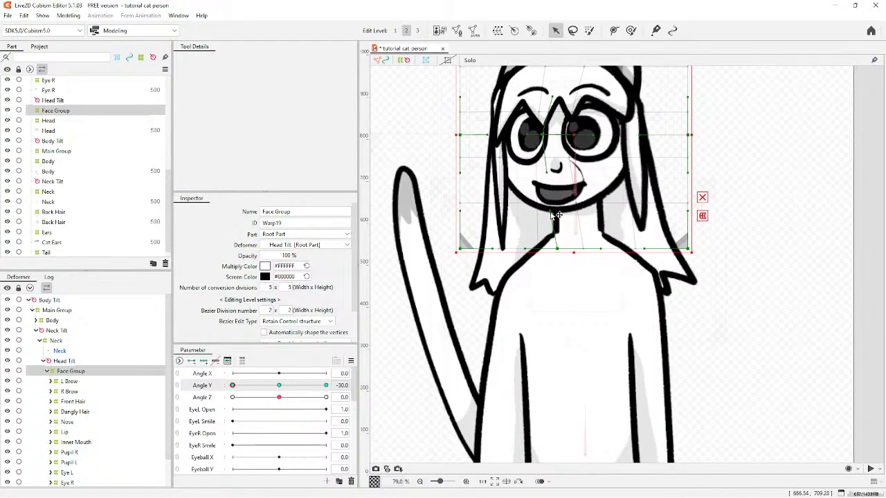
{"action": "left_click_drag", "start_coordinate": [554, 216], "coordinate": [560, 215]}
{"action": "scroll", "coordinate": [564, 215], "scroll_direction": "up", "scroll_amount": 4}
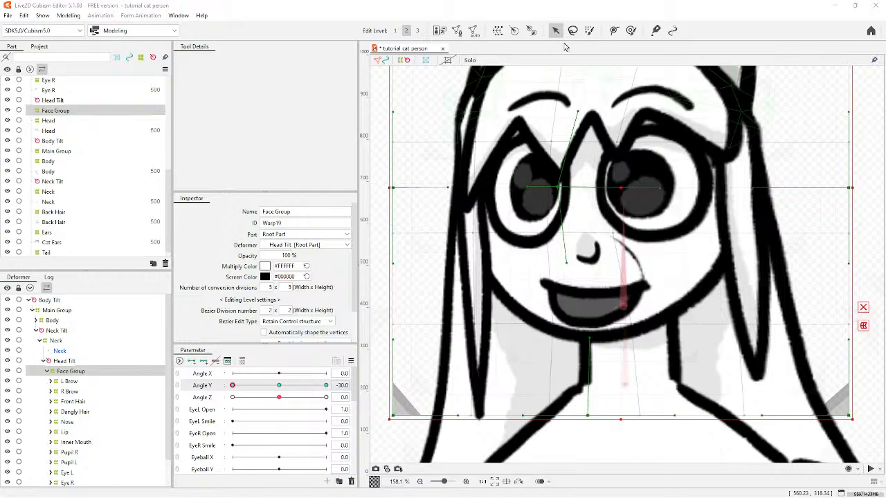
{"action": "left_click", "coordinate": [573, 78]}
{"action": "scroll", "coordinate": [589, 362], "scroll_direction": "down", "scroll_amount": 3}
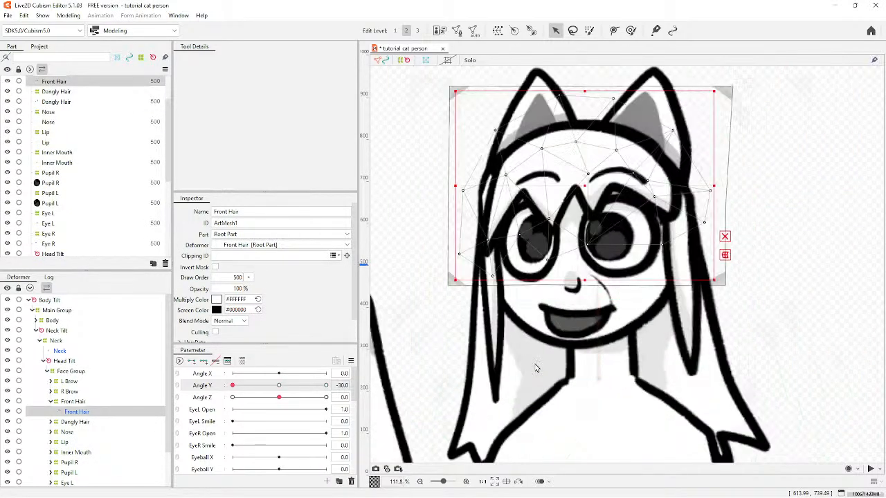
{"action": "scroll", "coordinate": [589, 185], "scroll_direction": "up", "scroll_amount": 4}
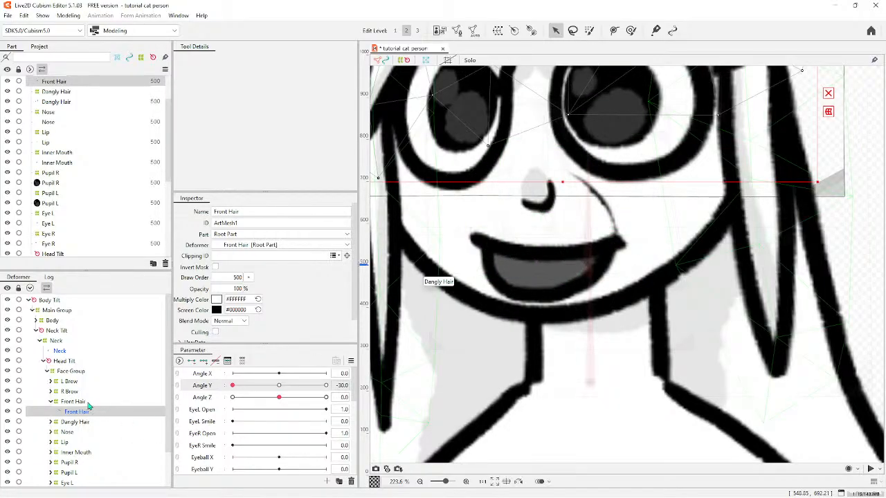
{"action": "scroll", "coordinate": [546, 244], "scroll_direction": "down", "scroll_amount": 5}
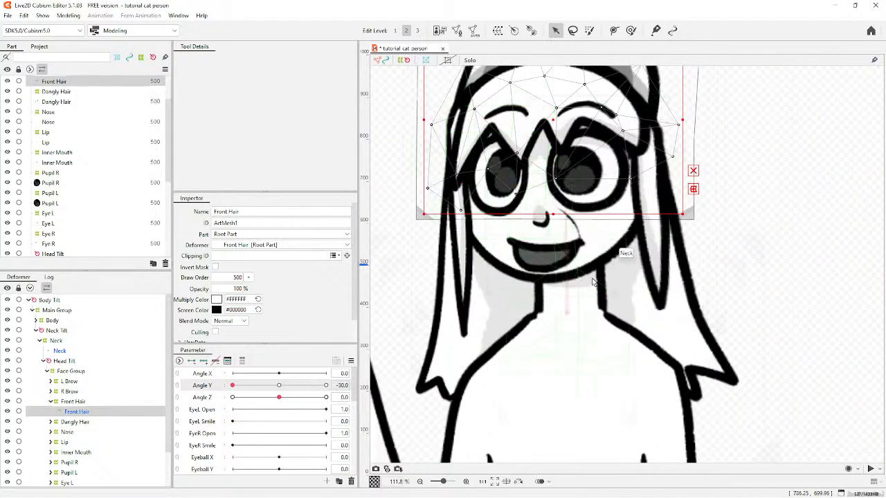
{"action": "scroll", "coordinate": [595, 208], "scroll_direction": "down", "scroll_amount": 2}
{"action": "left_click_drag", "start_coordinate": [233, 388], "coordinate": [181, 391]}
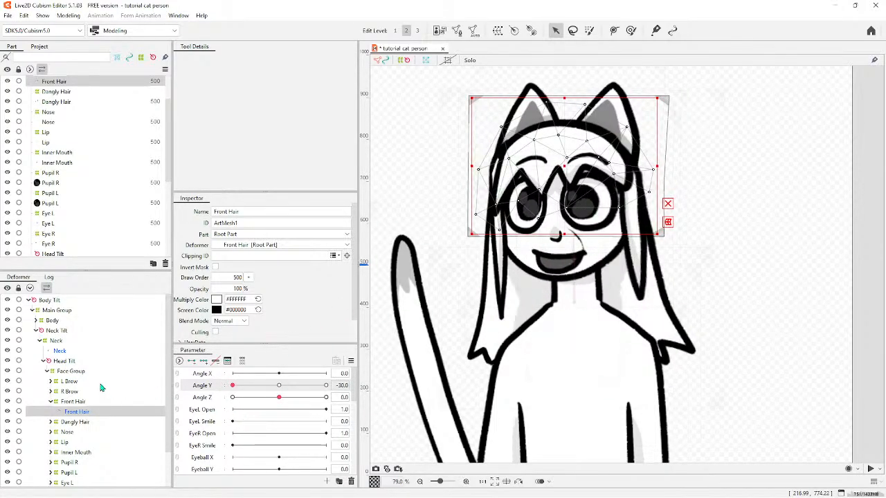
Pull both side midpoints of the Face Group warp inward at Angle Y -30, and shift its centre point and handles further left.
{"action": "left_click", "coordinate": [74, 373]}
{"action": "scroll", "coordinate": [521, 253], "scroll_direction": "up", "scroll_amount": 2}
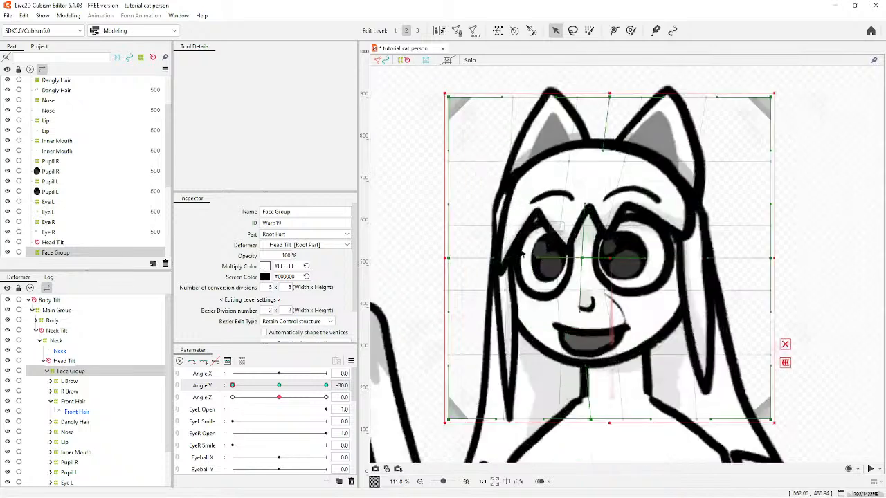
{"action": "left_click_drag", "start_coordinate": [452, 260], "coordinate": [487, 259]}
{"action": "left_click_drag", "start_coordinate": [581, 258], "coordinate": [563, 267]}
{"action": "left_click_drag", "start_coordinate": [567, 319], "coordinate": [567, 310]}
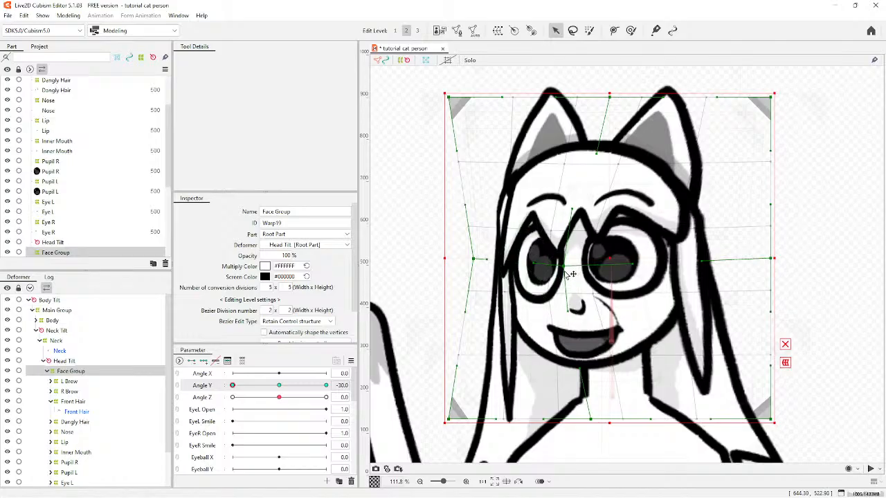
{"action": "left_click_drag", "start_coordinate": [563, 267], "coordinate": [561, 261]}
{"action": "left_click_drag", "start_coordinate": [569, 206], "coordinate": [558, 210]}
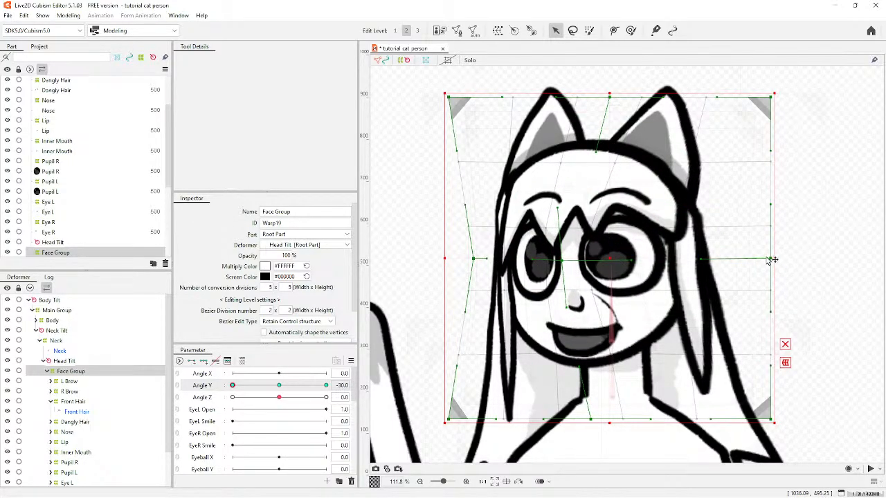
{"action": "left_click_drag", "start_coordinate": [772, 259], "coordinate": [760, 258]}
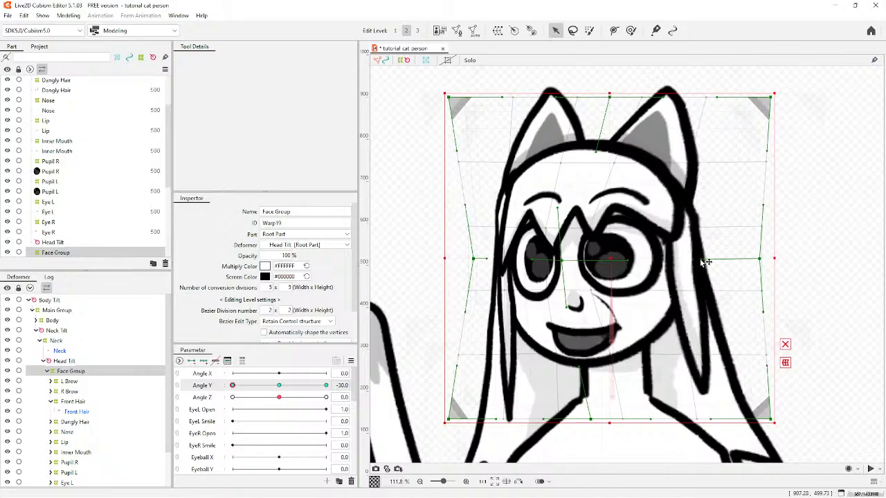
Deselect the Face Group warp, preview the head turn through Angle Y, and return Angle Y to 0.
{"action": "scroll", "coordinate": [618, 131], "scroll_direction": "down", "scroll_amount": 6}
{"action": "left_click", "coordinate": [612, 109]}
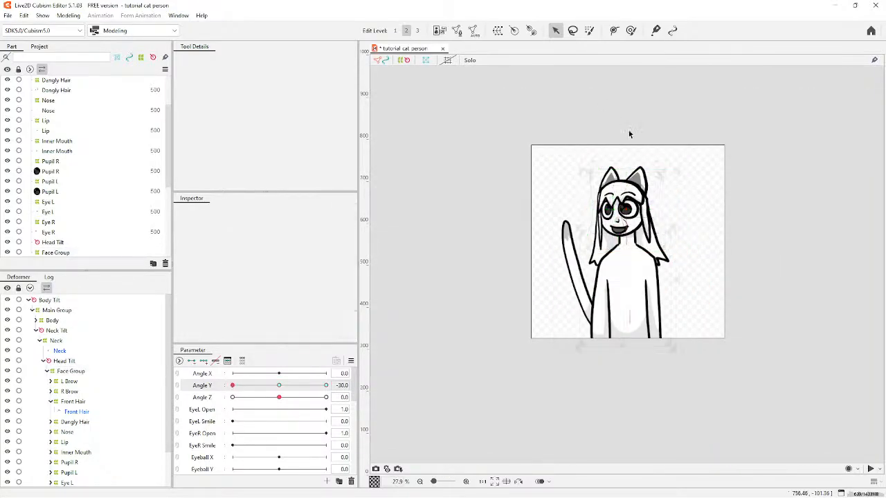
{"action": "scroll", "coordinate": [628, 130], "scroll_direction": "up", "scroll_amount": 2}
{"action": "left_click_drag", "start_coordinate": [241, 389], "coordinate": [186, 405]}
{"action": "left_click", "coordinate": [280, 386]}
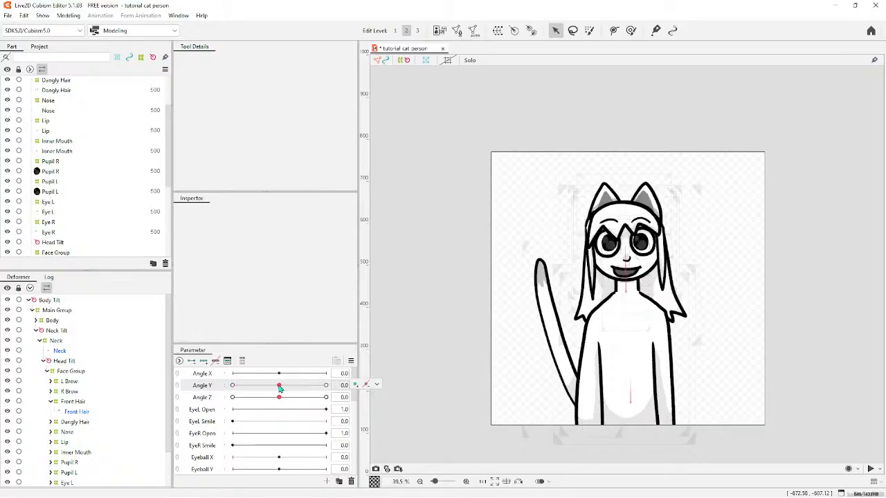
Select the Nose warp deformer inside Face Group and add three keys for it on Angle Y.
{"action": "scroll", "coordinate": [126, 396], "scroll_direction": "down", "scroll_amount": 2}
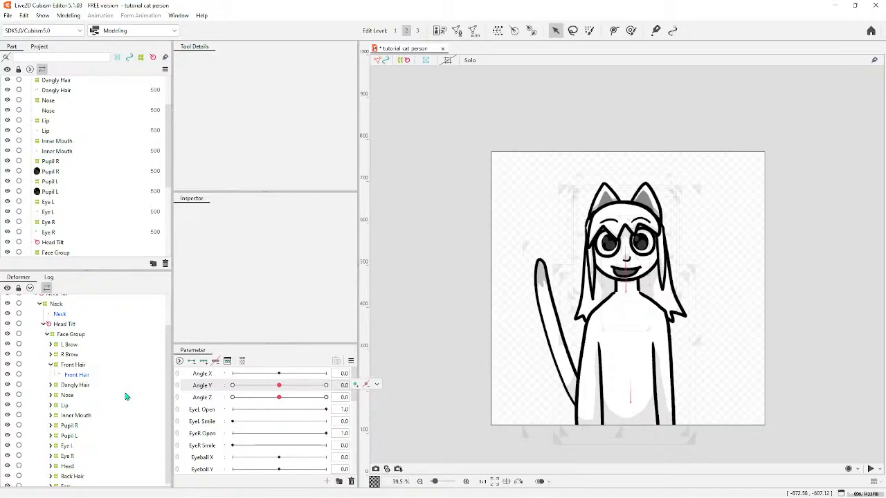
{"action": "left_click", "coordinate": [68, 395]}
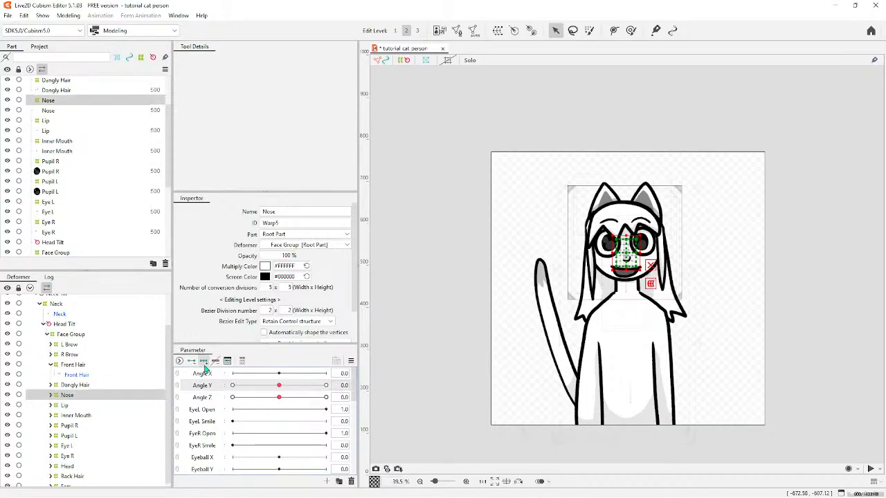
{"action": "scroll", "coordinate": [538, 296], "scroll_direction": "up", "scroll_amount": 5}
{"action": "scroll", "coordinate": [563, 275], "scroll_direction": "down", "scroll_amount": 3}
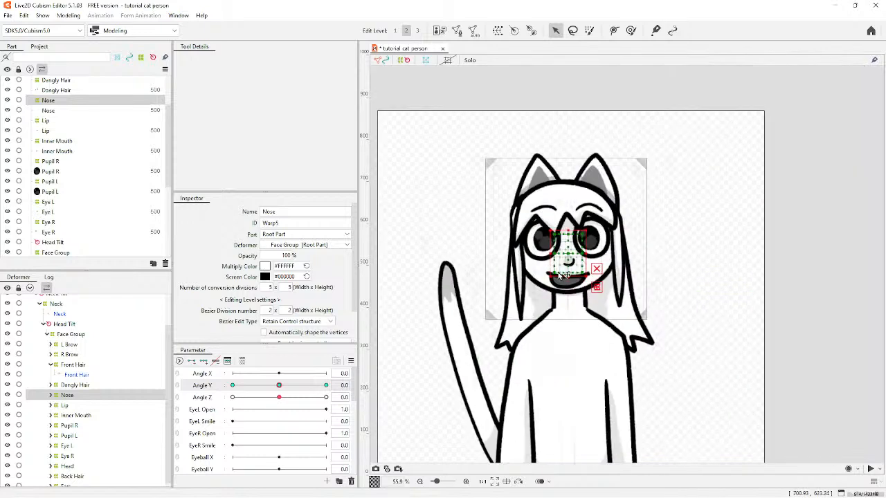
{"action": "scroll", "coordinate": [564, 276], "scroll_direction": "up", "scroll_amount": 3}
{"action": "scroll", "coordinate": [566, 275], "scroll_direction": "down", "scroll_amount": 2}
{"action": "scroll", "coordinate": [567, 276], "scroll_direction": "up", "scroll_amount": 4}
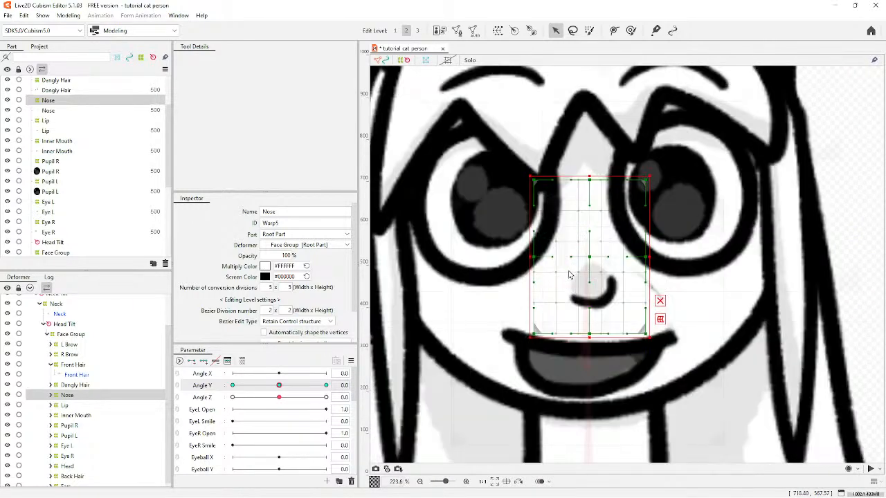
Adjust the Nose warp's centre point at Angle Y 0 to reposition the nose on the face.
{"action": "mouse_move", "coordinate": [572, 257]}
{"action": "left_mouse_down"}
{"action": "mouse_move", "coordinate": [551, 256]}
{"action": "mouse_move", "coordinate": [581, 257]}
{"action": "left_mouse_up"}
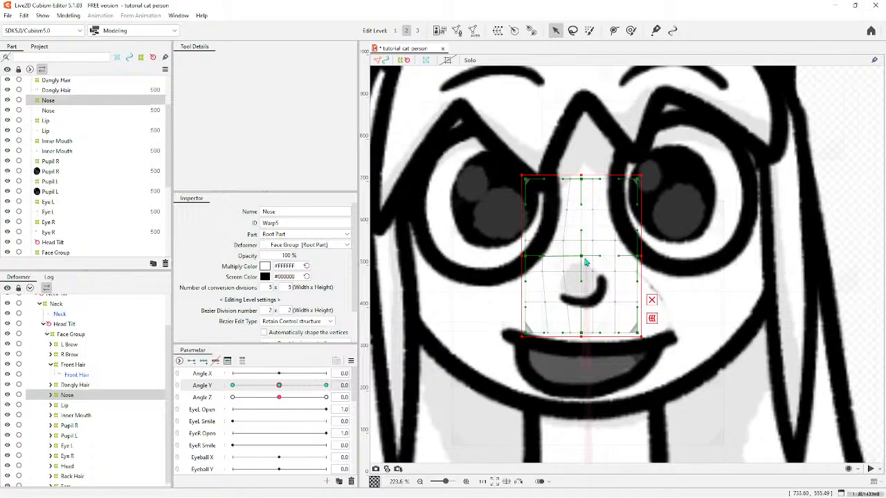
{"action": "scroll", "coordinate": [585, 262], "scroll_direction": "up", "scroll_amount": 3}
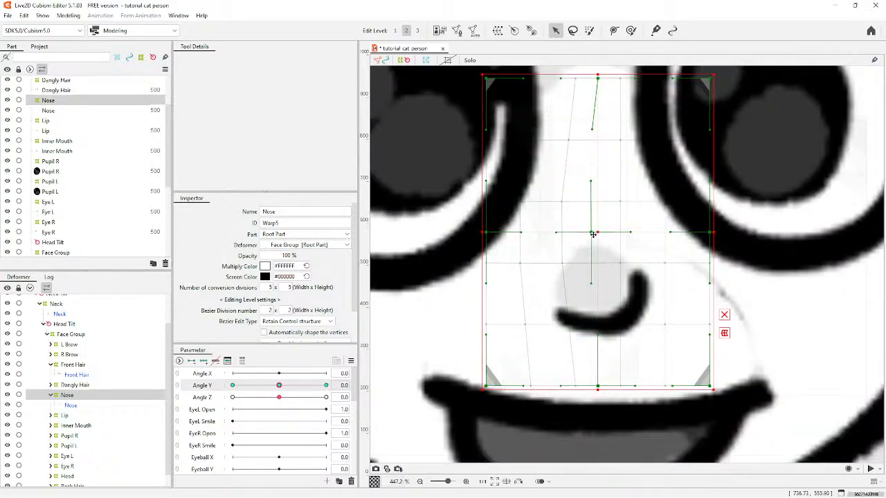
{"action": "left_click_drag", "start_coordinate": [591, 232], "coordinate": [633, 237]}
{"action": "scroll", "coordinate": [592, 232], "scroll_direction": "up", "scroll_amount": 3}
{"action": "scroll", "coordinate": [629, 231], "scroll_direction": "down", "scroll_amount": 7}
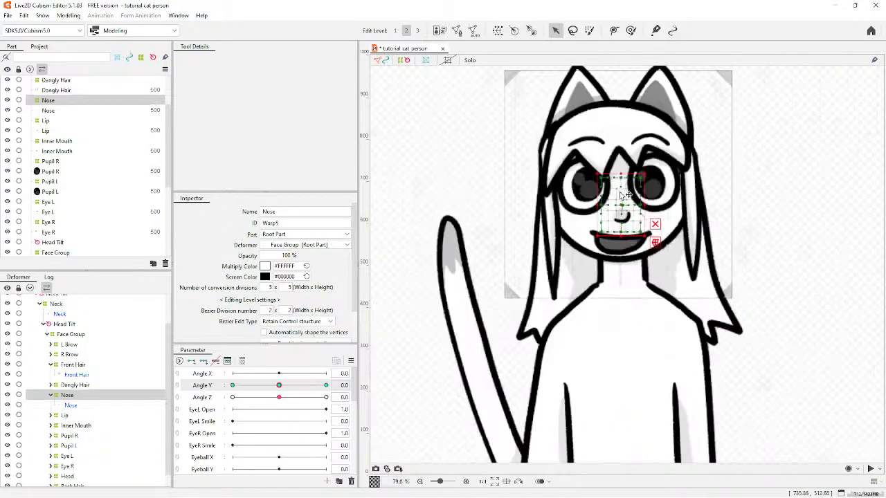
{"action": "scroll", "coordinate": [616, 128], "scroll_direction": "up", "scroll_amount": 1}
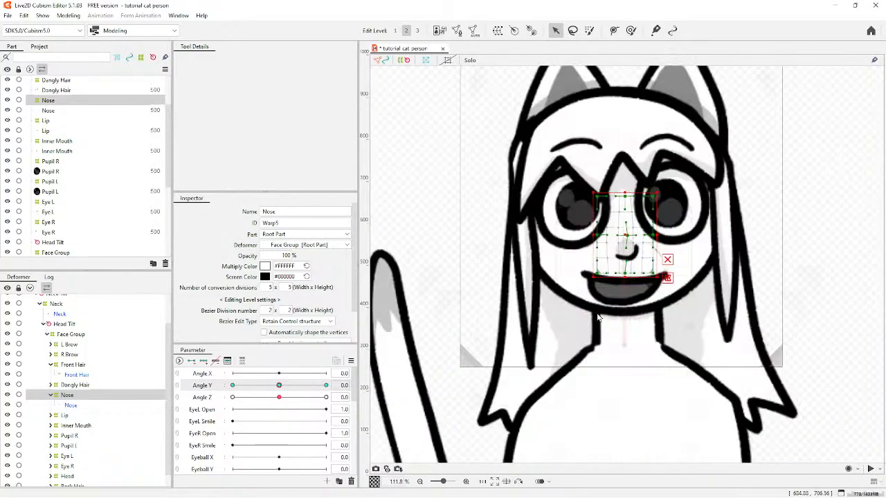
At Angle Y 30, pull the Nose warp's lower edge right, raise its right side midpoint, and undo the shift of the whole warp.
{"action": "left_click", "coordinate": [326, 385]}
{"action": "scroll", "coordinate": [624, 300], "scroll_direction": "down", "scroll_amount": 1}
{"action": "scroll", "coordinate": [624, 300], "scroll_direction": "up", "scroll_amount": 3}
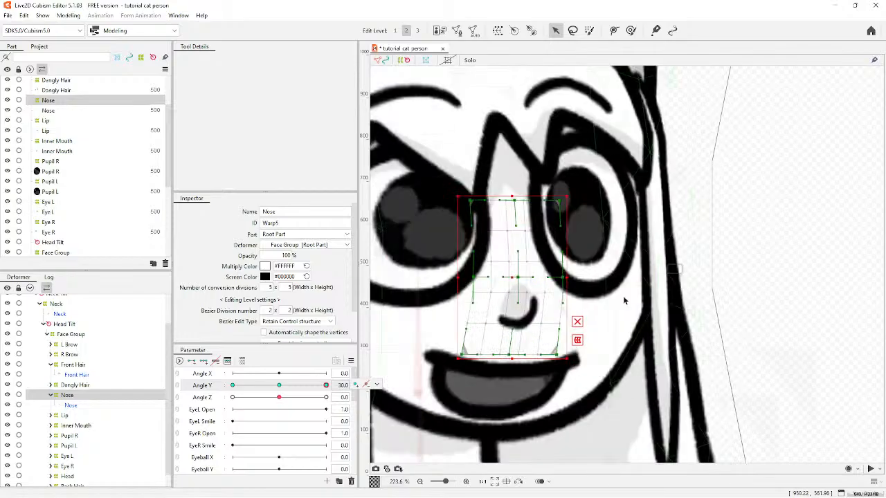
{"action": "left_click_drag", "start_coordinate": [510, 356], "coordinate": [578, 359]}
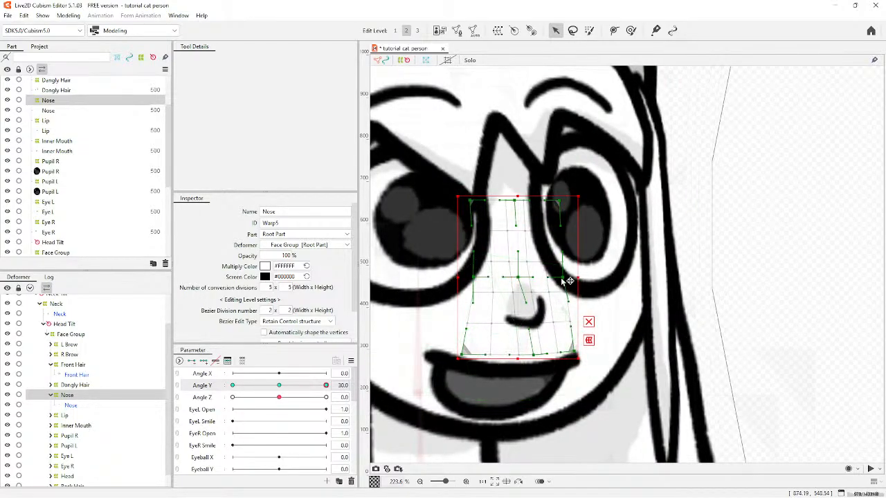
{"action": "left_click_drag", "start_coordinate": [562, 278], "coordinate": [566, 268]}
{"action": "left_click_drag", "start_coordinate": [571, 327], "coordinate": [573, 323]}
{"action": "left_click_drag", "start_coordinate": [529, 293], "coordinate": [523, 282]}
{"action": "left_click_drag", "start_coordinate": [561, 318], "coordinate": [523, 273]}
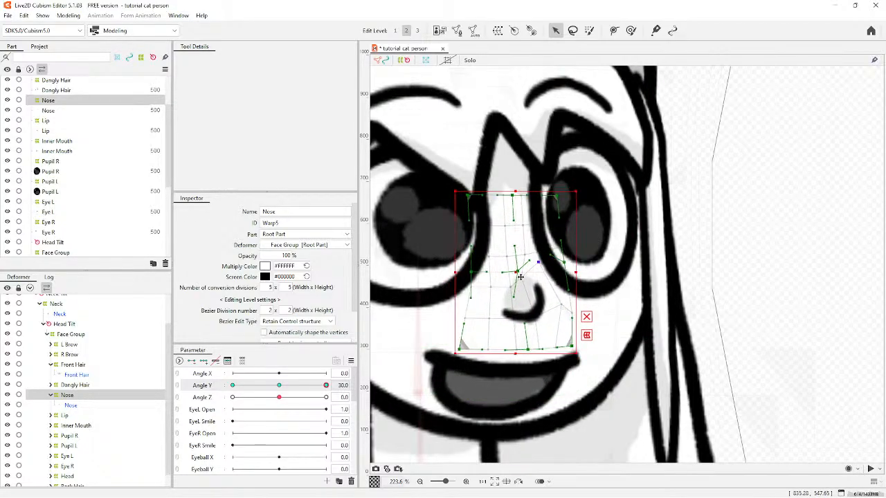
{"action": "key", "text": "ctrl+z"}
Push the Nose warp's lower right grid point outward and down, and adjust the lower middle of the grid at Angle Y 30.
{"action": "scroll", "coordinate": [569, 311], "scroll_direction": "up", "scroll_amount": 2}
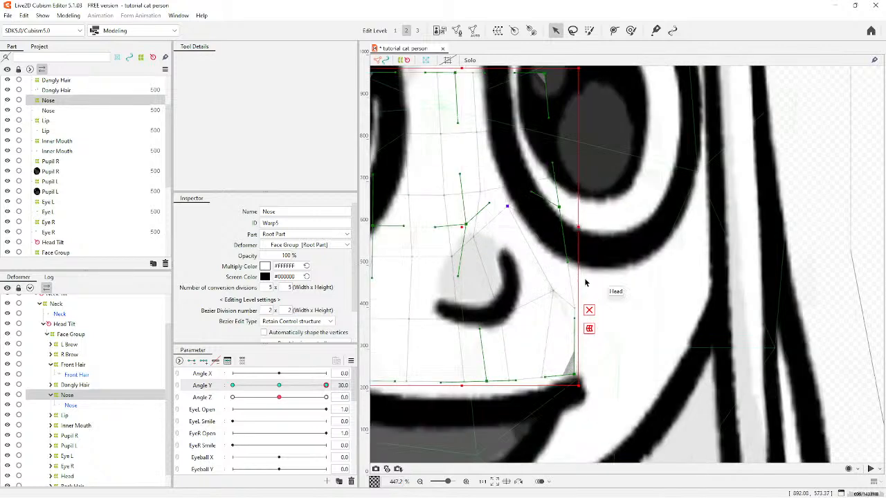
{"action": "left_click_drag", "start_coordinate": [553, 292], "coordinate": [574, 320]}
{"action": "left_click_drag", "start_coordinate": [479, 331], "coordinate": [470, 354]}
{"action": "scroll", "coordinate": [571, 329], "scroll_direction": "down", "scroll_amount": 5}
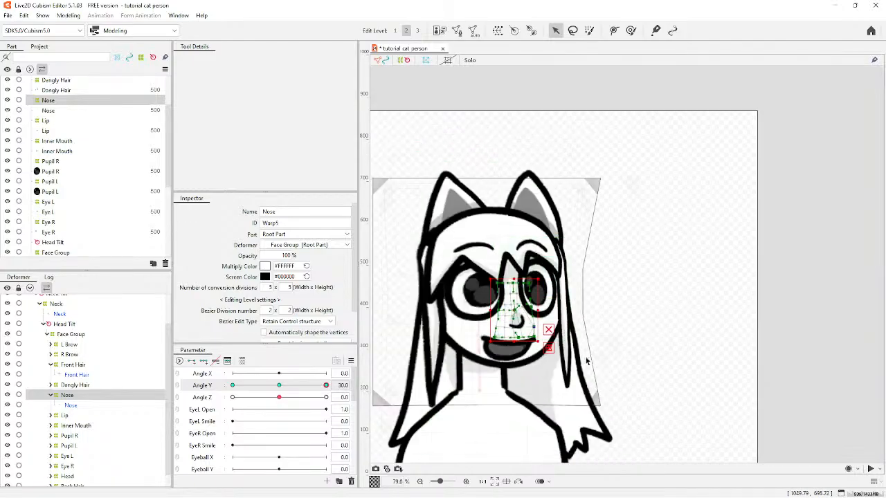
{"action": "scroll", "coordinate": [424, 329], "scroll_direction": "up", "scroll_amount": 2}
{"action": "scroll", "coordinate": [423, 330], "scroll_direction": "up", "scroll_amount": 2}
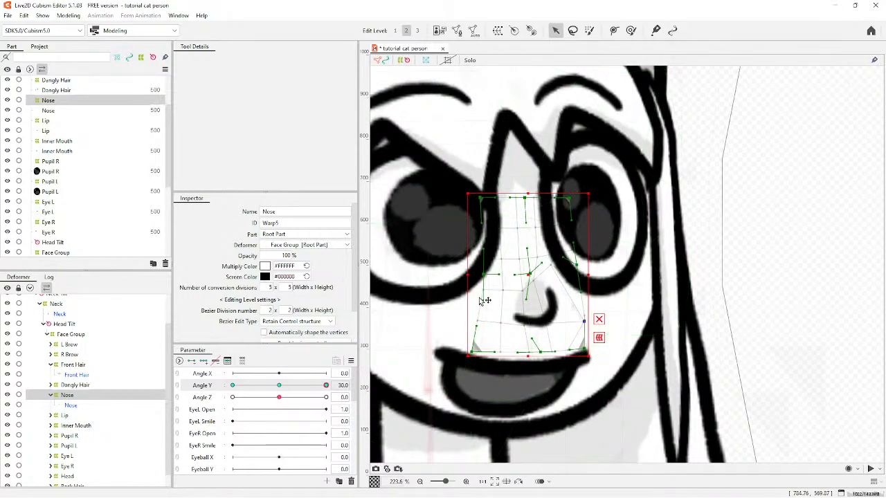
Spread the Nose warp's lower left grid point outward, lower the grid point under the nose, and adjust the right side's handle.
{"action": "scroll", "coordinate": [478, 306], "scroll_direction": "up", "scroll_amount": 2}
{"action": "left_click_drag", "start_coordinate": [477, 296], "coordinate": [451, 288]}
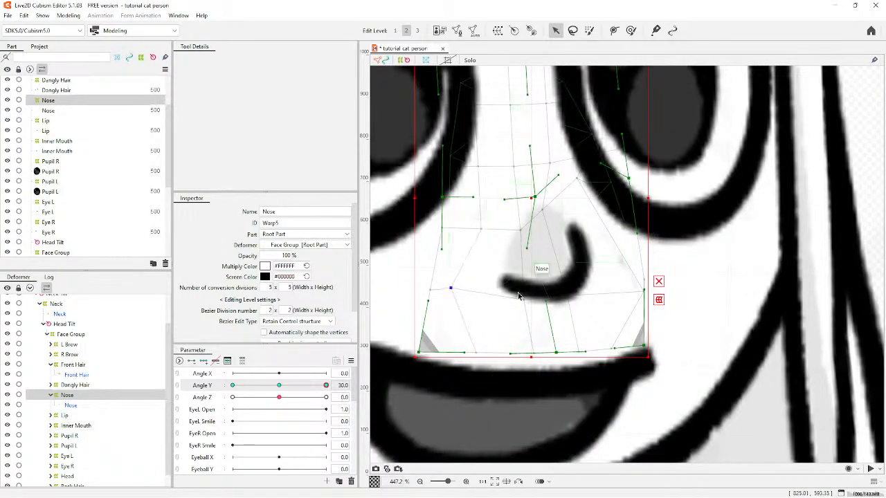
{"action": "left_click_drag", "start_coordinate": [524, 299], "coordinate": [528, 322]}
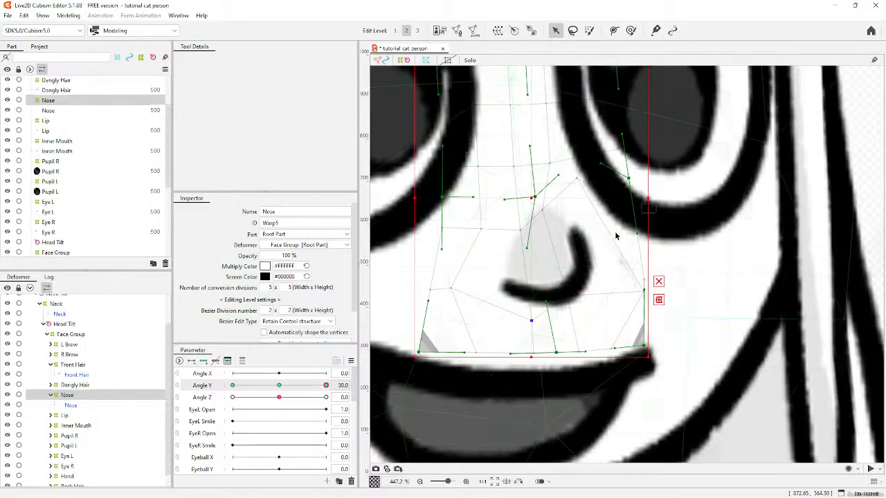
{"action": "left_click_drag", "start_coordinate": [656, 223], "coordinate": [666, 203]}
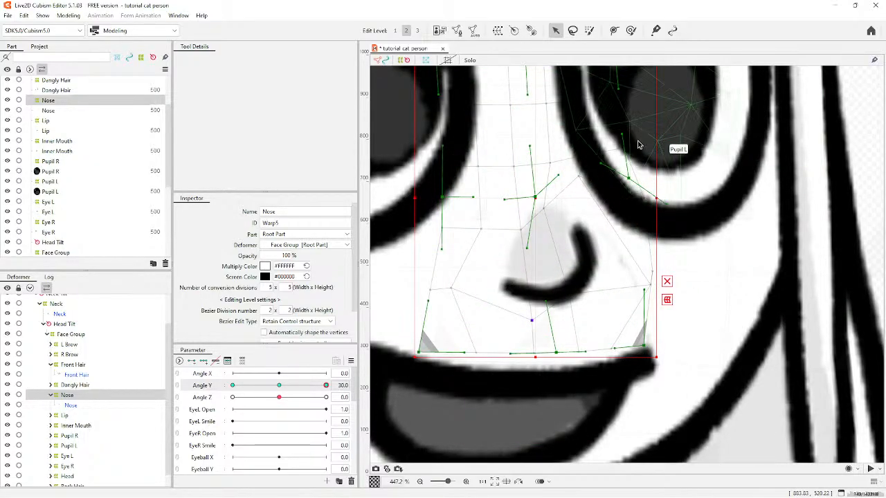
{"action": "scroll", "coordinate": [609, 357], "scroll_direction": "down", "scroll_amount": 5}
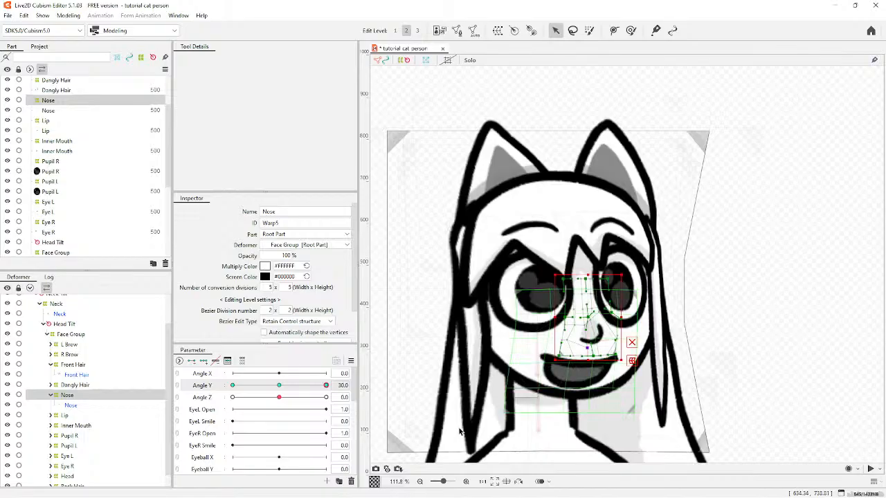
Return Angle Y to 0, rotate the Nose warp clockwise, and shift it slightly right.
{"action": "left_click_drag", "start_coordinate": [326, 386], "coordinate": [281, 386]}
{"action": "left_click", "coordinate": [279, 385]}
{"action": "scroll", "coordinate": [488, 407], "scroll_direction": "up", "scroll_amount": 3}
{"action": "scroll", "coordinate": [561, 318], "scroll_direction": "down", "scroll_amount": 1}
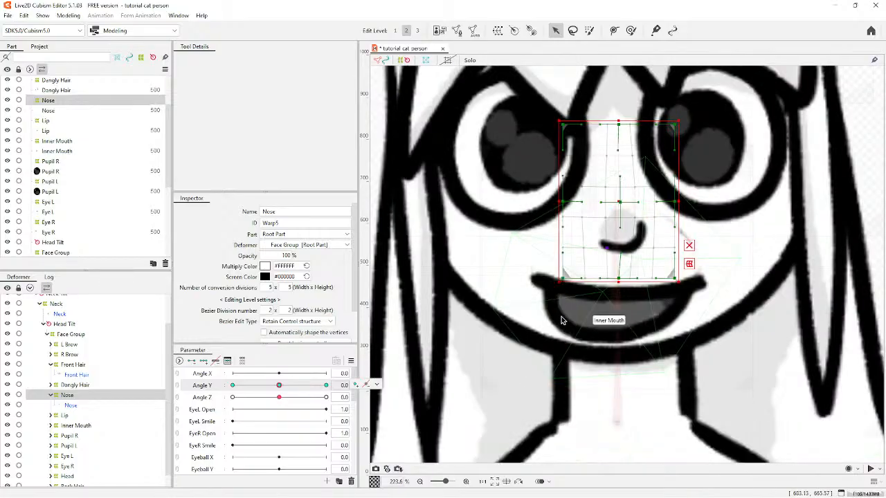
{"action": "scroll", "coordinate": [492, 336], "scroll_direction": "down", "scroll_amount": 1}
{"action": "left_click_drag", "start_coordinate": [628, 182], "coordinate": [660, 189]}
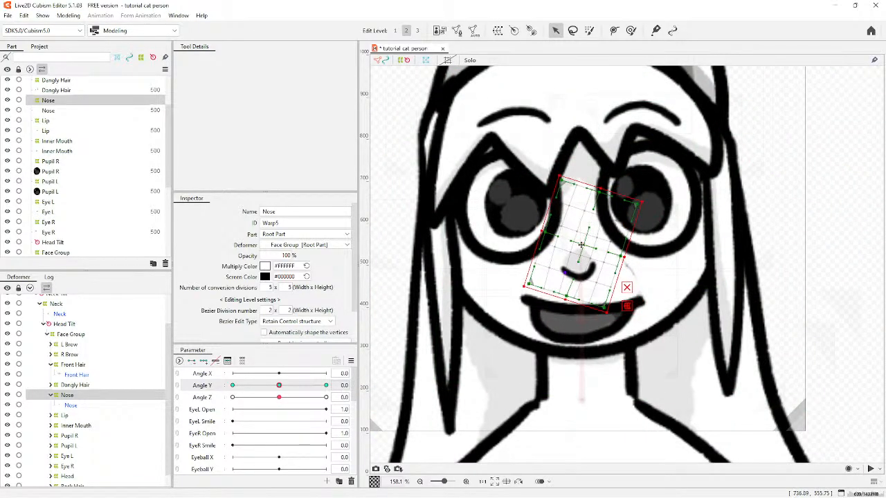
{"action": "left_click_drag", "start_coordinate": [581, 244], "coordinate": [586, 246]}
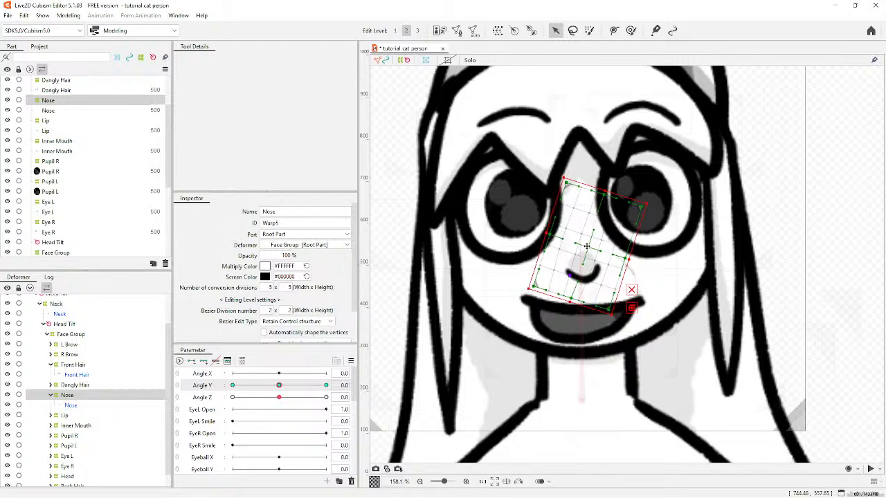
At Angle Y -30, rotate the Nose warp clockwise and reshape its upper edge, right side handle, lower left corner and points beside the nose.
{"action": "left_click_drag", "start_coordinate": [279, 387], "coordinate": [233, 388]}
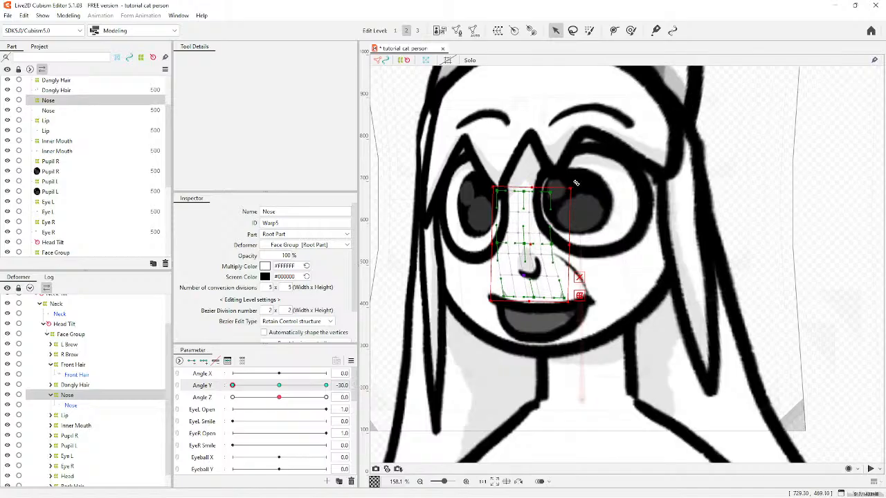
{"action": "left_click_drag", "start_coordinate": [568, 191], "coordinate": [602, 226]}
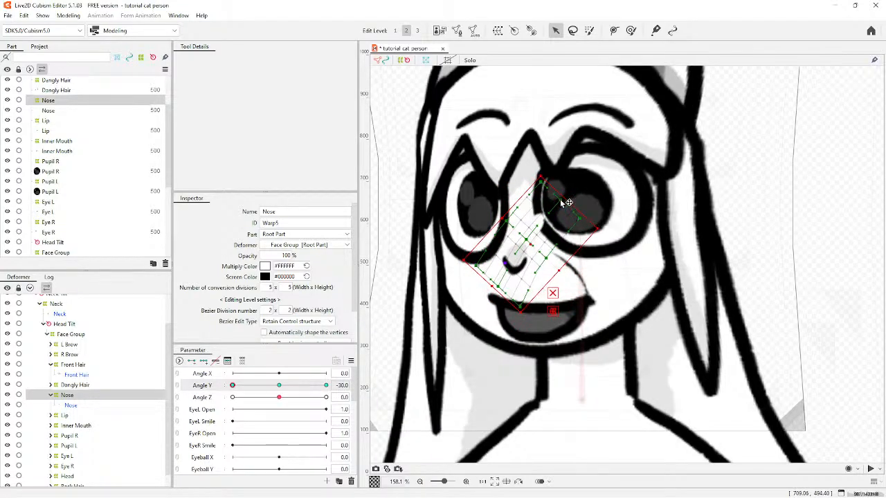
{"action": "left_click_drag", "start_coordinate": [560, 202], "coordinate": [533, 224]}
{"action": "scroll", "coordinate": [524, 291], "scroll_direction": "up", "scroll_amount": 3}
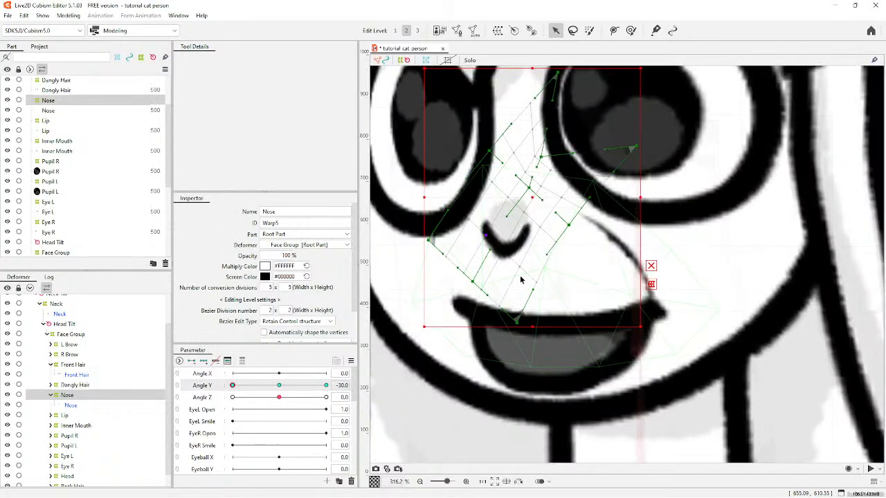
{"action": "left_click_drag", "start_coordinate": [546, 255], "coordinate": [566, 281]}
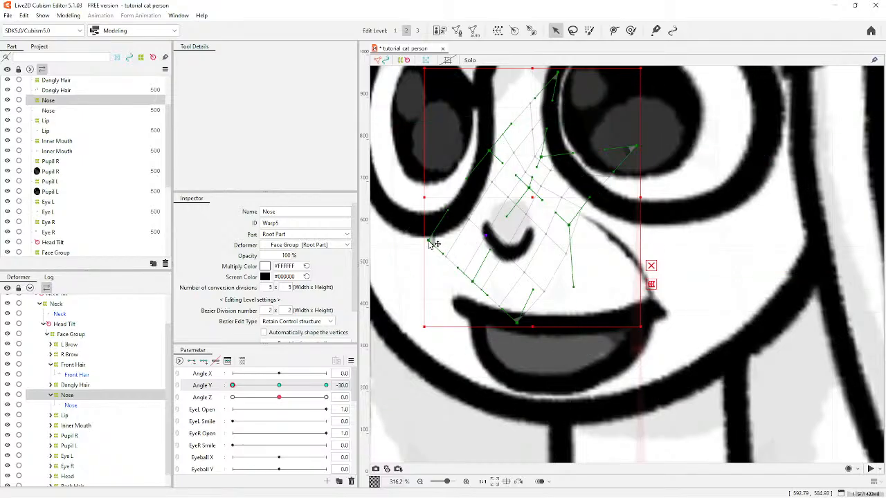
{"action": "left_click_drag", "start_coordinate": [430, 240], "coordinate": [430, 208]}
{"action": "left_click_drag", "start_coordinate": [485, 233], "coordinate": [480, 234]}
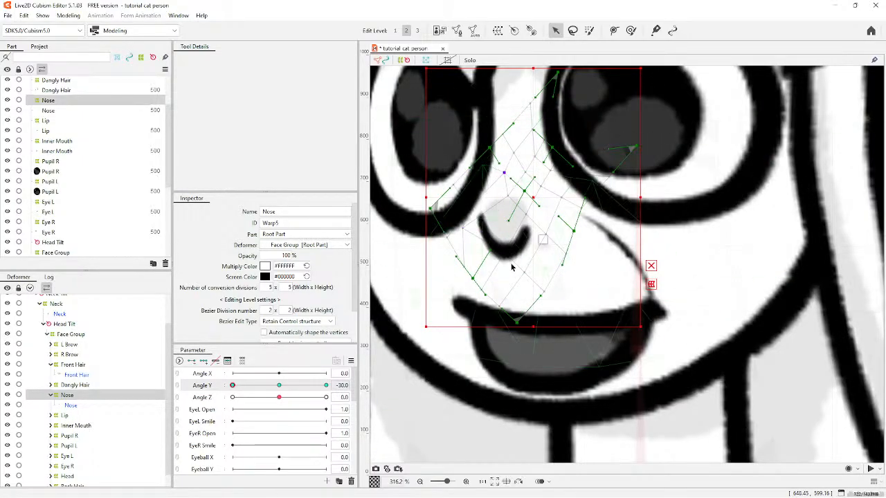
Rotate the Nose warp further clockwise at Angle Y -30 so the nose points toward the left side of the face.
{"action": "scroll", "coordinate": [650, 140], "scroll_direction": "down", "scroll_amount": 1}
{"action": "left_click_drag", "start_coordinate": [645, 89], "coordinate": [693, 130]}
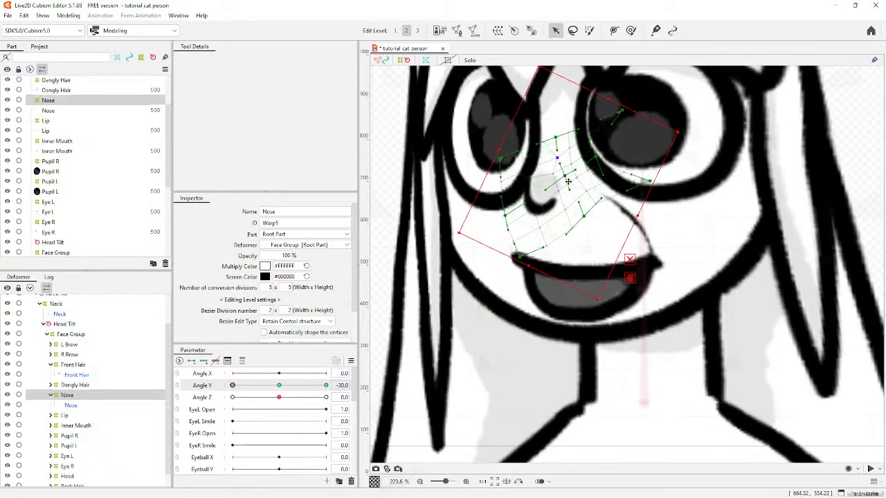
{"action": "scroll", "coordinate": [564, 200], "scroll_direction": "down", "scroll_amount": 4}
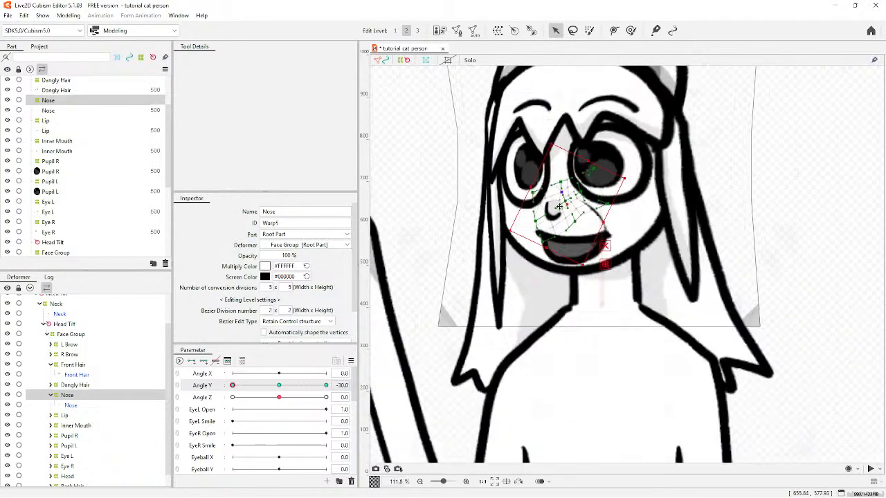
{"action": "scroll", "coordinate": [559, 217], "scroll_direction": "up", "scroll_amount": 5}
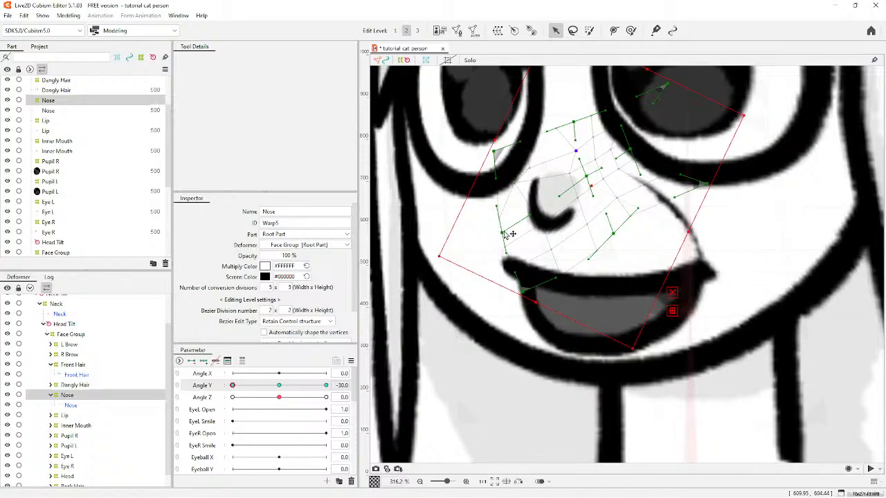
{"action": "scroll", "coordinate": [491, 209], "scroll_direction": "down", "scroll_amount": 6}
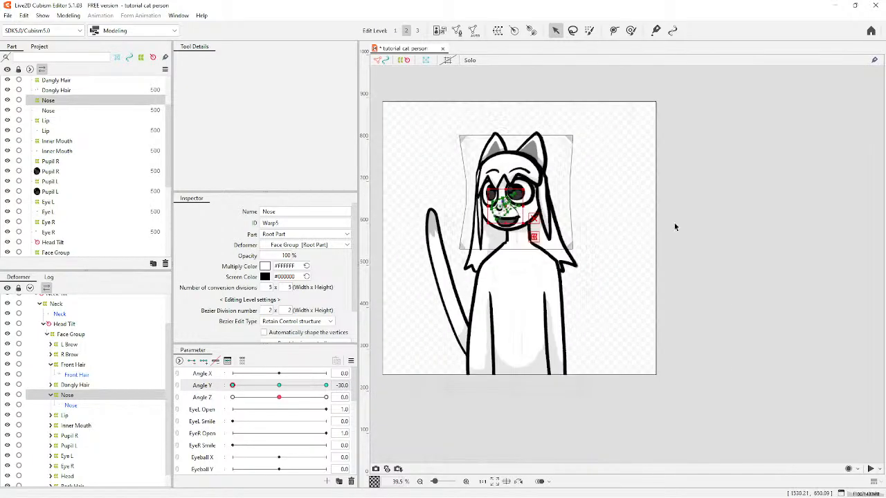
Deselect the Nose warp and sweep Angle Y from -30 to 30 to check the nose and hair through the head turn.
{"action": "left_click", "coordinate": [683, 229]}
{"action": "scroll", "coordinate": [480, 181], "scroll_direction": "up", "scroll_amount": 2}
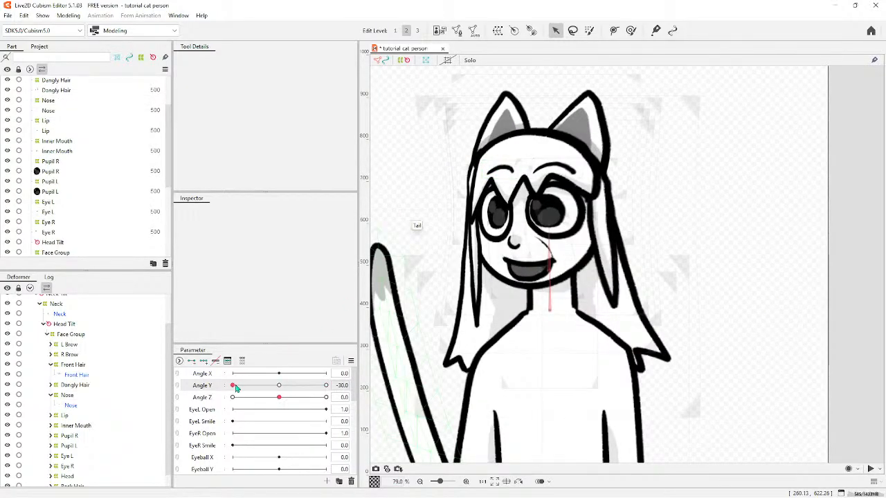
{"action": "left_click_drag", "start_coordinate": [233, 385], "coordinate": [339, 397]}
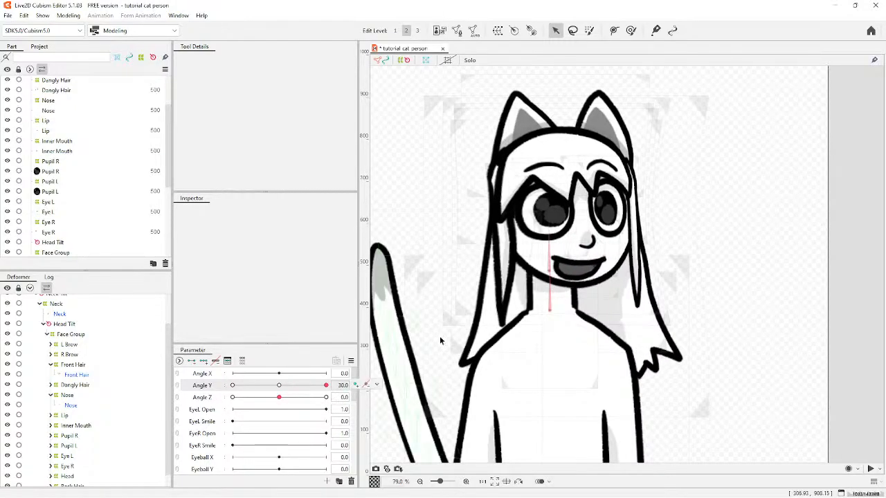
{"action": "left_click", "coordinate": [487, 332]}
{"action": "scroll", "coordinate": [600, 283], "scroll_direction": "down", "scroll_amount": 2}
{"action": "left_click", "coordinate": [660, 270]}
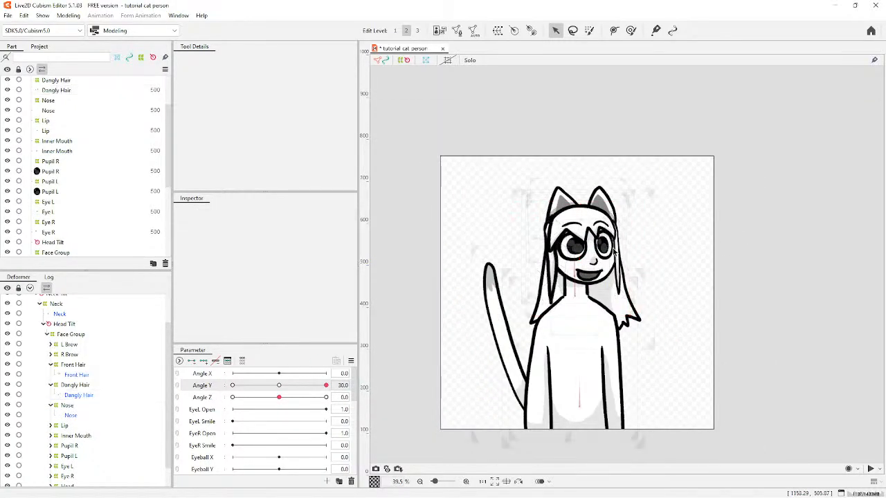
Return Angle Y to 0 and try to open the parameter's settings.
{"action": "scroll", "coordinate": [660, 269], "scroll_direction": "up", "scroll_amount": 4}
{"action": "left_click", "coordinate": [279, 387]}
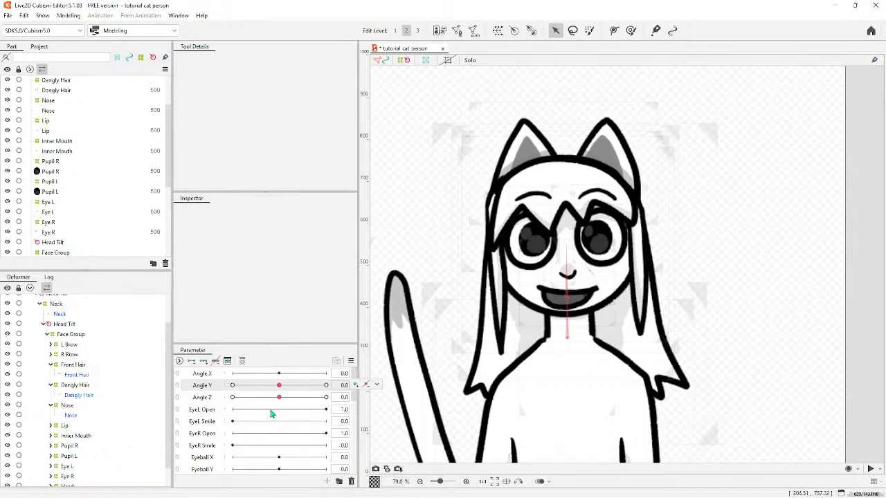
{"action": "left_click", "coordinate": [213, 373]}
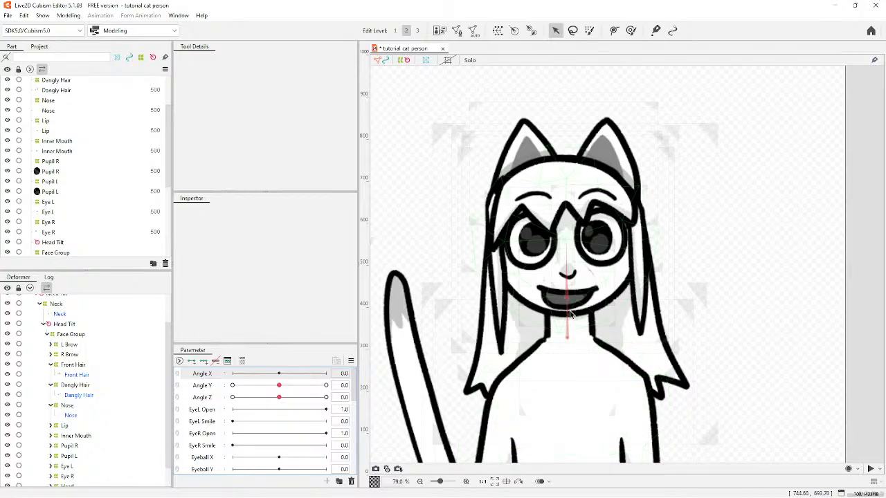
{"action": "double_click", "coordinate": [213, 386]}
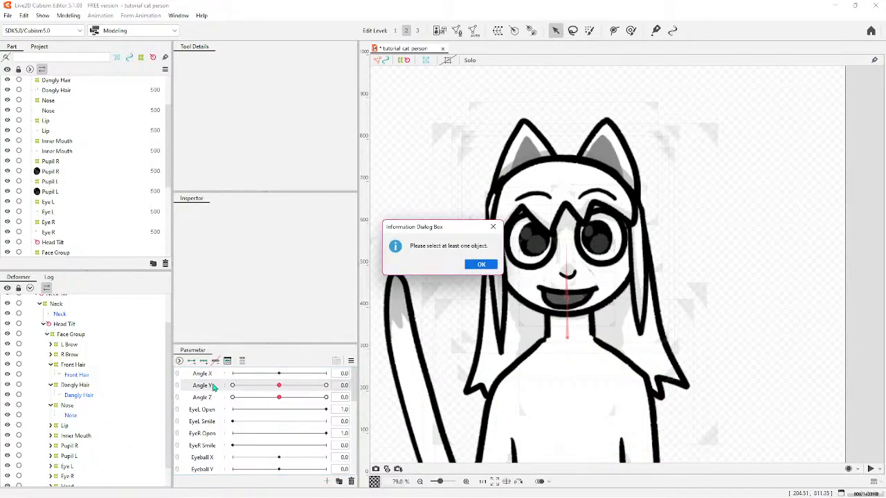
{"action": "left_click", "coordinate": [489, 263]}
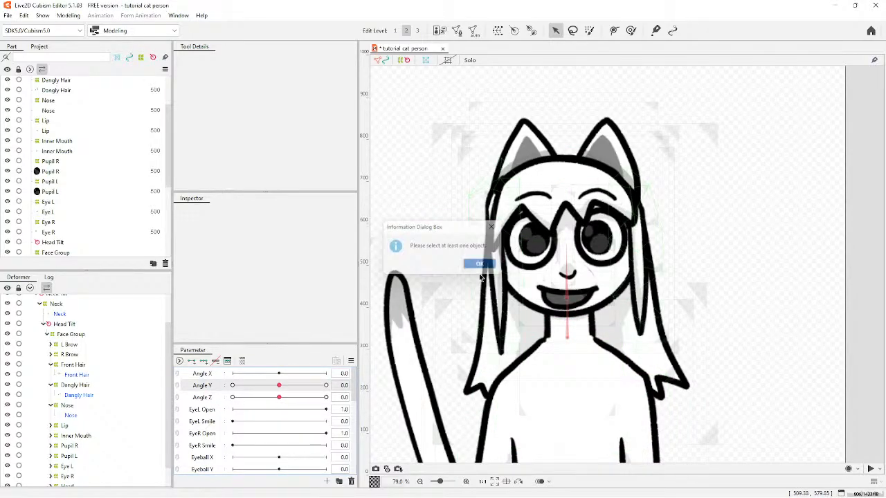
Try to change the Angle Y parameter's ID to ParamAngleX.
{"action": "right_click", "coordinate": [206, 385]}
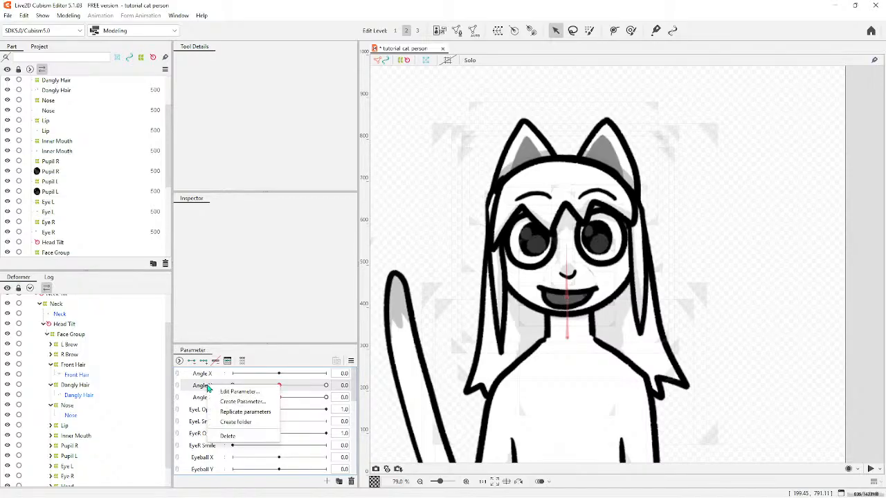
{"action": "left_click", "coordinate": [231, 391]}
{"action": "double_click", "coordinate": [447, 211]}
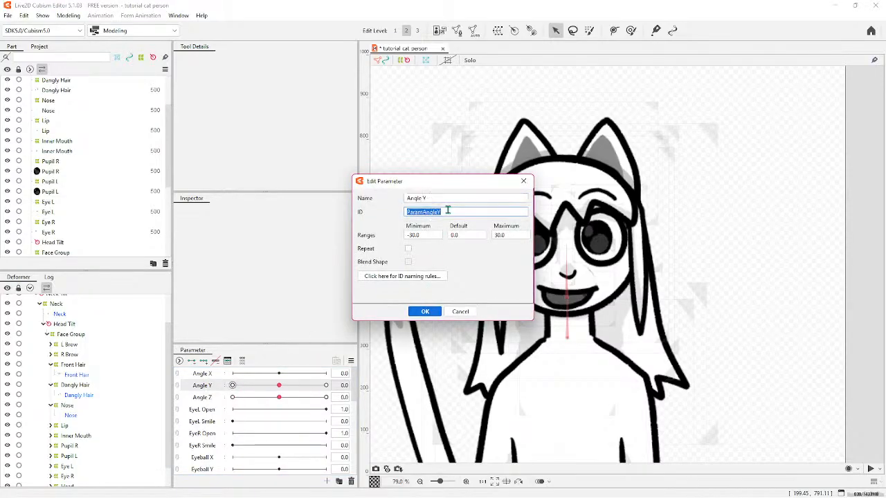
{"action": "key", "text": "End"}
{"action": "key", "text": "BackSpace"}
{"action": "type", "text": "X"}
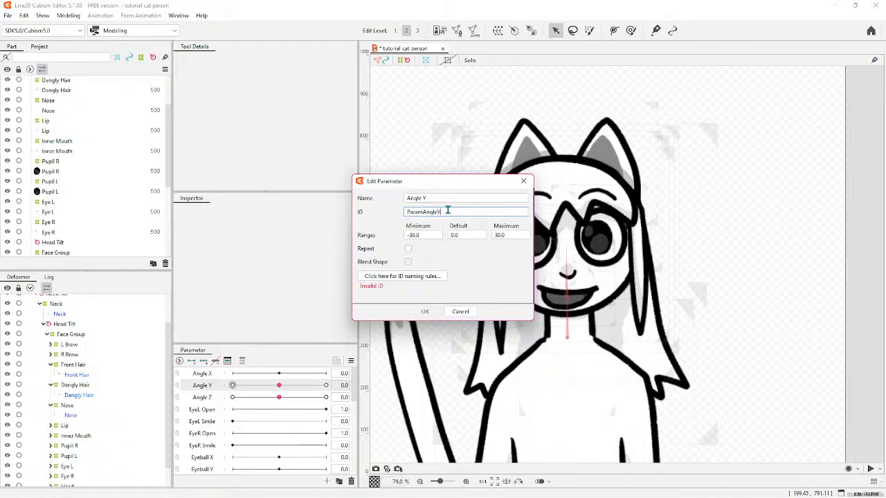
{"action": "left_click", "coordinate": [460, 312]}
Check the name and ID in the Angle X parameter's settings, leaving them as they are.
{"action": "left_click", "coordinate": [204, 375]}
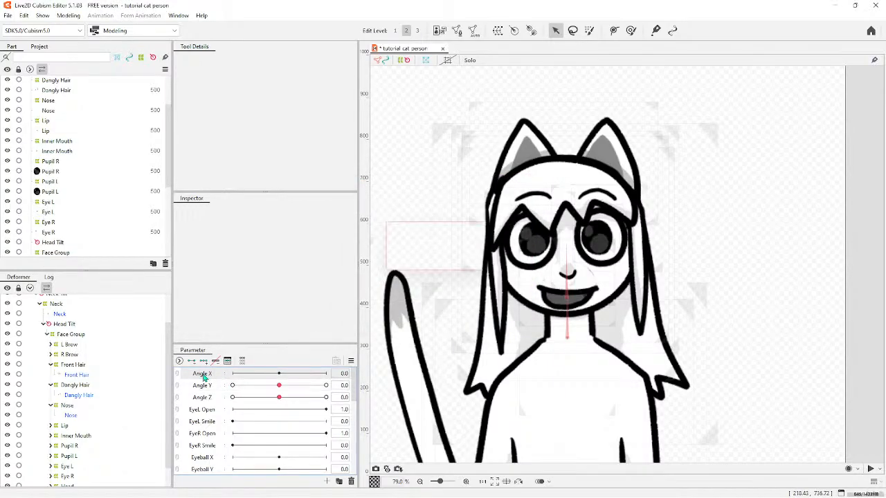
{"action": "left_click", "coordinate": [477, 267]}
{"action": "right_click", "coordinate": [223, 375]}
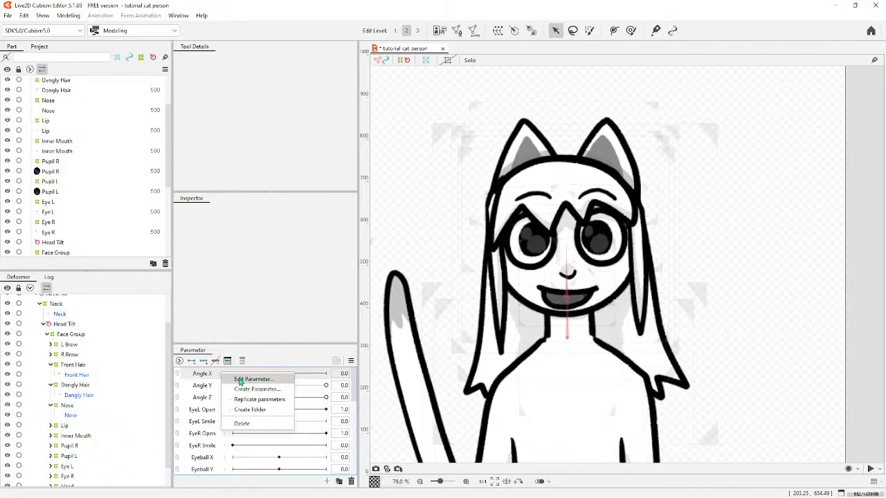
{"action": "left_click", "coordinate": [239, 380]}
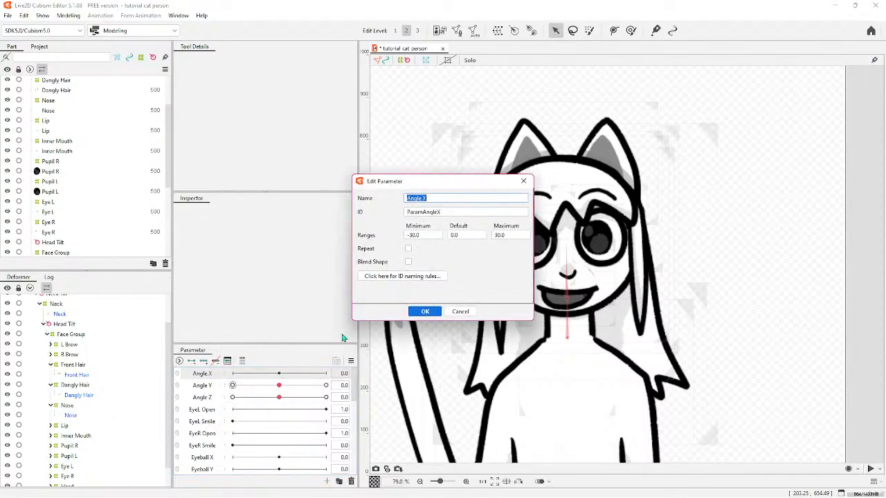
{"action": "left_click", "coordinate": [524, 182]}
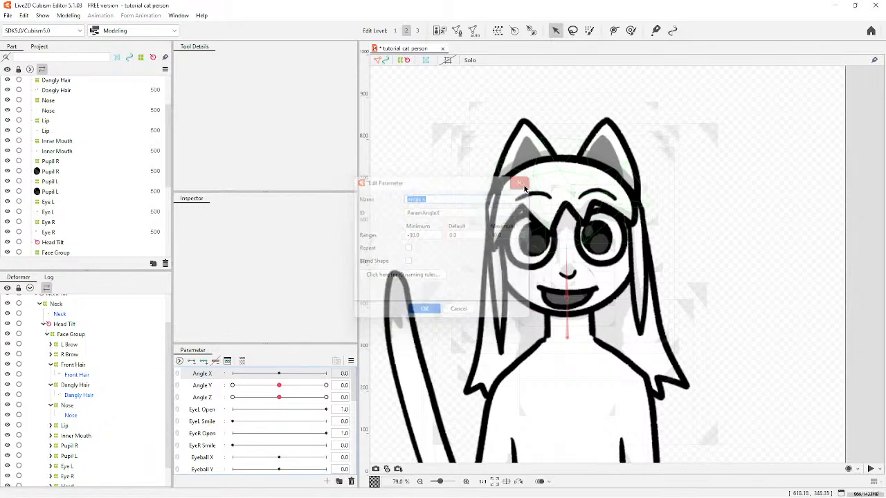
Change the name of the keyed Angle Y parameter to Angle X in its settings.
{"action": "right_click", "coordinate": [215, 388]}
{"action": "left_click", "coordinate": [231, 394]}
{"action": "left_click", "coordinate": [437, 199]}
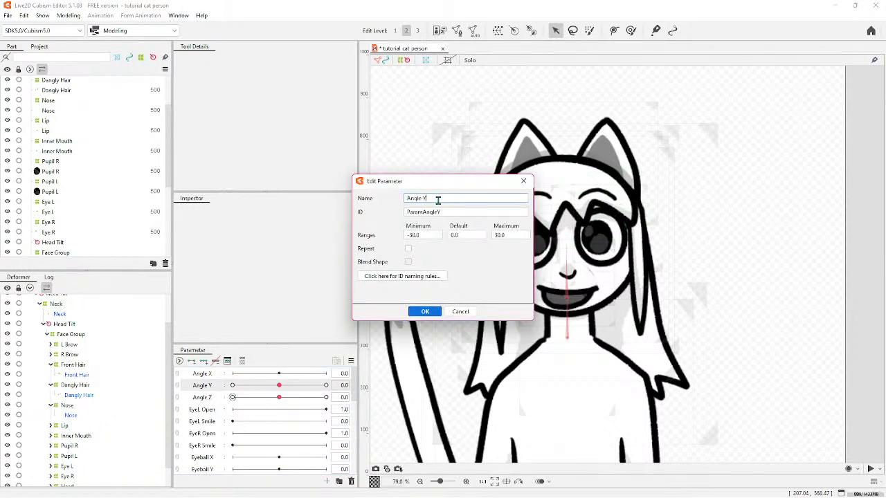
{"action": "type", "text": "X"}
Try the ID ParamAngleX for the renamed parameter and read the ID naming rules.
{"action": "double_click", "coordinate": [450, 211]}
{"action": "left_click", "coordinate": [450, 210]}
{"action": "type", "text": "X"}
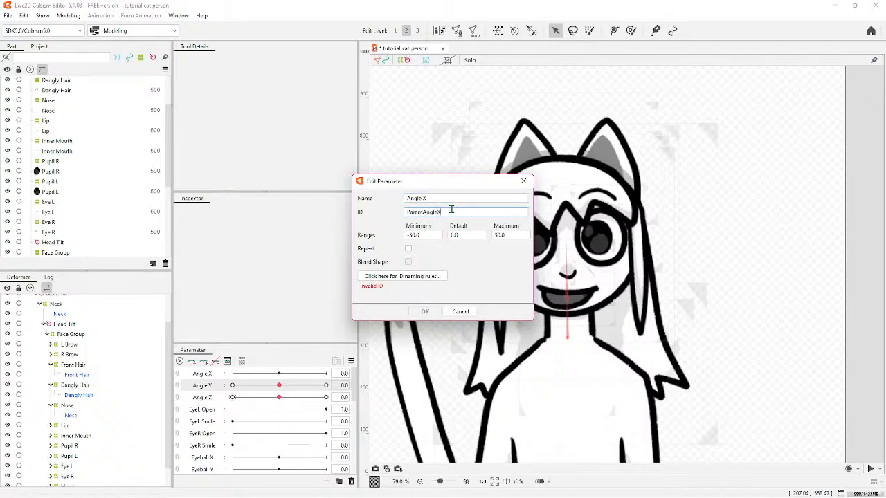
{"action": "left_click", "coordinate": [428, 275]}
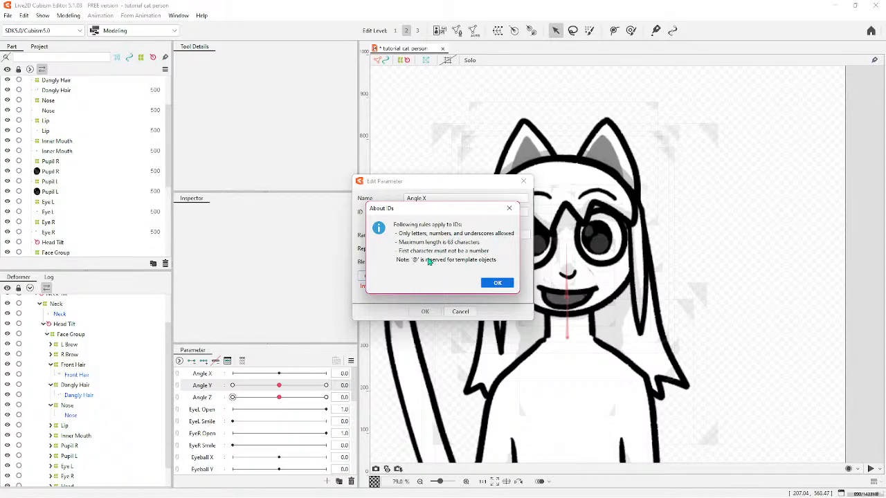
{"action": "left_click", "coordinate": [497, 282]}
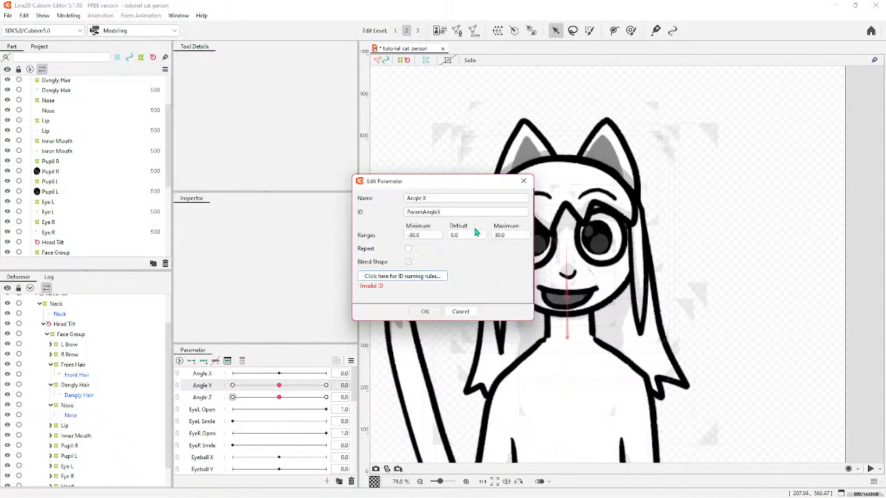
Set the renamed parameter's ID to paramanglex and apply the settings.
{"action": "double_click", "coordinate": [464, 214]}
{"action": "type", "text": "pa"}
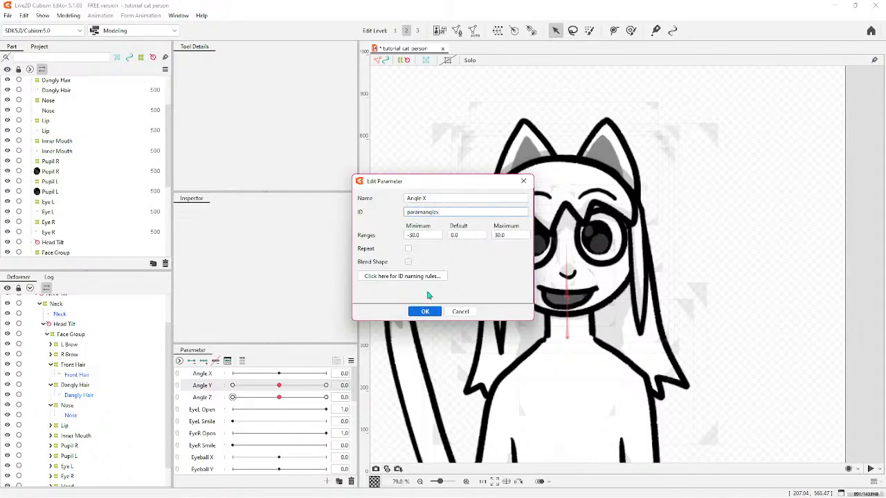
{"action": "type", "text": "ramanglex"}
{"action": "left_click", "coordinate": [425, 311]}
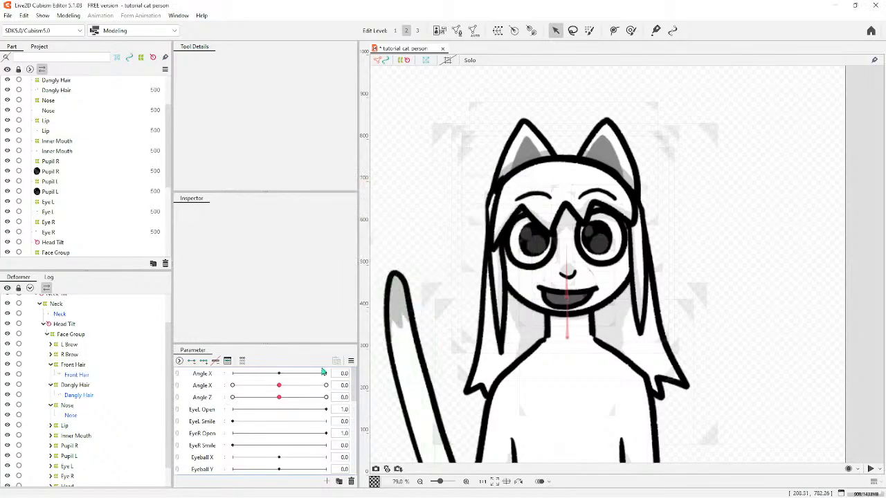
Rename the original, unkeyed Angle X parameter as Angle Y with the ID paramangley.
{"action": "right_click", "coordinate": [206, 377]}
{"action": "left_click", "coordinate": [225, 381]}
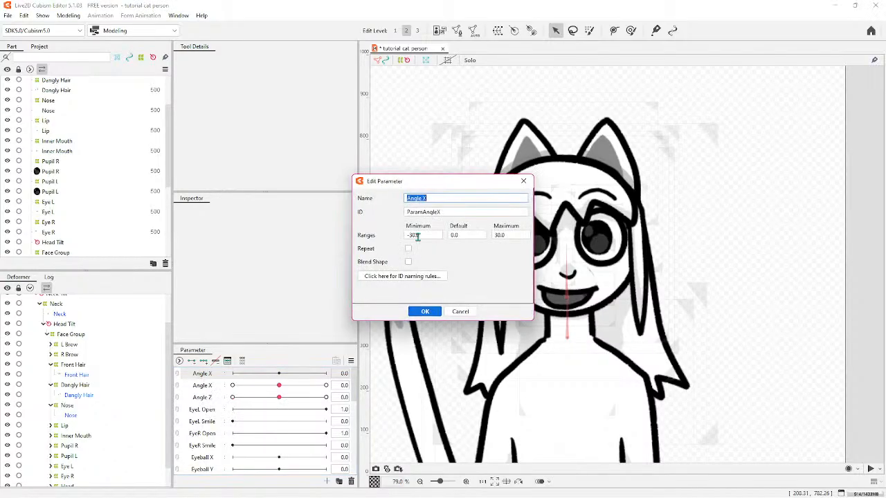
{"action": "left_click", "coordinate": [455, 209]}
{"action": "double_click", "coordinate": [453, 212]}
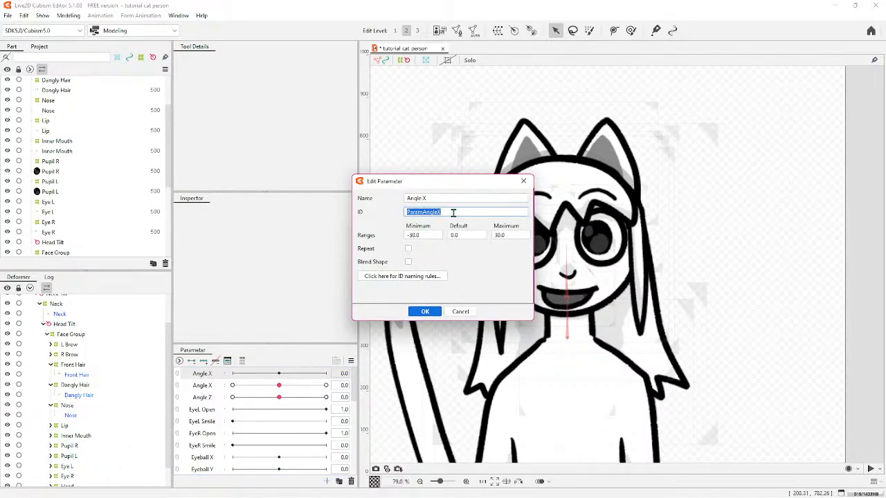
{"action": "type", "text": "paramangle"}
{"action": "left_click", "coordinate": [439, 200]}
{"action": "double_click", "coordinate": [438, 200]}
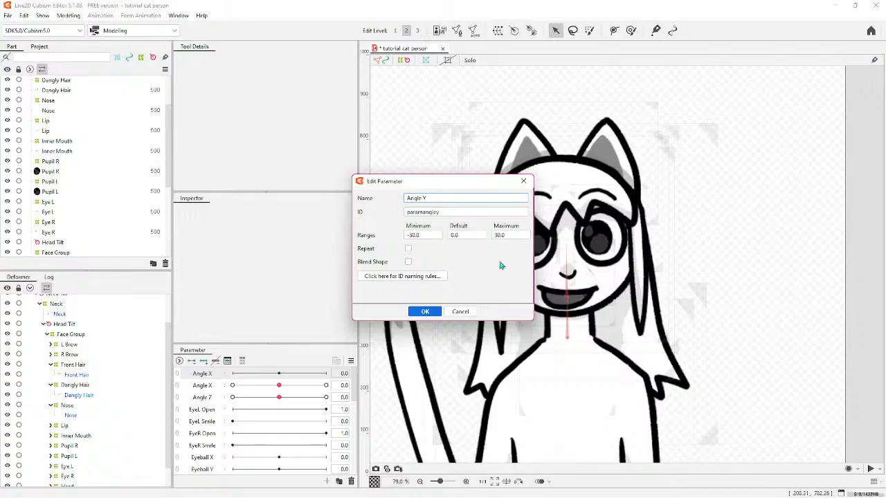
{"action": "type", "text": "Y"}
{"action": "left_click", "coordinate": [425, 312]}
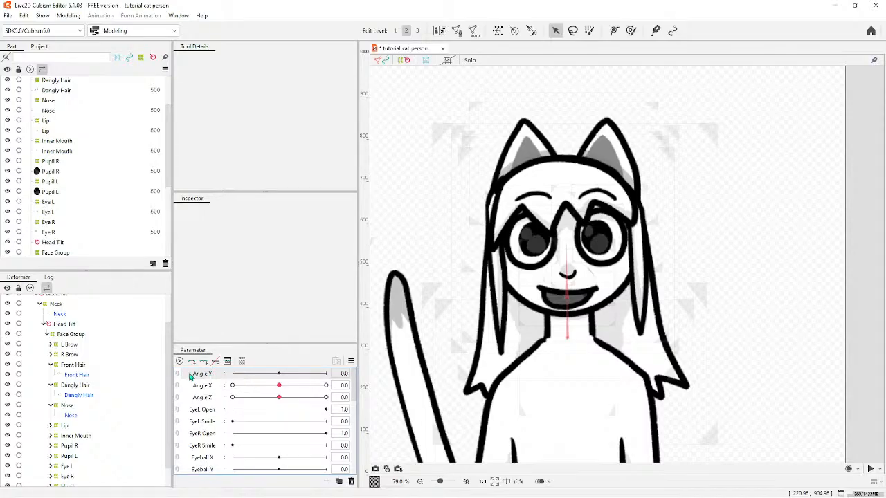
Add three keys on Angle Y to the Face Group warp and pull its centre point's left handle slightly downward.
{"action": "left_click", "coordinate": [70, 334]}
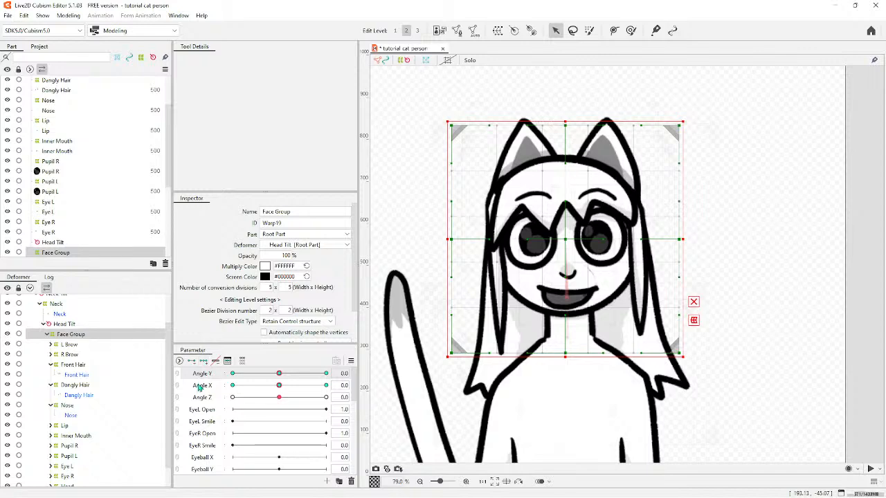
{"action": "scroll", "coordinate": [567, 297], "scroll_direction": "down", "scroll_amount": 1}
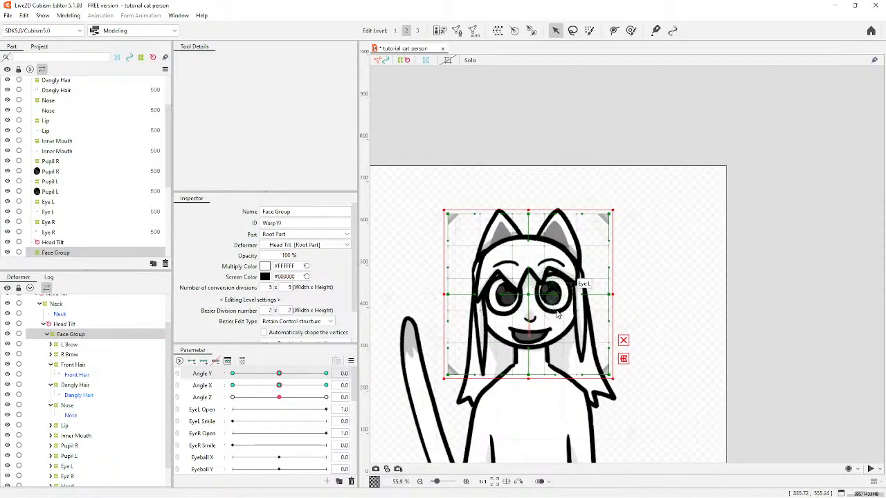
{"action": "scroll", "coordinate": [562, 317], "scroll_direction": "up", "scroll_amount": 3}
{"action": "scroll", "coordinate": [562, 317], "scroll_direction": "down", "scroll_amount": 2}
{"action": "scroll", "coordinate": [498, 315], "scroll_direction": "up", "scroll_amount": 1}
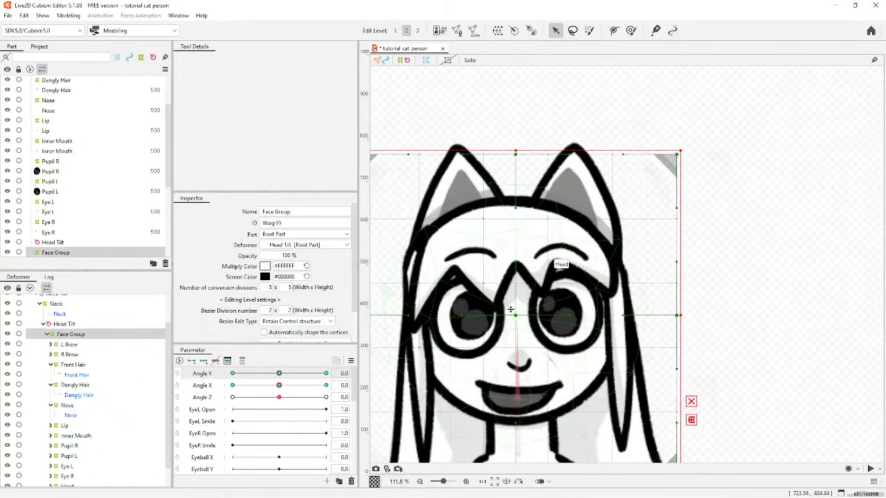
{"action": "left_click_drag", "start_coordinate": [462, 316], "coordinate": [463, 328]}
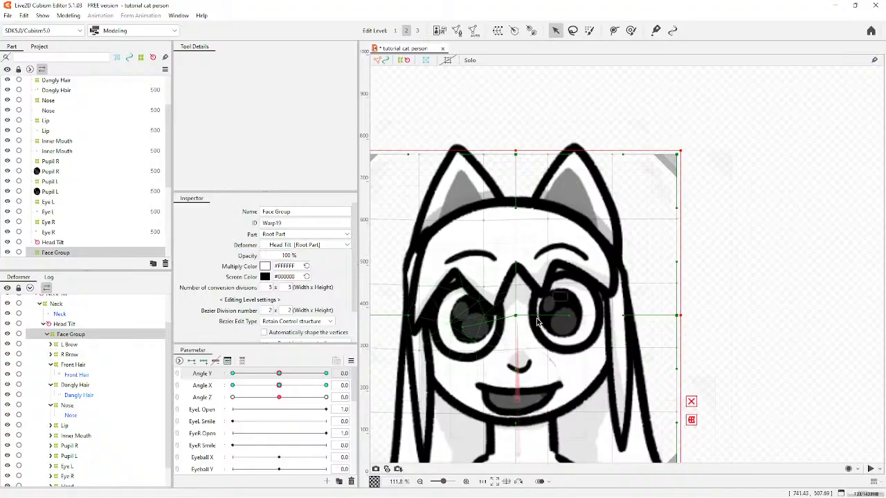
Arch the Face Group warp's horizontal centre line by adjusting its middle point and the handles over the eyes.
{"action": "left_click_drag", "start_coordinate": [570, 316], "coordinate": [570, 326]}
{"action": "mouse_move", "coordinate": [515, 321]}
{"action": "left_mouse_down"}
{"action": "mouse_move", "coordinate": [514, 312]}
{"action": "mouse_move", "coordinate": [515, 321]}
{"action": "left_mouse_up"}
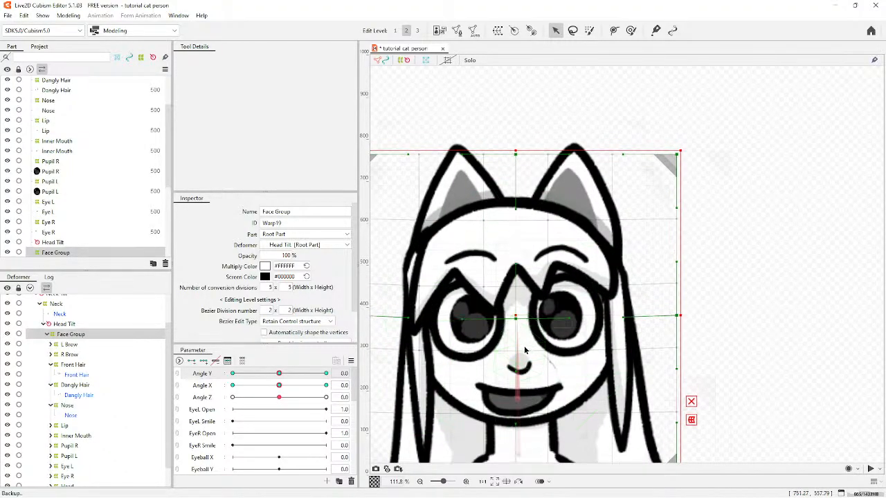
{"action": "scroll", "coordinate": [516, 321], "scroll_direction": "up", "scroll_amount": 2}
{"action": "left_click_drag", "start_coordinate": [512, 291], "coordinate": [507, 211]}
{"action": "scroll", "coordinate": [515, 294], "scroll_direction": "up", "scroll_amount": 3}
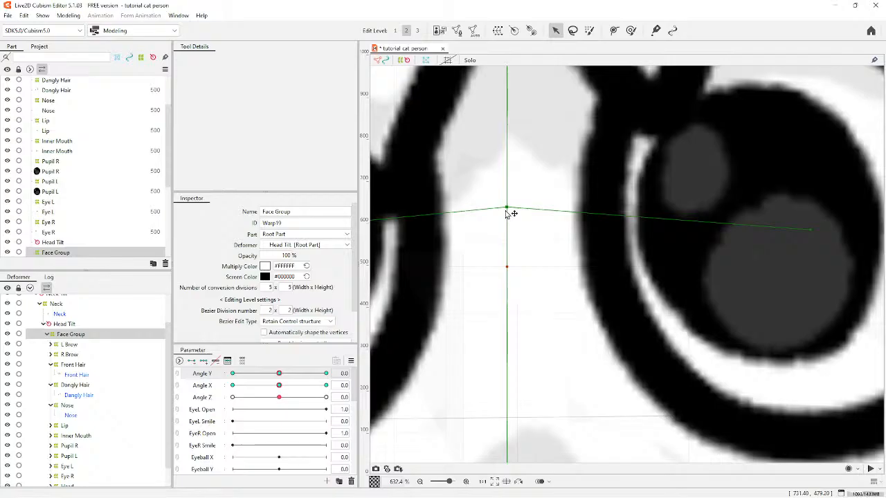
{"action": "mouse_move", "coordinate": [505, 211]}
{"action": "left_mouse_down"}
{"action": "mouse_move", "coordinate": [556, 233]}
{"action": "mouse_move", "coordinate": [494, 202]}
{"action": "mouse_move", "coordinate": [508, 215]}
{"action": "left_mouse_up"}
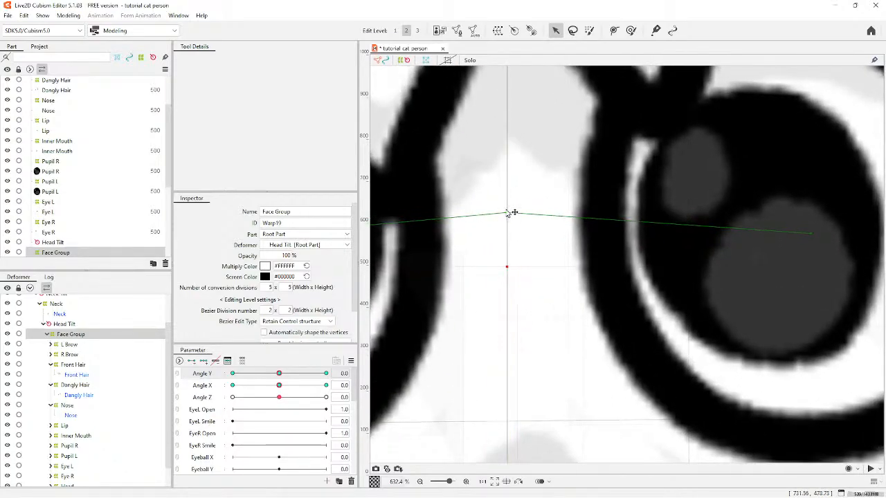
{"action": "scroll", "coordinate": [514, 212], "scroll_direction": "down", "scroll_amount": 2}
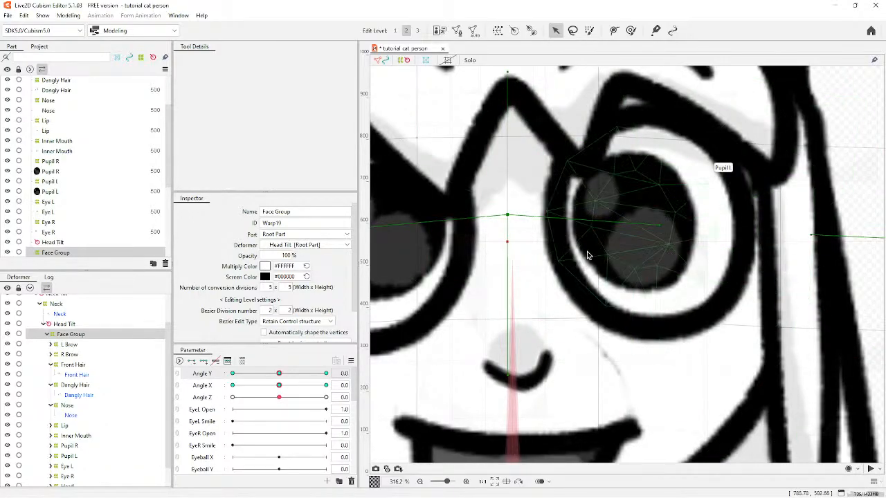
{"action": "scroll", "coordinate": [506, 238], "scroll_direction": "up", "scroll_amount": 5}
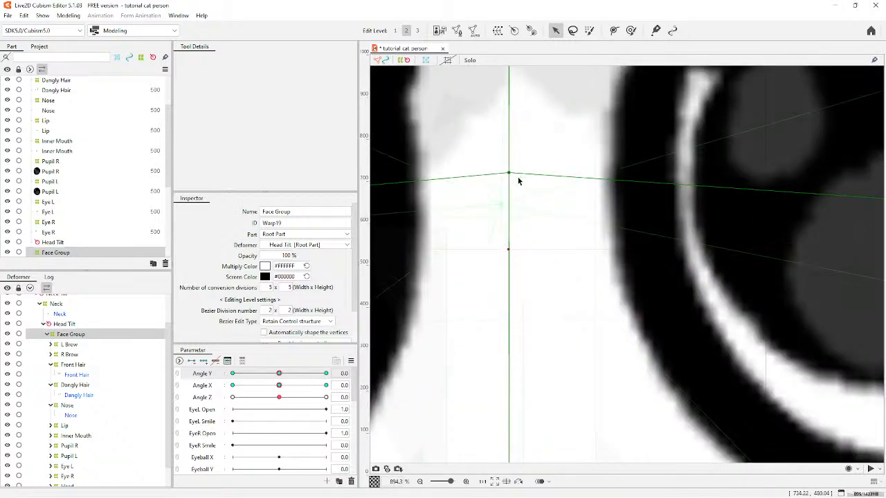
{"action": "scroll", "coordinate": [518, 177], "scroll_direction": "down", "scroll_amount": 10}
{"action": "scroll", "coordinate": [544, 210], "scroll_direction": "up", "scroll_amount": 2}
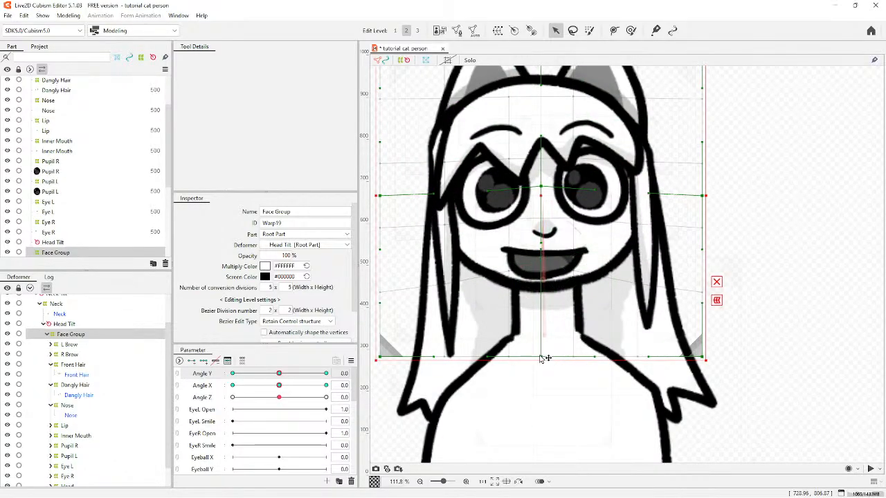
Try reshaping the Face Group warp's lower edge and the grid points around the mouth, and undo these changes.
{"action": "left_click_drag", "start_coordinate": [542, 358], "coordinate": [542, 377]}
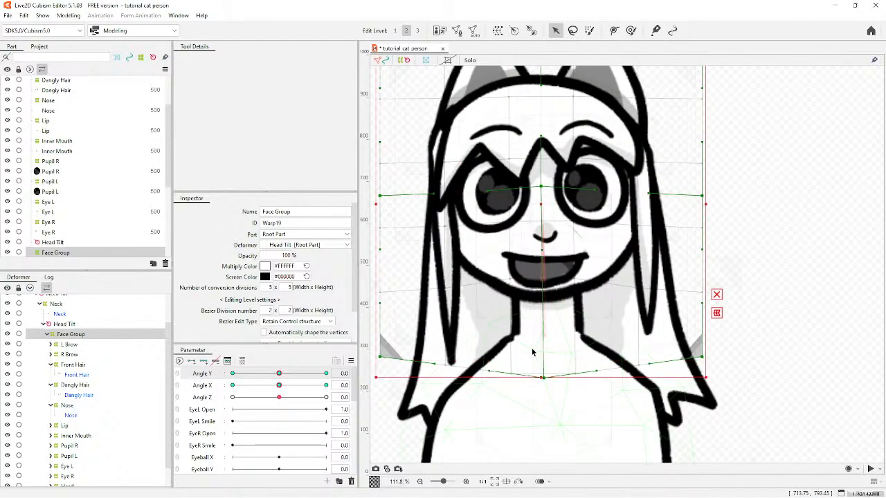
{"action": "key", "text": "ctrl+z"}
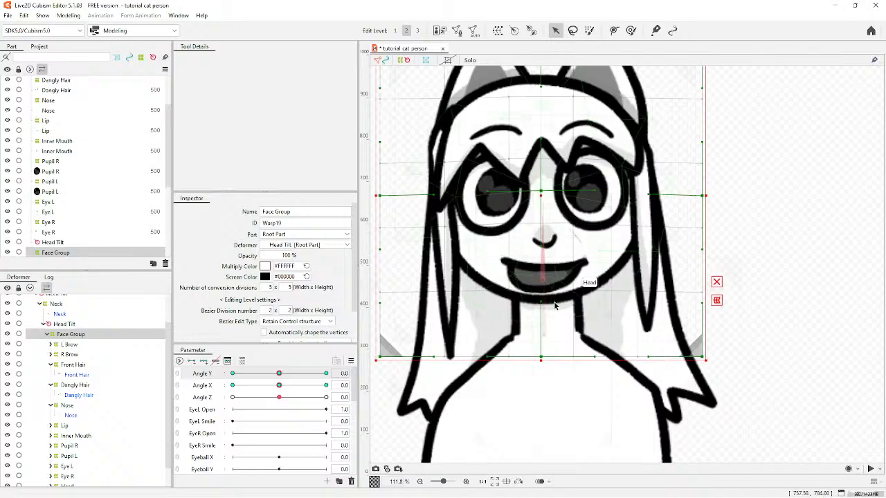
{"action": "scroll", "coordinate": [554, 249], "scroll_direction": "up", "scroll_amount": 3}
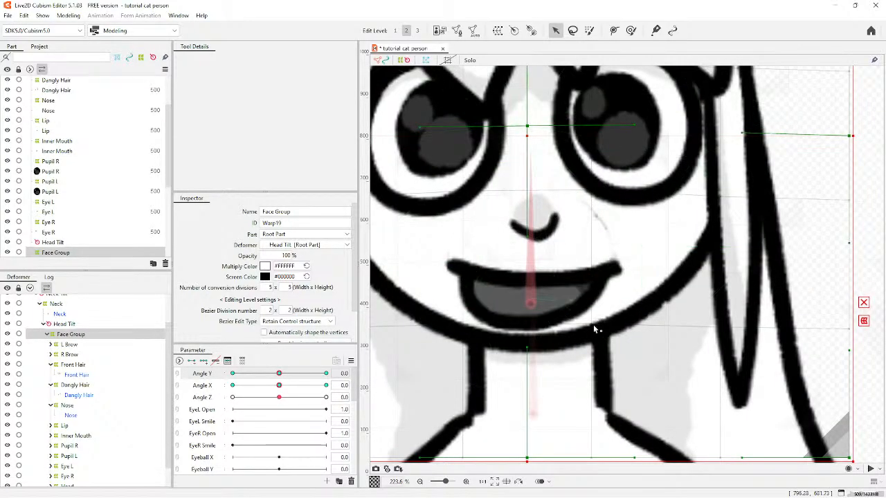
{"action": "left_click_drag", "start_coordinate": [593, 324], "coordinate": [597, 243]}
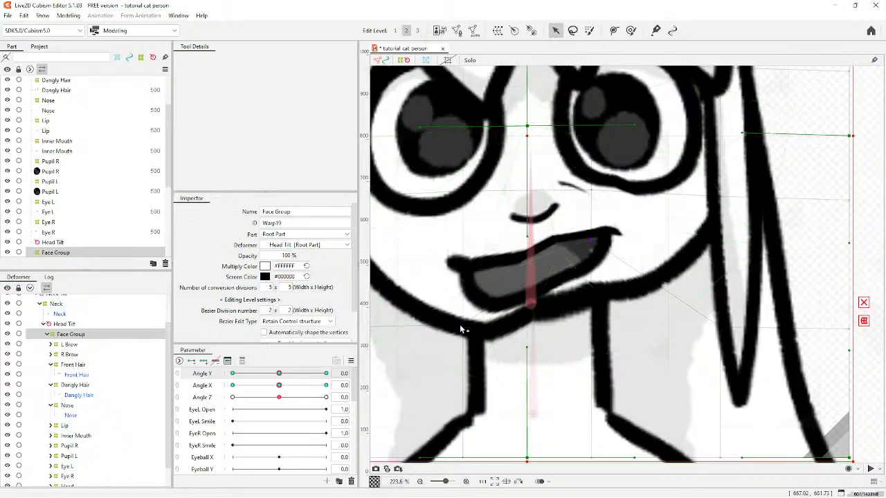
{"action": "left_click_drag", "start_coordinate": [461, 274], "coordinate": [469, 250]}
{"action": "left_click_drag", "start_coordinate": [530, 351], "coordinate": [526, 441]}
{"action": "scroll", "coordinate": [553, 377], "scroll_direction": "down", "scroll_amount": 5}
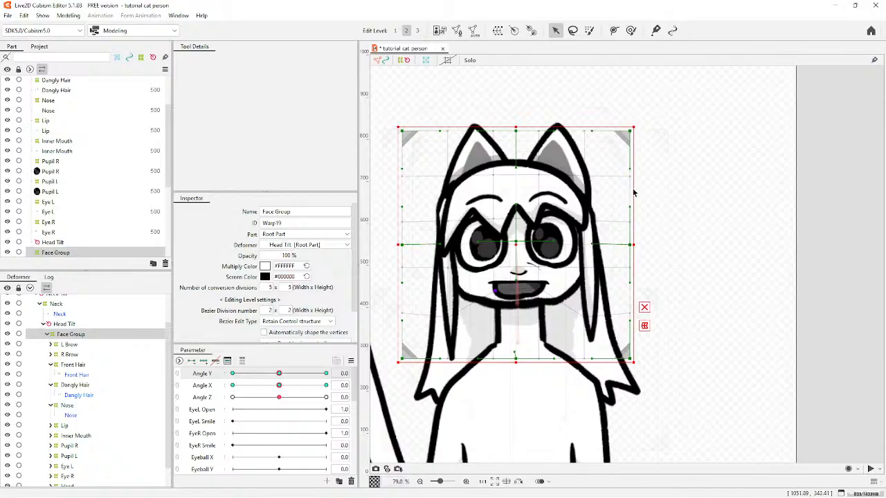
{"action": "key", "text": "ctrl+z"}
{"action": "key", "text": "ctrl+z"}
{"action": "key", "text": "ctrl+z"}
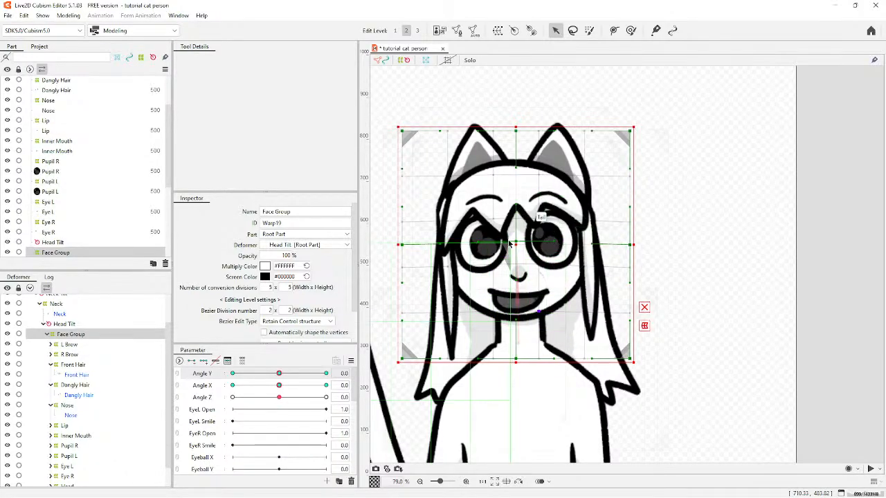
Raise the Face Group warp's centre point slightly and lower both of its side handles to arch the eye line.
{"action": "scroll", "coordinate": [509, 244], "scroll_direction": "up", "scroll_amount": 7}
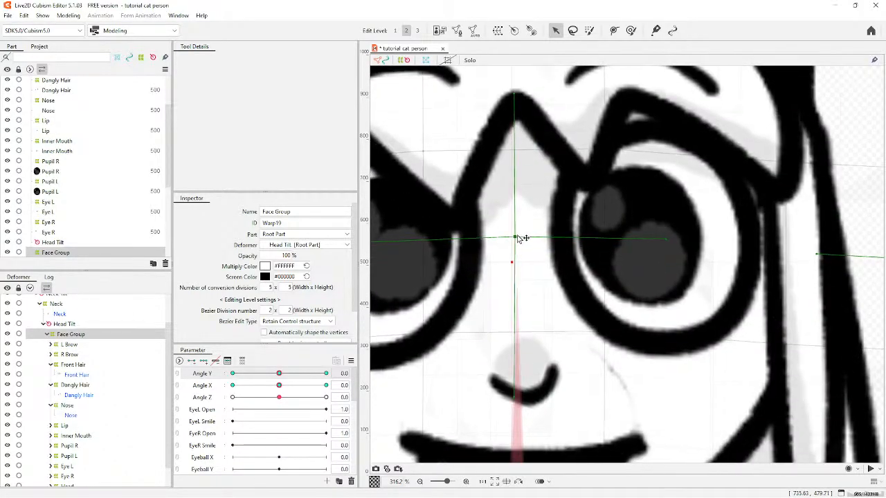
{"action": "left_click_drag", "start_coordinate": [512, 263], "coordinate": [512, 255]}
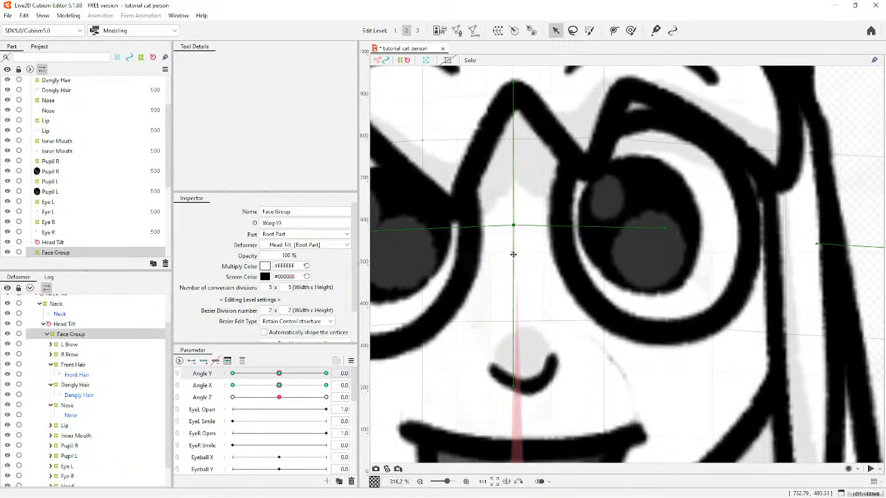
{"action": "scroll", "coordinate": [512, 255], "scroll_direction": "down", "scroll_amount": 5}
{"action": "left_click_drag", "start_coordinate": [568, 246], "coordinate": [566, 257]}
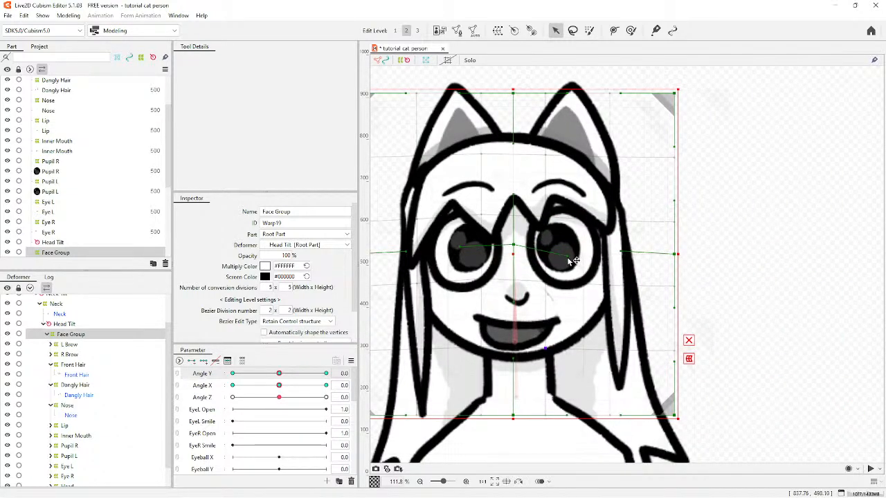
{"action": "left_click_drag", "start_coordinate": [460, 246], "coordinate": [462, 256]}
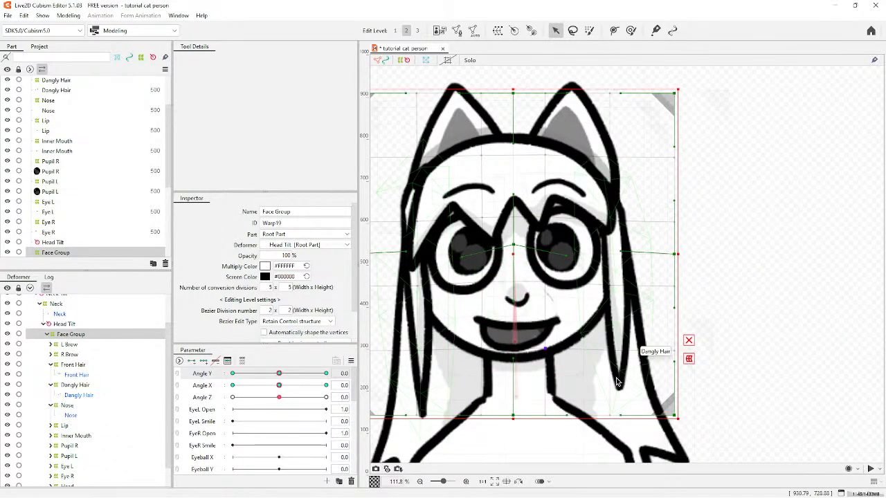
Pull all four corner points of the Face Group warp inward to round the head's outline.
{"action": "left_click_drag", "start_coordinate": [676, 417], "coordinate": [669, 373]}
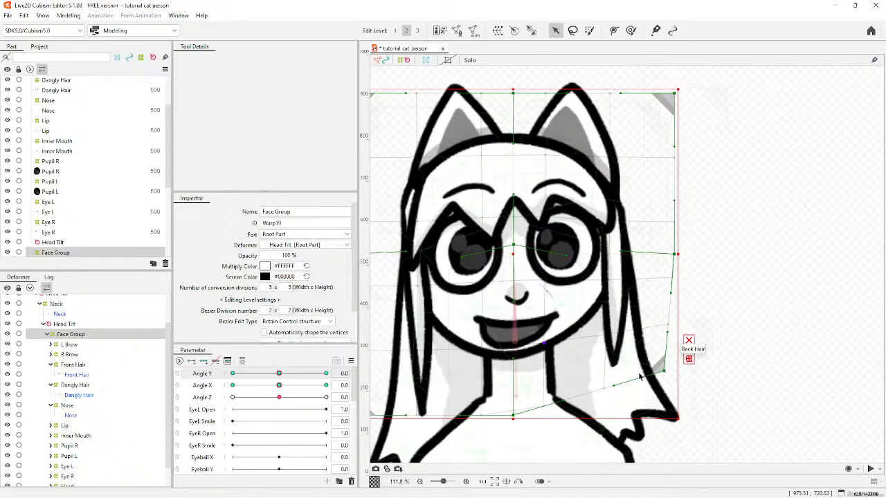
{"action": "scroll", "coordinate": [637, 367], "scroll_direction": "down", "scroll_amount": 1}
{"action": "left_click_drag", "start_coordinate": [433, 405], "coordinate": [449, 387]}
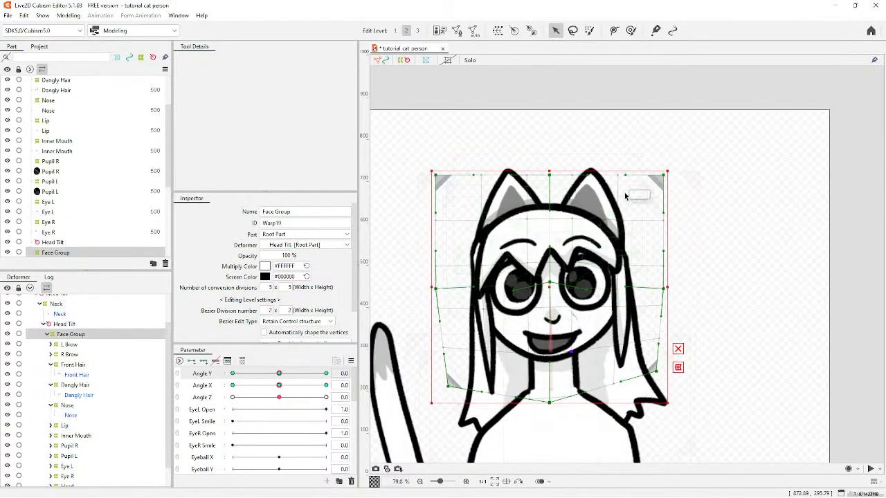
{"action": "left_click_drag", "start_coordinate": [664, 176], "coordinate": [641, 184]}
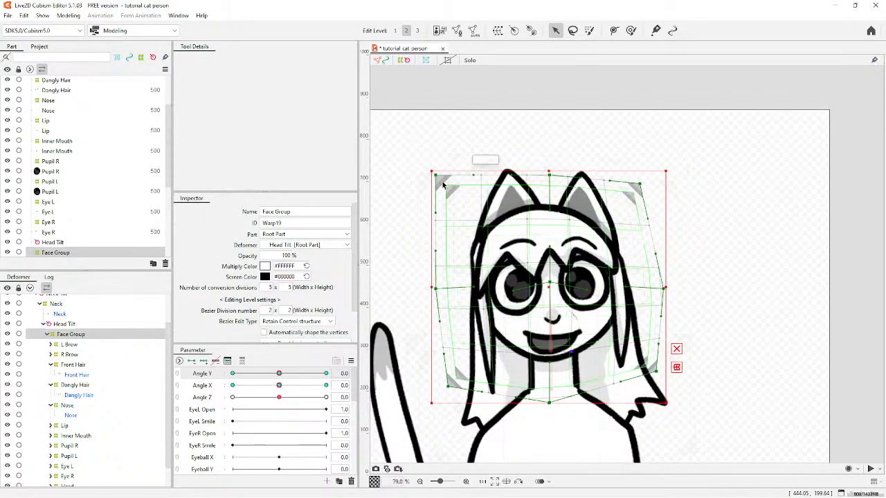
{"action": "left_click_drag", "start_coordinate": [435, 174], "coordinate": [455, 178]}
Raise the Face Group warp's centre point further between the eyes to tilt the face upward.
{"action": "left_click_drag", "start_coordinate": [551, 279], "coordinate": [543, 207]}
{"action": "key", "text": "ctrl+z"}
{"action": "scroll", "coordinate": [554, 286], "scroll_direction": "up", "scroll_amount": 4}
{"action": "scroll", "coordinate": [544, 207], "scroll_direction": "down", "scroll_amount": 3}
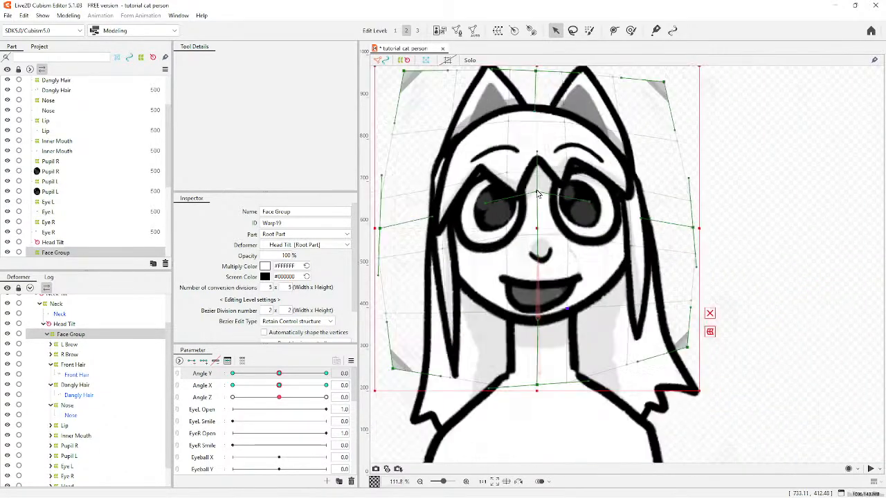
{"action": "scroll", "coordinate": [519, 222], "scroll_direction": "up", "scroll_amount": 1}
{"action": "scroll", "coordinate": [415, 233], "scroll_direction": "down", "scroll_amount": 3}
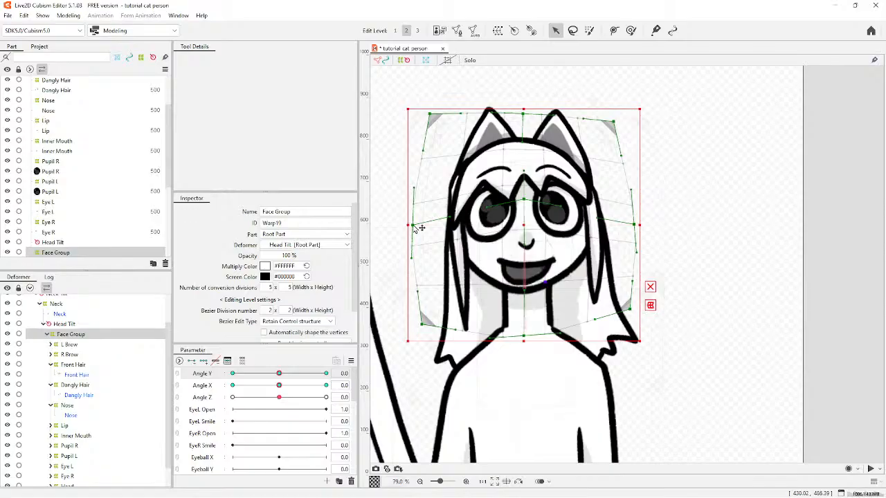
Move the Face Group warp's left and right middle edge points inward and slightly down.
{"action": "left_click_drag", "start_coordinate": [422, 231], "coordinate": [421, 231]}
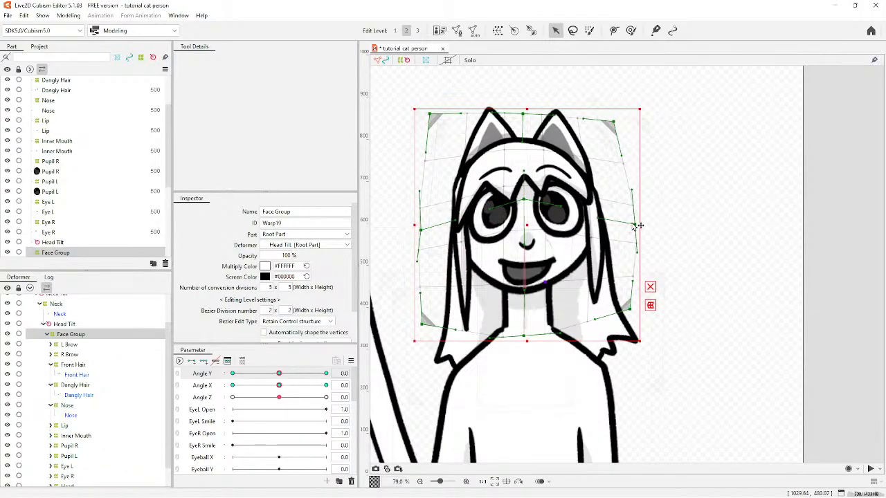
{"action": "left_click_drag", "start_coordinate": [637, 226], "coordinate": [626, 237]}
{"action": "scroll", "coordinate": [626, 237], "scroll_direction": "up", "scroll_amount": 2}
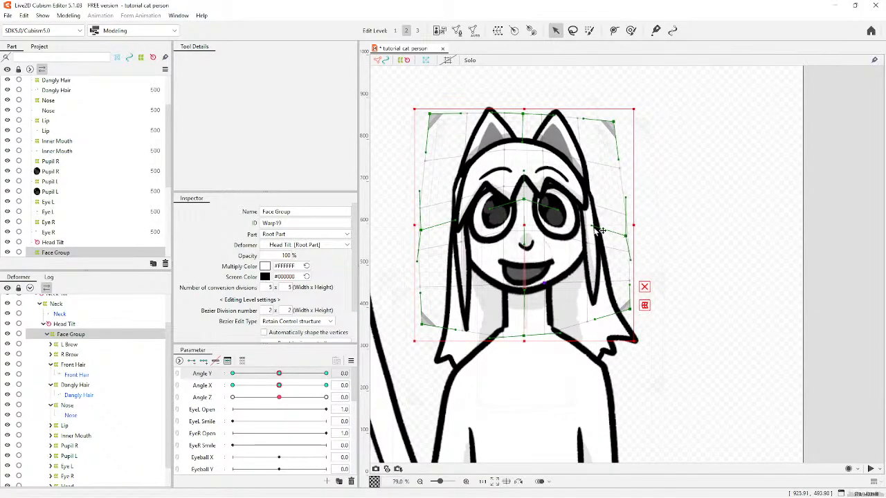
{"action": "scroll", "coordinate": [609, 249], "scroll_direction": "down", "scroll_amount": 3}
{"action": "scroll", "coordinate": [545, 293], "scroll_direction": "up", "scroll_amount": 5}
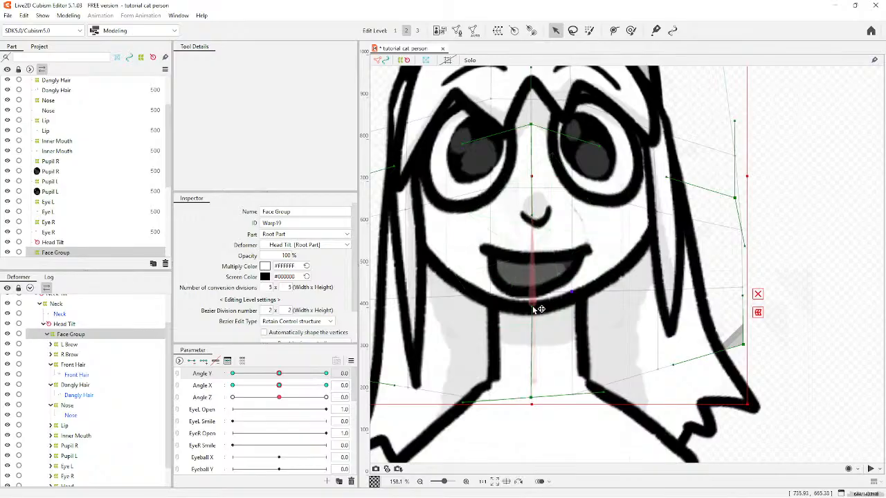
Deselect the warp, preview the head at Angle Y -30 and 30 and Angle X -30, and return both to 0.
{"action": "scroll", "coordinate": [537, 289], "scroll_direction": "down", "scroll_amount": 6}
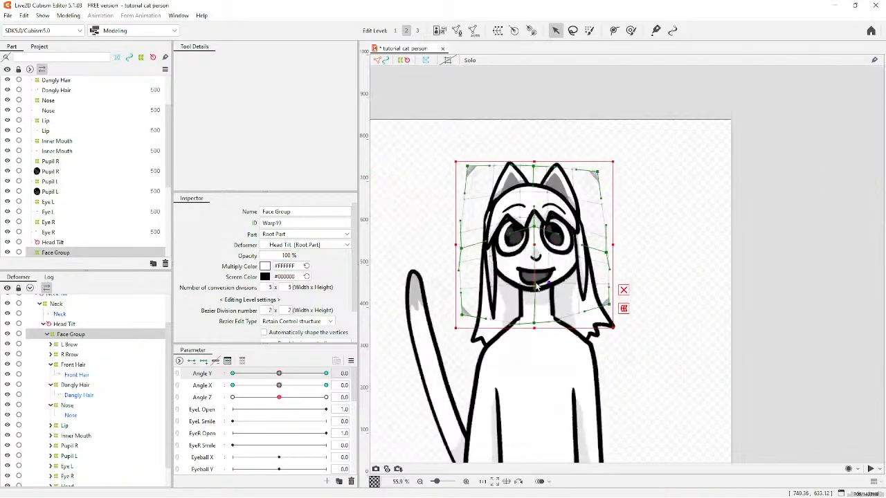
{"action": "scroll", "coordinate": [537, 289], "scroll_direction": "down", "scroll_amount": 2}
{"action": "left_click", "coordinate": [392, 329]}
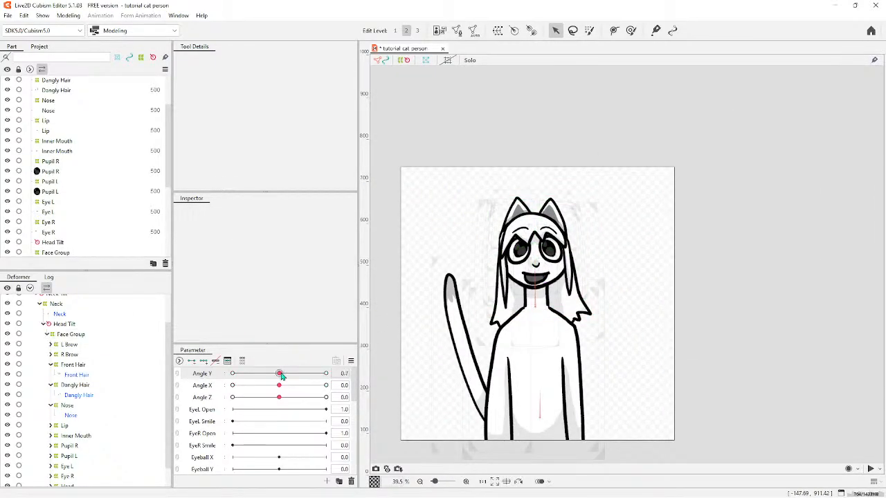
{"action": "left_click_drag", "start_coordinate": [280, 374], "coordinate": [232, 379]}
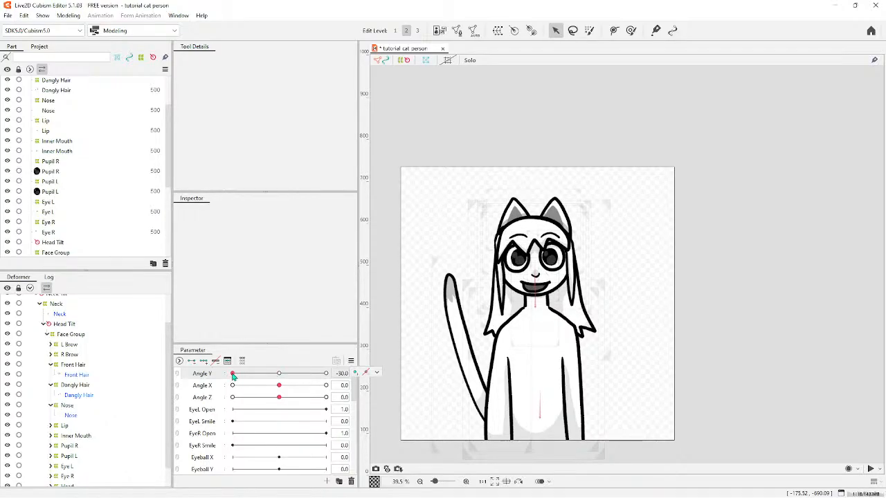
{"action": "left_click", "coordinate": [233, 386]}
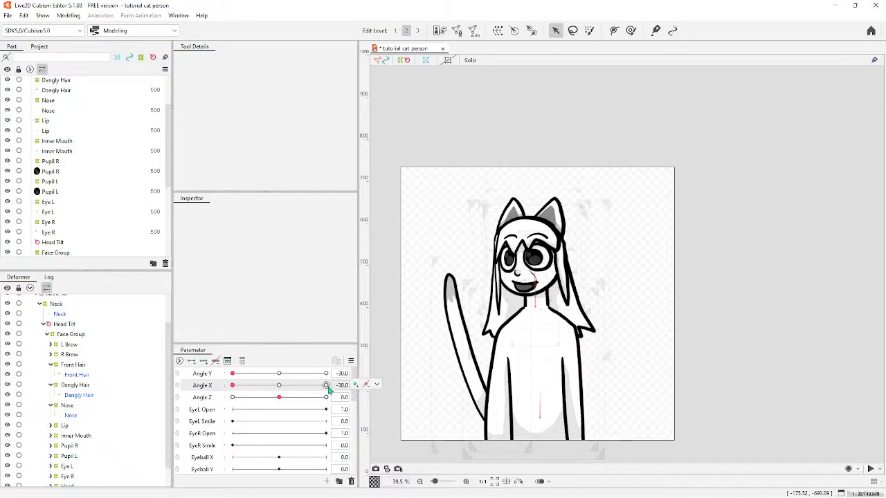
{"action": "left_click", "coordinate": [279, 387]}
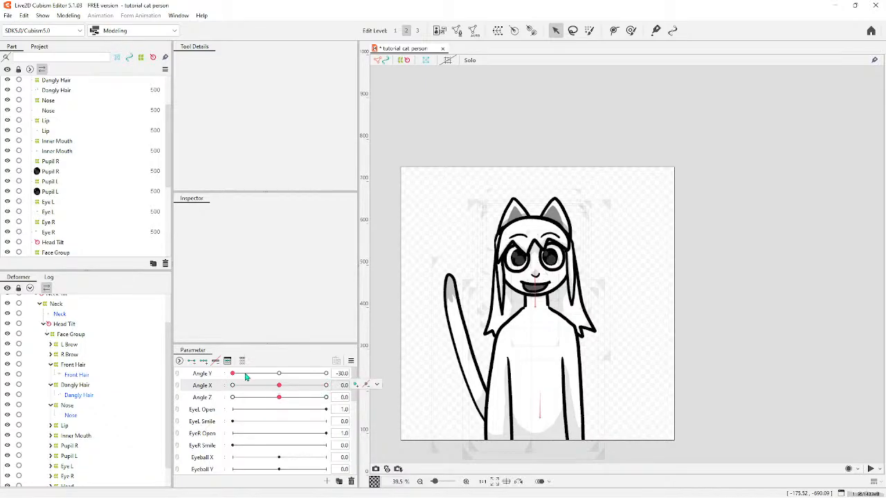
{"action": "left_click_drag", "start_coordinate": [234, 376], "coordinate": [278, 374]}
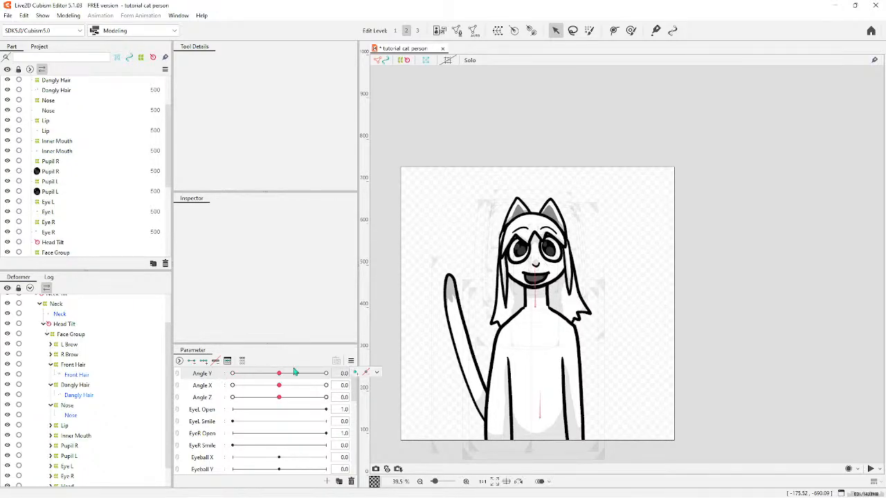
{"action": "left_click", "coordinate": [233, 374]}
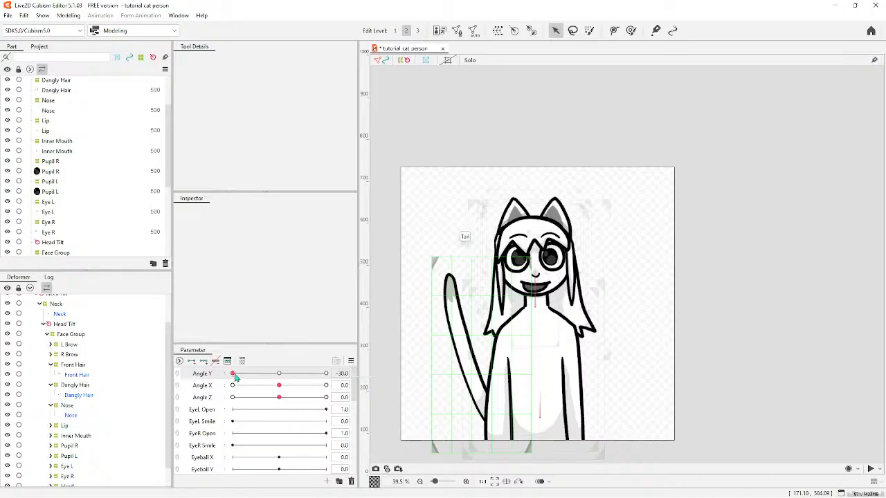
{"action": "left_click", "coordinate": [326, 375]}
{"action": "left_click", "coordinate": [279, 374]}
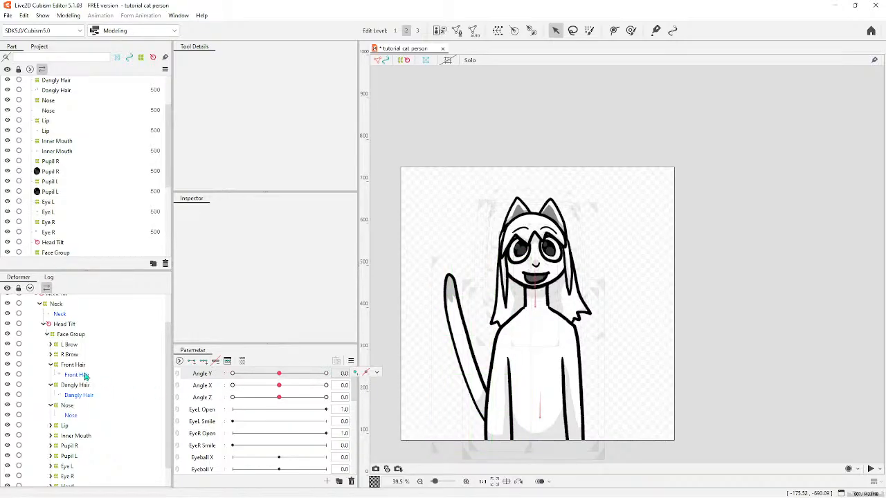
Select the Face Group deformer, set Angle Y to -30, and delete its Angle Y keyforms.
{"action": "left_click", "coordinate": [71, 335]}
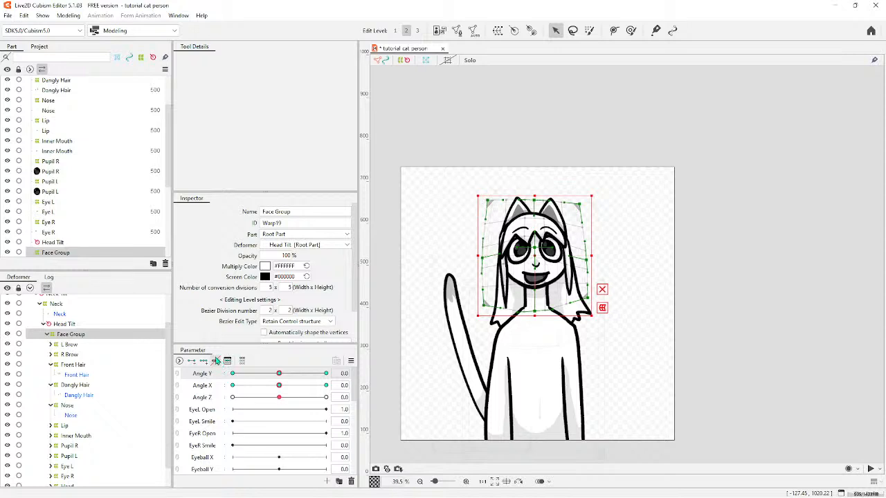
{"action": "left_click", "coordinate": [232, 373]}
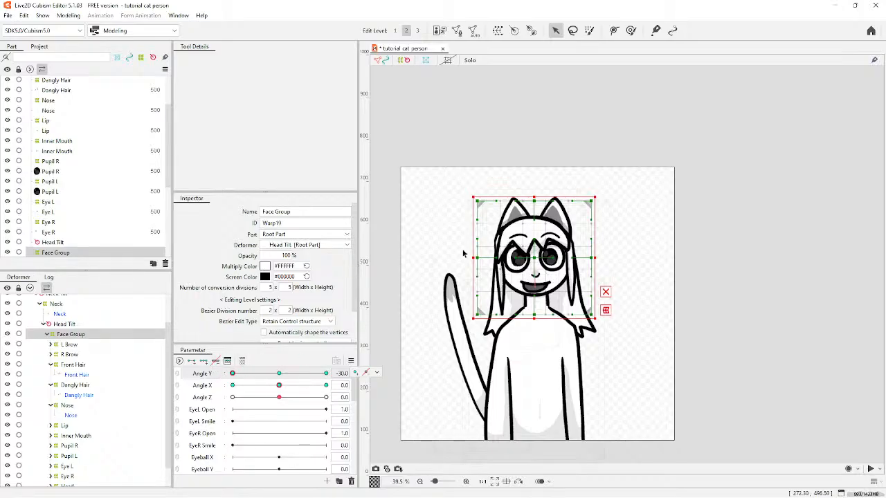
{"action": "left_click", "coordinate": [216, 361]}
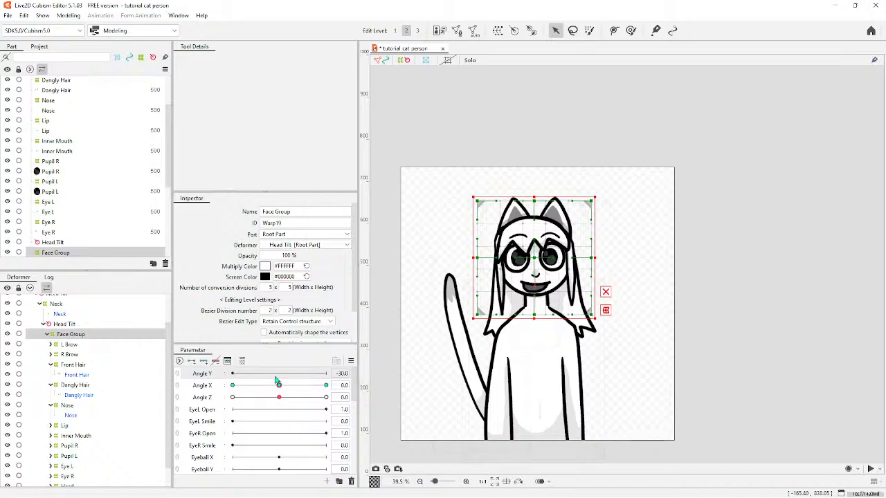
Bring Angle Y back to 0 and add three keyforms to it for the Face Group warp.
{"action": "left_click_drag", "start_coordinate": [237, 376], "coordinate": [279, 374]}
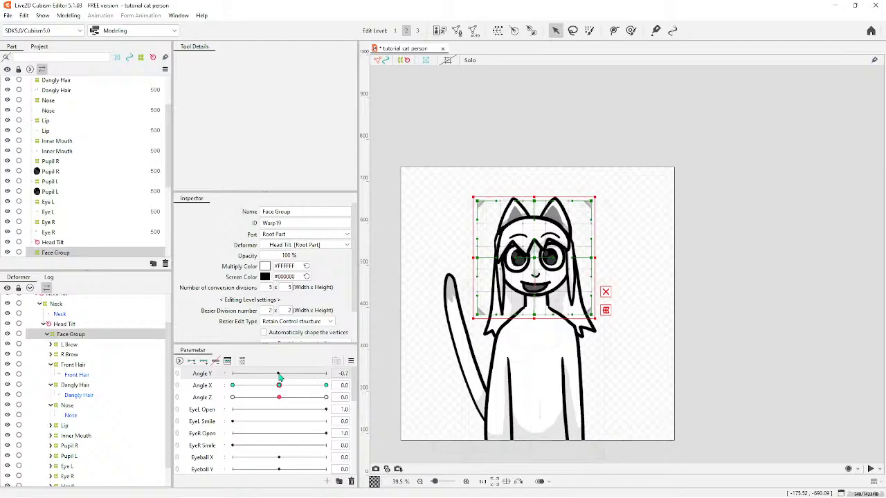
{"action": "left_click", "coordinate": [202, 362]}
{"action": "left_click", "coordinate": [280, 374]}
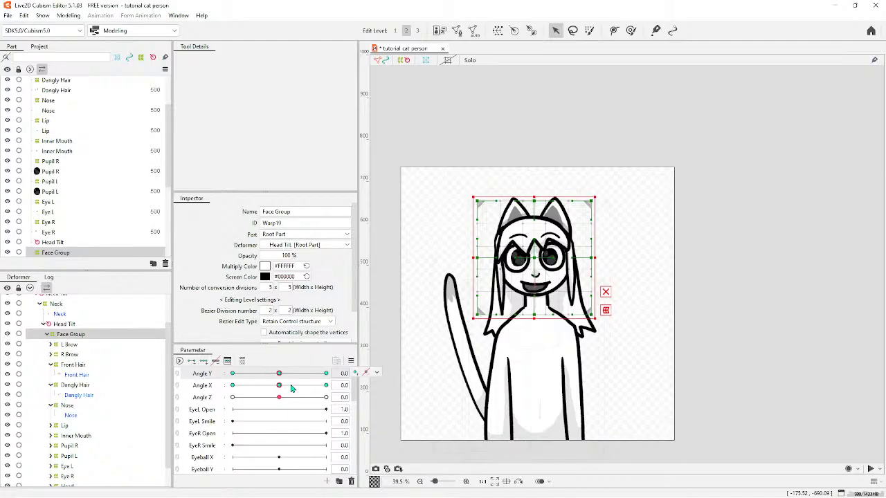
At Angle Y 30, raise the Face Group warp's centre point between the eyes above its side edge midpoints.
{"action": "left_click", "coordinate": [326, 374]}
{"action": "scroll", "coordinate": [522, 339], "scroll_direction": "up", "scroll_amount": 3}
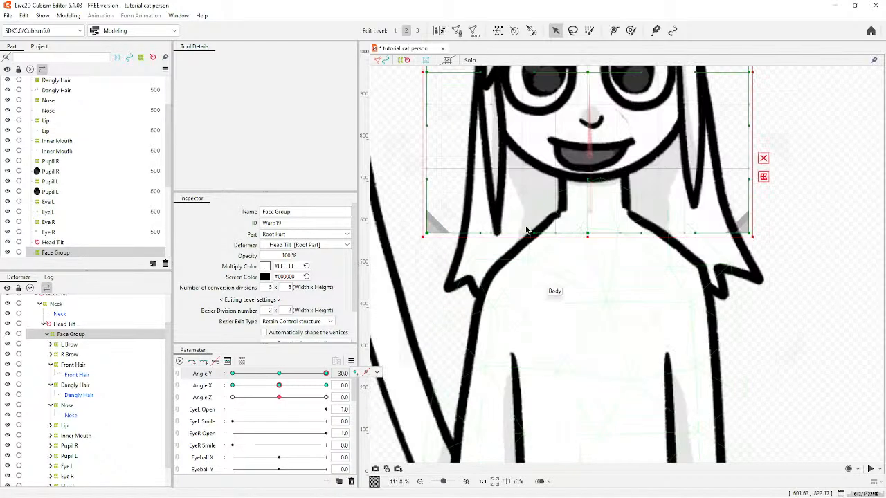
{"action": "scroll", "coordinate": [523, 339], "scroll_direction": "up", "scroll_amount": 5}
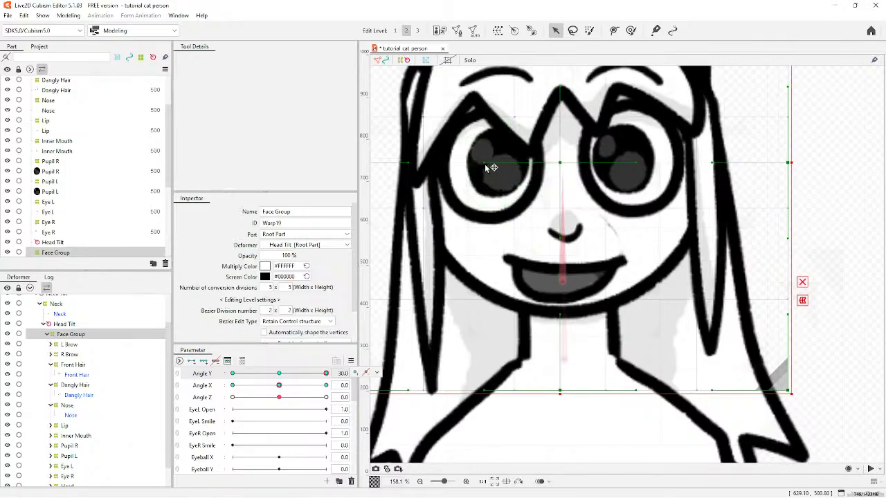
{"action": "left_click_drag", "start_coordinate": [560, 163], "coordinate": [561, 149]}
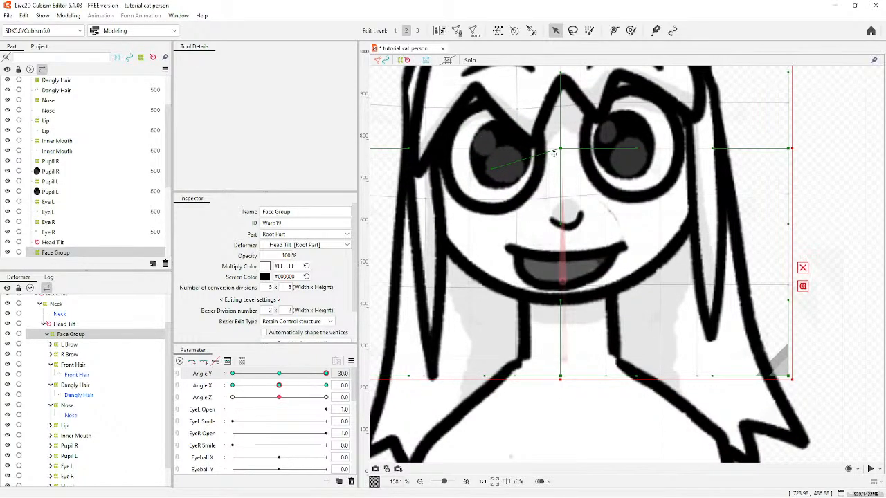
{"action": "scroll", "coordinate": [556, 153], "scroll_direction": "up", "scroll_amount": 5}
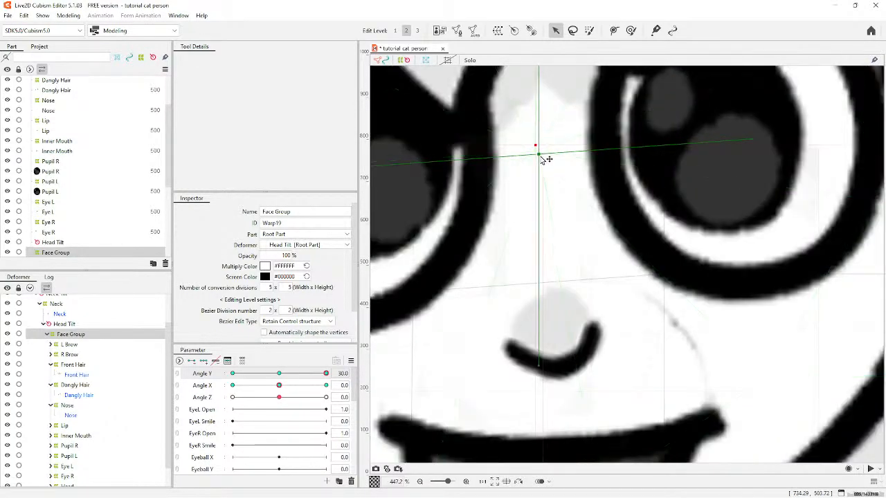
{"action": "scroll", "coordinate": [528, 78], "scroll_direction": "down", "scroll_amount": 7}
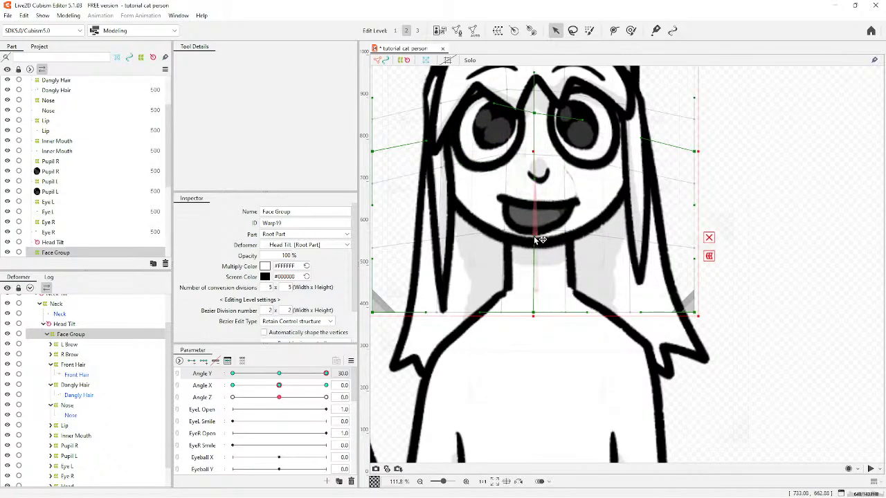
{"action": "left_click_drag", "start_coordinate": [535, 150], "coordinate": [534, 150]}
{"action": "scroll", "coordinate": [606, 164], "scroll_direction": "down", "scroll_amount": 3}
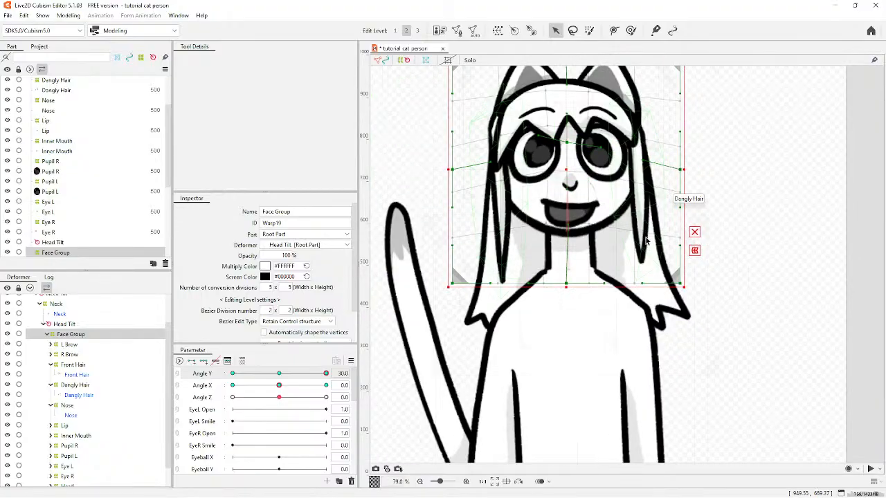
Move the Face Group warp's two bottom corner points upward and slightly inward.
{"action": "left_click_drag", "start_coordinate": [683, 285], "coordinate": [674, 261]}
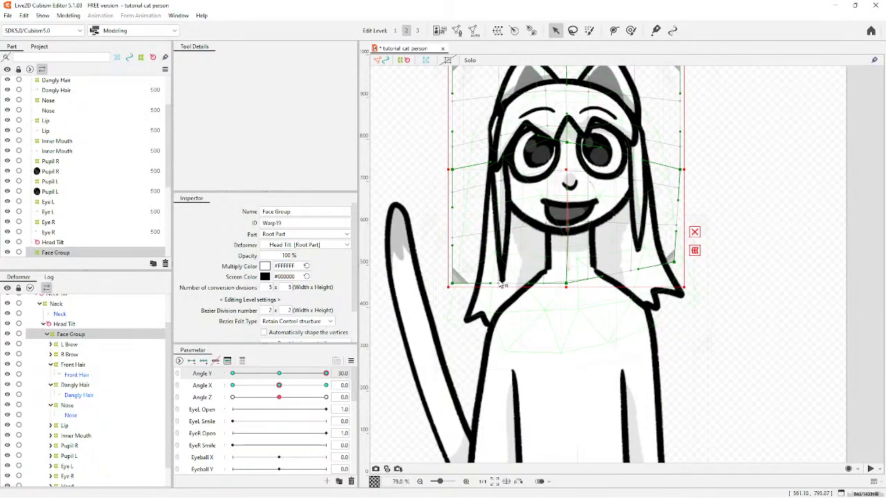
{"action": "left_click_drag", "start_coordinate": [453, 284], "coordinate": [460, 269]}
{"action": "scroll", "coordinate": [481, 268], "scroll_direction": "down", "scroll_amount": 5}
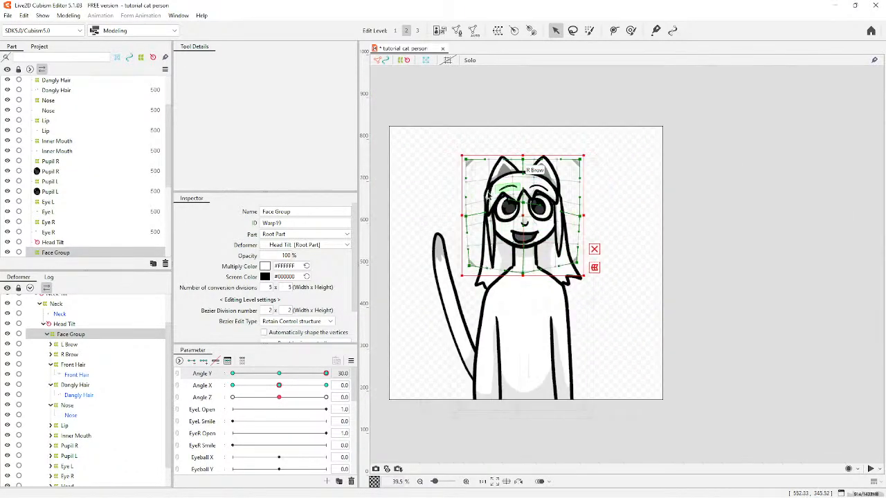
Move the Face Group warp's two top corners inward and slightly up, and raise its top middle point between the ears.
{"action": "scroll", "coordinate": [465, 191], "scroll_direction": "up", "scroll_amount": 5}
{"action": "left_click_drag", "start_coordinate": [469, 137], "coordinate": [479, 131]}
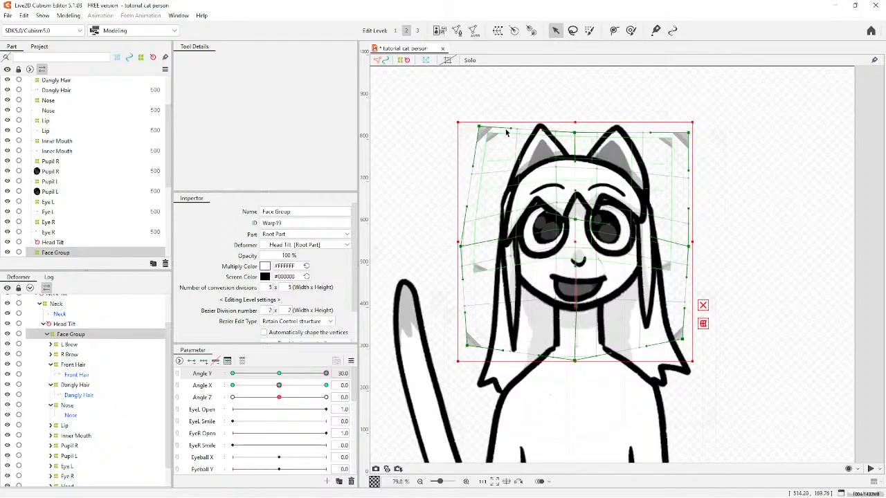
{"action": "left_click_drag", "start_coordinate": [690, 133], "coordinate": [676, 126]}
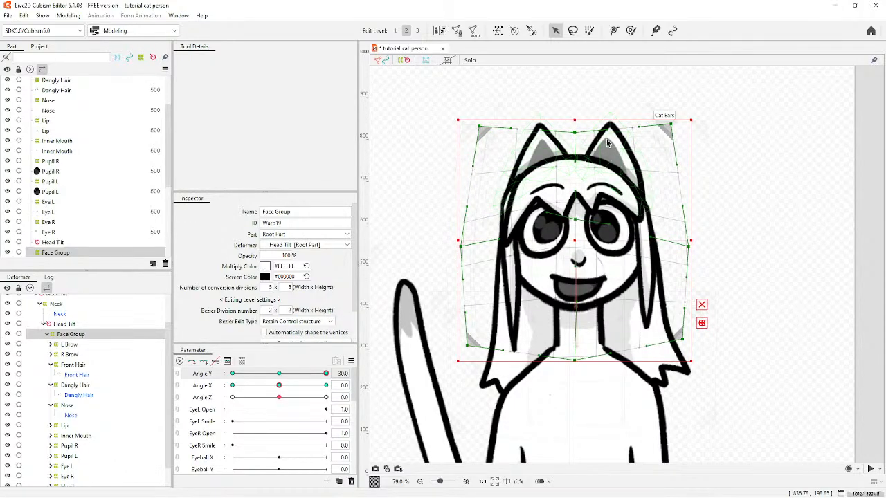
{"action": "mouse_move", "coordinate": [575, 133]}
{"action": "left_mouse_down"}
{"action": "mouse_move", "coordinate": [577, 120]}
{"action": "mouse_move", "coordinate": [585, 140]}
{"action": "mouse_move", "coordinate": [580, 128]}
{"action": "left_mouse_up"}
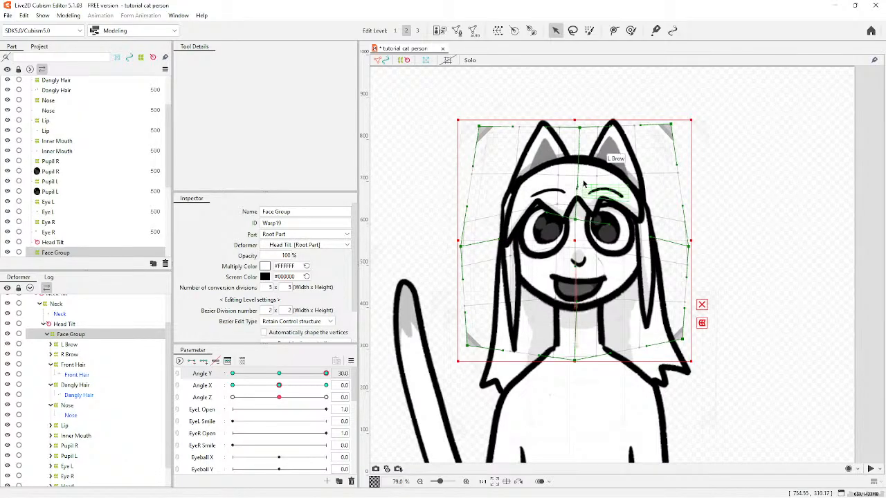
Deselect the warp and preview the head's up-and-down movement on Angle Y, returning it to 30.
{"action": "scroll", "coordinate": [583, 184], "scroll_direction": "down", "scroll_amount": 3}
{"action": "left_click", "coordinate": [397, 275]}
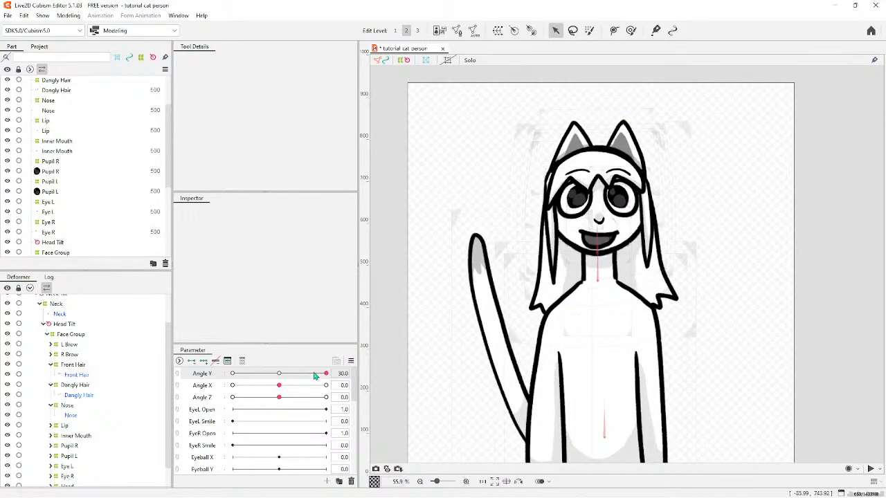
{"action": "mouse_move", "coordinate": [326, 374]}
{"action": "left_mouse_down"}
{"action": "mouse_move", "coordinate": [277, 374]}
{"action": "mouse_move", "coordinate": [343, 373]}
{"action": "left_mouse_up"}
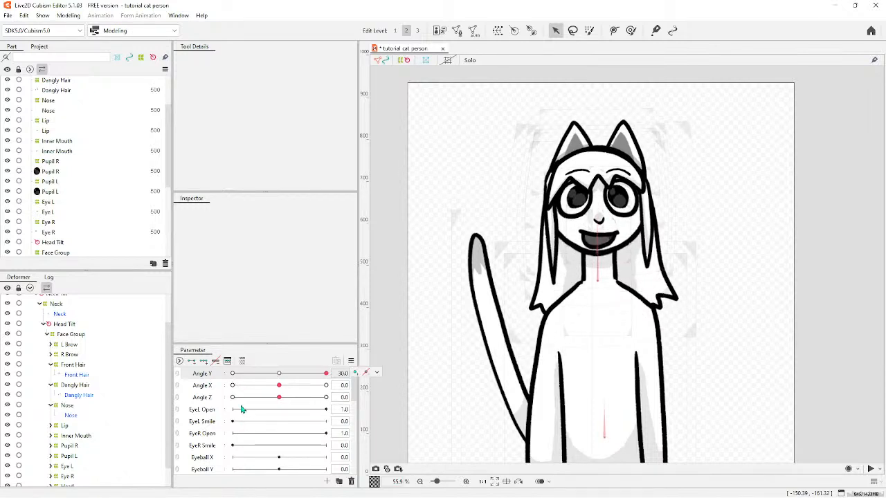
Select the Nose warp, compare Angle Y 0 and 30, and at 30 reshape its lower middle control point and handles upward.
{"action": "left_click", "coordinate": [60, 406]}
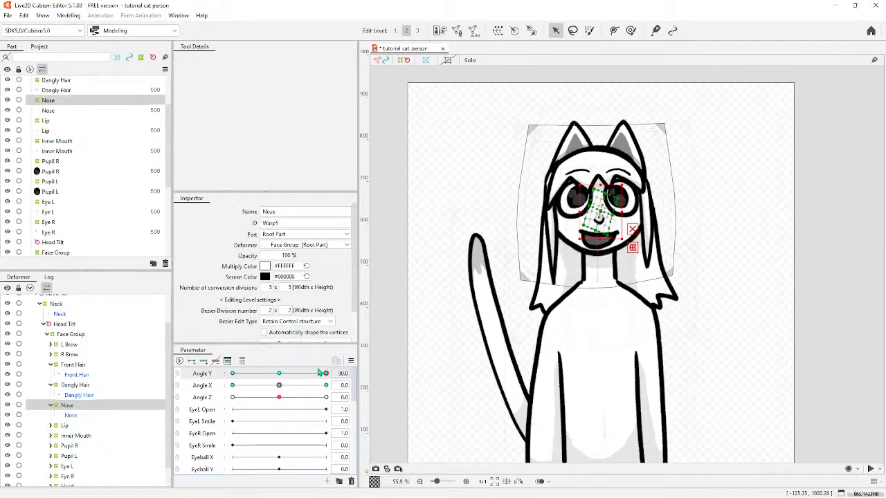
{"action": "scroll", "coordinate": [507, 346], "scroll_direction": "down", "scroll_amount": 2}
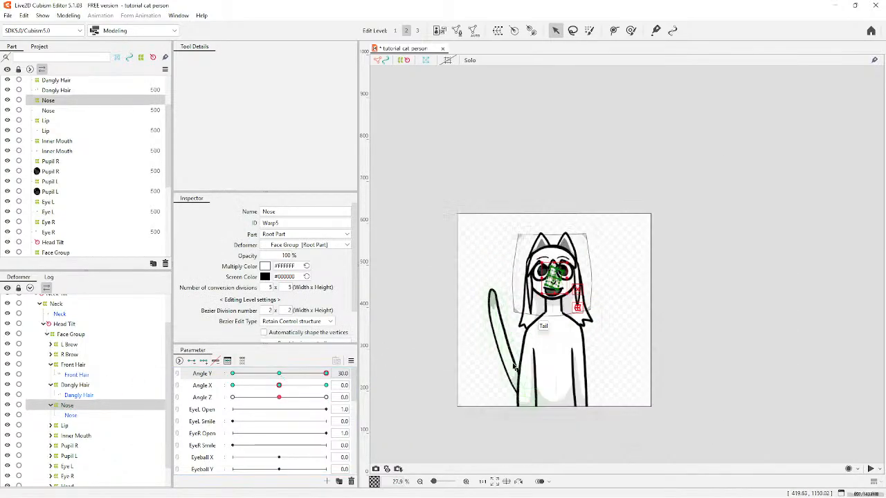
{"action": "scroll", "coordinate": [403, 372], "scroll_direction": "up", "scroll_amount": 1}
{"action": "left_click", "coordinate": [279, 374]}
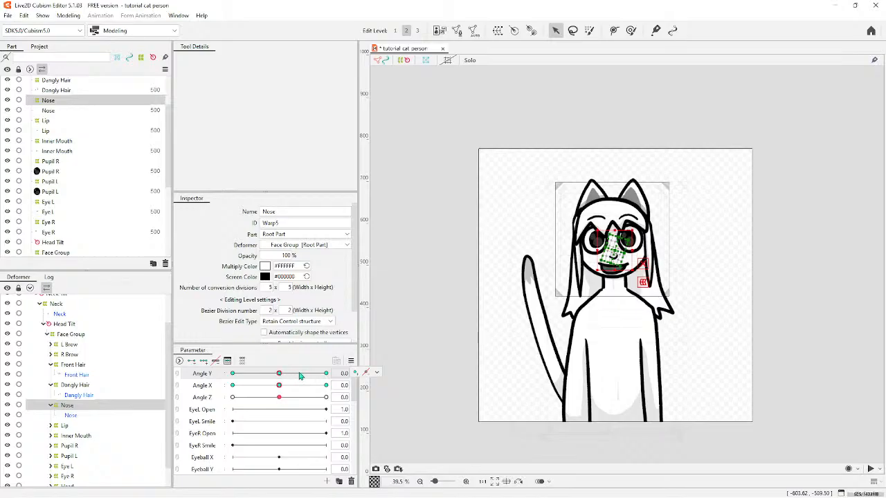
{"action": "left_click", "coordinate": [325, 374]}
{"action": "scroll", "coordinate": [564, 336], "scroll_direction": "down", "scroll_amount": 1}
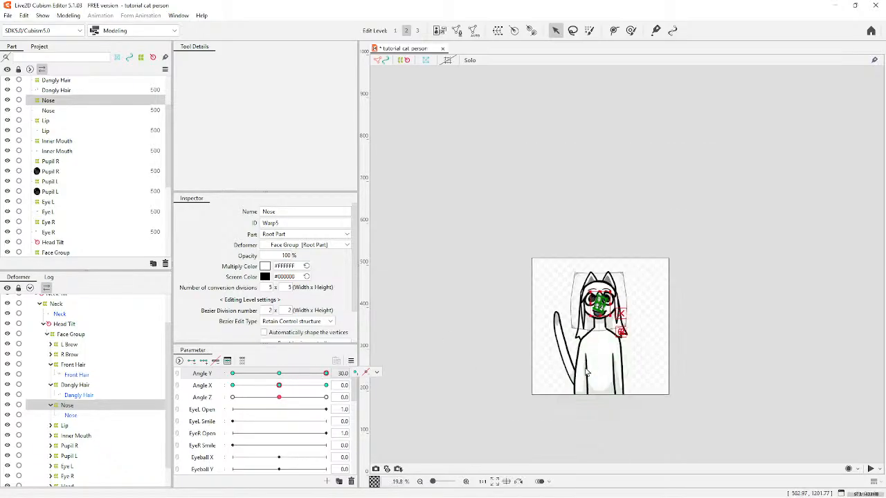
{"action": "scroll", "coordinate": [547, 374], "scroll_direction": "up", "scroll_amount": 6}
{"action": "scroll", "coordinate": [619, 305], "scroll_direction": "up", "scroll_amount": 3}
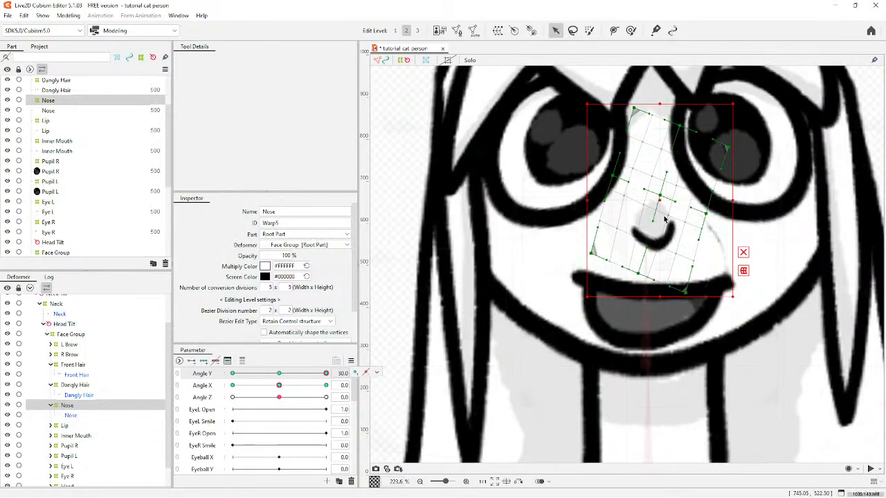
{"action": "left_click_drag", "start_coordinate": [638, 219], "coordinate": [640, 268]}
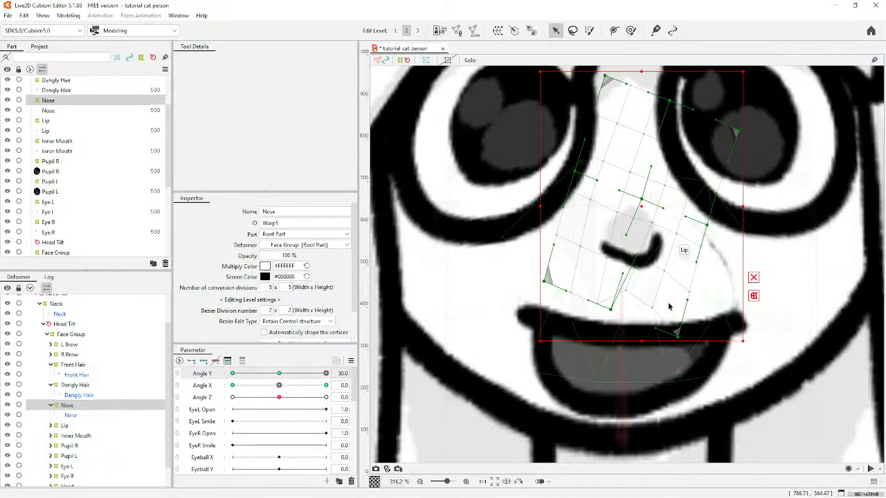
{"action": "left_click_drag", "start_coordinate": [660, 336], "coordinate": [660, 240]}
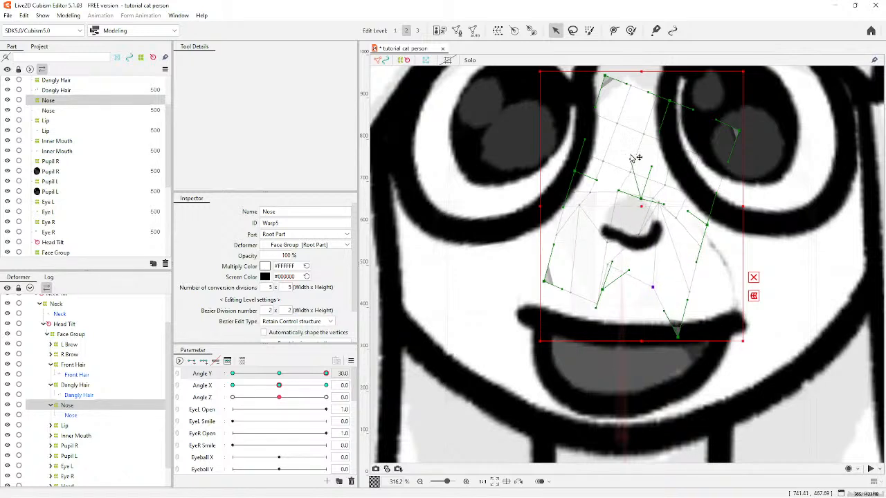
Preview the nose while varying Angle Y, undo the last rotation of the Nose warp, and leave Angle Y at 30.
{"action": "scroll", "coordinate": [633, 331], "scroll_direction": "down", "scroll_amount": 5}
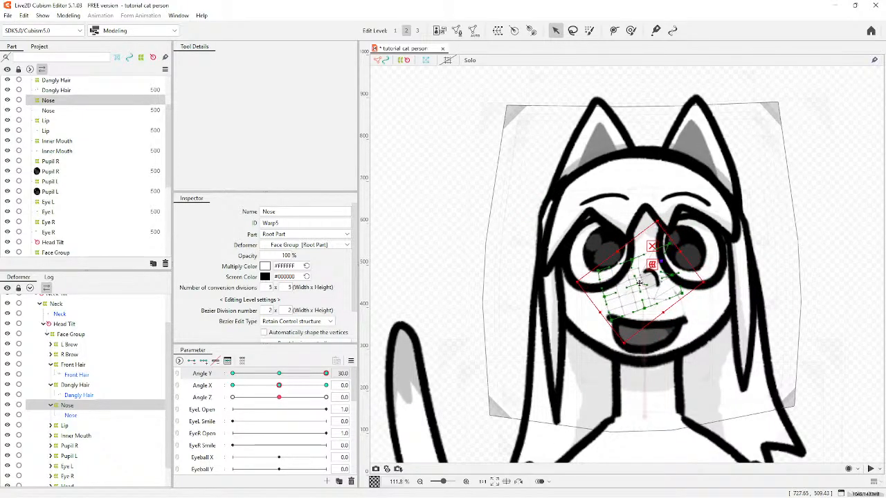
{"action": "left_click_drag", "start_coordinate": [325, 377], "coordinate": [310, 404]}
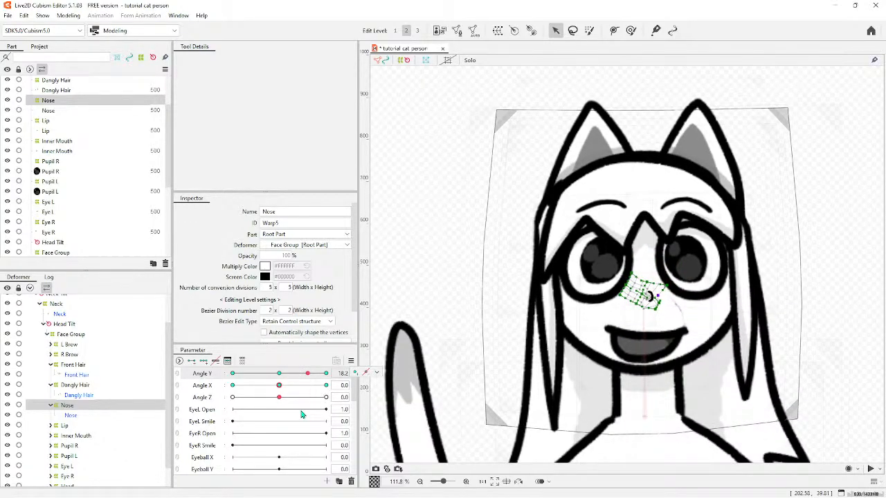
{"action": "left_click_drag", "start_coordinate": [302, 415], "coordinate": [301, 414]}
{"action": "key", "text": "ctrl+z"}
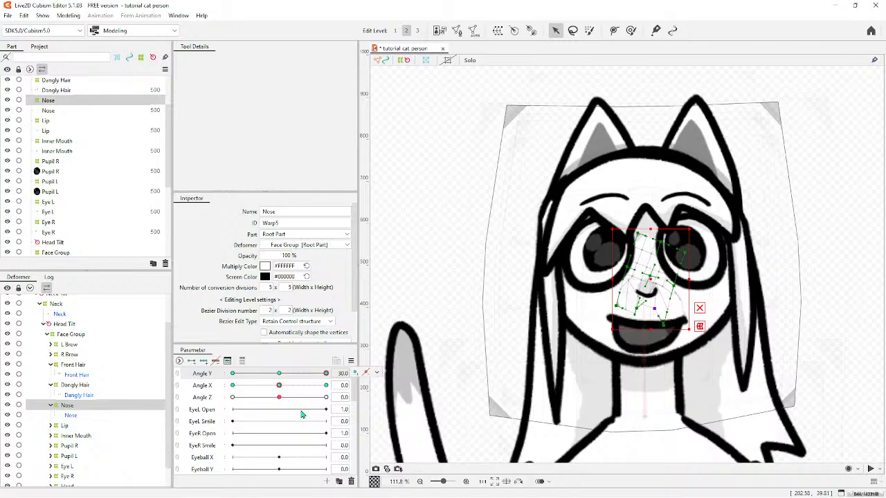
{"action": "mouse_move", "coordinate": [326, 378]}
{"action": "left_mouse_down"}
{"action": "mouse_move", "coordinate": [260, 374]}
{"action": "mouse_move", "coordinate": [340, 374]}
{"action": "left_mouse_up"}
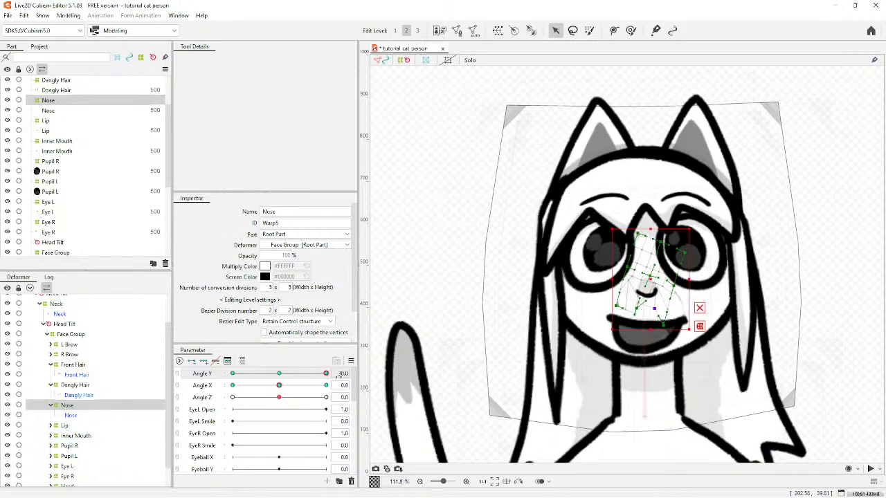
Bend the Nose warp's centre by repositioning its centre point handles, and pull the right edge point's lower handle upward.
{"action": "scroll", "coordinate": [712, 318], "scroll_direction": "up", "scroll_amount": 6}
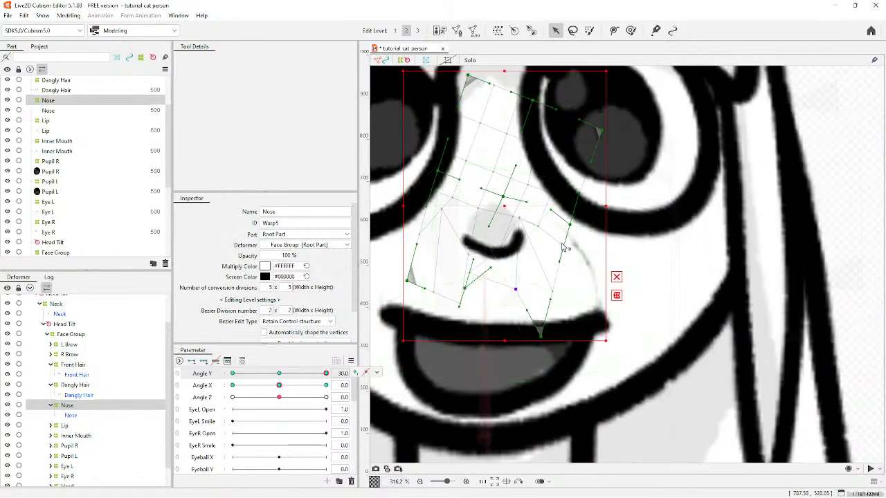
{"action": "left_click_drag", "start_coordinate": [521, 170], "coordinate": [496, 149]}
{"action": "left_click_drag", "start_coordinate": [526, 202], "coordinate": [506, 264]}
{"action": "left_click_drag", "start_coordinate": [480, 188], "coordinate": [513, 242]}
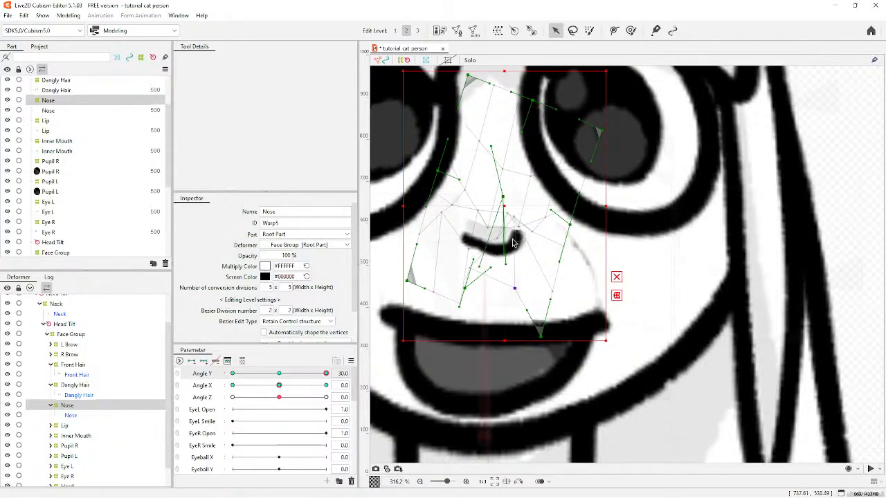
{"action": "left_click_drag", "start_coordinate": [559, 263], "coordinate": [557, 131]}
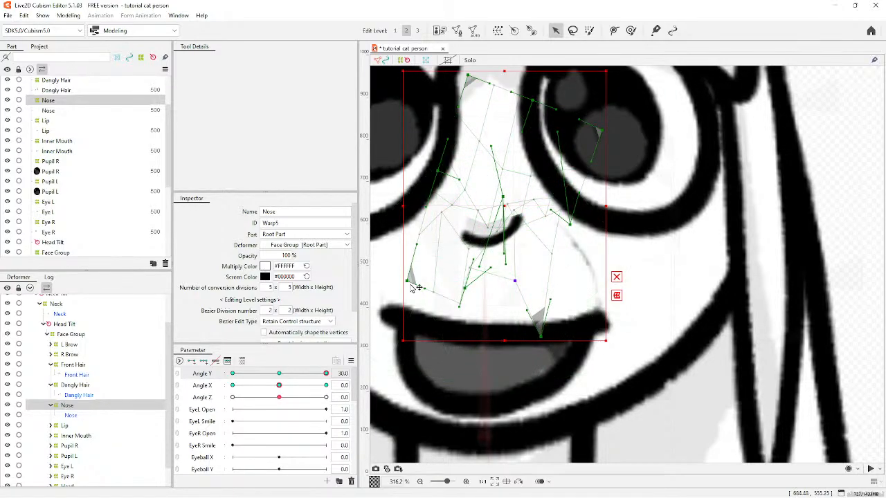
Move the Nose warp's bottom corner and bottom middle points up toward the eyes to curve the nose line.
{"action": "left_click_drag", "start_coordinate": [409, 281], "coordinate": [436, 210]}
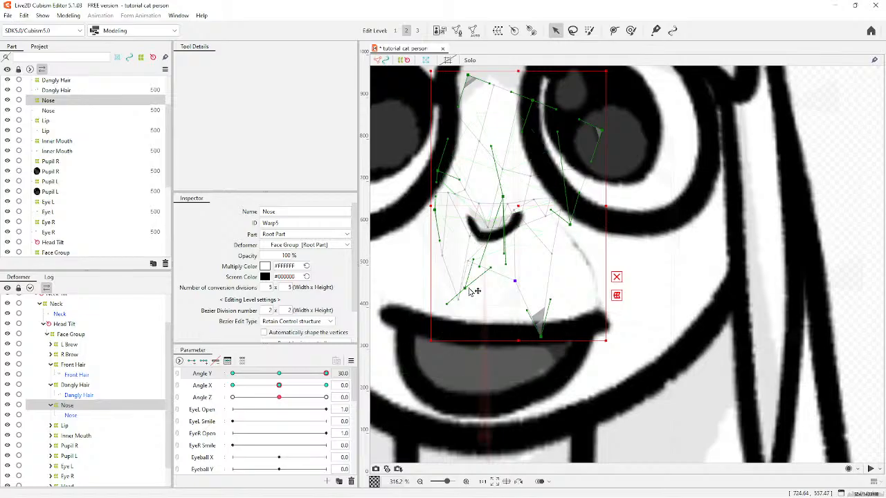
{"action": "left_click_drag", "start_coordinate": [466, 288], "coordinate": [523, 198]}
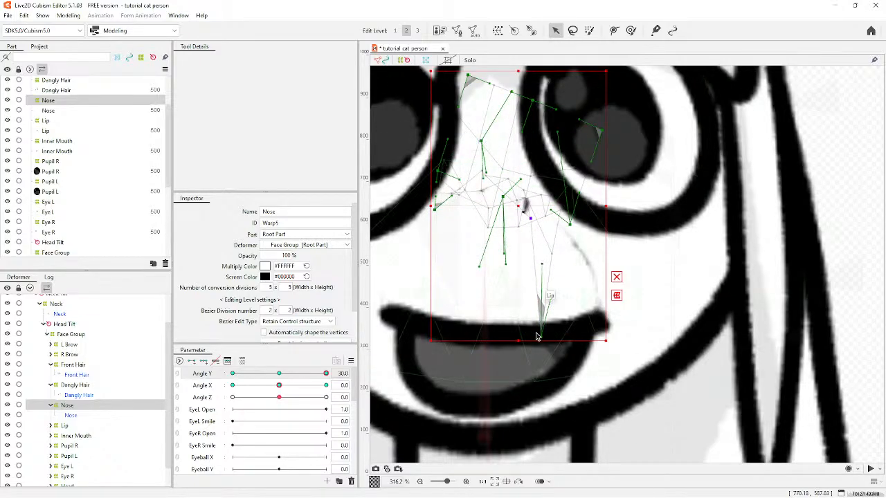
{"action": "left_click_drag", "start_coordinate": [544, 287], "coordinate": [534, 72]}
{"action": "scroll", "coordinate": [515, 261], "scroll_direction": "down", "scroll_amount": 3}
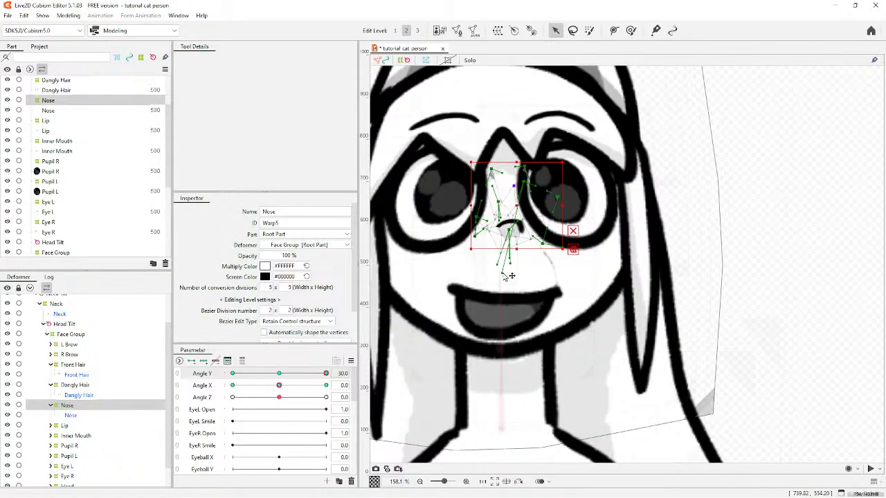
{"action": "scroll", "coordinate": [512, 284], "scroll_direction": "up", "scroll_amount": 5}
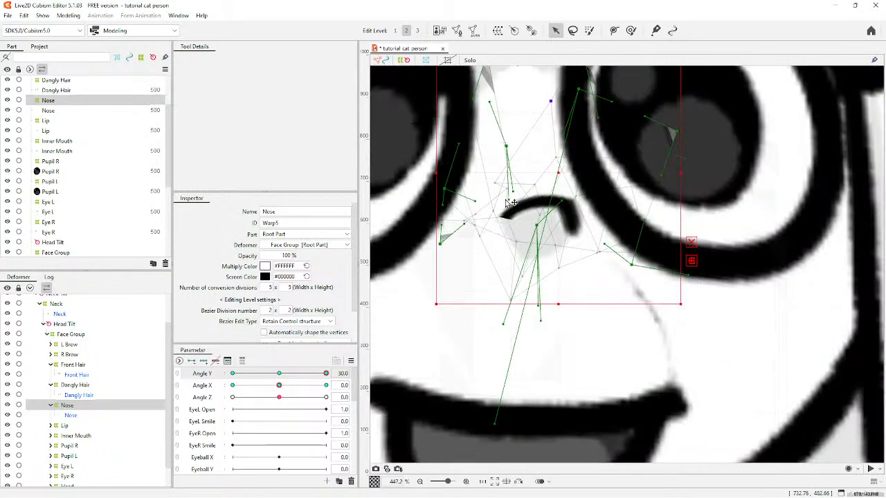
{"action": "scroll", "coordinate": [510, 230], "scroll_direction": "down", "scroll_amount": 10}
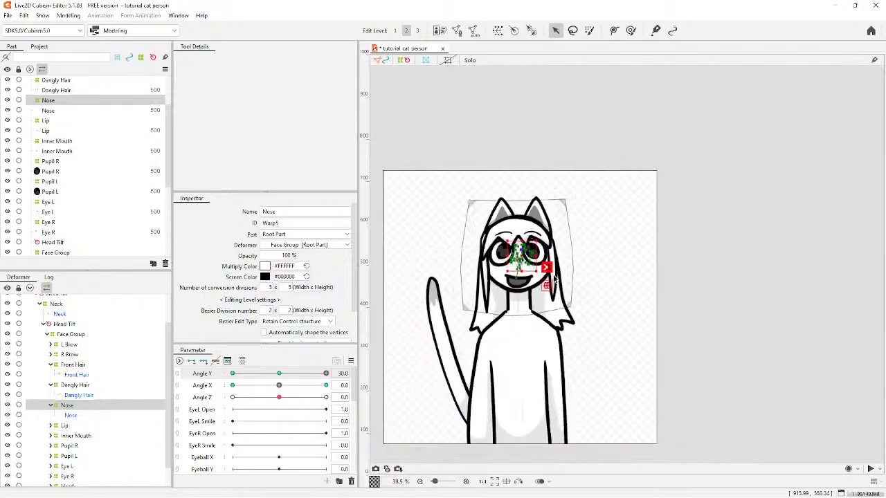
{"action": "scroll", "coordinate": [509, 230], "scroll_direction": "up", "scroll_amount": 2}
{"action": "scroll", "coordinate": [501, 339], "scroll_direction": "down", "scroll_amount": 1}
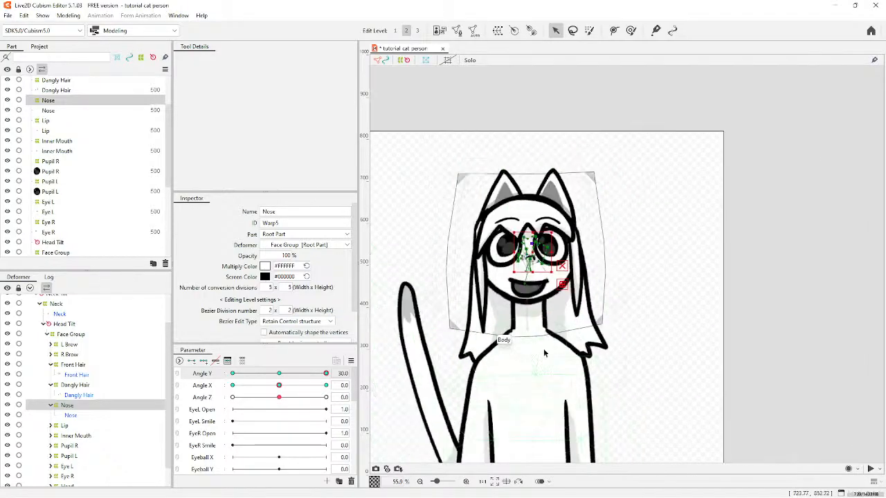
Deselect the Nose warp and preview the nose while varying Angle Y, ending at 30.
{"action": "left_click", "coordinate": [767, 310]}
{"action": "scroll", "coordinate": [500, 315], "scroll_direction": "up", "scroll_amount": 2}
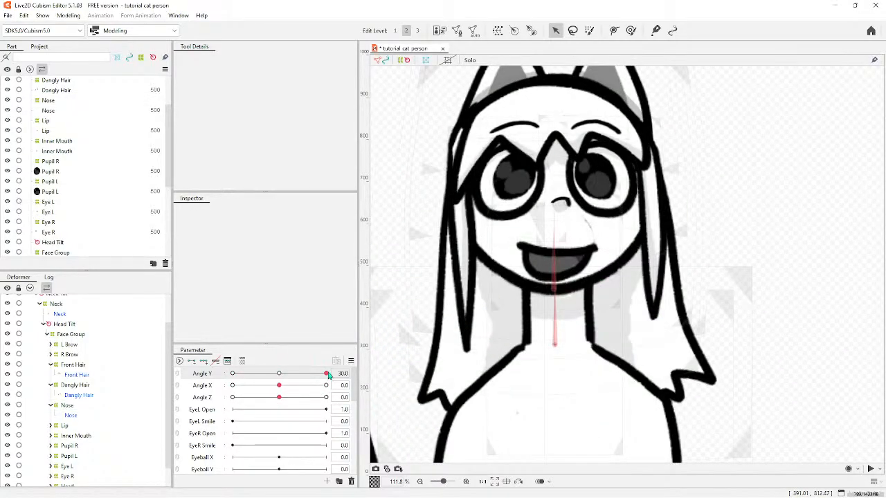
{"action": "left_click_drag", "start_coordinate": [329, 375], "coordinate": [307, 397]}
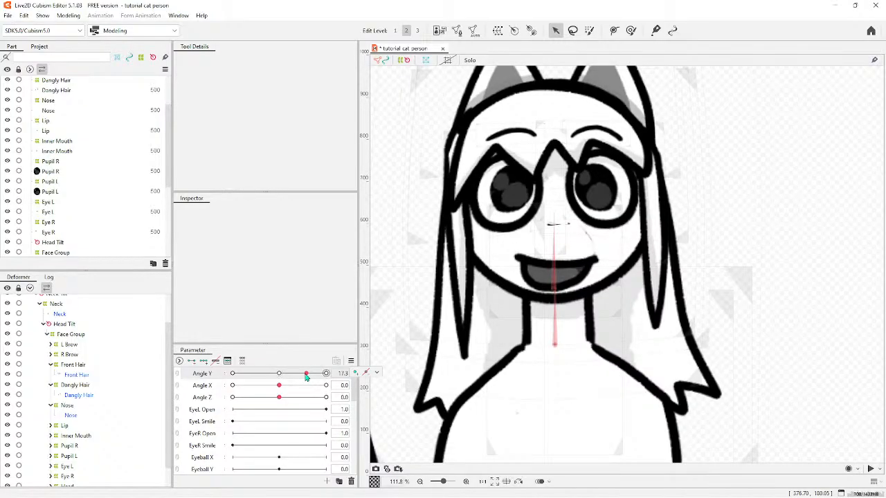
{"action": "left_click_drag", "start_coordinate": [316, 382], "coordinate": [323, 382]}
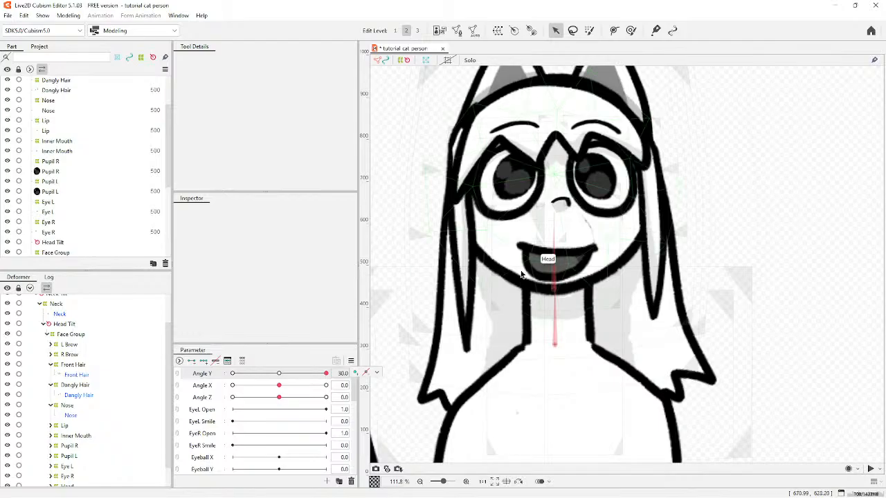
Select the Nose warp and, at Angle Y 30, reposition its lower left corner point and the neighbouring left control points to round the nose line.
{"action": "scroll", "coordinate": [582, 166], "scroll_direction": "up", "scroll_amount": 8}
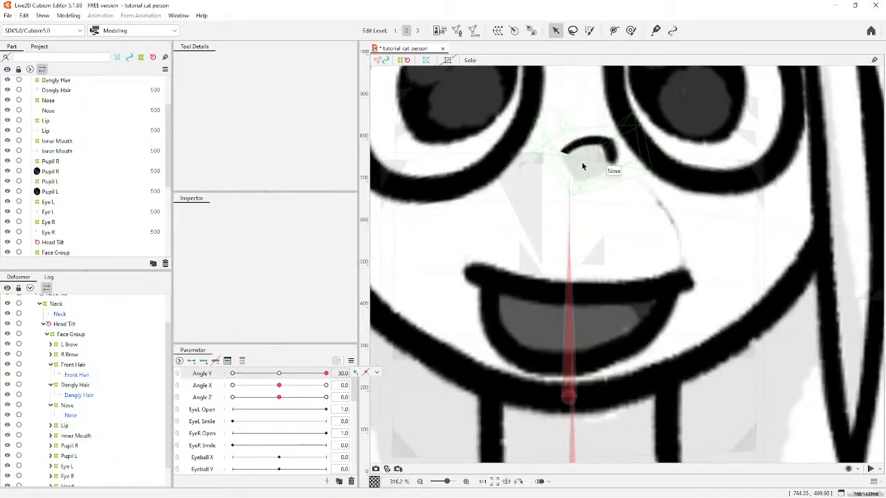
{"action": "left_click", "coordinate": [583, 166]}
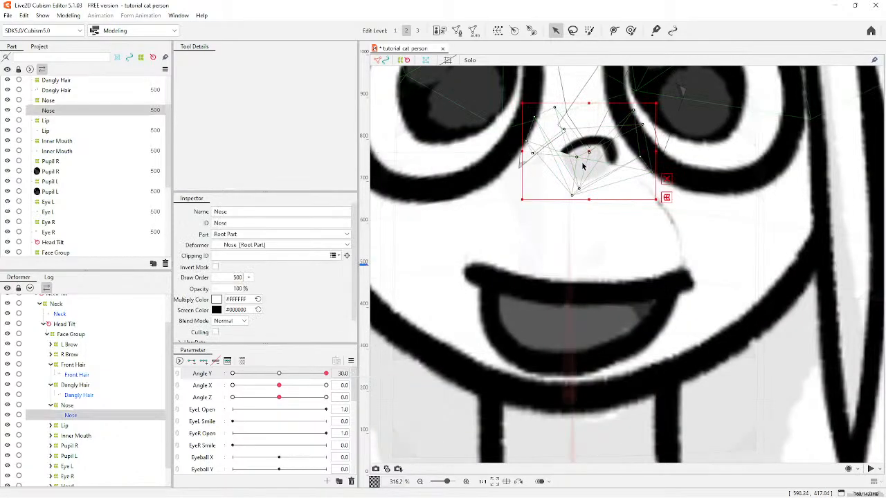
{"action": "left_click", "coordinate": [67, 406]}
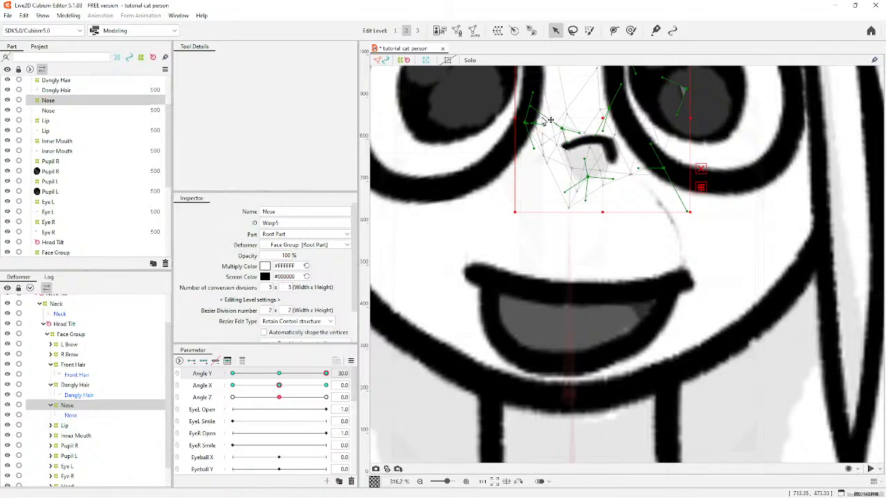
{"action": "mouse_move", "coordinate": [528, 196]}
{"action": "left_mouse_down"}
{"action": "mouse_move", "coordinate": [506, 272]}
{"action": "mouse_move", "coordinate": [423, 262]}
{"action": "mouse_move", "coordinate": [450, 298]}
{"action": "mouse_move", "coordinate": [534, 200]}
{"action": "mouse_move", "coordinate": [529, 179]}
{"action": "left_mouse_up"}
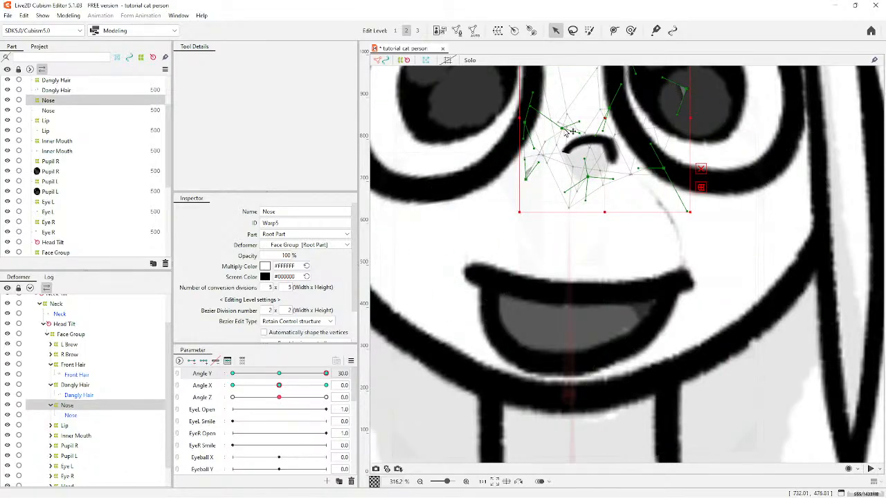
{"action": "left_click_drag", "start_coordinate": [562, 128], "coordinate": [541, 226]}
{"action": "scroll", "coordinate": [542, 227], "scroll_direction": "down", "scroll_amount": 5}
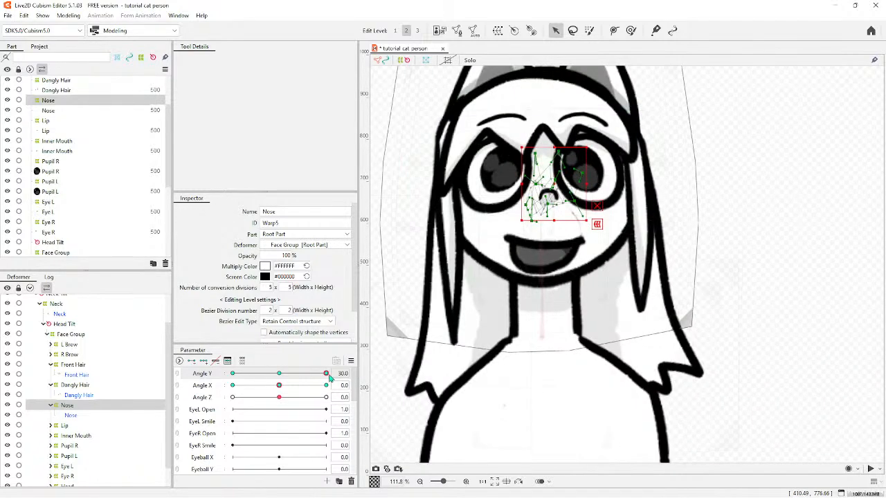
{"action": "mouse_move", "coordinate": [326, 374]}
{"action": "left_mouse_down"}
{"action": "mouse_move", "coordinate": [309, 374]}
{"action": "mouse_move", "coordinate": [326, 373]}
{"action": "left_mouse_up"}
Try pulling the Nose warp's upper corner point down over the nose, and undo the last two point moves.
{"action": "scroll", "coordinate": [584, 237], "scroll_direction": "up", "scroll_amount": 8}
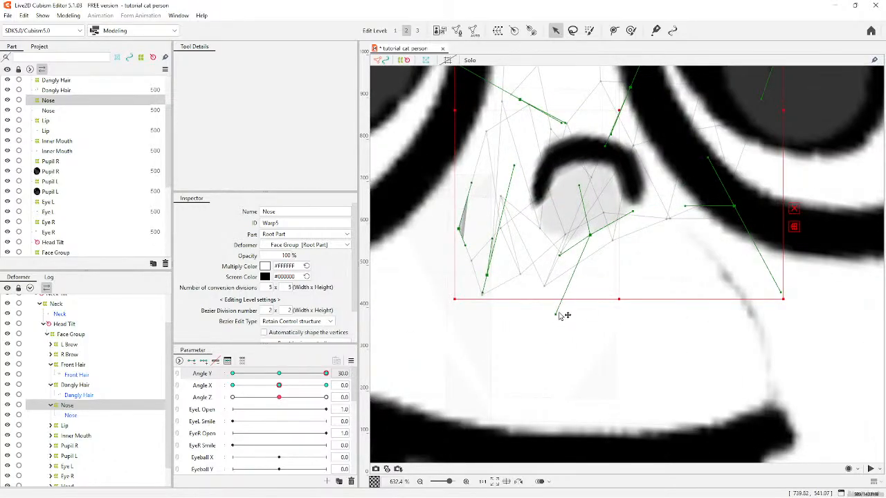
{"action": "scroll", "coordinate": [561, 314], "scroll_direction": "down", "scroll_amount": 5}
{"action": "scroll", "coordinate": [578, 203], "scroll_direction": "up", "scroll_amount": 2}
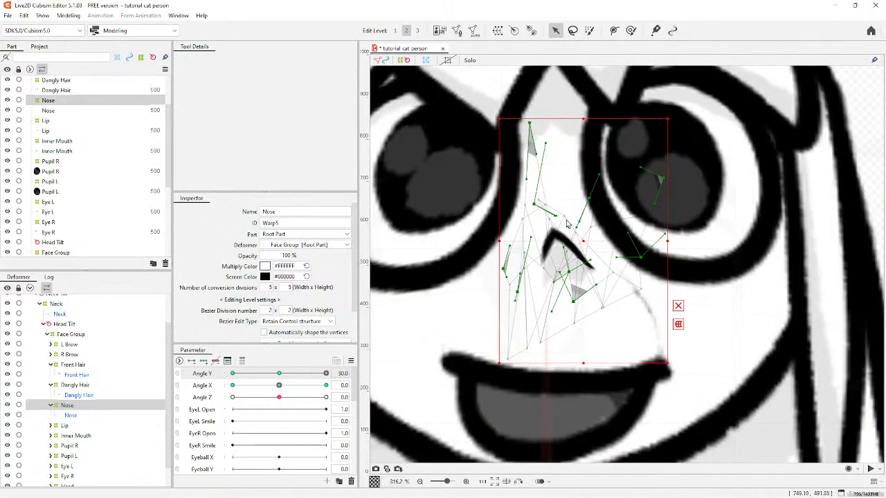
{"action": "left_click_drag", "start_coordinate": [573, 302], "coordinate": [581, 228]}
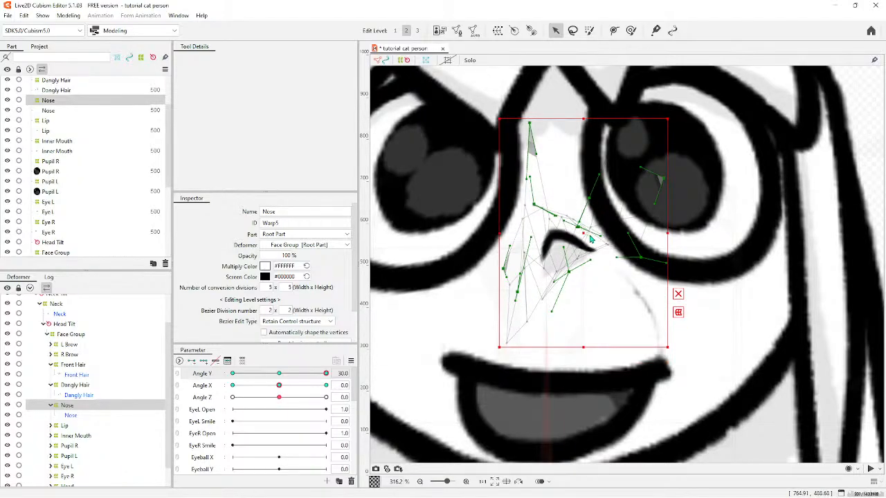
{"action": "key", "text": "ctrl+z"}
{"action": "key", "text": "ctrl+z"}
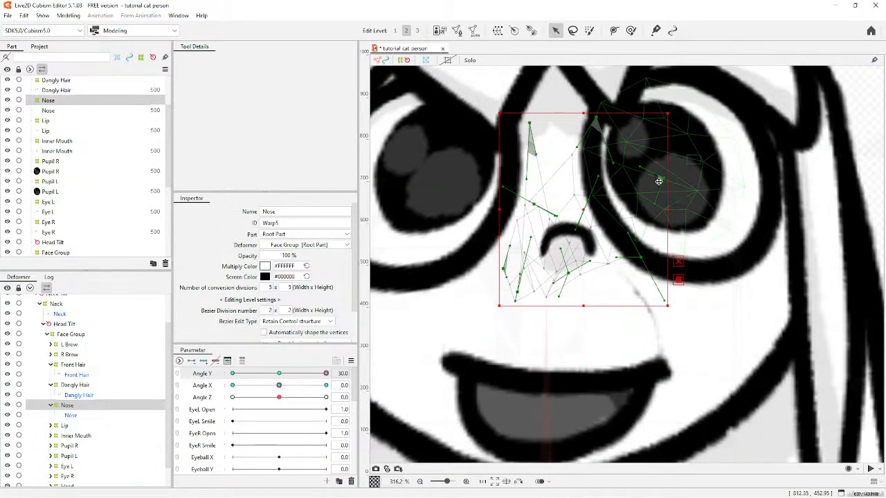
Move the Nose warp's corner point from the right-hand pupil down toward the mouth, and preview the deselected face at Angle Y 30.
{"action": "left_click_drag", "start_coordinate": [659, 182], "coordinate": [593, 353]}
{"action": "mouse_move", "coordinate": [329, 376]}
{"action": "left_mouse_down"}
{"action": "mouse_move", "coordinate": [283, 376]}
{"action": "mouse_move", "coordinate": [329, 375]}
{"action": "left_mouse_up"}
{"action": "scroll", "coordinate": [600, 256], "scroll_direction": "down", "scroll_amount": 9}
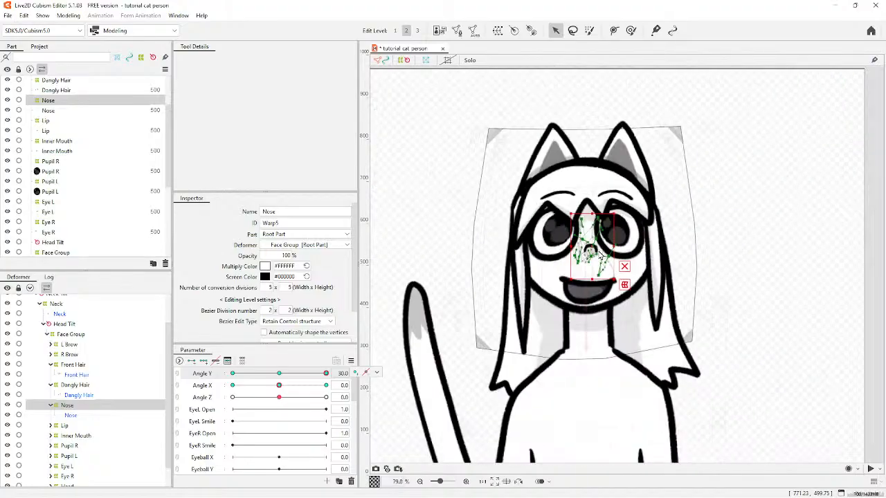
{"action": "left_click", "coordinate": [588, 166]}
{"action": "scroll", "coordinate": [573, 275], "scroll_direction": "up", "scroll_amount": 3}
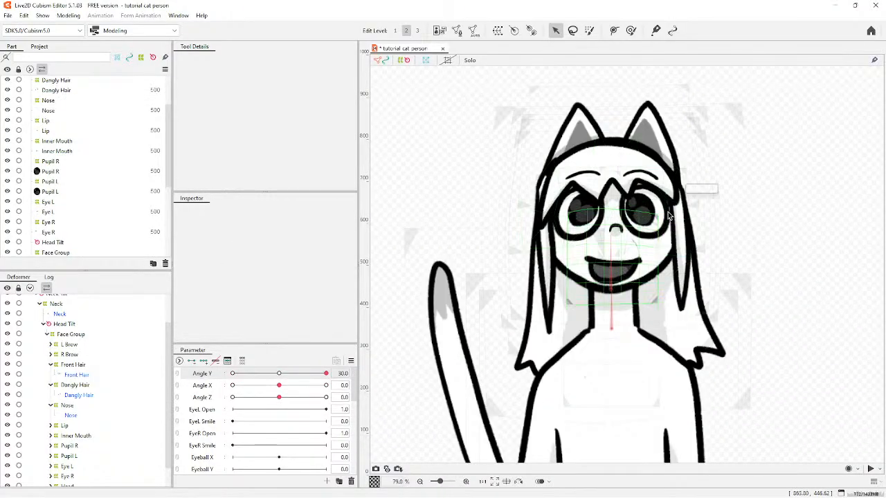
{"action": "scroll", "coordinate": [573, 274], "scroll_direction": "up", "scroll_amount": 1}
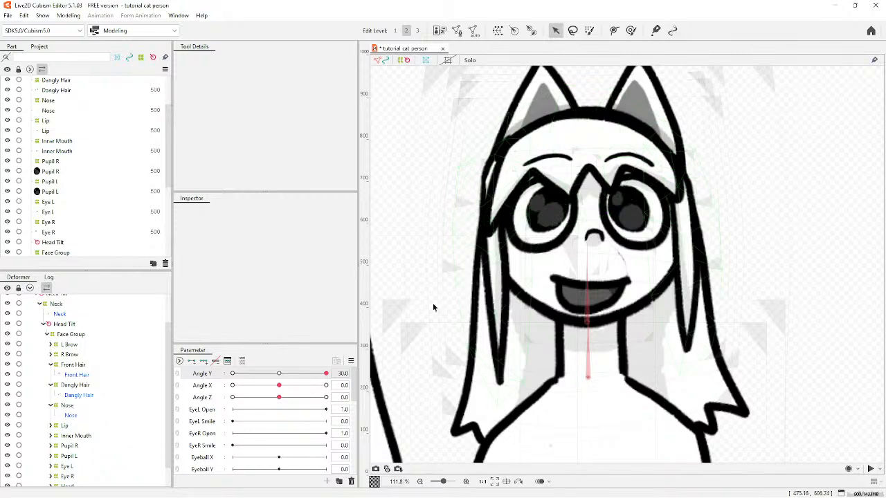
Select the Face Group warp, set Angle Y to -30, and move the warp's centre point straight down between the eyes.
{"action": "left_click", "coordinate": [71, 334]}
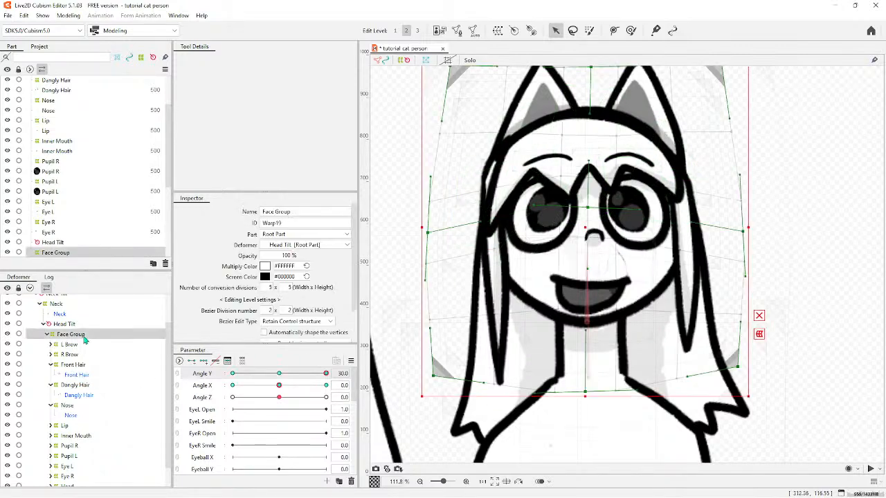
{"action": "left_click", "coordinate": [234, 373]}
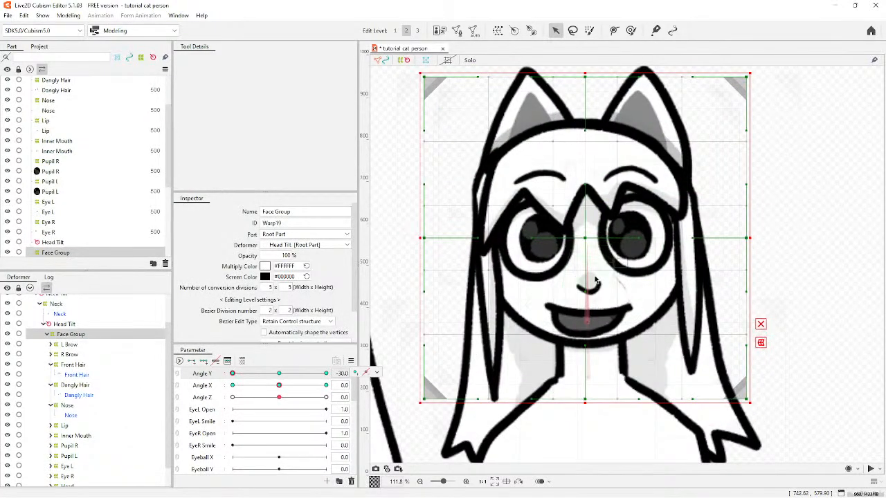
{"action": "scroll", "coordinate": [594, 280], "scroll_direction": "up", "scroll_amount": 3}
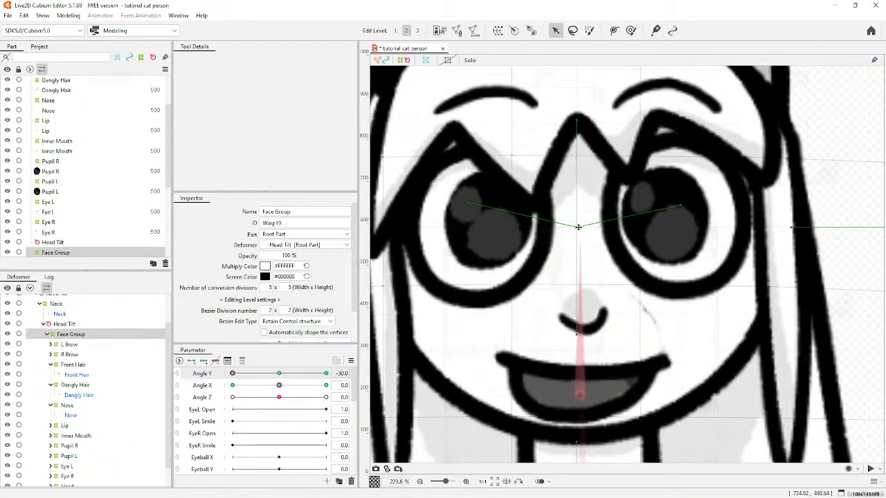
{"action": "mouse_move", "coordinate": [573, 234]}
{"action": "left_mouse_down"}
{"action": "mouse_move", "coordinate": [583, 245]}
{"action": "mouse_move", "coordinate": [580, 237]}
{"action": "left_mouse_up"}
{"action": "key", "text": "ctrl+z"}
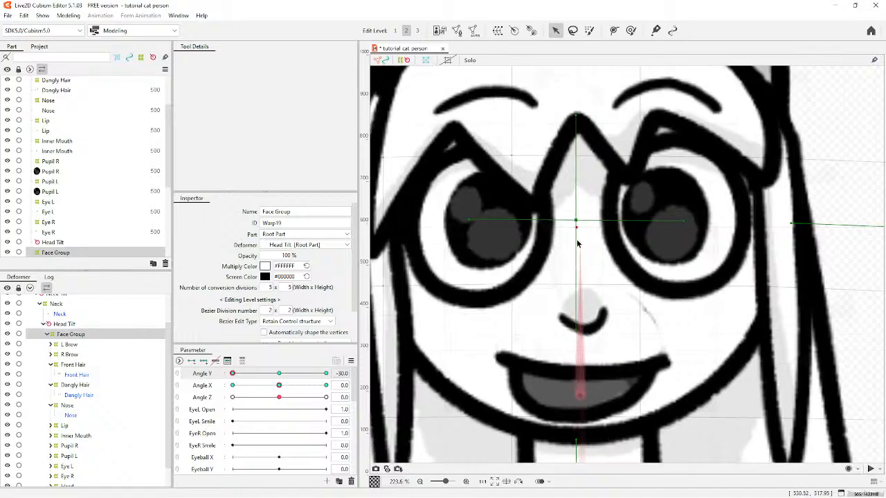
{"action": "scroll", "coordinate": [573, 227], "scroll_direction": "up", "scroll_amount": 6}
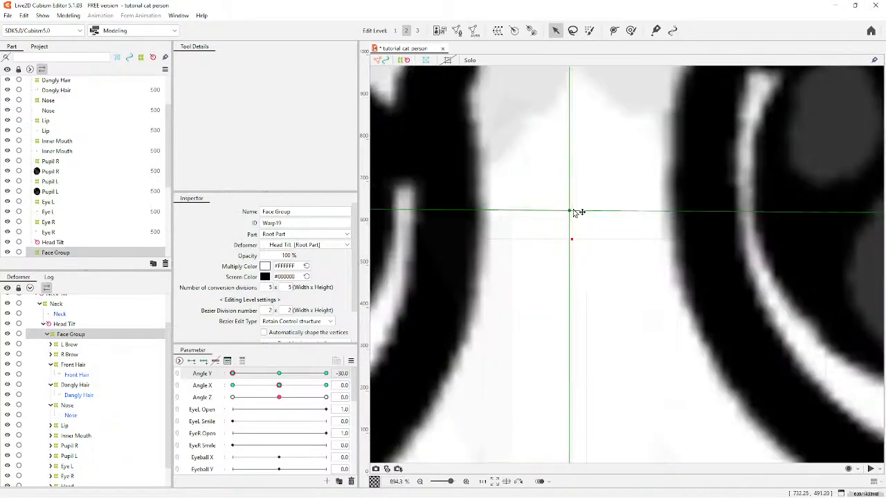
{"action": "left_click_drag", "start_coordinate": [577, 212], "coordinate": [577, 415]}
{"action": "scroll", "coordinate": [577, 306], "scroll_direction": "down", "scroll_amount": 9}
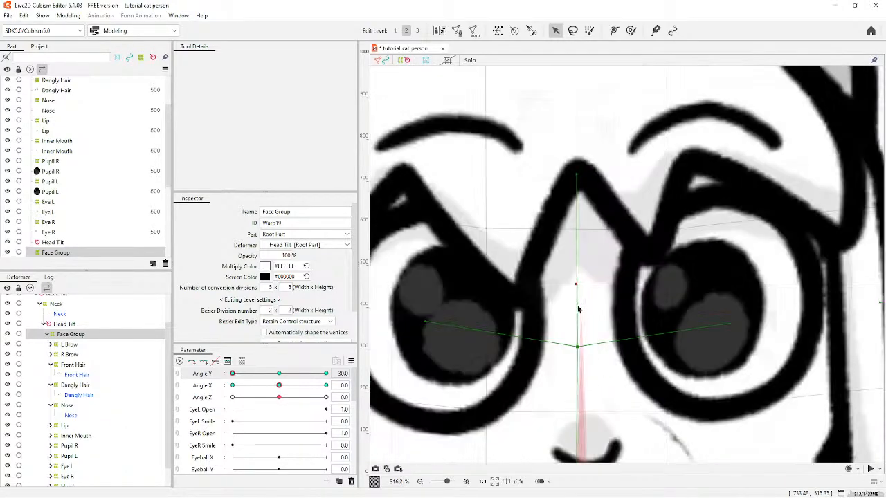
Raise the Face Group warp's bottom middle point to the chin and its lower left corner point, adjusting the bottom middle handles.
{"action": "scroll", "coordinate": [585, 217], "scroll_direction": "up", "scroll_amount": 2}
{"action": "scroll", "coordinate": [573, 277], "scroll_direction": "down", "scroll_amount": 3}
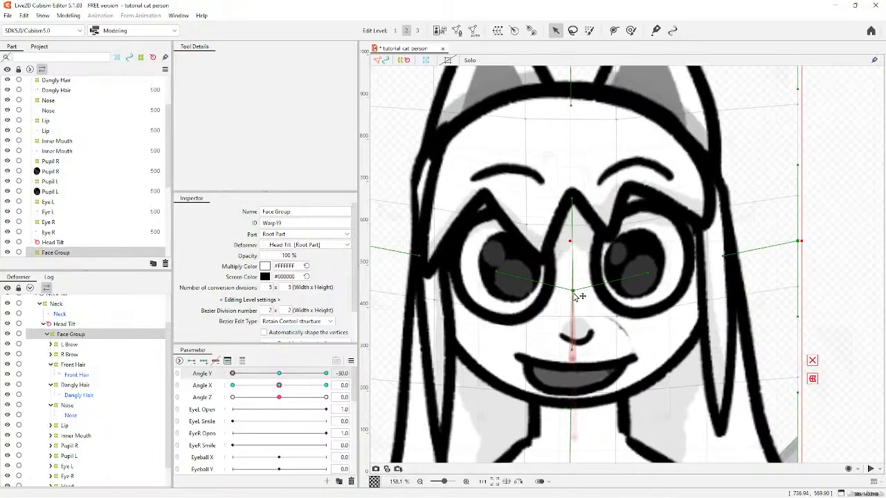
{"action": "left_click_drag", "start_coordinate": [565, 323], "coordinate": [574, 372]}
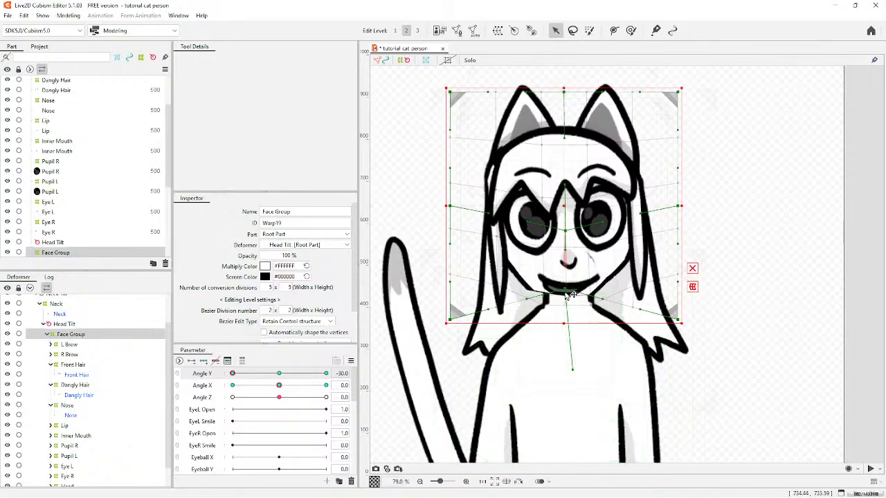
{"action": "left_click_drag", "start_coordinate": [567, 296], "coordinate": [565, 301]}
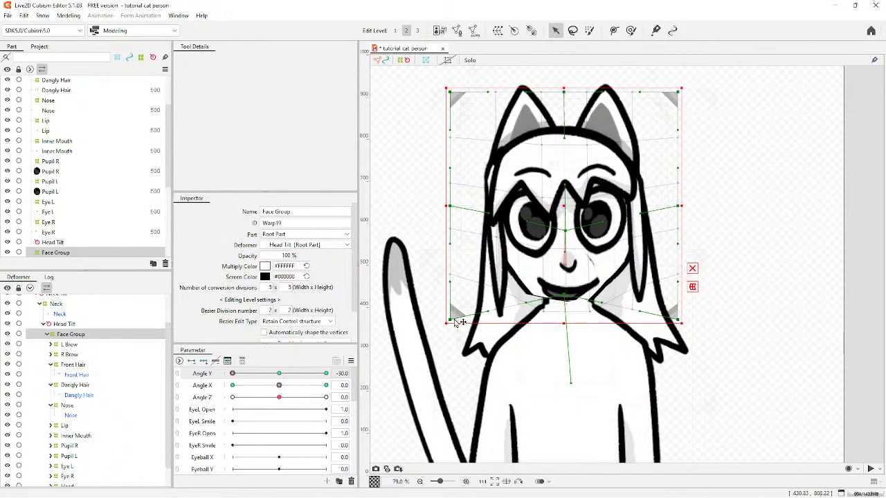
{"action": "left_click_drag", "start_coordinate": [455, 323], "coordinate": [455, 296]}
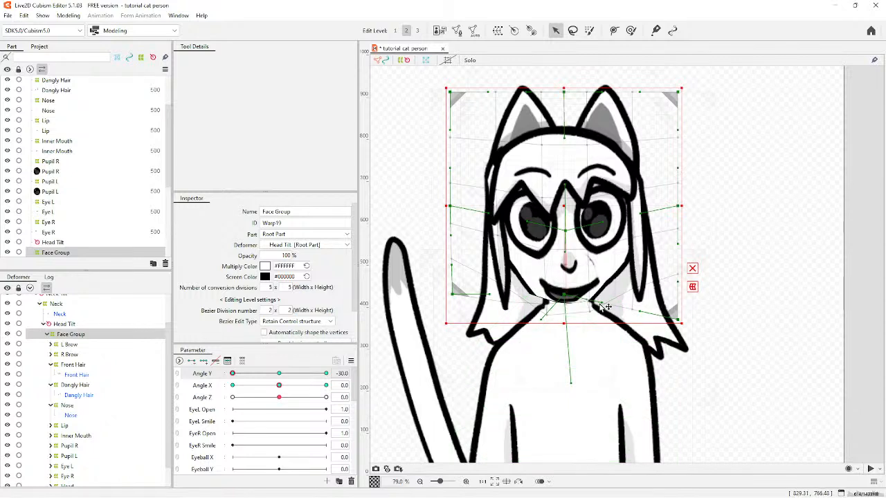
{"action": "left_click_drag", "start_coordinate": [599, 304], "coordinate": [598, 313]}
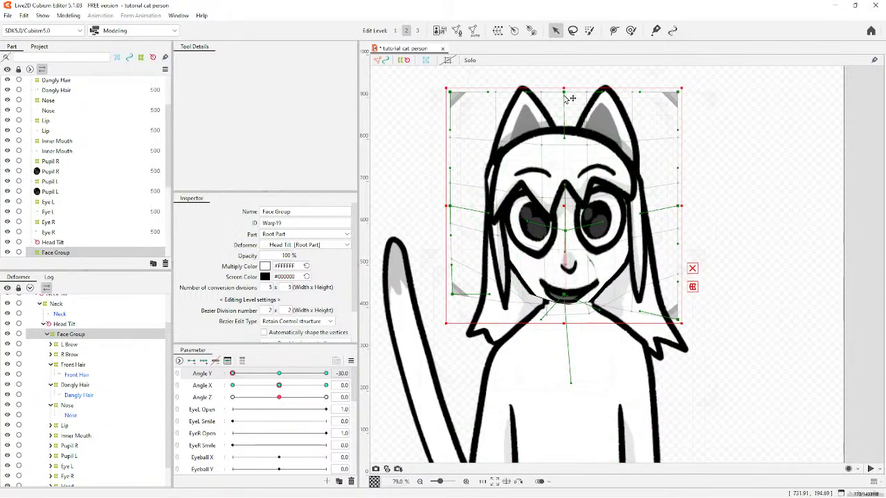
Pull the Face Group warp's top middle point down between the ears and its lower right corner point inward.
{"action": "mouse_move", "coordinate": [565, 97]}
{"action": "left_mouse_down"}
{"action": "mouse_move", "coordinate": [564, 160]}
{"action": "mouse_move", "coordinate": [565, 104]}
{"action": "left_mouse_up"}
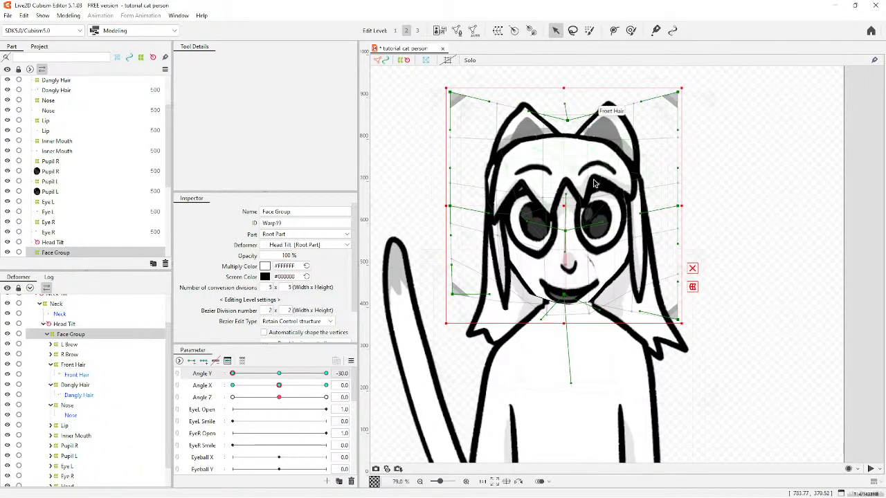
{"action": "left_click_drag", "start_coordinate": [678, 319], "coordinate": [646, 315]}
{"action": "scroll", "coordinate": [592, 277], "scroll_direction": "up", "scroll_amount": 4}
{"action": "scroll", "coordinate": [542, 363], "scroll_direction": "down", "scroll_amount": 4}
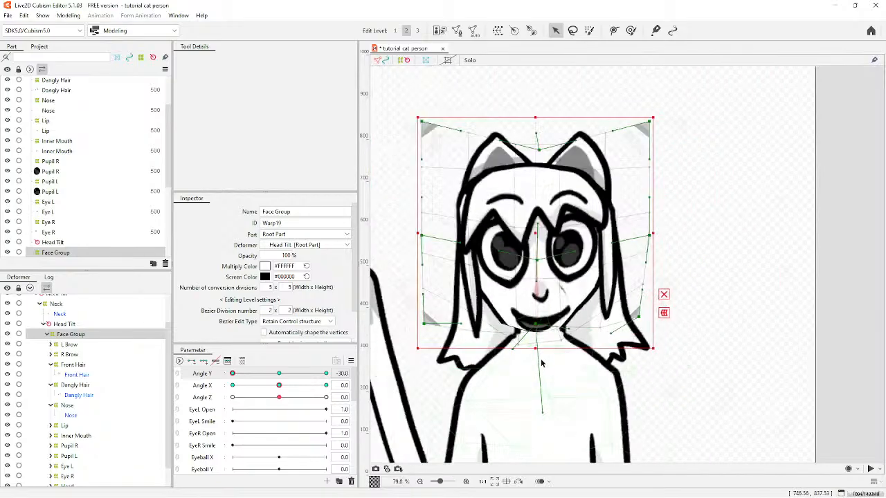
Adjust the Face Group warp's bottom middle handles to round the chin, and level the centre point's side handles.
{"action": "left_click_drag", "start_coordinate": [544, 414], "coordinate": [514, 368]}
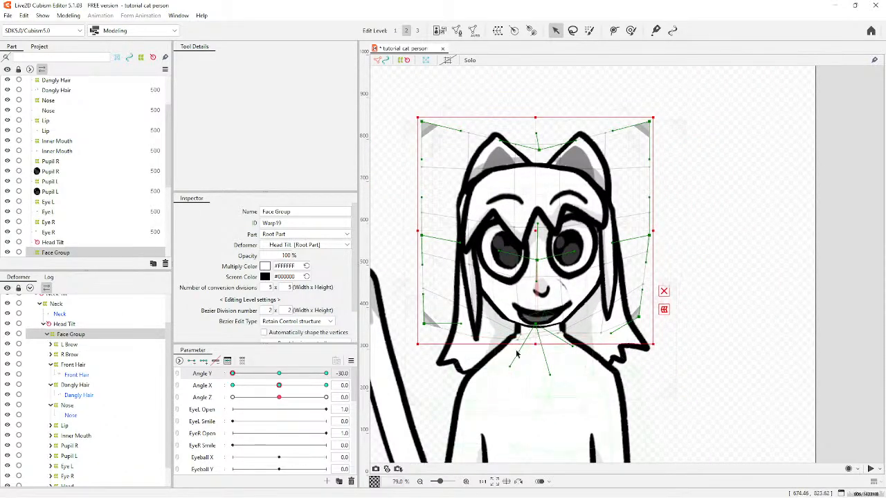
{"action": "left_click_drag", "start_coordinate": [536, 222], "coordinate": [536, 226]}
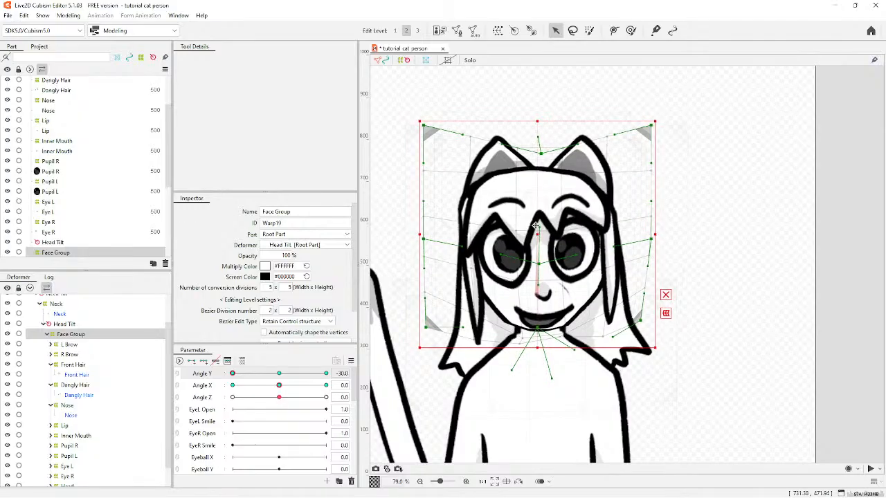
{"action": "scroll", "coordinate": [538, 255], "scroll_direction": "up", "scroll_amount": 5}
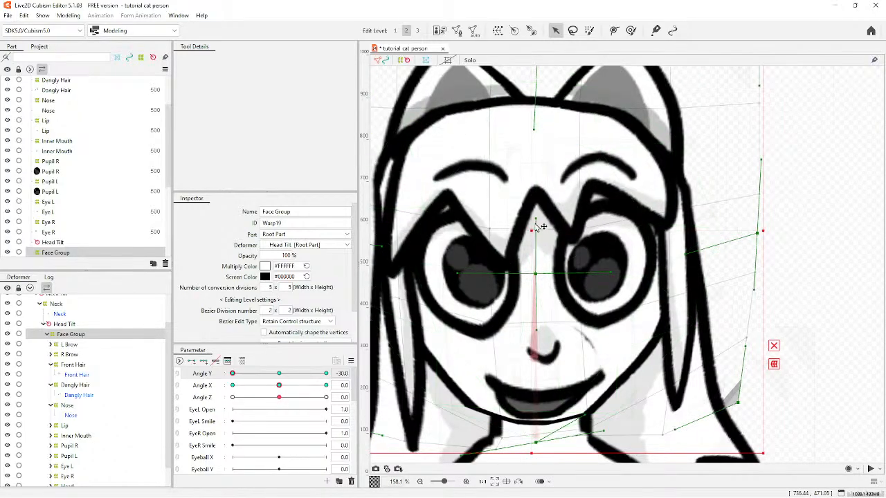
Move the Face Group warp's right edge middle point inward and bend its handles, and move the left edge middle point inward to match.
{"action": "scroll", "coordinate": [541, 235], "scroll_direction": "down", "scroll_amount": 3}
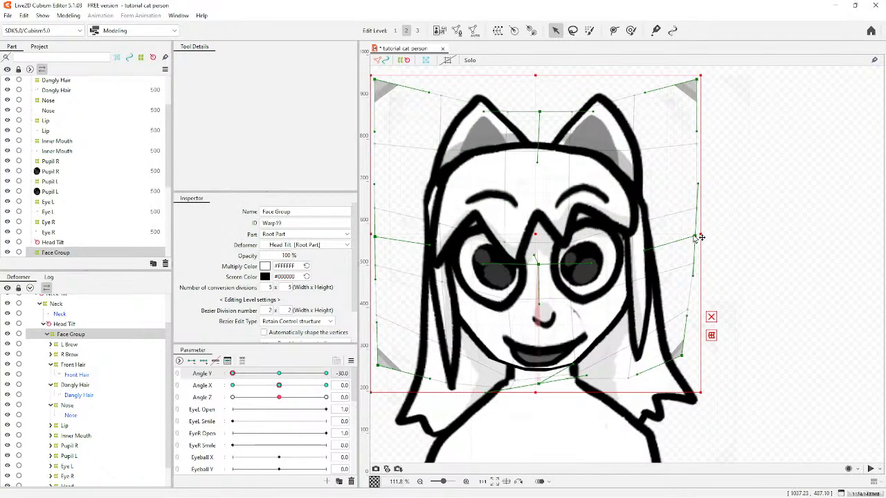
{"action": "left_click_drag", "start_coordinate": [694, 235], "coordinate": [681, 227]}
{"action": "left_click_drag", "start_coordinate": [684, 182], "coordinate": [666, 176]}
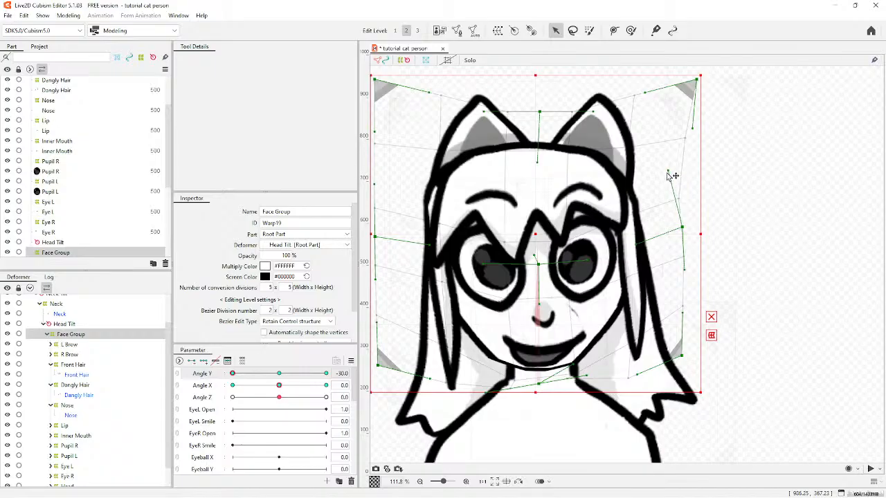
{"action": "left_click_drag", "start_coordinate": [685, 274], "coordinate": [673, 281]}
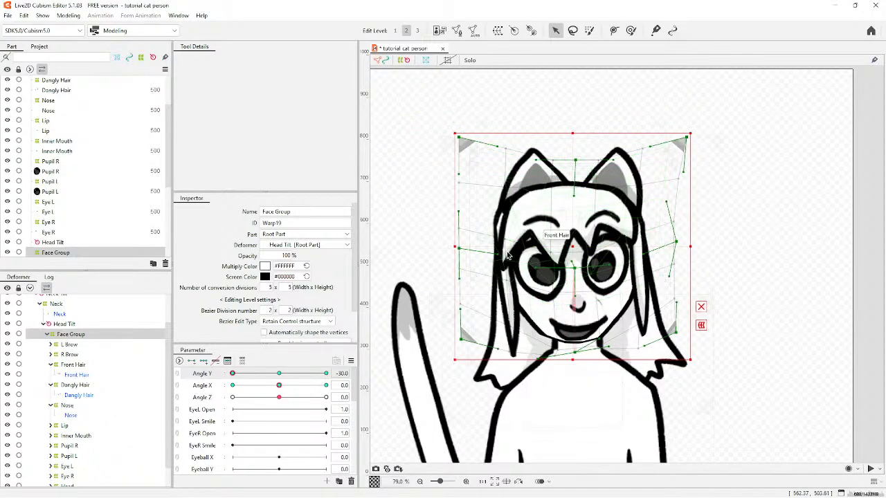
{"action": "left_click_drag", "start_coordinate": [466, 256], "coordinate": [477, 247]}
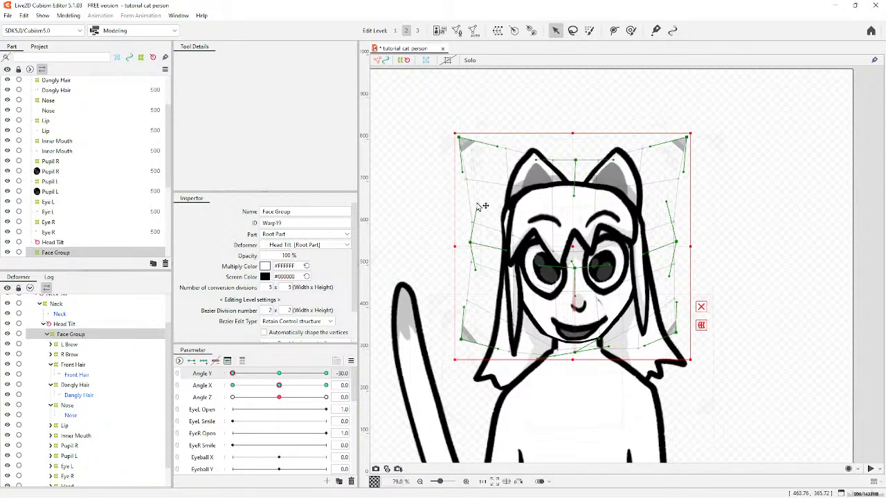
Delete the Face Group warp's key at Angle Y -30 and add it back with the undeformed default shape.
{"action": "scroll", "coordinate": [532, 114], "scroll_direction": "down", "scroll_amount": 2}
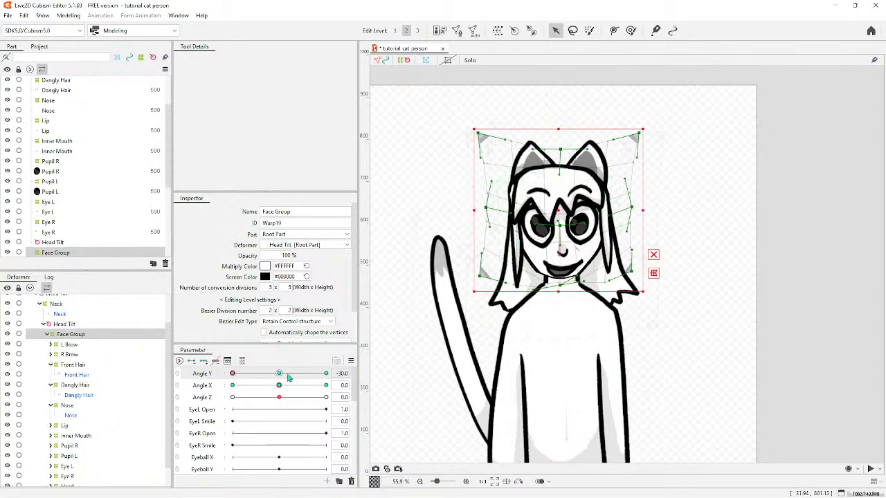
{"action": "mouse_move", "coordinate": [232, 375]}
{"action": "left_mouse_down"}
{"action": "mouse_move", "coordinate": [306, 373]}
{"action": "mouse_move", "coordinate": [228, 376]}
{"action": "mouse_move", "coordinate": [250, 374]}
{"action": "mouse_move", "coordinate": [271, 387]}
{"action": "mouse_move", "coordinate": [235, 385]}
{"action": "mouse_move", "coordinate": [256, 386]}
{"action": "mouse_move", "coordinate": [233, 374]}
{"action": "left_mouse_up"}
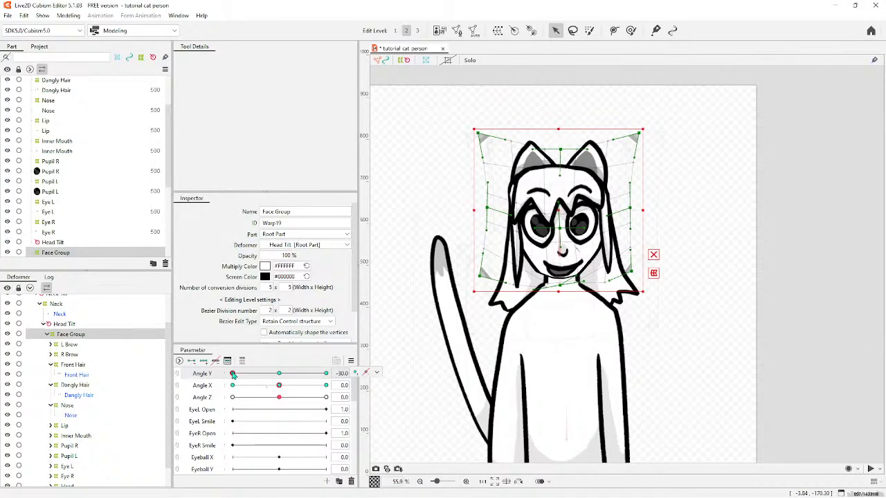
{"action": "left_click", "coordinate": [366, 373]}
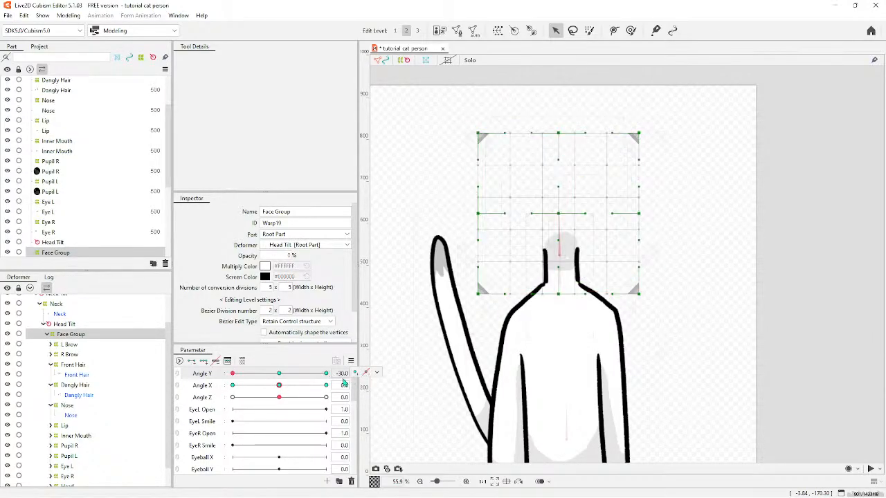
{"action": "left_click", "coordinate": [279, 374]}
{"action": "left_click", "coordinate": [233, 373]}
{"action": "double_click", "coordinate": [278, 374]}
{"action": "left_click", "coordinate": [425, 357]}
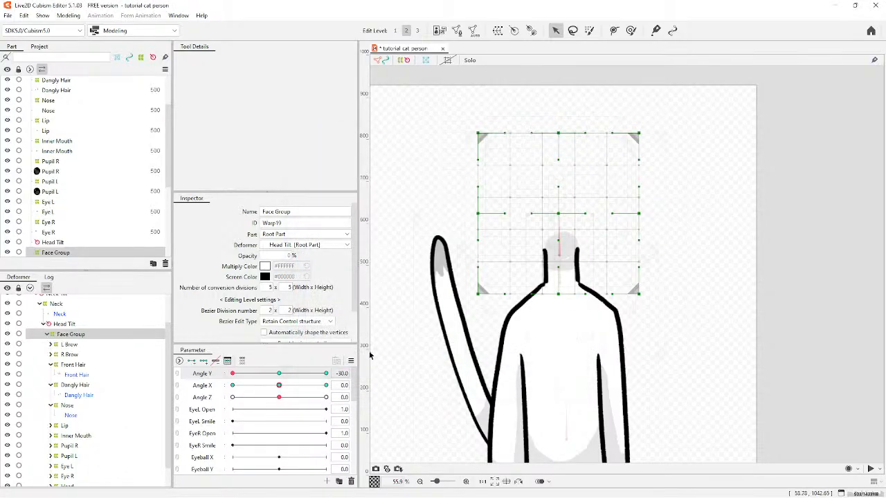
{"action": "left_click", "coordinate": [279, 374]}
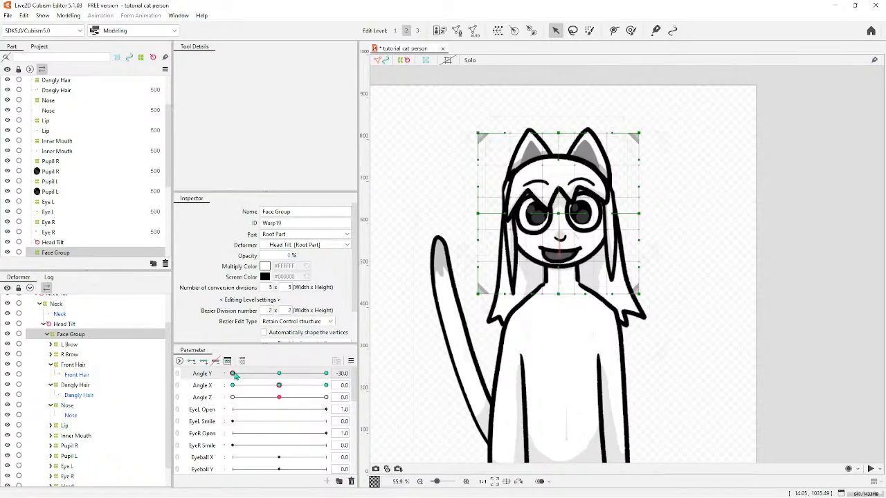
Compare the head's poses at Angle Y 0, 30 and -30, finishing at -30.
{"action": "left_click", "coordinate": [278, 374]}
{"action": "left_click", "coordinate": [323, 374]}
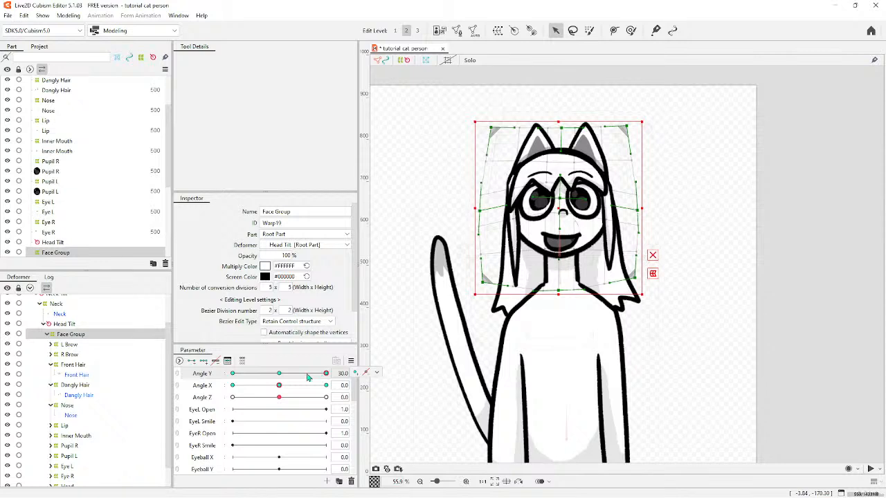
{"action": "left_click", "coordinate": [280, 374]}
{"action": "left_click", "coordinate": [326, 374]}
{"action": "left_click", "coordinate": [280, 374]}
{"action": "left_click", "coordinate": [233, 374]}
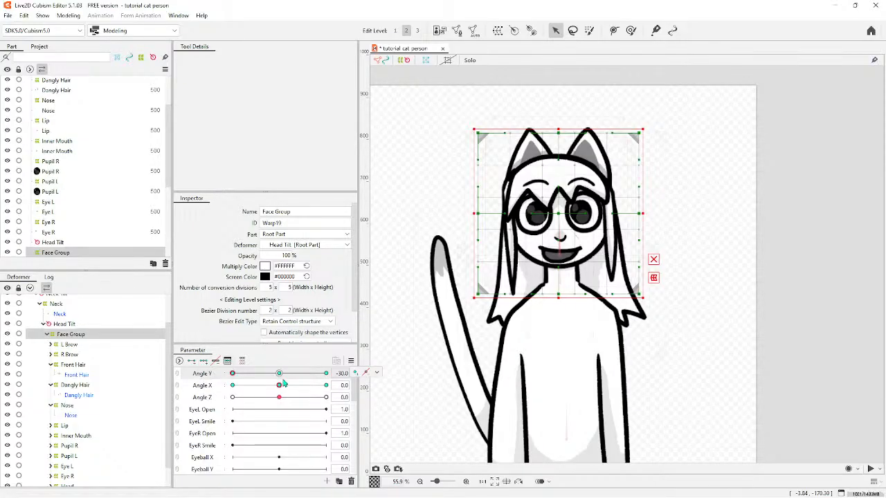
{"action": "left_click", "coordinate": [325, 373]}
{"action": "left_click", "coordinate": [279, 373]}
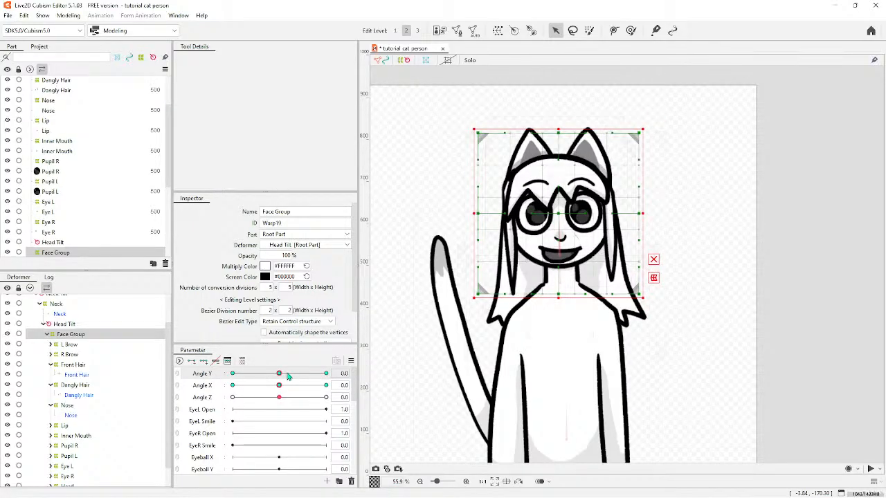
{"action": "left_click", "coordinate": [325, 373]}
{"action": "left_click", "coordinate": [233, 374]}
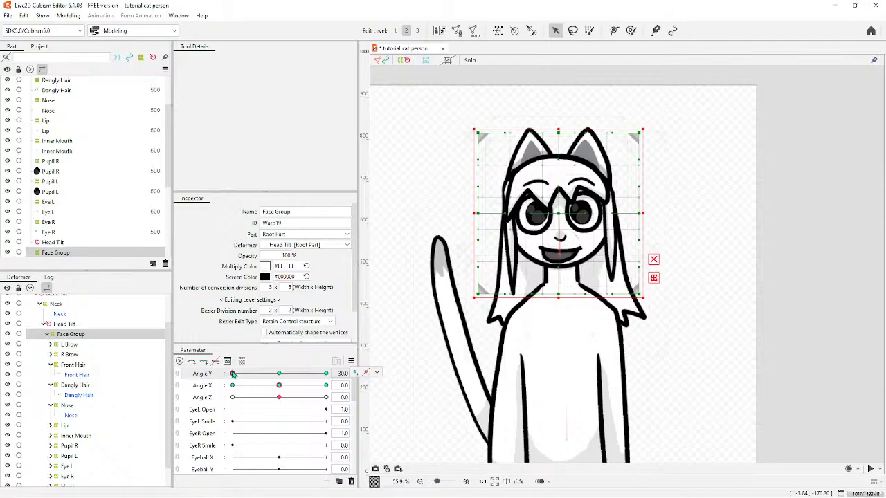
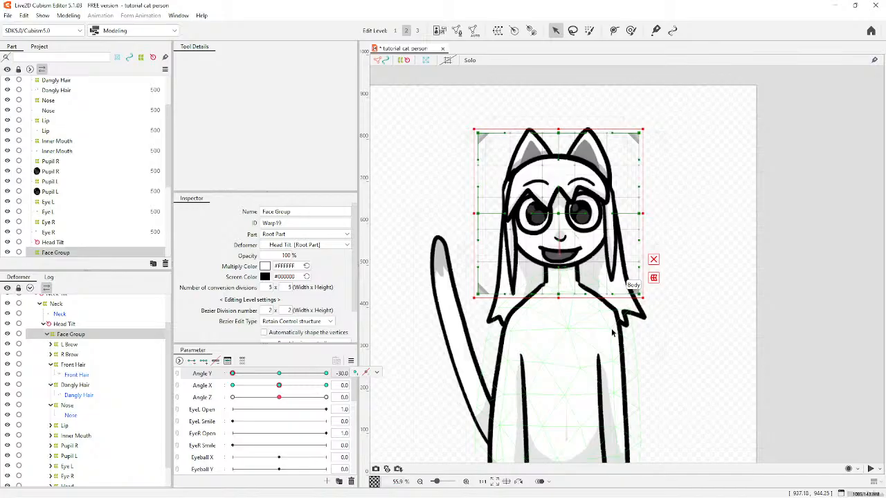
Raise the Face Group warp's bottom middle point slightly toward the chin at Angle Y -30.
{"action": "scroll", "coordinate": [619, 332], "scroll_direction": "up", "scroll_amount": 5}
{"action": "scroll", "coordinate": [609, 325], "scroll_direction": "down", "scroll_amount": 6}
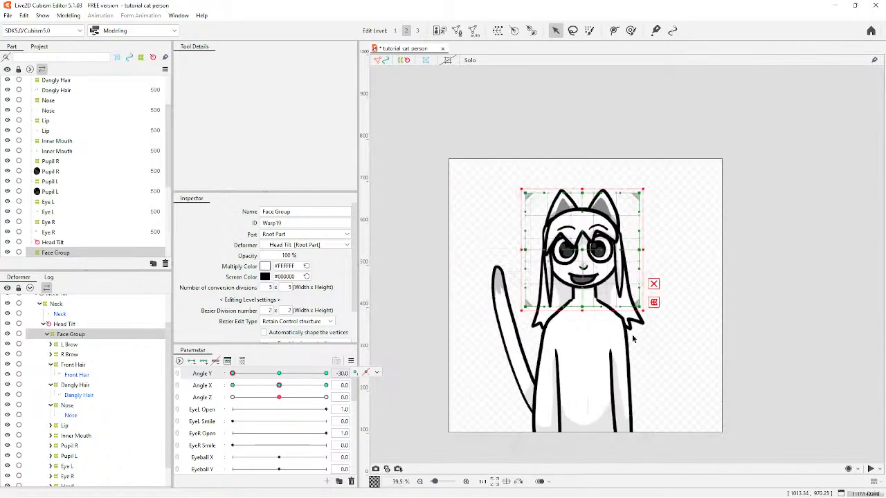
{"action": "scroll", "coordinate": [592, 308], "scroll_direction": "up", "scroll_amount": 5}
{"action": "scroll", "coordinate": [591, 307], "scroll_direction": "down", "scroll_amount": 3}
{"action": "scroll", "coordinate": [588, 318], "scroll_direction": "up", "scroll_amount": 2}
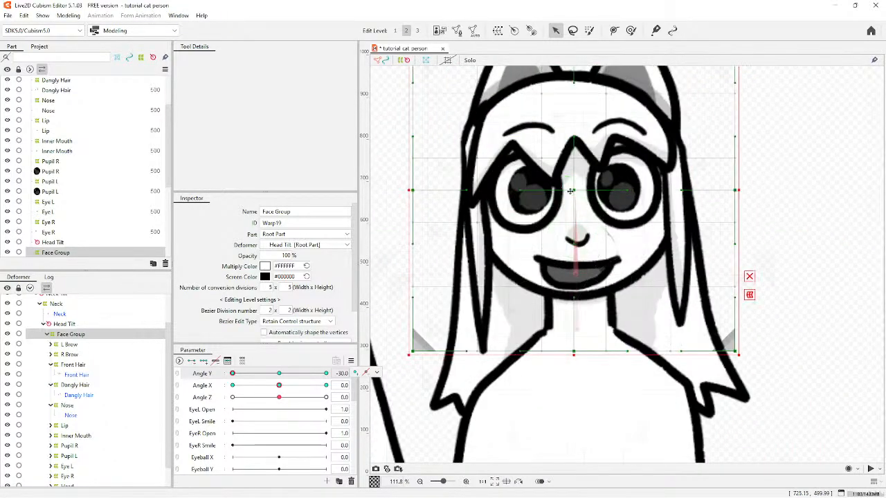
{"action": "mouse_move", "coordinate": [575, 354]}
{"action": "left_mouse_down"}
{"action": "mouse_move", "coordinate": [575, 331]}
{"action": "mouse_move", "coordinate": [577, 342]}
{"action": "left_mouse_up"}
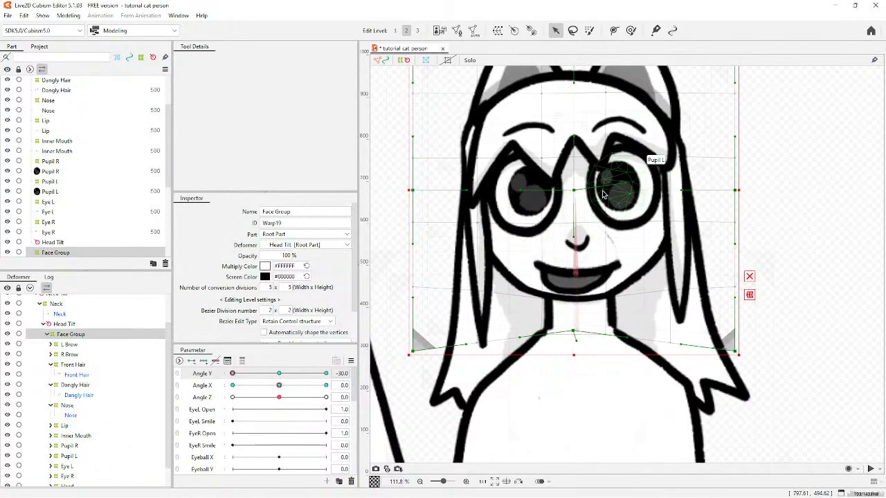
Lower the Face Group warp's centre point between the eyes and its top middle point between the ears.
{"action": "left_click_drag", "start_coordinate": [576, 189], "coordinate": [577, 199]}
{"action": "scroll", "coordinate": [589, 200], "scroll_direction": "up", "scroll_amount": 12}
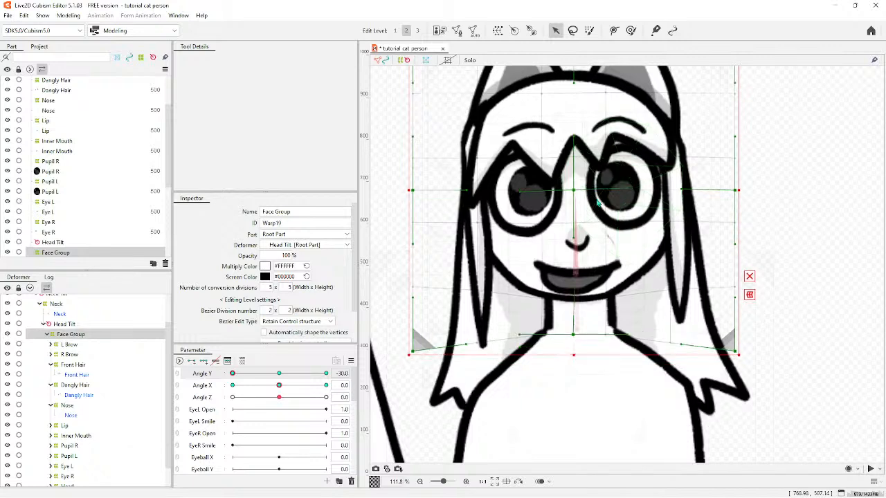
{"action": "scroll", "coordinate": [518, 150], "scroll_direction": "up", "scroll_amount": 4}
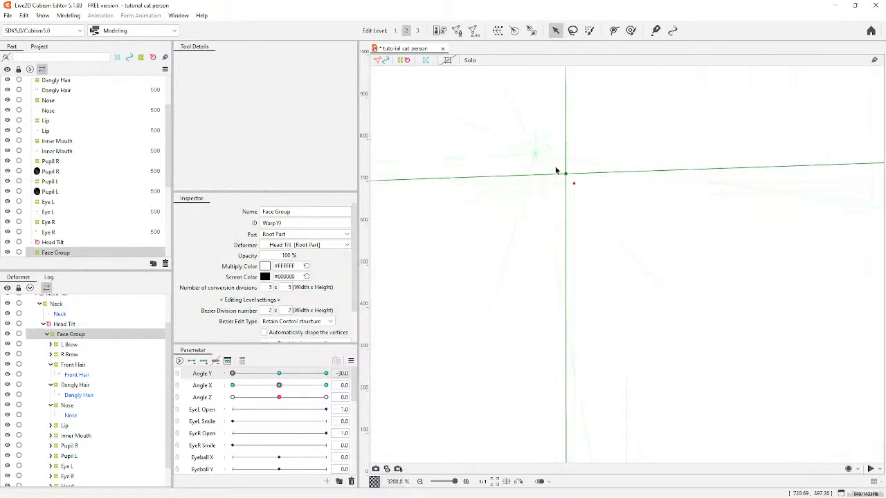
{"action": "scroll", "coordinate": [572, 332], "scroll_direction": "down", "scroll_amount": 5}
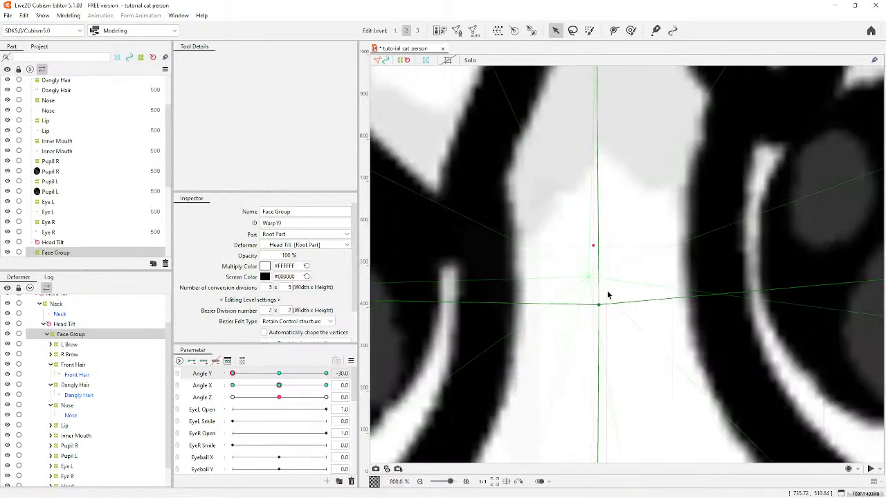
{"action": "scroll", "coordinate": [604, 316], "scroll_direction": "down", "scroll_amount": 10}
{"action": "scroll", "coordinate": [613, 238], "scroll_direction": "up", "scroll_amount": 4}
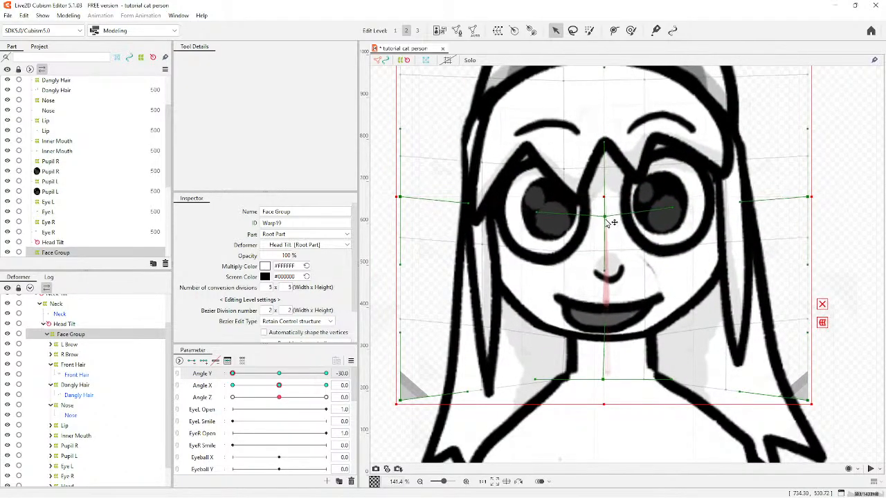
{"action": "scroll", "coordinate": [611, 185], "scroll_direction": "down", "scroll_amount": 2}
{"action": "scroll", "coordinate": [611, 185], "scroll_direction": "up", "scroll_amount": 2}
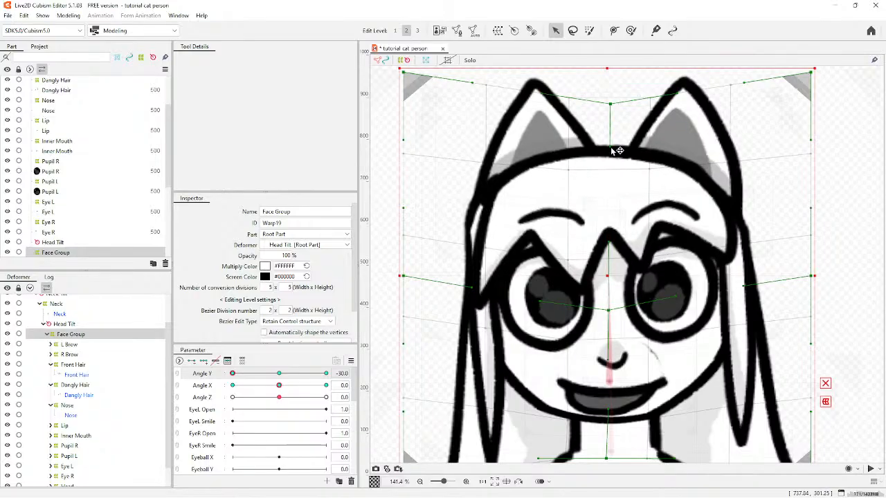
Extend the inward handles of the Face Group warp's two top corner points and raise them, checking the Angle Y motion.
{"action": "left_click_drag", "start_coordinate": [747, 84], "coordinate": [701, 72]}
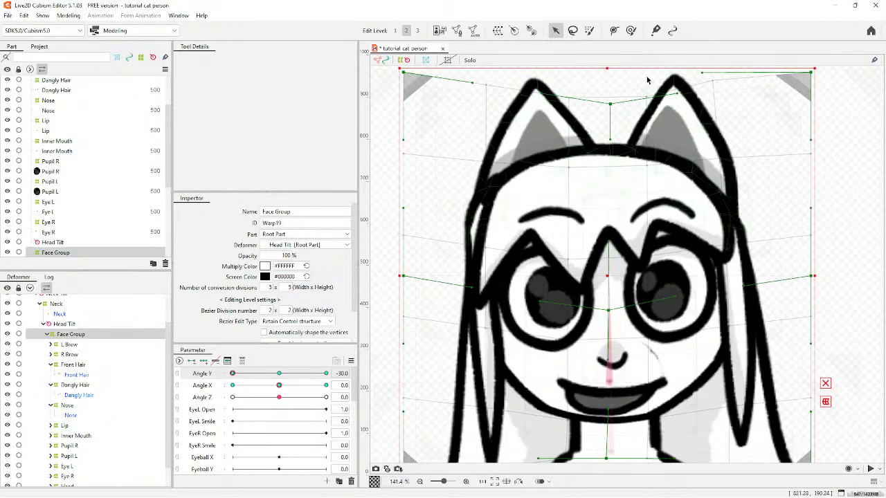
{"action": "left_click_drag", "start_coordinate": [473, 85], "coordinate": [506, 68]}
{"action": "scroll", "coordinate": [510, 102], "scroll_direction": "down", "scroll_amount": 5}
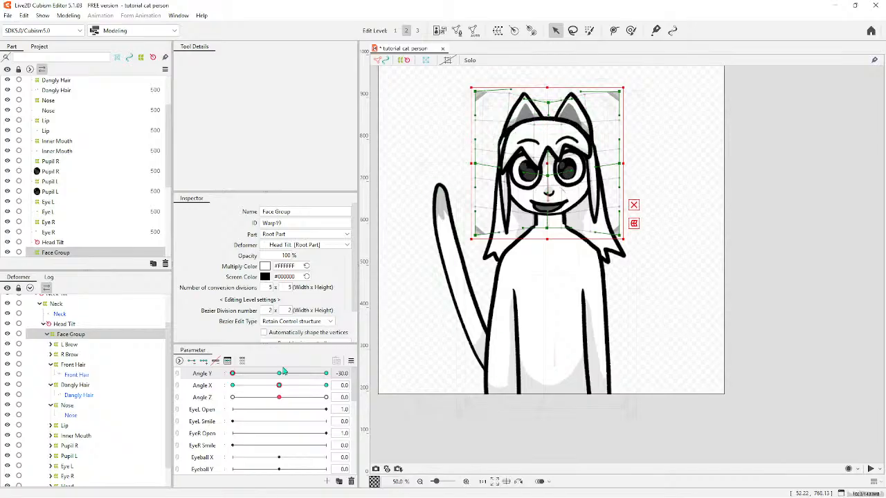
{"action": "left_click_drag", "start_coordinate": [233, 378], "coordinate": [241, 333]}
{"action": "scroll", "coordinate": [494, 144], "scroll_direction": "up", "scroll_amount": 2}
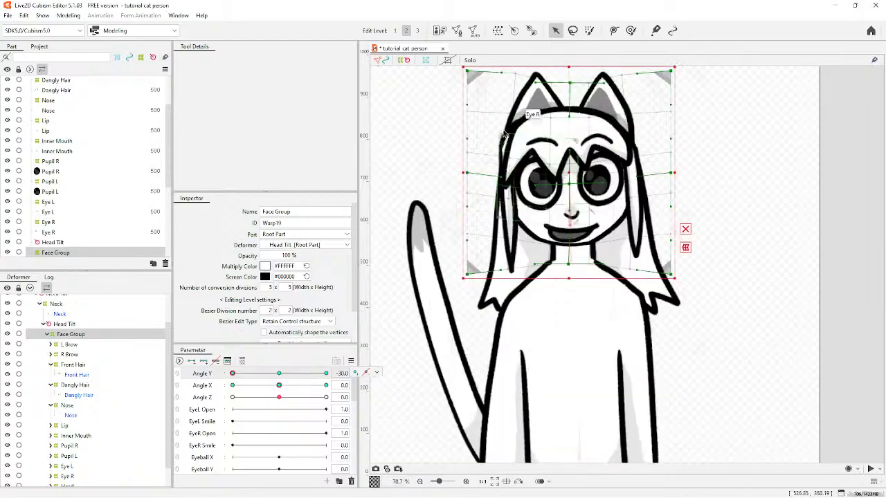
{"action": "mouse_move", "coordinate": [622, 112]}
{"action": "left_mouse_down"}
{"action": "mouse_move", "coordinate": [637, 111]}
{"action": "mouse_move", "coordinate": [621, 110]}
{"action": "left_mouse_up"}
{"action": "left_click", "coordinate": [515, 110]}
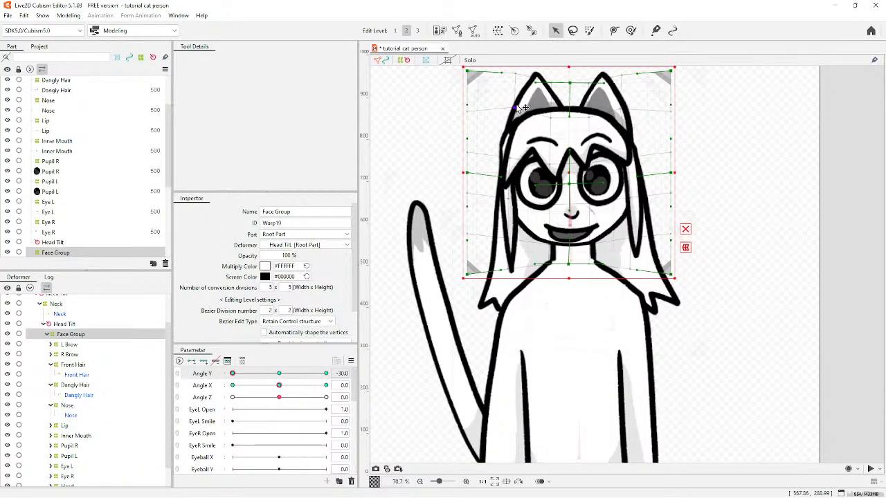
Reset Angle X and Angle Y to 0, move Angle X above Angle Y, and link them into one combined parameter.
{"action": "scroll", "coordinate": [503, 159], "scroll_direction": "down", "scroll_amount": 2}
{"action": "left_click_drag", "start_coordinate": [280, 389], "coordinate": [247, 394]}
{"action": "left_click", "coordinate": [279, 386]}
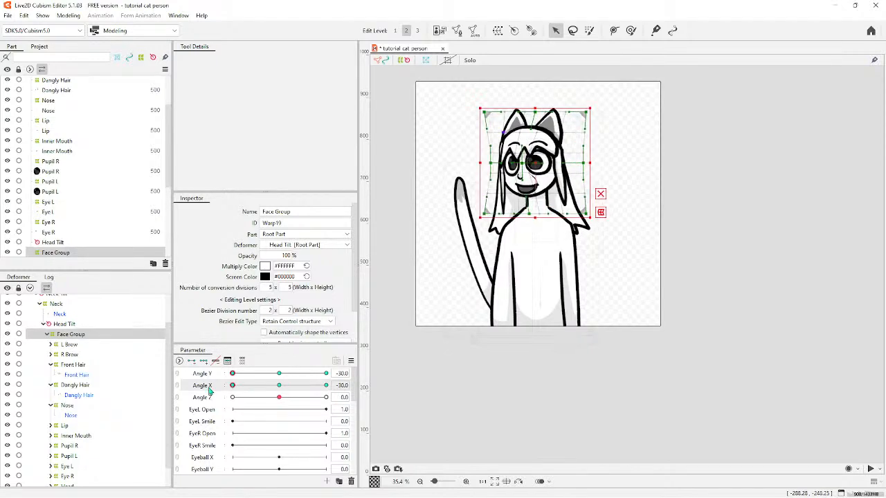
{"action": "left_click", "coordinate": [278, 374]}
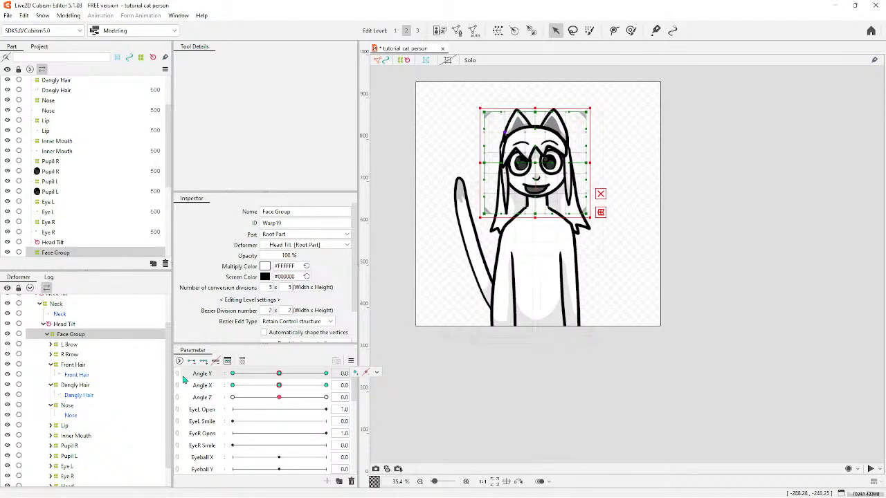
{"action": "left_click_drag", "start_coordinate": [184, 377], "coordinate": [184, 386]}
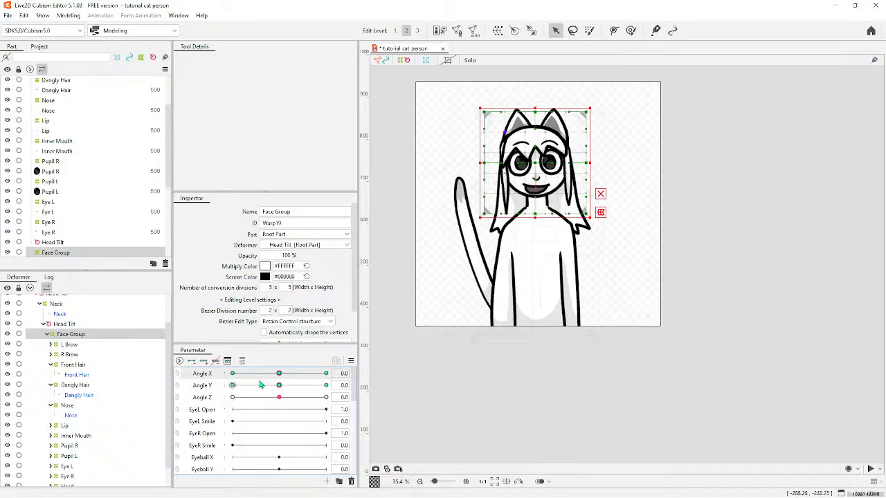
{"action": "left_click", "coordinate": [180, 379]}
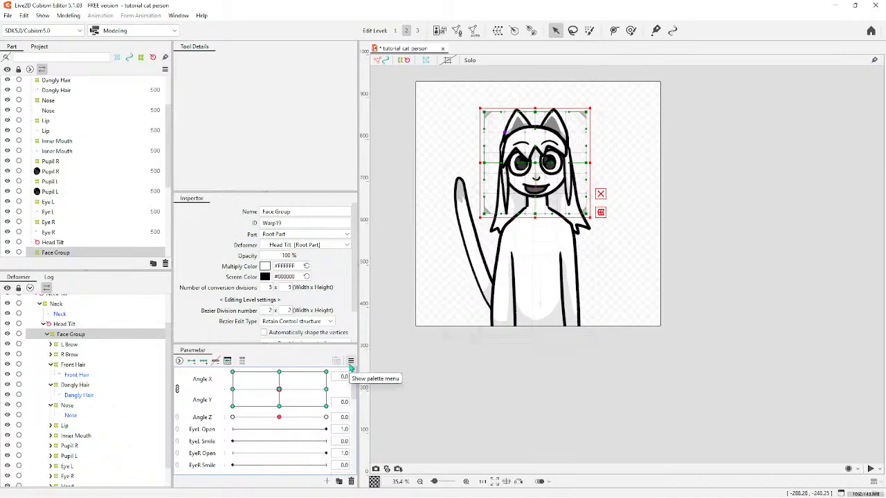
Synthesize all four corner keys of Angle X and Angle Y for the selected Face Group warp, referencing the default value.
{"action": "left_click", "coordinate": [350, 364]}
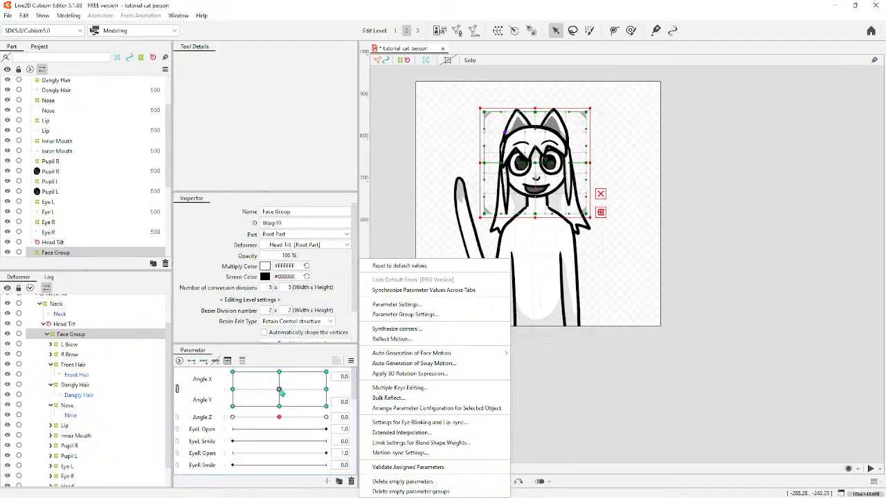
{"action": "left_click_drag", "start_coordinate": [280, 391], "coordinate": [330, 416]}
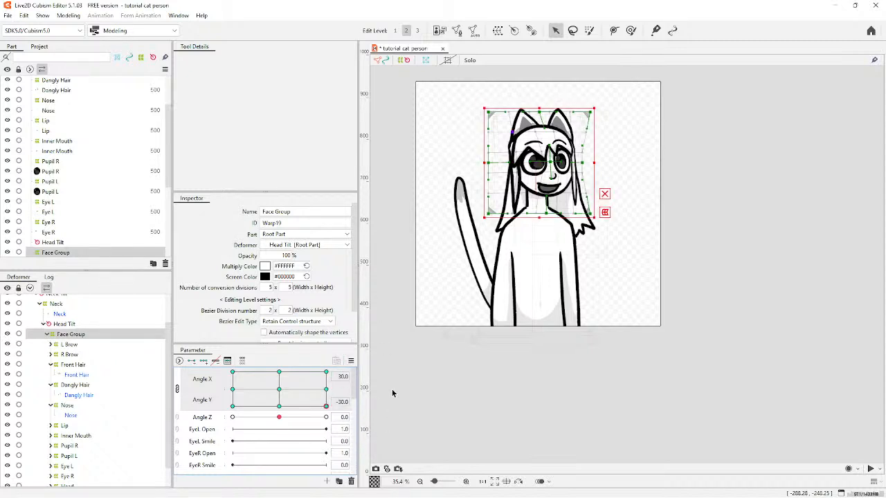
{"action": "left_click_drag", "start_coordinate": [381, 358], "coordinate": [348, 413]}
{"action": "left_click", "coordinate": [352, 361]}
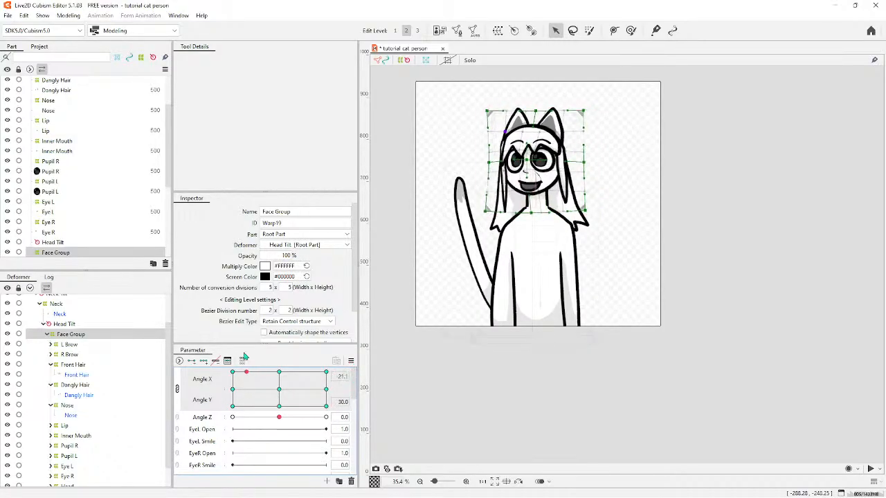
{"action": "left_click", "coordinate": [352, 361]}
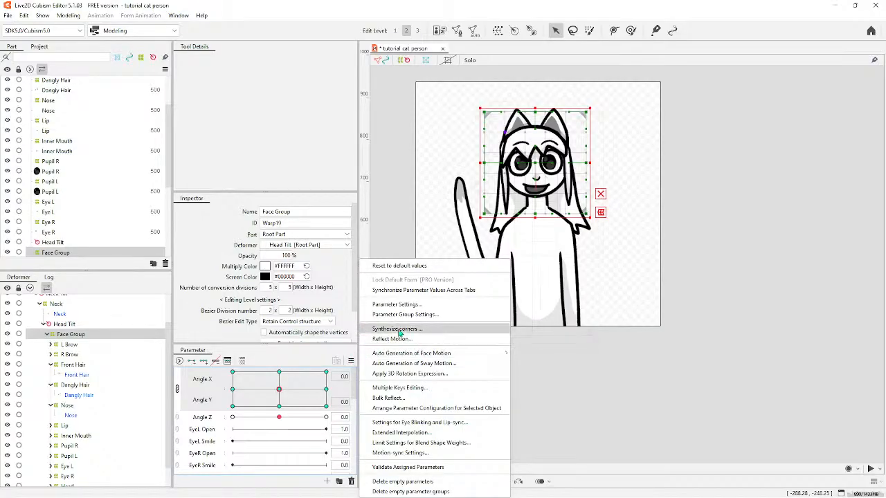
{"action": "left_click", "coordinate": [398, 329]}
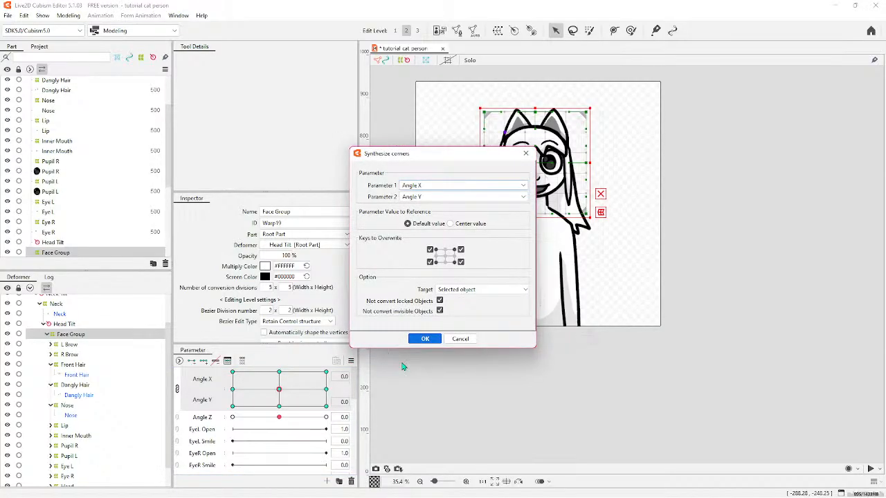
{"action": "left_click", "coordinate": [422, 341]}
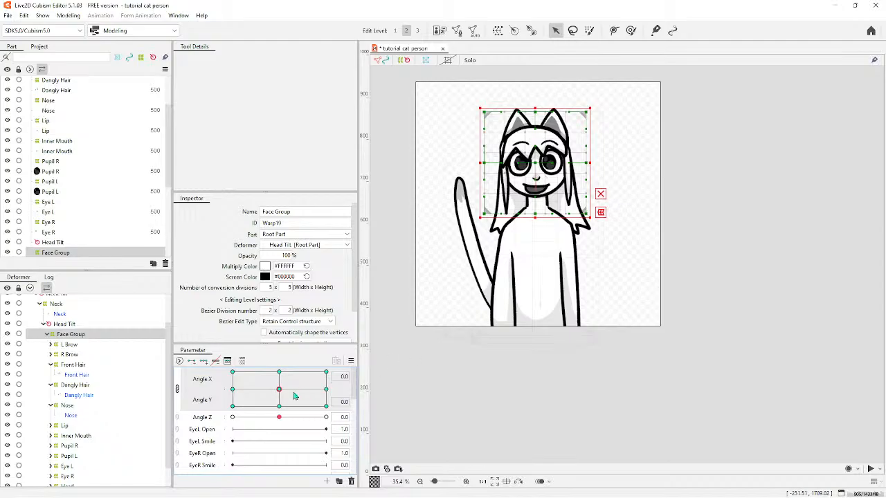
At Angle X -30 and Angle Y 30, reshape the outer side of the Nose warp by moving its middle edge point and handles.
{"action": "left_click_drag", "start_coordinate": [278, 393], "coordinate": [199, 413]}
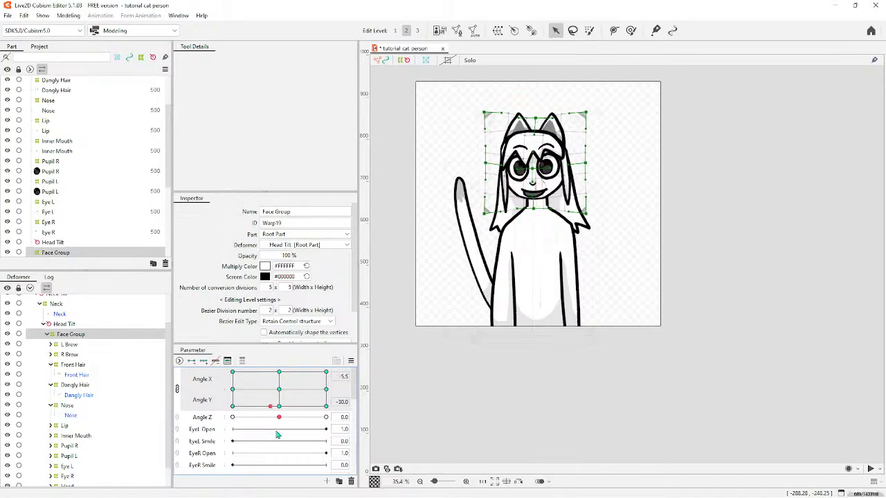
{"action": "left_click", "coordinate": [234, 375]}
{"action": "scroll", "coordinate": [538, 362], "scroll_direction": "up", "scroll_amount": 8}
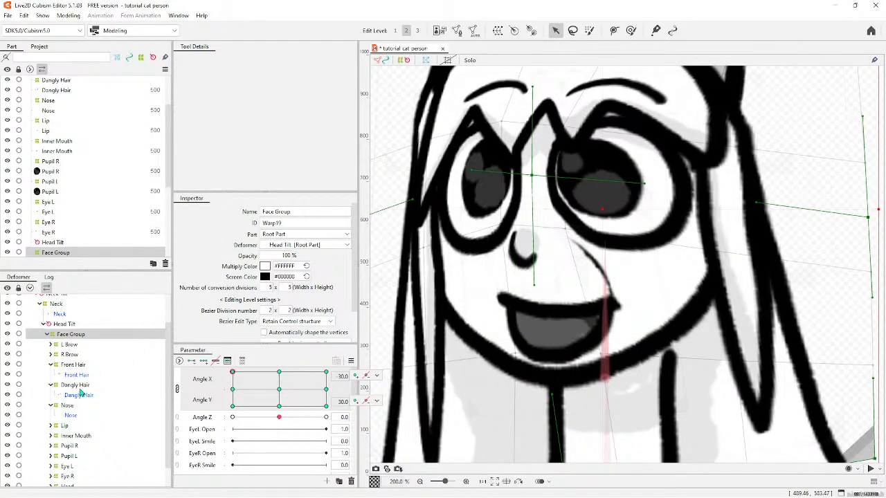
{"action": "left_click", "coordinate": [79, 406]}
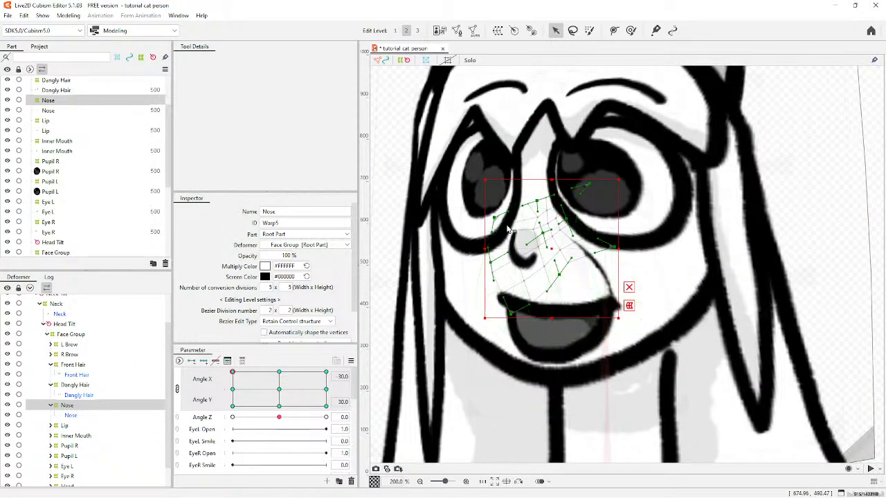
{"action": "left_click_drag", "start_coordinate": [497, 265], "coordinate": [526, 201]}
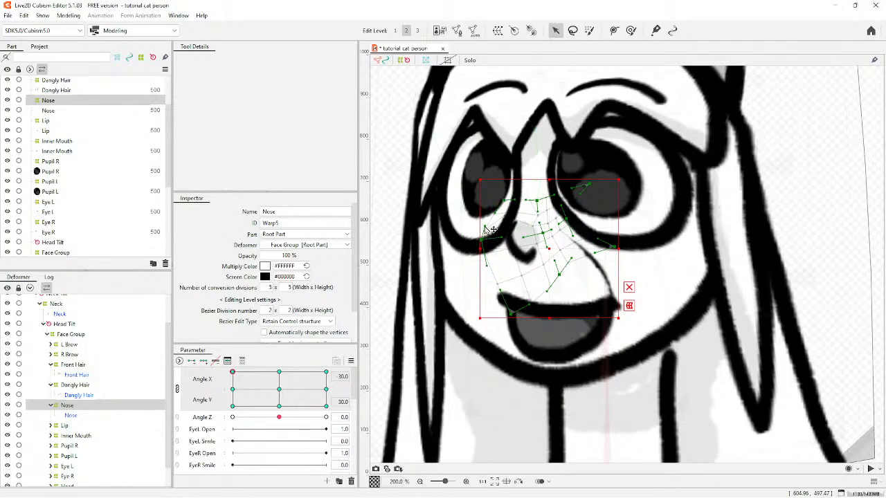
{"action": "left_click_drag", "start_coordinate": [484, 232], "coordinate": [488, 213]}
{"action": "left_click_drag", "start_coordinate": [488, 266], "coordinate": [426, 253]}
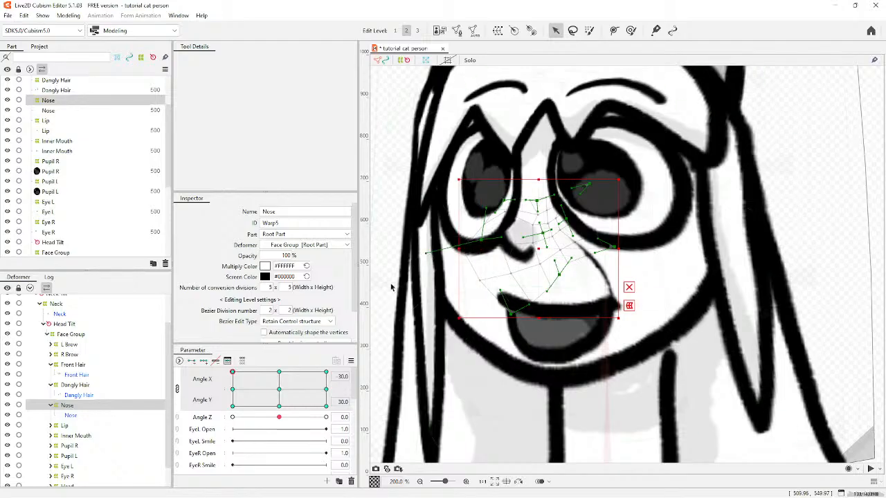
Reshape the outer side of the Nose warp at Angle X 30 and Angle Y 30, and check the combined head motion.
{"action": "left_click", "coordinate": [326, 373]}
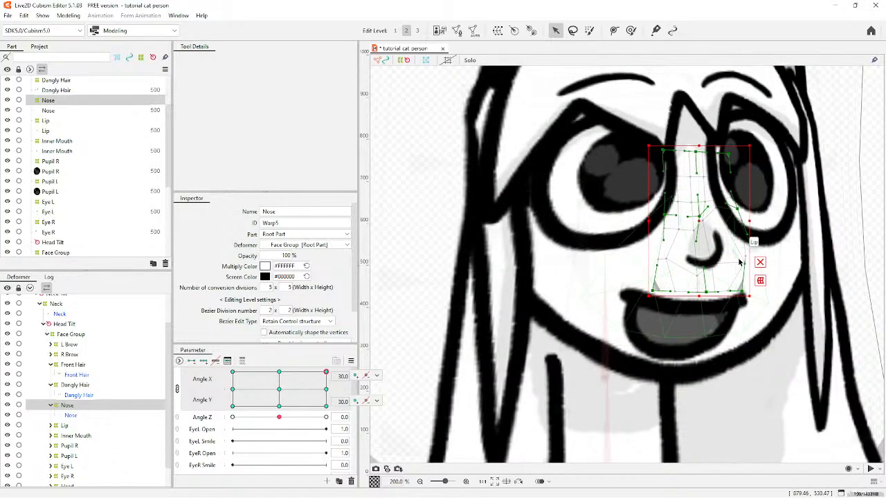
{"action": "left_click_drag", "start_coordinate": [746, 263], "coordinate": [729, 196]}
{"action": "left_click_drag", "start_coordinate": [706, 291], "coordinate": [740, 265]}
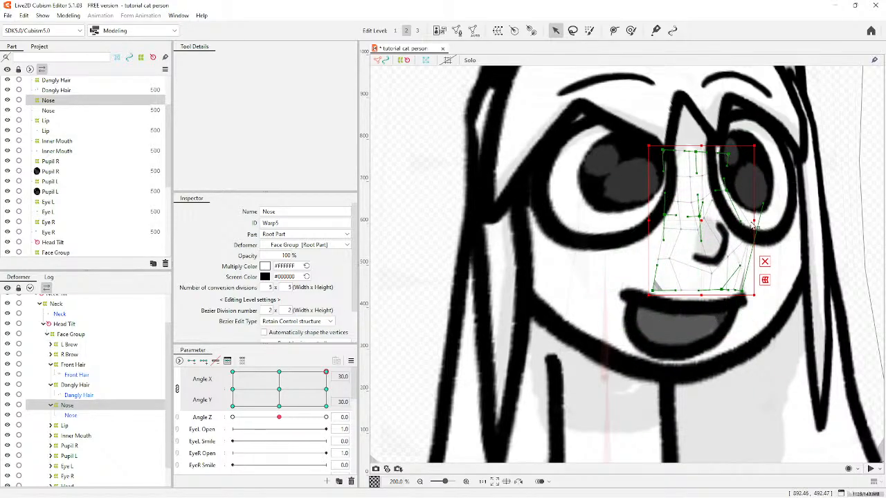
{"action": "left_click_drag", "start_coordinate": [763, 206], "coordinate": [794, 220]}
{"action": "left_click_drag", "start_coordinate": [740, 222], "coordinate": [747, 191]}
{"action": "left_click_drag", "start_coordinate": [740, 265], "coordinate": [721, 240]}
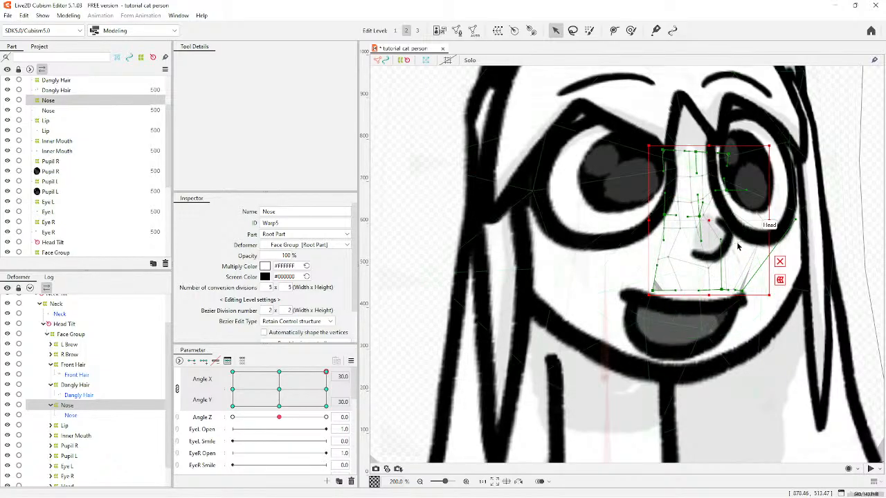
{"action": "left_click_drag", "start_coordinate": [764, 222], "coordinate": [796, 222]}
{"action": "scroll", "coordinate": [593, 235], "scroll_direction": "down", "scroll_amount": 5}
{"action": "left_click", "coordinate": [551, 163]}
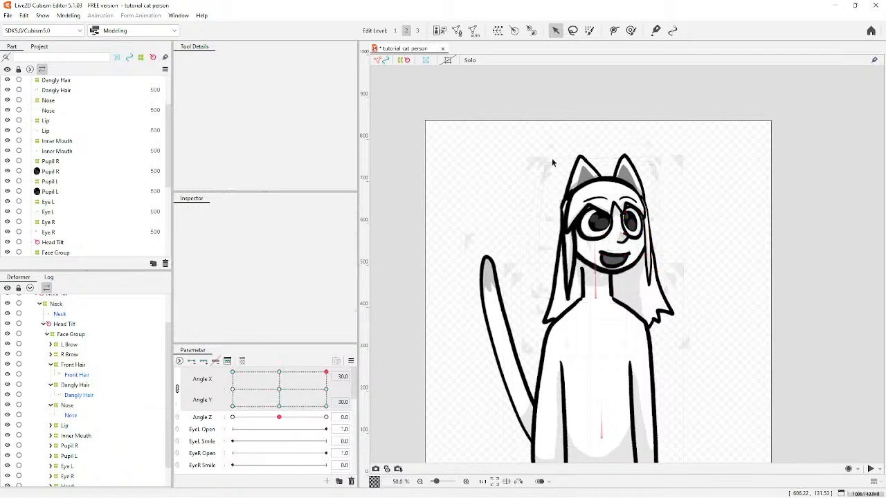
{"action": "left_click_drag", "start_coordinate": [328, 376], "coordinate": [279, 410]}
{"action": "left_click_drag", "start_coordinate": [309, 461], "coordinate": [325, 326]}
Lower the whole Face Group warp slightly at Angle X 30 and Angle Y 30.
{"action": "scroll", "coordinate": [603, 231], "scroll_direction": "up", "scroll_amount": 3}
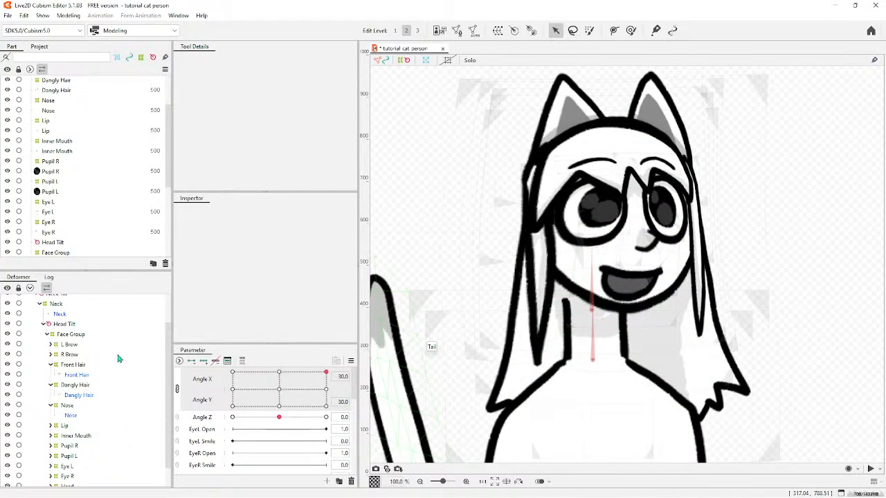
{"action": "left_click", "coordinate": [73, 335]}
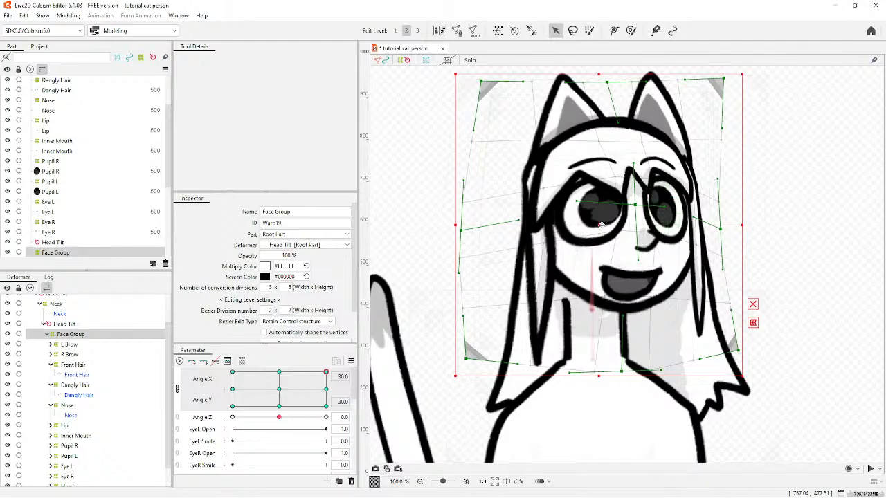
{"action": "left_click_drag", "start_coordinate": [601, 226], "coordinate": [598, 237]}
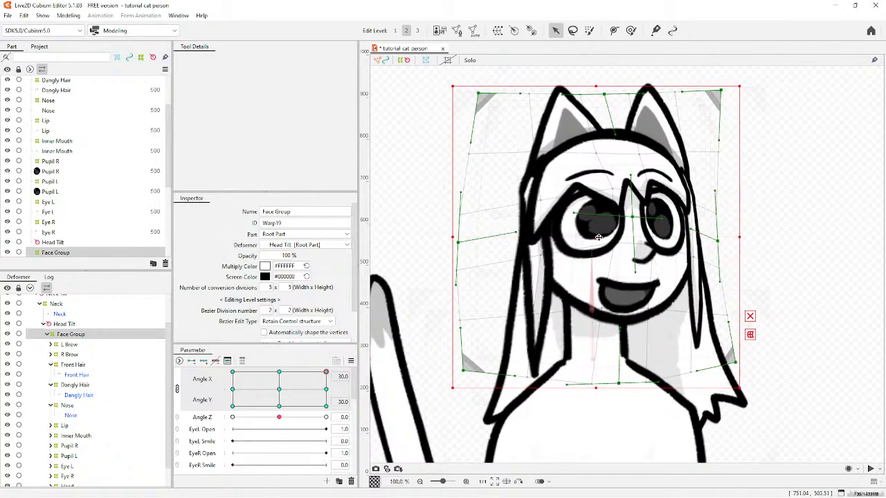
Try moving the Face Group warp down at Angle X -30 and Angle Y 30, and undo the move.
{"action": "left_click", "coordinate": [233, 372]}
{"action": "left_click_drag", "start_coordinate": [555, 217], "coordinate": [592, 241]}
{"action": "key", "text": "ctrl+z"}
Review the head poses at the Angle Y -30 keys and return Angle X and Angle Y to 0.
{"action": "left_click", "coordinate": [234, 406]}
{"action": "left_click", "coordinate": [327, 406]}
{"action": "left_click", "coordinate": [280, 407]}
{"action": "scroll", "coordinate": [488, 256], "scroll_direction": "down", "scroll_amount": 2}
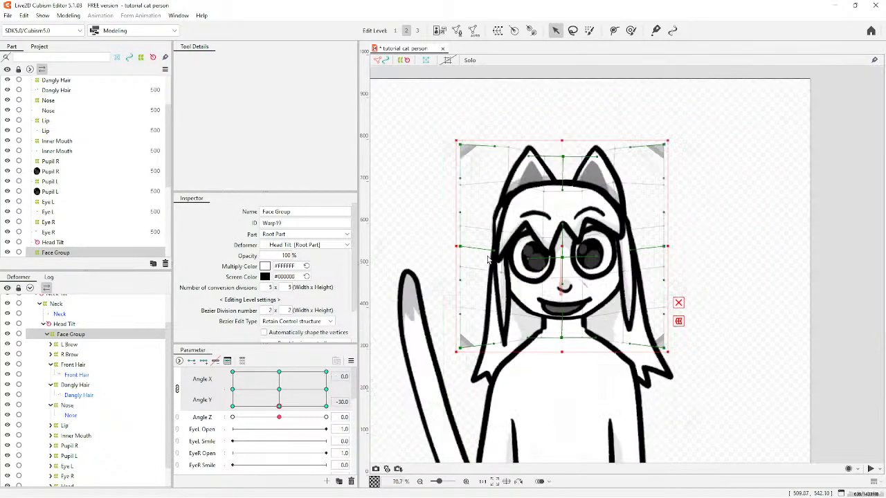
{"action": "left_click", "coordinate": [551, 115]}
{"action": "left_click_drag", "start_coordinate": [279, 407], "coordinate": [279, 388]}
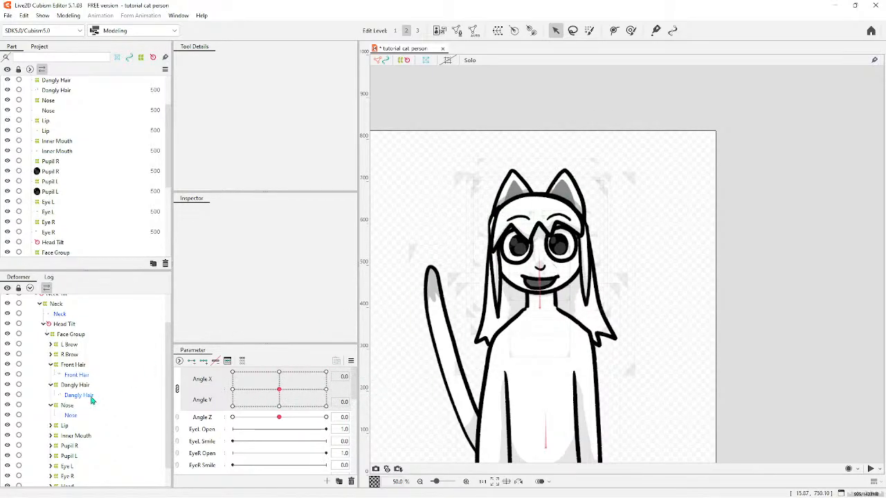
Expand the Eye L and Eye R warps in the deformer tree to reveal their art meshes.
{"action": "scroll", "coordinate": [90, 412], "scroll_direction": "down", "scroll_amount": 1}
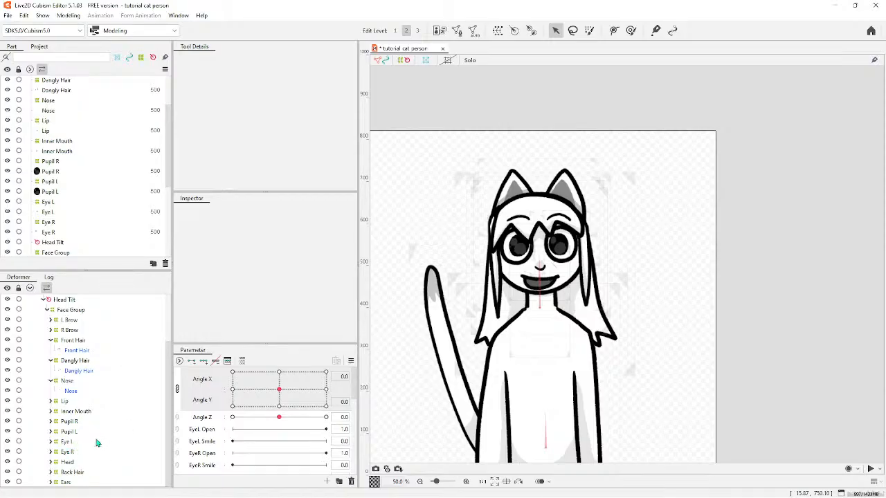
{"action": "left_click", "coordinate": [66, 442]}
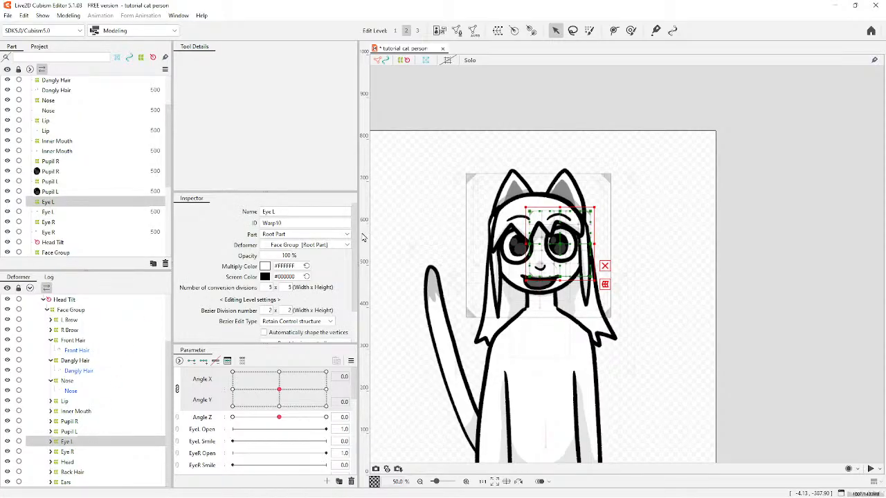
{"action": "double_click", "coordinate": [296, 225]}
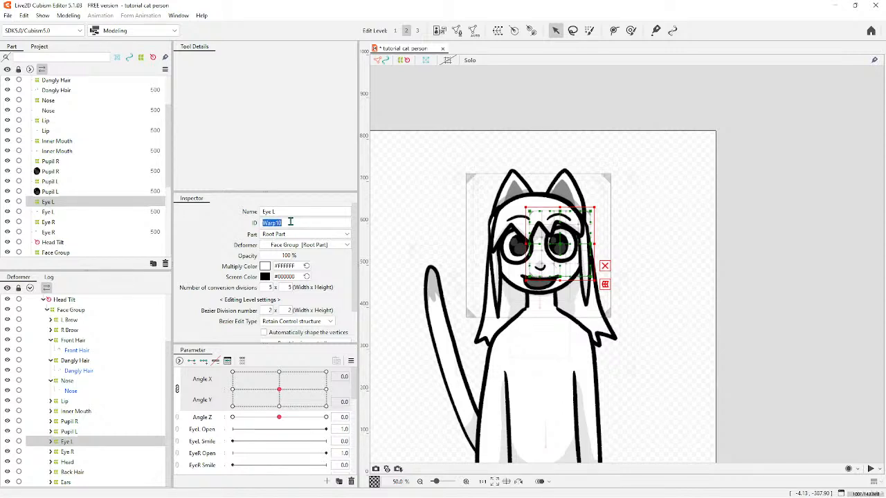
{"action": "left_click", "coordinate": [262, 223]}
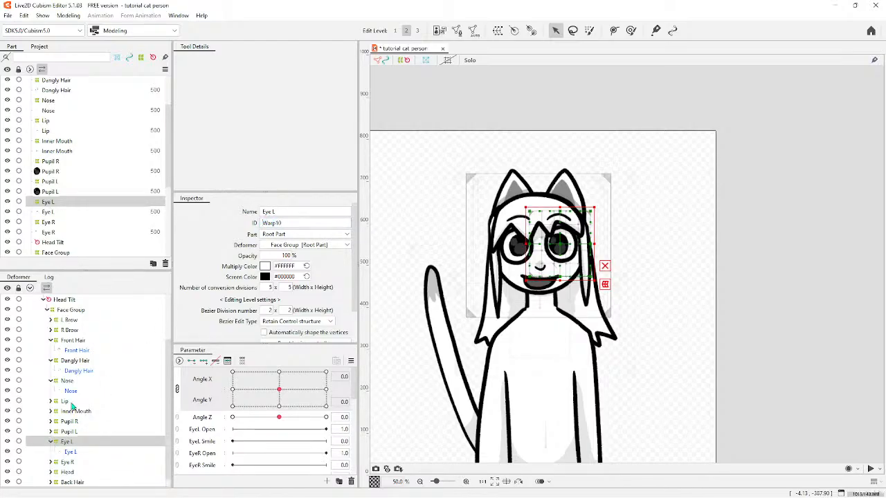
{"action": "left_click", "coordinate": [51, 442]}
{"action": "left_click", "coordinate": [51, 453]}
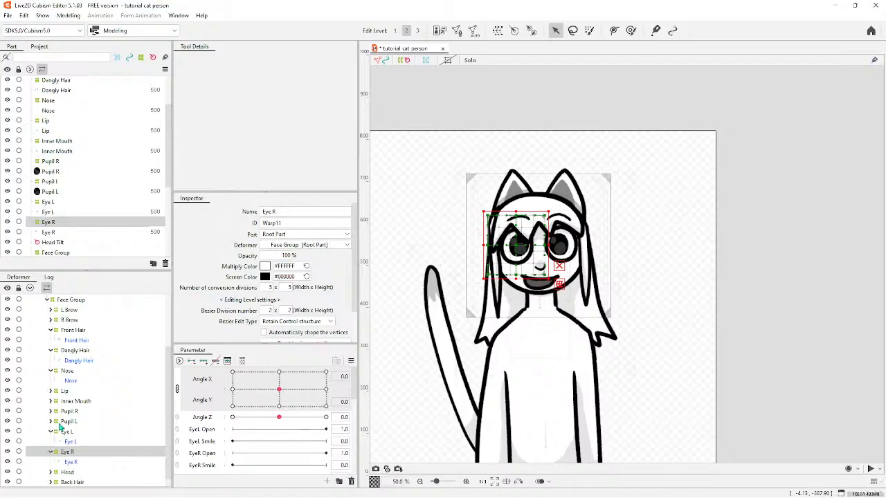
{"action": "left_click", "coordinate": [51, 454]}
Copy the Eye L art mesh's ID, ArtMesh6, into the Pupil L art mesh's clipping ID.
{"action": "left_click", "coordinate": [71, 431]}
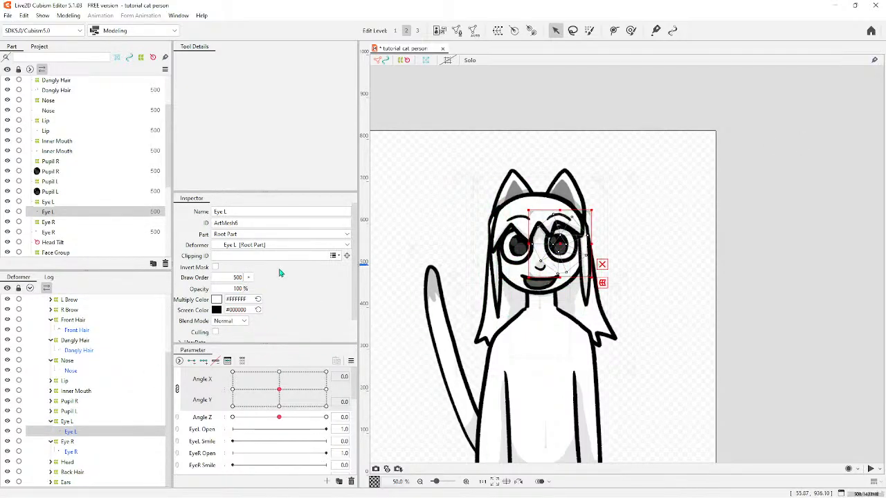
{"action": "double_click", "coordinate": [250, 222]}
{"action": "key", "text": "ctrl+c"}
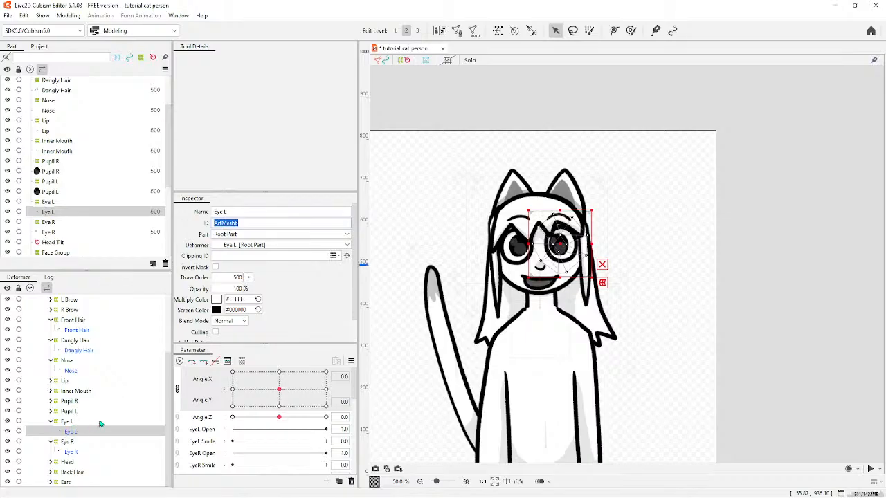
{"action": "left_click", "coordinate": [252, 226]}
{"action": "left_click", "coordinate": [52, 412]}
{"action": "left_click", "coordinate": [69, 422]}
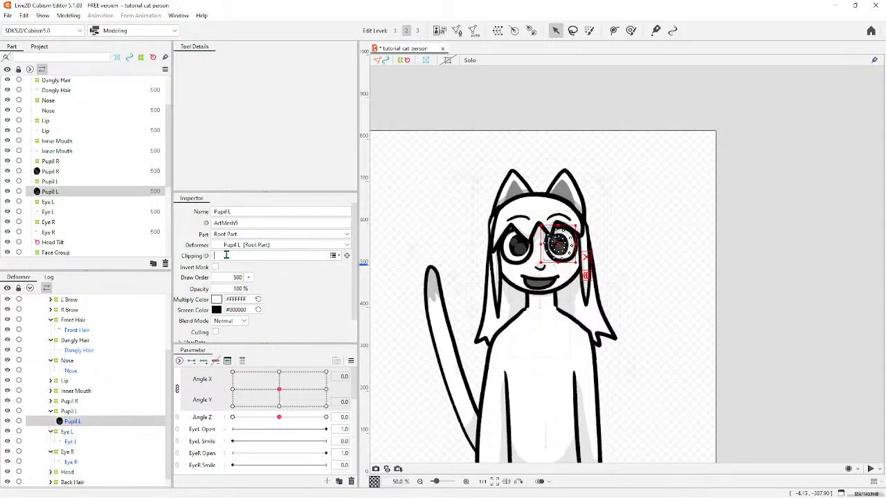
{"action": "key", "text": "ctrl+v"}
Examine the clipped left pupil and the face up close and at full-figure size.
{"action": "scroll", "coordinate": [636, 231], "scroll_direction": "up", "scroll_amount": 3}
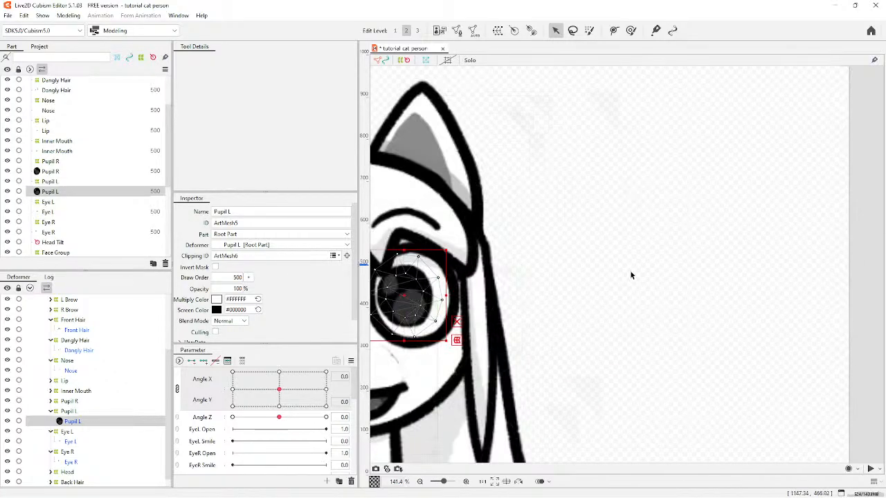
{"action": "scroll", "coordinate": [630, 274], "scroll_direction": "down", "scroll_amount": 4}
{"action": "scroll", "coordinate": [548, 274], "scroll_direction": "up", "scroll_amount": 3}
{"action": "scroll", "coordinate": [544, 273], "scroll_direction": "up", "scroll_amount": 1}
{"action": "left_click_drag", "start_coordinate": [600, 244], "coordinate": [625, 257]}
{"action": "scroll", "coordinate": [555, 245], "scroll_direction": "down", "scroll_amount": 5}
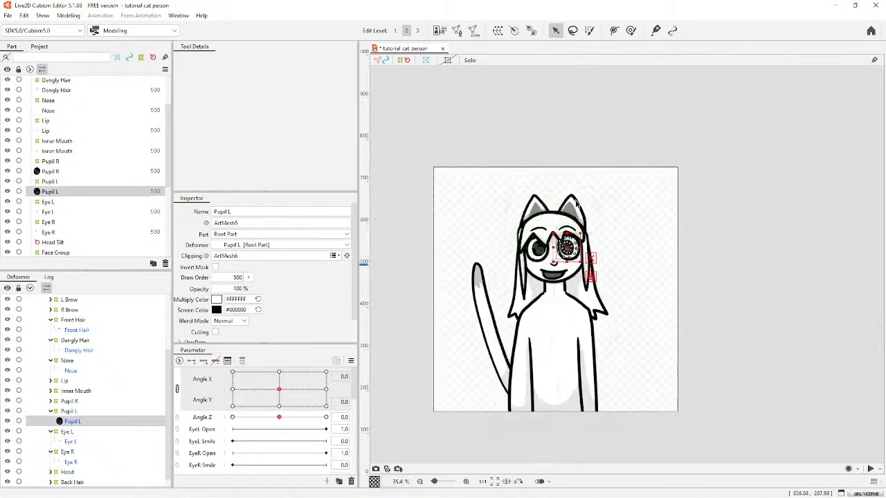
{"action": "left_click", "coordinate": [576, 159]}
{"action": "scroll", "coordinate": [579, 227], "scroll_direction": "up", "scroll_amount": 5}
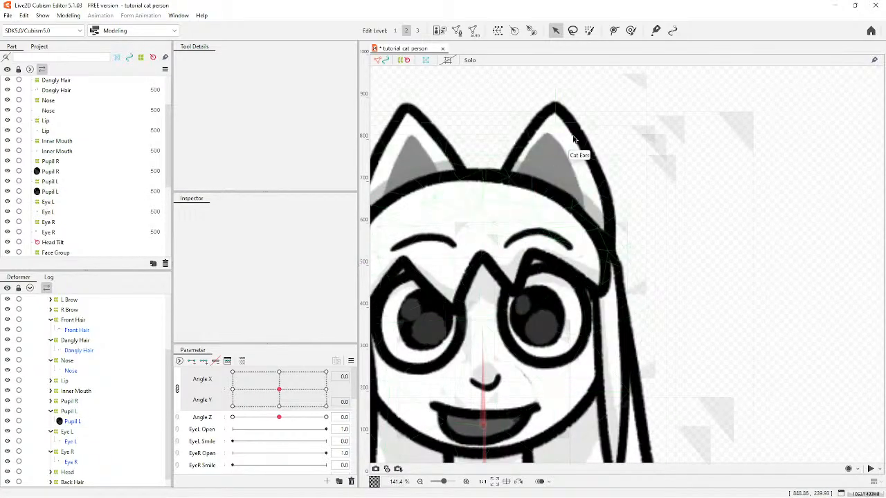
{"action": "scroll", "coordinate": [615, 148], "scroll_direction": "down", "scroll_amount": 5}
{"action": "scroll", "coordinate": [518, 236], "scroll_direction": "up", "scroll_amount": 5}
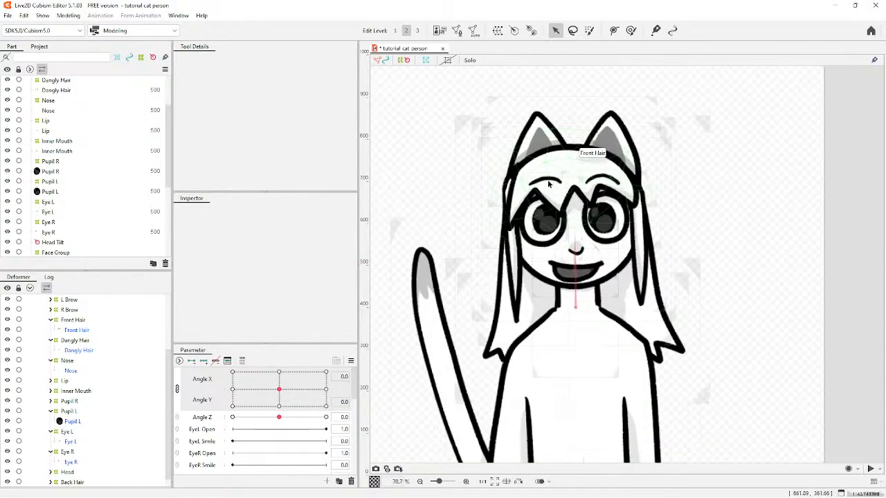
{"action": "scroll", "coordinate": [517, 236], "scroll_direction": "down", "scroll_amount": 4}
{"action": "scroll", "coordinate": [584, 149], "scroll_direction": "up", "scroll_amount": 5}
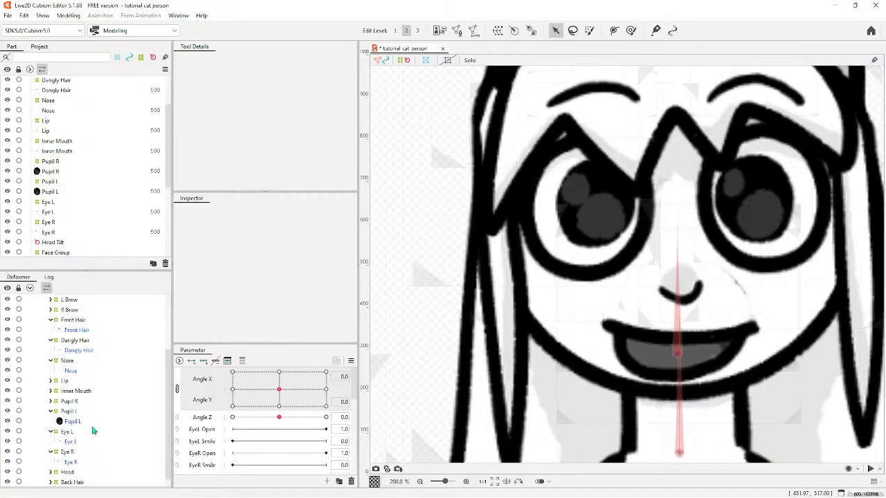
Copy the Eye R art mesh's ID, ArtMesh7, into the Pupil R art mesh's clipping ID and deselect everything.
{"action": "left_click", "coordinate": [50, 401]}
{"action": "scroll", "coordinate": [74, 446], "scroll_direction": "down", "scroll_amount": 1}
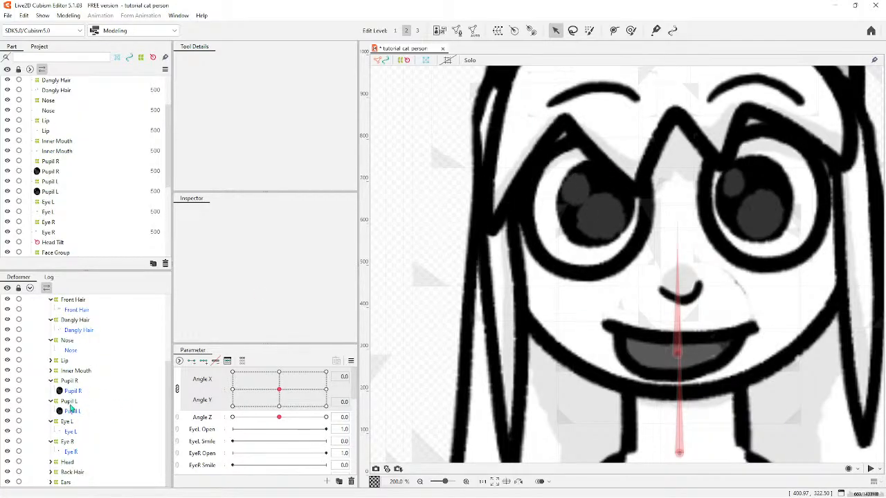
{"action": "left_click", "coordinate": [70, 452]}
{"action": "double_click", "coordinate": [241, 222]}
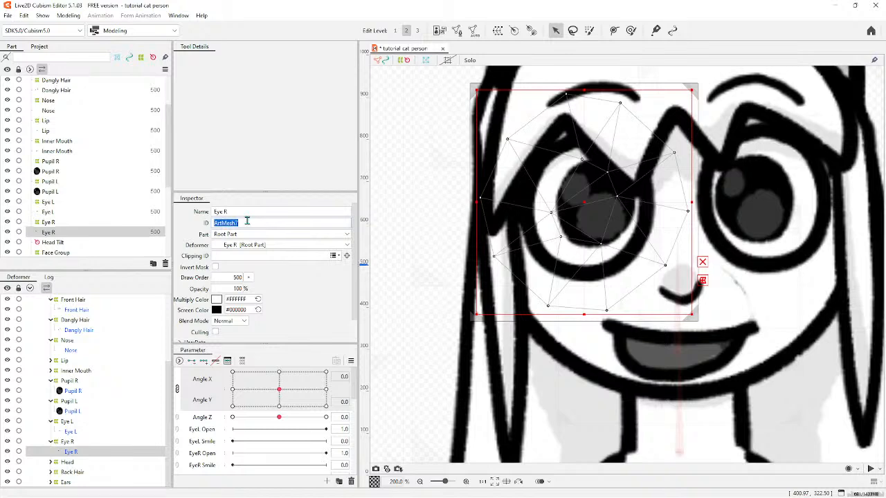
{"action": "left_click", "coordinate": [247, 221]}
{"action": "left_click", "coordinate": [72, 391]}
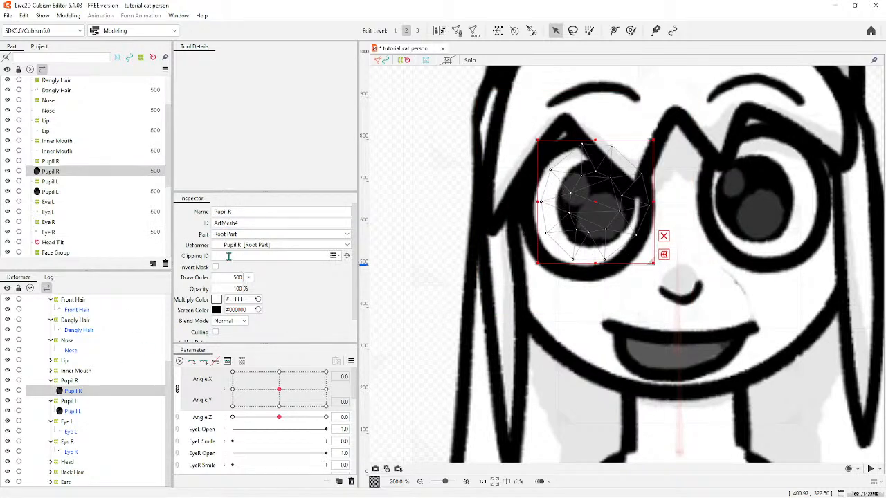
{"action": "type", "text": "ArtMesh7"}
{"action": "scroll", "coordinate": [381, 267], "scroll_direction": "down", "scroll_amount": 2}
{"action": "scroll", "coordinate": [597, 254], "scroll_direction": "down", "scroll_amount": 1}
{"action": "left_click", "coordinate": [638, 242]}
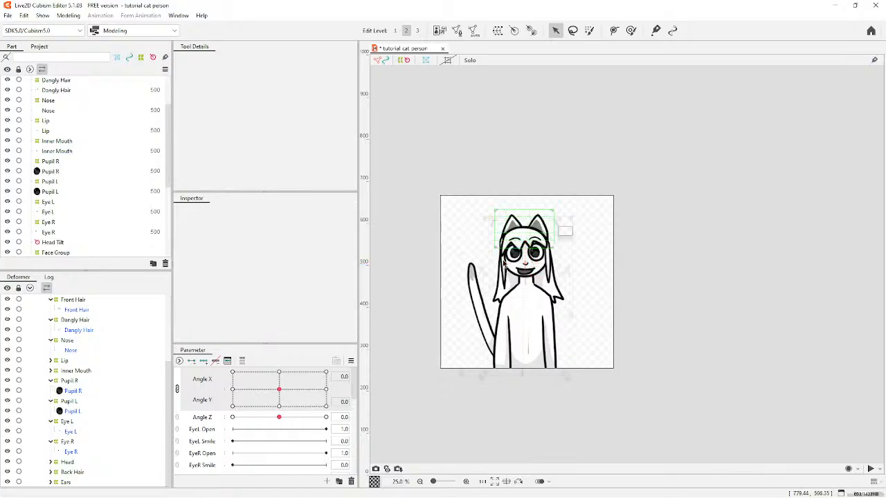
Locate the Eyeball X and Eyeball Y parameters in the parameter list.
{"action": "scroll", "coordinate": [503, 264], "scroll_direction": "up", "scroll_amount": 3}
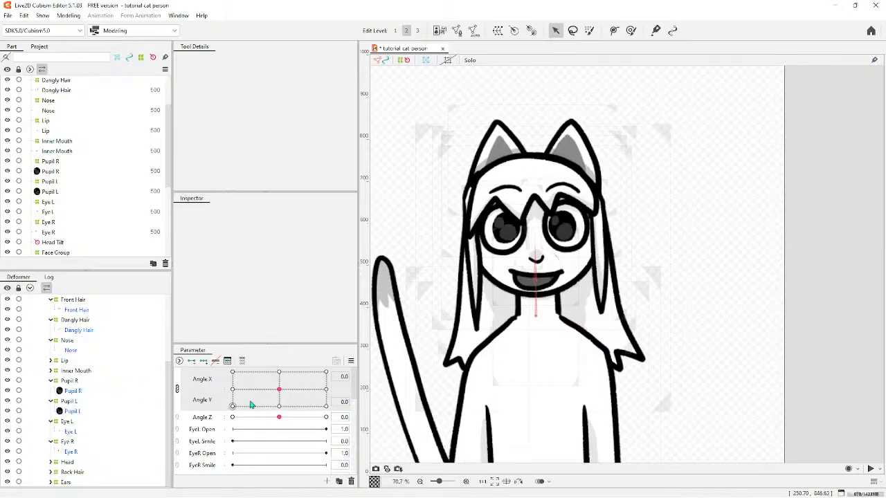
{"action": "scroll", "coordinate": [249, 406], "scroll_direction": "down", "scroll_amount": 3}
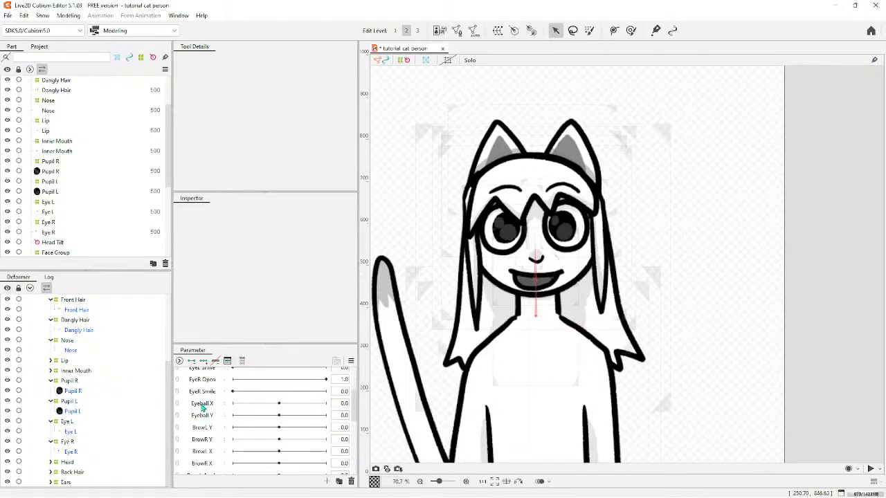
{"action": "scroll", "coordinate": [207, 406], "scroll_direction": "down", "scroll_amount": 1}
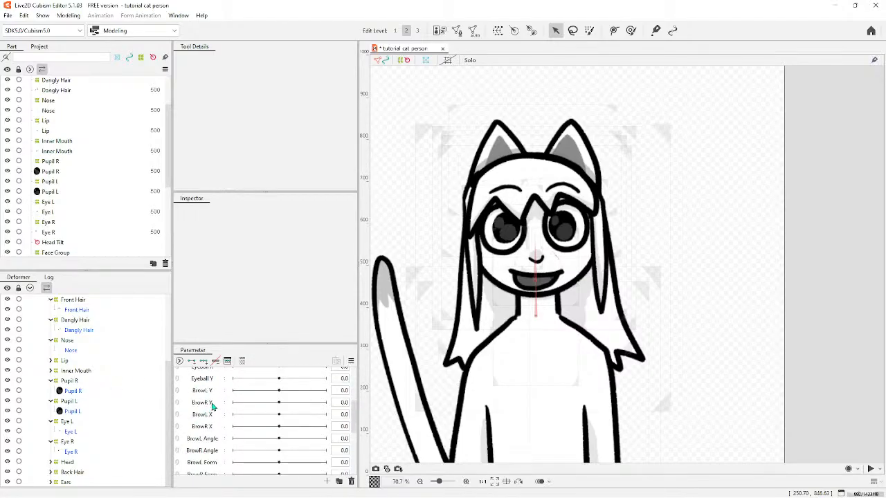
{"action": "scroll", "coordinate": [204, 391], "scroll_direction": "up", "scroll_amount": 1}
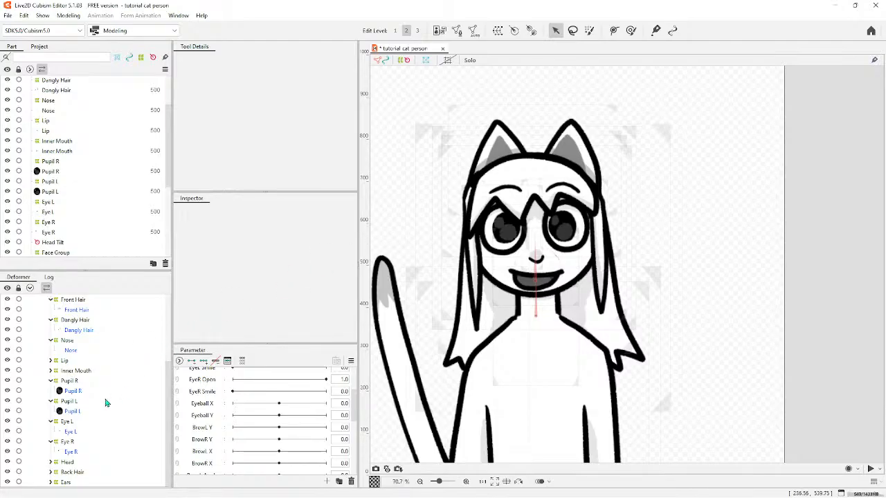
Add three Eyeball X keys to the Pupil R deformer, shifting it right at 1.0 and left at -1.0, and return to 0.
{"action": "left_click", "coordinate": [69, 381]}
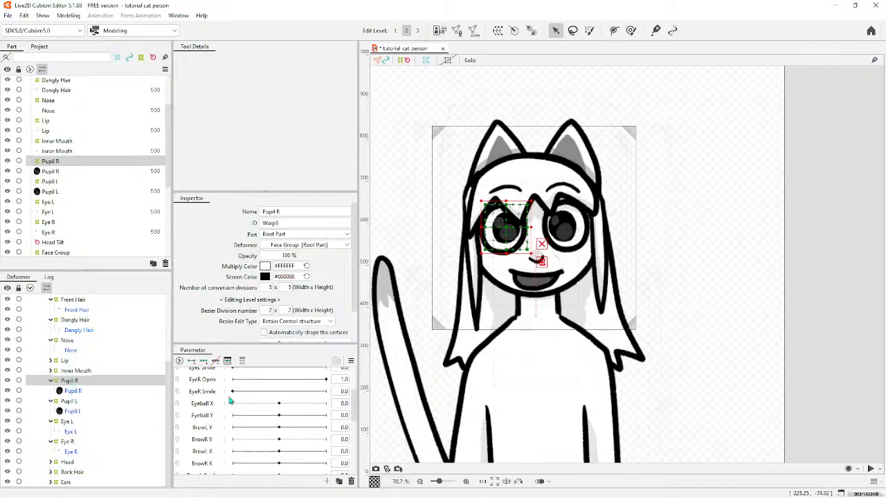
{"action": "scroll", "coordinate": [393, 352], "scroll_direction": "up", "scroll_amount": 3}
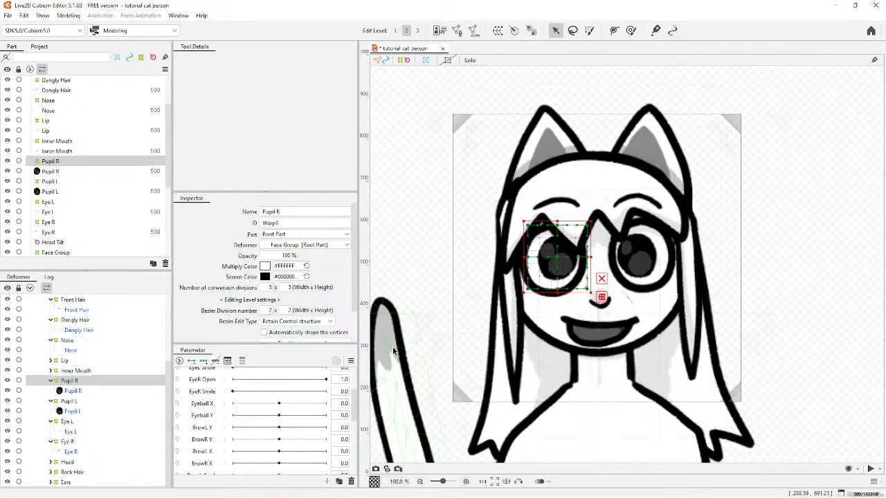
{"action": "left_click", "coordinate": [210, 404]}
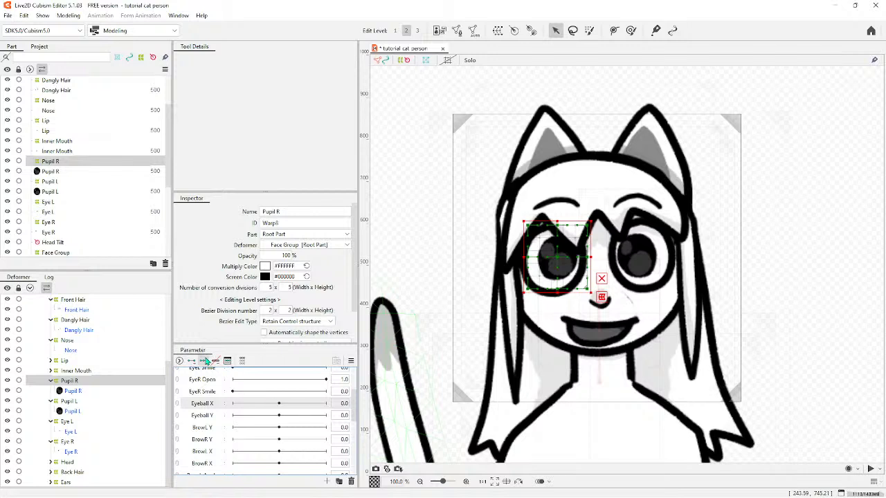
{"action": "left_click", "coordinate": [206, 361]}
{"action": "left_click", "coordinate": [326, 403]}
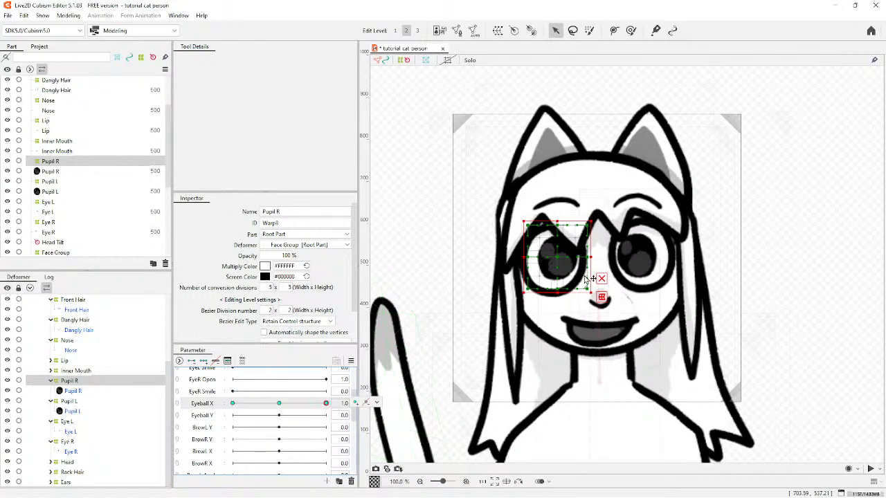
{"action": "left_click_drag", "start_coordinate": [556, 256], "coordinate": [567, 260]}
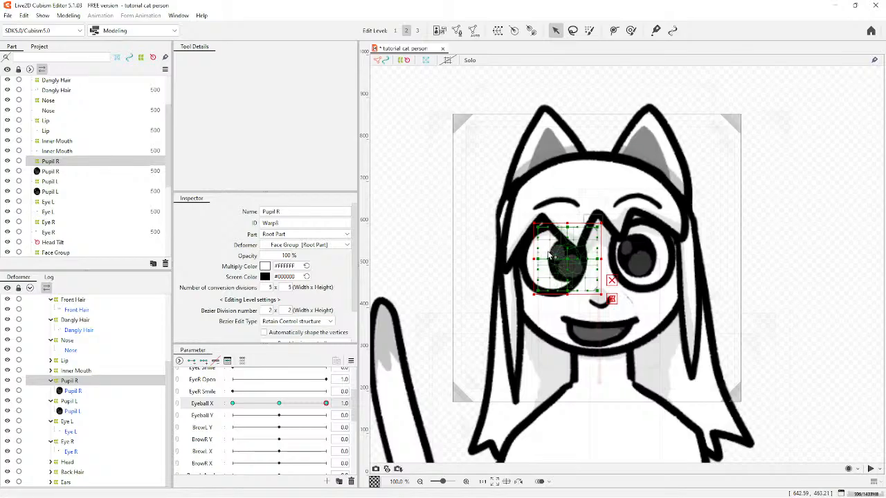
{"action": "left_click", "coordinate": [233, 404]}
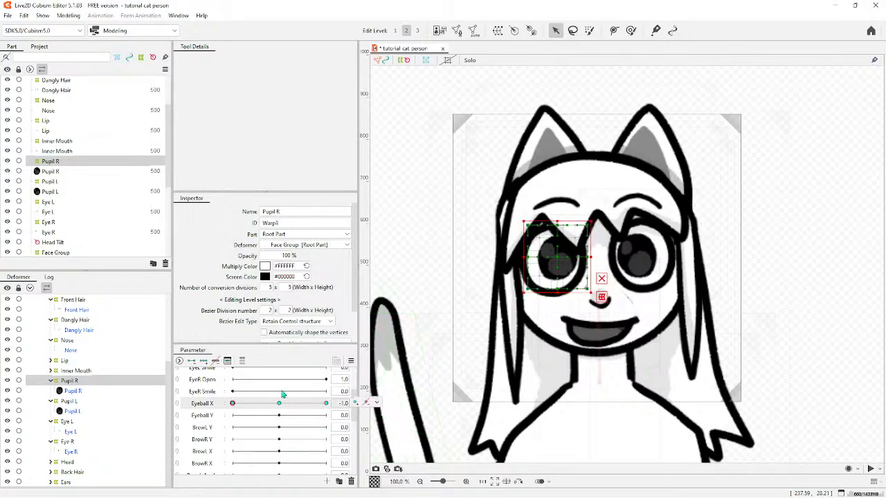
{"action": "left_click_drag", "start_coordinate": [557, 258], "coordinate": [531, 256]}
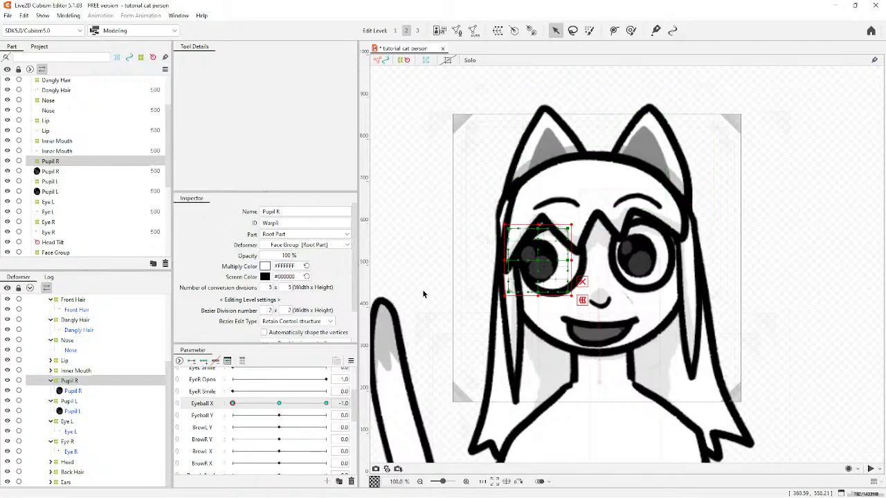
{"action": "left_click", "coordinate": [279, 403]}
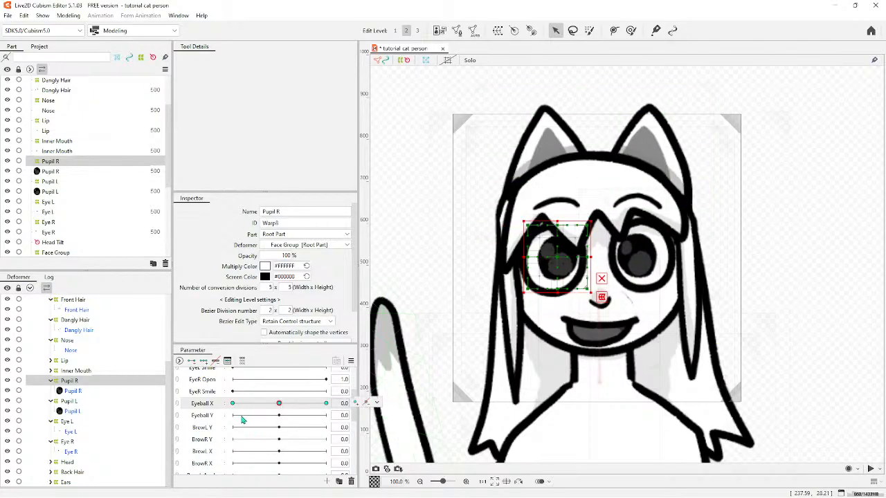
Key the Pupil L deformer on Eyeball X, shifting it right at 1.0 and left at -1.0, and return to 0.
{"action": "left_click", "coordinate": [69, 401]}
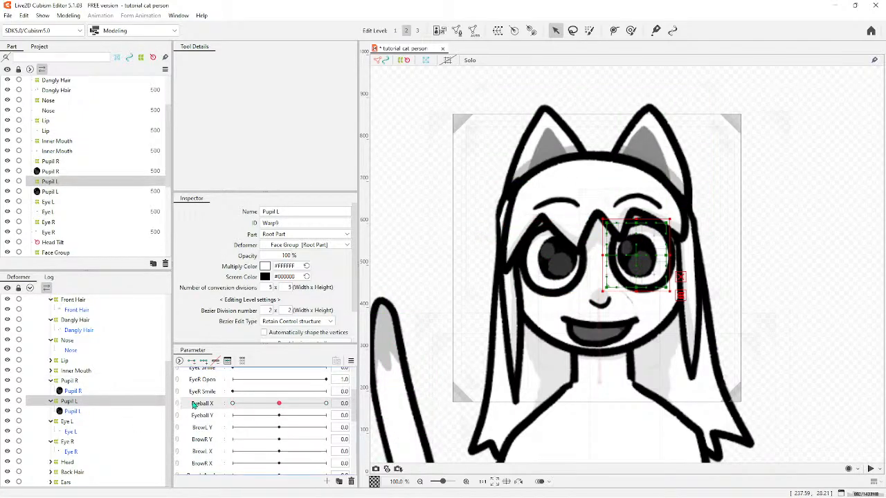
{"action": "left_click_drag", "start_coordinate": [279, 404], "coordinate": [325, 403]}
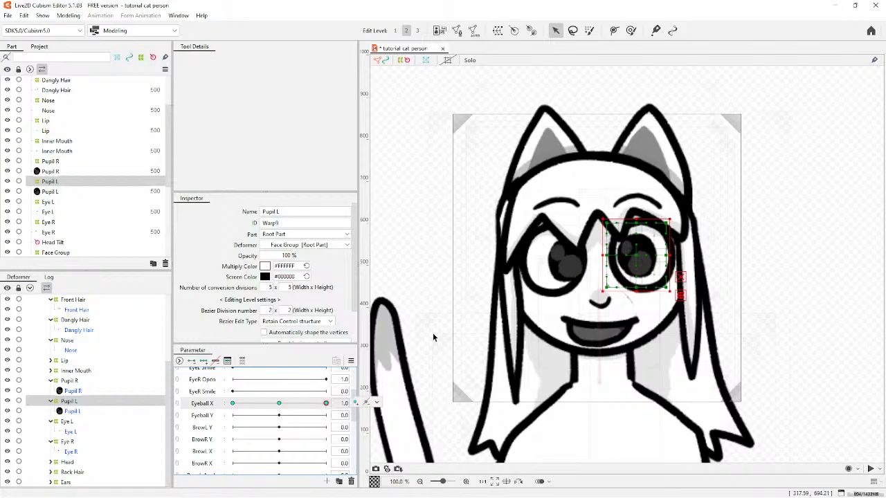
{"action": "left_click_drag", "start_coordinate": [635, 257], "coordinate": [653, 259]}
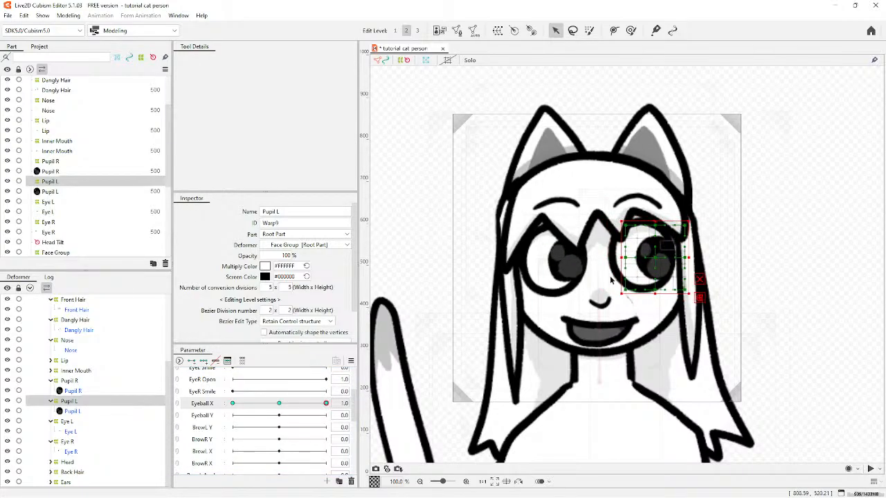
{"action": "left_click", "coordinate": [232, 404]}
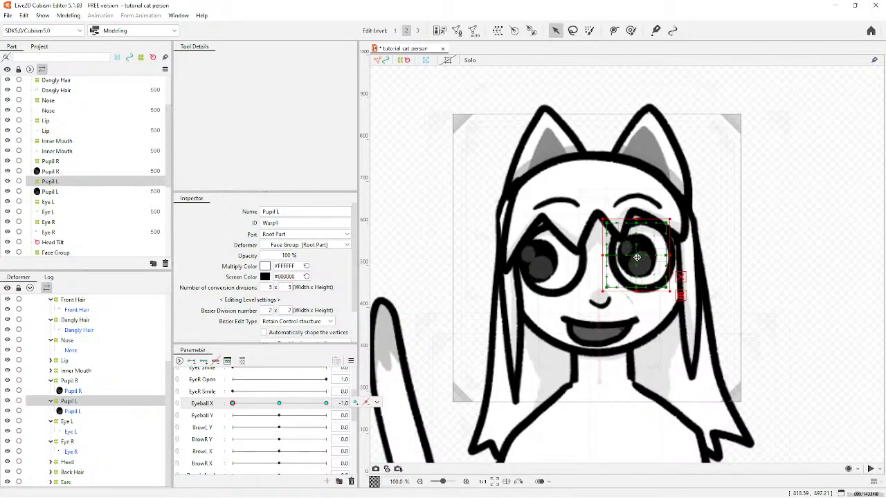
{"action": "left_click_drag", "start_coordinate": [638, 257], "coordinate": [631, 260]}
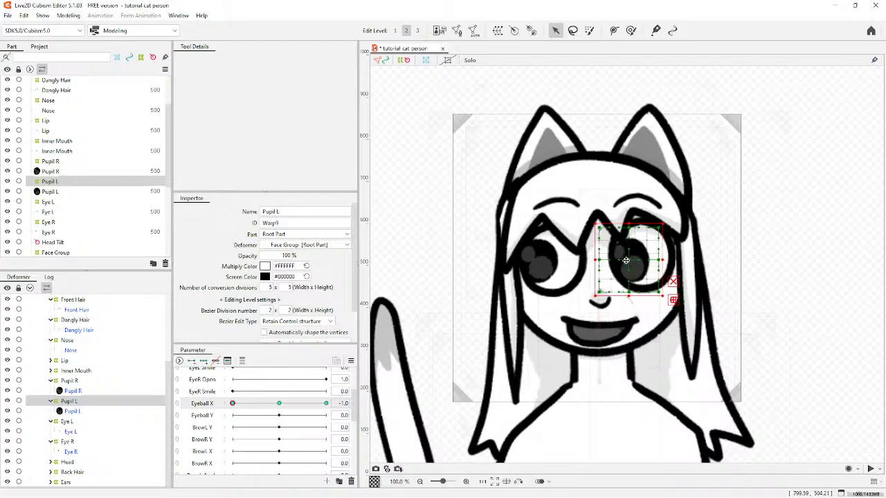
{"action": "left_click", "coordinate": [241, 404]}
{"action": "left_click_drag", "start_coordinate": [241, 405], "coordinate": [276, 406]}
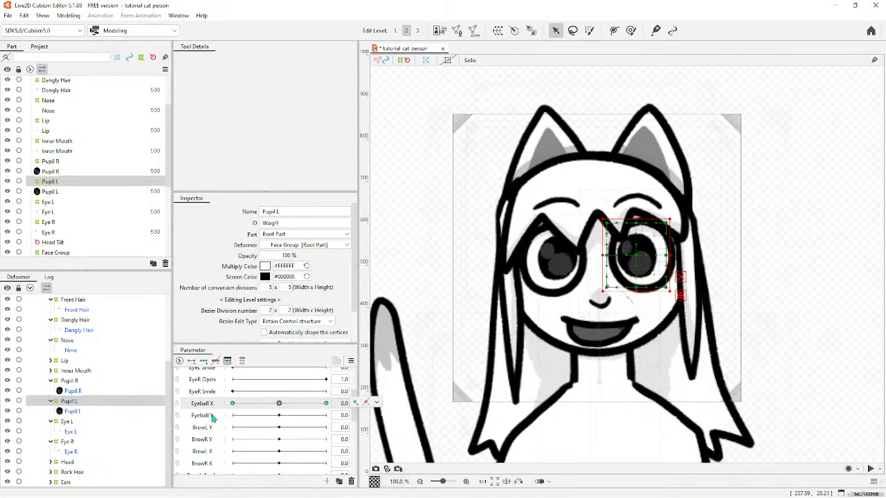
Add three Eyeball Y keys to the Pupil R deformer, raising it at 1.0 and lowering it at -1.0, and return to 0.
{"action": "left_click", "coordinate": [73, 382]}
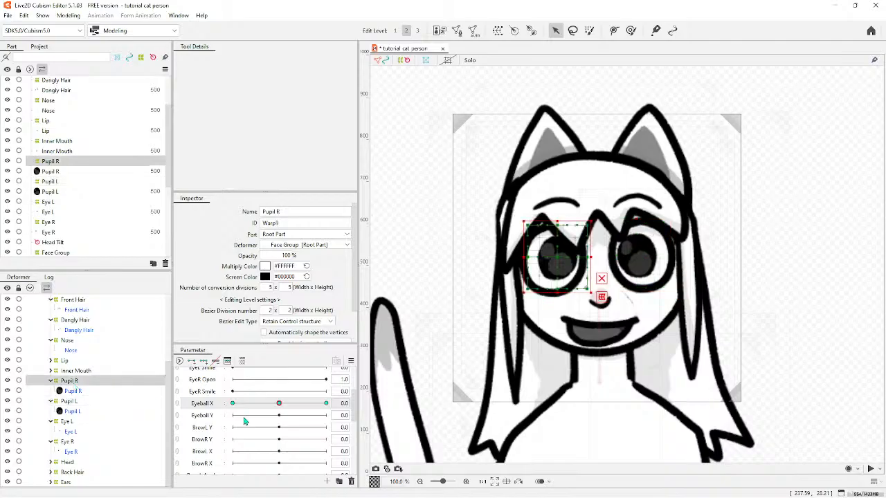
{"action": "left_click", "coordinate": [208, 415]}
{"action": "left_click", "coordinate": [202, 360]}
{"action": "left_click", "coordinate": [325, 415]}
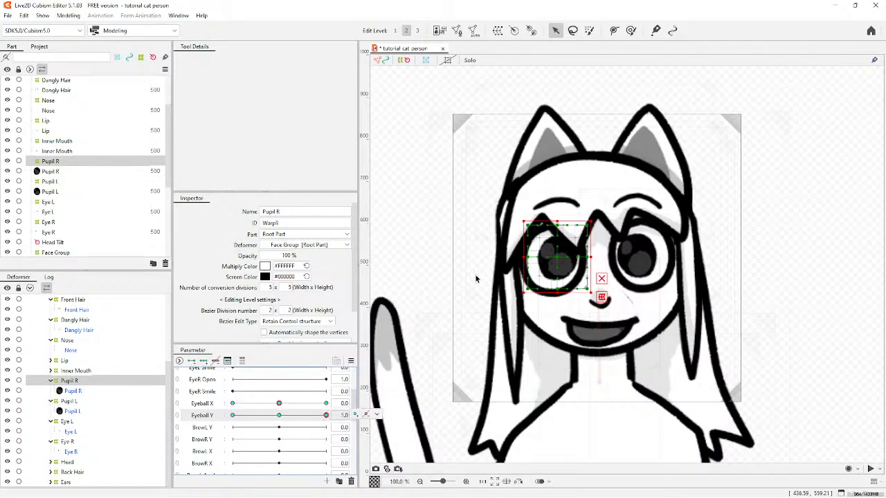
{"action": "left_click_drag", "start_coordinate": [556, 256], "coordinate": [560, 247]}
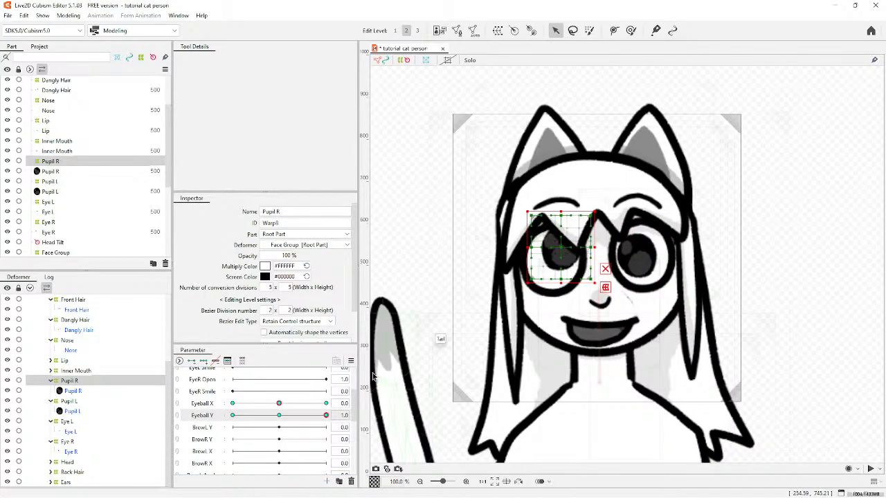
{"action": "left_click", "coordinate": [232, 415]}
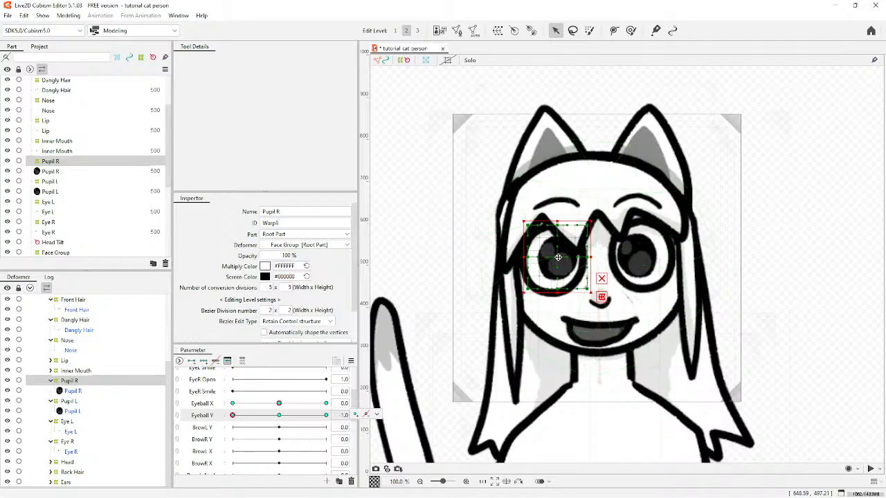
{"action": "left_click_drag", "start_coordinate": [558, 259], "coordinate": [558, 271]}
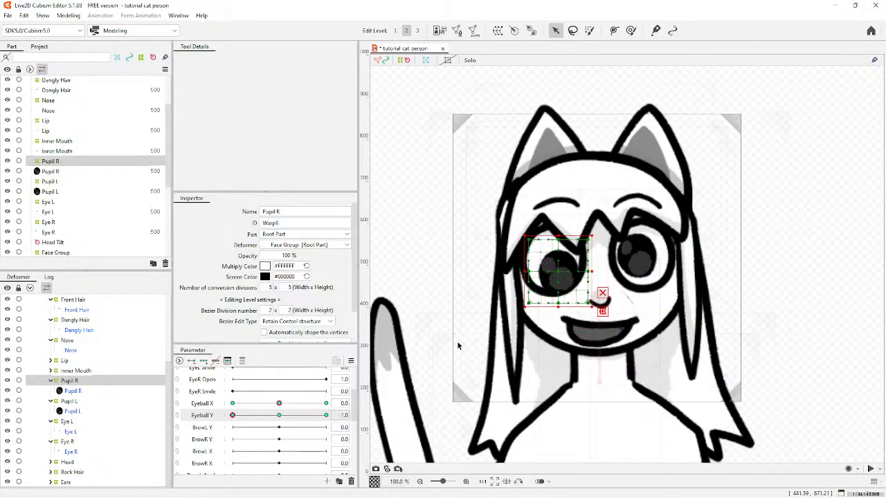
{"action": "left_click", "coordinate": [278, 415]}
Key the Pupil L deformer on Eyeball Y, raising it at 1.0 and lowering it at -1.0, and return to 0.
{"action": "left_click", "coordinate": [78, 401]}
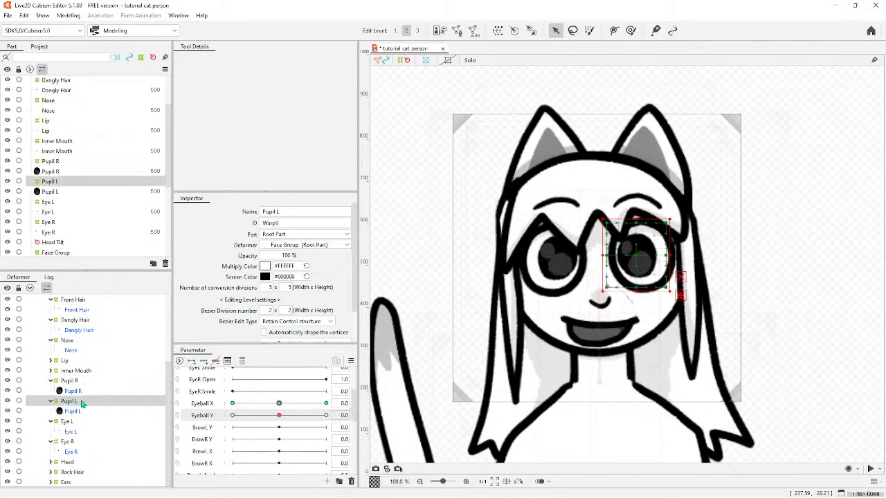
{"action": "left_click", "coordinate": [326, 415]}
{"action": "mouse_move", "coordinate": [631, 252]}
{"action": "left_mouse_down"}
{"action": "mouse_move", "coordinate": [629, 243]}
{"action": "mouse_move", "coordinate": [637, 263]}
{"action": "left_mouse_up"}
{"action": "left_click", "coordinate": [232, 416]}
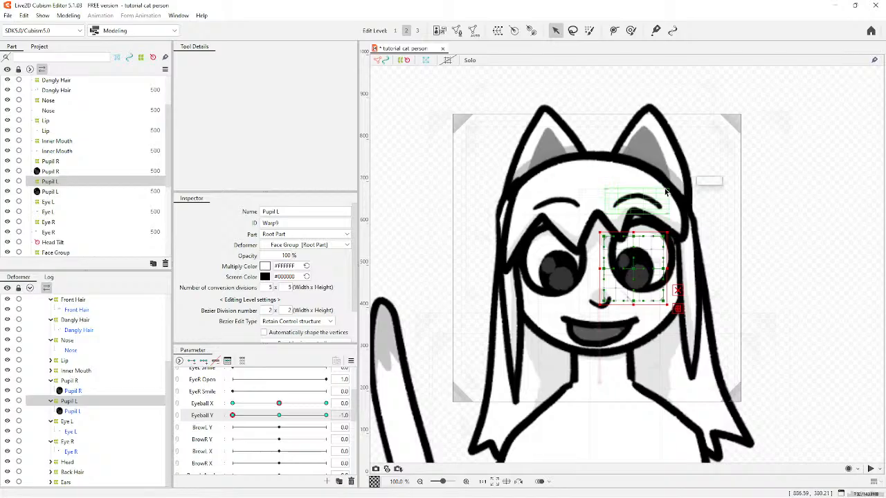
{"action": "scroll", "coordinate": [633, 164], "scroll_direction": "down", "scroll_amount": 3}
{"action": "left_click", "coordinate": [630, 76]}
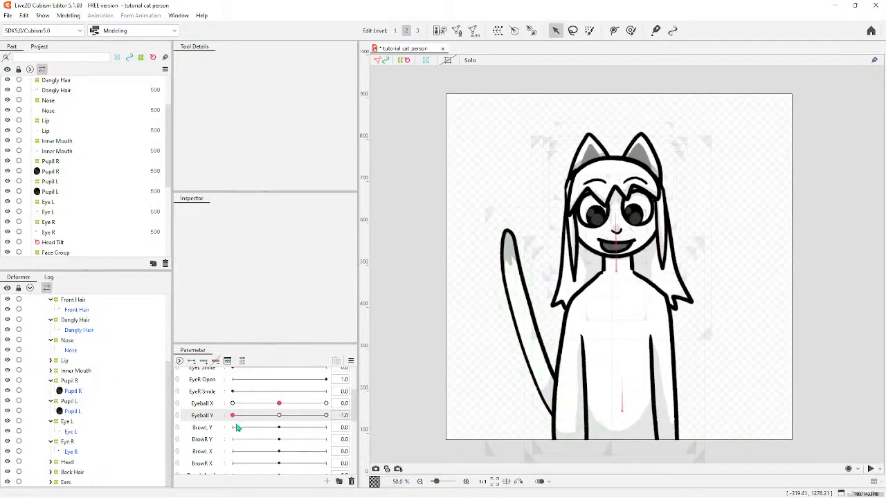
{"action": "left_click_drag", "start_coordinate": [234, 417], "coordinate": [279, 417]}
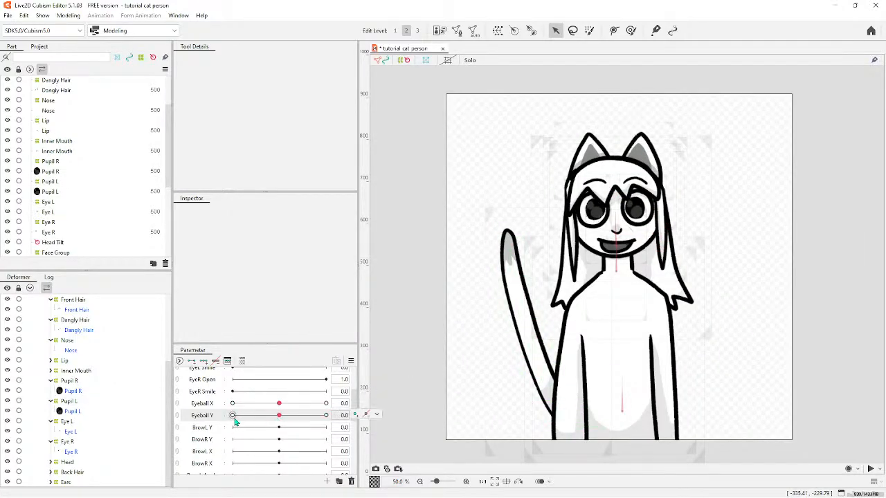
Link Eyeball X and Eyeball Y into a combined grid and synthesize all four corners for the Pupil L deformer.
{"action": "left_click", "coordinate": [180, 409]}
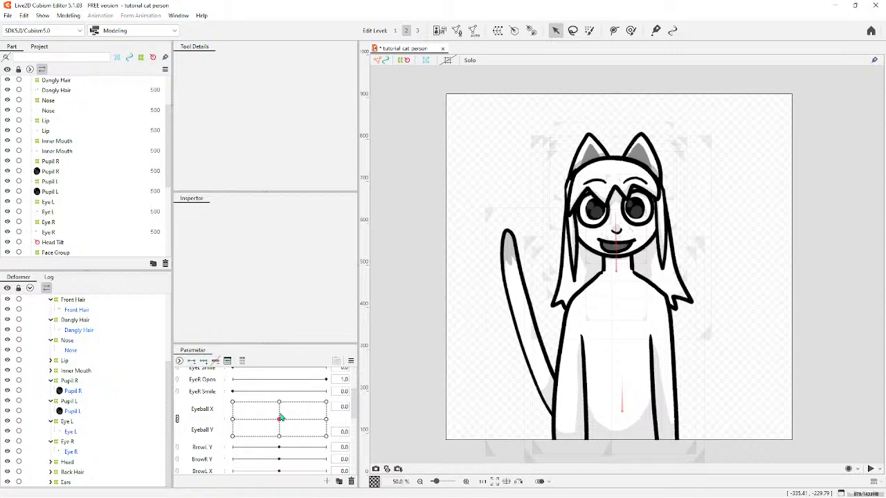
{"action": "left_click", "coordinate": [350, 361]}
{"action": "left_click", "coordinate": [408, 330]}
{"action": "left_click", "coordinate": [73, 401]}
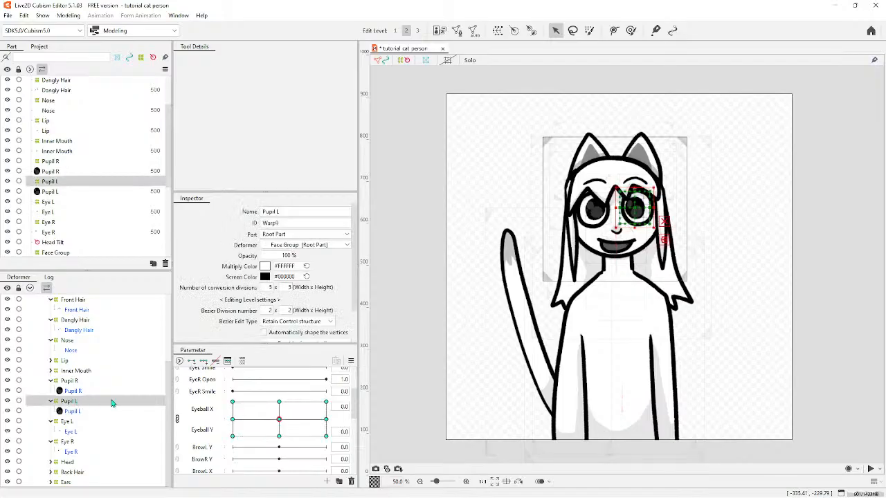
{"action": "left_click", "coordinate": [198, 417]}
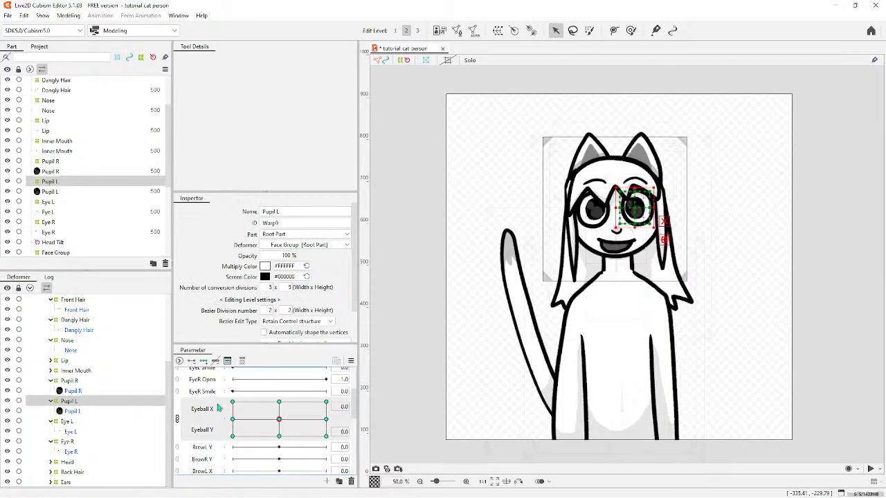
{"action": "left_click", "coordinate": [351, 360]}
{"action": "left_click", "coordinate": [415, 331]}
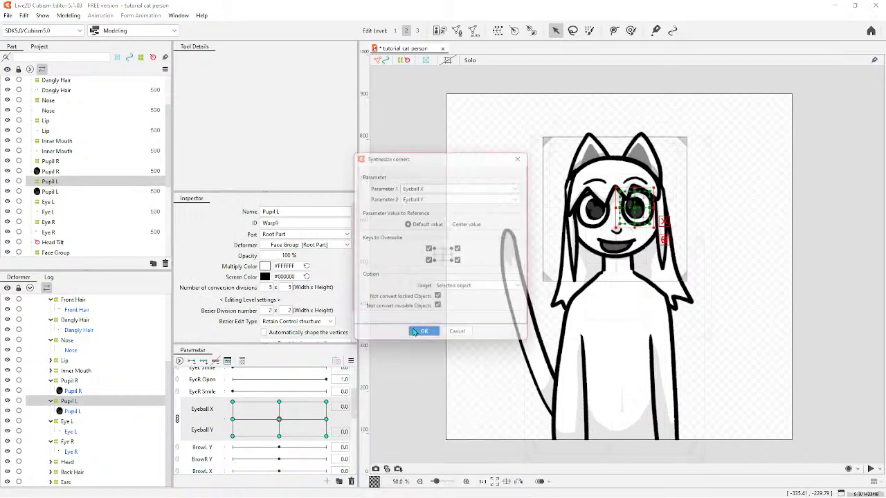
{"action": "left_click", "coordinate": [421, 337]}
Synthesize the Eyeball X/Y corners for the Pupil R deformer, test the combined eye movement, and deselect everything.
{"action": "left_click", "coordinate": [77, 381]}
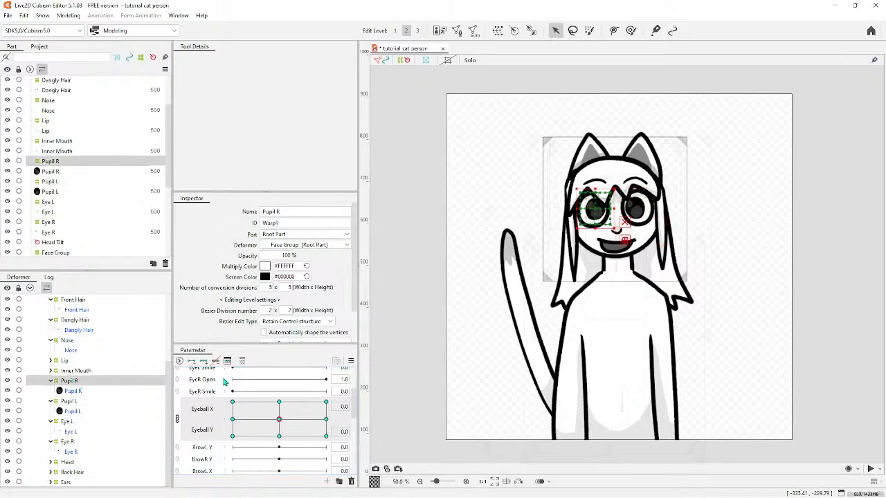
{"action": "left_click", "coordinate": [350, 360]}
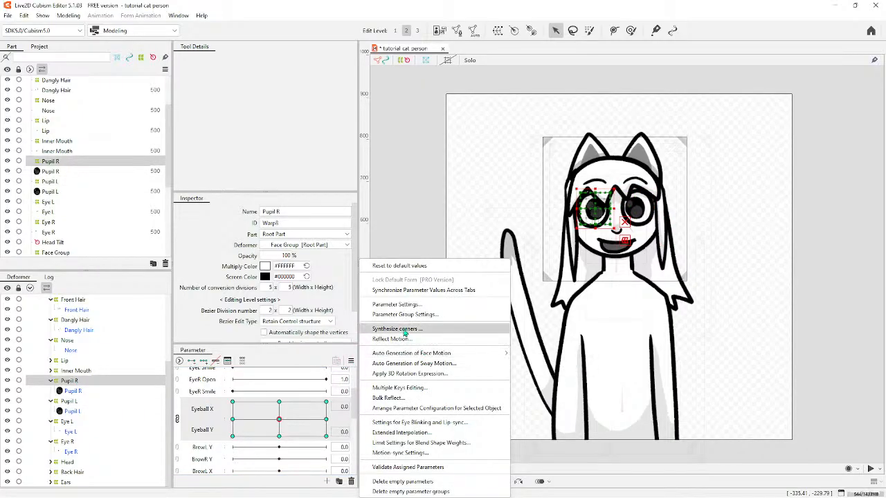
{"action": "left_click", "coordinate": [415, 331]}
{"action": "left_click", "coordinate": [425, 339]}
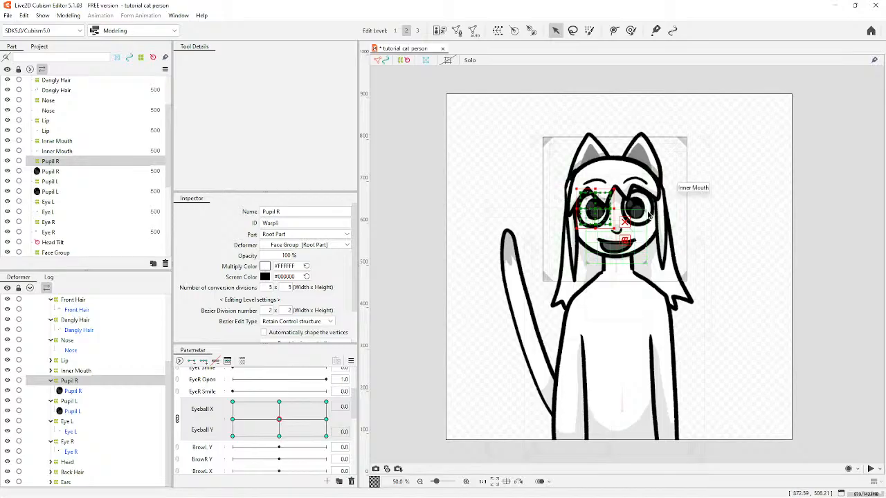
{"action": "mouse_move", "coordinate": [279, 419]}
{"action": "left_mouse_down"}
{"action": "mouse_move", "coordinate": [328, 401]}
{"action": "mouse_move", "coordinate": [206, 383]}
{"action": "mouse_move", "coordinate": [191, 469]}
{"action": "mouse_move", "coordinate": [352, 464]}
{"action": "mouse_move", "coordinate": [325, 429]}
{"action": "mouse_move", "coordinate": [300, 450]}
{"action": "mouse_move", "coordinate": [215, 472]}
{"action": "mouse_move", "coordinate": [290, 395]}
{"action": "mouse_move", "coordinate": [324, 415]}
{"action": "mouse_move", "coordinate": [293, 384]}
{"action": "mouse_move", "coordinate": [253, 449]}
{"action": "mouse_move", "coordinate": [279, 419]}
{"action": "left_mouse_up"}
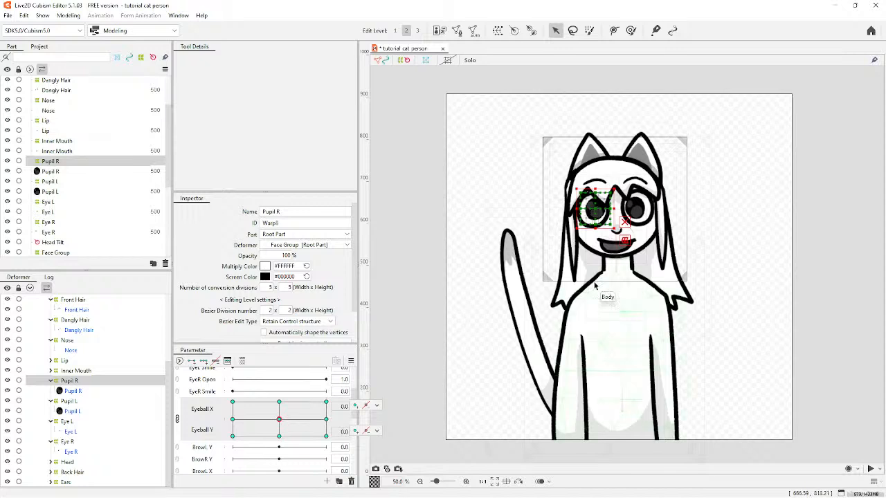
{"action": "left_click", "coordinate": [386, 268]}
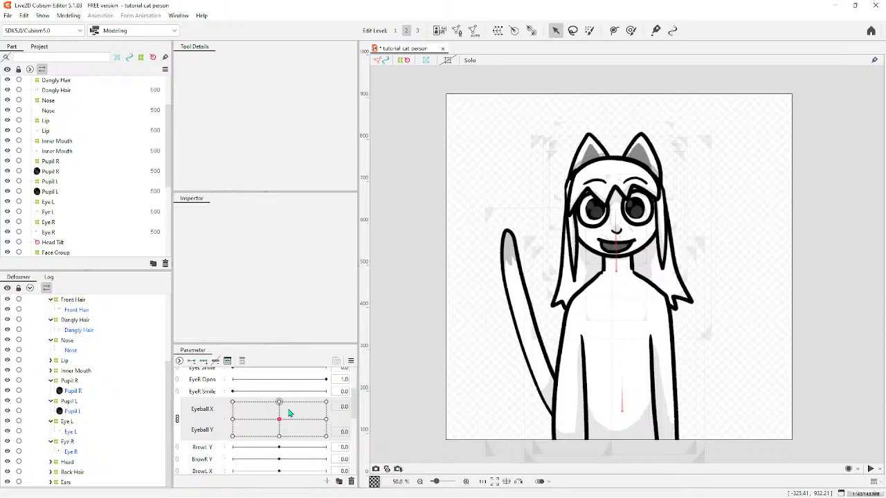
{"action": "scroll", "coordinate": [289, 413], "scroll_direction": "down", "scroll_amount": 3}
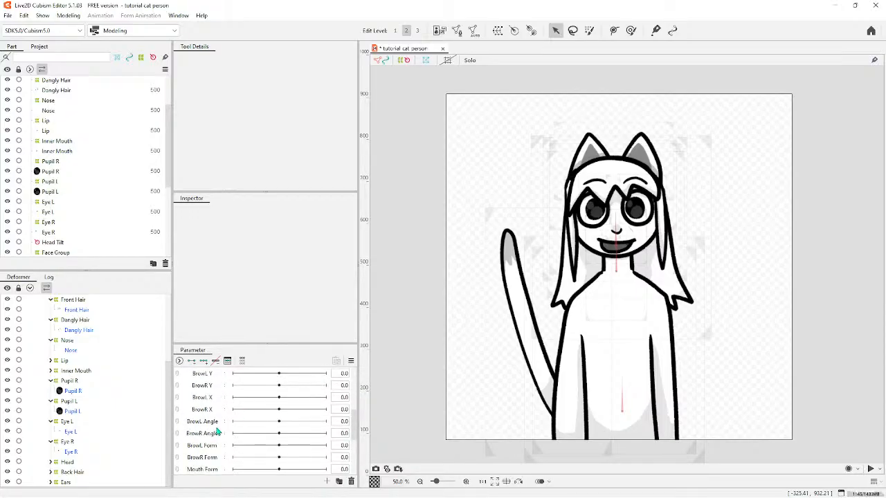
{"action": "scroll", "coordinate": [271, 387], "scroll_direction": "down", "scroll_amount": 5}
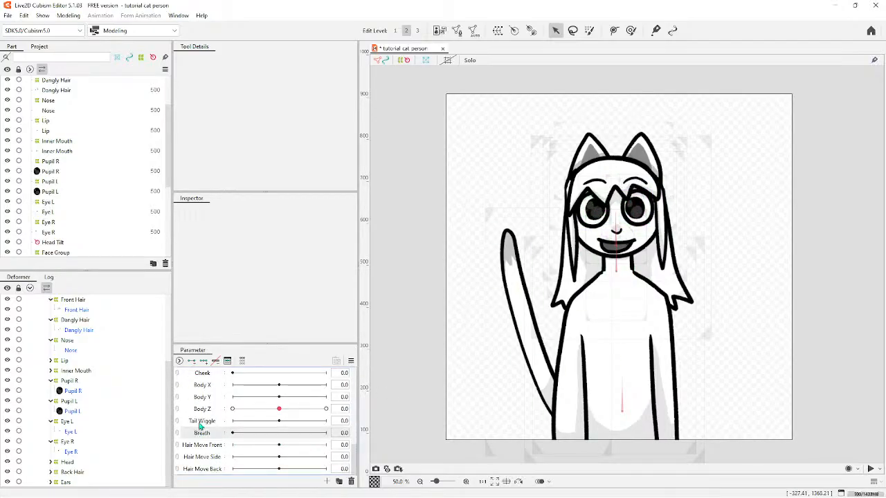
{"action": "scroll", "coordinate": [235, 440], "scroll_direction": "up", "scroll_amount": 6}
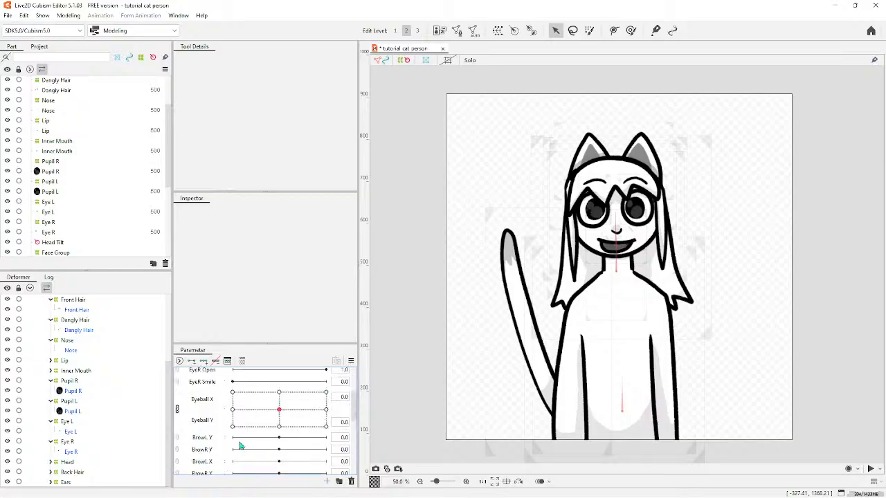
{"action": "scroll", "coordinate": [243, 446], "scroll_direction": "down", "scroll_amount": 2}
{"action": "left_click", "coordinate": [73, 392]}
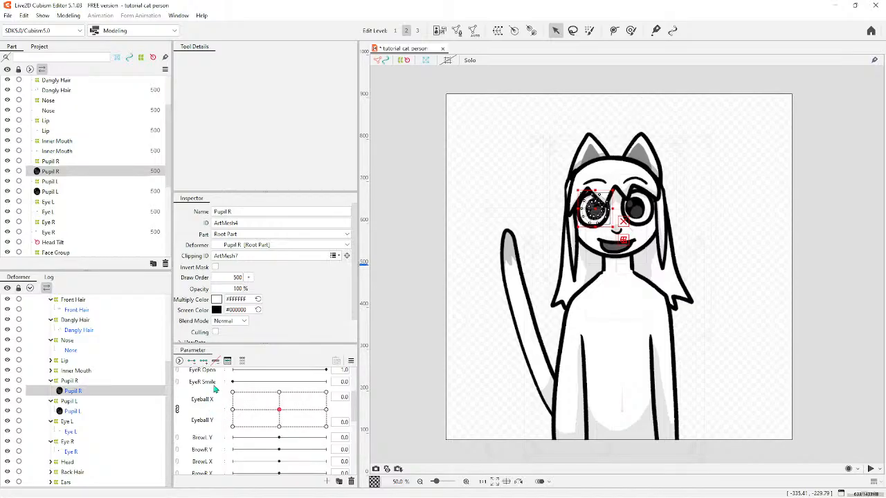
{"action": "left_click", "coordinate": [427, 363]}
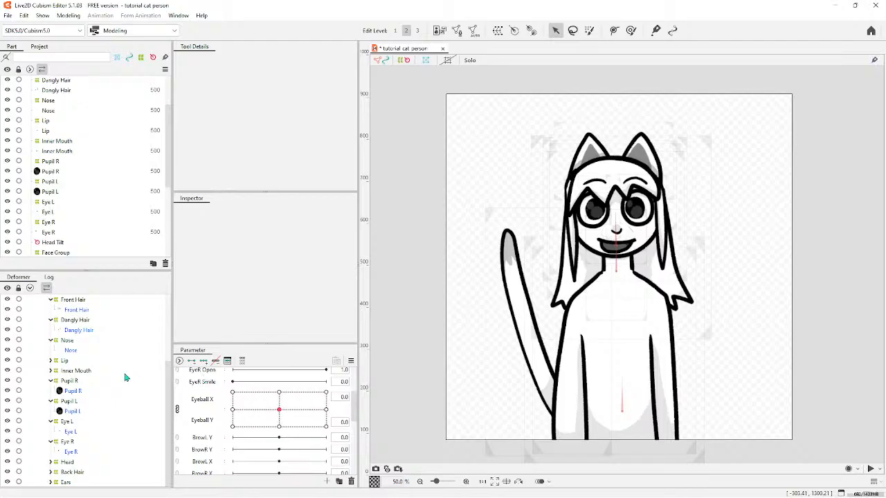
{"action": "scroll", "coordinate": [171, 395], "scroll_direction": "up", "scroll_amount": 2}
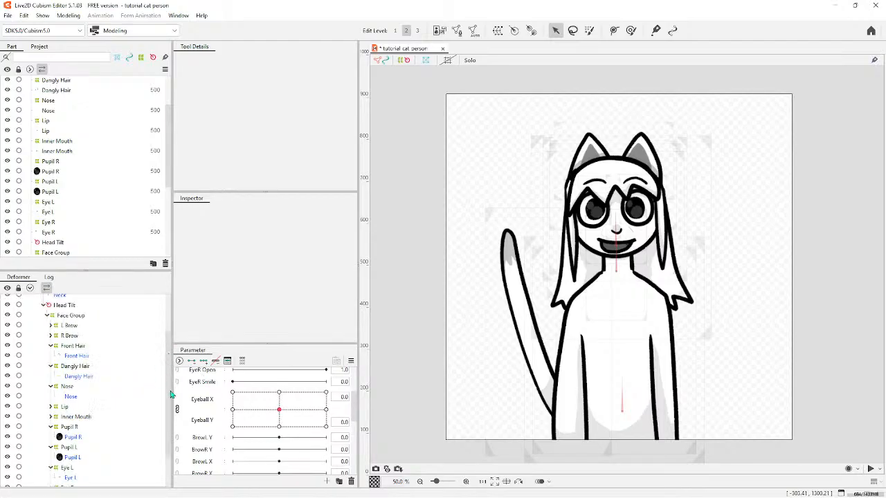
{"action": "scroll", "coordinate": [138, 457], "scroll_direction": "down", "scroll_amount": 2}
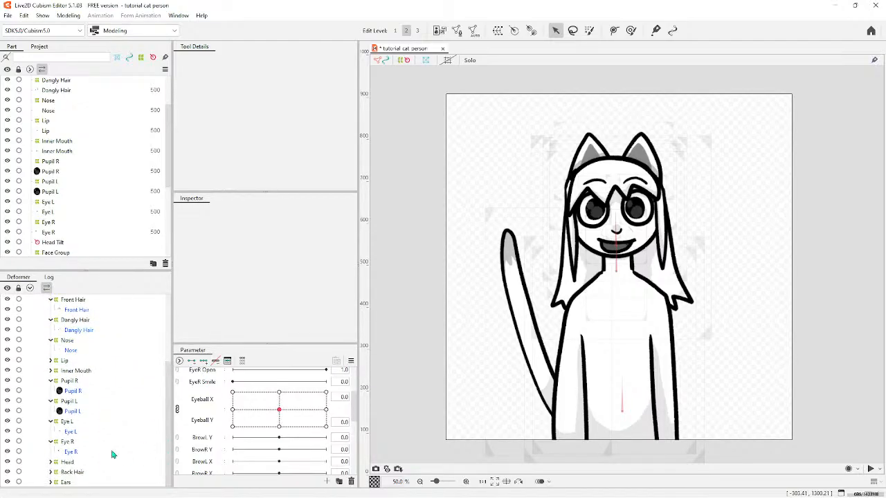
Expand the Body deformer and move the Tail deformer out of it, directly under Main Group.
{"action": "scroll", "coordinate": [90, 445], "scroll_direction": "up", "scroll_amount": 4}
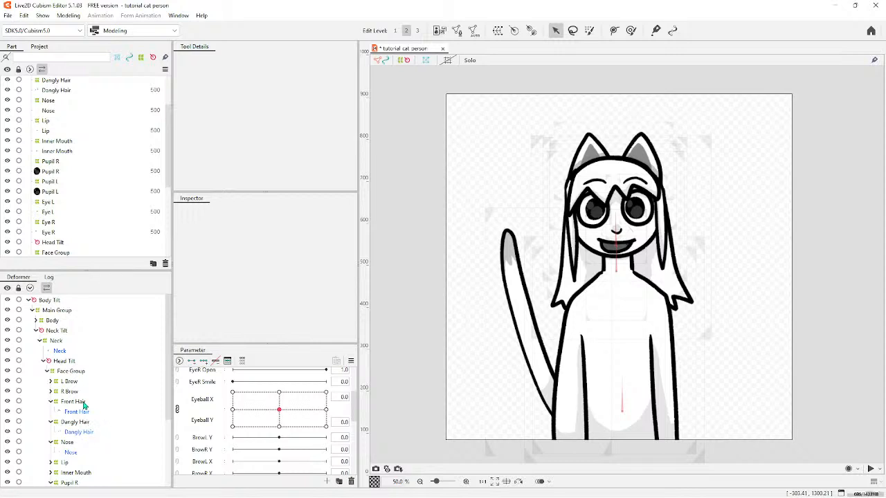
{"action": "left_click", "coordinate": [51, 320]}
{"action": "left_click", "coordinate": [36, 320]}
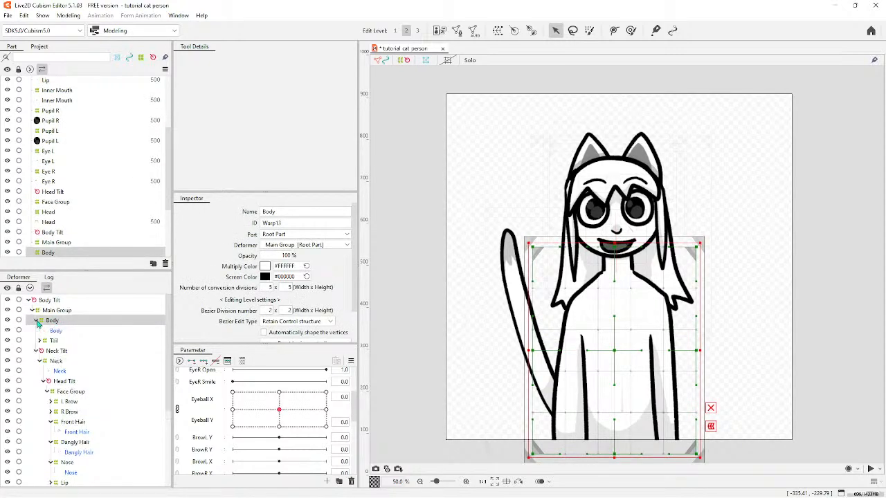
{"action": "left_click", "coordinate": [36, 320]}
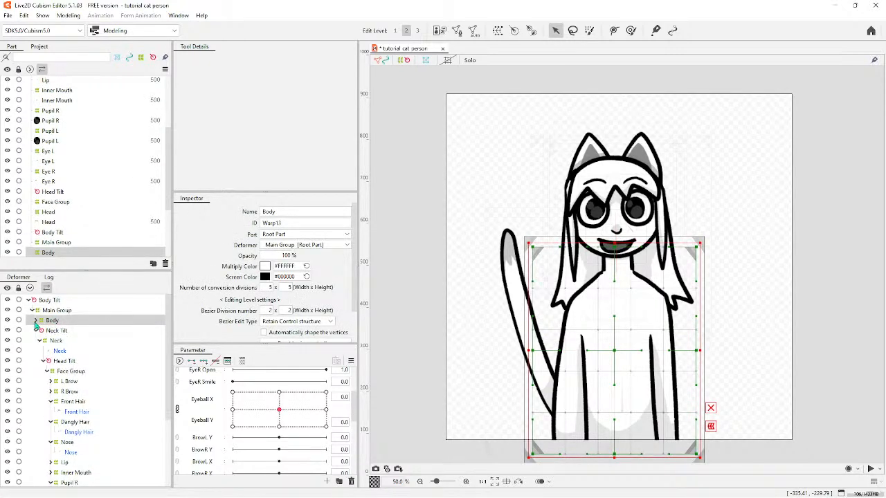
{"action": "left_click", "coordinate": [36, 320]}
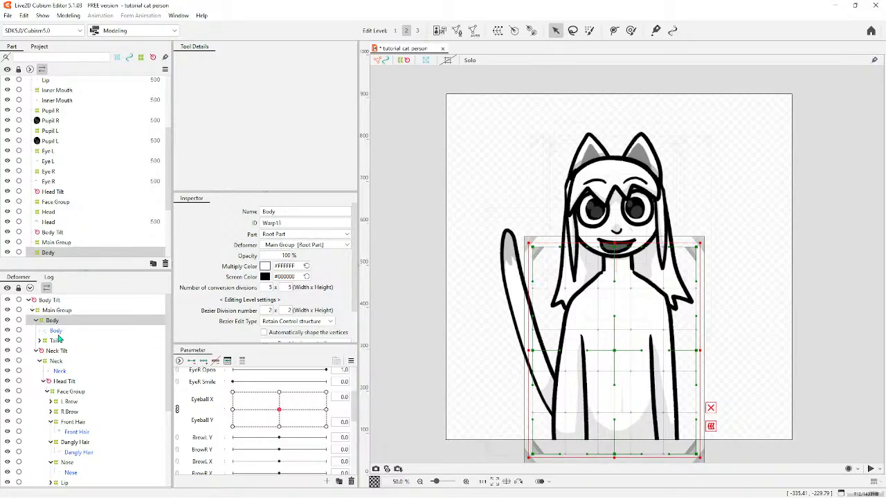
{"action": "left_click_drag", "start_coordinate": [57, 341], "coordinate": [64, 314]}
{"action": "scroll", "coordinate": [76, 369], "scroll_direction": "up", "scroll_amount": 5}
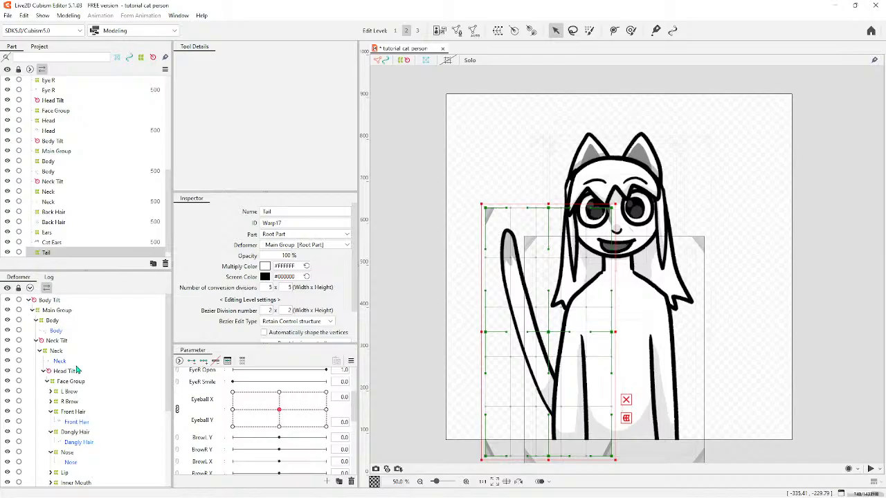
Add two keys to the Breath parameter for the Body deformer.
{"action": "left_click", "coordinate": [53, 322]}
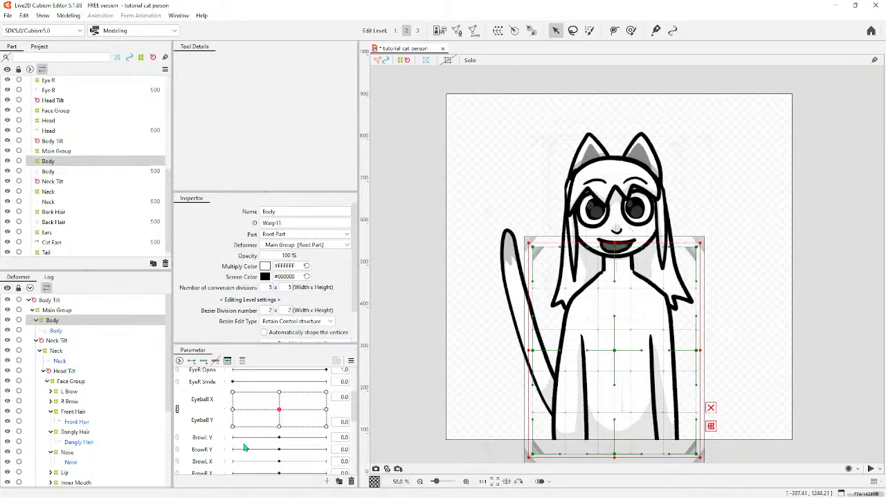
{"action": "scroll", "coordinate": [236, 453], "scroll_direction": "down", "scroll_amount": 3}
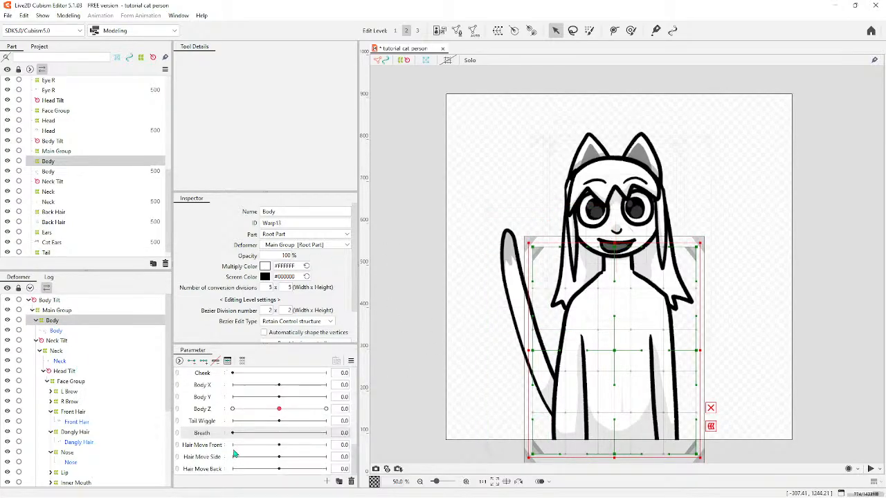
{"action": "left_click", "coordinate": [202, 436]}
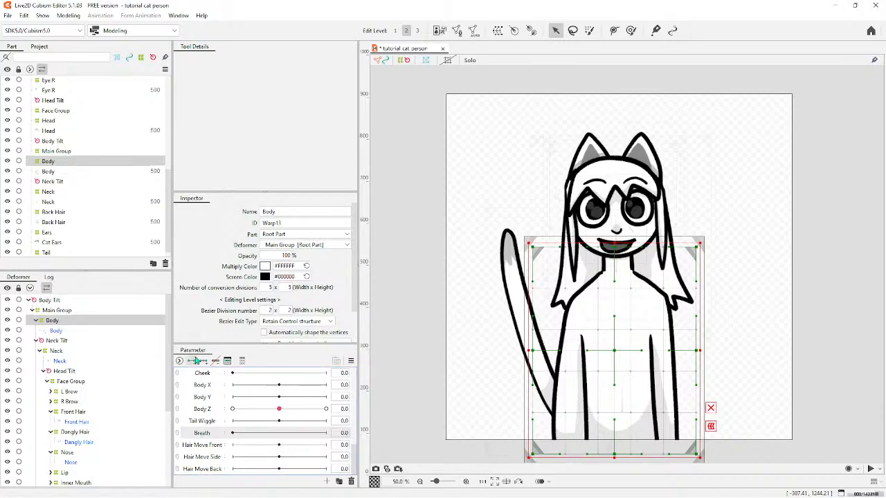
{"action": "left_click", "coordinate": [193, 362]}
{"action": "scroll", "coordinate": [573, 390], "scroll_direction": "down", "scroll_amount": 2}
{"action": "scroll", "coordinate": [577, 379], "scroll_direction": "up", "scroll_amount": 2}
{"action": "scroll", "coordinate": [582, 408], "scroll_direction": "up", "scroll_amount": 3}
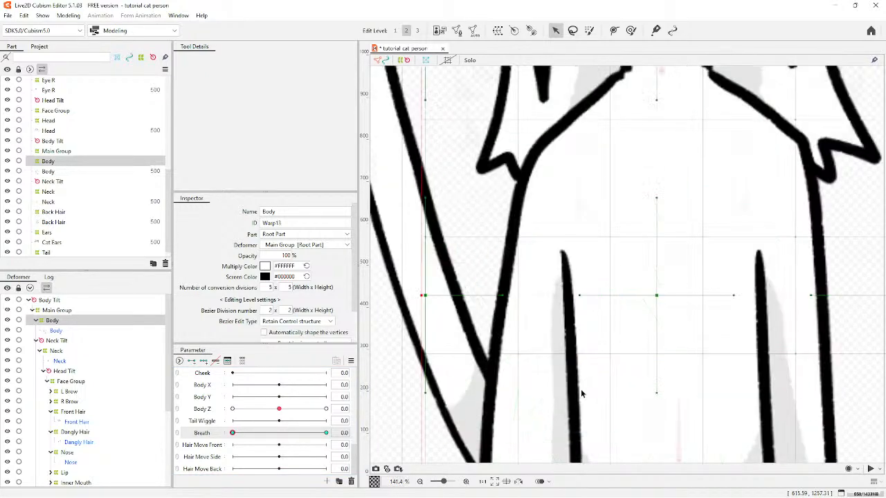
At Breath 0.0, pull the Body deformer's middle and lower torso grid points inward on both sides.
{"action": "left_click_drag", "start_coordinate": [609, 355], "coordinate": [619, 354]}
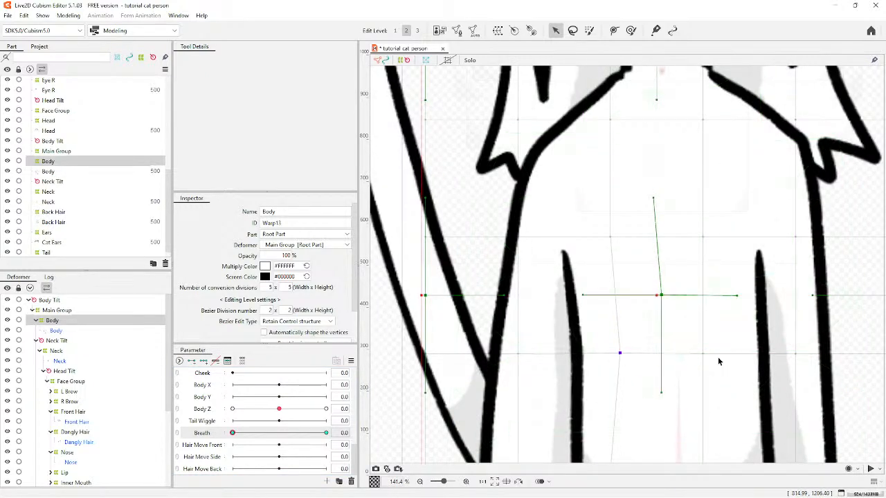
{"action": "left_click_drag", "start_coordinate": [798, 359], "coordinate": [783, 357]}
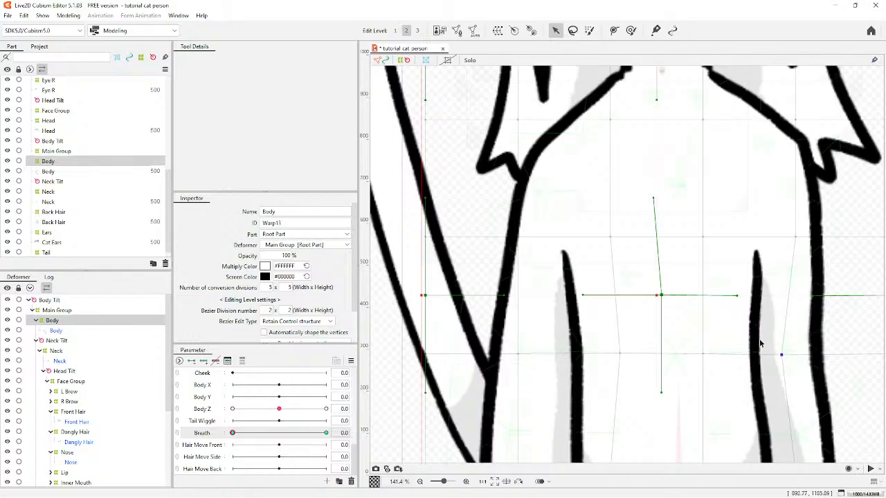
{"action": "scroll", "coordinate": [783, 358], "scroll_direction": "down", "scroll_amount": 3}
{"action": "scroll", "coordinate": [658, 374], "scroll_direction": "up", "scroll_amount": 3}
{"action": "left_click_drag", "start_coordinate": [639, 369], "coordinate": [646, 372]}
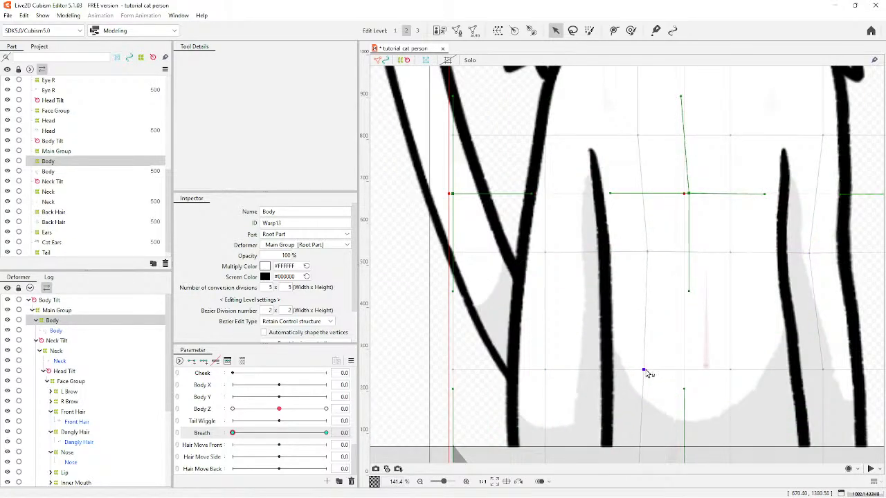
{"action": "left_click_drag", "start_coordinate": [826, 372], "coordinate": [808, 369]}
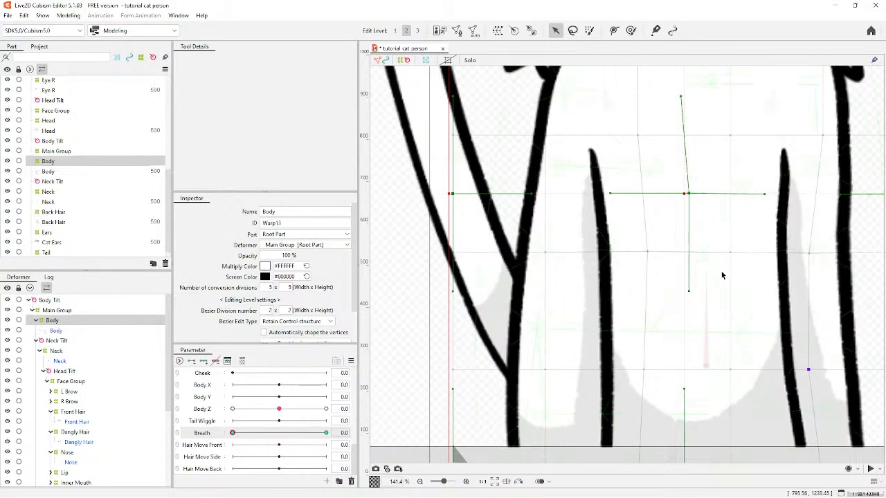
At Breath 0.0, nudge the Body deformer's two inner chest points slightly inward and down.
{"action": "scroll", "coordinate": [724, 272], "scroll_direction": "down", "scroll_amount": 2}
{"action": "scroll", "coordinate": [588, 256], "scroll_direction": "down", "scroll_amount": 1}
{"action": "scroll", "coordinate": [589, 253], "scroll_direction": "up", "scroll_amount": 2}
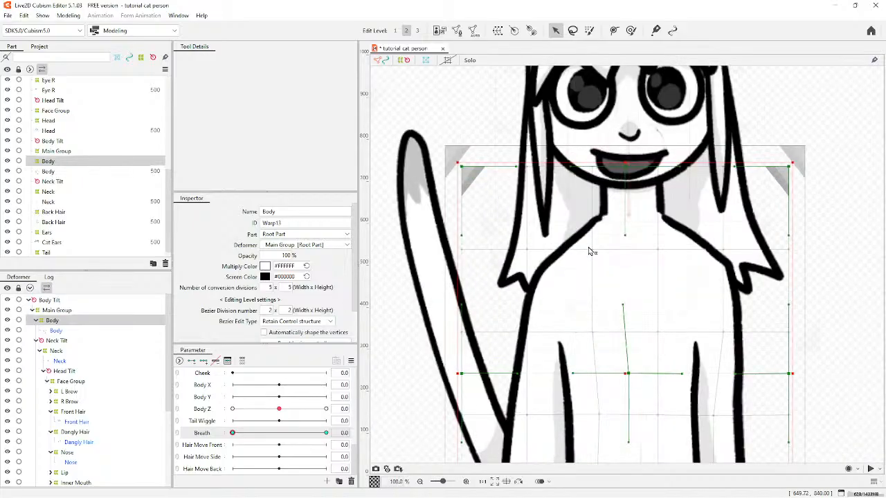
{"action": "left_click_drag", "start_coordinate": [593, 250], "coordinate": [595, 253]}
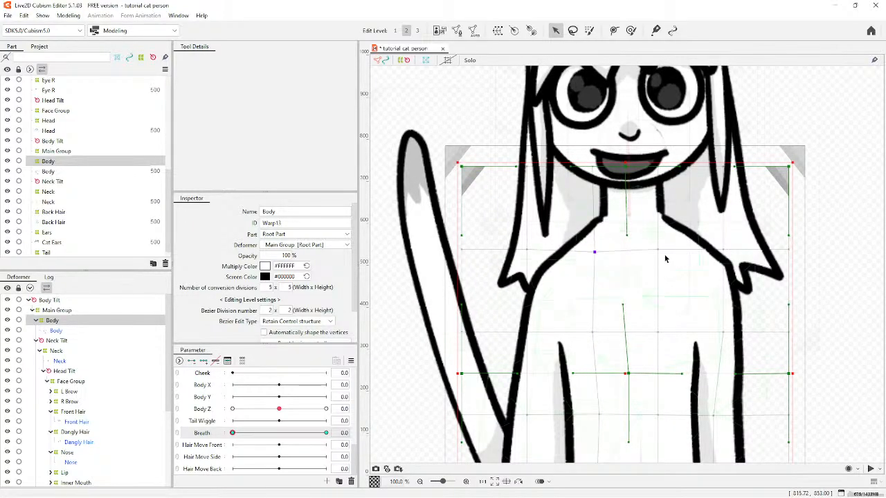
{"action": "left_click_drag", "start_coordinate": [657, 250], "coordinate": [655, 254]}
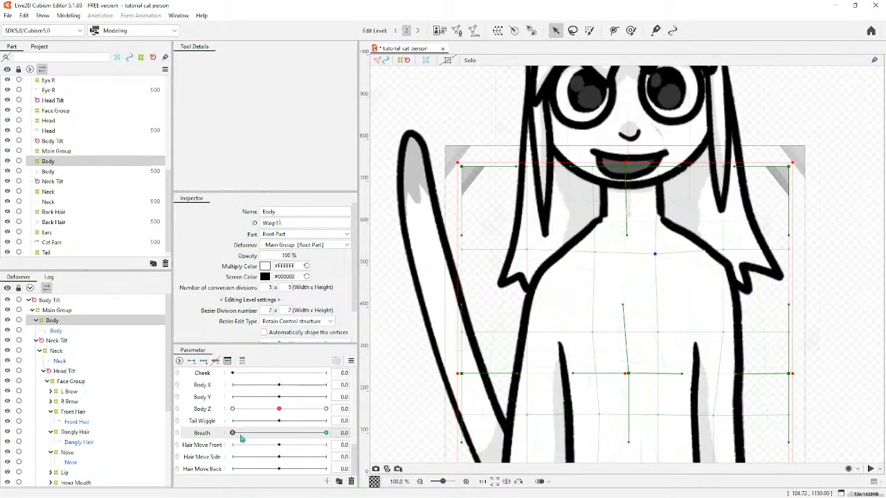
Set Breath to 1.0 and move the Body deformer's two inner chest points up and outward.
{"action": "left_click_drag", "start_coordinate": [239, 434], "coordinate": [326, 433]}
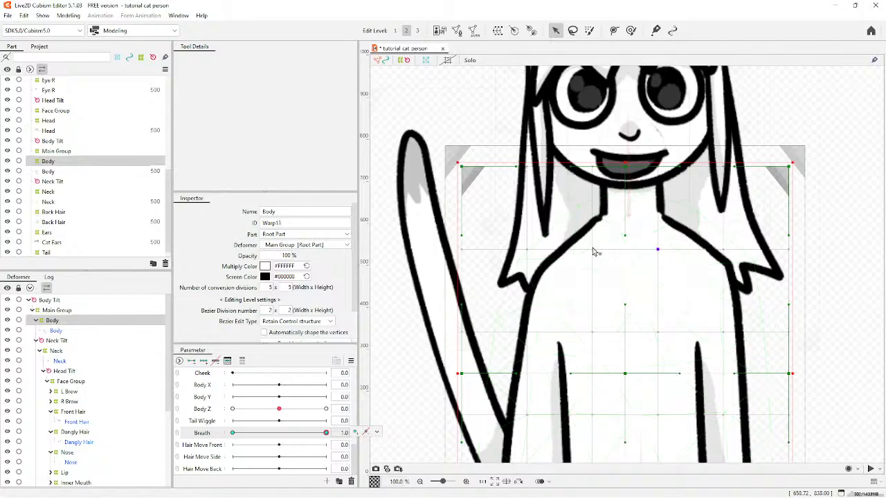
{"action": "left_click_drag", "start_coordinate": [591, 252], "coordinate": [588, 245]}
{"action": "left_click_drag", "start_coordinate": [656, 253], "coordinate": [661, 246]}
At Breath 1.0, spread the Body deformer's inner belly grid points outward on both sides.
{"action": "scroll", "coordinate": [583, 209], "scroll_direction": "down", "scroll_amount": 3}
{"action": "scroll", "coordinate": [590, 312], "scroll_direction": "up", "scroll_amount": 3}
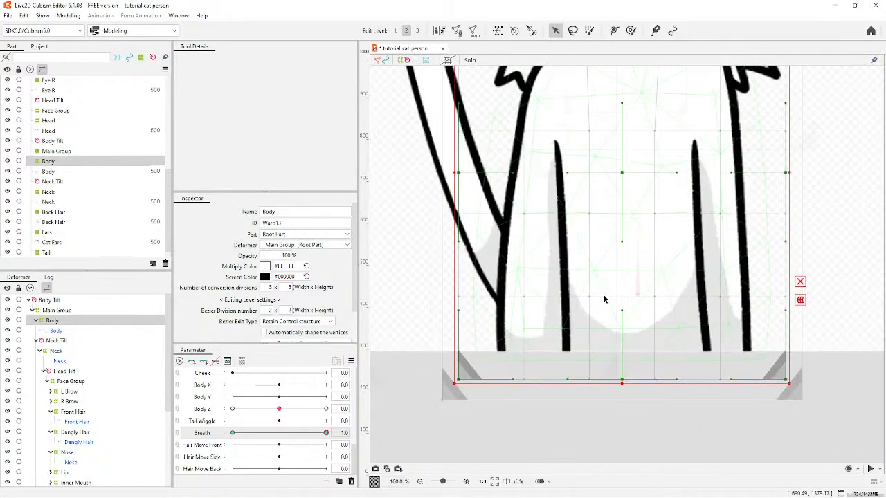
{"action": "left_click_drag", "start_coordinate": [590, 299], "coordinate": [583, 302]}
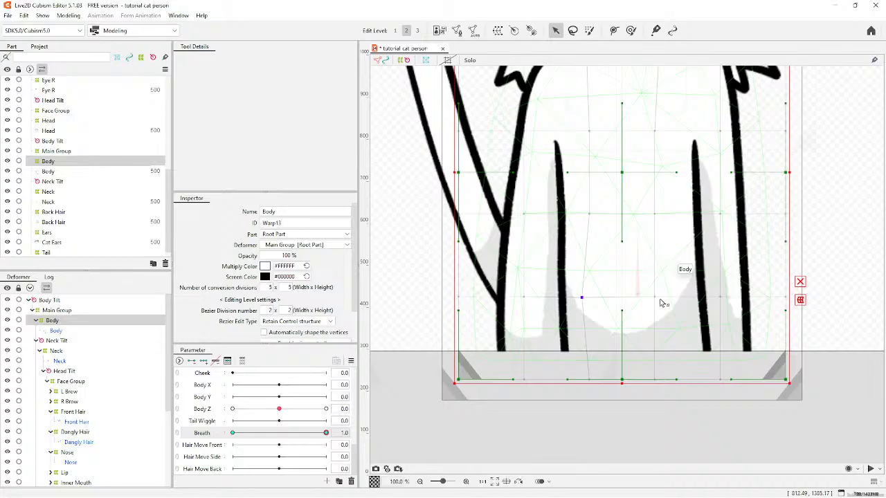
{"action": "left_click_drag", "start_coordinate": [656, 299], "coordinate": [664, 300]}
{"action": "left_click_drag", "start_coordinate": [654, 217], "coordinate": [658, 218]}
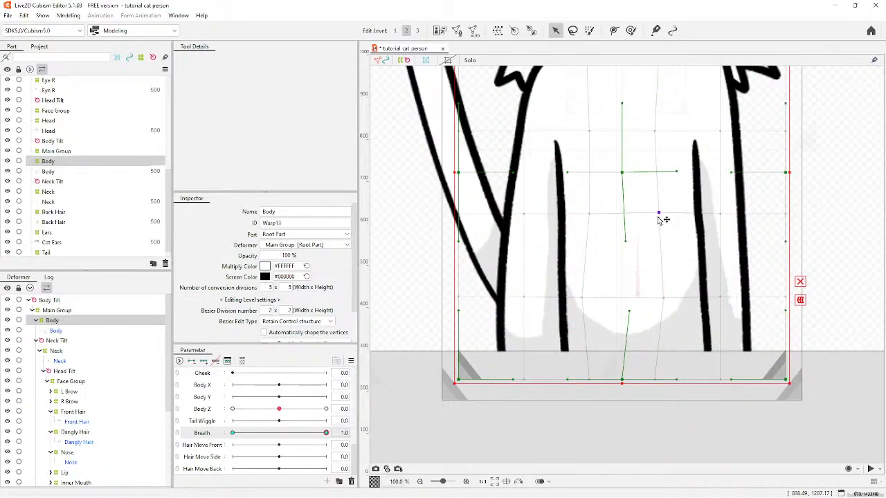
{"action": "left_click_drag", "start_coordinate": [588, 213], "coordinate": [552, 208]}
At Breath 1.0, nudge the upper outer torso grid point opposite the tail slightly outward and clear the selection.
{"action": "scroll", "coordinate": [586, 304], "scroll_direction": "down", "scroll_amount": 2}
{"action": "scroll", "coordinate": [586, 314], "scroll_direction": "down", "scroll_amount": 1}
{"action": "scroll", "coordinate": [564, 250], "scroll_direction": "up", "scroll_amount": 1}
{"action": "left_click_drag", "start_coordinate": [690, 208], "coordinate": [692, 208]}
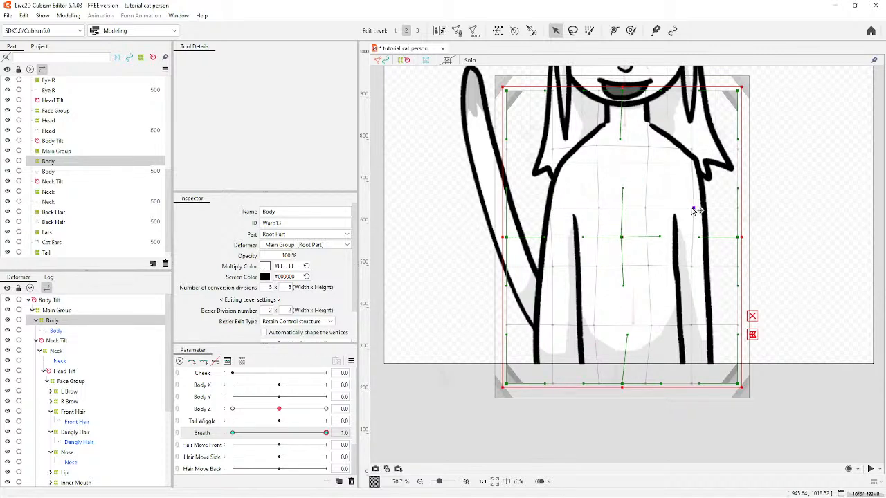
{"action": "scroll", "coordinate": [573, 229], "scroll_direction": "down", "scroll_amount": 4}
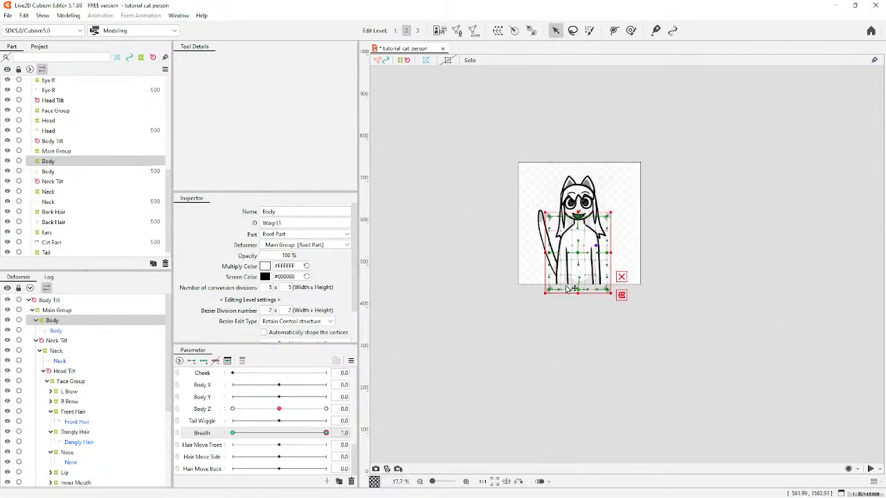
{"action": "scroll", "coordinate": [568, 288], "scroll_direction": "up", "scroll_amount": 2}
{"action": "scroll", "coordinate": [587, 388], "scroll_direction": "down", "scroll_amount": 3}
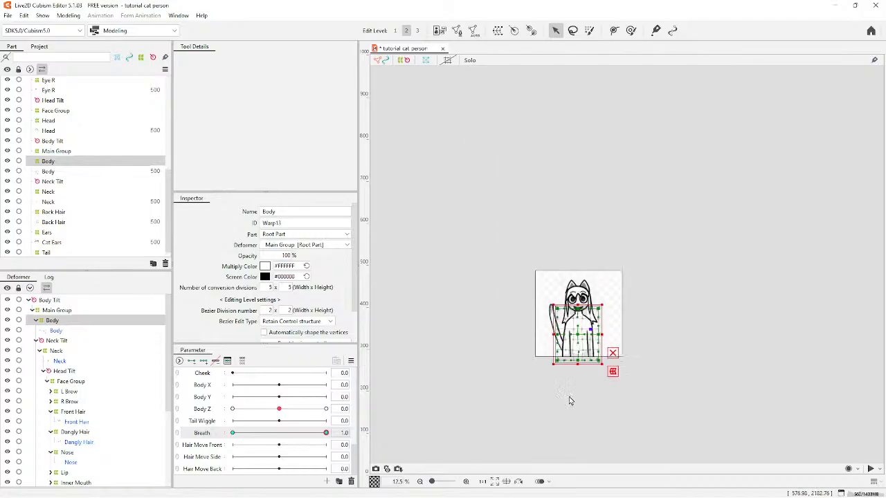
{"action": "scroll", "coordinate": [573, 367], "scroll_direction": "up", "scroll_amount": 3}
{"action": "left_click", "coordinate": [389, 186]}
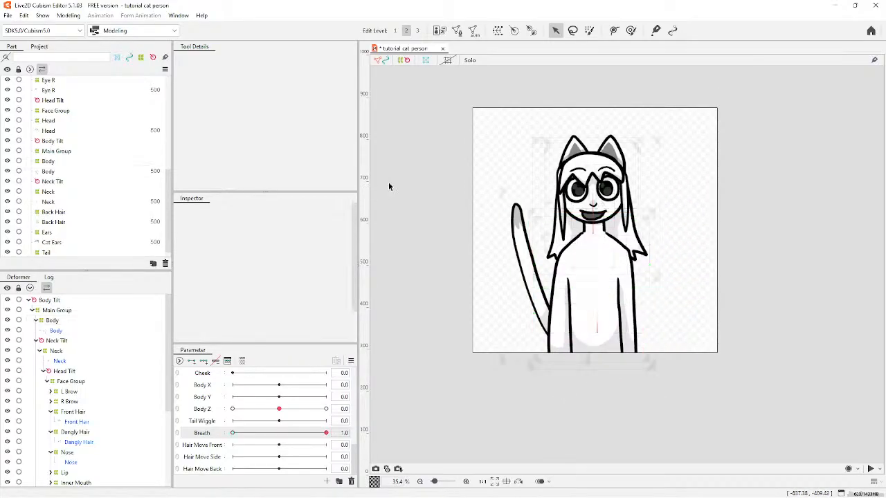
Open the model's Physics Settings to look over the physics groups and parameters, and close them without changes.
{"action": "left_click", "coordinate": [69, 16]}
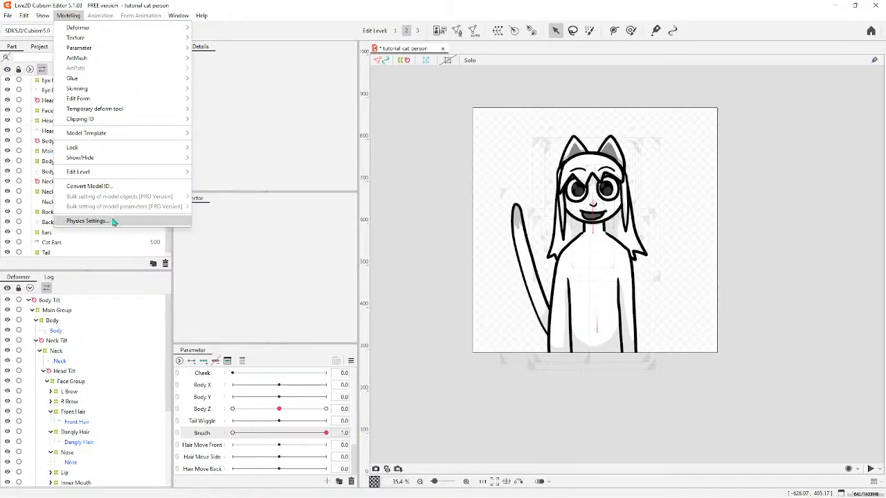
{"action": "left_click", "coordinate": [86, 221]}
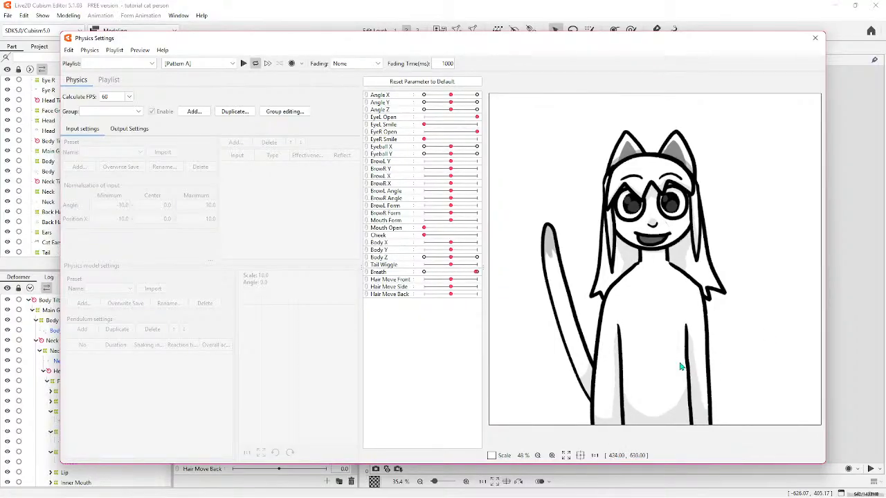
{"action": "left_click", "coordinate": [815, 38]}
Return Breath to 0.0 and move the Body deformer's middle torso points back outward on both sides.
{"action": "left_click", "coordinate": [233, 432]}
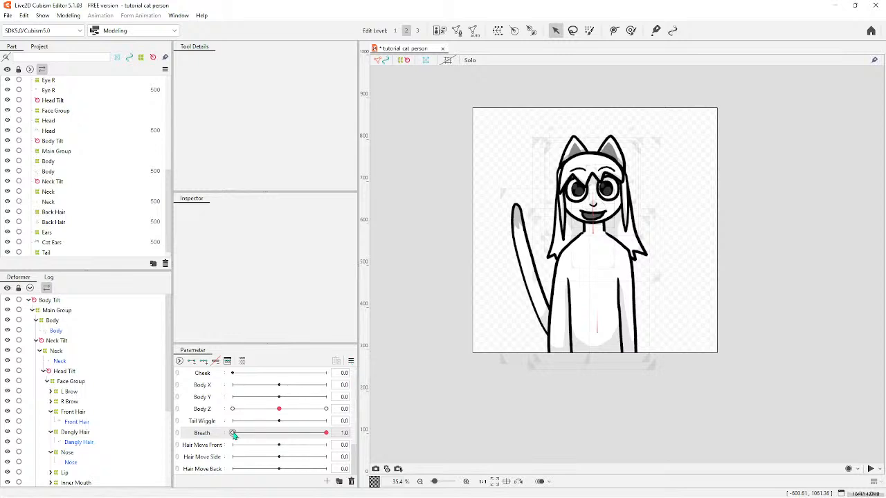
{"action": "left_click", "coordinate": [53, 321]}
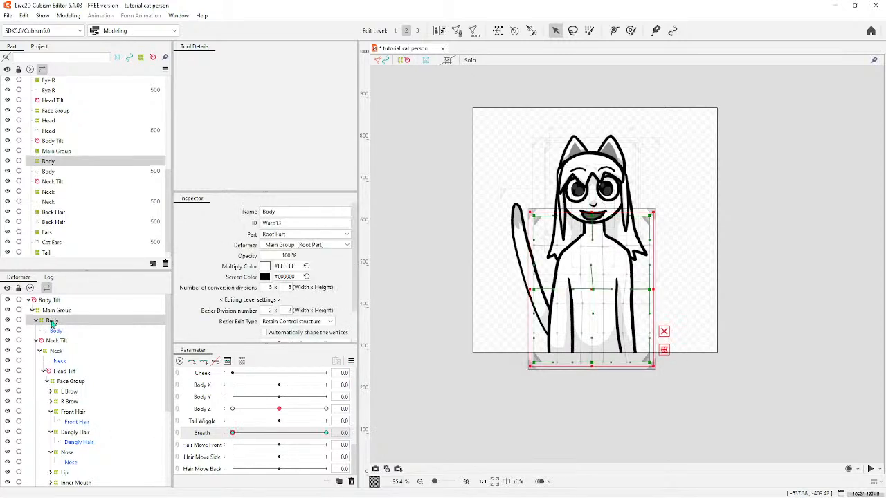
{"action": "scroll", "coordinate": [571, 377], "scroll_direction": "up", "scroll_amount": 5}
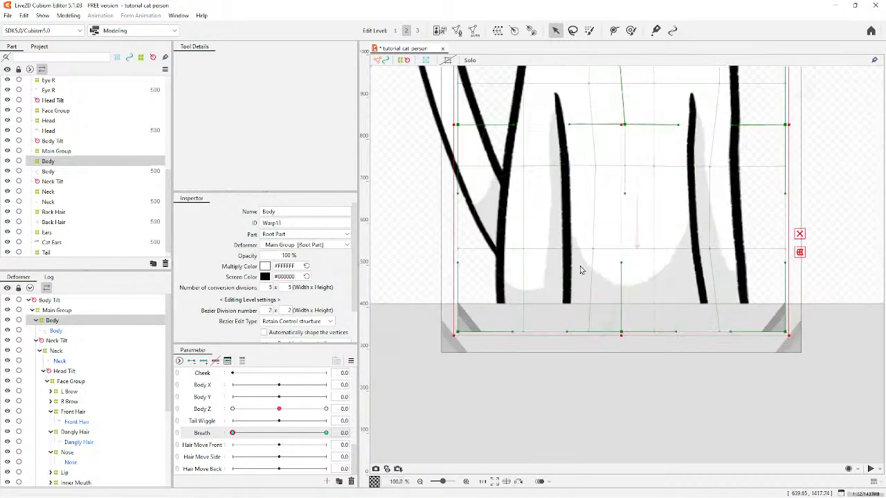
{"action": "left_click", "coordinate": [595, 166]}
{"action": "left_click_drag", "start_coordinate": [595, 167], "coordinate": [588, 165]}
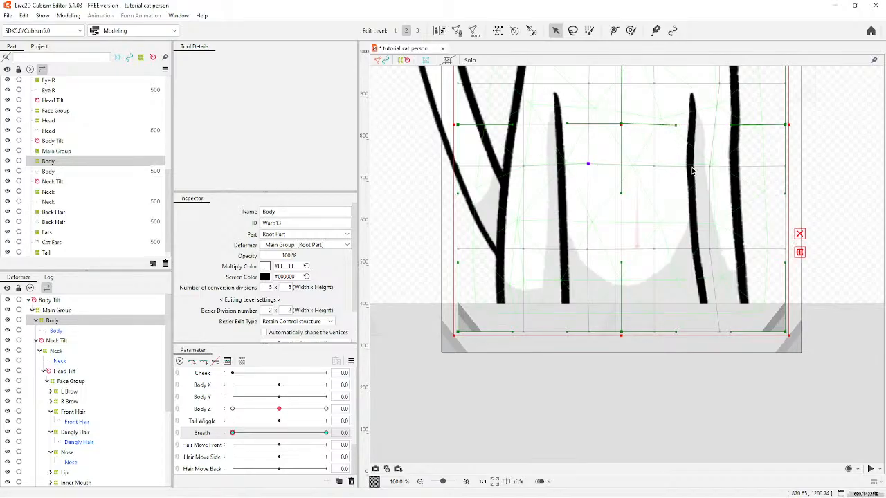
{"action": "left_click_drag", "start_coordinate": [710, 167], "coordinate": [716, 166]}
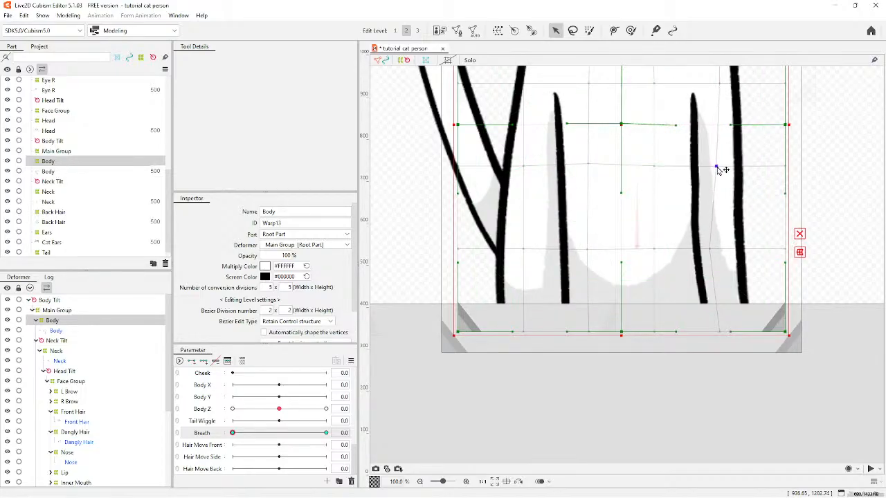
At Breath 0.0, nudge the Body deformer's lower inner grid point opposite the tail outward and preview the model in Physics Settings.
{"action": "left_click", "coordinate": [715, 248]}
{"action": "left_click", "coordinate": [69, 15]}
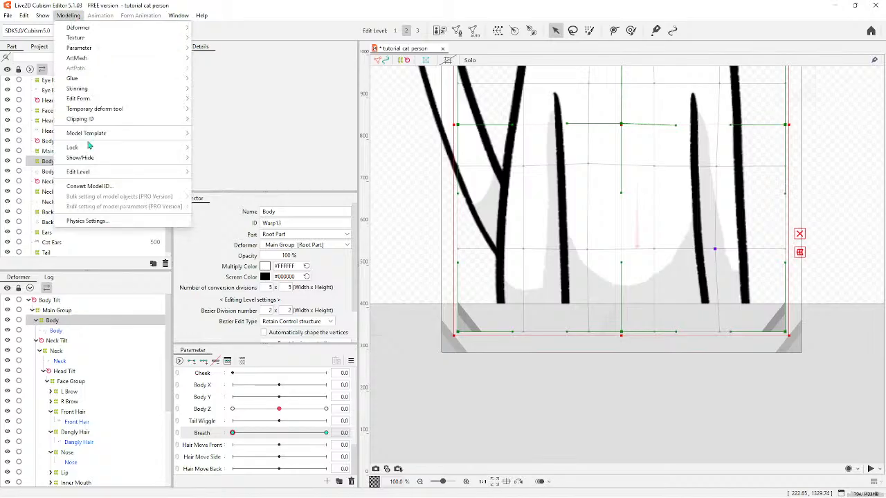
{"action": "left_click", "coordinate": [104, 221]}
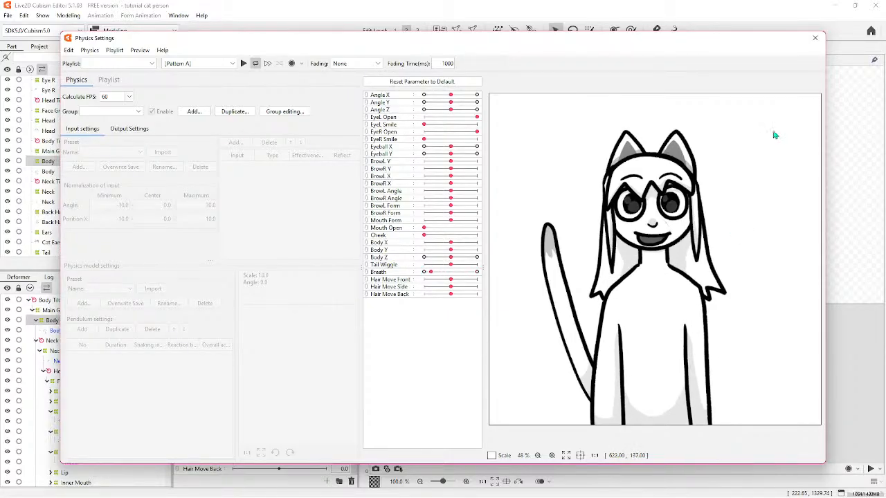
{"action": "left_click", "coordinate": [814, 38]}
{"action": "left_click", "coordinate": [473, 379]}
{"action": "scroll", "coordinate": [475, 372], "scroll_direction": "down", "scroll_amount": 5}
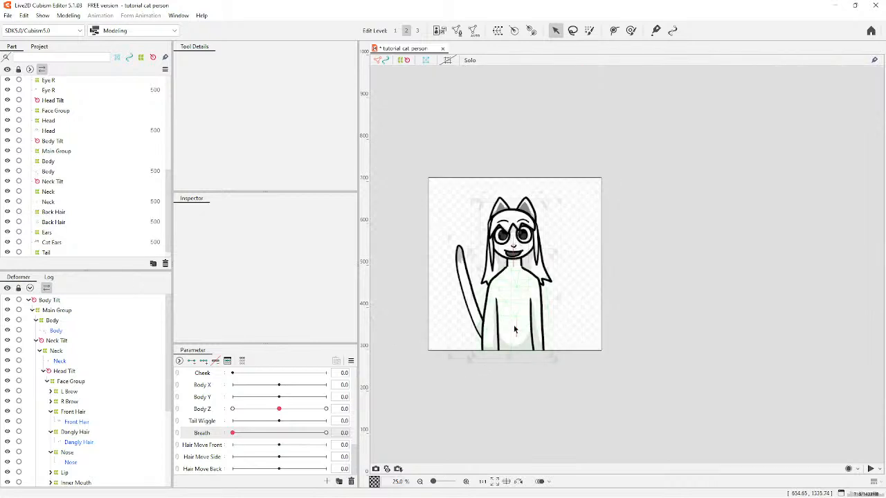
{"action": "scroll", "coordinate": [507, 299], "scroll_direction": "up", "scroll_amount": 3}
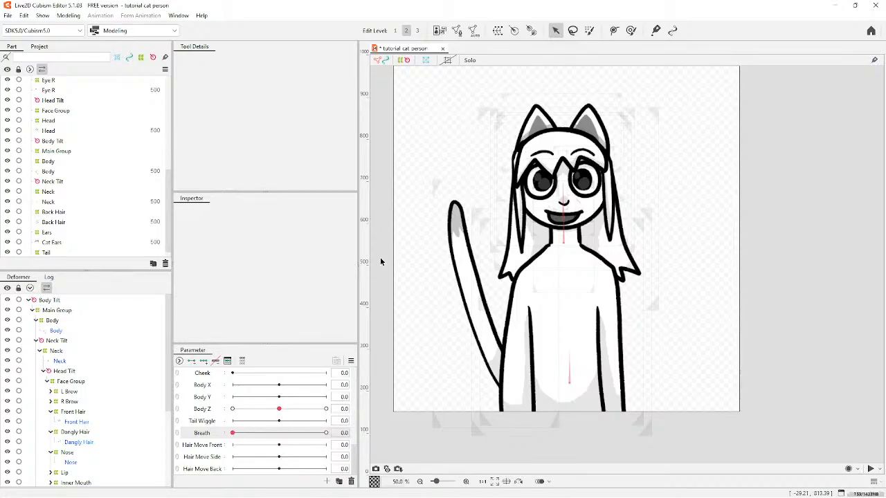
Open the Tail Wiggle parameter's settings to look over its name, ID and range, and close them without changes.
{"action": "left_click", "coordinate": [206, 422]}
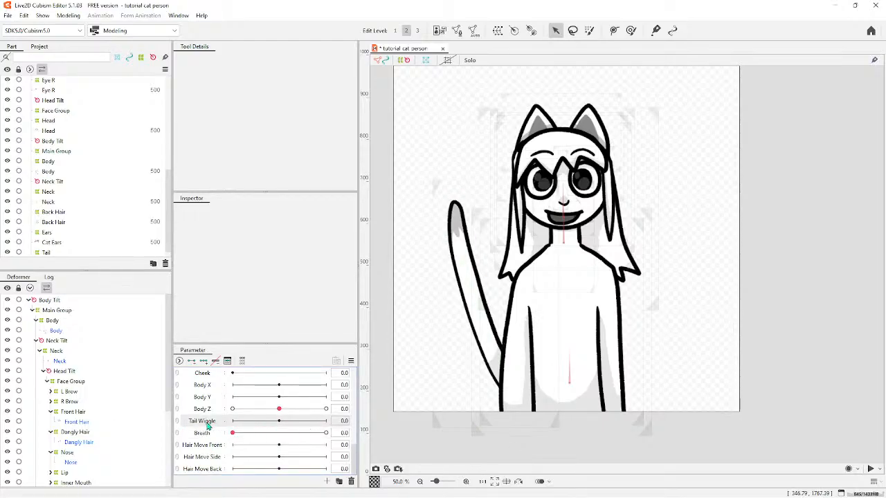
{"action": "right_click", "coordinate": [204, 425]}
{"action": "left_click", "coordinate": [214, 429]}
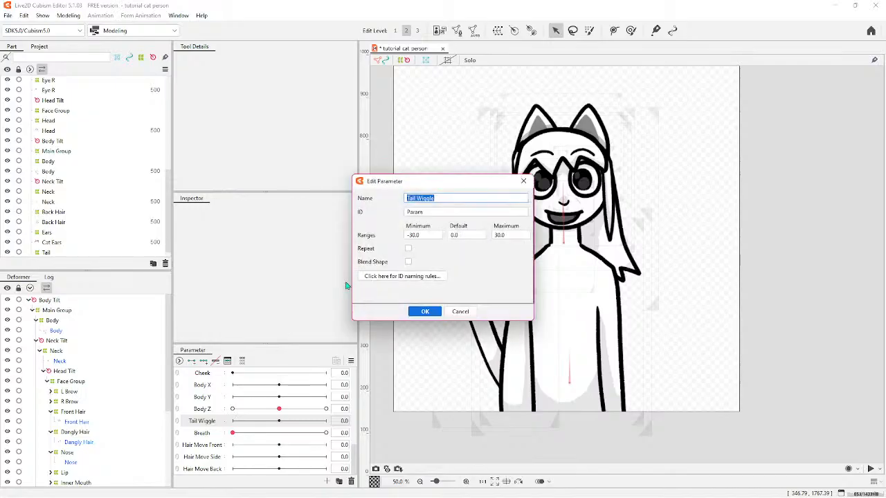
{"action": "left_click", "coordinate": [441, 212]}
{"action": "left_click", "coordinate": [429, 211]}
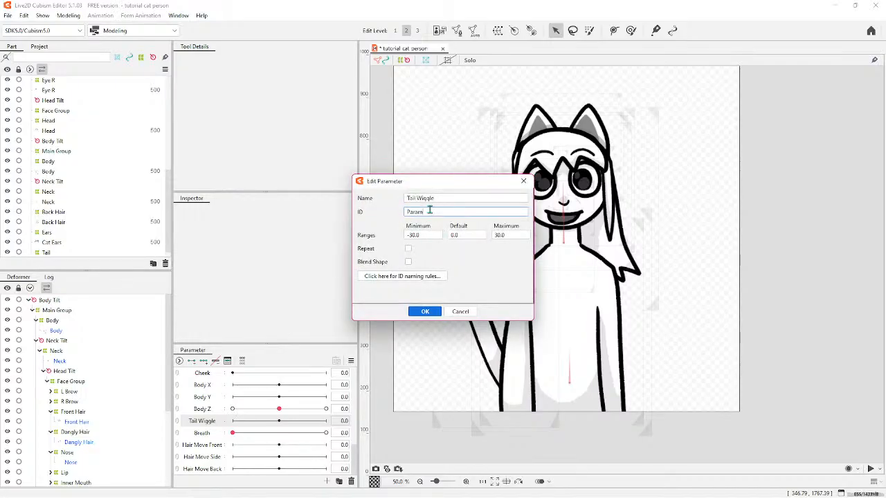
{"action": "left_click", "coordinate": [461, 312]}
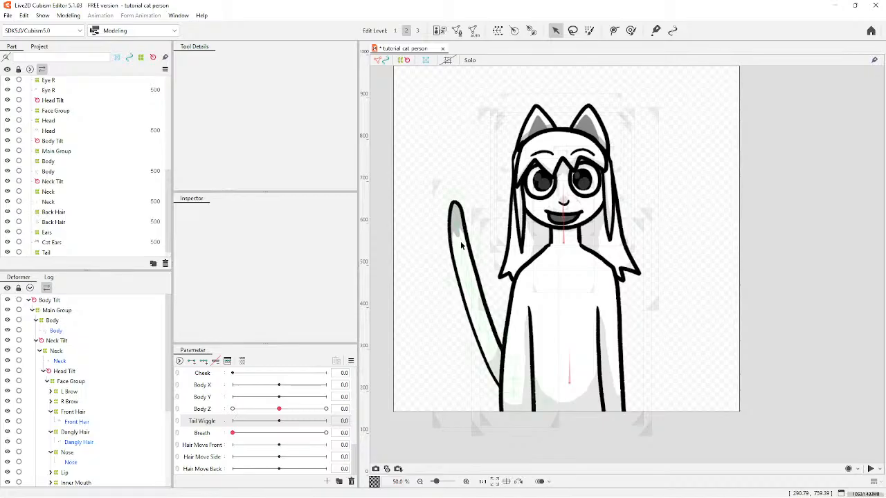
Add three keyforms to the Tail Wiggle parameter for the Tail deformer.
{"action": "scroll", "coordinate": [125, 415], "scroll_direction": "down", "scroll_amount": 4}
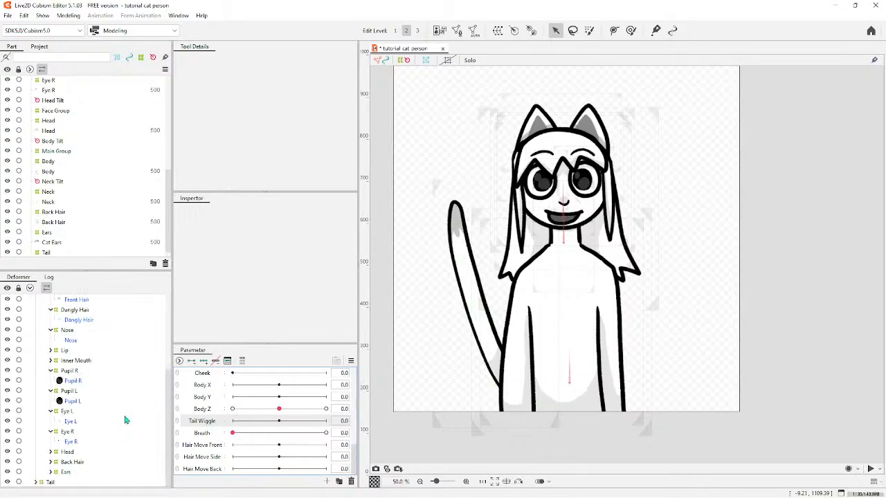
{"action": "left_click", "coordinate": [51, 482]}
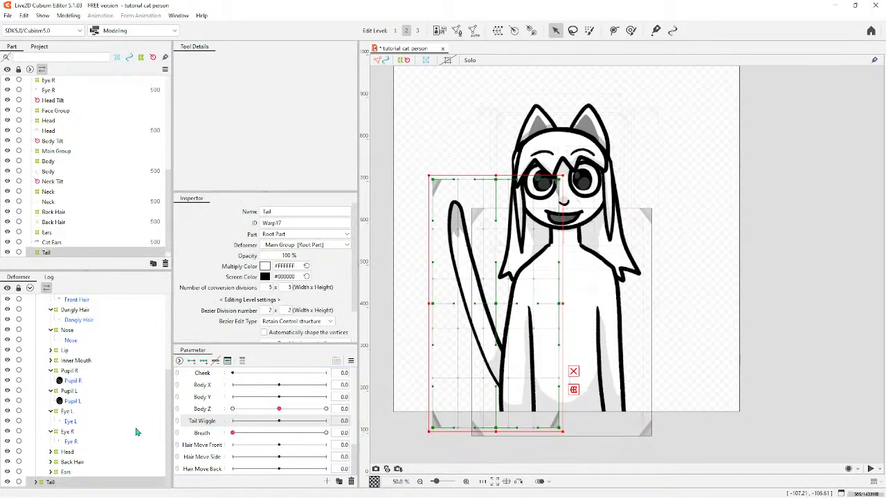
{"action": "left_click", "coordinate": [203, 421]}
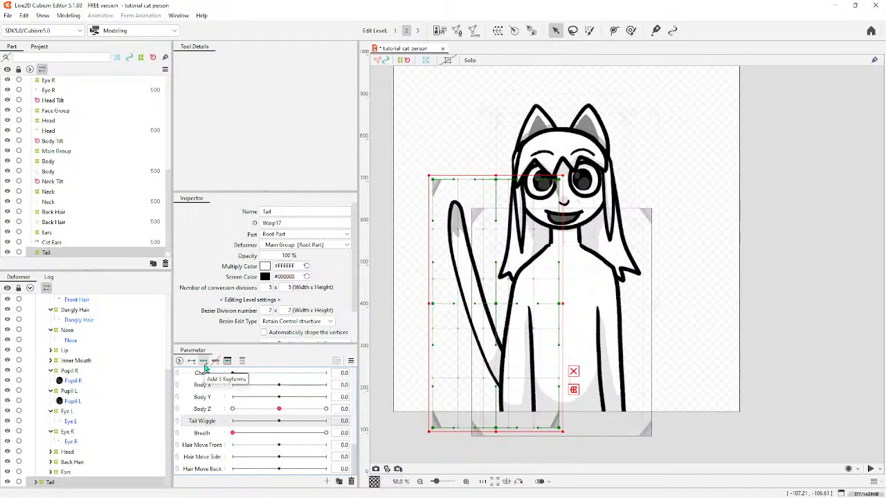
{"action": "left_click", "coordinate": [203, 361]}
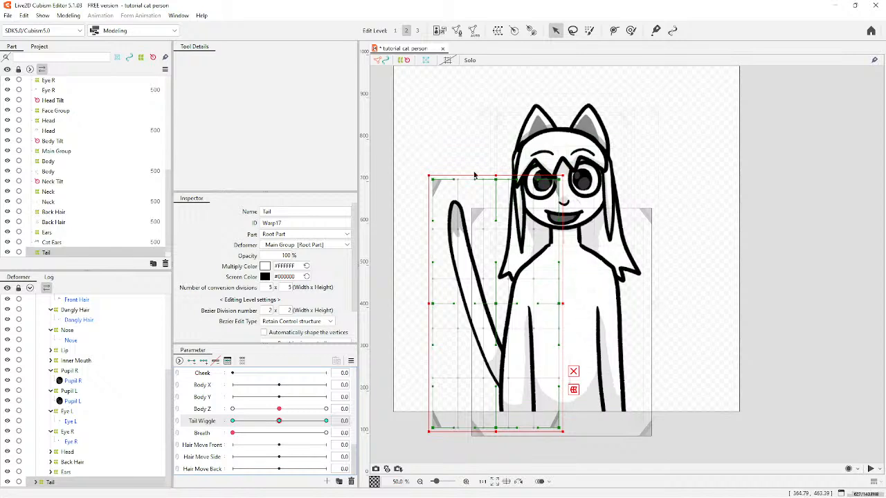
At Tail Wiggle 0.0, rotate the Tail deformer clockwise and shift it behind the body so the tail is hidden.
{"action": "left_click_drag", "start_coordinate": [427, 172], "coordinate": [478, 157]}
{"action": "left_click_drag", "start_coordinate": [502, 303], "coordinate": [570, 308]}
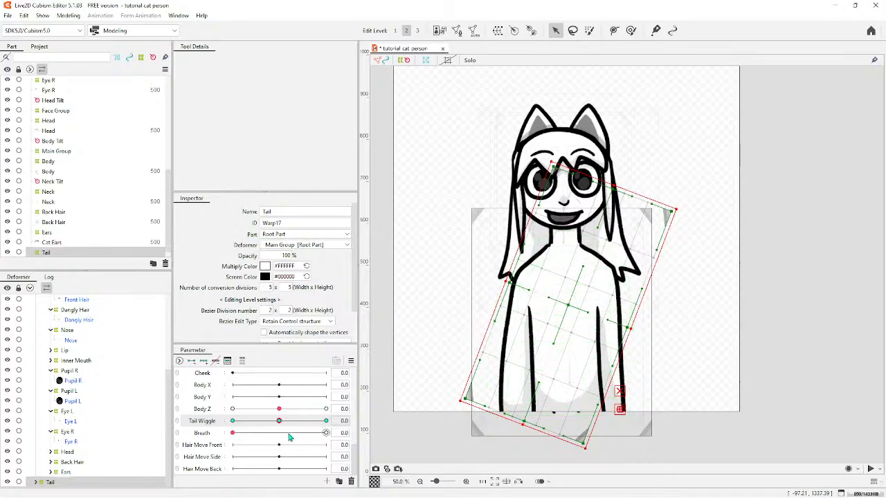
At Tail Wiggle 30.0, move the Tail deformer across the body and rotate it clockwise so the tail extends from the opposite side.
{"action": "left_click", "coordinate": [327, 421]}
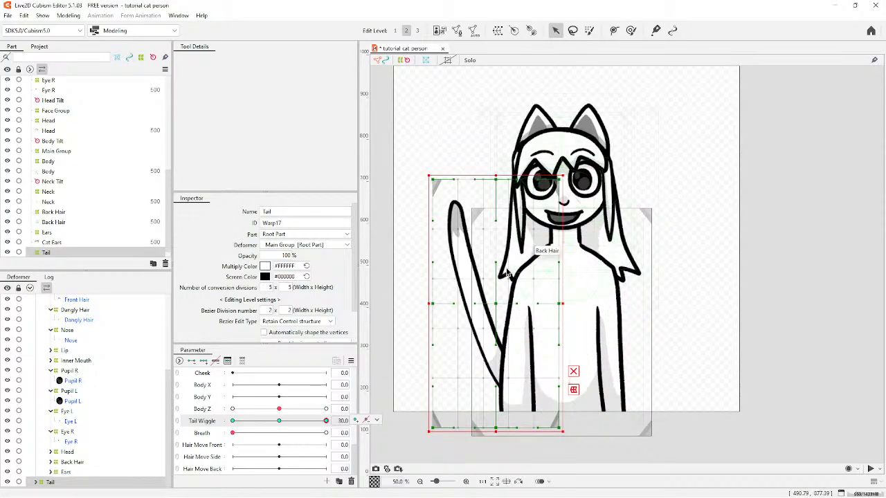
{"action": "left_click_drag", "start_coordinate": [491, 309], "coordinate": [574, 300]}
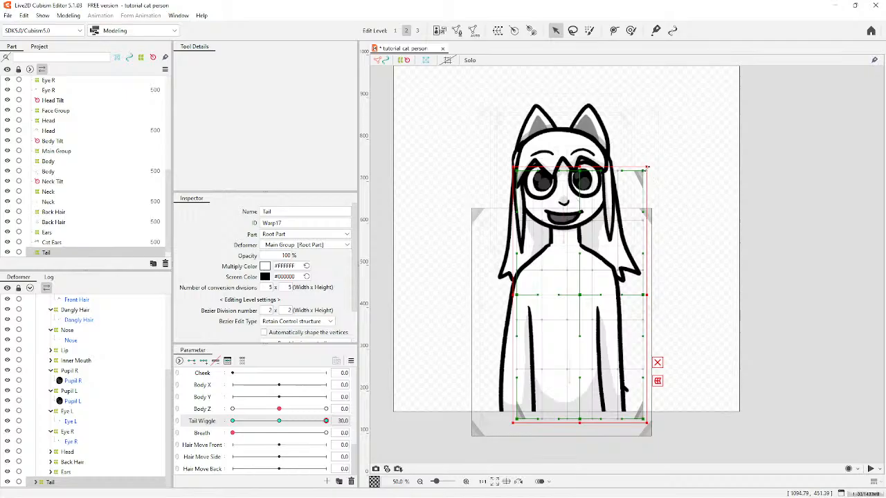
{"action": "left_click_drag", "start_coordinate": [647, 164], "coordinate": [685, 231]}
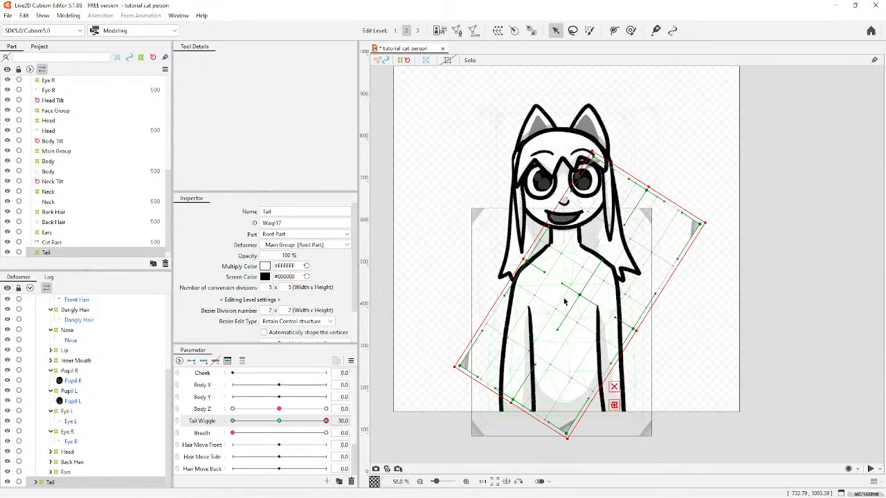
{"action": "left_click_drag", "start_coordinate": [566, 302], "coordinate": [636, 311]}
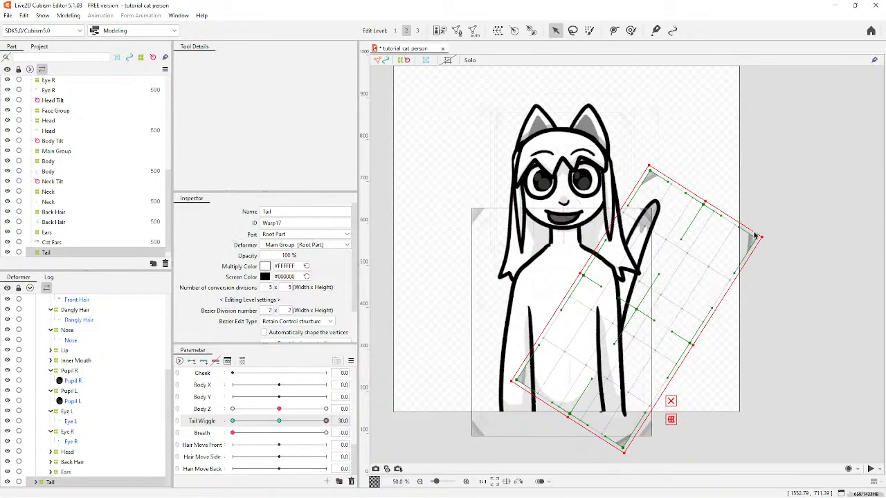
{"action": "left_click_drag", "start_coordinate": [771, 236], "coordinate": [792, 269]}
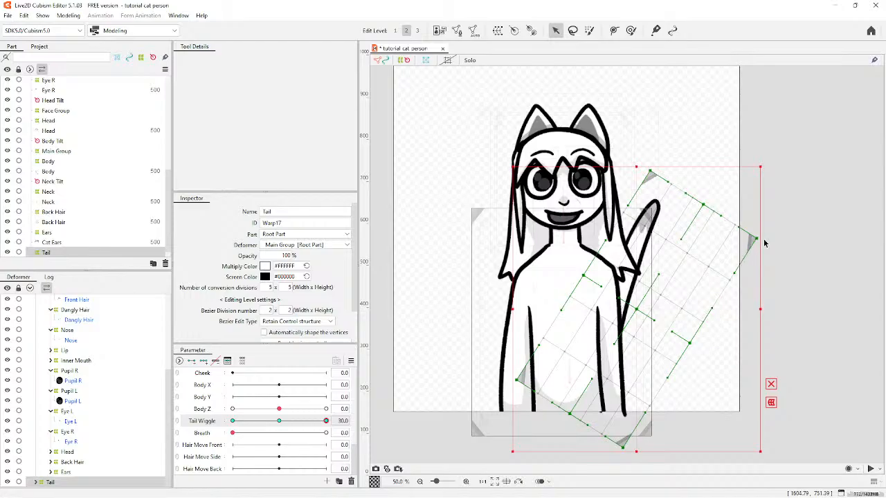
{"action": "left_click_drag", "start_coordinate": [765, 163], "coordinate": [808, 225]}
{"action": "left_click", "coordinate": [638, 303]}
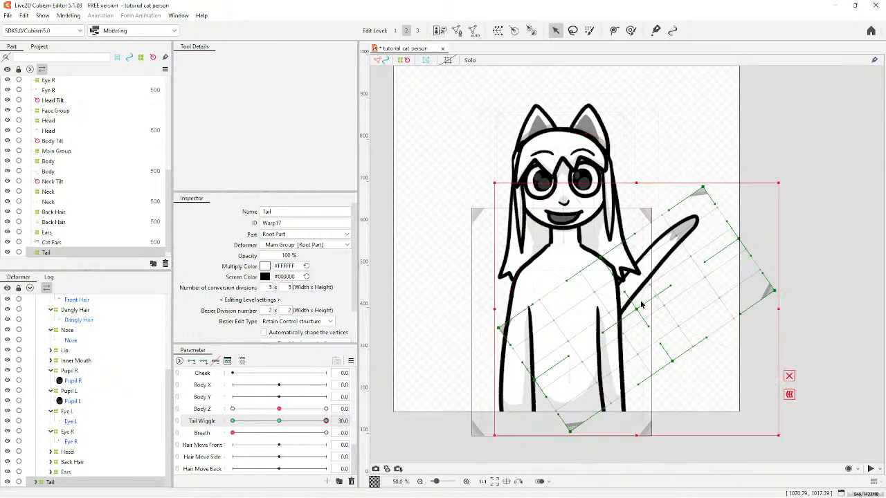
{"action": "left_click", "coordinate": [636, 304]}
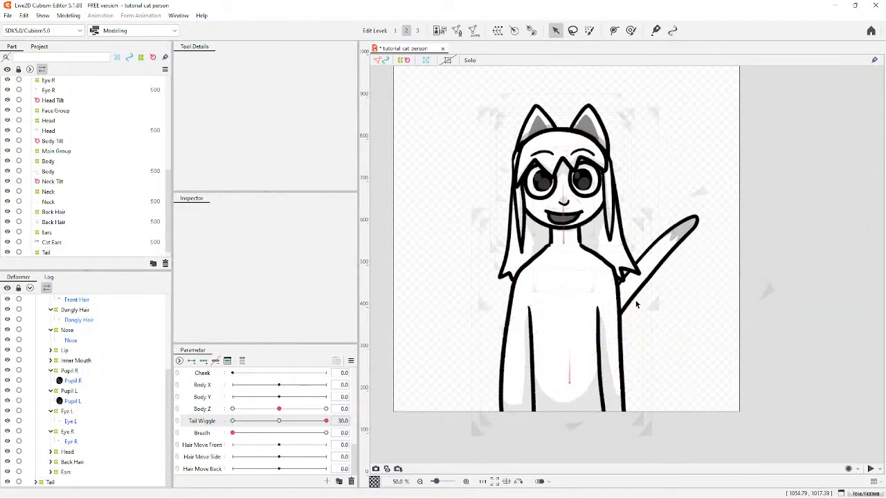
{"action": "left_click", "coordinate": [54, 482]}
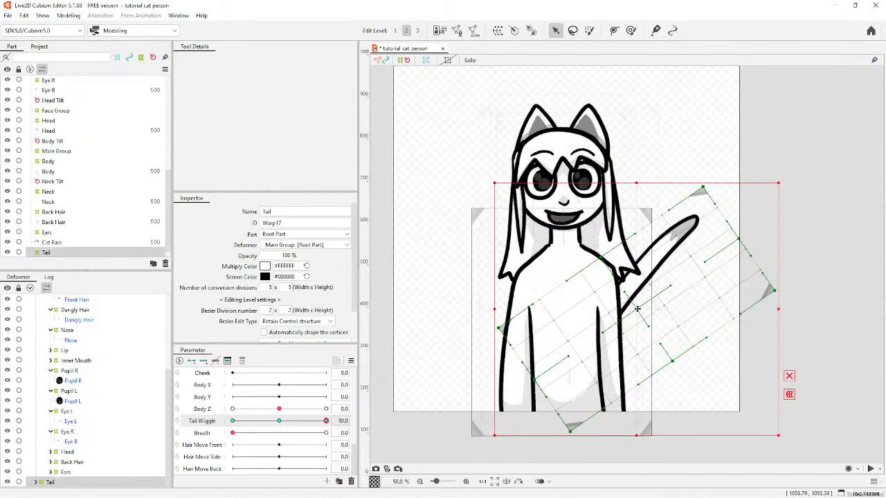
{"action": "left_click_drag", "start_coordinate": [637, 308], "coordinate": [649, 329]}
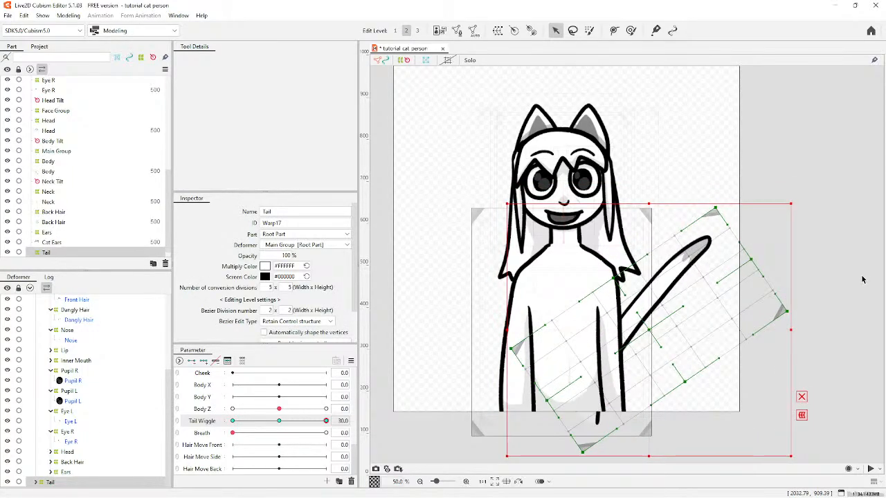
At Tail Wiggle 30.0, pull the control points along the Tail deformer's outer end downward to curve the tail.
{"action": "scroll", "coordinate": [862, 280], "scroll_direction": "up", "scroll_amount": 1}
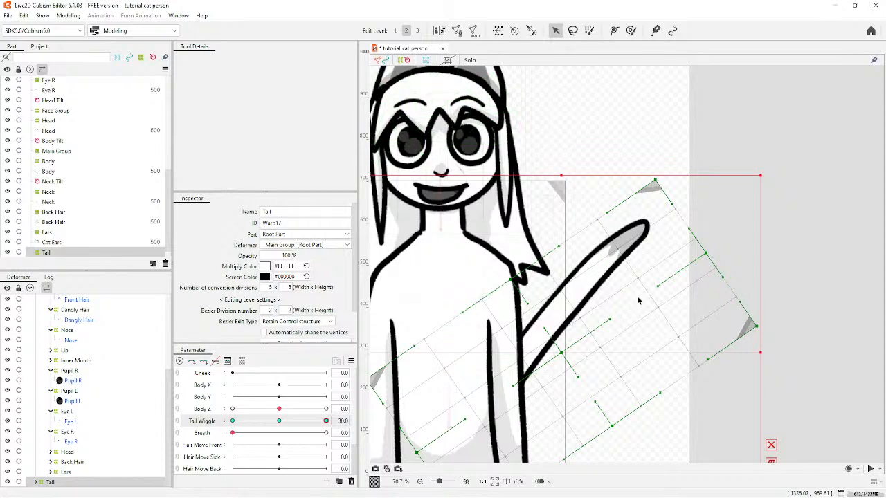
{"action": "left_click_drag", "start_coordinate": [662, 184], "coordinate": [689, 214]}
{"action": "left_click_drag", "start_coordinate": [714, 257], "coordinate": [717, 274]}
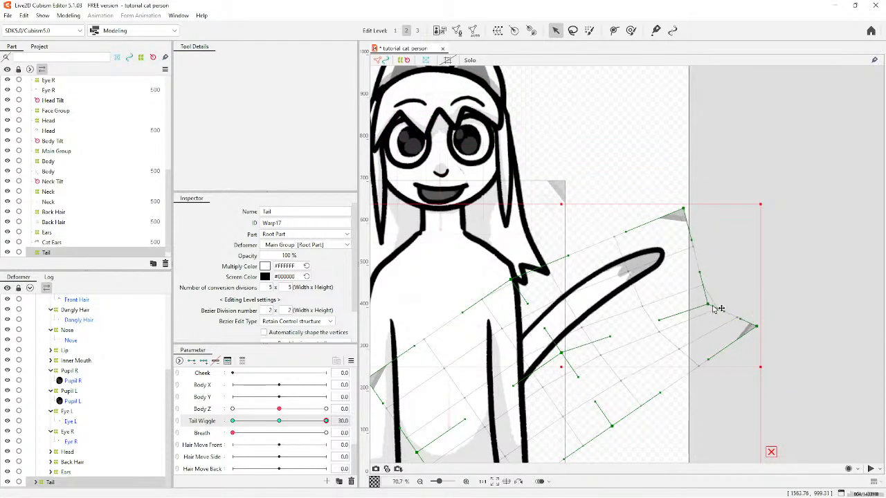
{"action": "left_click_drag", "start_coordinate": [756, 325], "coordinate": [712, 375]}
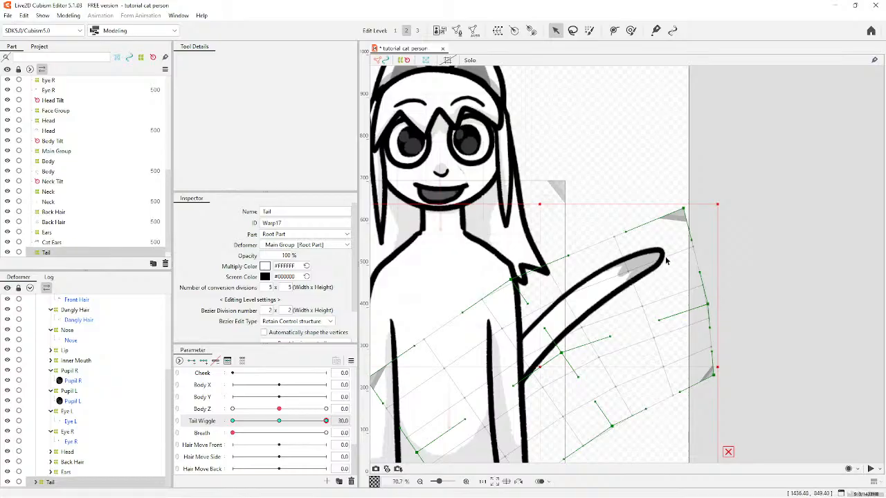
At Tail Wiggle 30.0, bend the tail tip downward with the grid points and handles around it, and clear the selection.
{"action": "left_click_drag", "start_coordinate": [627, 272], "coordinate": [642, 318]}
{"action": "left_click_drag", "start_coordinate": [694, 246], "coordinate": [702, 292]}
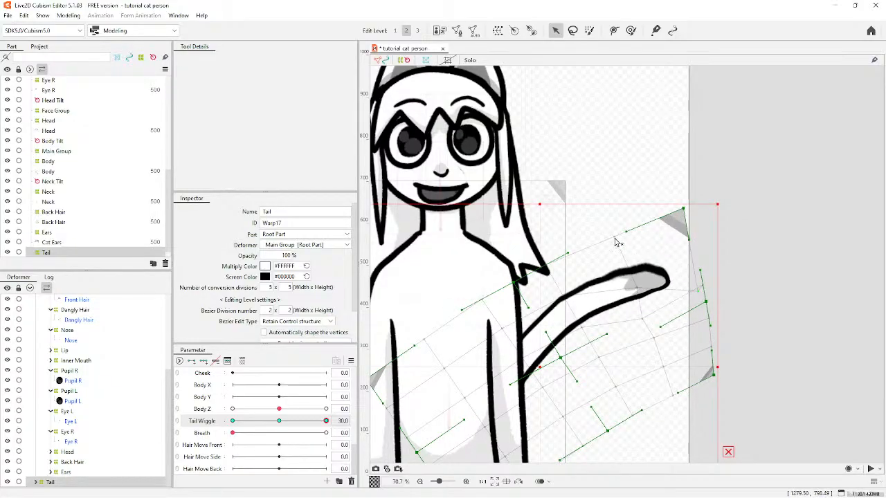
{"action": "left_click_drag", "start_coordinate": [615, 238], "coordinate": [624, 242]}
{"action": "left_click_drag", "start_coordinate": [670, 215], "coordinate": [684, 240]}
{"action": "left_click_drag", "start_coordinate": [701, 292], "coordinate": [694, 325]}
{"action": "left_click", "coordinate": [752, 163]}
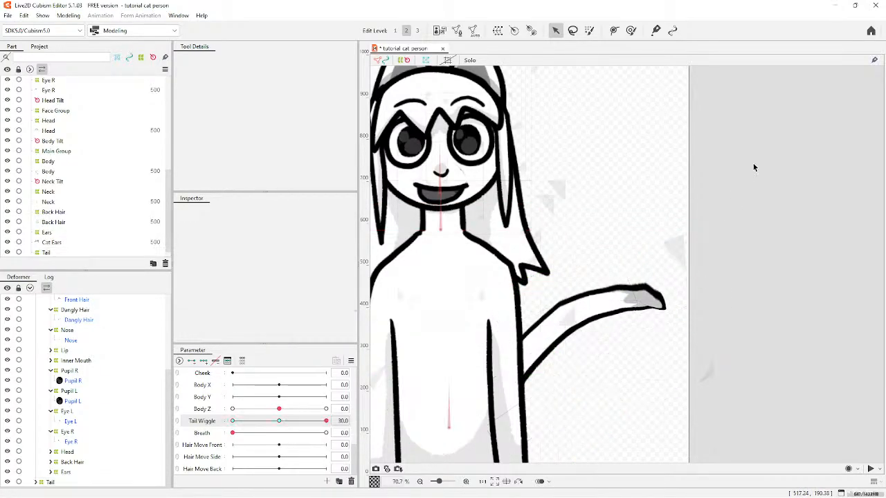
Return Tail Wiggle to 0.0 and pull the Tail deformer's uppermost corner point slightly upward.
{"action": "scroll", "coordinate": [752, 164], "scroll_direction": "down", "scroll_amount": 3}
{"action": "scroll", "coordinate": [664, 150], "scroll_direction": "up", "scroll_amount": 1}
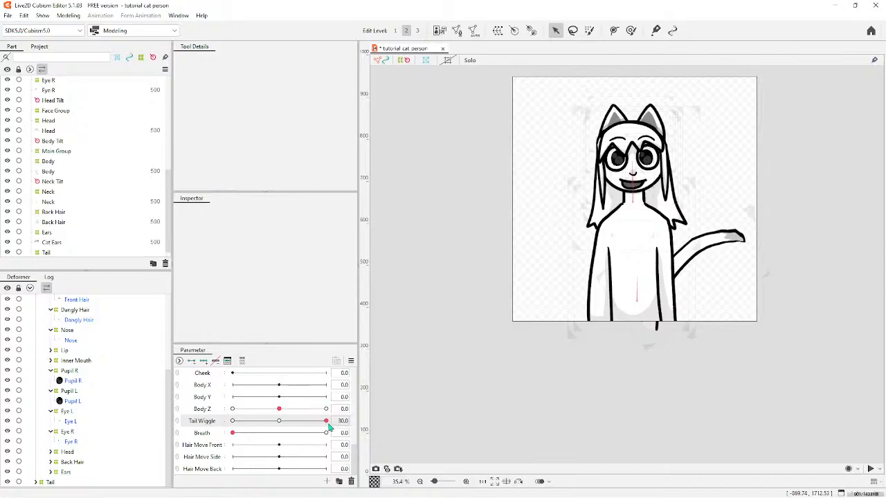
{"action": "left_click_drag", "start_coordinate": [326, 426], "coordinate": [282, 427]}
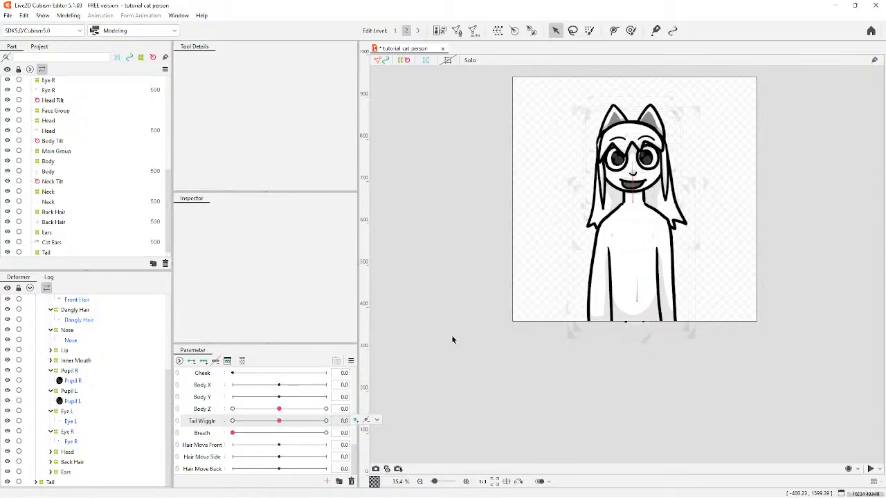
{"action": "left_click", "coordinate": [50, 482]}
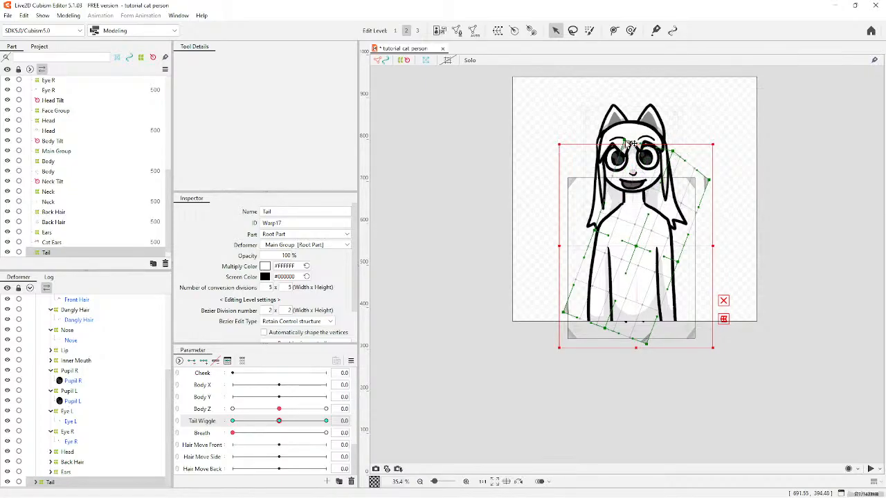
{"action": "left_click_drag", "start_coordinate": [624, 146], "coordinate": [623, 131]}
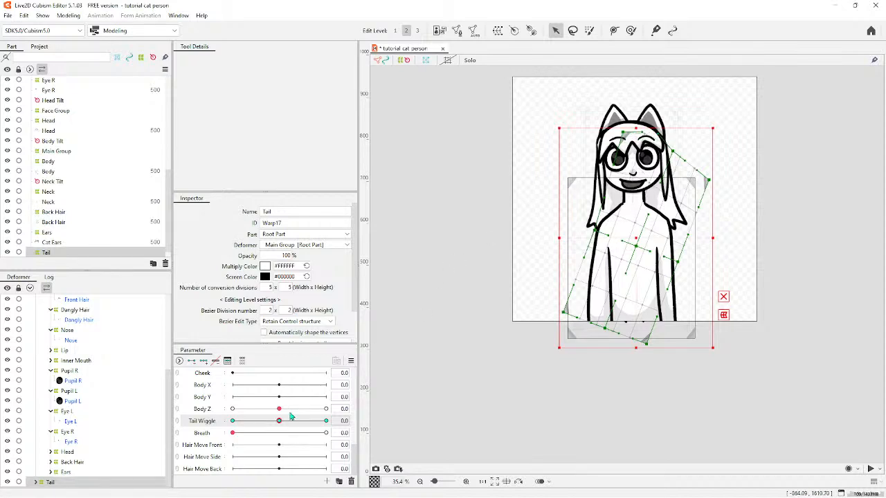
At Tail Wiggle -30.0, pull the Tail deformer's upper outer corner, its handles and the upper middle point outward so the tail leans away from the body.
{"action": "left_click_drag", "start_coordinate": [291, 417], "coordinate": [235, 495]}
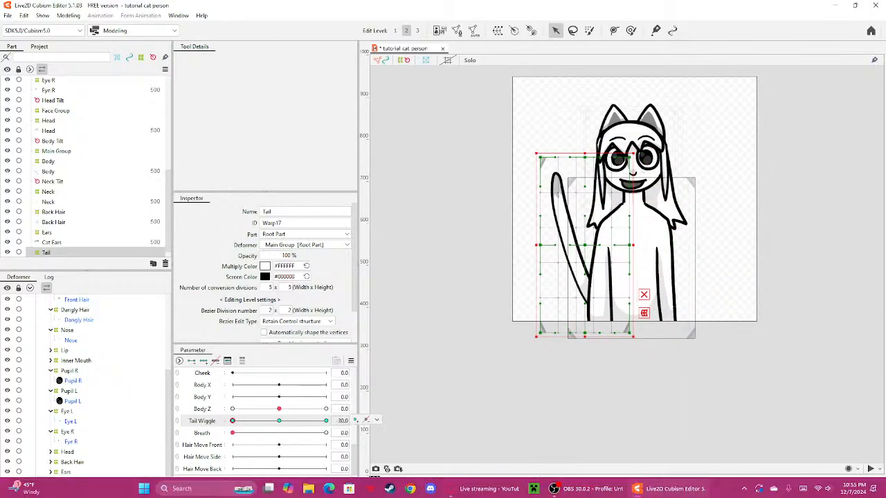
{"action": "scroll", "coordinate": [544, 147], "scroll_direction": "up", "scroll_amount": 3}
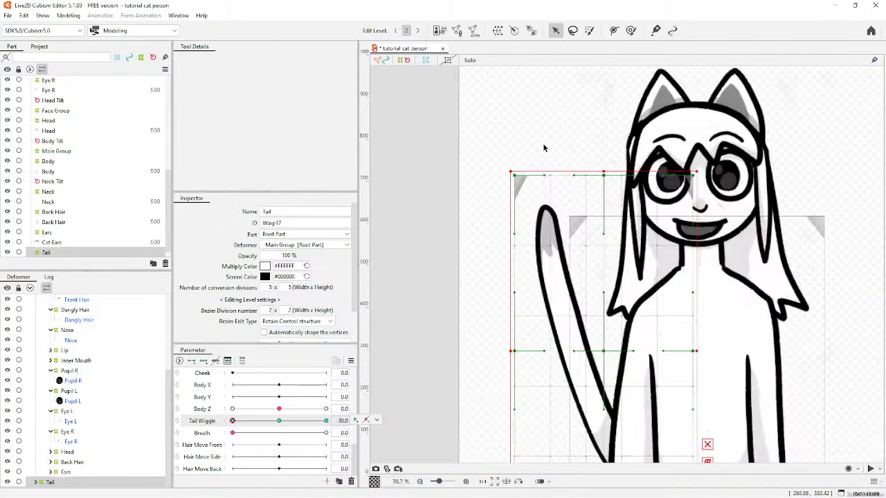
{"action": "scroll", "coordinate": [544, 148], "scroll_direction": "up", "scroll_amount": 1}
{"action": "left_click_drag", "start_coordinate": [503, 270], "coordinate": [462, 338]}
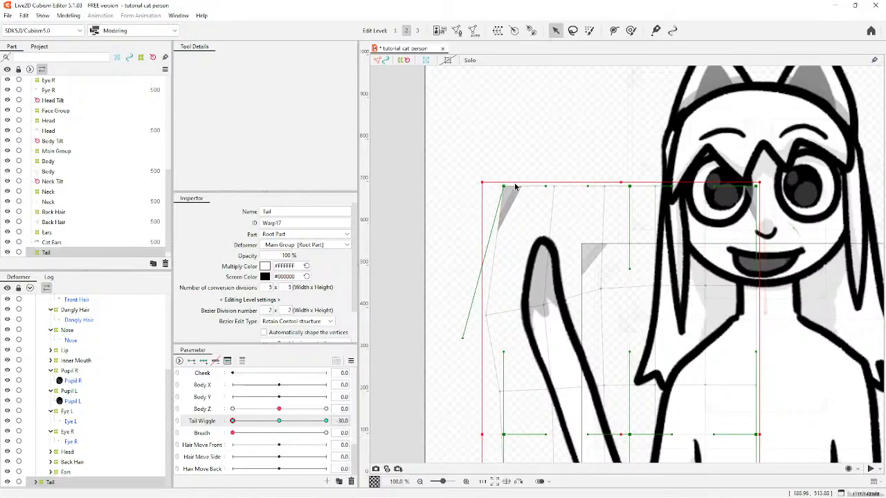
{"action": "left_click_drag", "start_coordinate": [505, 187], "coordinate": [415, 230]}
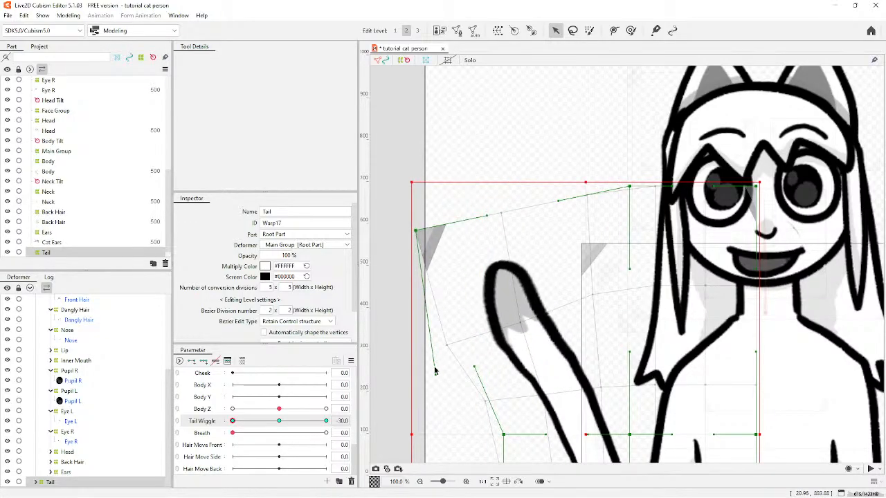
{"action": "left_click_drag", "start_coordinate": [434, 369], "coordinate": [451, 358]}
{"action": "left_click_drag", "start_coordinate": [487, 219], "coordinate": [447, 229]}
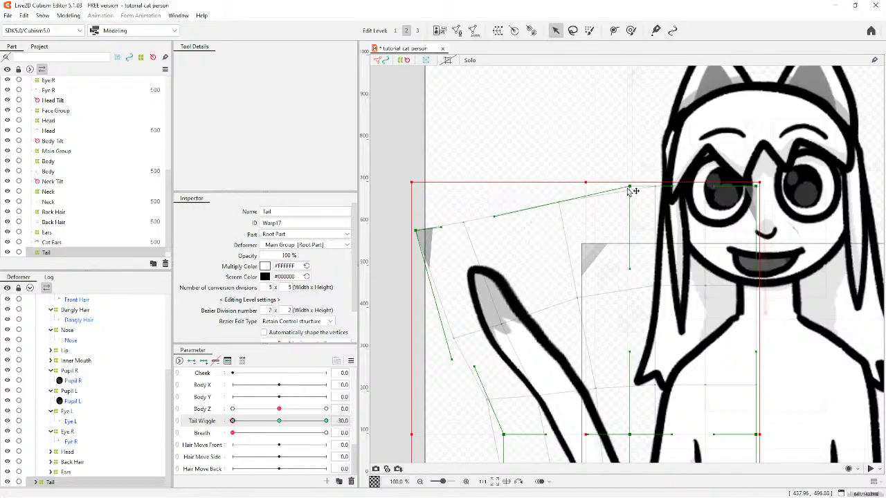
{"action": "left_click_drag", "start_coordinate": [628, 190], "coordinate": [575, 213]}
{"action": "scroll", "coordinate": [485, 346], "scroll_direction": "down", "scroll_amount": 1}
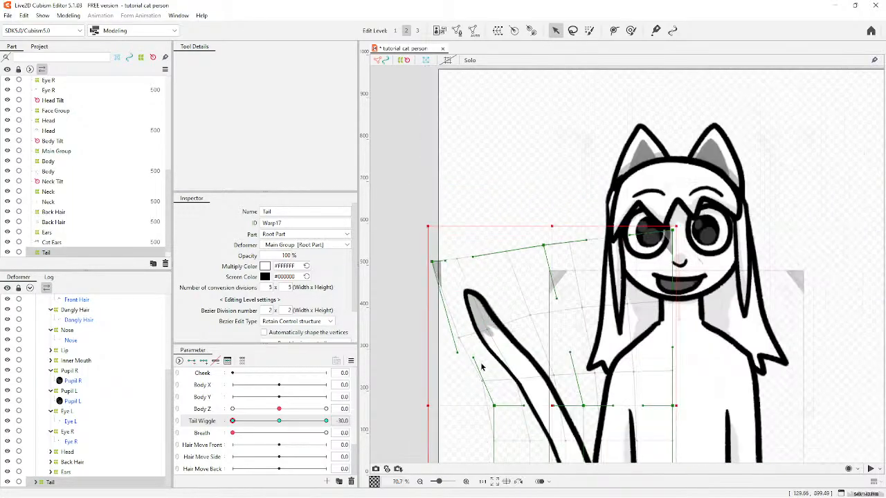
At Tail Wiggle -30.0, adjust the handles and grid points along the Tail deformer's outer side to narrow the tip and straighten the tail.
{"action": "left_click_drag", "start_coordinate": [474, 359], "coordinate": [463, 376]}
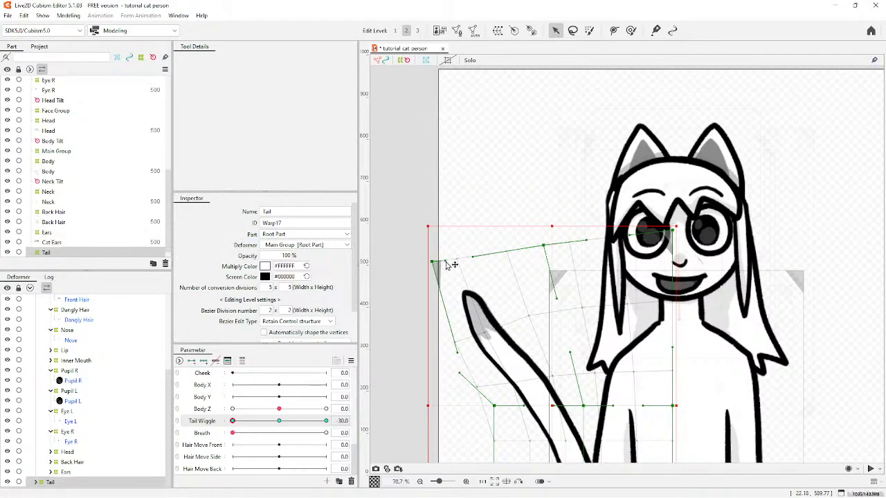
{"action": "left_click_drag", "start_coordinate": [460, 265], "coordinate": [446, 308]}
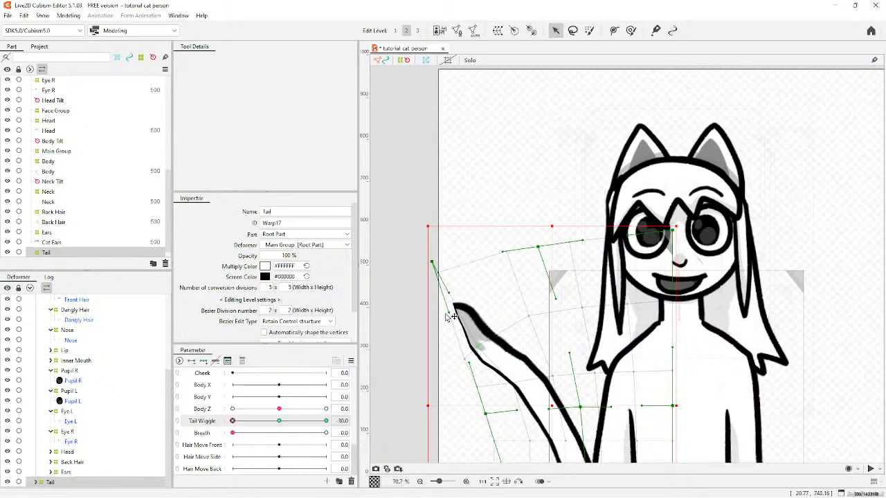
{"action": "left_click_drag", "start_coordinate": [447, 308], "coordinate": [434, 332]}
{"action": "left_click_drag", "start_coordinate": [521, 322], "coordinate": [483, 312]}
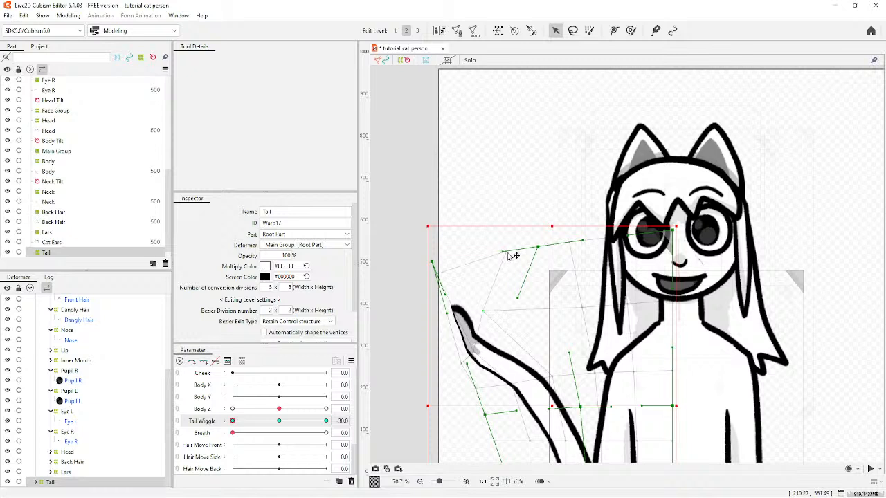
{"action": "left_click_drag", "start_coordinate": [505, 252], "coordinate": [441, 263]}
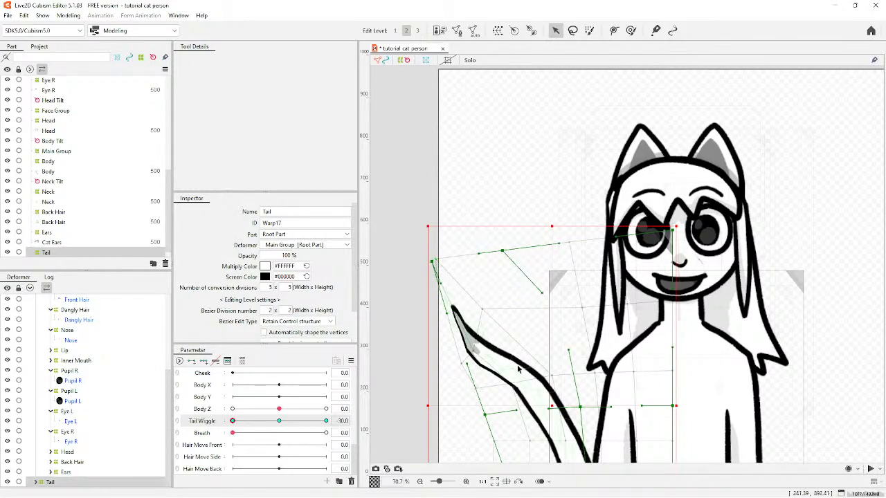
{"action": "left_click_drag", "start_coordinate": [553, 379], "coordinate": [508, 395]}
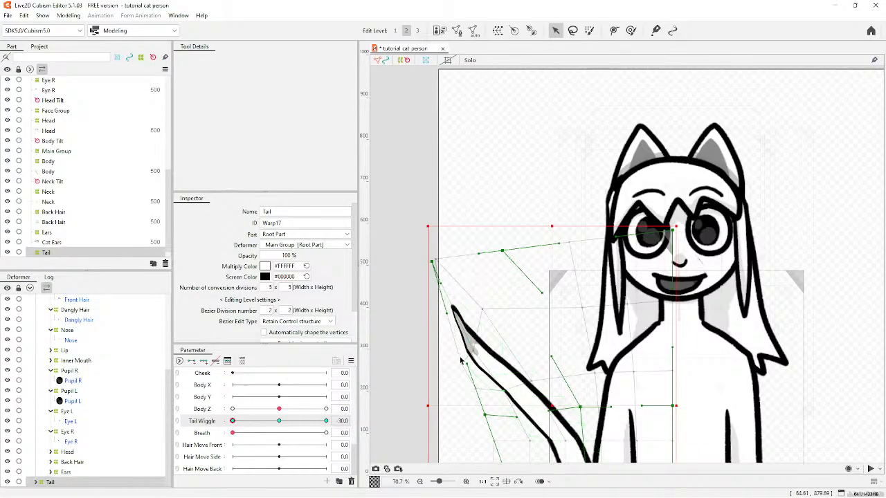
At Tail Wiggle -30.0, pull the deformer's outer corner down, reshape the curve near the tail tip, and clear the selection.
{"action": "left_click_drag", "start_coordinate": [435, 262], "coordinate": [425, 326]}
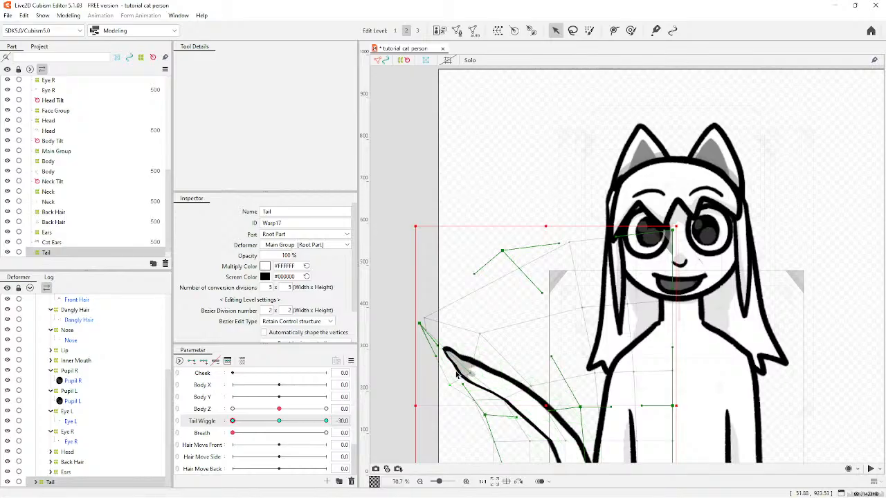
{"action": "left_click_drag", "start_coordinate": [473, 379], "coordinate": [478, 316]}
{"action": "scroll", "coordinate": [470, 287], "scroll_direction": "down", "scroll_amount": 5}
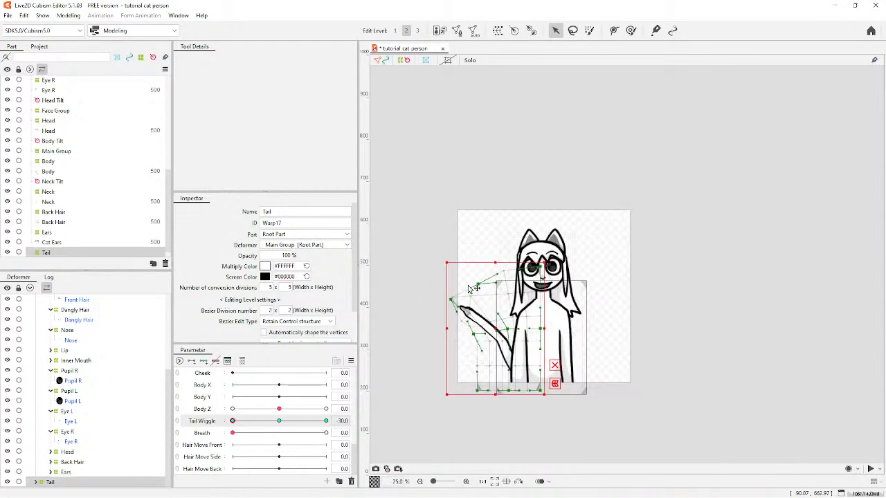
{"action": "left_click", "coordinate": [437, 248]}
Preview the tail motion by sweeping Tail Wiggle from -30.0 to 30.0, and return it to 0.0.
{"action": "scroll", "coordinate": [411, 385], "scroll_direction": "up", "scroll_amount": 2}
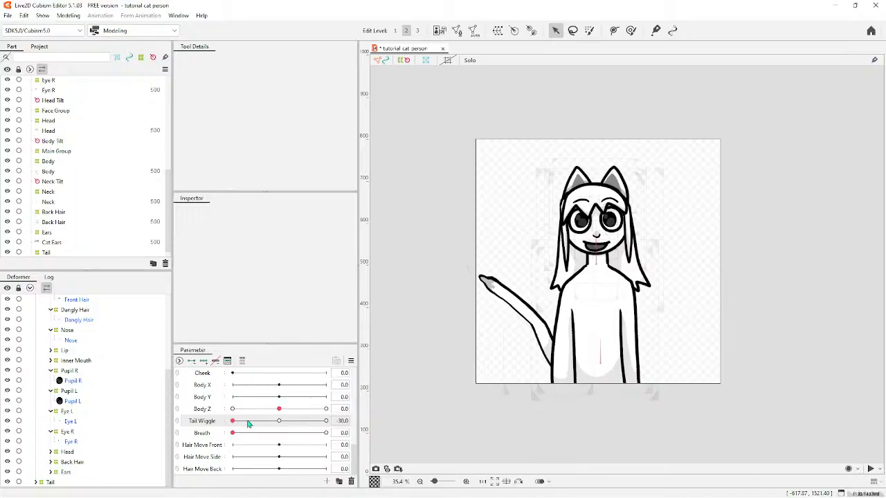
{"action": "left_click_drag", "start_coordinate": [235, 427], "coordinate": [328, 474]}
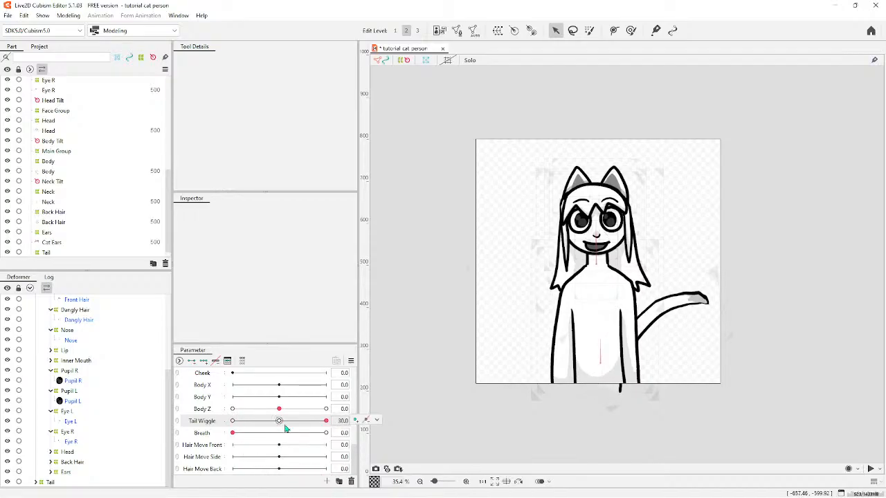
{"action": "left_click", "coordinate": [283, 424]}
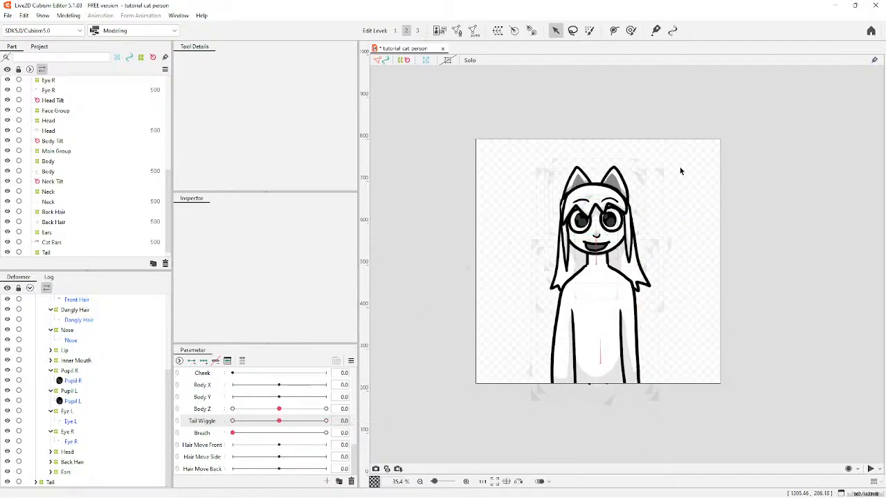
{"action": "scroll", "coordinate": [623, 194], "scroll_direction": "up", "scroll_amount": 1}
Open the physics settings and start a new physics group named Tail.
{"action": "left_click", "coordinate": [67, 15]}
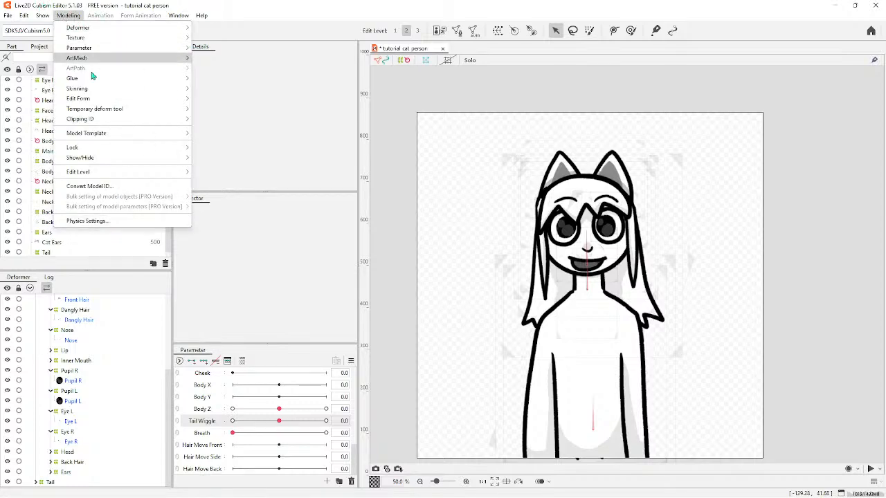
{"action": "left_click", "coordinate": [99, 223]}
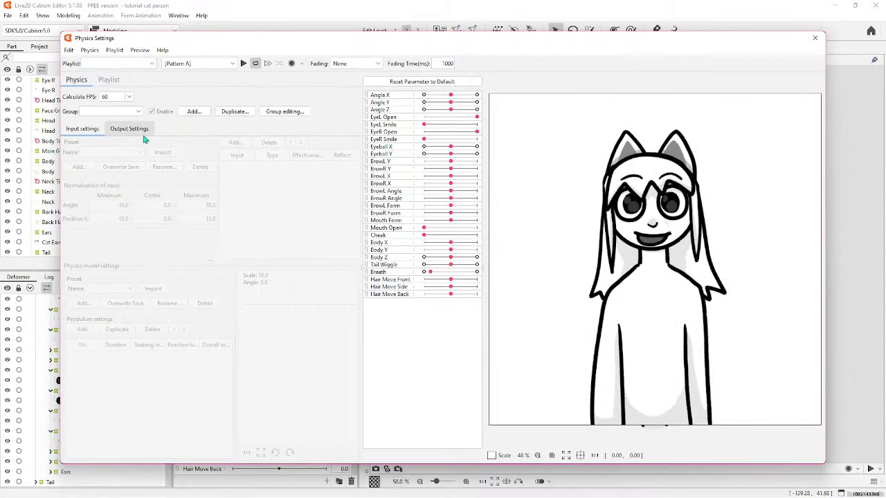
{"action": "left_click", "coordinate": [194, 111]}
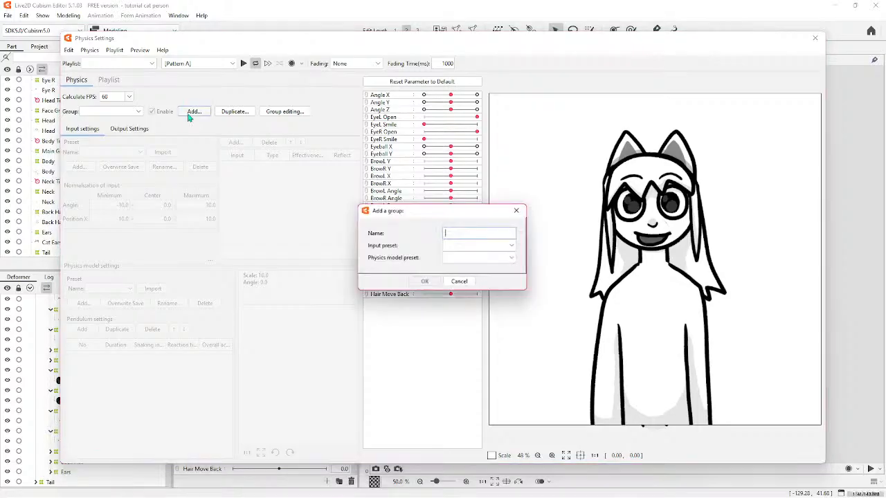
{"action": "type", "text": "Tail"}
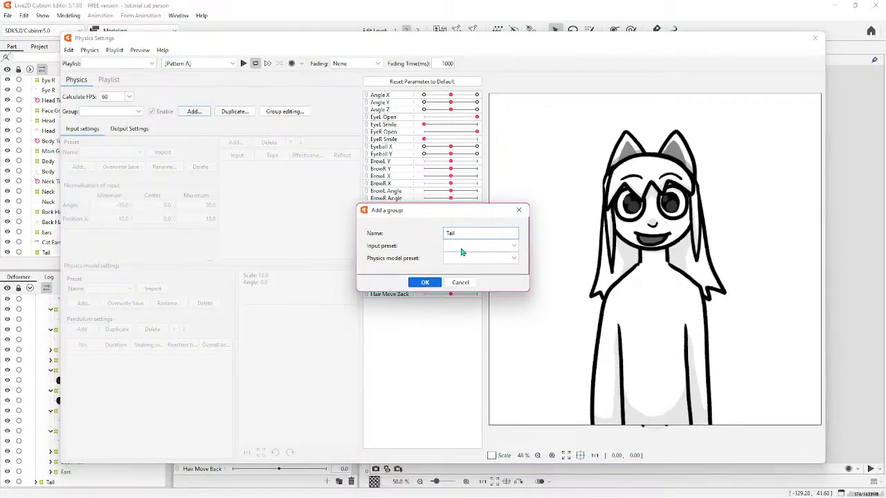
Create the Tail group with a blank input preset and the Hair (Triple Pendulum) physics model preset.
{"action": "left_click", "coordinate": [461, 249]}
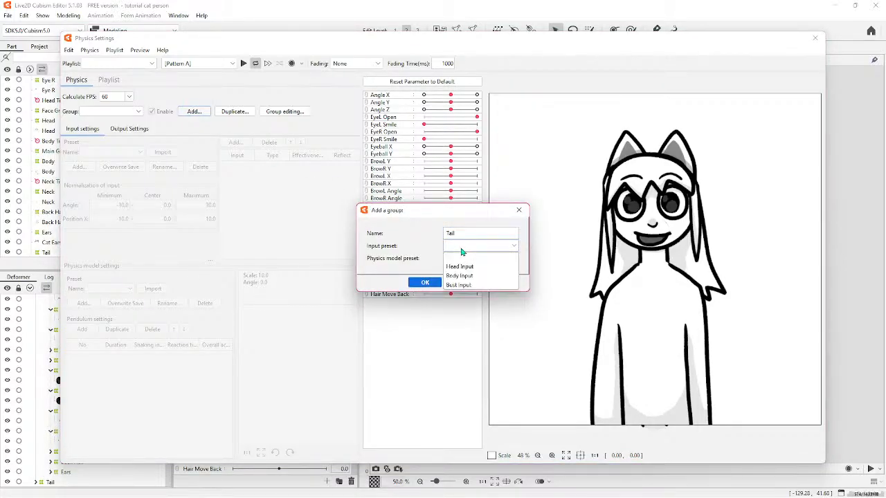
{"action": "left_click", "coordinate": [471, 275]}
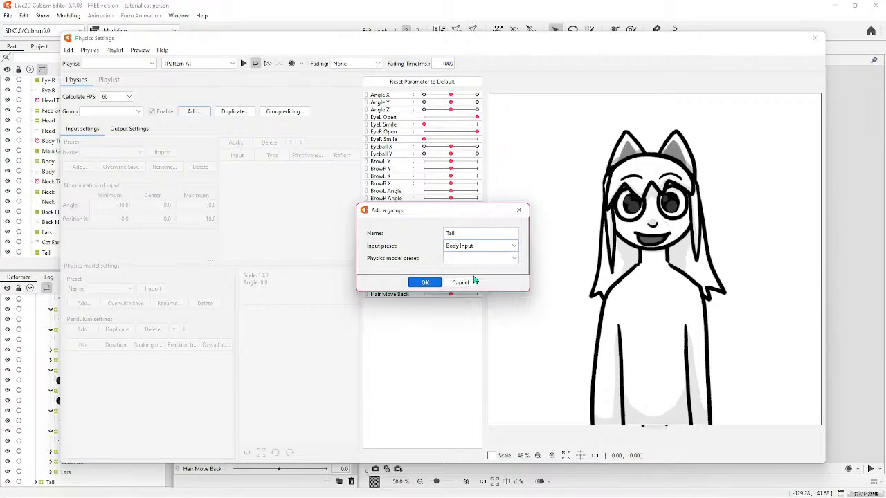
{"action": "left_click", "coordinate": [464, 259]}
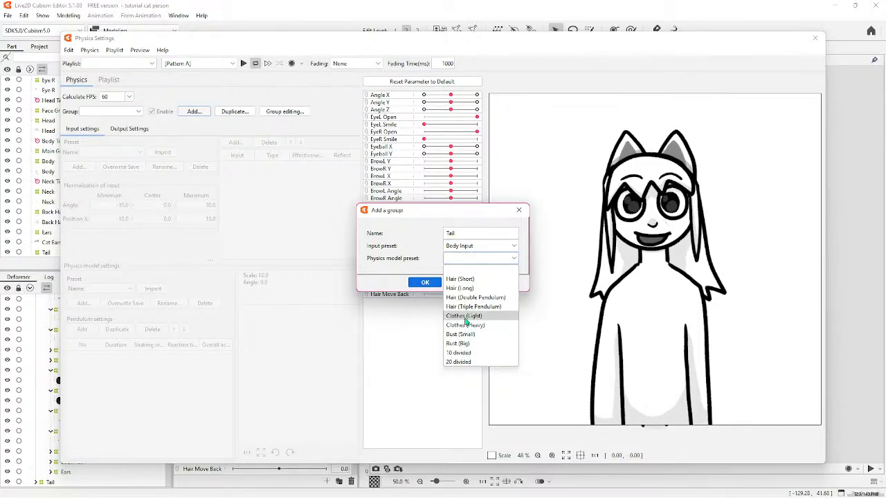
{"action": "left_click", "coordinate": [464, 316]}
{"action": "left_click", "coordinate": [476, 257]}
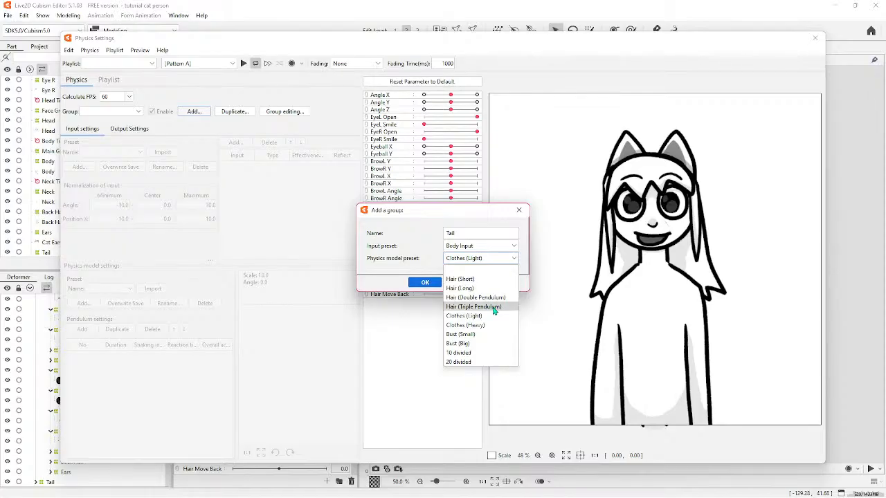
{"action": "left_click", "coordinate": [494, 308]}
{"action": "left_click", "coordinate": [482, 248]}
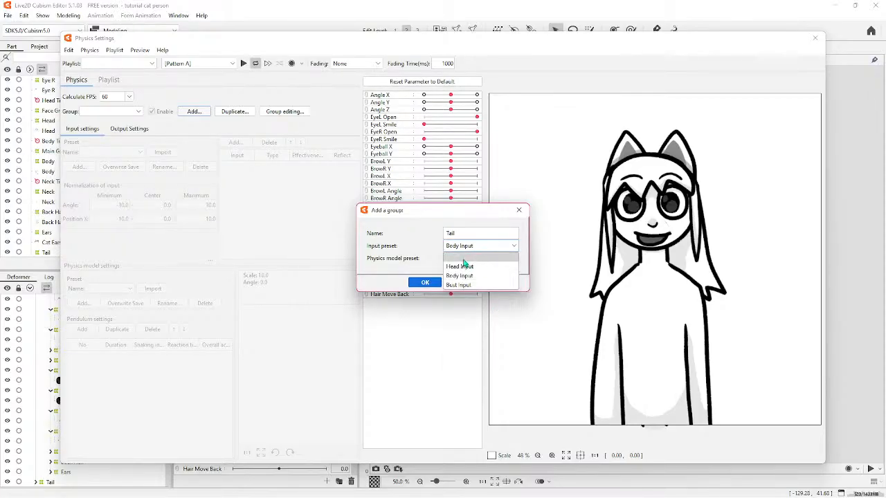
{"action": "left_click", "coordinate": [468, 258]}
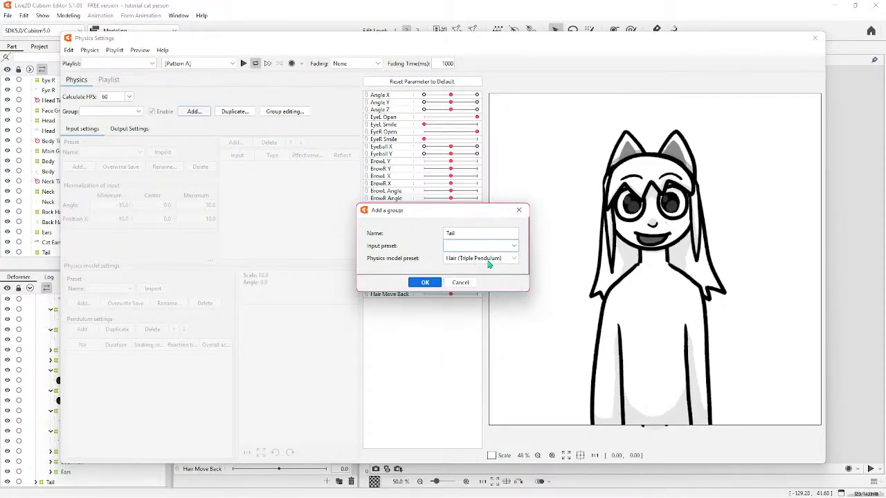
{"action": "left_click", "coordinate": [425, 283]}
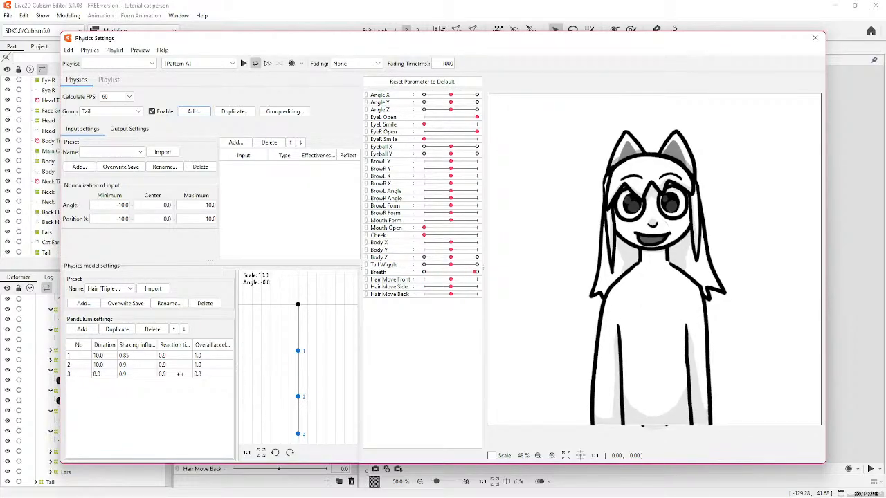
{"action": "left_click", "coordinate": [118, 292]}
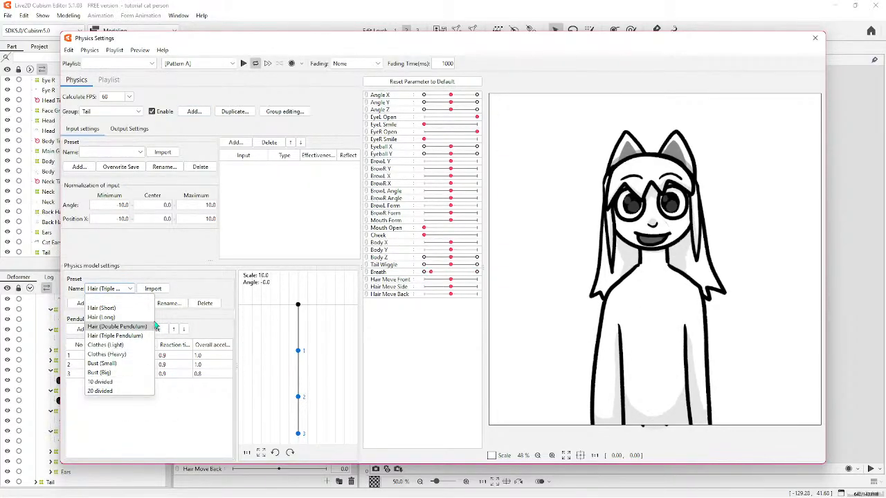
{"action": "left_click", "coordinate": [141, 336]}
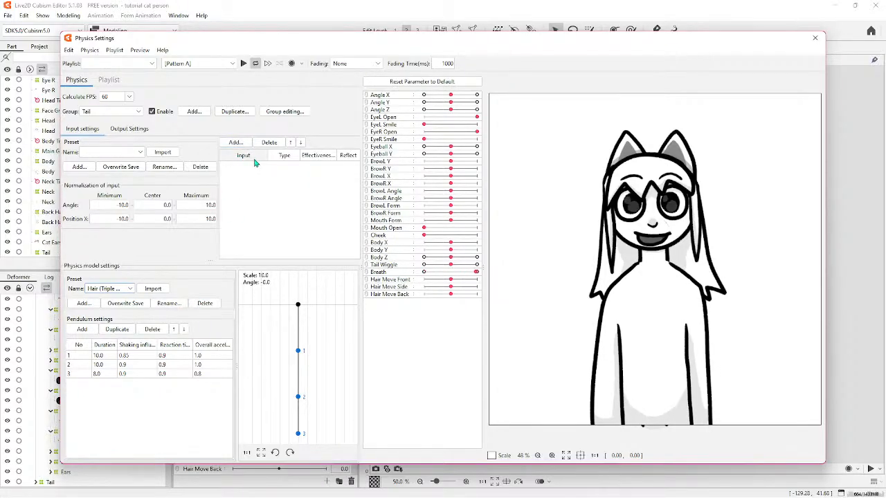
Add Angle X, Angle Y, Angle Z, Body X, Body Y and Body Z as input parameters of the Tail physics group.
{"action": "left_click", "coordinate": [237, 144]}
{"action": "scroll", "coordinate": [423, 272], "scroll_direction": "down", "scroll_amount": 4}
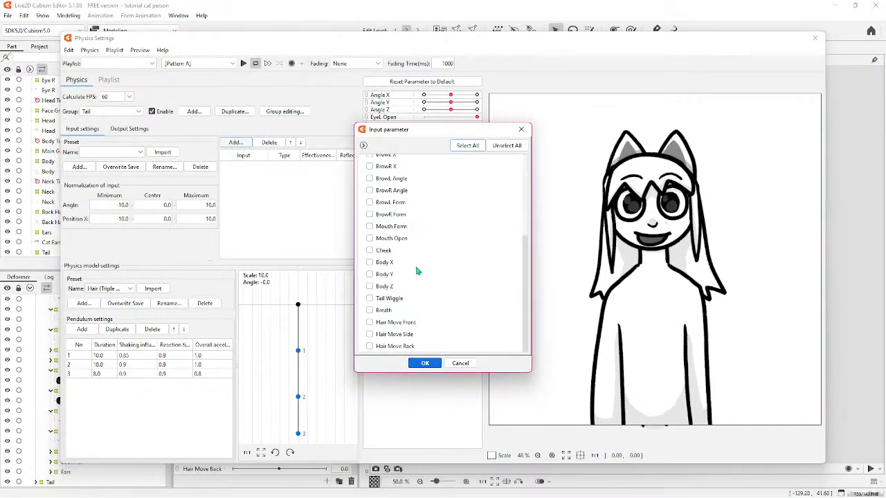
{"action": "scroll", "coordinate": [417, 271], "scroll_direction": "up", "scroll_amount": 4}
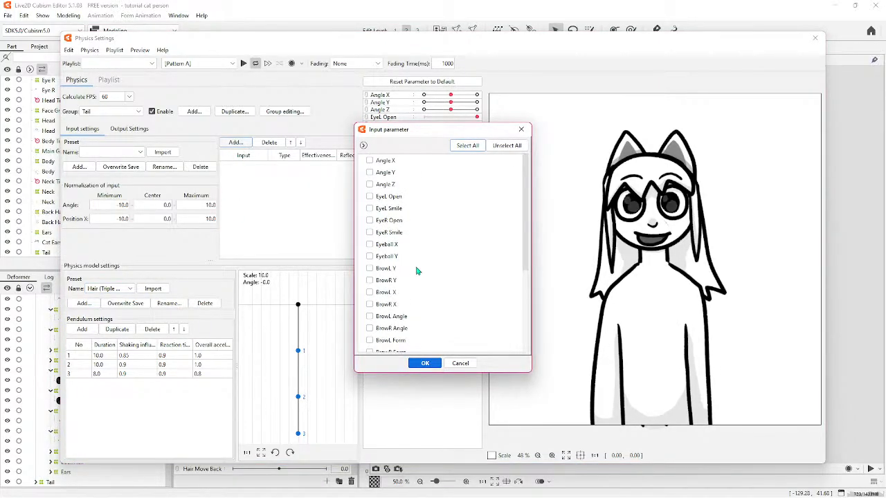
{"action": "left_click", "coordinate": [370, 161]}
{"action": "left_click", "coordinate": [369, 172]}
{"action": "left_click", "coordinate": [369, 184]}
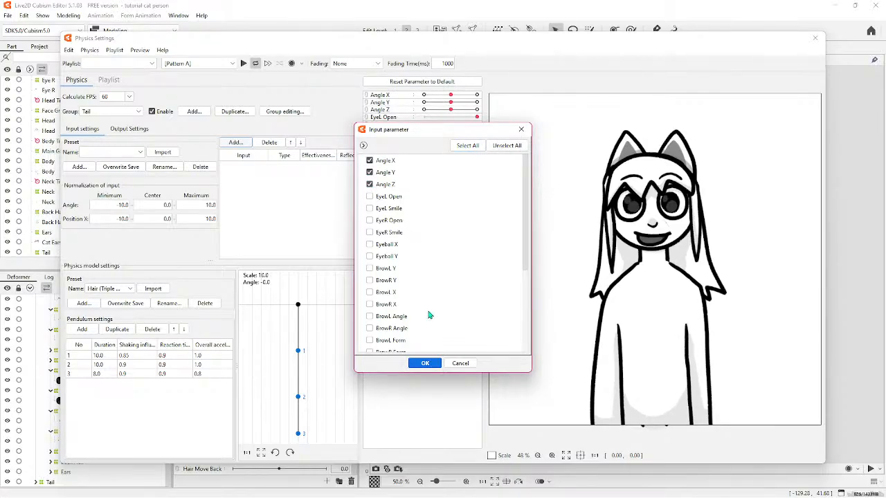
{"action": "scroll", "coordinate": [429, 308], "scroll_direction": "down", "scroll_amount": 4}
{"action": "left_click", "coordinate": [369, 286]}
{"action": "left_click", "coordinate": [369, 273]}
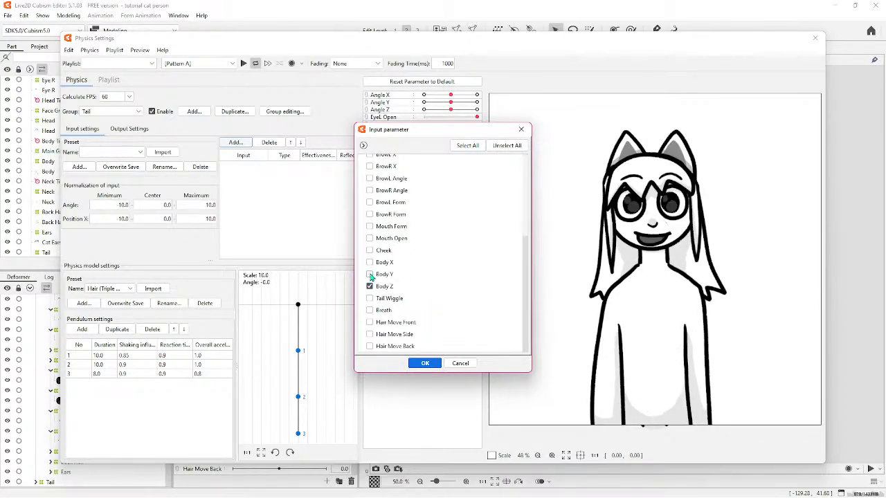
{"action": "left_click", "coordinate": [369, 262]}
{"action": "left_click", "coordinate": [425, 363]}
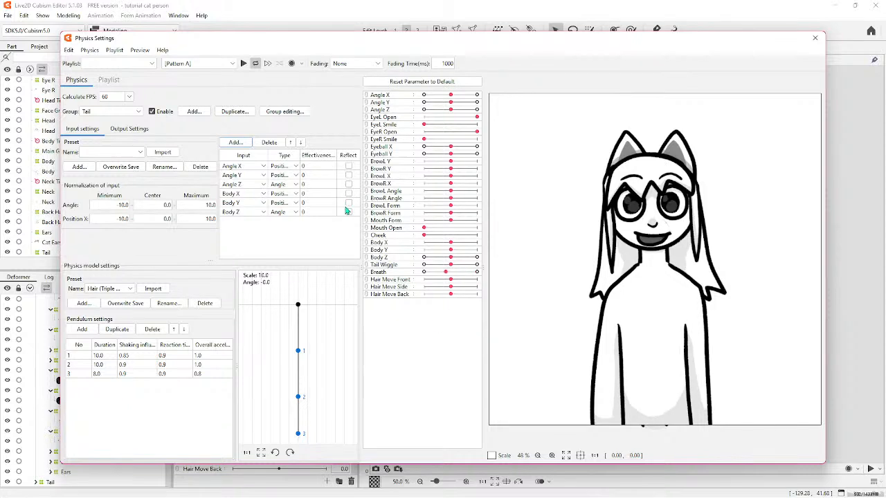
Set the effectiveness of the Tail group's Angle X and Angle Z inputs to 100.
{"action": "double_click", "coordinate": [304, 166]}
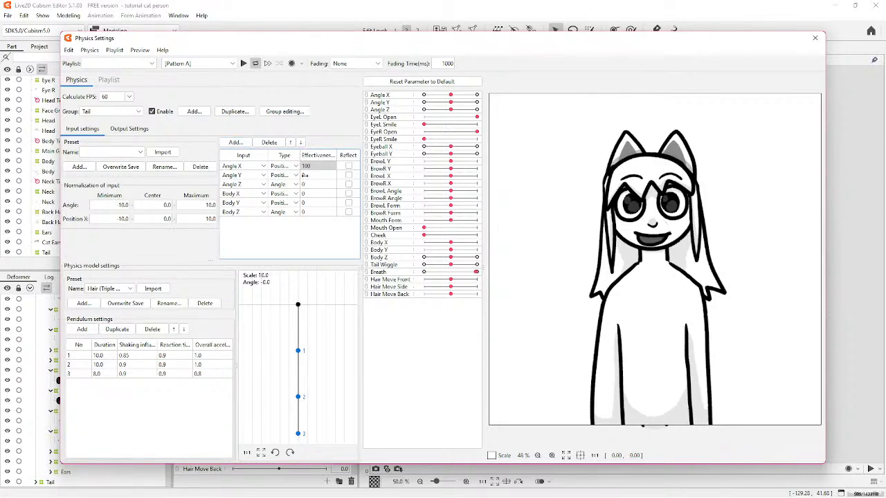
{"action": "double_click", "coordinate": [304, 175]}
{"action": "key", "text": "Return"}
{"action": "double_click", "coordinate": [303, 185]}
{"action": "type", "text": "100"}
{"action": "key", "text": "Return"}
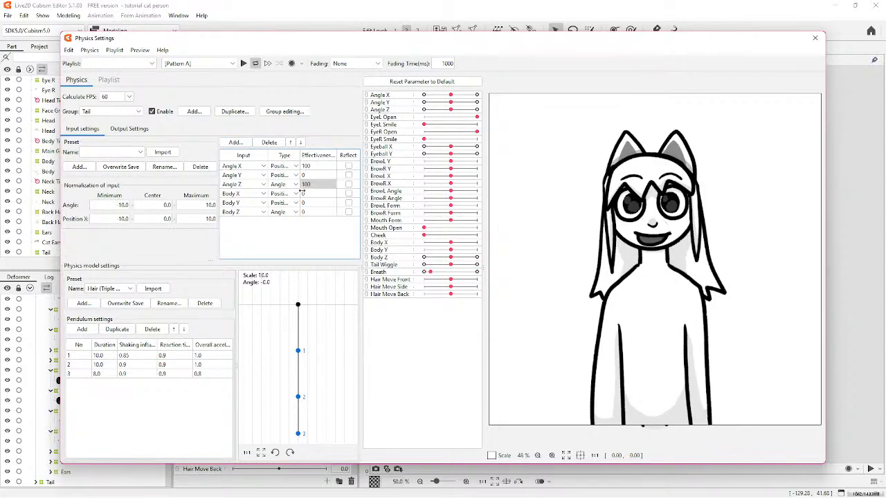
{"action": "double_click", "coordinate": [304, 194]}
{"action": "key", "text": "Return"}
{"action": "double_click", "coordinate": [305, 203]}
{"action": "key", "text": "Return"}
{"action": "double_click", "coordinate": [306, 213]}
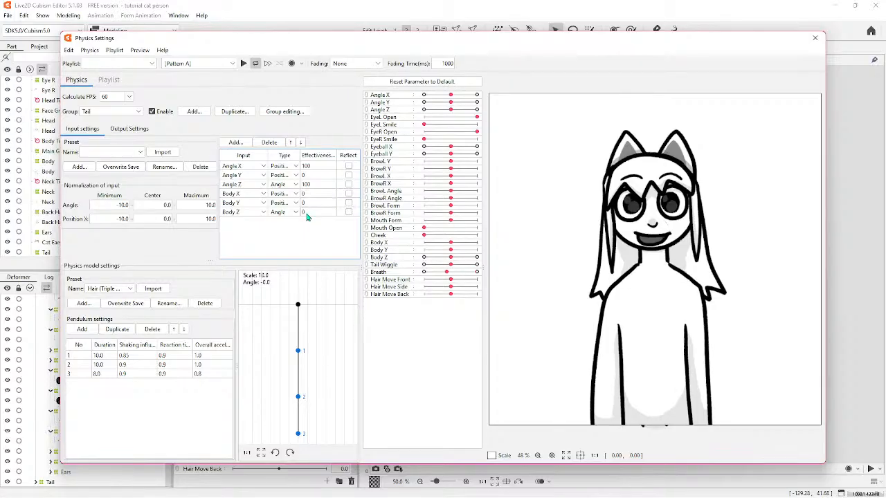
{"action": "key", "text": "Return"}
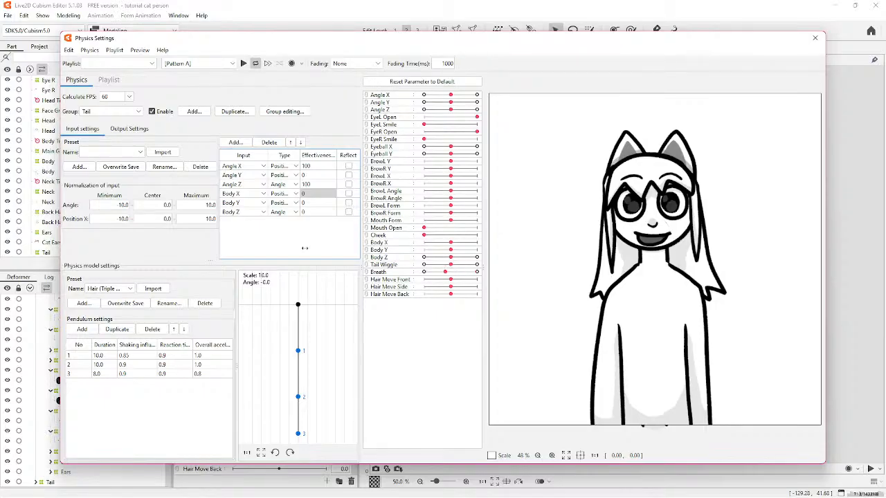
Try the Position X type for the Body Z input, and restore its Angle type.
{"action": "left_click", "coordinate": [289, 214]}
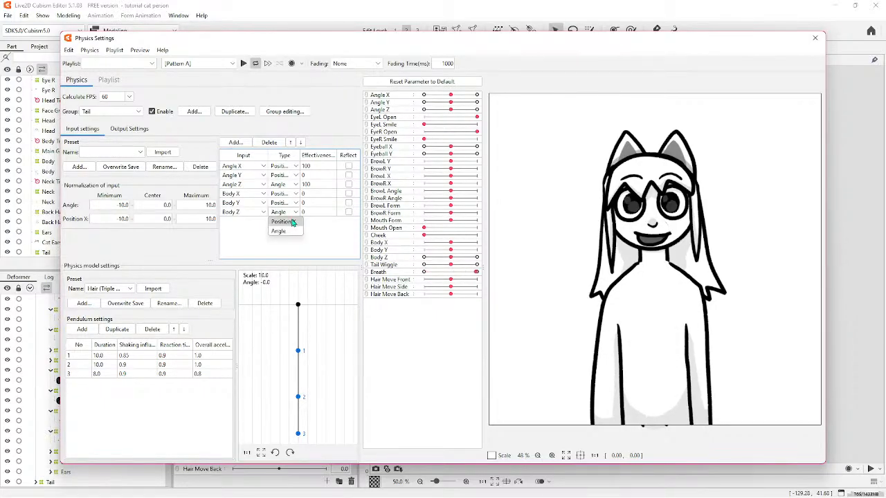
{"action": "left_click", "coordinate": [283, 222]}
{"action": "left_click", "coordinate": [296, 213]}
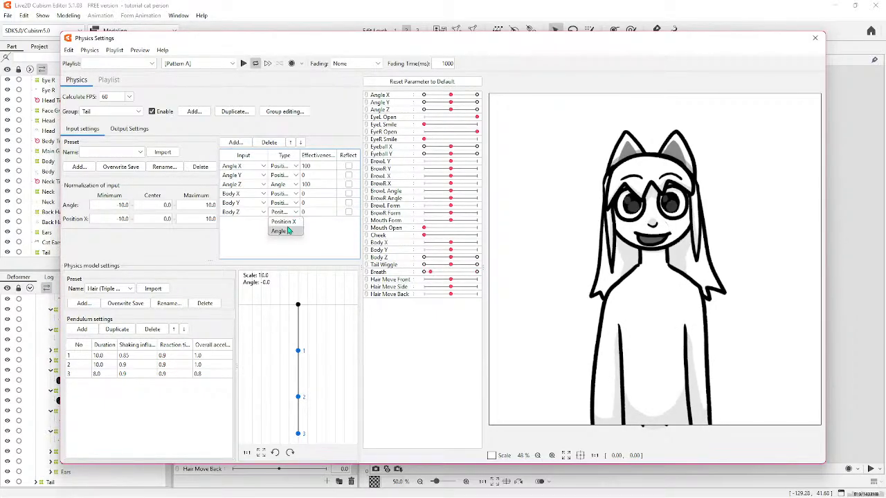
{"action": "left_click", "coordinate": [279, 231]}
Add Tail Wiggle as the output parameter of the Tail physics group and close the physics settings.
{"action": "left_click", "coordinate": [128, 129]}
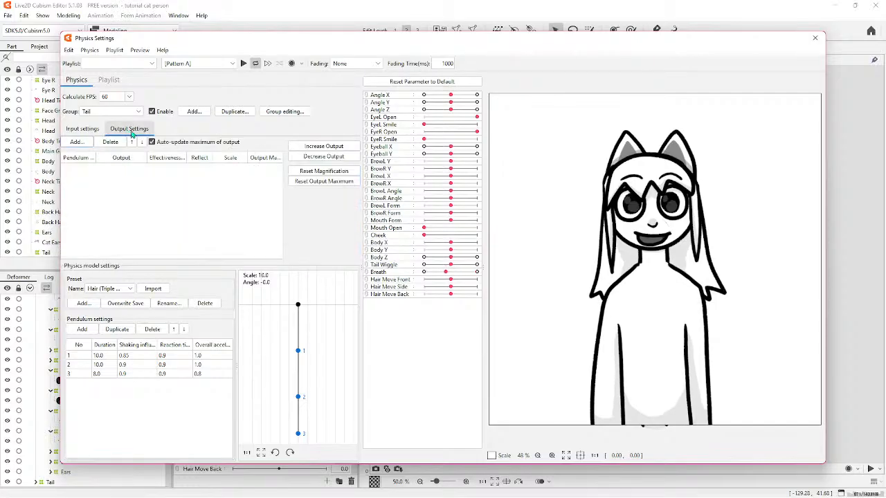
{"action": "left_click", "coordinate": [77, 141]}
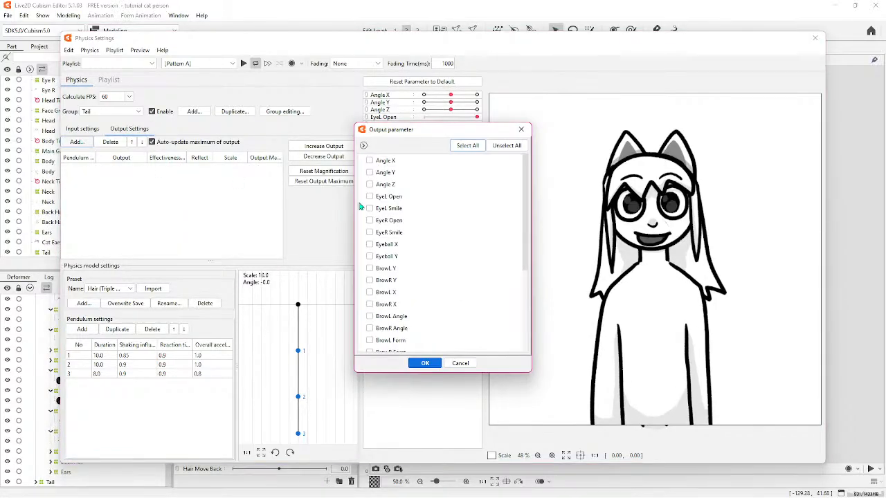
{"action": "scroll", "coordinate": [391, 259], "scroll_direction": "down", "scroll_amount": 5}
{"action": "left_click", "coordinate": [370, 299]}
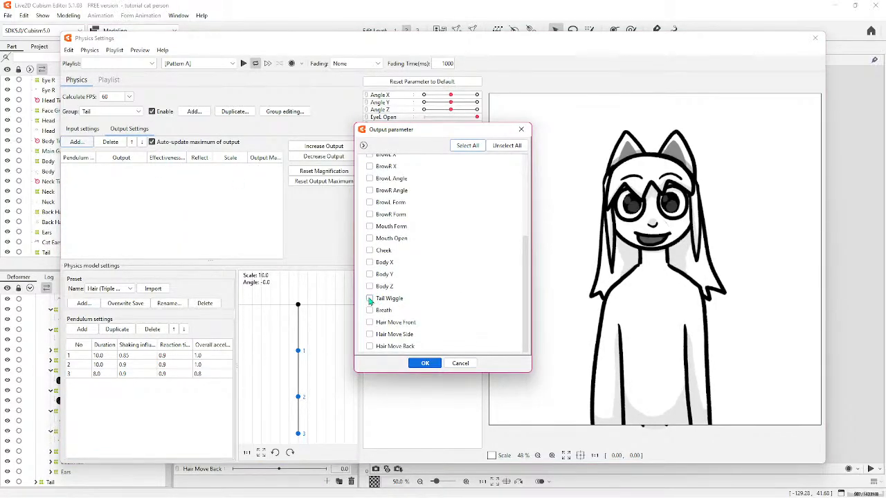
{"action": "left_click", "coordinate": [425, 363]}
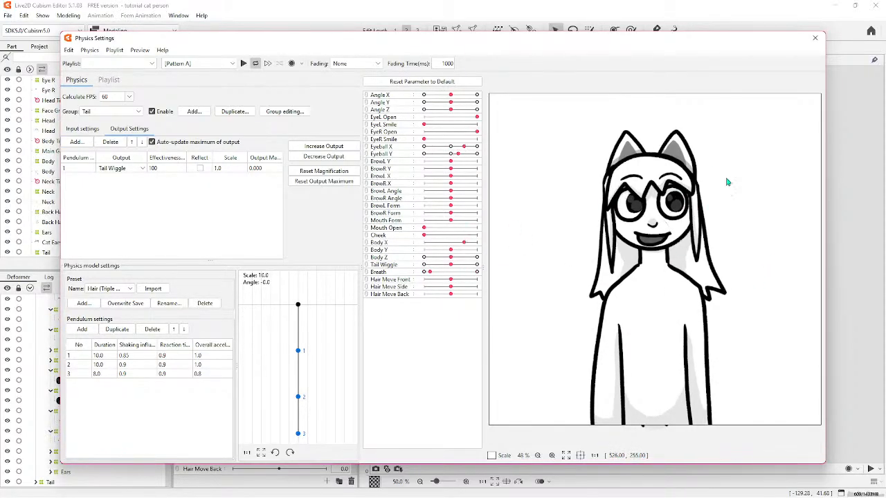
{"action": "left_click", "coordinate": [814, 38]}
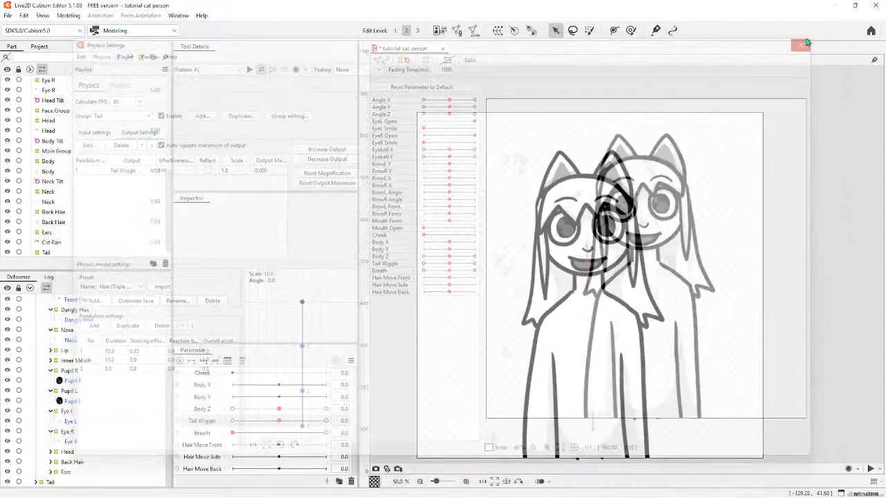
Select the Face Group deformer and preview its Angle X and Angle Y motion, returning both parameters to 0.0.
{"action": "scroll", "coordinate": [90, 422], "scroll_direction": "up", "scroll_amount": 4}
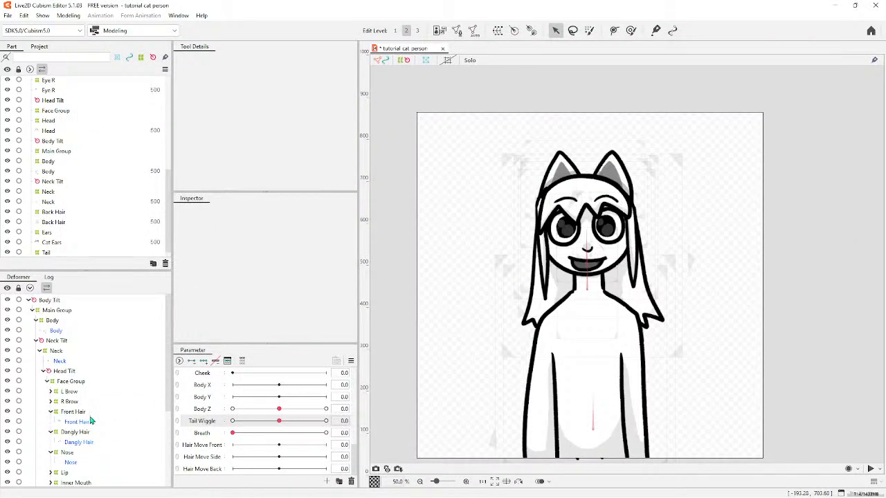
{"action": "left_click", "coordinate": [64, 382]}
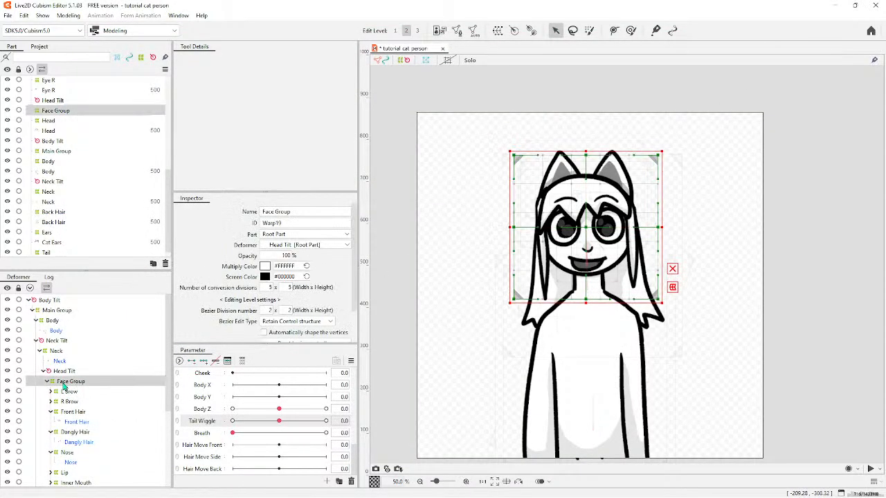
{"action": "scroll", "coordinate": [234, 408], "scroll_direction": "up", "scroll_amount": 5}
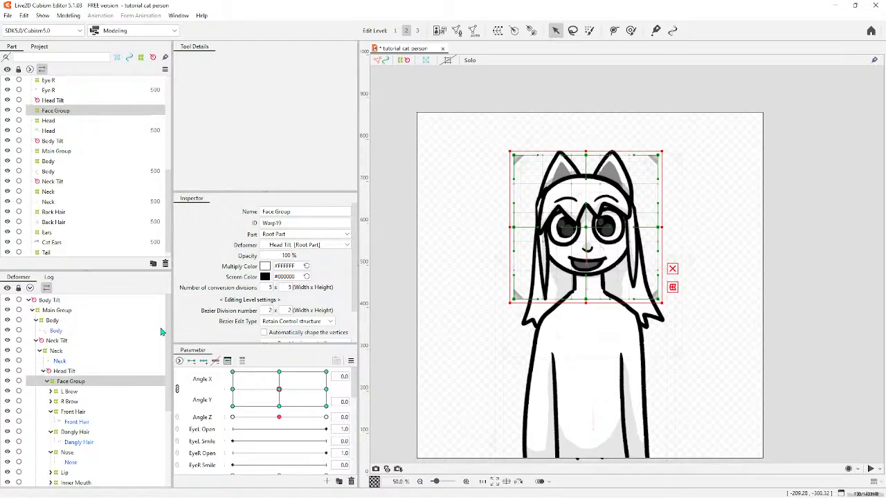
{"action": "left_click_drag", "start_coordinate": [262, 400], "coordinate": [279, 389]}
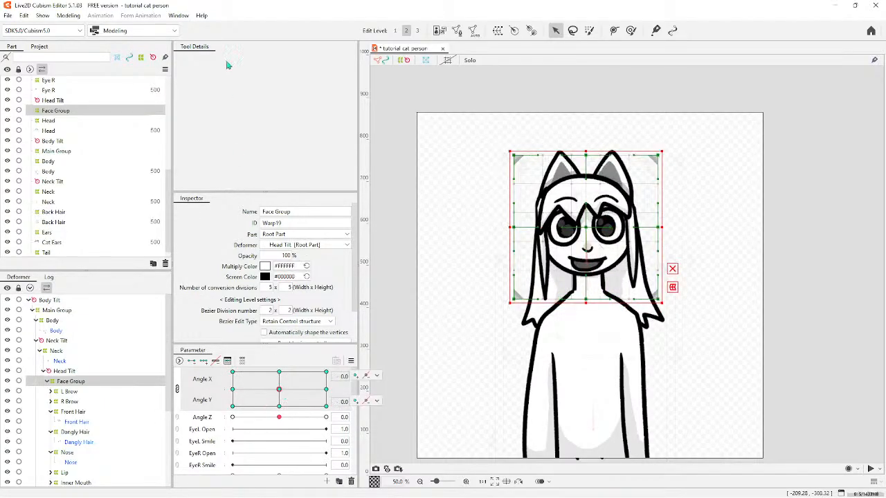
Review the Tail group's input parameters in the physics settings, and return to the model.
{"action": "left_click", "coordinate": [68, 15]}
{"action": "left_click", "coordinate": [92, 220]}
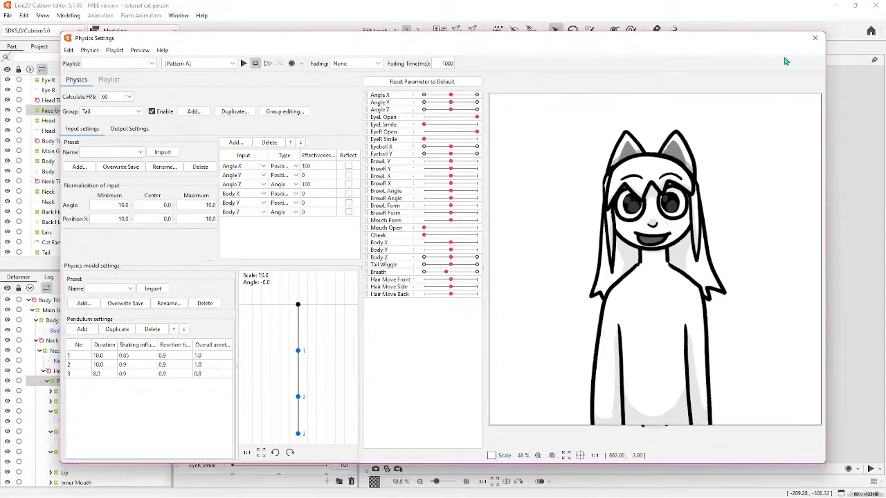
{"action": "left_click", "coordinate": [814, 39]}
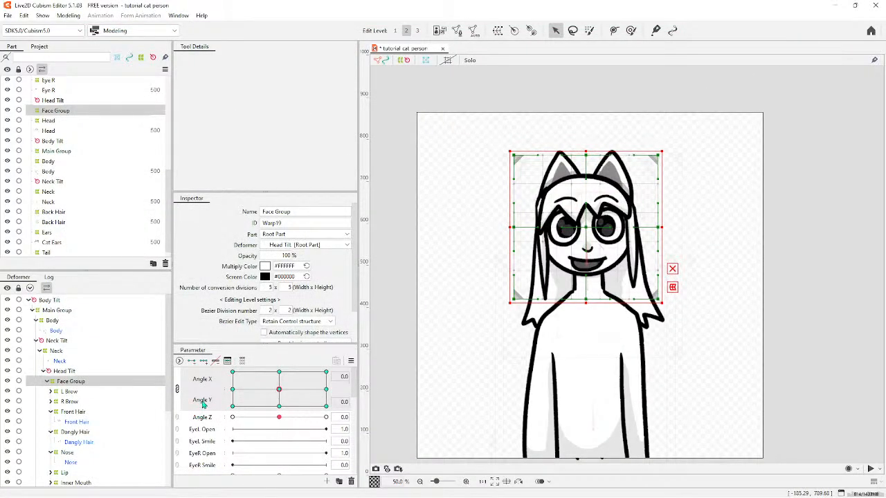
Try replicating the linked Angle X and Angle Y parameters, and undo the duplication.
{"action": "right_click", "coordinate": [216, 381]}
{"action": "left_click", "coordinate": [223, 386]}
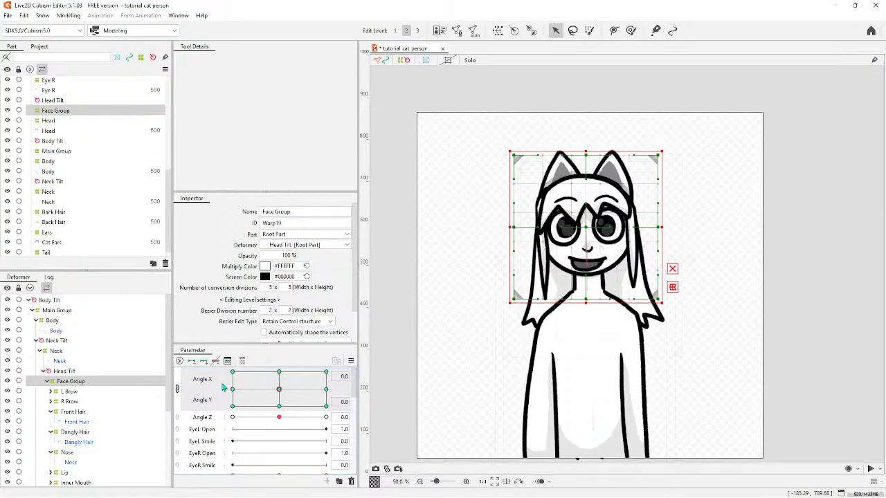
{"action": "right_click", "coordinate": [213, 380]}
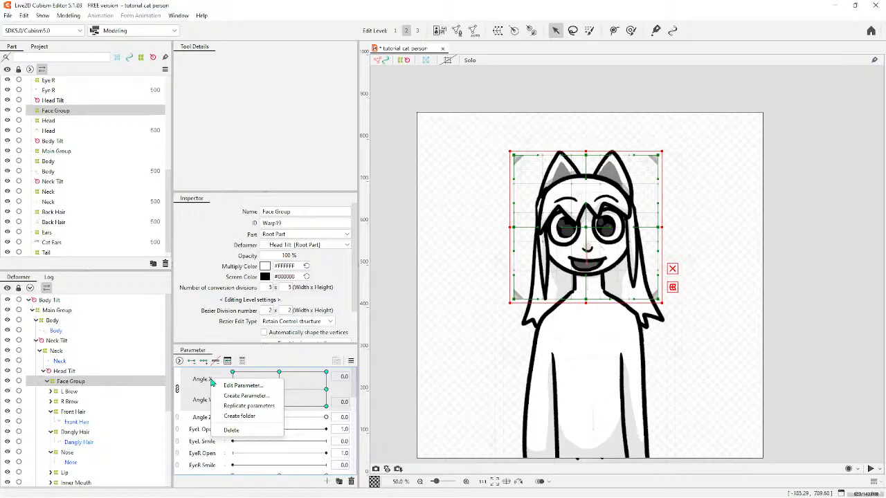
{"action": "left_click", "coordinate": [238, 407]}
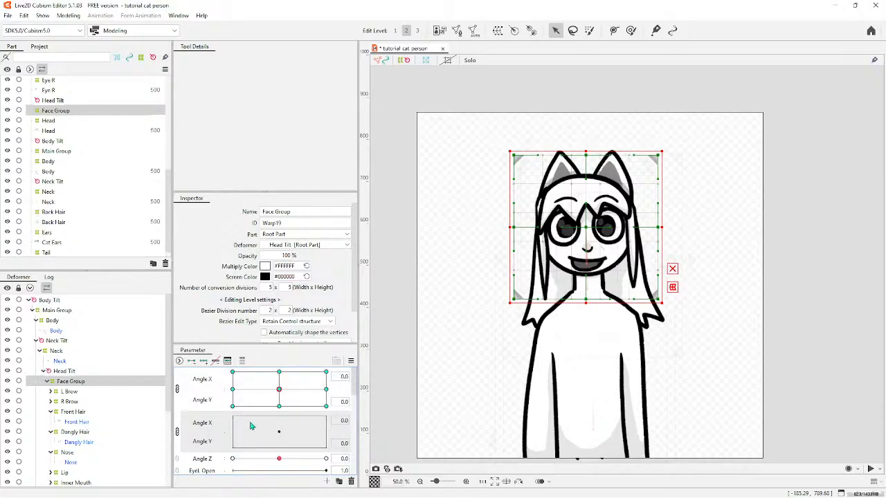
{"action": "scroll", "coordinate": [256, 424], "scroll_direction": "down", "scroll_amount": 2}
{"action": "scroll", "coordinate": [256, 424], "scroll_direction": "up", "scroll_amount": 2}
{"action": "key", "text": "ctrl+z"}
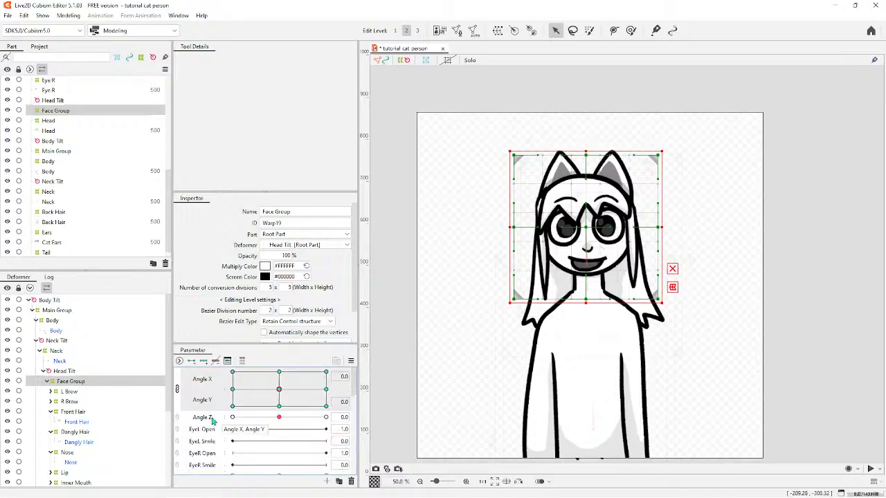
Unlink Angle X from Angle Y and check the name, ID and range in Angle X's parameter settings.
{"action": "right_click", "coordinate": [204, 383]}
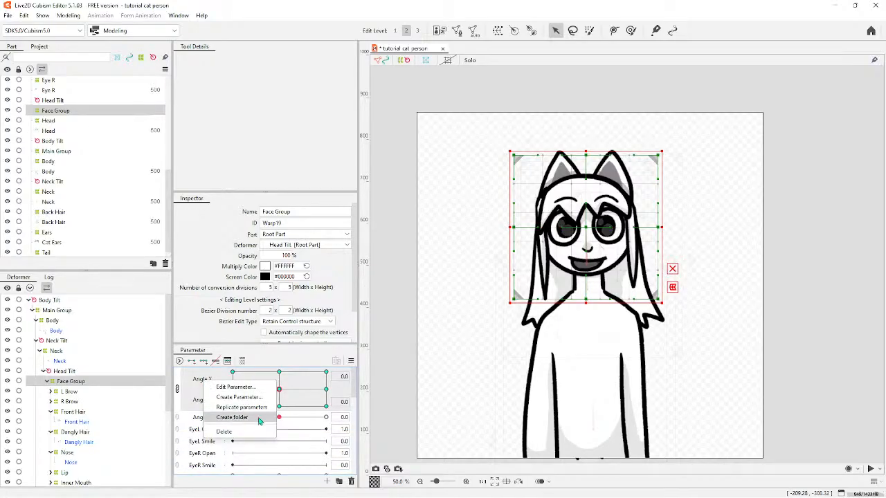
{"action": "left_click", "coordinate": [236, 388]}
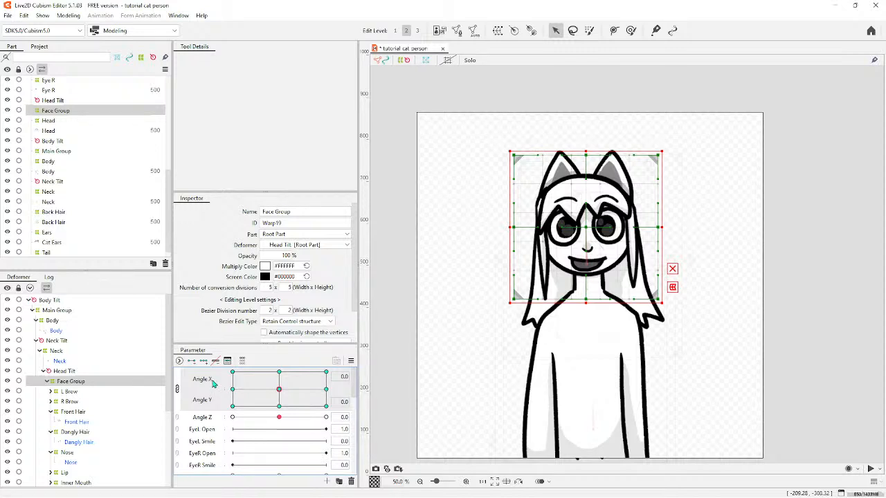
{"action": "right_click", "coordinate": [213, 384]}
{"action": "left_click", "coordinate": [224, 392]}
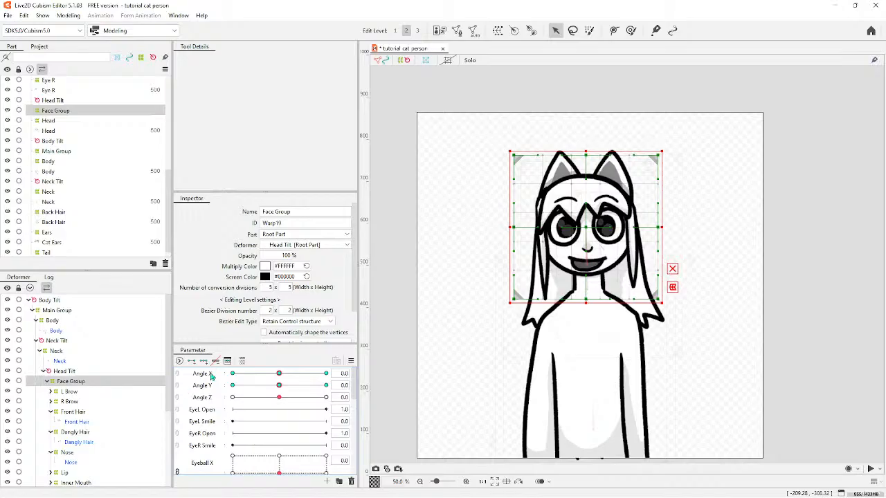
{"action": "right_click", "coordinate": [212, 375]}
{"action": "left_click", "coordinate": [228, 382]}
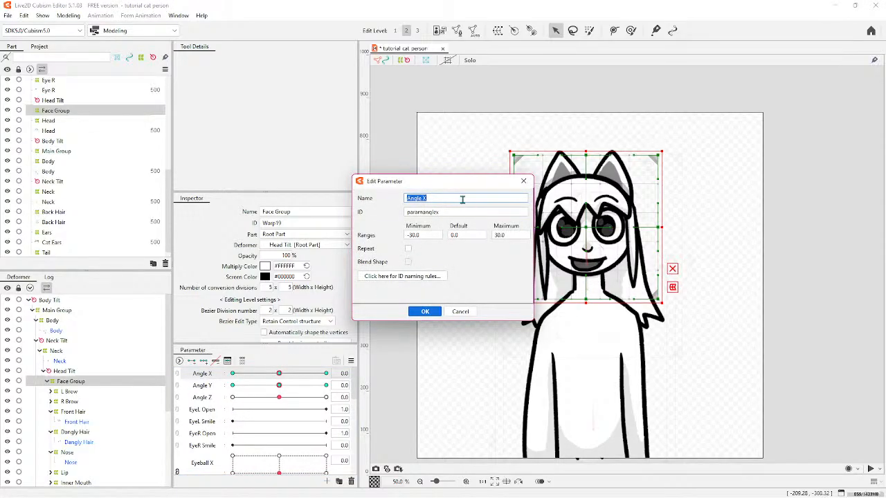
{"action": "left_click", "coordinate": [463, 199]}
{"action": "left_click", "coordinate": [425, 312]}
Link Angle X and Angle Y back into one combined parameter and set both to 0.0.
{"action": "left_click_drag", "start_coordinate": [278, 374], "coordinate": [268, 404]}
{"action": "left_click", "coordinate": [178, 375]}
{"action": "left_click", "coordinate": [279, 393]}
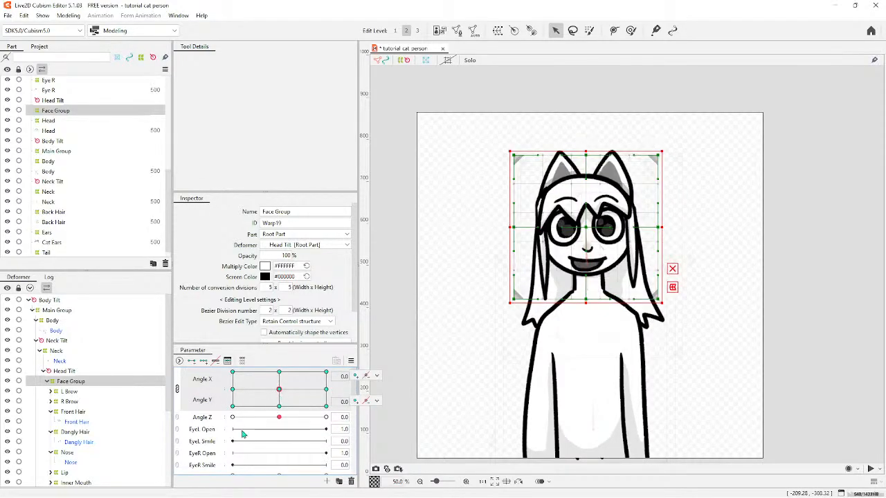
Open the model's physics settings.
{"action": "left_click", "coordinate": [69, 15]}
{"action": "mouse_move", "coordinate": [48, 18]}
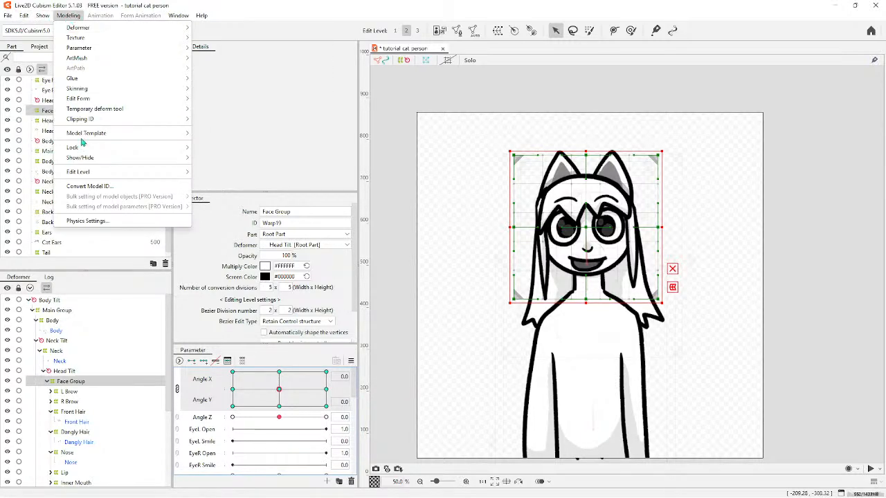
{"action": "left_click", "coordinate": [91, 221]}
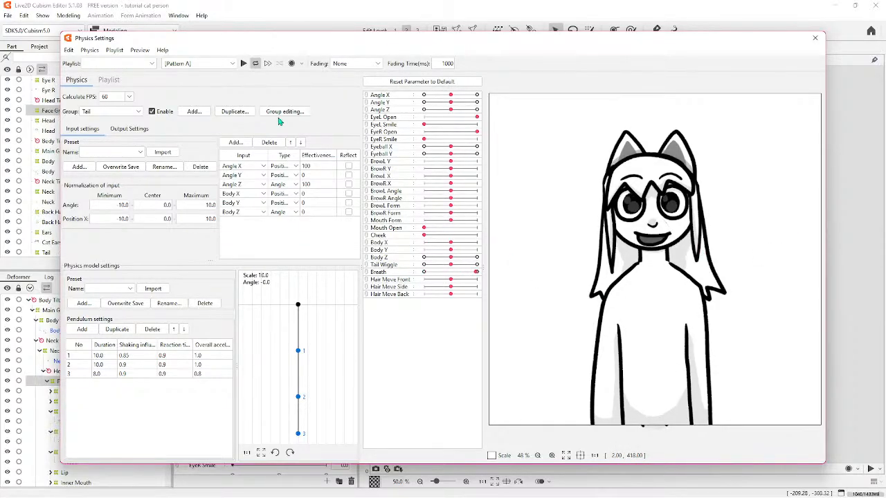
Delete all six Angle and Body X, Y and Z inputs from the Tail physics group.
{"action": "left_click", "coordinate": [245, 168]}
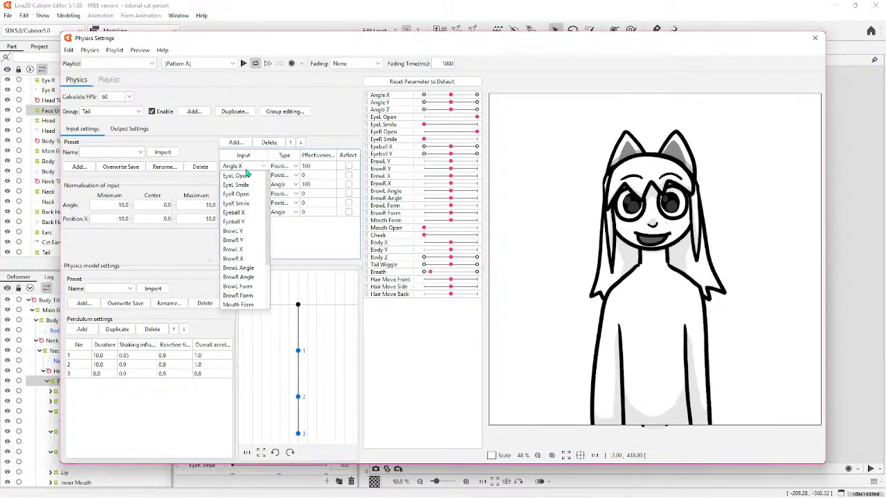
{"action": "left_click", "coordinate": [269, 144]}
{"action": "left_click", "coordinate": [247, 167]}
{"action": "left_click", "coordinate": [268, 144]}
{"action": "left_click", "coordinate": [237, 175]}
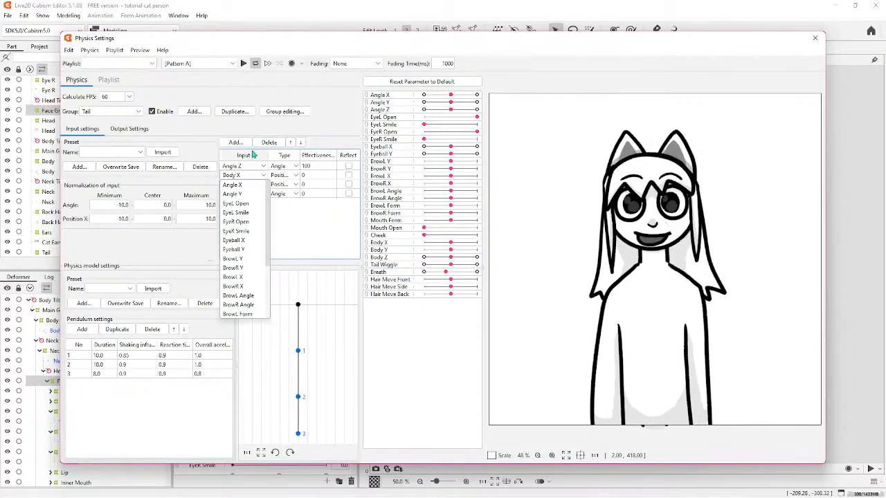
{"action": "left_click", "coordinate": [269, 143]}
{"action": "left_click", "coordinate": [242, 167]}
{"action": "left_click", "coordinate": [269, 144]}
{"action": "left_click", "coordinate": [243, 167]}
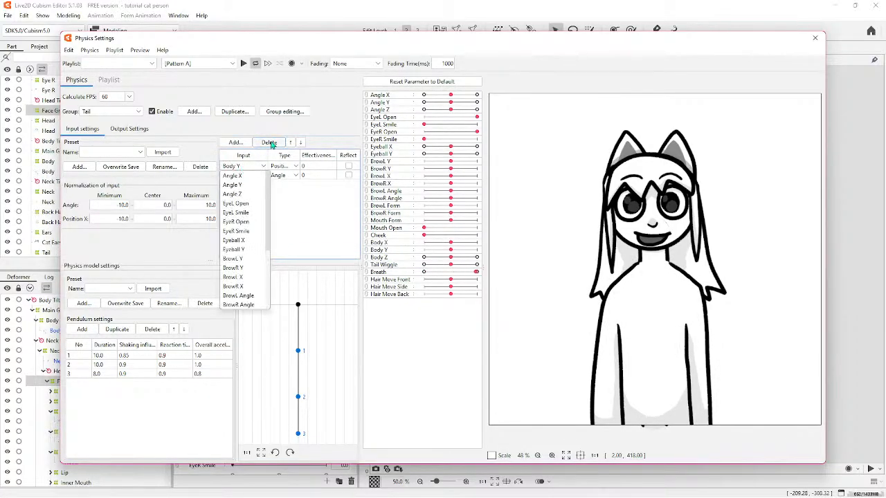
{"action": "left_click", "coordinate": [271, 143]}
{"action": "left_click", "coordinate": [242, 167]}
{"action": "left_click", "coordinate": [269, 143]}
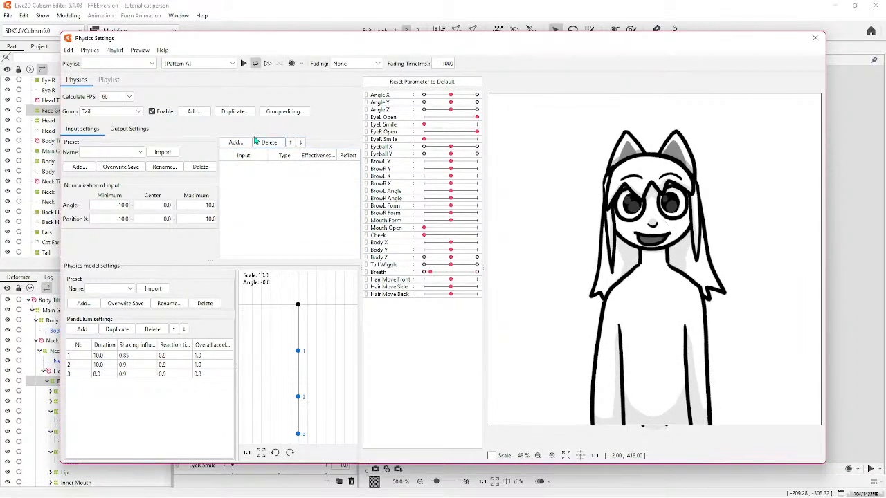
Add Angle X, Angle Y and Angle Z as input parameters of the Tail group.
{"action": "left_click", "coordinate": [235, 142]}
{"action": "scroll", "coordinate": [397, 283], "scroll_direction": "down", "scroll_amount": 4}
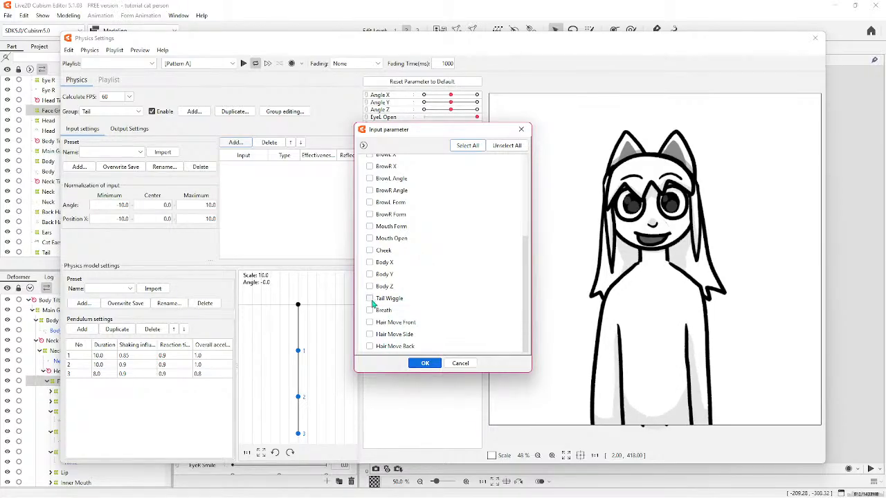
{"action": "scroll", "coordinate": [390, 293], "scroll_direction": "up", "scroll_amount": 5}
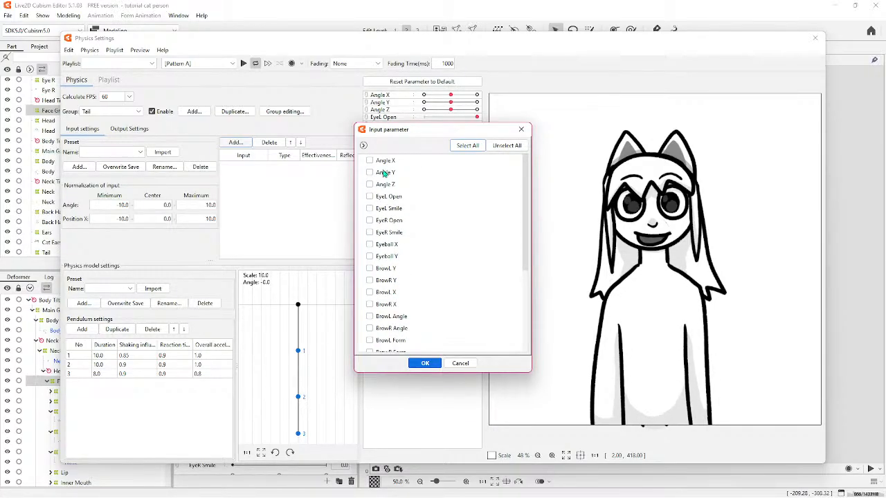
{"action": "left_click", "coordinate": [370, 160]}
{"action": "left_click", "coordinate": [369, 172]}
{"action": "left_click", "coordinate": [369, 184]}
{"action": "left_click", "coordinate": [425, 364]}
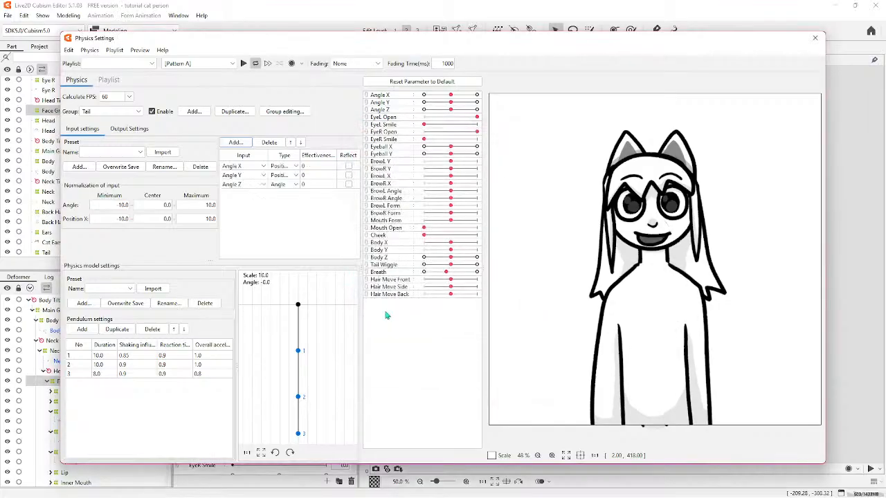
Set the effectiveness of the Angle X and Angle Z inputs to 100.
{"action": "left_click_drag", "start_coordinate": [305, 166], "coordinate": [373, 166]}
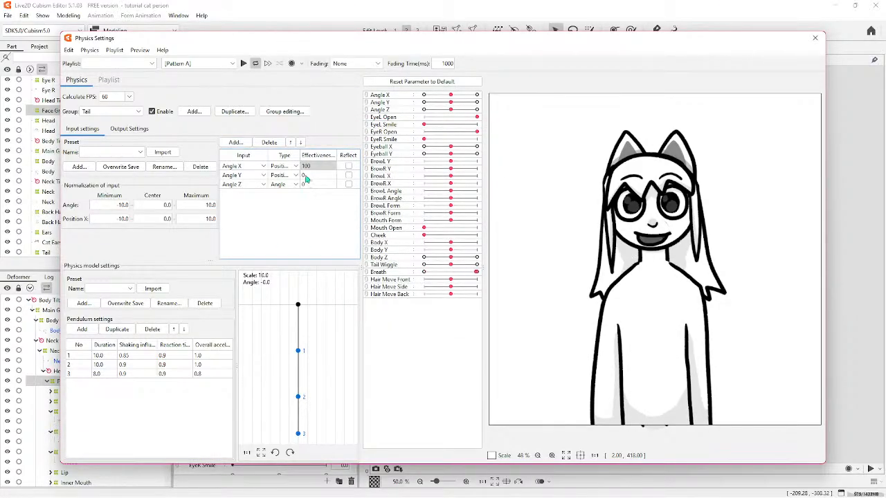
{"action": "left_click_drag", "start_coordinate": [304, 177], "coordinate": [374, 185]}
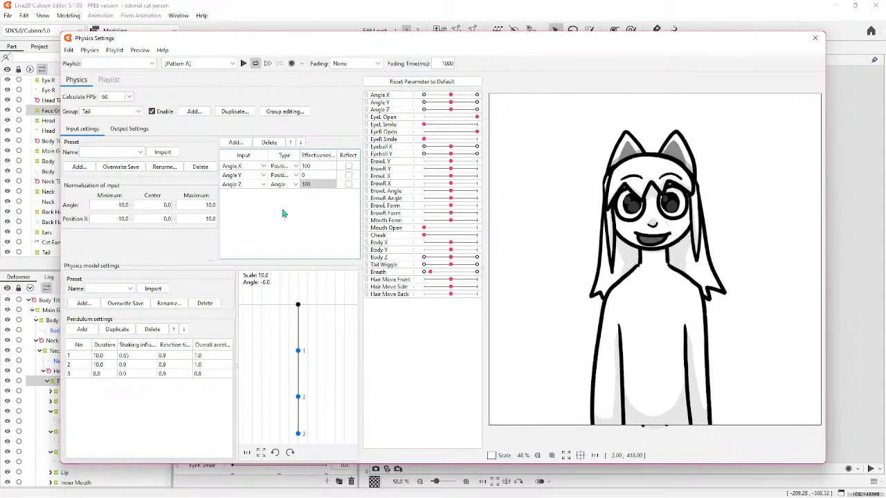
{"action": "left_click", "coordinate": [304, 175]}
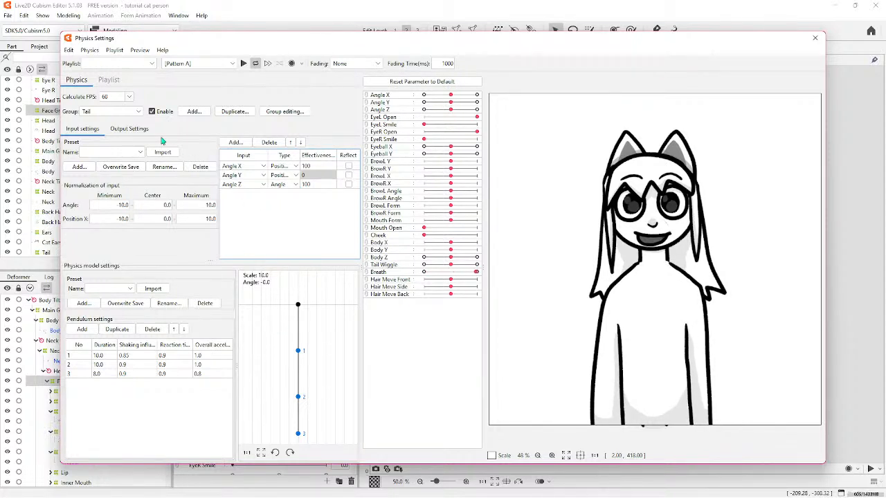
Review the Tail Wiggle output, test the pendulum by swinging the head angle parameters, and reset all parameters to default.
{"action": "left_click", "coordinate": [129, 128]}
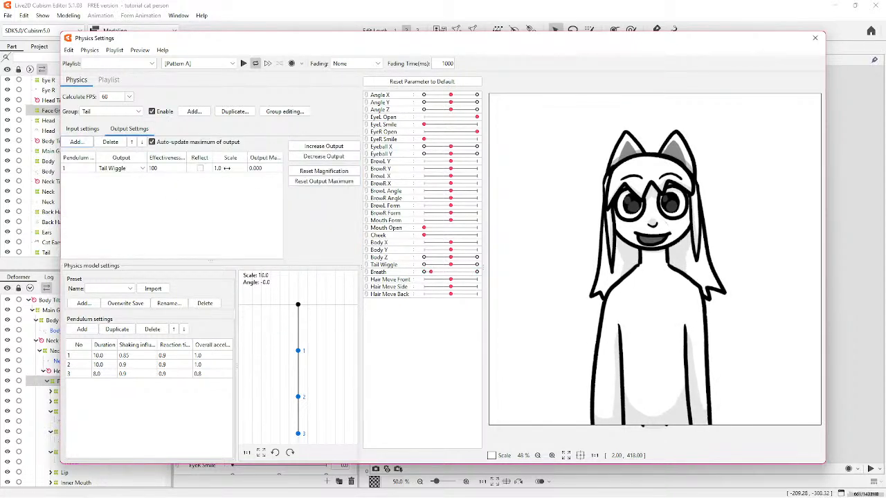
{"action": "left_click", "coordinate": [83, 129]}
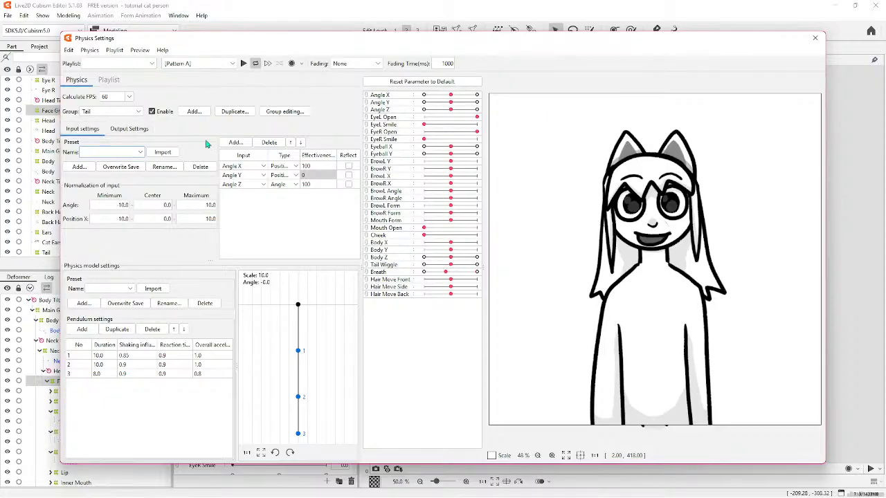
{"action": "left_click", "coordinate": [139, 130]}
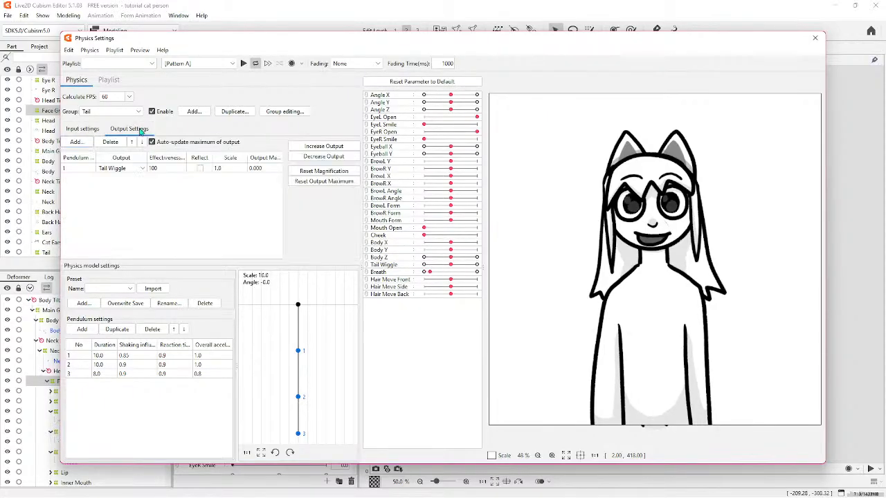
{"action": "left_click", "coordinate": [158, 168]}
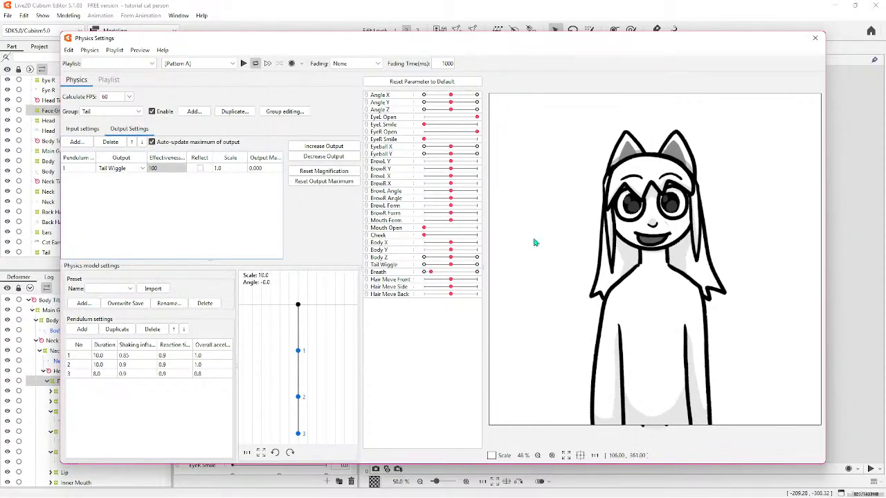
{"action": "left_click_drag", "start_coordinate": [533, 242], "coordinate": [678, 177]}
{"action": "left_click_drag", "start_coordinate": [453, 95], "coordinate": [381, 132]}
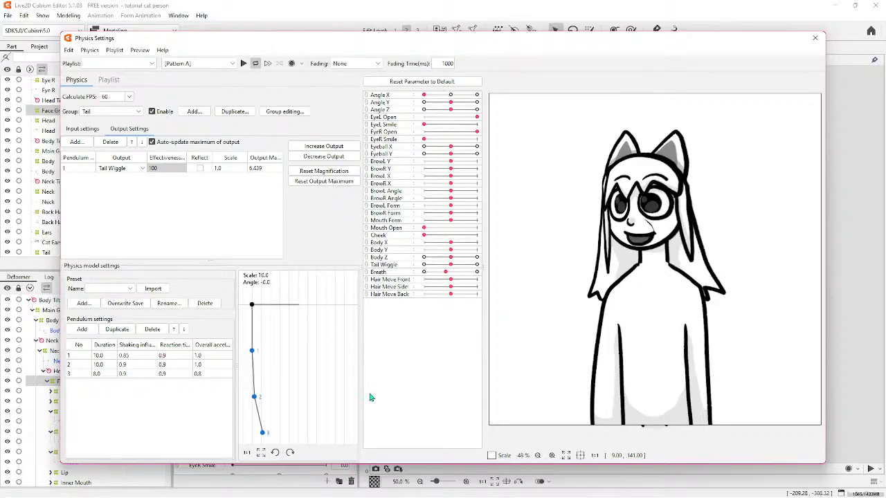
{"action": "left_click_drag", "start_coordinate": [427, 95], "coordinate": [502, 125]}
{"action": "left_click", "coordinate": [450, 97]}
{"action": "left_click", "coordinate": [450, 102]}
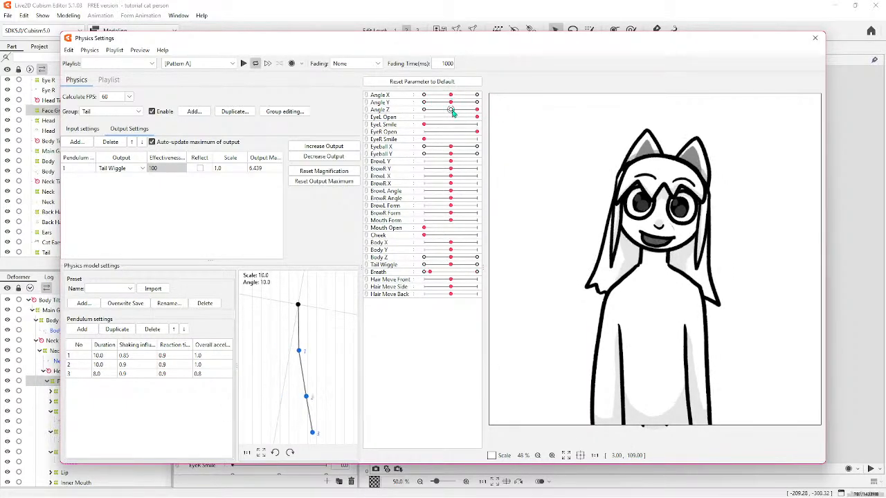
{"action": "left_click", "coordinate": [451, 109]}
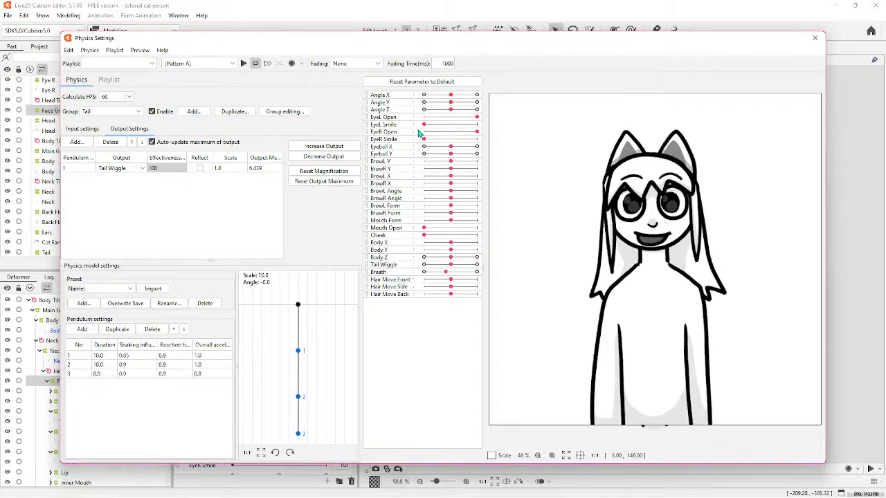
{"action": "left_click", "coordinate": [432, 83]}
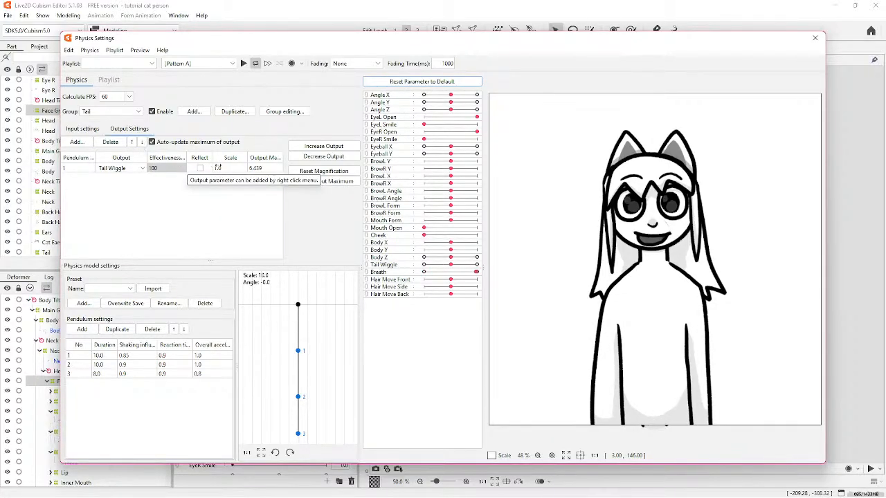
Turn off auto-updating of the output maximum for the Tail group.
{"action": "left_click", "coordinate": [258, 172]}
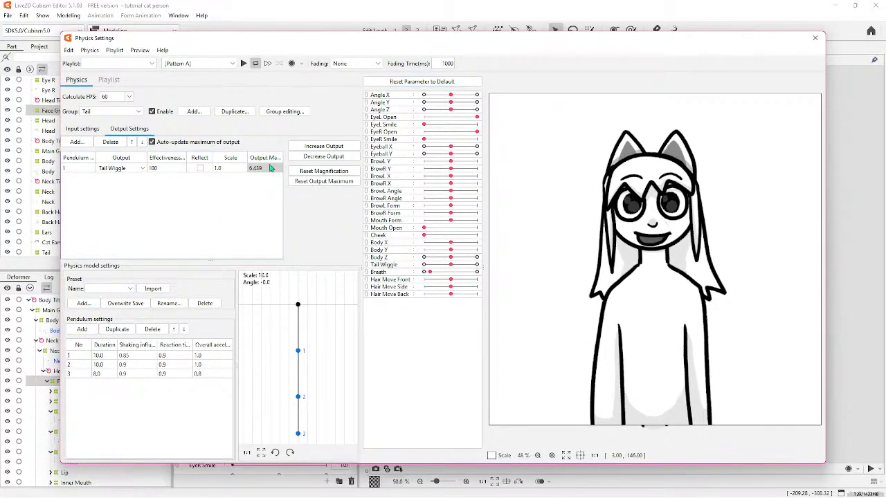
{"action": "left_click", "coordinate": [153, 142]}
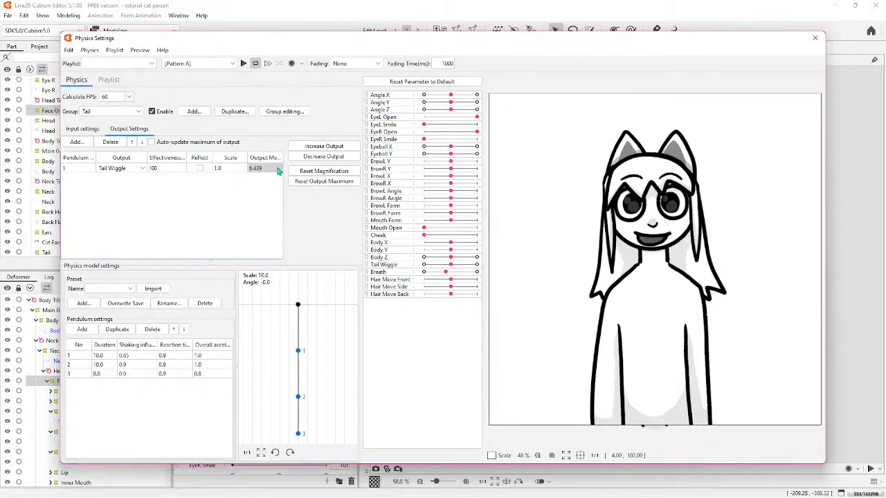
Import the Head Input preset into the Tail group's input settings, accepting the missing-parameter warning.
{"action": "left_click", "coordinate": [82, 128]}
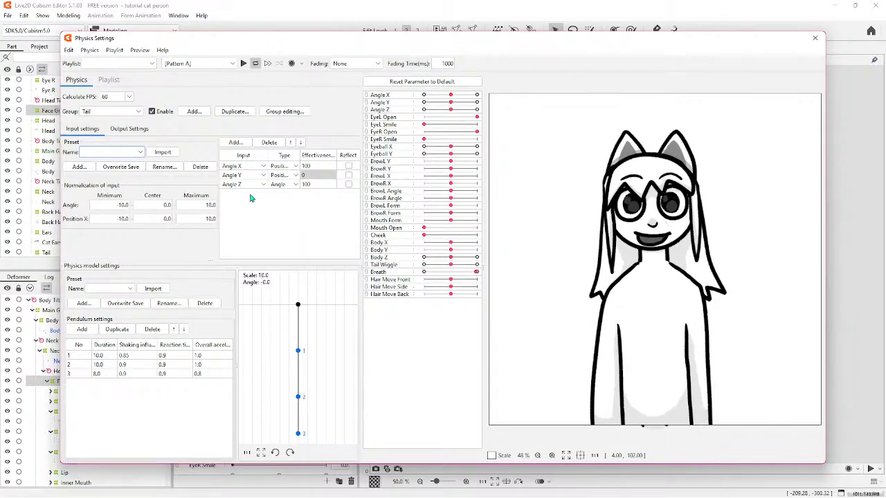
{"action": "left_click_drag", "start_coordinate": [306, 175], "coordinate": [299, 174]}
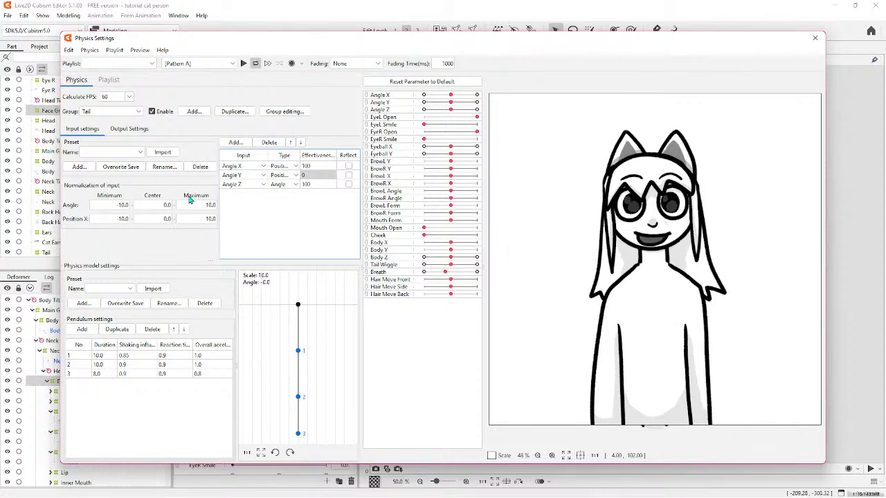
{"action": "left_click", "coordinate": [141, 152]}
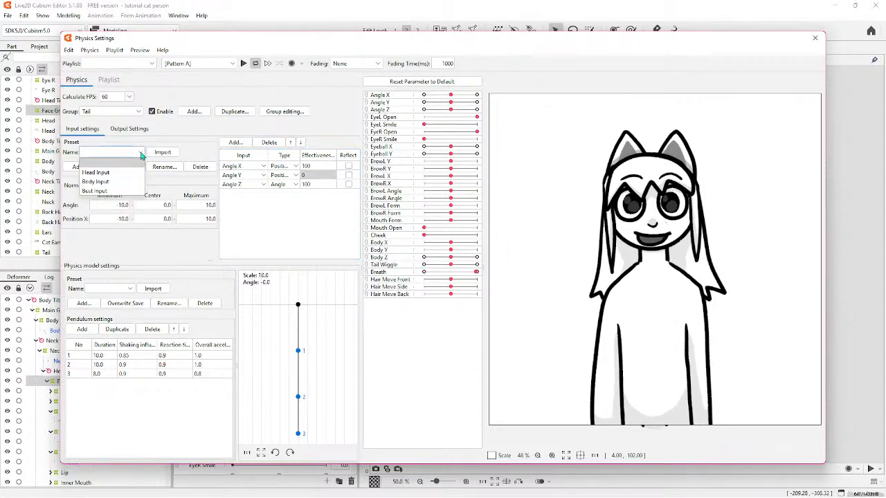
{"action": "left_click", "coordinate": [110, 182]}
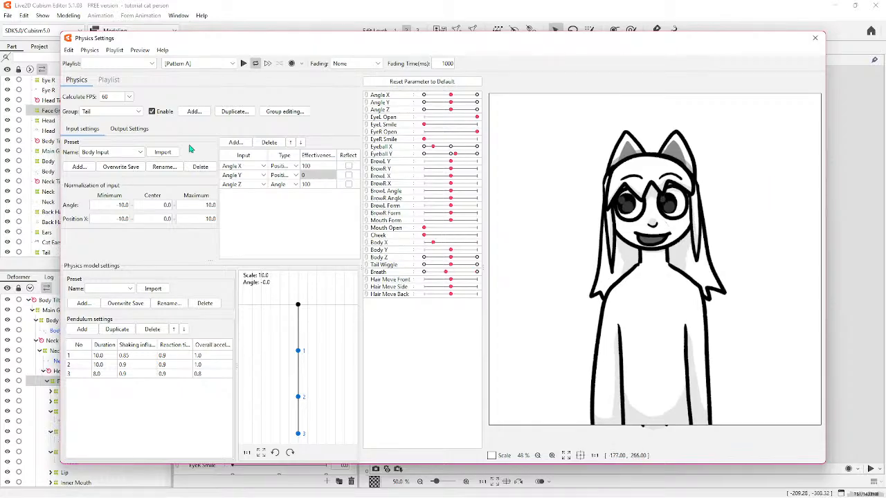
{"action": "left_click", "coordinate": [140, 152]}
{"action": "left_click", "coordinate": [103, 172]}
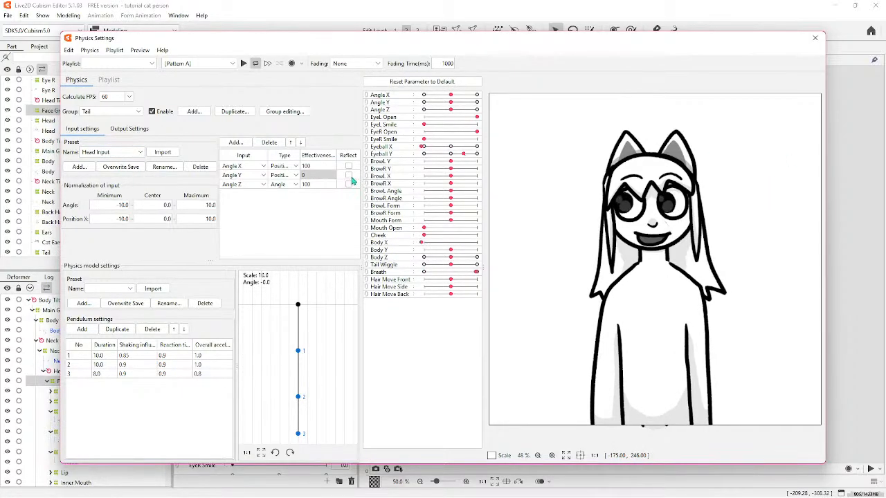
{"action": "left_click", "coordinate": [173, 153]}
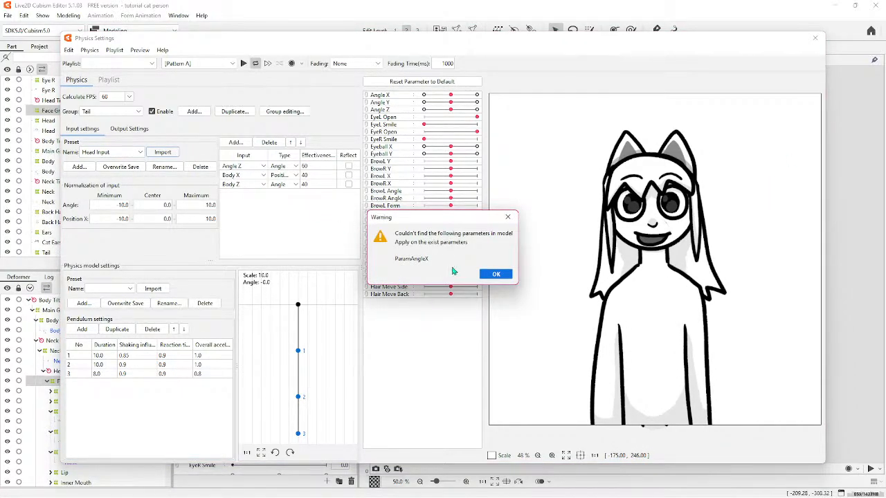
{"action": "left_click", "coordinate": [496, 275]}
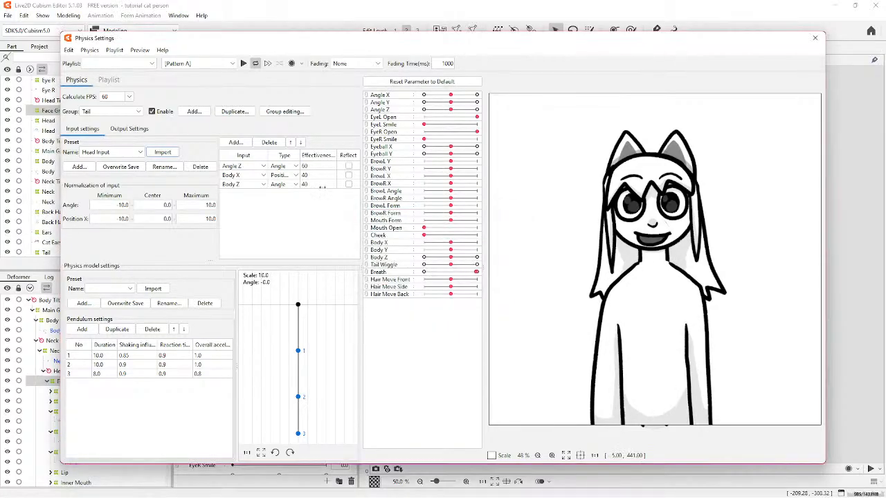
Delete the imported Angle Z, Body X and Body Z inputs from the Tail group.
{"action": "left_click", "coordinate": [259, 174]}
{"action": "left_click", "coordinate": [267, 144]}
{"action": "left_click", "coordinate": [253, 166]}
{"action": "left_click", "coordinate": [274, 145]}
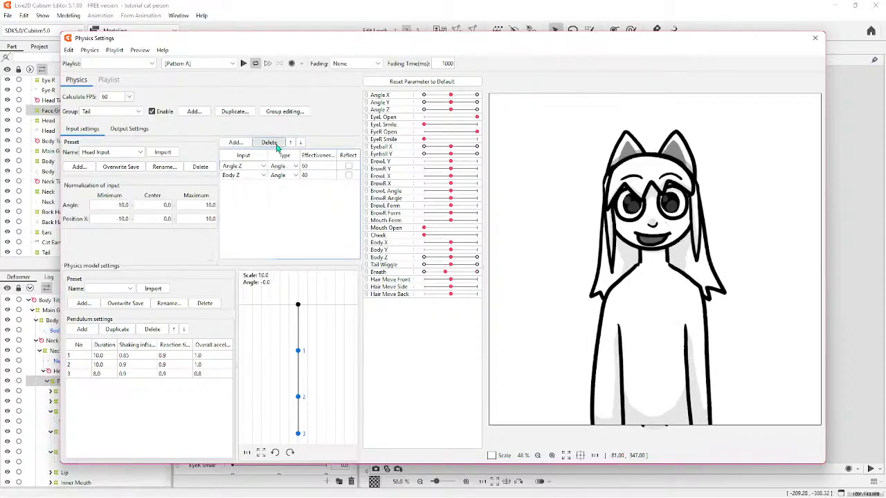
{"action": "left_click", "coordinate": [251, 168]}
{"action": "left_click", "coordinate": [268, 142]}
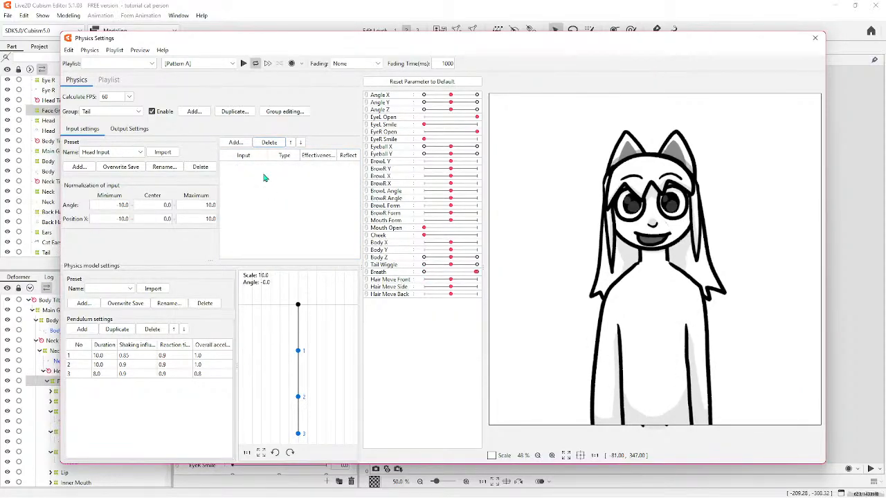
Add Tail Wiggle as the input parameter of the Tail group.
{"action": "left_click", "coordinate": [236, 142]}
{"action": "scroll", "coordinate": [413, 233], "scroll_direction": "down", "scroll_amount": 4}
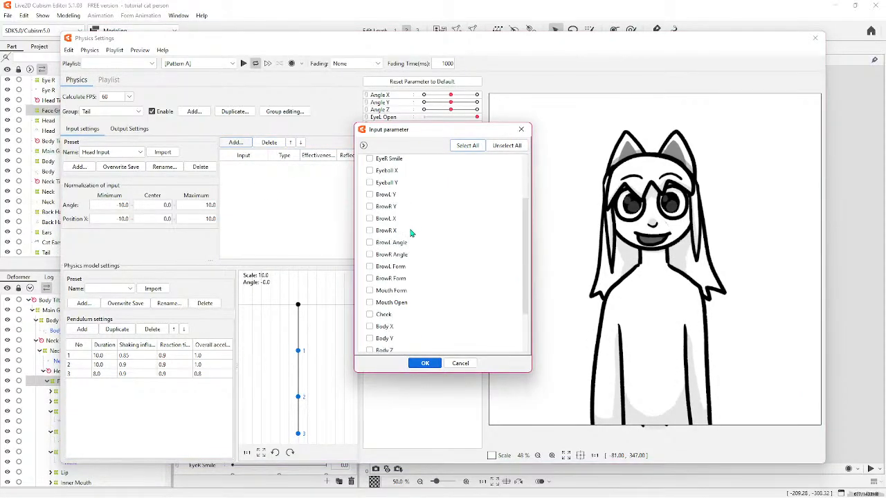
{"action": "left_click", "coordinate": [370, 298]}
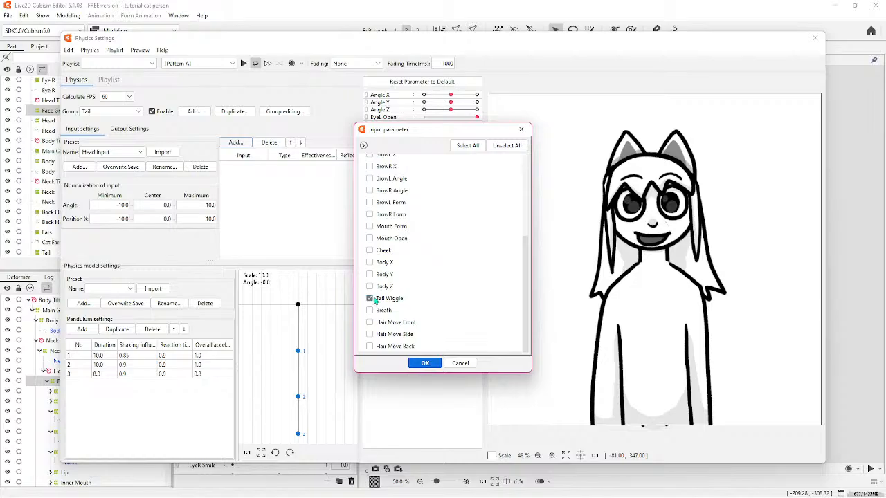
{"action": "left_click", "coordinate": [425, 362]}
Delete the Tail Wiggle entry from the Tail group's output settings.
{"action": "left_click", "coordinate": [129, 128]}
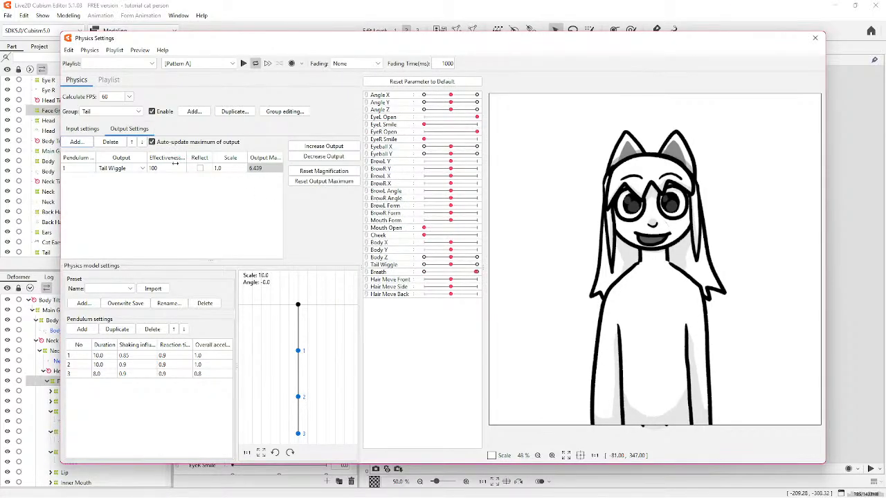
{"action": "left_click", "coordinate": [87, 174]}
{"action": "left_click", "coordinate": [112, 143]}
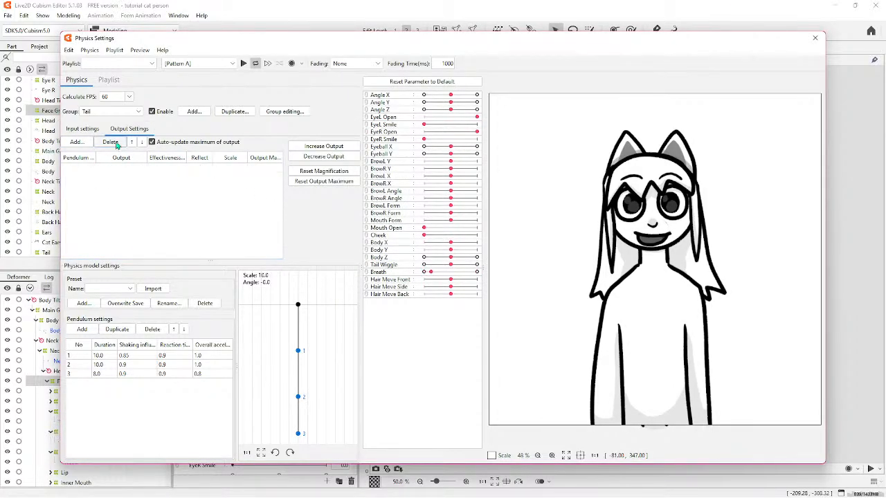
Add Angle X, Angle Y and Angle Z as output parameters of the Tail group.
{"action": "left_click", "coordinate": [77, 141]}
{"action": "left_click", "coordinate": [369, 161]}
{"action": "left_click", "coordinate": [369, 173]}
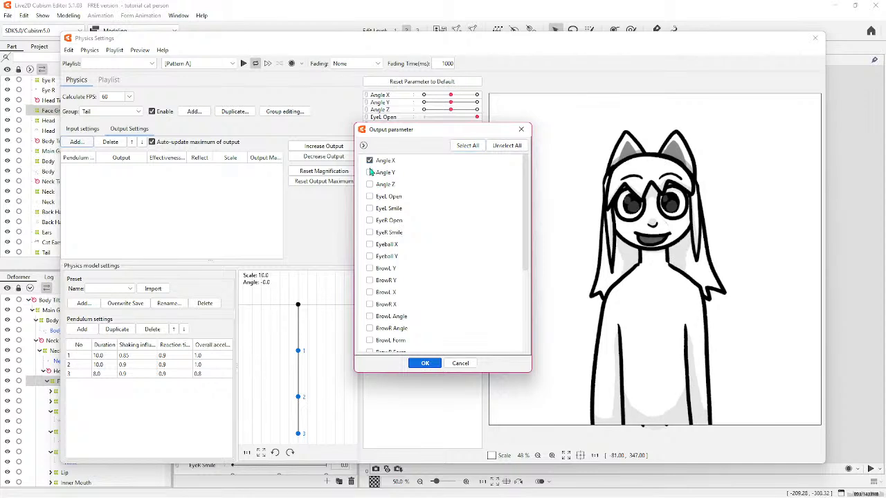
{"action": "left_click", "coordinate": [370, 184]}
{"action": "left_click", "coordinate": [423, 363]}
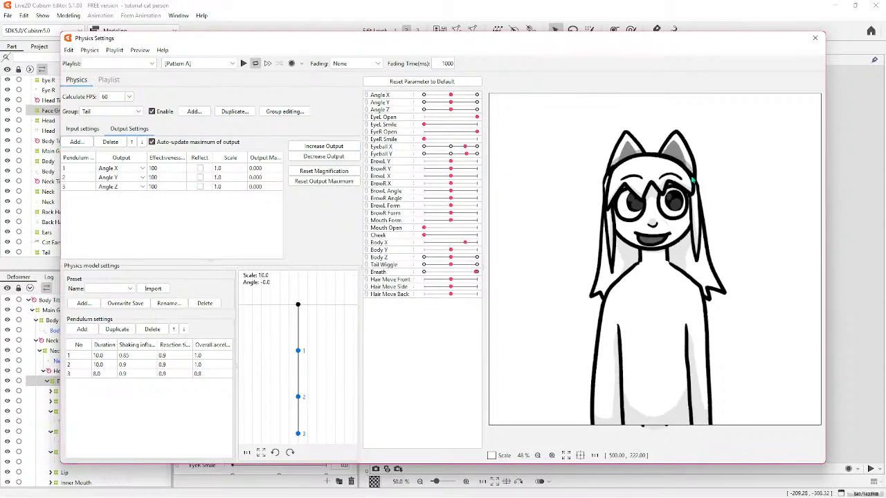
Turn off auto-updating of the output maximum and delete the Angle X, Angle Y and Angle Z outputs of the Tail group.
{"action": "left_click", "coordinate": [89, 170]}
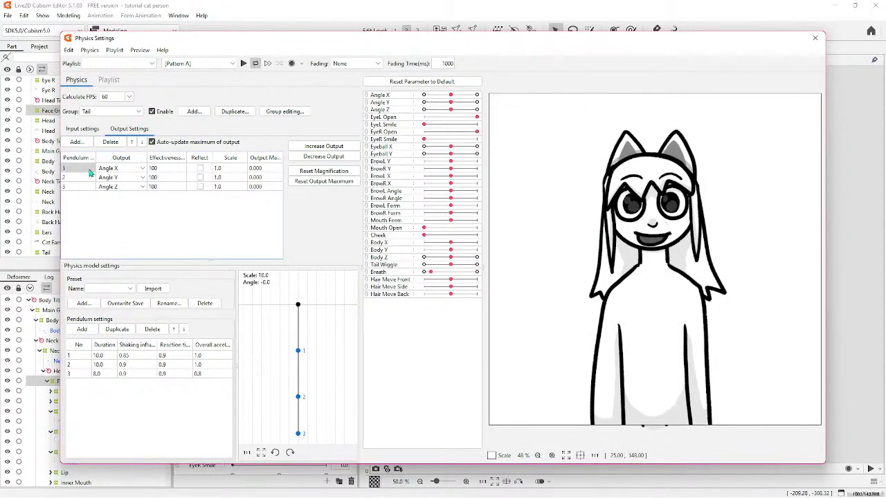
{"action": "left_click", "coordinate": [153, 142]}
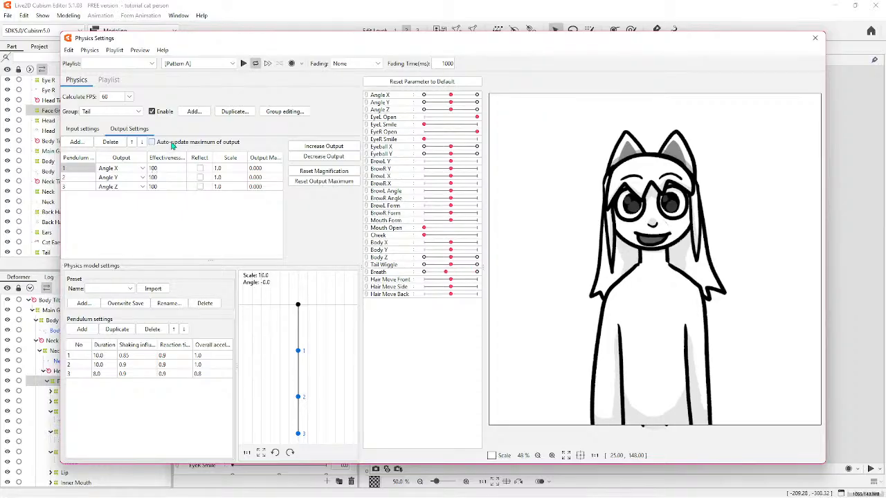
{"action": "left_click", "coordinate": [108, 142]}
{"action": "left_click", "coordinate": [110, 143]}
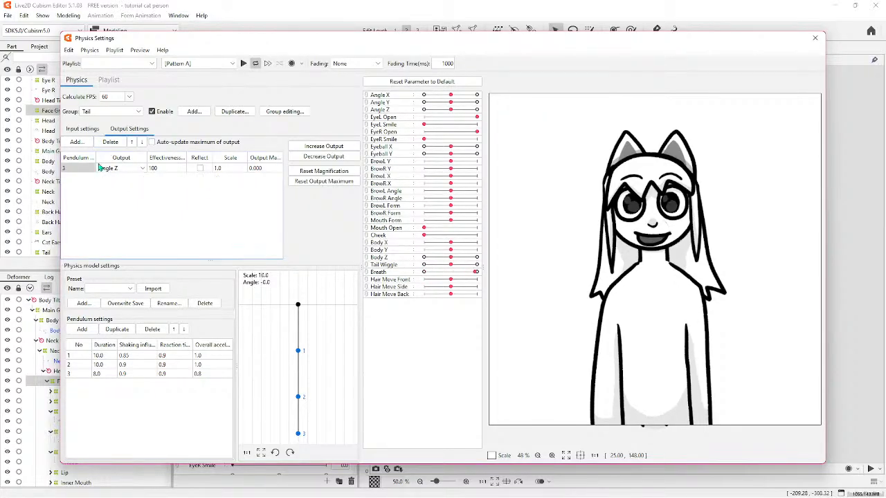
{"action": "left_click", "coordinate": [110, 143]}
Delete Tail Wiggle from the Tail group's input settings.
{"action": "left_click", "coordinate": [83, 128]}
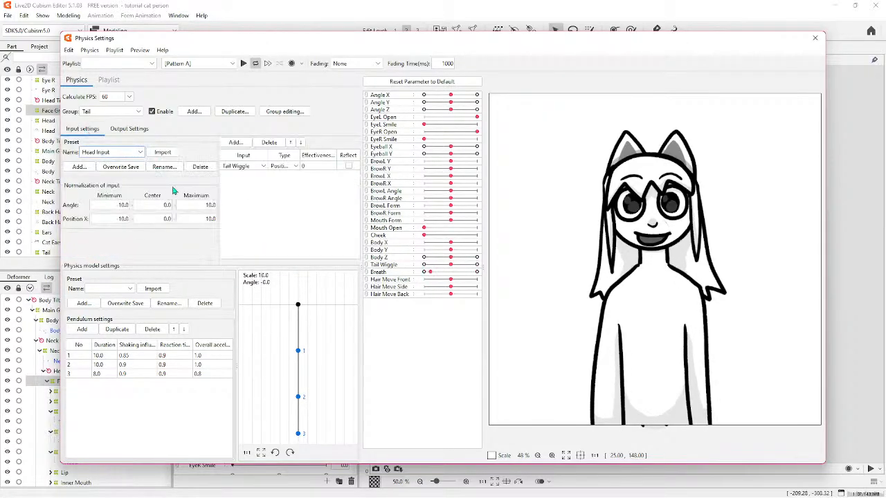
{"action": "left_click", "coordinate": [239, 168]}
{"action": "left_click", "coordinate": [269, 143]}
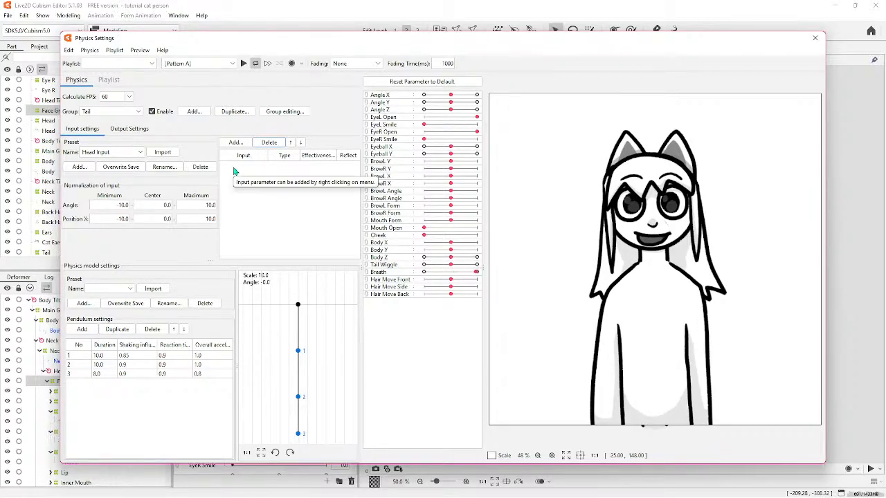
Preview the head turned to the maximum of Angle X and reset the parameters to default.
{"action": "left_click", "coordinate": [139, 114]}
{"action": "left_click", "coordinate": [139, 114]}
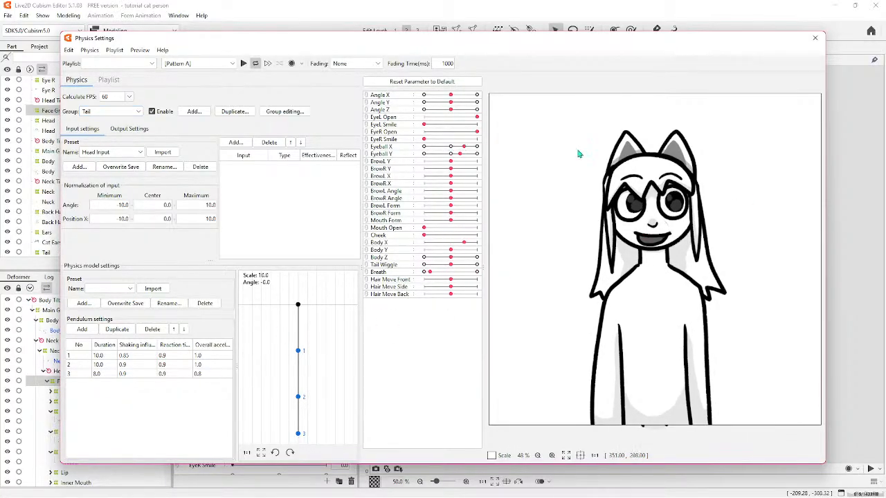
{"action": "left_click_drag", "start_coordinate": [451, 95], "coordinate": [515, 115]}
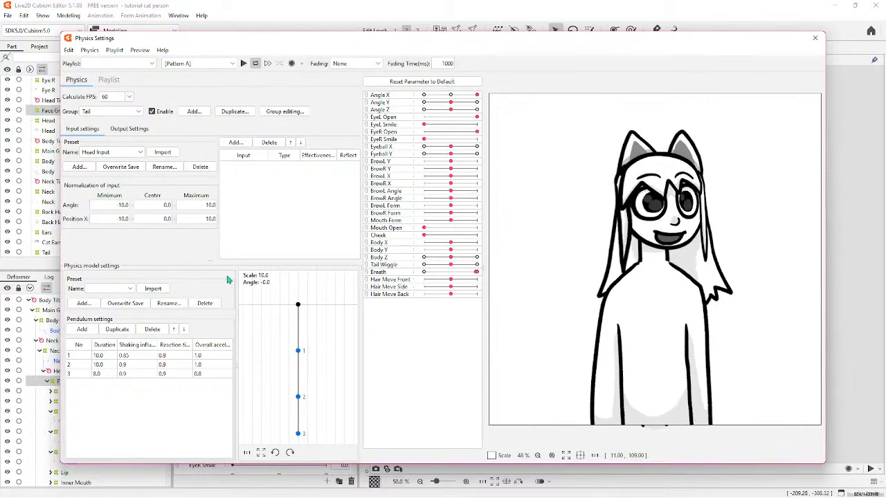
{"action": "left_click", "coordinate": [422, 83]}
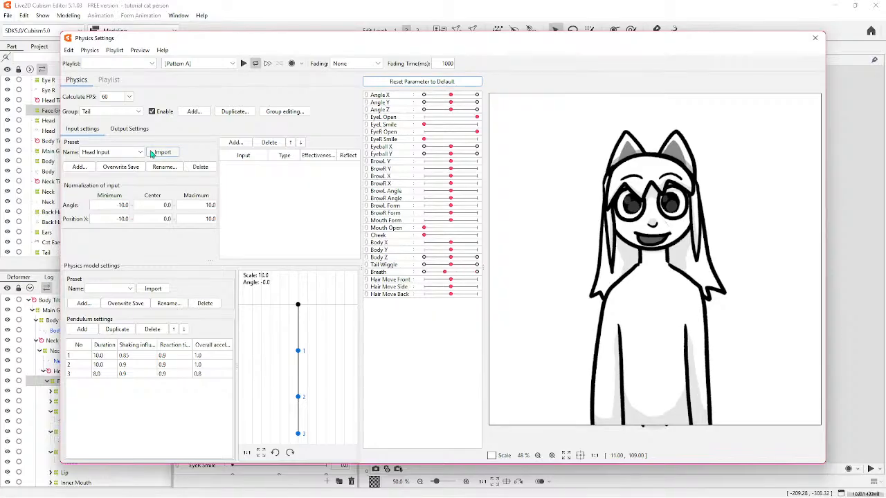
Add Angle X, Angle Y and Angle Z as input parameters of the Tail group.
{"action": "left_click", "coordinate": [236, 142]}
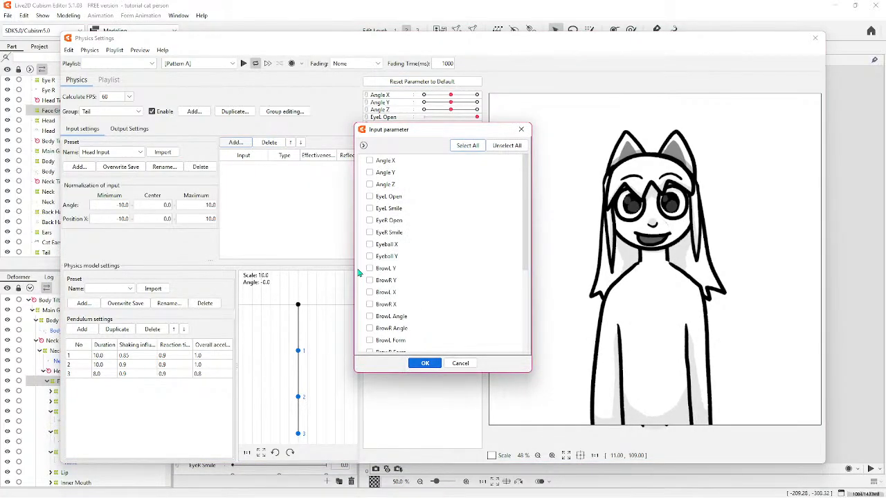
{"action": "left_click", "coordinate": [370, 161]}
{"action": "left_click", "coordinate": [369, 184]}
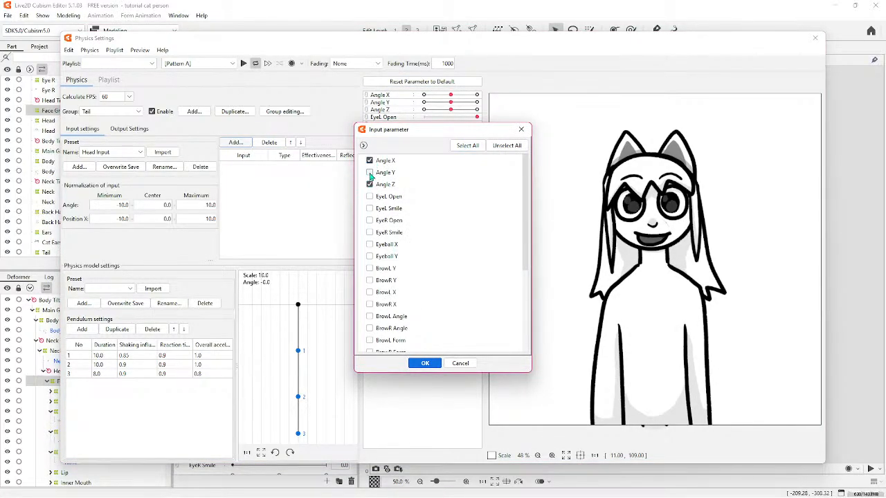
{"action": "left_click", "coordinate": [370, 172]}
{"action": "left_click", "coordinate": [425, 364]}
Try the Angle type and the Reflect option on the Tail group's Angle Y input, and restore both settings.
{"action": "left_click_drag", "start_coordinate": [303, 166], "coordinate": [314, 184]}
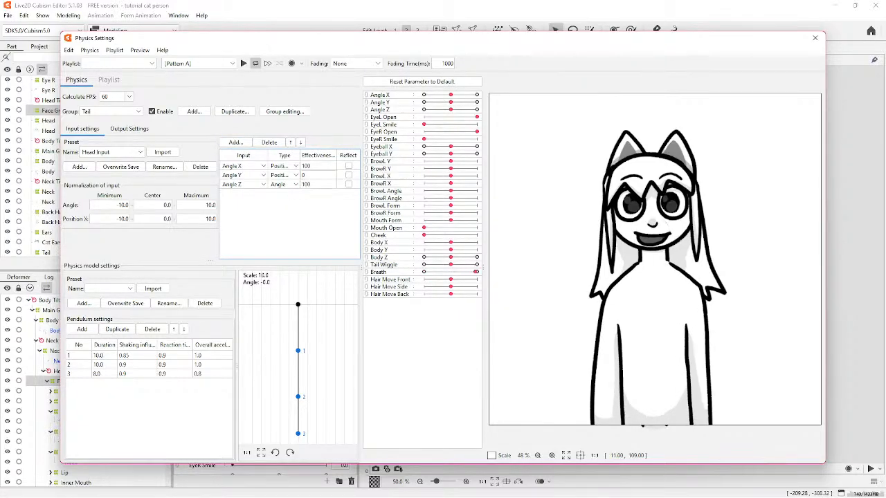
{"action": "left_click", "coordinate": [295, 175]}
{"action": "left_click", "coordinate": [291, 194]}
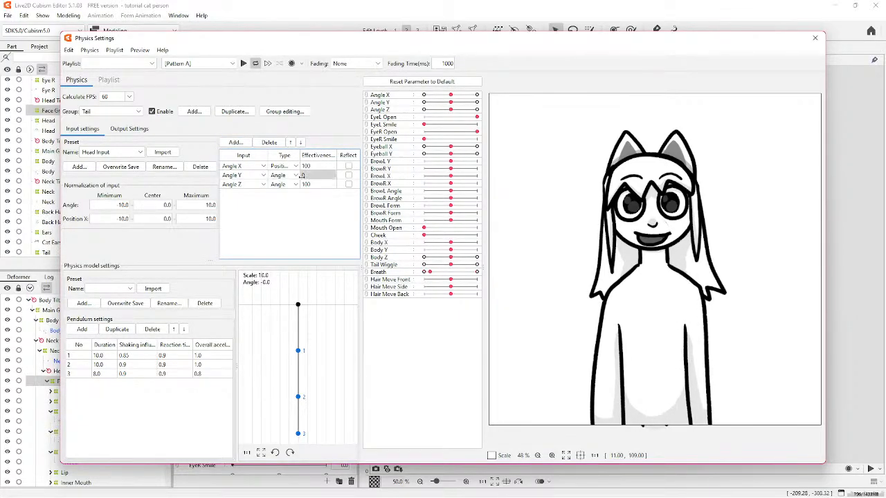
{"action": "left_click", "coordinate": [296, 175]}
{"action": "left_click", "coordinate": [291, 185]}
{"action": "left_click", "coordinate": [348, 175]}
{"action": "left_click_drag", "start_coordinate": [314, 175], "coordinate": [305, 175]}
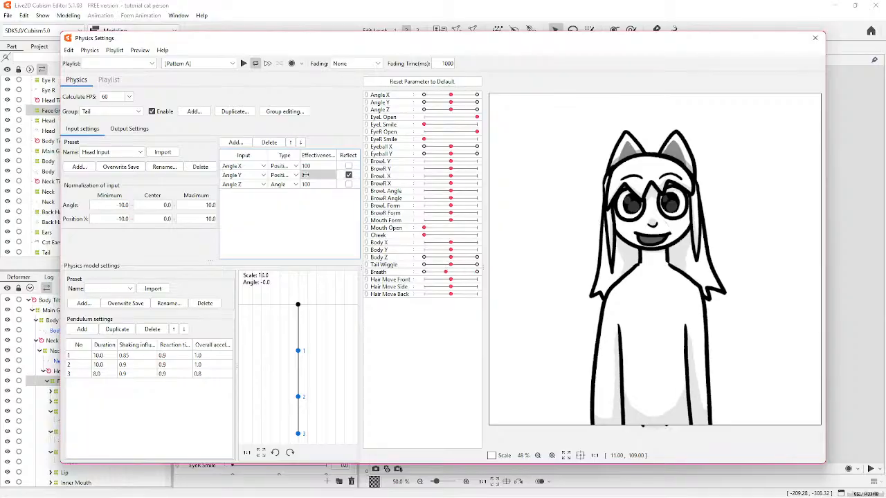
{"action": "left_click", "coordinate": [349, 176]}
{"action": "left_click_drag", "start_coordinate": [692, 236], "coordinate": [679, 211]}
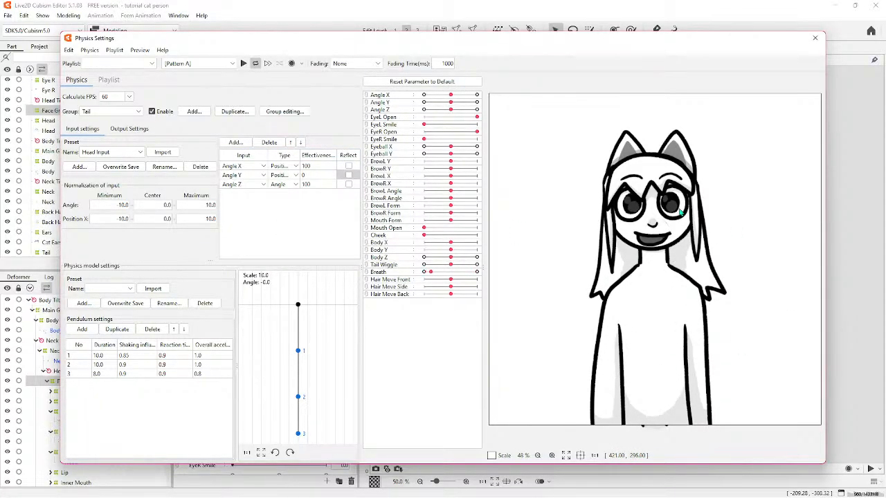
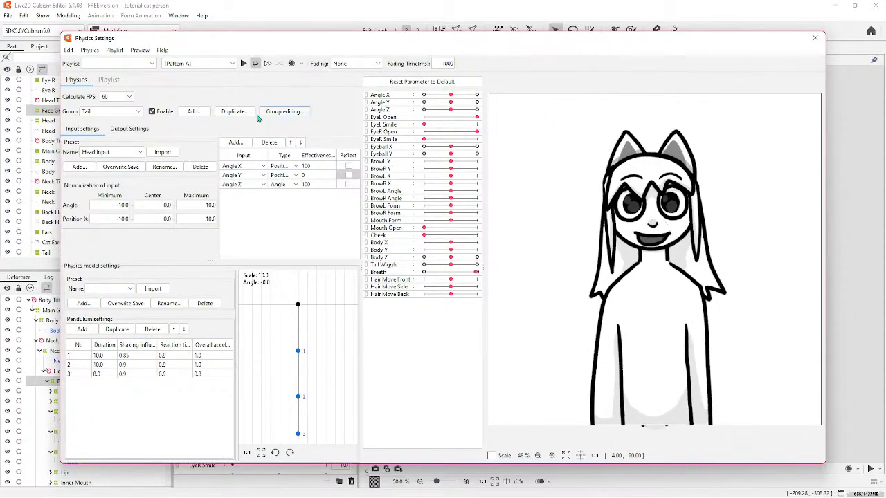
Close the physics settings and look through the properties of the Face Group deformer.
{"action": "left_click", "coordinate": [817, 38]}
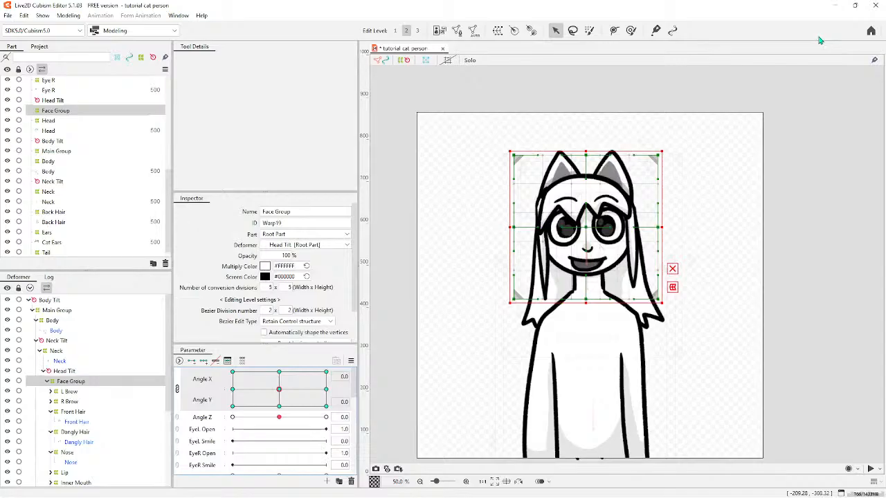
{"action": "left_click", "coordinate": [719, 72]}
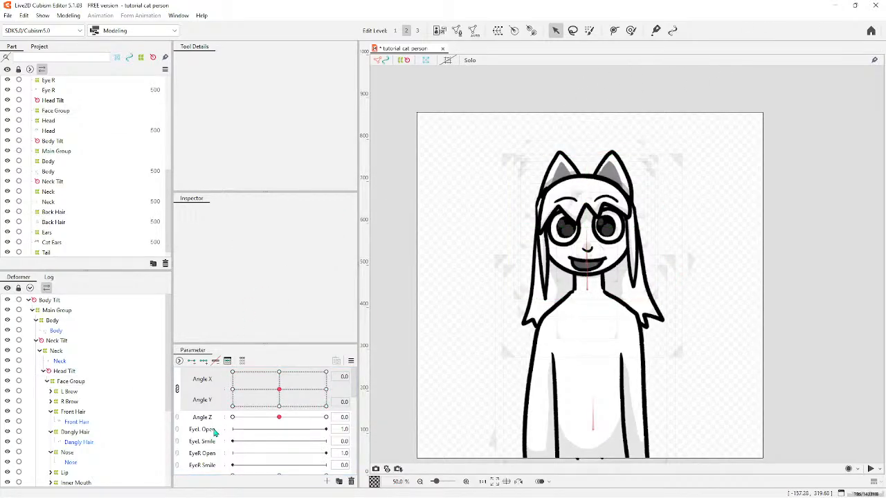
{"action": "left_click", "coordinate": [71, 382]}
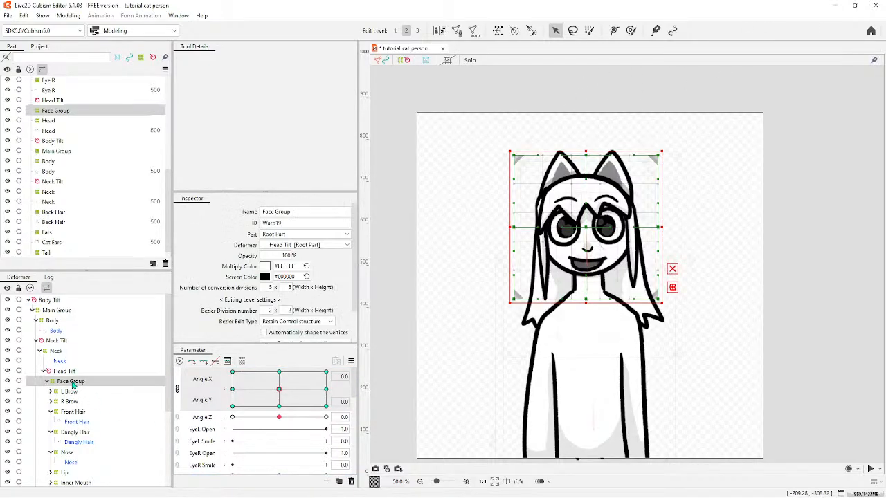
{"action": "scroll", "coordinate": [319, 310], "scroll_direction": "down", "scroll_amount": 1}
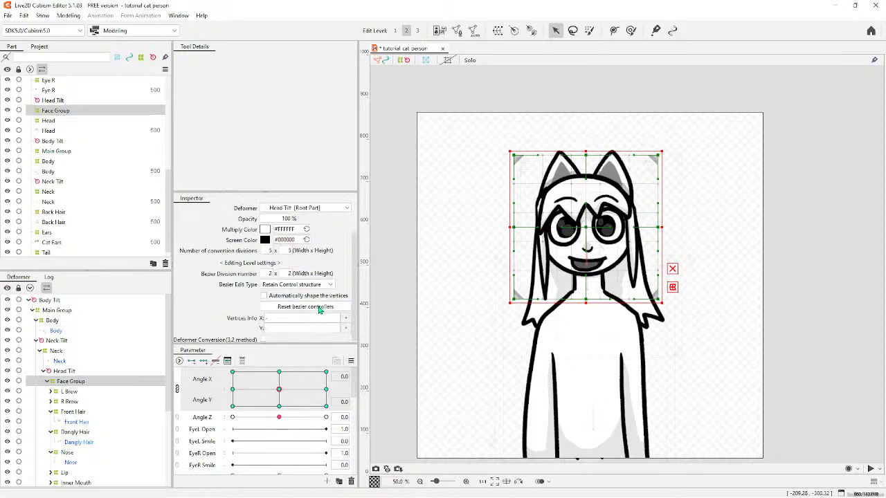
{"action": "scroll", "coordinate": [321, 304], "scroll_direction": "up", "scroll_amount": 1}
{"action": "scroll", "coordinate": [322, 298], "scroll_direction": "down", "scroll_amount": 1}
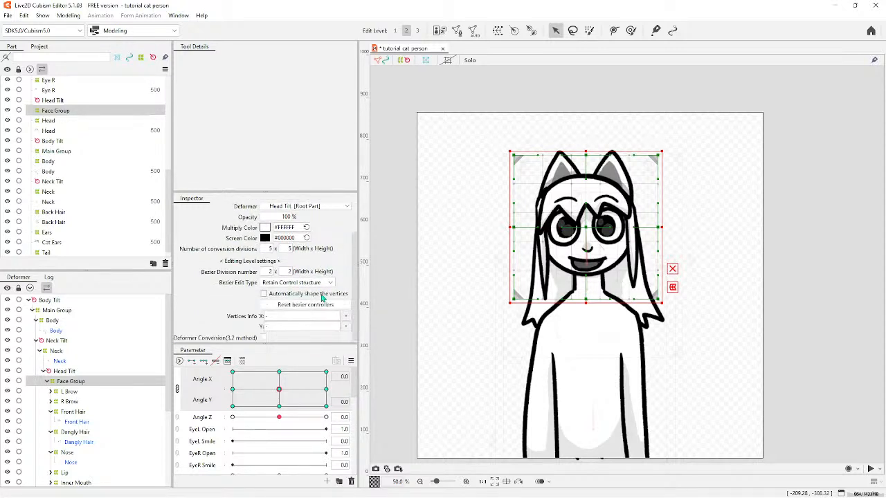
{"action": "scroll", "coordinate": [321, 295], "scroll_direction": "up", "scroll_amount": 1}
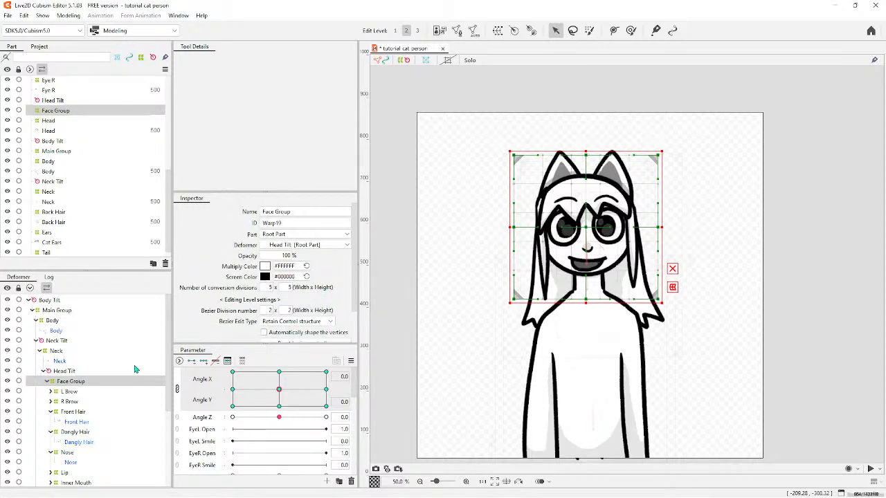
{"action": "scroll", "coordinate": [102, 394], "scroll_direction": "down", "scroll_amount": 1}
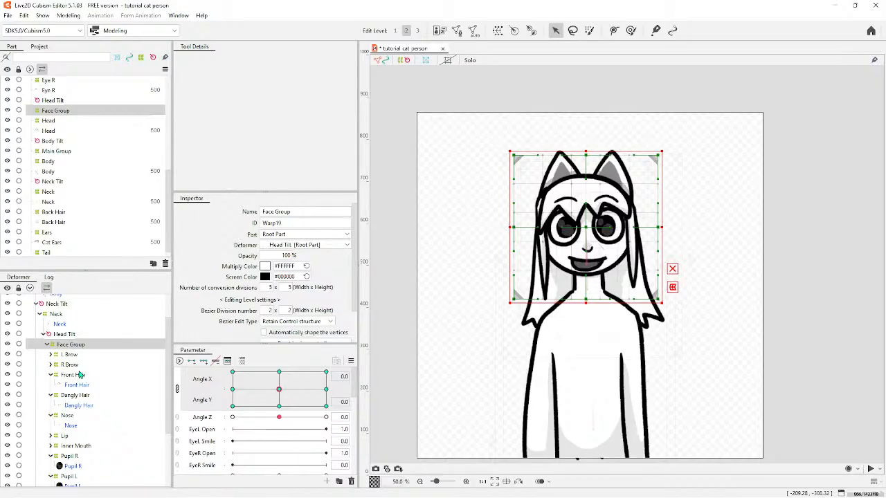
Add three keys on the Hair Move Front parameter for the Front Hair warp deformer.
{"action": "left_click", "coordinate": [79, 375]}
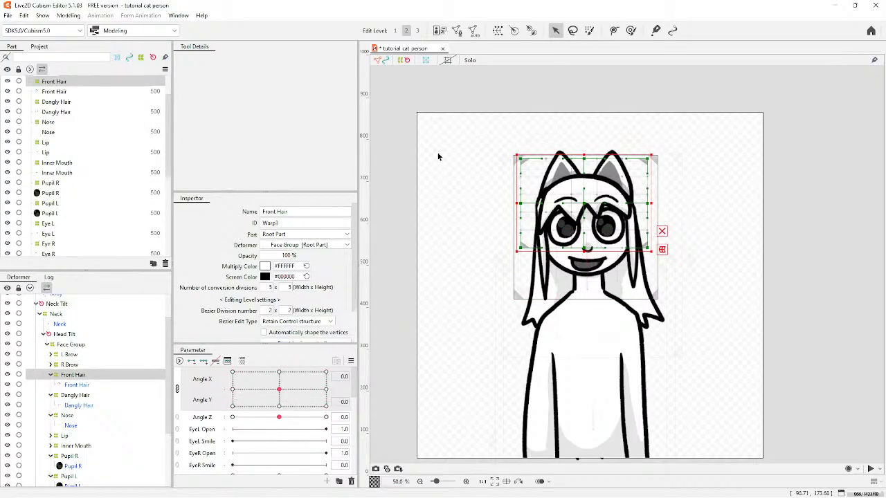
{"action": "scroll", "coordinate": [241, 403], "scroll_direction": "down", "scroll_amount": 3}
{"action": "scroll", "coordinate": [241, 403], "scroll_direction": "down", "scroll_amount": 5}
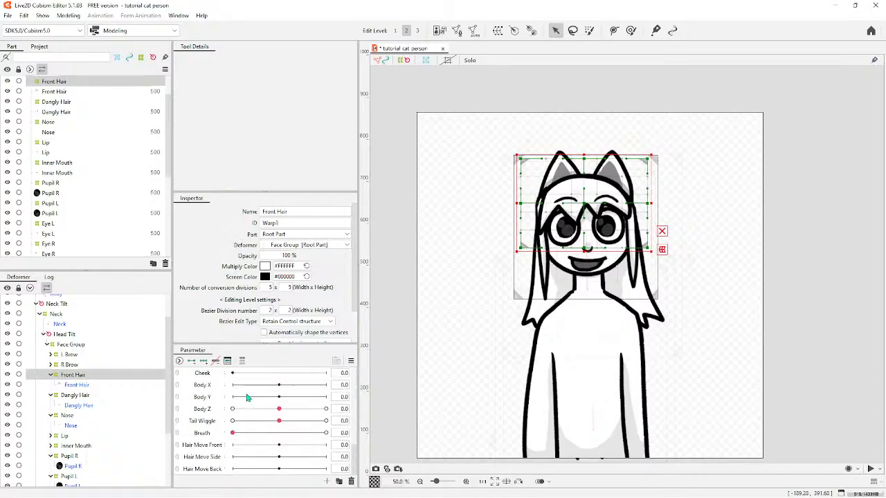
{"action": "left_click", "coordinate": [207, 446]}
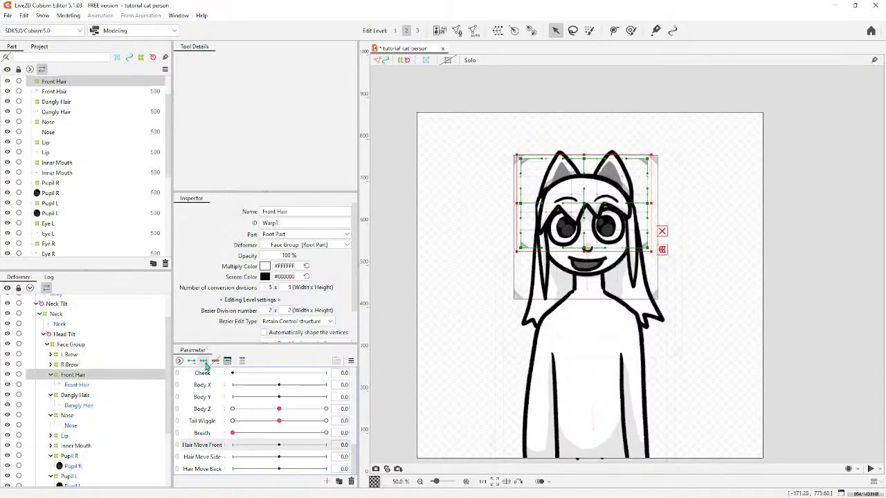
At Hair Move Front 1.0, bend the lower control points of the Front Hair deformer so the bangs swing to the canvas's right.
{"action": "left_click", "coordinate": [327, 445]}
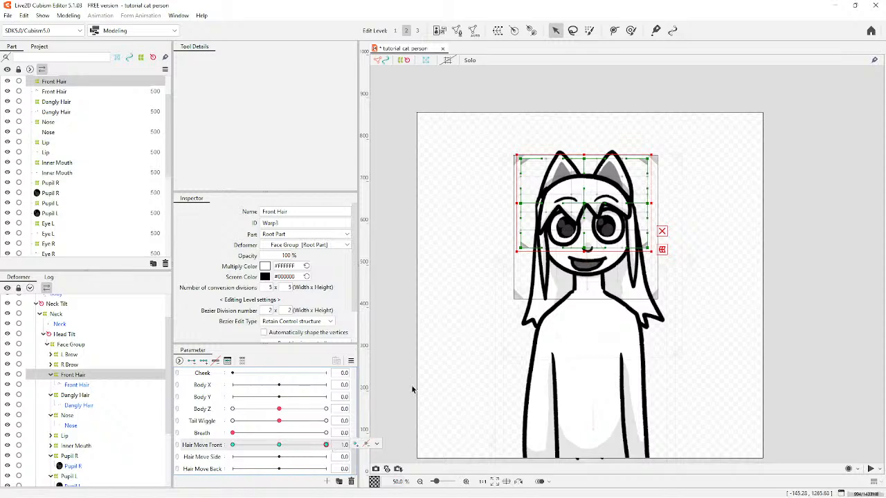
{"action": "scroll", "coordinate": [470, 263], "scroll_direction": "down", "scroll_amount": 1}
{"action": "scroll", "coordinate": [468, 258], "scroll_direction": "up", "scroll_amount": 2}
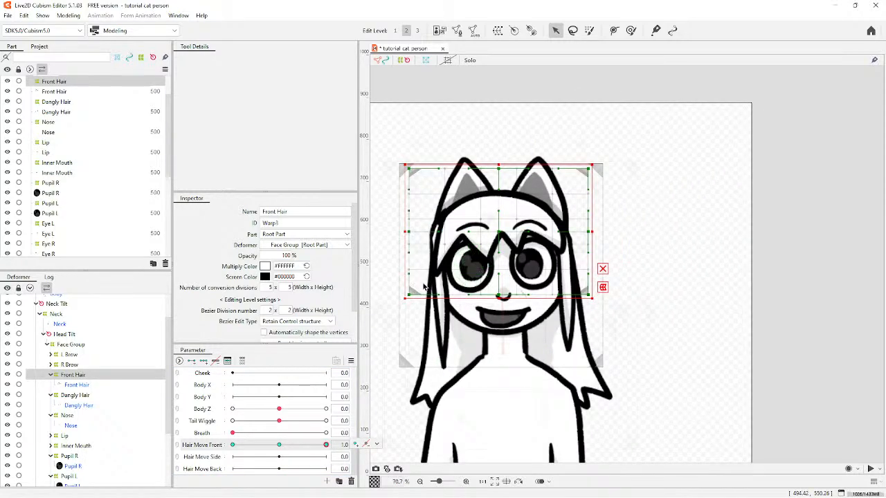
{"action": "left_click_drag", "start_coordinate": [408, 295], "coordinate": [434, 303]}
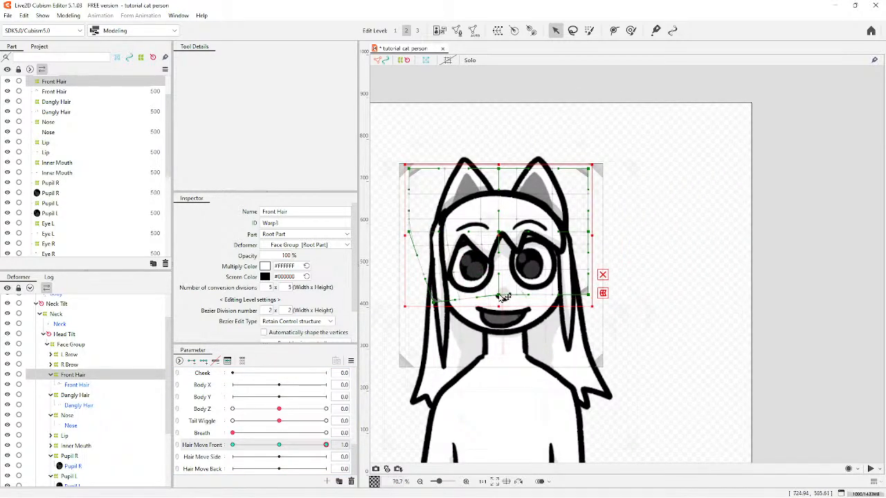
{"action": "left_click_drag", "start_coordinate": [498, 296], "coordinate": [528, 294]}
{"action": "left_click_drag", "start_coordinate": [588, 295], "coordinate": [607, 289]}
{"action": "left_click_drag", "start_coordinate": [529, 294], "coordinate": [546, 302]}
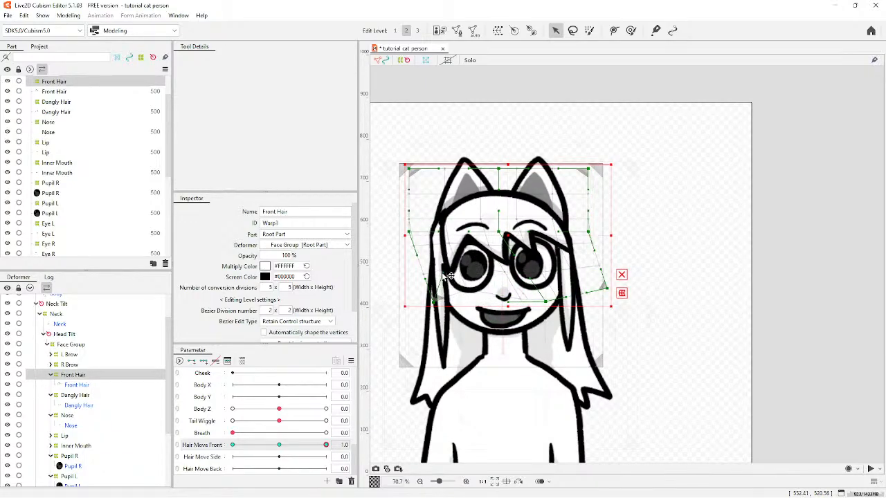
{"action": "left_click_drag", "start_coordinate": [595, 255], "coordinate": [610, 257]}
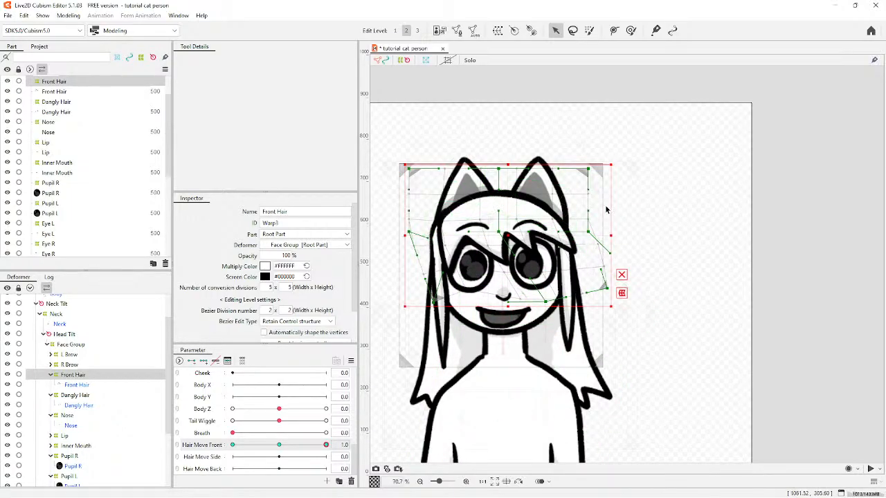
At Hair Move Front -1.0, bend the lower control points of the Front Hair deformer so the bangs swing to the canvas's left, and preview the sway.
{"action": "left_click", "coordinate": [233, 445]}
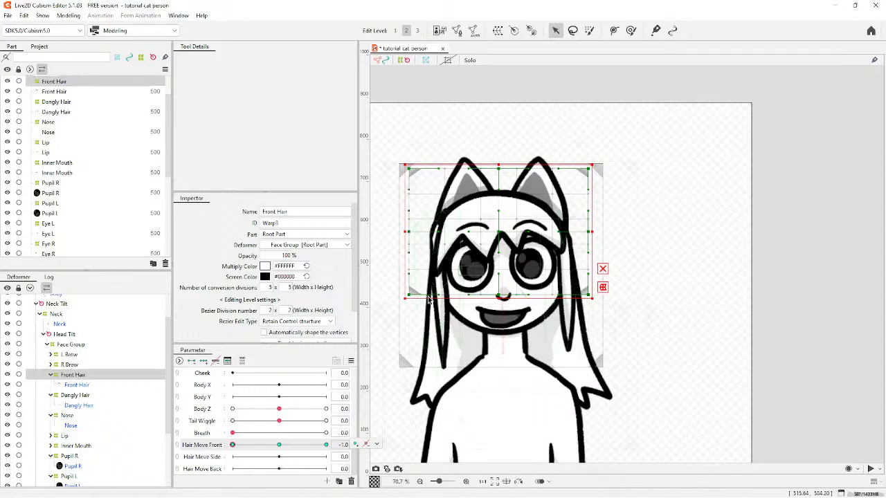
{"action": "left_click_drag", "start_coordinate": [411, 294], "coordinate": [402, 291]}
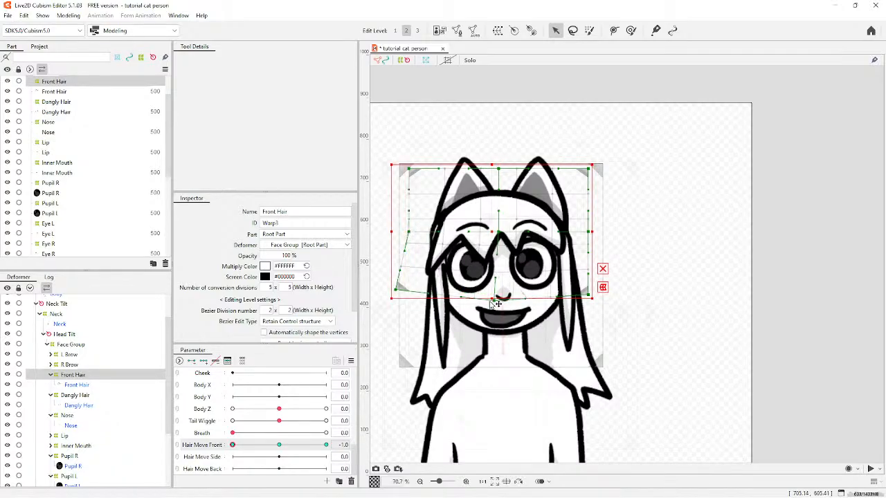
{"action": "left_click_drag", "start_coordinate": [492, 302], "coordinate": [484, 291]}
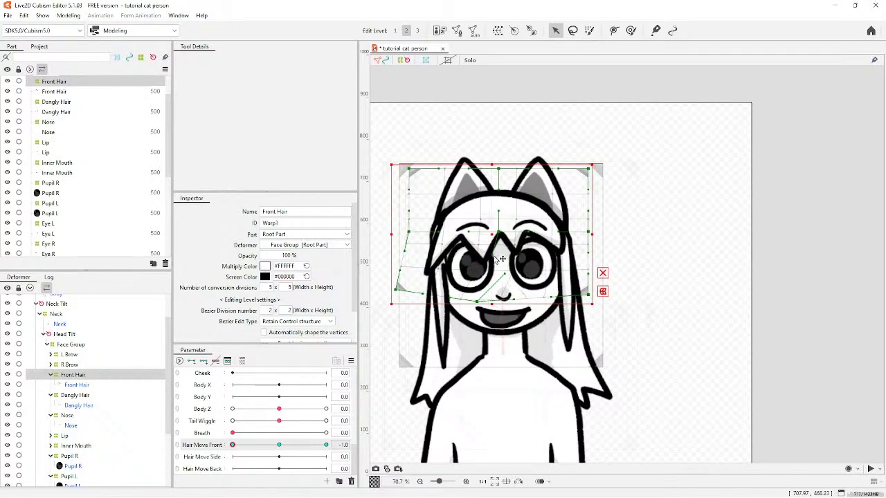
{"action": "left_click_drag", "start_coordinate": [588, 297], "coordinate": [549, 329]}
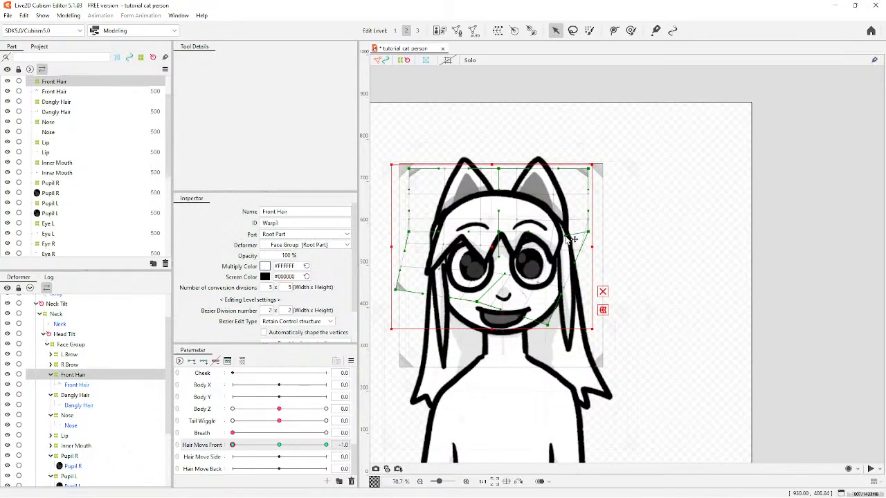
{"action": "left_click_drag", "start_coordinate": [240, 445], "coordinate": [331, 454]}
{"action": "left_click", "coordinate": [278, 445]}
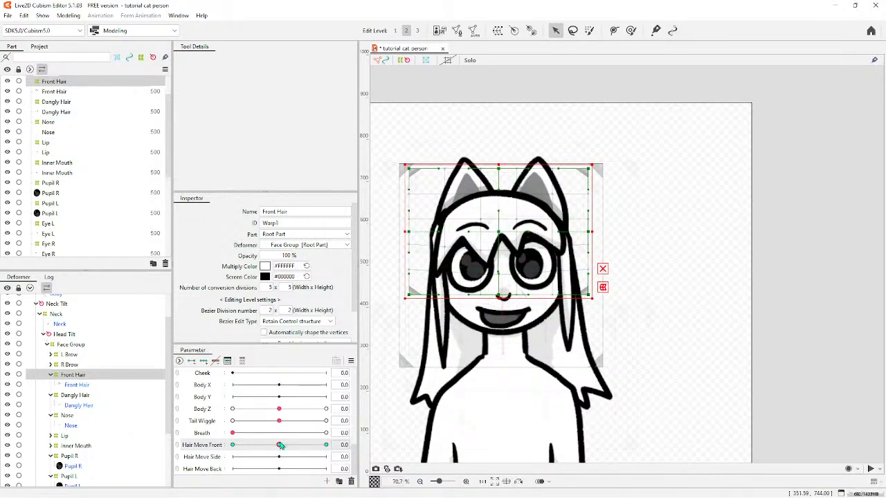
{"action": "left_click_drag", "start_coordinate": [280, 445], "coordinate": [215, 443]}
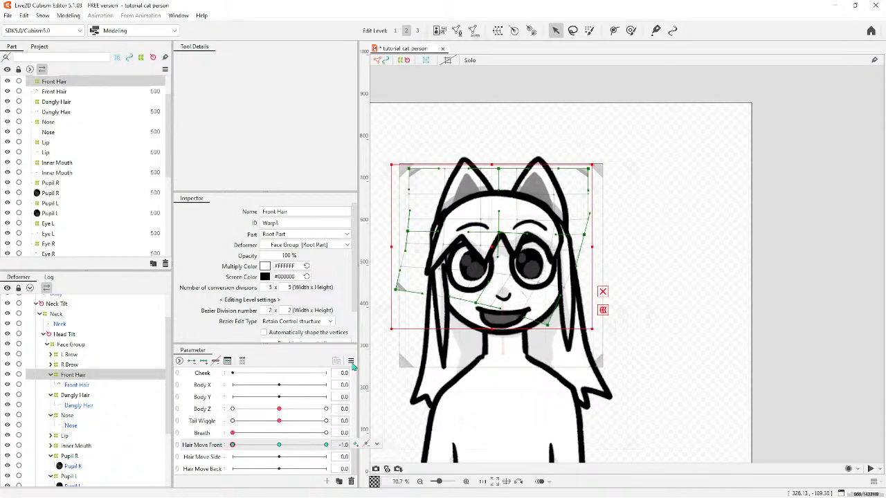
Refine the Front Hair deformer at Hair Move Front -1.0, adjusting the bangs over the eye and raising the outer strand on the canvas's left.
{"action": "scroll", "coordinate": [555, 261], "scroll_direction": "up", "scroll_amount": 4}
{"action": "scroll", "coordinate": [555, 261], "scroll_direction": "up", "scroll_amount": 2}
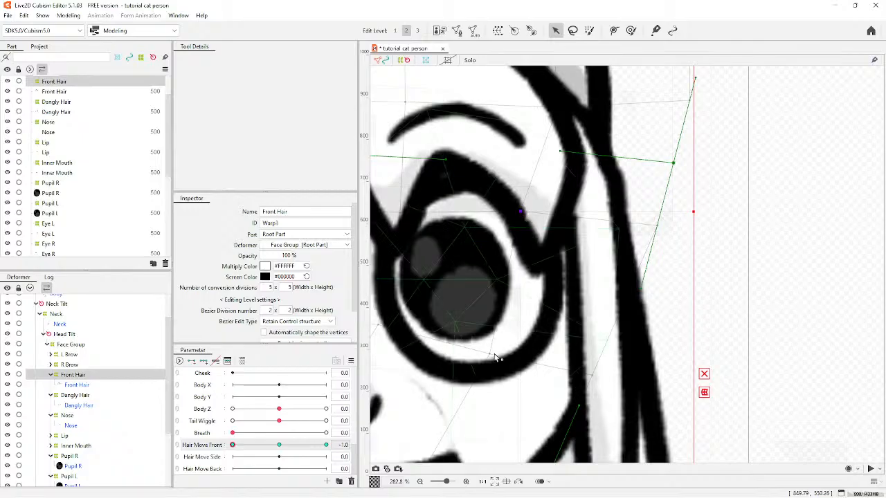
{"action": "left_click_drag", "start_coordinate": [490, 354], "coordinate": [450, 342]}
{"action": "scroll", "coordinate": [507, 233], "scroll_direction": "down", "scroll_amount": 4}
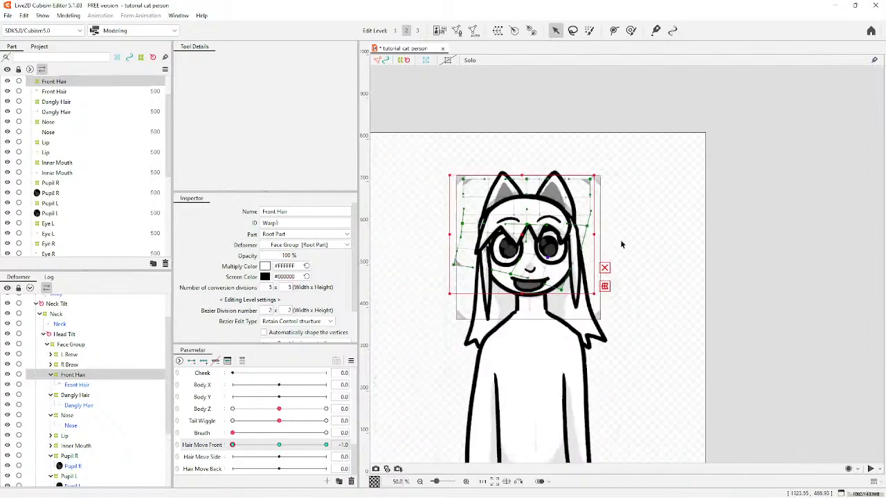
{"action": "scroll", "coordinate": [467, 242], "scroll_direction": "up", "scroll_amount": 1}
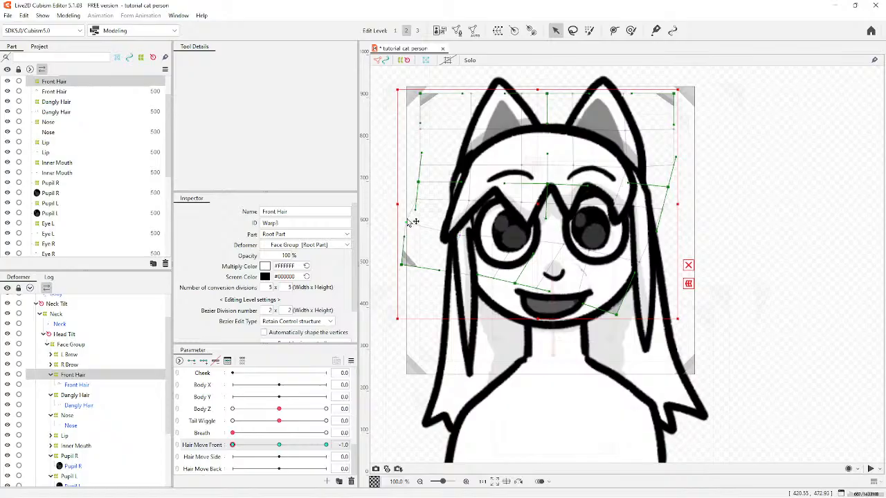
{"action": "left_click_drag", "start_coordinate": [407, 222], "coordinate": [416, 187]}
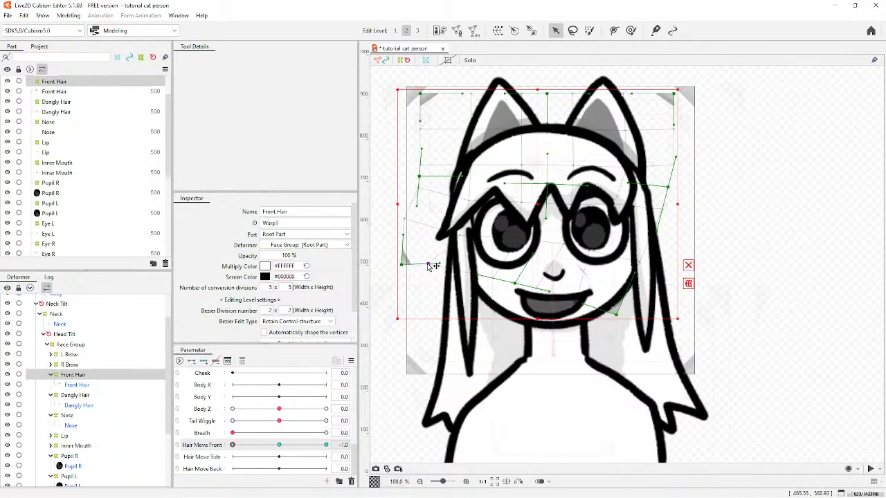
{"action": "left_click_drag", "start_coordinate": [460, 236], "coordinate": [460, 229]}
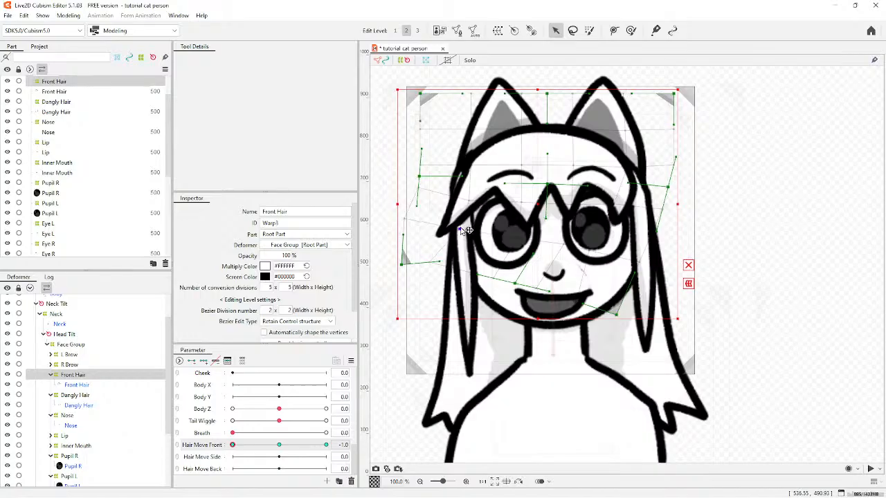
{"action": "left_click_drag", "start_coordinate": [403, 267], "coordinate": [402, 262]}
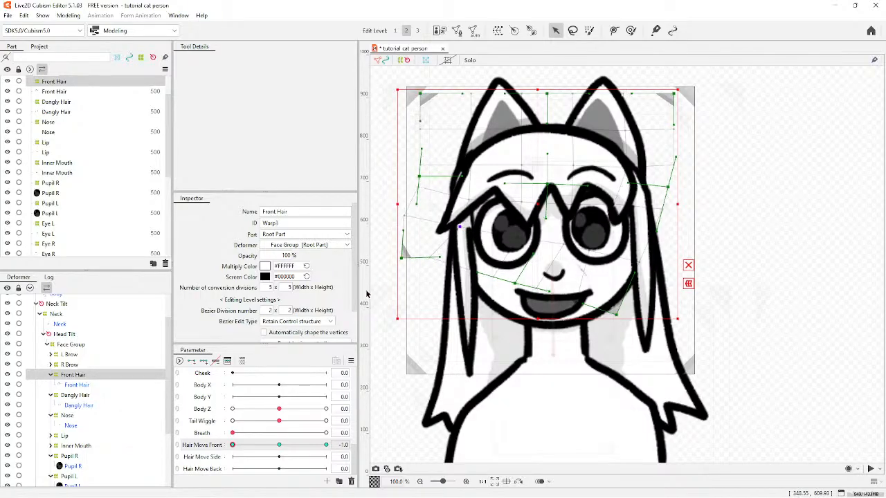
{"action": "mouse_move", "coordinate": [233, 445]}
{"action": "left_mouse_down"}
{"action": "mouse_move", "coordinate": [291, 445]}
{"action": "mouse_move", "coordinate": [339, 430]}
{"action": "mouse_move", "coordinate": [290, 441]}
{"action": "mouse_move", "coordinate": [215, 424]}
{"action": "mouse_move", "coordinate": [325, 428]}
{"action": "mouse_move", "coordinate": [229, 430]}
{"action": "left_mouse_up"}
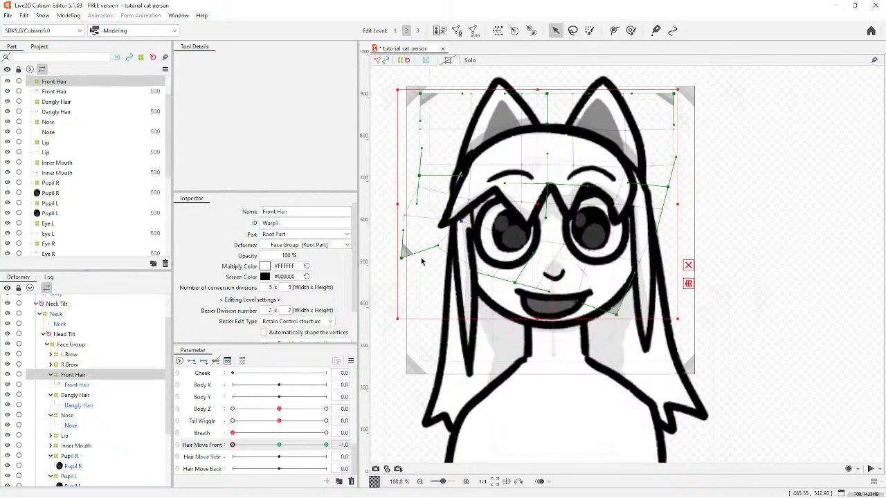
Fine-tune the inner bangs of the Front Hair deformer at the Hair Move Front keys 0.0, 1.0 and -1.0, and return the parameter to 0.0.
{"action": "left_click_drag", "start_coordinate": [236, 446], "coordinate": [279, 448]}
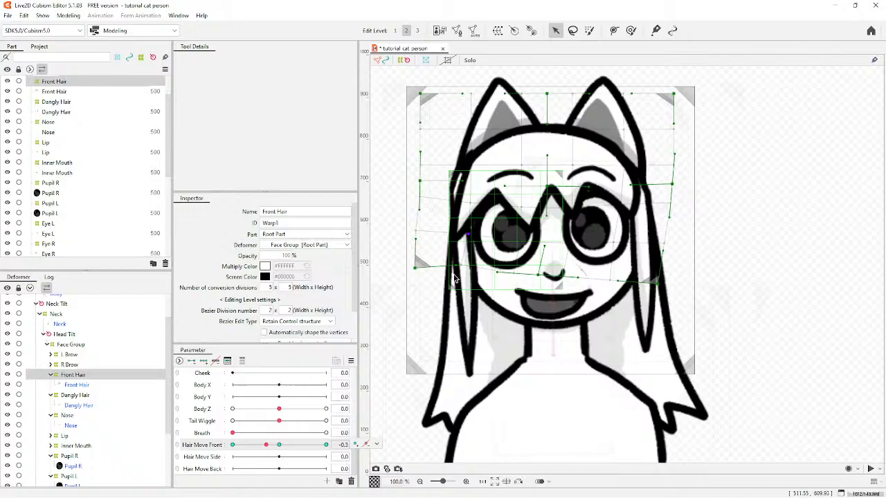
{"action": "left_click", "coordinate": [523, 246]}
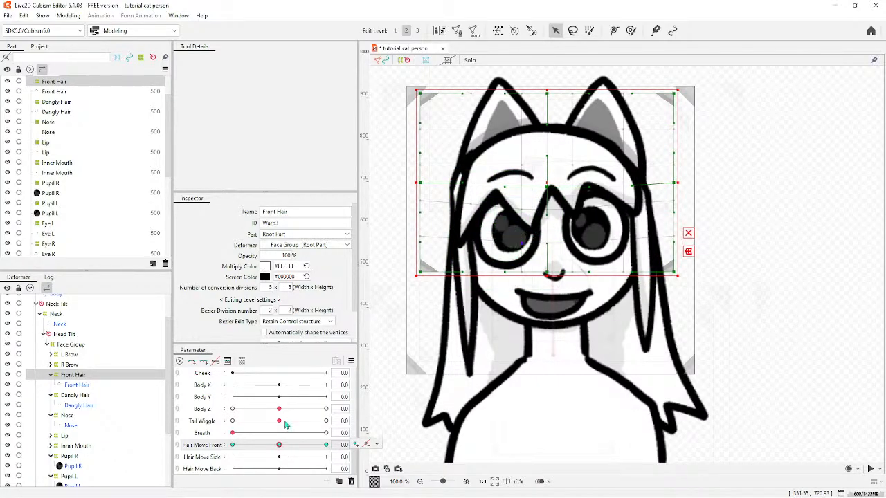
{"action": "left_click", "coordinate": [326, 444]}
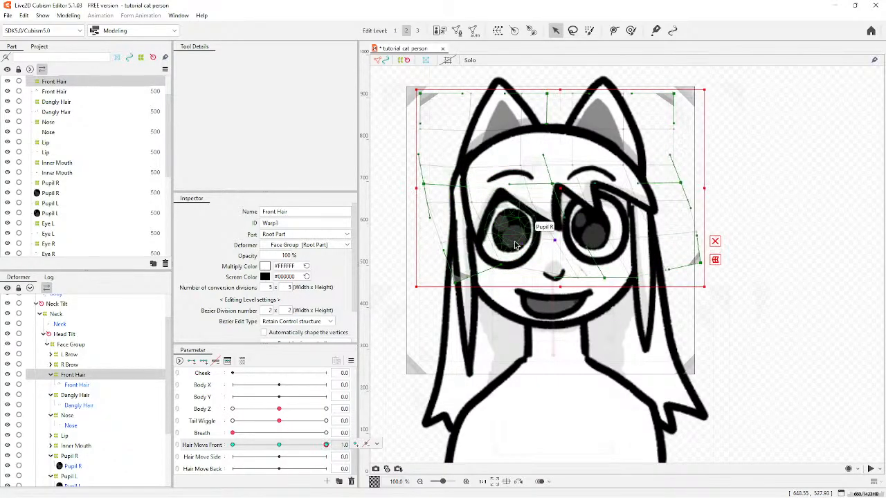
{"action": "left_click", "coordinate": [235, 444]}
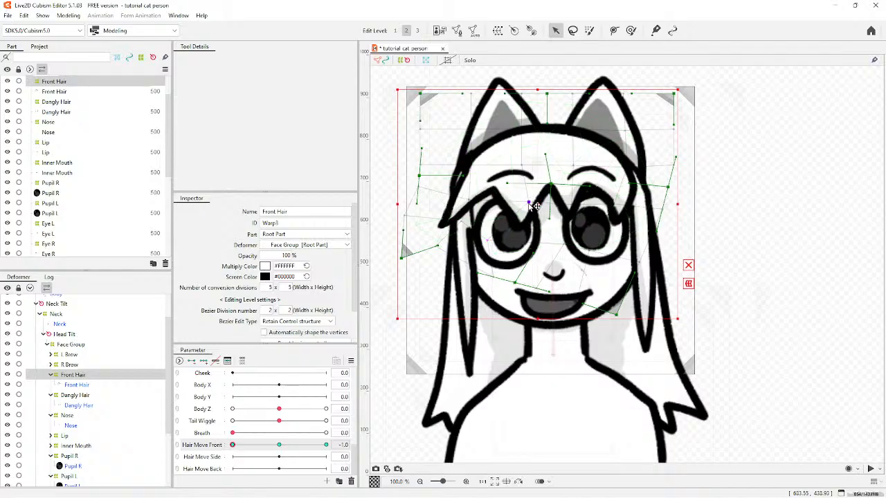
{"action": "left_click_drag", "start_coordinate": [233, 445], "coordinate": [279, 445]}
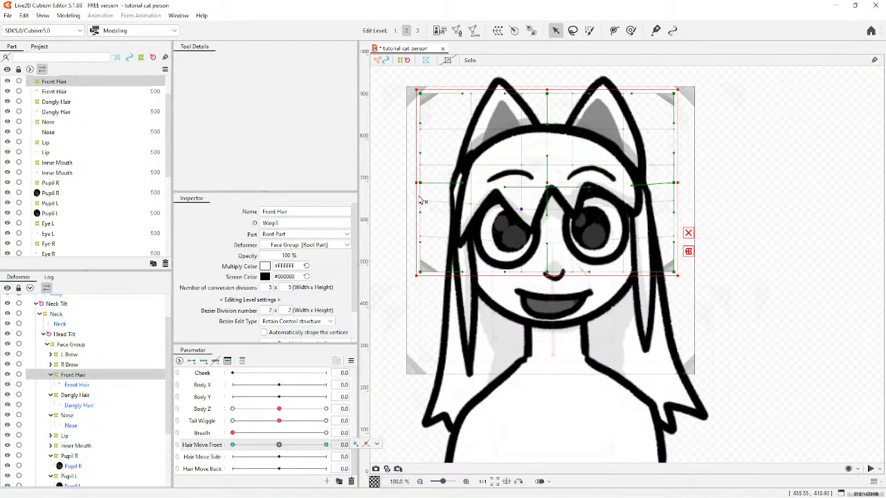
Add three keys on the Hair Move Side parameter for the Dangly Hair warp deformer.
{"action": "scroll", "coordinate": [430, 171], "scroll_direction": "down", "scroll_amount": 2}
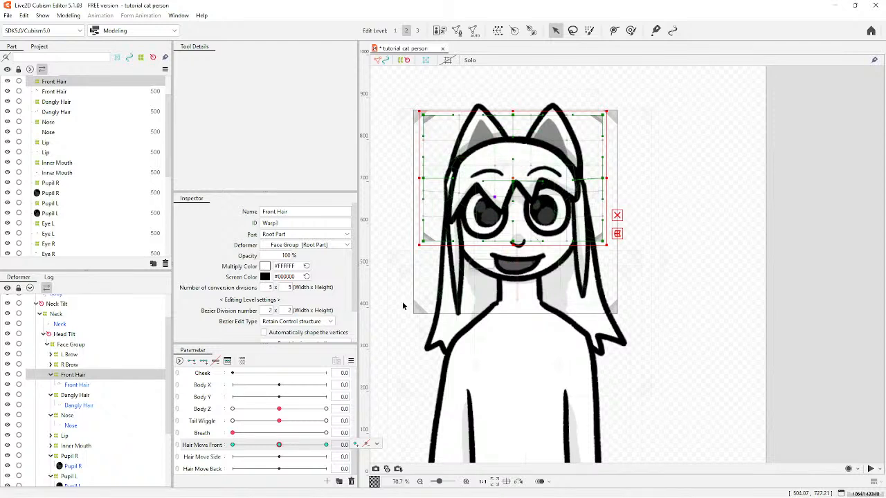
{"action": "left_click", "coordinate": [71, 395]}
{"action": "left_click", "coordinate": [213, 459]}
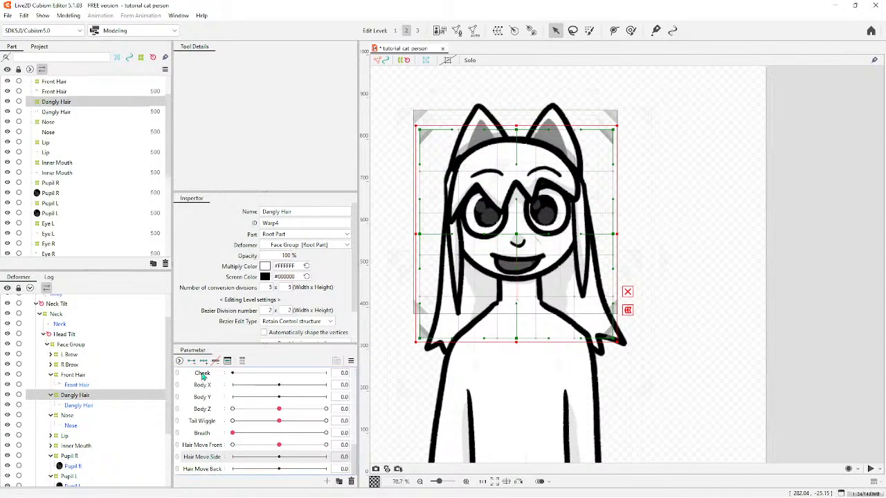
{"action": "left_click", "coordinate": [204, 360]}
At Hair Move Side 1.0, bend the lower control points of the Dangly Hair deformer so both strands swing to the canvas's right.
{"action": "left_click", "coordinate": [326, 457]}
{"action": "scroll", "coordinate": [446, 291], "scroll_direction": "up", "scroll_amount": 3}
{"action": "left_click_drag", "start_coordinate": [465, 391], "coordinate": [631, 393]}
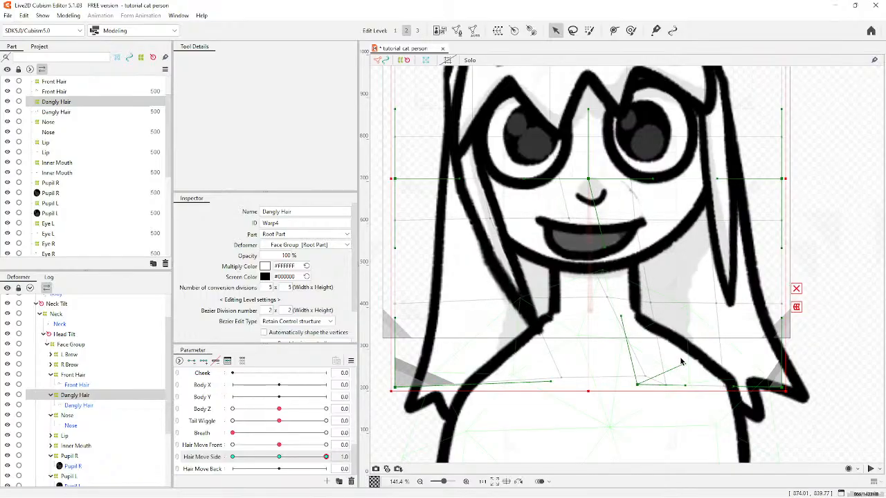
{"action": "scroll", "coordinate": [484, 389], "scroll_direction": "down", "scroll_amount": 2}
{"action": "scroll", "coordinate": [446, 388], "scroll_direction": "up", "scroll_amount": 2}
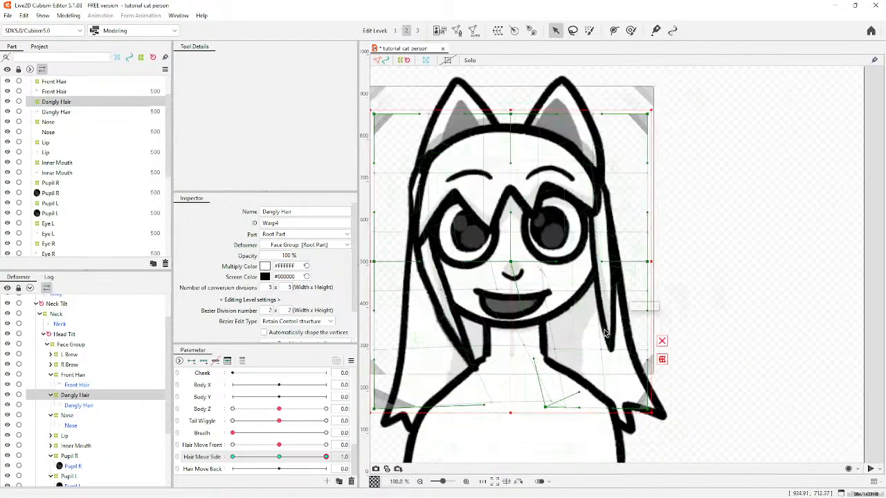
{"action": "left_click_drag", "start_coordinate": [643, 367], "coordinate": [726, 337]}
{"action": "left_click_drag", "start_coordinate": [612, 448], "coordinate": [721, 420]}
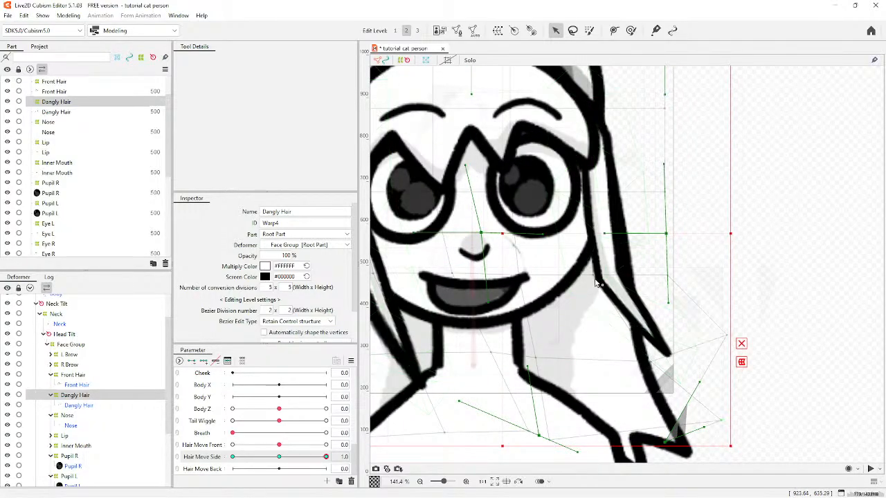
Smooth the curve of the Dangly Hair strand on the canvas's right at Hair Move Side 1.0 and push its tip further outward.
{"action": "left_click_drag", "start_coordinate": [596, 284], "coordinate": [621, 278]}
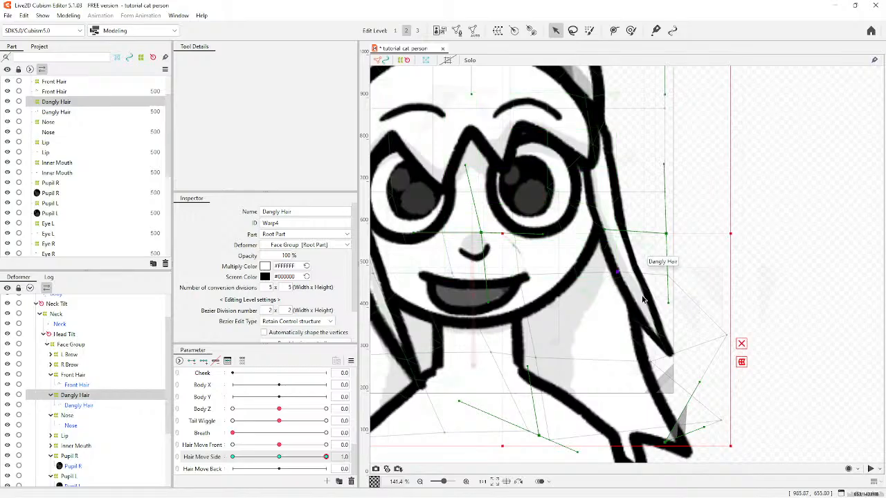
{"action": "left_click_drag", "start_coordinate": [652, 365], "coordinate": [692, 372]}
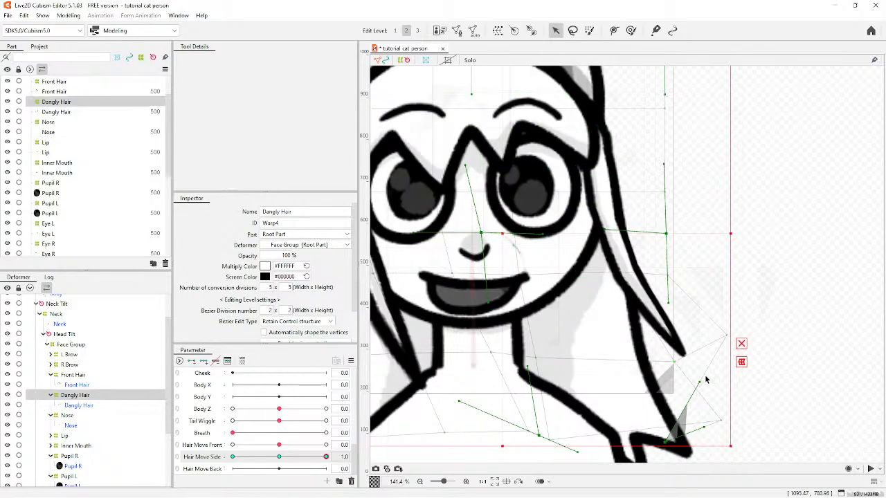
{"action": "mouse_move", "coordinate": [715, 415]}
{"action": "left_mouse_down"}
{"action": "mouse_move", "coordinate": [733, 418]}
{"action": "mouse_move", "coordinate": [722, 418]}
{"action": "left_mouse_up"}
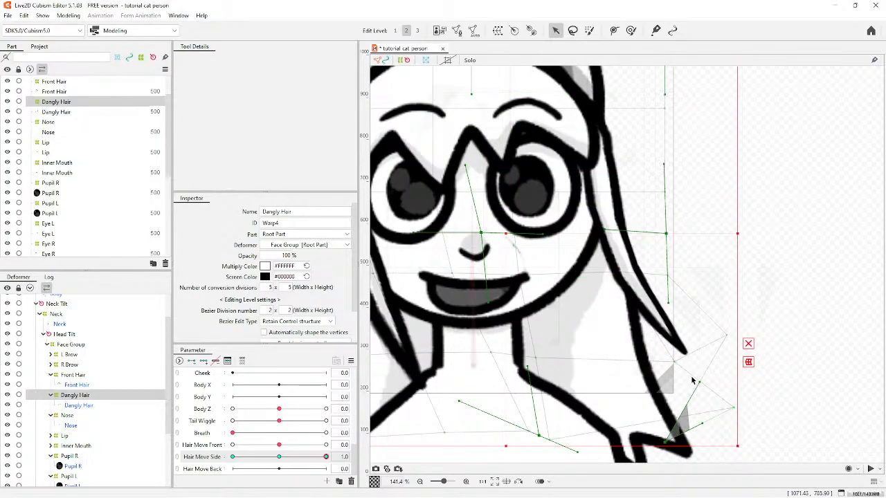
{"action": "scroll", "coordinate": [692, 379], "scroll_direction": "down", "scroll_amount": 2}
At Hair Move Side -1.0, bend the lower control points of the Dangly Hair deformer so both strands swing to the canvas's left.
{"action": "left_click_drag", "start_coordinate": [326, 458], "coordinate": [254, 456]}
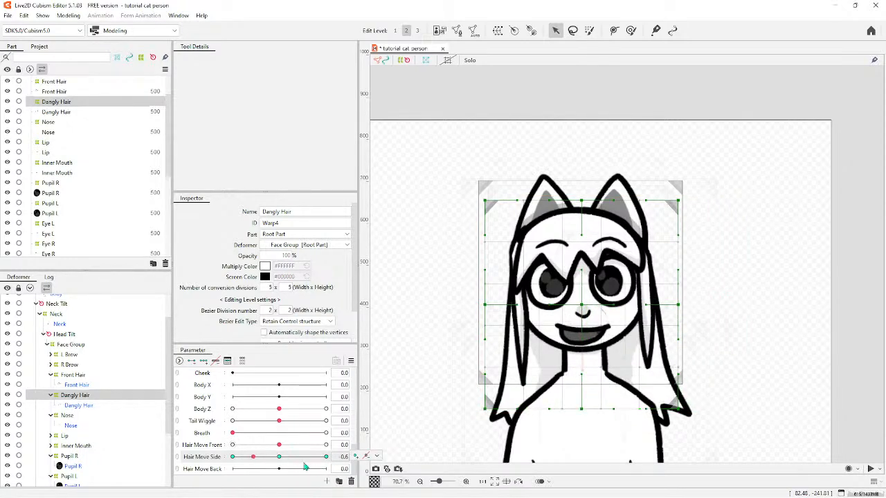
{"action": "left_click", "coordinate": [243, 457]}
{"action": "scroll", "coordinate": [519, 403], "scroll_direction": "up", "scroll_amount": 2}
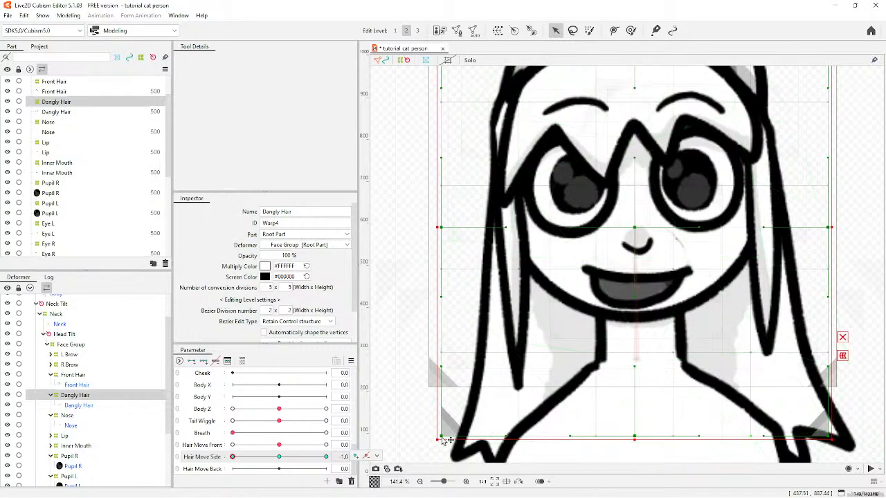
{"action": "left_click_drag", "start_coordinate": [439, 436], "coordinate": [308, 377]}
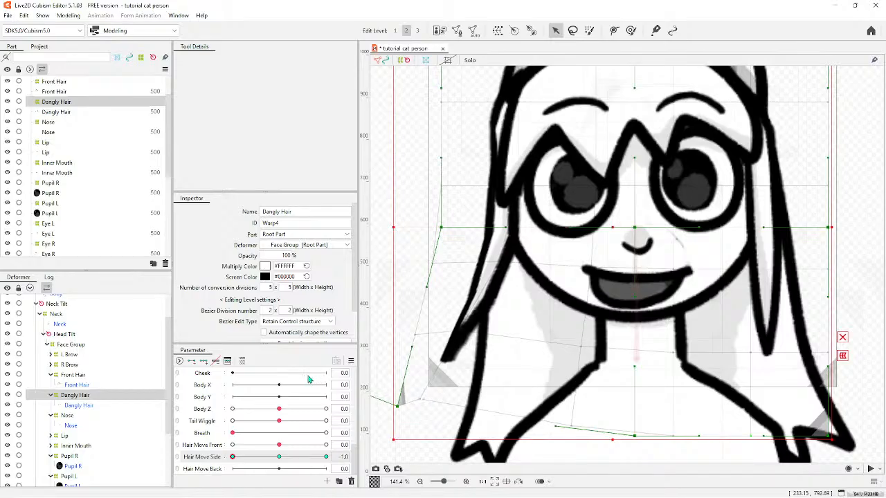
{"action": "left_click_drag", "start_coordinate": [829, 437], "coordinate": [704, 450]}
{"action": "left_click_drag", "start_coordinate": [620, 419], "coordinate": [578, 408]}
{"action": "left_click_drag", "start_coordinate": [397, 406], "coordinate": [398, 406]}
{"action": "scroll", "coordinate": [462, 338], "scroll_direction": "down", "scroll_amount": 1}
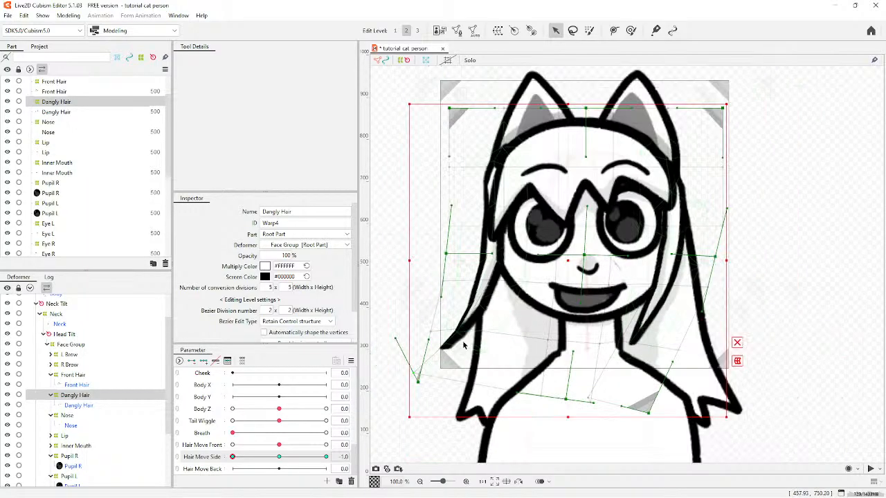
Preview the side hair sway and pull the Dangly Hair deformer's lower points slightly down at Hair Move Side 0.0.
{"action": "left_click_drag", "start_coordinate": [236, 458], "coordinate": [266, 464]}
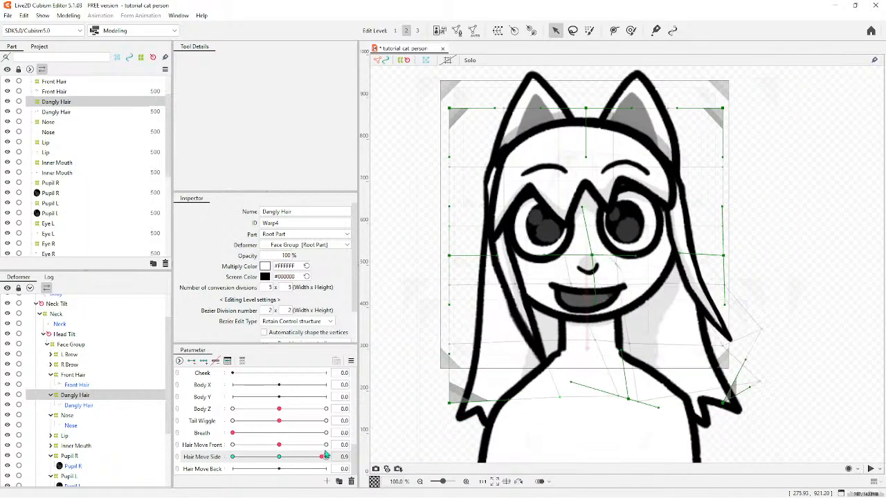
{"action": "left_click_drag", "start_coordinate": [325, 454], "coordinate": [280, 456]}
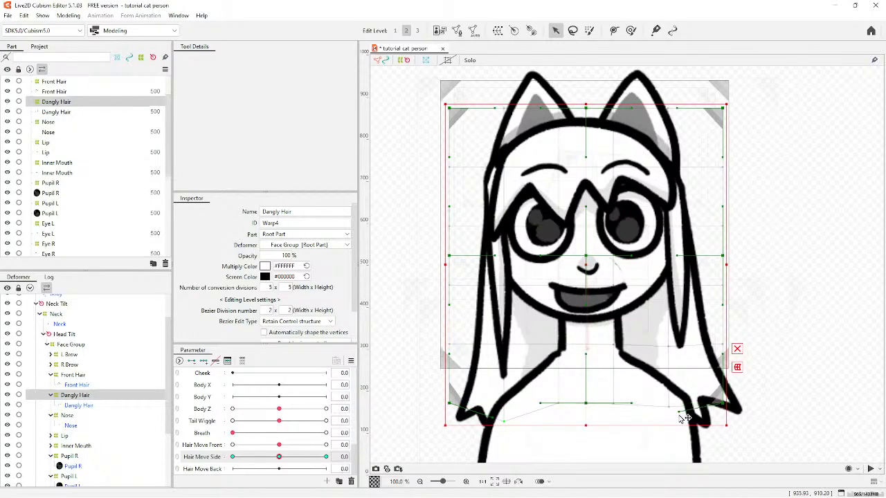
{"action": "mouse_move", "coordinate": [279, 464]}
{"action": "left_mouse_down"}
{"action": "mouse_move", "coordinate": [322, 458]}
{"action": "mouse_move", "coordinate": [231, 446]}
{"action": "mouse_move", "coordinate": [278, 473]}
{"action": "mouse_move", "coordinate": [269, 474]}
{"action": "mouse_move", "coordinate": [306, 479]}
{"action": "mouse_move", "coordinate": [195, 445]}
{"action": "mouse_move", "coordinate": [326, 459]}
{"action": "mouse_move", "coordinate": [390, 440]}
{"action": "mouse_move", "coordinate": [200, 445]}
{"action": "mouse_move", "coordinate": [195, 459]}
{"action": "mouse_move", "coordinate": [296, 460]}
{"action": "mouse_move", "coordinate": [308, 463]}
{"action": "mouse_move", "coordinate": [306, 474]}
{"action": "mouse_move", "coordinate": [277, 470]}
{"action": "mouse_move", "coordinate": [330, 469]}
{"action": "mouse_move", "coordinate": [235, 471]}
{"action": "mouse_move", "coordinate": [326, 469]}
{"action": "mouse_move", "coordinate": [239, 471]}
{"action": "mouse_move", "coordinate": [305, 496]}
{"action": "mouse_move", "coordinate": [268, 473]}
{"action": "mouse_move", "coordinate": [279, 458]}
{"action": "left_mouse_up"}
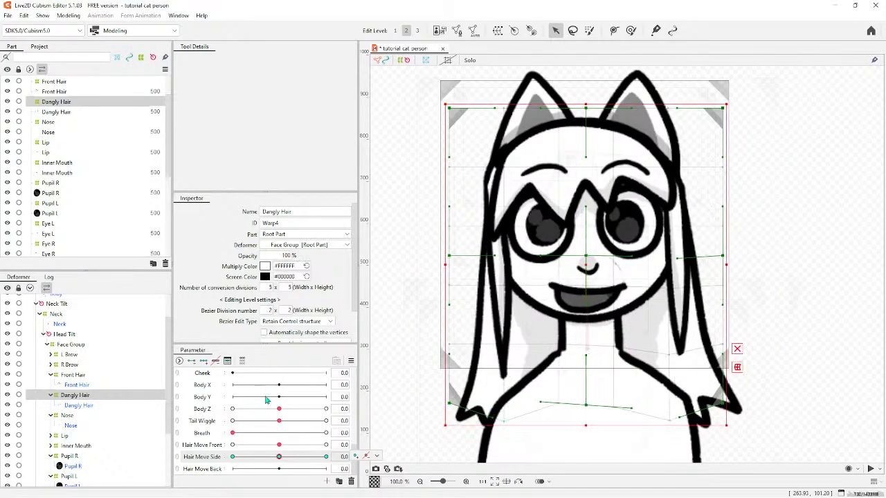
Add three keys on the Hair Move Back parameter for the Back Hair deformer.
{"action": "left_click", "coordinate": [205, 470]}
{"action": "scroll", "coordinate": [84, 450], "scroll_direction": "down", "scroll_amount": 3}
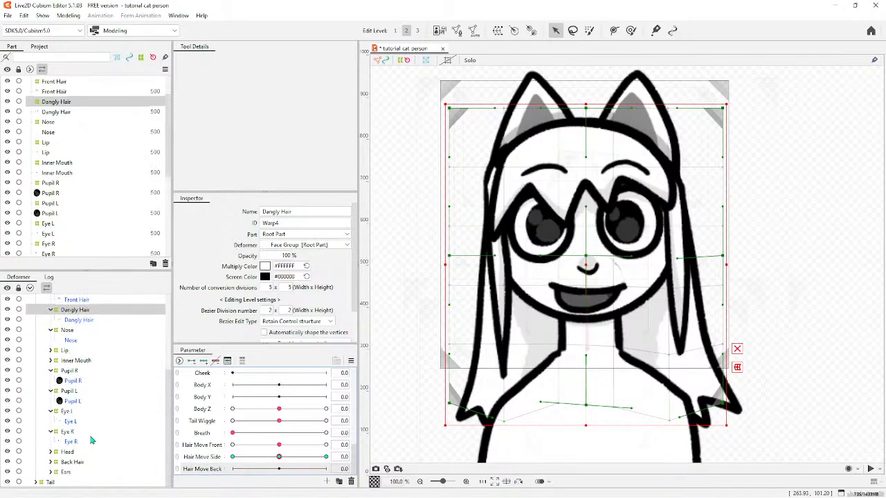
{"action": "left_click", "coordinate": [77, 463]}
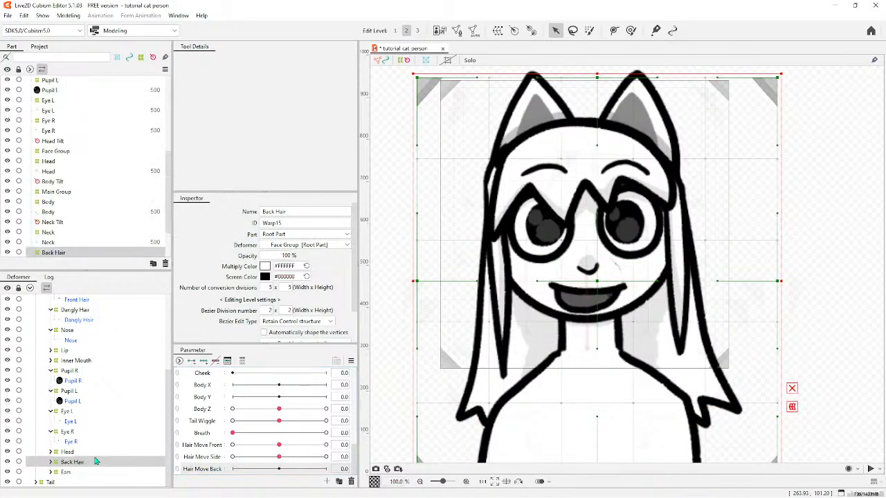
{"action": "scroll", "coordinate": [423, 337], "scroll_direction": "down", "scroll_amount": 2}
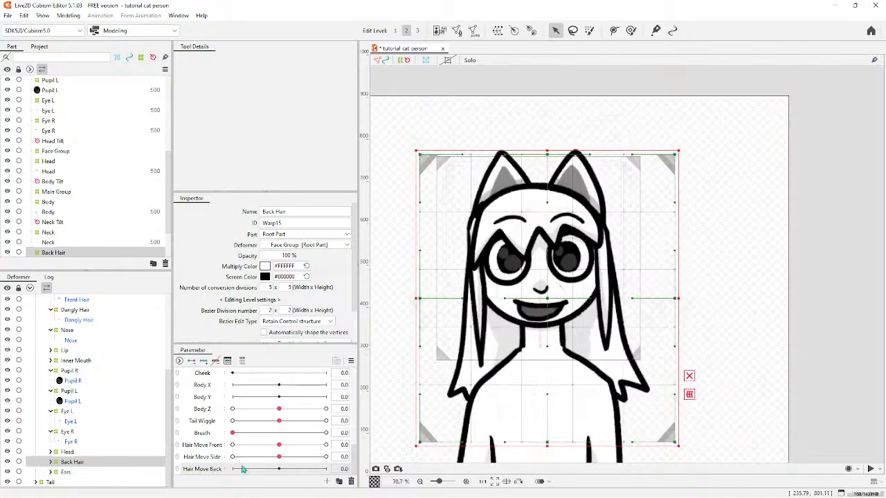
{"action": "left_click", "coordinate": [191, 470]}
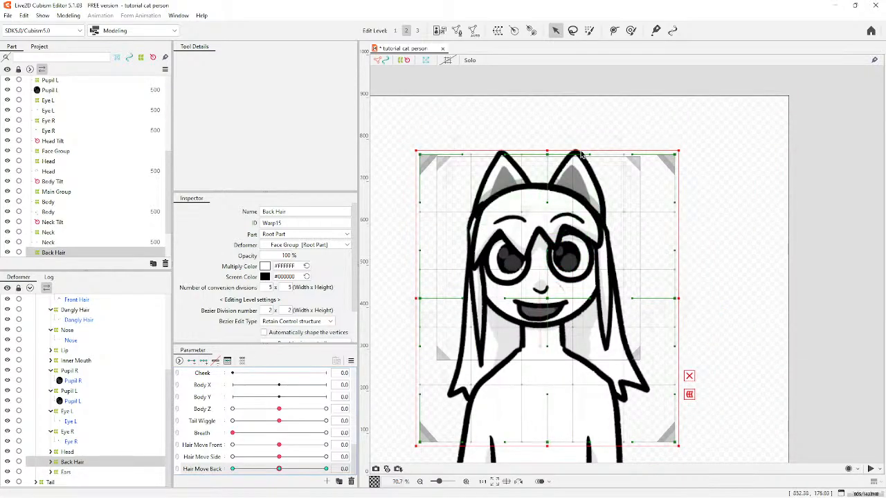
At Hair Move Back 1.0, swing the bottom control points of the Back Hair deformer toward the canvas's right, raising the outer corner.
{"action": "scroll", "coordinate": [409, 369], "scroll_direction": "up", "scroll_amount": 2}
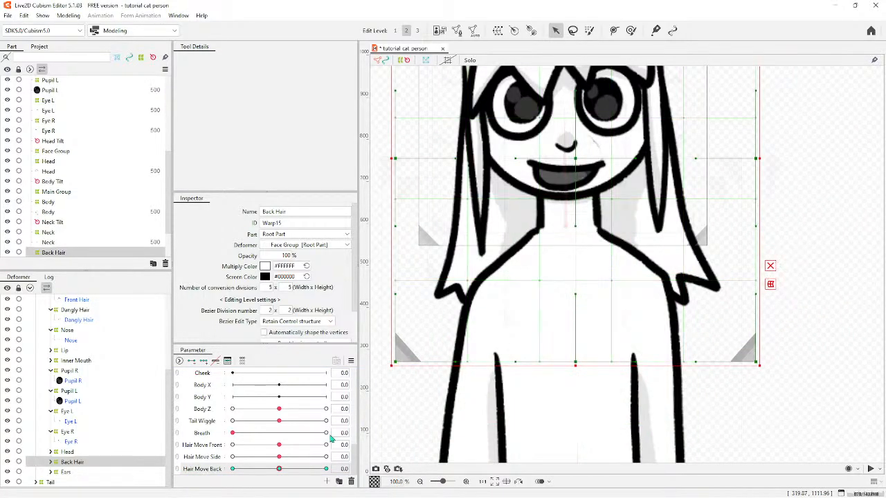
{"action": "left_click", "coordinate": [325, 470]}
{"action": "left_click_drag", "start_coordinate": [394, 365], "coordinate": [458, 362]}
{"action": "left_click_drag", "start_coordinate": [577, 366], "coordinate": [635, 364]}
{"action": "left_click_drag", "start_coordinate": [757, 365], "coordinate": [798, 351]}
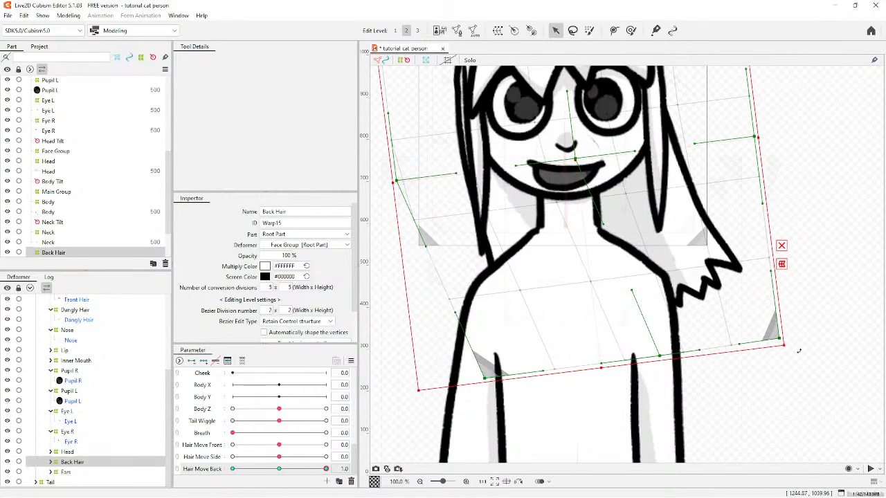
{"action": "key", "text": "ctrl+z"}
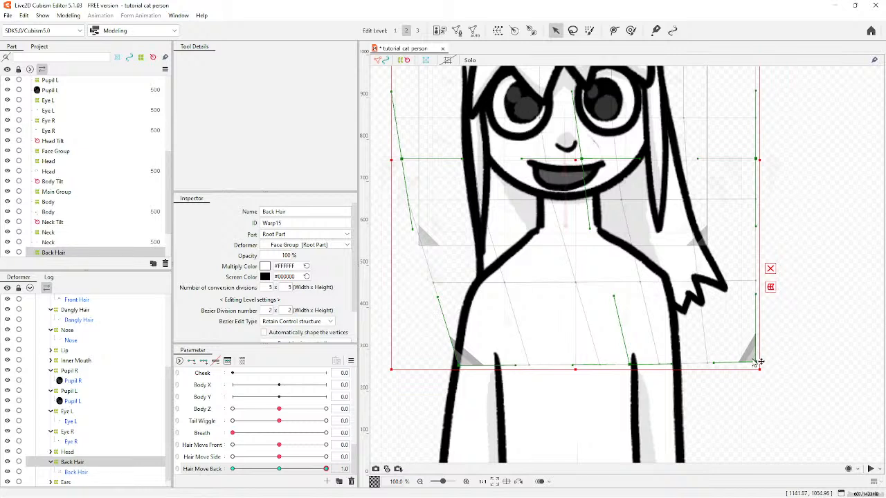
{"action": "left_click_drag", "start_coordinate": [758, 364], "coordinate": [797, 346]}
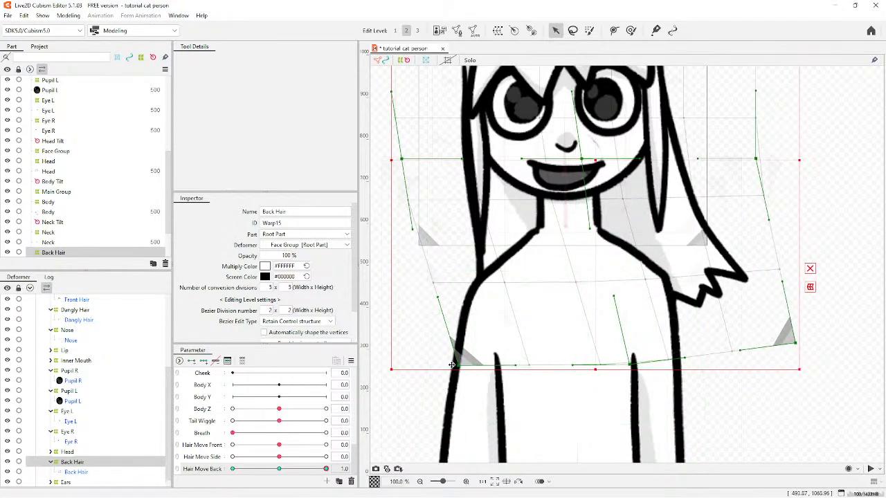
{"action": "left_click_drag", "start_coordinate": [451, 364], "coordinate": [482, 365]}
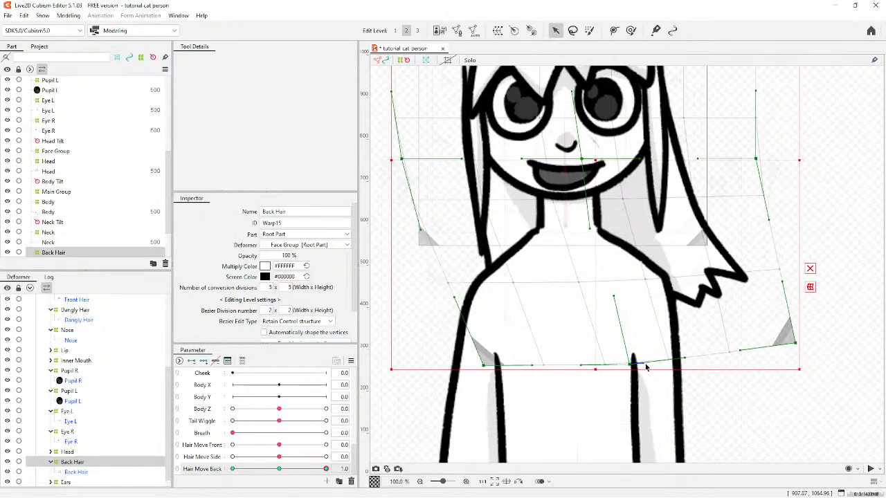
Adjust the Back Hair deformer's lower Bezier handles at Hair Move Back 1.0 to round the swing.
{"action": "left_click_drag", "start_coordinate": [782, 281], "coordinate": [789, 263]}
{"action": "left_click_drag", "start_coordinate": [541, 367], "coordinate": [558, 360]}
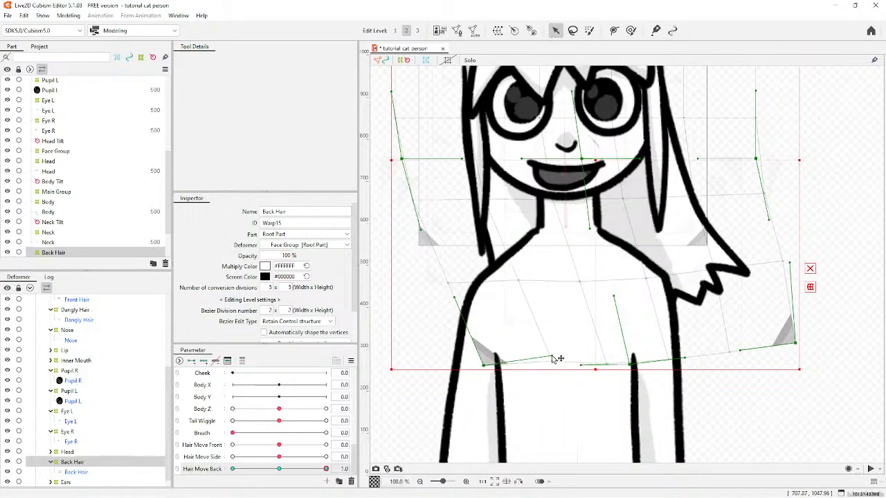
{"action": "scroll", "coordinate": [557, 280], "scroll_direction": "down", "scroll_amount": 2}
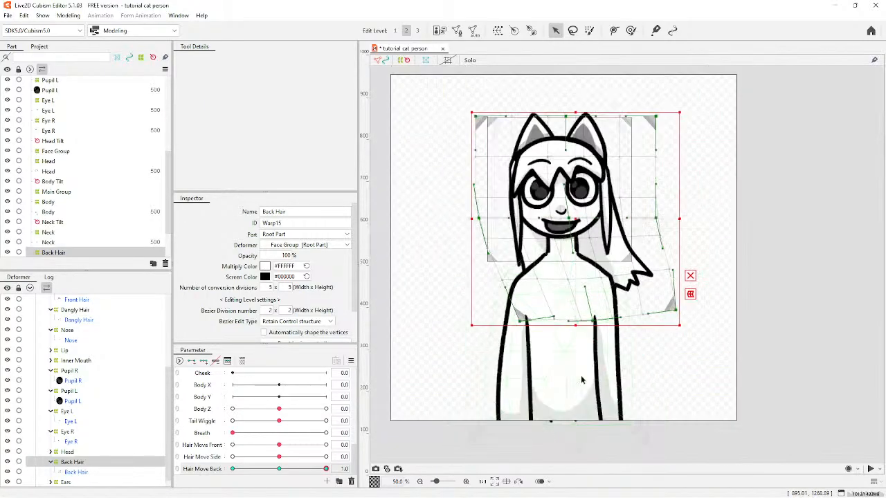
At Hair Move Back -1.0, swing the bottom control points of the Back Hair deformer toward the canvas's left.
{"action": "left_click", "coordinate": [234, 470]}
{"action": "scroll", "coordinate": [450, 407], "scroll_direction": "up", "scroll_amount": 2}
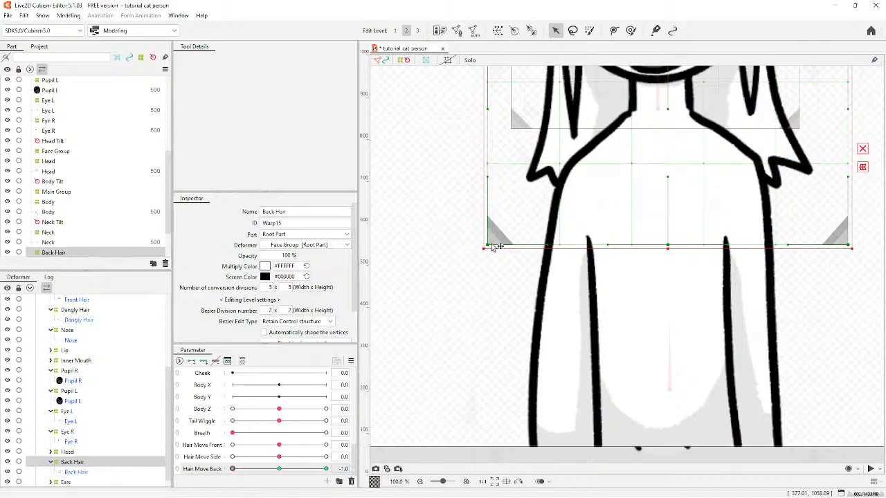
{"action": "left_click_drag", "start_coordinate": [489, 244], "coordinate": [453, 202]}
{"action": "left_click_drag", "start_coordinate": [667, 245], "coordinate": [580, 235]}
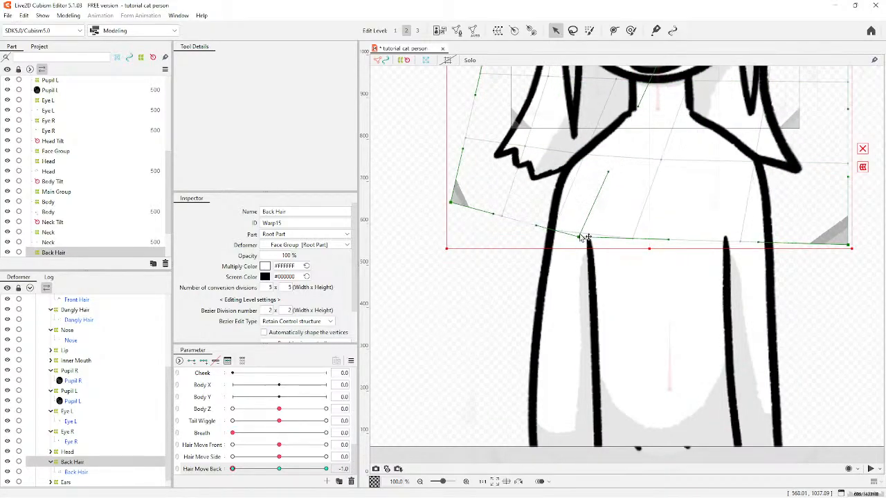
{"action": "left_click_drag", "start_coordinate": [849, 246], "coordinate": [769, 254]}
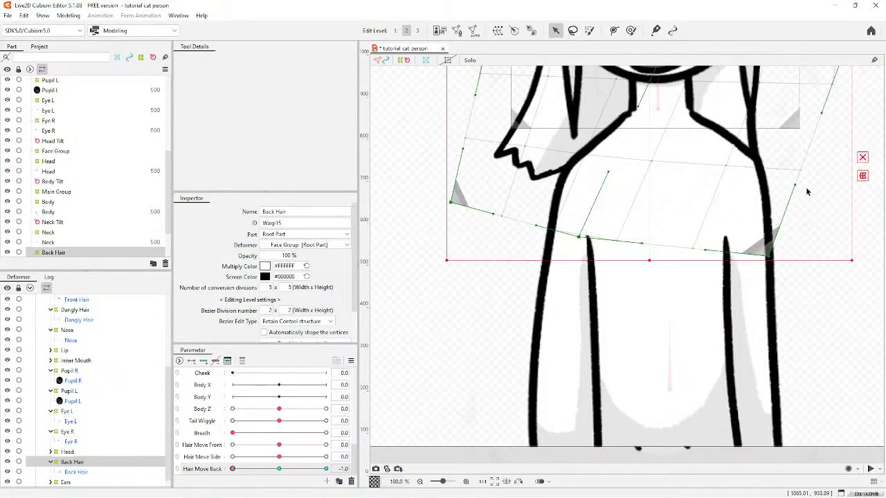
Shape the Back Hair deformer's lower Bezier handles at Hair Move Back -1.0 to curve the swung hair.
{"action": "left_click_drag", "start_coordinate": [808, 192], "coordinate": [810, 177]}
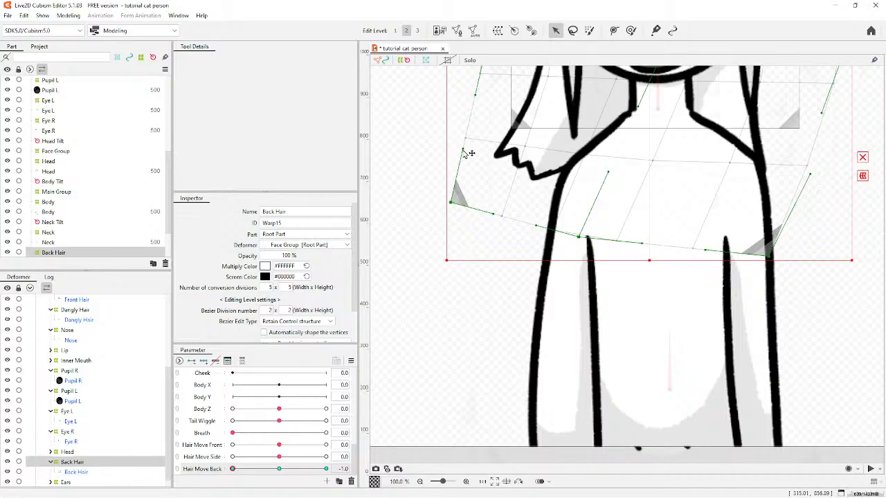
{"action": "left_click_drag", "start_coordinate": [465, 151], "coordinate": [455, 112]}
{"action": "left_click_drag", "start_coordinate": [607, 173], "coordinate": [584, 163]}
{"action": "left_click_drag", "start_coordinate": [693, 248], "coordinate": [663, 237]}
{"action": "scroll", "coordinate": [553, 360], "scroll_direction": "down", "scroll_amount": 3}
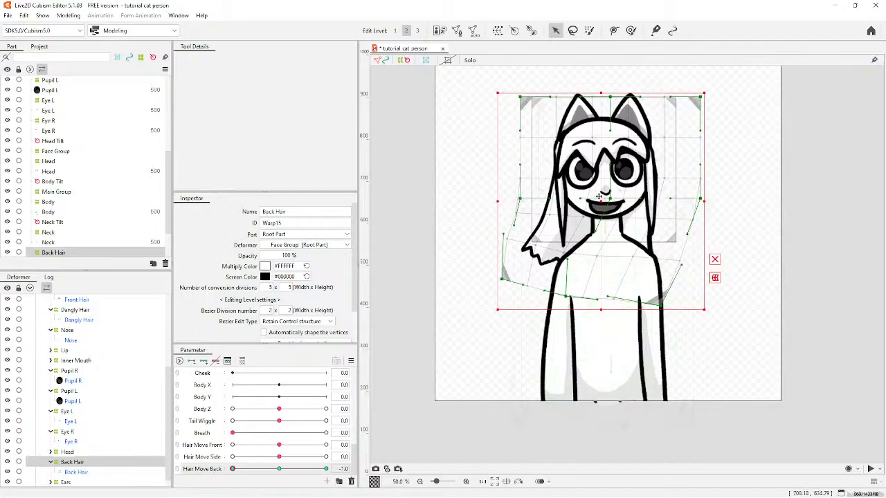
Preview the back hair sway and pull the Back Hair deformer's bottom centre point down at Hair Move Back 0.0.
{"action": "scroll", "coordinate": [599, 197], "scroll_direction": "up", "scroll_amount": 1}
{"action": "left_click_drag", "start_coordinate": [234, 469], "coordinate": [338, 476]}
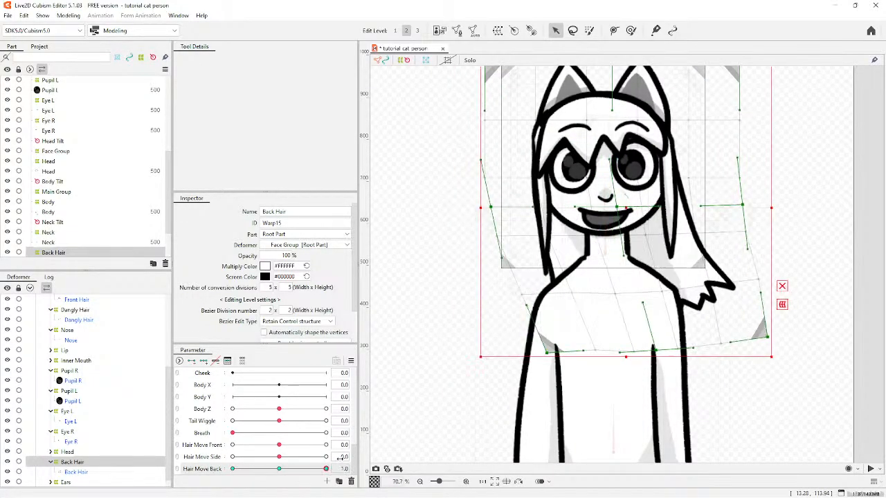
{"action": "left_click", "coordinate": [280, 470]}
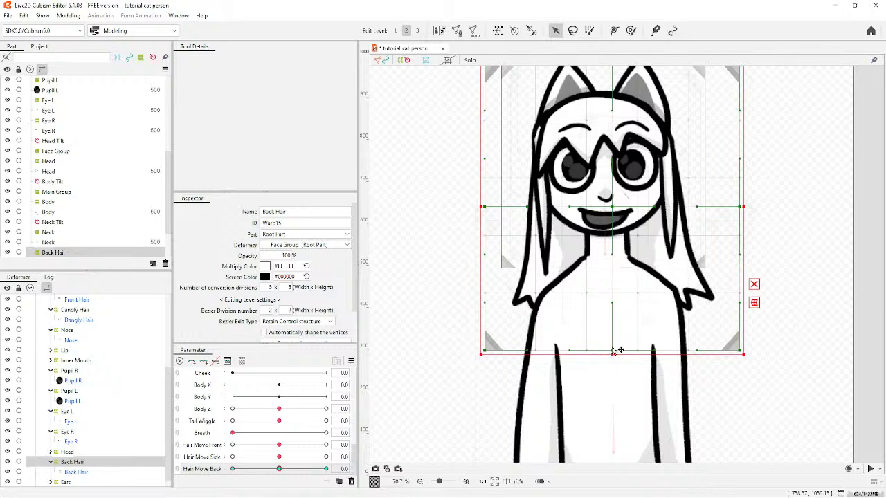
{"action": "left_click_drag", "start_coordinate": [612, 350], "coordinate": [611, 376]}
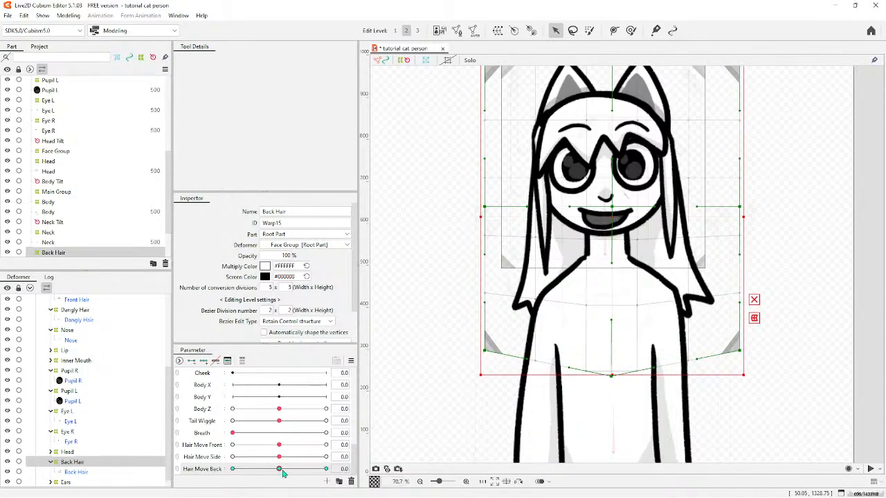
At Hair Move Back -1.0, push both bottom corners of the Back Hair deformer further toward the canvas's left and re-curve its outer edge.
{"action": "left_click_drag", "start_coordinate": [282, 473], "coordinate": [232, 473]}
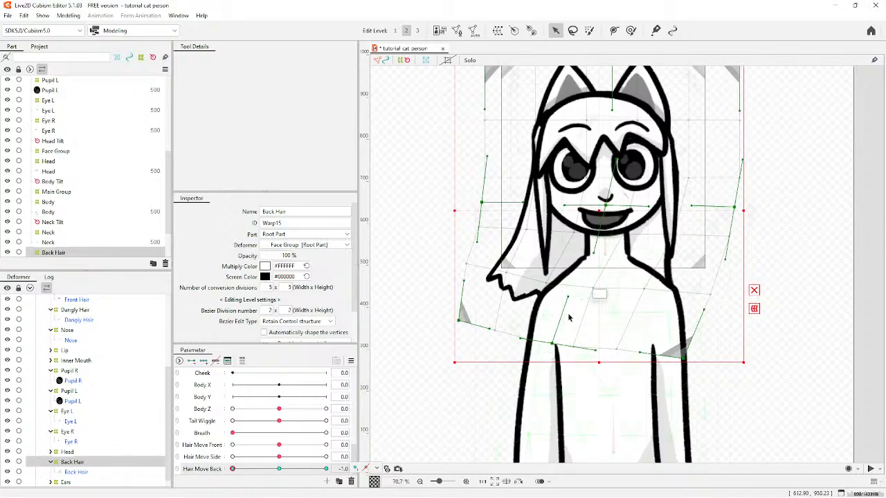
{"action": "left_click_drag", "start_coordinate": [684, 356], "coordinate": [642, 354]}
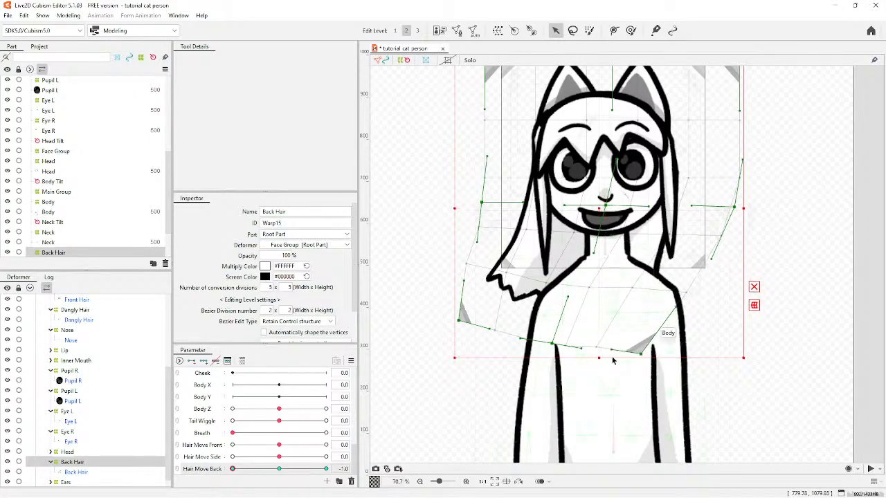
{"action": "left_click_drag", "start_coordinate": [459, 322], "coordinate": [445, 315]}
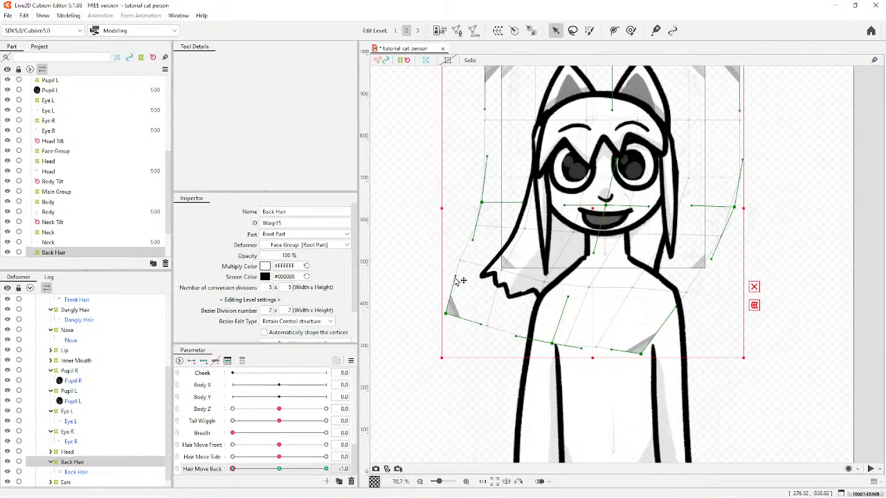
{"action": "left_click_drag", "start_coordinate": [455, 277], "coordinate": [475, 286]}
{"action": "left_click_drag", "start_coordinate": [473, 240], "coordinate": [483, 247]}
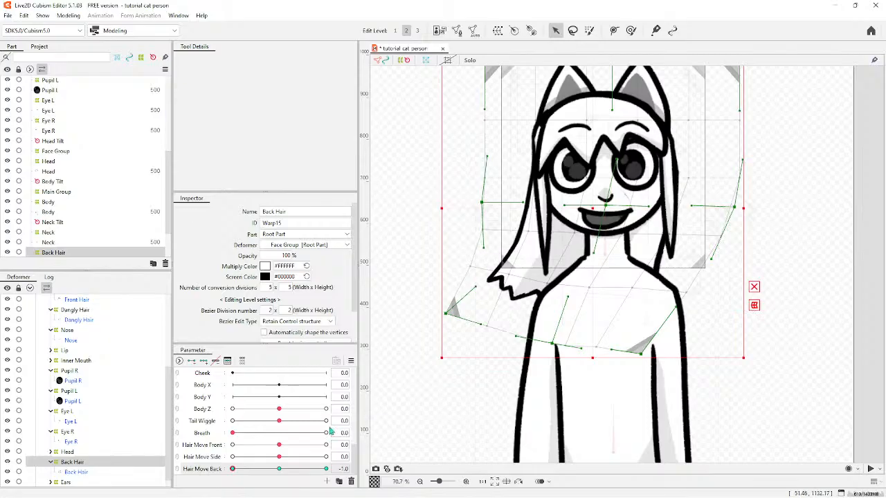
At Hair Move Back 1.0, refine the Back Hair deformer's lower corners and edge handles, and return the parameter to 0.0.
{"action": "left_click", "coordinate": [326, 469]}
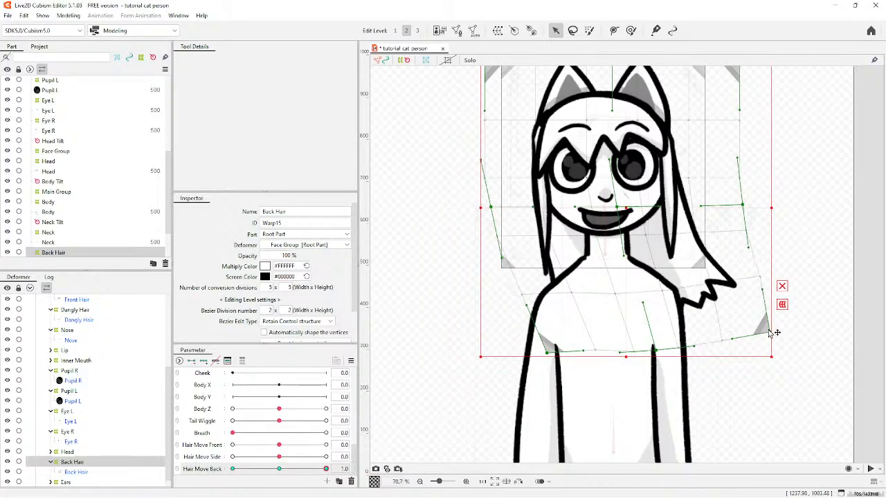
{"action": "left_click_drag", "start_coordinate": [747, 246], "coordinate": [741, 246]}
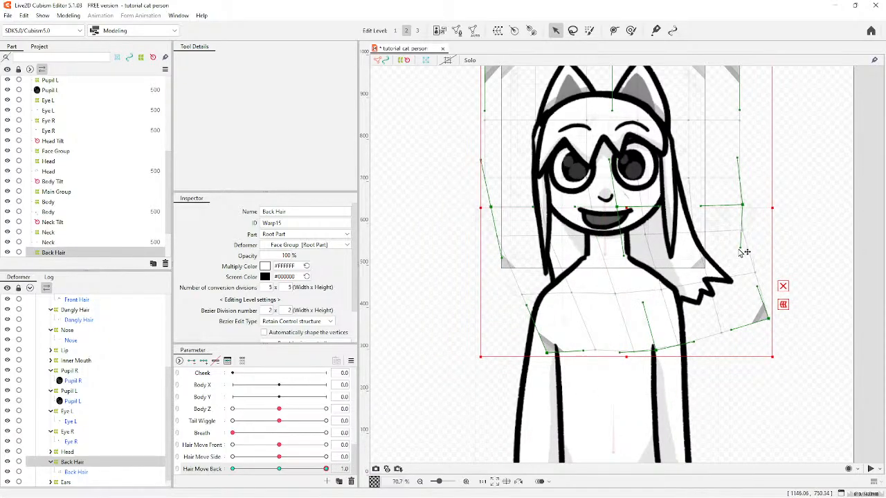
{"action": "left_click_drag", "start_coordinate": [555, 353], "coordinate": [617, 341]}
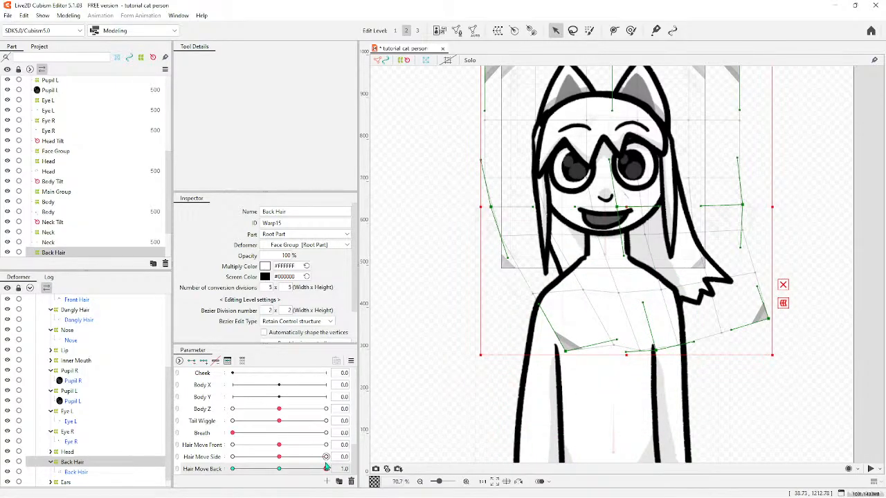
{"action": "mouse_move", "coordinate": [326, 468]}
{"action": "left_mouse_down"}
{"action": "mouse_move", "coordinate": [310, 471]}
{"action": "mouse_move", "coordinate": [230, 431]}
{"action": "mouse_move", "coordinate": [327, 466]}
{"action": "mouse_move", "coordinate": [182, 427]}
{"action": "mouse_move", "coordinate": [369, 444]}
{"action": "mouse_move", "coordinate": [292, 472]}
{"action": "mouse_move", "coordinate": [328, 471]}
{"action": "left_mouse_up"}
{"action": "left_click", "coordinate": [280, 469]}
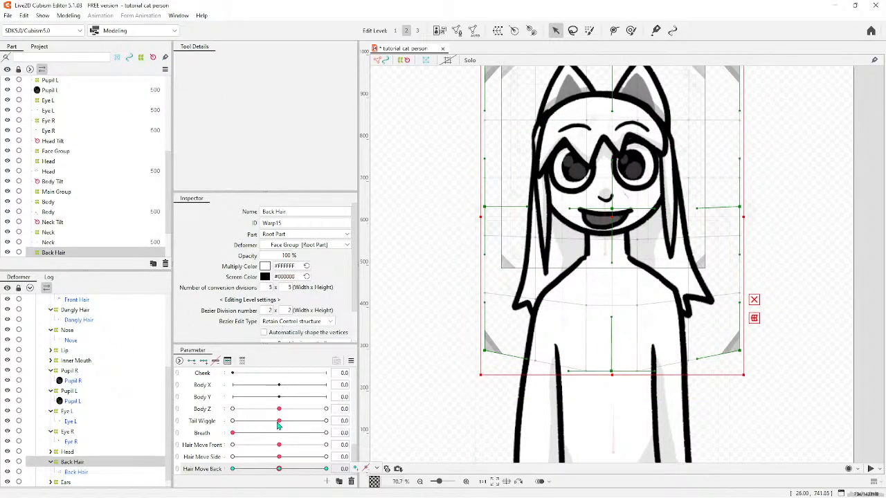
Check the tail at both ends of Tail Wiggle and delete that parameter's keys from the Tail deformer.
{"action": "left_click", "coordinate": [208, 423]}
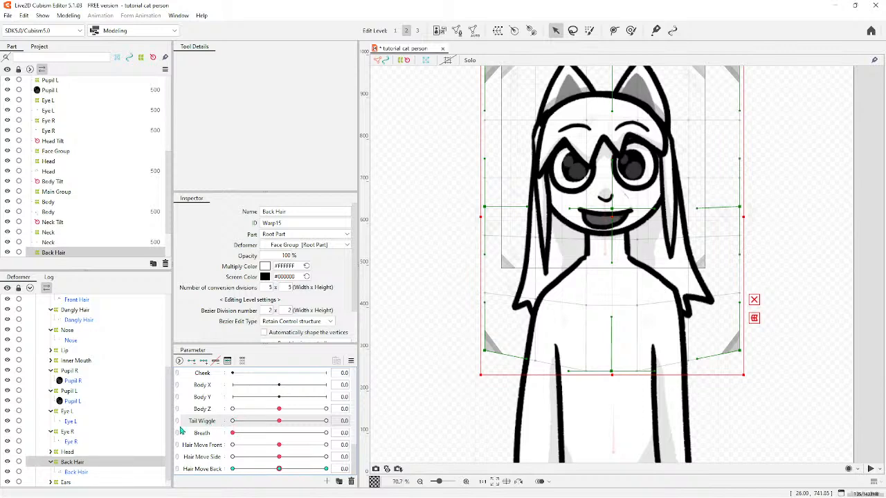
{"action": "scroll", "coordinate": [97, 425], "scroll_direction": "down", "scroll_amount": 1}
{"action": "left_click", "coordinate": [65, 483]}
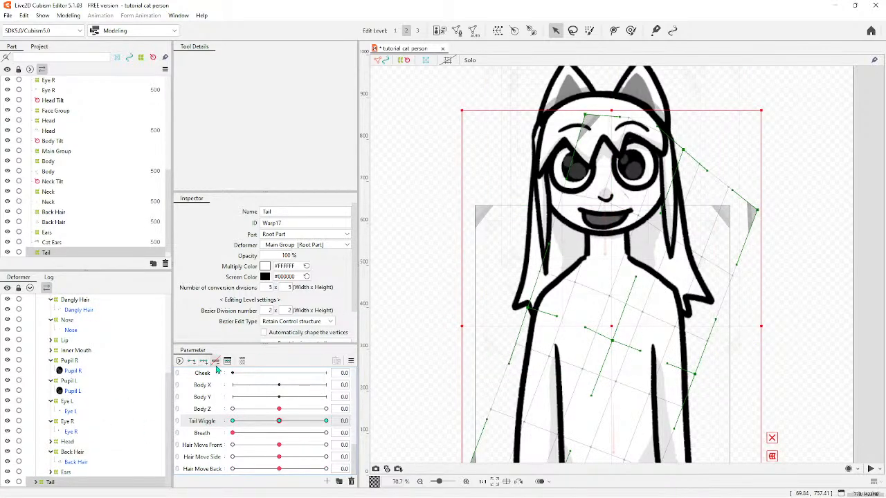
{"action": "scroll", "coordinate": [490, 286], "scroll_direction": "down", "scroll_amount": 4}
{"action": "scroll", "coordinate": [501, 273], "scroll_direction": "up", "scroll_amount": 2}
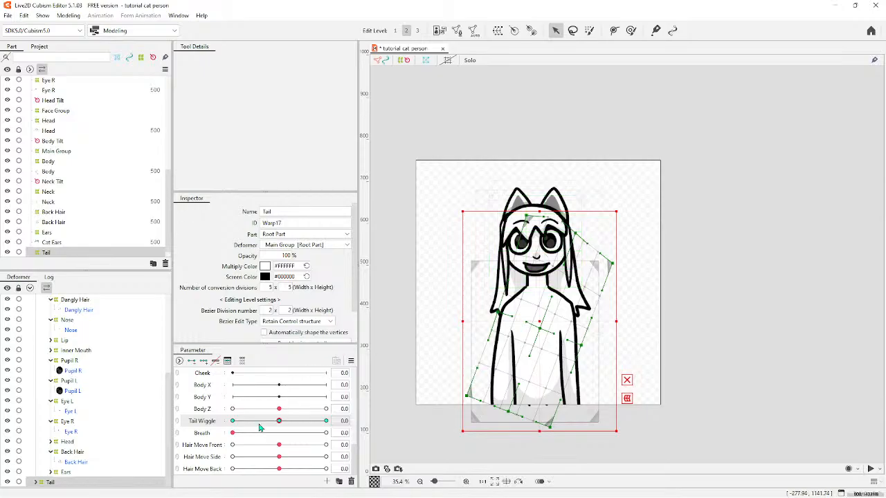
{"action": "left_click", "coordinate": [232, 422]}
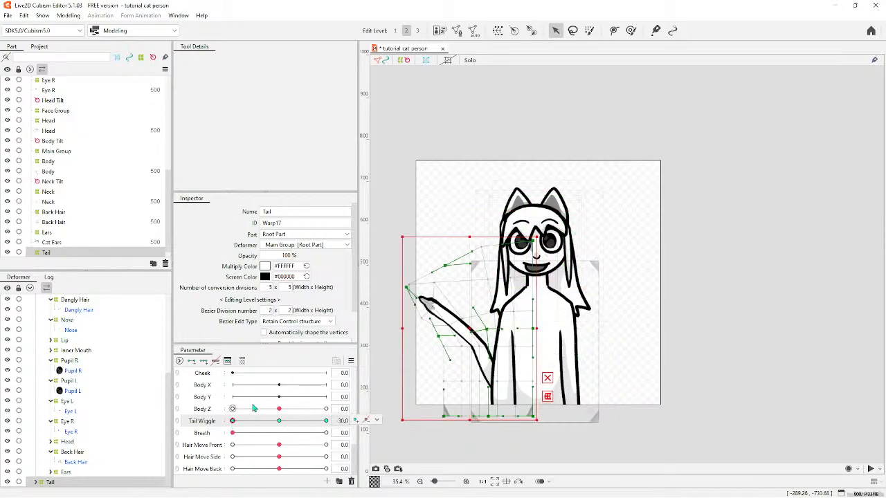
{"action": "left_click", "coordinate": [325, 421]}
{"action": "left_click", "coordinate": [278, 421]}
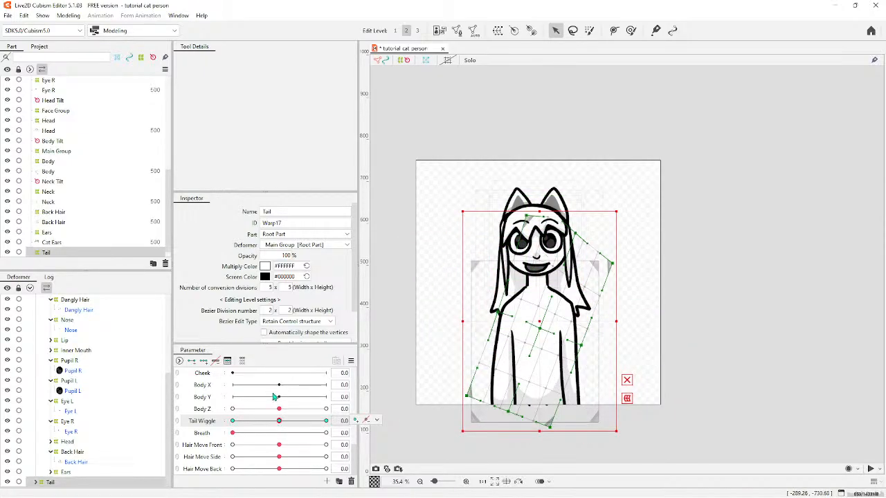
{"action": "left_click", "coordinate": [216, 361]}
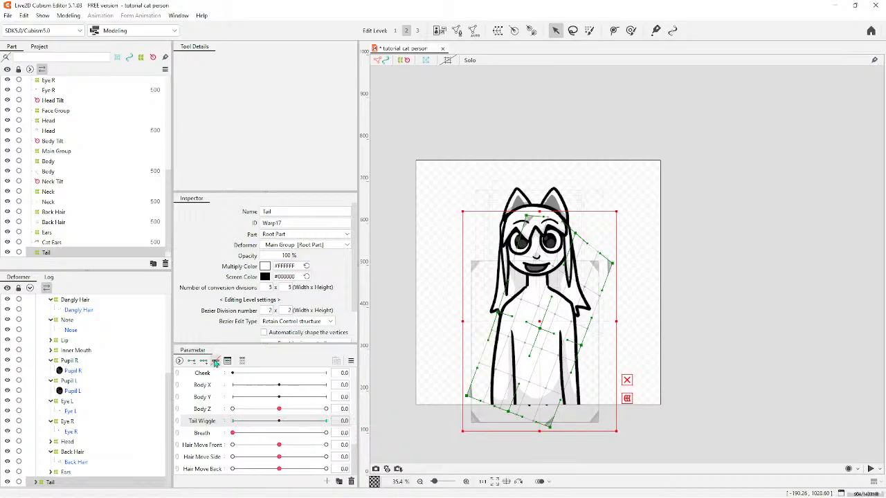
Rotate the Tail deformer counter-clockwise and move it toward the canvas's left so the tail sticks out beside the body.
{"action": "left_click_drag", "start_coordinate": [618, 207], "coordinate": [539, 183]}
{"action": "left_click_drag", "start_coordinate": [538, 320], "coordinate": [482, 320]}
{"action": "left_click", "coordinate": [452, 148]}
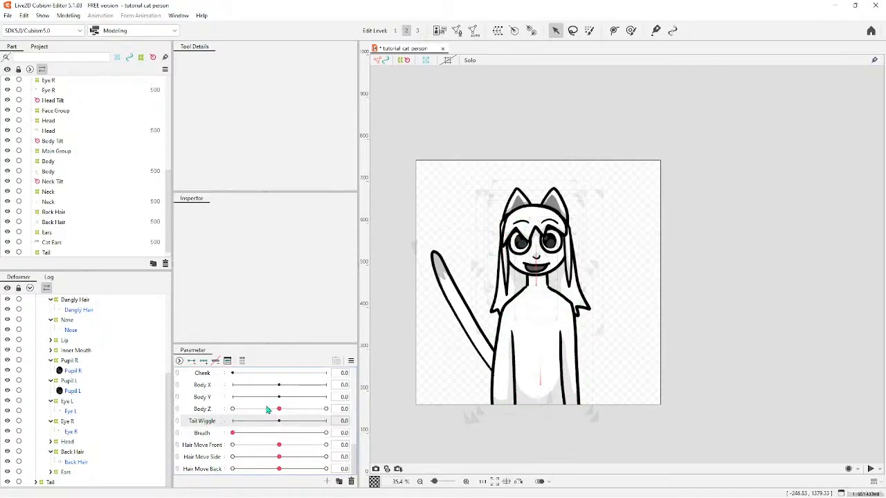
Delete the Tail Wiggle parameter from the model.
{"action": "right_click", "coordinate": [203, 424]}
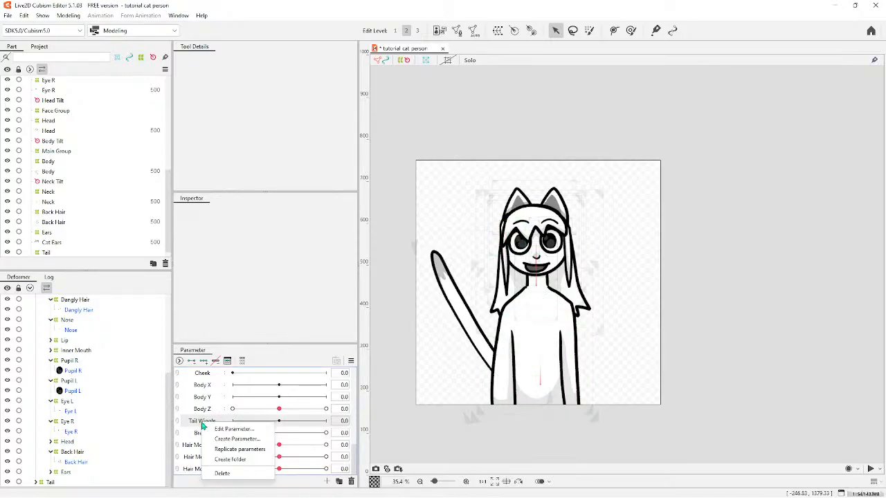
{"action": "left_click", "coordinate": [222, 473]}
{"action": "left_click", "coordinate": [434, 266]}
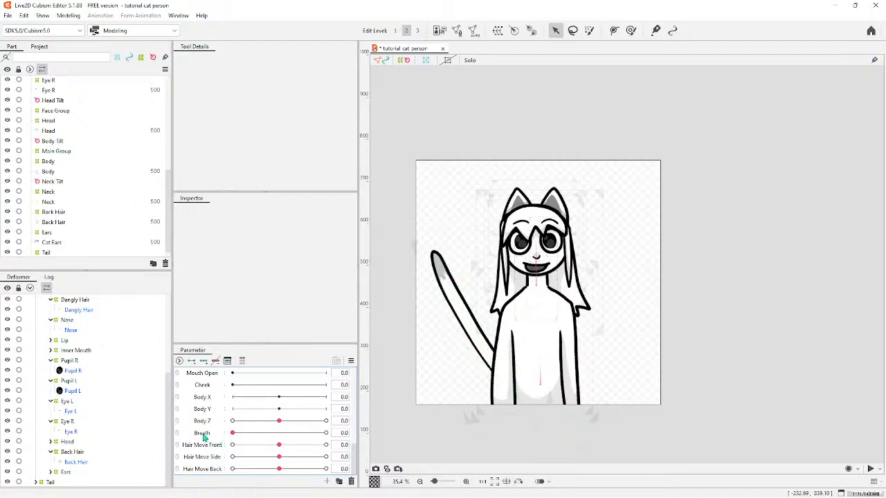
Add three keys at 0.0, 0.5 and 1.0 on the Breath parameter for the Tail deformer.
{"action": "left_click", "coordinate": [203, 436]}
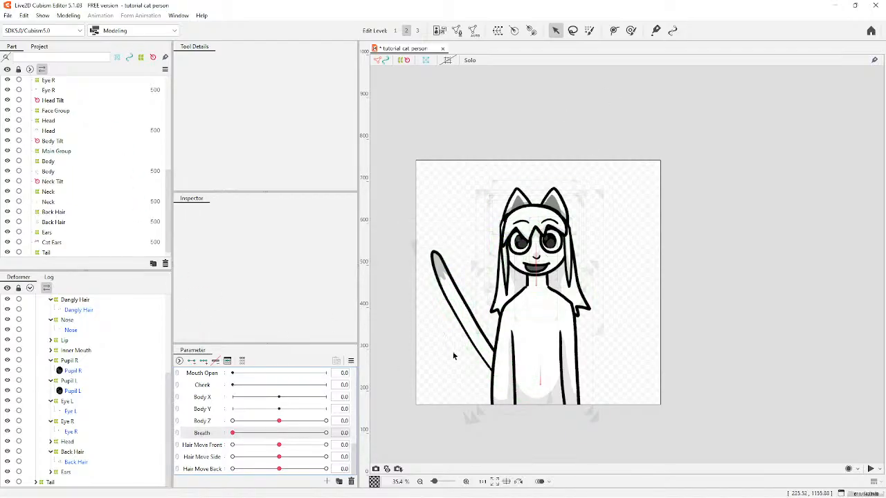
{"action": "scroll", "coordinate": [451, 364], "scroll_direction": "up", "scroll_amount": 2}
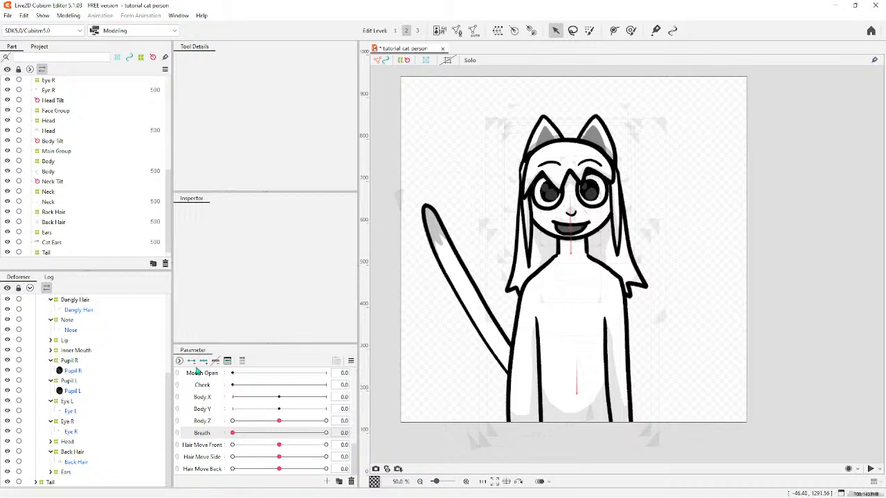
{"action": "left_click", "coordinate": [66, 484]}
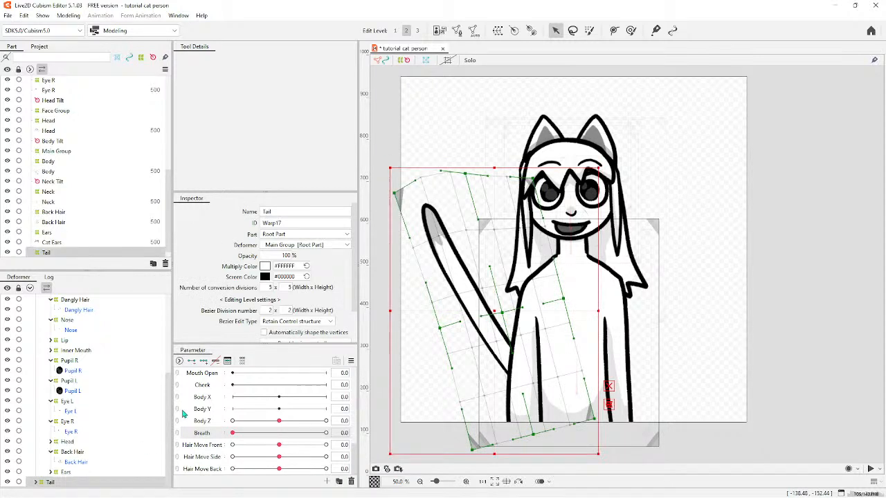
{"action": "left_click", "coordinate": [234, 433]}
At Breath 0.0, pull the Tail deformer's outer upper corner outward and down and reposition its edge points to bend the tip.
{"action": "left_click_drag", "start_coordinate": [395, 192], "coordinate": [372, 231]}
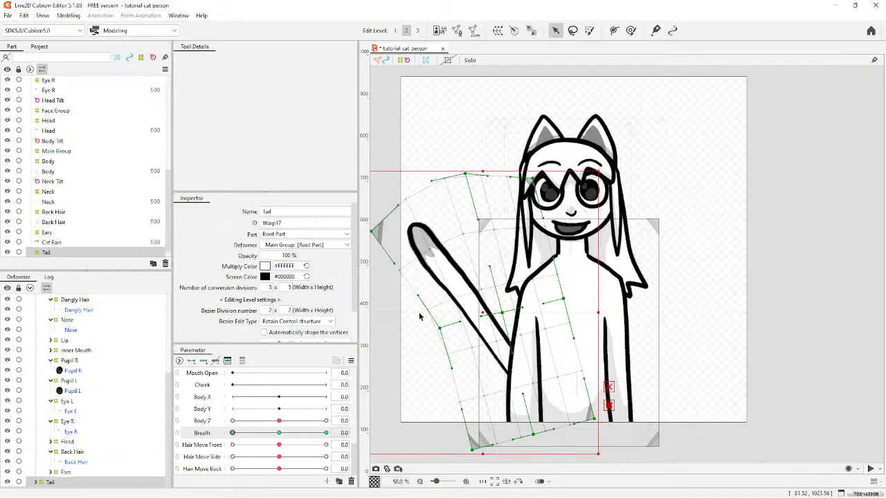
{"action": "left_click_drag", "start_coordinate": [443, 332], "coordinate": [451, 317]}
{"action": "left_click_drag", "start_coordinate": [426, 286], "coordinate": [444, 286]}
{"action": "left_click_drag", "start_coordinate": [469, 175], "coordinate": [472, 222]}
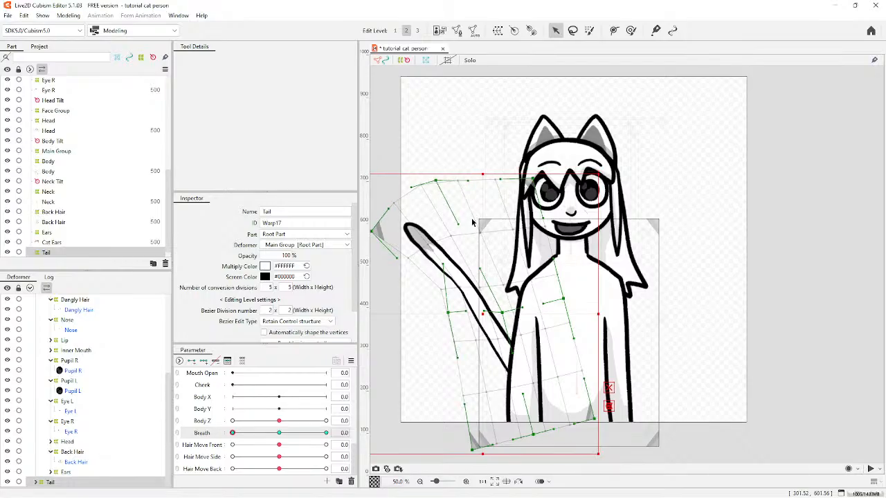
{"action": "left_click_drag", "start_coordinate": [479, 269], "coordinate": [451, 294]}
At Breath 0.0, refine the Tail deformer's edge handles and inner lattice points to smooth the tail's curve.
{"action": "left_click_drag", "start_coordinate": [410, 261], "coordinate": [407, 263]}
{"action": "left_click_drag", "start_coordinate": [446, 239], "coordinate": [440, 242]}
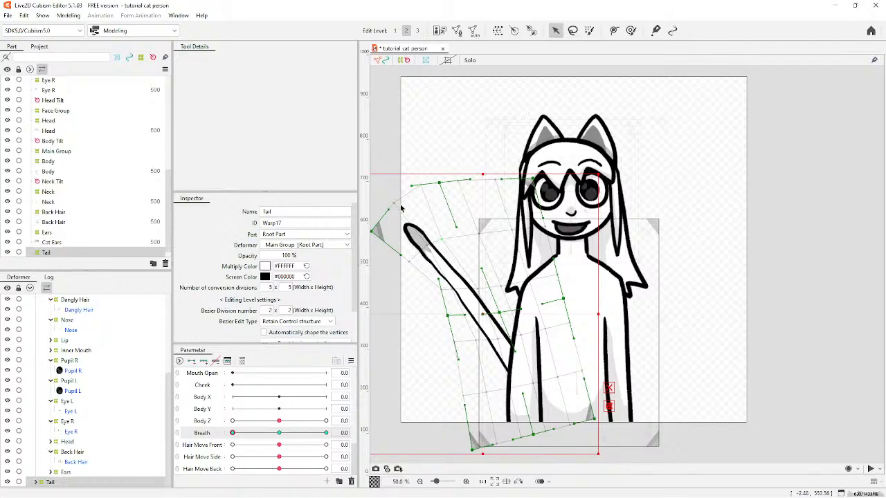
{"action": "left_click_drag", "start_coordinate": [389, 210], "coordinate": [392, 214]}
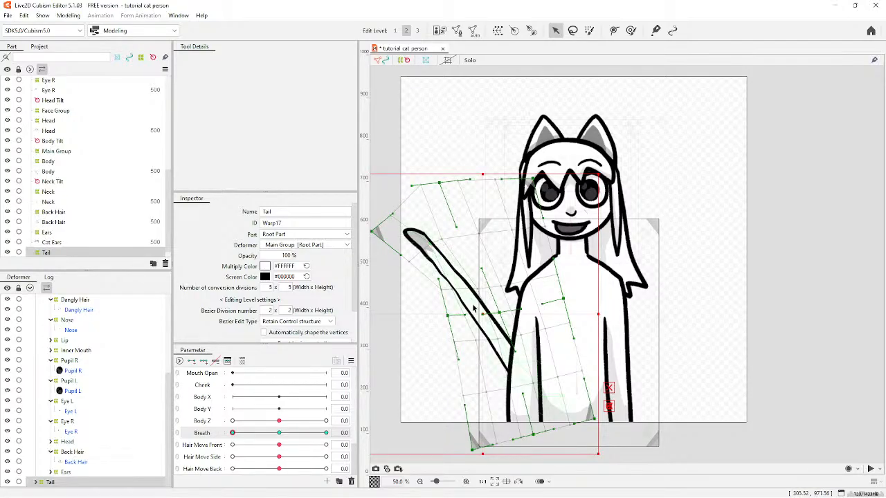
{"action": "left_click_drag", "start_coordinate": [501, 336], "coordinate": [505, 330]}
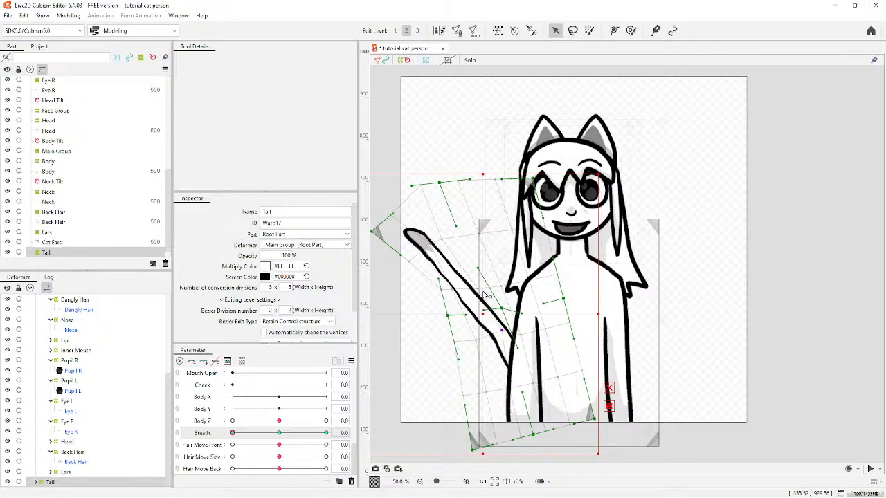
{"action": "left_click_drag", "start_coordinate": [479, 289], "coordinate": [459, 299]}
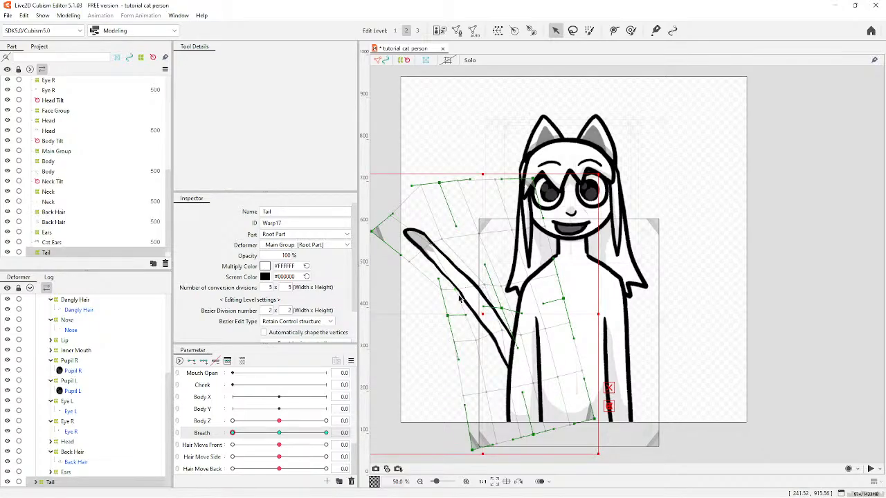
{"action": "left_click_drag", "start_coordinate": [476, 339], "coordinate": [478, 340]}
{"action": "left_click_drag", "start_coordinate": [488, 393], "coordinate": [502, 395]}
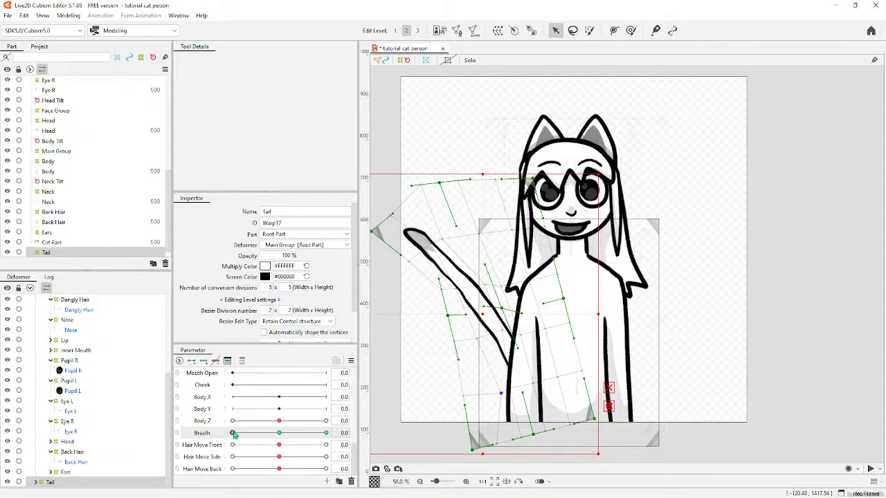
At Breath 0.5, rotate the Tail deformer clockwise and move it so the tail hides behind the body.
{"action": "left_click_drag", "start_coordinate": [234, 433], "coordinate": [295, 434]}
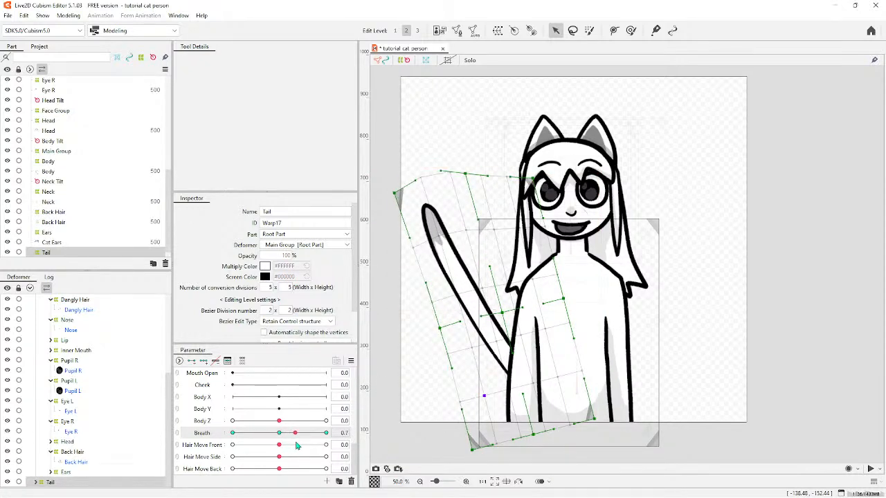
{"action": "left_click", "coordinate": [279, 433]}
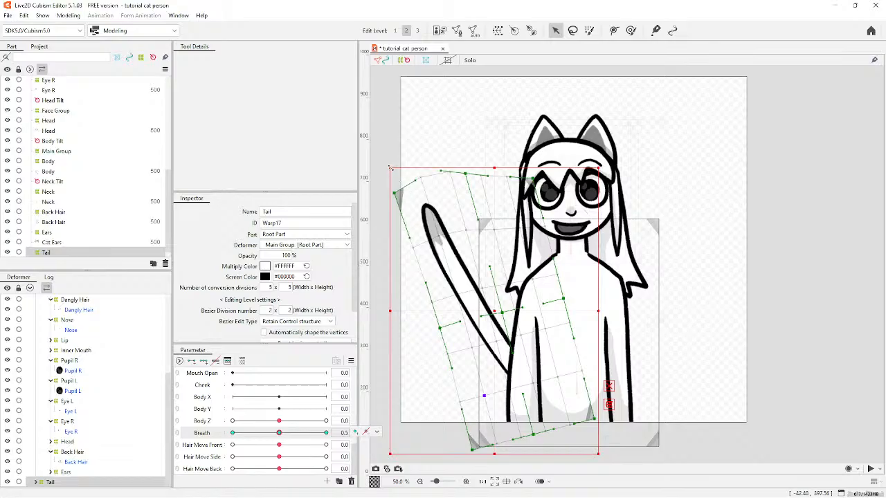
{"action": "left_click_drag", "start_coordinate": [390, 168], "coordinate": [479, 130]}
{"action": "left_click_drag", "start_coordinate": [491, 313], "coordinate": [568, 306]}
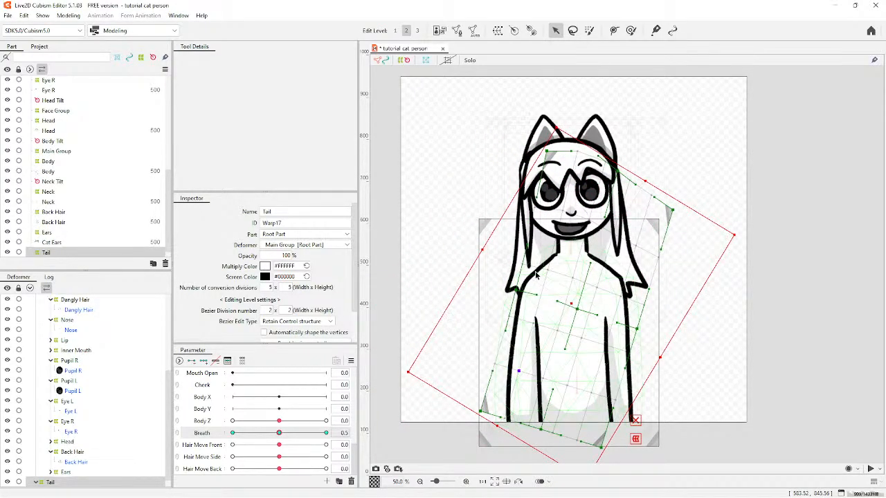
At Breath 1.0, rotate the Tail deformer clockwise and move it so the tail sticks out on the canvas's right.
{"action": "left_click", "coordinate": [325, 433]}
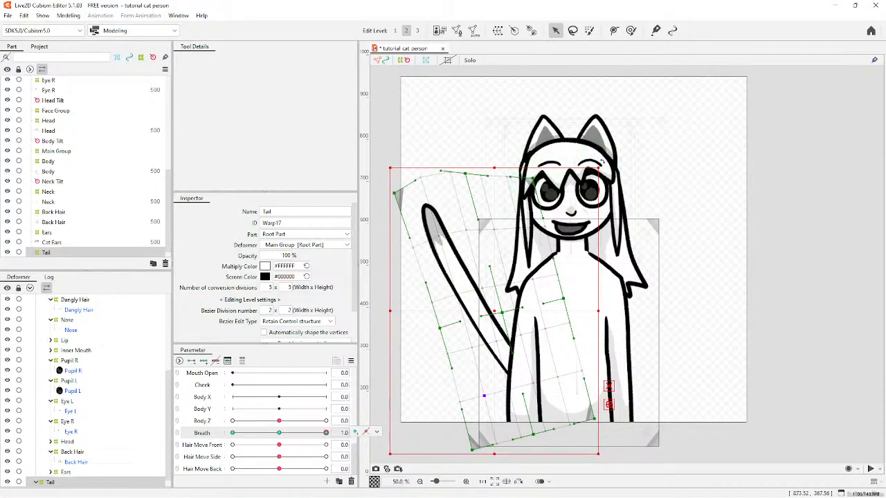
{"action": "left_click_drag", "start_coordinate": [606, 165], "coordinate": [672, 350]}
{"action": "left_click_drag", "start_coordinate": [495, 311], "coordinate": [628, 318]}
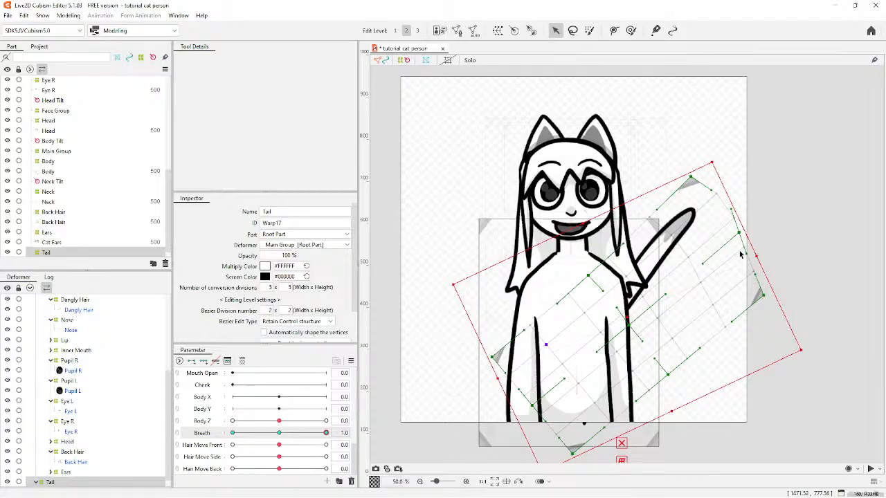
At Breath 1.0, pull the corners, edge point and handle at the Tail deformer's tip end inward and down to bend the tail.
{"action": "scroll", "coordinate": [732, 225], "scroll_direction": "up", "scroll_amount": 2}
{"action": "left_click_drag", "start_coordinate": [694, 154], "coordinate": [679, 167]}
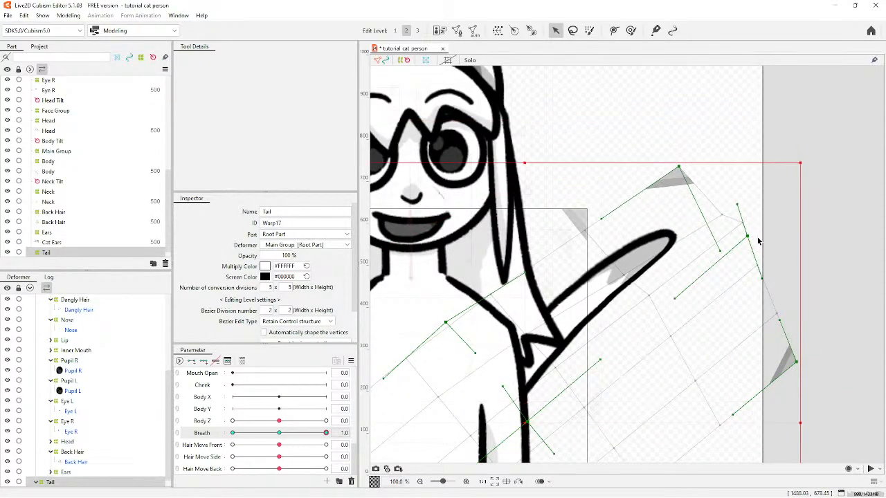
{"action": "left_click_drag", "start_coordinate": [748, 237], "coordinate": [755, 308]}
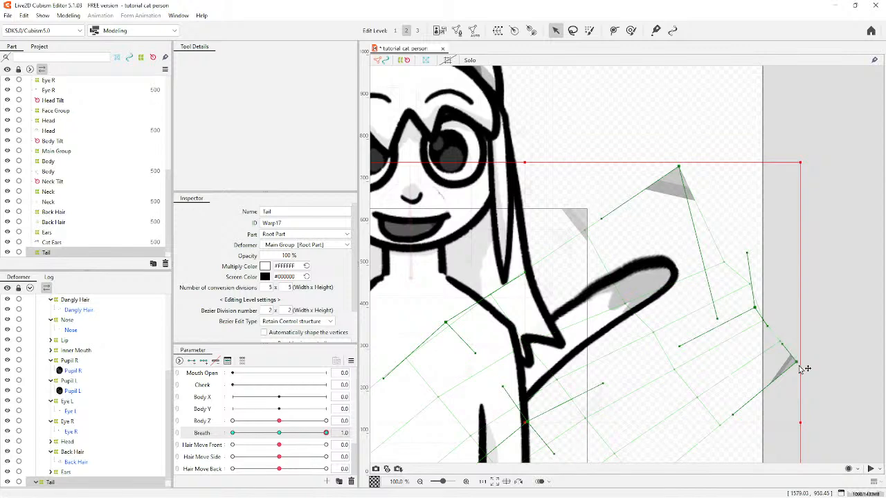
{"action": "left_click_drag", "start_coordinate": [797, 363], "coordinate": [763, 407]}
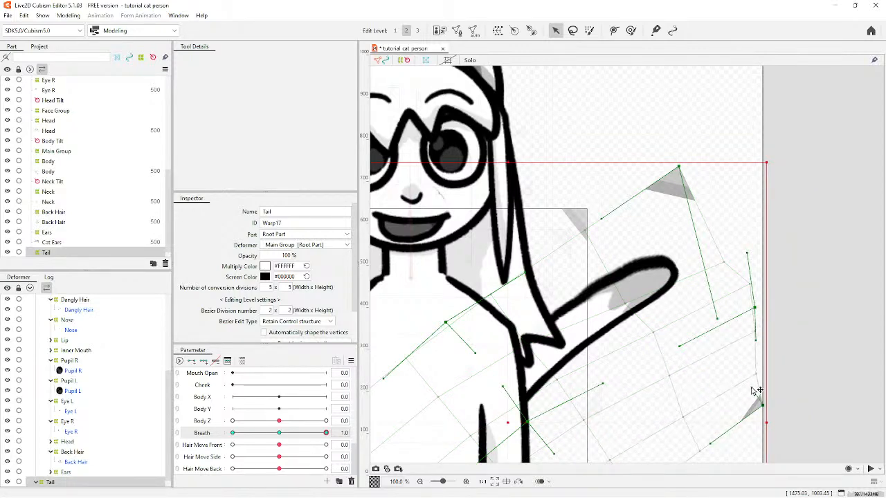
{"action": "scroll", "coordinate": [727, 244], "scroll_direction": "down", "scroll_amount": 3}
{"action": "left_click_drag", "start_coordinate": [726, 263], "coordinate": [709, 278]}
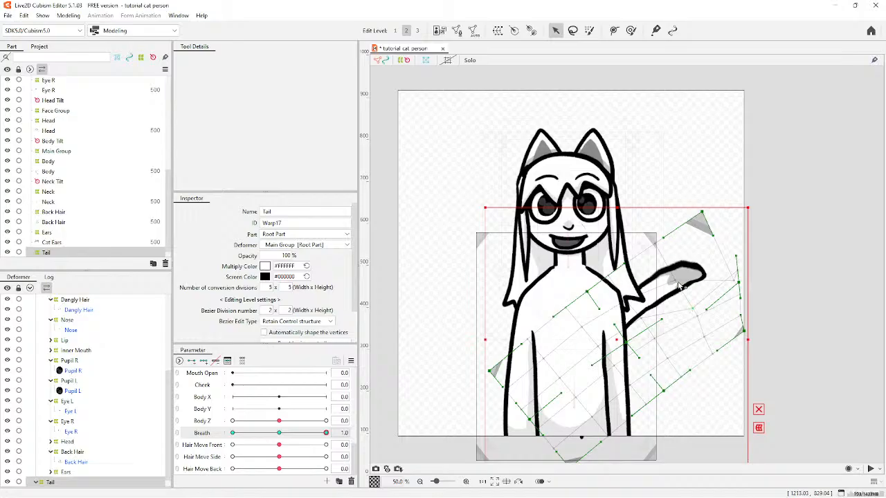
Lower the tip-end corner and edge at Breath 1.0, shift the whole Tail deformer slightly outward and down, and set Breath to 0.5.
{"action": "left_click_drag", "start_coordinate": [701, 213], "coordinate": [712, 241]}
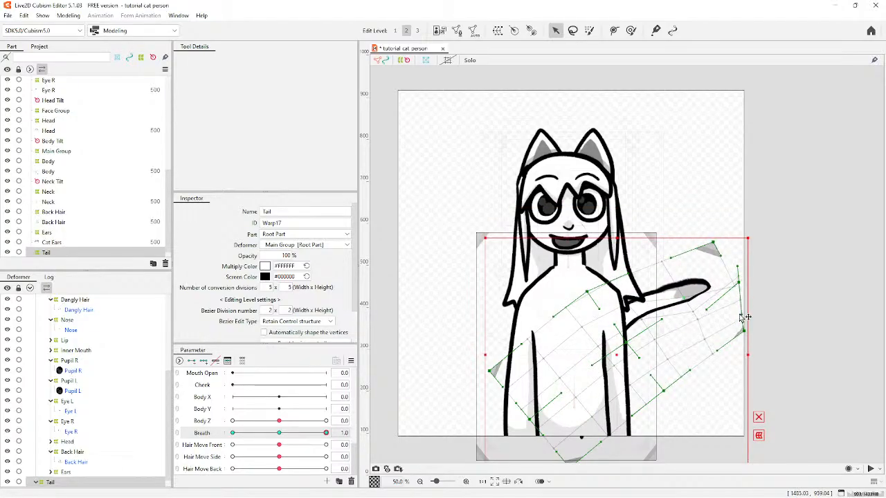
{"action": "left_click_drag", "start_coordinate": [739, 282], "coordinate": [739, 301]}
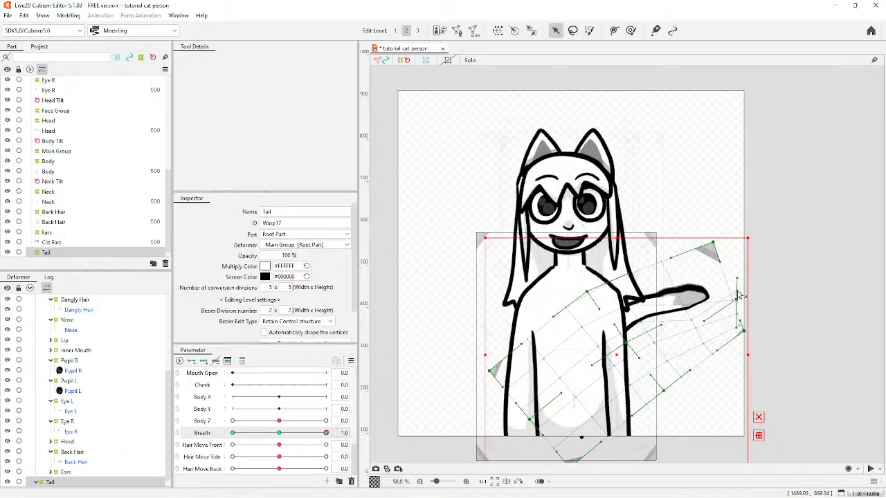
{"action": "left_click_drag", "start_coordinate": [718, 247], "coordinate": [725, 270]}
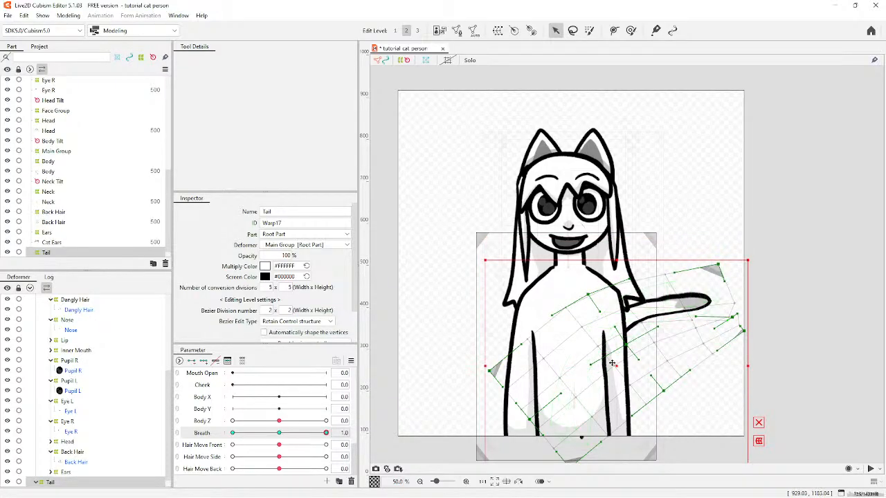
{"action": "left_click_drag", "start_coordinate": [612, 363], "coordinate": [625, 373]}
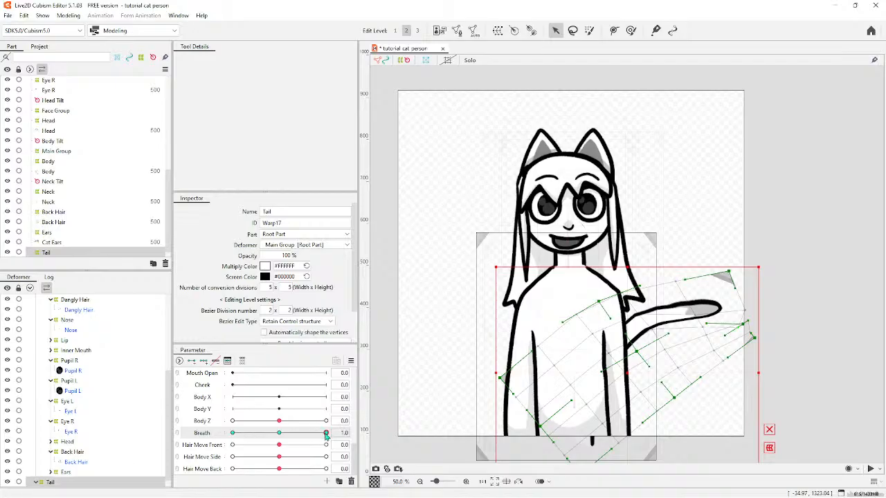
{"action": "left_click_drag", "start_coordinate": [326, 434], "coordinate": [278, 441]}
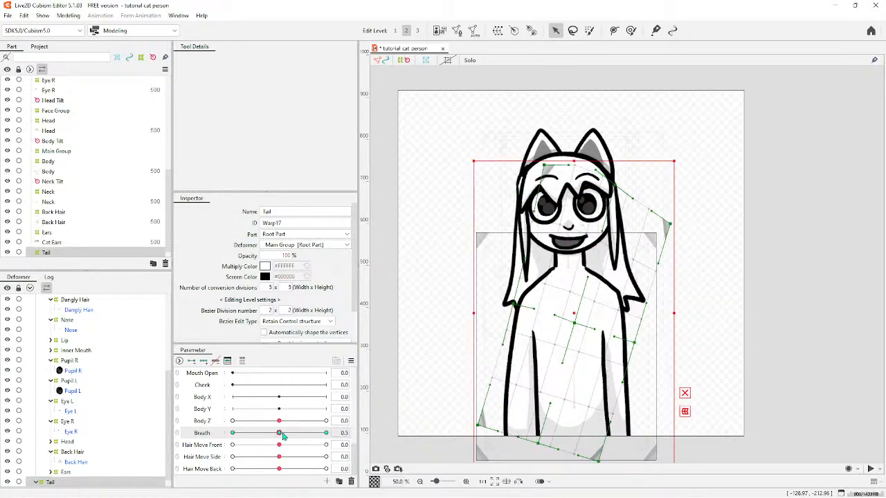
Open the model's physics settings and choose the Tail group.
{"action": "left_click", "coordinate": [74, 16]}
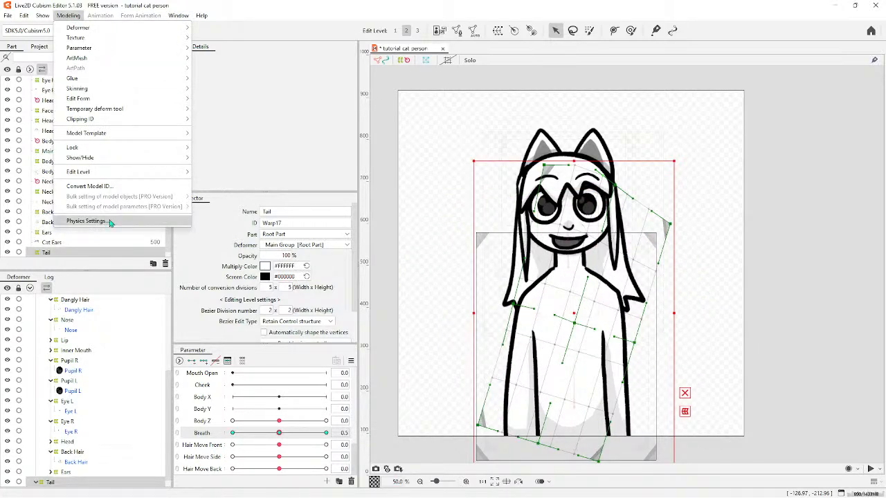
{"action": "left_click", "coordinate": [86, 220]}
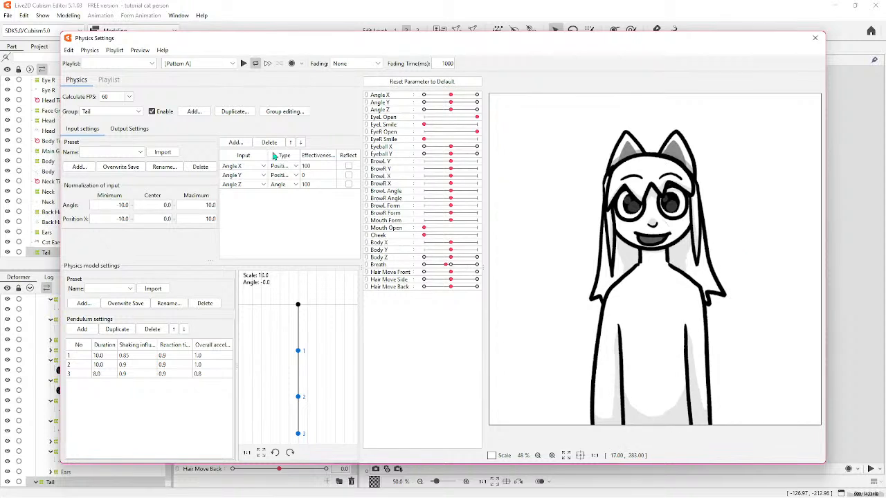
{"action": "left_click", "coordinate": [139, 111]}
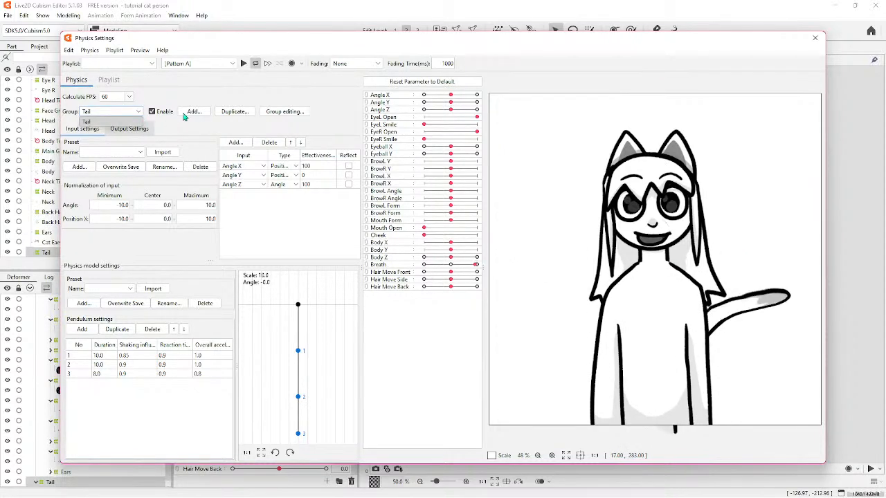
{"action": "left_click", "coordinate": [87, 121]}
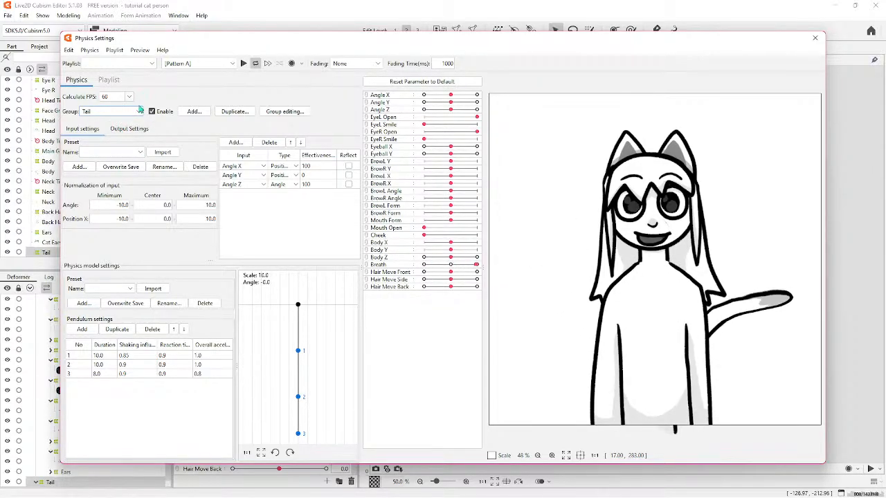
Add Hair Move Front, Hair Move Side and Hair Move Back as outputs of the Tail physics group and test the motion in the preview.
{"action": "left_click", "coordinate": [128, 129]}
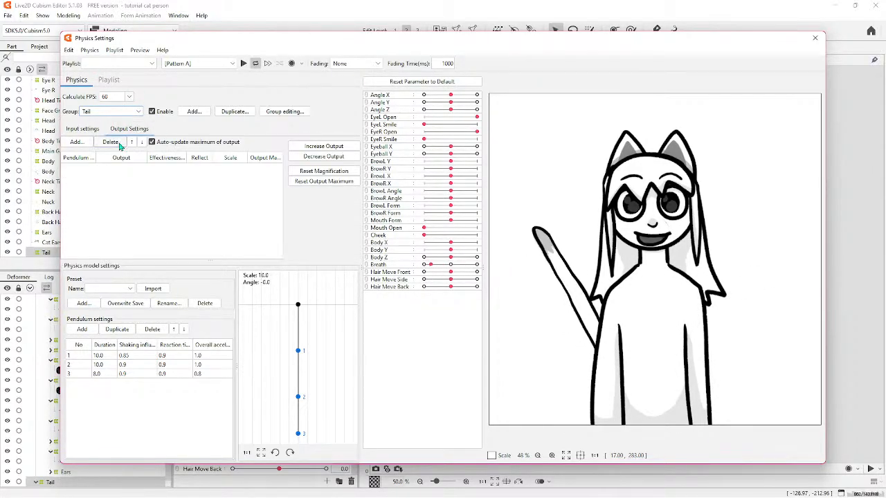
{"action": "left_click", "coordinate": [76, 142]}
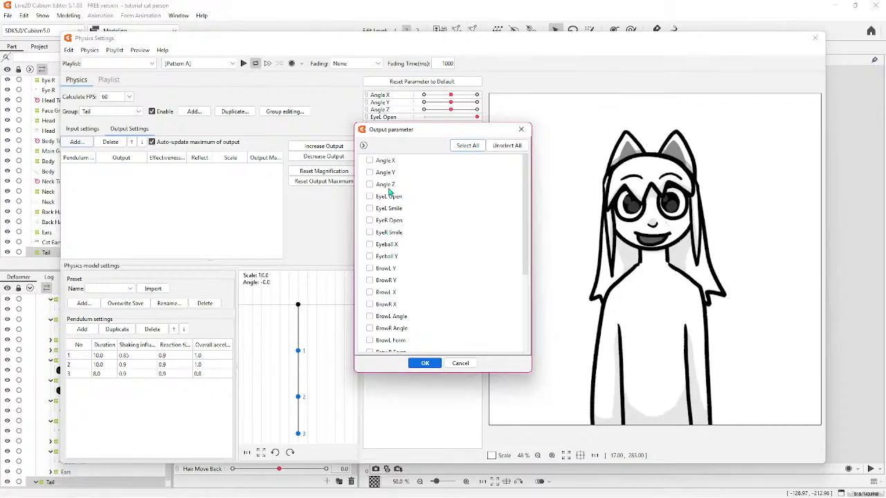
{"action": "scroll", "coordinate": [388, 207], "scroll_direction": "down", "scroll_amount": 5}
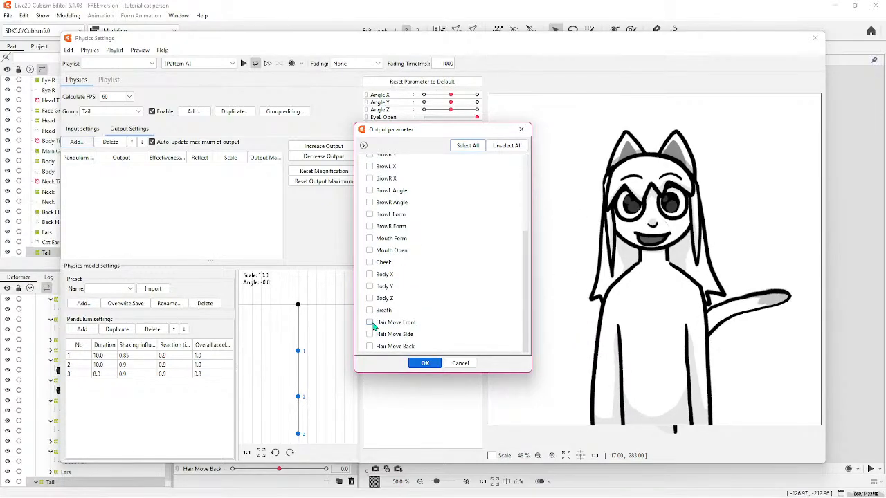
{"action": "left_click", "coordinate": [370, 322]}
{"action": "left_click", "coordinate": [370, 335]}
{"action": "left_click", "coordinate": [423, 362]}
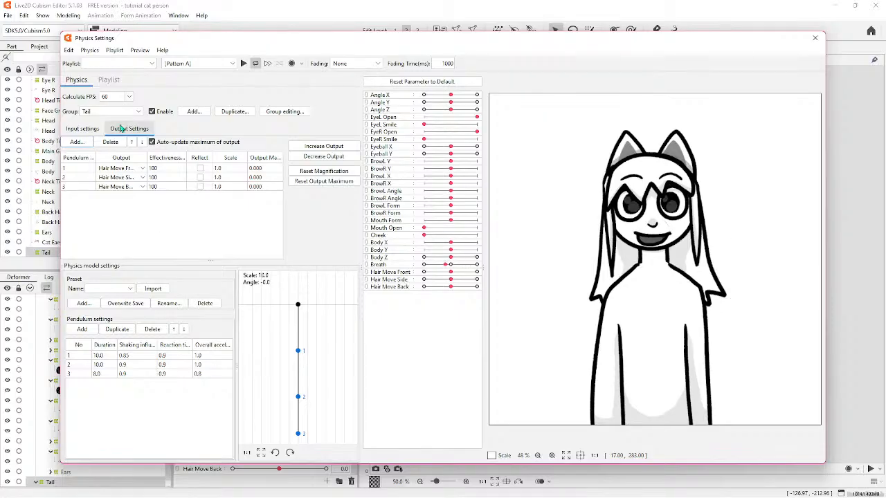
{"action": "left_click_drag", "start_coordinate": [614, 215], "coordinate": [591, 134]}
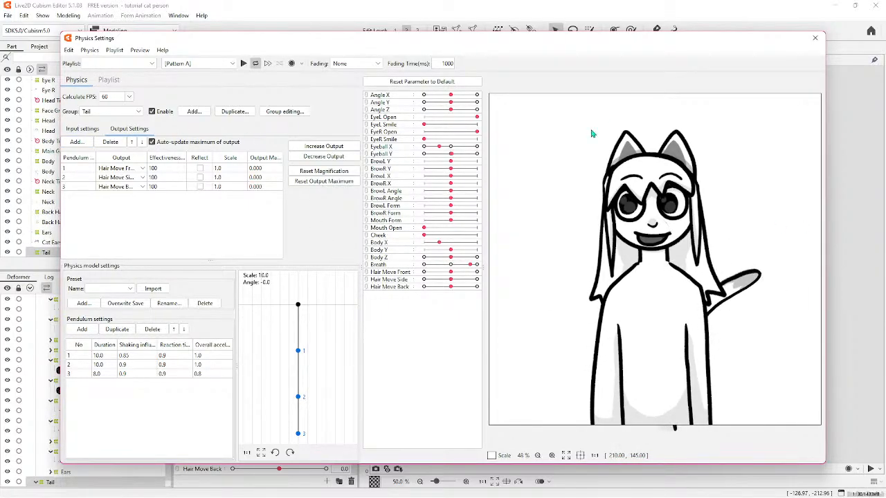
Test the Tail physics in the preview by adjusting Angle Y and Angle Z, and close the physics settings.
{"action": "left_click_drag", "start_coordinate": [451, 103], "coordinate": [452, 129]}
{"action": "left_click", "coordinate": [451, 110]}
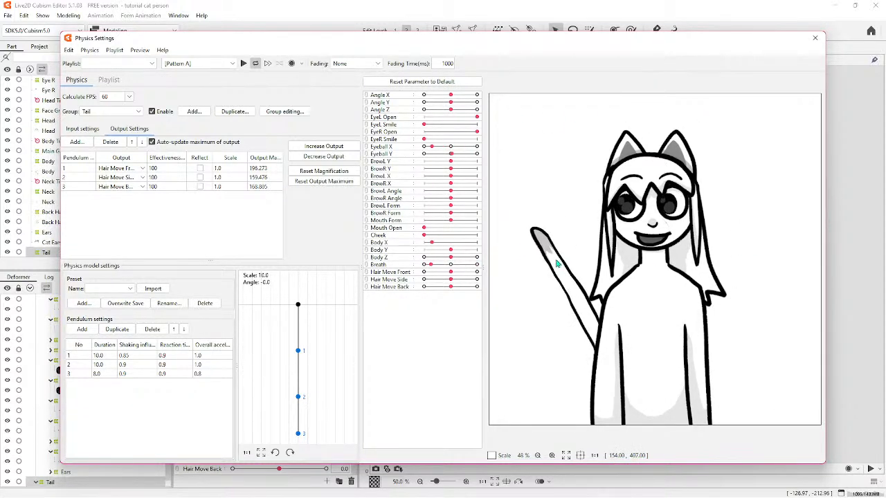
{"action": "left_click", "coordinate": [816, 38]}
Select the Neck Tilt deformer, reopen the physics settings and review the Tail group's input and output settings.
{"action": "scroll", "coordinate": [111, 380], "scroll_direction": "up", "scroll_amount": 4}
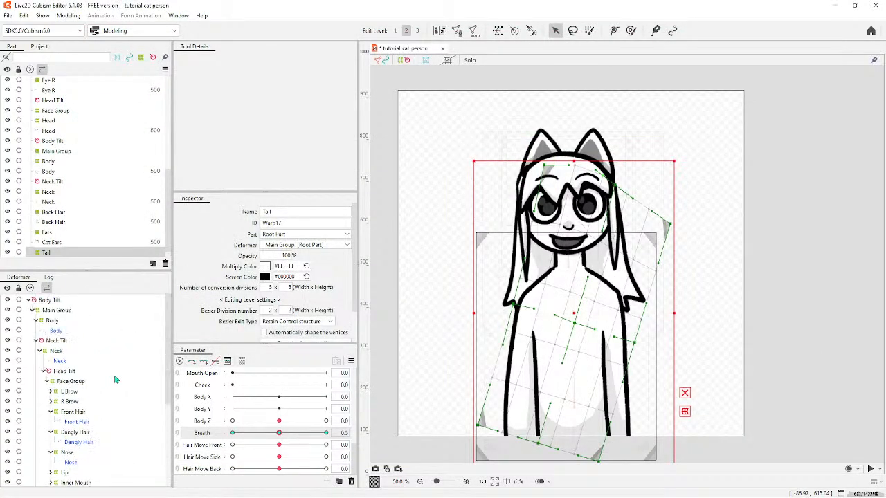
{"action": "left_click", "coordinate": [61, 352]}
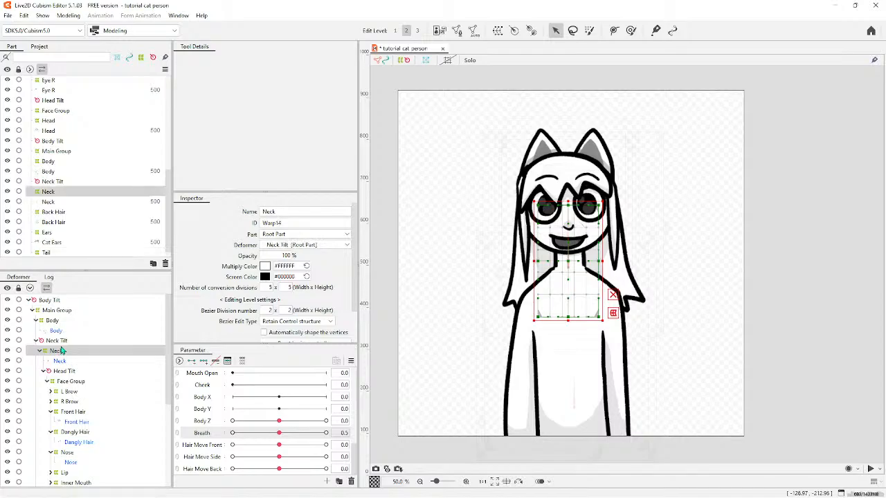
{"action": "left_click", "coordinate": [61, 340]}
{"action": "left_click", "coordinate": [68, 15]}
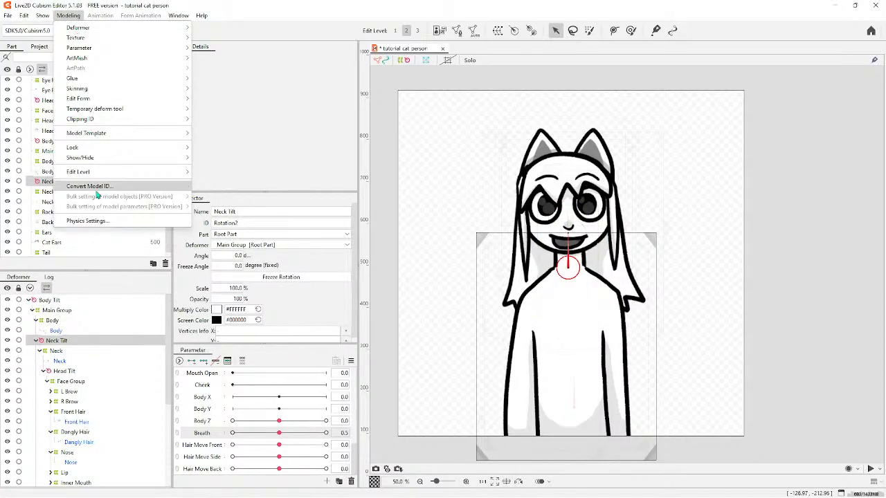
{"action": "left_click", "coordinate": [86, 220]}
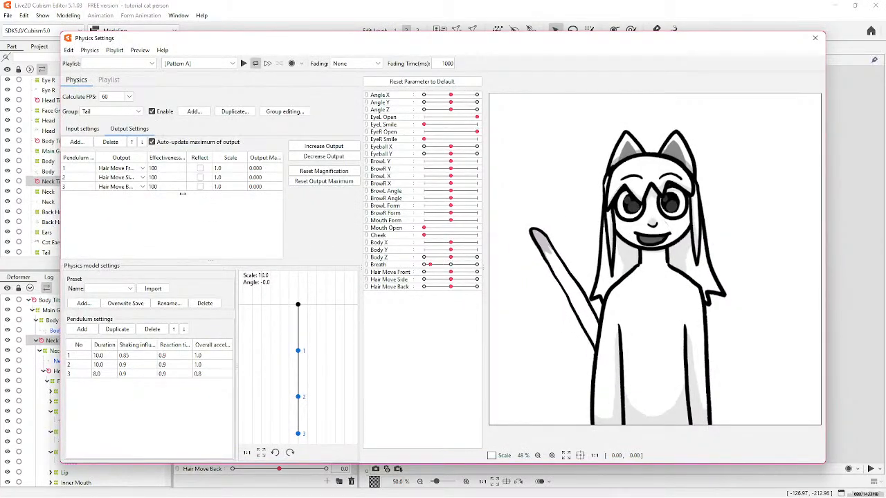
{"action": "left_click", "coordinate": [83, 129]}
{"action": "left_click", "coordinate": [129, 129]}
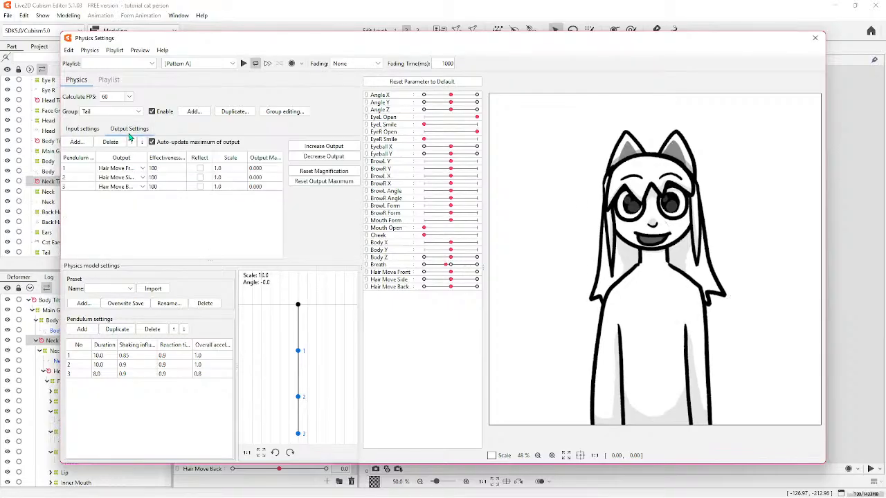
{"action": "left_click", "coordinate": [82, 129]}
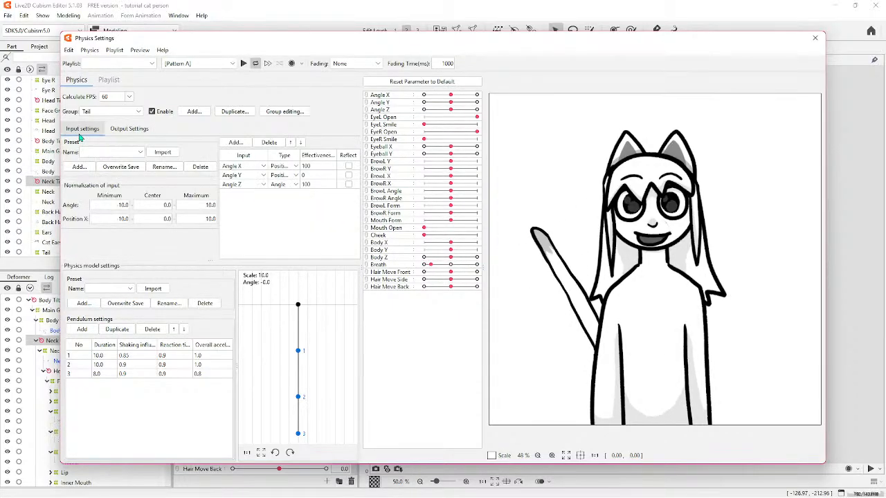
Browse the parameters available as extra inputs for the Tail physics group, add none and close the physics settings.
{"action": "left_click", "coordinate": [236, 143]}
{"action": "scroll", "coordinate": [418, 280], "scroll_direction": "down", "scroll_amount": 3}
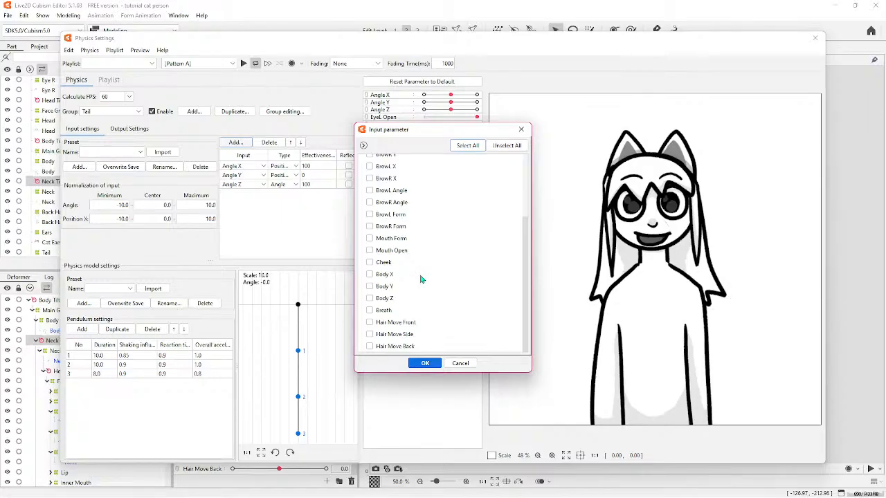
{"action": "scroll", "coordinate": [419, 280], "scroll_direction": "up", "scroll_amount": 2}
{"action": "scroll", "coordinate": [421, 279], "scroll_direction": "up", "scroll_amount": 1}
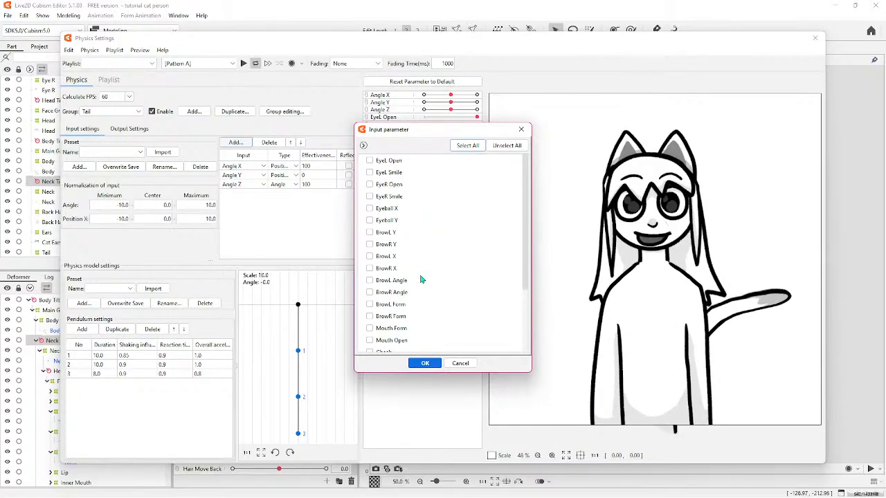
{"action": "left_click", "coordinate": [520, 129]}
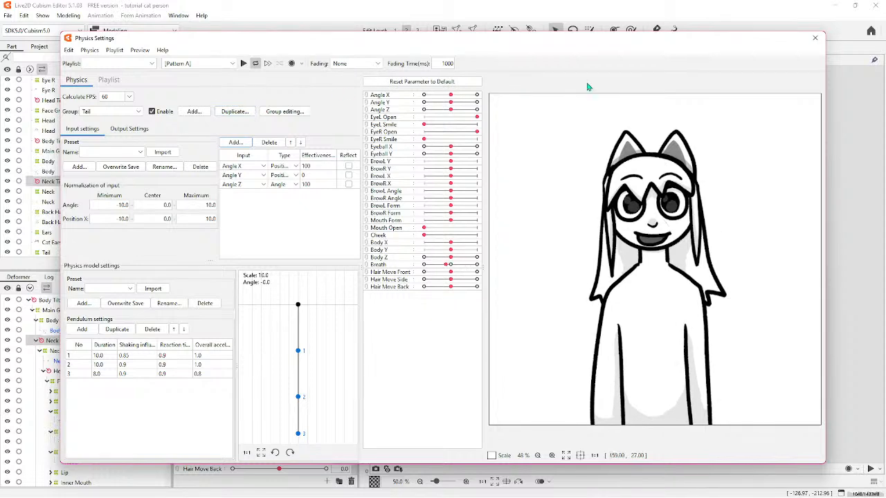
{"action": "left_click", "coordinate": [815, 38]}
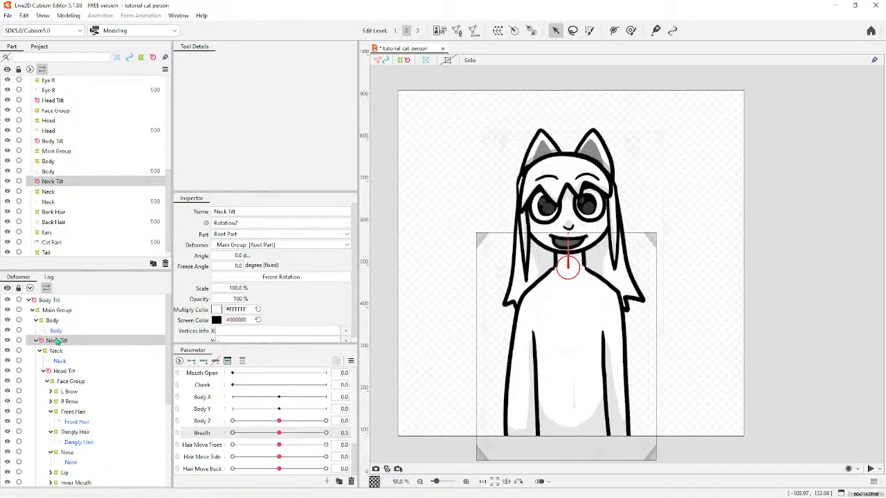
Select the L Brow warp deformer and expand the L Brow and R Brow branches of the deformer hierarchy.
{"action": "scroll", "coordinate": [263, 423], "scroll_direction": "up", "scroll_amount": 5}
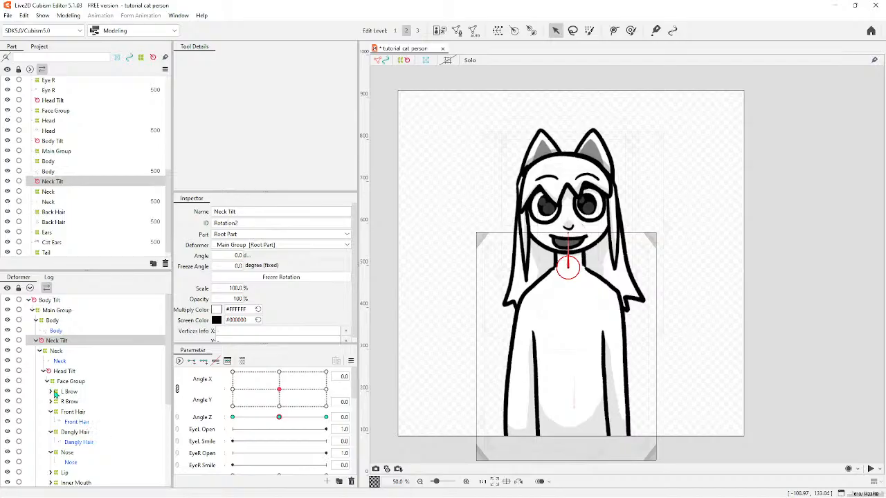
{"action": "left_click", "coordinate": [55, 392]}
{"action": "left_click", "coordinate": [51, 391]}
{"action": "left_click", "coordinate": [52, 412]}
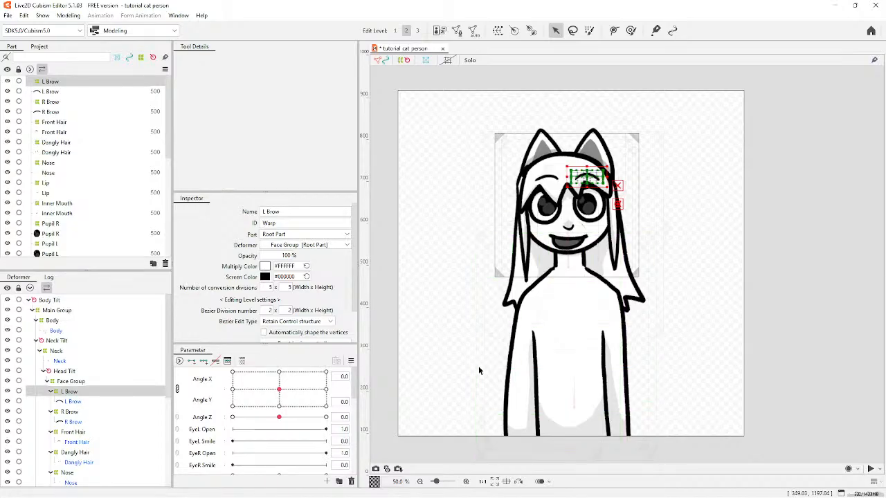
Add three keys to both the BrowL Y and BrowL X parameters for the L Brow deformer.
{"action": "scroll", "coordinate": [480, 319], "scroll_direction": "up", "scroll_amount": 3}
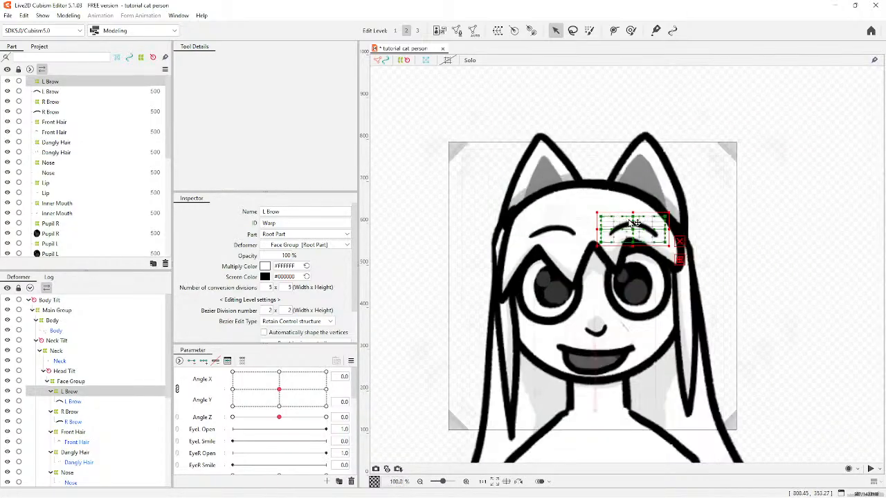
{"action": "scroll", "coordinate": [631, 223], "scroll_direction": "up", "scroll_amount": 2}
{"action": "scroll", "coordinate": [553, 234], "scroll_direction": "down", "scroll_amount": 2}
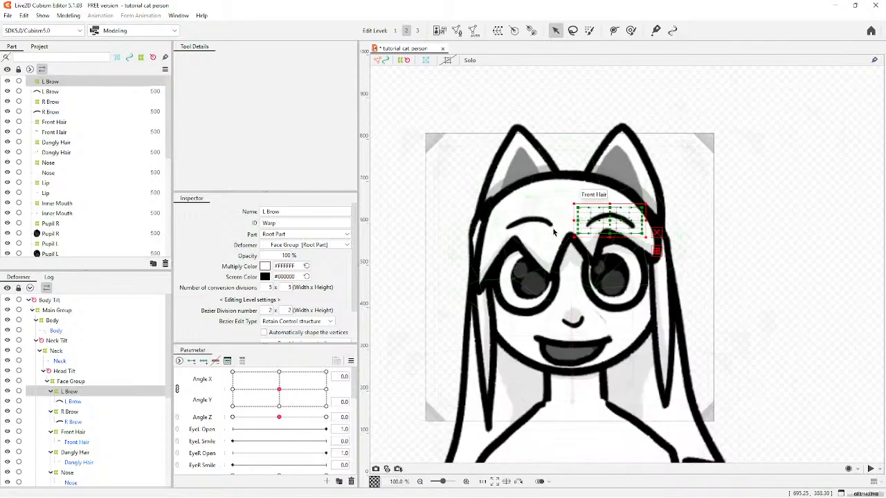
{"action": "scroll", "coordinate": [556, 235], "scroll_direction": "up", "scroll_amount": 2}
{"action": "scroll", "coordinate": [280, 422], "scroll_direction": "down", "scroll_amount": 2}
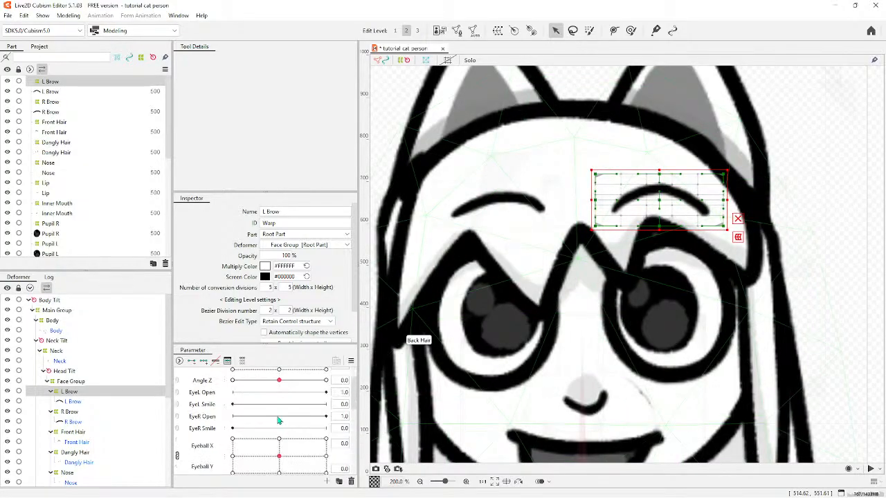
{"action": "scroll", "coordinate": [259, 419], "scroll_direction": "down", "scroll_amount": 1}
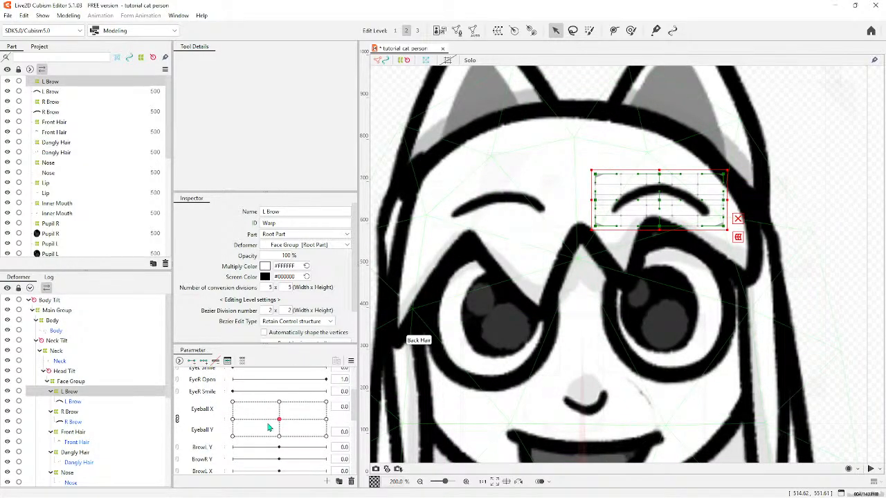
{"action": "scroll", "coordinate": [270, 428], "scroll_direction": "down", "scroll_amount": 1}
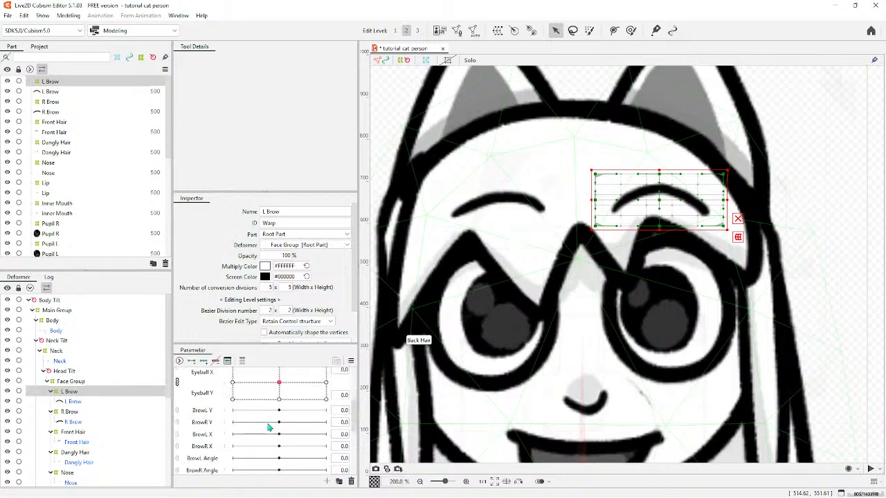
{"action": "scroll", "coordinate": [214, 425], "scroll_direction": "down", "scroll_amount": 1}
{"action": "scroll", "coordinate": [212, 425], "scroll_direction": "up", "scroll_amount": 1}
{"action": "left_click", "coordinate": [204, 413]}
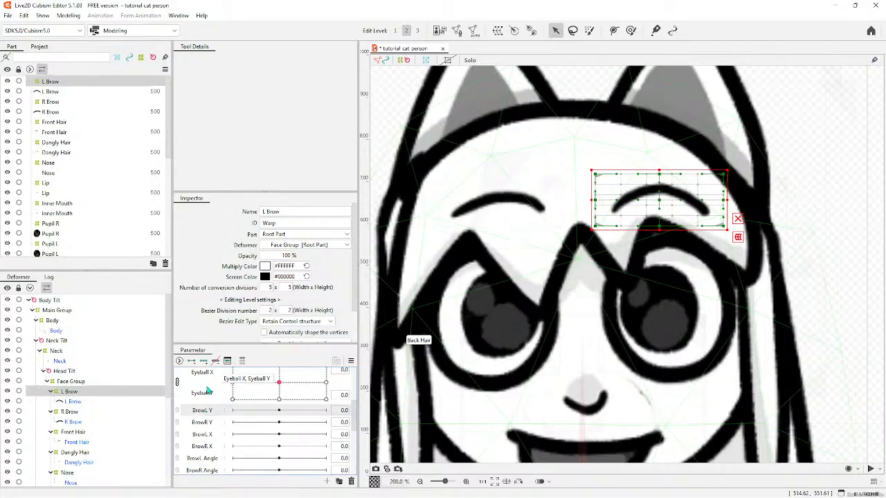
{"action": "left_click", "coordinate": [205, 437]}
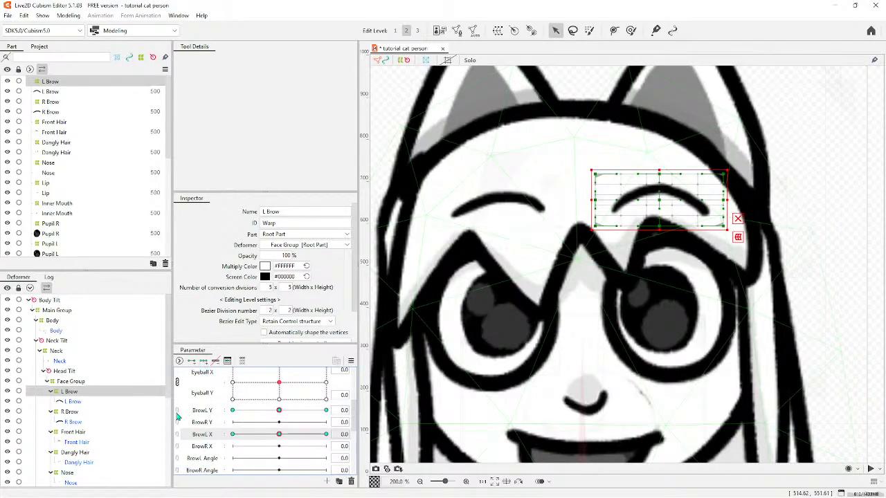
Create a warp deformer named L Brow Form as the parent of the L Brow deformer.
{"action": "scroll", "coordinate": [234, 415], "scroll_direction": "down", "scroll_amount": 1}
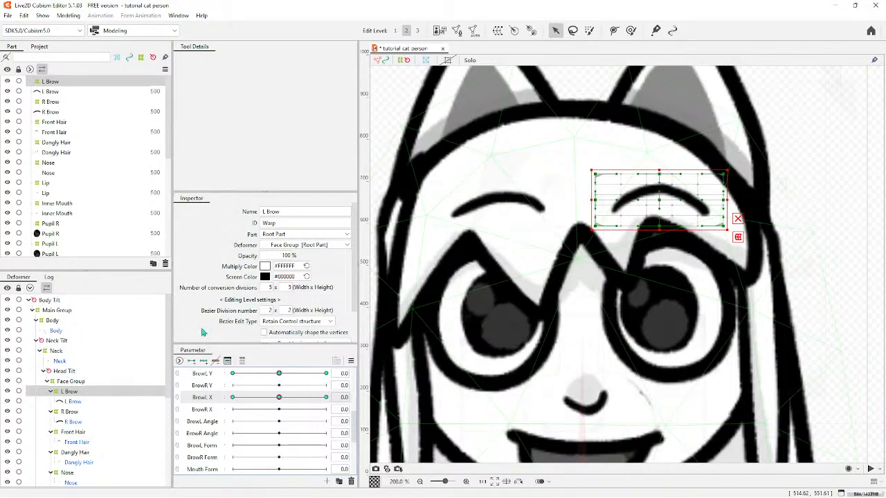
{"action": "left_click", "coordinate": [497, 31]}
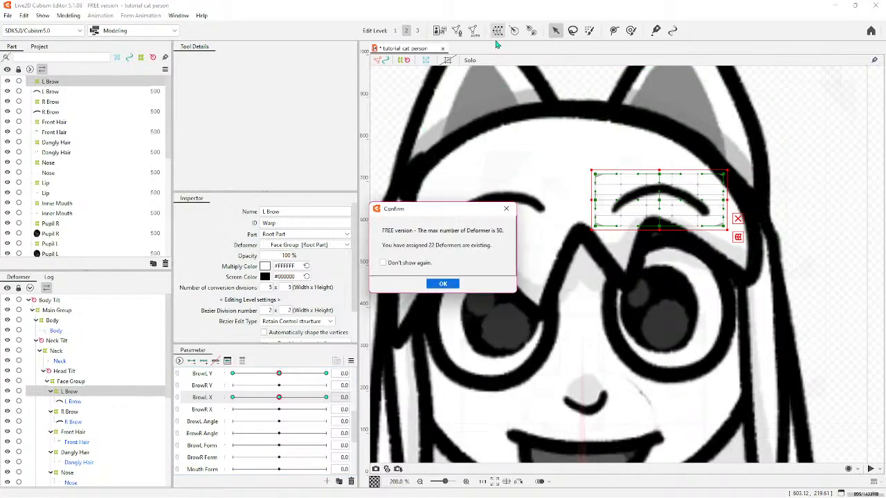
{"action": "left_click", "coordinate": [446, 283]}
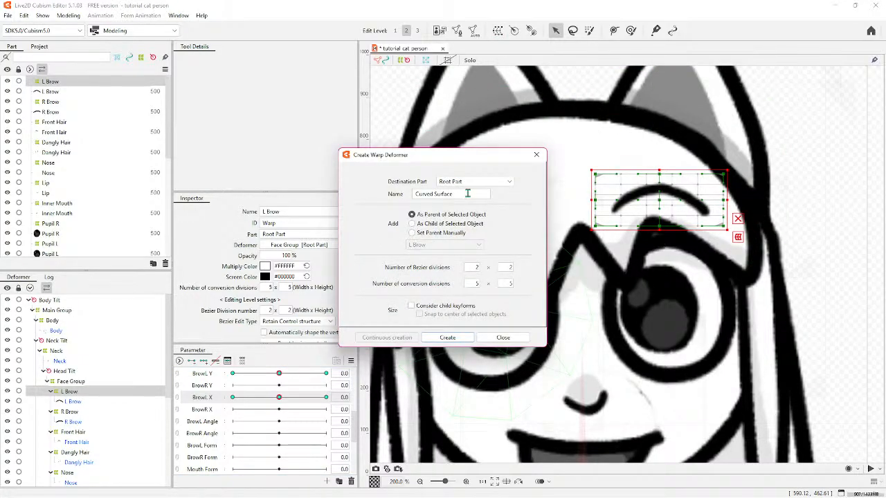
{"action": "left_click_drag", "start_coordinate": [467, 194], "coordinate": [413, 194]}
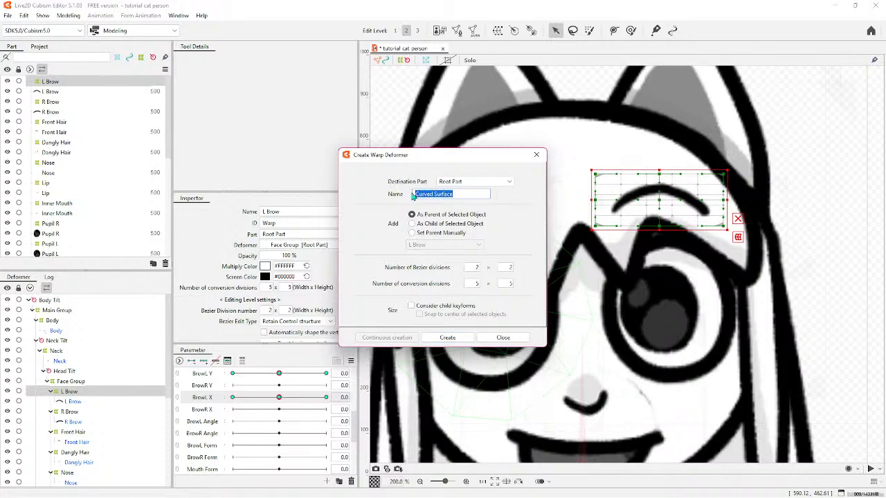
{"action": "key", "text": "BackSpace"}
{"action": "type", "text": "L Brow Form"}
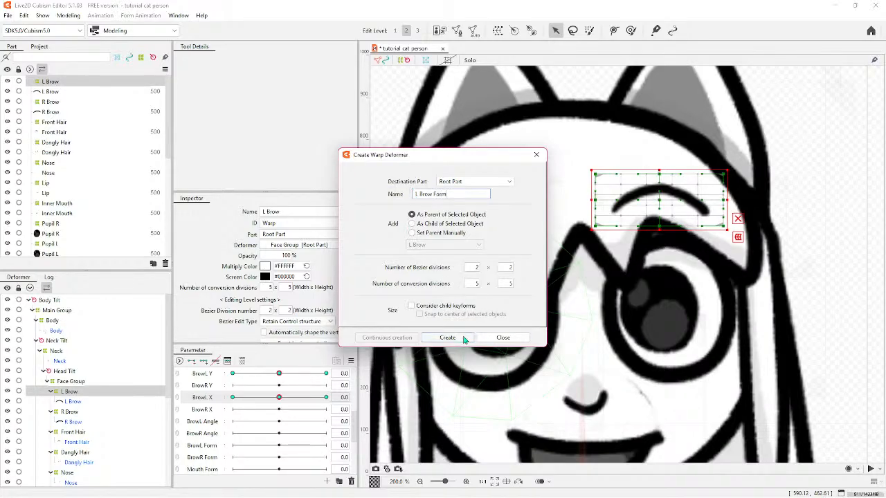
{"action": "left_click", "coordinate": [447, 337]}
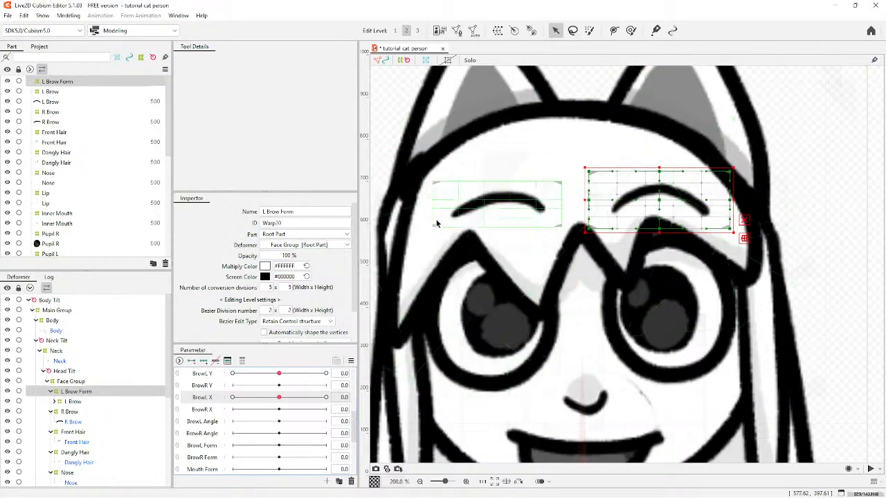
Create a warp deformer named L Brow Angle as the direct parent of the L Brow deformer, inside L Brow Form.
{"action": "left_click", "coordinate": [81, 402]}
{"action": "left_click", "coordinate": [498, 30]}
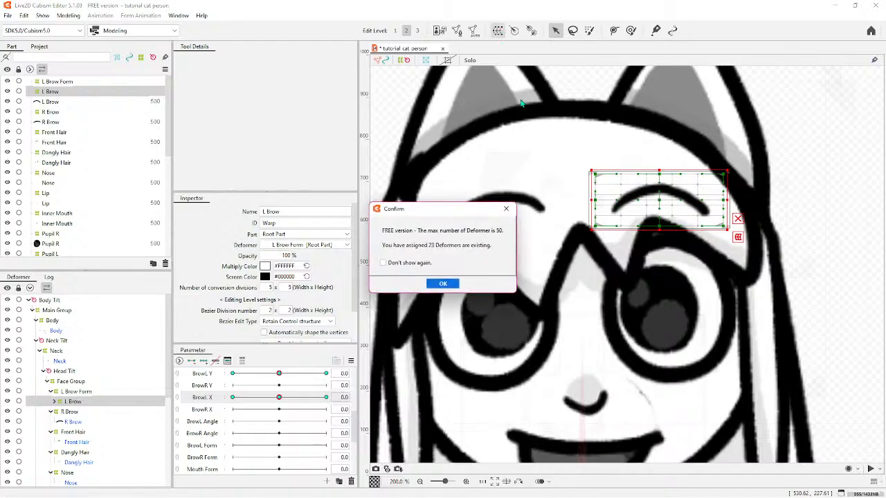
{"action": "left_click", "coordinate": [443, 283]}
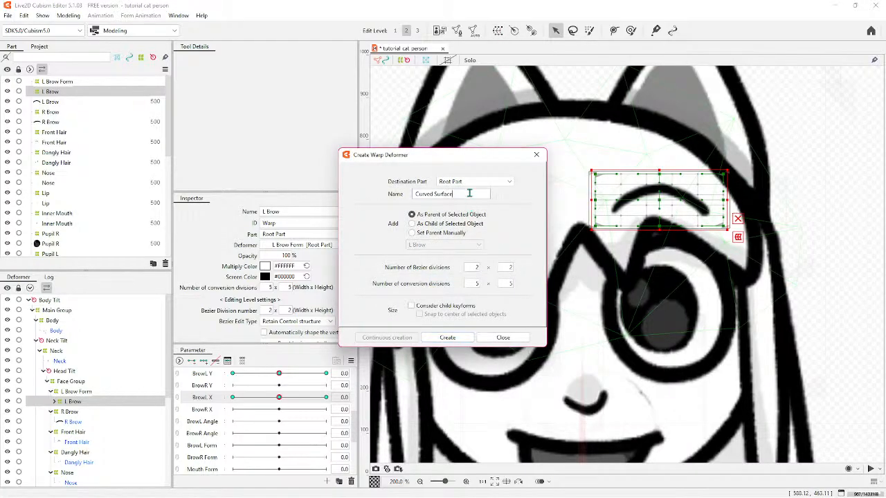
{"action": "left_click_drag", "start_coordinate": [469, 194], "coordinate": [413, 196]}
{"action": "type", "text": "L Brow Angle"}
{"action": "left_click", "coordinate": [458, 339]}
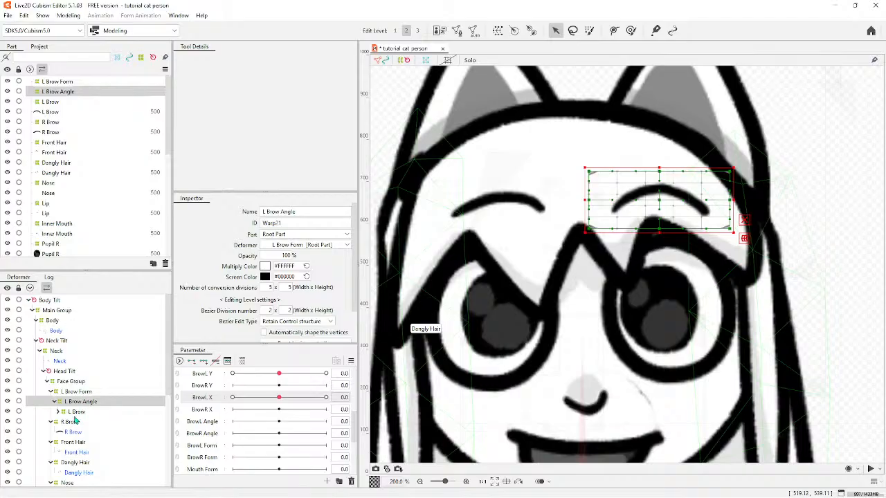
Select the L Brow deformer, set BrowL X to 1.0 and shift the deformer slightly outward, away from the nose.
{"action": "left_click", "coordinate": [59, 413]}
{"action": "left_click", "coordinate": [57, 412]}
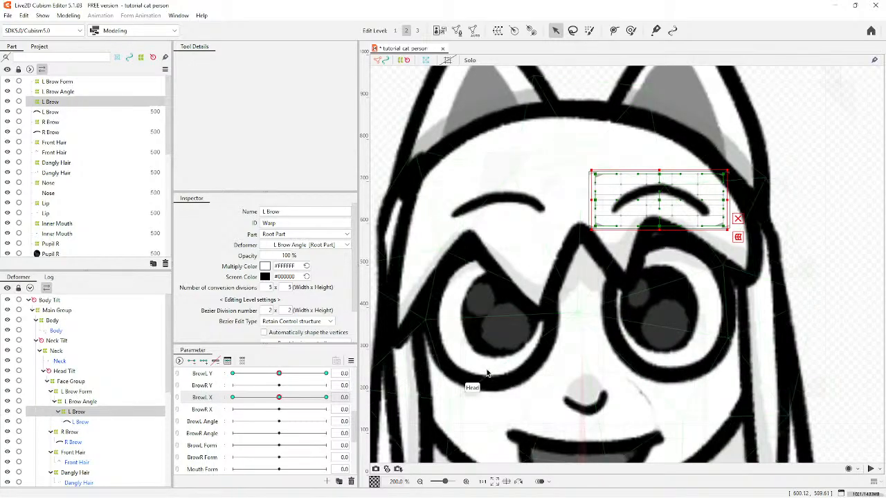
{"action": "left_click", "coordinate": [326, 398]}
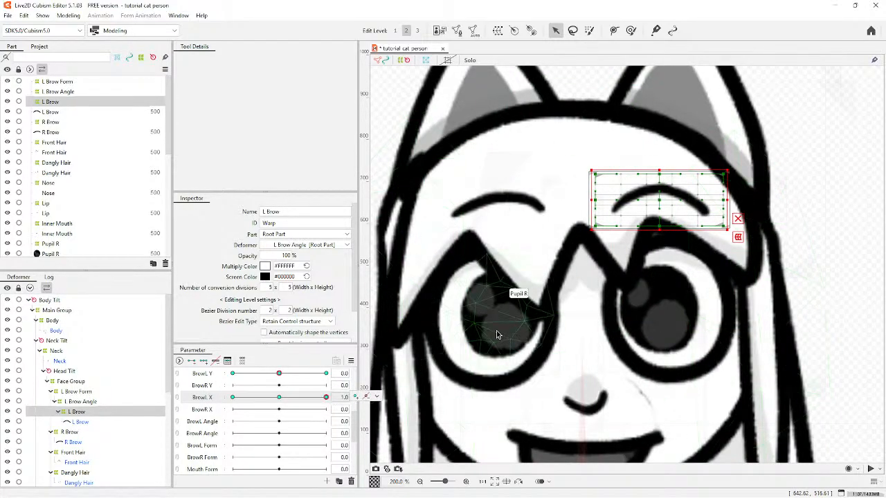
{"action": "scroll", "coordinate": [499, 332], "scroll_direction": "down", "scroll_amount": 2}
{"action": "scroll", "coordinate": [600, 298], "scroll_direction": "up", "scroll_amount": 2}
{"action": "scroll", "coordinate": [580, 238], "scroll_direction": "up", "scroll_amount": 1}
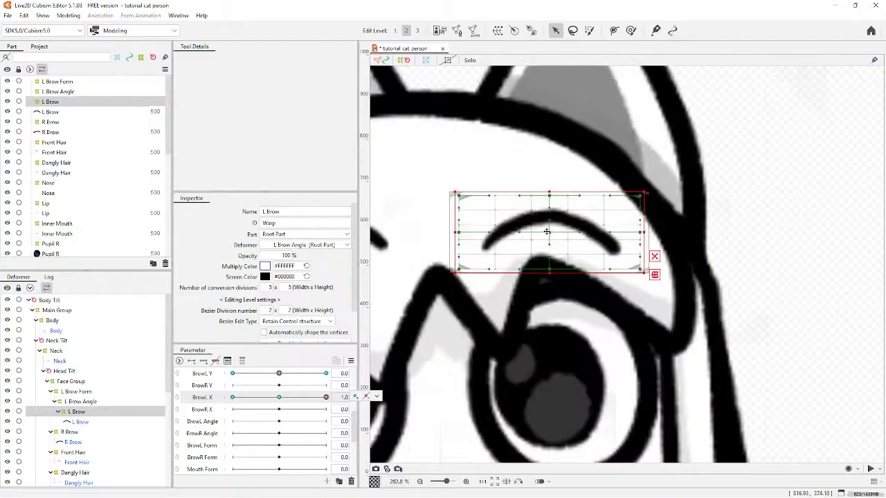
{"action": "left_click_drag", "start_coordinate": [549, 235], "coordinate": [572, 235]}
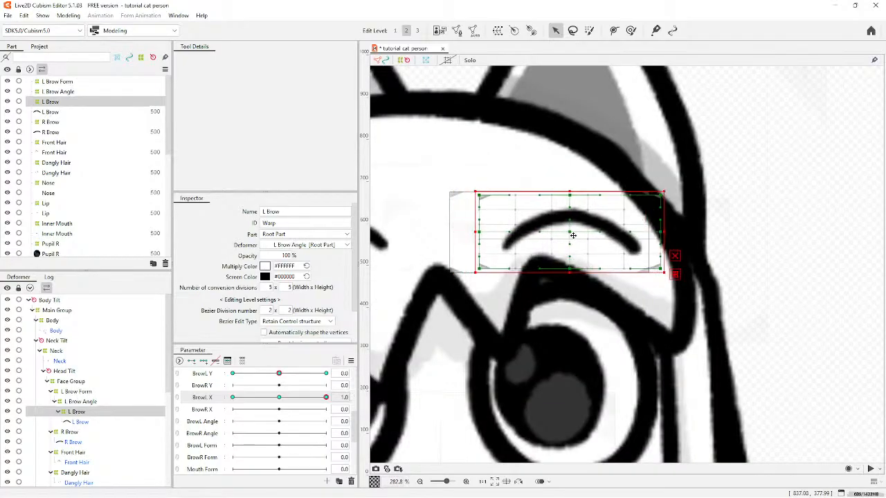
Set BrowL X to -1.0, shift the L Brow deformer inward toward the nose, and return BrowL X to 0.
{"action": "left_click", "coordinate": [233, 397]}
{"action": "left_click_drag", "start_coordinate": [542, 243], "coordinate": [514, 242]}
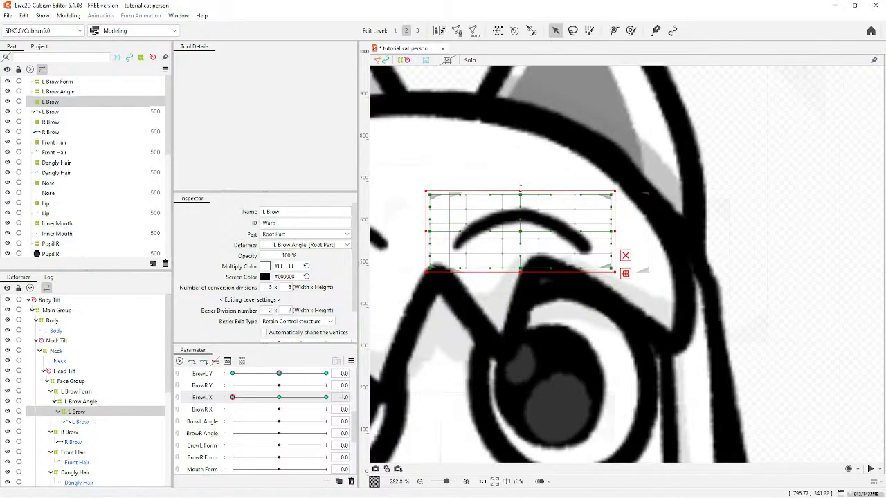
{"action": "left_click_drag", "start_coordinate": [521, 228], "coordinate": [773, 222]}
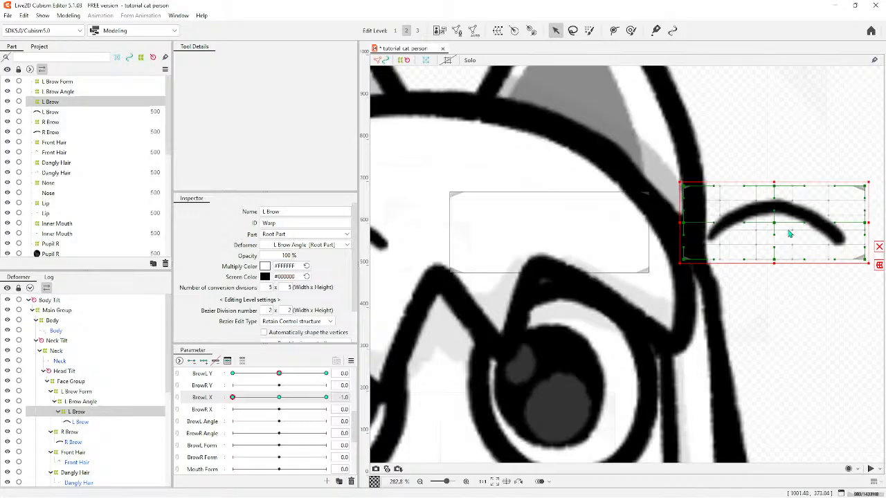
{"action": "key", "text": "ctrl+z"}
{"action": "left_click", "coordinate": [278, 397]}
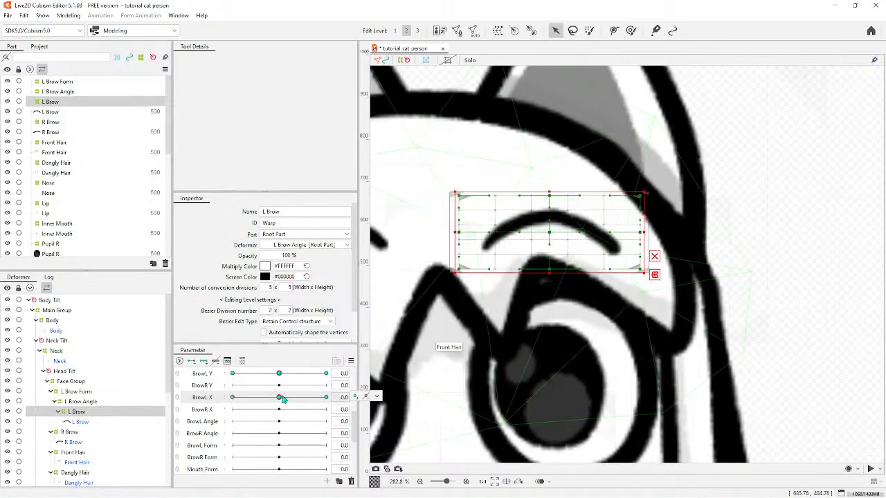
Raise the L Brow deformer at BrowL Y 1.0, lower it over the upper eyelid at -1.0, and return the parameter to 0.
{"action": "left_click", "coordinate": [325, 374]}
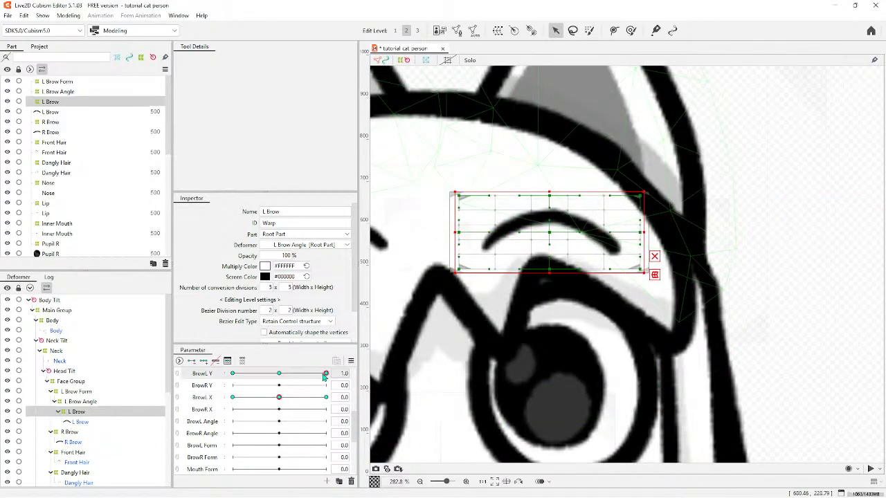
{"action": "left_click_drag", "start_coordinate": [548, 231], "coordinate": [551, 155]}
{"action": "left_click", "coordinate": [232, 374]}
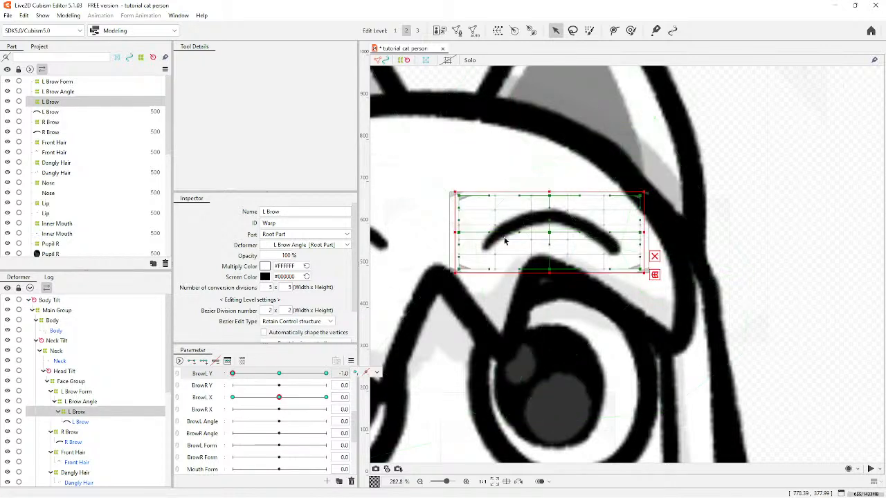
{"action": "left_click_drag", "start_coordinate": [551, 234], "coordinate": [554, 266]}
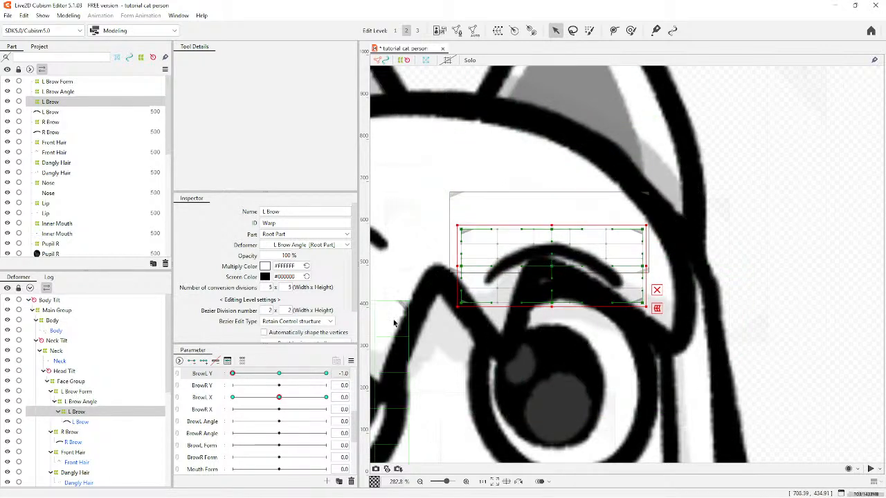
{"action": "left_click", "coordinate": [279, 374]}
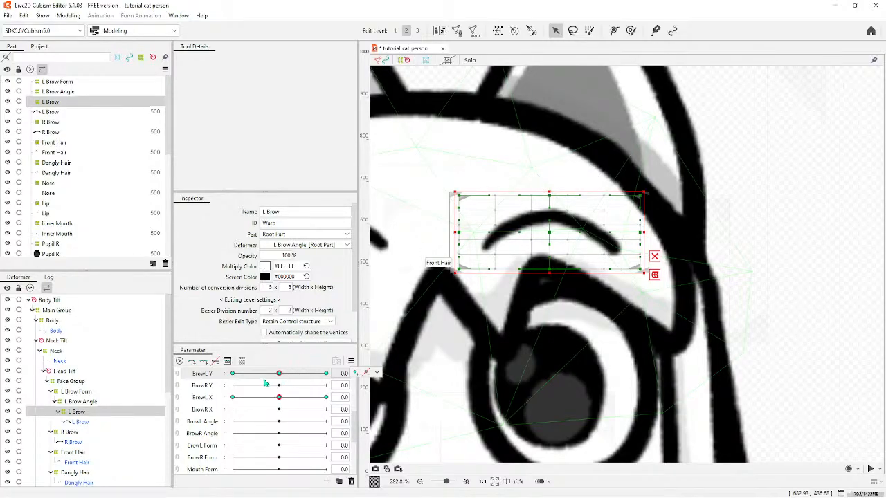
Place BrowL Y directly above BrowL X, link the two parameters and synthesize their four corner keyforms for the L Brow deformer.
{"action": "left_click_drag", "start_coordinate": [207, 378], "coordinate": [239, 386]}
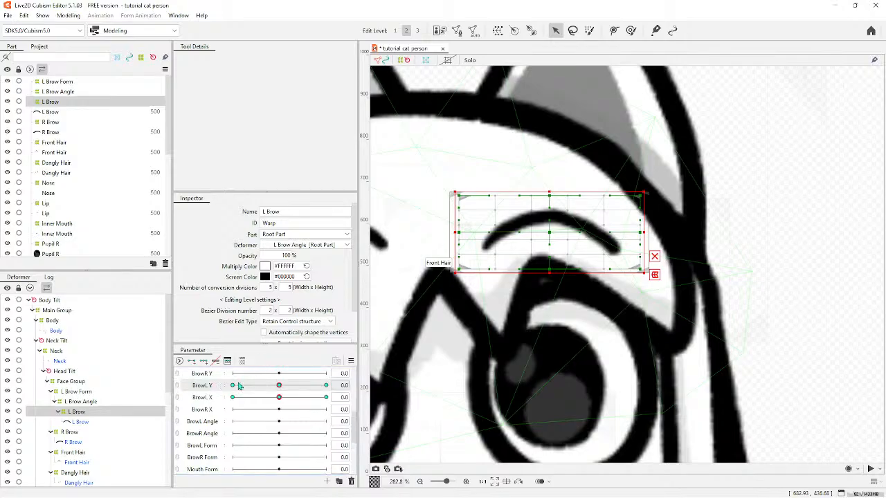
{"action": "left_click", "coordinate": [178, 388]}
{"action": "left_click", "coordinate": [350, 360]}
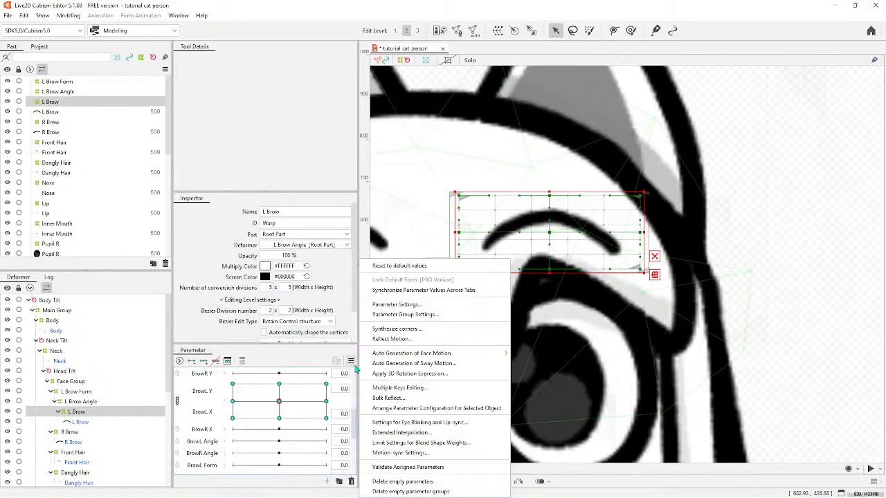
{"action": "left_click", "coordinate": [404, 329]}
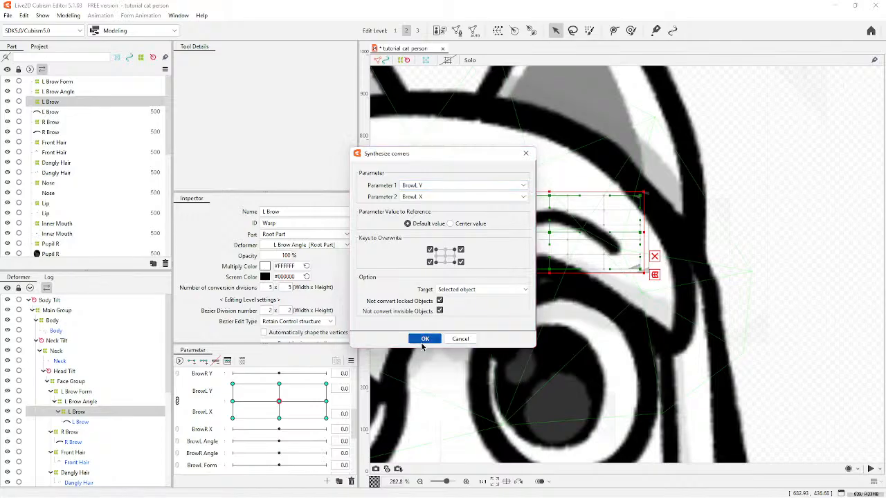
{"action": "left_click", "coordinate": [424, 339]}
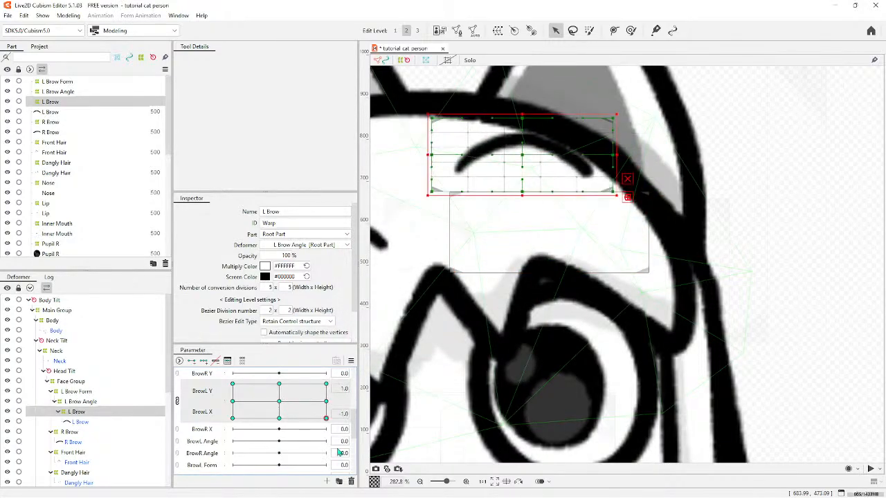
{"action": "left_click_drag", "start_coordinate": [339, 452], "coordinate": [345, 372]}
{"action": "left_click", "coordinate": [280, 402]}
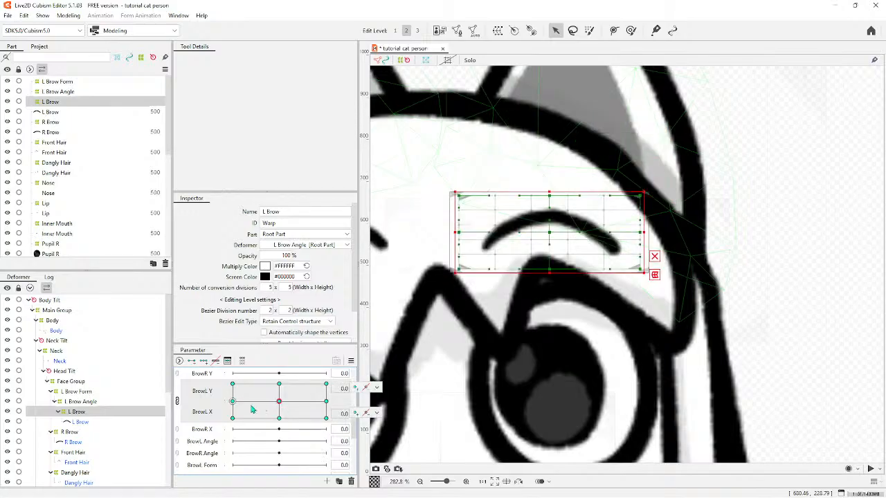
Unlink BrowL Y and BrowL X and run Synthesize Corners on the two separate parameters.
{"action": "left_click", "coordinate": [351, 360]}
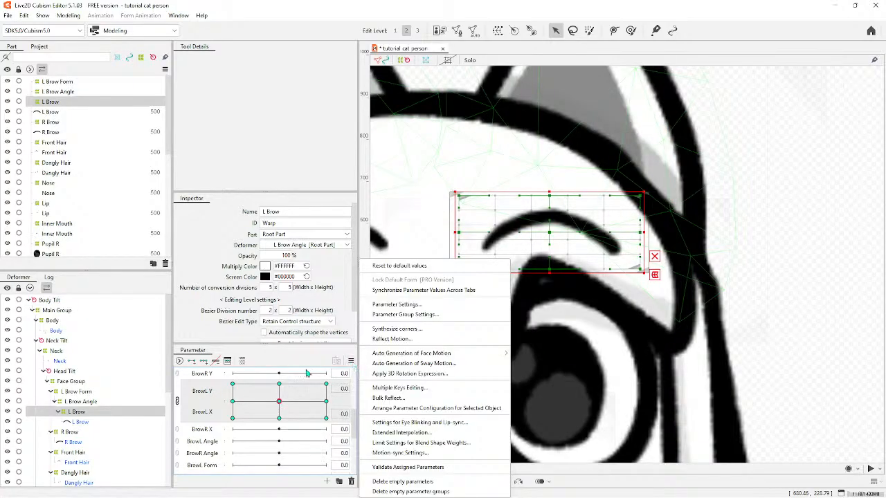
{"action": "left_click", "coordinate": [179, 401]}
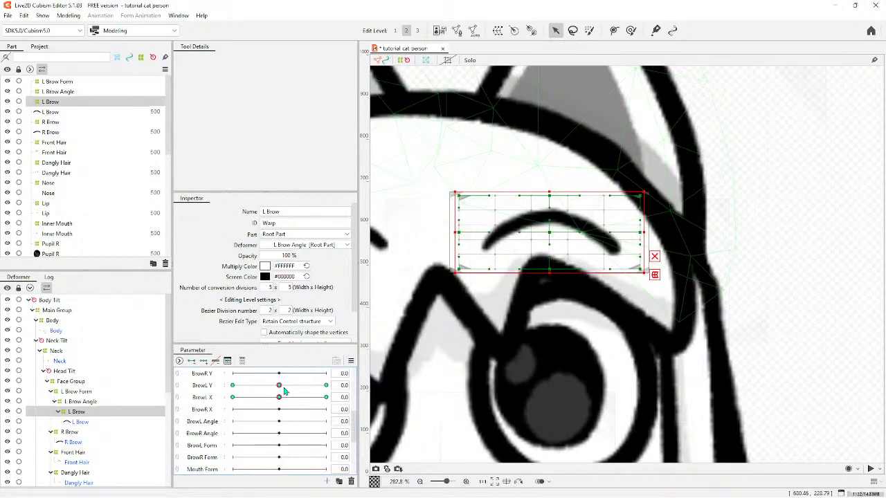
{"action": "mouse_move", "coordinate": [279, 385]}
{"action": "left_mouse_down"}
{"action": "mouse_move", "coordinate": [298, 385]}
{"action": "mouse_move", "coordinate": [273, 385]}
{"action": "mouse_move", "coordinate": [280, 398]}
{"action": "mouse_move", "coordinate": [322, 408]}
{"action": "mouse_move", "coordinate": [284, 412]}
{"action": "mouse_move", "coordinate": [279, 400]}
{"action": "left_mouse_up"}
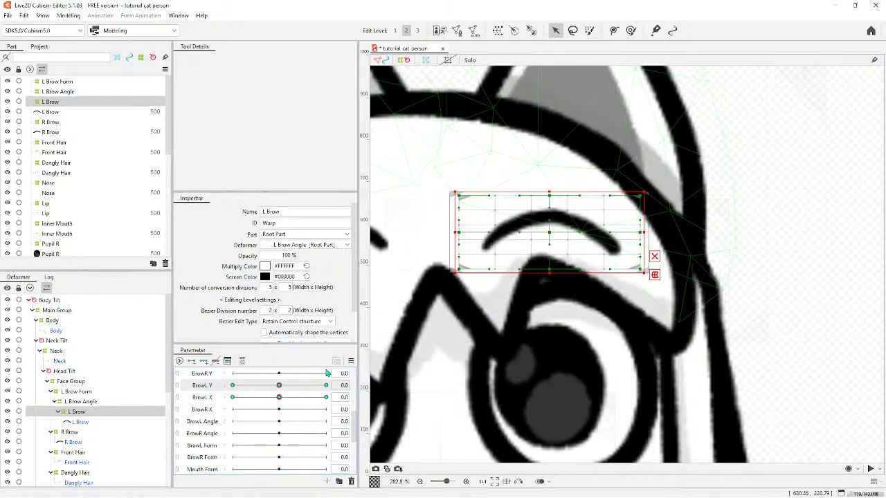
{"action": "left_click", "coordinate": [351, 361]}
{"action": "left_click", "coordinate": [394, 348]}
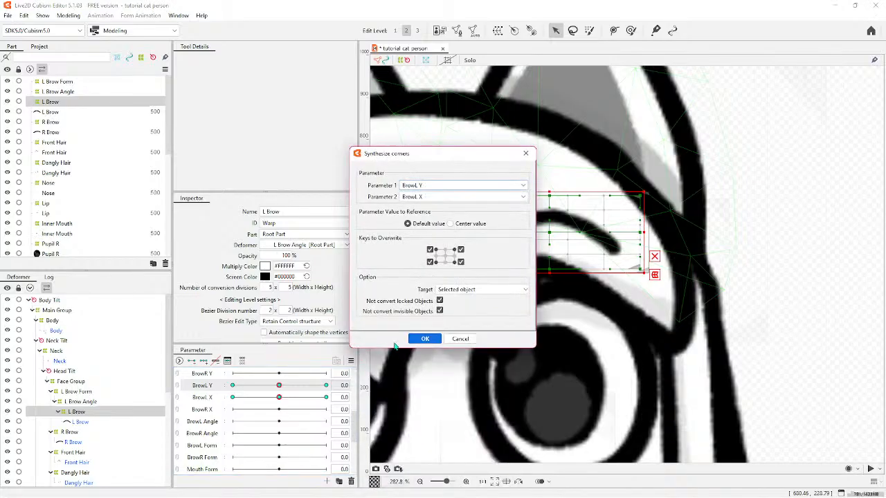
{"action": "left_click", "coordinate": [424, 339]}
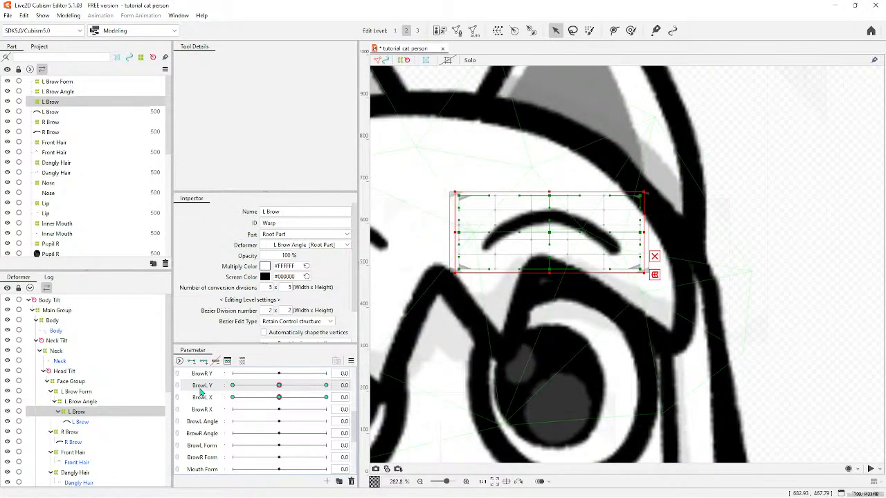
Link BrowL Y with BrowL X again, synthesize the corners once more and test the combined brow movement.
{"action": "left_click", "coordinate": [178, 391]}
{"action": "left_click", "coordinate": [351, 361]}
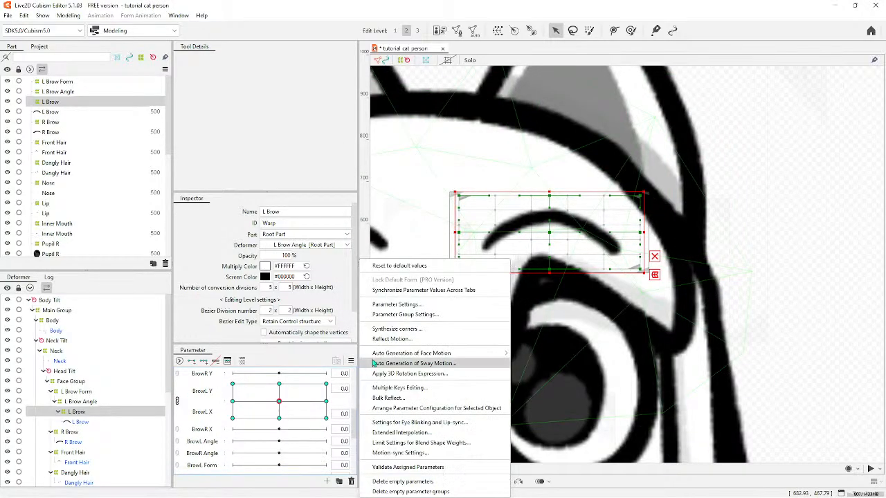
{"action": "left_click", "coordinate": [211, 399]}
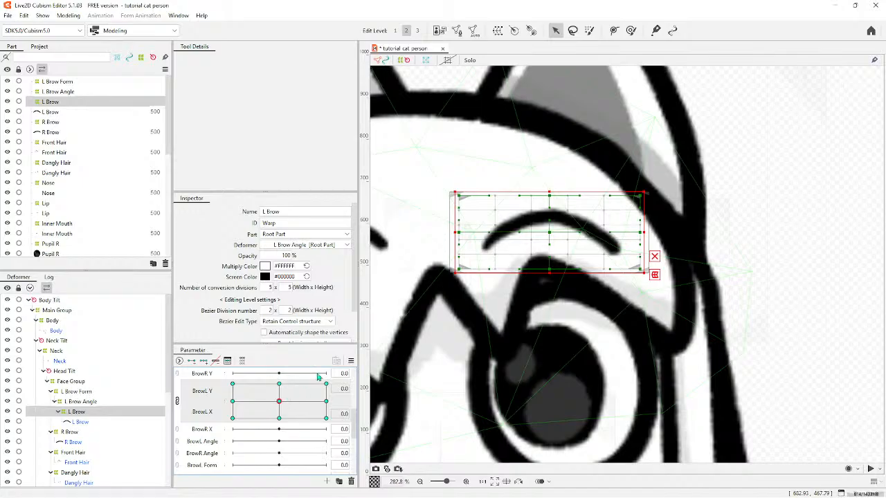
{"action": "left_click", "coordinate": [351, 360]}
{"action": "left_click", "coordinate": [398, 328]}
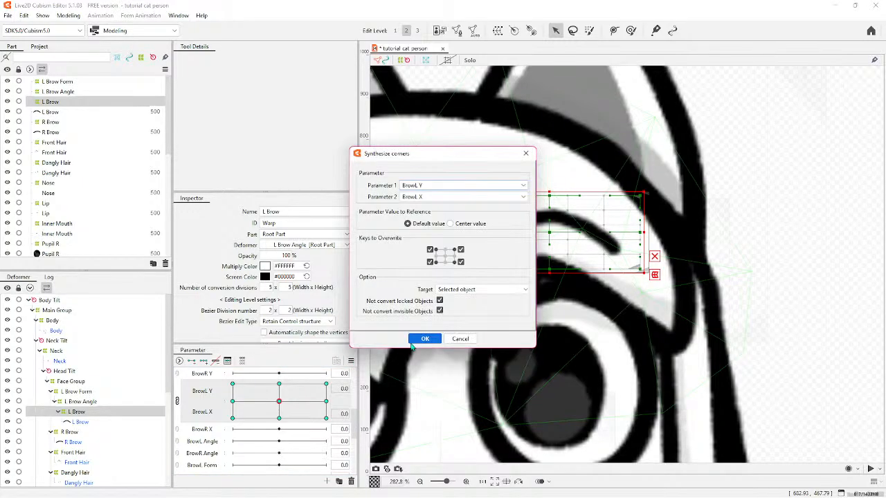
{"action": "left_click", "coordinate": [422, 339]}
{"action": "left_click_drag", "start_coordinate": [279, 401], "coordinate": [285, 452]}
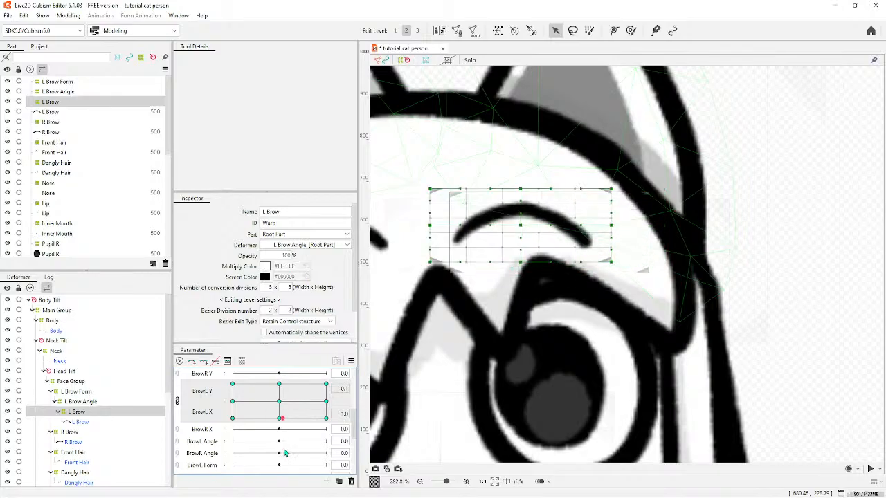
Relink the pair with BrowL X above BrowL Y, synthesize the L Brow corners, and test the movement before resetting both to 0.
{"action": "left_click", "coordinate": [176, 401]}
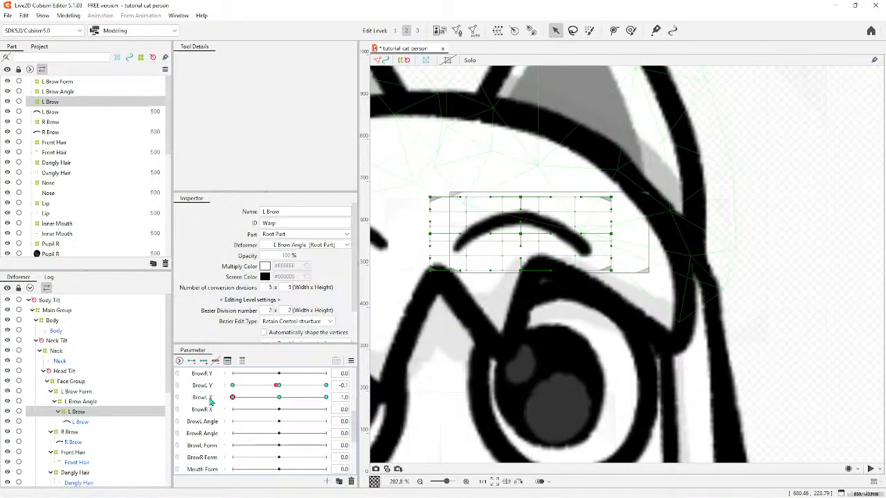
{"action": "left_click", "coordinate": [177, 391]}
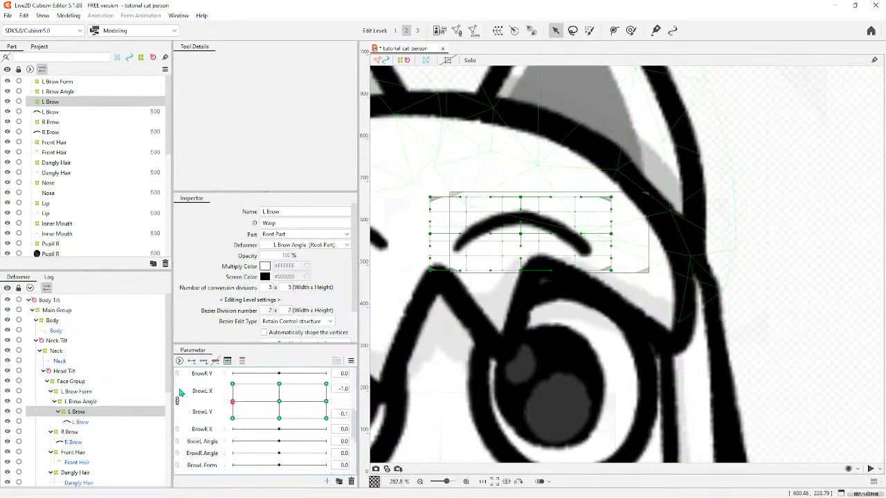
{"action": "left_click", "coordinate": [278, 401]}
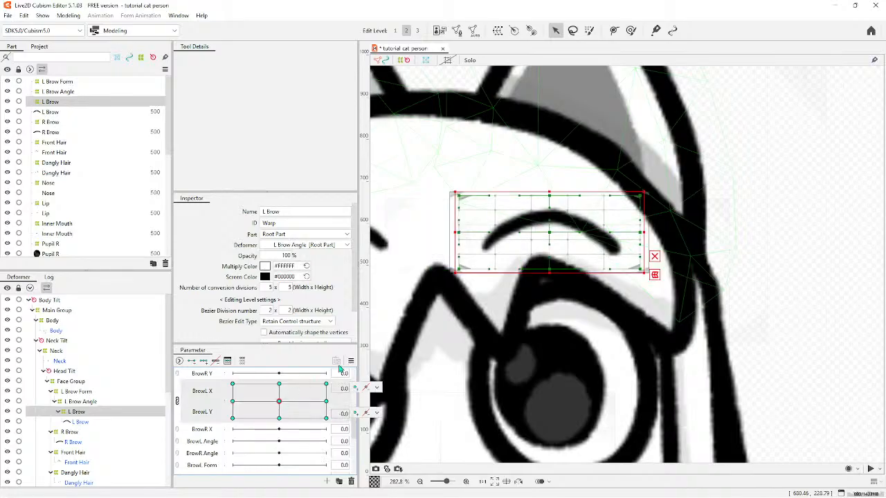
{"action": "left_click", "coordinate": [350, 360]}
{"action": "left_click", "coordinate": [369, 330]}
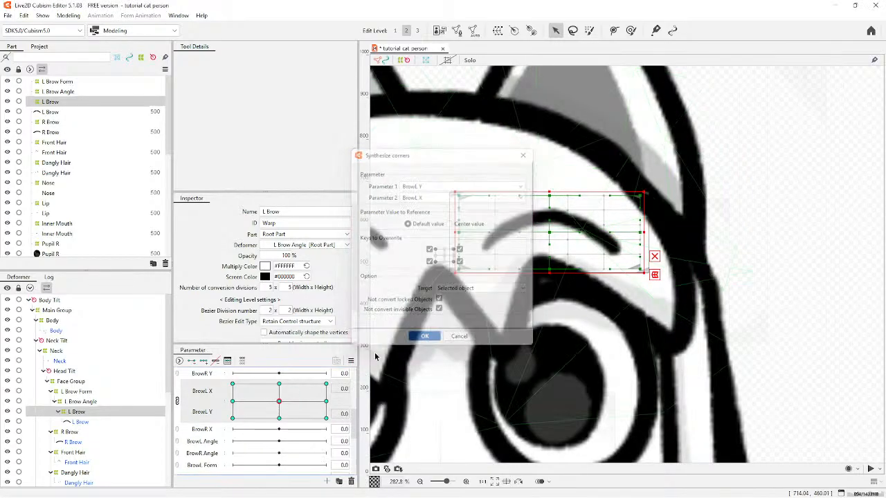
{"action": "left_click_drag", "start_coordinate": [279, 401], "coordinate": [232, 401]}
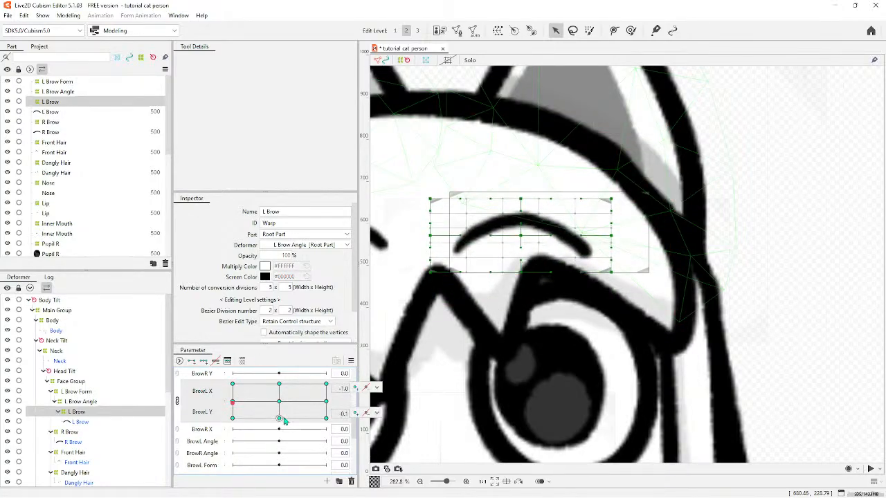
{"action": "left_click", "coordinate": [279, 402]}
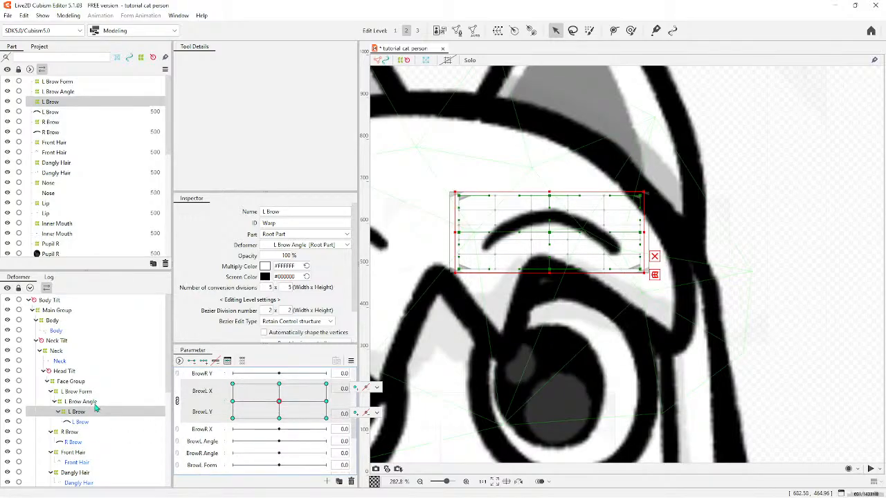
Create a warp deformer named R Brow Angle as the parent of the R Brow deformer.
{"action": "left_click", "coordinate": [72, 433]}
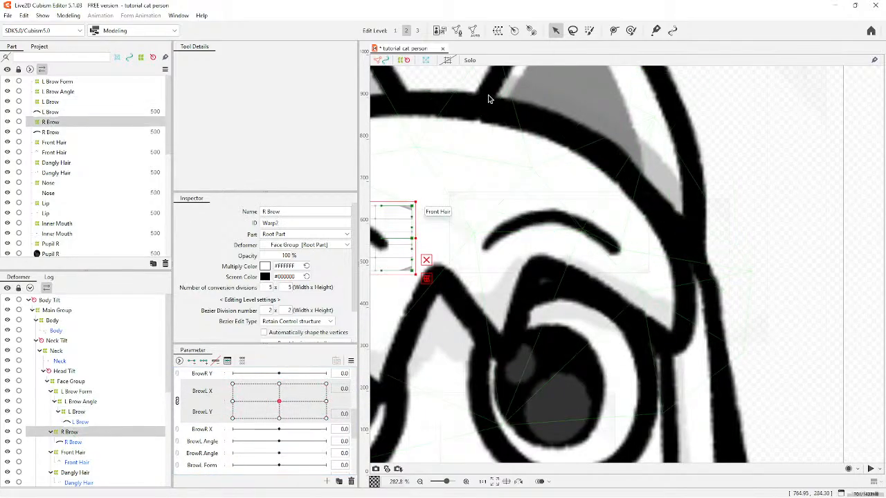
{"action": "left_click", "coordinate": [498, 30]}
{"action": "left_click", "coordinate": [443, 284]}
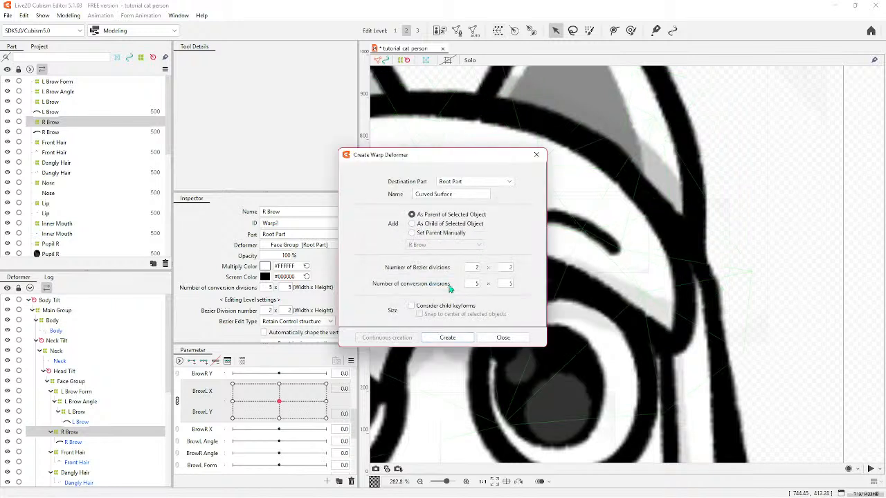
{"action": "left_click_drag", "start_coordinate": [463, 193], "coordinate": [413, 197]}
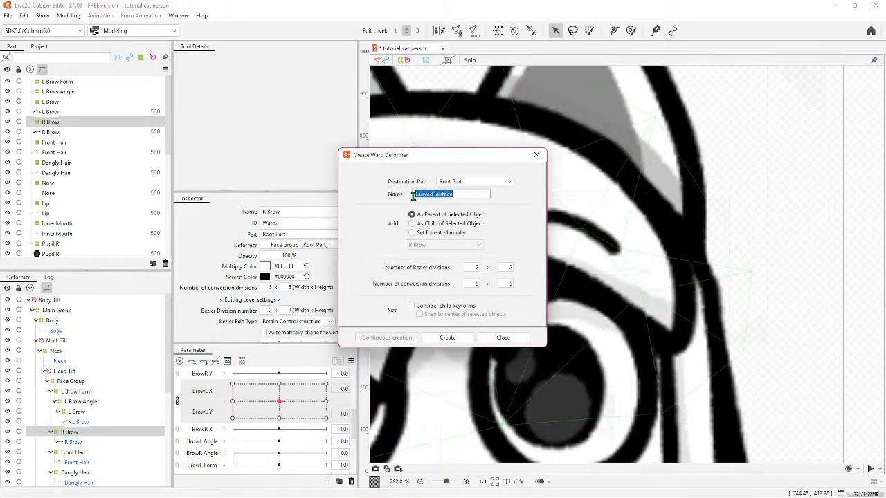
{"action": "type", "text": "R Brow Angle"}
{"action": "left_click", "coordinate": [451, 338]}
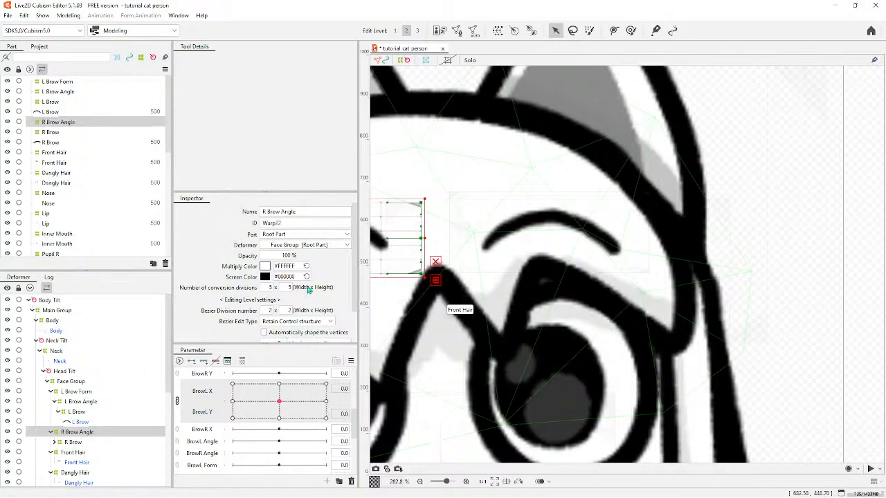
Create a warp deformer named R Brow Form as the parent of the R Brow Angle deformer.
{"action": "left_click", "coordinate": [497, 30]}
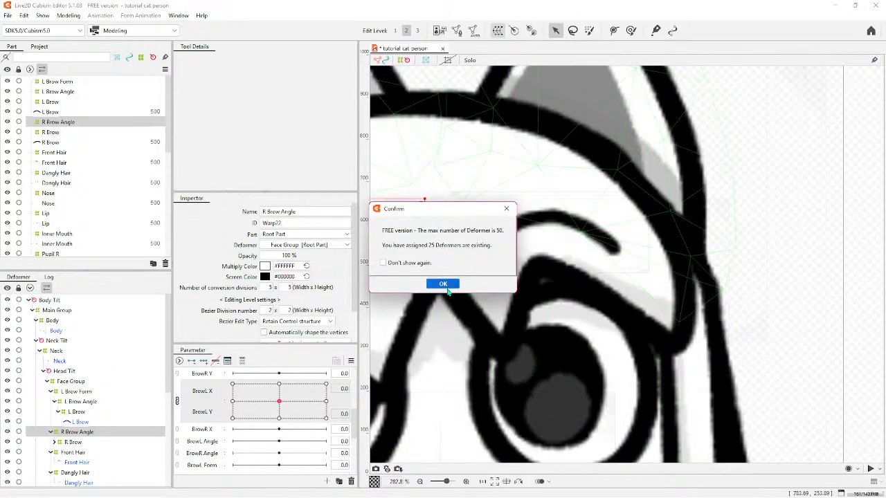
{"action": "left_click", "coordinate": [443, 284]}
{"action": "left_click_drag", "start_coordinate": [462, 198], "coordinate": [398, 197]}
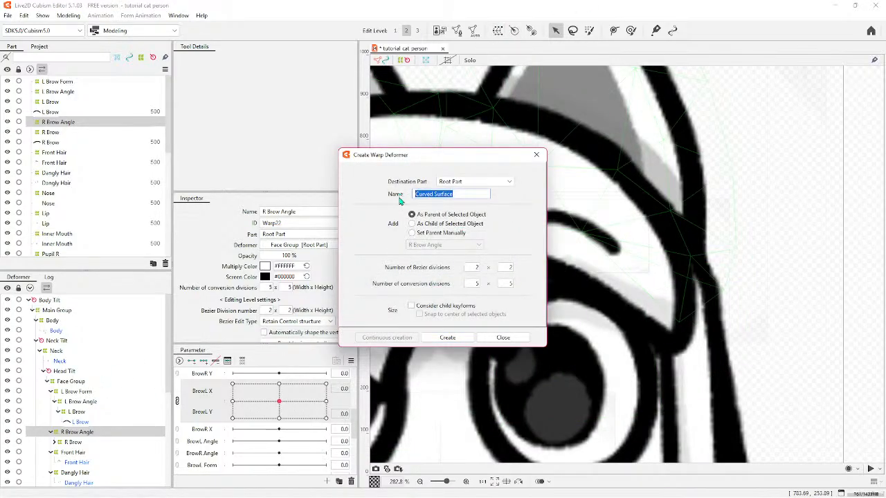
{"action": "type", "text": "R Brow Form"}
{"action": "left_click", "coordinate": [447, 337]}
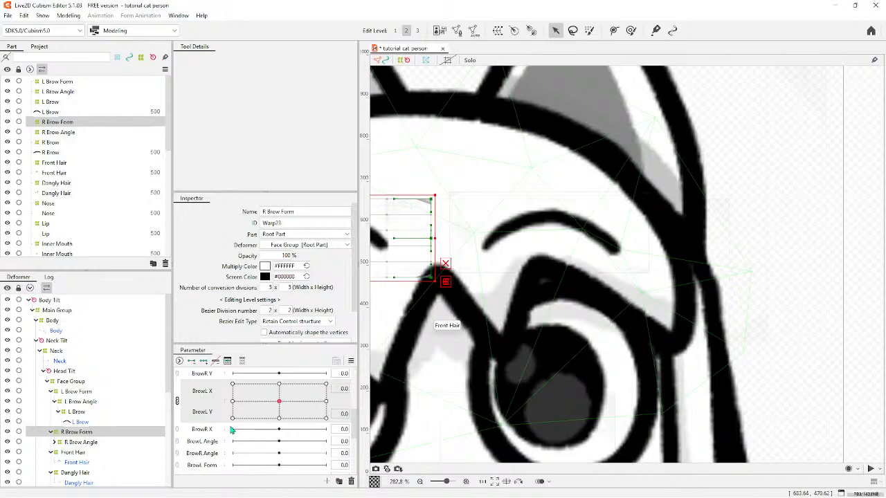
{"action": "scroll", "coordinate": [230, 428], "scroll_direction": "down", "scroll_amount": 2}
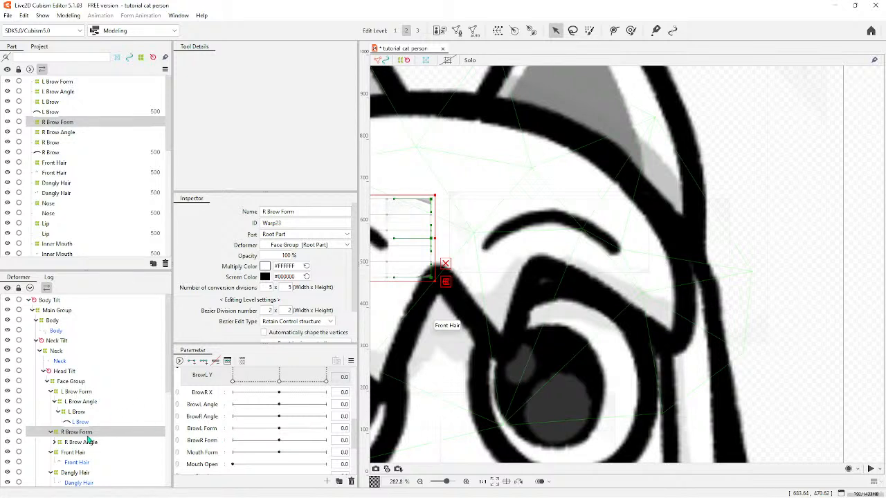
Expand the R Brow Angle deformer and reorder the parameters so BrowR Y sits directly below BrowR X.
{"action": "left_click", "coordinate": [58, 443]}
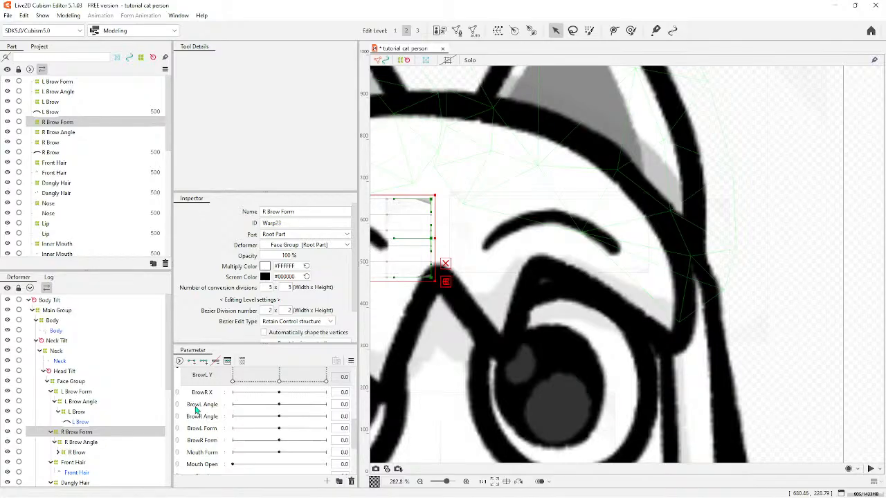
{"action": "scroll", "coordinate": [689, 279], "scroll_direction": "down", "scroll_amount": 4}
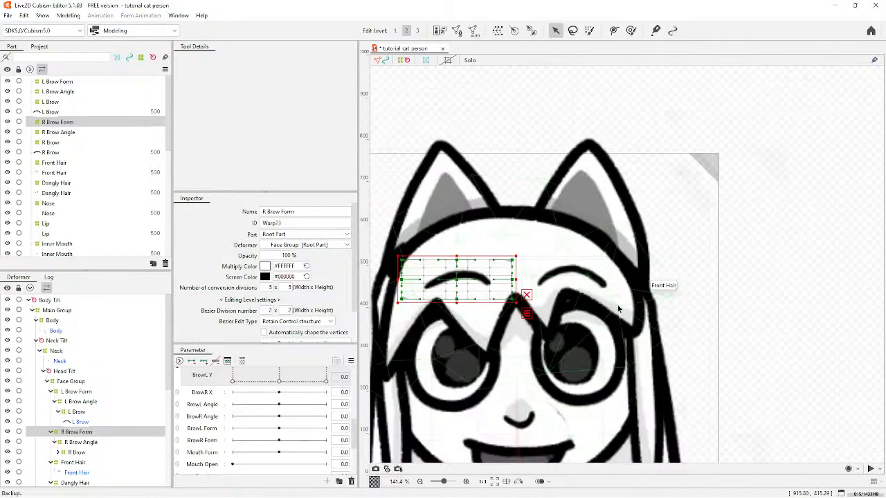
{"action": "scroll", "coordinate": [690, 278], "scroll_direction": "down", "scroll_amount": 2}
{"action": "scroll", "coordinate": [574, 270], "scroll_direction": "up", "scroll_amount": 8}
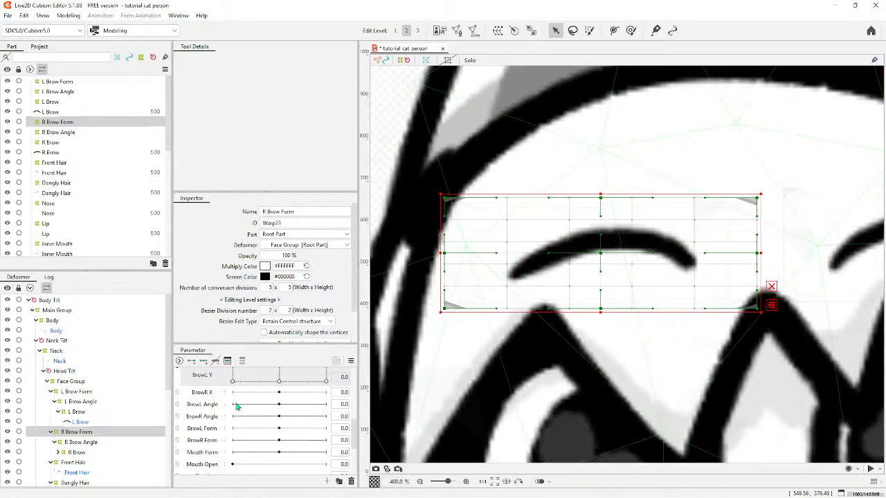
{"action": "scroll", "coordinate": [293, 413], "scroll_direction": "up", "scroll_amount": 2}
{"action": "scroll", "coordinate": [294, 413], "scroll_direction": "up", "scroll_amount": 2}
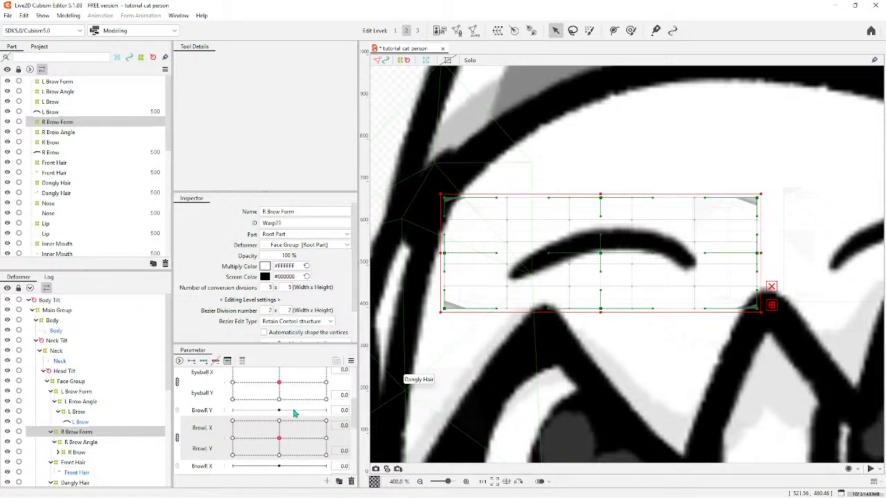
{"action": "left_click_drag", "start_coordinate": [213, 414], "coordinate": [225, 462]}
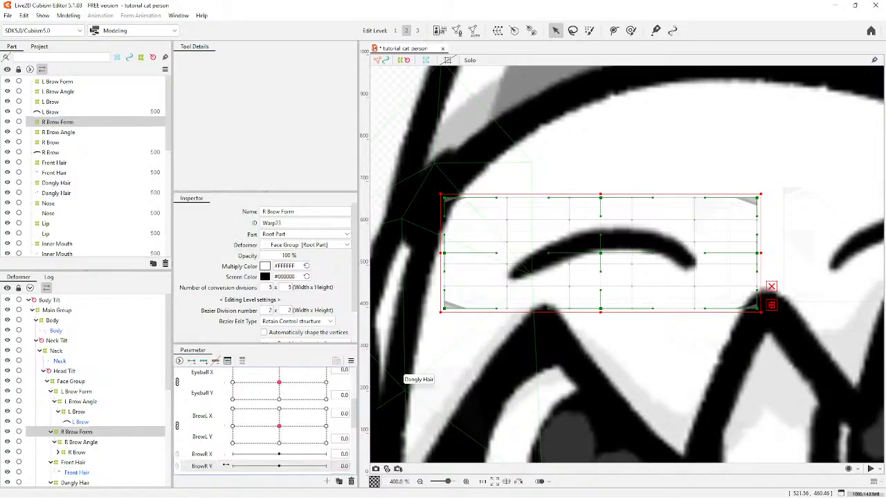
{"action": "scroll", "coordinate": [225, 436], "scroll_direction": "down", "scroll_amount": 2}
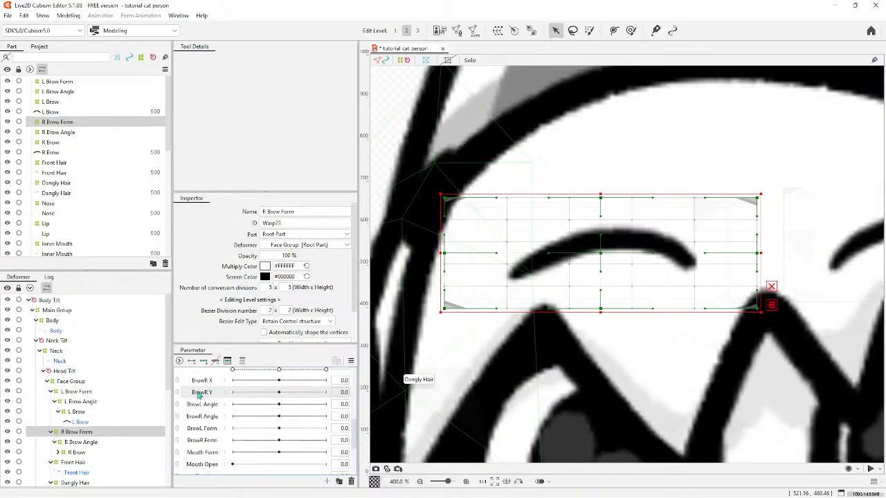
Add three keys each on BrowR X and BrowR Y for the R Brow deformer.
{"action": "left_click", "coordinate": [90, 452]}
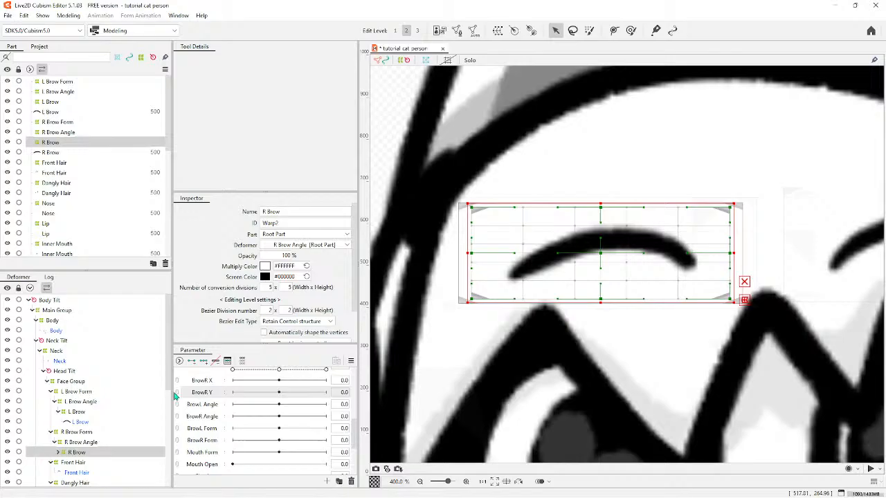
{"action": "left_click", "coordinate": [218, 382]}
{"action": "left_click", "coordinate": [204, 362]}
{"action": "left_click", "coordinate": [210, 391]}
{"action": "left_click", "coordinate": [205, 362]}
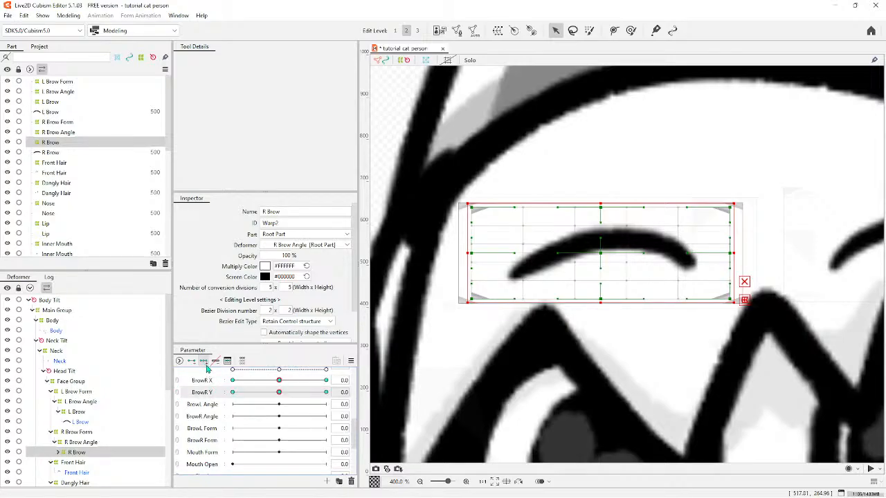
With BrowR Y and BrowL Y at 1.0, raise the R Brow deformer to the left brow's height and reset both parameters to 0.
{"action": "scroll", "coordinate": [546, 310], "scroll_direction": "down", "scroll_amount": 4}
{"action": "scroll", "coordinate": [497, 352], "scroll_direction": "up", "scroll_amount": 2}
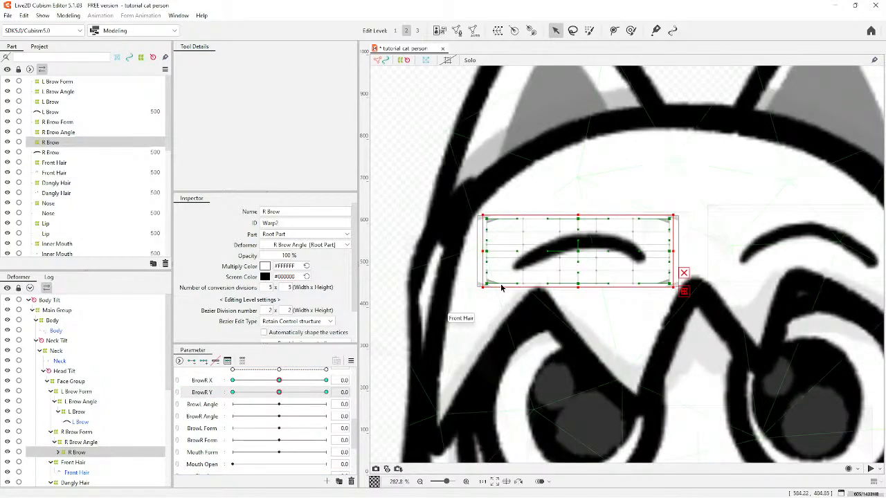
{"action": "left_click", "coordinate": [325, 391]}
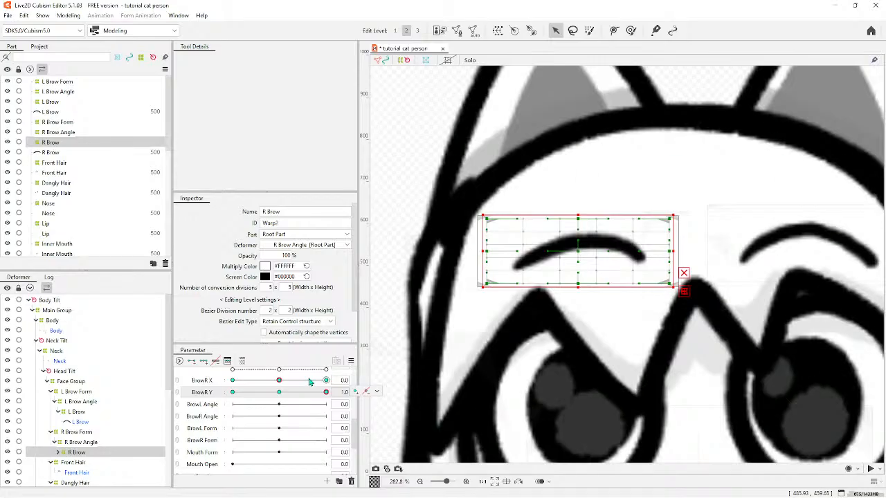
{"action": "left_click", "coordinate": [325, 380]}
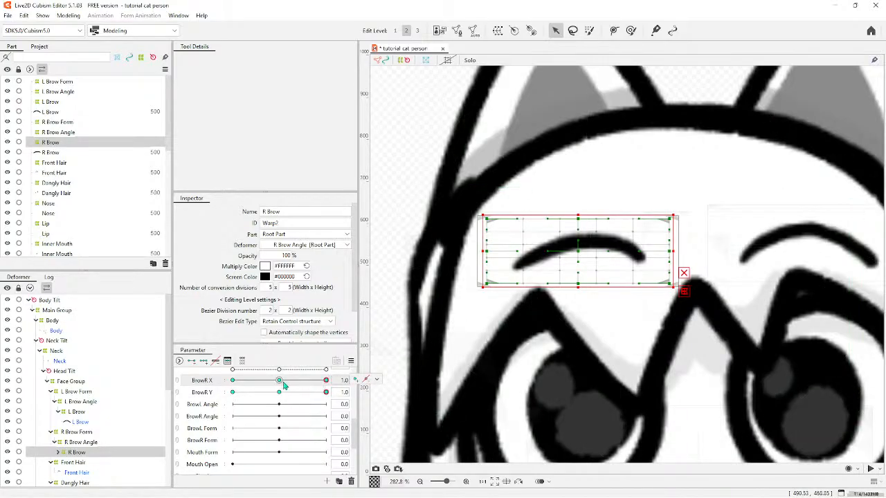
{"action": "scroll", "coordinate": [282, 385], "scroll_direction": "up", "scroll_amount": 1}
{"action": "left_click", "coordinate": [279, 417]}
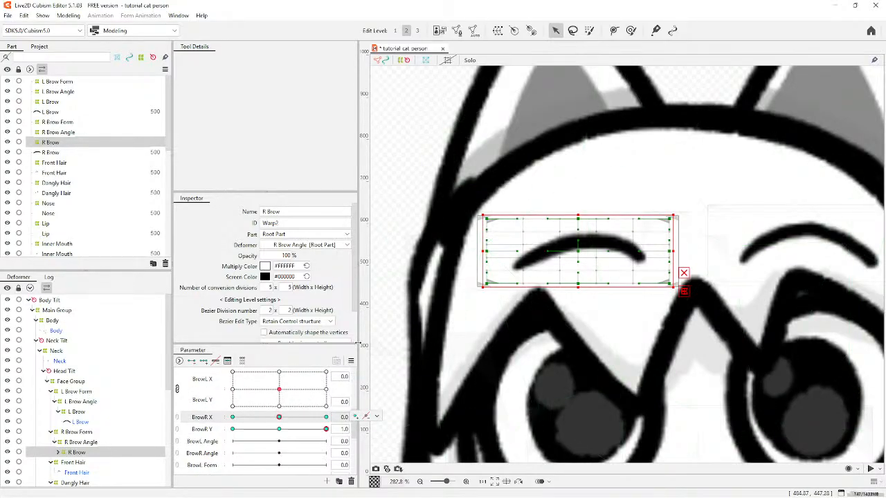
{"action": "left_click", "coordinate": [279, 372]}
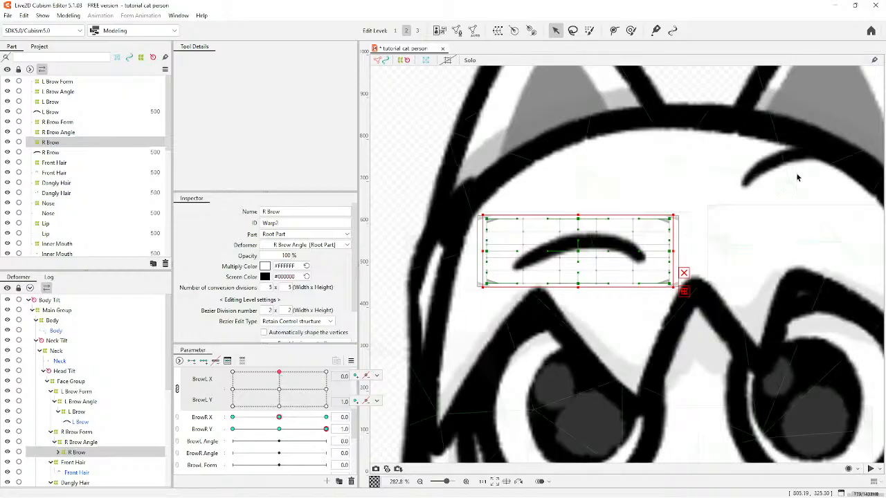
{"action": "scroll", "coordinate": [797, 178], "scroll_direction": "down", "scroll_amount": 3}
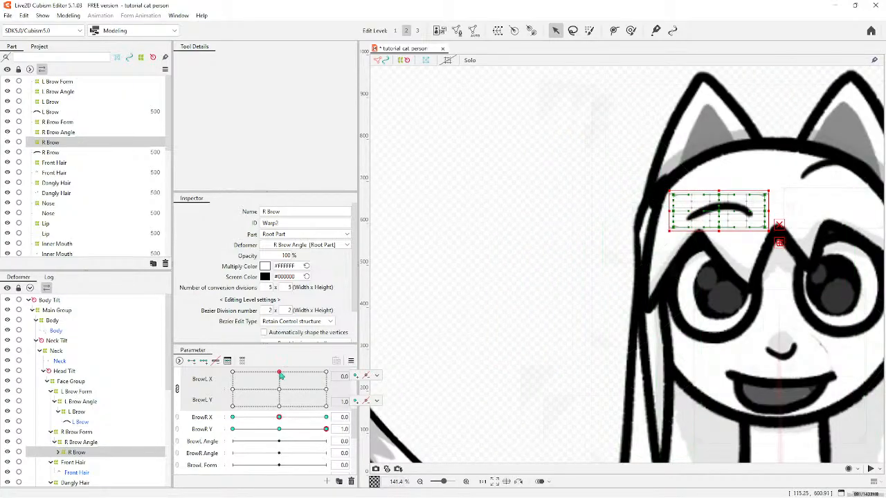
{"action": "mouse_move", "coordinate": [280, 374]}
{"action": "left_mouse_down"}
{"action": "mouse_move", "coordinate": [328, 374]}
{"action": "mouse_move", "coordinate": [209, 375]}
{"action": "mouse_move", "coordinate": [282, 374]}
{"action": "left_mouse_up"}
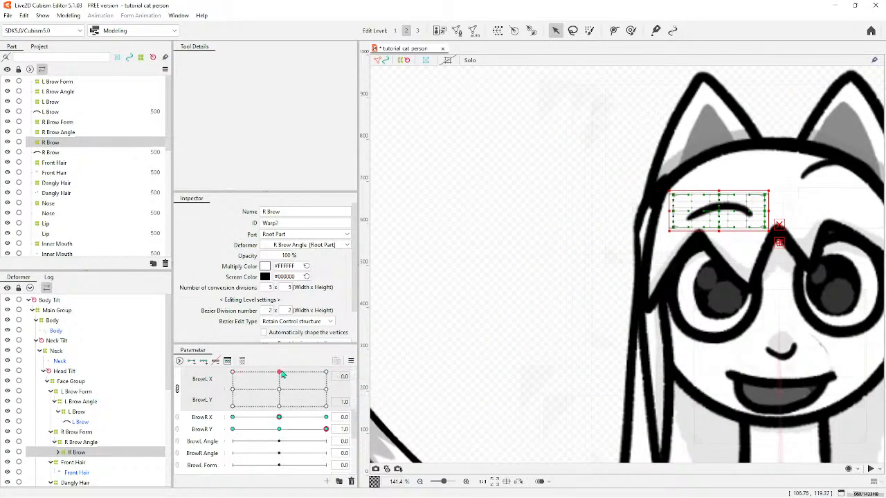
{"action": "scroll", "coordinate": [664, 291], "scroll_direction": "down", "scroll_amount": 2}
{"action": "scroll", "coordinate": [621, 306], "scroll_direction": "up", "scroll_amount": 4}
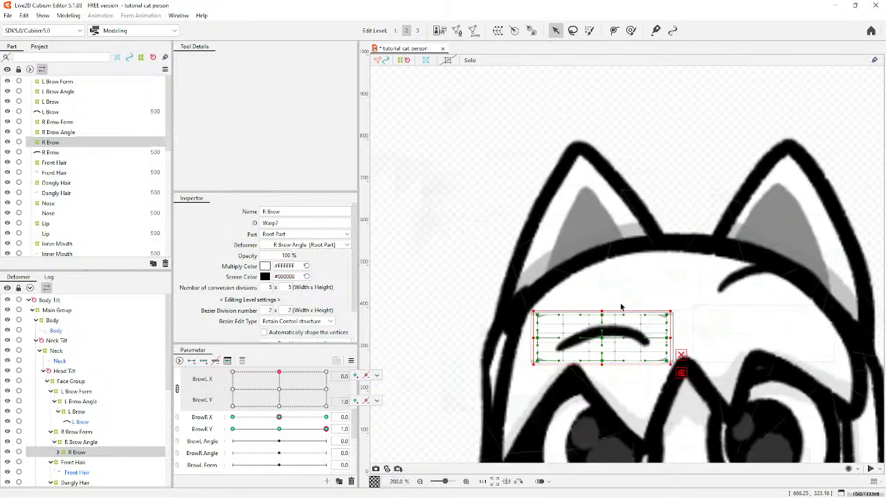
{"action": "left_click", "coordinate": [376, 402]}
{"action": "left_click_drag", "start_coordinate": [598, 338], "coordinate": [601, 281]}
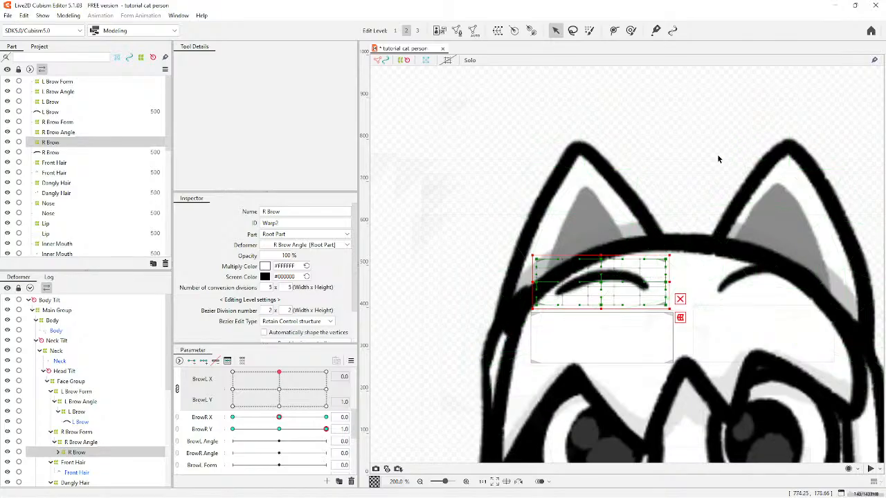
{"action": "scroll", "coordinate": [600, 179], "scroll_direction": "down", "scroll_amount": 4}
{"action": "scroll", "coordinate": [618, 222], "scroll_direction": "up", "scroll_amount": 3}
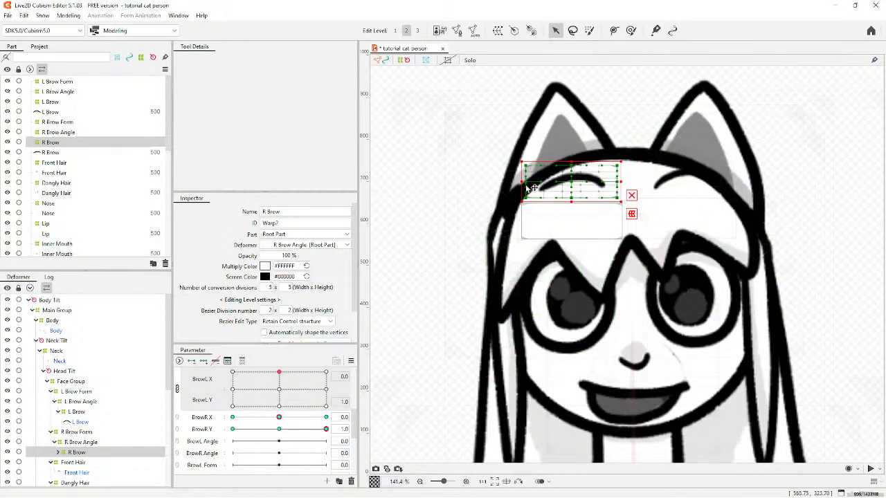
{"action": "left_click", "coordinate": [290, 430]}
{"action": "left_click", "coordinate": [281, 391]}
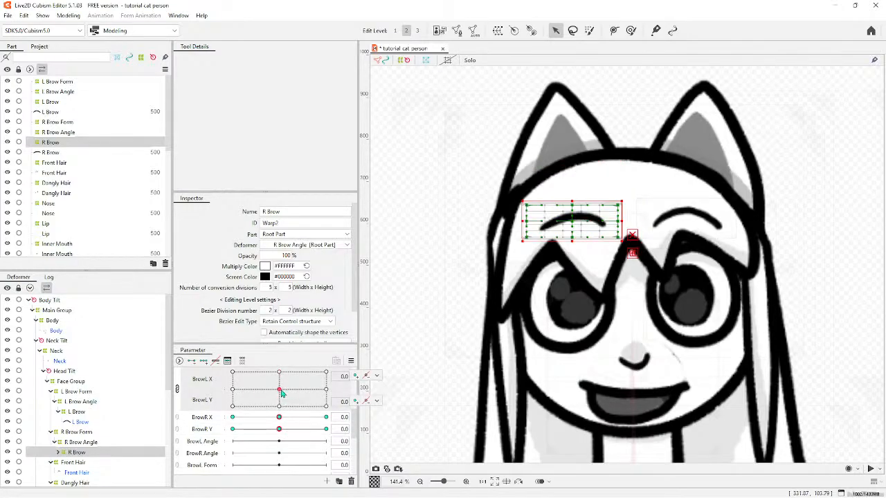
With BrowR Y and BrowL Y at -1.0, lower the R Brow deformer to match the left brow and reset BrowR Y to 0.
{"action": "left_click_drag", "start_coordinate": [282, 393], "coordinate": [233, 429]}
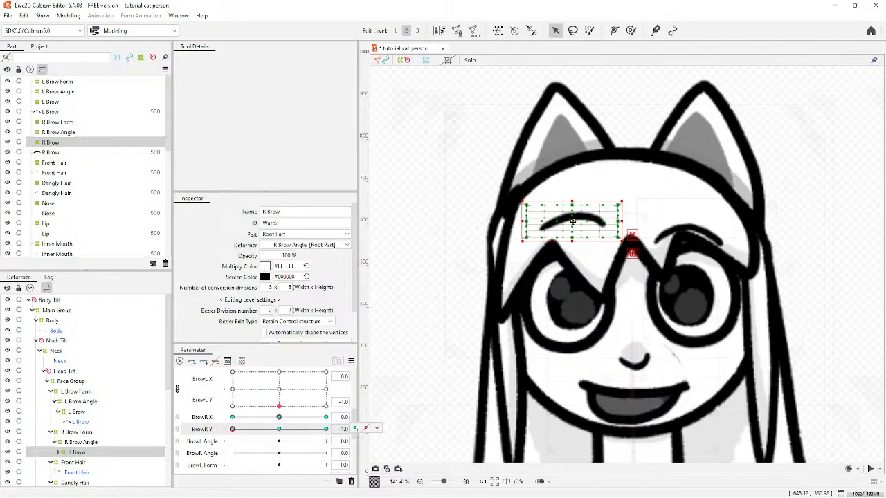
{"action": "left_click_drag", "start_coordinate": [572, 220], "coordinate": [571, 239]}
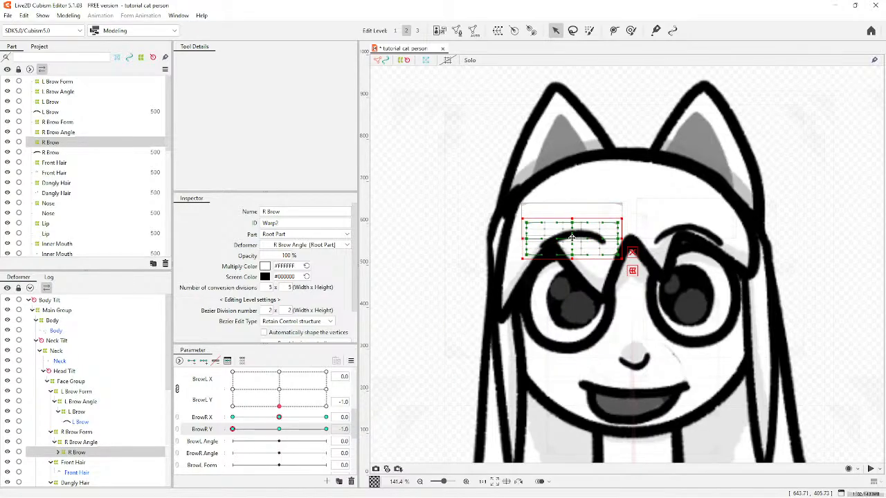
{"action": "left_click", "coordinate": [279, 430]}
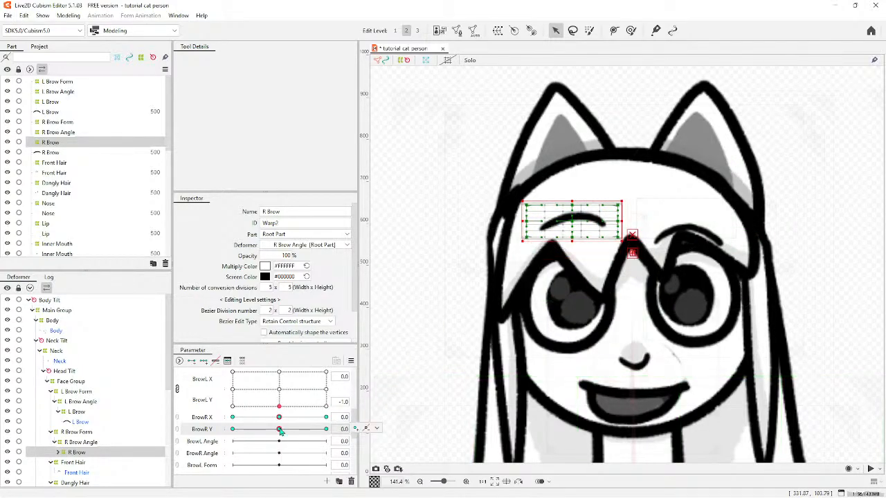
With BrowR X and BrowL X at -1.0, shift the R Brow deformer outward, away from the nose.
{"action": "left_click", "coordinate": [232, 417]}
{"action": "left_click", "coordinate": [232, 389]}
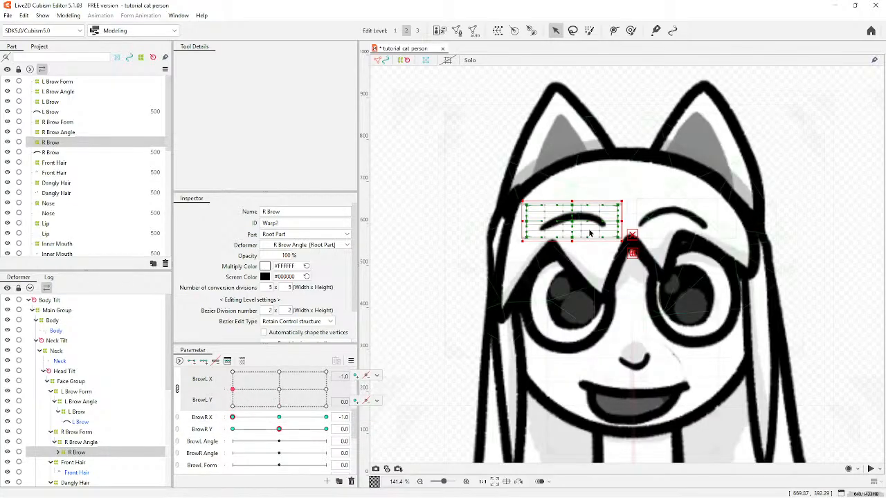
{"action": "left_click_drag", "start_coordinate": [572, 221], "coordinate": [545, 218]}
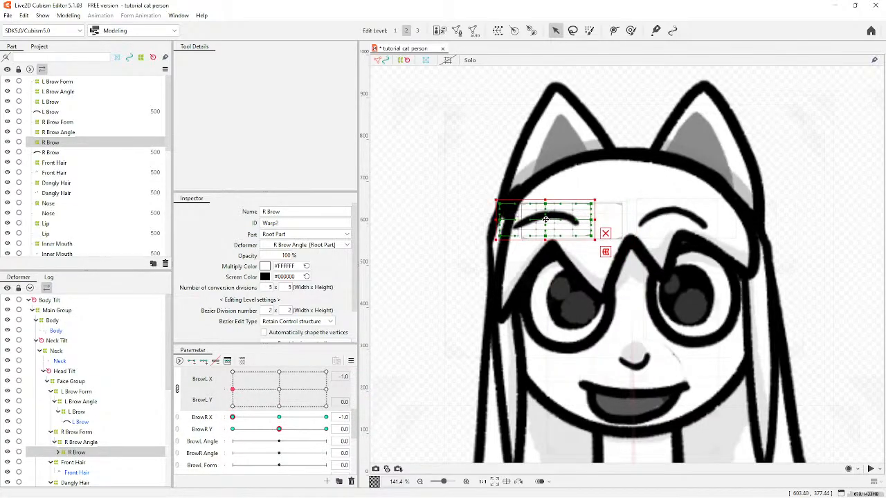
With BrowL X at 1.0 and both BrowR parameters at 0, shift the R Brow deformer inward, toward the nose.
{"action": "left_click", "coordinate": [325, 417]}
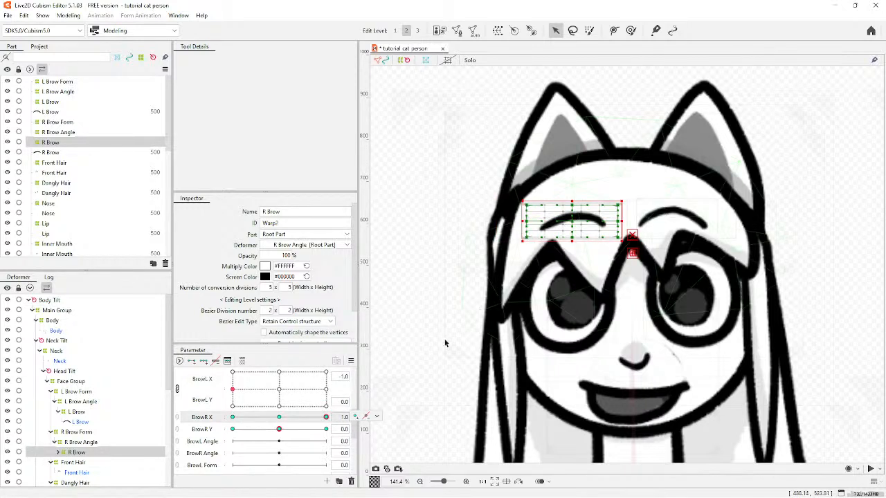
{"action": "left_click", "coordinate": [326, 429]}
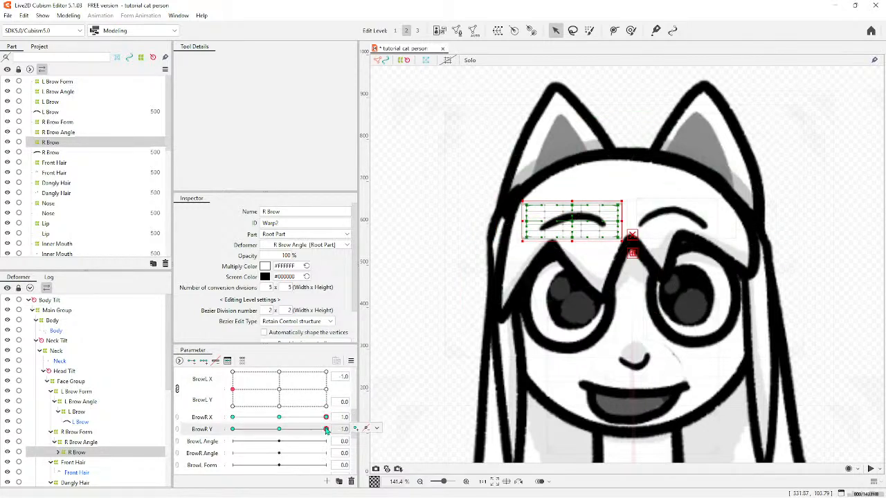
{"action": "left_click", "coordinate": [280, 419]}
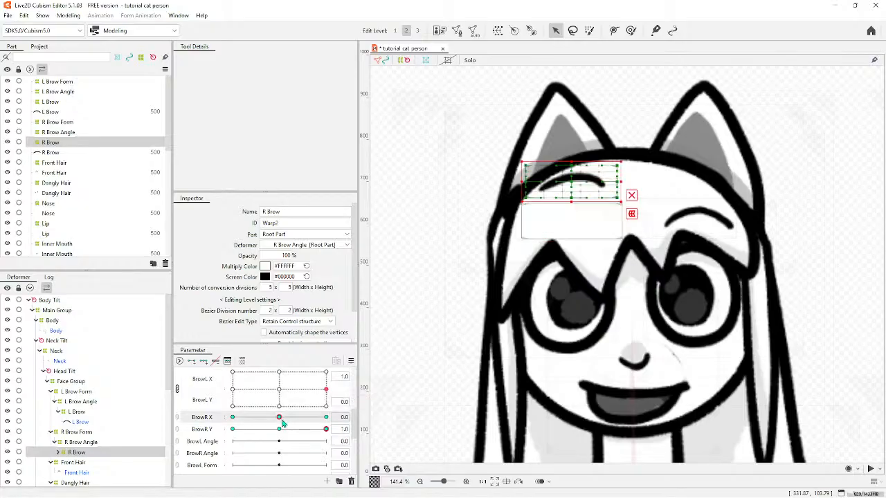
{"action": "left_click", "coordinate": [279, 429]}
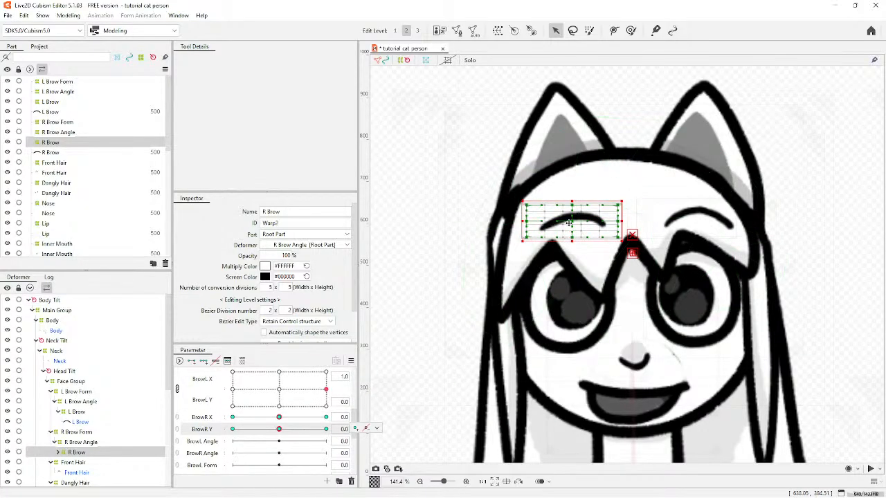
{"action": "left_click_drag", "start_coordinate": [568, 223], "coordinate": [582, 221]}
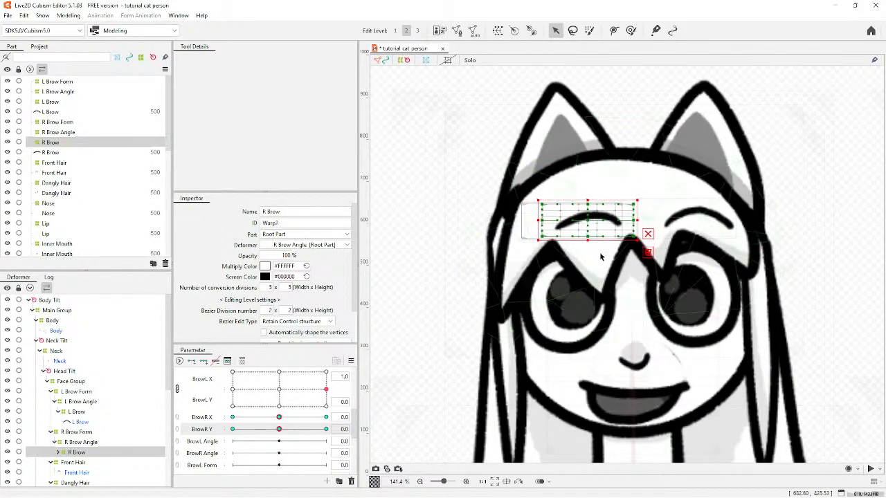
Reset BrowL X to 0 and undo the R Brow movement edits back to before the BrowR Y keys were added.
{"action": "scroll", "coordinate": [601, 257], "scroll_direction": "down", "scroll_amount": 5}
{"action": "left_click", "coordinate": [278, 388]}
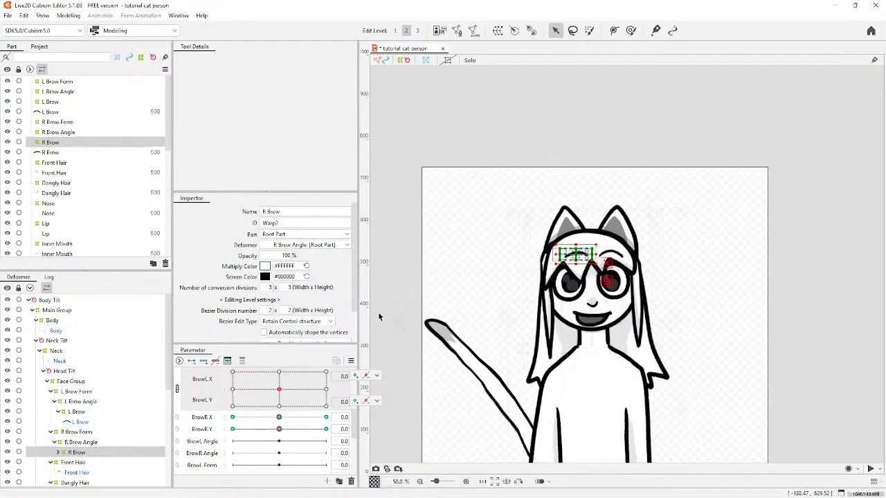
{"action": "key", "text": "ctrl+z"}
{"action": "key", "text": "ctrl+z"}
{"action": "key", "text": "ctrl+z"}
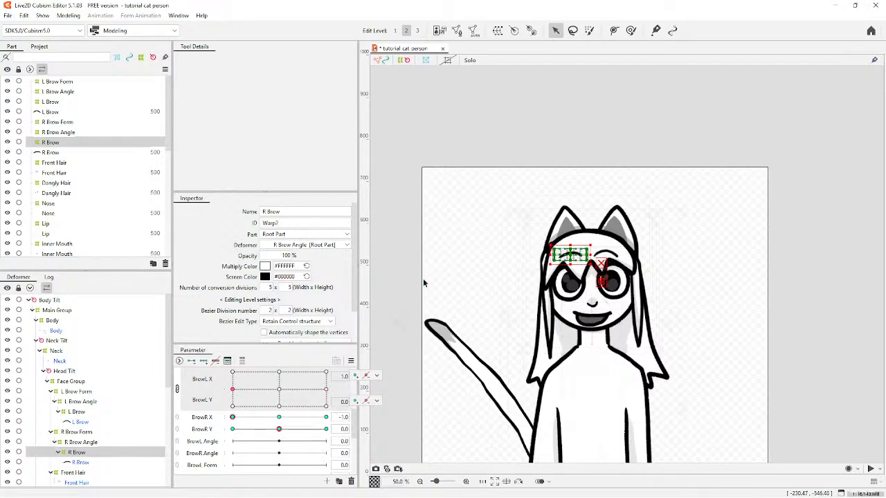
{"action": "key", "text": "ctrl+z"}
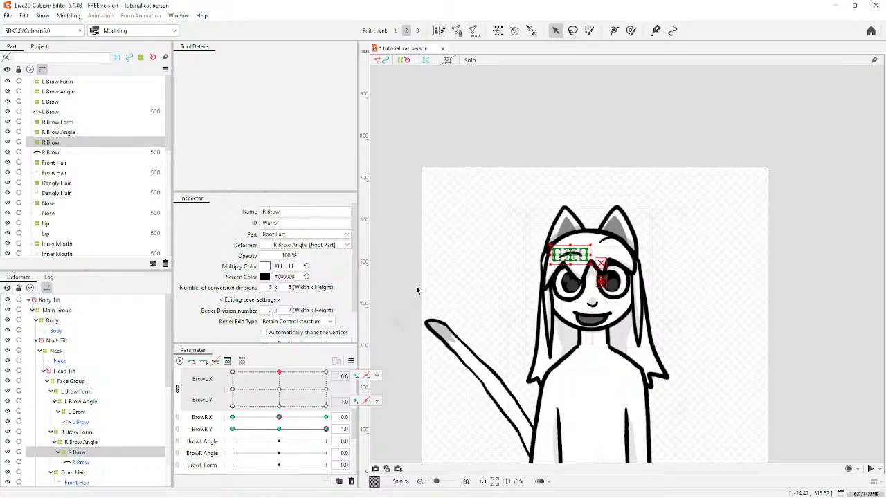
{"action": "key", "text": "ctrl+z"}
Add three keys on BrowR Y, and with BrowR X and BrowL X at 1.0, shift the R Brow deformer inward, toward the nose.
{"action": "left_click", "coordinate": [213, 430]}
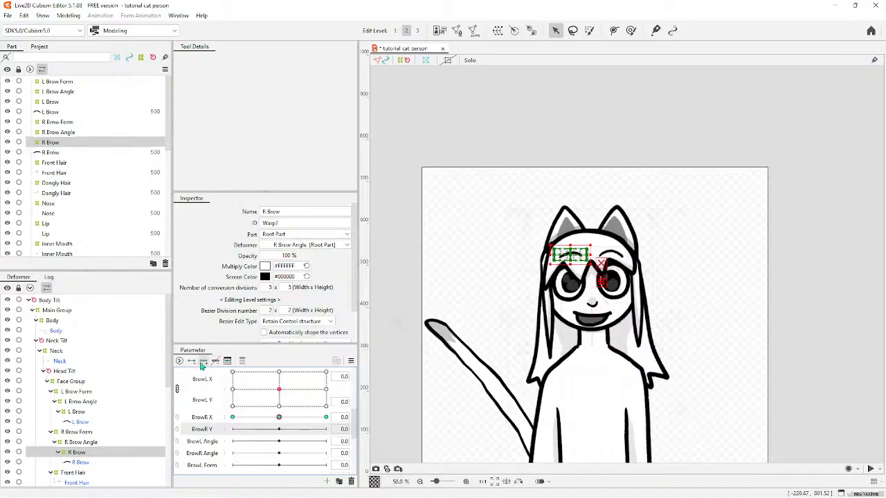
{"action": "left_click", "coordinate": [326, 417]}
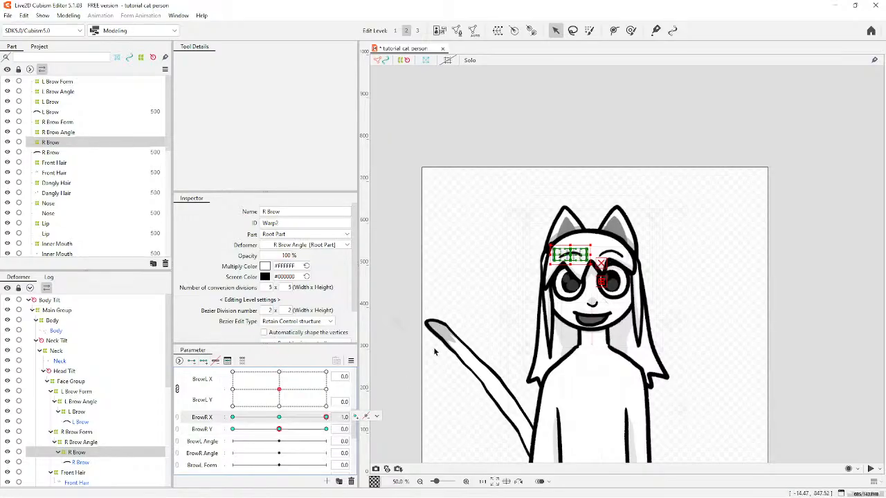
{"action": "scroll", "coordinate": [588, 274], "scroll_direction": "up", "scroll_amount": 2}
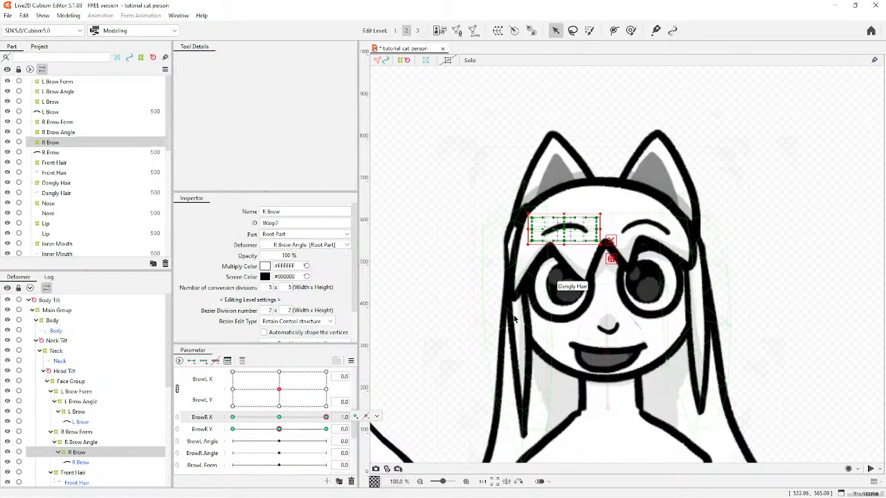
{"action": "scroll", "coordinate": [514, 318], "scroll_direction": "up", "scroll_amount": 1}
{"action": "left_click", "coordinate": [279, 373]}
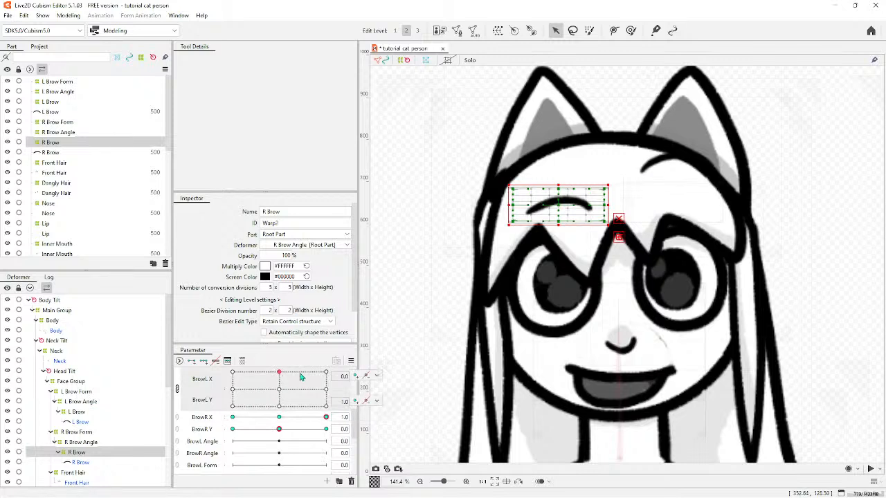
{"action": "left_click", "coordinate": [283, 391]}
{"action": "left_click", "coordinate": [322, 392]}
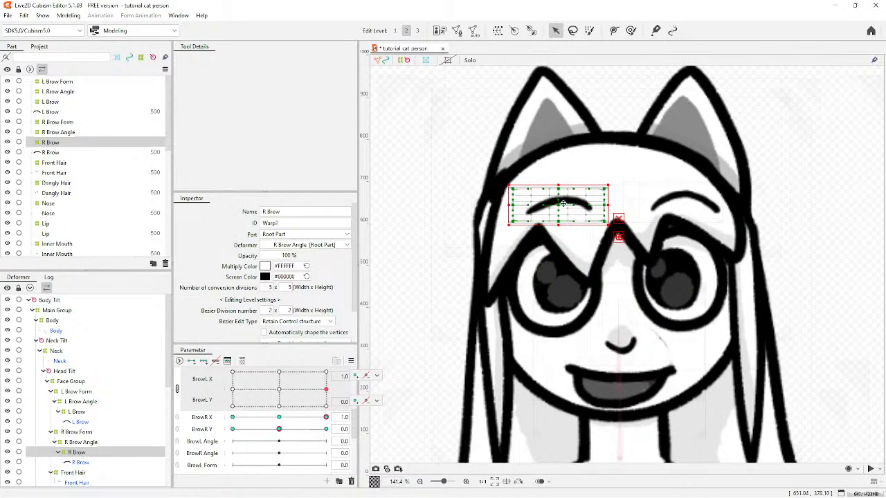
{"action": "left_click_drag", "start_coordinate": [561, 205], "coordinate": [569, 206]}
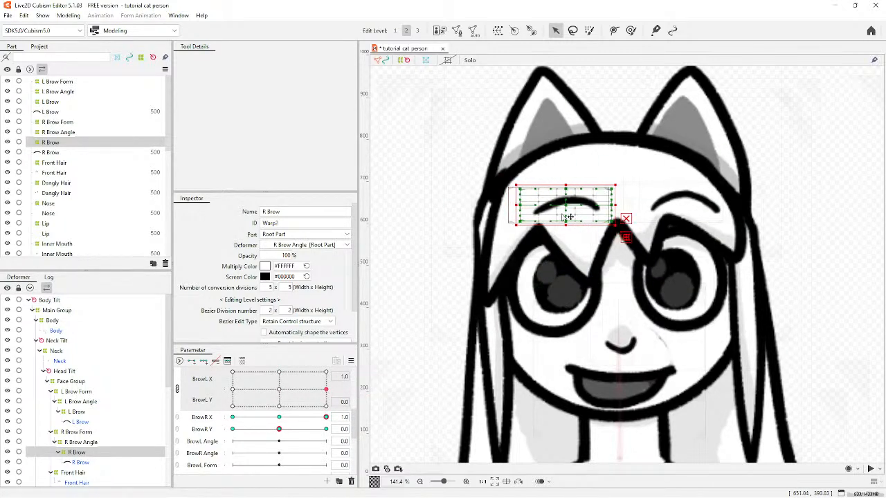
With BrowR X and BrowL X at -1.0, shift the R Brow deformer outward, then reset both parameters to 0.
{"action": "left_click", "coordinate": [234, 417]}
{"action": "left_click", "coordinate": [234, 389]}
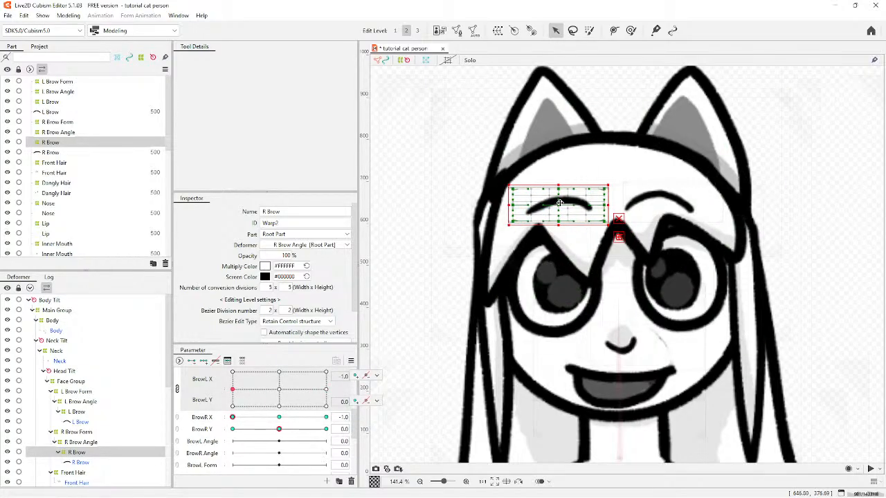
{"action": "left_click_drag", "start_coordinate": [559, 203], "coordinate": [545, 203]}
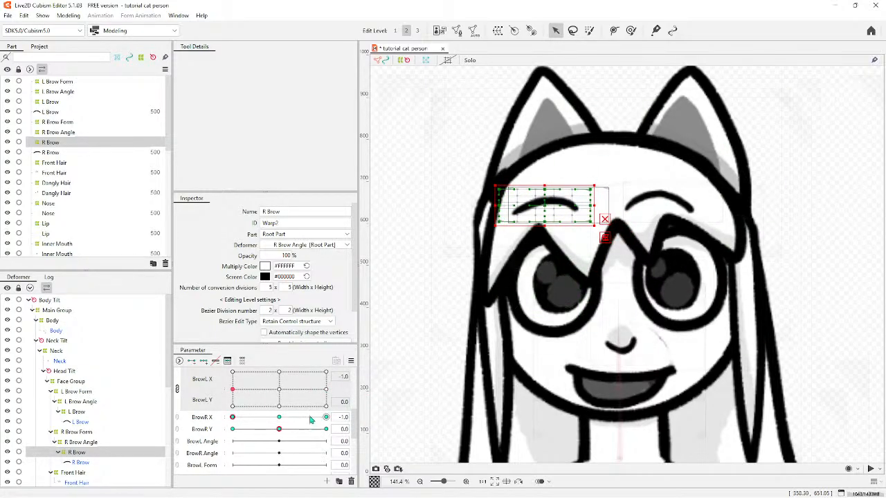
{"action": "left_click", "coordinate": [279, 417]}
{"action": "left_click", "coordinate": [279, 389]}
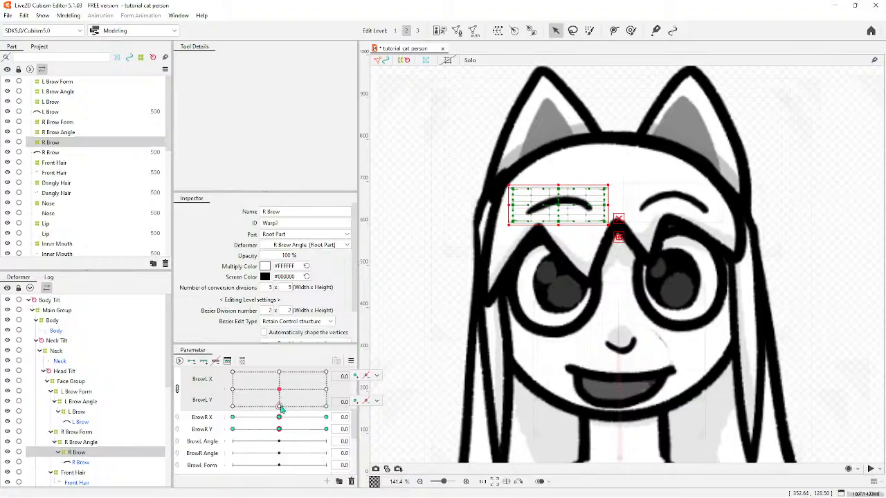
With BrowR Y and BrowL Y at 1.0, raise the R Brow deformer to the height of the left brow.
{"action": "left_click", "coordinate": [327, 430]}
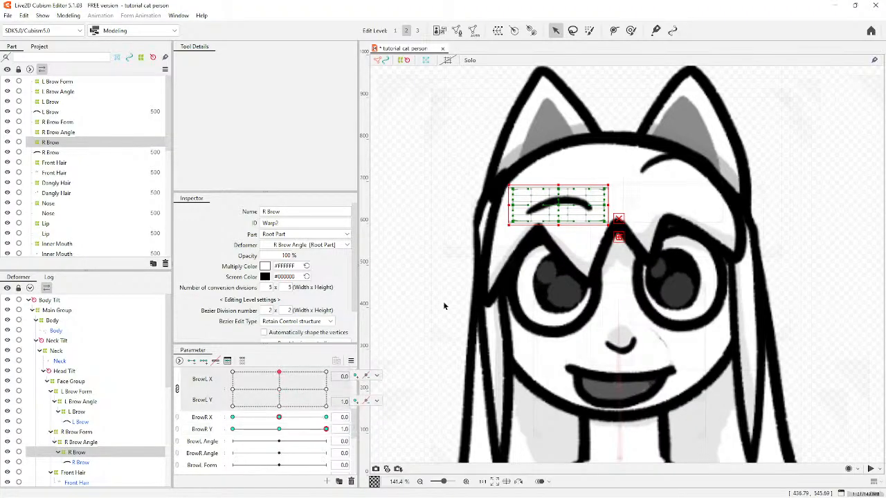
{"action": "left_click", "coordinate": [327, 429]}
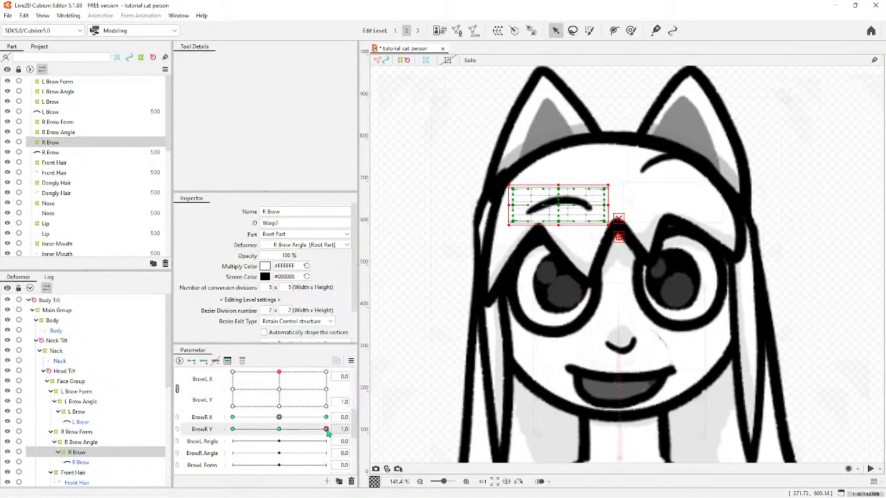
{"action": "left_click_drag", "start_coordinate": [533, 205], "coordinate": [533, 169]}
With BrowR Y and BrowL Y at -1.0, lower the R Brow deformer slightly, and reset both parameters to 0.
{"action": "left_click", "coordinate": [232, 428]}
{"action": "left_click", "coordinate": [279, 407]}
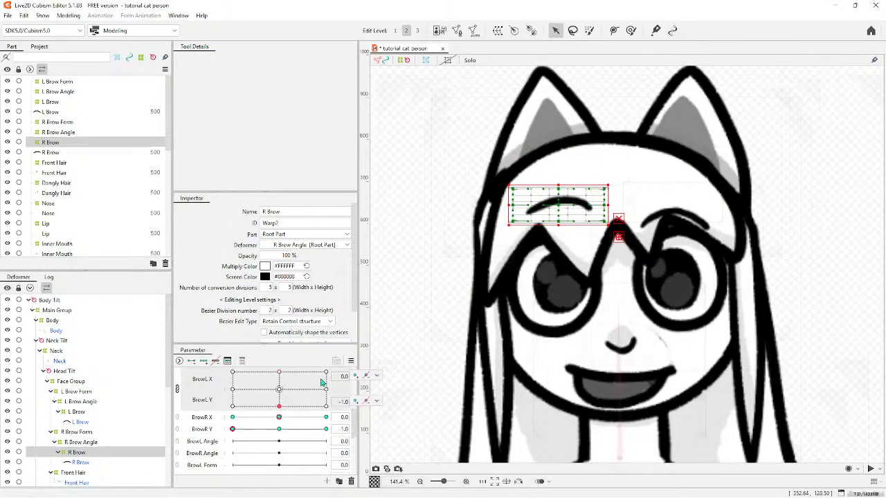
{"action": "left_click_drag", "start_coordinate": [558, 206], "coordinate": [559, 218]}
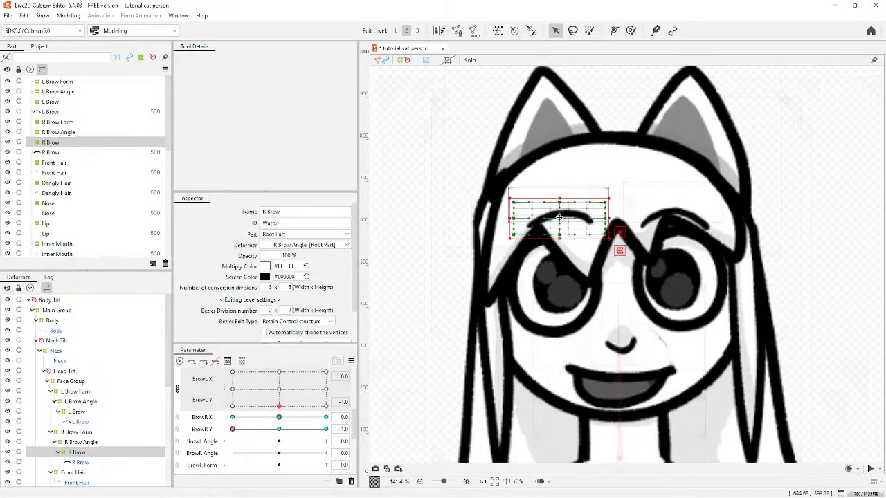
{"action": "left_click", "coordinate": [279, 429]}
{"action": "left_click", "coordinate": [279, 389]}
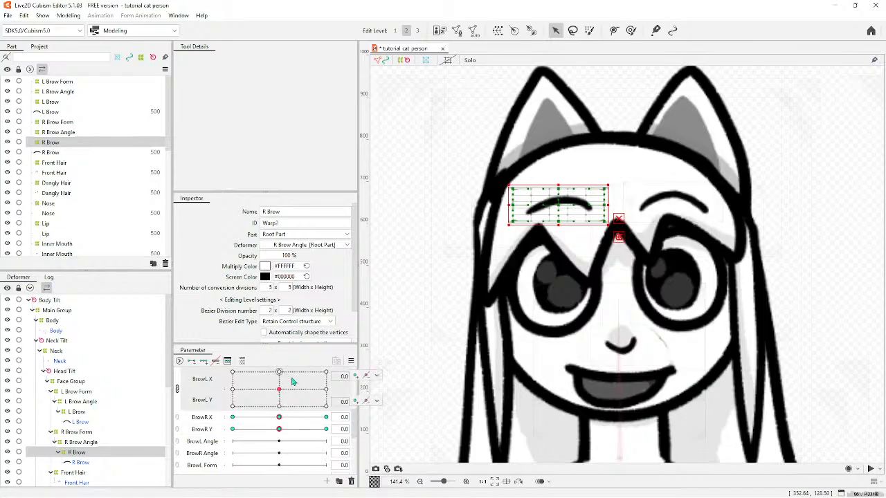
Deselect the R Brow deformer and link BrowR X with BrowR Y into one combined two-axis parameter.
{"action": "scroll", "coordinate": [549, 253], "scroll_direction": "down", "scroll_amount": 5}
{"action": "left_click", "coordinate": [596, 334]}
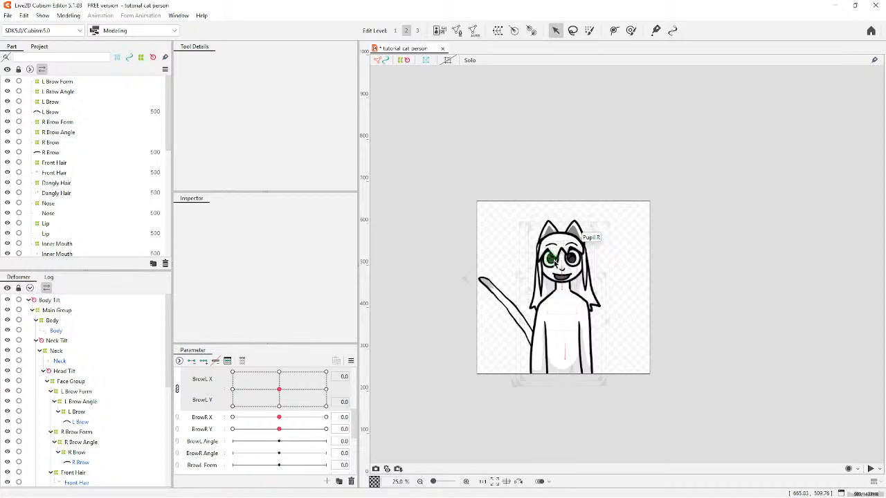
{"action": "scroll", "coordinate": [605, 293], "scroll_direction": "up", "scroll_amount": 2}
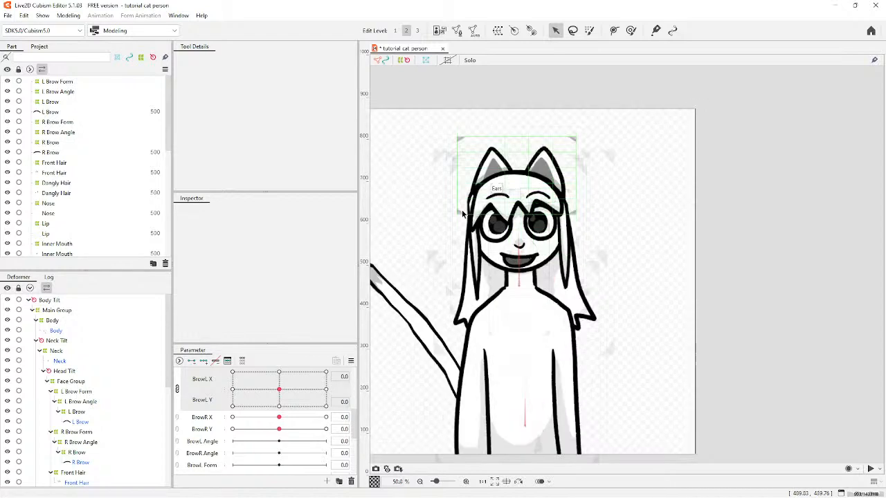
{"action": "scroll", "coordinate": [462, 215], "scroll_direction": "up", "scroll_amount": 1}
{"action": "left_click_drag", "start_coordinate": [278, 389], "coordinate": [267, 404]}
{"action": "left_click", "coordinate": [281, 390]}
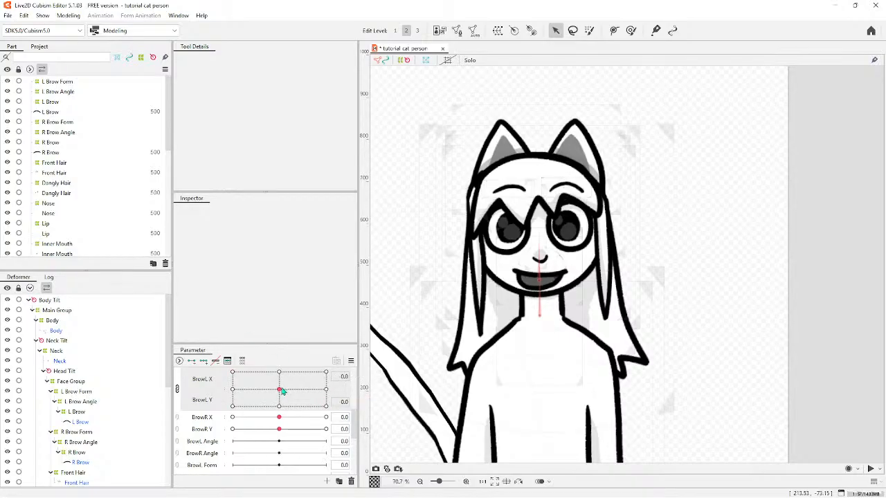
{"action": "left_click", "coordinate": [178, 419]}
{"action": "left_click", "coordinate": [280, 434]}
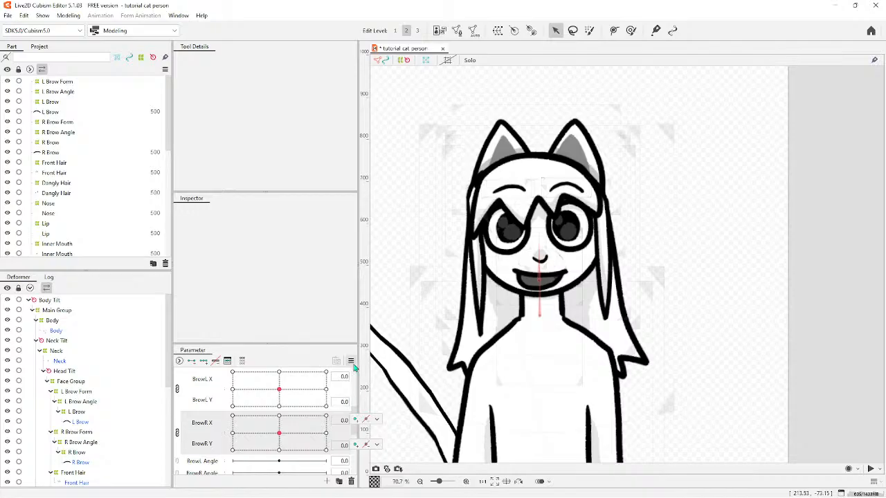
Synthesize all four corners of BrowR X and BrowR Y for the R Brow deformer, using the default value as reference.
{"action": "left_click", "coordinate": [77, 452]}
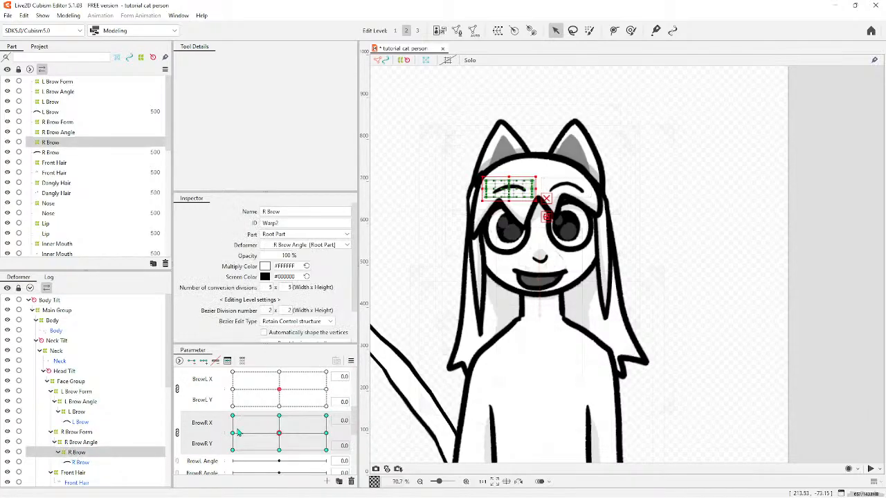
{"action": "left_click", "coordinate": [351, 360]}
{"action": "left_click", "coordinate": [402, 330]}
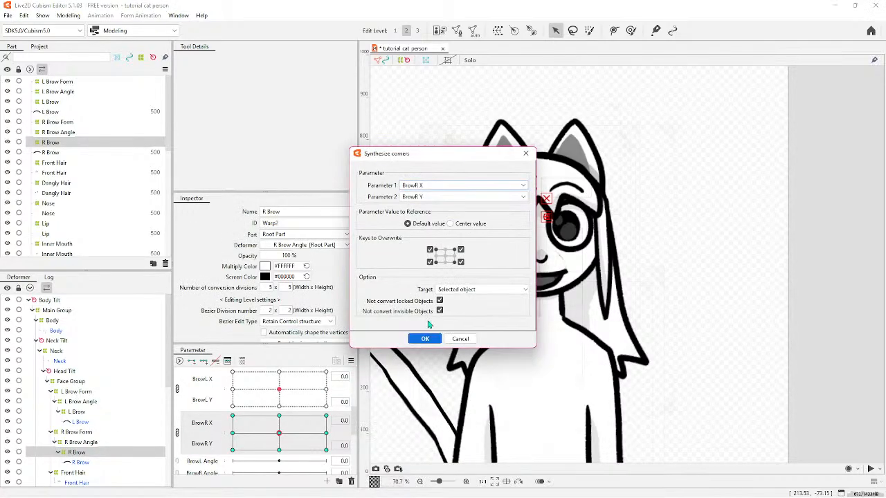
{"action": "left_click", "coordinate": [425, 339]}
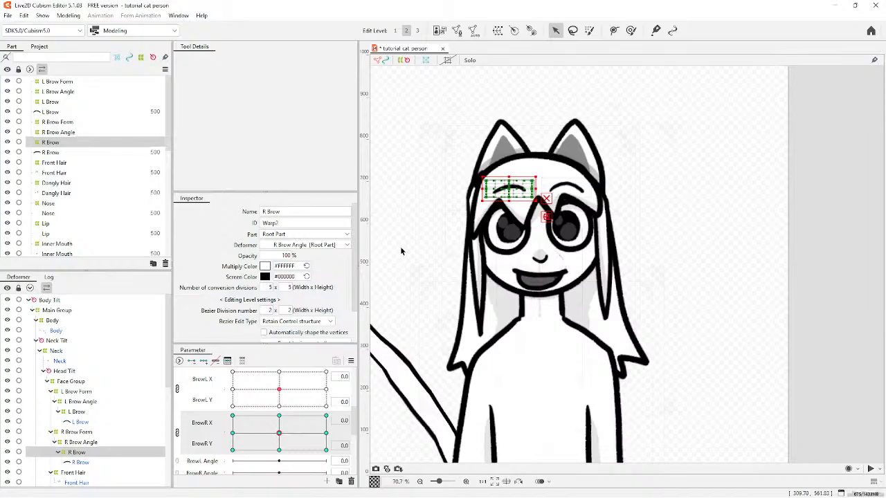
Test the movement of both brows with the combined BrowR and BrowL parameters, and reset them to 0.
{"action": "scroll", "coordinate": [815, 244], "scroll_direction": "down", "scroll_amount": 1}
{"action": "left_click", "coordinate": [399, 359]}
{"action": "left_click_drag", "start_coordinate": [279, 433], "coordinate": [304, 422]}
{"action": "left_click_drag", "start_coordinate": [279, 390], "coordinate": [254, 431]}
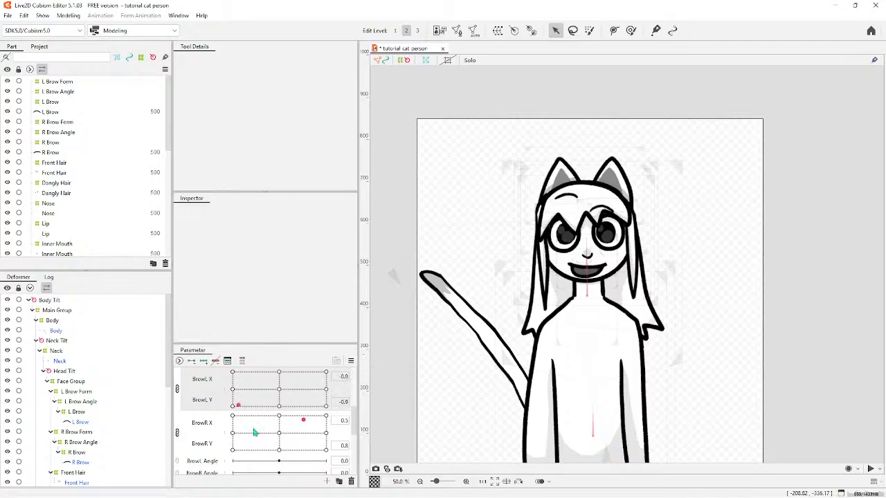
{"action": "left_click_drag", "start_coordinate": [300, 377], "coordinate": [281, 393]}
{"action": "left_click", "coordinate": [279, 432]}
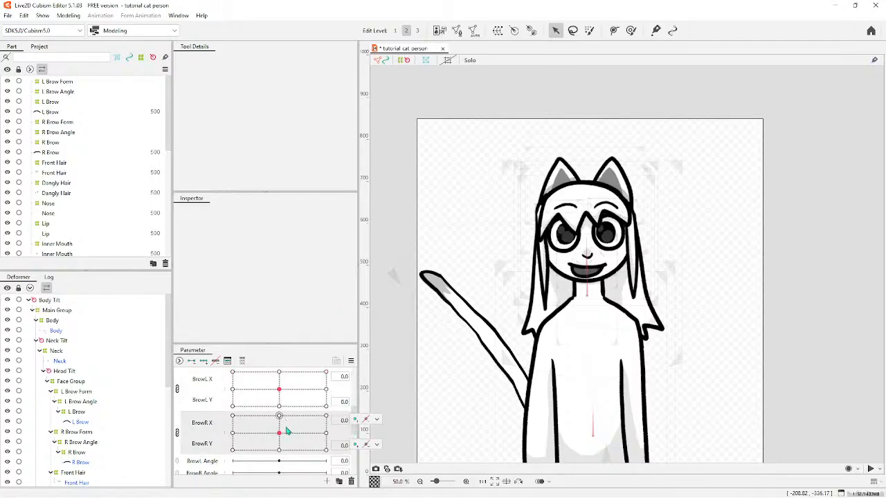
Try rotating the L Brow Angle deformer without keys, undo the rotation, and add three keys to it on BrowL Form.
{"action": "scroll", "coordinate": [270, 433], "scroll_direction": "down", "scroll_amount": 3}
{"action": "left_click", "coordinate": [205, 389]}
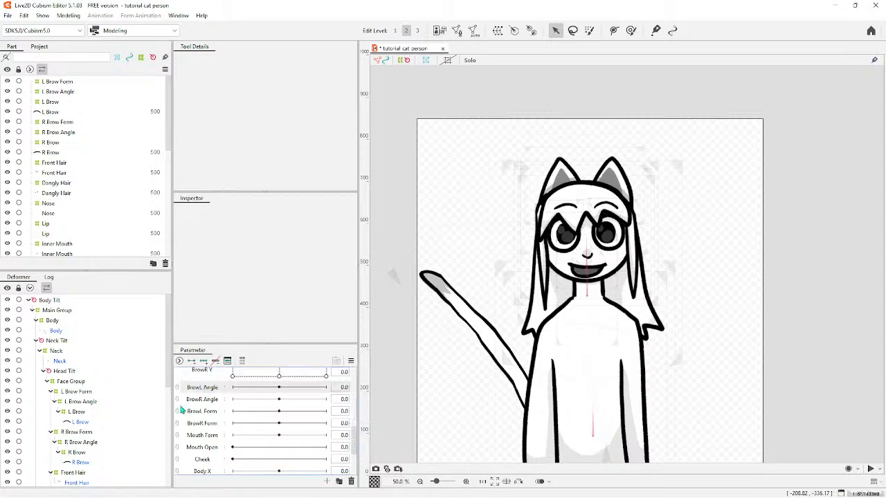
{"action": "left_click", "coordinate": [89, 402]}
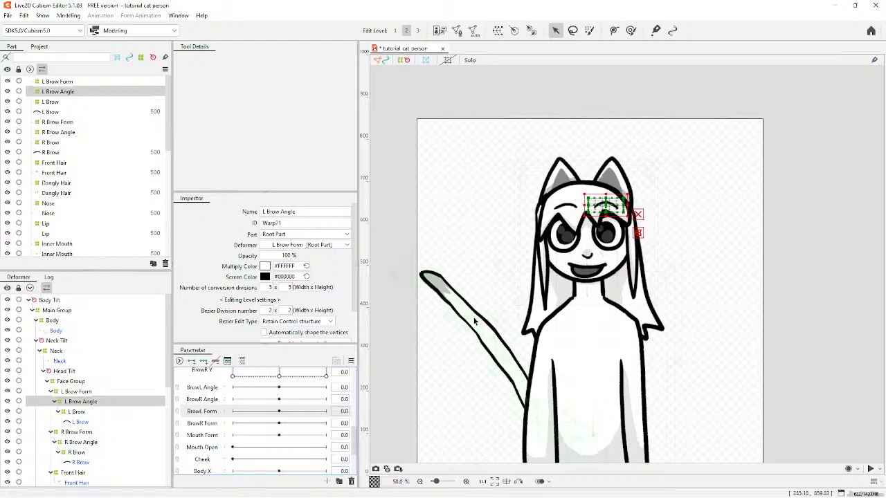
{"action": "scroll", "coordinate": [564, 242], "scroll_direction": "up", "scroll_amount": 5}
{"action": "scroll", "coordinate": [495, 201], "scroll_direction": "up", "scroll_amount": 2}
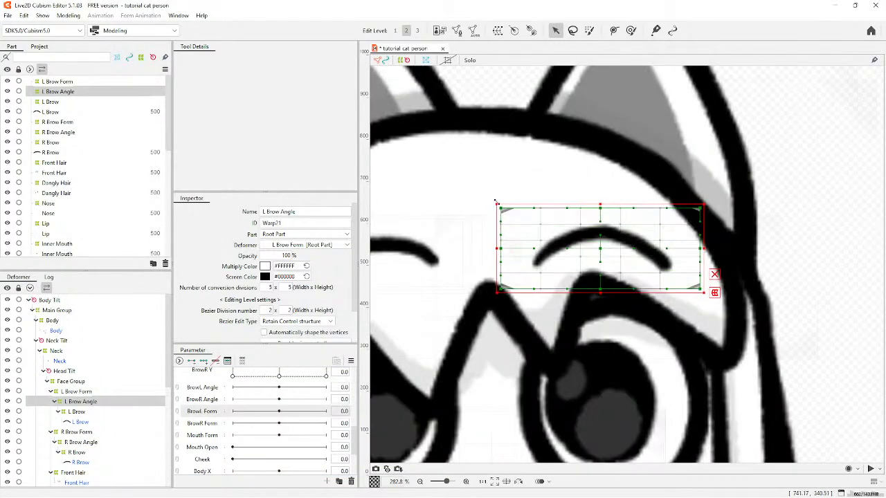
{"action": "left_click_drag", "start_coordinate": [492, 199], "coordinate": [459, 233]}
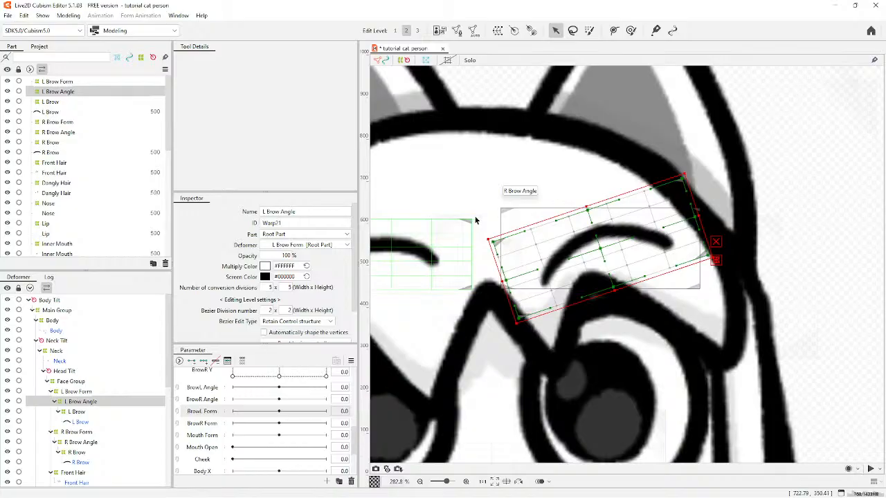
{"action": "key", "text": "ctrl+z"}
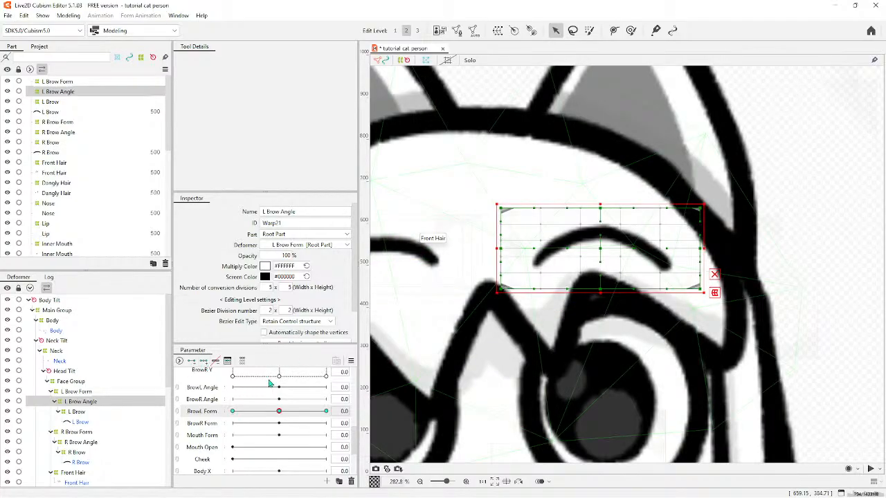
Rotate L Brow Angle so its inner end drops at BrowL Form 1.0 and rises at -1.0, and reset the parameter to 0.
{"action": "left_click", "coordinate": [326, 411]}
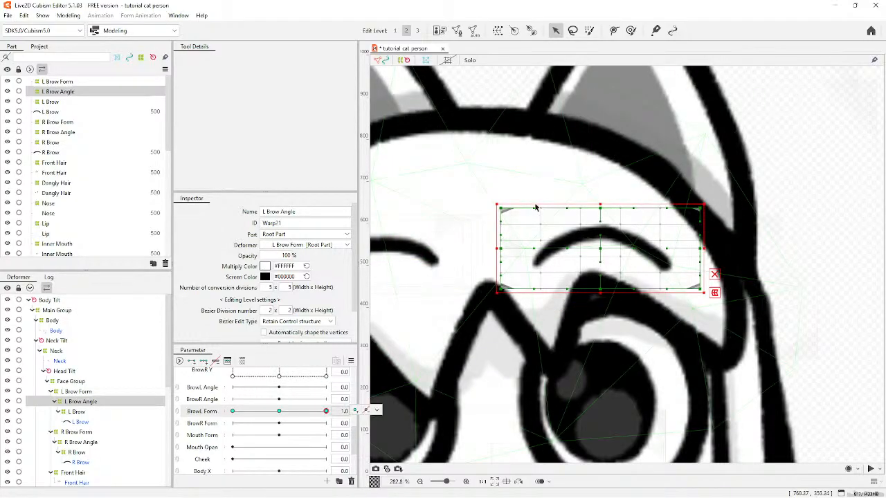
{"action": "left_click_drag", "start_coordinate": [492, 202], "coordinate": [482, 235]}
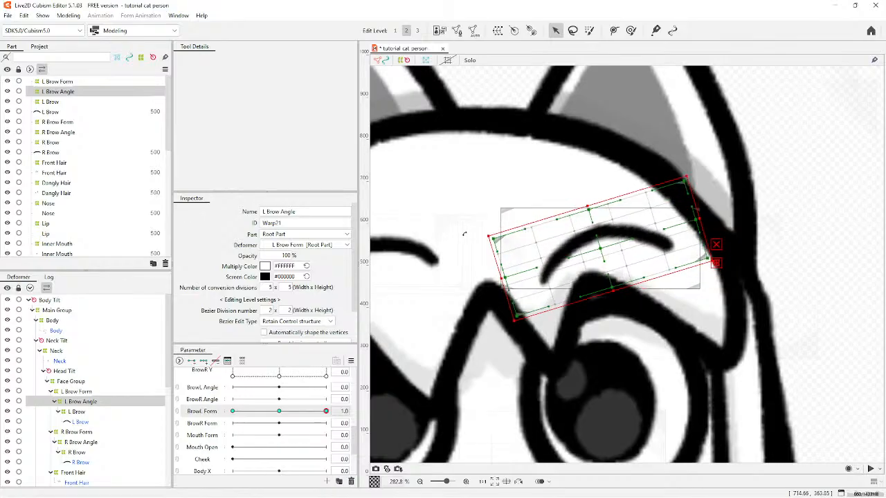
{"action": "left_click", "coordinate": [233, 411]}
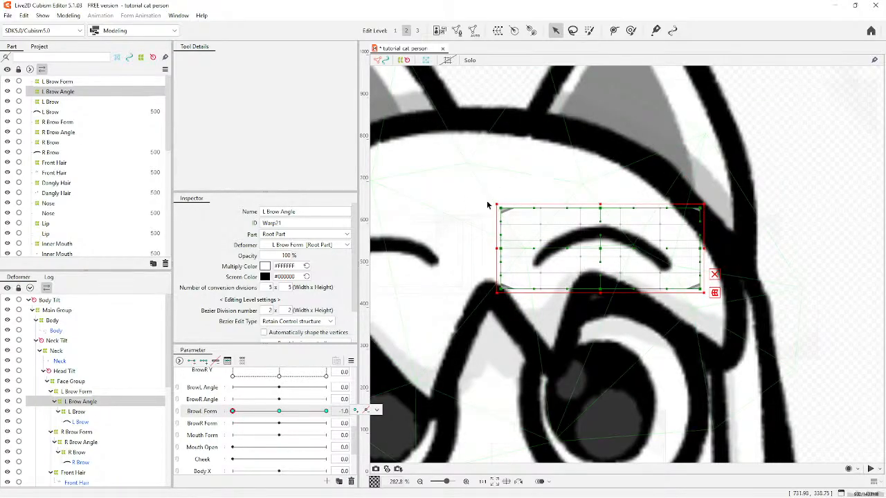
{"action": "left_click_drag", "start_coordinate": [491, 199], "coordinate": [504, 176]}
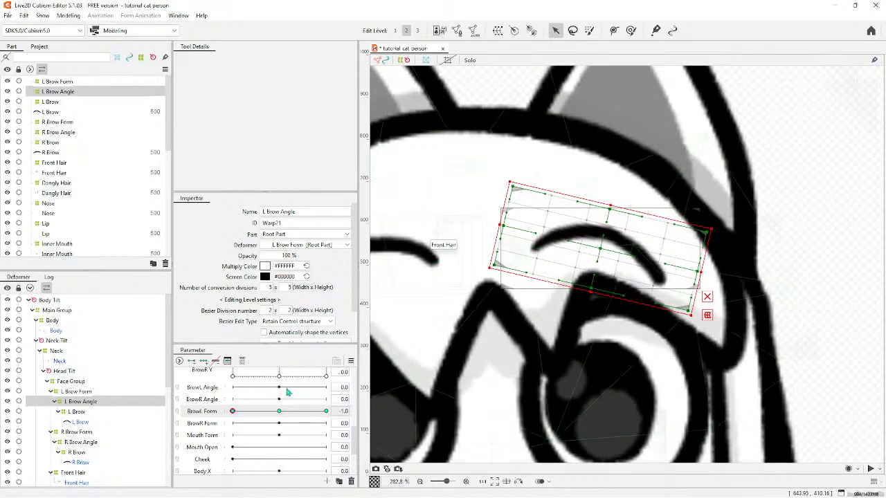
{"action": "left_click", "coordinate": [279, 411]}
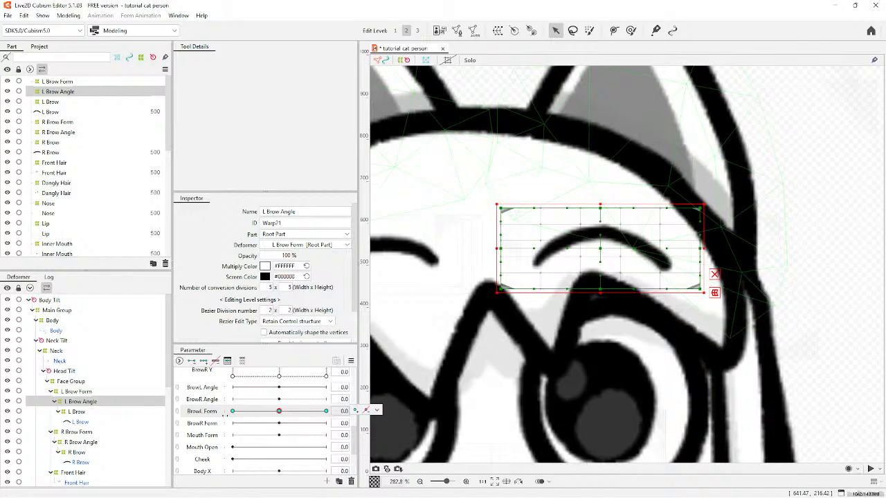
Try rotating R Brow Angle on BrowL Form, with its inner end lowered at 1.0 and raised at -1.0, and reset the parameter.
{"action": "left_click", "coordinate": [86, 445]}
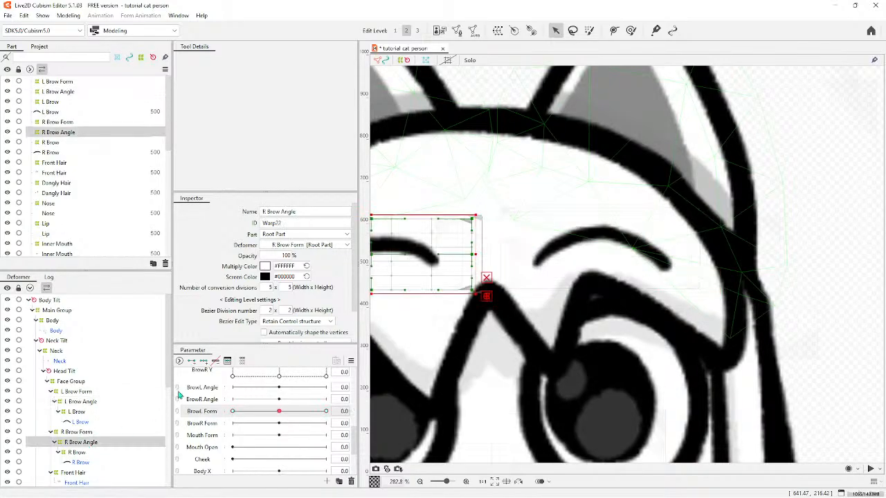
{"action": "scroll", "coordinate": [699, 308], "scroll_direction": "down", "scroll_amount": 3}
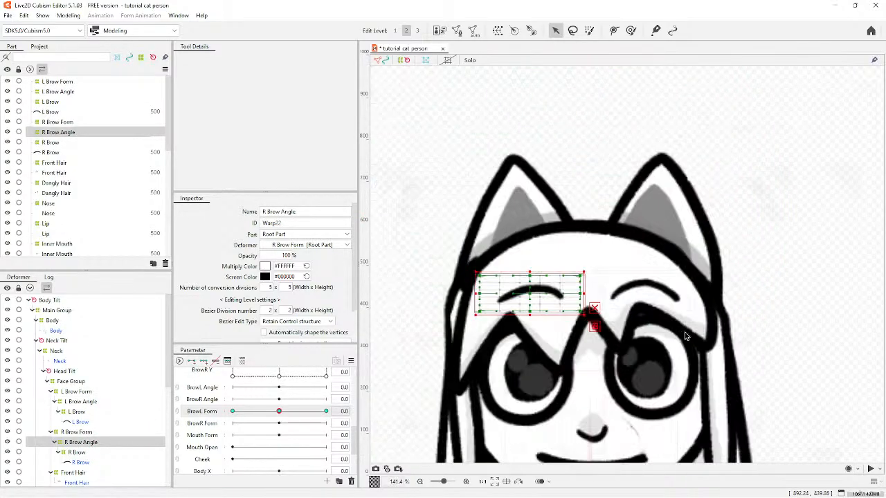
{"action": "scroll", "coordinate": [544, 316], "scroll_direction": "up", "scroll_amount": 3}
{"action": "left_click", "coordinate": [326, 411]}
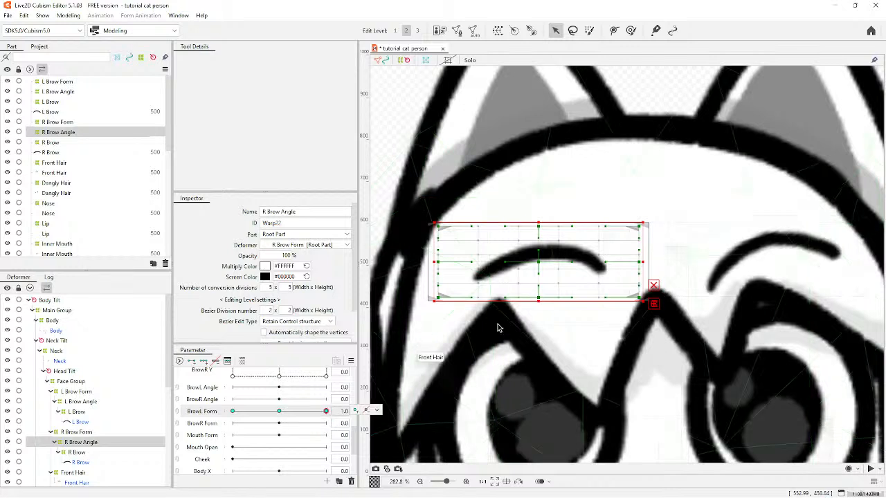
{"action": "left_click_drag", "start_coordinate": [646, 220], "coordinate": [663, 251]}
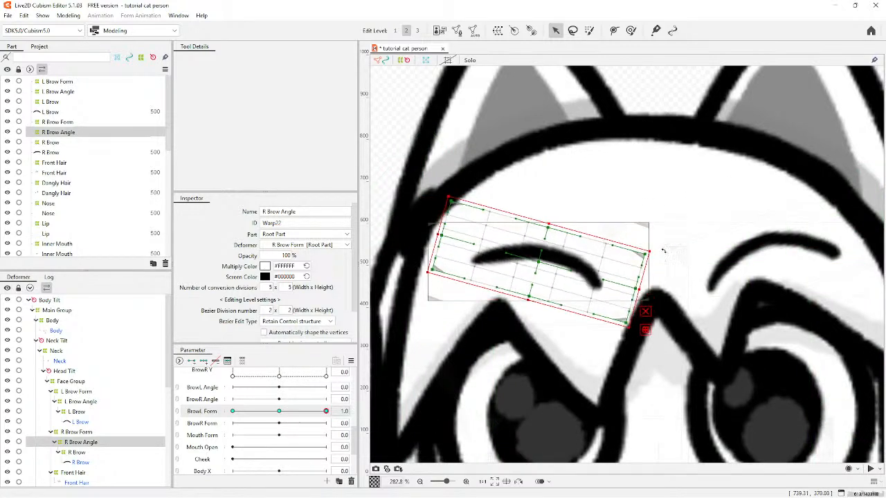
{"action": "left_click", "coordinate": [232, 411]}
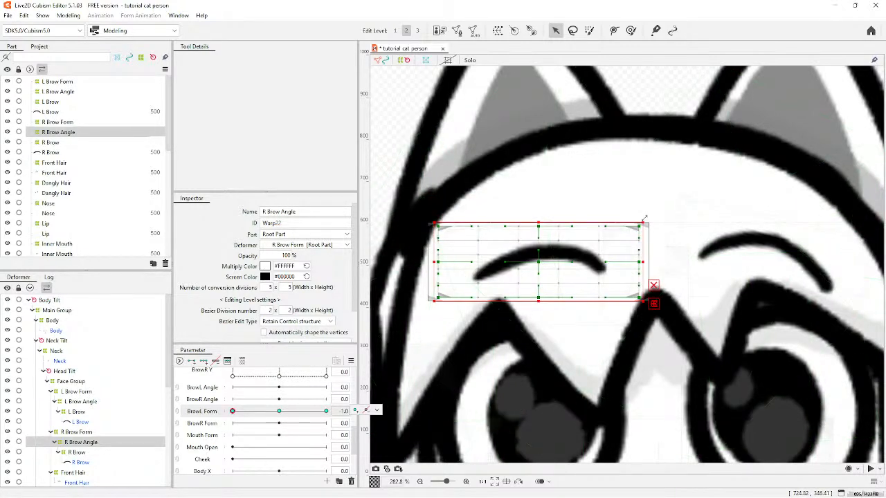
{"action": "left_click_drag", "start_coordinate": [646, 220], "coordinate": [630, 197]}
{"action": "left_click", "coordinate": [279, 410]}
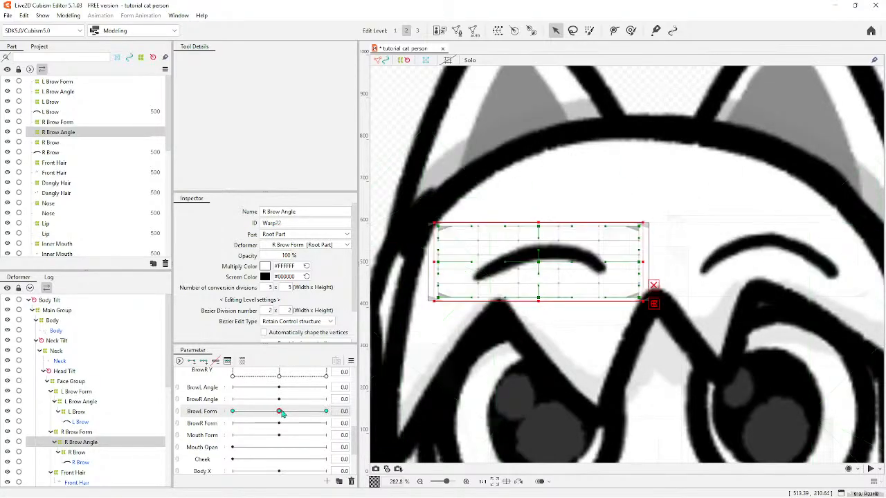
Undo the R Brow Angle keys and rotations on BrowL Form, back through the L Brow Angle rotation at -1.0.
{"action": "scroll", "coordinate": [667, 316], "scroll_direction": "down", "scroll_amount": 5}
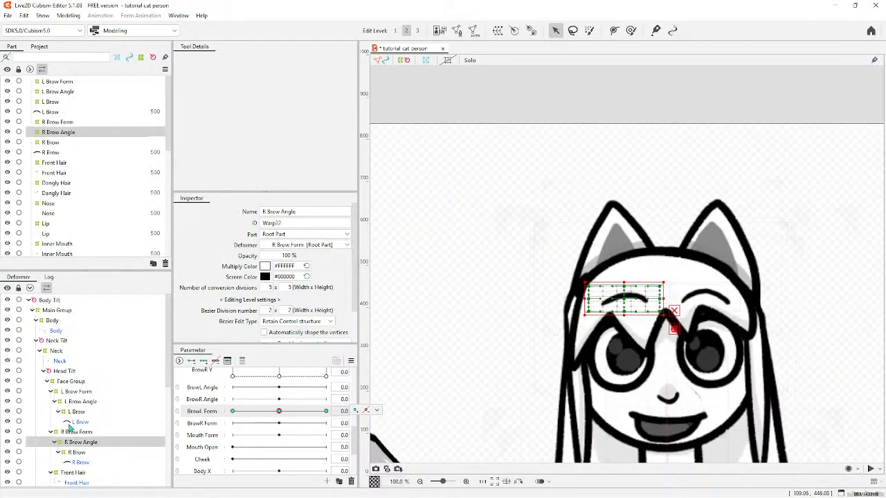
{"action": "left_click", "coordinate": [75, 432]}
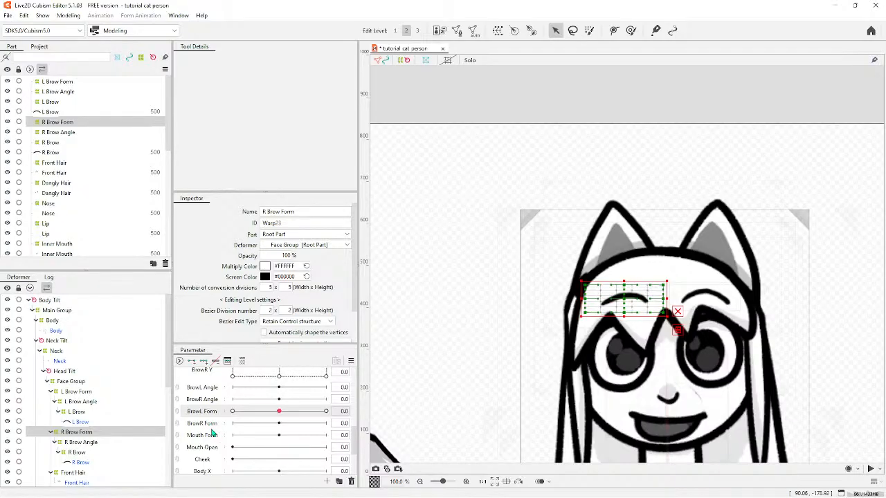
{"action": "left_click", "coordinate": [81, 443]}
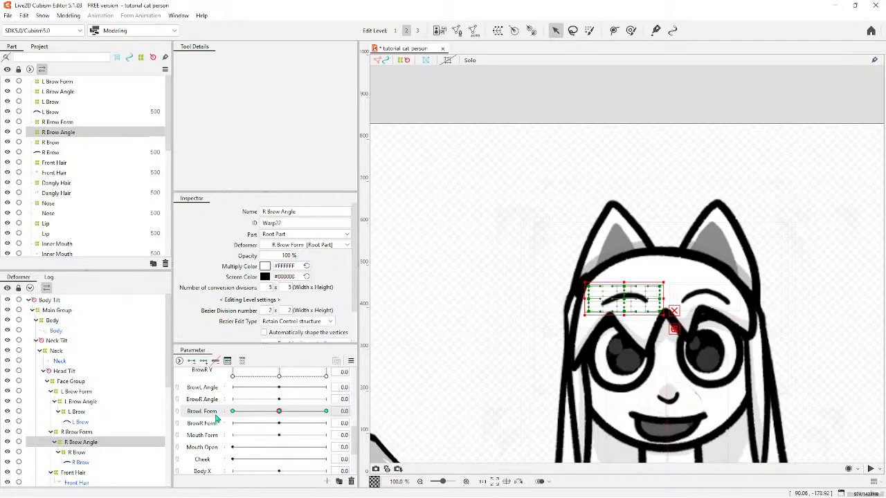
{"action": "key", "text": "ctrl+z"}
{"action": "key", "text": "ctrl+z"}
{"action": "key", "text": "ctrl+z"}
{"action": "key", "text": "ctrl+z"}
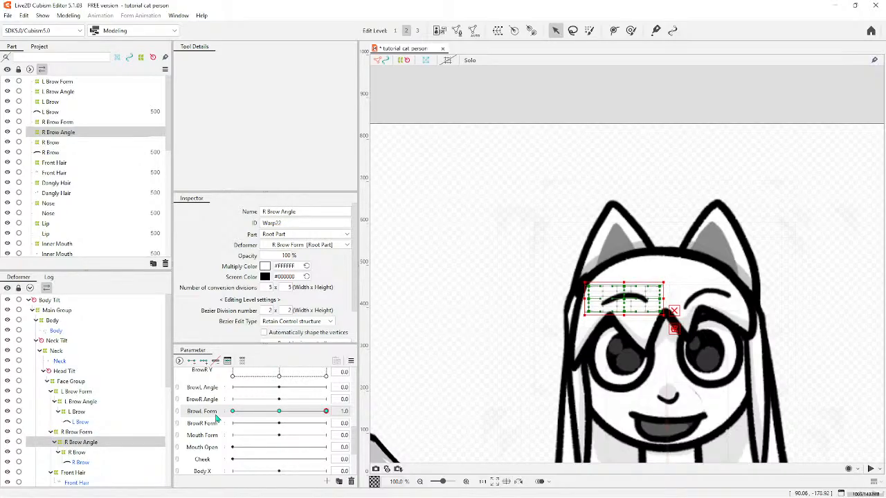
{"action": "key", "text": "ctrl+z"}
{"action": "key", "text": "ctrl+z"}
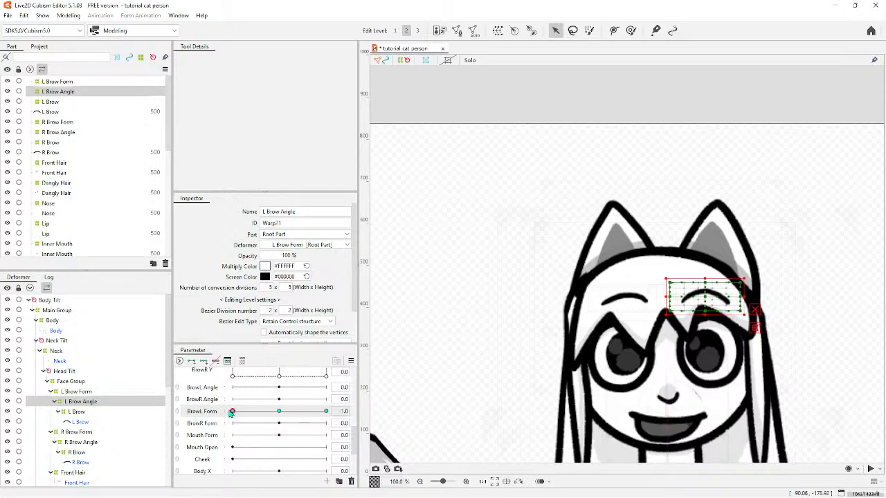
Rotate the L Brow Angle deformer at BrowL Form -1.0 so that its inner end rises.
{"action": "mouse_move", "coordinate": [233, 411]}
{"action": "left_mouse_down"}
{"action": "mouse_move", "coordinate": [360, 421]}
{"action": "mouse_move", "coordinate": [232, 411]}
{"action": "left_mouse_up"}
{"action": "scroll", "coordinate": [766, 301], "scroll_direction": "up", "scroll_amount": 3}
{"action": "scroll", "coordinate": [766, 301], "scroll_direction": "up", "scroll_amount": 1}
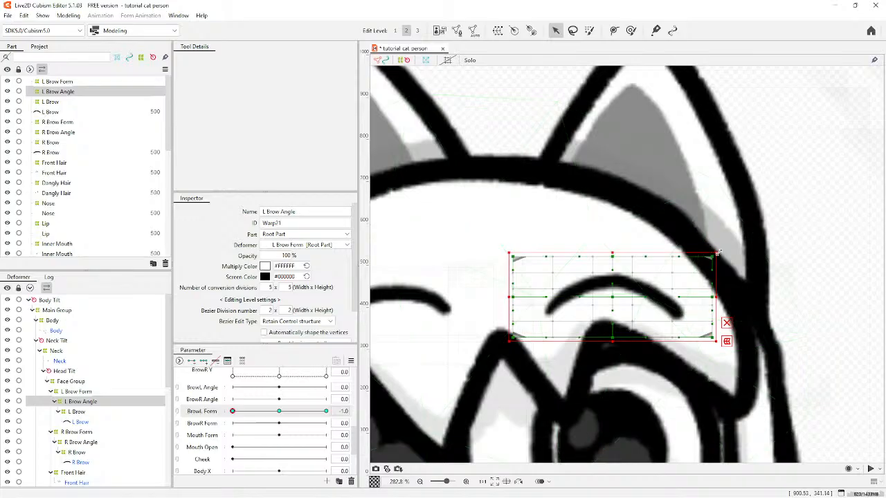
{"action": "left_click_drag", "start_coordinate": [720, 248], "coordinate": [729, 271]}
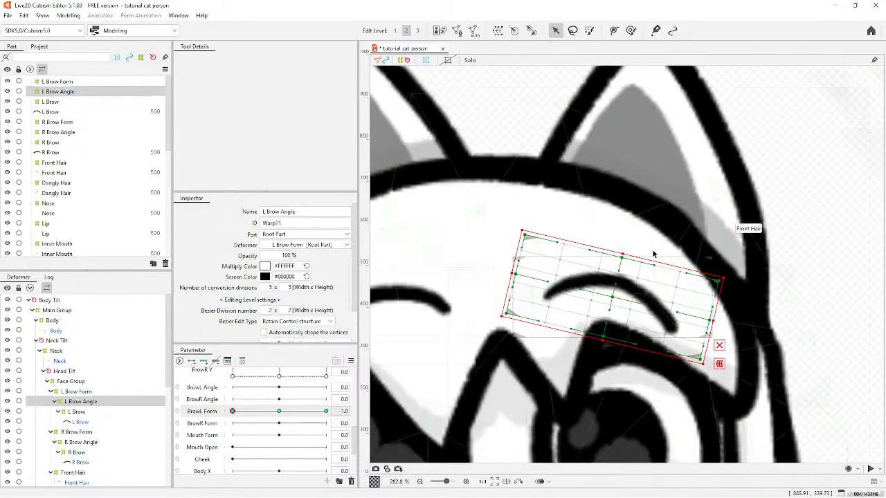
{"action": "scroll", "coordinate": [616, 334], "scroll_direction": "down", "scroll_amount": 1}
{"action": "scroll", "coordinate": [616, 335], "scroll_direction": "down", "scroll_amount": 4}
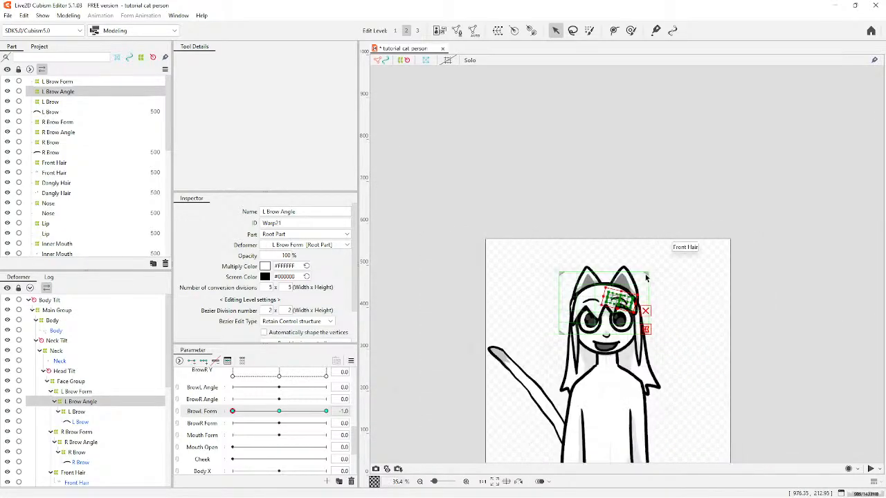
{"action": "scroll", "coordinate": [608, 309], "scroll_direction": "up", "scroll_amount": 2}
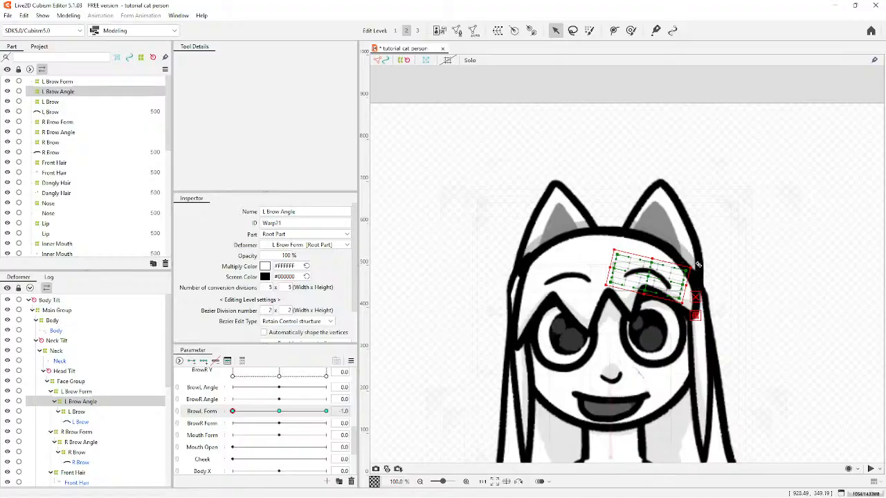
Try adding three keys to the R Brow Angle deformer on the BrowR Form parameter.
{"action": "left_click", "coordinate": [205, 423]}
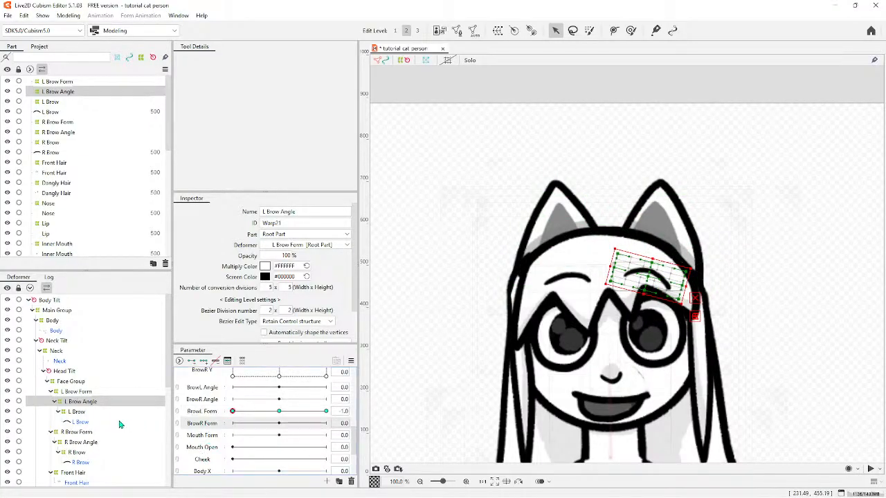
{"action": "left_click", "coordinate": [87, 443]}
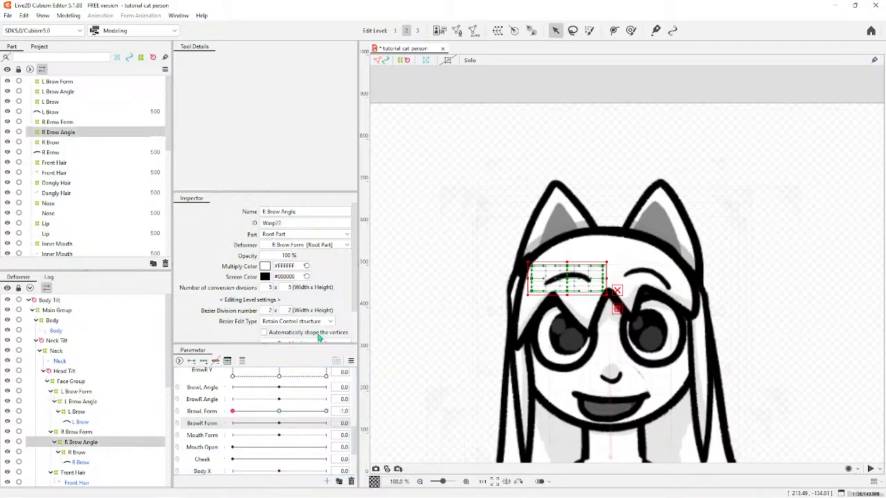
{"action": "left_click", "coordinate": [213, 424]}
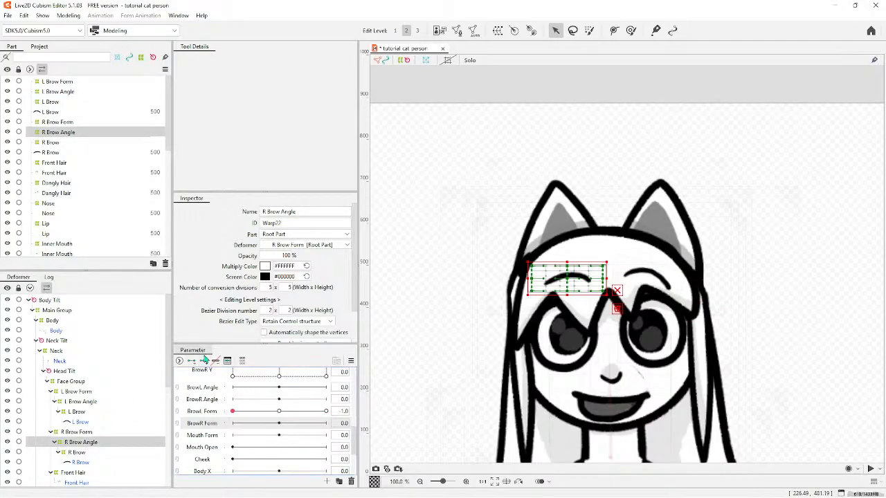
{"action": "left_click", "coordinate": [203, 361]}
Rotate R Brow Angle with its inner end raised at BrowR Form -1.0 and lowered at 1.0, and reset both form parameters to 0.
{"action": "scroll", "coordinate": [563, 196], "scroll_direction": "up", "scroll_amount": 3}
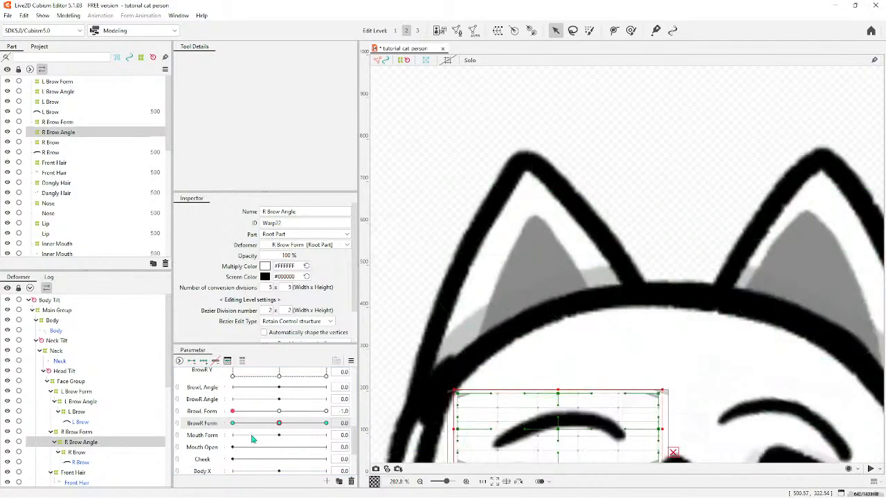
{"action": "left_click", "coordinate": [232, 424]}
{"action": "scroll", "coordinate": [551, 155], "scroll_direction": "down", "scroll_amount": 3}
{"action": "scroll", "coordinate": [569, 203], "scroll_direction": "up", "scroll_amount": 3}
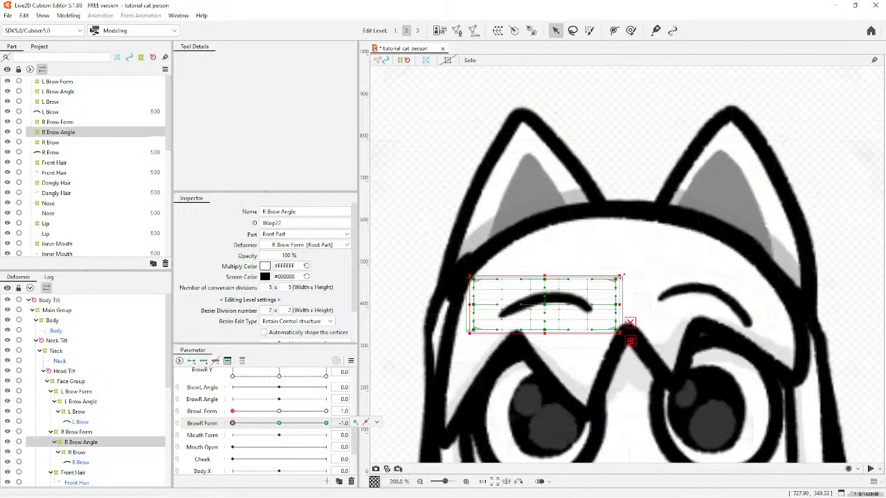
{"action": "left_click_drag", "start_coordinate": [622, 275], "coordinate": [612, 259]}
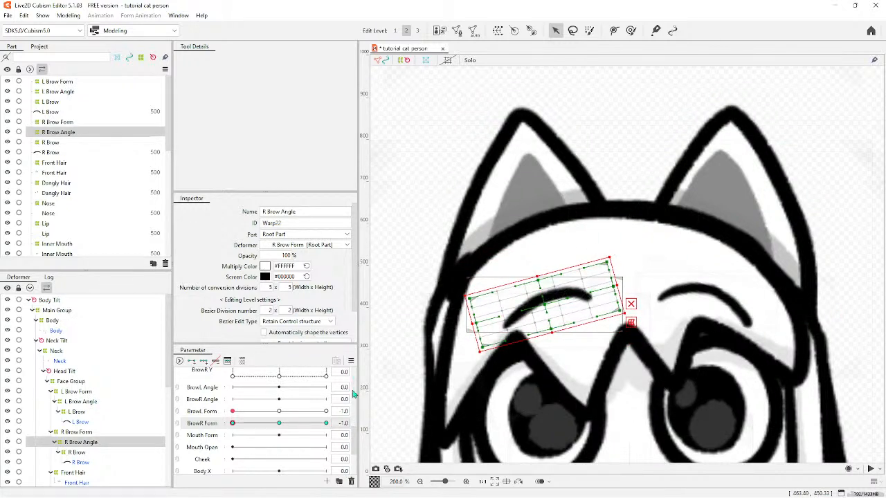
{"action": "left_click", "coordinate": [325, 423]}
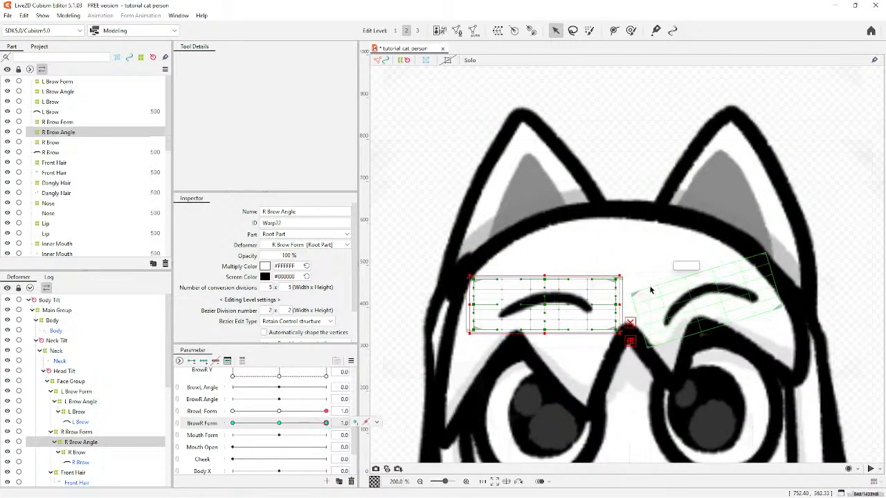
{"action": "left_click_drag", "start_coordinate": [623, 271], "coordinate": [614, 255]}
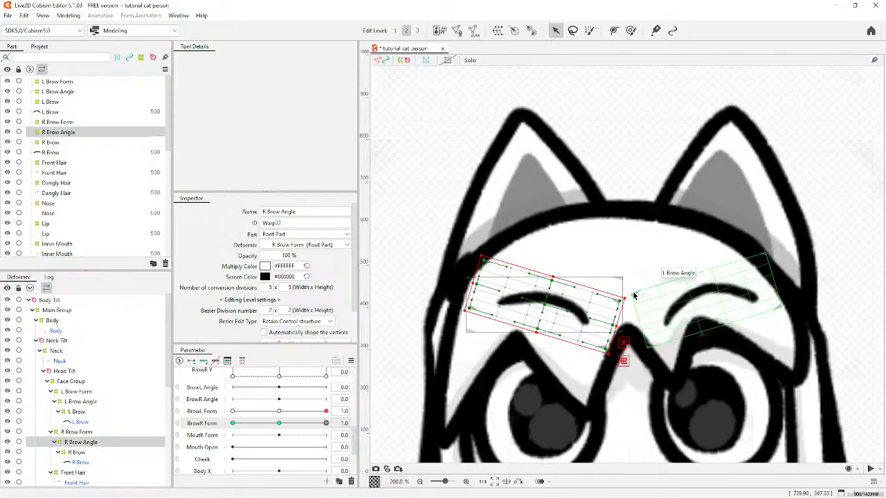
{"action": "scroll", "coordinate": [614, 246], "scroll_direction": "down", "scroll_amount": 4}
{"action": "left_click", "coordinate": [577, 191]}
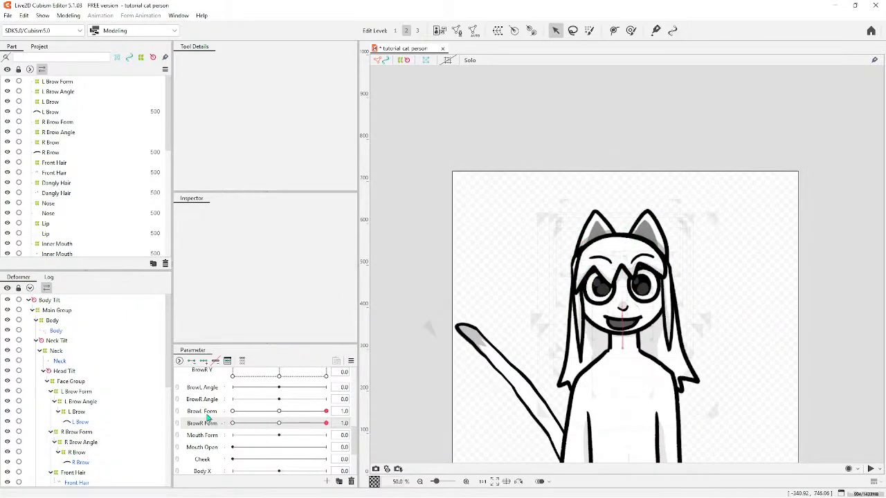
{"action": "left_click", "coordinate": [279, 411]}
{"action": "left_click", "coordinate": [279, 422]}
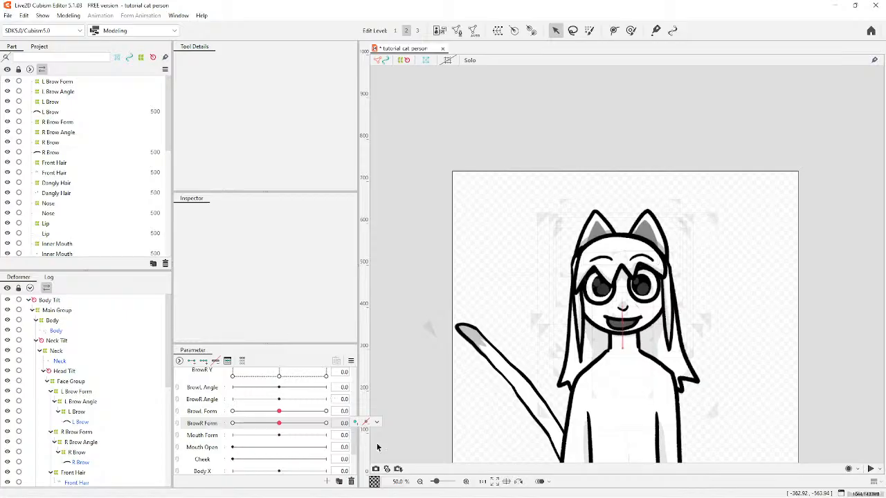
Combine BrowL Form with BrowR Form, test both brows' angles together, and return the combined parameters to 0.
{"action": "left_click", "coordinate": [177, 412]}
{"action": "left_click_drag", "start_coordinate": [279, 427], "coordinate": [328, 365]}
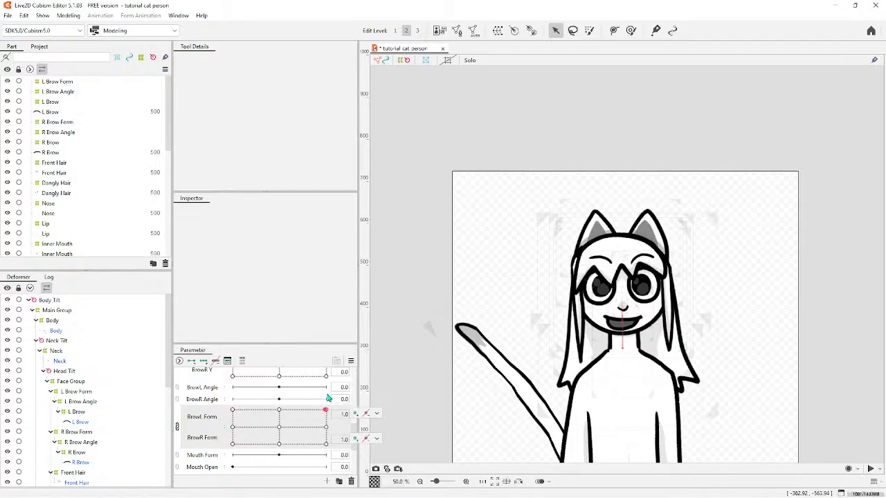
{"action": "left_click_drag", "start_coordinate": [321, 420], "coordinate": [284, 433]}
{"action": "left_click", "coordinate": [282, 428]}
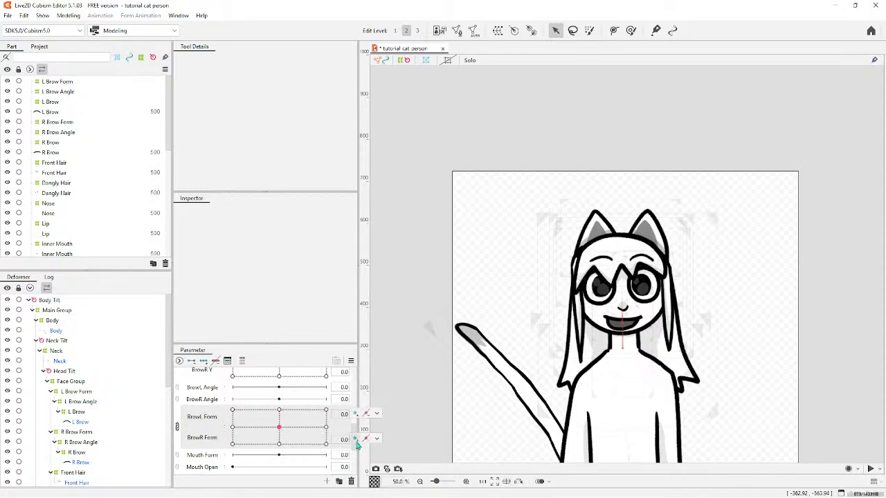
Undo the R Brow Angle keys and rotations on BrowR Form, separate the combined form parameters, and clear the selection.
{"action": "key", "text": "ctrl+z"}
{"action": "key", "text": "ctrl+z"}
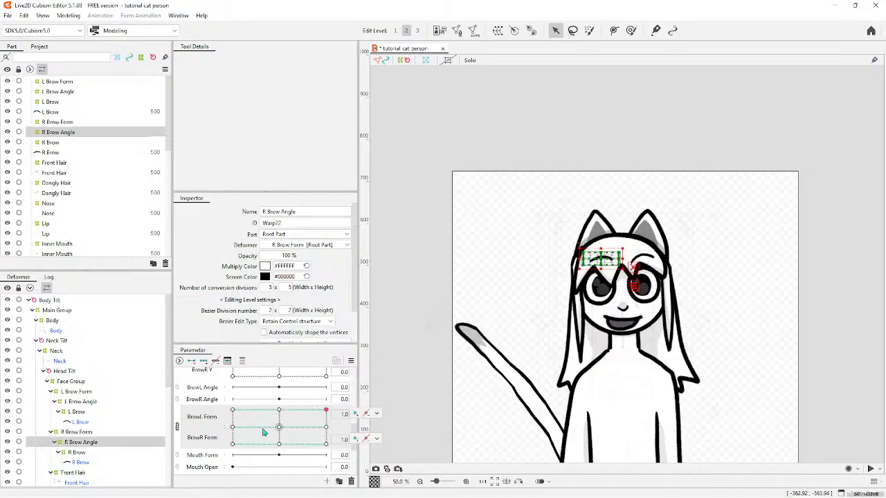
{"action": "key", "text": "ctrl+z"}
{"action": "key", "text": "ctrl+z"}
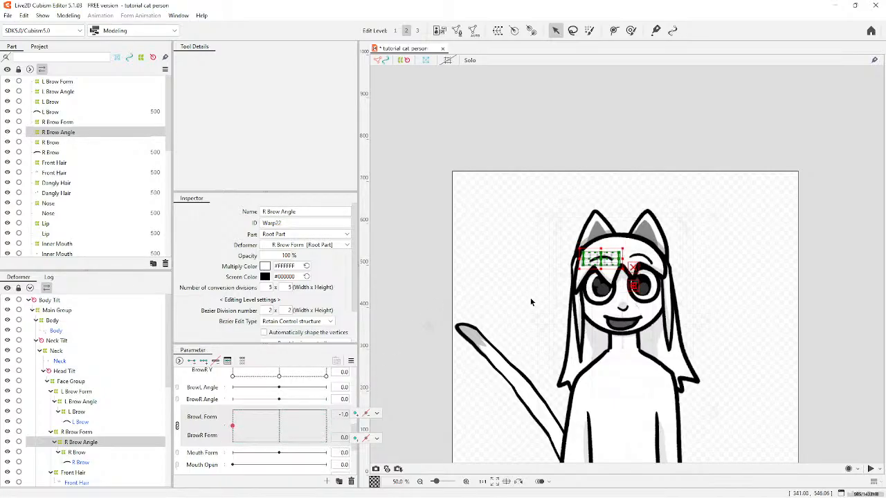
{"action": "left_click", "coordinate": [177, 426]}
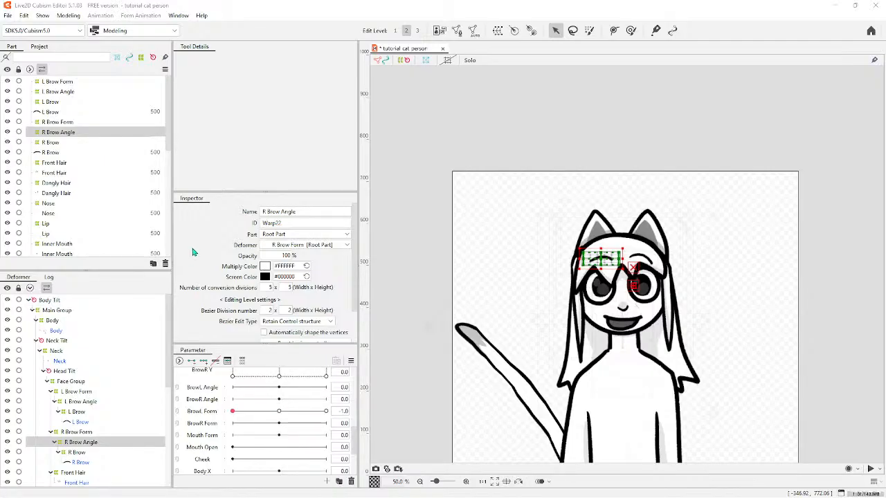
{"action": "left_click", "coordinate": [381, 143]}
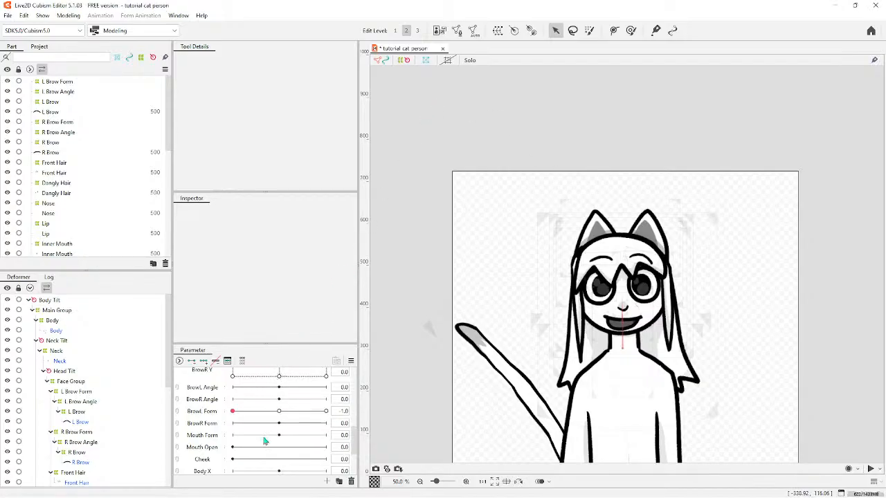
{"action": "scroll", "coordinate": [263, 441], "scroll_direction": "up", "scroll_amount": 2}
{"action": "scroll", "coordinate": [274, 433], "scroll_direction": "down", "scroll_amount": 1}
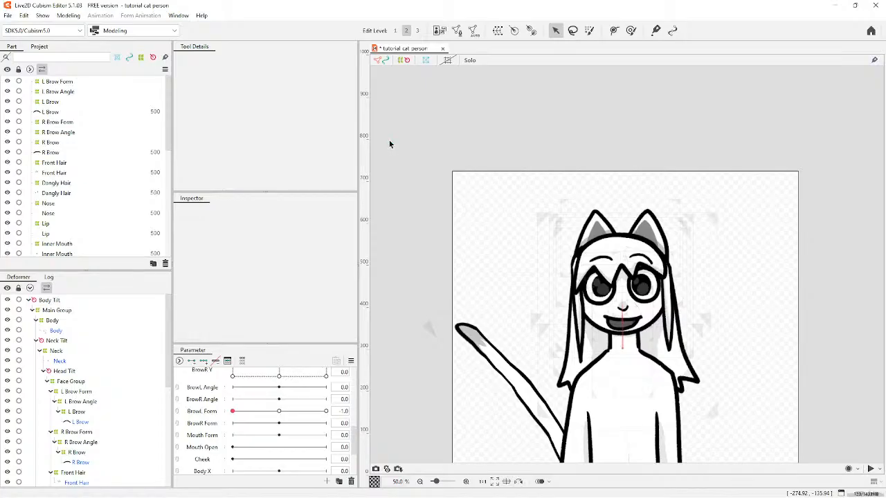
Try to add three BrowR Form keyforms to the R Brow warp deformer, with BrowL Form and BrowR Form reset to 0.
{"action": "left_click_drag", "start_coordinate": [233, 410], "coordinate": [348, 410]}
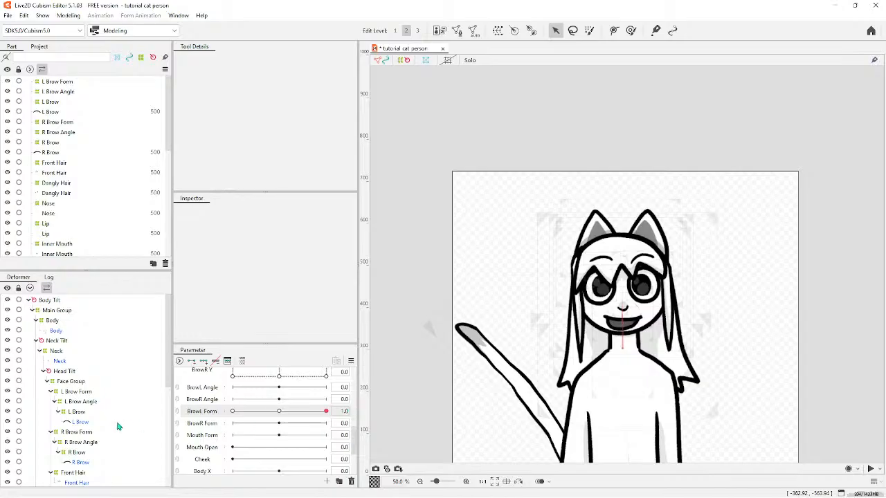
{"action": "left_click", "coordinate": [78, 452]}
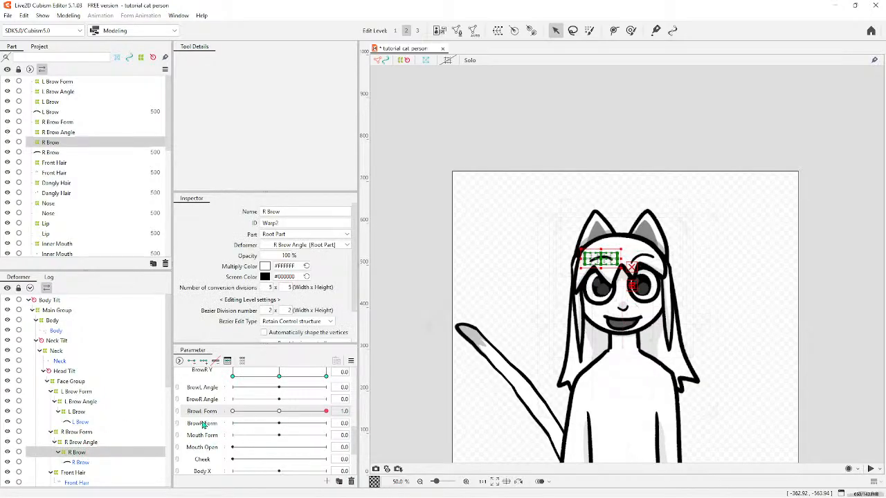
{"action": "left_click", "coordinate": [280, 423]}
{"action": "left_click_drag", "start_coordinate": [289, 425], "coordinate": [365, 411]}
{"action": "left_click", "coordinate": [278, 410]}
{"action": "left_click", "coordinate": [279, 423]}
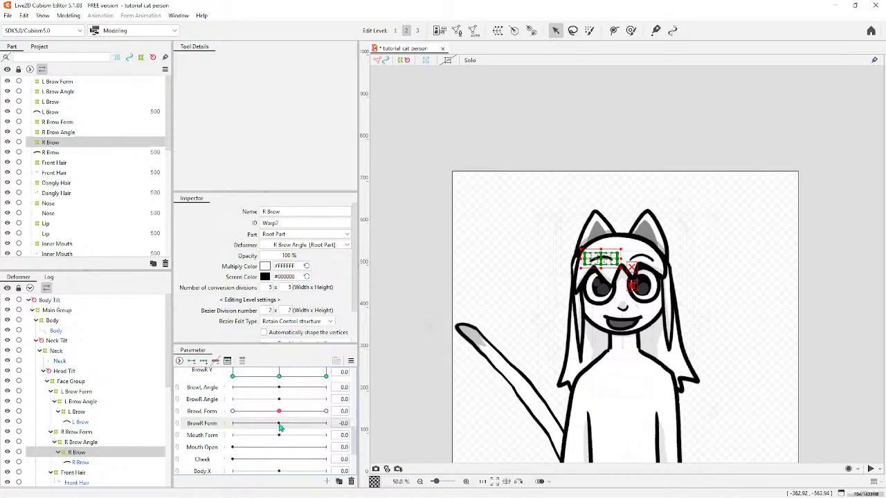
{"action": "left_click", "coordinate": [203, 360]}
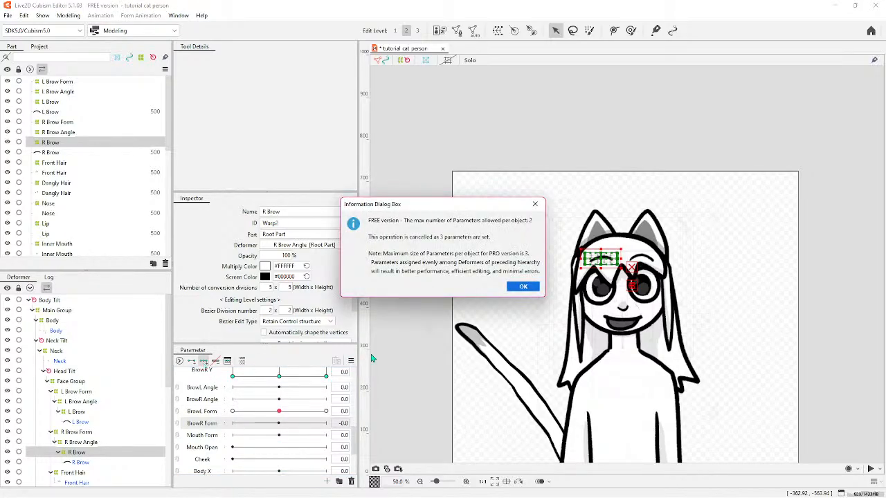
{"action": "left_click", "coordinate": [523, 285]}
{"action": "scroll", "coordinate": [280, 424], "scroll_direction": "up", "scroll_amount": 3}
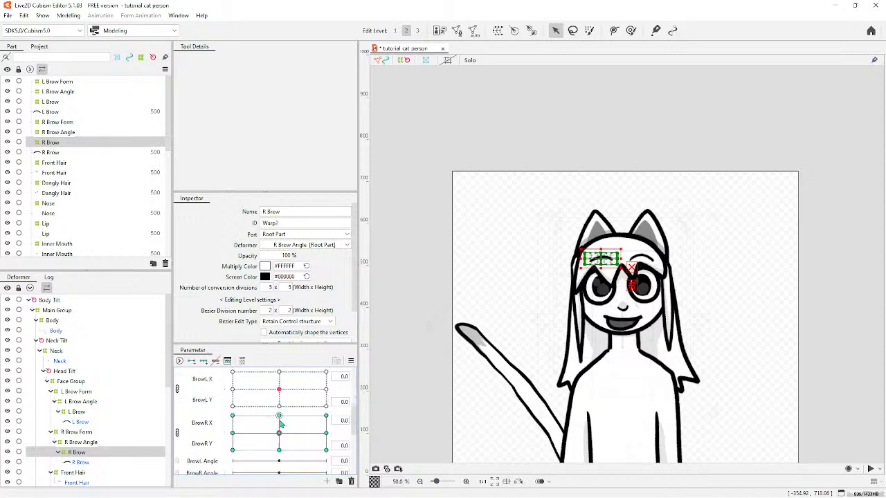
{"action": "left_click", "coordinate": [81, 443]}
{"action": "scroll", "coordinate": [239, 412], "scroll_direction": "down", "scroll_amount": 5}
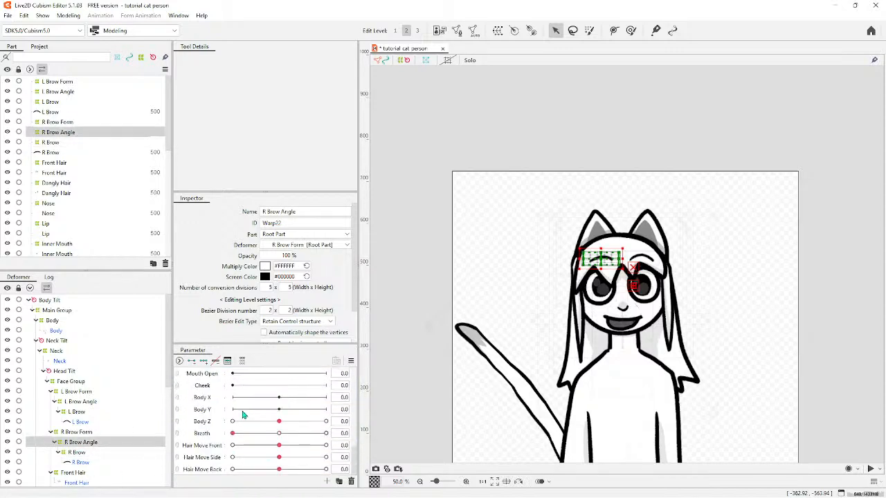
{"action": "scroll", "coordinate": [242, 416], "scroll_direction": "up", "scroll_amount": 1}
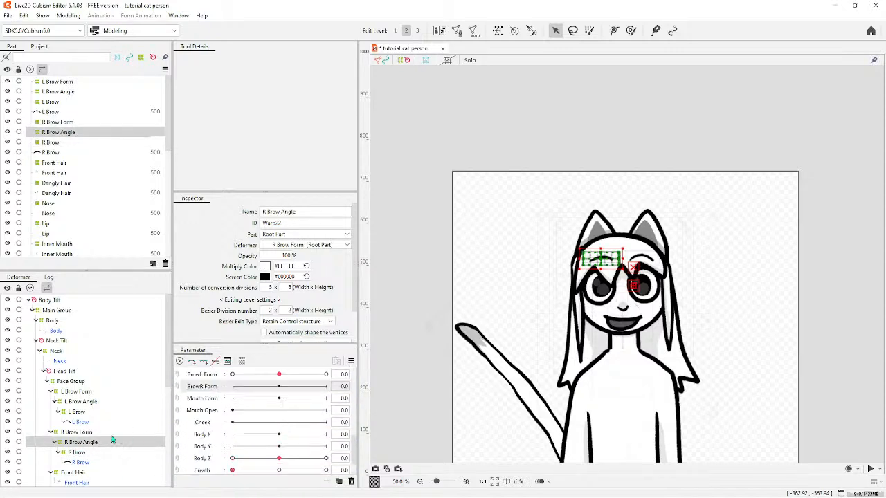
{"action": "left_click", "coordinate": [78, 453]}
{"action": "scroll", "coordinate": [289, 420], "scroll_direction": "up", "scroll_amount": 3}
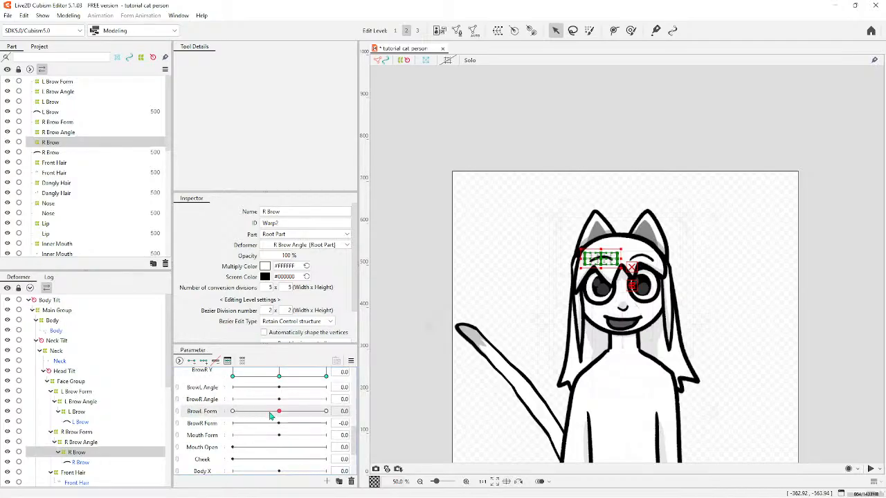
{"action": "mouse_move", "coordinate": [271, 413]}
{"action": "left_mouse_down"}
{"action": "mouse_move", "coordinate": [334, 411]}
{"action": "mouse_move", "coordinate": [231, 414]}
{"action": "mouse_move", "coordinate": [280, 413]}
{"action": "left_mouse_up"}
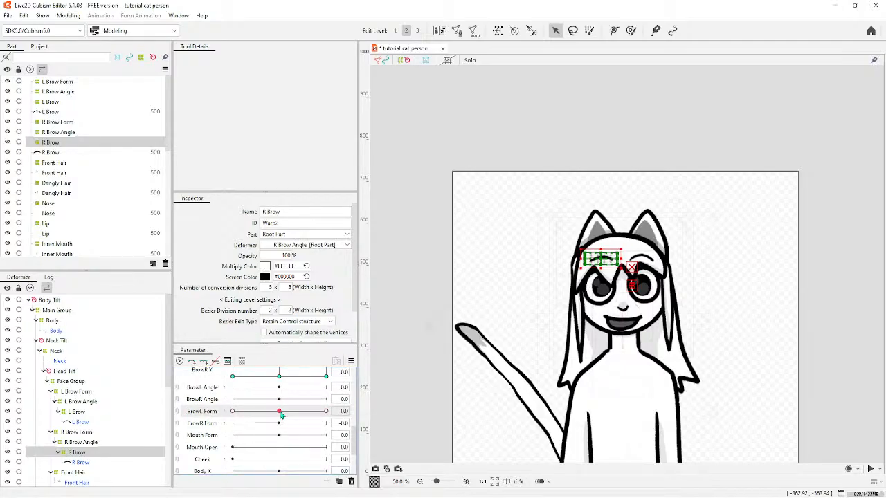
Add three BrowR Form keyforms to the R Brow Angle warp deformer.
{"action": "left_click", "coordinate": [77, 443]}
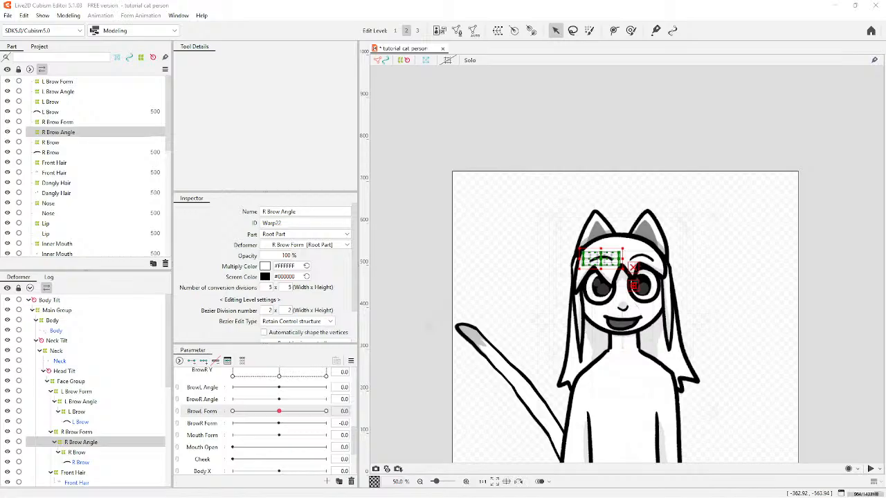
{"action": "left_click", "coordinate": [210, 423]}
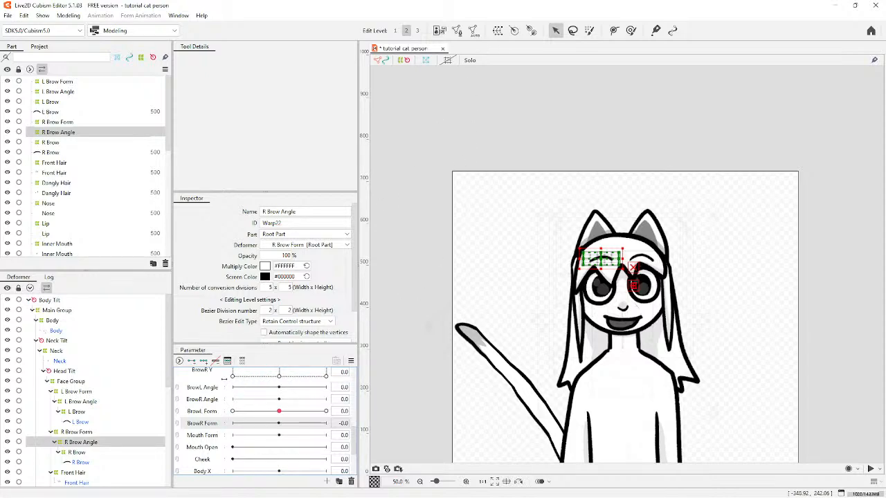
{"action": "scroll", "coordinate": [597, 284], "scroll_direction": "up", "scroll_amount": 6}
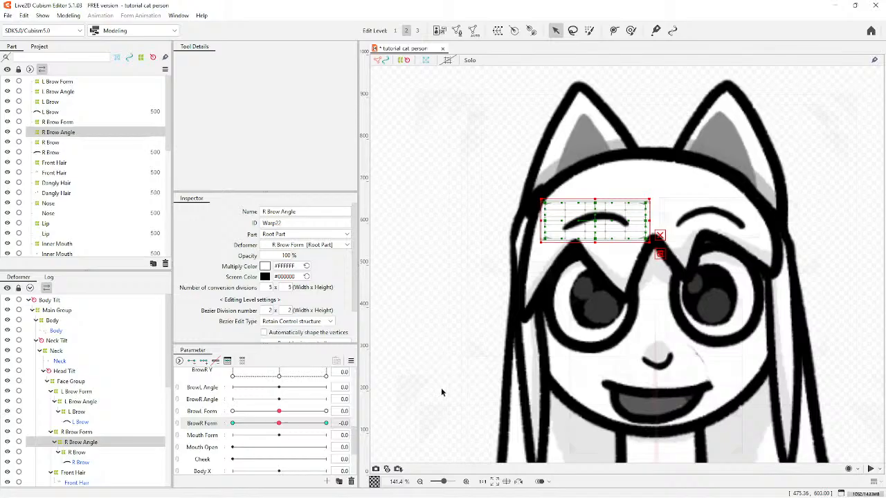
Rotate the R Brow Angle deformer so the brow's inner end tilts down at BrowR Form 1.0 and up at -1.0.
{"action": "left_click", "coordinate": [326, 424]}
{"action": "left_click_drag", "start_coordinate": [654, 195], "coordinate": [678, 217]}
{"action": "left_click", "coordinate": [233, 424]}
{"action": "left_click_drag", "start_coordinate": [638, 197], "coordinate": [639, 182]}
{"action": "scroll", "coordinate": [641, 185], "scroll_direction": "down", "scroll_amount": 1}
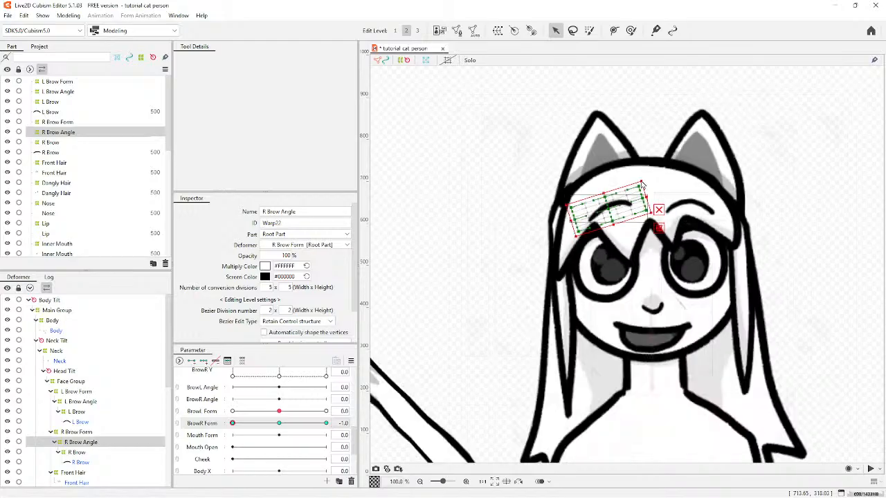
Preview the brow movement across BrowL Form and BrowR Form, returning both parameters to 0.
{"action": "scroll", "coordinate": [641, 185], "scroll_direction": "down", "scroll_amount": 3}
{"action": "left_click", "coordinate": [278, 425]}
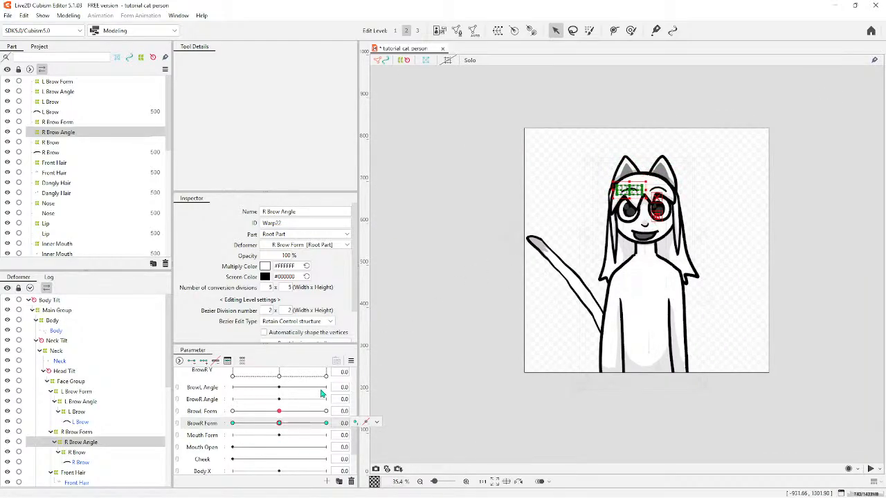
{"action": "mouse_move", "coordinate": [279, 411]}
{"action": "left_mouse_down"}
{"action": "mouse_move", "coordinate": [385, 437]}
{"action": "mouse_move", "coordinate": [217, 436]}
{"action": "left_mouse_up"}
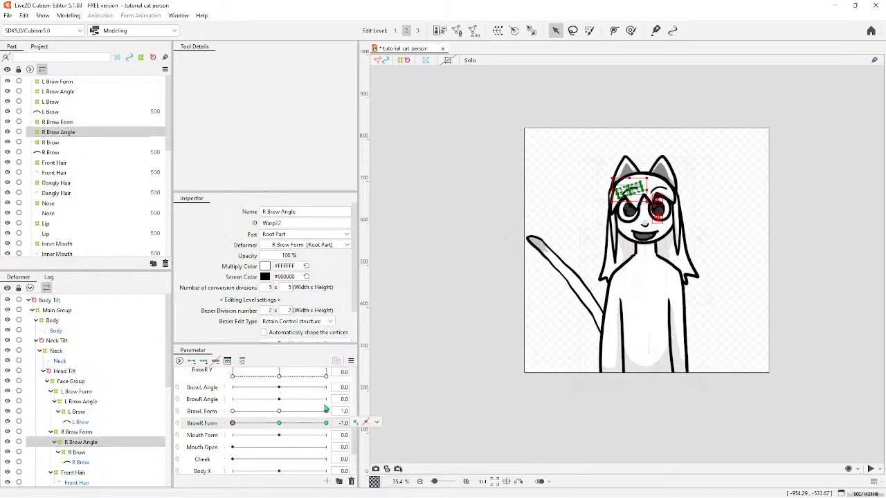
{"action": "left_click_drag", "start_coordinate": [326, 410], "coordinate": [240, 413]}
{"action": "left_click", "coordinate": [279, 411]}
{"action": "left_click", "coordinate": [279, 423]}
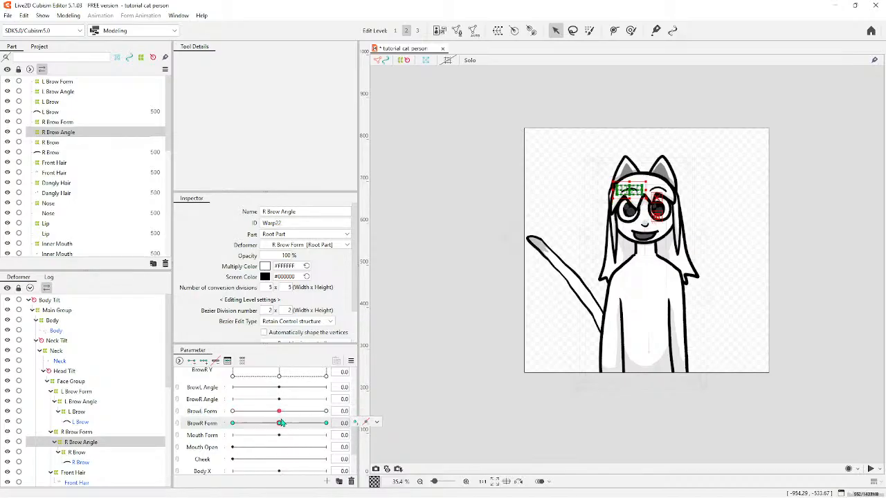
Add three BrowR Angle keyforms to the R Brow Form warp deformer.
{"action": "left_click", "coordinate": [77, 432]}
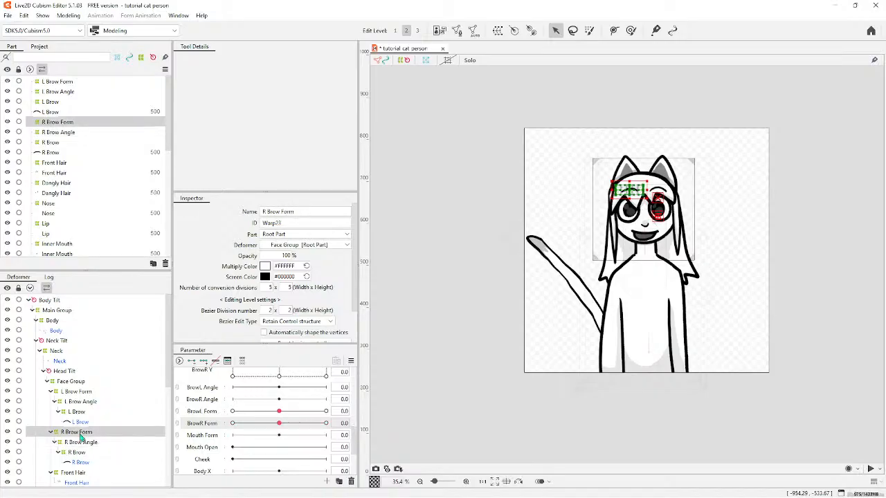
{"action": "left_click", "coordinate": [213, 401]}
{"action": "scroll", "coordinate": [626, 224], "scroll_direction": "up", "scroll_amount": 5}
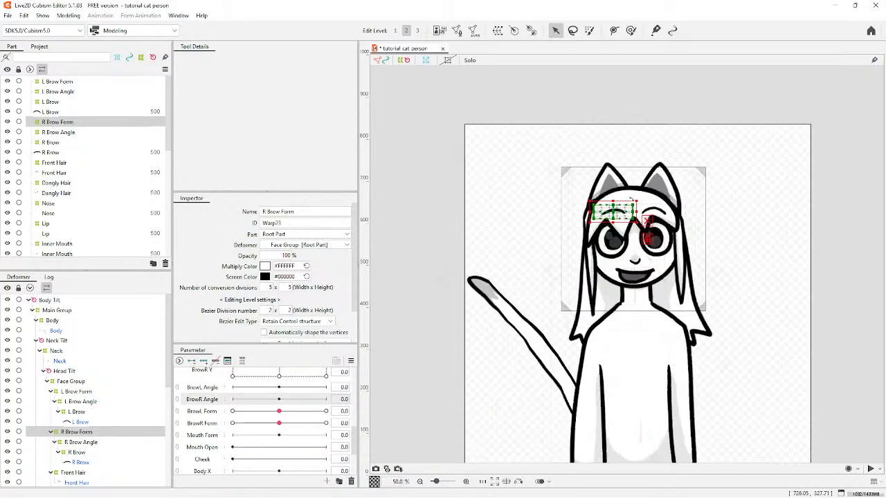
At BrowR Angle 1.0, bend the inner end of the R Brow Form deformer upward and pull its lower middle points down.
{"action": "scroll", "coordinate": [478, 262], "scroll_direction": "up", "scroll_amount": 1}
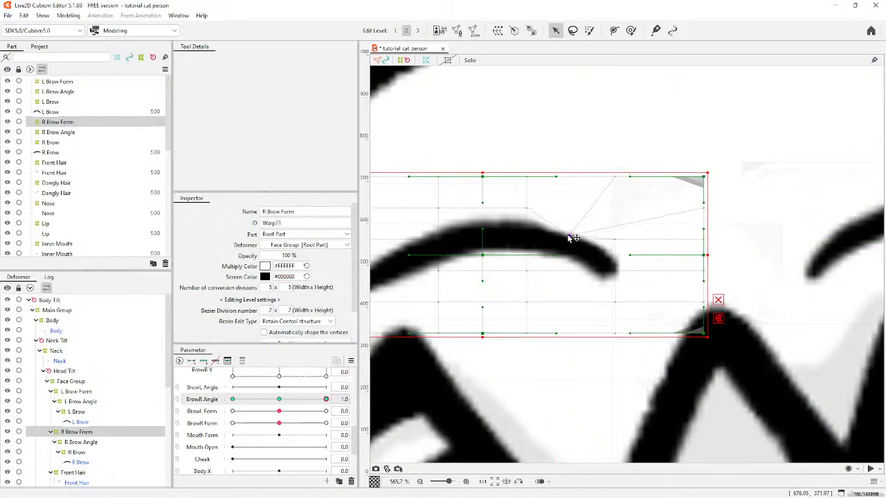
{"action": "left_click_drag", "start_coordinate": [528, 277], "coordinate": [640, 235]}
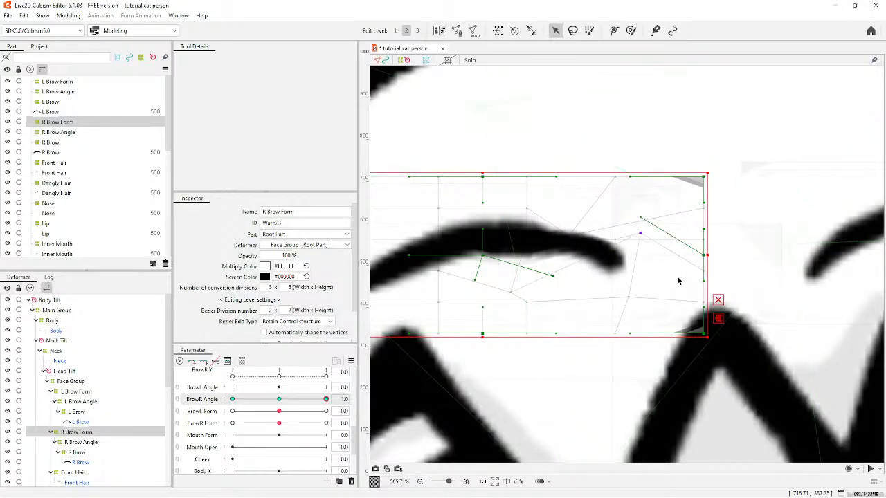
{"action": "left_click_drag", "start_coordinate": [704, 302], "coordinate": [718, 152]}
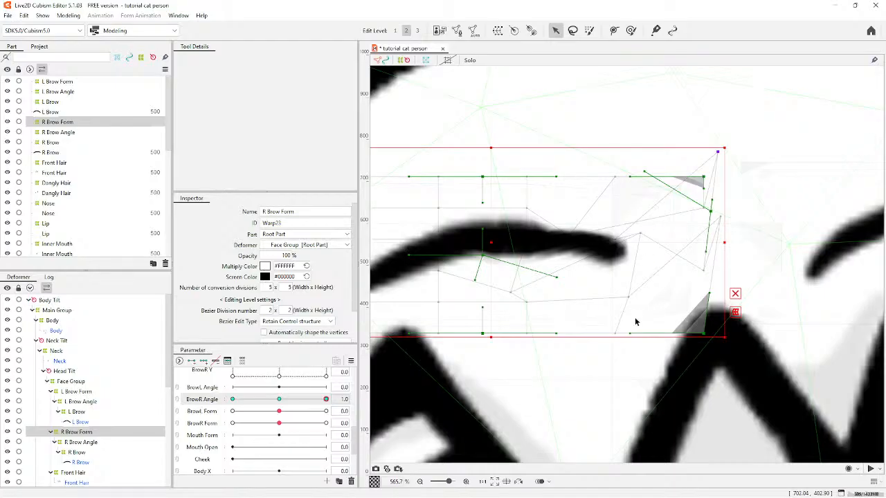
{"action": "left_click_drag", "start_coordinate": [705, 335], "coordinate": [742, 242]}
{"action": "left_click_drag", "start_coordinate": [571, 236], "coordinate": [541, 332]}
{"action": "left_click_drag", "start_coordinate": [704, 177], "coordinate": [657, 115]}
{"action": "left_click_drag", "start_coordinate": [518, 200], "coordinate": [492, 238]}
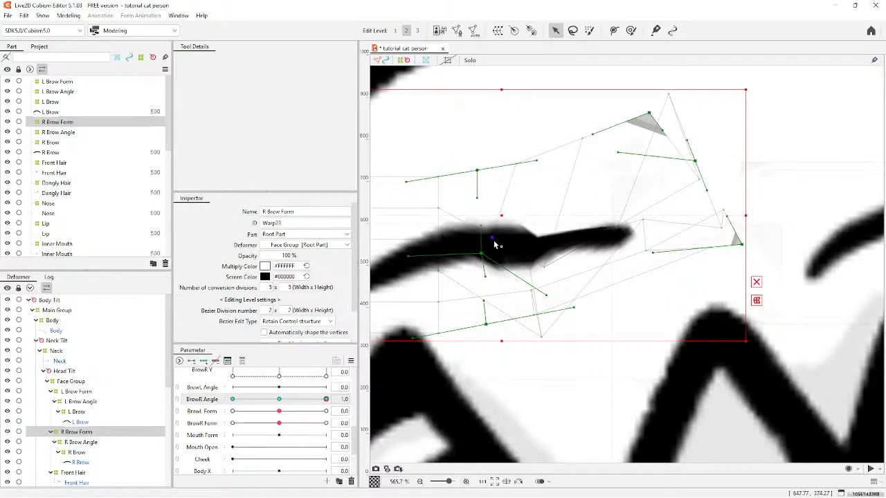
{"action": "left_click_drag", "start_coordinate": [742, 244], "coordinate": [718, 181]}
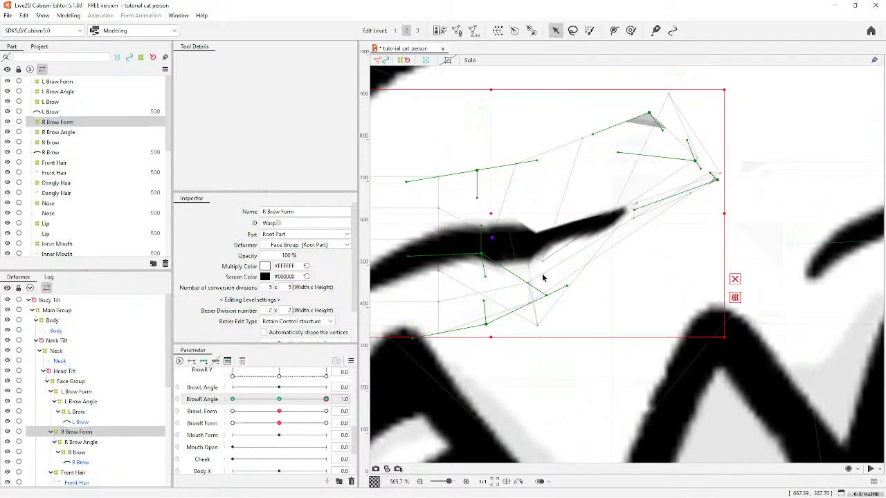
{"action": "left_click_drag", "start_coordinate": [545, 268], "coordinate": [649, 322]}
{"action": "scroll", "coordinate": [630, 252], "scroll_direction": "down", "scroll_amount": 7}
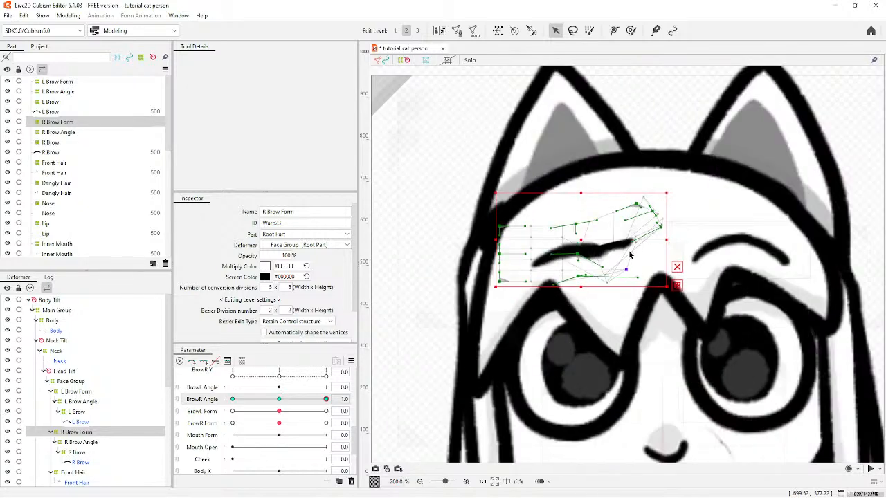
At BrowR Angle 1.0, raise the deformer's outer lower corner and adjust its middle and inner points to smooth the brow curve.
{"action": "scroll", "coordinate": [599, 259], "scroll_direction": "up", "scroll_amount": 6}
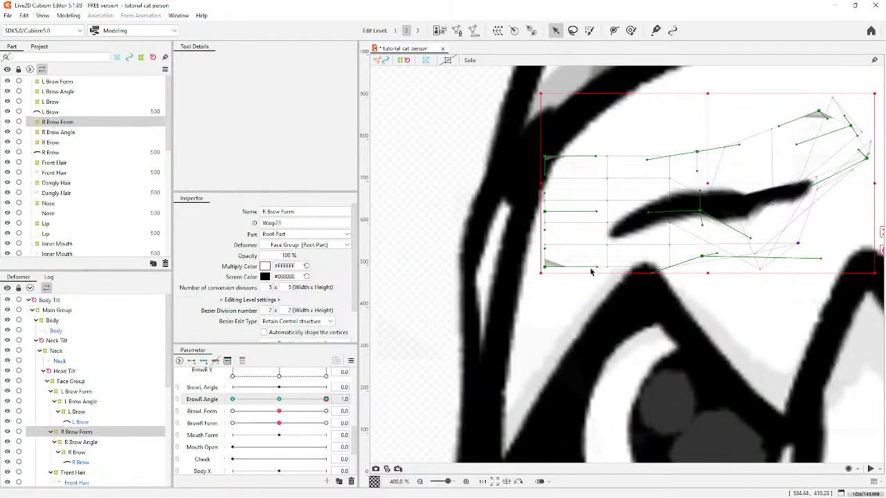
{"action": "left_click_drag", "start_coordinate": [546, 271], "coordinate": [532, 228]}
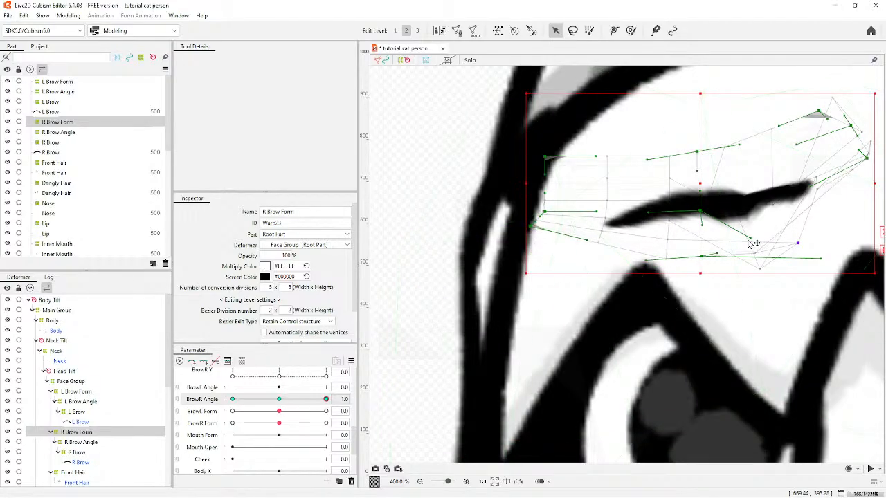
{"action": "left_click_drag", "start_coordinate": [751, 239], "coordinate": [766, 247]}
{"action": "left_click_drag", "start_coordinate": [700, 210], "coordinate": [763, 263]}
{"action": "scroll", "coordinate": [759, 256], "scroll_direction": "down", "scroll_amount": 2}
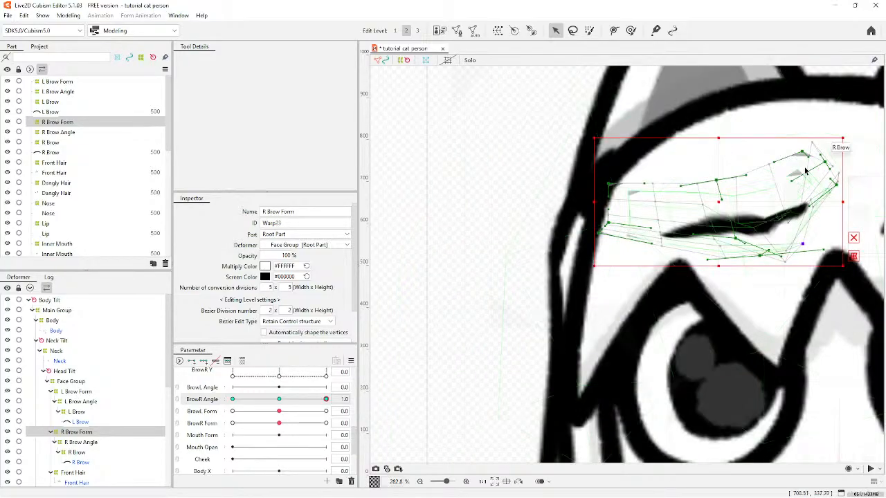
{"action": "left_click_drag", "start_coordinate": [802, 153], "coordinate": [820, 168]}
{"action": "left_click_drag", "start_coordinate": [747, 176], "coordinate": [862, 213]}
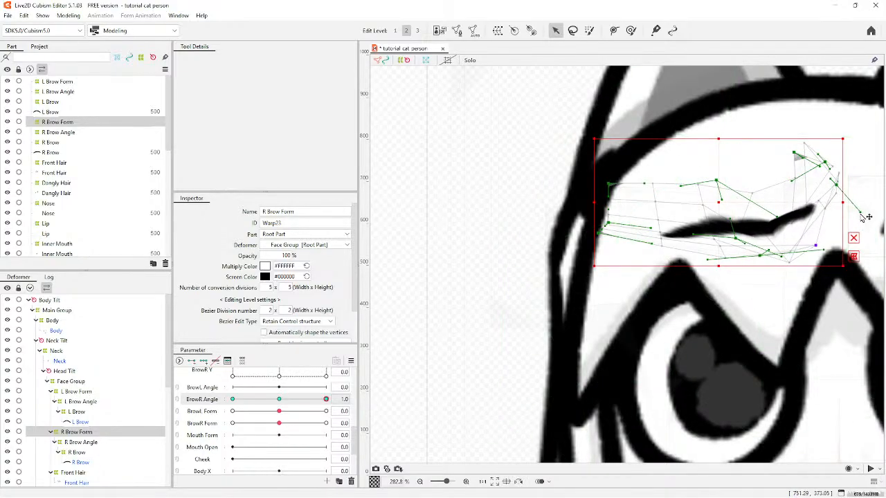
{"action": "scroll", "coordinate": [741, 227], "scroll_direction": "down", "scroll_amount": 1}
{"action": "scroll", "coordinate": [563, 245], "scroll_direction": "down", "scroll_amount": 3}
{"action": "scroll", "coordinate": [680, 230], "scroll_direction": "up", "scroll_amount": 2}
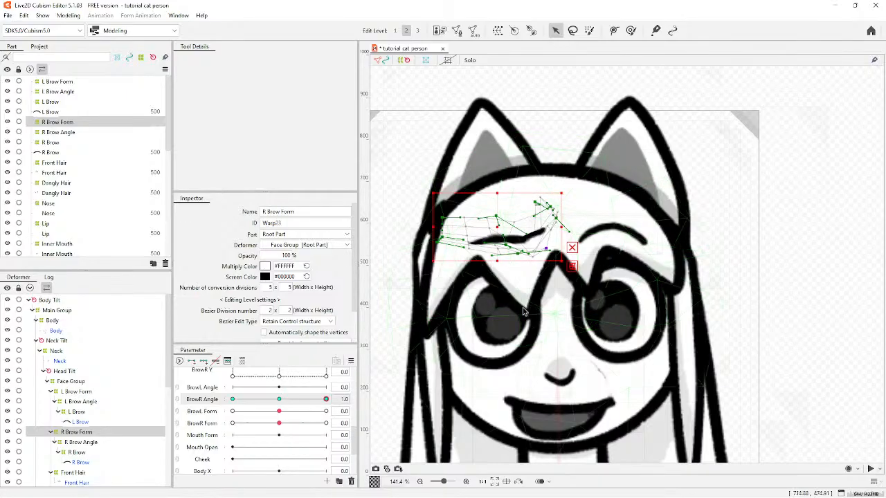
At BrowR Angle -1.0, pull the deformer's middle points up into a high brow arch and move the whole deformer slightly down.
{"action": "left_click", "coordinate": [234, 399]}
{"action": "scroll", "coordinate": [485, 252], "scroll_direction": "up", "scroll_amount": 2}
{"action": "left_click_drag", "start_coordinate": [517, 184], "coordinate": [512, 127]}
{"action": "left_click_drag", "start_coordinate": [518, 222], "coordinate": [505, 154]}
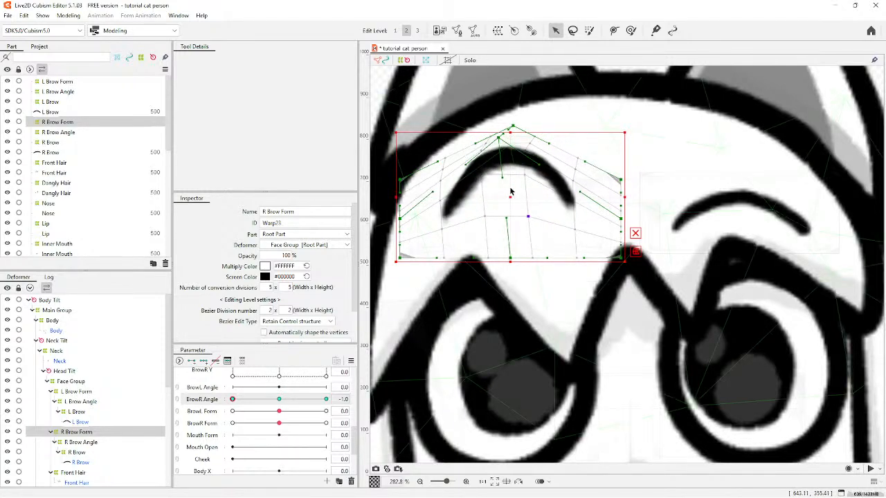
{"action": "left_click_drag", "start_coordinate": [510, 198], "coordinate": [502, 232]}
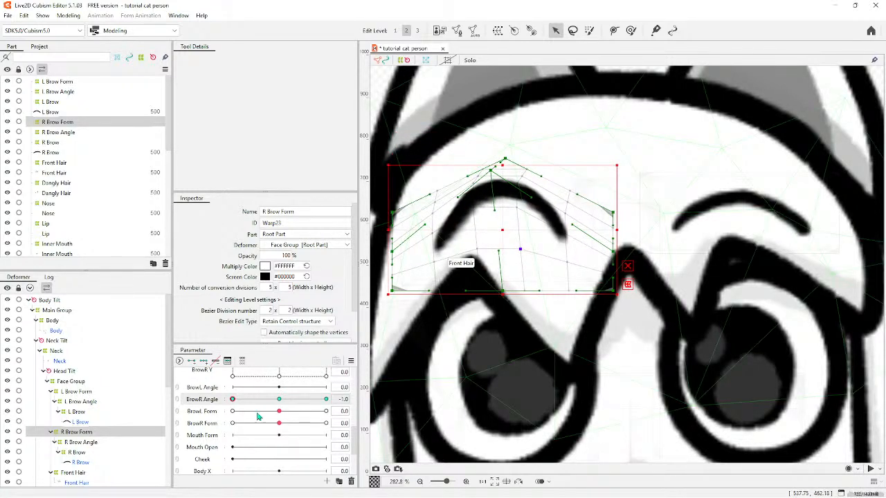
Preview the right brow's shape change across BrowR Angle and return the parameter to 0.
{"action": "left_click_drag", "start_coordinate": [232, 401], "coordinate": [338, 415]}
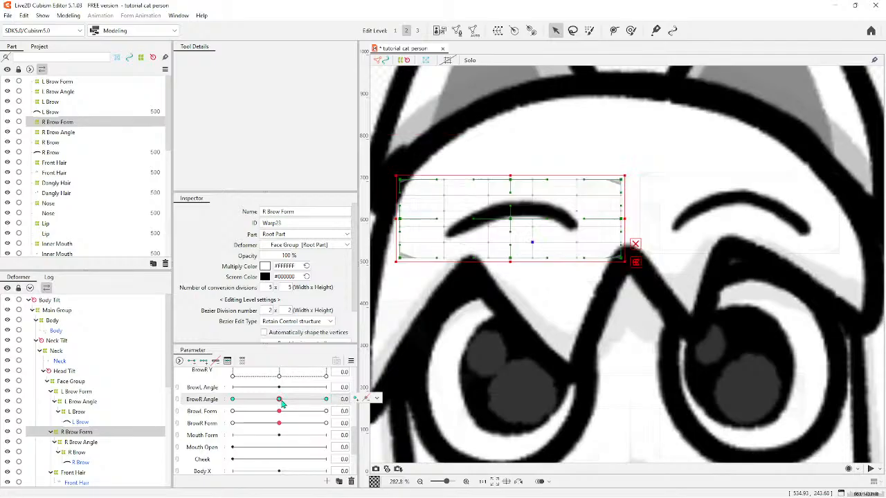
{"action": "scroll", "coordinate": [475, 307], "scroll_direction": "down", "scroll_amount": 3}
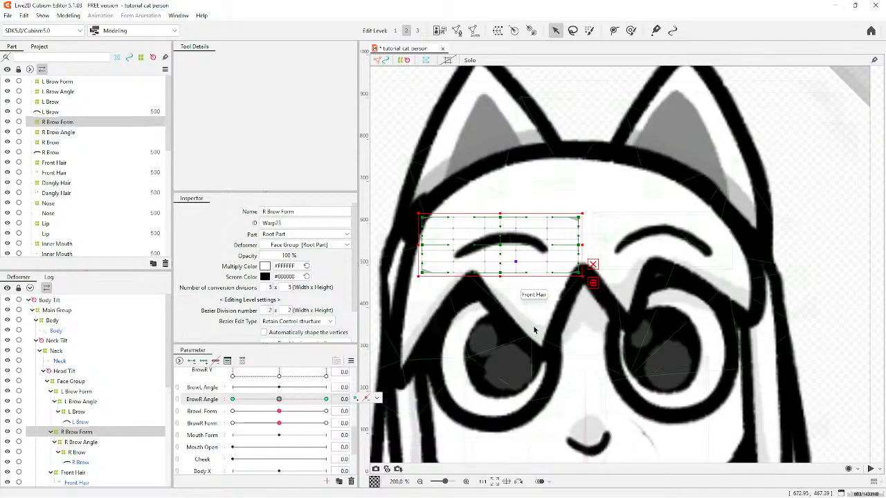
{"action": "scroll", "coordinate": [586, 339], "scroll_direction": "up", "scroll_amount": 2}
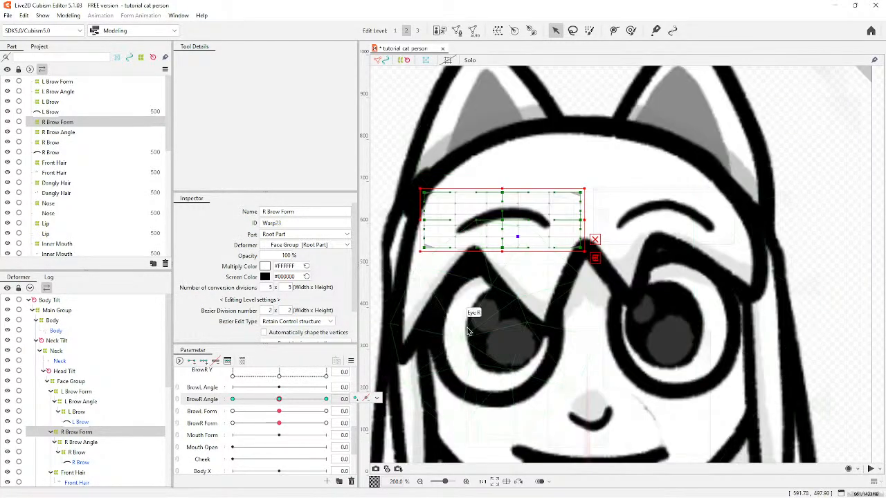
Add three BrowL Angle keyforms to the L Brow Form warp deformer.
{"action": "left_click", "coordinate": [77, 393]}
{"action": "left_click", "coordinate": [215, 391]}
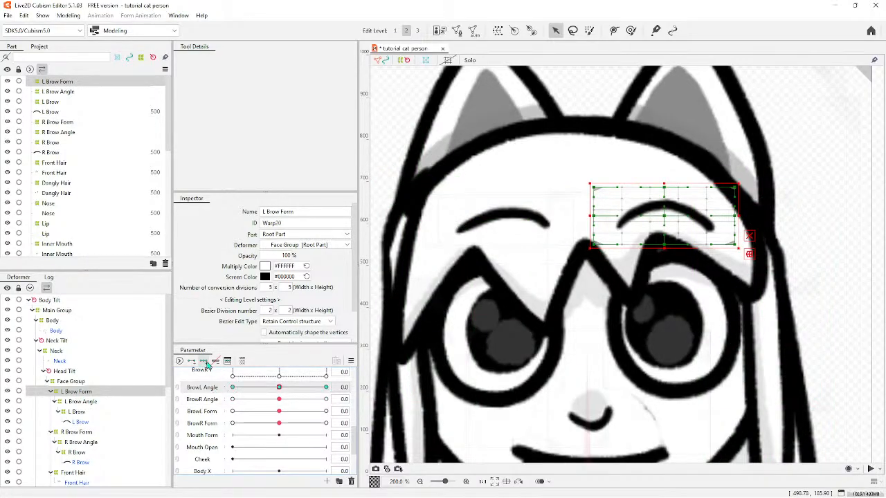
At BrowL Angle -1.0, pull the L Brow Form deformer's middle points up into a high arch, matching the right brow's -1.0 pose.
{"action": "left_click", "coordinate": [233, 400]}
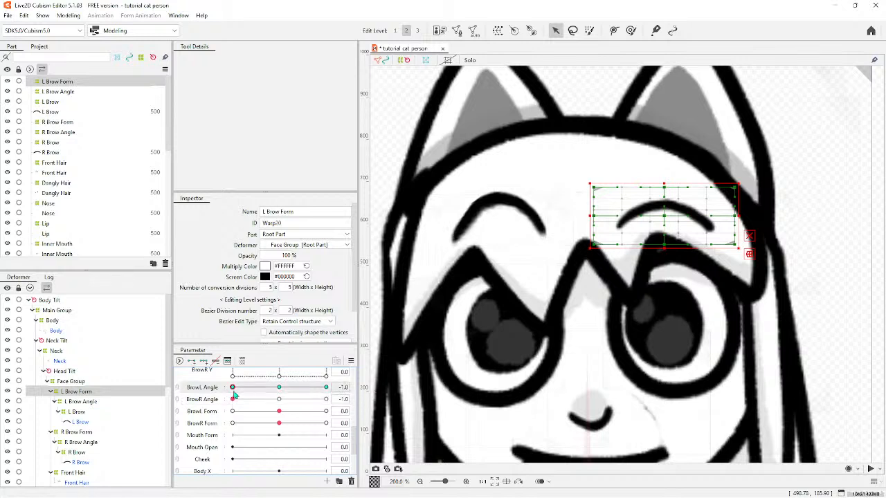
{"action": "left_click_drag", "start_coordinate": [664, 187], "coordinate": [666, 152]}
{"action": "mouse_move", "coordinate": [664, 216]}
{"action": "left_mouse_down"}
{"action": "mouse_move", "coordinate": [665, 194]}
{"action": "mouse_move", "coordinate": [664, 213]}
{"action": "left_mouse_up"}
{"action": "left_click", "coordinate": [282, 388]}
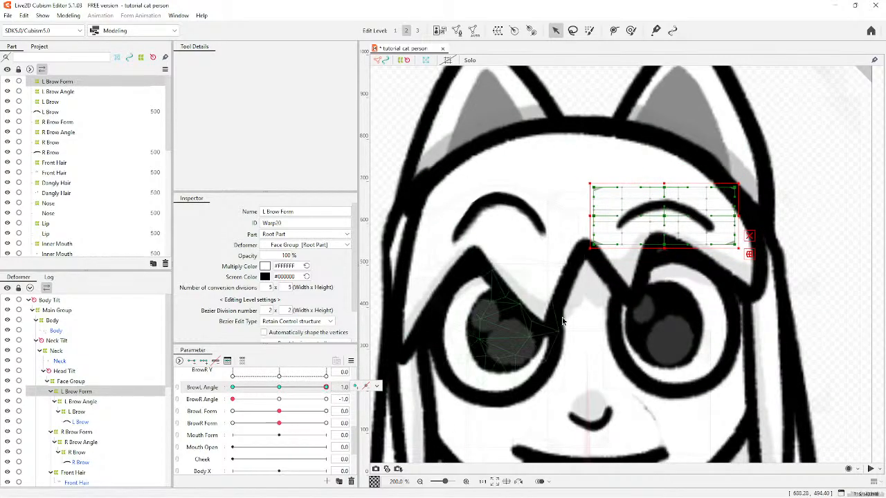
At BrowL Angle 1.0, raise the L Brow Form deformer's inner points and lower its upper middle point, using BrowR Angle 1.0 as reference.
{"action": "scroll", "coordinate": [741, 258], "scroll_direction": "up", "scroll_amount": 2}
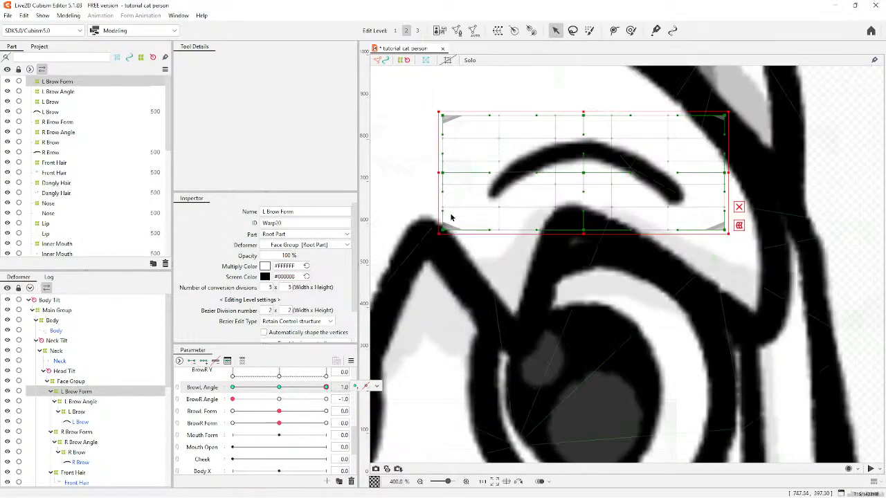
{"action": "left_click", "coordinate": [325, 400]}
{"action": "scroll", "coordinate": [557, 303], "scroll_direction": "down", "scroll_amount": 4}
{"action": "scroll", "coordinate": [507, 296], "scroll_direction": "up", "scroll_amount": 2}
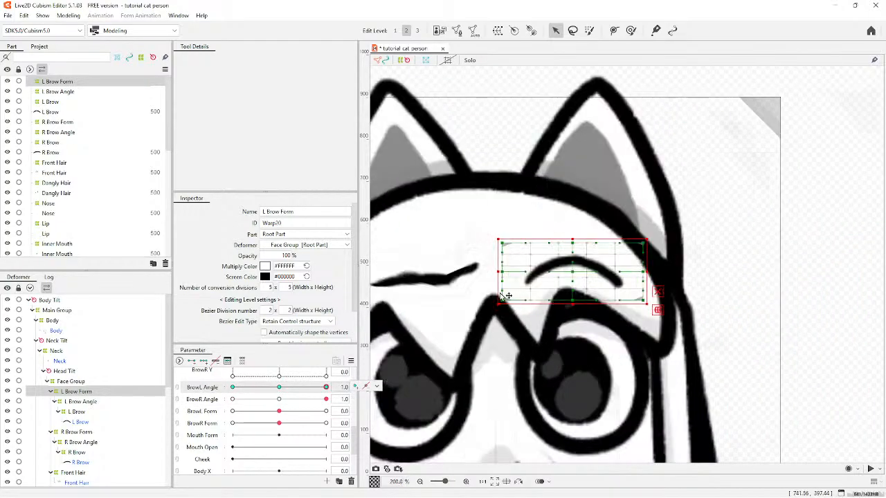
{"action": "left_click_drag", "start_coordinate": [505, 303], "coordinate": [485, 273]}
{"action": "left_click_drag", "start_coordinate": [502, 242], "coordinate": [520, 218]}
{"action": "left_click_drag", "start_coordinate": [502, 271], "coordinate": [489, 245]}
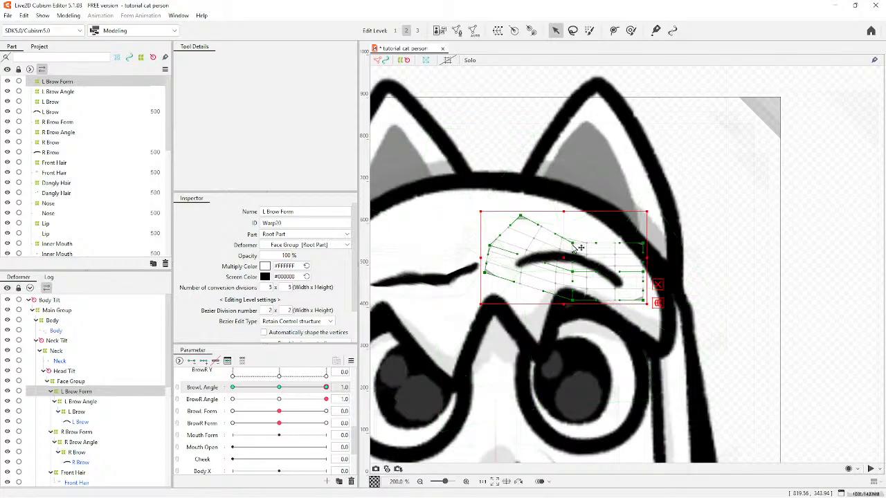
{"action": "left_click_drag", "start_coordinate": [572, 243], "coordinate": [569, 281]}
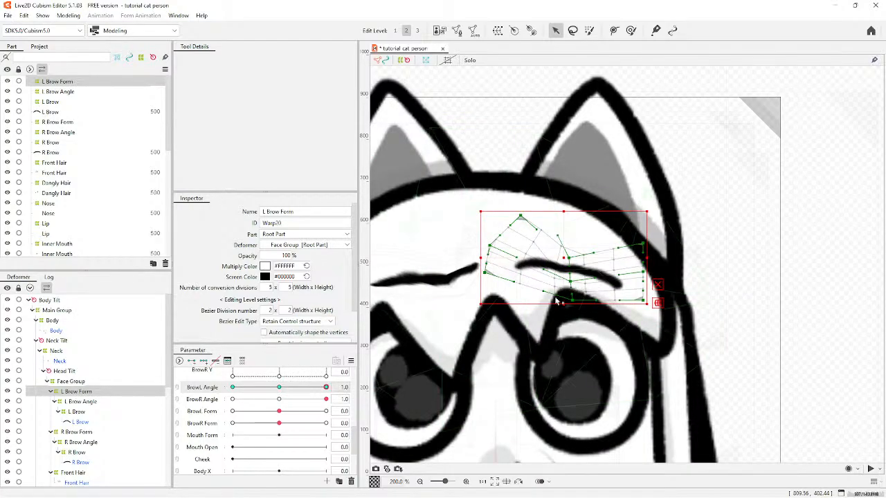
Refine the deformer's inner and outer points at BrowL Angle 1.0, and shift the whole deformer slightly down toward the face's center.
{"action": "left_click_drag", "start_coordinate": [485, 273], "coordinate": [508, 222]}
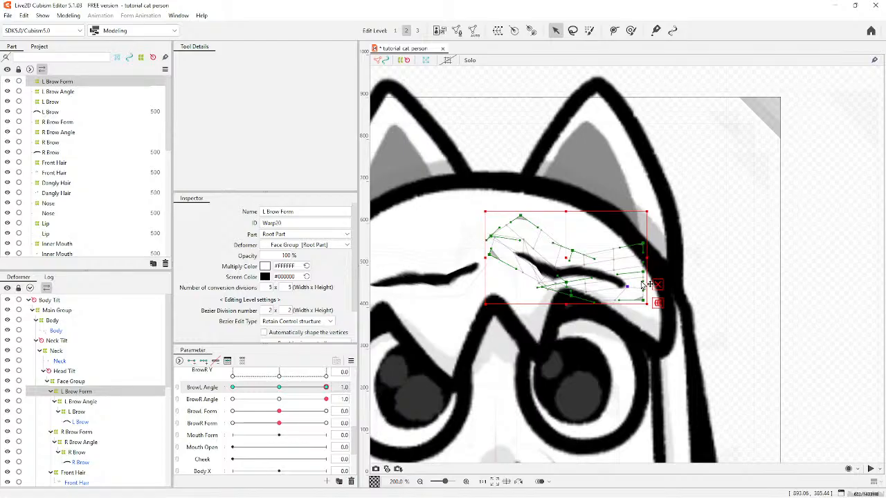
{"action": "left_click_drag", "start_coordinate": [642, 275], "coordinate": [642, 271]}
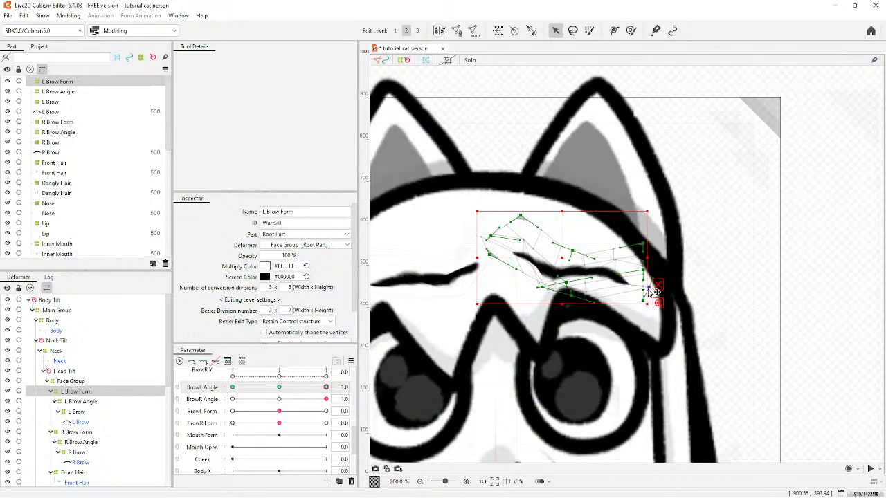
{"action": "scroll", "coordinate": [641, 286], "scroll_direction": "down", "scroll_amount": 5}
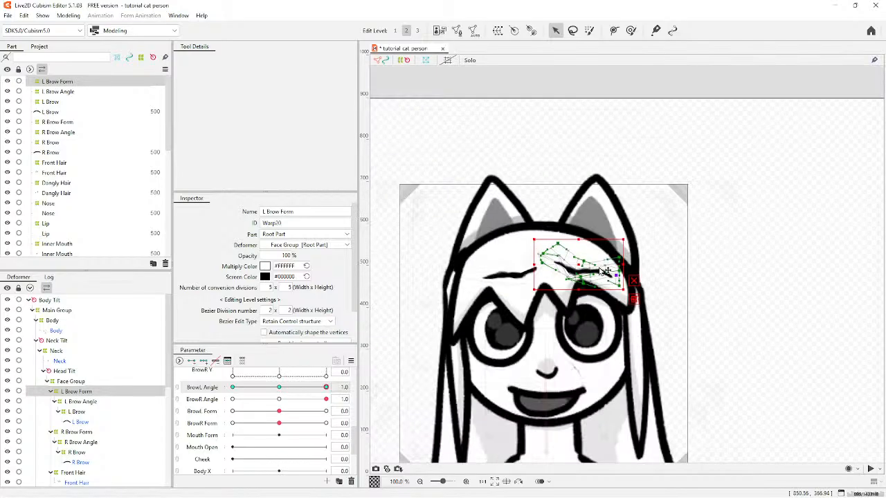
{"action": "scroll", "coordinate": [611, 255], "scroll_direction": "up", "scroll_amount": 2}
{"action": "scroll", "coordinate": [611, 254], "scroll_direction": "up", "scroll_amount": 2}
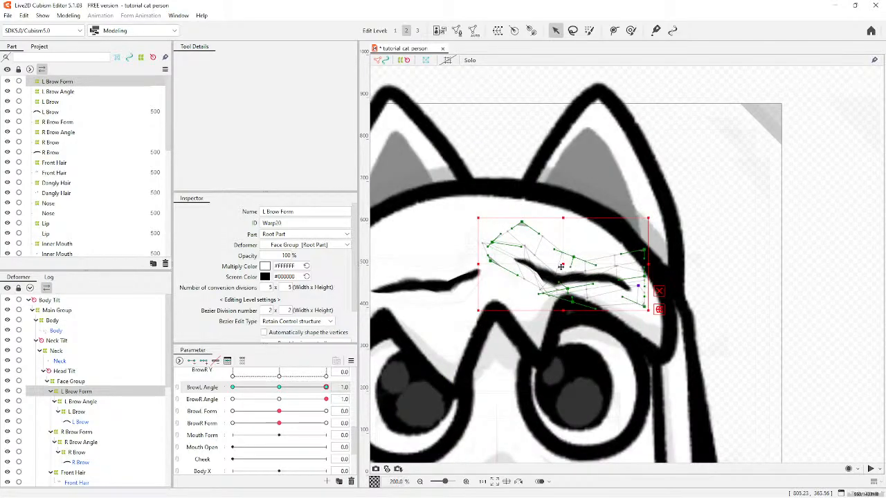
{"action": "left_click_drag", "start_coordinate": [561, 266], "coordinate": [553, 274]}
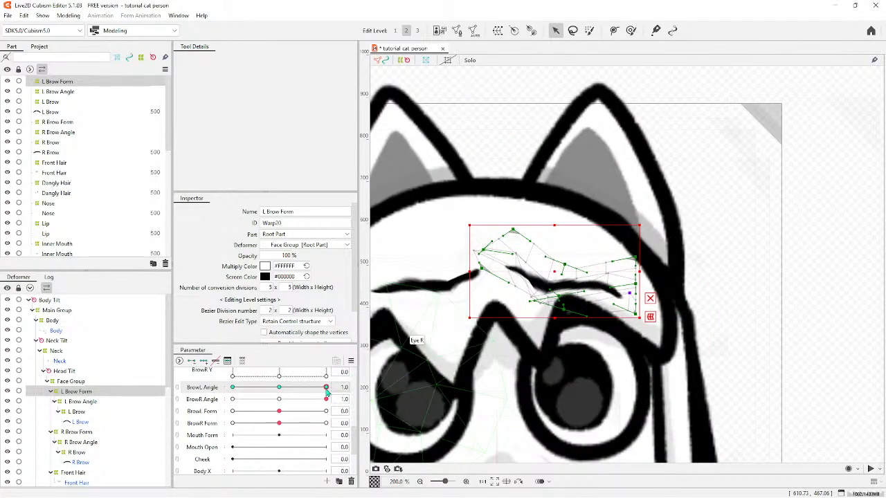
Preview the left brow's shape change from BrowL Angle 0 to 1.0 and return both brow angle parameters to 0.
{"action": "left_click", "coordinate": [280, 387]}
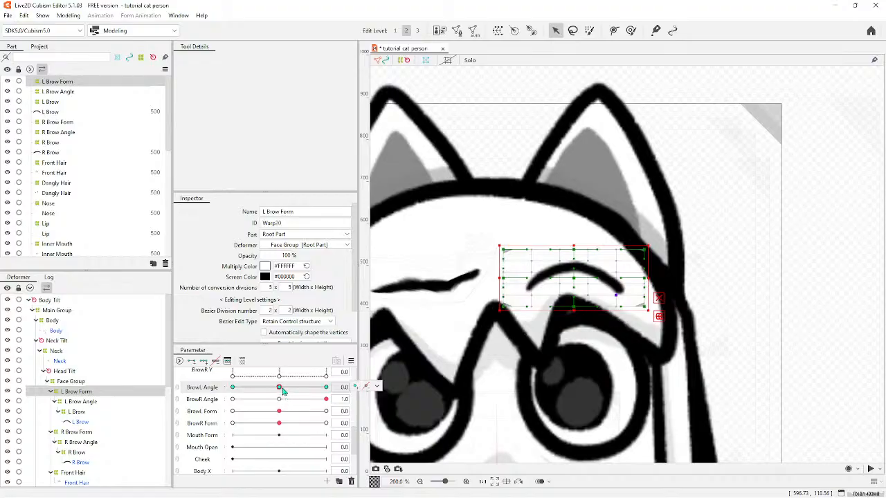
{"action": "left_click_drag", "start_coordinate": [281, 389], "coordinate": [367, 399]}
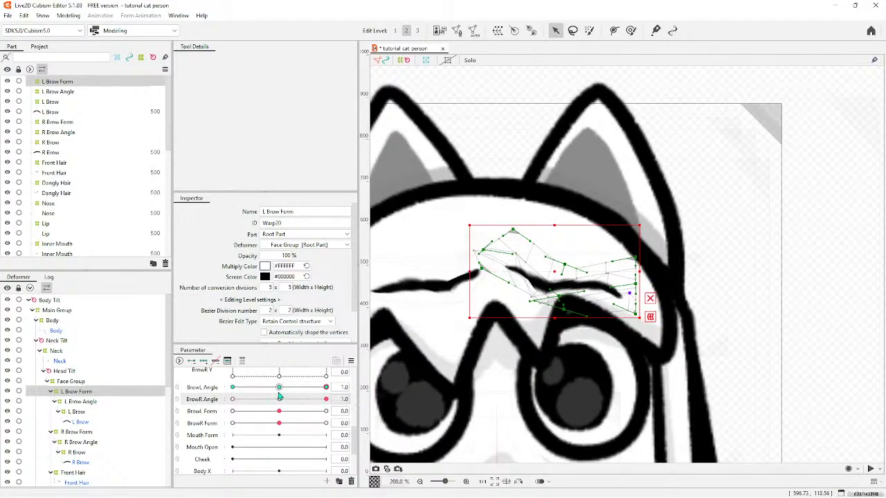
{"action": "left_click", "coordinate": [279, 387]}
{"action": "left_click", "coordinate": [280, 399]}
Deselect the deformer, preview both brows' angle changes on the whole character, and reset BrowL Angle and BrowR Angle to 0.
{"action": "scroll", "coordinate": [579, 201], "scroll_direction": "down", "scroll_amount": 3}
{"action": "left_click", "coordinate": [574, 204]}
{"action": "scroll", "coordinate": [570, 208], "scroll_direction": "down", "scroll_amount": 4}
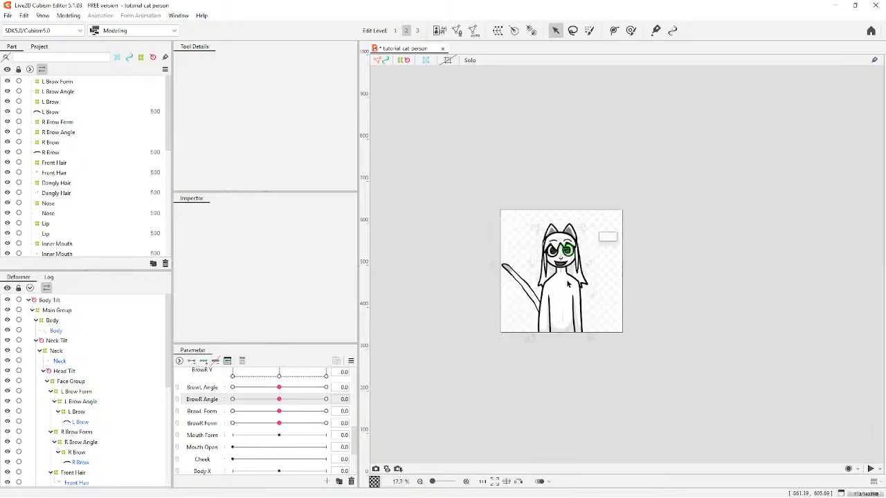
{"action": "scroll", "coordinate": [567, 282], "scroll_direction": "up", "scroll_amount": 3}
{"action": "scroll", "coordinate": [546, 332], "scroll_direction": "up", "scroll_amount": 1}
{"action": "scroll", "coordinate": [546, 354], "scroll_direction": "down", "scroll_amount": 2}
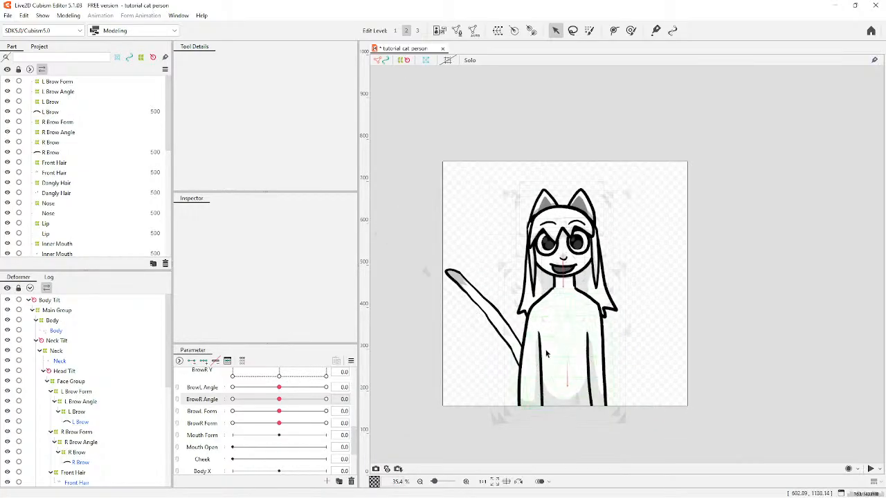
{"action": "scroll", "coordinate": [548, 299], "scroll_direction": "up", "scroll_amount": 1}
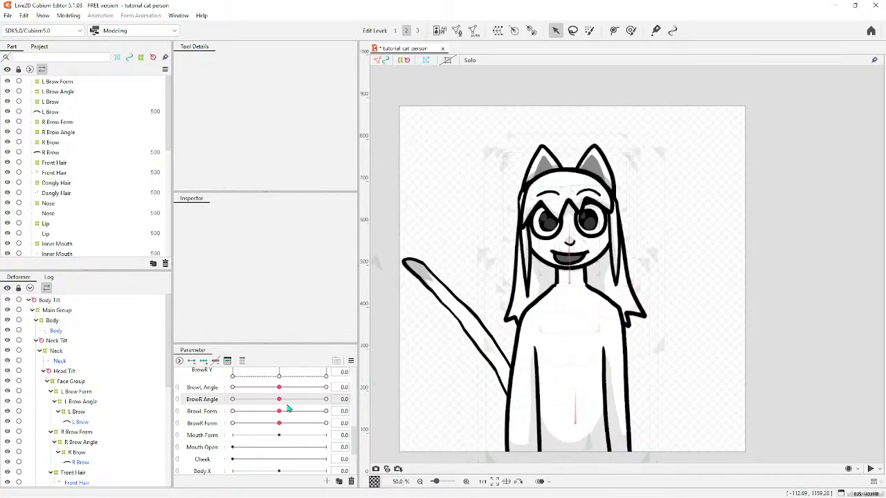
{"action": "left_click_drag", "start_coordinate": [285, 389], "coordinate": [365, 397]}
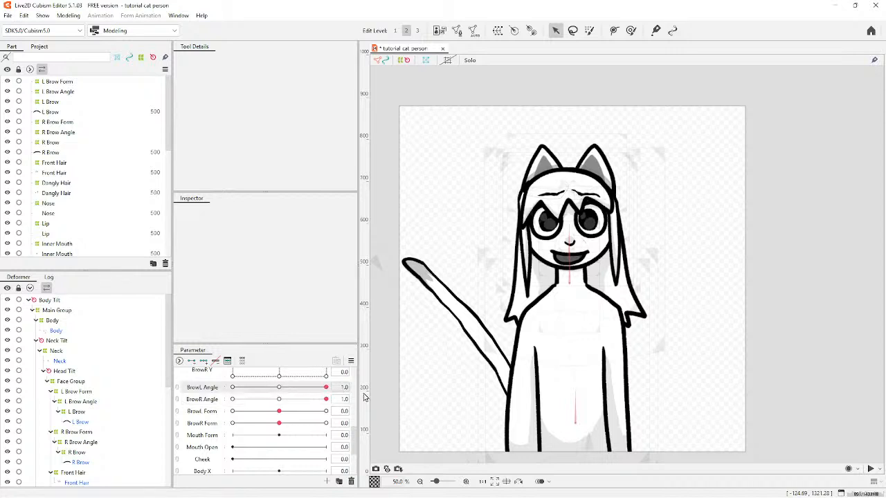
{"action": "left_click", "coordinate": [232, 388]}
{"action": "left_click", "coordinate": [279, 387]}
{"action": "left_click", "coordinate": [280, 399]}
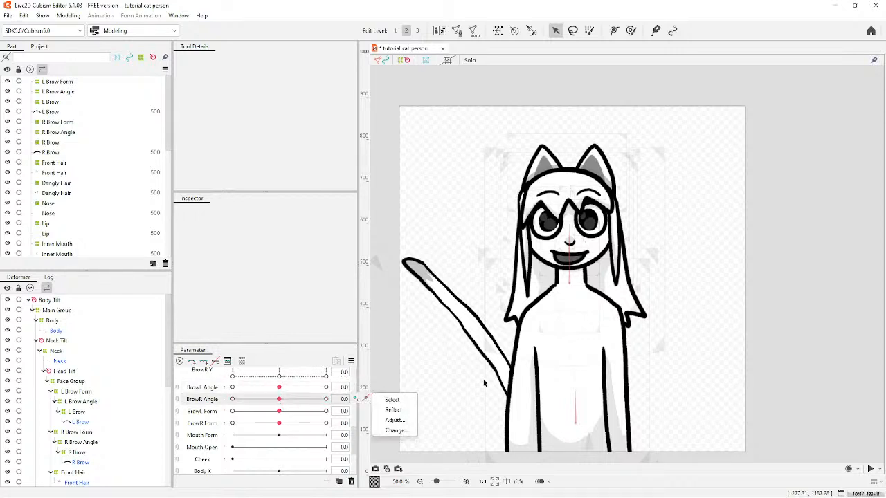
Open the physics settings, test the character's motion with Angle Z and Angle Y, and close the settings.
{"action": "scroll", "coordinate": [593, 313], "scroll_direction": "down", "scroll_amount": 2}
{"action": "left_click", "coordinate": [68, 15]}
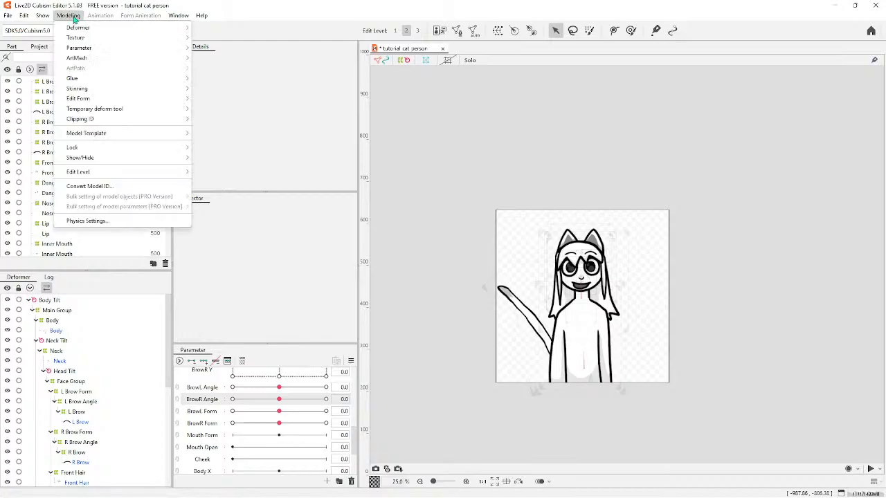
{"action": "left_click", "coordinate": [87, 221]}
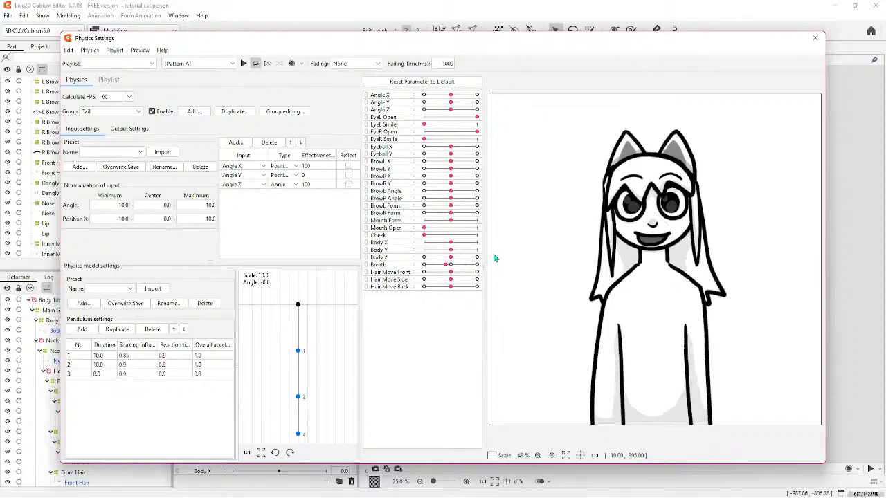
{"action": "left_click_drag", "start_coordinate": [450, 109], "coordinate": [419, 128]}
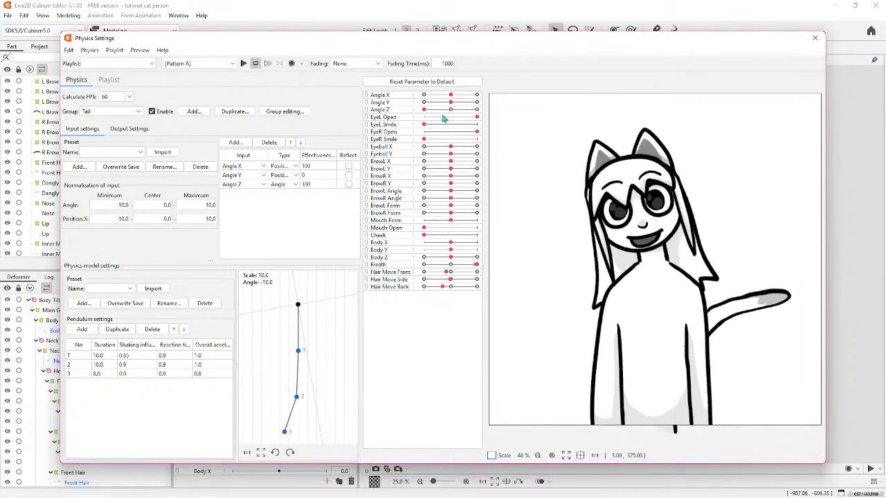
{"action": "left_click", "coordinate": [451, 110]}
{"action": "left_click_drag", "start_coordinate": [451, 102], "coordinate": [484, 107]}
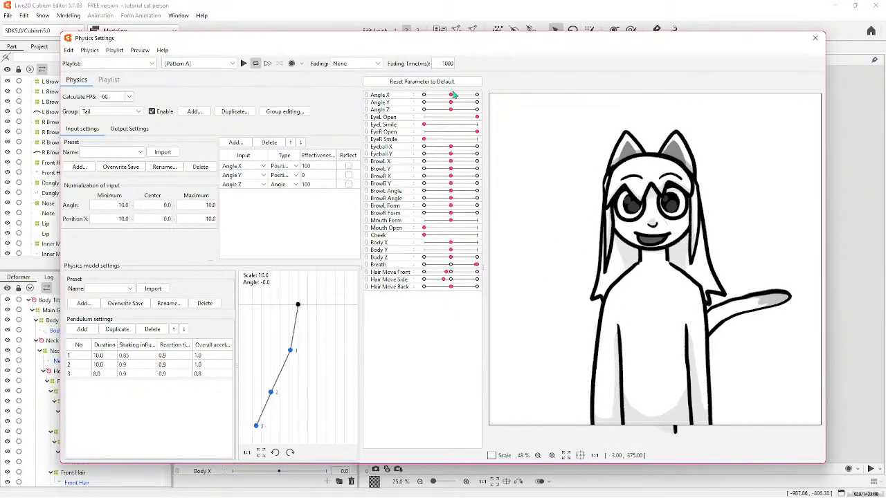
{"action": "left_click", "coordinate": [814, 37]}
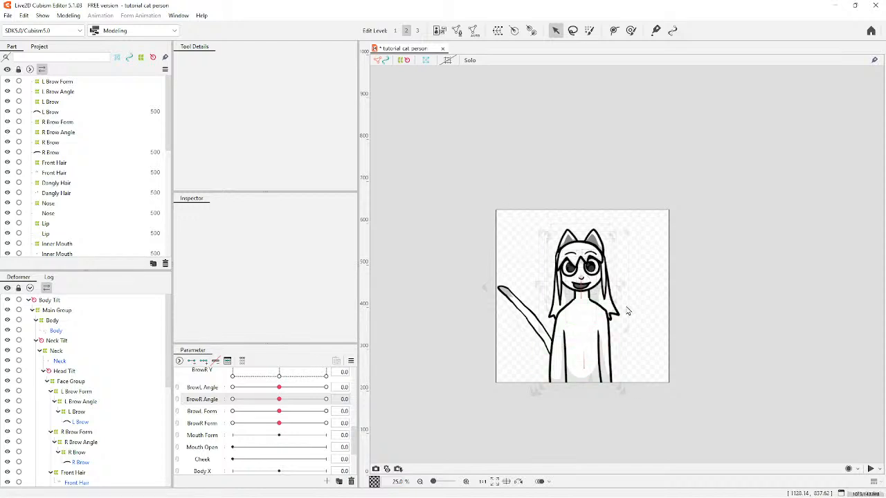
Add three Body Y keyforms to the Main Group warp deformer, collapsing its children in the deformer tree.
{"action": "scroll", "coordinate": [609, 322], "scroll_direction": "up", "scroll_amount": 2}
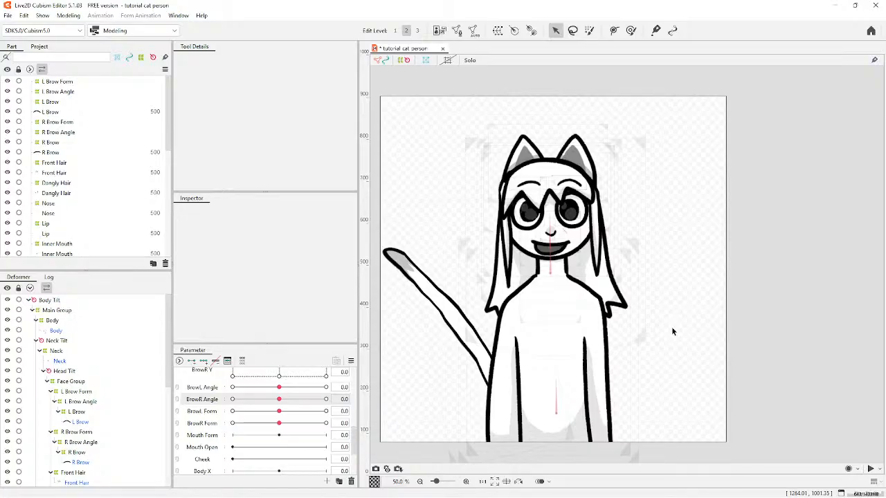
{"action": "scroll", "coordinate": [250, 444], "scroll_direction": "down", "scroll_amount": 3}
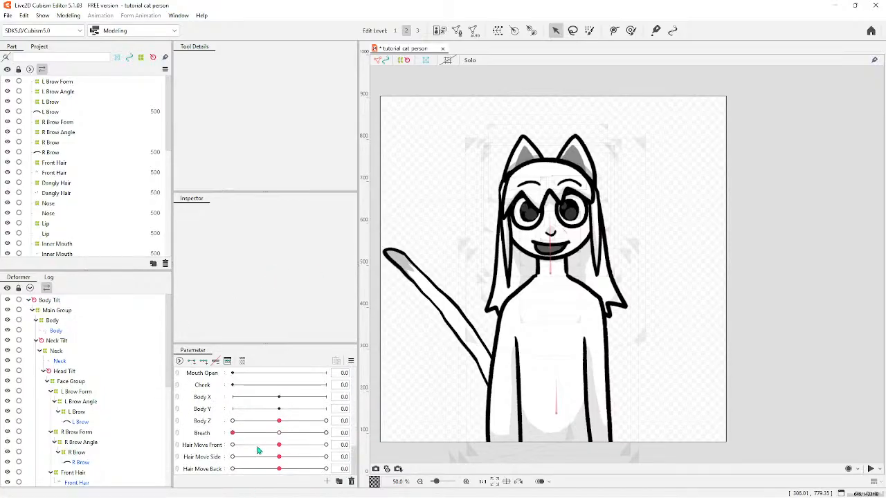
{"action": "scroll", "coordinate": [257, 451], "scroll_direction": "up", "scroll_amount": 1}
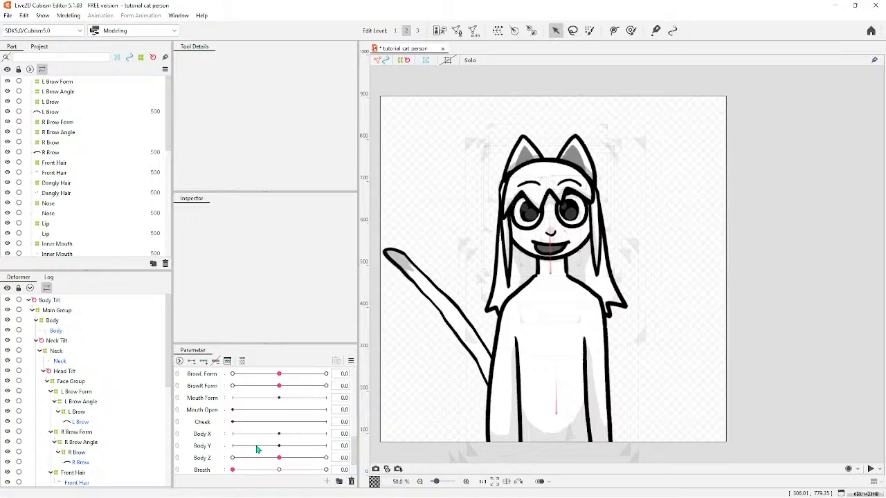
{"action": "left_click", "coordinate": [205, 446]}
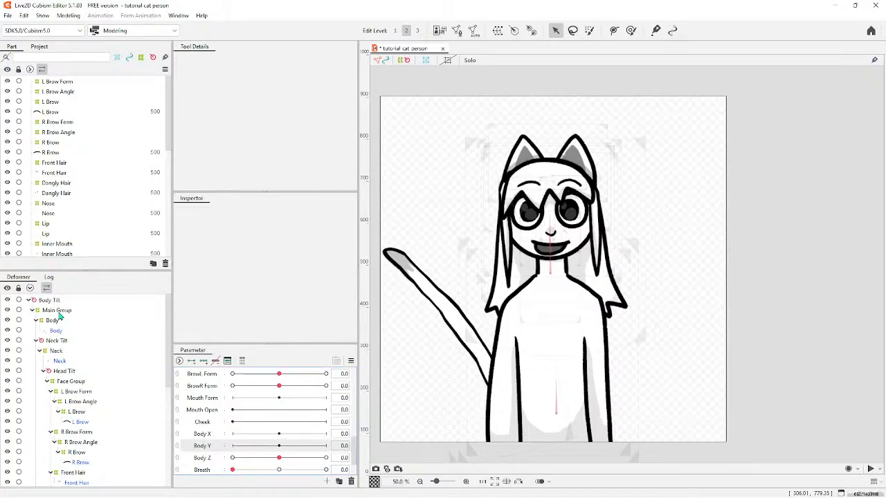
{"action": "left_click", "coordinate": [57, 310]}
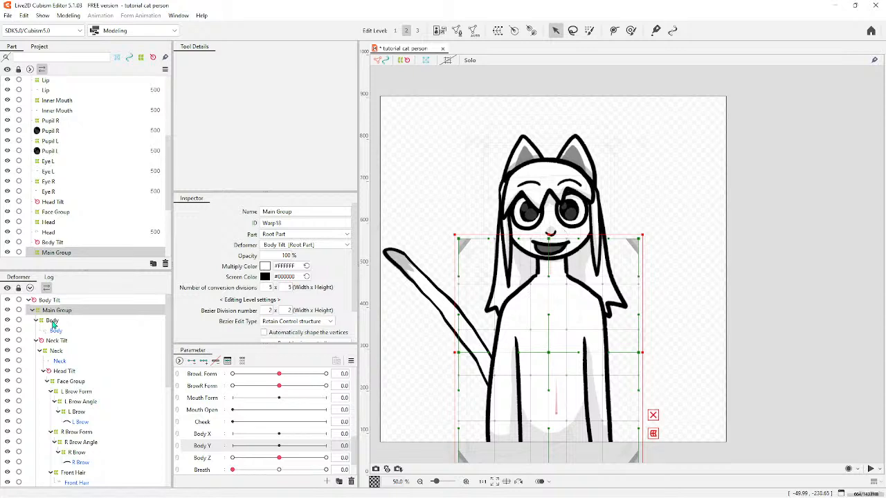
{"action": "scroll", "coordinate": [54, 323], "scroll_direction": "down", "scroll_amount": 5}
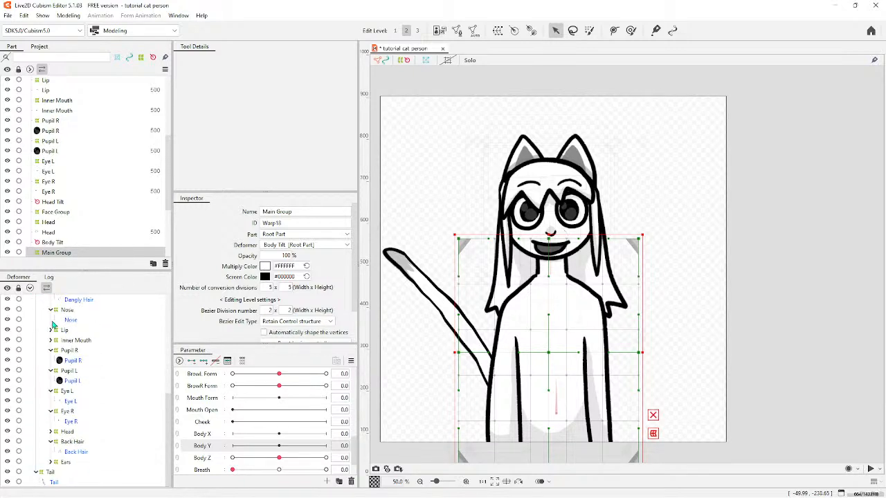
{"action": "scroll", "coordinate": [54, 323], "scroll_direction": "up", "scroll_amount": 5}
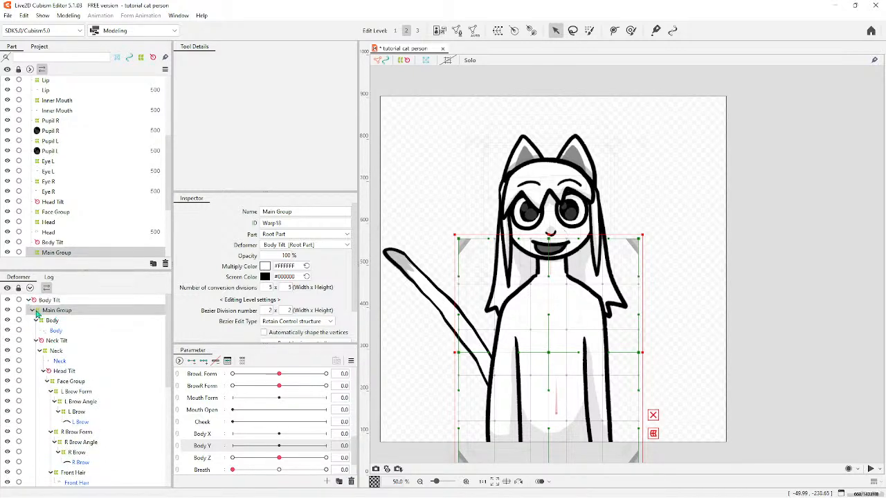
{"action": "left_click", "coordinate": [32, 310]}
{"action": "scroll", "coordinate": [212, 462], "scroll_direction": "up", "scroll_amount": 1}
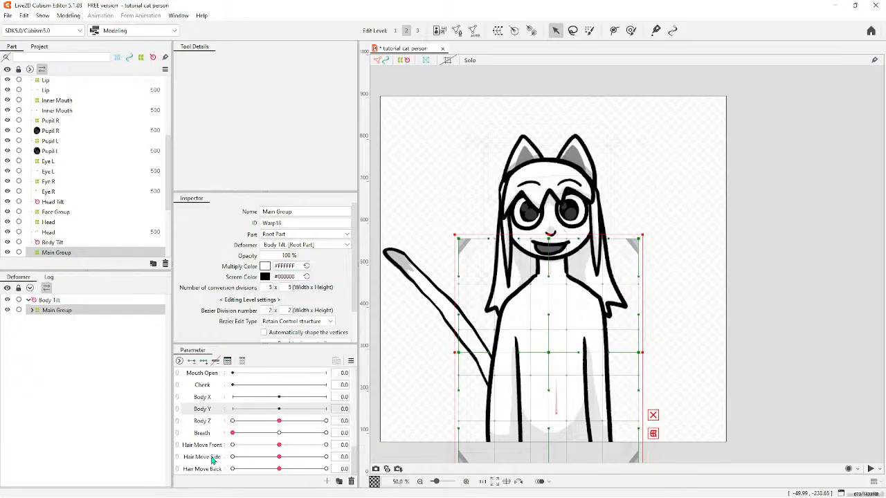
{"action": "scroll", "coordinate": [215, 457], "scroll_direction": "down", "scroll_amount": 1}
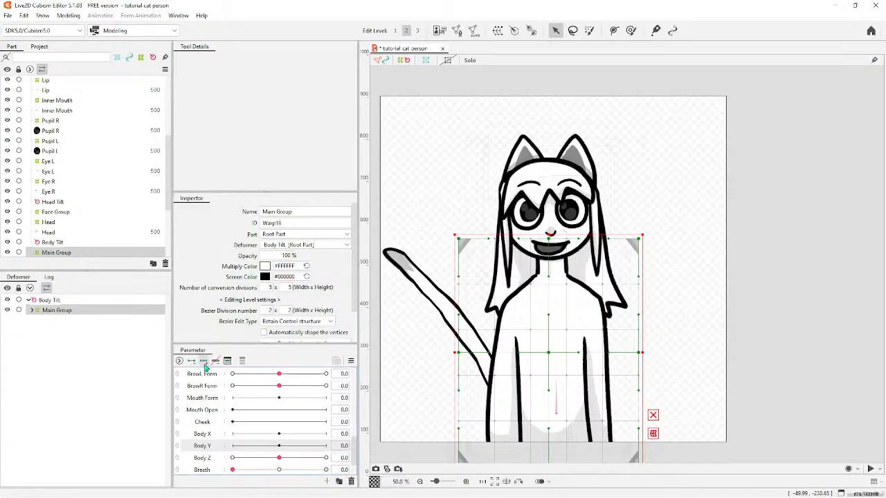
{"action": "left_click", "coordinate": [204, 361]}
At Body Y 10.0, move the Main Group deformer to the right and slightly down, comparing it with the other Body Y keyforms.
{"action": "left_click", "coordinate": [326, 446]}
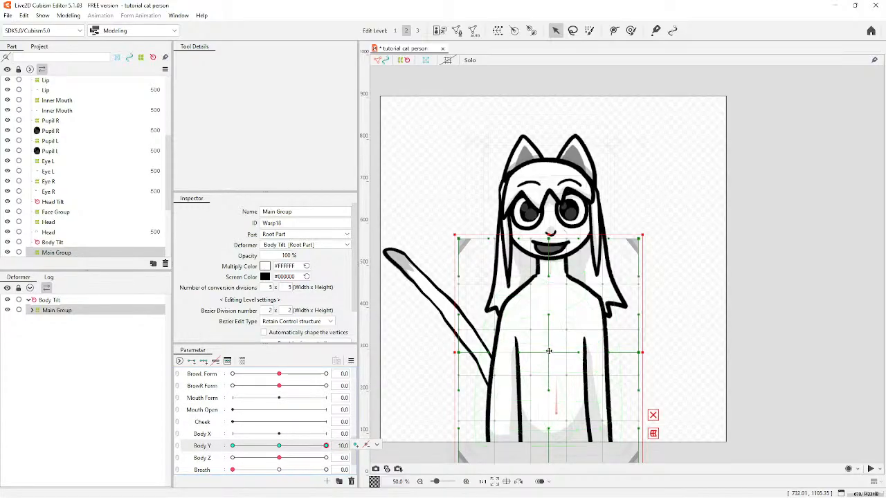
{"action": "mouse_move", "coordinate": [549, 351]}
{"action": "left_mouse_down"}
{"action": "mouse_move", "coordinate": [567, 355]}
{"action": "mouse_move", "coordinate": [517, 352]}
{"action": "mouse_move", "coordinate": [549, 351]}
{"action": "left_mouse_up"}
{"action": "left_click", "coordinate": [233, 446]}
{"action": "left_click", "coordinate": [279, 446]}
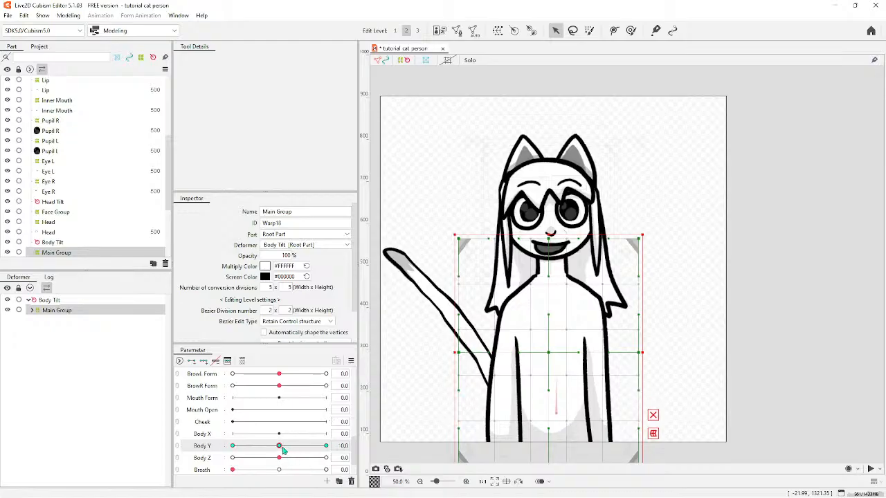
{"action": "left_click", "coordinate": [326, 445]}
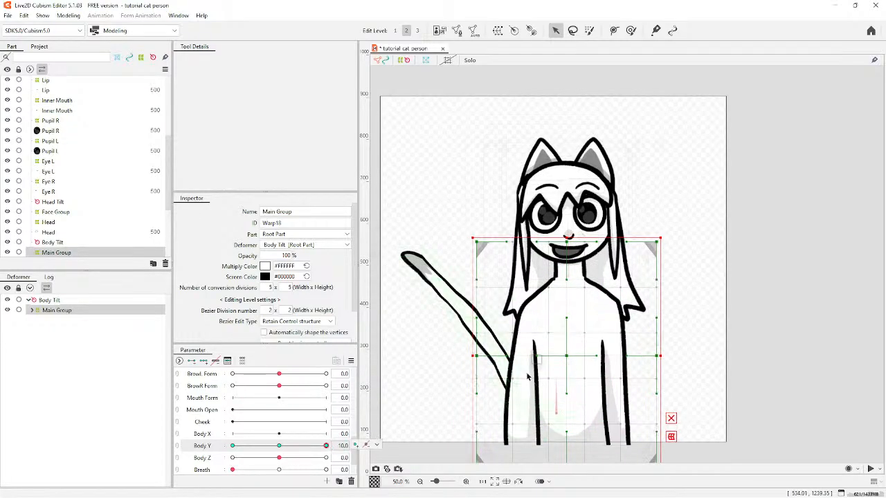
At Body Y 10.0, discard the Main Group deformer's shift and bend it by pulling its centre control point up and to the right.
{"action": "left_click", "coordinate": [366, 445]}
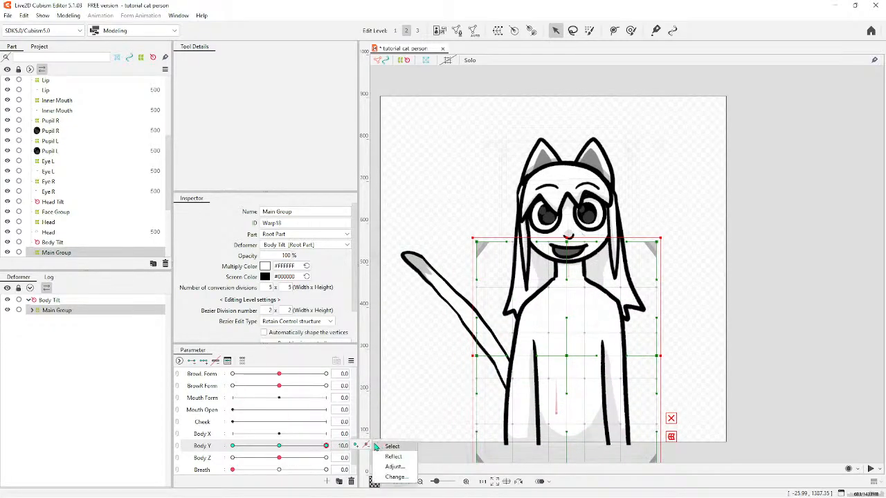
{"action": "left_click", "coordinate": [366, 448]}
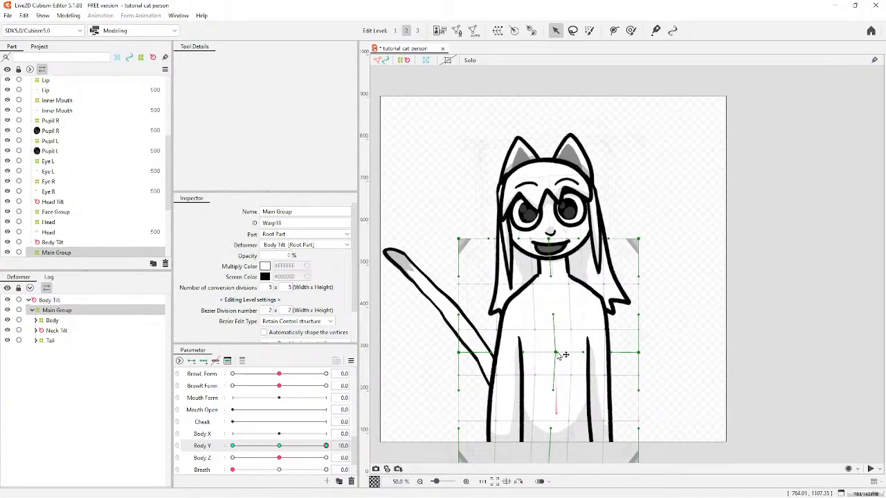
{"action": "left_click_drag", "start_coordinate": [560, 355], "coordinate": [580, 337]}
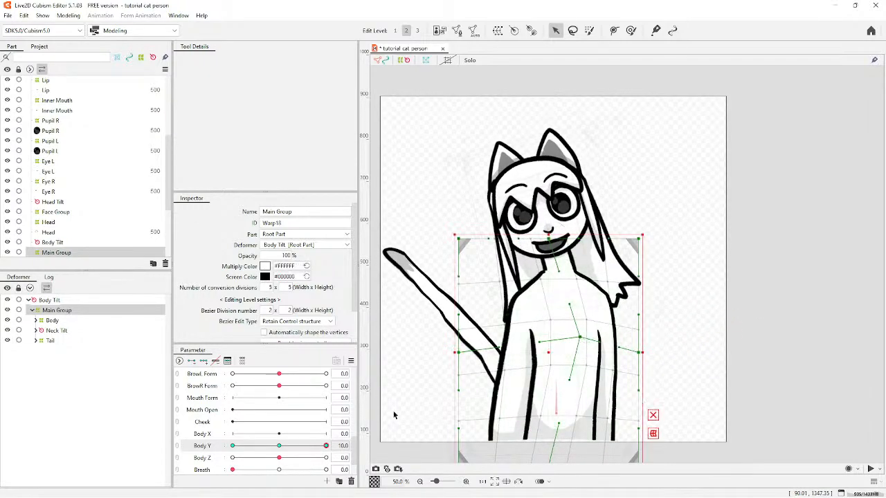
At Body Y -10.0, bend the Main Group deformer by pulling its centre control point slightly to the left instead of shifting the whole deformer.
{"action": "left_click_drag", "start_coordinate": [271, 446], "coordinate": [234, 446]}
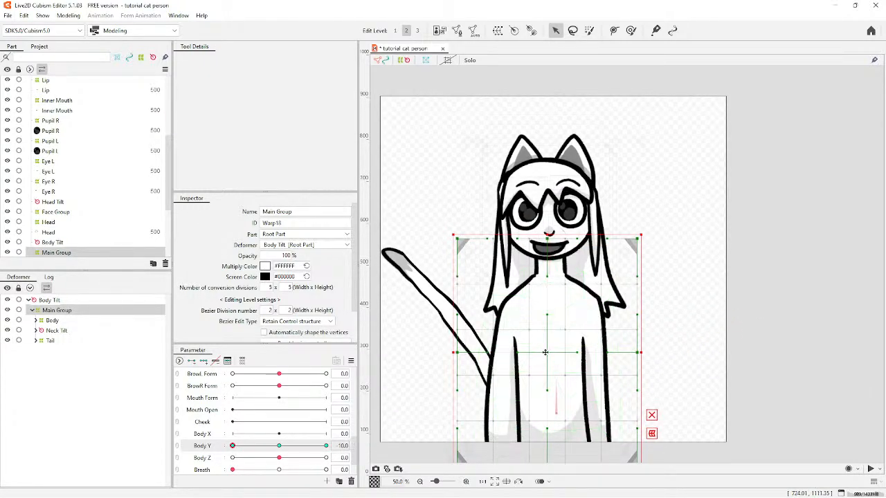
{"action": "left_click_drag", "start_coordinate": [535, 354], "coordinate": [554, 346]}
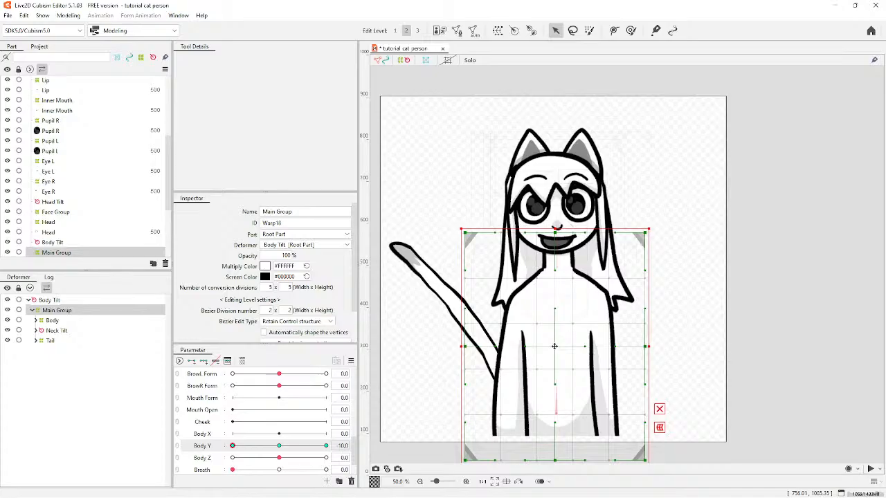
{"action": "scroll", "coordinate": [554, 345], "scroll_direction": "up", "scroll_amount": 3}
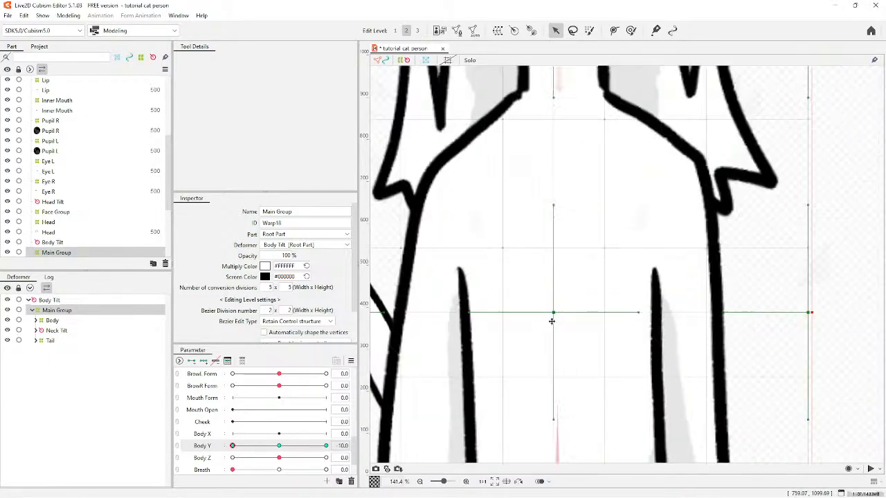
{"action": "left_click_drag", "start_coordinate": [471, 314], "coordinate": [482, 315]}
{"action": "left_click_drag", "start_coordinate": [551, 314], "coordinate": [548, 314]}
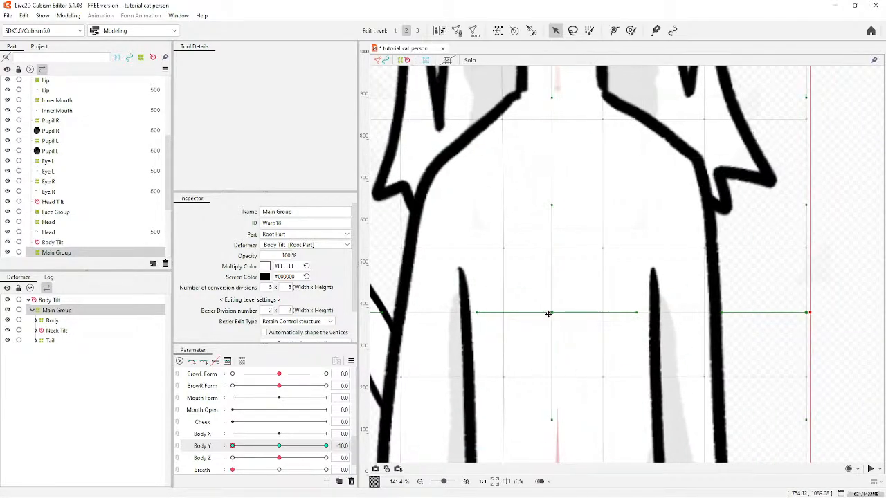
{"action": "scroll", "coordinate": [553, 316], "scroll_direction": "up", "scroll_amount": 7}
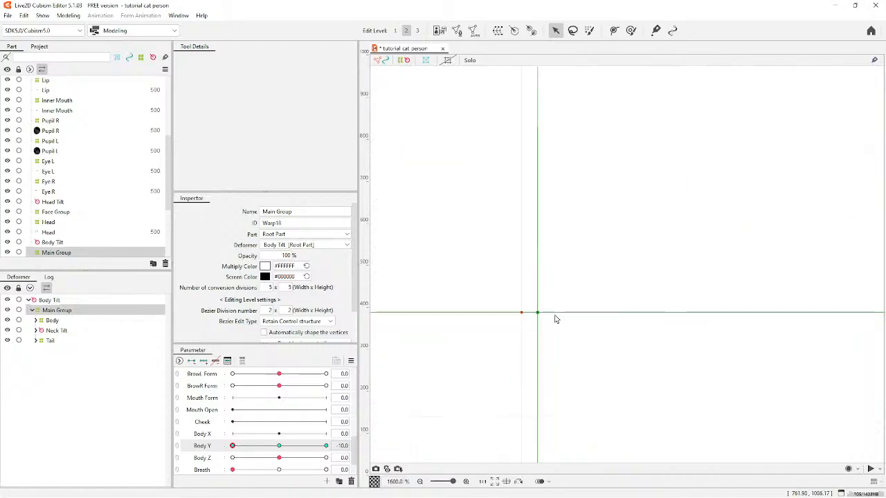
{"action": "scroll", "coordinate": [550, 315], "scroll_direction": "down", "scroll_amount": 8}
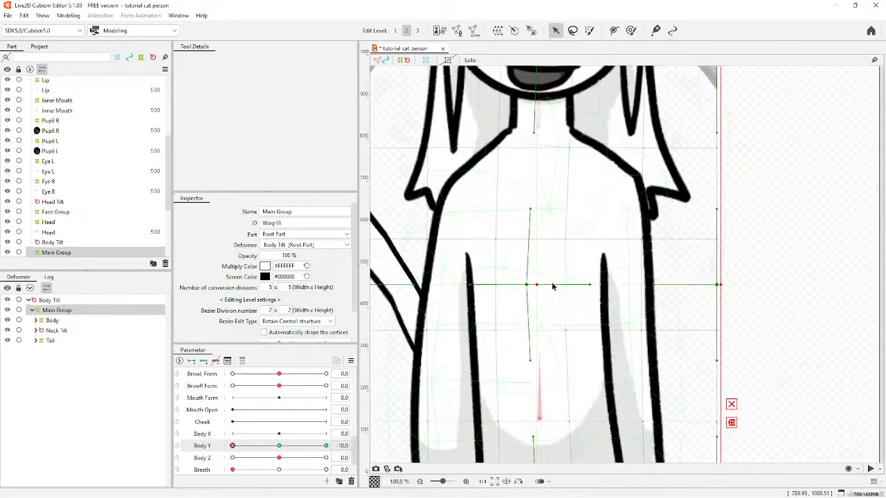
{"action": "mouse_move", "coordinate": [527, 285]}
{"action": "left_mouse_down"}
{"action": "mouse_move", "coordinate": [539, 287]}
{"action": "mouse_move", "coordinate": [519, 288]}
{"action": "mouse_move", "coordinate": [537, 275]}
{"action": "left_mouse_up"}
Deselect the deformer, preview the character's movement near Body Y -10.0, and reset Body Y to 0.
{"action": "scroll", "coordinate": [537, 276], "scroll_direction": "down", "scroll_amount": 4}
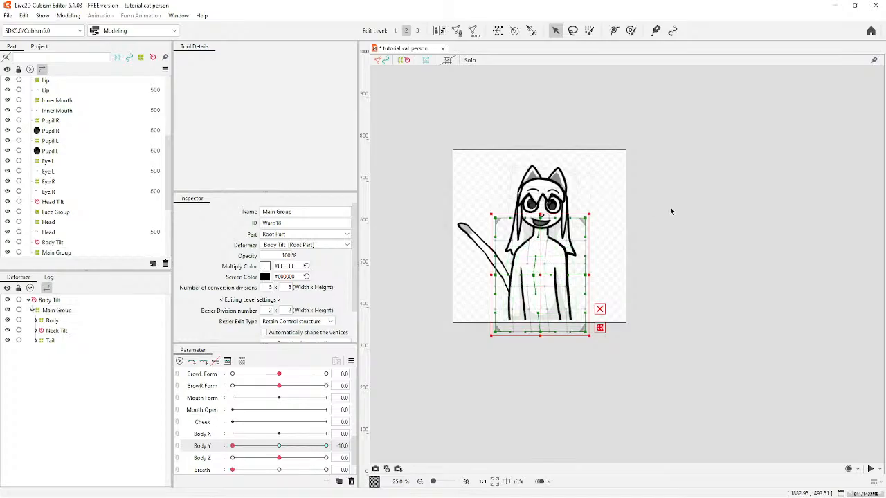
{"action": "left_click", "coordinate": [436, 393]}
{"action": "left_click_drag", "start_coordinate": [234, 451], "coordinate": [240, 468]}
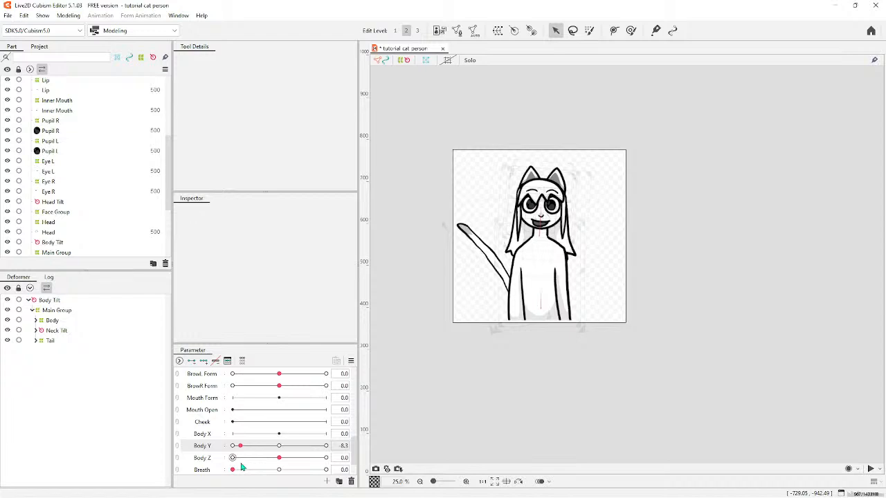
{"action": "left_click", "coordinate": [279, 446]}
{"action": "scroll", "coordinate": [490, 397], "scroll_direction": "down", "scroll_amount": 1}
{"action": "scroll", "coordinate": [520, 357], "scroll_direction": "up", "scroll_amount": 2}
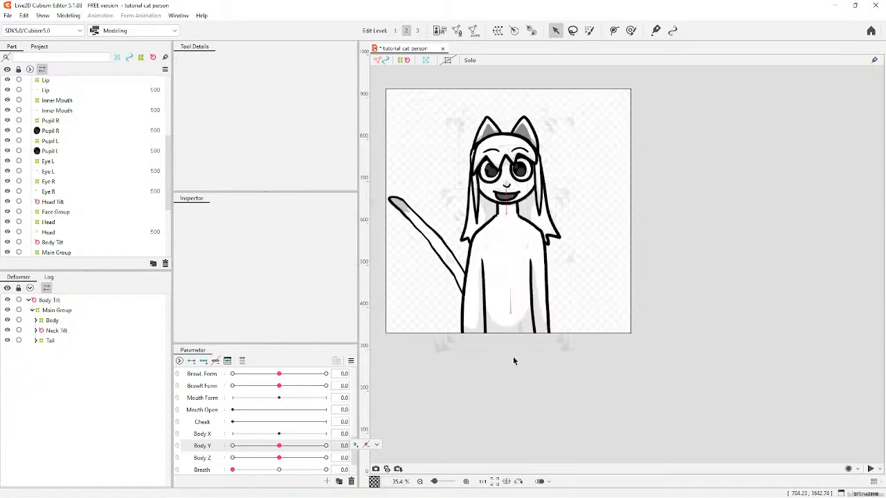
{"action": "scroll", "coordinate": [536, 362], "scroll_direction": "down", "scroll_amount": 1}
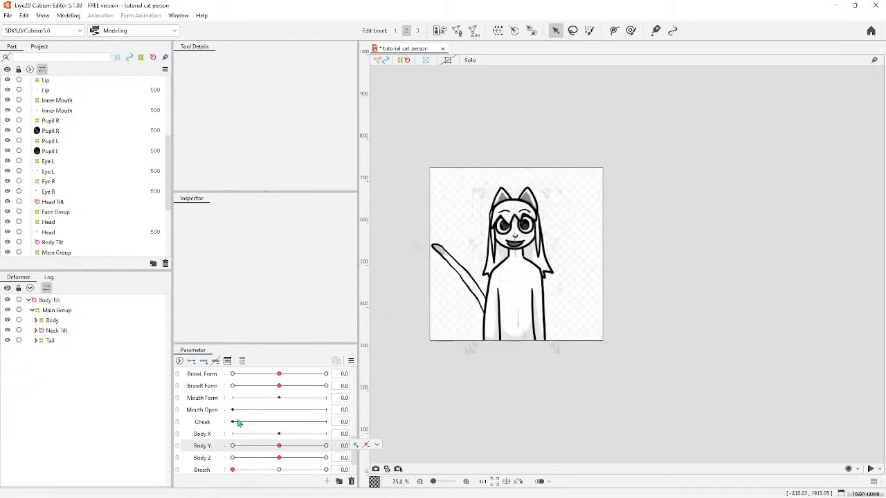
At Body Y -10.0, lower the Main Group deformer's centre control point slightly and compare it with the 0 and 10.0 keyforms.
{"action": "left_click", "coordinate": [54, 311]}
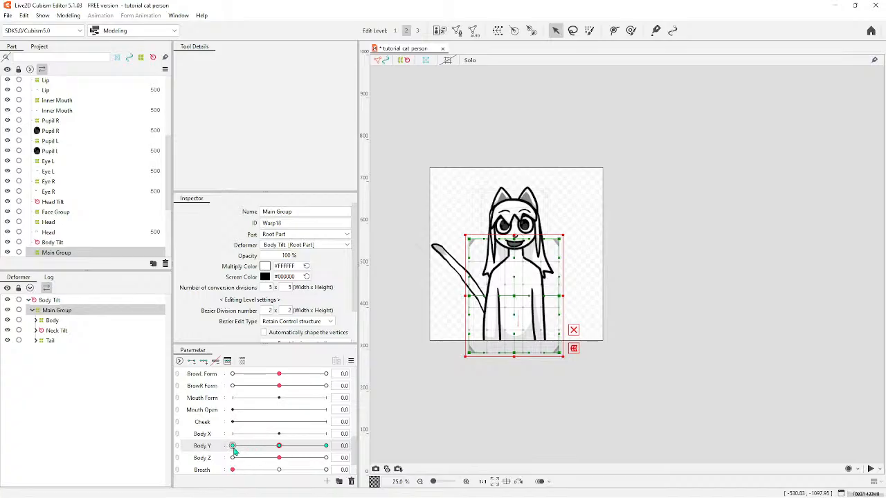
{"action": "left_click", "coordinate": [233, 446]}
{"action": "scroll", "coordinate": [488, 280], "scroll_direction": "up", "scroll_amount": 2}
{"action": "mouse_move", "coordinate": [492, 258]}
{"action": "left_mouse_down"}
{"action": "mouse_move", "coordinate": [491, 274]}
{"action": "mouse_move", "coordinate": [518, 252]}
{"action": "mouse_move", "coordinate": [491, 267]}
{"action": "left_mouse_up"}
{"action": "left_click", "coordinate": [279, 446]}
{"action": "left_click", "coordinate": [326, 447]}
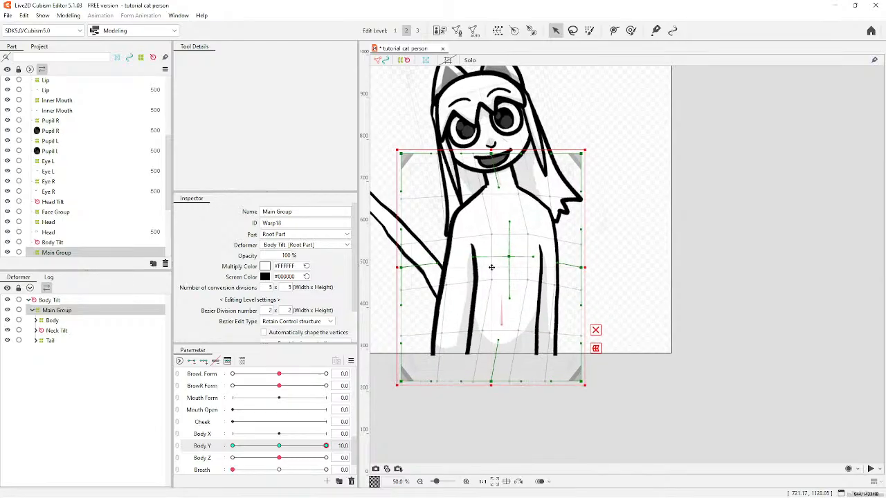
Deselect the deformer and preview the whole character moving between Body Y 10.0 and -10.0.
{"action": "scroll", "coordinate": [556, 247], "scroll_direction": "down", "scroll_amount": 3}
{"action": "left_click", "coordinate": [388, 358]}
{"action": "left_click_drag", "start_coordinate": [326, 447], "coordinate": [264, 447]}
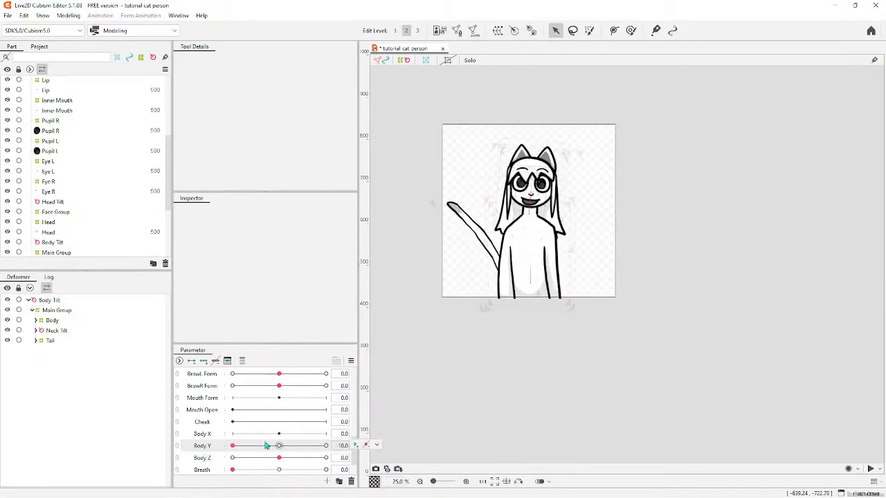
Add three Body X keyforms to the Main Group warp deformer.
{"action": "left_click", "coordinate": [205, 434]}
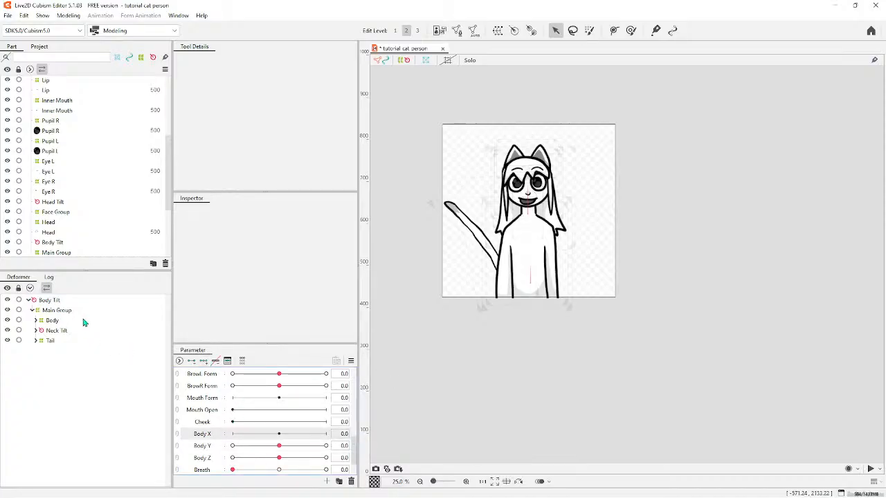
{"action": "left_click", "coordinate": [56, 310]}
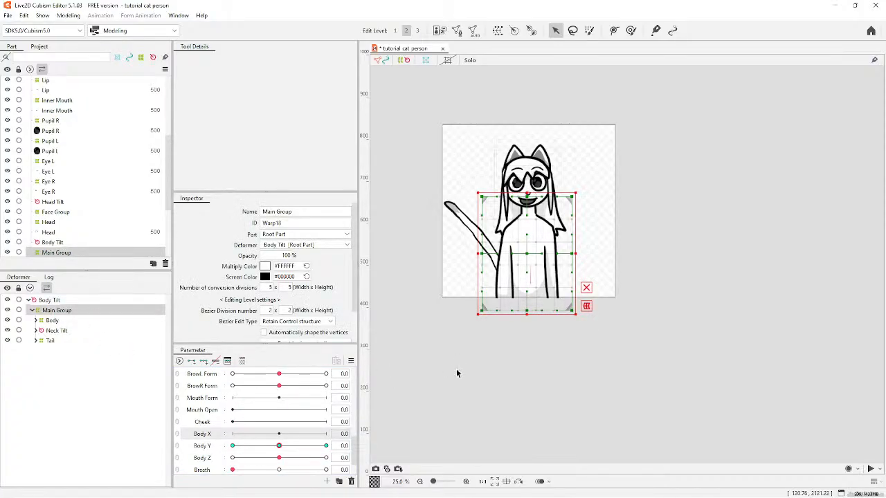
{"action": "scroll", "coordinate": [457, 373], "scroll_direction": "down", "scroll_amount": 1}
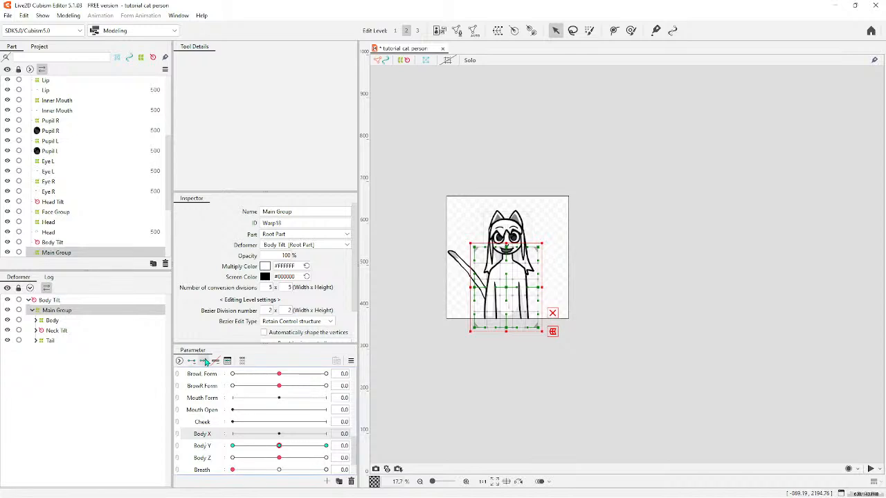
{"action": "scroll", "coordinate": [507, 315], "scroll_direction": "up", "scroll_amount": 2}
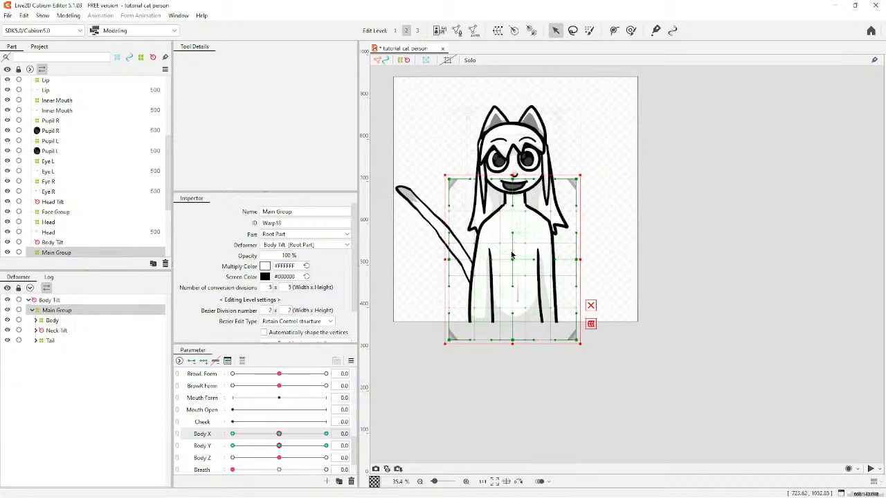
At Body X 0.0, pull the Main Group deformer's centre control point down and adjust the curve handle above it.
{"action": "left_click_drag", "start_coordinate": [513, 289], "coordinate": [512, 270]}
{"action": "key", "text": "ctrl+z"}
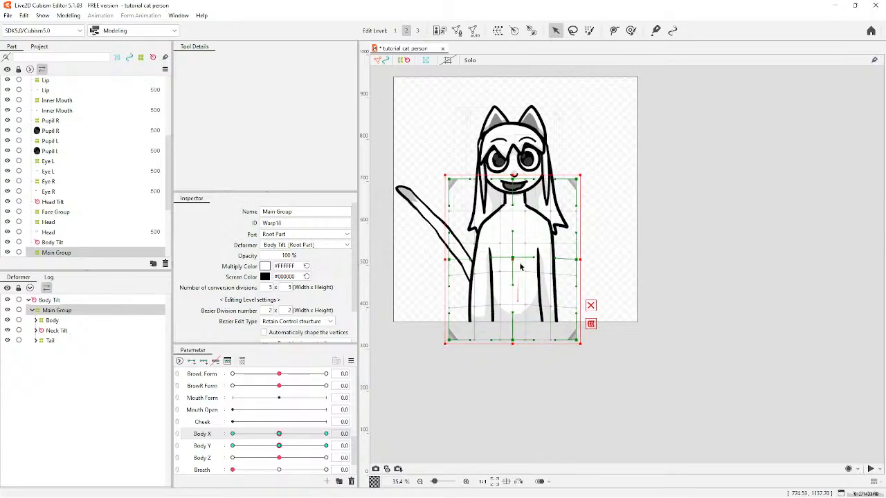
{"action": "scroll", "coordinate": [516, 262], "scroll_direction": "up", "scroll_amount": 6}
{"action": "left_click_drag", "start_coordinate": [491, 239], "coordinate": [489, 348]}
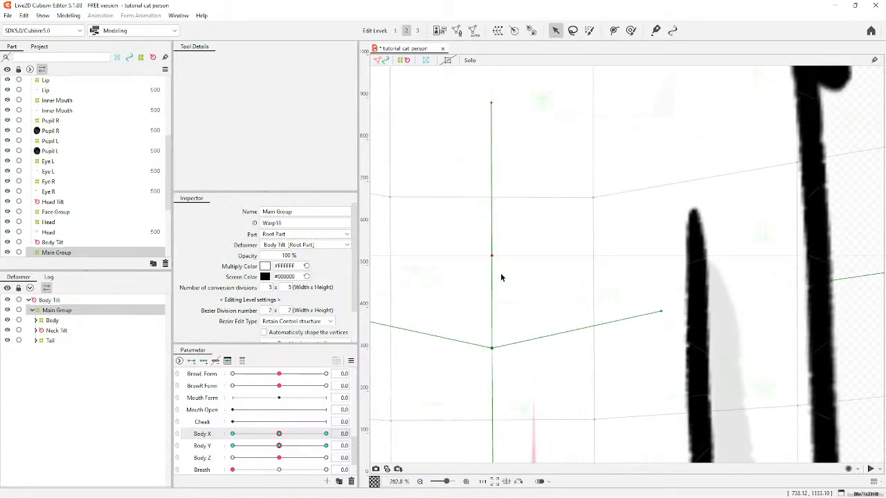
{"action": "scroll", "coordinate": [501, 272], "scroll_direction": "down", "scroll_amount": 5}
{"action": "left_click_drag", "start_coordinate": [500, 195], "coordinate": [496, 216]}
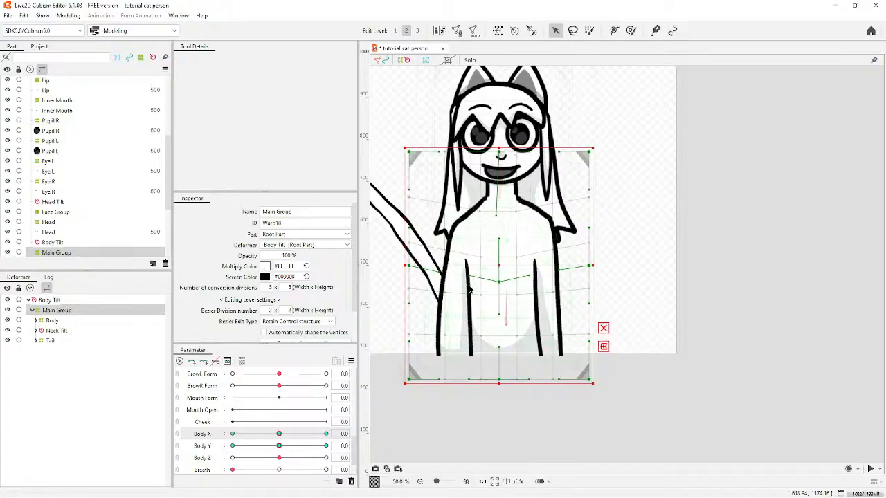
Move both lower corners of the Main Group deformer inward and realign their side curve handles to taper the body's base.
{"action": "left_click_drag", "start_coordinate": [409, 342], "coordinate": [433, 335]}
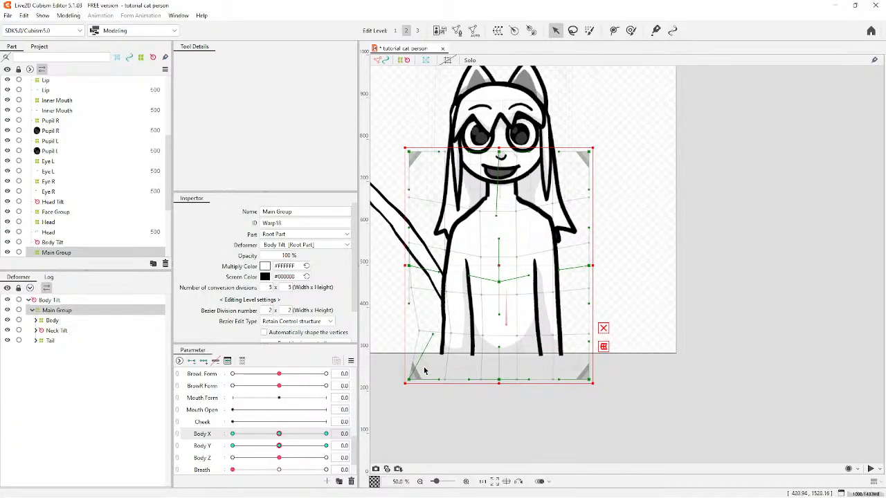
{"action": "left_click_drag", "start_coordinate": [411, 380], "coordinate": [426, 384]}
{"action": "left_click_drag", "start_coordinate": [448, 340], "coordinate": [420, 344]}
{"action": "left_click_drag", "start_coordinate": [588, 381], "coordinate": [574, 382]}
{"action": "left_click_drag", "start_coordinate": [574, 343], "coordinate": [584, 343]}
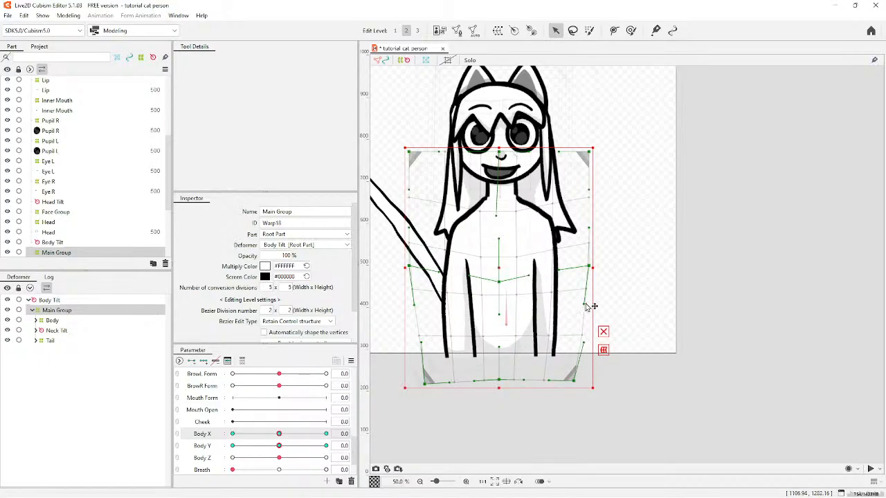
Deselect the deformer, preview Body X at 10.0 and -10.0 together with Body Y at -10.0, and reset both to 0.
{"action": "left_click", "coordinate": [708, 273]}
{"action": "scroll", "coordinate": [707, 277], "scroll_direction": "down", "scroll_amount": 2}
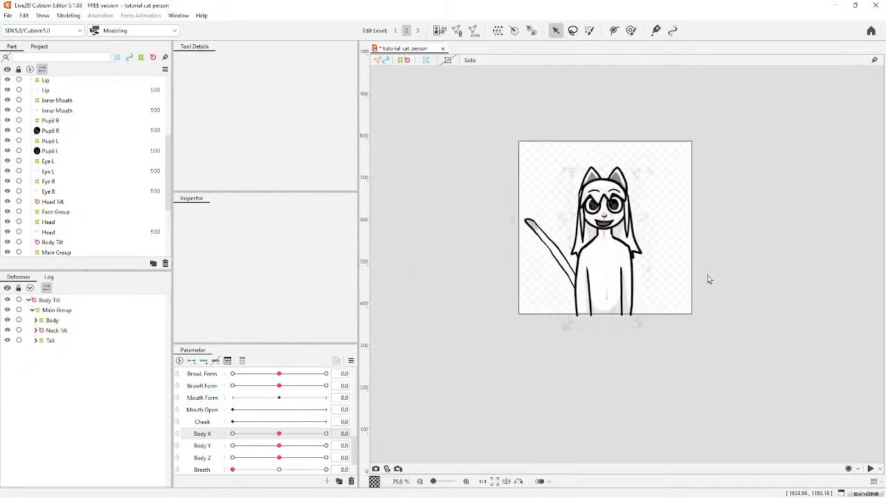
{"action": "left_click_drag", "start_coordinate": [279, 436], "coordinate": [329, 435]}
{"action": "left_click_drag", "start_coordinate": [281, 448], "coordinate": [232, 448]}
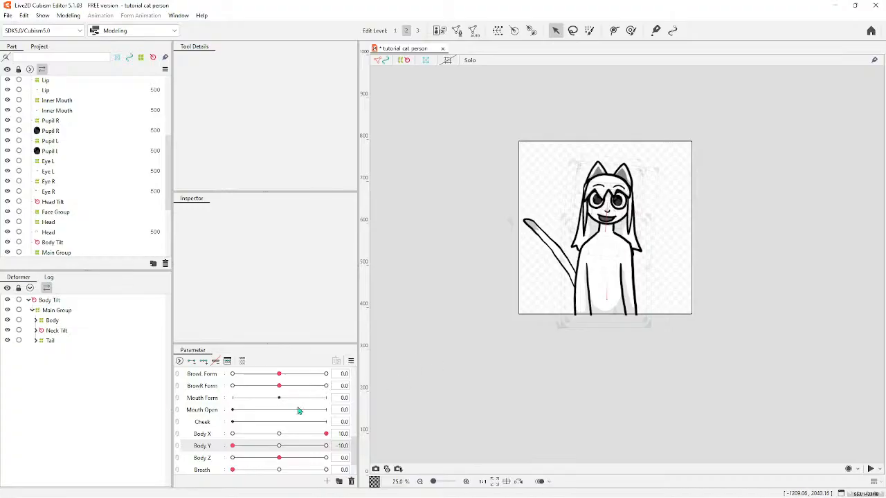
{"action": "left_click", "coordinate": [279, 446]}
{"action": "left_click", "coordinate": [278, 433]}
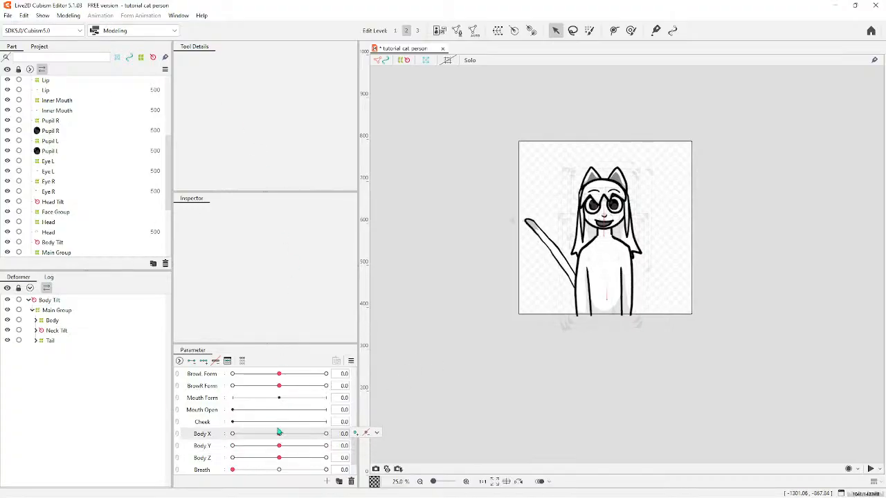
{"action": "left_click_drag", "start_coordinate": [285, 432], "coordinate": [233, 435]}
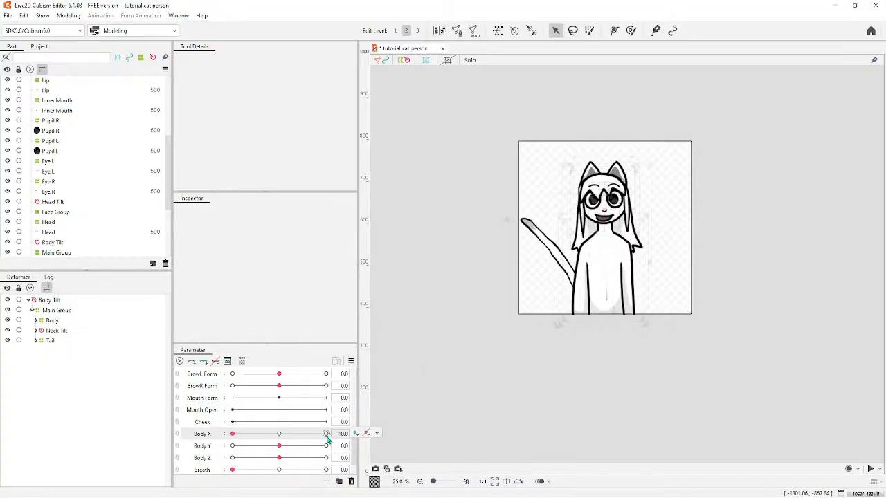
{"action": "left_click", "coordinate": [233, 445]}
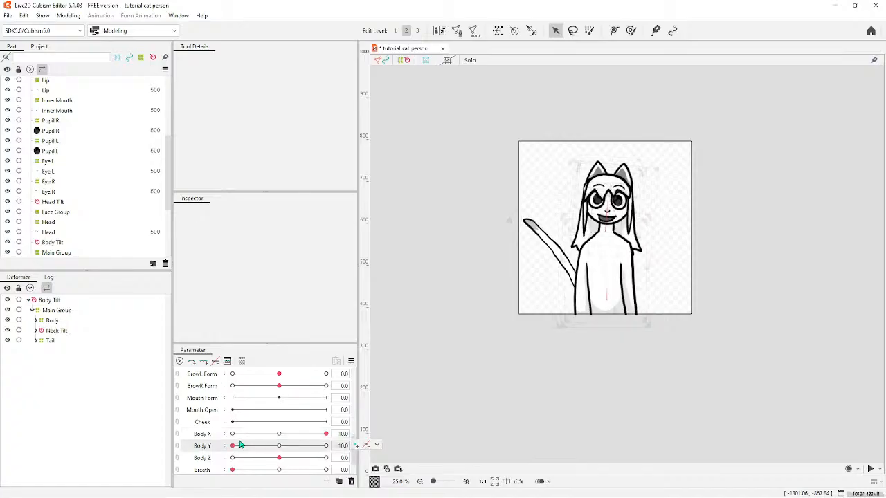
{"action": "left_click", "coordinate": [233, 433]}
{"action": "left_click", "coordinate": [280, 435]}
{"action": "left_click", "coordinate": [279, 445]}
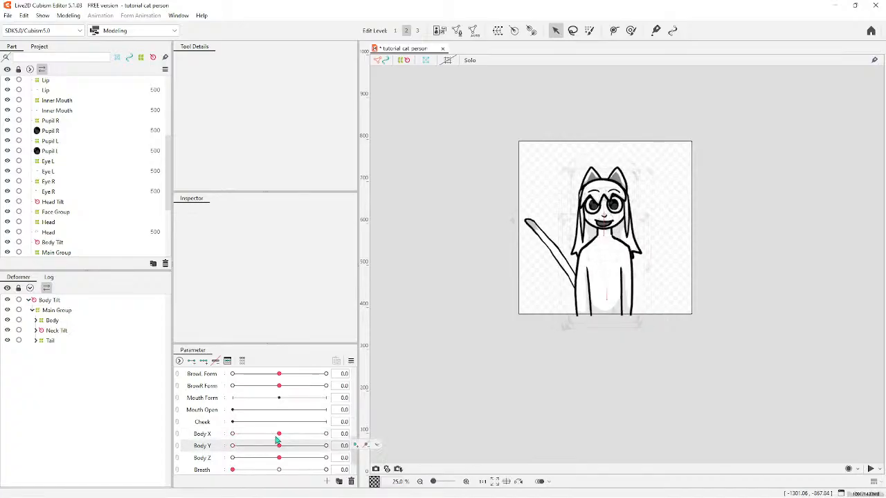
Open the physics settings and test the physics by swinging the character sideways in the preview.
{"action": "left_click", "coordinate": [72, 16]}
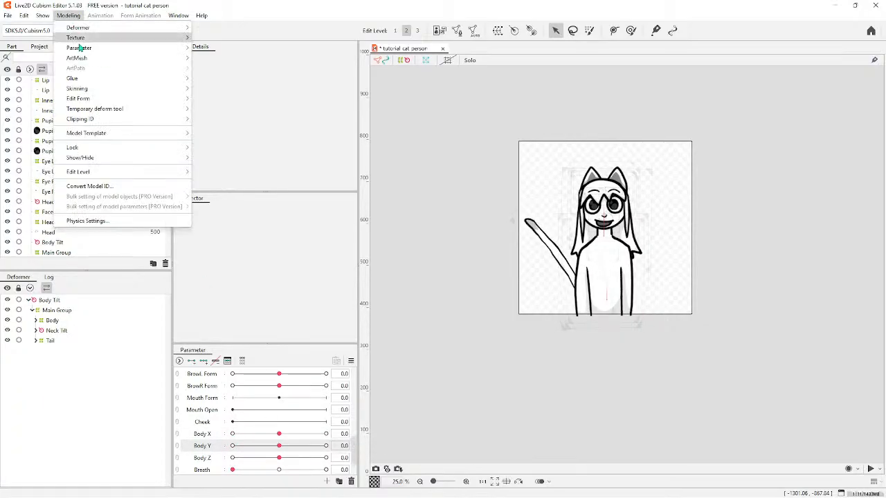
{"action": "left_click", "coordinate": [87, 221]}
{"action": "left_click_drag", "start_coordinate": [477, 205], "coordinate": [714, 202]}
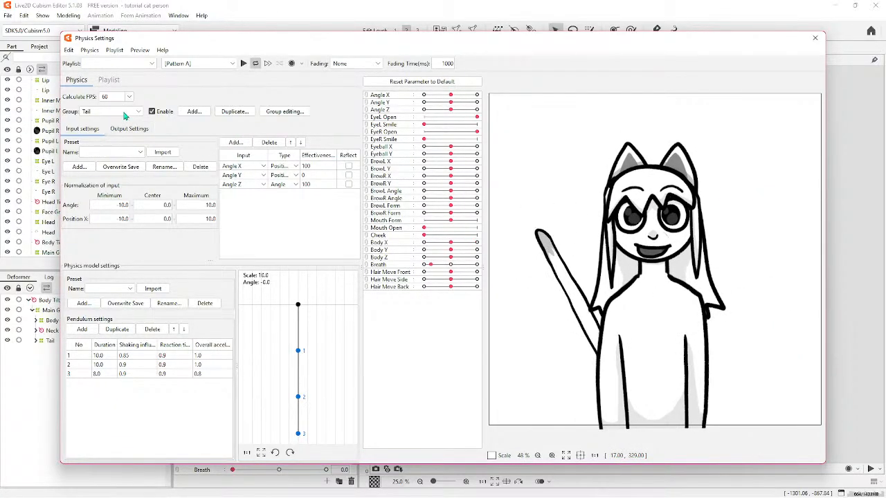
Add Body X, Body Y and Body Z as input parameters of the Tail physics group.
{"action": "left_click", "coordinate": [236, 143]}
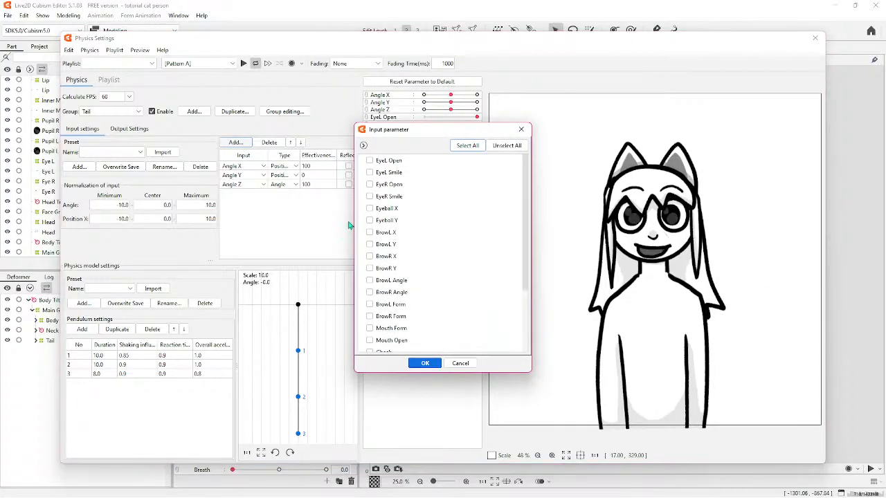
{"action": "scroll", "coordinate": [397, 209], "scroll_direction": "down", "scroll_amount": 3}
{"action": "scroll", "coordinate": [396, 210], "scroll_direction": "down", "scroll_amount": 1}
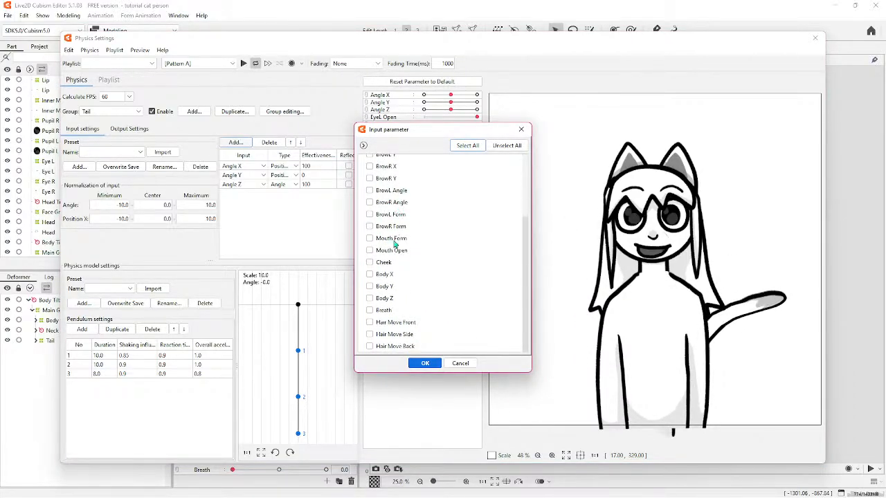
{"action": "left_click", "coordinate": [369, 274]}
{"action": "left_click", "coordinate": [369, 286]}
{"action": "left_click", "coordinate": [369, 298]}
{"action": "left_click", "coordinate": [425, 363]}
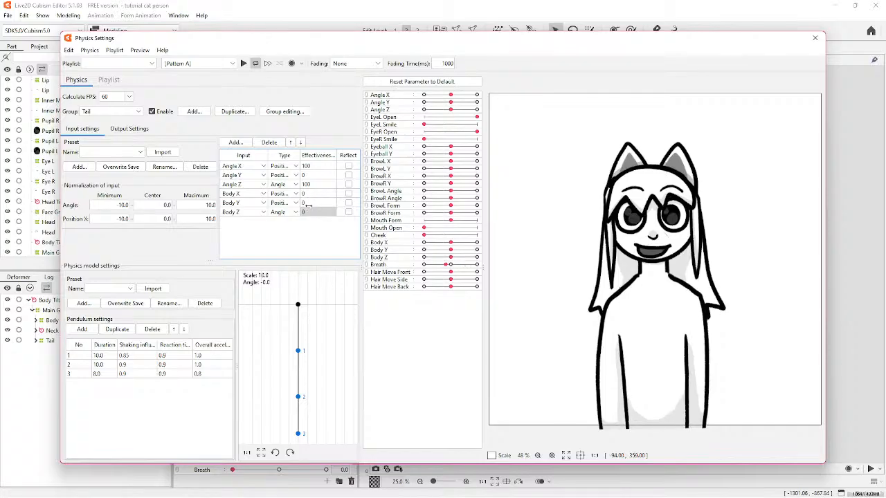
Set the Tail inputs' effectiveness to 0 for Angle X and Angle Z and 100 for Body X and Body Z, then close the physics settings.
{"action": "left_click", "coordinate": [325, 184]}
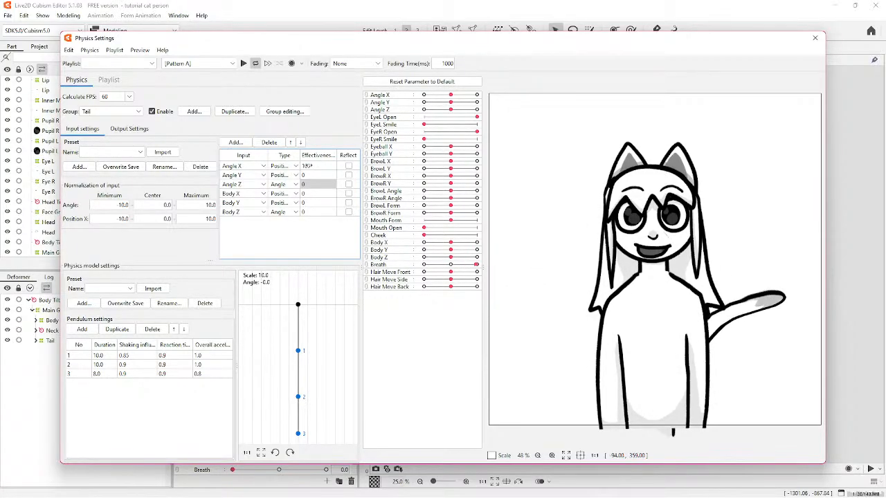
{"action": "left_click_drag", "start_coordinate": [333, 166], "coordinate": [330, 203]}
{"action": "left_click_drag", "start_coordinate": [304, 212], "coordinate": [315, 212]}
{"action": "type", "text": "100"}
{"action": "key", "text": "Return"}
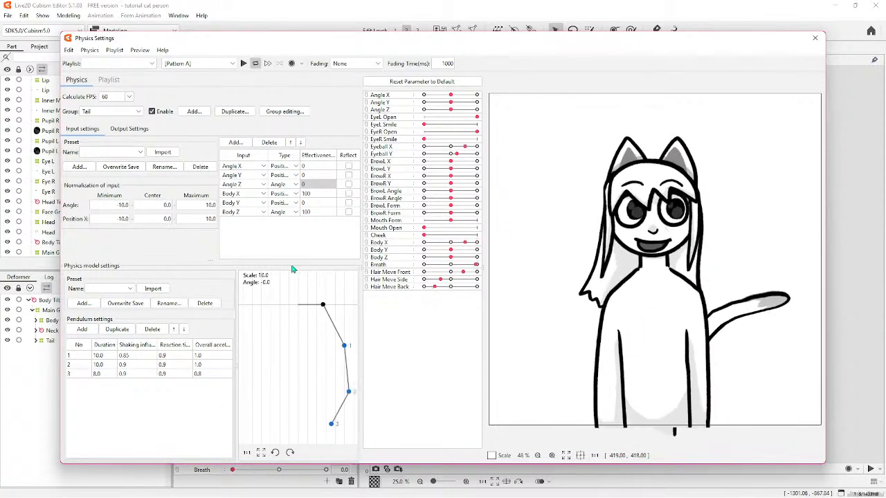
{"action": "left_click", "coordinate": [814, 38]}
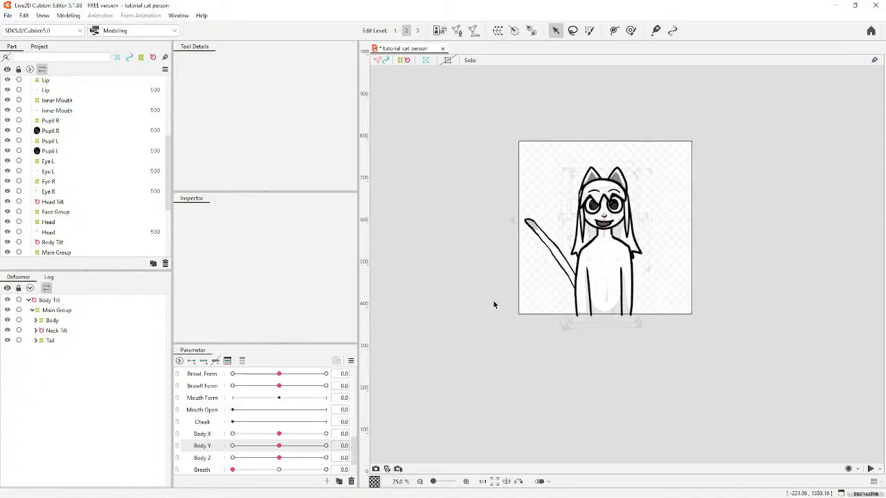
Preview the character with Body Y at its negative extreme and return Body Y to 0.0.
{"action": "scroll", "coordinate": [407, 372], "scroll_direction": "down", "scroll_amount": 3}
{"action": "scroll", "coordinate": [509, 260], "scroll_direction": "up", "scroll_amount": 4}
{"action": "scroll", "coordinate": [553, 229], "scroll_direction": "down", "scroll_amount": 3}
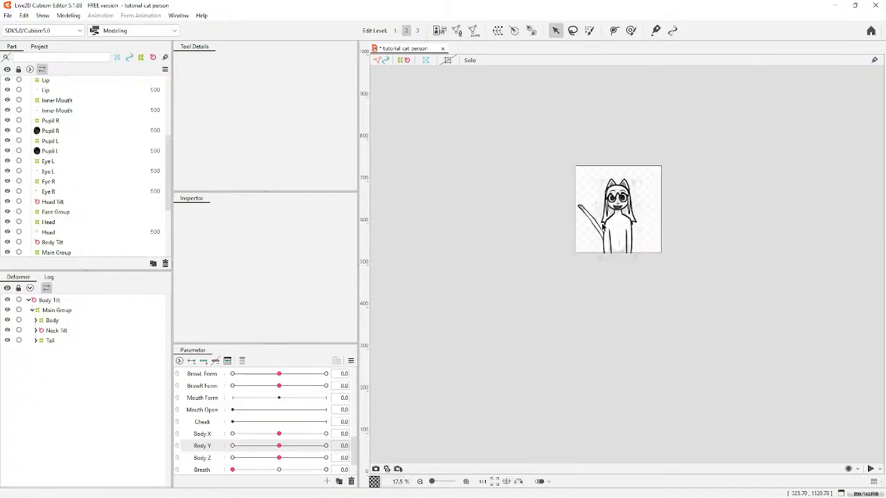
{"action": "scroll", "coordinate": [620, 203], "scroll_direction": "up", "scroll_amount": 3}
{"action": "scroll", "coordinate": [619, 203], "scroll_direction": "up", "scroll_amount": 2}
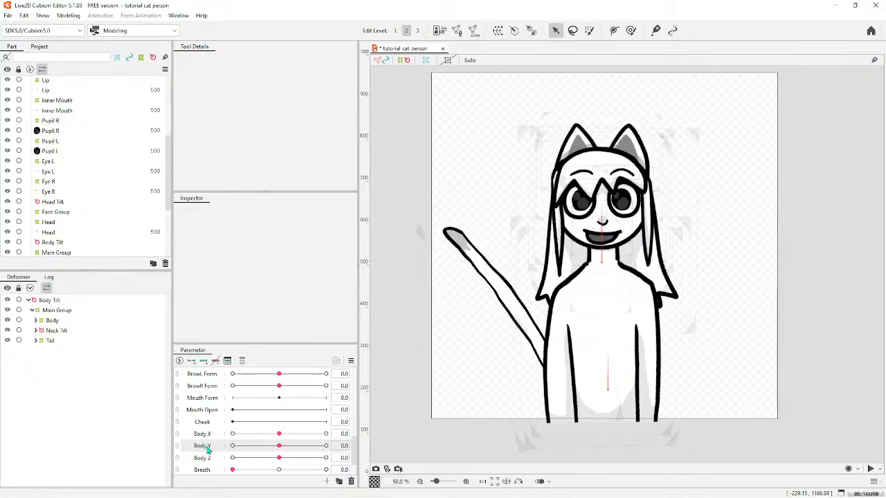
{"action": "left_click", "coordinate": [234, 447]}
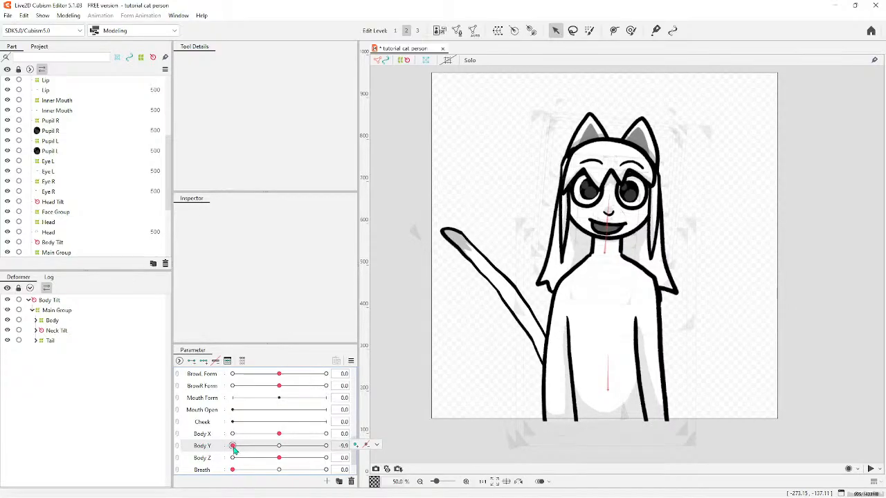
{"action": "left_click_drag", "start_coordinate": [234, 448], "coordinate": [277, 451]}
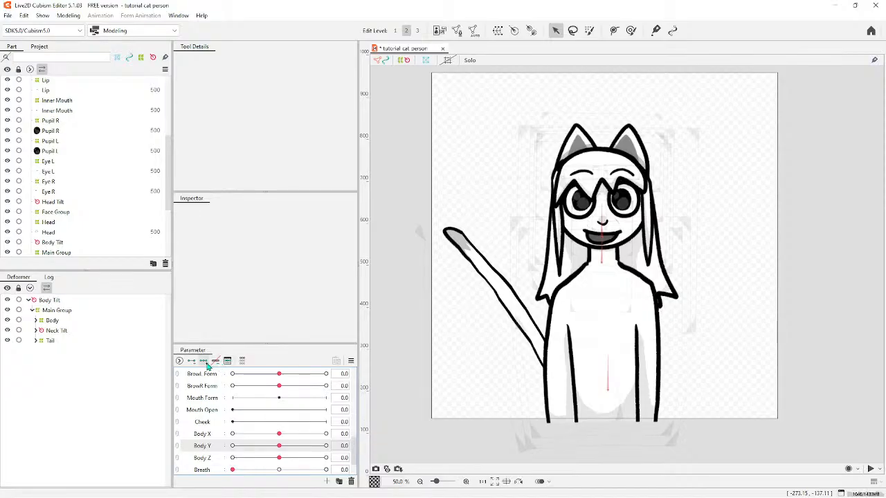
Delete the Main Group deformer's Body Y and Body X keyforms and add three fresh keys to each parameter.
{"action": "left_click", "coordinate": [56, 310]}
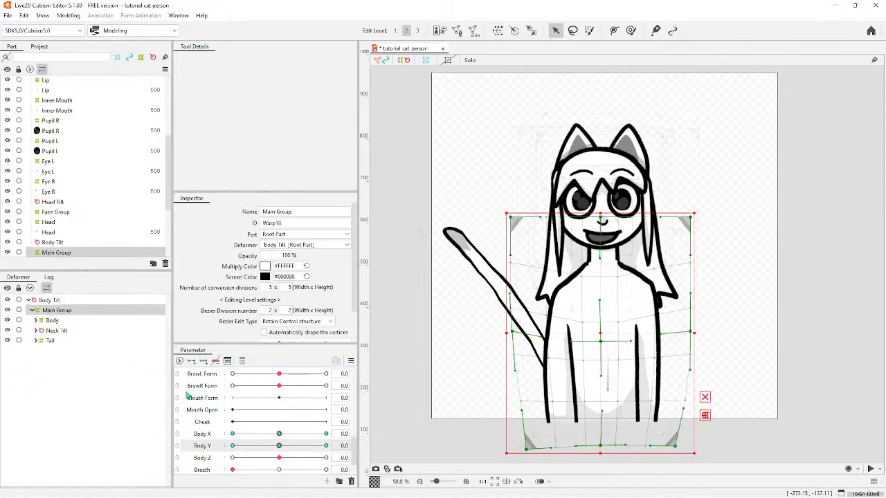
{"action": "left_click", "coordinate": [215, 361]}
{"action": "left_click", "coordinate": [241, 435]}
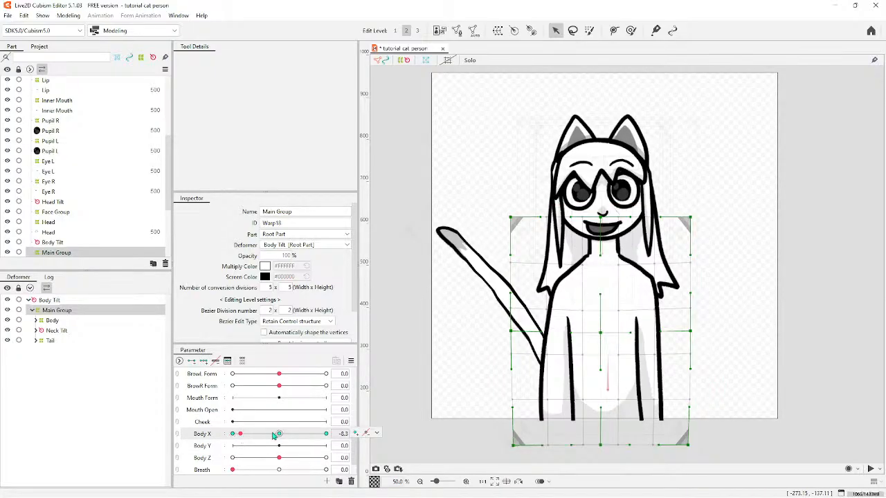
{"action": "left_click", "coordinate": [232, 434]}
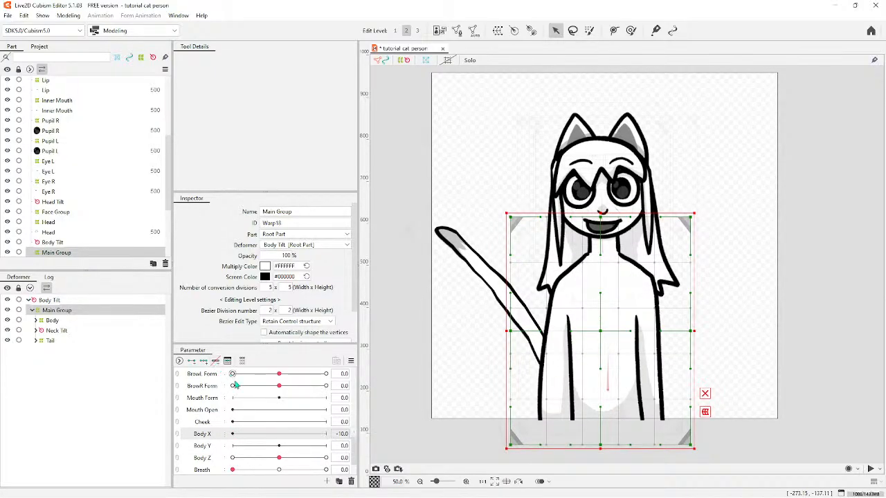
{"action": "left_click", "coordinate": [247, 448]}
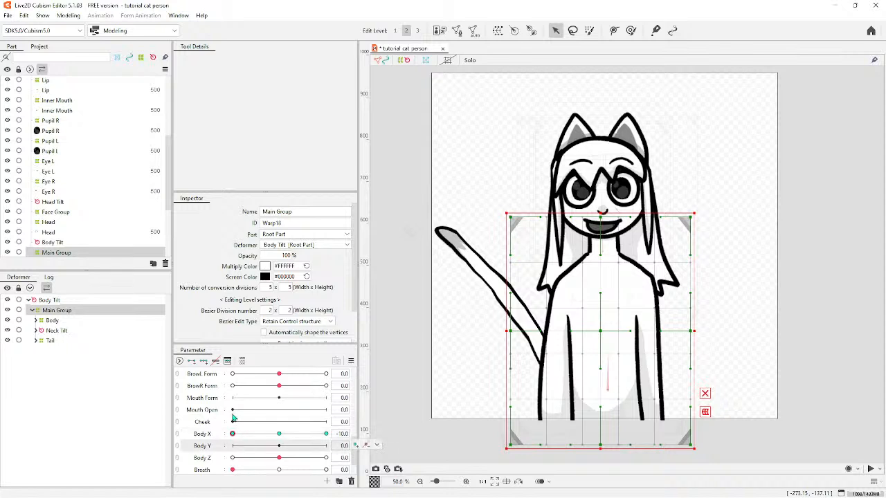
{"action": "left_click", "coordinate": [279, 434]}
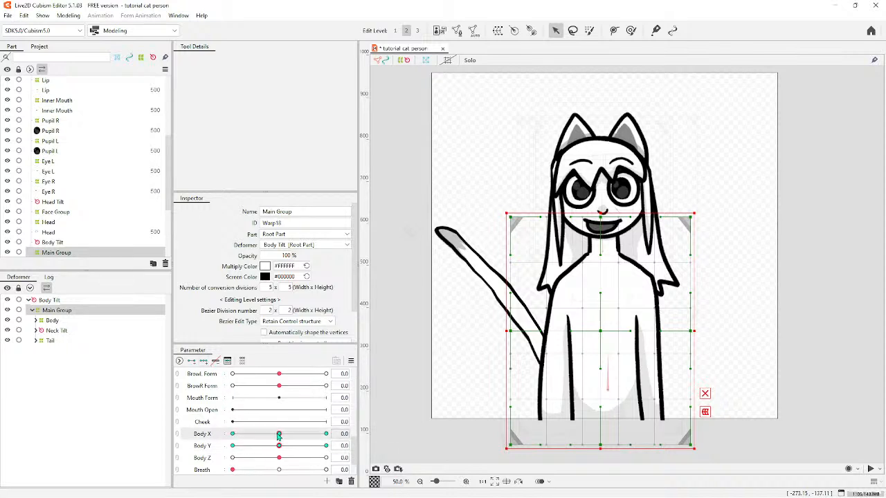
Adjust the Main Group deformer's horizontal centre curve handles at Body X -10.0 and 10.0, and return Body X to 0.0.
{"action": "left_click", "coordinate": [233, 434]}
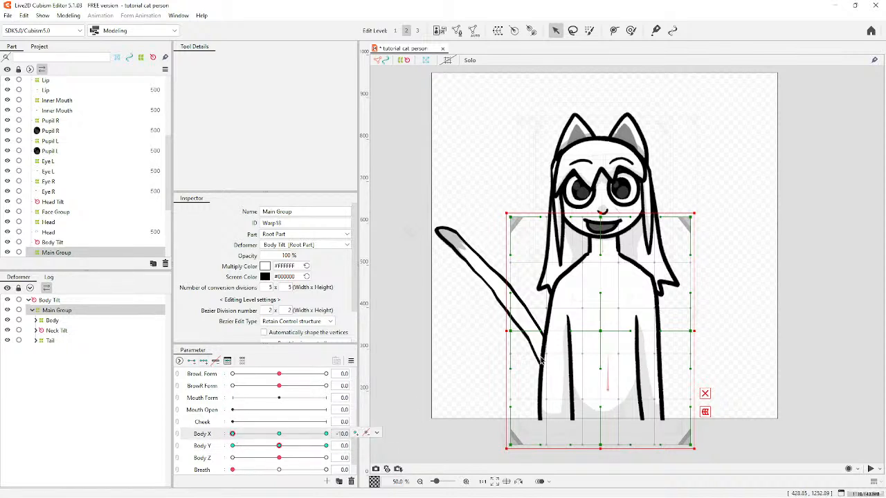
{"action": "mouse_move", "coordinate": [570, 331]}
{"action": "left_mouse_down"}
{"action": "mouse_move", "coordinate": [650, 334]}
{"action": "mouse_move", "coordinate": [575, 331]}
{"action": "left_mouse_up"}
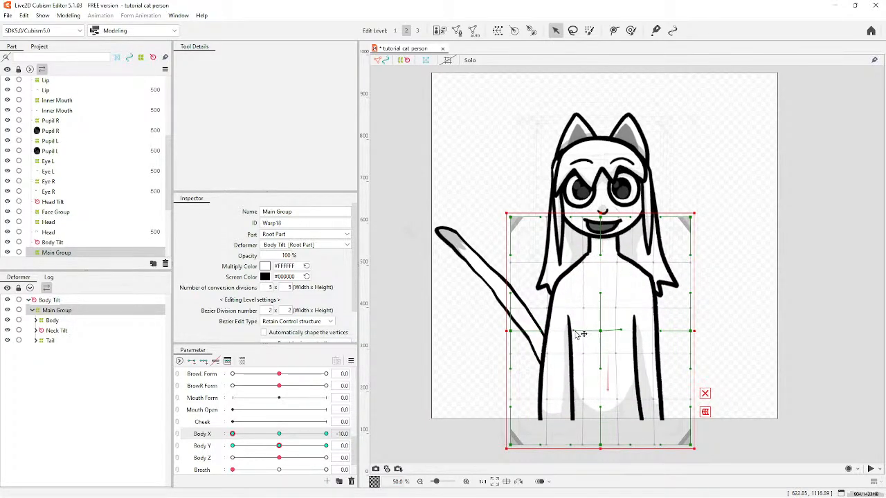
{"action": "left_click", "coordinate": [326, 433]}
{"action": "left_click_drag", "start_coordinate": [571, 331], "coordinate": [645, 331]}
{"action": "left_click", "coordinate": [278, 434]}
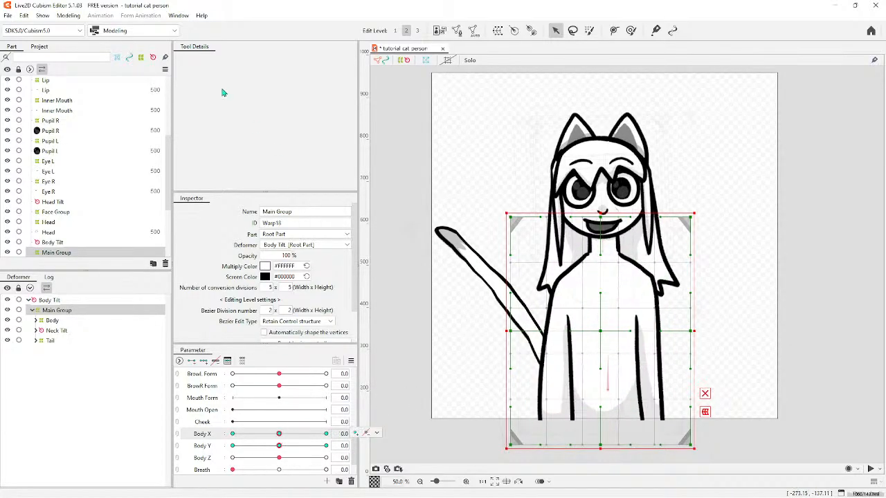
Test the body and tail physics by swinging the character in the physics preview, and close the physics settings.
{"action": "left_click", "coordinate": [68, 15]}
{"action": "left_click", "coordinate": [96, 220]}
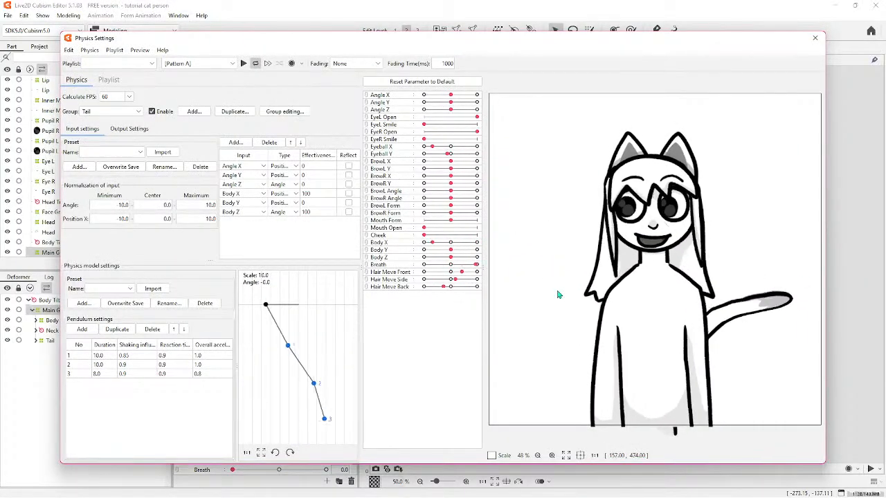
{"action": "left_click_drag", "start_coordinate": [803, 279], "coordinate": [774, 177]}
{"action": "left_click", "coordinate": [814, 39]}
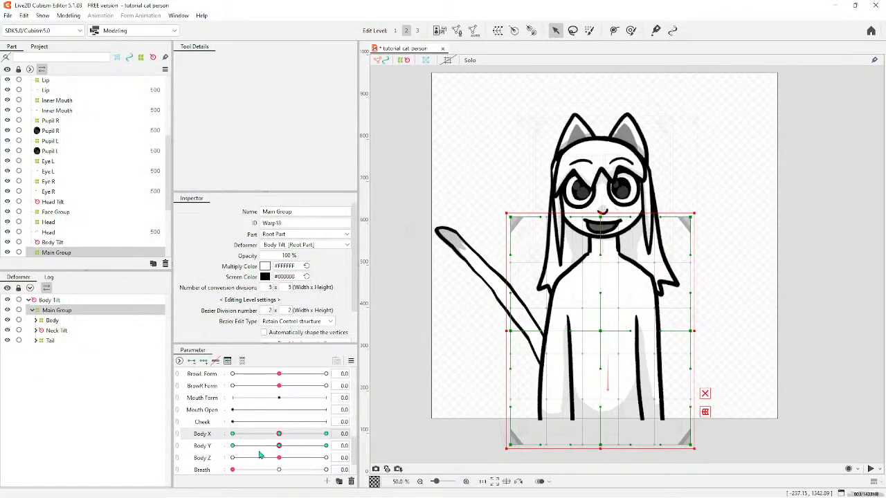
{"action": "left_click_drag", "start_coordinate": [279, 448], "coordinate": [325, 446]}
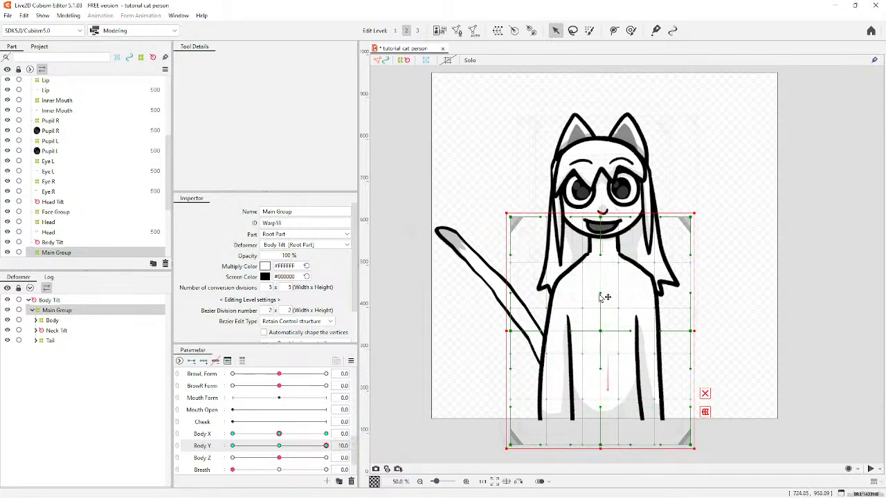
{"action": "left_click_drag", "start_coordinate": [599, 293], "coordinate": [600, 307]}
{"action": "left_click_drag", "start_coordinate": [601, 372], "coordinate": [601, 380]}
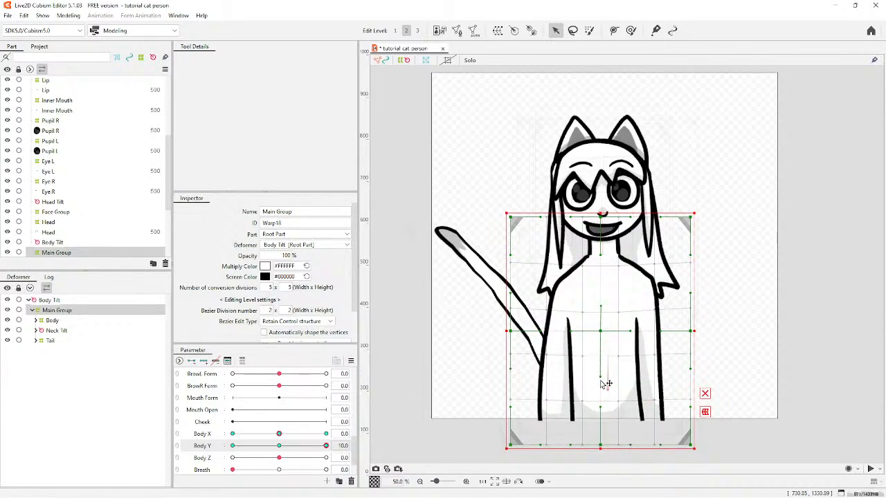
{"action": "left_click", "coordinate": [232, 446]}
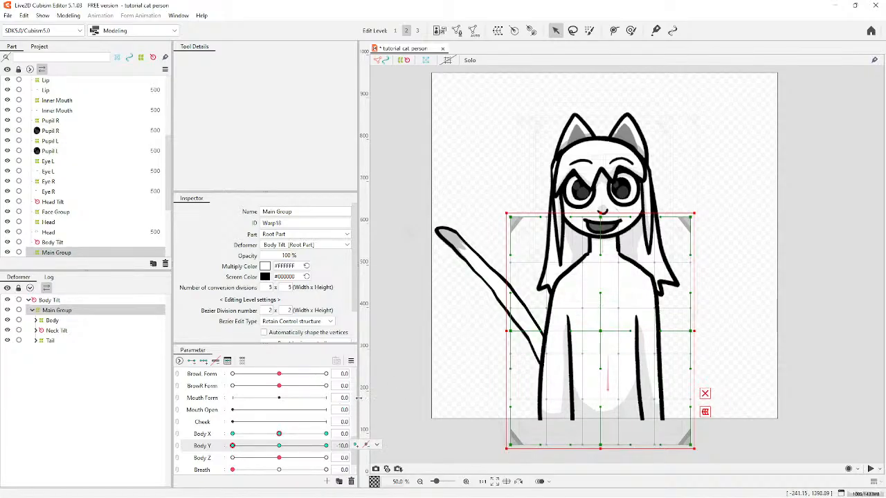
{"action": "key", "text": "ctrl+z"}
{"action": "key", "text": "ctrl+z"}
{"action": "left_click", "coordinate": [279, 446]}
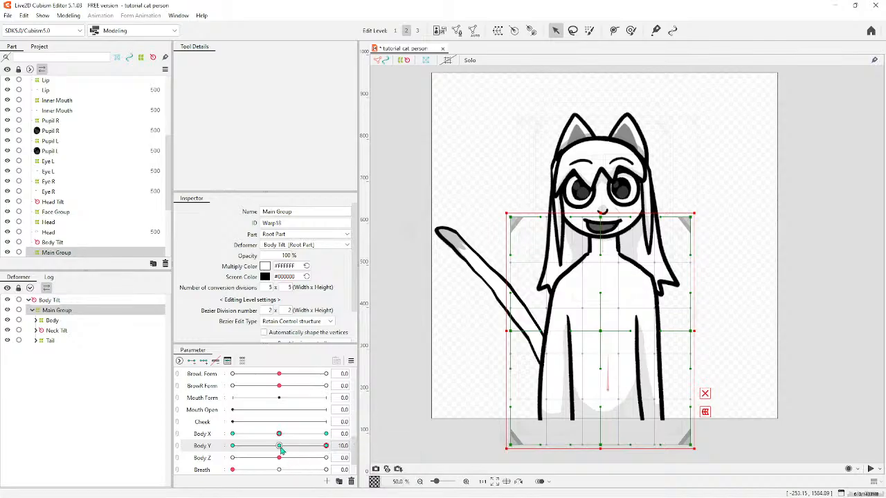
Raise the Main Group deformer's vertical centre curve handles at Body Y 10.0 and lower both at Body Y -10.0.
{"action": "left_click", "coordinate": [326, 446]}
{"action": "left_click_drag", "start_coordinate": [600, 294], "coordinate": [599, 282]}
{"action": "left_click_drag", "start_coordinate": [600, 368], "coordinate": [597, 351]}
{"action": "left_click", "coordinate": [232, 445]}
{"action": "left_click_drag", "start_coordinate": [600, 293], "coordinate": [603, 305]}
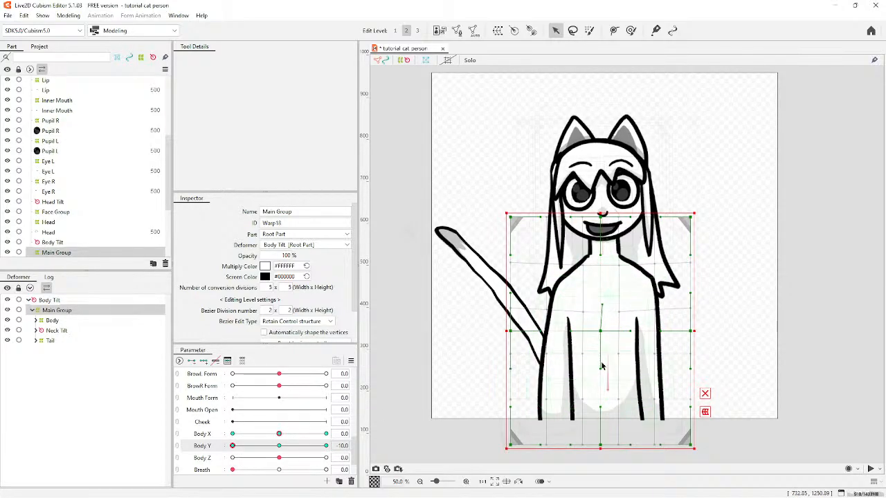
{"action": "left_click_drag", "start_coordinate": [601, 366], "coordinate": [606, 382]}
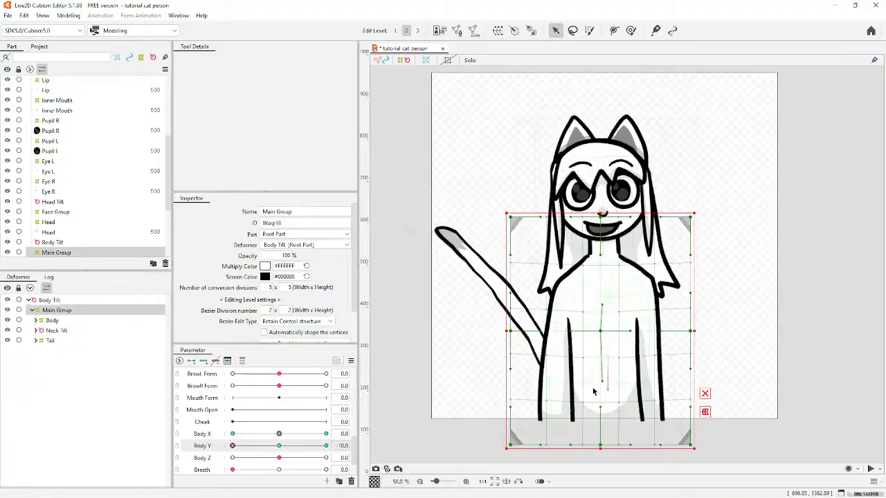
Reopen the physics settings, check the reshaped body movement in the preview, and close them.
{"action": "left_click", "coordinate": [68, 15]}
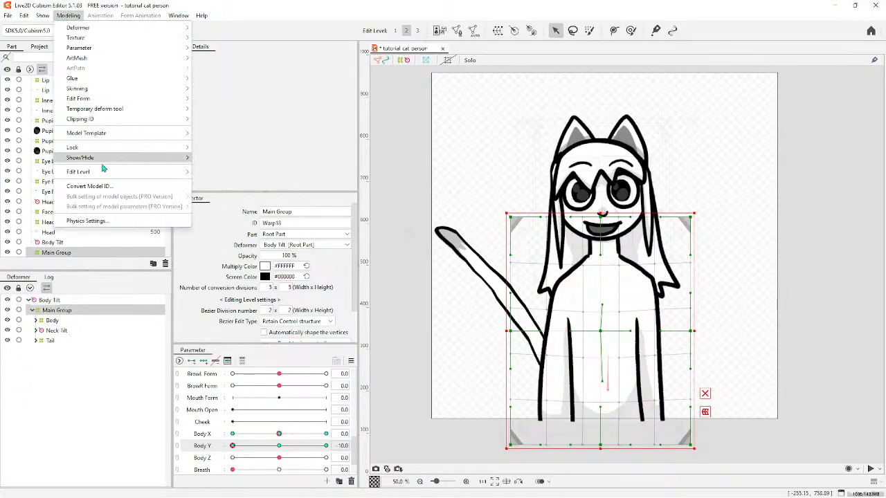
{"action": "left_click", "coordinate": [86, 220]}
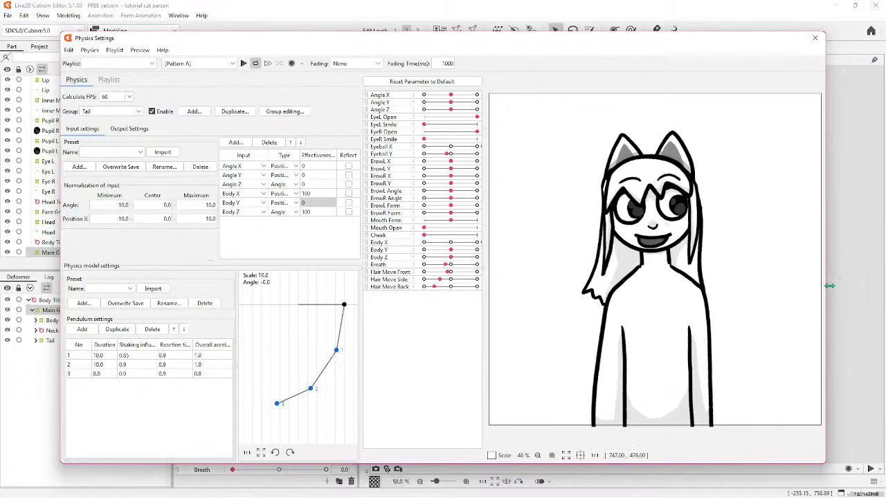
{"action": "left_click", "coordinate": [815, 37]}
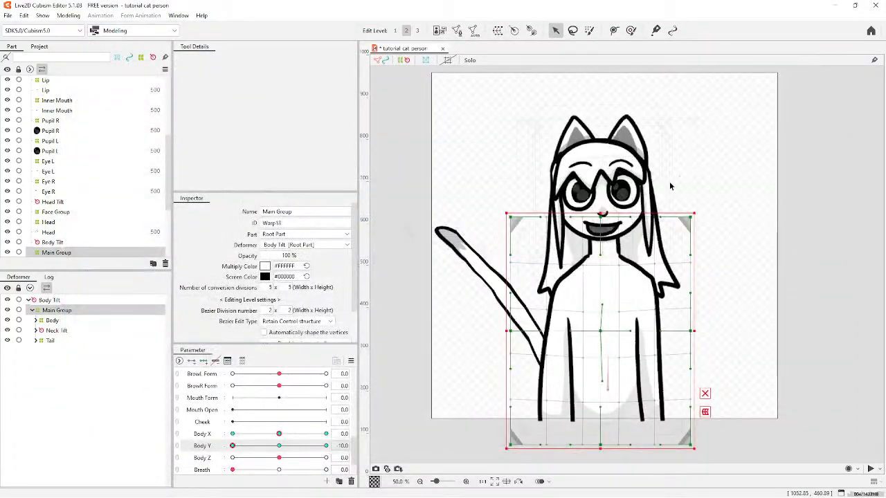
Inspect which parameters the Body, Body Tilt and Main Group deformers are keyed to, and clear the selection.
{"action": "scroll", "coordinate": [211, 431], "scroll_direction": "up", "scroll_amount": 5}
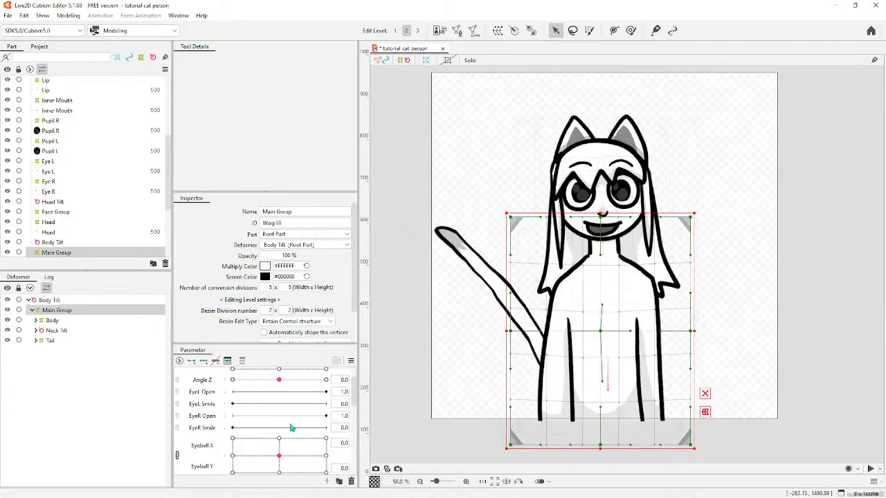
{"action": "scroll", "coordinate": [291, 428], "scroll_direction": "down", "scroll_amount": 4}
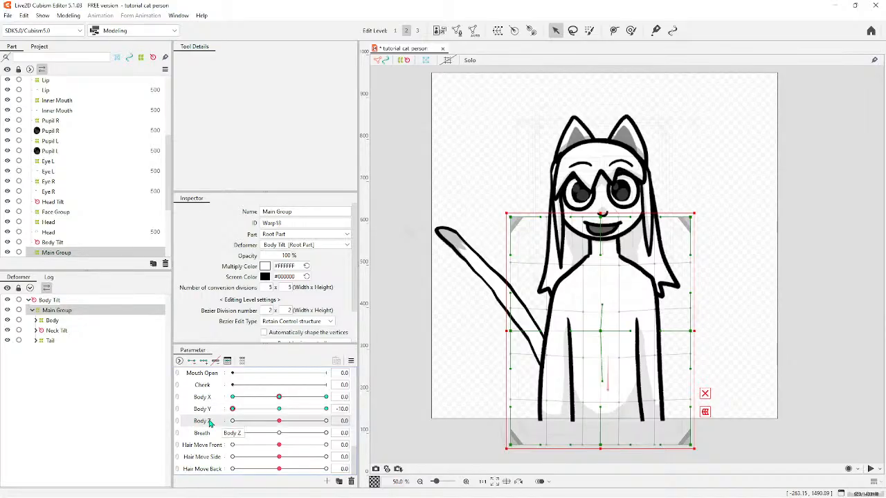
{"action": "left_click", "coordinate": [52, 322]}
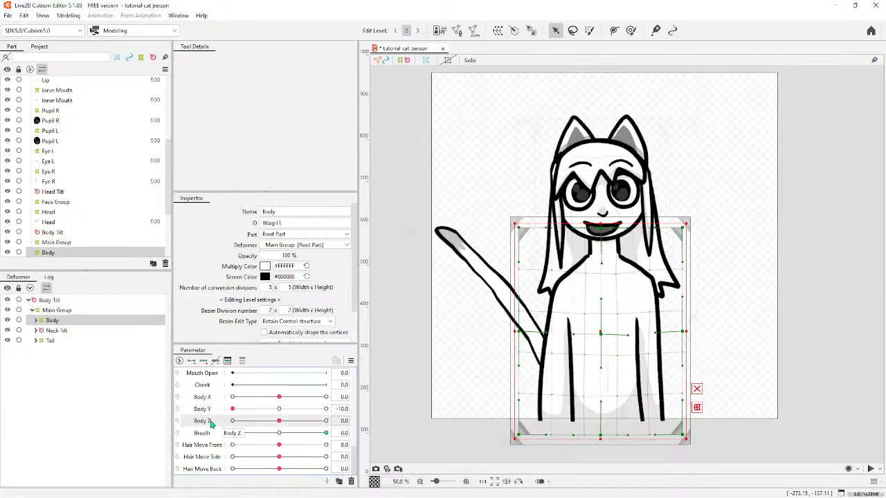
{"action": "left_click", "coordinate": [48, 301]}
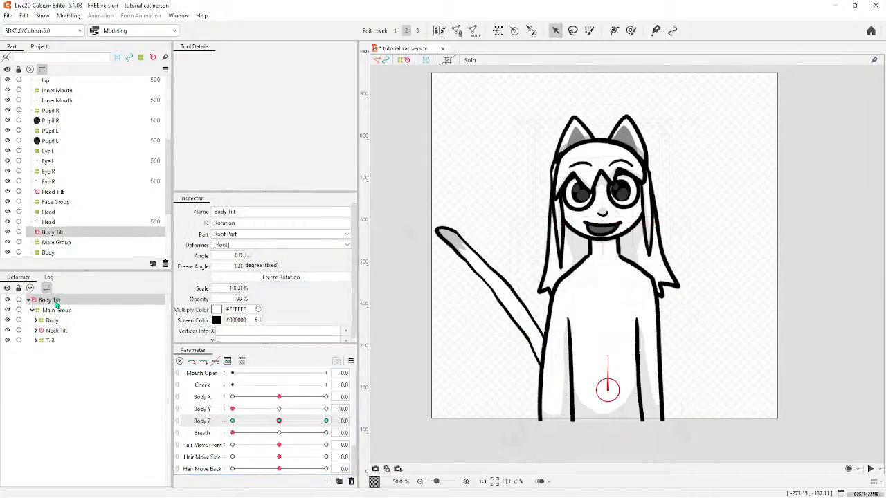
{"action": "left_click", "coordinate": [56, 310]}
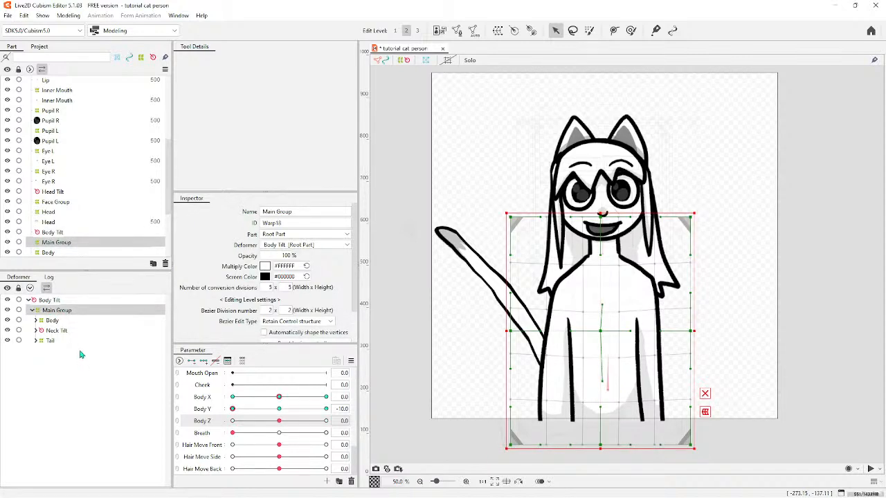
{"action": "left_click", "coordinate": [391, 283]}
{"action": "scroll", "coordinate": [391, 288], "scroll_direction": "down", "scroll_amount": 4}
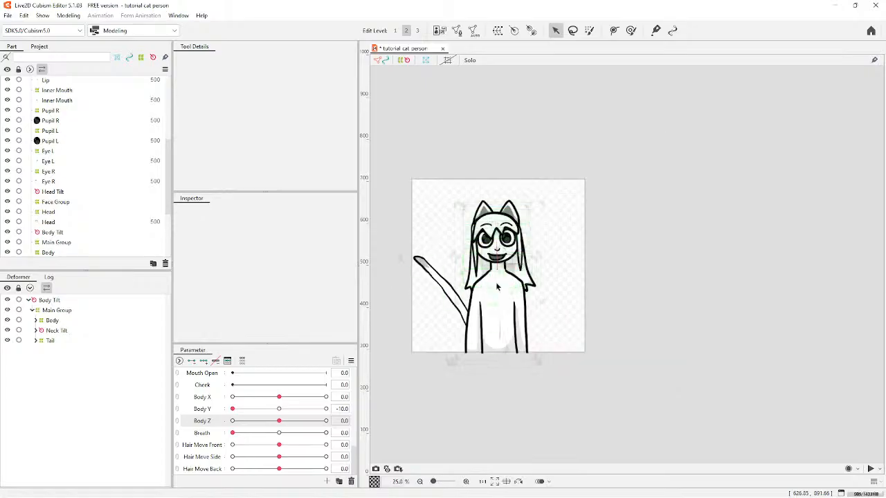
Select the Mouth Open parameter and expand the Body deformer in the deformer hierarchy.
{"action": "scroll", "coordinate": [514, 283], "scroll_direction": "up", "scroll_amount": 4}
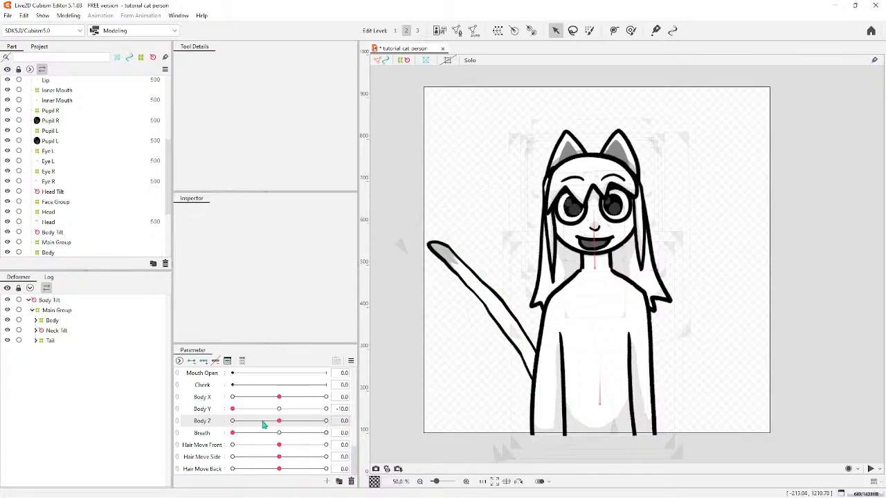
{"action": "scroll", "coordinate": [224, 422], "scroll_direction": "up", "scroll_amount": 1}
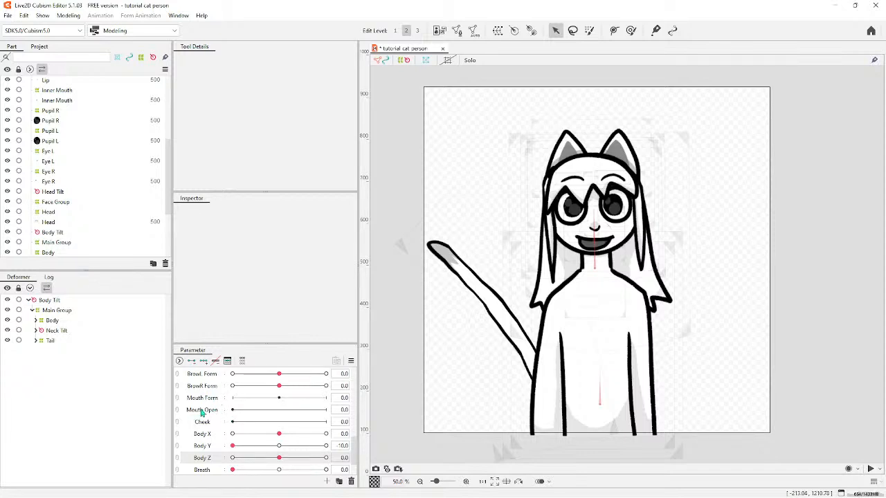
{"action": "left_click", "coordinate": [202, 410]}
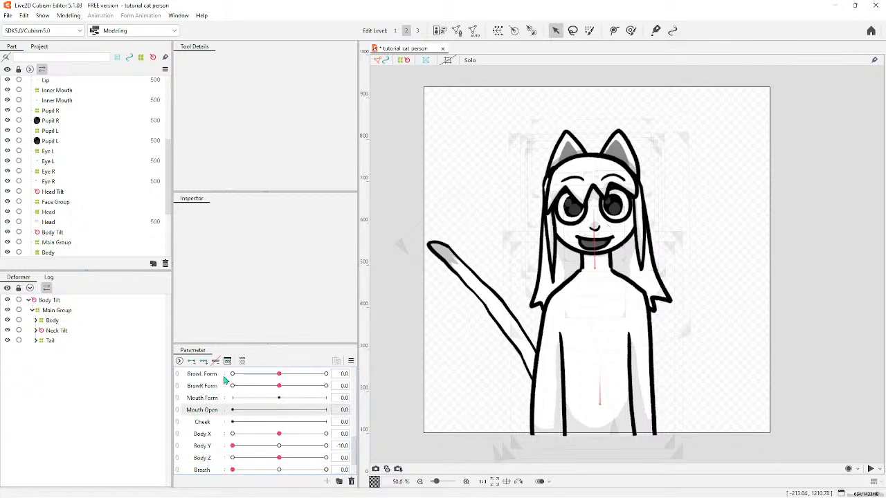
{"action": "left_click", "coordinate": [36, 320]}
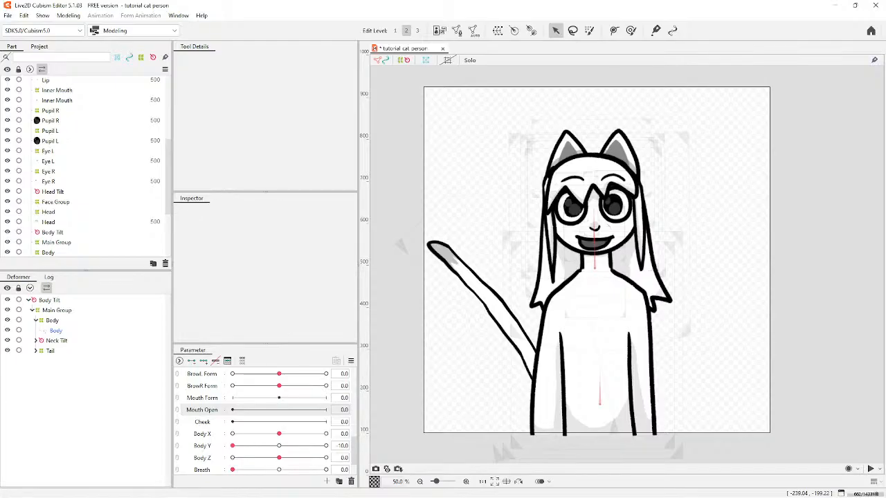
Test the character's body and tail movement twice in the physics preview, closing the physics settings after each check.
{"action": "left_click", "coordinate": [68, 15]}
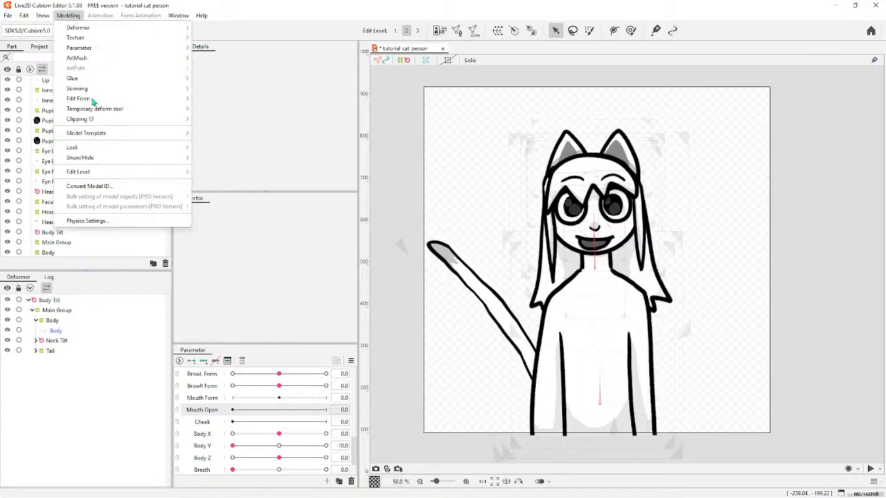
{"action": "left_click", "coordinate": [125, 219]}
{"action": "left_click_drag", "start_coordinate": [704, 183], "coordinate": [456, 233]}
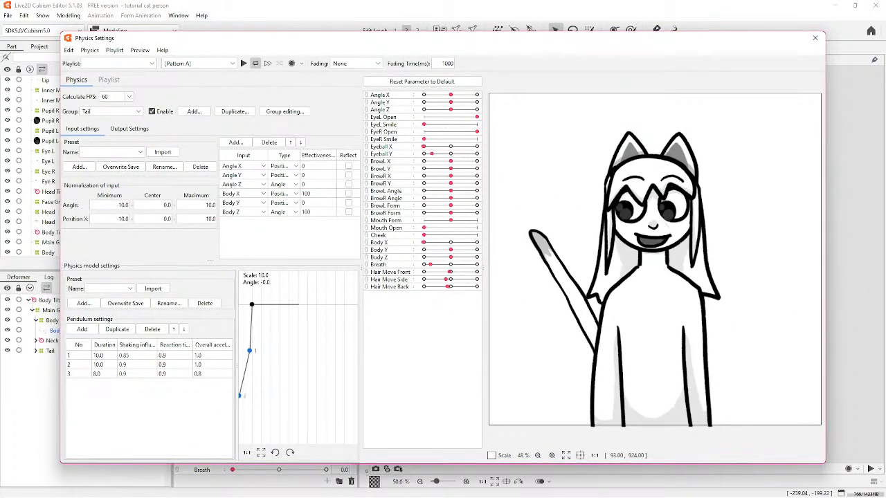
{"action": "left_click", "coordinate": [814, 37]}
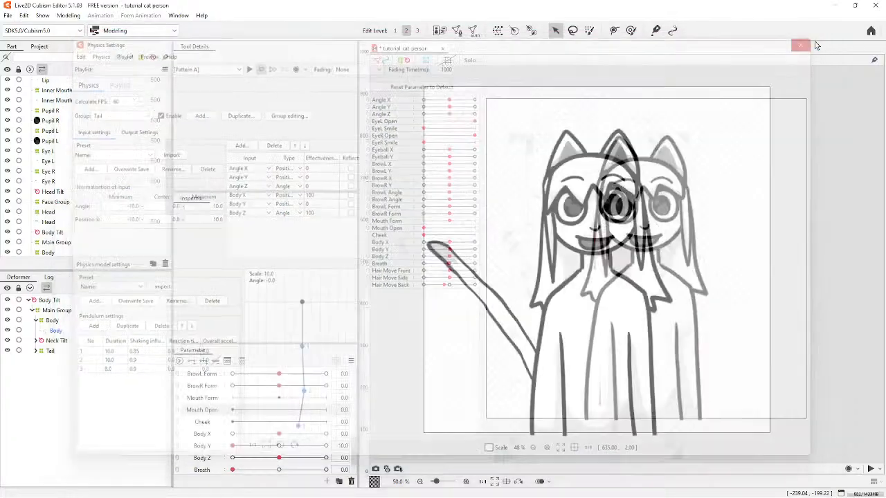
{"action": "left_click", "coordinate": [68, 15]}
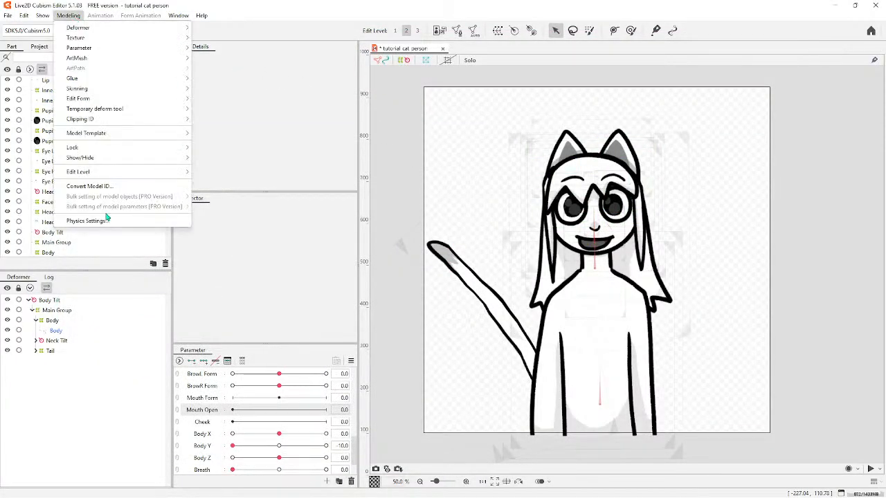
{"action": "left_click", "coordinate": [105, 218]}
{"action": "left_click_drag", "start_coordinate": [589, 224], "coordinate": [416, 238]}
{"action": "left_click", "coordinate": [814, 38]}
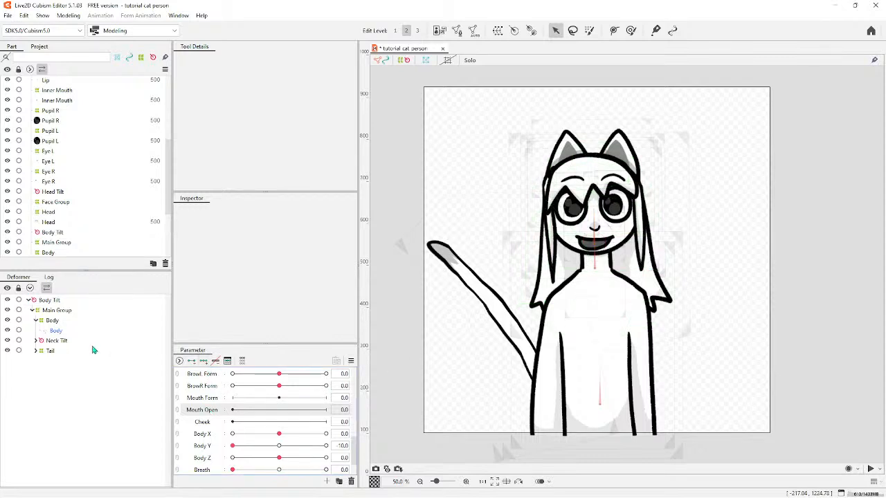
Collapse the Body deformer and expand the hierarchy from Neck Tilt through Face Group down to the Inner Mouth deformer's contents.
{"action": "left_click", "coordinate": [36, 321]}
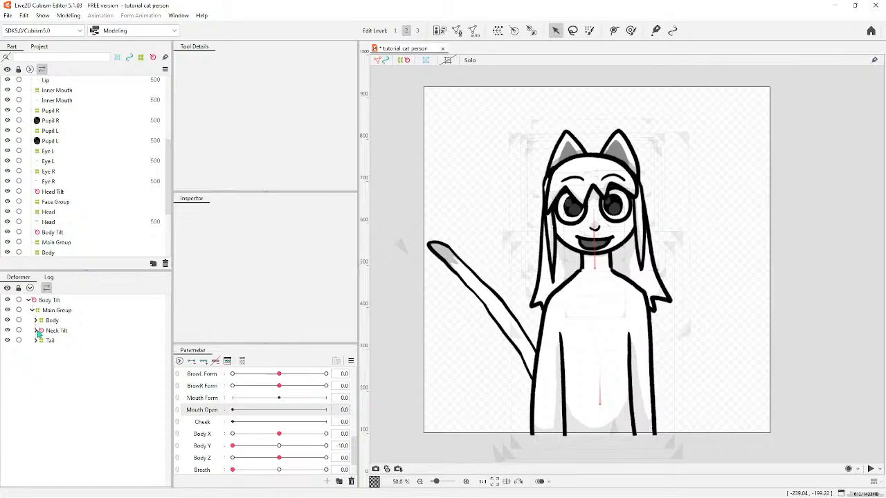
{"action": "left_click", "coordinate": [36, 330]}
{"action": "left_click", "coordinate": [40, 341]}
{"action": "left_click", "coordinate": [44, 361]}
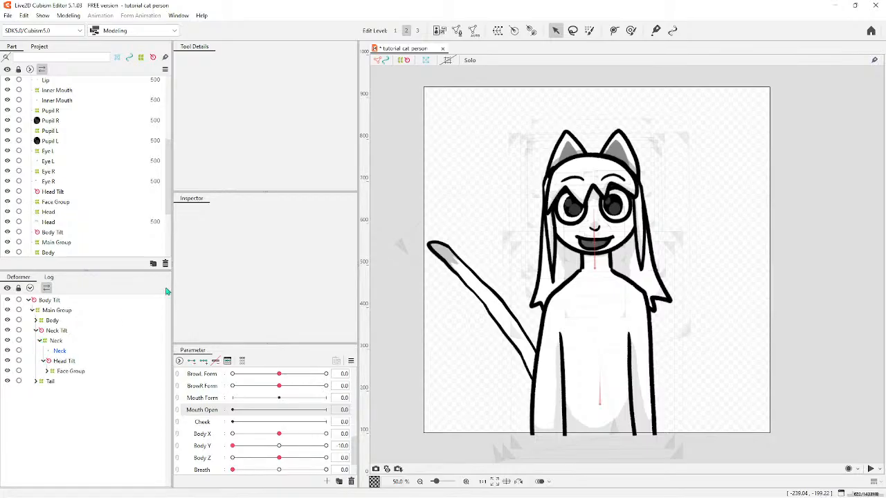
{"action": "left_click", "coordinate": [48, 372]}
{"action": "scroll", "coordinate": [128, 398], "scroll_direction": "down", "scroll_amount": 2}
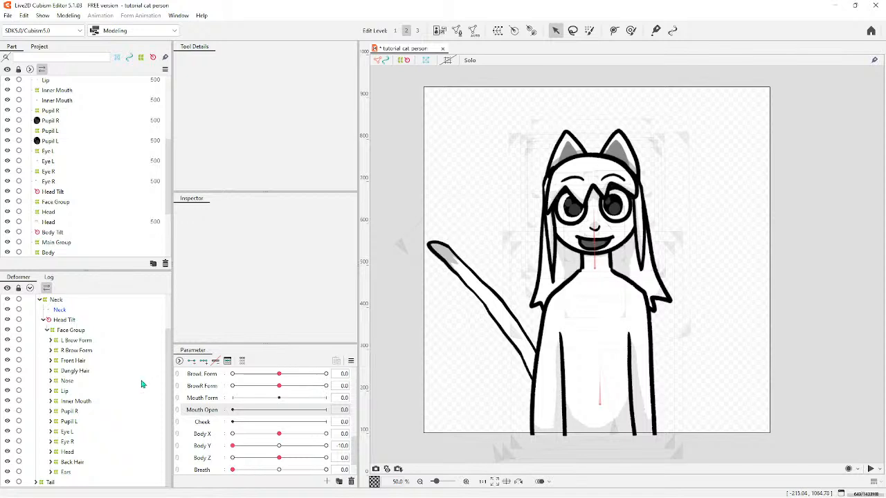
{"action": "left_click", "coordinate": [51, 401]}
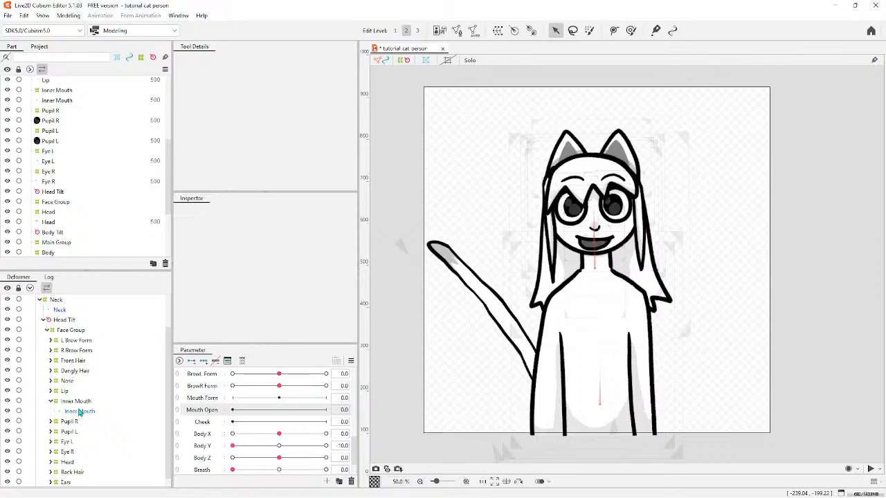
{"action": "left_click", "coordinate": [81, 411]}
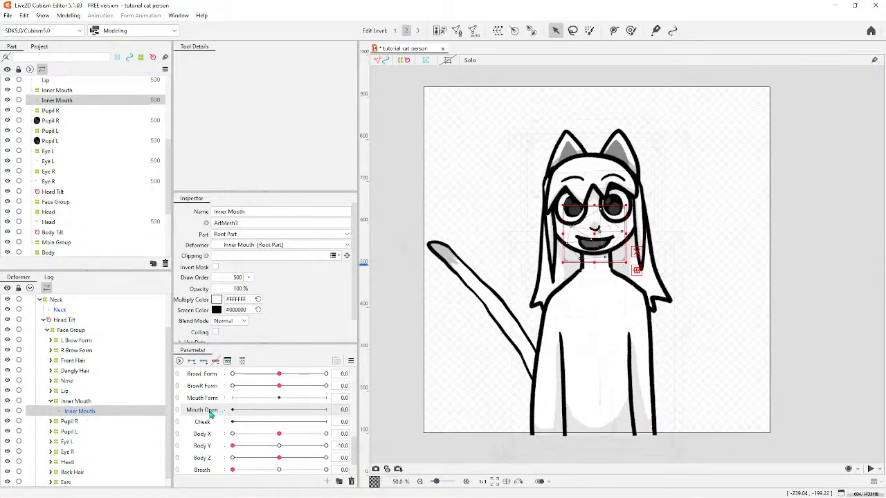
{"action": "left_click", "coordinate": [204, 360]}
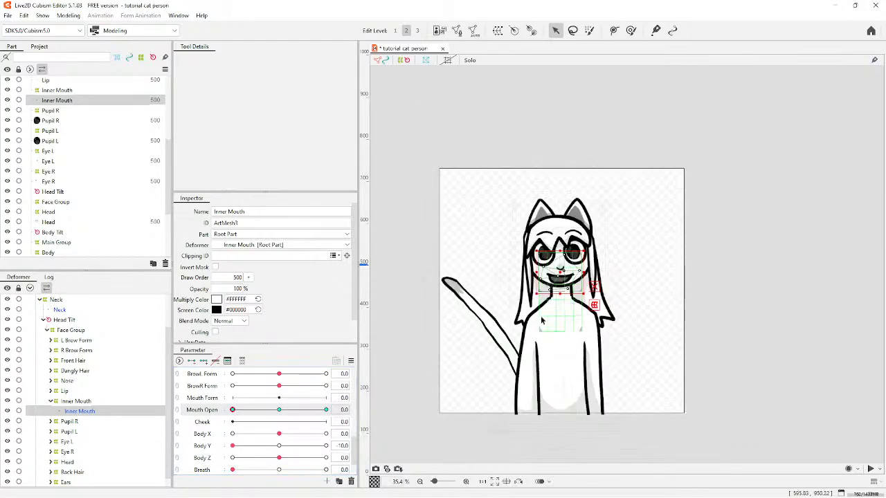
{"action": "scroll", "coordinate": [574, 259], "scroll_direction": "up", "scroll_amount": 10}
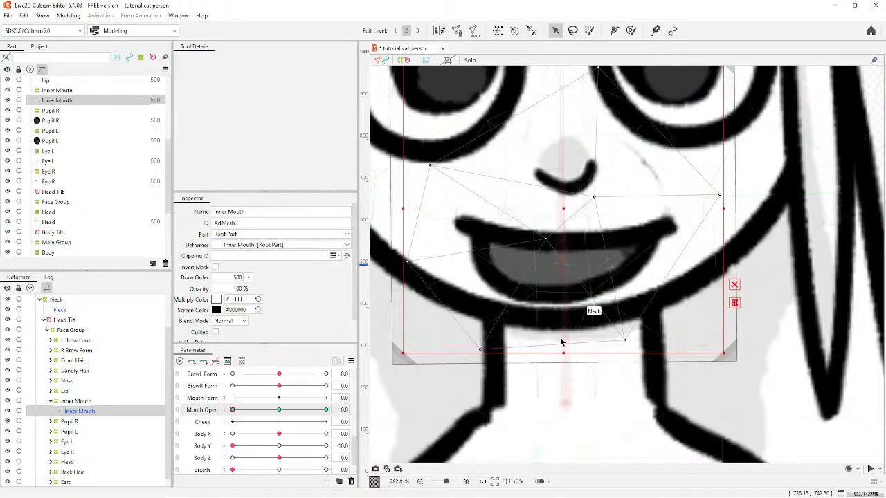
{"action": "scroll", "coordinate": [559, 325], "scroll_direction": "down", "scroll_amount": 1}
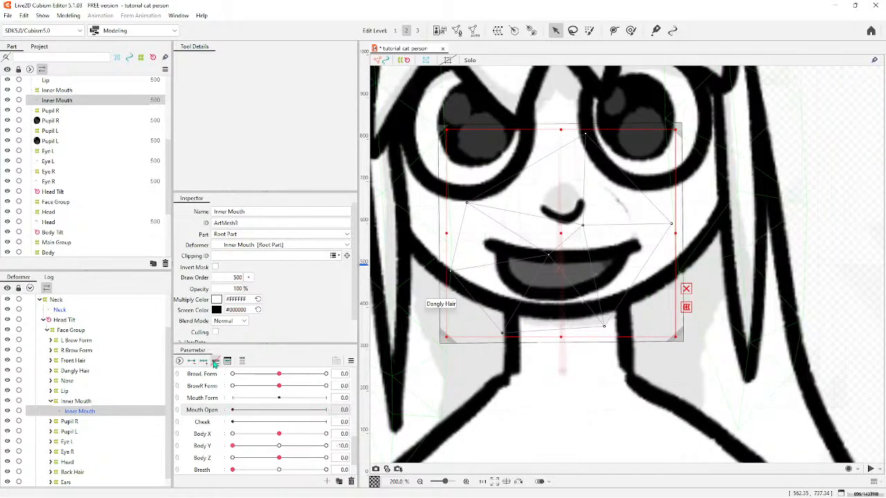
Add three Mouth Open keys to the Inner Mouth warp deformer and pull its bottom and top corner points toward the nose at 0.0.
{"action": "left_click", "coordinate": [81, 401]}
{"action": "left_click", "coordinate": [204, 361]}
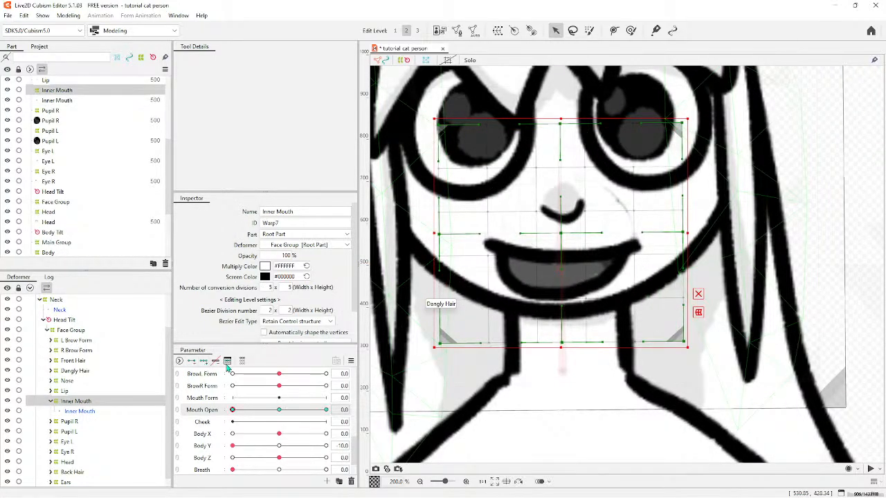
{"action": "left_click_drag", "start_coordinate": [566, 344], "coordinate": [569, 190]}
{"action": "left_click_drag", "start_coordinate": [439, 344], "coordinate": [536, 172]}
{"action": "left_click_drag", "start_coordinate": [685, 345], "coordinate": [563, 192]}
{"action": "left_click_drag", "start_coordinate": [685, 122], "coordinate": [609, 185]}
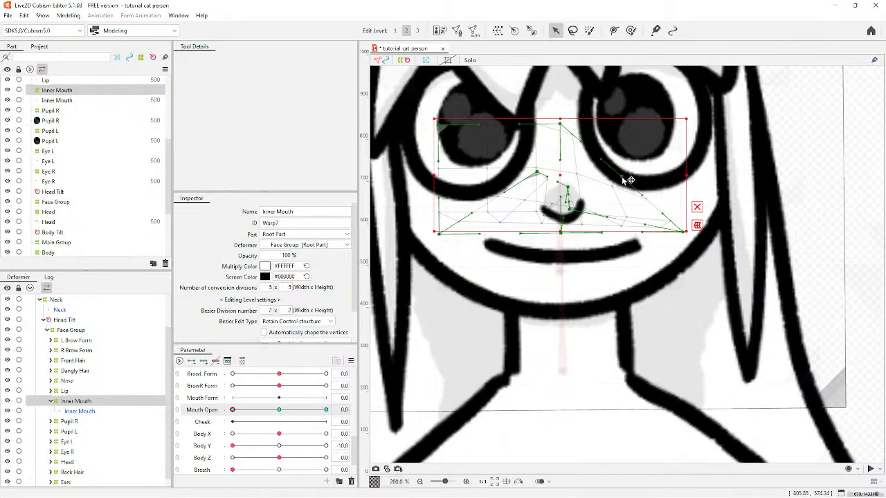
{"action": "left_click_drag", "start_coordinate": [440, 124], "coordinate": [512, 191]}
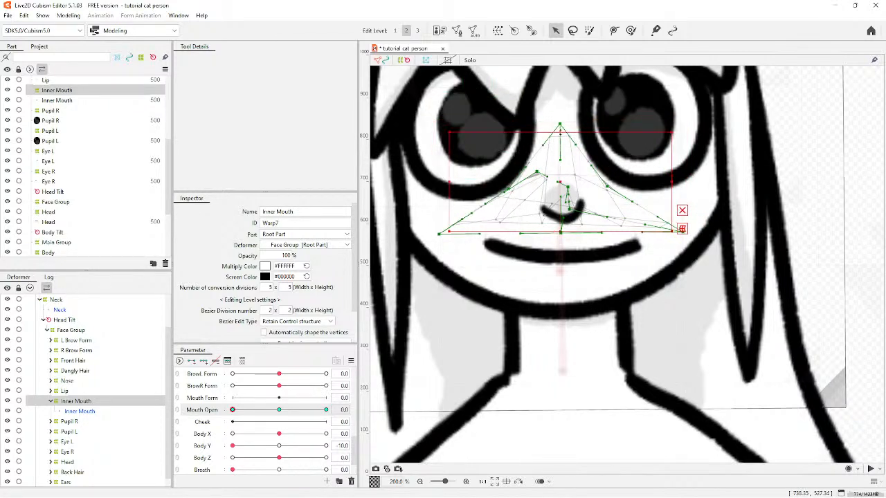
{"action": "left_click_drag", "start_coordinate": [680, 233], "coordinate": [593, 149]}
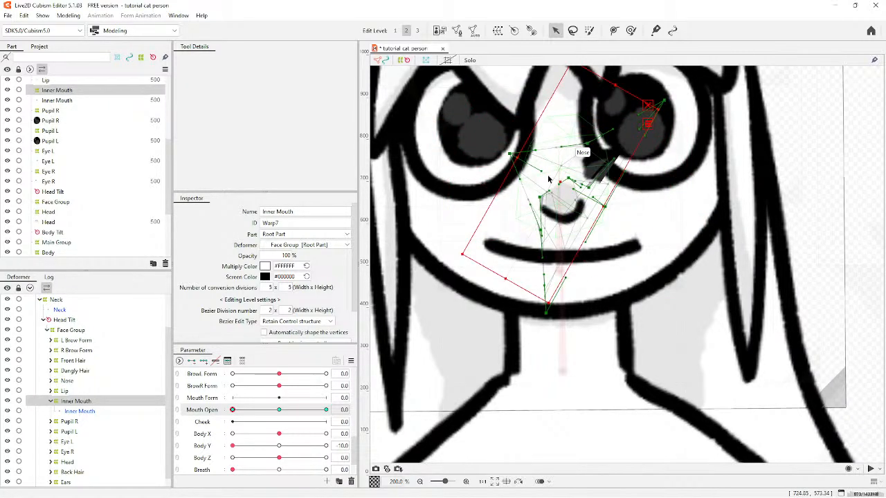
{"action": "key", "text": "ctrl+z"}
Gather the Inner Mouth deformer's remaining outer and top control points around the nose at Mouth Open 0.0, and clear the selection.
{"action": "scroll", "coordinate": [563, 142], "scroll_direction": "up", "scroll_amount": 2}
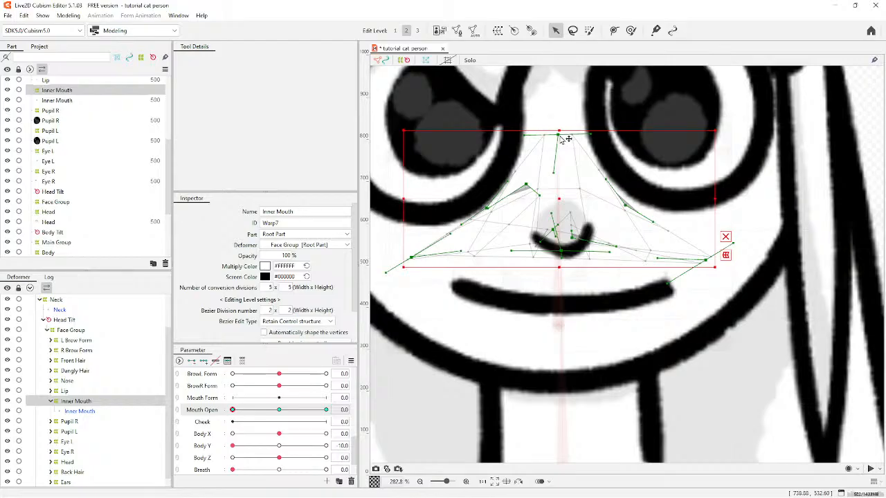
{"action": "left_click_drag", "start_coordinate": [559, 135], "coordinate": [559, 247]}
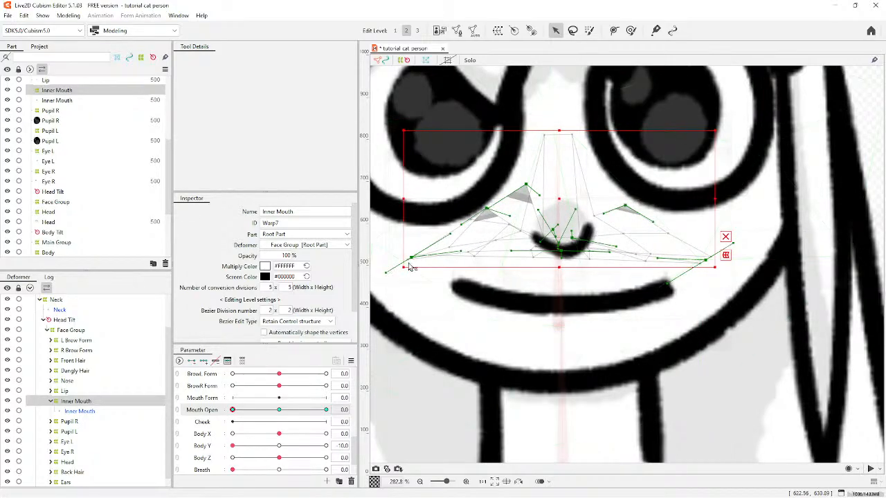
{"action": "left_click_drag", "start_coordinate": [412, 259], "coordinate": [516, 230]}
{"action": "left_click_drag", "start_coordinate": [526, 185], "coordinate": [537, 222]}
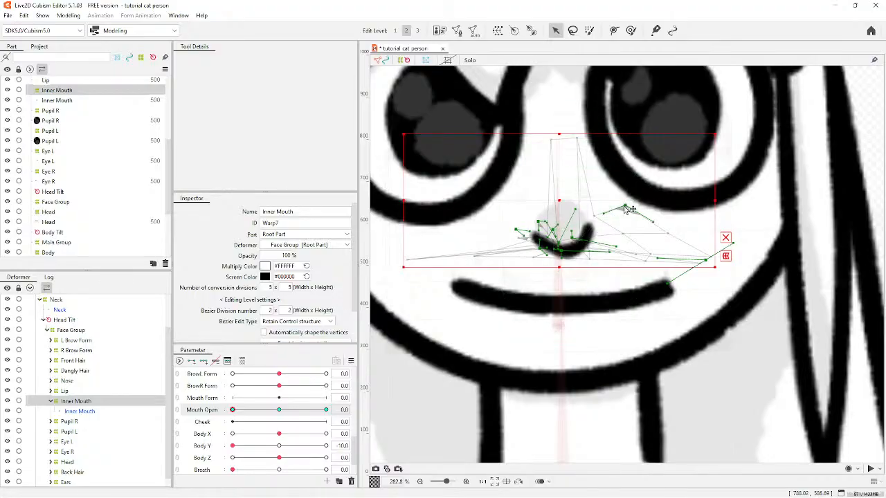
{"action": "left_click_drag", "start_coordinate": [624, 207], "coordinate": [578, 231]}
{"action": "left_click_drag", "start_coordinate": [706, 260], "coordinate": [600, 257]}
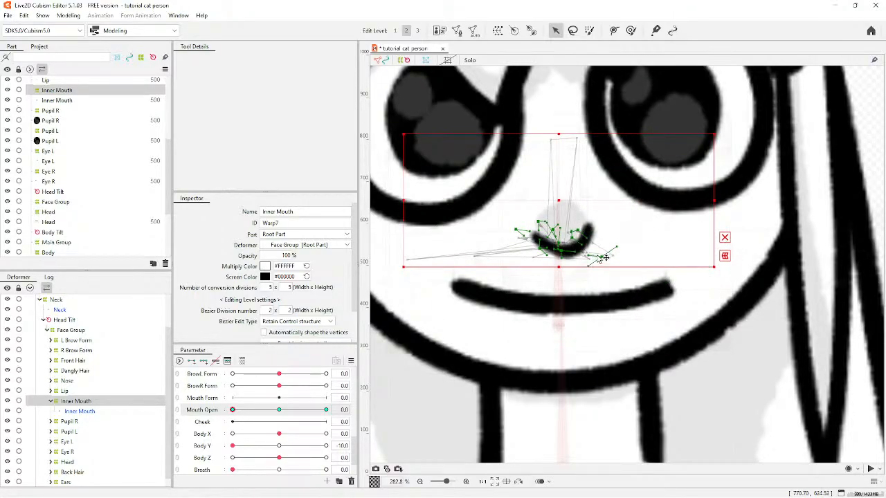
{"action": "scroll", "coordinate": [561, 250], "scroll_direction": "down", "scroll_amount": 6}
{"action": "left_click", "coordinate": [600, 142]}
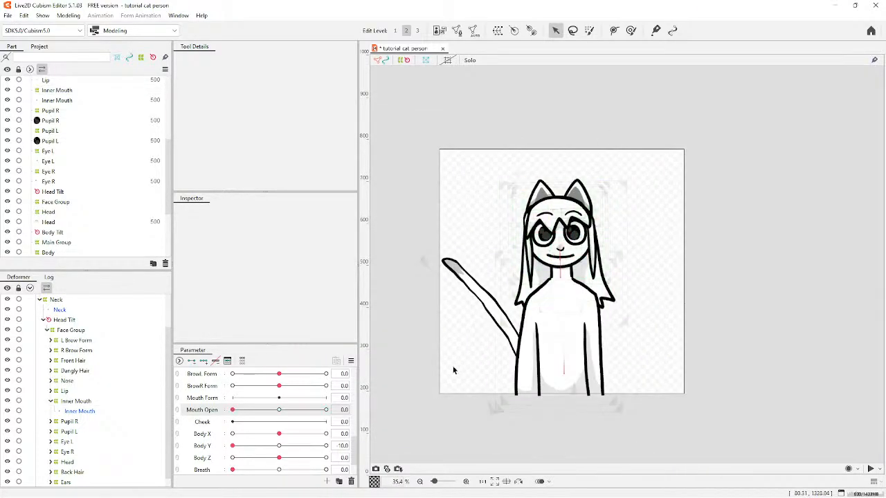
Set Mouth Open to 0.5 and pull both upper corners of the Inner Mouth deformer slightly inward and down.
{"action": "scroll", "coordinate": [453, 367], "scroll_direction": "up", "scroll_amount": 1}
{"action": "scroll", "coordinate": [588, 266], "scroll_direction": "down", "scroll_amount": 1}
{"action": "scroll", "coordinate": [619, 194], "scroll_direction": "up", "scroll_amount": 3}
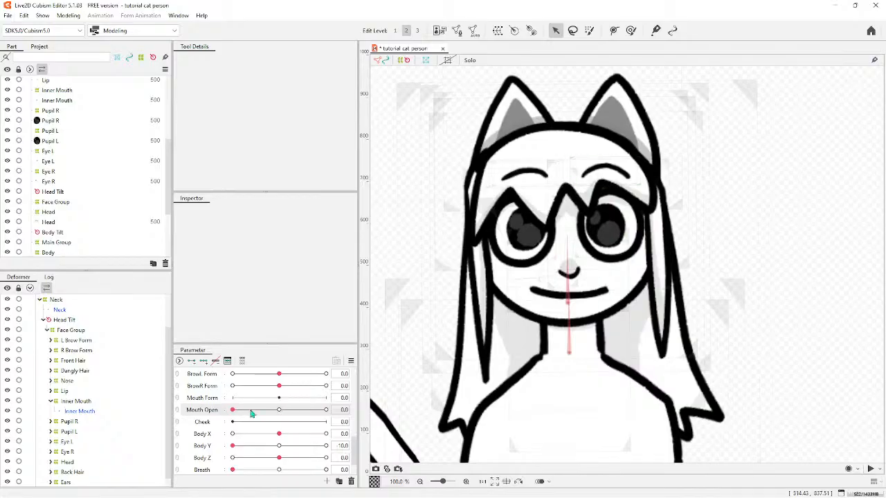
{"action": "left_click_drag", "start_coordinate": [234, 413], "coordinate": [255, 426]}
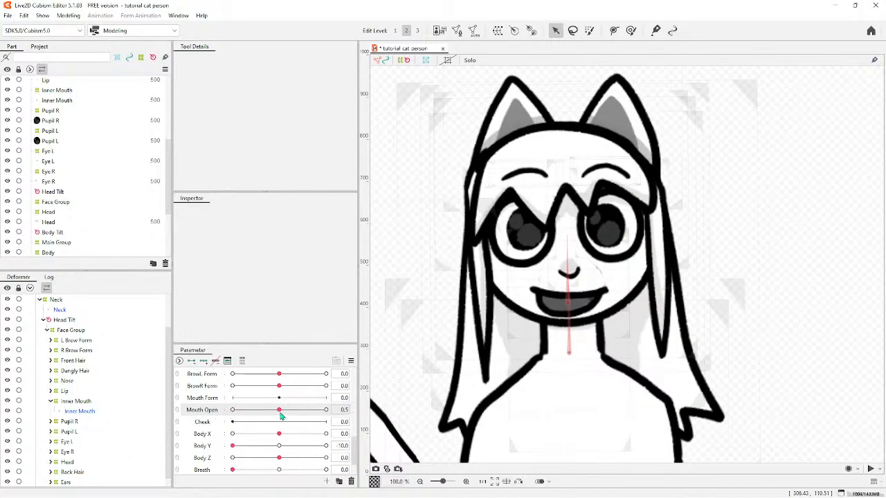
{"action": "scroll", "coordinate": [515, 316], "scroll_direction": "up", "scroll_amount": 2}
{"action": "left_click", "coordinate": [74, 402]}
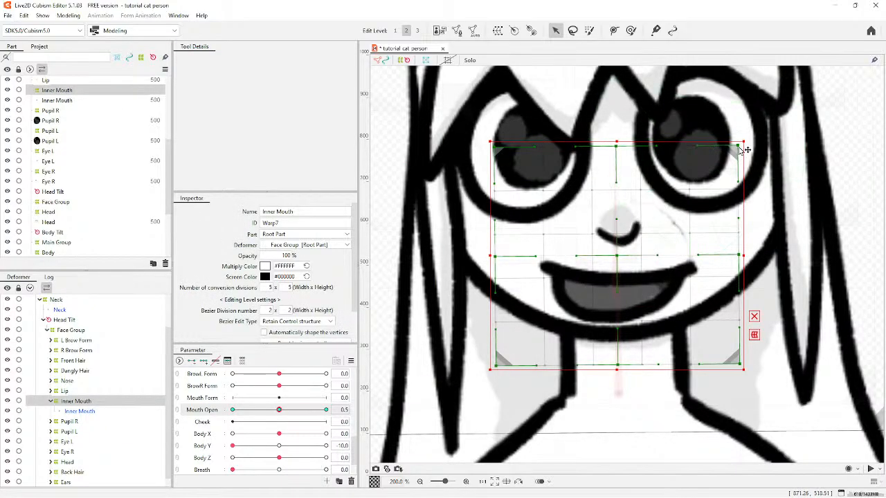
{"action": "left_click_drag", "start_coordinate": [738, 150], "coordinate": [720, 167]}
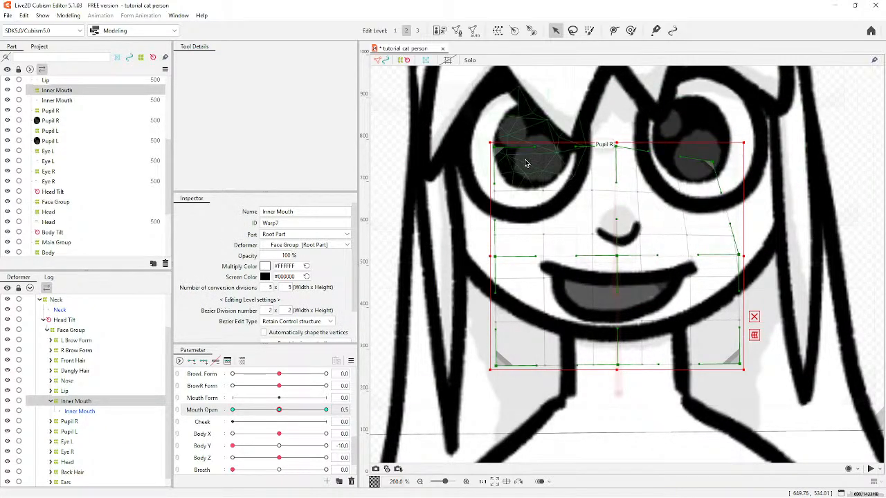
{"action": "left_click_drag", "start_coordinate": [490, 147], "coordinate": [519, 168]}
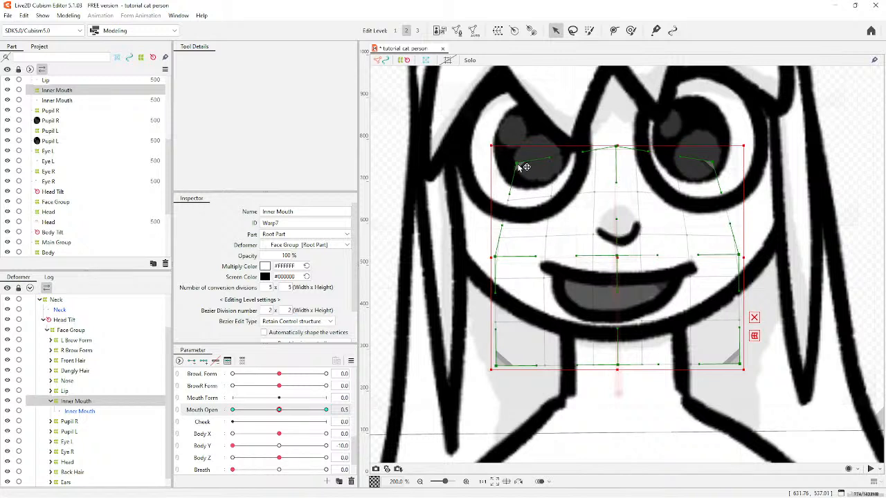
At Mouth Open 1.0, pull the Inner Mouth deformer's bottom centre well down and its lower corners slightly outward.
{"action": "left_click", "coordinate": [325, 410]}
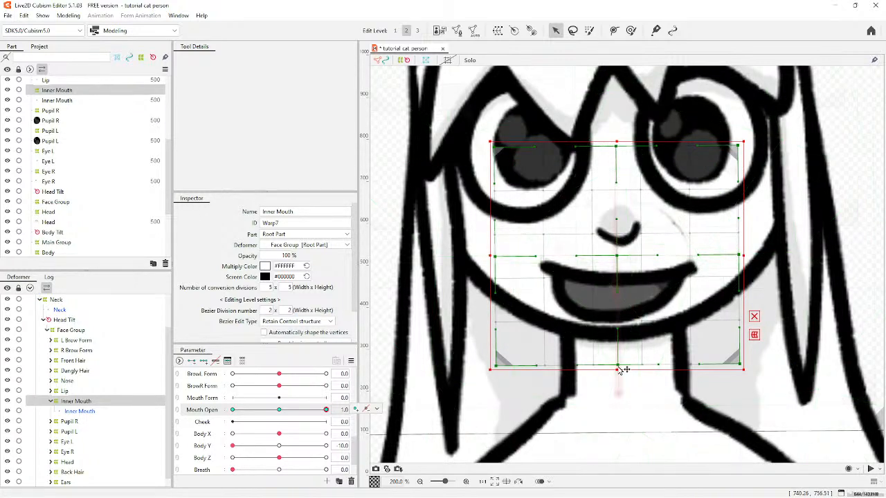
{"action": "left_click_drag", "start_coordinate": [616, 366], "coordinate": [632, 398]}
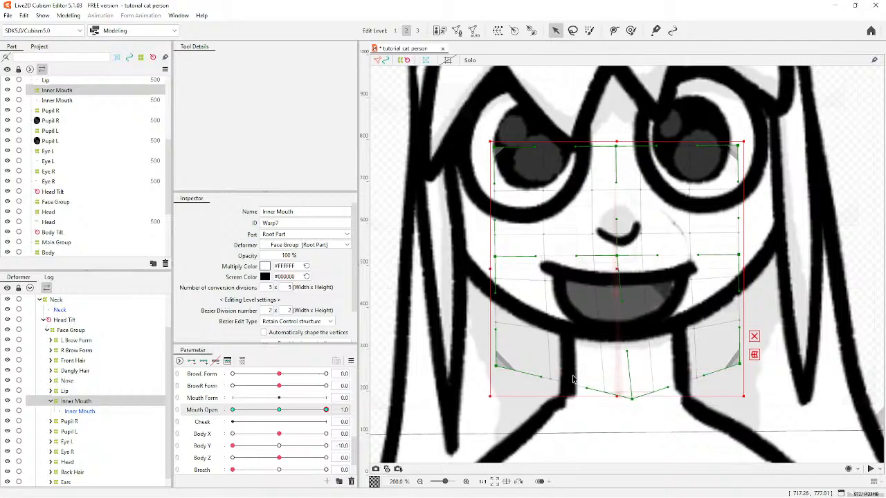
{"action": "left_click_drag", "start_coordinate": [496, 366], "coordinate": [490, 375]}
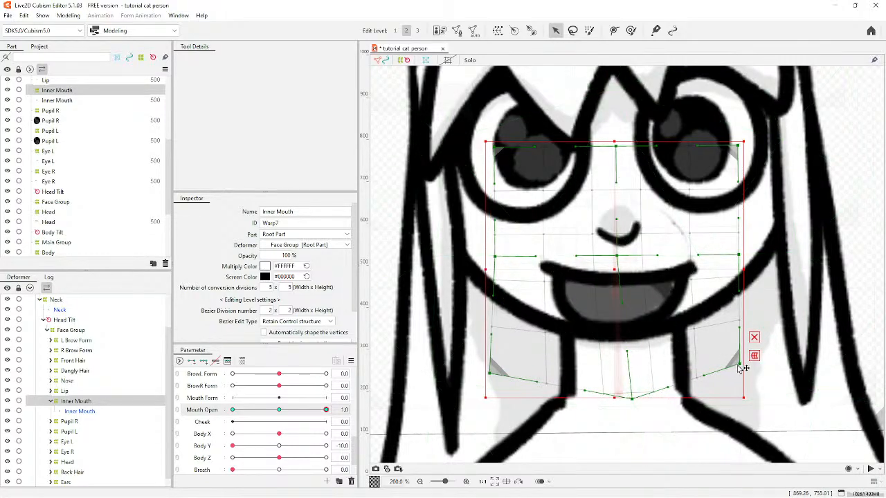
{"action": "left_click_drag", "start_coordinate": [739, 365], "coordinate": [745, 370]}
{"action": "left_click_drag", "start_coordinate": [632, 404], "coordinate": [628, 426]}
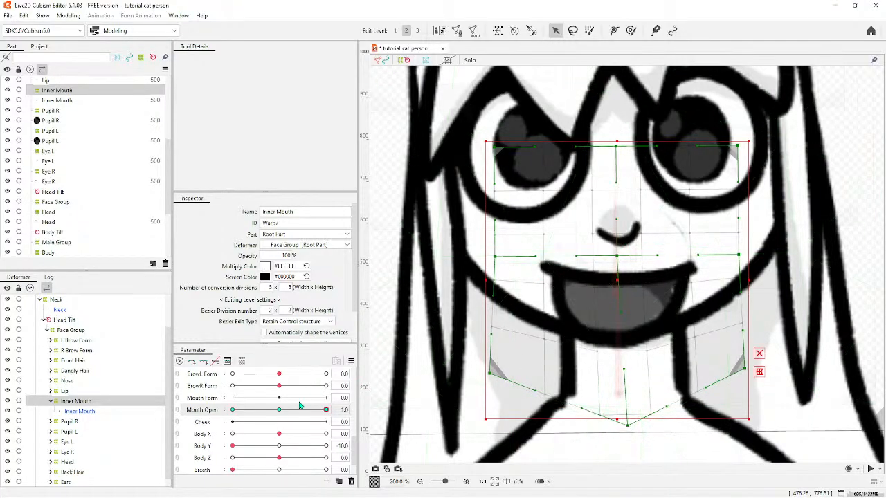
At Mouth Open 0.5, raise the Inner Mouth deformer's bottom centre and pull both lower corners inward and up to narrow the opening.
{"action": "left_click", "coordinate": [279, 410]}
{"action": "left_click_drag", "start_coordinate": [622, 368], "coordinate": [633, 317]}
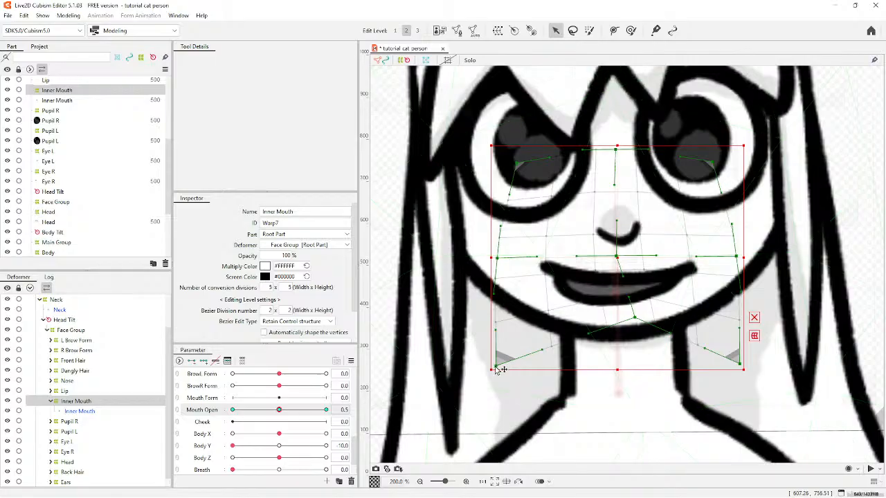
{"action": "left_click_drag", "start_coordinate": [495, 365], "coordinate": [517, 329]}
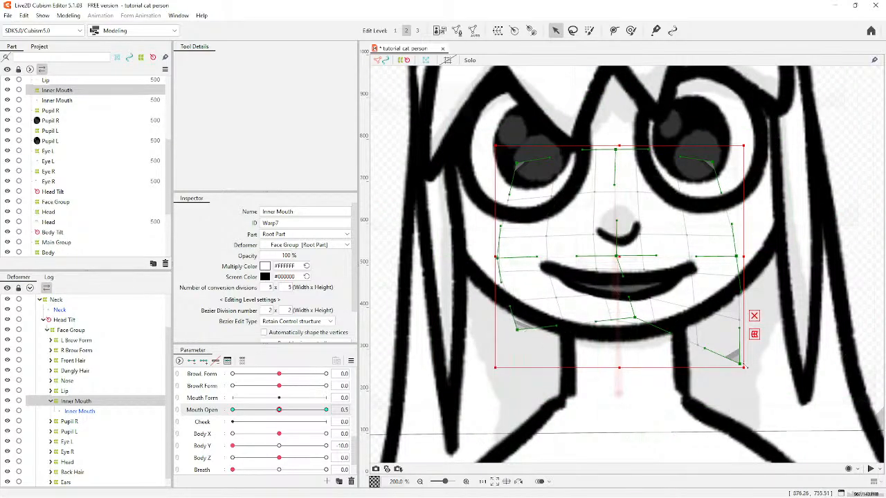
{"action": "left_click_drag", "start_coordinate": [741, 367], "coordinate": [727, 348]}
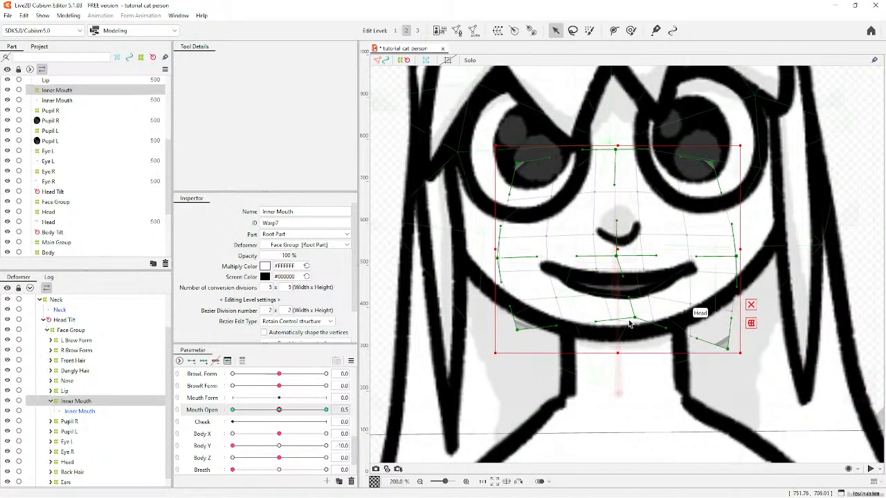
{"action": "left_click_drag", "start_coordinate": [635, 318], "coordinate": [635, 308]}
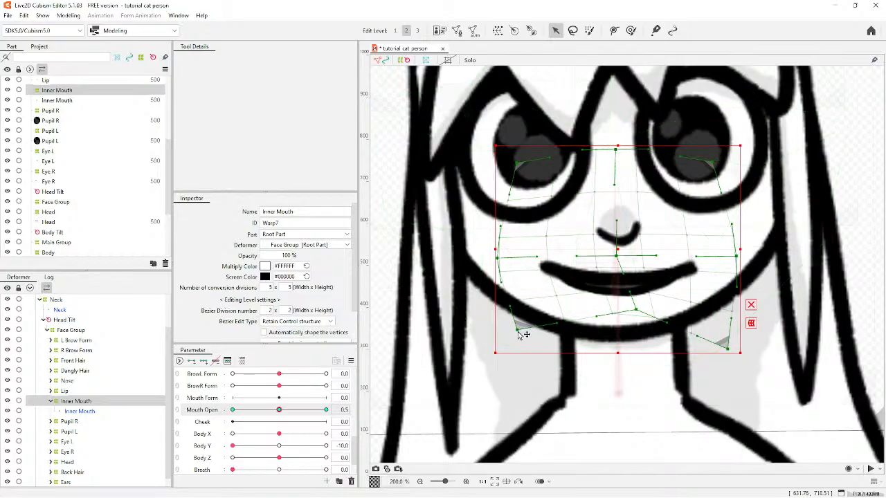
{"action": "left_click_drag", "start_coordinate": [518, 330], "coordinate": [521, 329]}
Clear the selection and compare the mouth shape at Mouth Open 0.5 and 1.0.
{"action": "scroll", "coordinate": [567, 338], "scroll_direction": "down", "scroll_amount": 3}
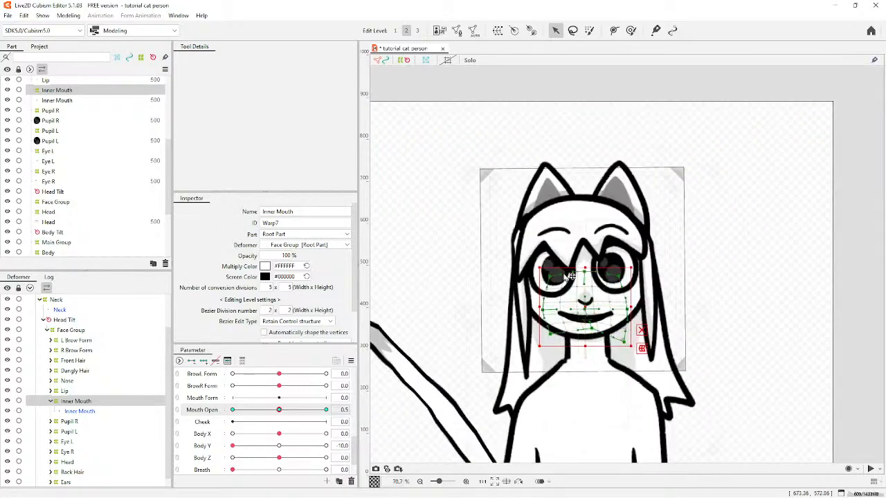
{"action": "left_click", "coordinate": [564, 77]}
{"action": "scroll", "coordinate": [558, 410], "scroll_direction": "up", "scroll_amount": 1}
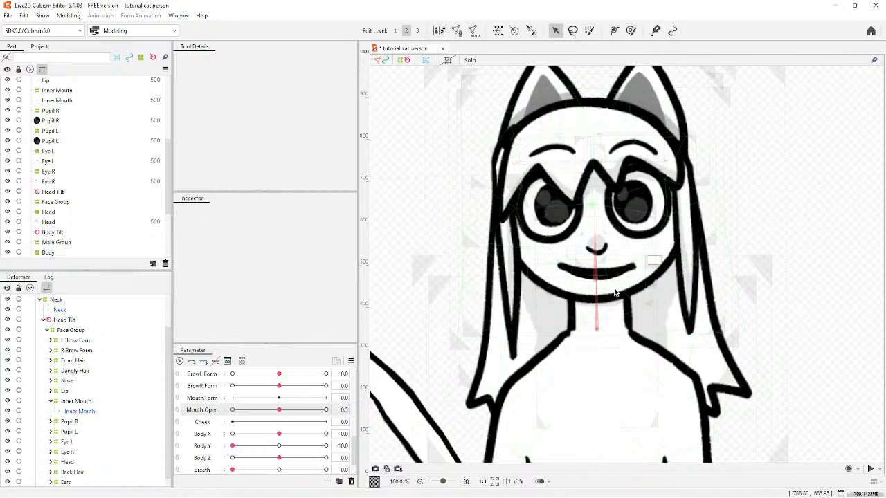
{"action": "scroll", "coordinate": [554, 206], "scroll_direction": "up", "scroll_amount": 6}
{"action": "scroll", "coordinate": [554, 205], "scroll_direction": "down", "scroll_amount": 5}
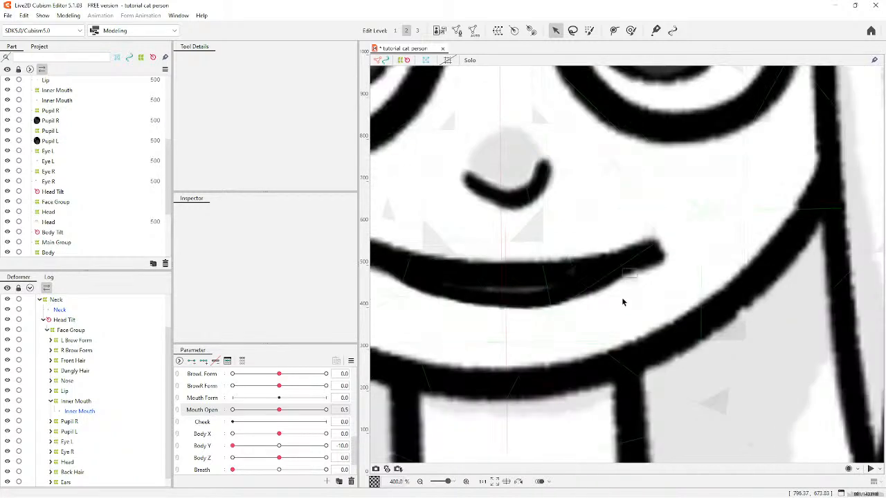
{"action": "scroll", "coordinate": [688, 325], "scroll_direction": "down", "scroll_amount": 2}
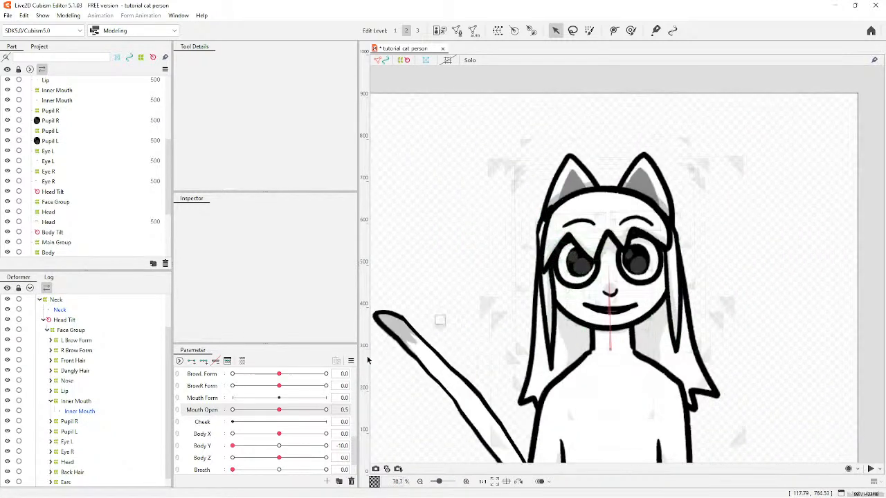
{"action": "left_click", "coordinate": [325, 409]}
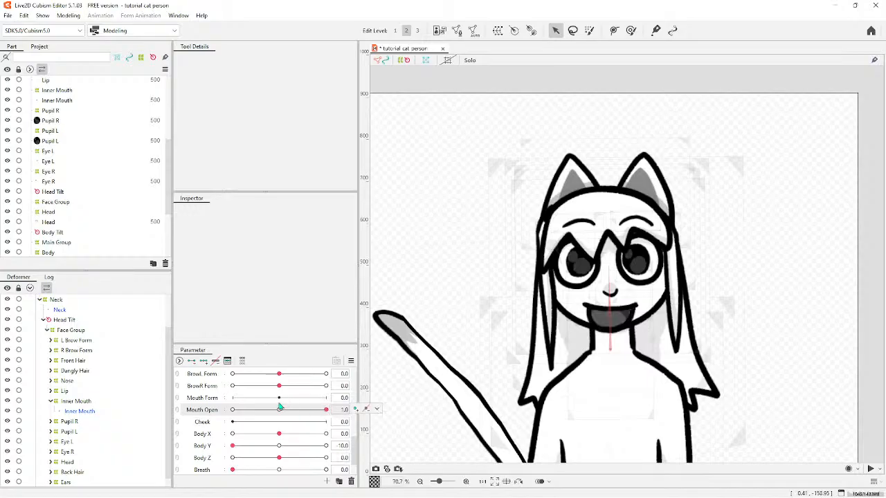
{"action": "left_click", "coordinate": [201, 399]}
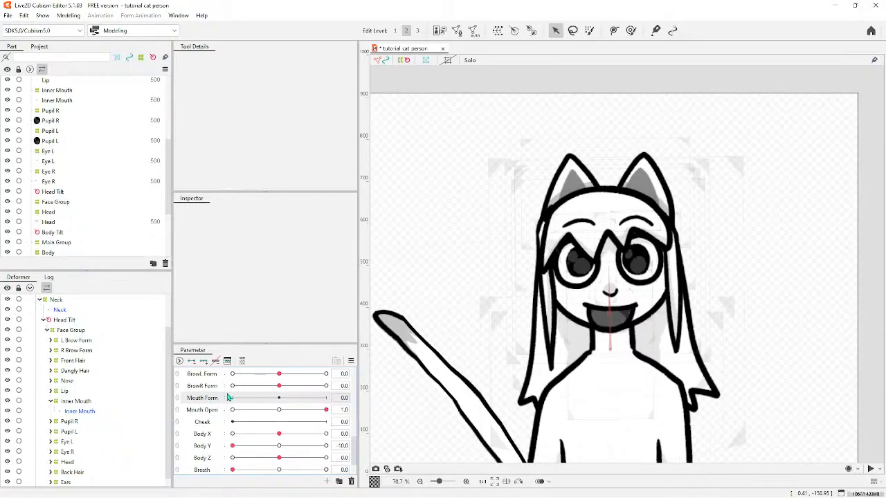
Add Mouth Form keys at -1.0, -0.3, 0.3 and 1.0 to the Lip warp deformer.
{"action": "left_click", "coordinate": [76, 401]}
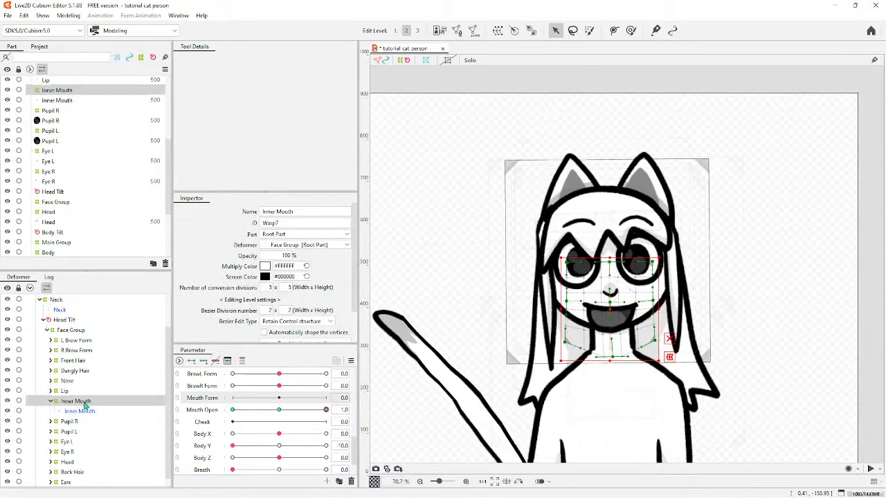
{"action": "left_click", "coordinate": [66, 391]}
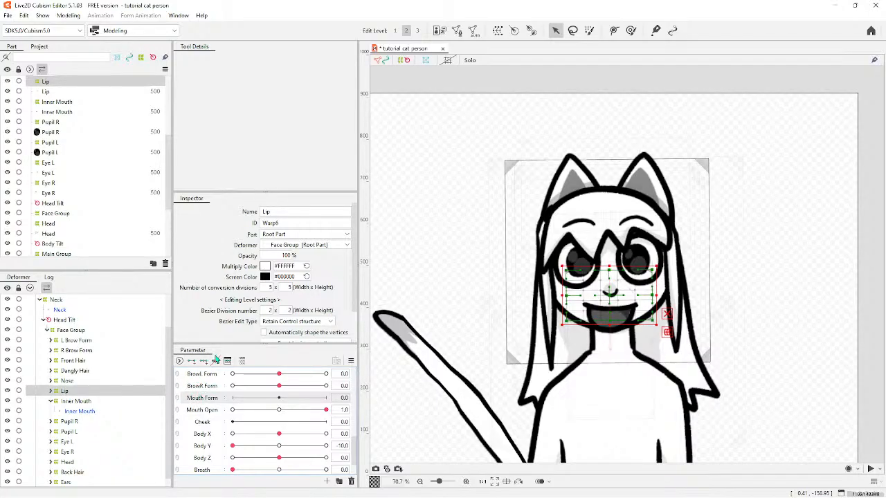
{"action": "double_click", "coordinate": [200, 399]}
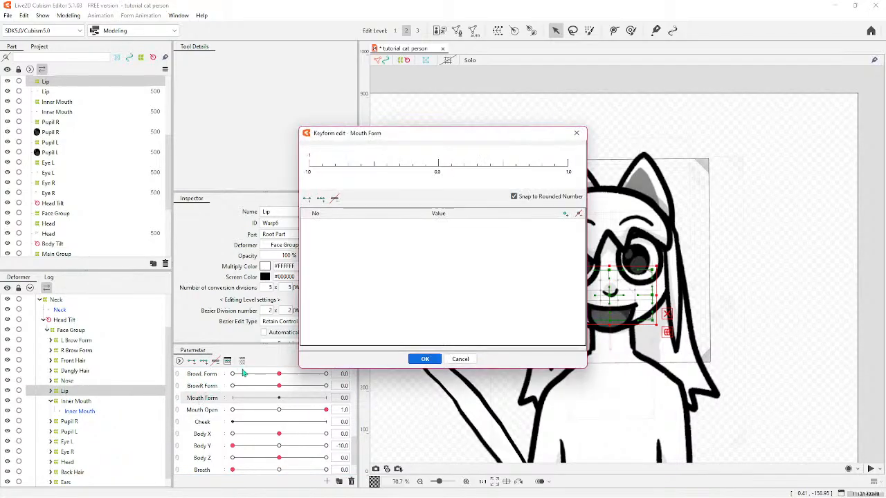
{"action": "left_click", "coordinate": [310, 166]}
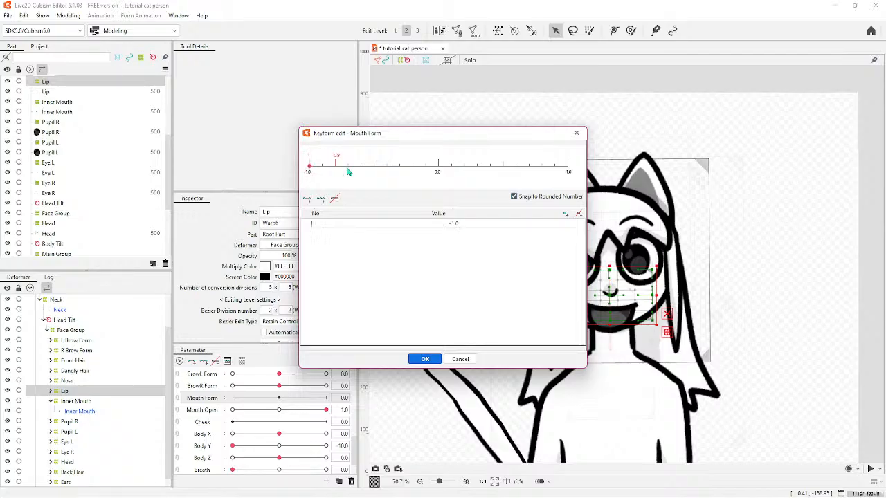
{"action": "left_click", "coordinate": [567, 166]}
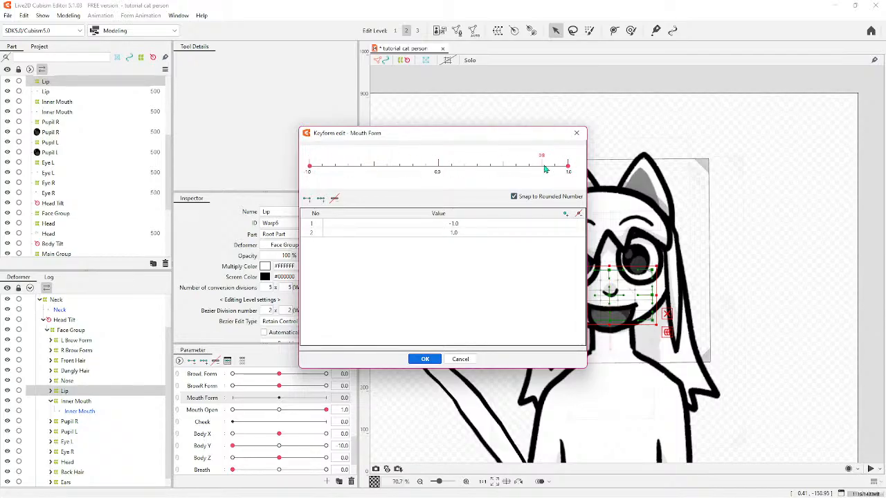
{"action": "left_click", "coordinate": [478, 167]}
{"action": "left_click", "coordinate": [400, 168]}
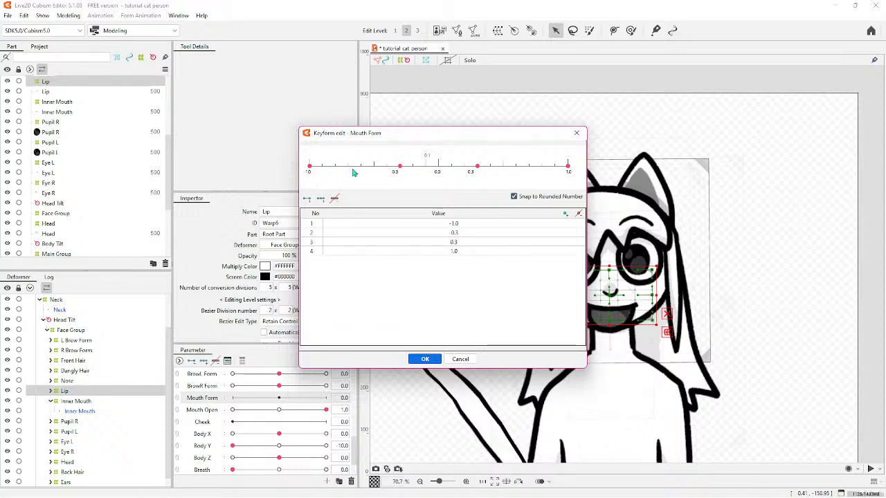
{"action": "left_click", "coordinate": [424, 359]}
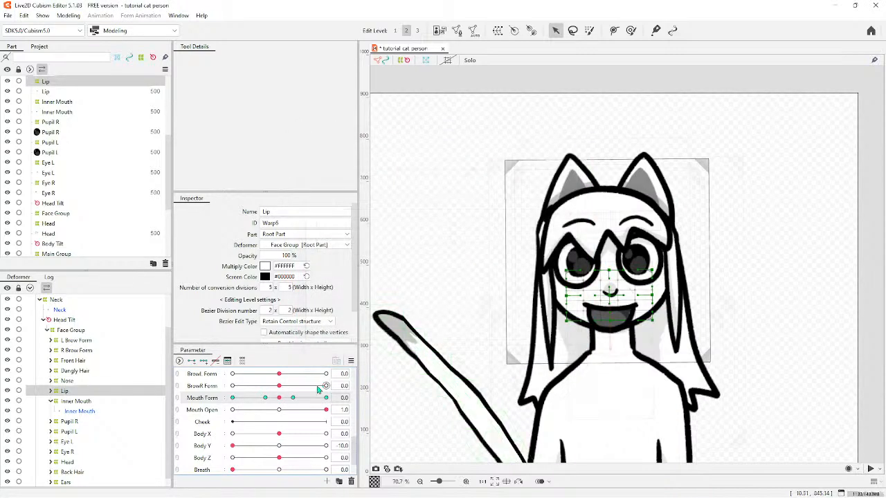
At Mouth Form 1.0, pull the Lip deformer's points near the mouth corners down and its central points up to arch the upper lip.
{"action": "left_click", "coordinate": [325, 398]}
{"action": "scroll", "coordinate": [622, 300], "scroll_direction": "up", "scroll_amount": 5}
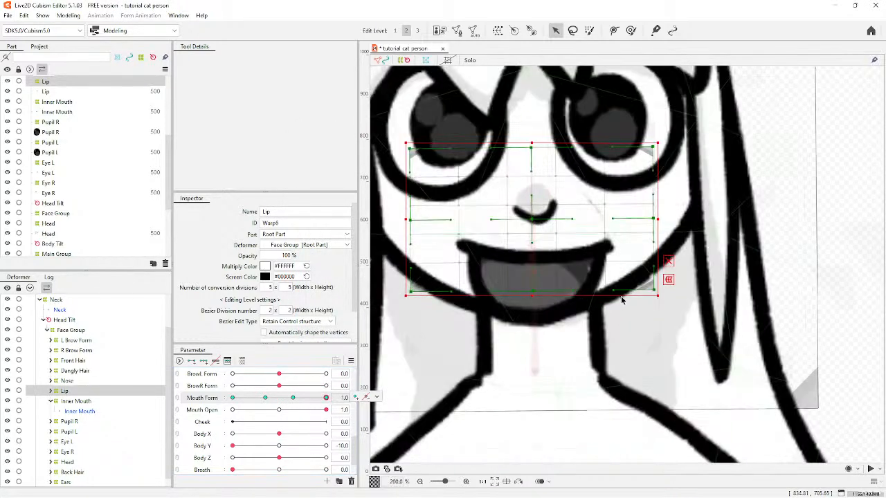
{"action": "scroll", "coordinate": [621, 300], "scroll_direction": "down", "scroll_amount": 1}
{"action": "scroll", "coordinate": [589, 291], "scroll_direction": "up", "scroll_amount": 2}
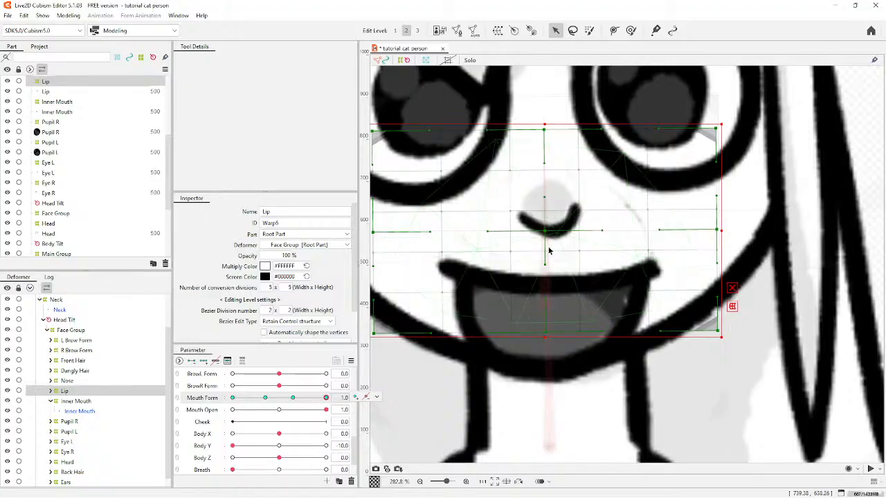
{"action": "mouse_move", "coordinate": [546, 265]}
{"action": "left_mouse_down"}
{"action": "mouse_move", "coordinate": [546, 227]}
{"action": "mouse_move", "coordinate": [543, 251]}
{"action": "left_mouse_up"}
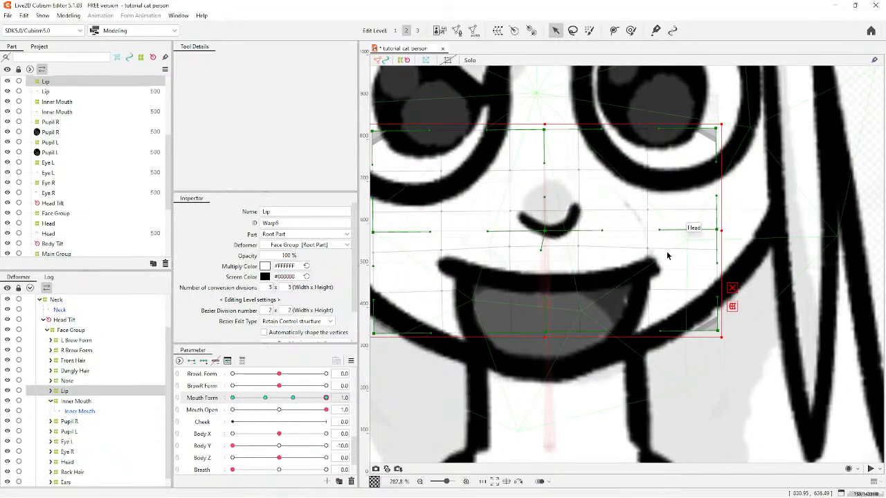
{"action": "left_click_drag", "start_coordinate": [649, 249], "coordinate": [659, 282]}
{"action": "left_click_drag", "start_coordinate": [443, 255], "coordinate": [429, 308]}
{"action": "left_click_drag", "start_coordinate": [544, 263], "coordinate": [515, 169]}
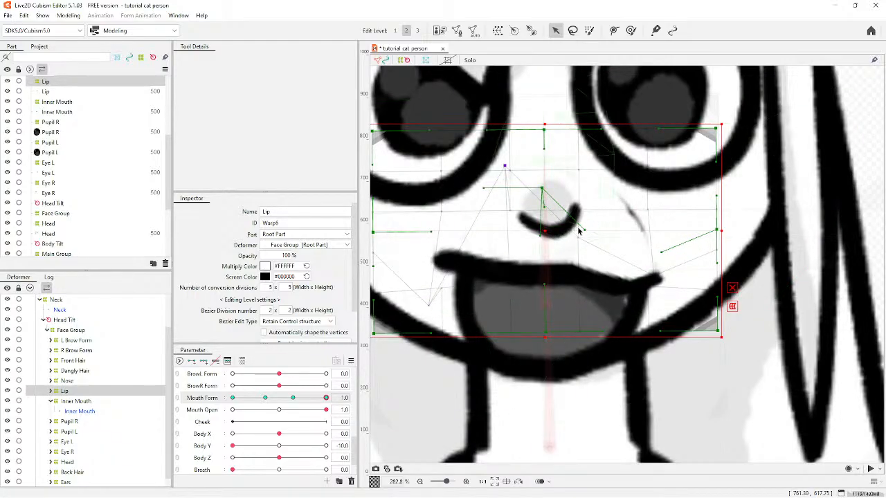
{"action": "left_click_drag", "start_coordinate": [579, 230], "coordinate": [572, 141]}
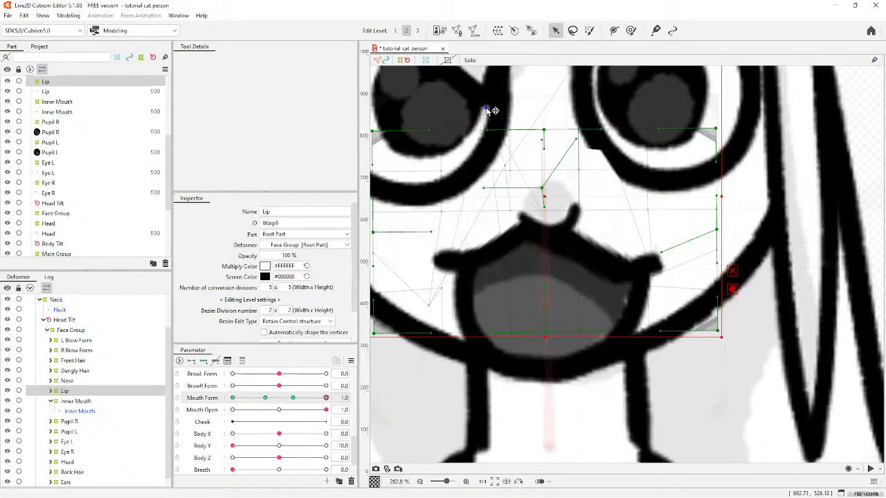
{"action": "left_click_drag", "start_coordinate": [503, 191], "coordinate": [504, 144]}
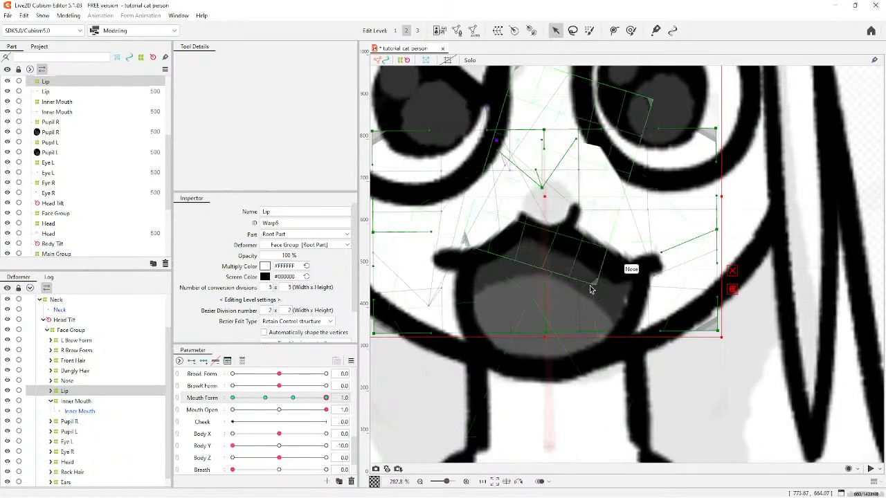
{"action": "left_click_drag", "start_coordinate": [583, 287], "coordinate": [605, 159]}
{"action": "scroll", "coordinate": [559, 299], "scroll_direction": "down", "scroll_amount": 5}
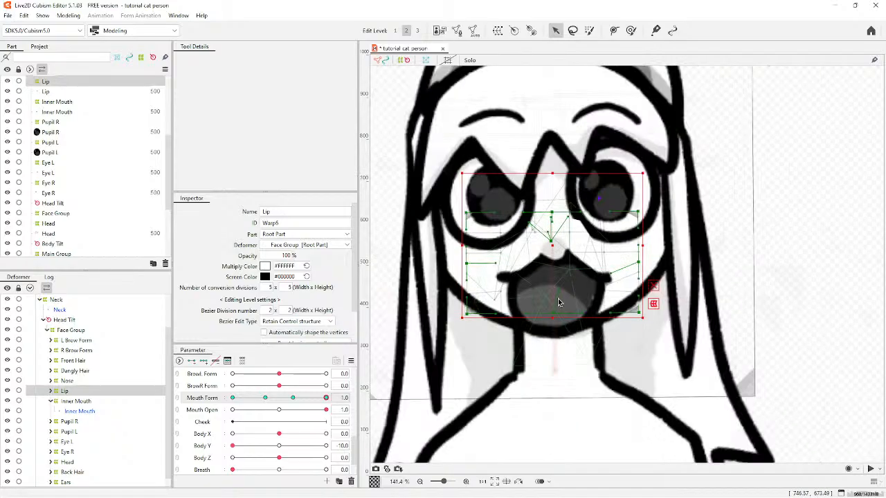
Lower the Lip deformer's raised central points so the arched upper lip peaks just below the nose at Mouth Form 1.0.
{"action": "scroll", "coordinate": [582, 300], "scroll_direction": "up", "scroll_amount": 3}
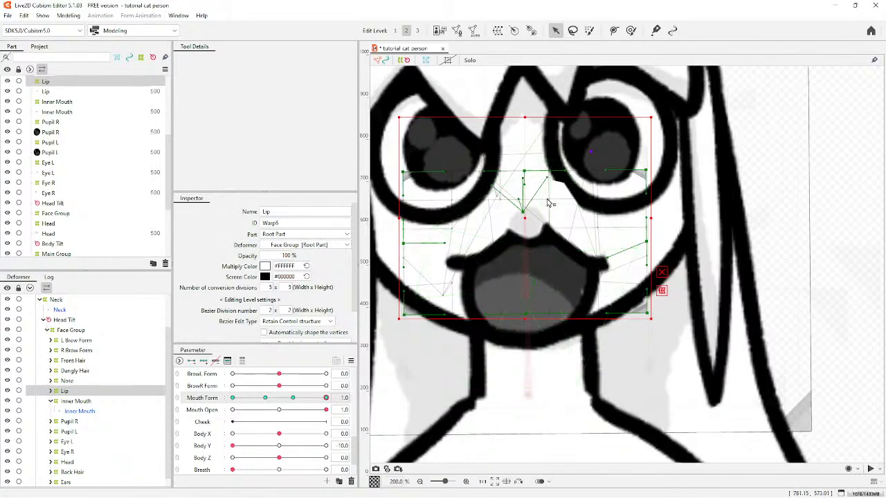
{"action": "scroll", "coordinate": [547, 203], "scroll_direction": "up", "scroll_amount": 3}
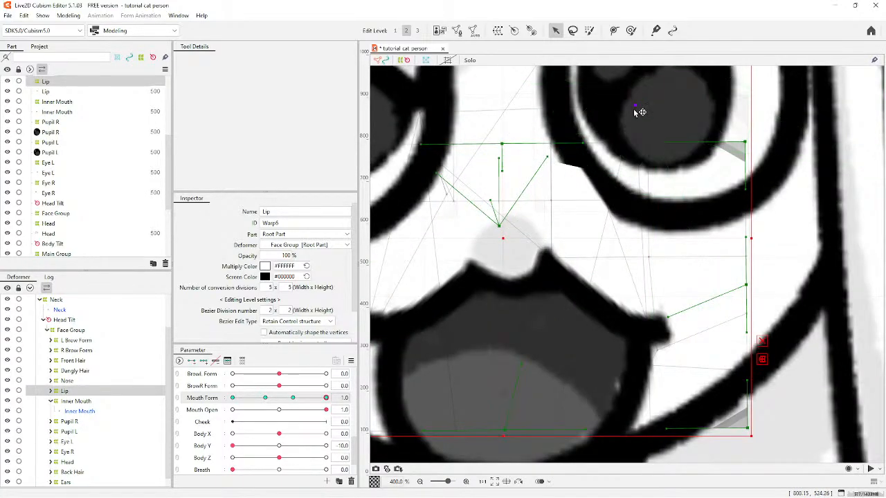
{"action": "scroll", "coordinate": [548, 236], "scroll_direction": "down", "scroll_amount": 1}
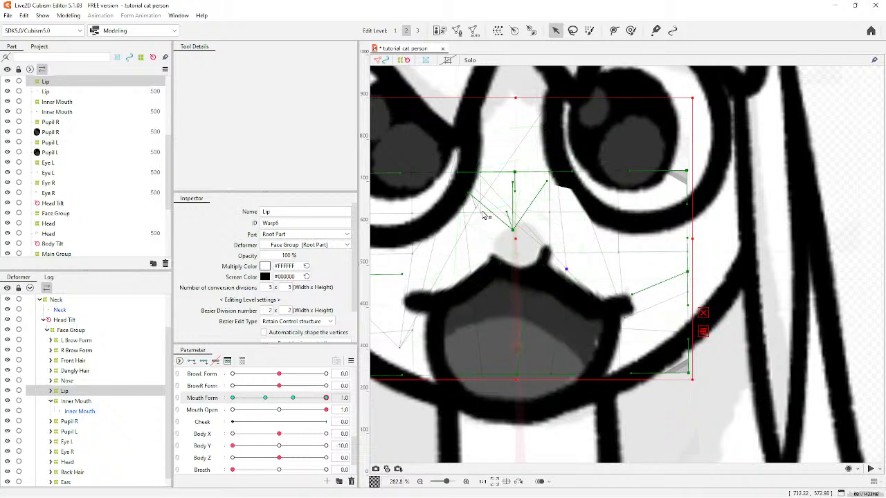
{"action": "left_click_drag", "start_coordinate": [476, 215], "coordinate": [471, 258]}
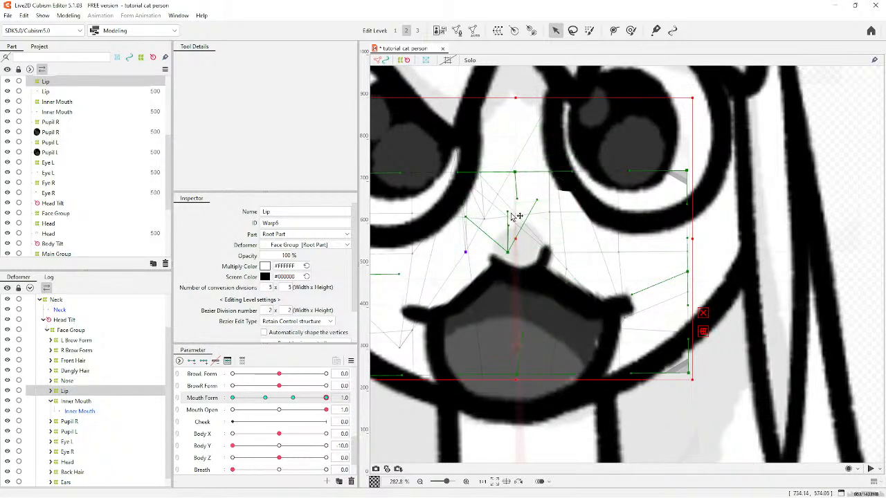
{"action": "left_click_drag", "start_coordinate": [510, 213], "coordinate": [511, 240]}
{"action": "left_click_drag", "start_coordinate": [538, 201], "coordinate": [524, 269]}
{"action": "left_click_drag", "start_coordinate": [466, 218], "coordinate": [469, 262]}
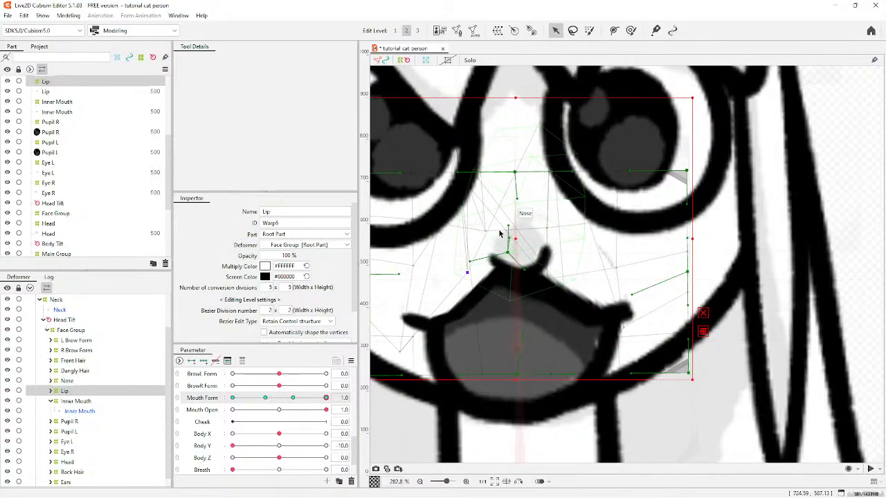
{"action": "left_click_drag", "start_coordinate": [515, 236], "coordinate": [515, 277]}
{"action": "left_click_drag", "start_coordinate": [486, 218], "coordinate": [566, 390]}
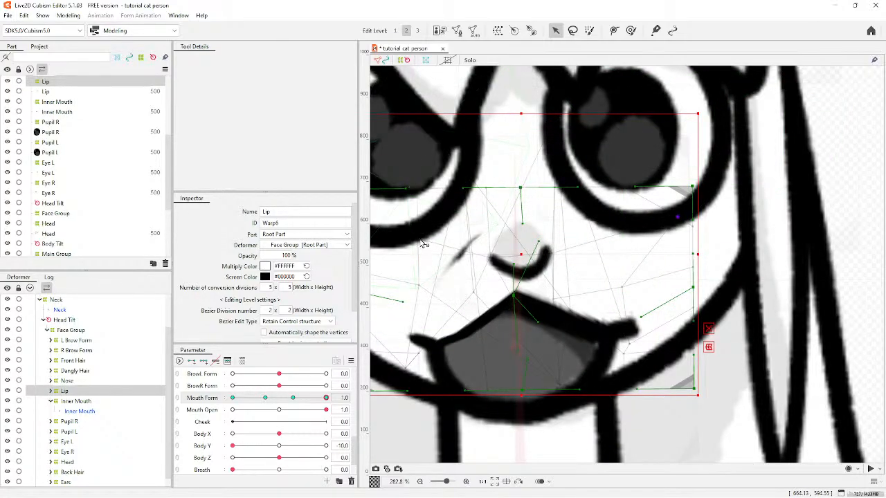
{"action": "scroll", "coordinate": [619, 378], "scroll_direction": "down", "scroll_amount": 3}
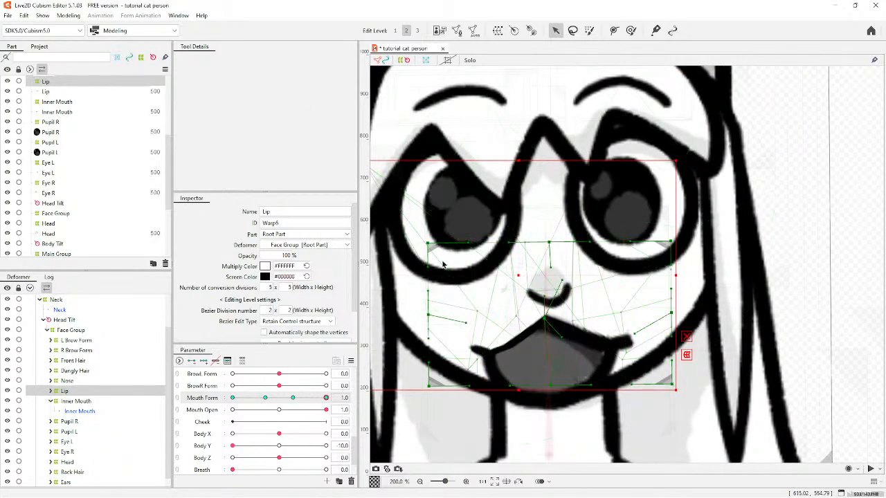
{"action": "scroll", "coordinate": [479, 297], "scroll_direction": "down", "scroll_amount": 1}
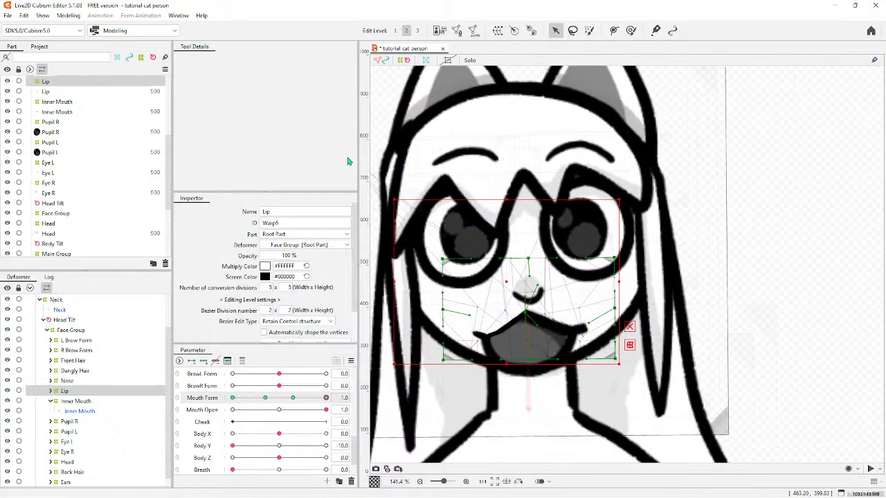
{"action": "left_click_drag", "start_coordinate": [348, 161], "coordinate": [343, 150]}
At Mouth Form 0.3, pull the Lip deformer's inner cheek point below the viewer's right eye up and outward.
{"action": "left_click_drag", "start_coordinate": [329, 402], "coordinate": [294, 403]}
{"action": "scroll", "coordinate": [567, 283], "scroll_direction": "up", "scroll_amount": 2}
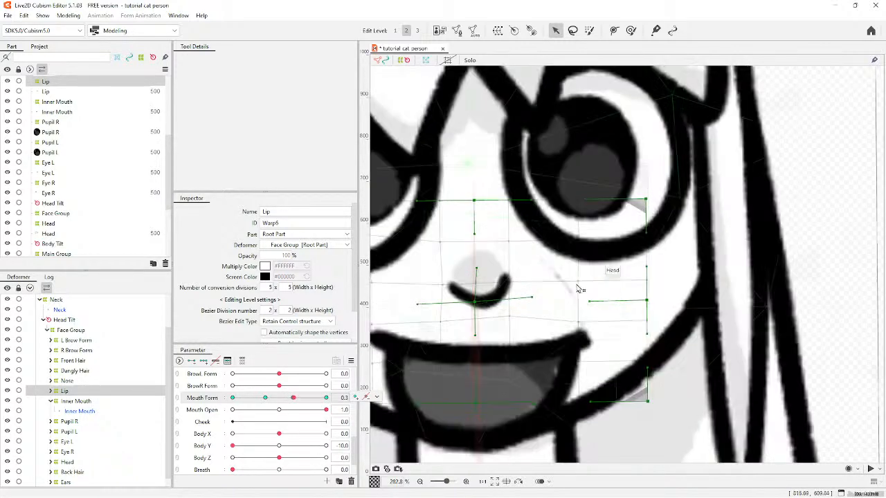
{"action": "left_click", "coordinate": [581, 240]}
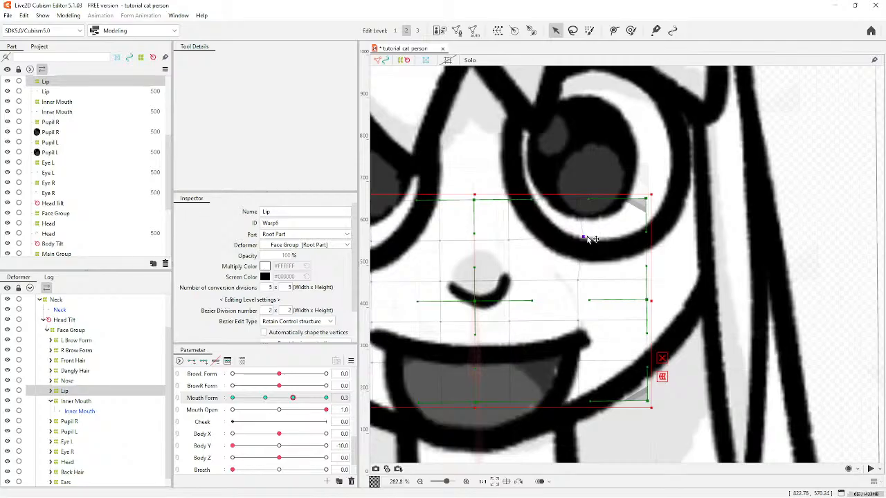
{"action": "left_click_drag", "start_coordinate": [587, 239], "coordinate": [631, 213]}
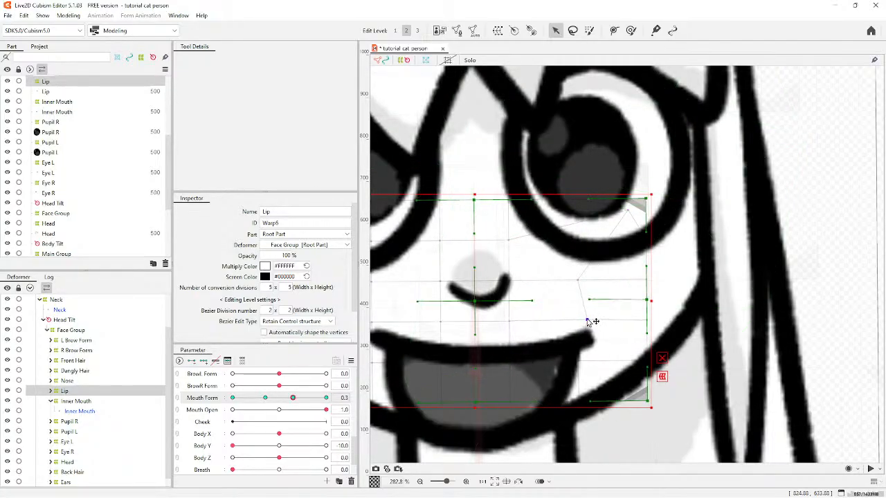
At Mouth Form -0.3, lower the Lip deformer's points around the viewer's right mouth corner and raise the cheek points above it.
{"action": "scroll", "coordinate": [588, 322], "scroll_direction": "down", "scroll_amount": 3}
{"action": "left_click", "coordinate": [265, 399]}
{"action": "scroll", "coordinate": [600, 350], "scroll_direction": "up", "scroll_amount": 4}
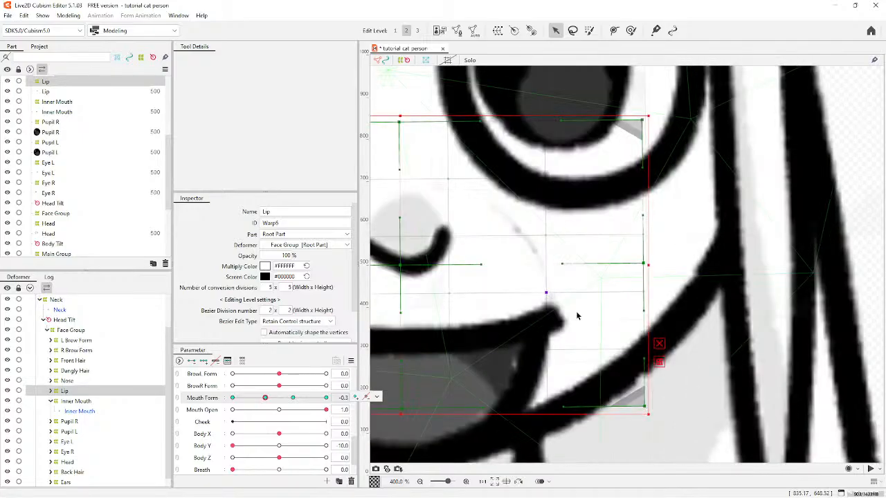
{"action": "left_click_drag", "start_coordinate": [548, 239], "coordinate": [569, 214]}
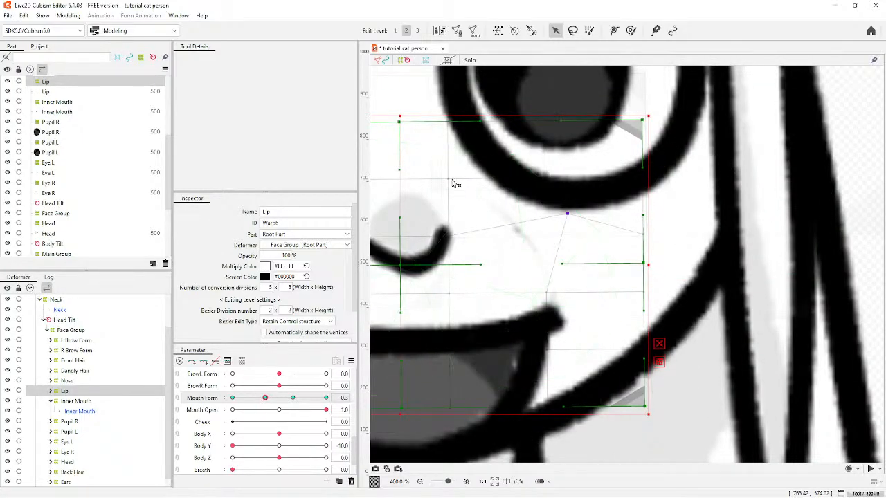
{"action": "left_click_drag", "start_coordinate": [452, 180], "coordinate": [472, 174]}
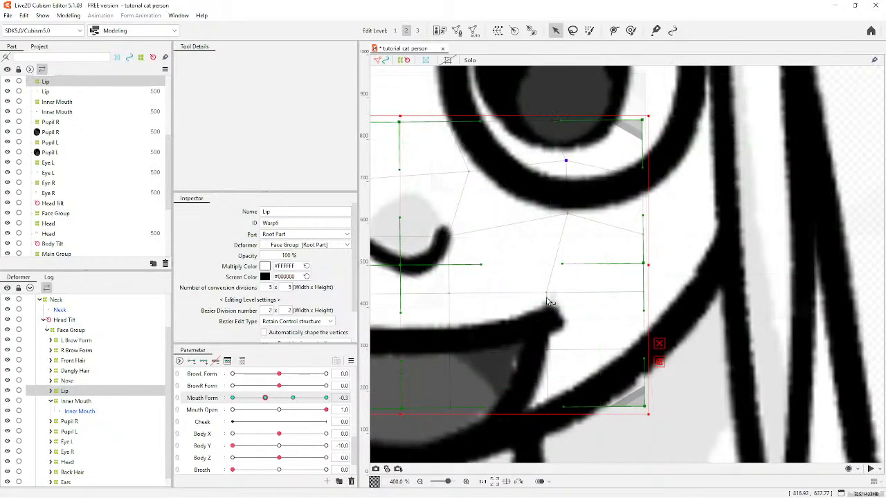
{"action": "left_click_drag", "start_coordinate": [547, 295], "coordinate": [551, 308]}
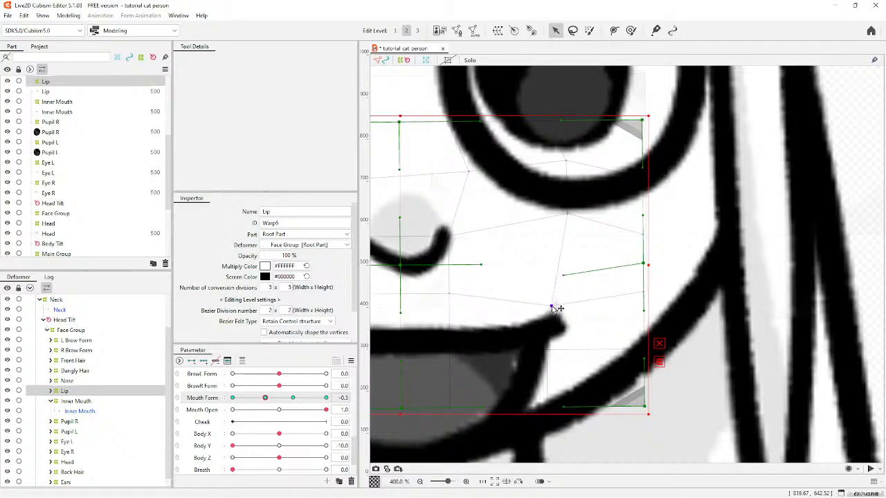
{"action": "left_click_drag", "start_coordinate": [644, 295], "coordinate": [658, 328]}
{"action": "left_click_drag", "start_coordinate": [552, 308], "coordinate": [561, 326]}
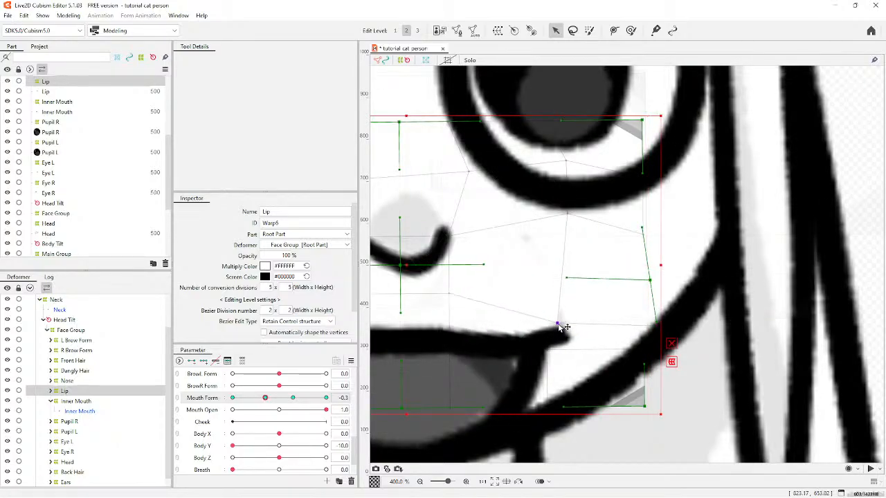
{"action": "left_click_drag", "start_coordinate": [664, 330], "coordinate": [634, 366]}
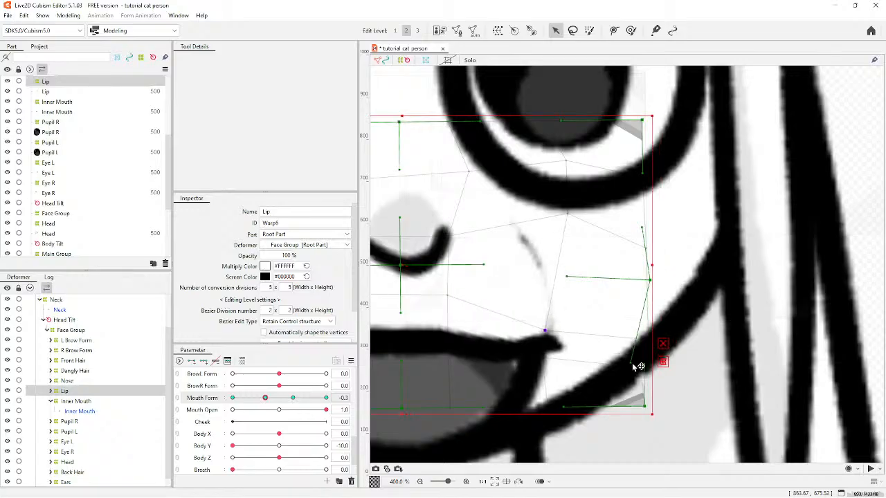
{"action": "left_click_drag", "start_coordinate": [568, 218], "coordinate": [617, 142]}
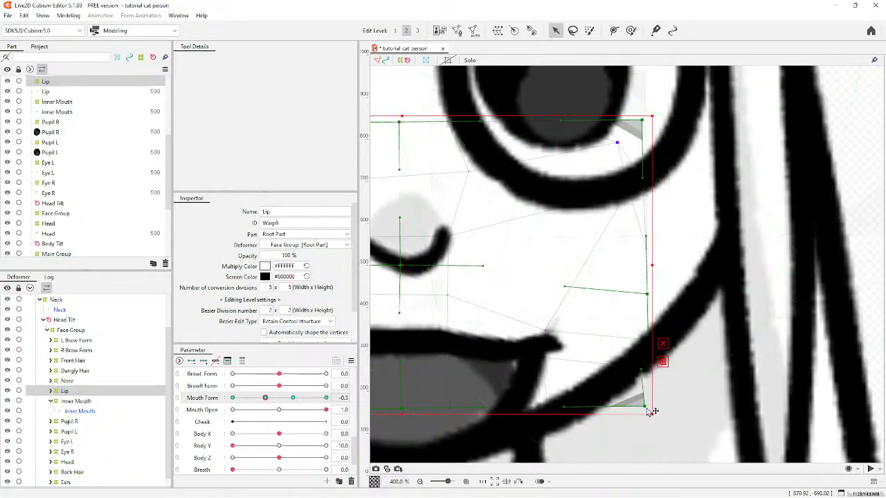
{"action": "mouse_move", "coordinate": [650, 412]}
{"action": "left_mouse_down"}
{"action": "mouse_move", "coordinate": [637, 421]}
{"action": "mouse_move", "coordinate": [645, 429]}
{"action": "mouse_move", "coordinate": [652, 419]}
{"action": "left_mouse_up"}
{"action": "left_click_drag", "start_coordinate": [539, 409], "coordinate": [549, 415]}
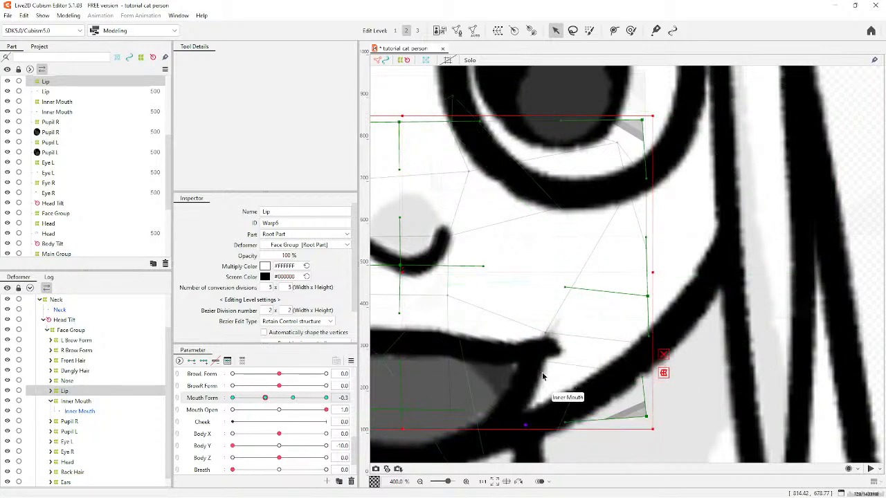
At Mouth Form -0.3, pull the Lip deformer's points around the viewer's left mouth corner down and outward.
{"action": "scroll", "coordinate": [550, 379], "scroll_direction": "down", "scroll_amount": 3}
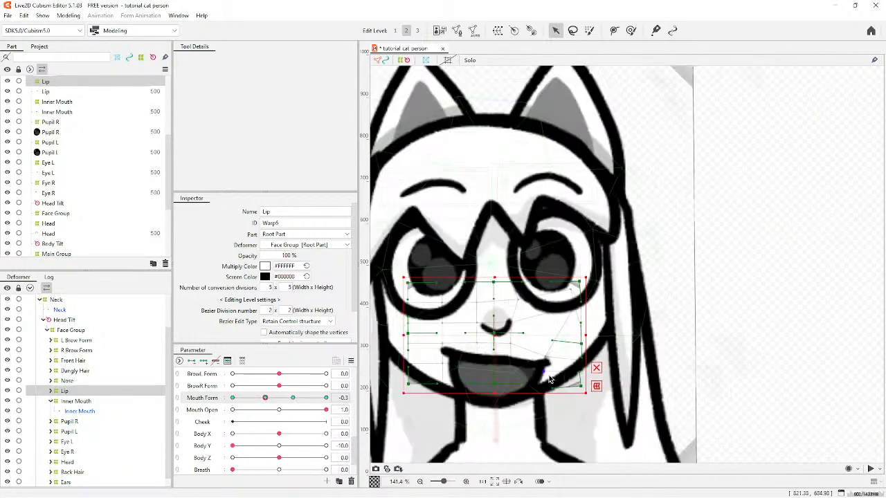
{"action": "scroll", "coordinate": [426, 373], "scroll_direction": "down", "scroll_amount": 1}
{"action": "scroll", "coordinate": [607, 313], "scroll_direction": "up", "scroll_amount": 6}
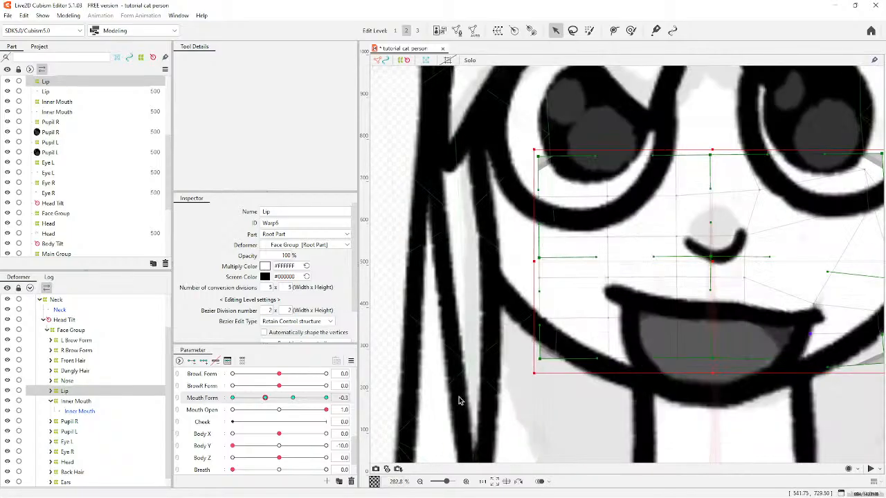
{"action": "left_click_drag", "start_coordinate": [630, 213], "coordinate": [606, 240]}
{"action": "left_click", "coordinate": [628, 332]}
{"action": "left_click_drag", "start_coordinate": [436, 219], "coordinate": [423, 315]}
Set Mouth Open to 0.5 and shift the Lip deformer's points below the viewer's left mouth corner inward and down.
{"action": "left_click", "coordinate": [279, 410]}
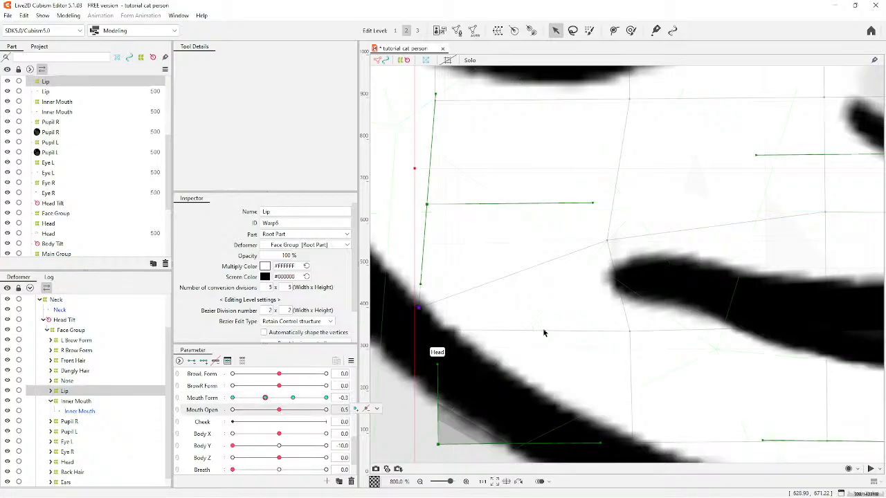
{"action": "scroll", "coordinate": [550, 318], "scroll_direction": "down", "scroll_amount": 3}
{"action": "scroll", "coordinate": [546, 298], "scroll_direction": "up", "scroll_amount": 2}
{"action": "left_click_drag", "start_coordinate": [545, 294], "coordinate": [585, 352]}
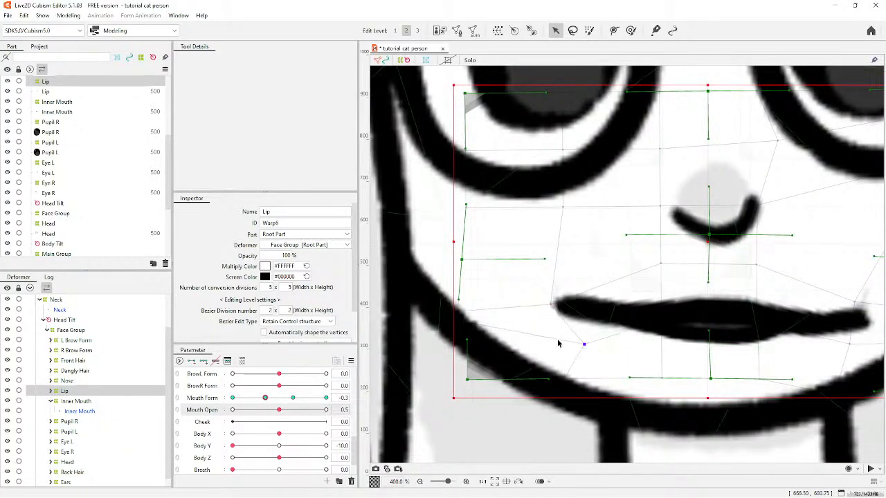
{"action": "left_click_drag", "start_coordinate": [458, 300], "coordinate": [478, 395]}
{"action": "scroll", "coordinate": [632, 322], "scroll_direction": "down", "scroll_amount": 3}
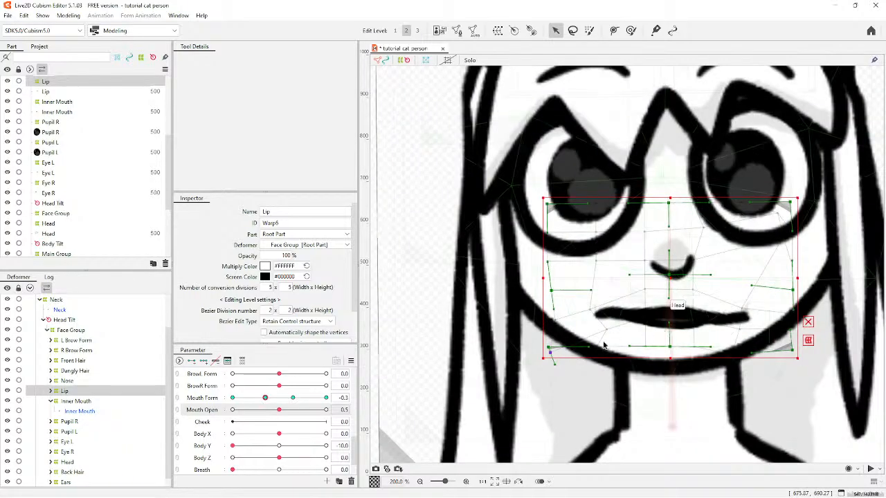
At Mouth Open 0.5, reshape the Lip deformer around the viewer's right mouth corner, moving its outer edge points outward, then clear the selection.
{"action": "scroll", "coordinate": [632, 322], "scroll_direction": "down", "scroll_amount": 1}
{"action": "scroll", "coordinate": [591, 351], "scroll_direction": "up", "scroll_amount": 3}
{"action": "scroll", "coordinate": [657, 353], "scroll_direction": "up", "scroll_amount": 1}
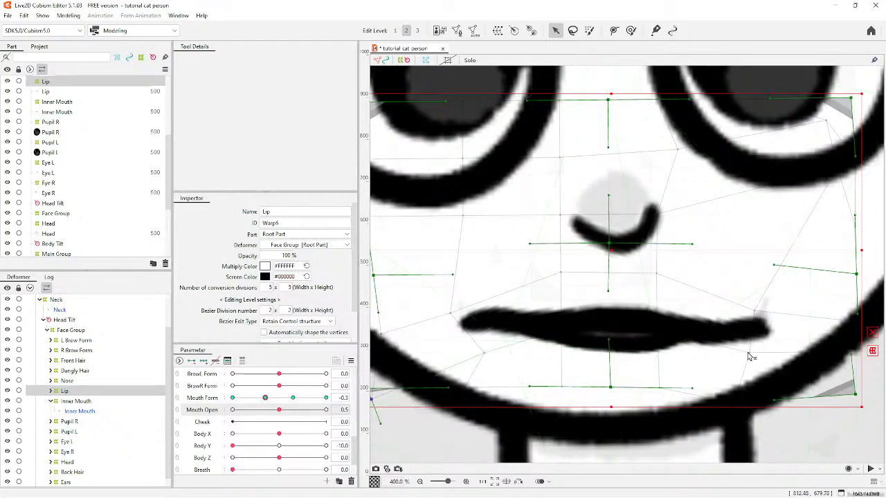
{"action": "left_click_drag", "start_coordinate": [749, 357], "coordinate": [749, 309]}
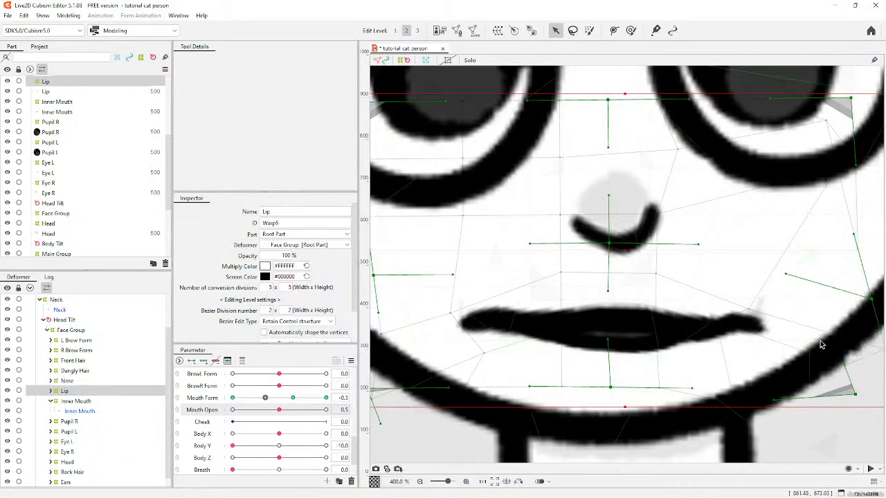
{"action": "scroll", "coordinate": [754, 340], "scroll_direction": "down", "scroll_amount": 2}
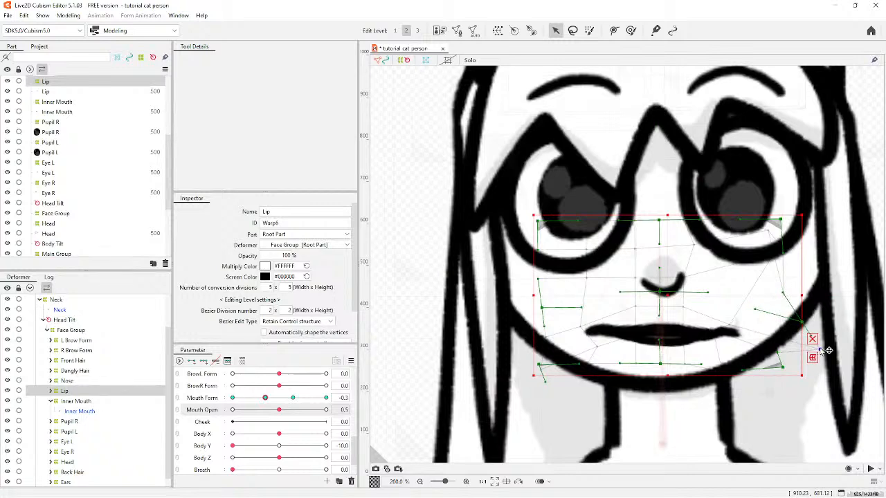
{"action": "left_click_drag", "start_coordinate": [820, 350], "coordinate": [847, 350]}
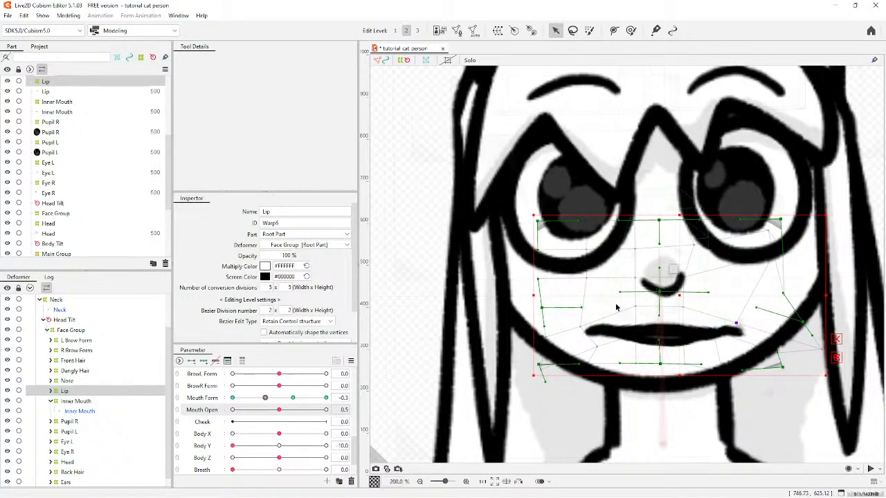
{"action": "scroll", "coordinate": [711, 326], "scroll_direction": "down", "scroll_amount": 4}
{"action": "scroll", "coordinate": [643, 235], "scroll_direction": "up", "scroll_amount": 1}
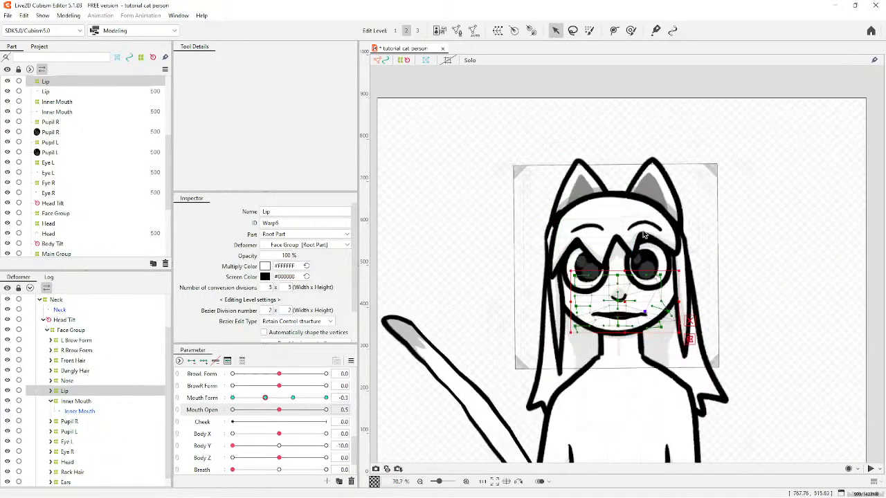
{"action": "left_click", "coordinate": [629, 83]}
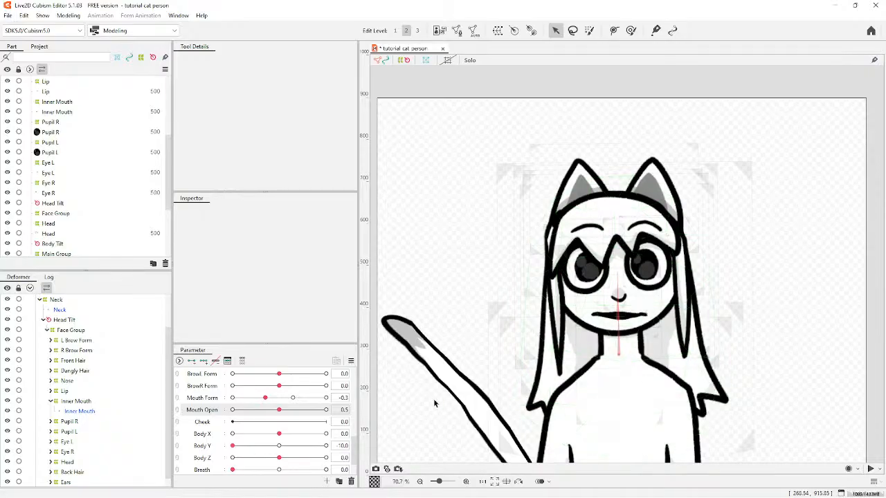
Select the Lip warp deformer and set Mouth Form to -1.0.
{"action": "left_click", "coordinate": [74, 402]}
{"action": "left_click", "coordinate": [69, 392]}
{"action": "left_click", "coordinate": [233, 398]}
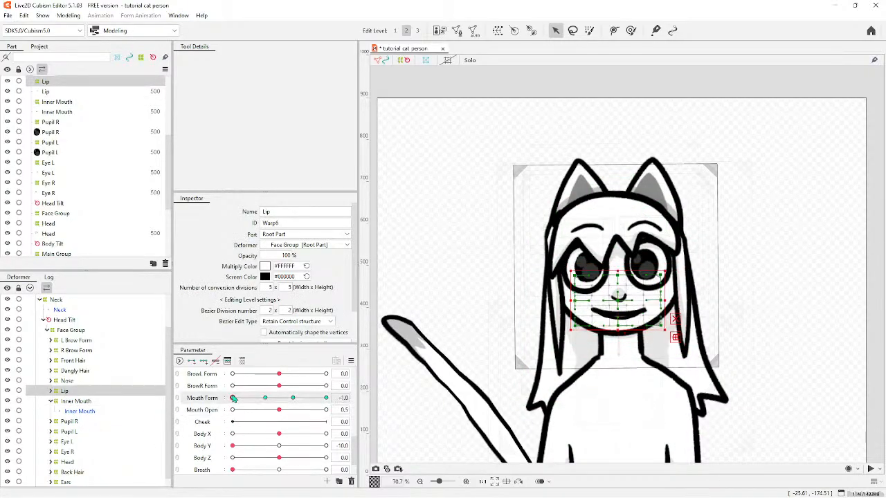
{"action": "scroll", "coordinate": [728, 218], "scroll_direction": "up", "scroll_amount": 3}
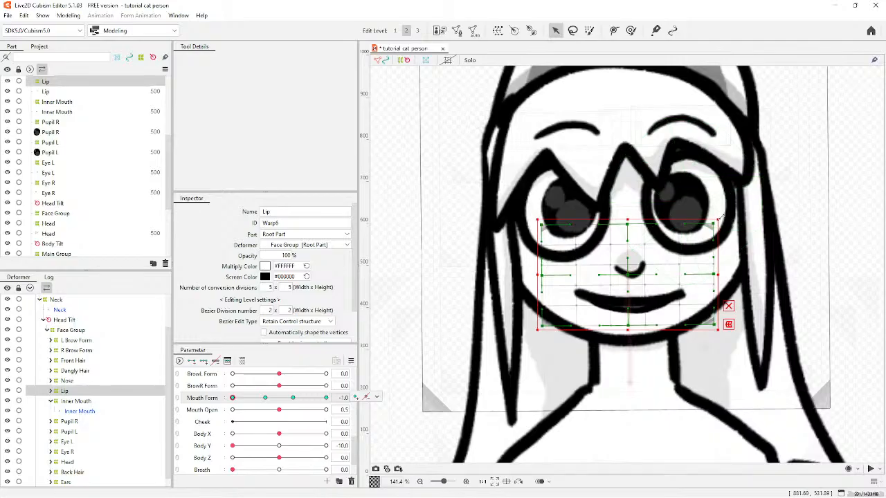
{"action": "mouse_move", "coordinate": [724, 215]}
{"action": "left_mouse_down"}
{"action": "mouse_move", "coordinate": [714, 291]}
{"action": "mouse_move", "coordinate": [590, 278]}
{"action": "mouse_move", "coordinate": [566, 327]}
{"action": "mouse_move", "coordinate": [569, 310]}
{"action": "mouse_move", "coordinate": [723, 325]}
{"action": "mouse_move", "coordinate": [740, 269]}
{"action": "mouse_move", "coordinate": [738, 214]}
{"action": "left_mouse_up"}
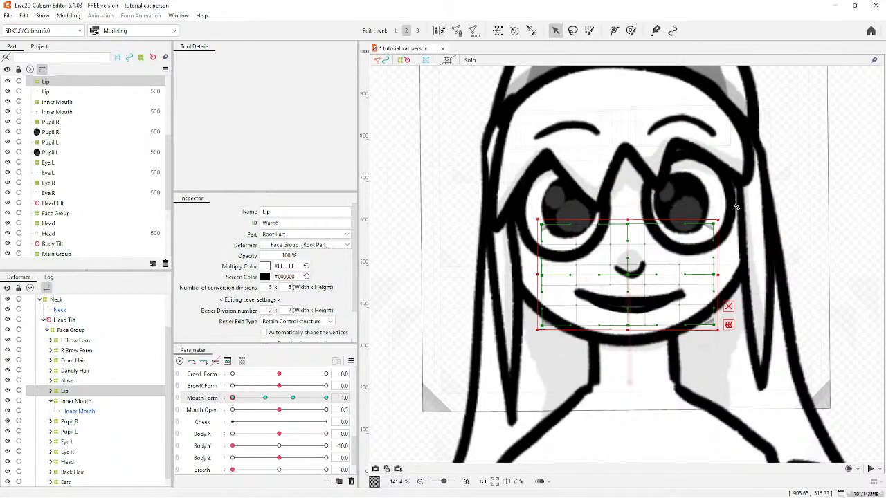
{"action": "key", "text": "super"}
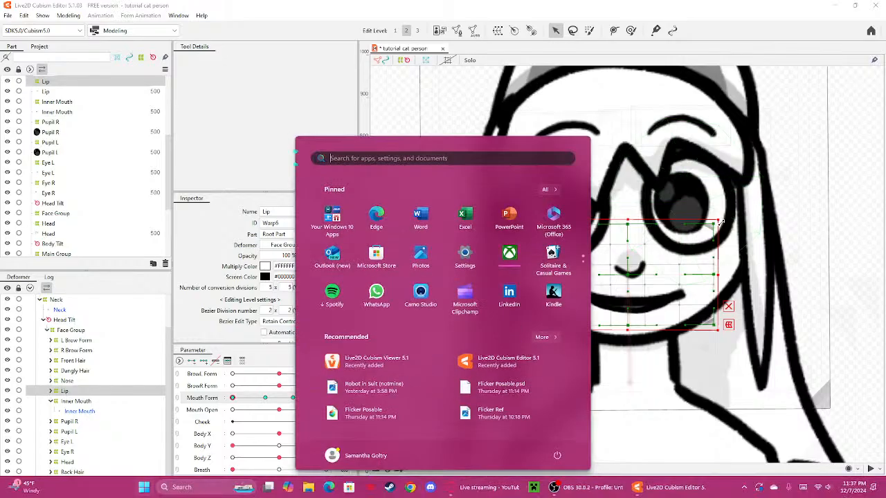
{"action": "left_click", "coordinate": [848, 177]}
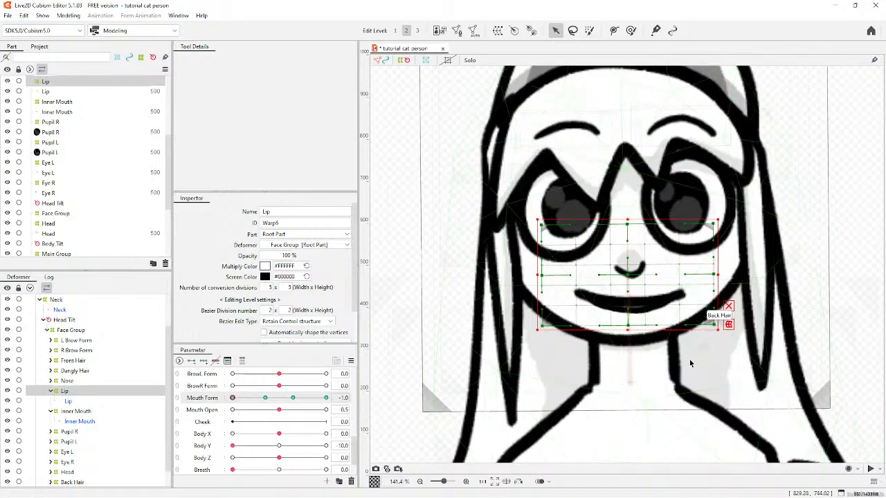
At Mouth Form -1.0, pull the Lip deformer's points around the viewer's left mouth corner down into a frown.
{"action": "scroll", "coordinate": [703, 387], "scroll_direction": "up", "scroll_amount": 1}
{"action": "scroll", "coordinate": [637, 283], "scroll_direction": "up", "scroll_amount": 1}
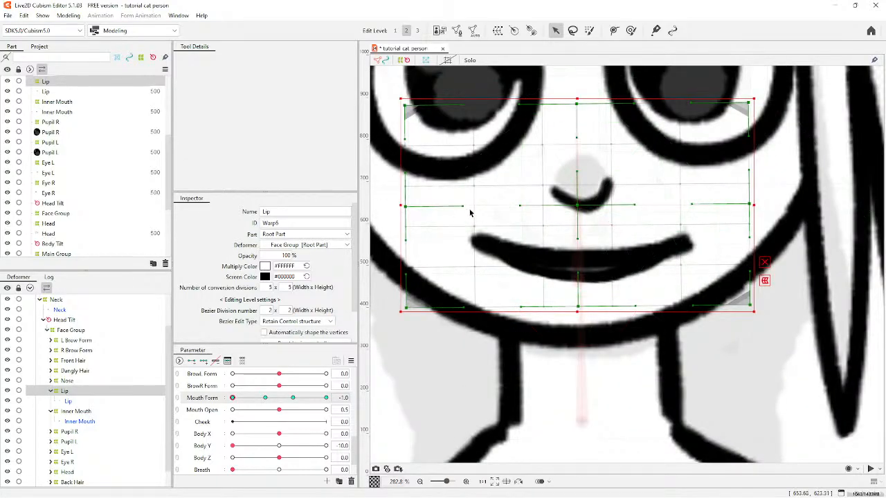
{"action": "left_click_drag", "start_coordinate": [474, 230], "coordinate": [460, 250]}
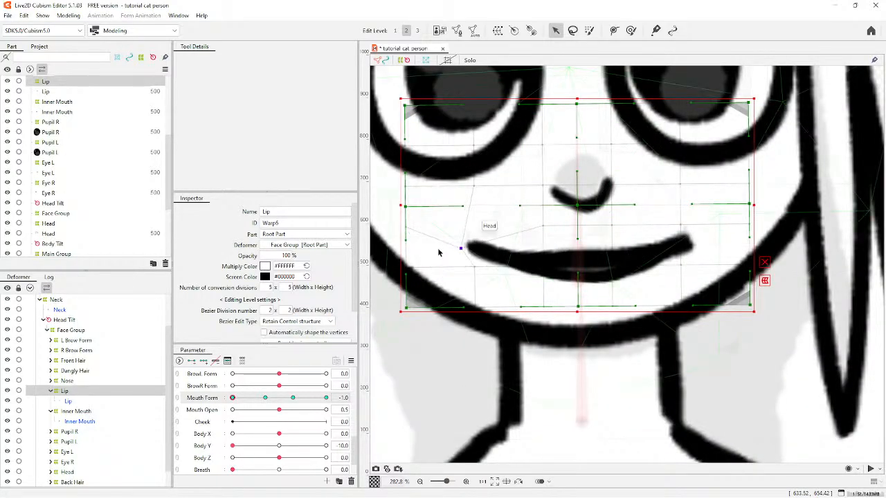
{"action": "left_click_drag", "start_coordinate": [408, 209], "coordinate": [429, 309]}
{"action": "left_click_drag", "start_coordinate": [544, 207], "coordinate": [551, 182]}
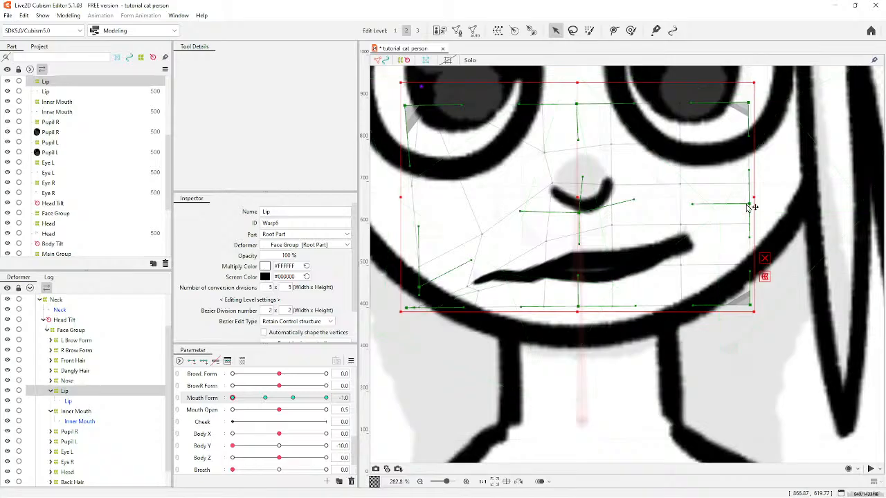
Pull the Lip deformer's points around the viewer's right mouth corner down to match the frown, and deselect to check the mouth.
{"action": "left_click_drag", "start_coordinate": [751, 204], "coordinate": [754, 267]}
{"action": "key", "text": "ctrl+z"}
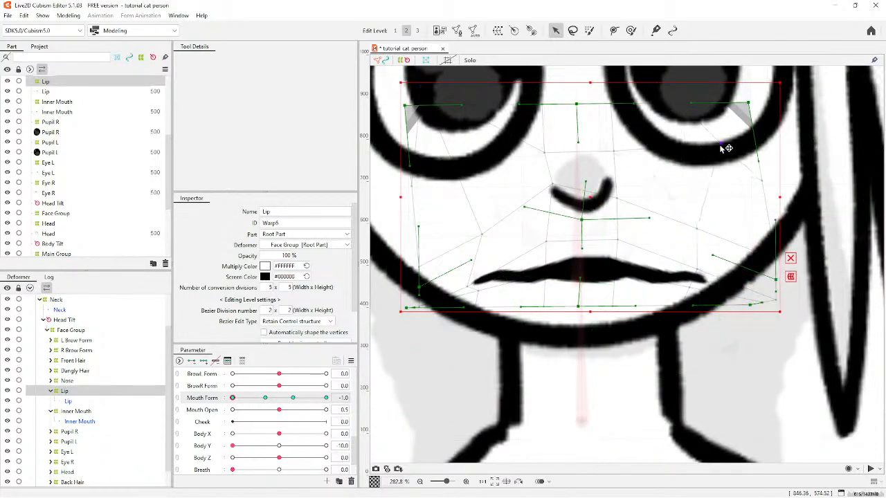
{"action": "scroll", "coordinate": [728, 150], "scroll_direction": "down", "scroll_amount": 7}
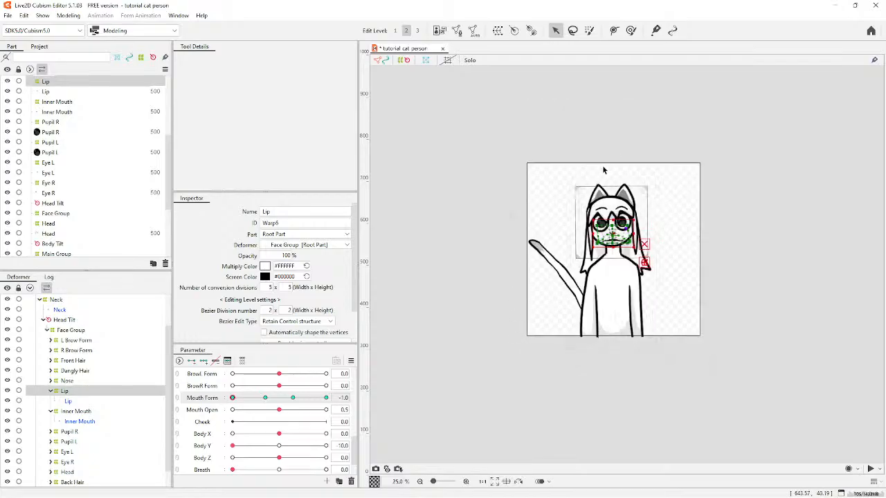
{"action": "left_click", "coordinate": [605, 170]}
{"action": "scroll", "coordinate": [615, 206], "scroll_direction": "up", "scroll_amount": 4}
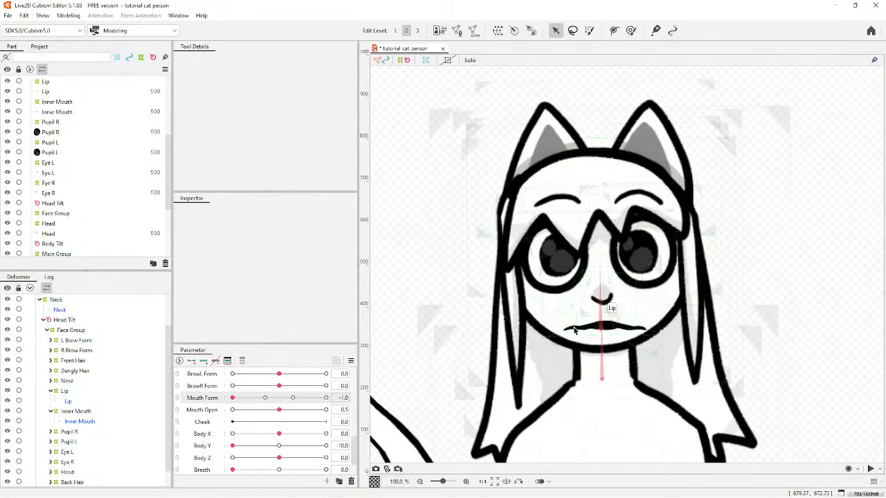
Reselect the Lip deformer and narrow it slightly by moving its edge on the viewer's left inward.
{"action": "left_click", "coordinate": [573, 331]}
{"action": "left_click", "coordinate": [72, 392]}
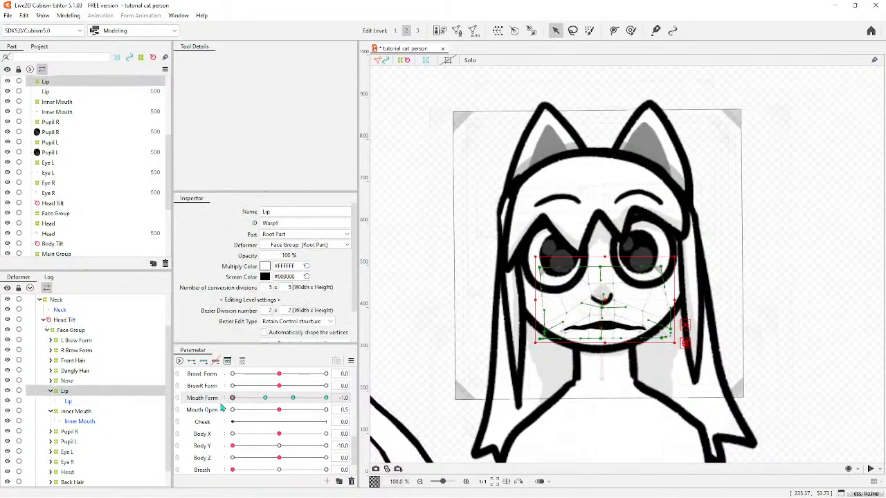
{"action": "left_click_drag", "start_coordinate": [535, 300], "coordinate": [543, 300]}
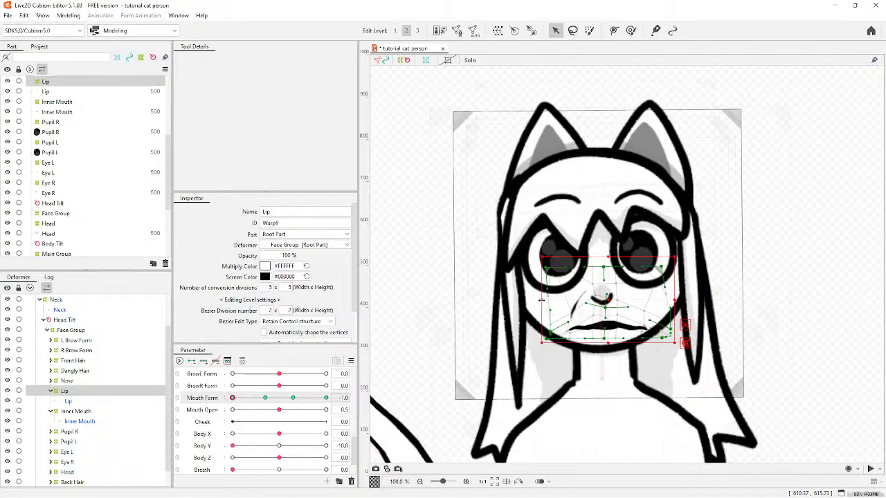
At Mouth Form -1.0, pull the Lip deformer's point on the viewer's right outward past the cheek, undoing the accidental shift of the whole deformer.
{"action": "left_click_drag", "start_coordinate": [673, 298], "coordinate": [767, 244]}
{"action": "scroll", "coordinate": [631, 320], "scroll_direction": "up", "scroll_amount": 3}
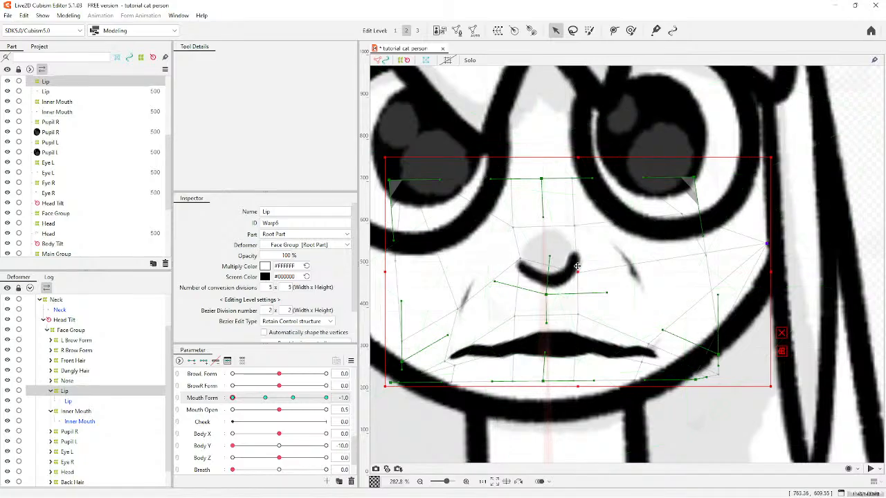
{"action": "mouse_move", "coordinate": [578, 272]}
{"action": "left_mouse_down"}
{"action": "mouse_move", "coordinate": [590, 267]}
{"action": "mouse_move", "coordinate": [578, 272]}
{"action": "left_mouse_up"}
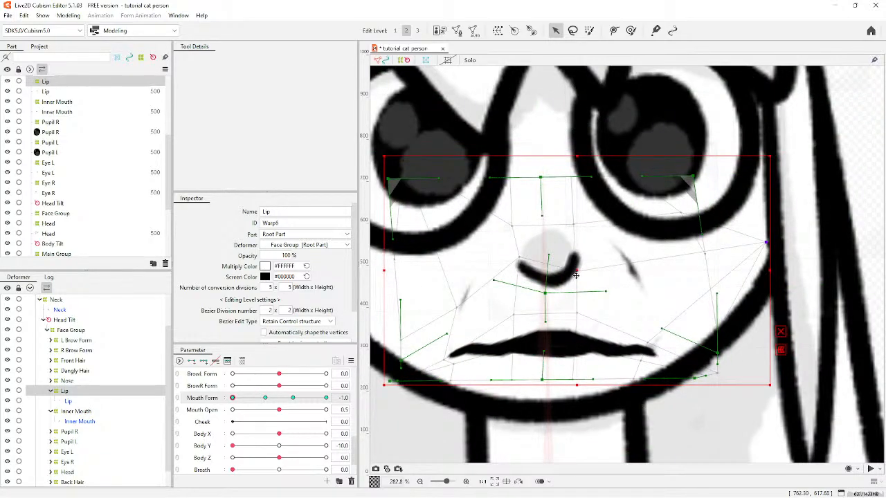
{"action": "key", "text": "ctrl+z"}
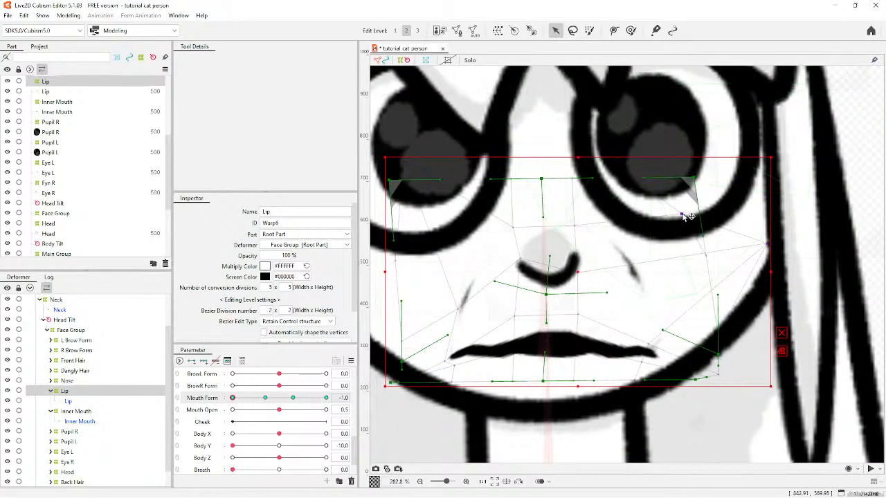
Adjust the Lip deformer's remaining points above and around both mouth corners to refine the frown, and deselect to check it.
{"action": "left_click_drag", "start_coordinate": [681, 214], "coordinate": [718, 177]}
{"action": "scroll", "coordinate": [454, 228], "scroll_direction": "down", "scroll_amount": 2}
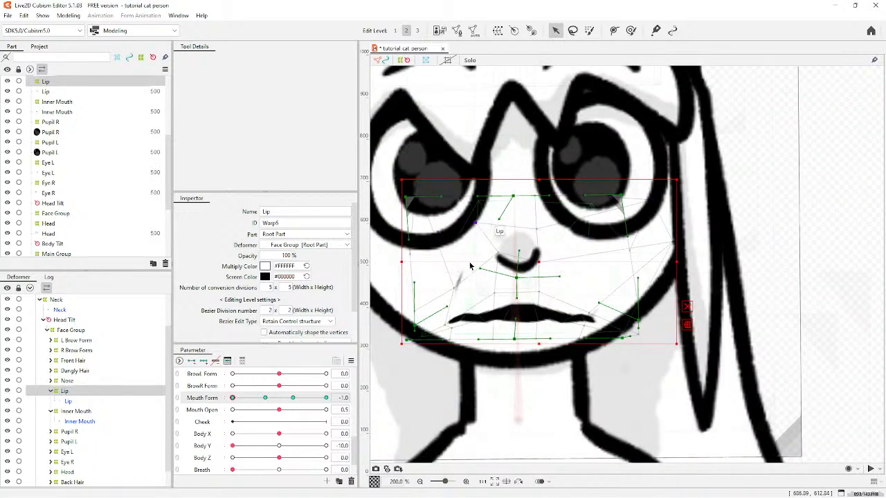
{"action": "left_click_drag", "start_coordinate": [446, 284], "coordinate": [442, 254]}
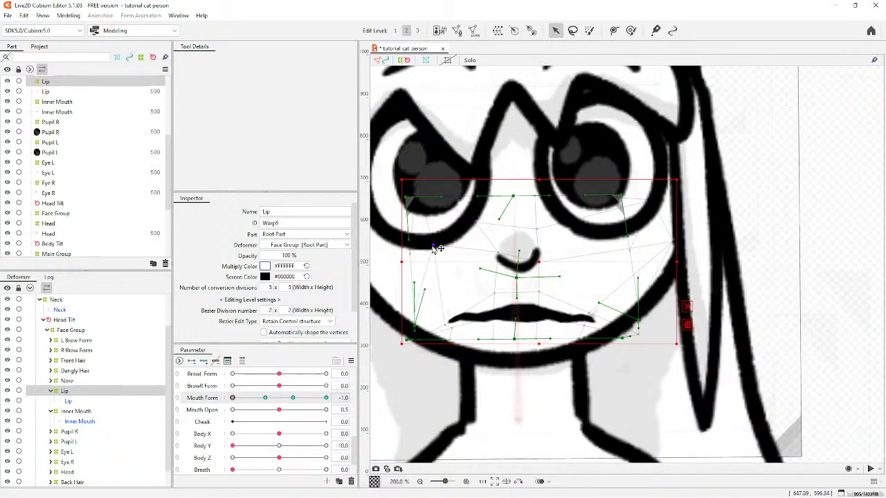
{"action": "left_click_drag", "start_coordinate": [592, 312], "coordinate": [591, 309]}
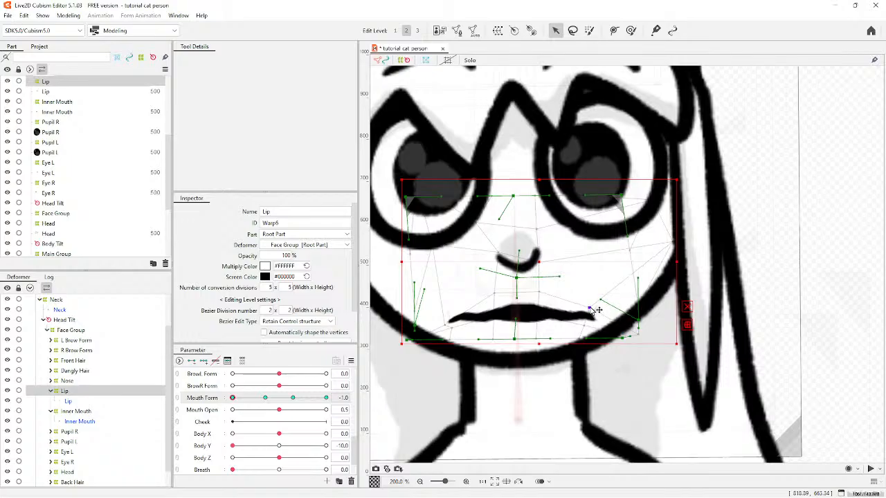
{"action": "scroll", "coordinate": [577, 314], "scroll_direction": "down", "scroll_amount": 3}
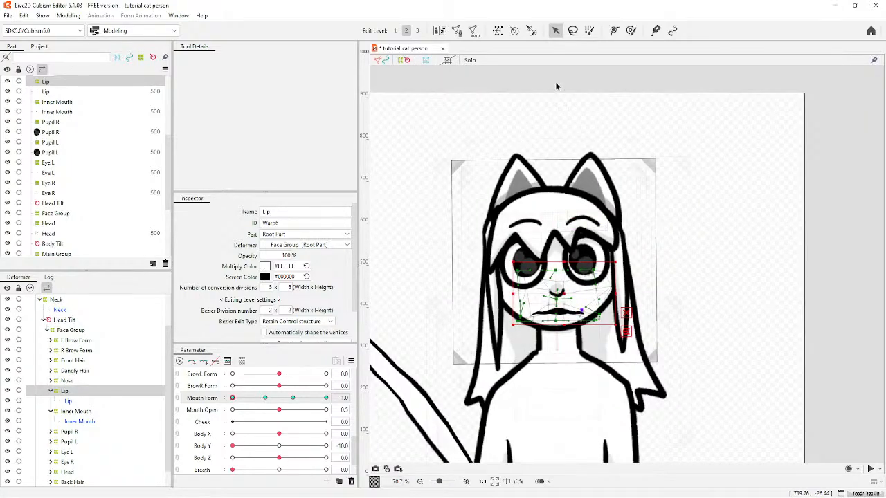
{"action": "left_click", "coordinate": [557, 86]}
{"action": "scroll", "coordinate": [567, 149], "scroll_direction": "down", "scroll_amount": 2}
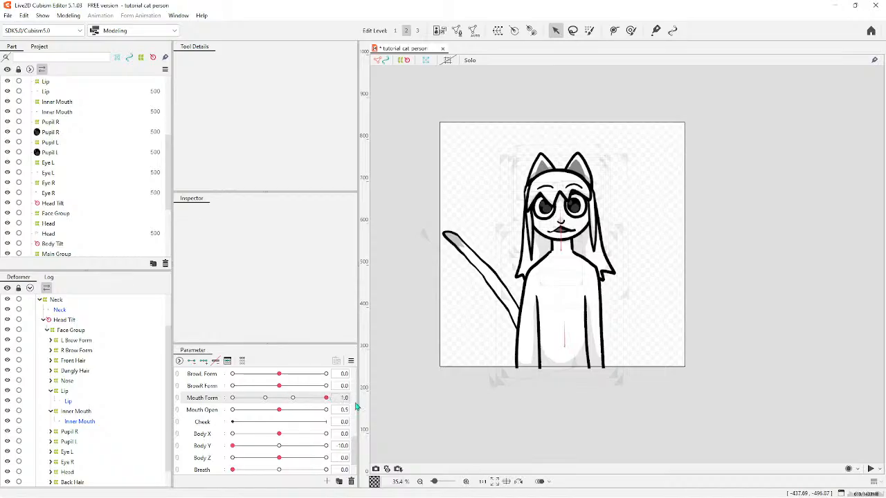
Set Mouth Form to 1.0 and select the Lip warp deformer around the mouth.
{"action": "scroll", "coordinate": [502, 214], "scroll_direction": "up", "scroll_amount": 5}
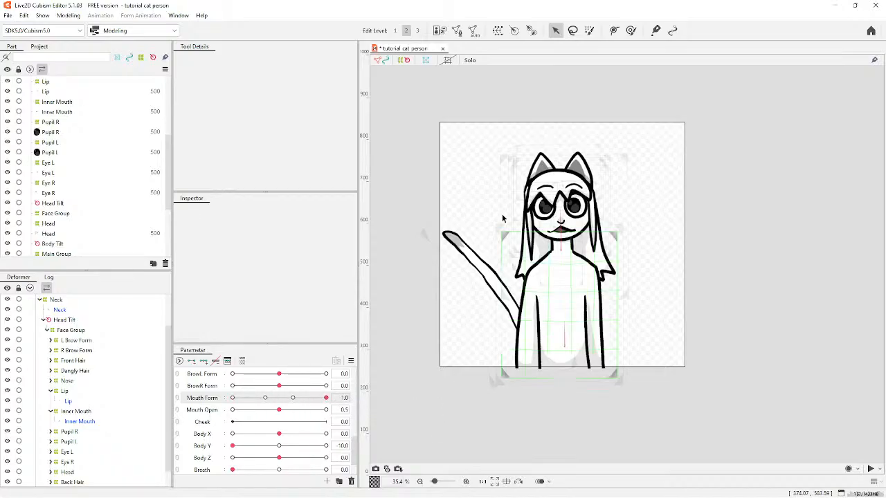
{"action": "scroll", "coordinate": [532, 366], "scroll_direction": "down", "scroll_amount": 3}
{"action": "scroll", "coordinate": [685, 314], "scroll_direction": "up", "scroll_amount": 1}
{"action": "scroll", "coordinate": [661, 308], "scroll_direction": "up", "scroll_amount": 2}
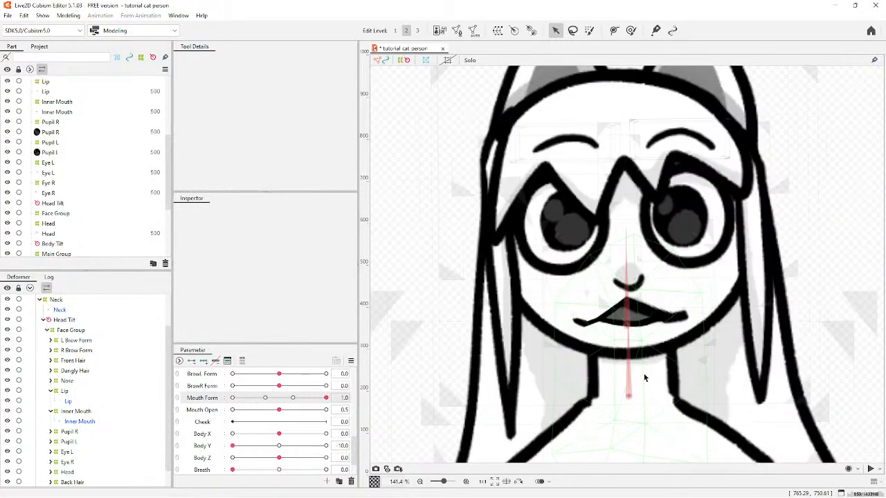
{"action": "left_click", "coordinate": [632, 272]}
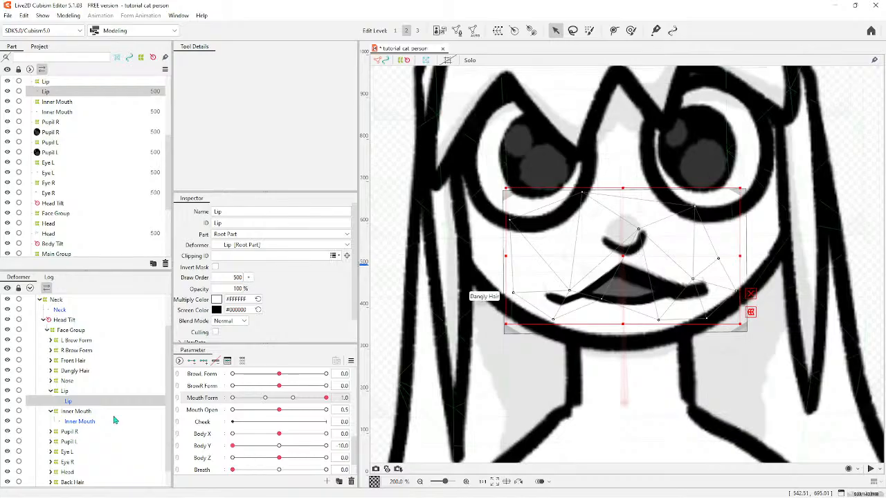
{"action": "scroll", "coordinate": [727, 358], "scroll_direction": "down", "scroll_amount": 2}
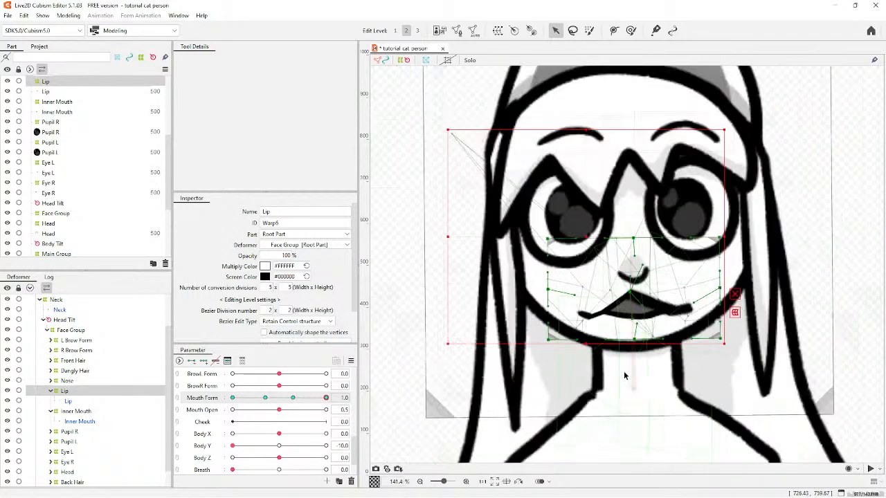
{"action": "scroll", "coordinate": [768, 269], "scroll_direction": "down", "scroll_amount": 1}
{"action": "scroll", "coordinate": [782, 259], "scroll_direction": "up", "scroll_amount": 3}
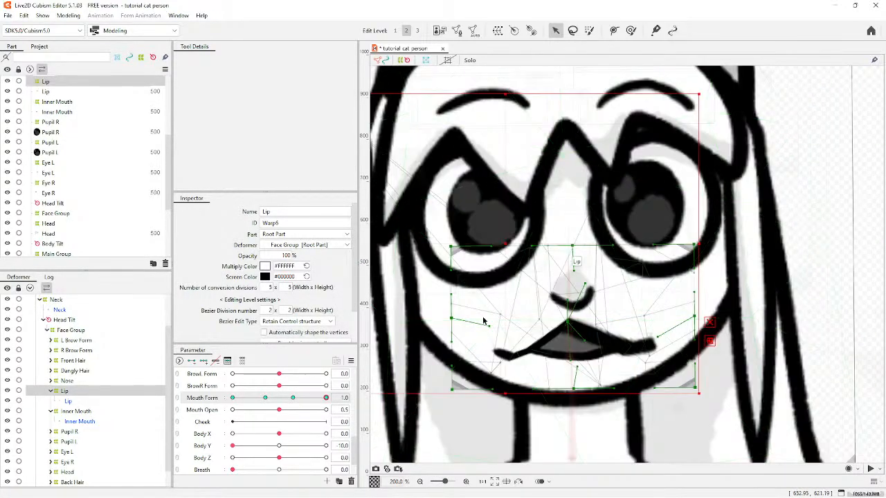
{"action": "scroll", "coordinate": [591, 346], "scroll_direction": "up", "scroll_amount": 1}
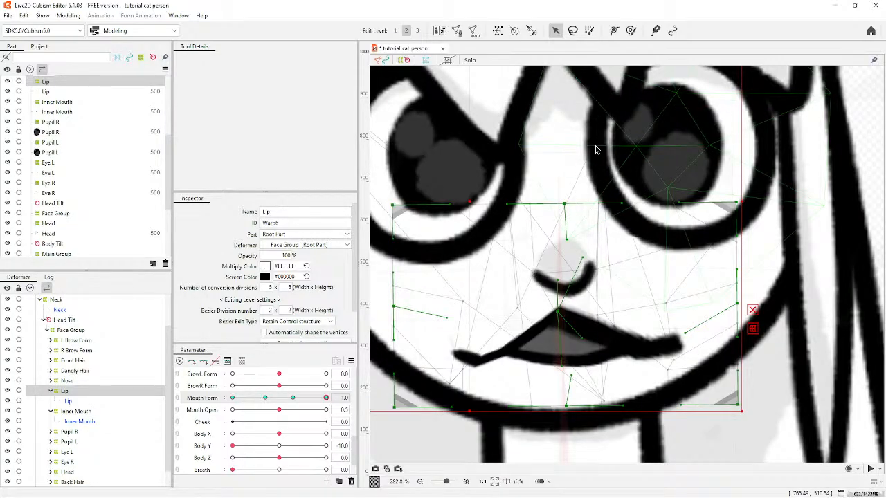
At Mouth Form 1.0, pull the Lip deformer's points up and outward at both mouth corners and lower the centre to widen the smile.
{"action": "left_click_drag", "start_coordinate": [581, 257], "coordinate": [710, 287]}
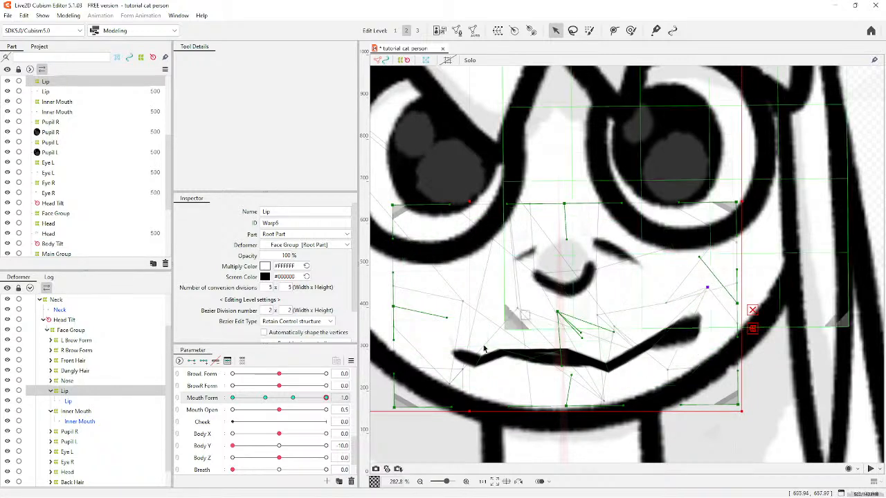
{"action": "left_click_drag", "start_coordinate": [463, 368], "coordinate": [416, 286]}
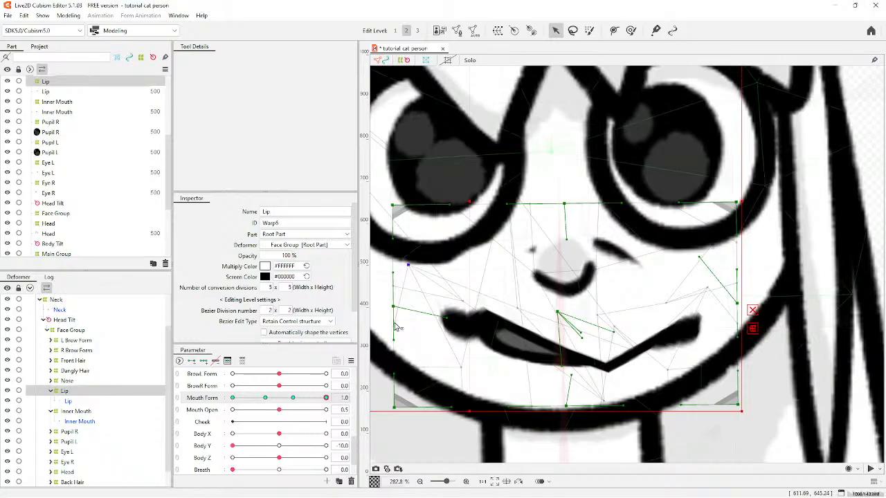
{"action": "left_click_drag", "start_coordinate": [393, 326], "coordinate": [392, 276]}
{"action": "left_click_drag", "start_coordinate": [520, 308], "coordinate": [517, 356]}
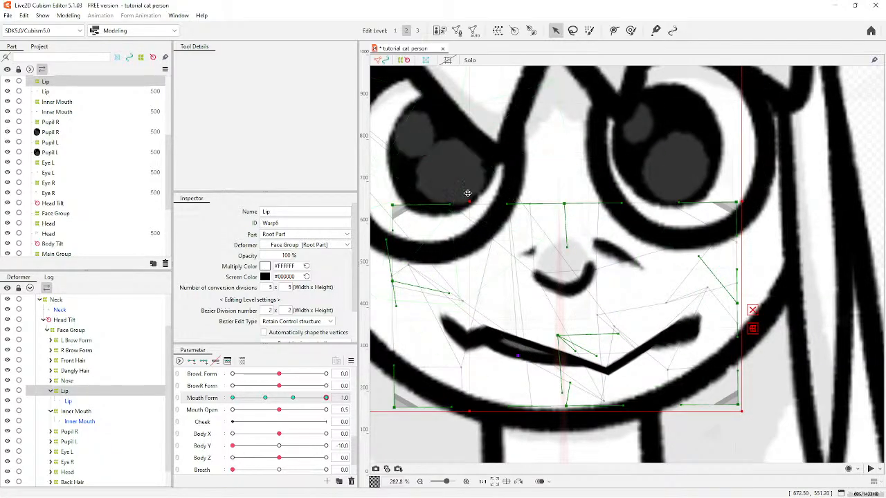
Reposition the Lip deformer's inner points to close the lips into a curved smile line, and deselect to check the face.
{"action": "left_click_drag", "start_coordinate": [510, 181], "coordinate": [462, 371]}
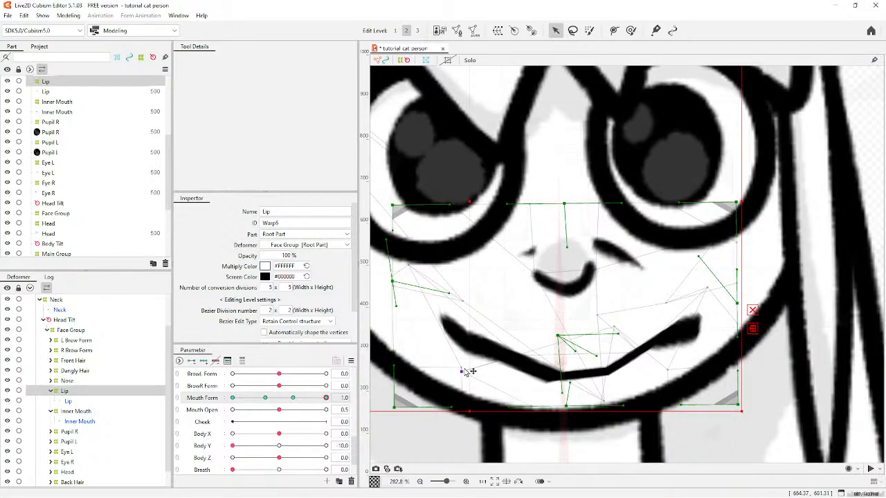
{"action": "left_click_drag", "start_coordinate": [603, 401], "coordinate": [583, 42]}
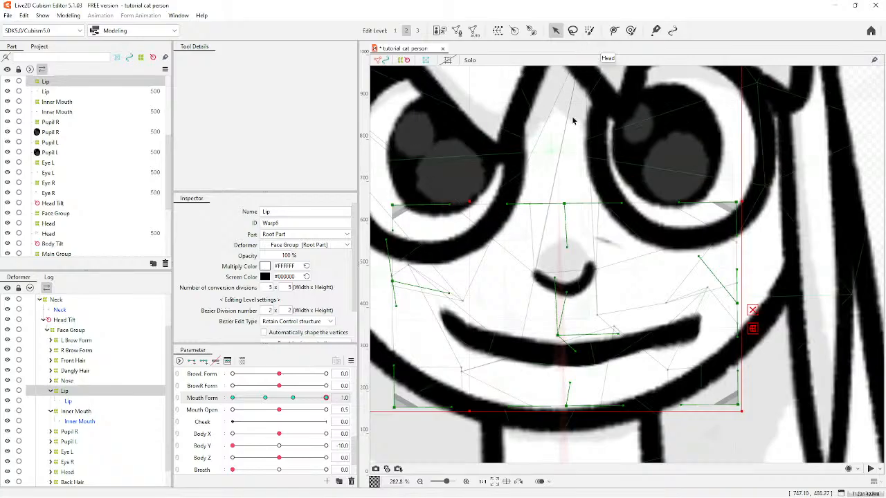
{"action": "scroll", "coordinate": [573, 118], "scroll_direction": "down", "scroll_amount": 2}
{"action": "left_click_drag", "start_coordinate": [573, 148], "coordinate": [546, 177]}
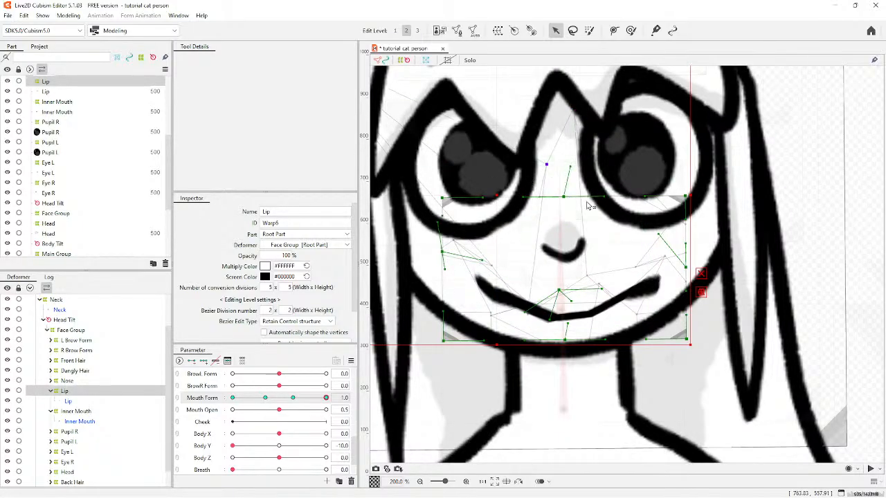
{"action": "scroll", "coordinate": [568, 267], "scroll_direction": "down", "scroll_amount": 3}
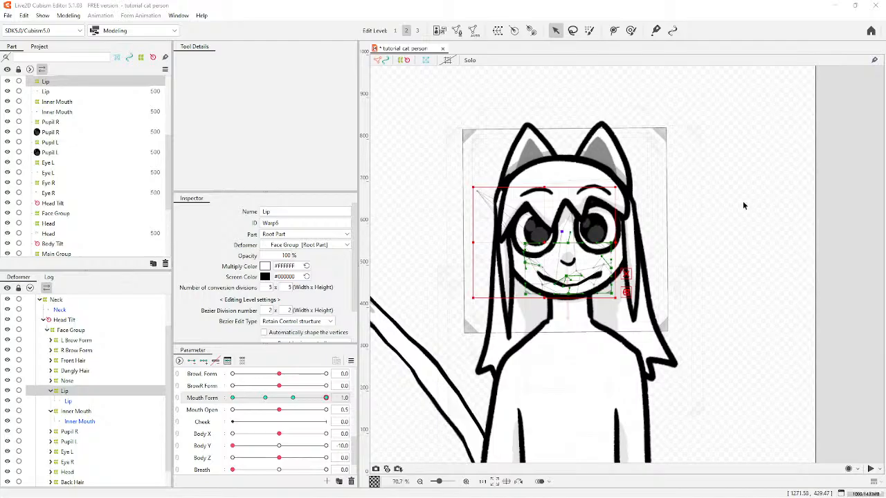
{"action": "scroll", "coordinate": [745, 207], "scroll_direction": "down", "scroll_amount": 2}
{"action": "left_click", "coordinate": [670, 124]}
{"action": "scroll", "coordinate": [645, 229], "scroll_direction": "down", "scroll_amount": 3}
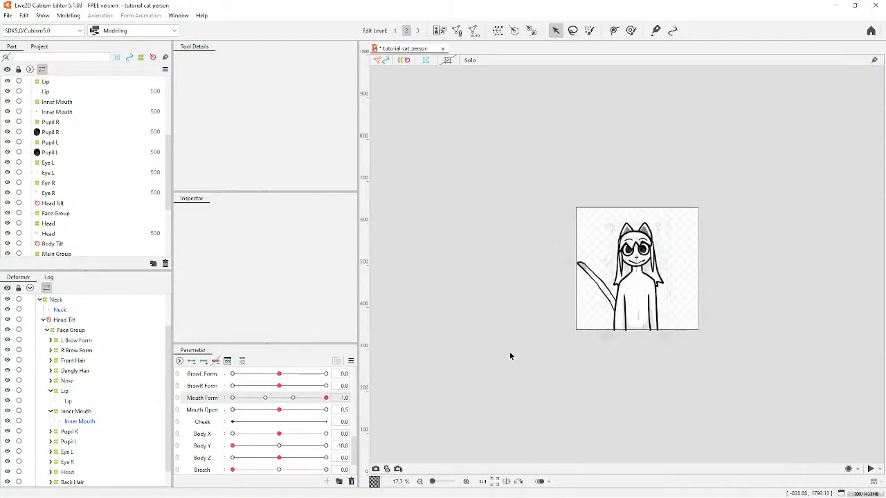
{"action": "scroll", "coordinate": [606, 294], "scroll_direction": "up", "scroll_amount": 3}
{"action": "scroll", "coordinate": [561, 276], "scroll_direction": "up", "scroll_amount": 3}
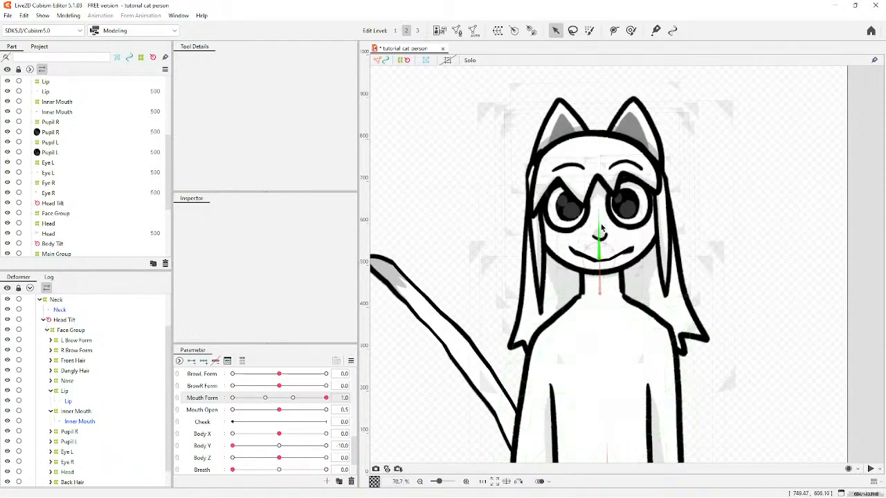
{"action": "scroll", "coordinate": [592, 284], "scroll_direction": "down", "scroll_amount": 2}
{"action": "scroll", "coordinate": [590, 277], "scroll_direction": "up", "scroll_amount": 1}
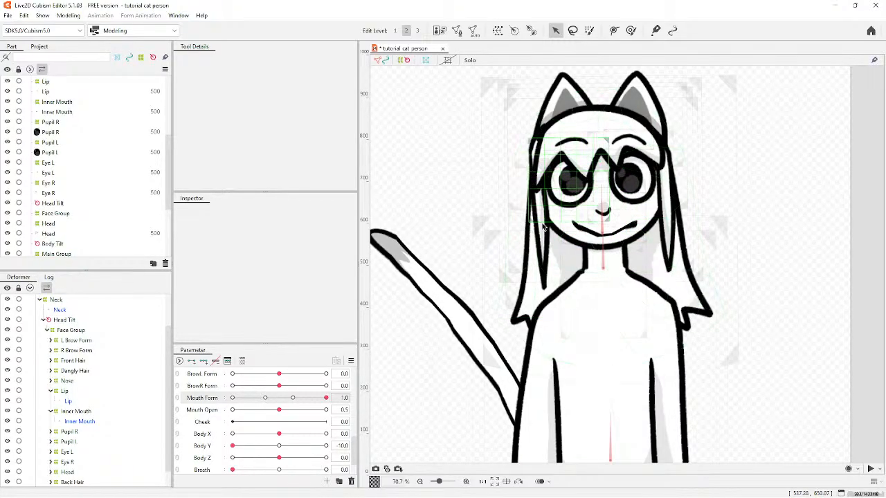
{"action": "scroll", "coordinate": [581, 250], "scroll_direction": "down", "scroll_amount": 3}
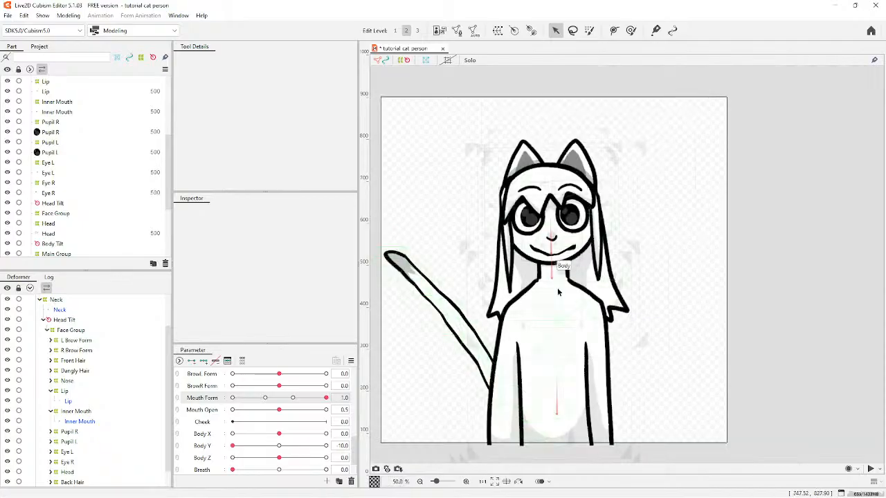
{"action": "scroll", "coordinate": [498, 301], "scroll_direction": "up", "scroll_amount": 3}
{"action": "scroll", "coordinate": [547, 336], "scroll_direction": "down", "scroll_amount": 2}
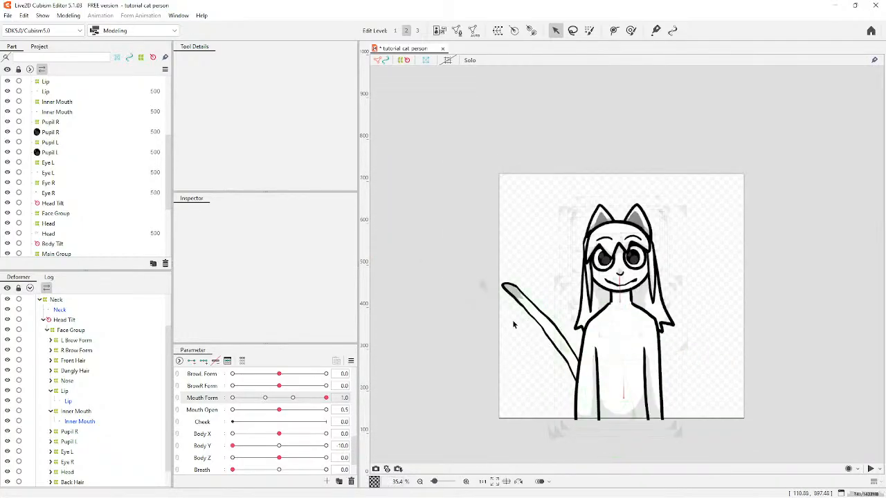
{"action": "scroll", "coordinate": [511, 319], "scroll_direction": "up", "scroll_amount": 6}
{"action": "scroll", "coordinate": [587, 226], "scroll_direction": "down", "scroll_amount": 3}
{"action": "scroll", "coordinate": [581, 156], "scroll_direction": "up", "scroll_amount": 2}
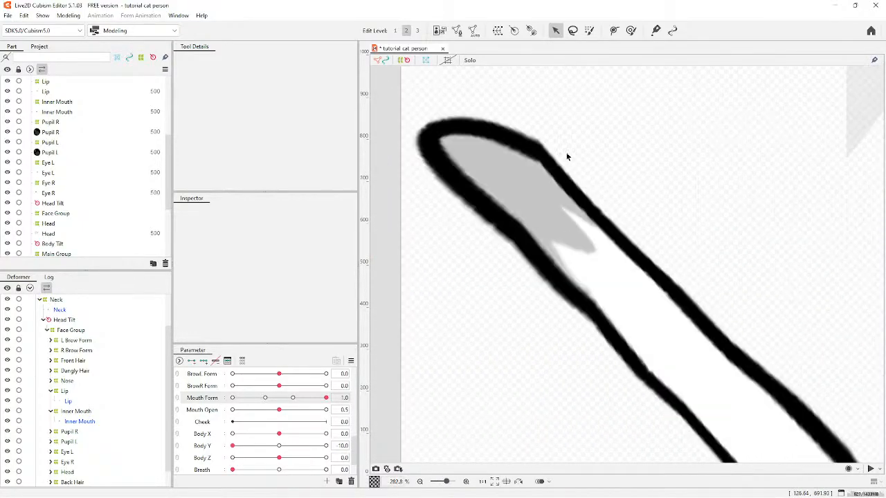
{"action": "scroll", "coordinate": [526, 229], "scroll_direction": "down", "scroll_amount": 5}
{"action": "scroll", "coordinate": [471, 297], "scroll_direction": "up", "scroll_amount": 2}
{"action": "scroll", "coordinate": [623, 215], "scroll_direction": "down", "scroll_amount": 3}
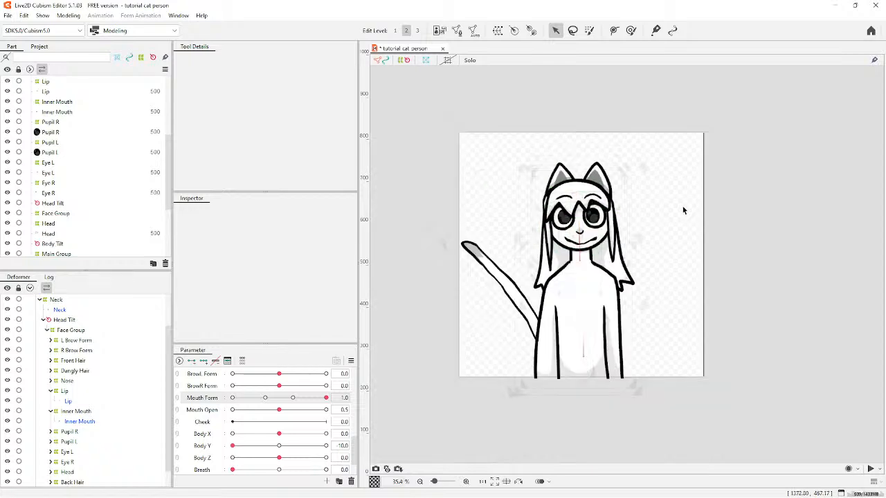
{"action": "scroll", "coordinate": [485, 221], "scroll_direction": "up", "scroll_amount": 2}
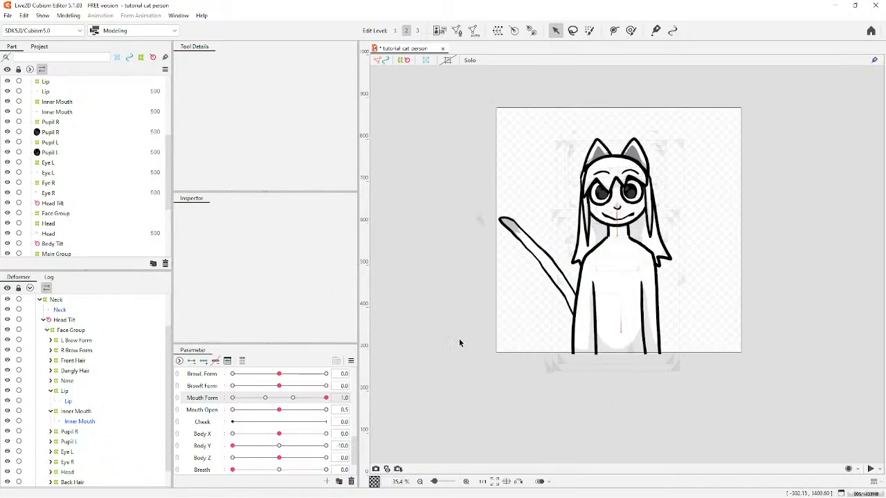
{"action": "scroll", "coordinate": [544, 365], "scroll_direction": "down", "scroll_amount": 2}
{"action": "scroll", "coordinate": [568, 332], "scroll_direction": "up", "scroll_amount": 3}
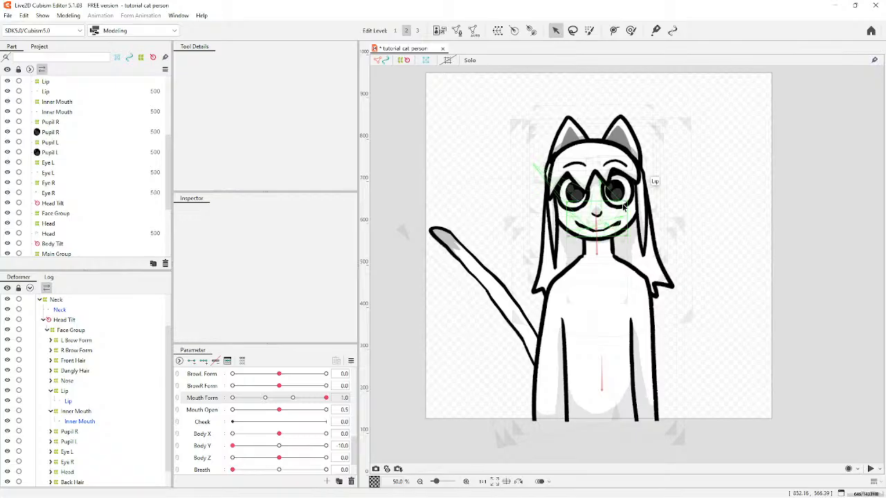
{"action": "scroll", "coordinate": [456, 396], "scroll_direction": "down", "scroll_amount": 1}
{"action": "scroll", "coordinate": [524, 274], "scroll_direction": "up", "scroll_amount": 1}
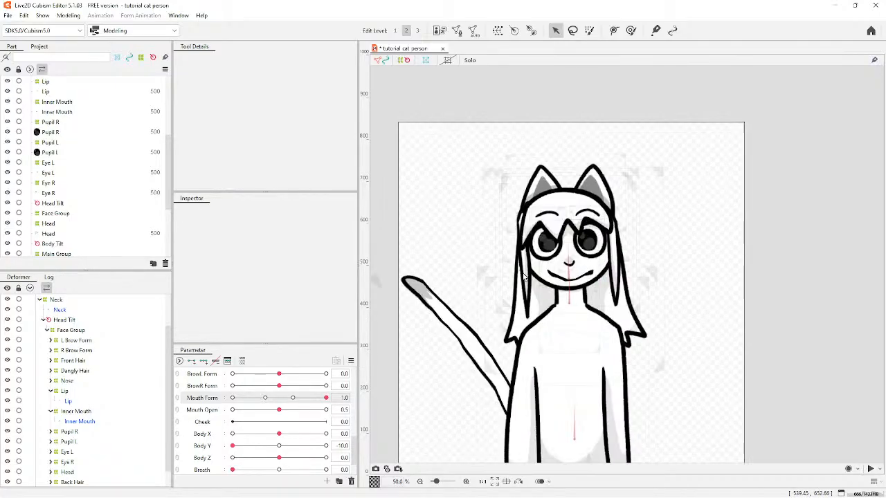
{"action": "scroll", "coordinate": [680, 130], "scroll_direction": "down", "scroll_amount": 1}
{"action": "scroll", "coordinate": [599, 266], "scroll_direction": "up", "scroll_amount": 1}
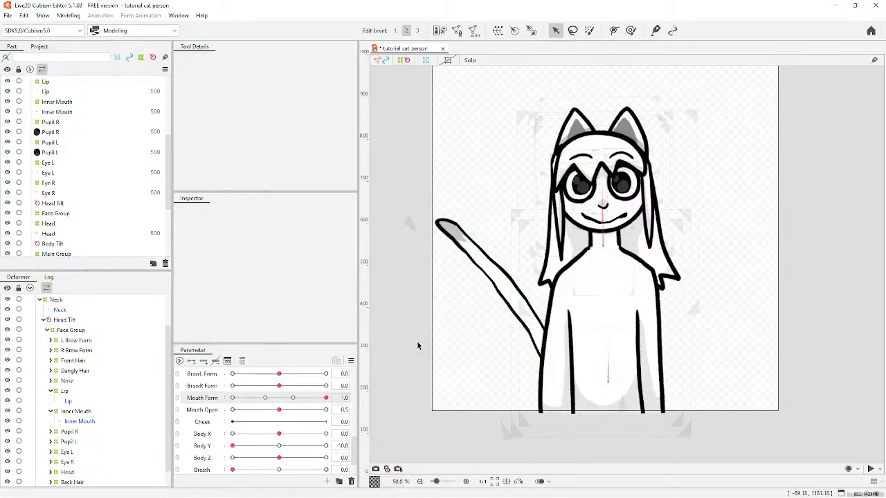
{"action": "scroll", "coordinate": [425, 379], "scroll_direction": "down", "scroll_amount": 1}
{"action": "scroll", "coordinate": [486, 318], "scroll_direction": "up", "scroll_amount": 1}
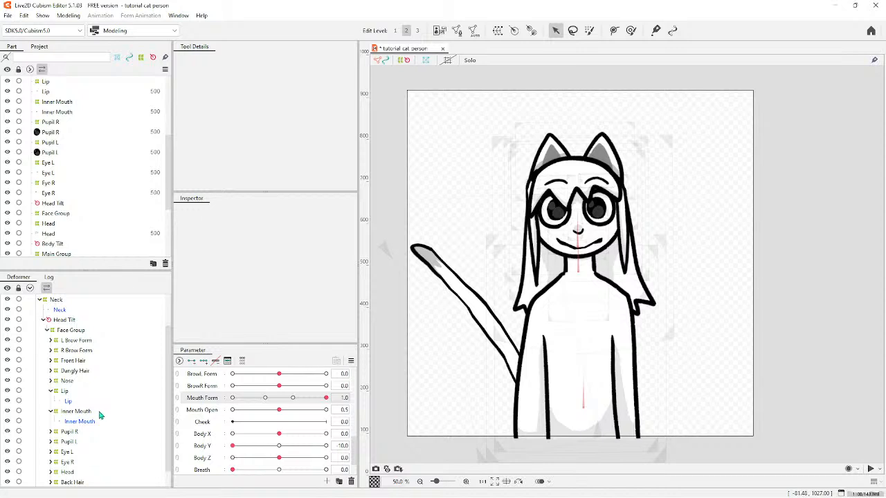
Select the Inner Mouth deformer, run Mouth Form down to -1.0 to check the mouth shapes, and reset Mouth Form to 0.0.
{"action": "left_click", "coordinate": [57, 414]}
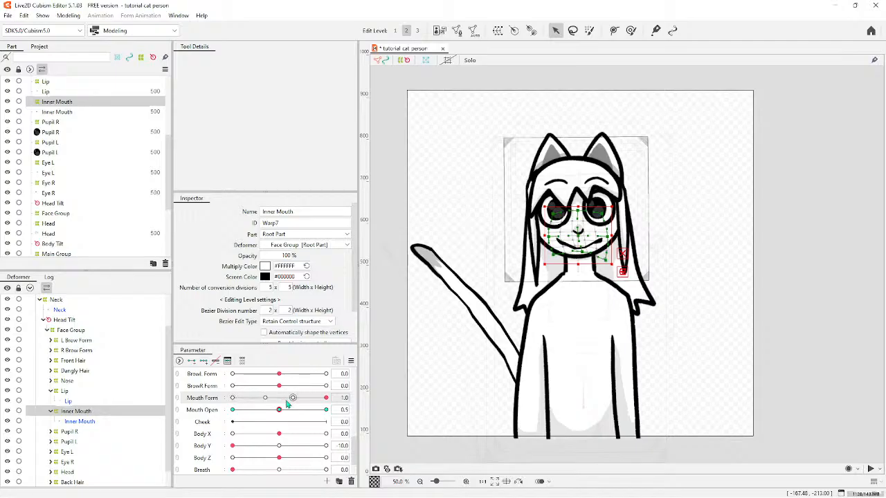
{"action": "left_click_drag", "start_coordinate": [326, 398], "coordinate": [233, 402]}
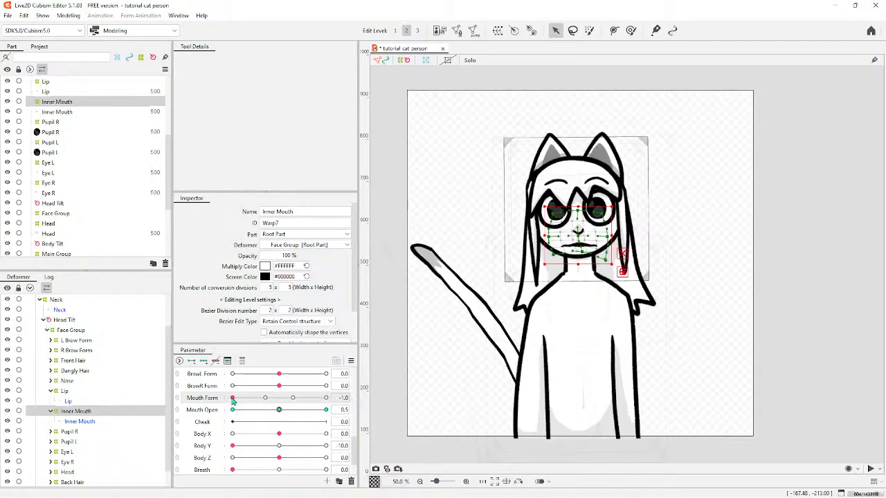
{"action": "left_click", "coordinate": [279, 401]}
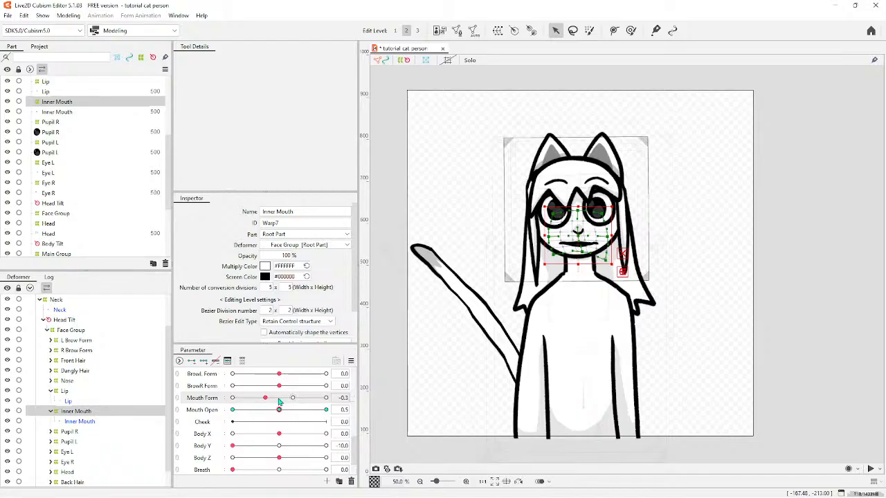
{"action": "left_click", "coordinate": [279, 400]}
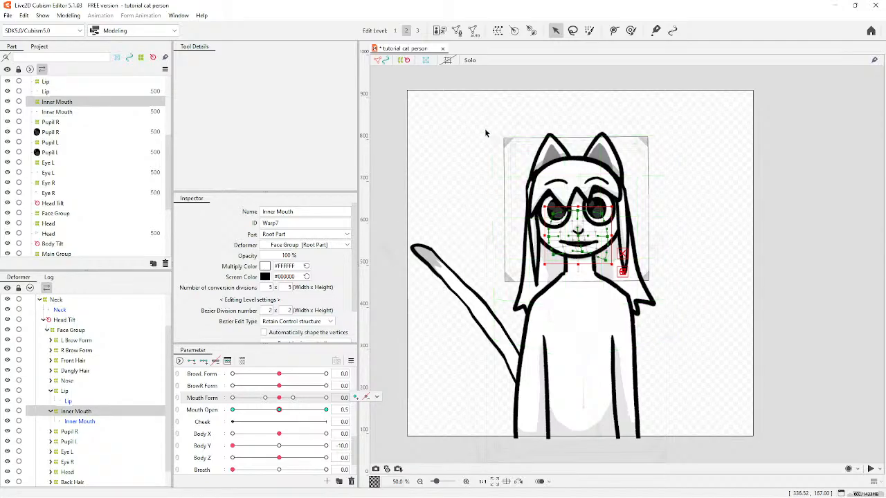
{"action": "left_click", "coordinate": [404, 83]}
Open the Physics Settings, move the preview model around to check its motion, and close the settings.
{"action": "scroll", "coordinate": [396, 114], "scroll_direction": "down", "scroll_amount": 5}
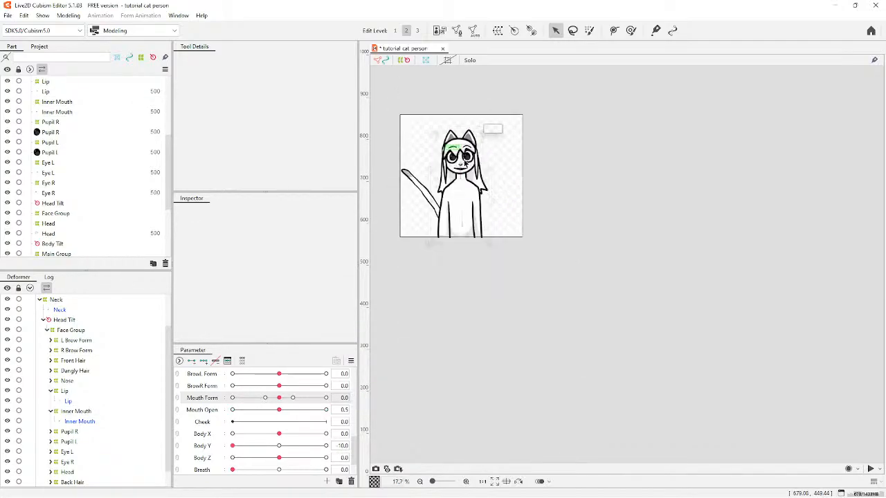
{"action": "left_click", "coordinate": [68, 15]}
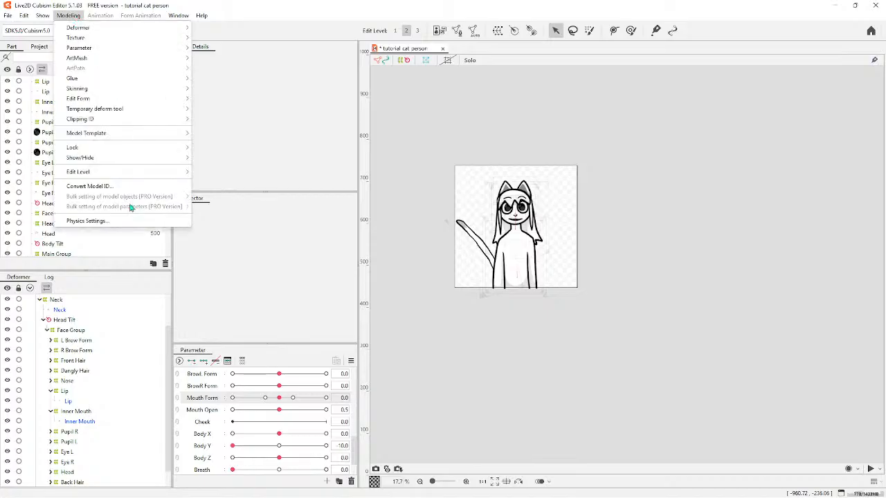
{"action": "left_click", "coordinate": [104, 220]}
{"action": "left_click_drag", "start_coordinate": [659, 225], "coordinate": [666, 263]}
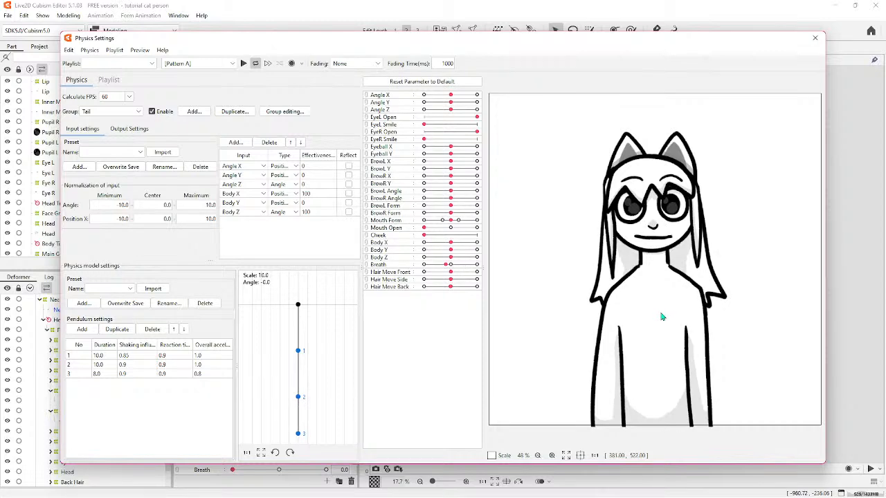
{"action": "left_click", "coordinate": [813, 37]}
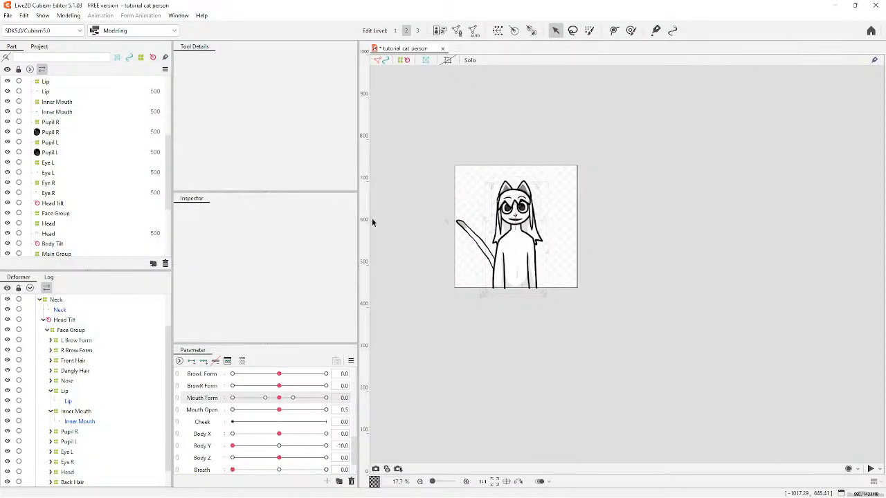
{"action": "scroll", "coordinate": [444, 257], "scroll_direction": "down", "scroll_amount": 3}
{"action": "scroll", "coordinate": [403, 210], "scroll_direction": "up", "scroll_amount": 4}
{"action": "scroll", "coordinate": [544, 228], "scroll_direction": "up", "scroll_amount": 5}
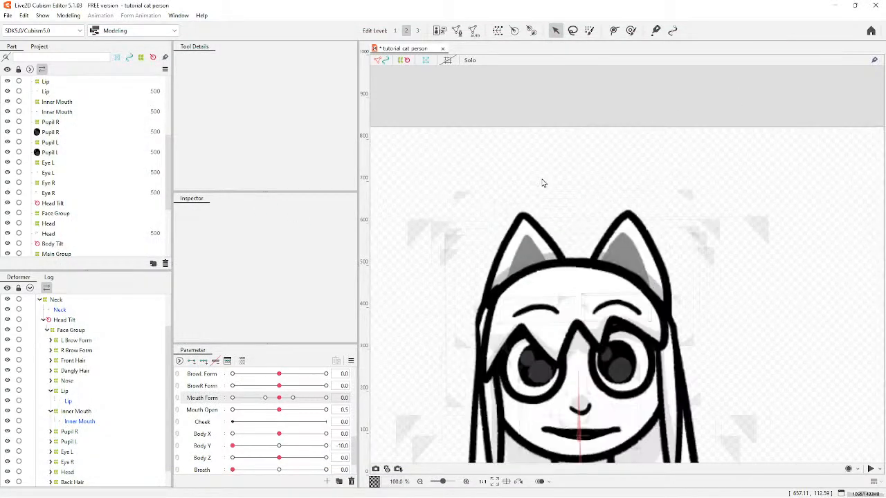
{"action": "scroll", "coordinate": [551, 257], "scroll_direction": "down", "scroll_amount": 3}
{"action": "scroll", "coordinate": [565, 222], "scroll_direction": "up", "scroll_amount": 1}
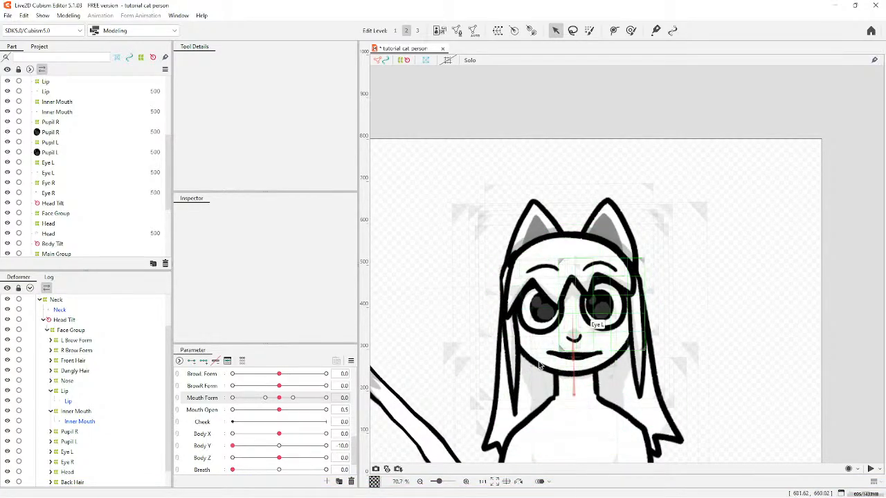
{"action": "scroll", "coordinate": [104, 388], "scroll_direction": "up", "scroll_amount": 2}
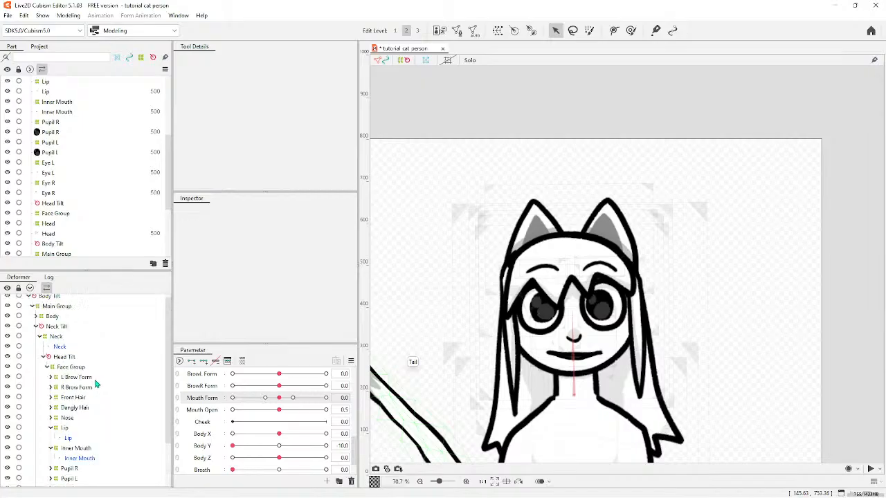
Select the L Brow Form deformer and vary BrowL Angle to check the brow's movement, returning the parameter to 0.0.
{"action": "scroll", "coordinate": [95, 384], "scroll_direction": "down", "scroll_amount": 2}
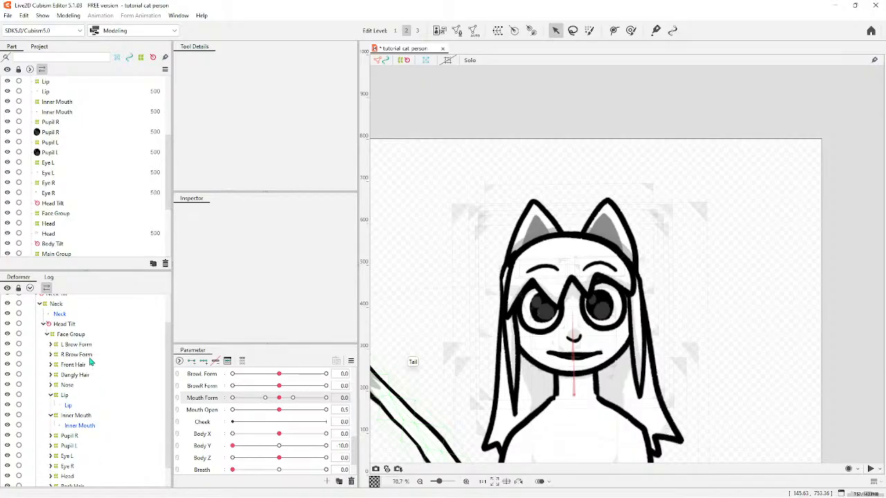
{"action": "left_click", "coordinate": [84, 348]}
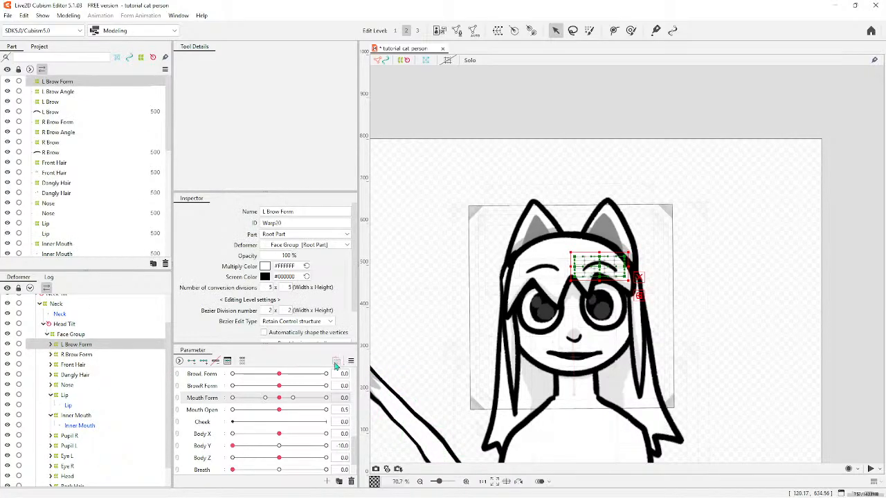
{"action": "scroll", "coordinate": [270, 399], "scroll_direction": "up", "scroll_amount": 3}
{"action": "scroll", "coordinate": [270, 400], "scroll_direction": "down", "scroll_amount": 3}
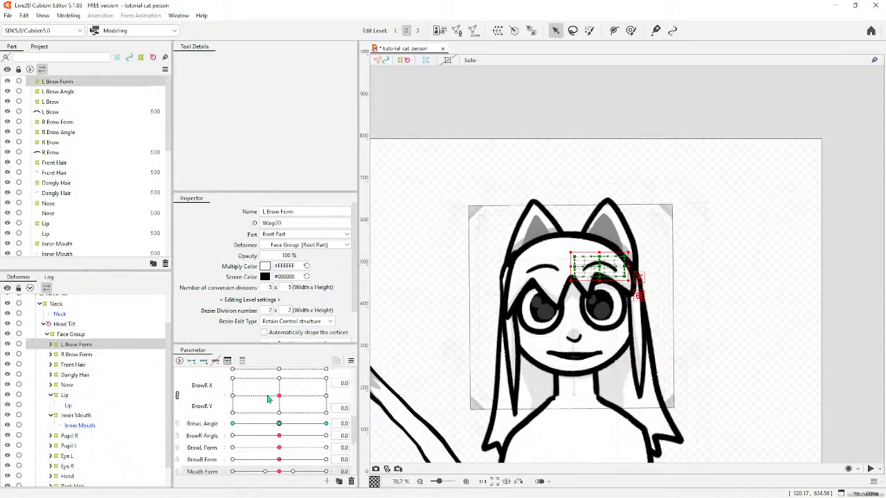
{"action": "mouse_move", "coordinate": [280, 391]}
{"action": "left_mouse_down"}
{"action": "mouse_move", "coordinate": [298, 388]}
{"action": "mouse_move", "coordinate": [254, 394]}
{"action": "mouse_move", "coordinate": [298, 389]}
{"action": "mouse_move", "coordinate": [289, 388]}
{"action": "mouse_move", "coordinate": [274, 423]}
{"action": "mouse_move", "coordinate": [302, 412]}
{"action": "mouse_move", "coordinate": [280, 390]}
{"action": "left_mouse_up"}
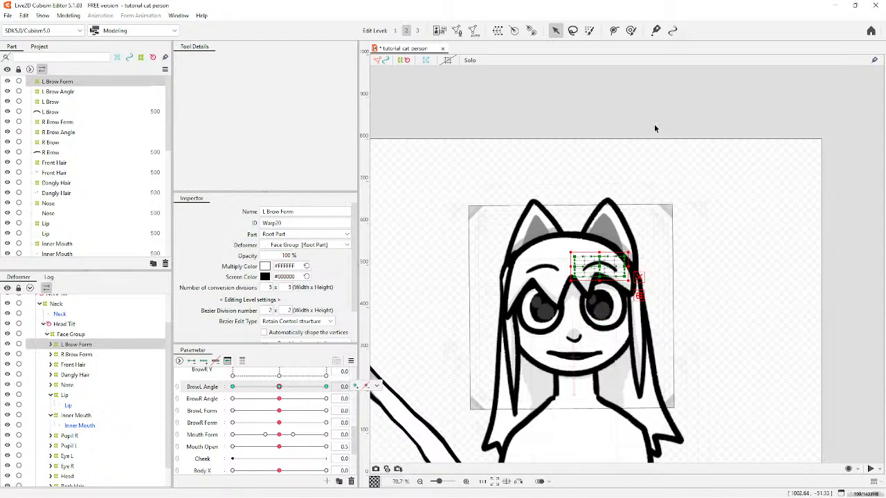
{"action": "scroll", "coordinate": [635, 217], "scroll_direction": "up", "scroll_amount": 5}
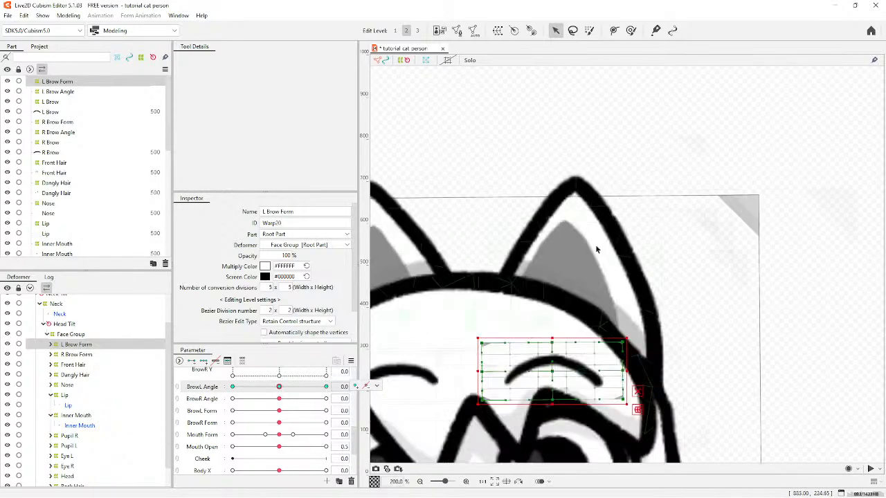
{"action": "scroll", "coordinate": [618, 247], "scroll_direction": "down", "scroll_amount": 7}
{"action": "scroll", "coordinate": [568, 312], "scroll_direction": "up", "scroll_amount": 3}
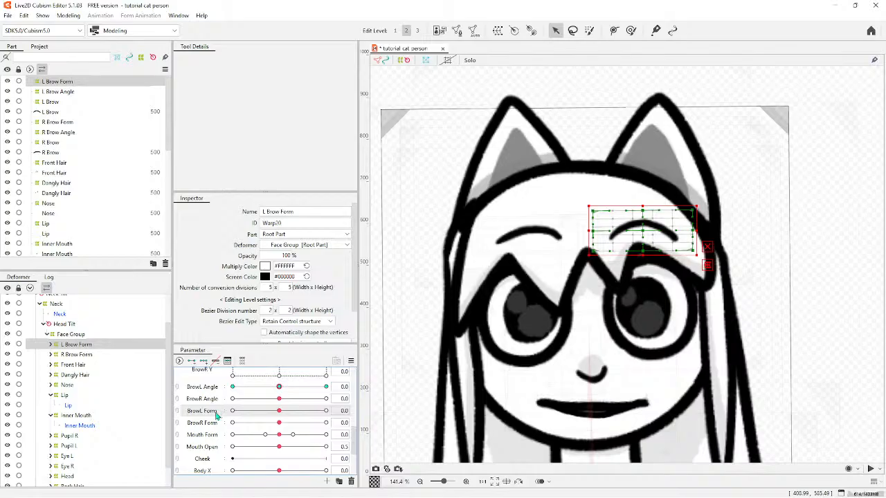
{"action": "left_click_drag", "start_coordinate": [279, 387], "coordinate": [216, 396]}
{"action": "left_click", "coordinate": [279, 388]}
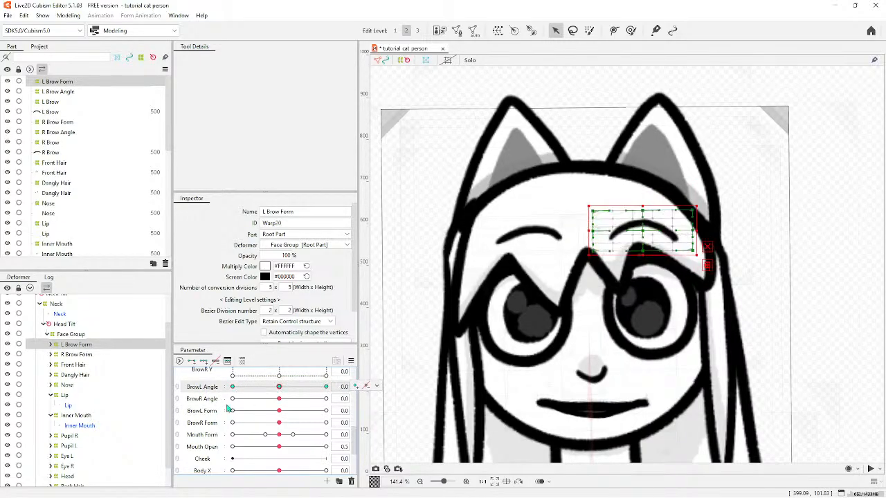
Select the Cat Ears art mesh inside the Ears deformer and add three keyforms to it on the BrowL Form parameter.
{"action": "scroll", "coordinate": [450, 313], "scroll_direction": "down", "scroll_amount": 3}
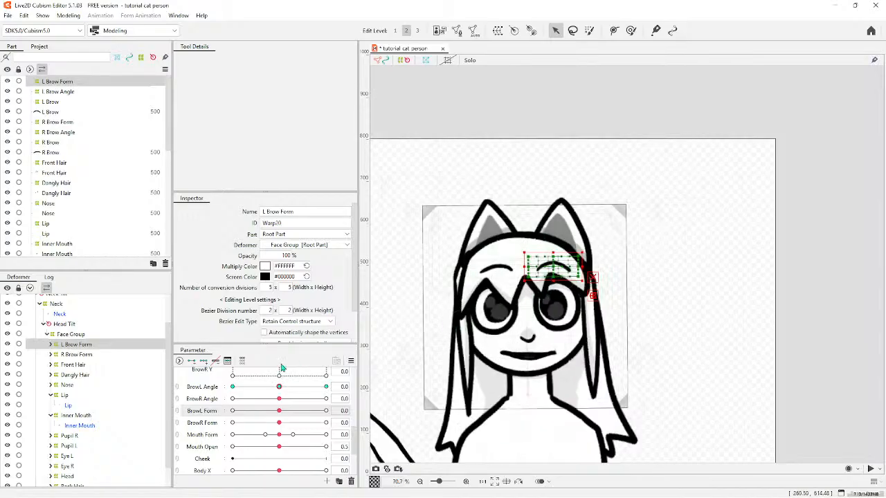
{"action": "scroll", "coordinate": [134, 371], "scroll_direction": "down", "scroll_amount": 1}
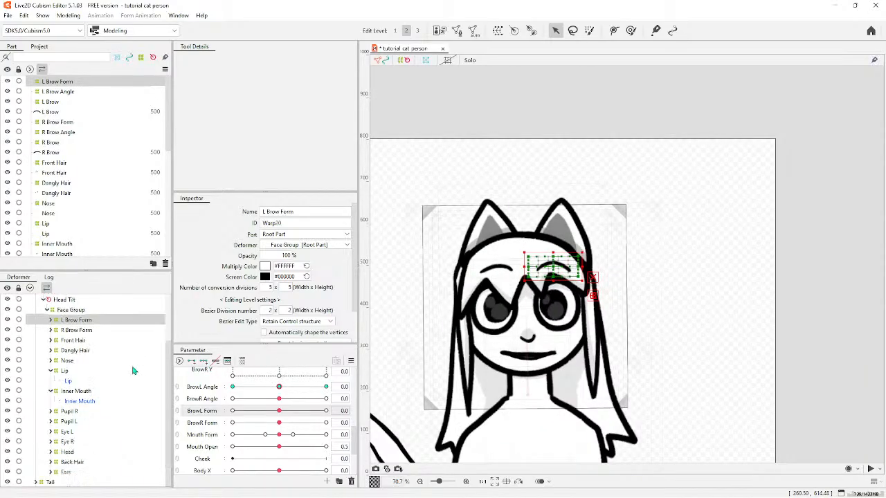
{"action": "scroll", "coordinate": [130, 374], "scroll_direction": "up", "scroll_amount": 2}
{"action": "scroll", "coordinate": [130, 374], "scroll_direction": "down", "scroll_amount": 2}
{"action": "left_click", "coordinate": [67, 472]}
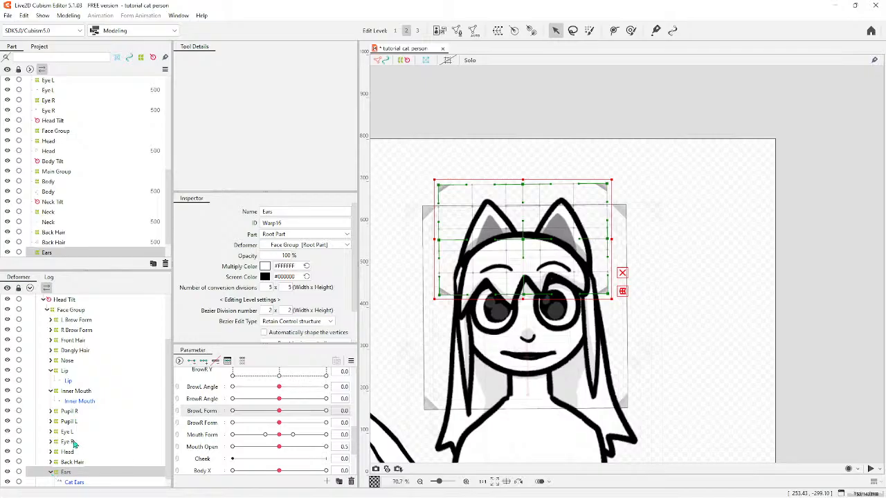
{"action": "scroll", "coordinate": [73, 441], "scroll_direction": "down", "scroll_amount": 1}
{"action": "left_click", "coordinate": [75, 472]}
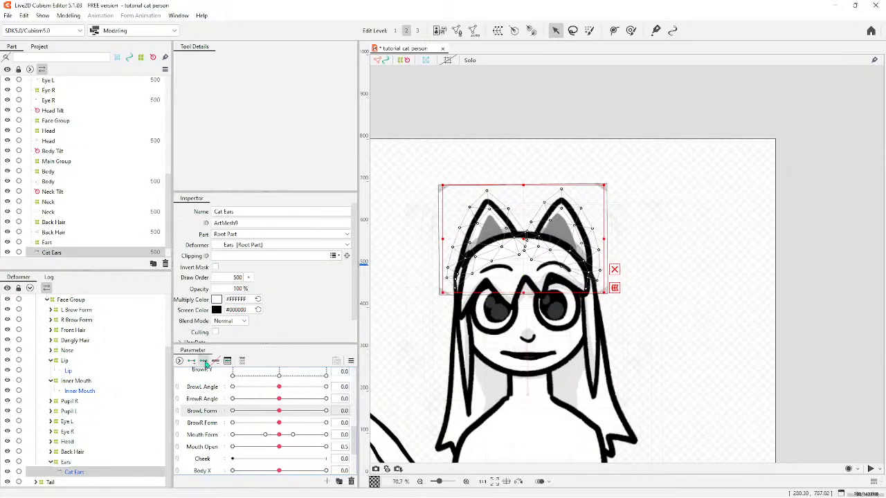
{"action": "left_click", "coordinate": [203, 361]}
At BrowL Form 0.0, nudge the tip vertex of the character's left ear slightly, and compare it with the 1.0 keyform.
{"action": "scroll", "coordinate": [635, 159], "scroll_direction": "up", "scroll_amount": 1}
{"action": "scroll", "coordinate": [475, 299], "scroll_direction": "up", "scroll_amount": 1}
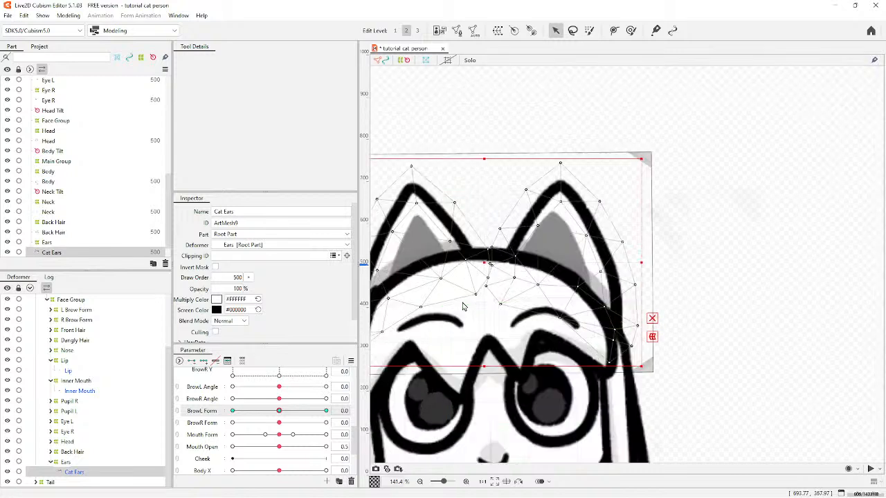
{"action": "left_click_drag", "start_coordinate": [560, 164], "coordinate": [556, 160]}
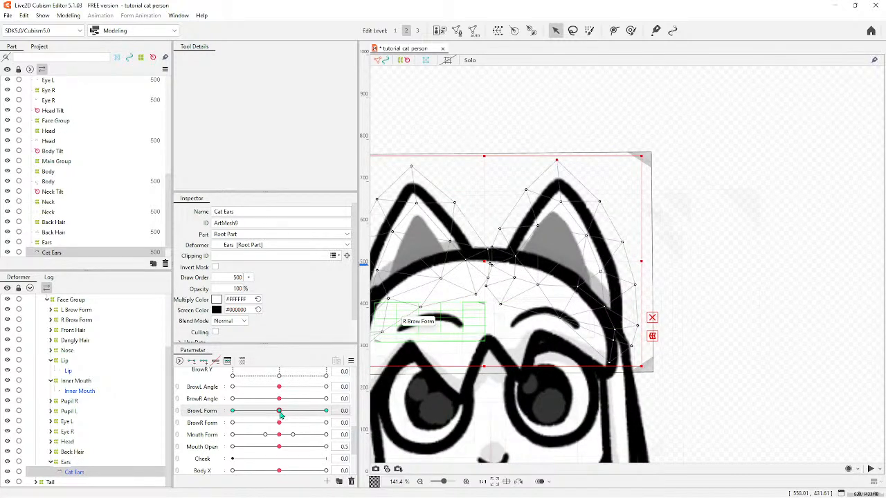
{"action": "left_click_drag", "start_coordinate": [278, 410], "coordinate": [345, 411]}
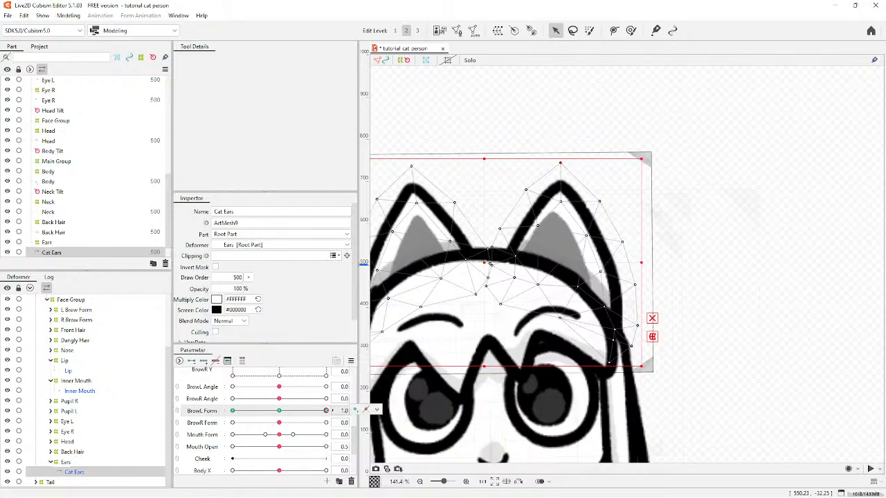
{"action": "left_click", "coordinate": [279, 411]}
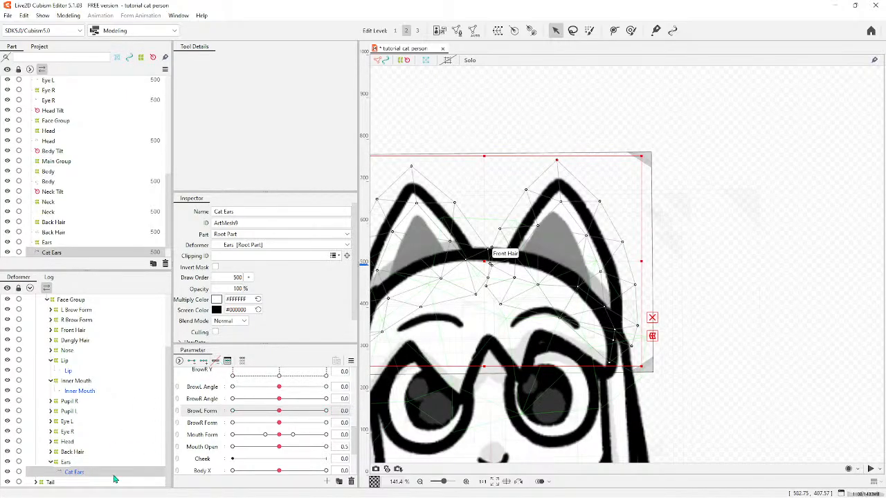
Add three BrowL Form keys to the Ears warp deformer, and at 1.0 pull its control points outward and down to fold the left ear sideways.
{"action": "left_click", "coordinate": [66, 462]}
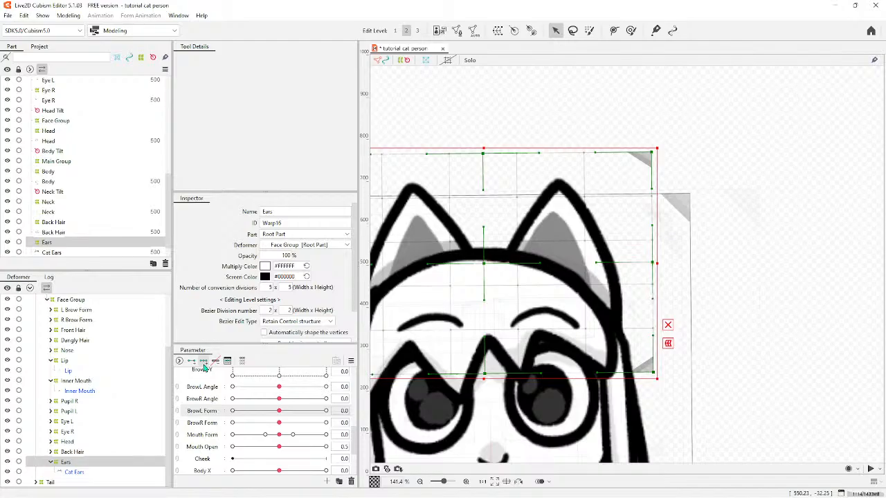
{"action": "left_click", "coordinate": [325, 411]}
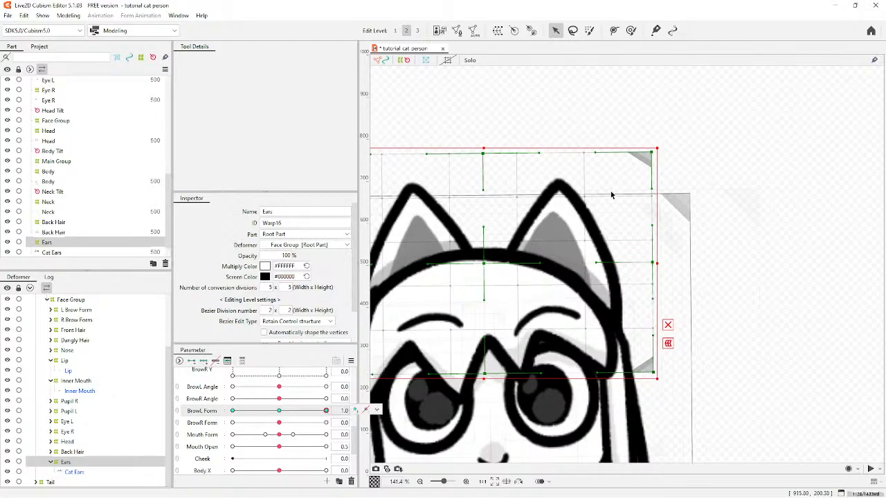
{"action": "left_click_drag", "start_coordinate": [655, 153], "coordinate": [775, 224]}
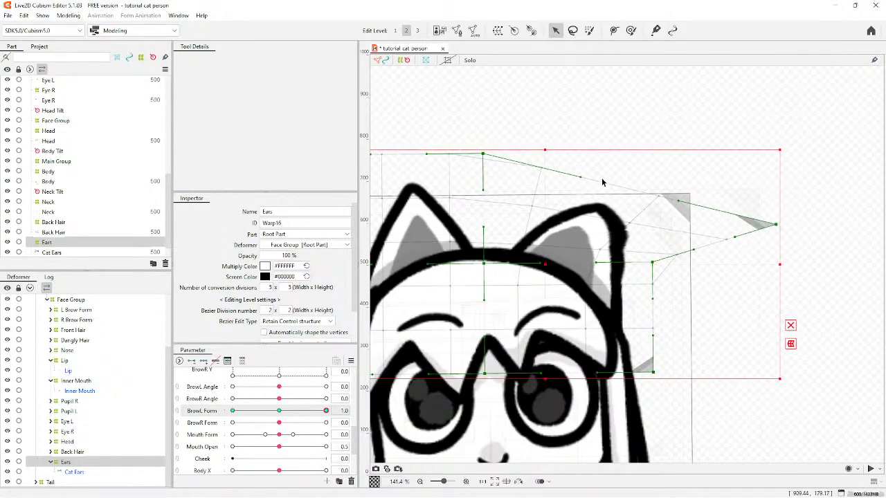
{"action": "left_click_drag", "start_coordinate": [582, 179], "coordinate": [823, 255]}
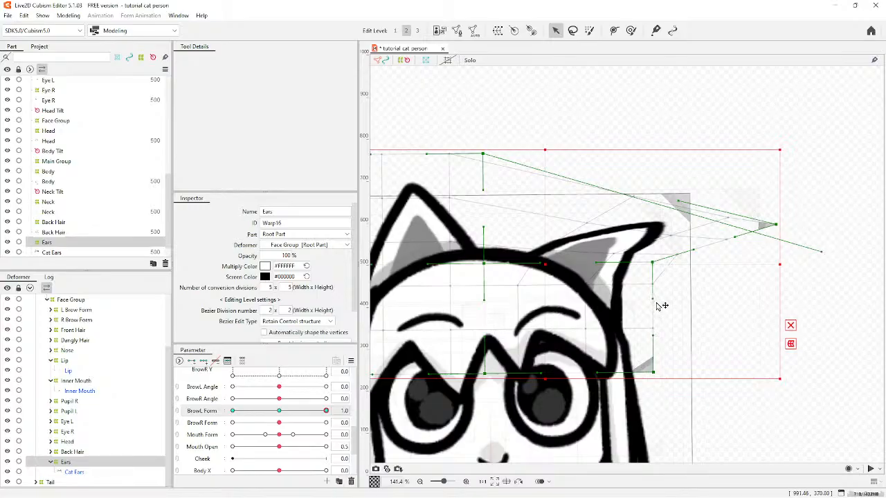
{"action": "left_click_drag", "start_coordinate": [658, 306], "coordinate": [667, 337]}
{"action": "left_click_drag", "start_coordinate": [654, 263], "coordinate": [696, 310]}
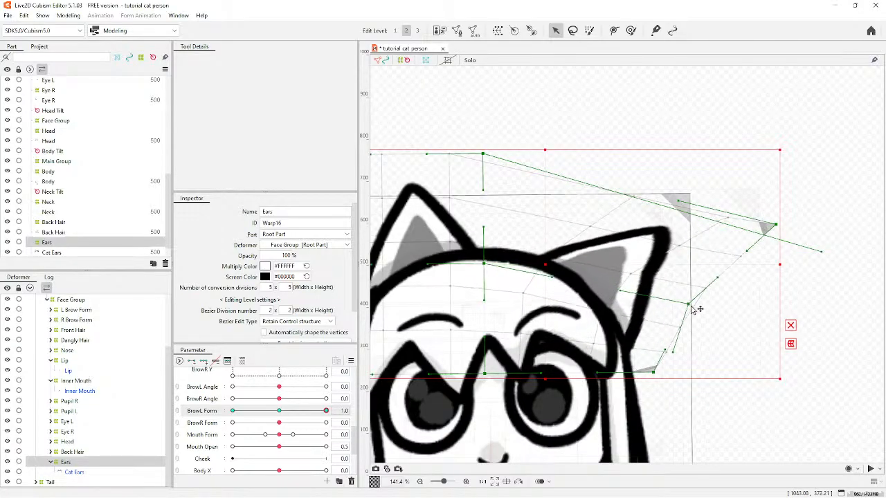
{"action": "left_click_drag", "start_coordinate": [775, 225], "coordinate": [860, 289]}
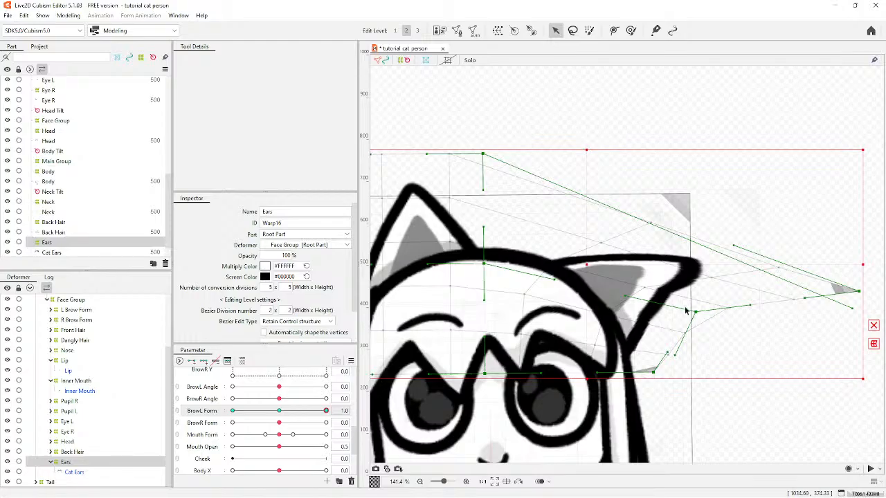
Adjust the Ears deformer's form around the inside and base of the folded left ear to match the head outline.
{"action": "left_click_drag", "start_coordinate": [645, 288], "coordinate": [649, 295]}
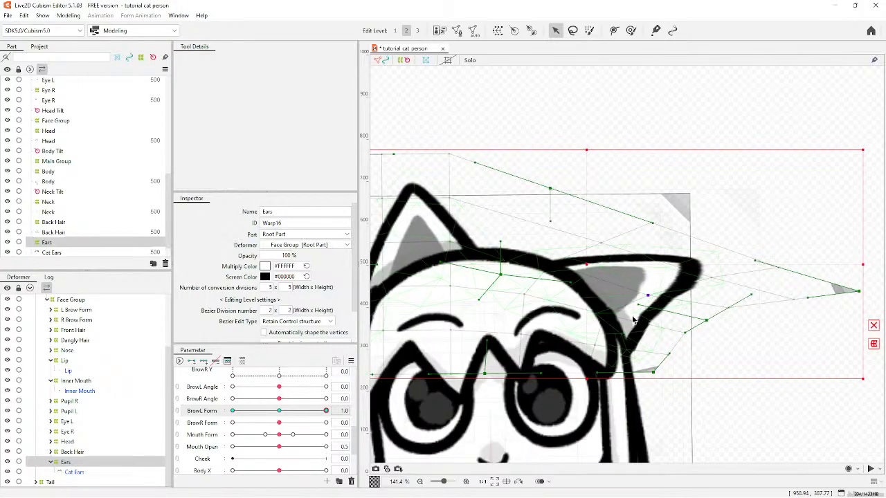
{"action": "left_click_drag", "start_coordinate": [607, 320], "coordinate": [609, 331]}
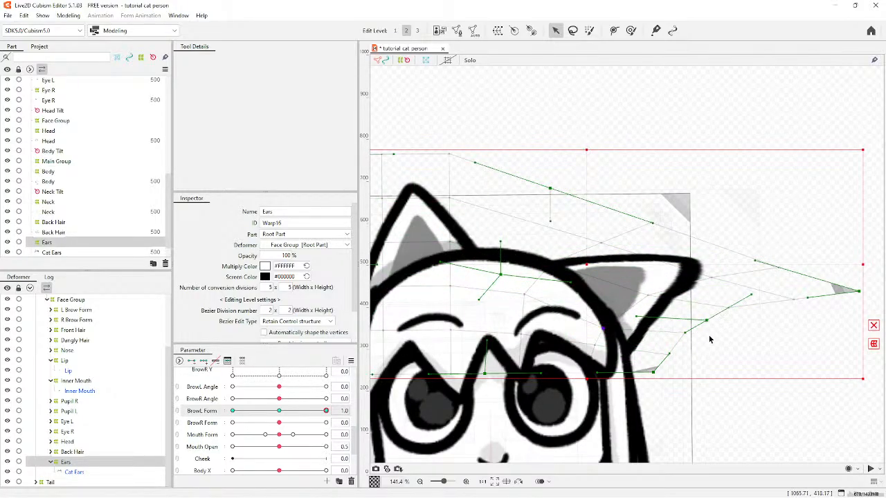
{"action": "scroll", "coordinate": [615, 330], "scroll_direction": "down", "scroll_amount": 2}
{"action": "scroll", "coordinate": [625, 312], "scroll_direction": "up", "scroll_amount": 1}
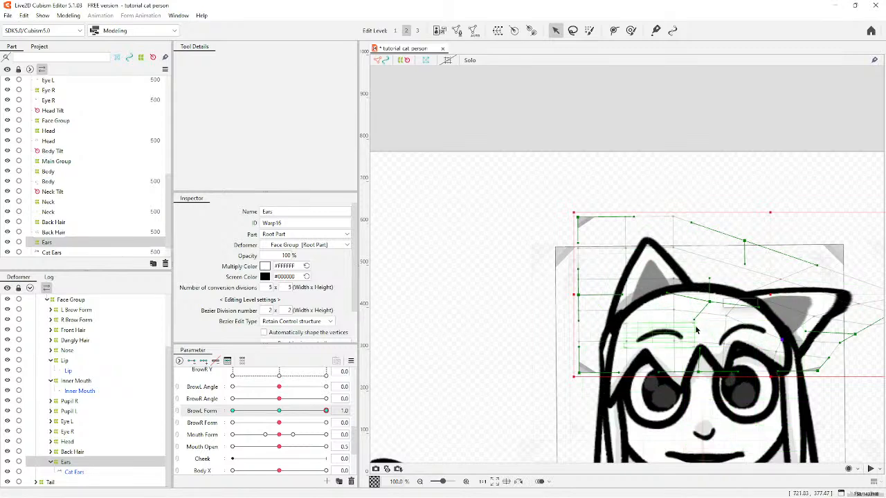
At BrowL Form -1.0, pull the Ears deformer's control points up and inward so the left ear stands taller and tilts toward the center.
{"action": "scroll", "coordinate": [629, 311], "scroll_direction": "up", "scroll_amount": 1}
{"action": "scroll", "coordinate": [661, 314], "scroll_direction": "down", "scroll_amount": 2}
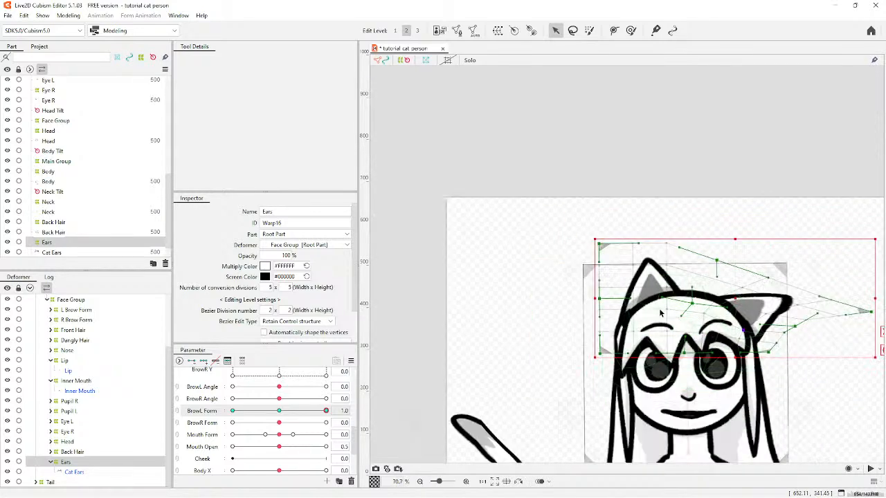
{"action": "left_click", "coordinate": [234, 411]}
{"action": "scroll", "coordinate": [753, 299], "scroll_direction": "up", "scroll_amount": 2}
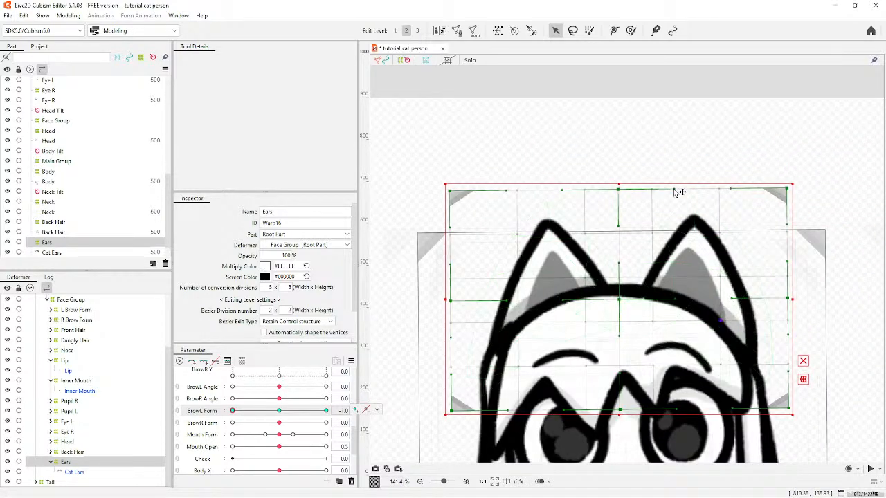
{"action": "left_click_drag", "start_coordinate": [678, 191], "coordinate": [568, 97]}
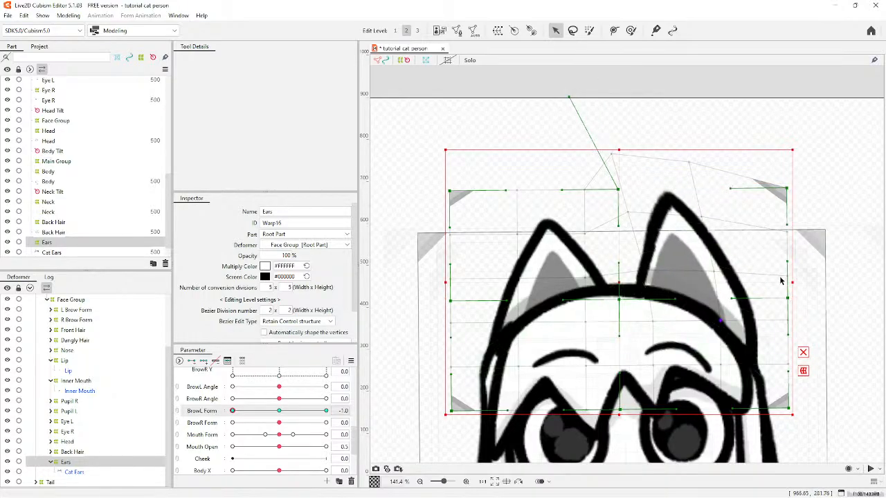
{"action": "left_click_drag", "start_coordinate": [787, 266], "coordinate": [763, 269]}
{"action": "left_click_drag", "start_coordinate": [787, 298], "coordinate": [776, 298]}
{"action": "scroll", "coordinate": [595, 213], "scroll_direction": "down", "scroll_amount": 3}
{"action": "scroll", "coordinate": [574, 242], "scroll_direction": "up", "scroll_amount": 1}
{"action": "scroll", "coordinate": [574, 248], "scroll_direction": "up", "scroll_amount": 1}
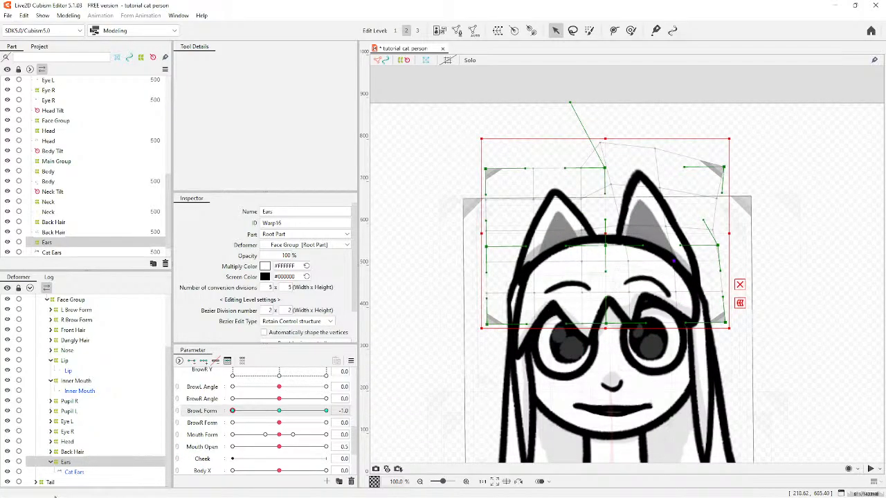
Add three BrowR Form keys to the Ears deformer, and with both brow forms at 1.0 fold the right ear outward and down.
{"action": "right_click", "coordinate": [215, 422]}
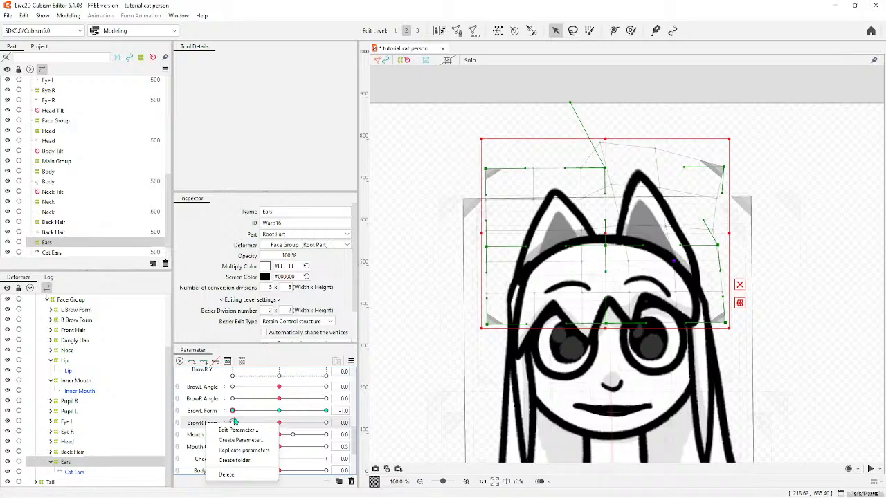
{"action": "left_click", "coordinate": [280, 412]}
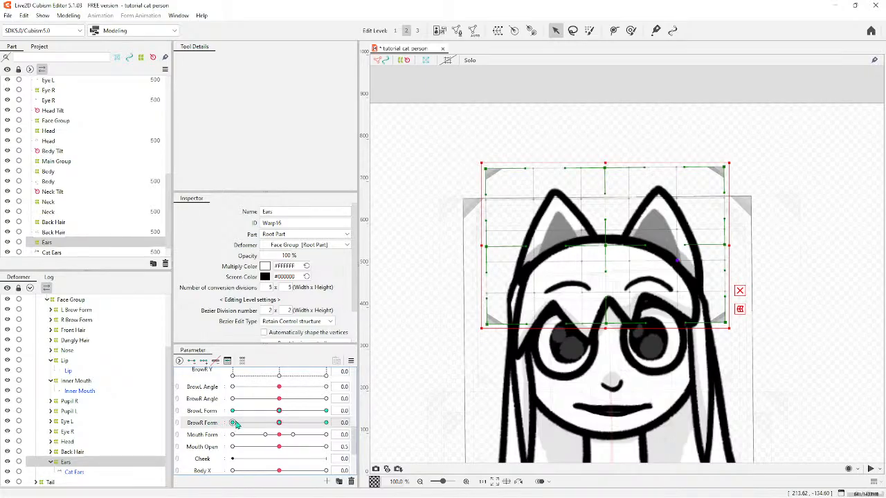
{"action": "left_click", "coordinate": [325, 411]}
{"action": "left_click", "coordinate": [326, 422]}
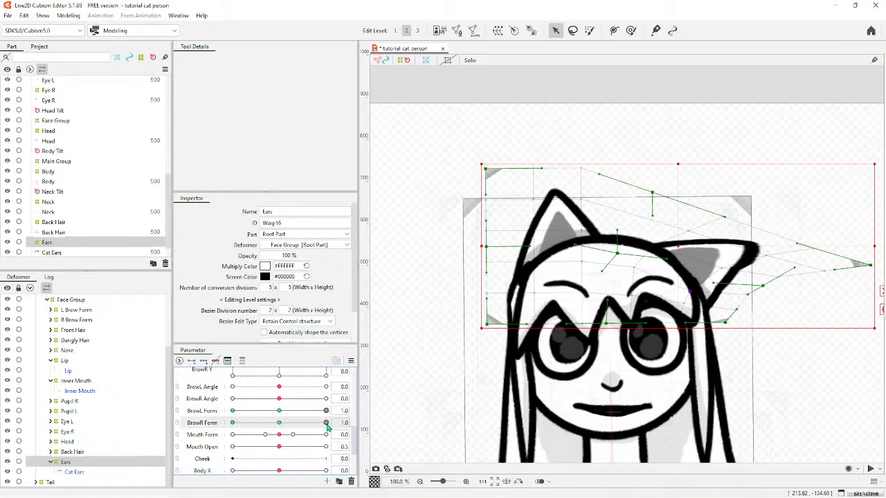
{"action": "scroll", "coordinate": [526, 250], "scroll_direction": "up", "scroll_amount": 1}
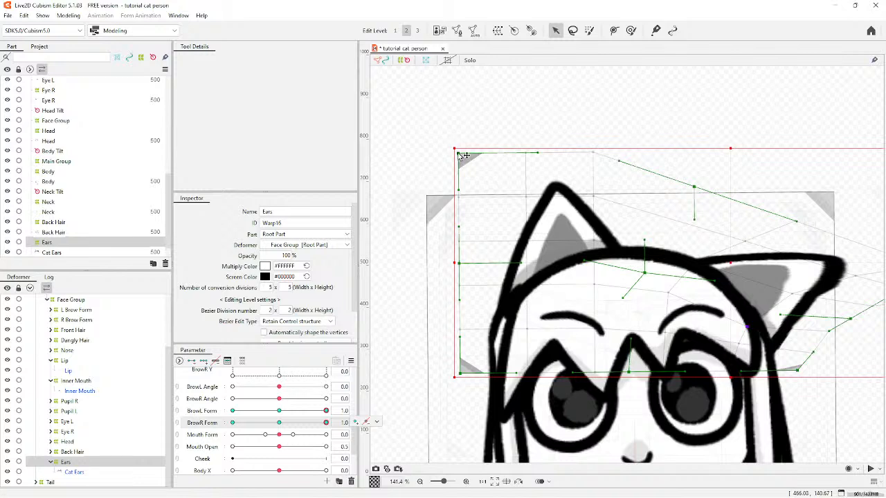
{"action": "left_click_drag", "start_coordinate": [462, 155], "coordinate": [408, 299]}
{"action": "left_click_drag", "start_coordinate": [488, 203], "coordinate": [445, 215]}
{"action": "left_click_drag", "start_coordinate": [415, 255], "coordinate": [397, 269]}
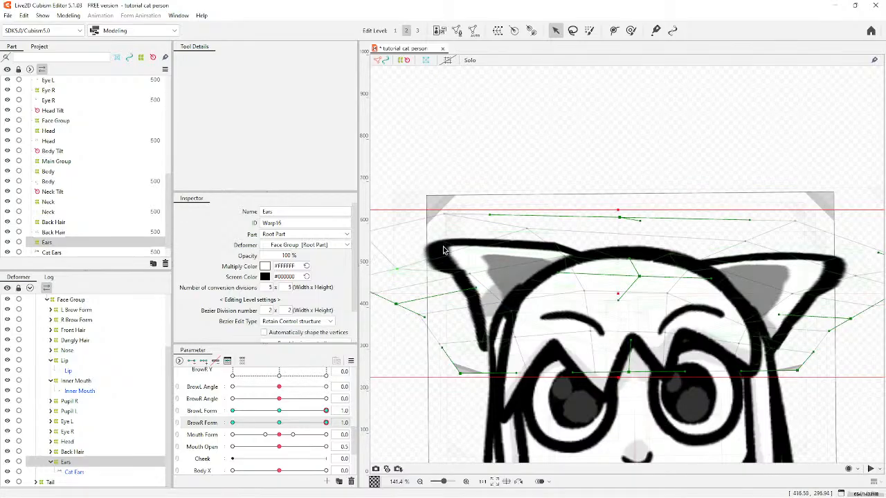
Refine the folded right ear's tip, outer base and inner edge with the Ears deformer, and deselect it.
{"action": "left_click_drag", "start_coordinate": [528, 229], "coordinate": [470, 232]}
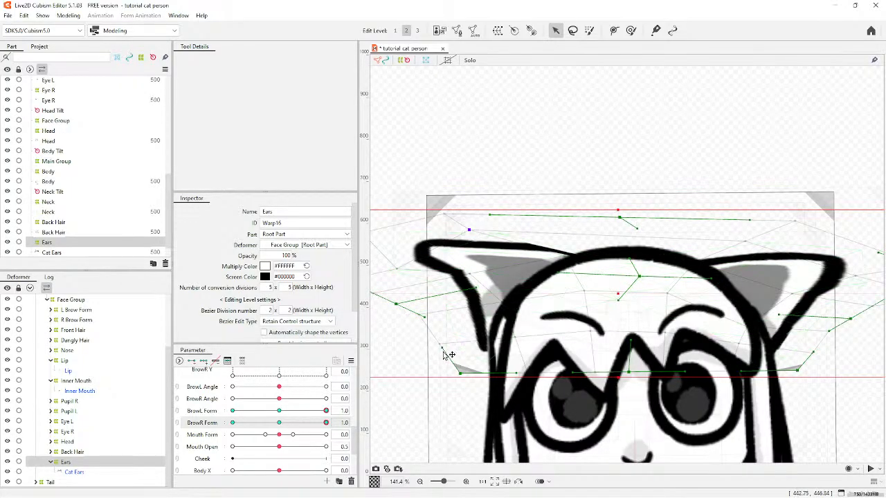
{"action": "left_click_drag", "start_coordinate": [442, 348], "coordinate": [473, 357]}
{"action": "scroll", "coordinate": [477, 316], "scroll_direction": "down", "scroll_amount": 2}
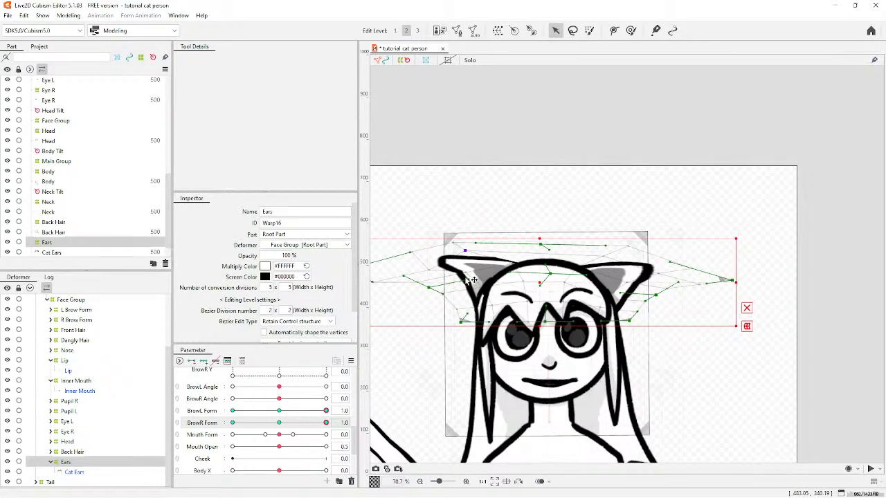
{"action": "left_click_drag", "start_coordinate": [471, 277], "coordinate": [467, 283]}
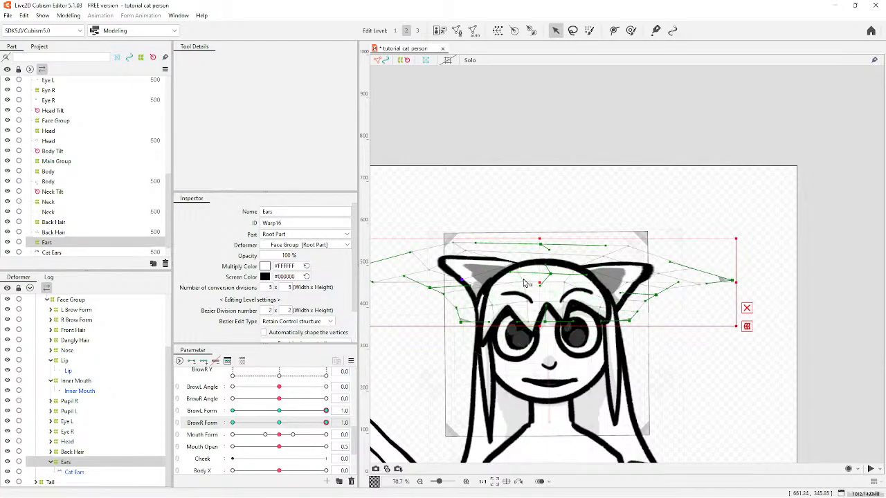
{"action": "left_click_drag", "start_coordinate": [523, 279], "coordinate": [513, 276]}
{"action": "left_click", "coordinate": [566, 105]}
{"action": "scroll", "coordinate": [568, 249], "scroll_direction": "down", "scroll_amount": 2}
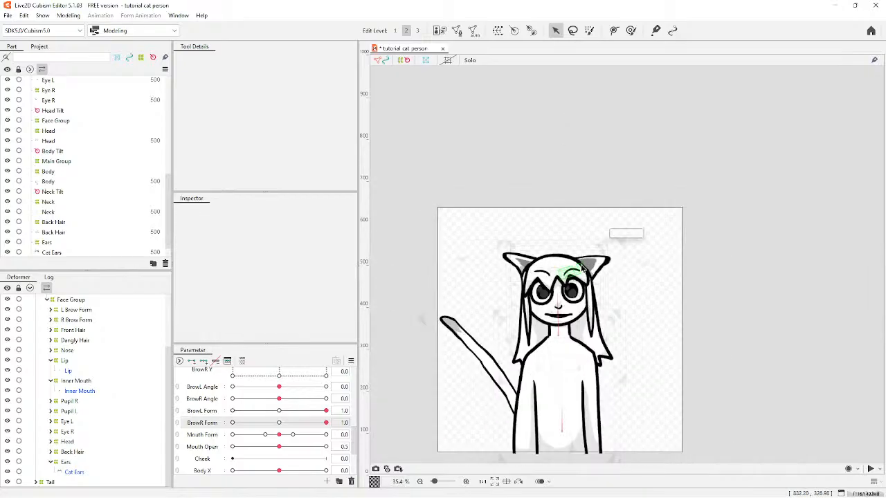
With BrowL and BrowR Form at -1.0, raise the right ear inward to mirror the left, and return both parameters to 0.0.
{"action": "scroll", "coordinate": [547, 300], "scroll_direction": "up", "scroll_amount": 2}
{"action": "left_click", "coordinate": [279, 422]}
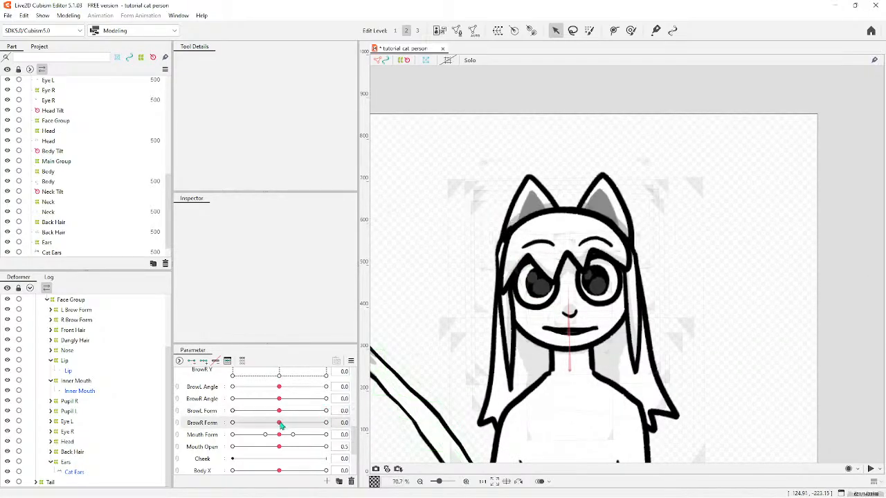
{"action": "left_click", "coordinate": [233, 422]}
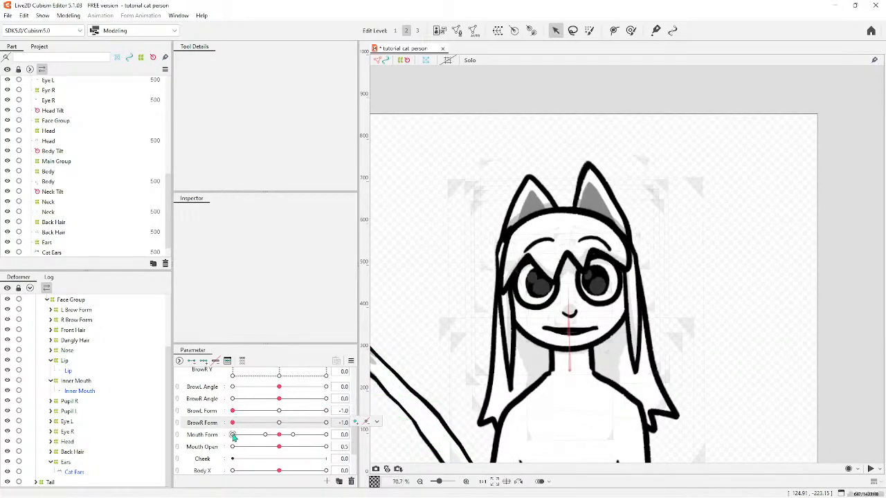
{"action": "left_click", "coordinate": [67, 461]}
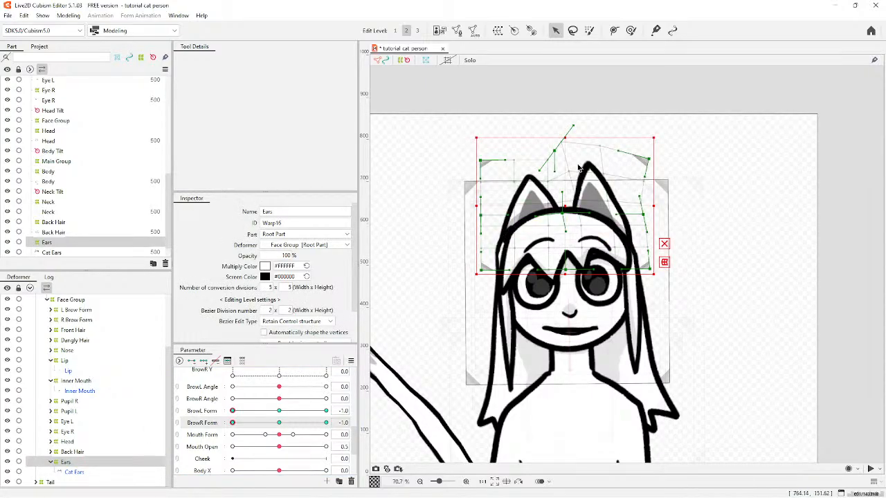
{"action": "scroll", "coordinate": [579, 168], "scroll_direction": "up", "scroll_amount": 1}
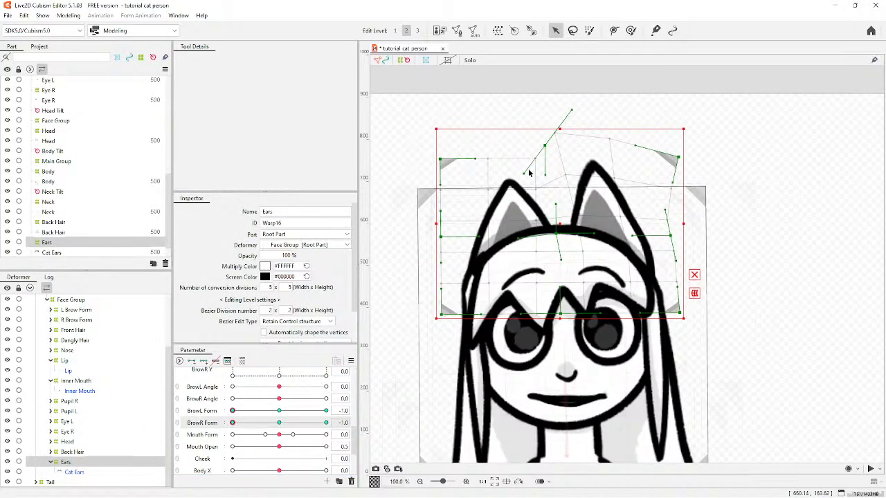
{"action": "left_click_drag", "start_coordinate": [528, 172], "coordinate": [624, 80]}
{"action": "left_click_drag", "start_coordinate": [444, 240], "coordinate": [449, 242]}
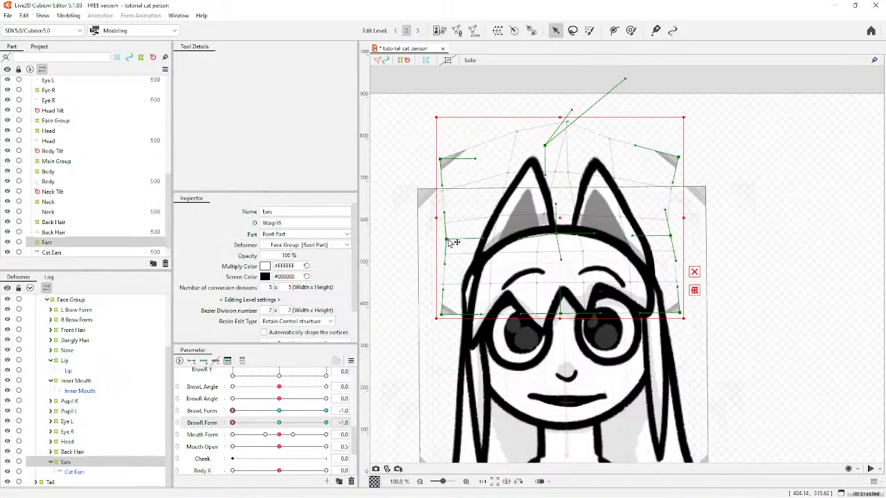
{"action": "scroll", "coordinate": [498, 208], "scroll_direction": "down", "scroll_amount": 5}
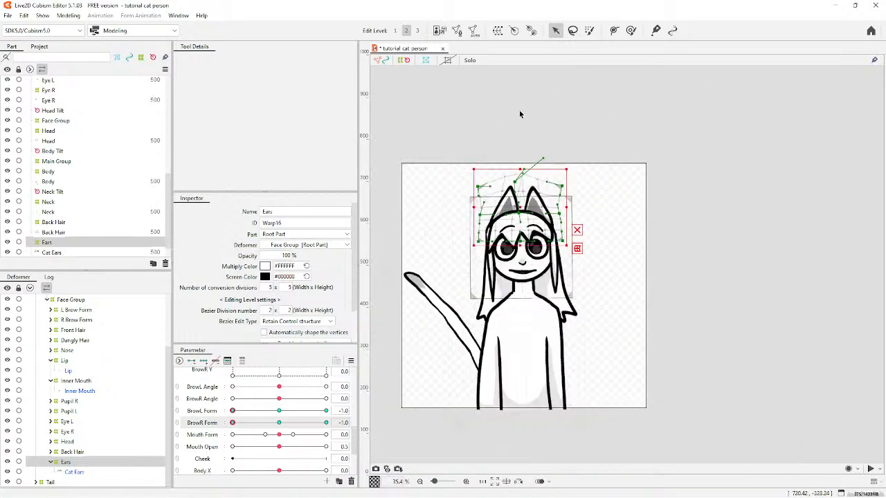
{"action": "left_click", "coordinate": [519, 110]}
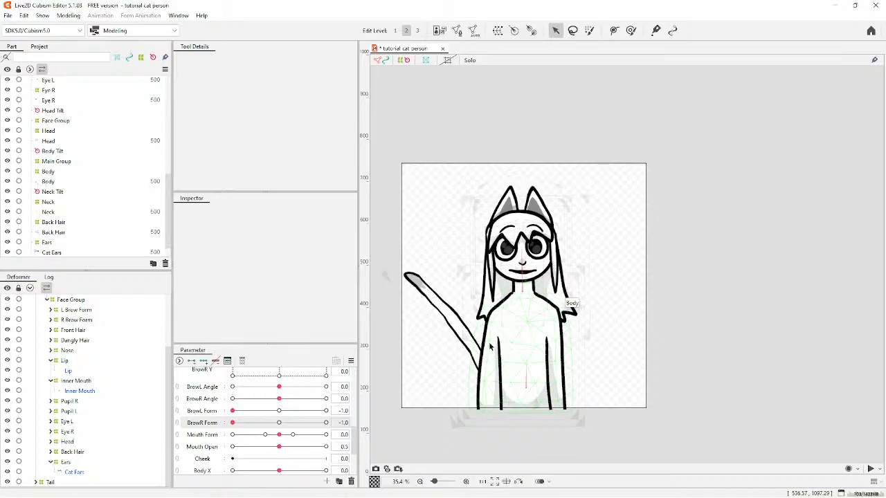
{"action": "left_click", "coordinate": [279, 410]}
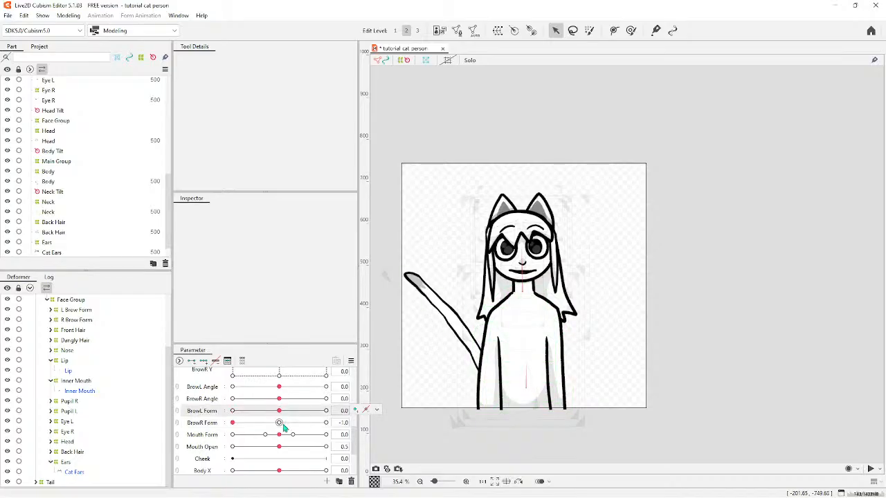
{"action": "left_click", "coordinate": [279, 423]}
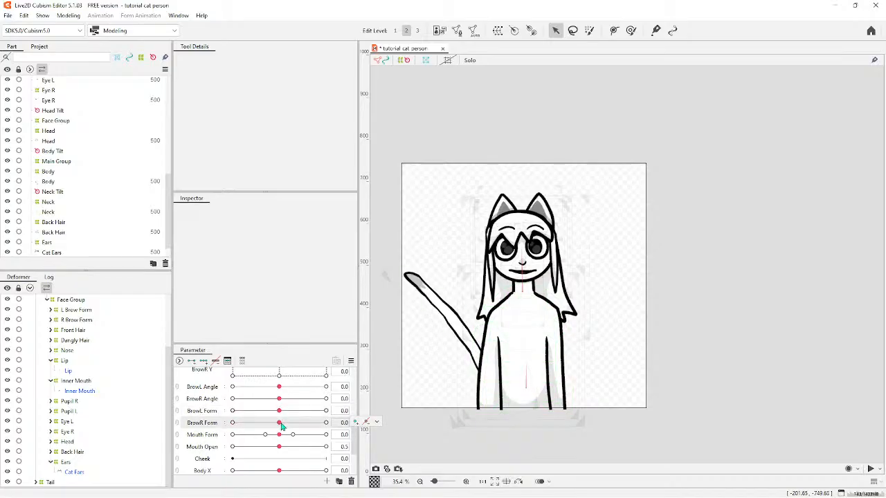
Open the physics settings and test the Eyeball Y and brow Y parameters on the model preview, returning them to center.
{"action": "left_click", "coordinate": [79, 15]}
{"action": "left_click", "coordinate": [109, 222]}
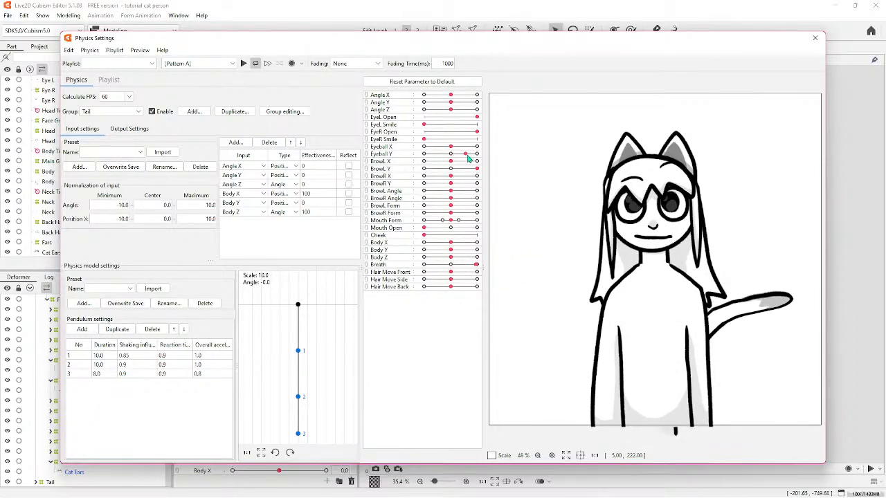
{"action": "mouse_move", "coordinate": [467, 157]}
{"action": "left_mouse_down"}
{"action": "mouse_move", "coordinate": [487, 159]}
{"action": "mouse_move", "coordinate": [452, 162]}
{"action": "left_mouse_up"}
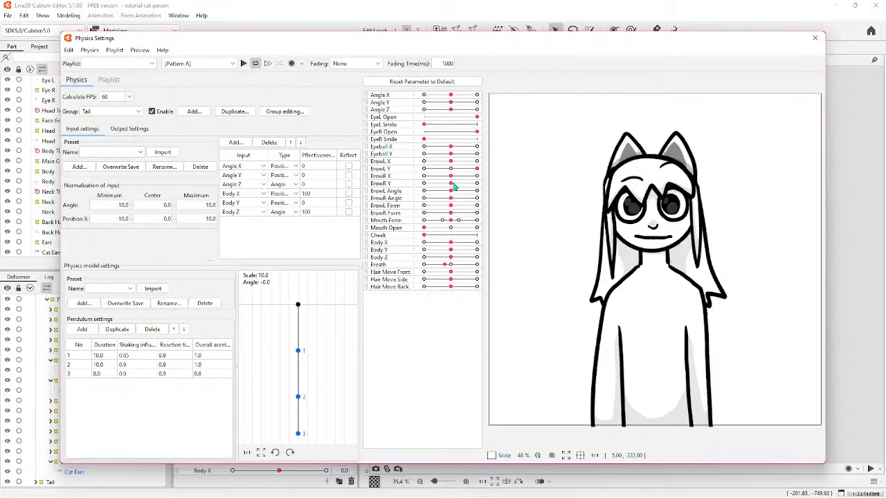
{"action": "mouse_move", "coordinate": [454, 187]}
{"action": "left_mouse_down"}
{"action": "mouse_move", "coordinate": [518, 192]}
{"action": "mouse_move", "coordinate": [453, 184]}
{"action": "left_mouse_up"}
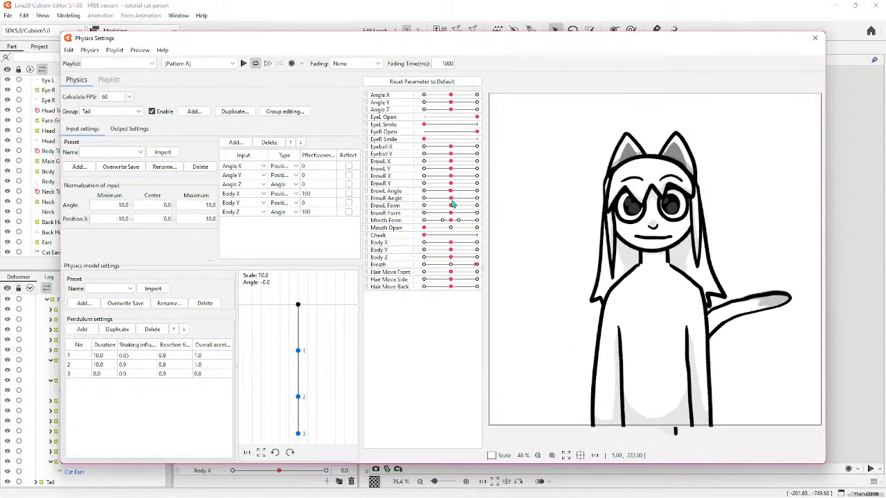
Preview the BrowL Form, BrowR Form and brow position parameters on the character, resetting the brows to their default positions.
{"action": "left_click_drag", "start_coordinate": [452, 206], "coordinate": [503, 222]}
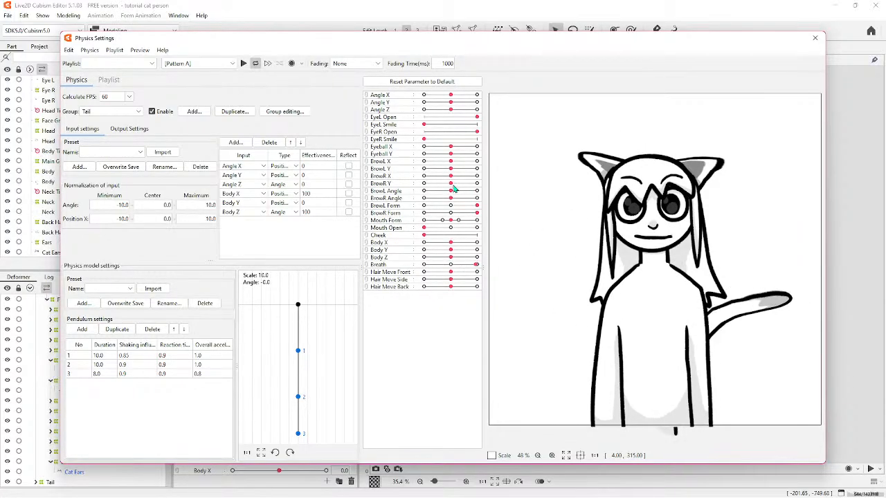
{"action": "left_click_drag", "start_coordinate": [451, 184], "coordinate": [496, 200]}
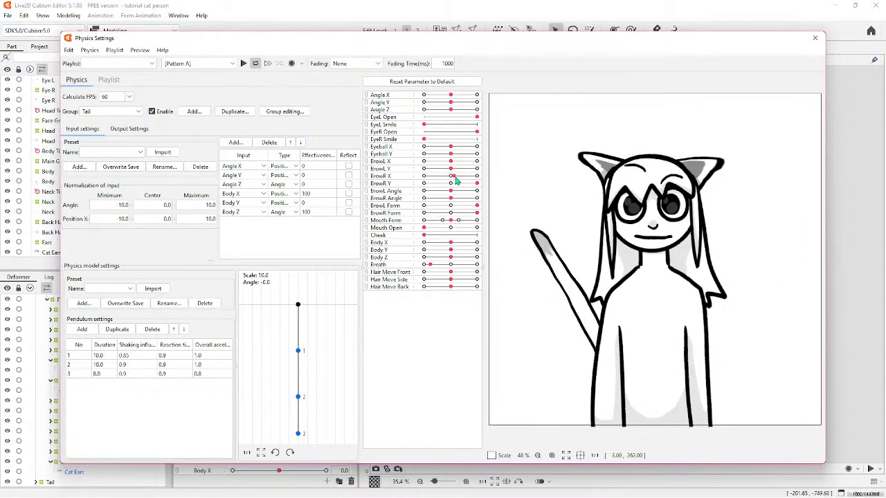
{"action": "left_click_drag", "start_coordinate": [450, 169], "coordinate": [510, 174]}
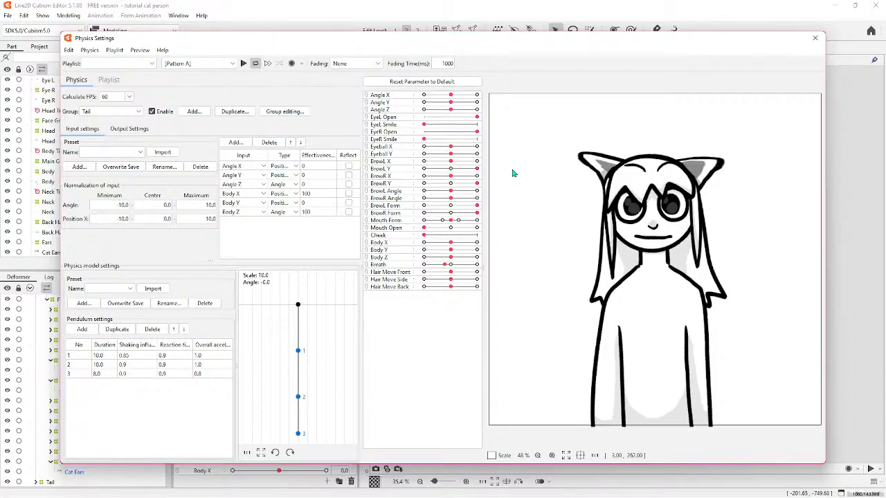
{"action": "left_click", "coordinate": [451, 169]}
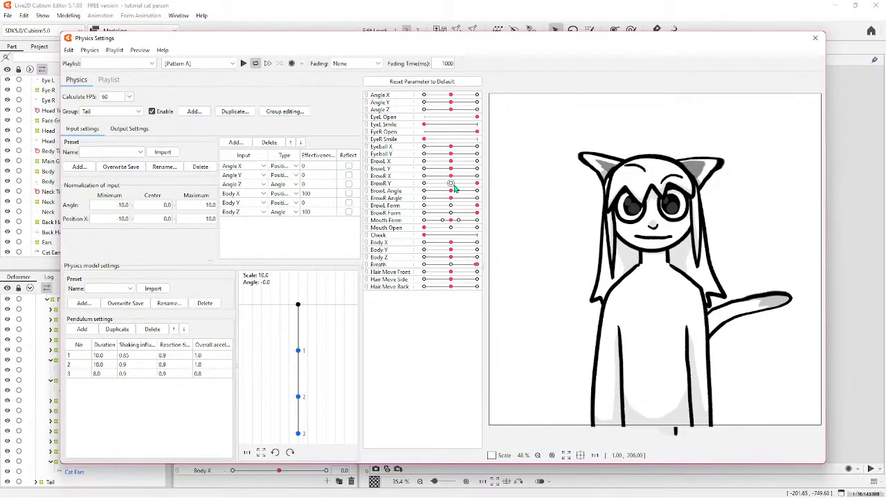
{"action": "left_click", "coordinate": [451, 183]}
{"action": "left_click", "coordinate": [451, 205]}
{"action": "left_click", "coordinate": [452, 213]}
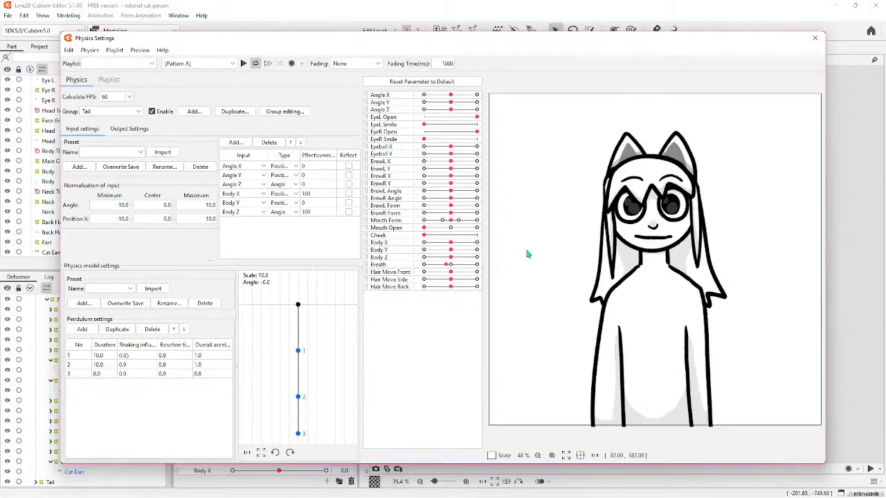
Preview the mouth shapes by varying Mouth Open and Mouth Form between their extremes and middle positions.
{"action": "left_click", "coordinate": [469, 228]}
{"action": "left_click_drag", "start_coordinate": [472, 230], "coordinate": [453, 224]}
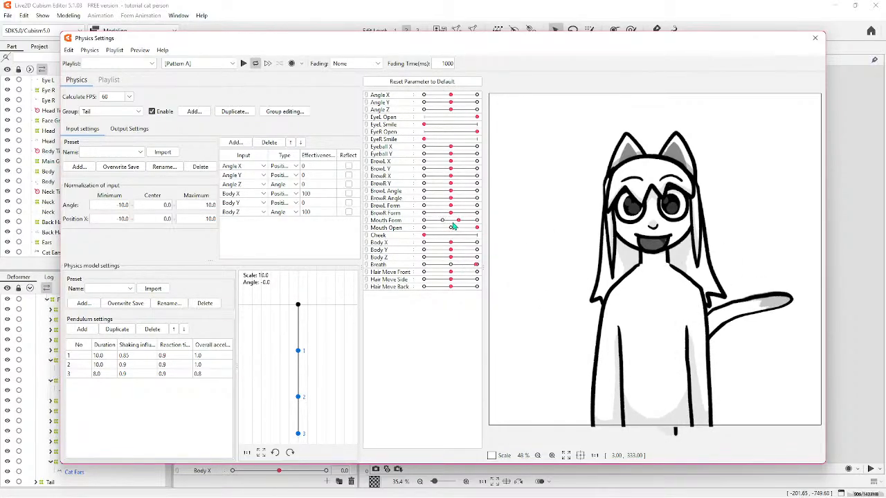
{"action": "left_click", "coordinate": [451, 228]}
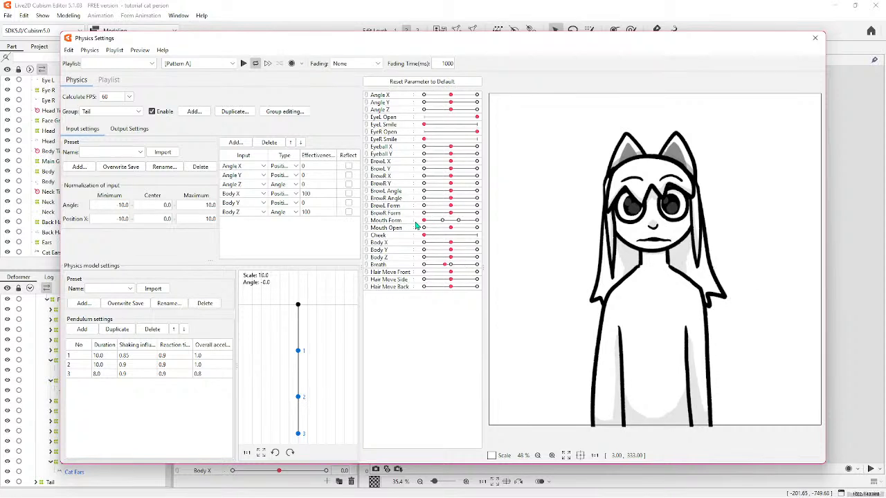
{"action": "left_click_drag", "start_coordinate": [458, 224], "coordinate": [494, 226]}
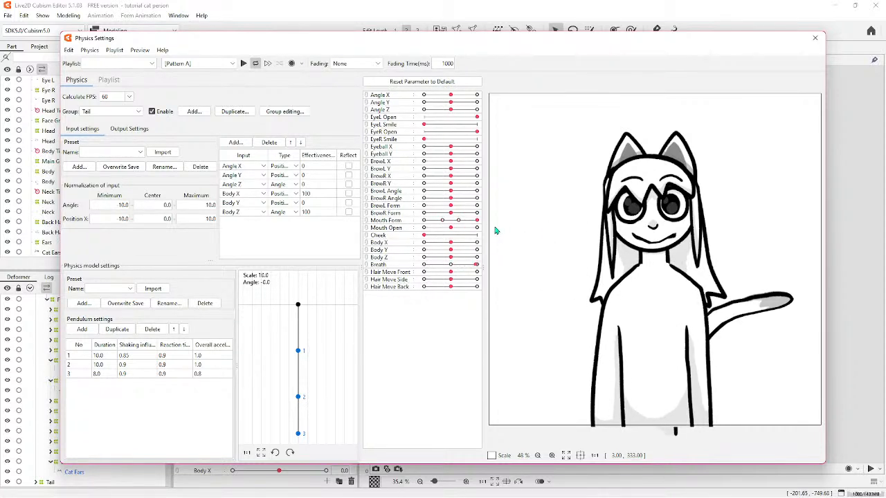
{"action": "left_click", "coordinate": [427, 228]}
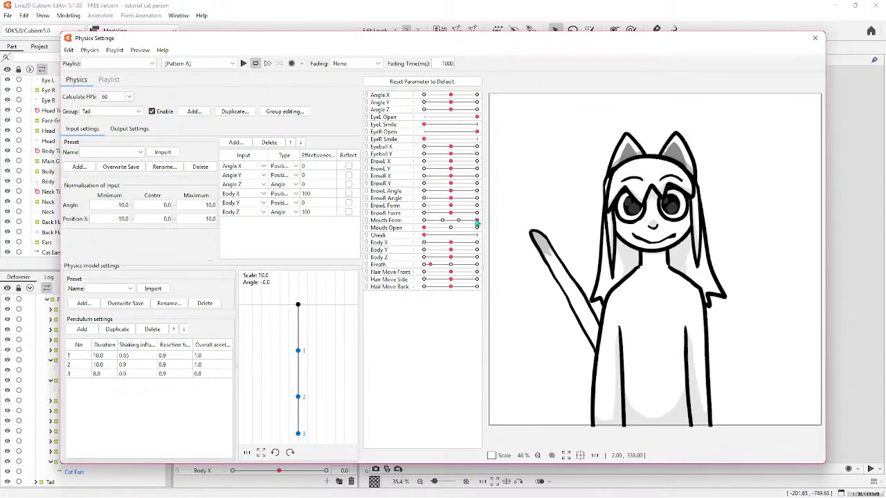
{"action": "mouse_move", "coordinate": [472, 220]}
{"action": "left_mouse_down"}
{"action": "mouse_move", "coordinate": [413, 227]}
{"action": "mouse_move", "coordinate": [480, 223]}
{"action": "left_mouse_up"}
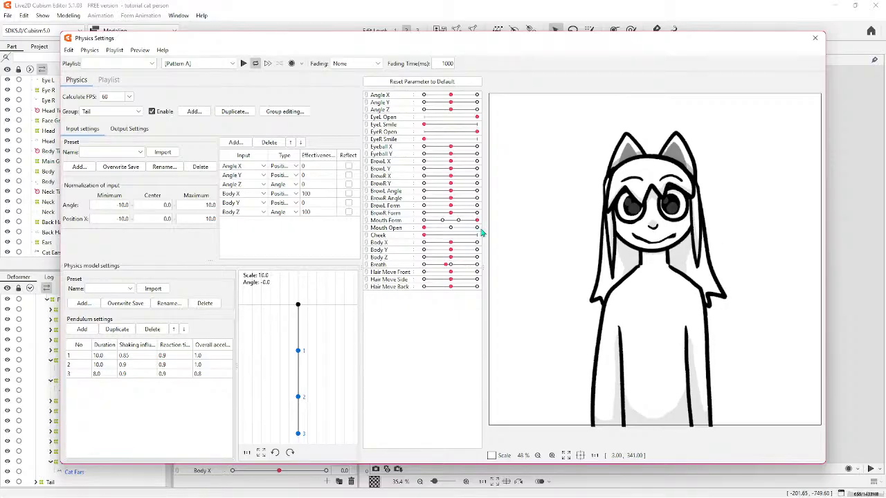
{"action": "left_click", "coordinate": [454, 223]}
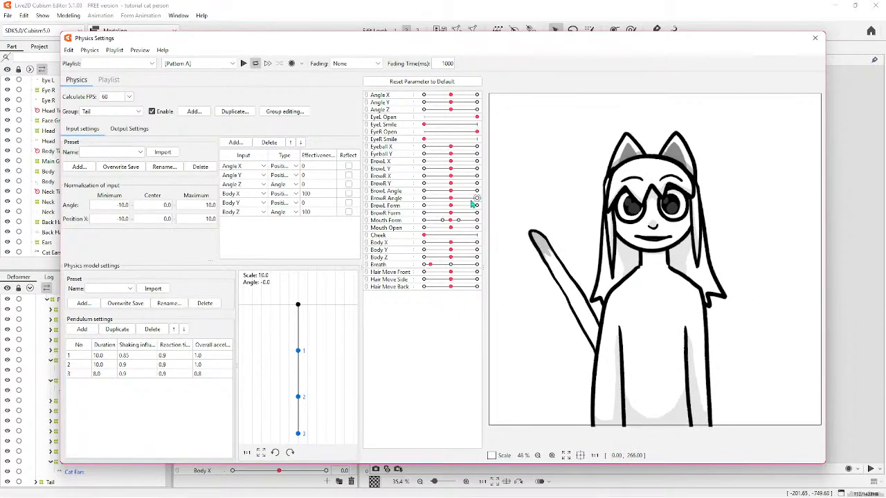
{"action": "left_click", "coordinate": [443, 221]}
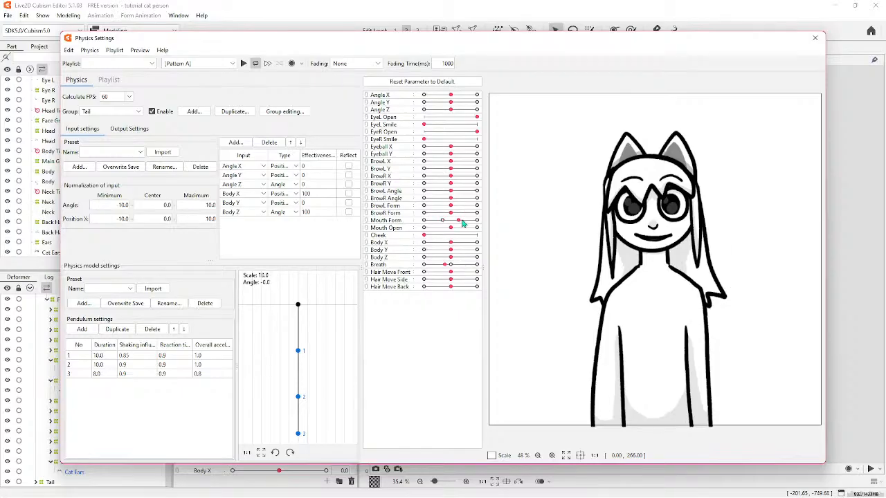
{"action": "left_click", "coordinate": [451, 221]}
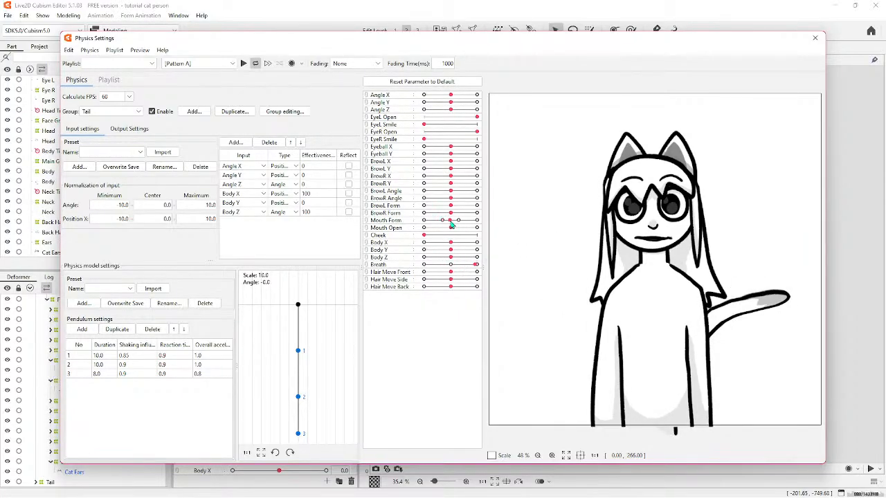
{"action": "left_click_drag", "start_coordinate": [456, 224], "coordinate": [450, 228]}
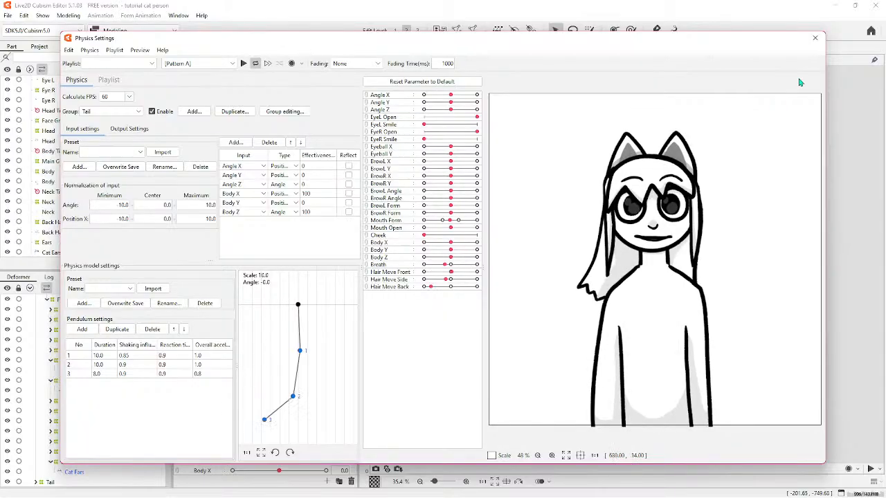
Close the physics settings and preview the head turn by varying Angle X and Angle Y on the model.
{"action": "left_click", "coordinate": [815, 38]}
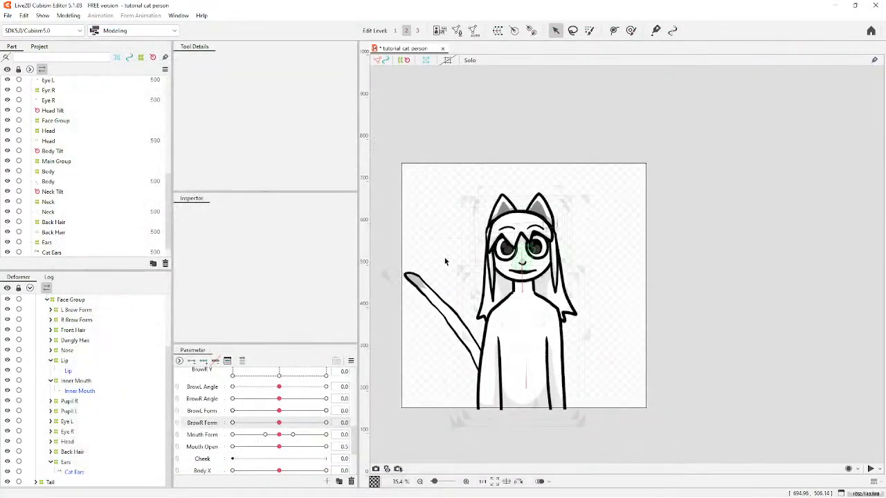
{"action": "scroll", "coordinate": [266, 422], "scroll_direction": "up", "scroll_amount": 5}
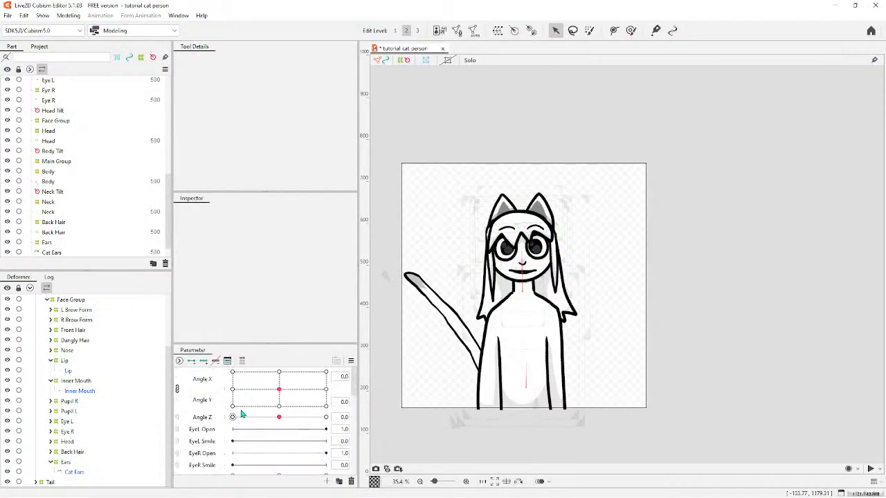
{"action": "left_click_drag", "start_coordinate": [253, 400], "coordinate": [342, 377]}
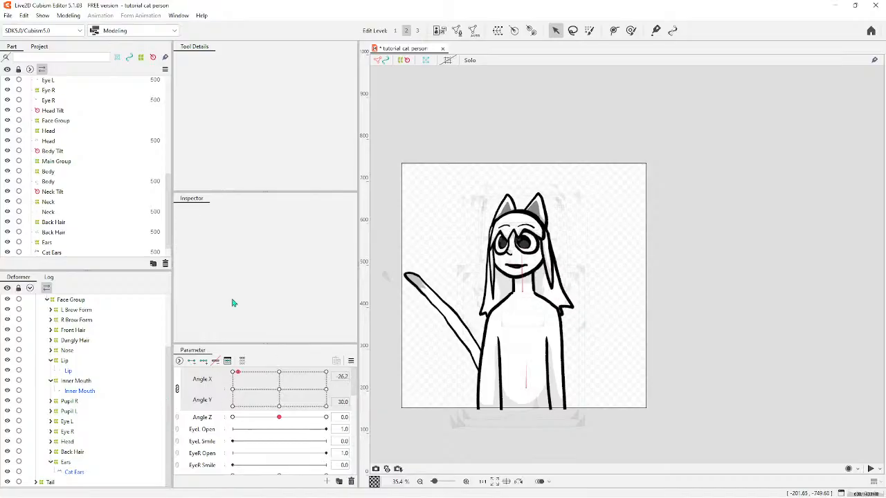
{"action": "left_click_drag", "start_coordinate": [404, 283], "coordinate": [157, 397]}
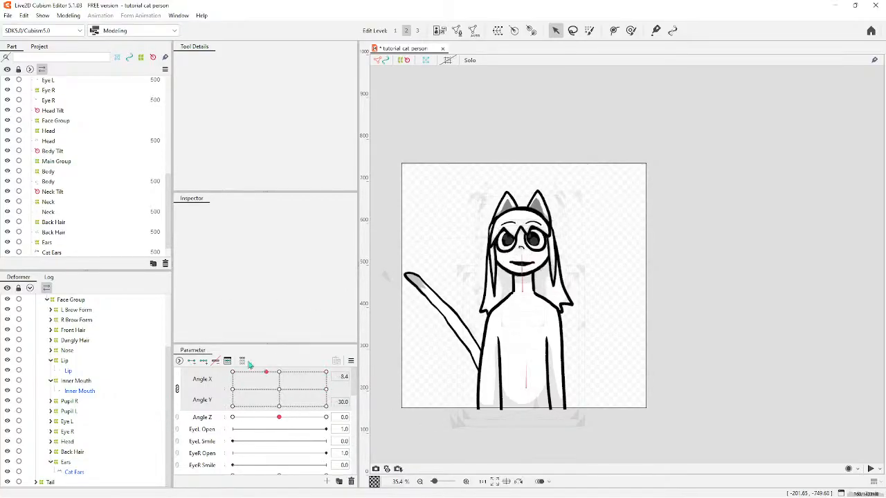
Reopen the physics settings and add a new physics group named face.
{"action": "left_click", "coordinate": [68, 15]}
{"action": "left_click", "coordinate": [88, 220]}
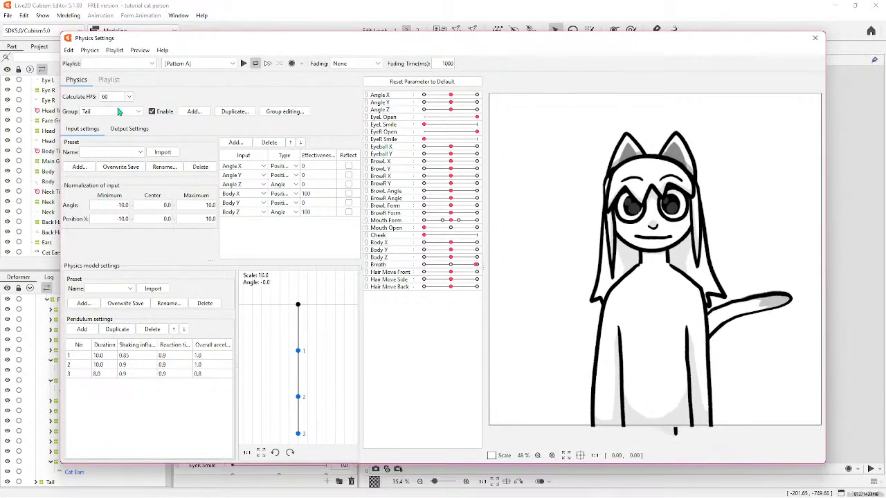
{"action": "left_click", "coordinate": [193, 111]}
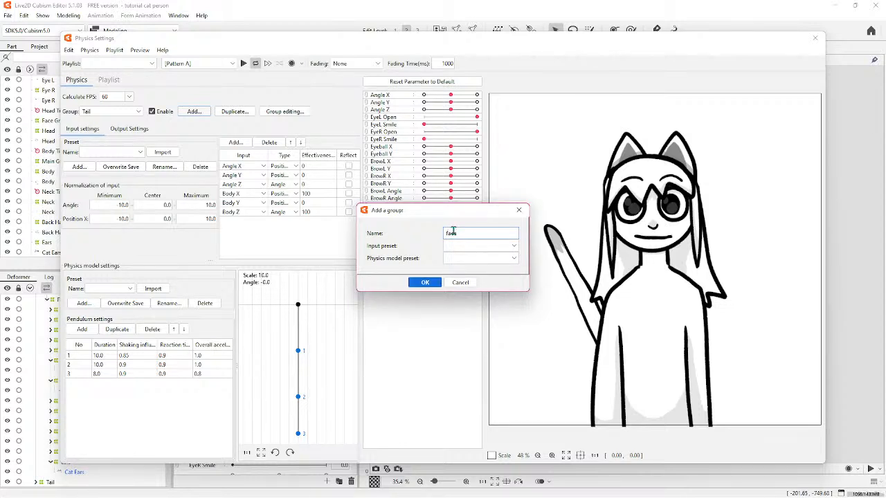
{"action": "left_click", "coordinate": [423, 283]}
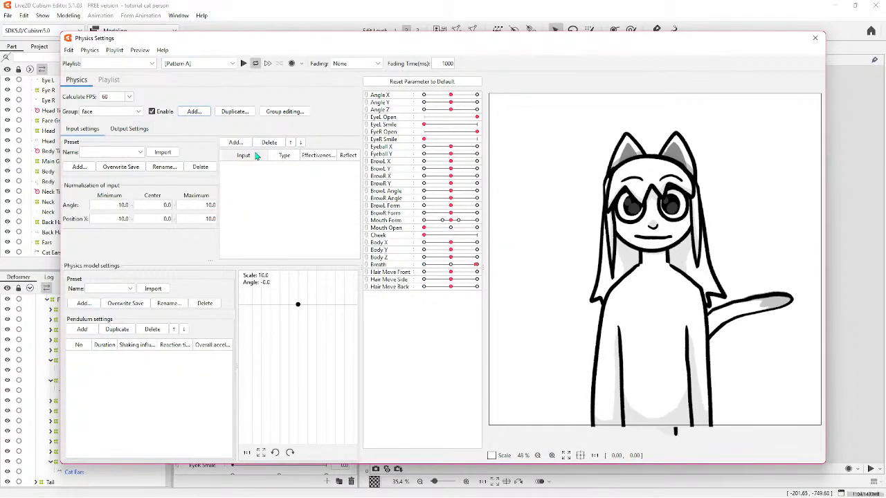
Add Angle X, Angle Y and Angle Z as input parameters of the face group.
{"action": "left_click", "coordinate": [235, 142]}
{"action": "left_click", "coordinate": [370, 160]}
{"action": "left_click", "coordinate": [370, 172]}
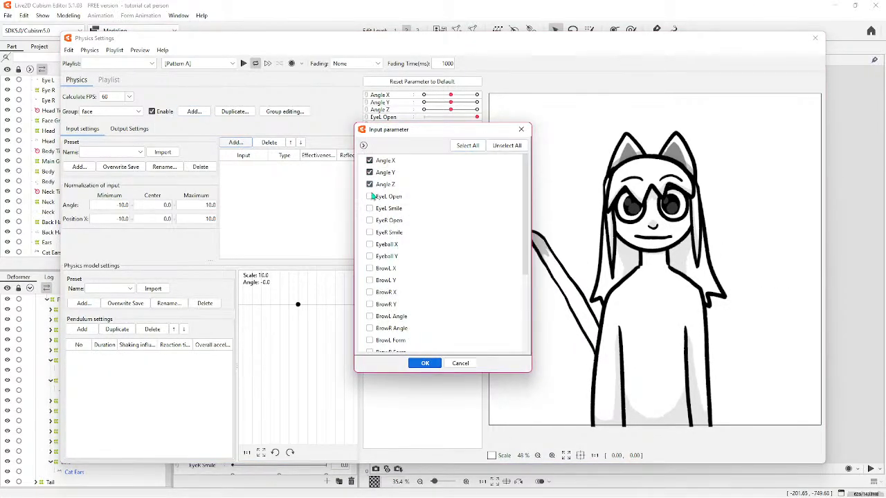
{"action": "left_click", "coordinate": [369, 184]}
{"action": "left_click", "coordinate": [425, 363]}
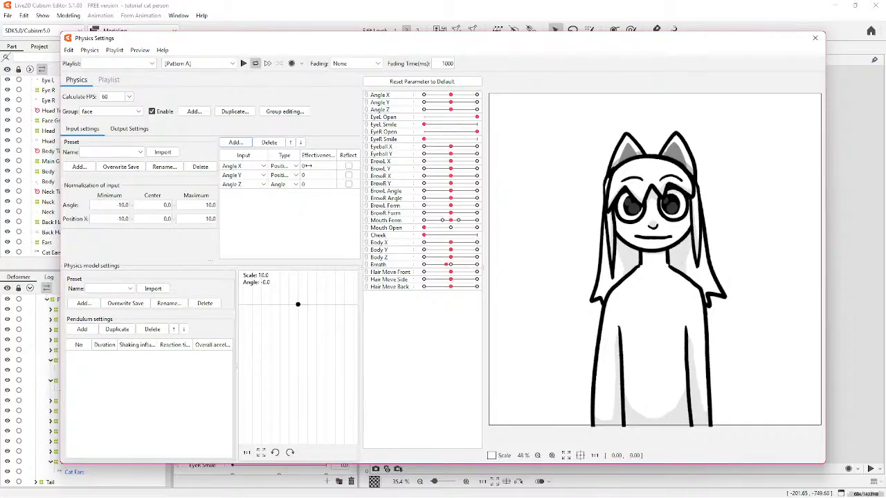
Set the input effectiveness of Angle X and Angle Z to 100 in the face group.
{"action": "double_click", "coordinate": [308, 167]}
{"action": "type", "text": "100"}
{"action": "key", "text": "Return"}
{"action": "double_click", "coordinate": [307, 184]}
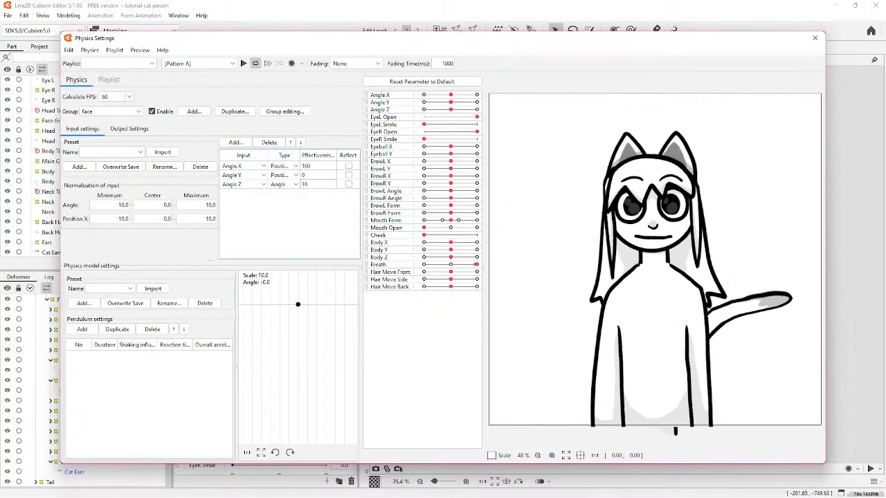
{"action": "type", "text": "100"}
{"action": "key", "text": "Return"}
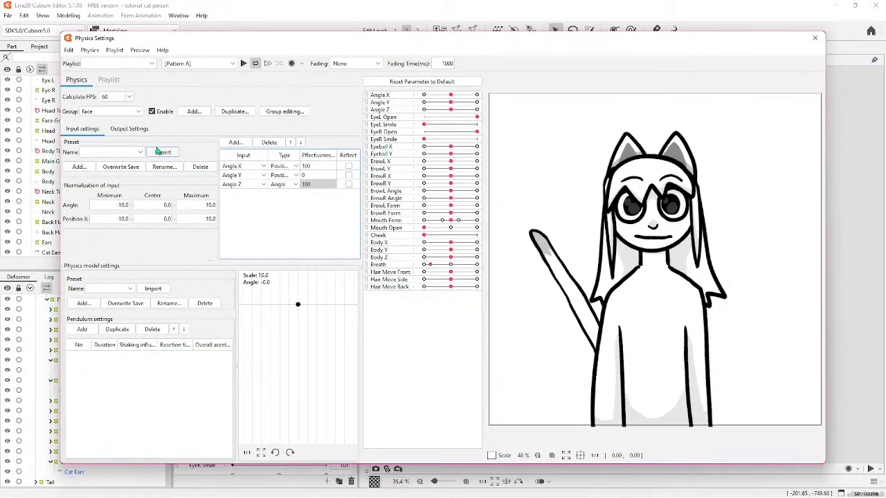
Show the face group's output settings and choose the Hair (Double Pendulum) physics model preset.
{"action": "left_click", "coordinate": [129, 129]}
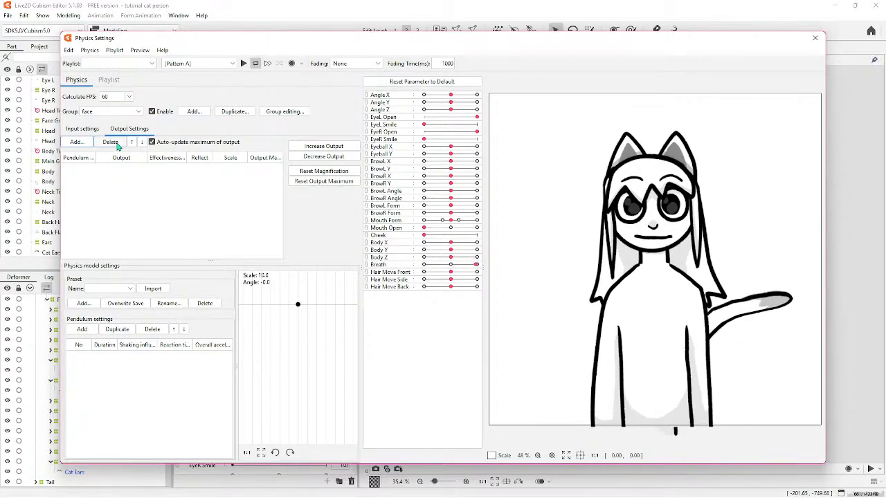
{"action": "left_click", "coordinate": [128, 289]}
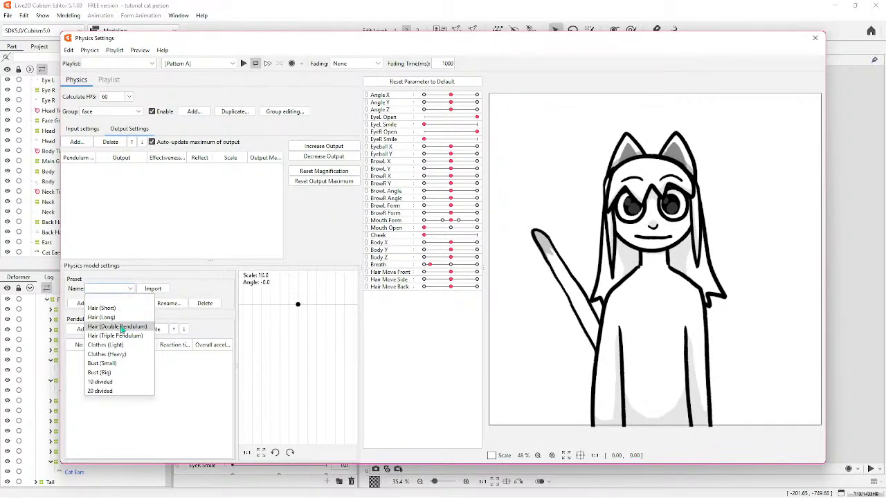
{"action": "left_click", "coordinate": [117, 325]}
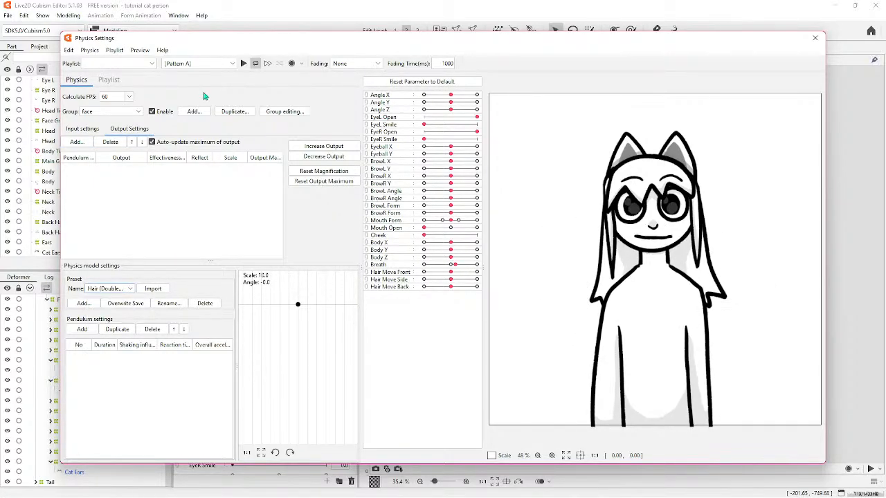
{"action": "left_click", "coordinate": [81, 144]}
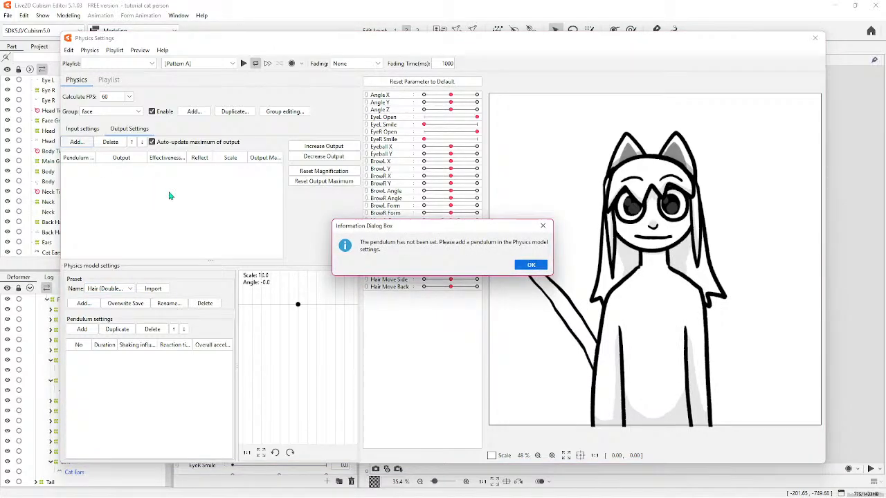
{"action": "left_click", "coordinate": [533, 266]}
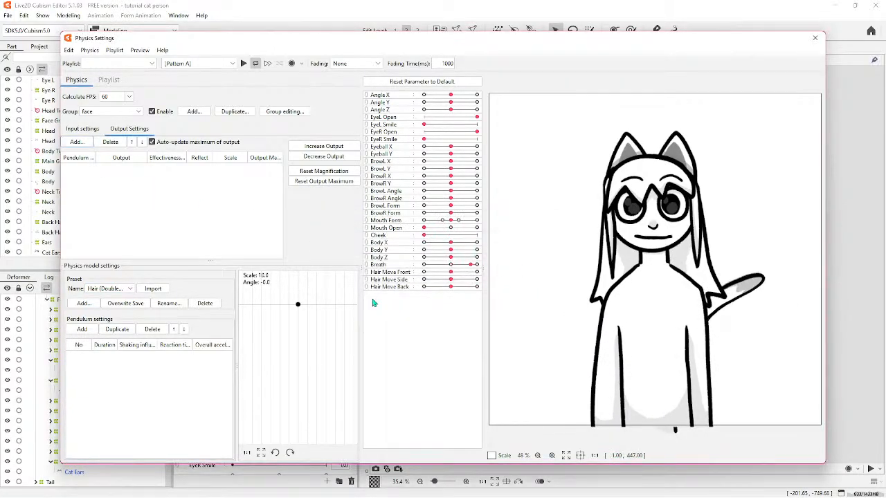
{"action": "left_click", "coordinate": [86, 303]}
{"action": "left_click", "coordinate": [460, 287]}
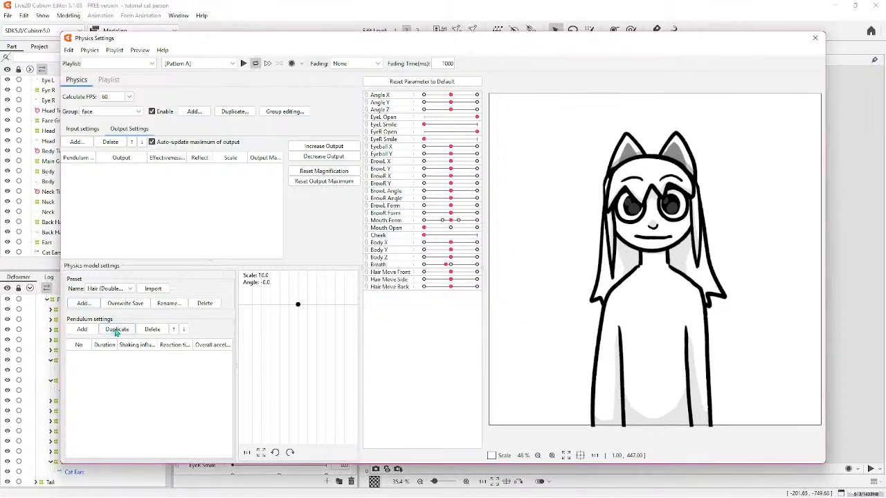
Add one pendulum to the face group and add Angle X, Angle Y and Angle Z as output parameters.
{"action": "left_click", "coordinate": [81, 329]}
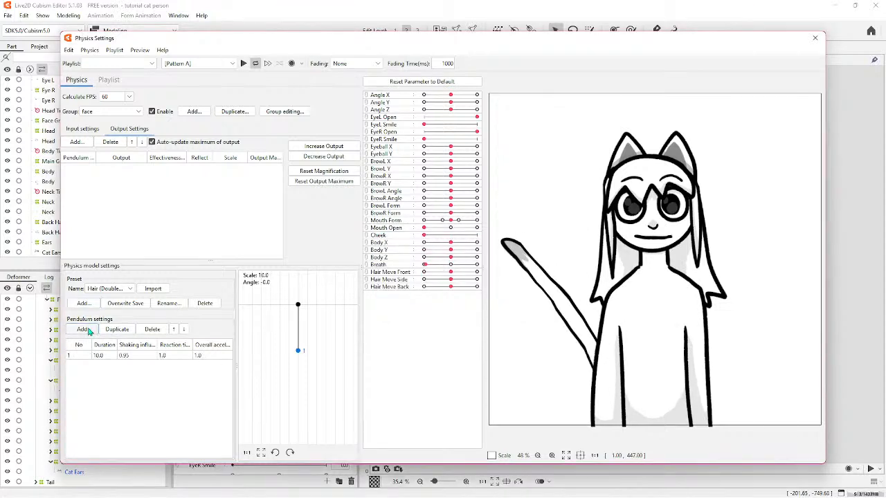
{"action": "left_click", "coordinate": [77, 142]}
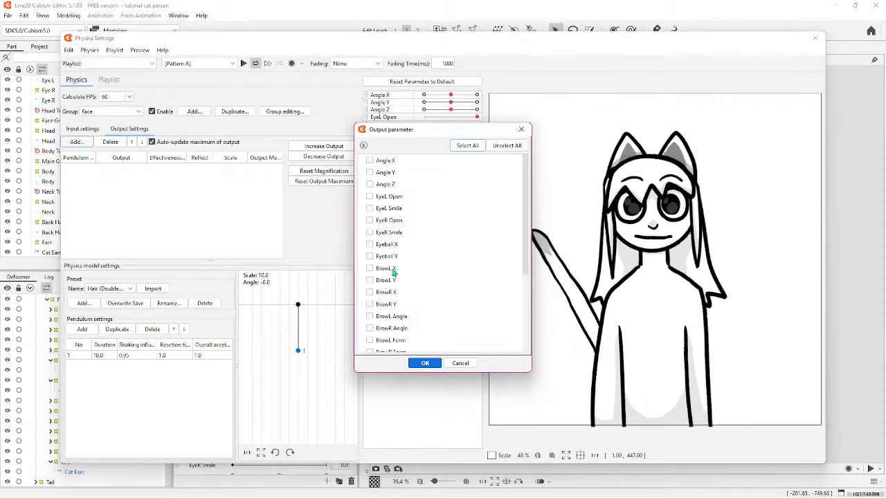
{"action": "scroll", "coordinate": [417, 271], "scroll_direction": "down", "scroll_amount": 5}
{"action": "scroll", "coordinate": [417, 271], "scroll_direction": "up", "scroll_amount": 5}
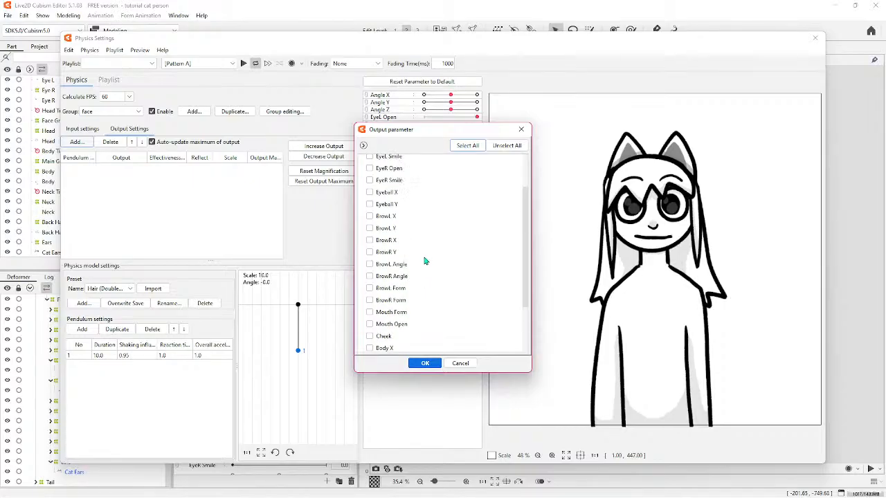
{"action": "left_click", "coordinate": [370, 160]}
{"action": "left_click", "coordinate": [369, 173]}
{"action": "left_click", "coordinate": [369, 184]}
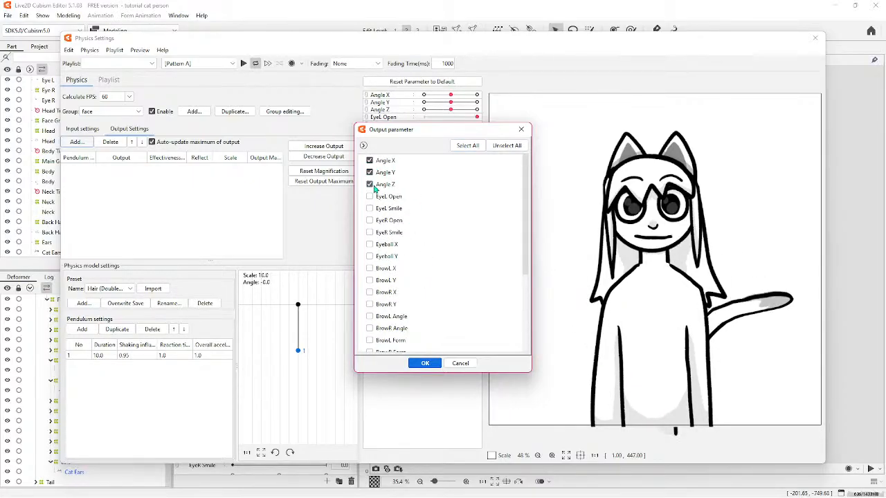
{"action": "left_click", "coordinate": [425, 363]}
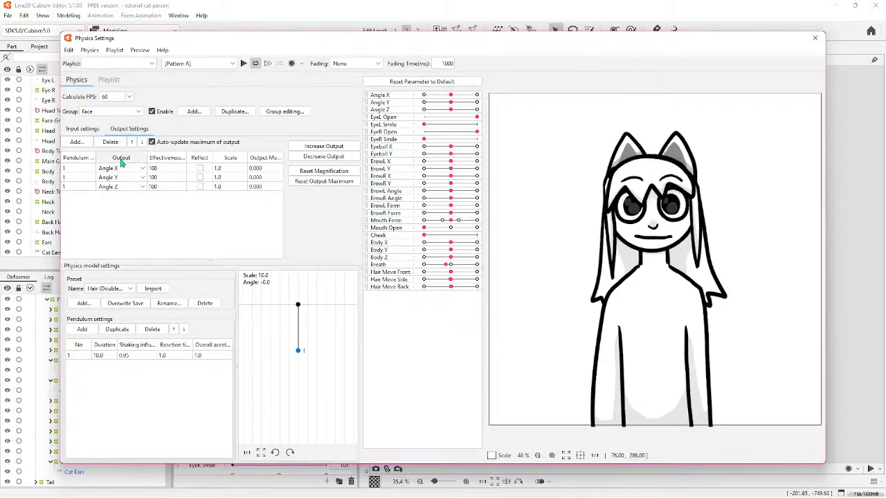
Delete Angle X, Angle Y and Angle Z from the face group's output parameters.
{"action": "right_click", "coordinate": [79, 174]}
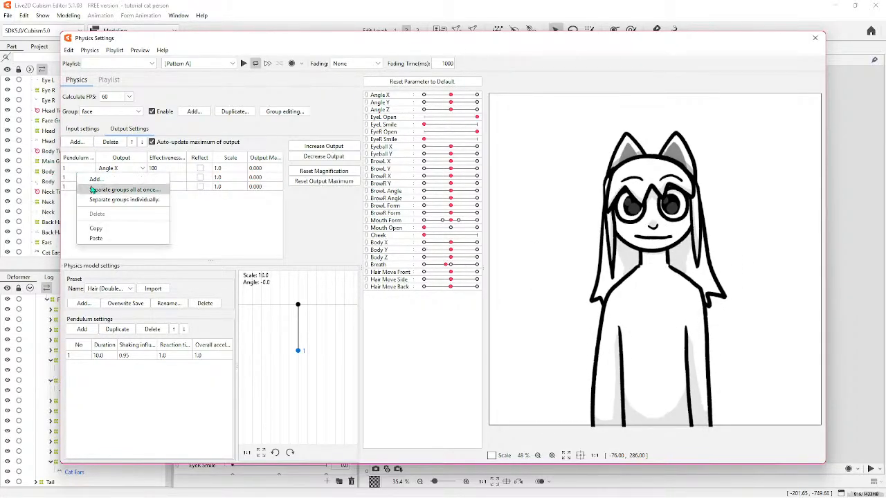
{"action": "left_click", "coordinate": [79, 168]}
{"action": "left_click", "coordinate": [110, 142]}
{"action": "left_click", "coordinate": [111, 142]}
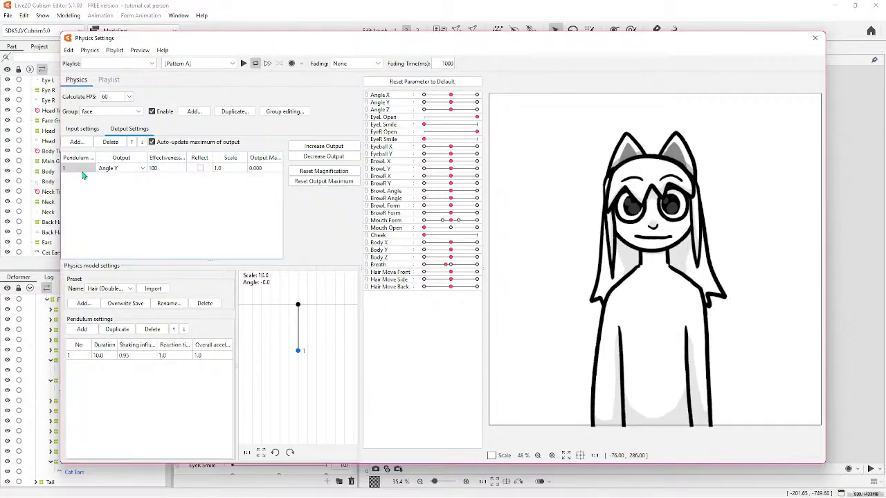
{"action": "left_click", "coordinate": [111, 142]}
Remove Angle X, Angle Y and Angle Z from the face group's input parameters.
{"action": "left_click", "coordinate": [82, 129]}
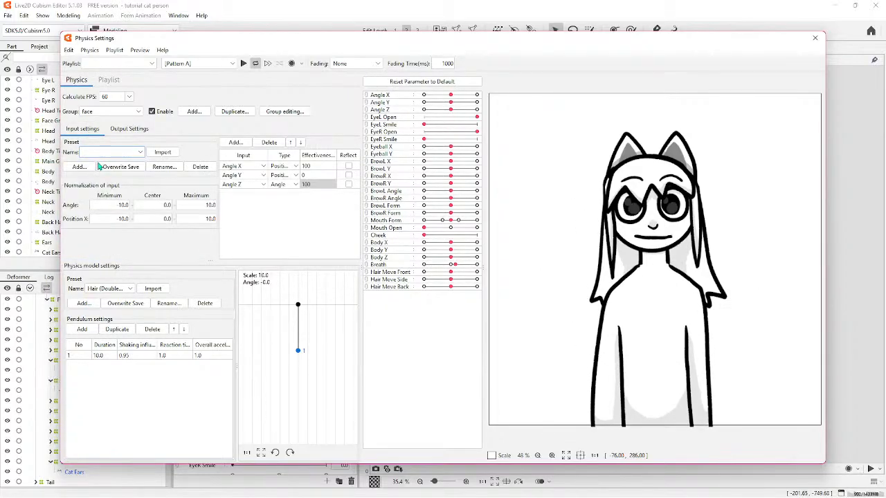
{"action": "left_click", "coordinate": [253, 168]}
{"action": "left_click", "coordinate": [270, 142]}
{"action": "left_click", "coordinate": [269, 141]}
{"action": "left_click", "coordinate": [247, 167]}
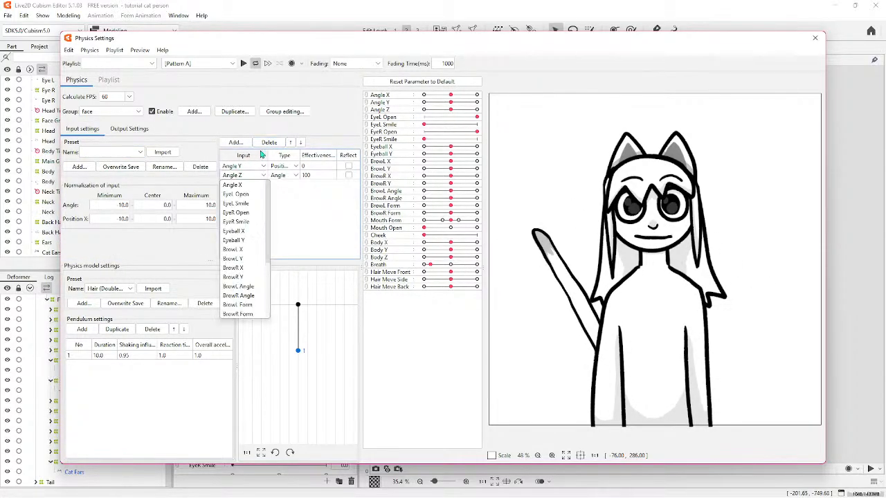
{"action": "left_click", "coordinate": [269, 142]}
{"action": "left_click", "coordinate": [245, 167]}
{"action": "left_click", "coordinate": [269, 142]}
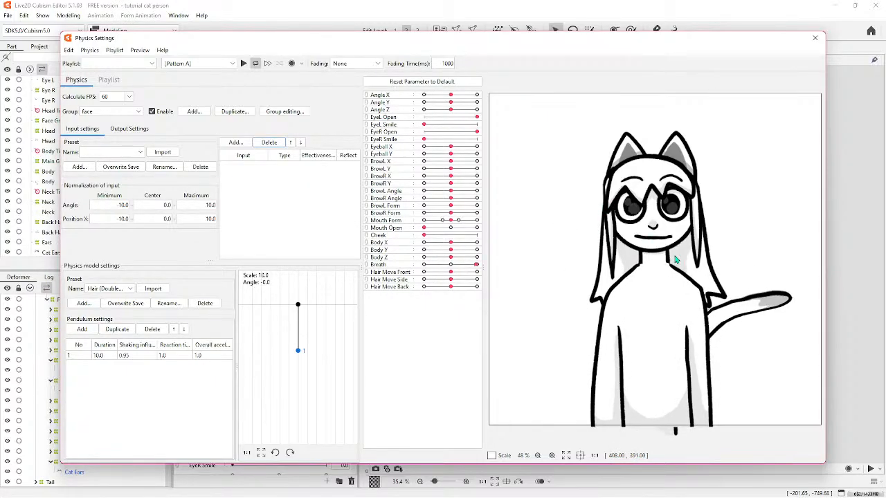
Test the cat character's head movement in the physics preview and close the physics settings.
{"action": "left_click_drag", "start_coordinate": [675, 258], "coordinate": [768, 121]}
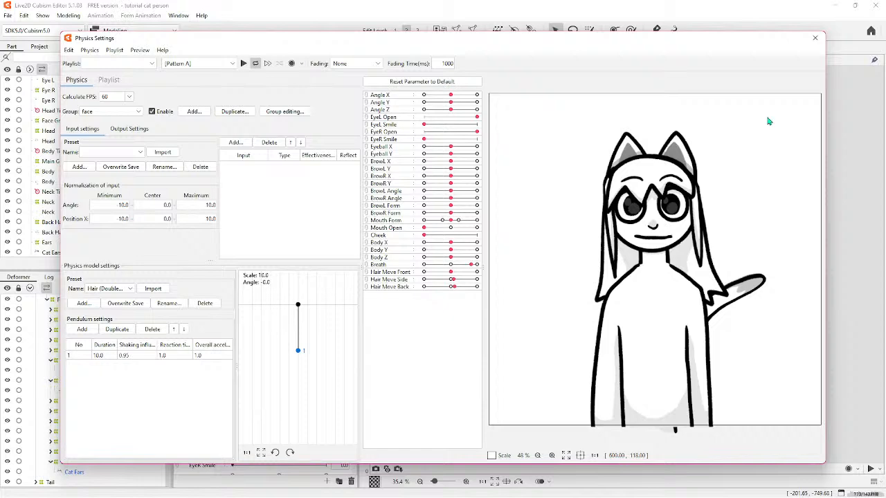
{"action": "left_click", "coordinate": [815, 38]}
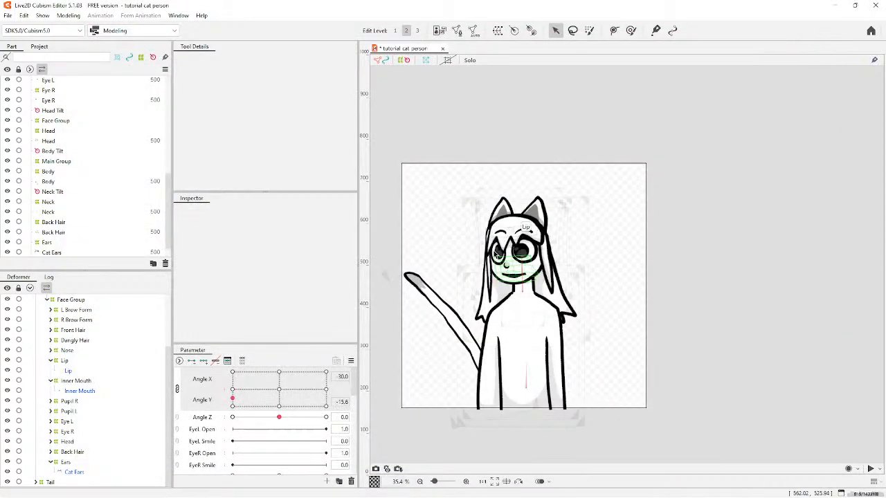
Preview the cat's face at the Angle X and Angle Y extremes and return both parameters to 0.
{"action": "left_click_drag", "start_coordinate": [233, 397], "coordinate": [232, 406]}
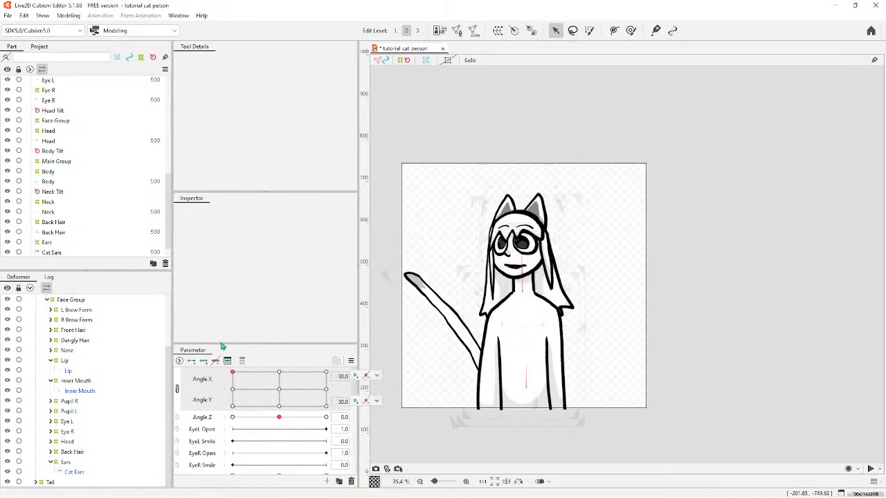
{"action": "left_click", "coordinate": [278, 389]}
{"action": "left_click", "coordinate": [834, 9]}
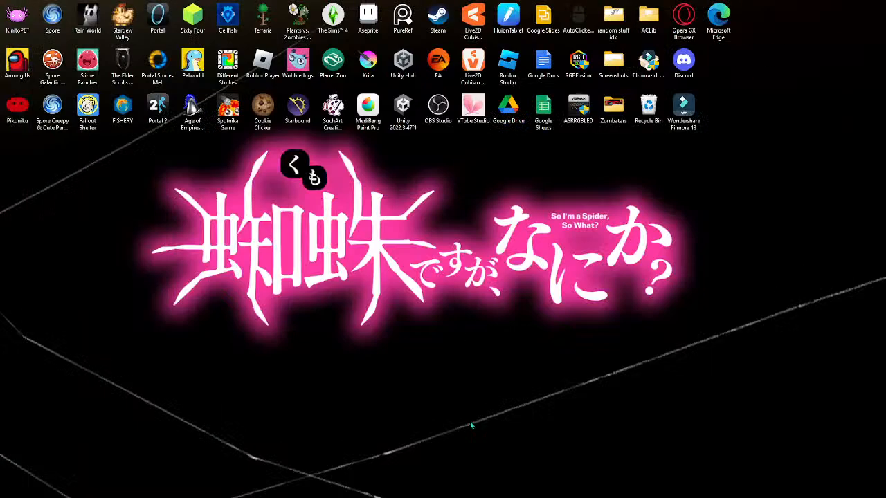
{"action": "left_click", "coordinate": [675, 488]}
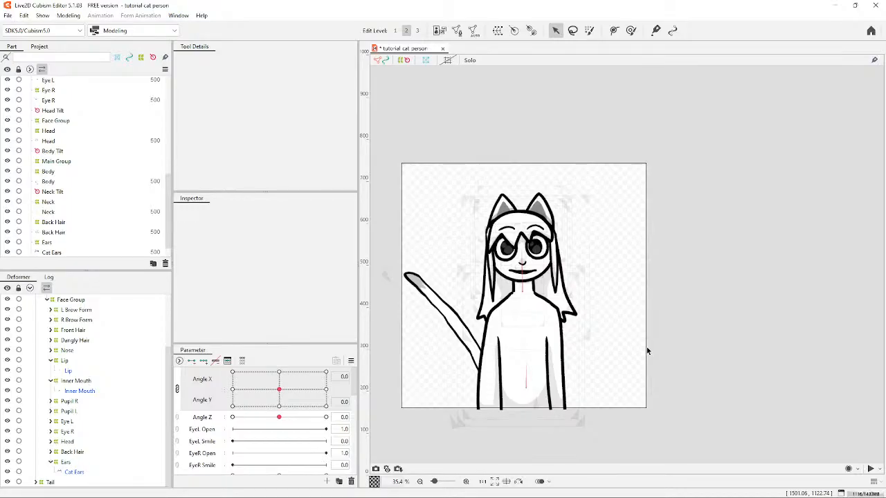
Open the Flicker Posable model from the Art folder alongside the cat model.
{"action": "left_click", "coordinate": [11, 18]}
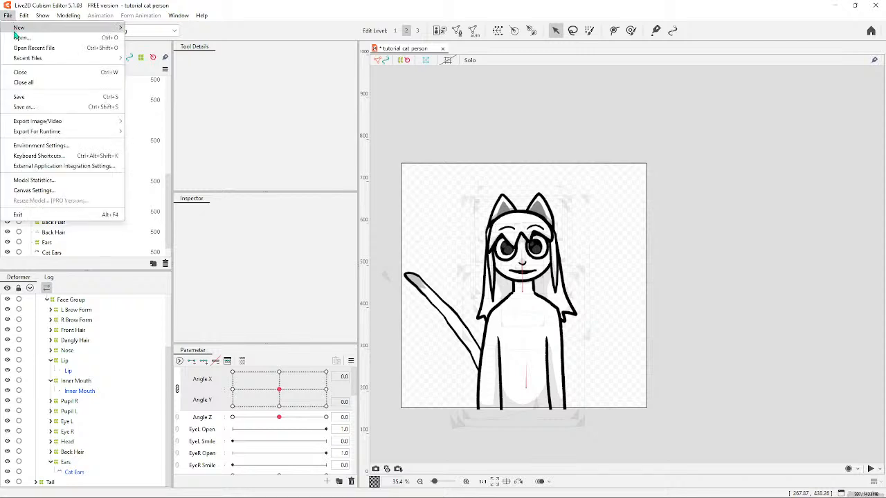
{"action": "left_click", "coordinate": [19, 40]}
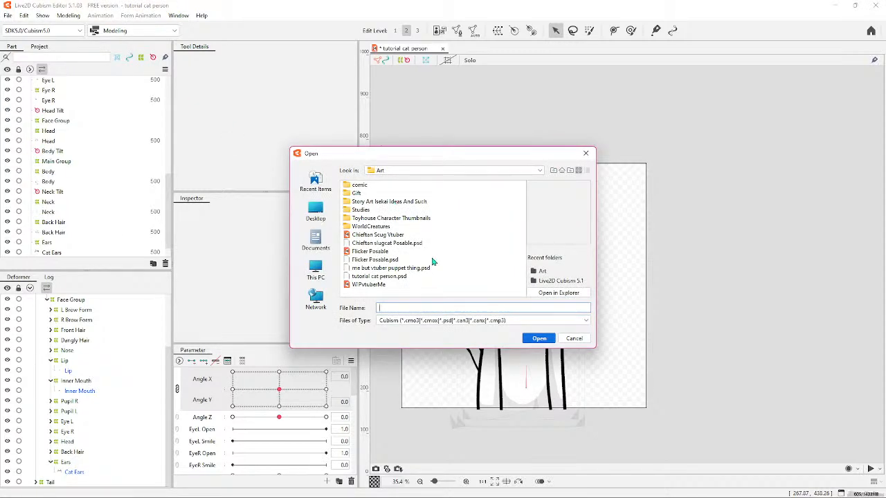
{"action": "left_click", "coordinate": [362, 252]}
{"action": "left_click", "coordinate": [536, 339]}
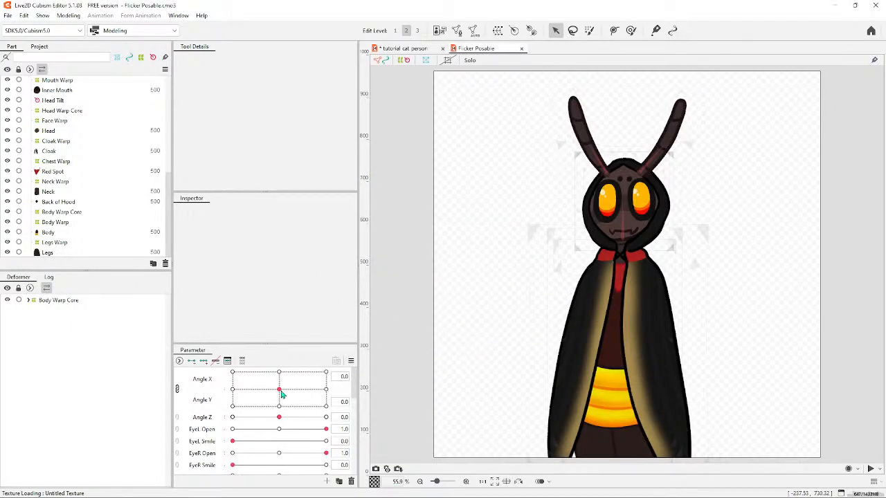
Open Flicker Posable's physics settings, test the head movement in the preview, and close the settings.
{"action": "left_click_drag", "start_coordinate": [282, 394], "coordinate": [282, 373]}
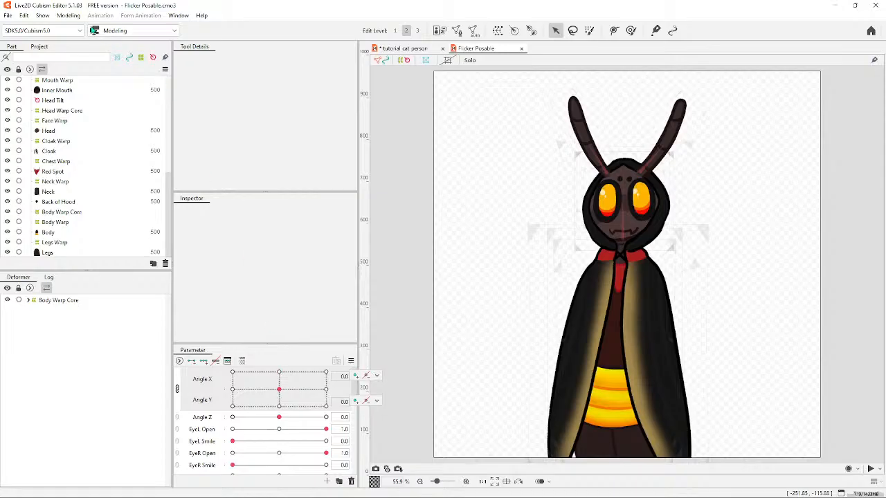
{"action": "left_click", "coordinate": [68, 15]}
{"action": "left_click", "coordinate": [83, 220]}
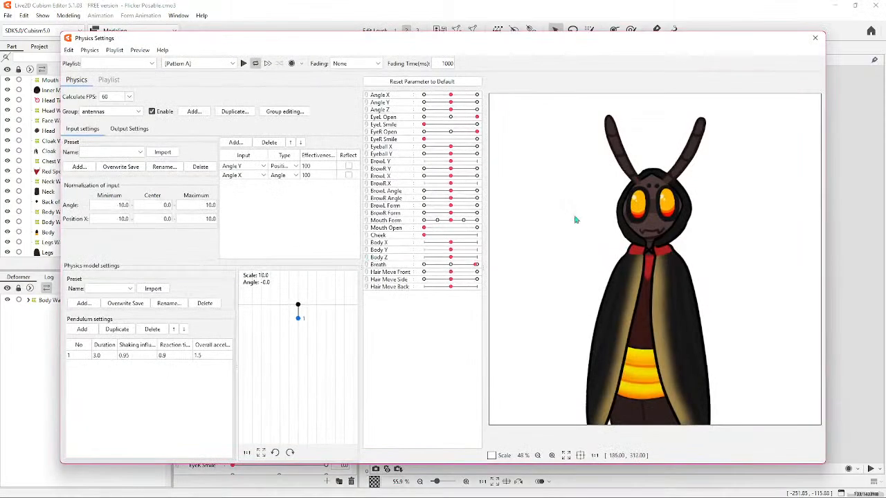
{"action": "mouse_move", "coordinate": [575, 219]}
{"action": "left_mouse_down"}
{"action": "mouse_move", "coordinate": [446, 213]}
{"action": "mouse_move", "coordinate": [772, 241]}
{"action": "mouse_move", "coordinate": [748, 281]}
{"action": "mouse_move", "coordinate": [513, 365]}
{"action": "mouse_move", "coordinate": [763, 145]}
{"action": "mouse_move", "coordinate": [753, 340]}
{"action": "mouse_move", "coordinate": [406, 294]}
{"action": "mouse_move", "coordinate": [810, 283]}
{"action": "mouse_move", "coordinate": [805, 251]}
{"action": "mouse_move", "coordinate": [767, 219]}
{"action": "mouse_move", "coordinate": [448, 207]}
{"action": "mouse_move", "coordinate": [716, 231]}
{"action": "mouse_move", "coordinate": [575, 222]}
{"action": "left_mouse_up"}
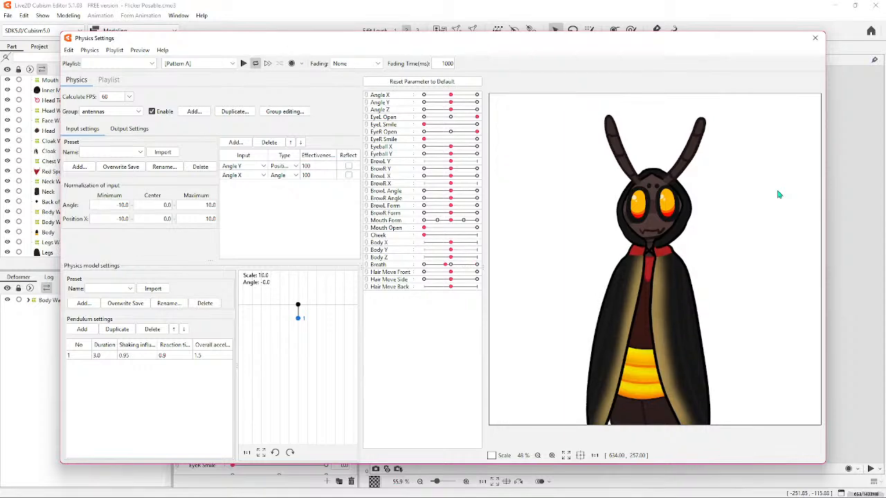
{"action": "left_click", "coordinate": [814, 38]}
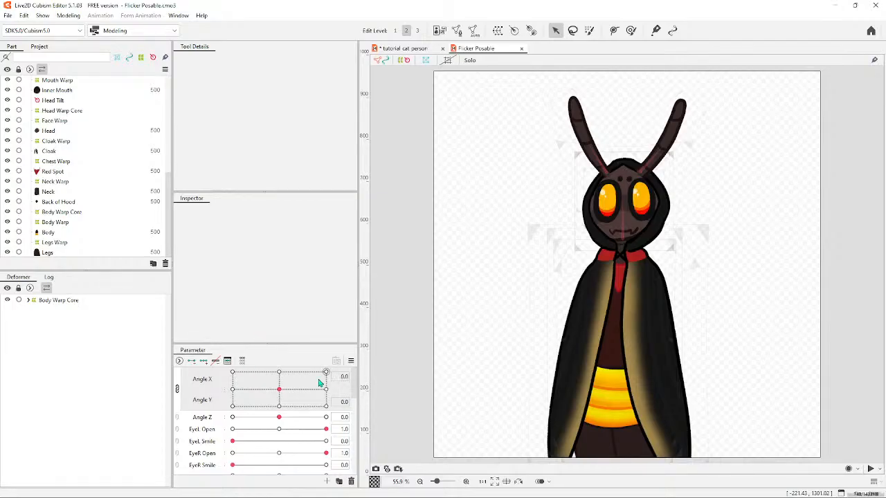
Expand Flicker Posable's deformer hierarchy from Body Warp Core down to the contents of Face Warp.
{"action": "right_click", "coordinate": [206, 379]}
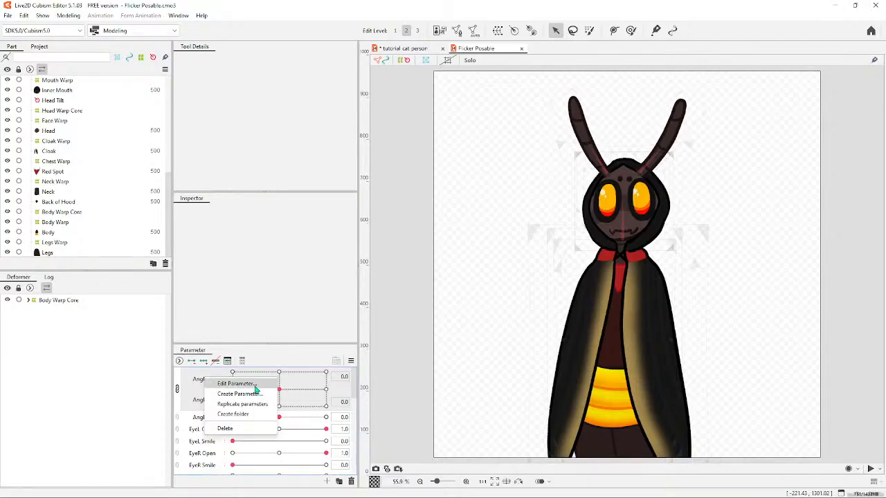
{"action": "left_click", "coordinate": [227, 390]}
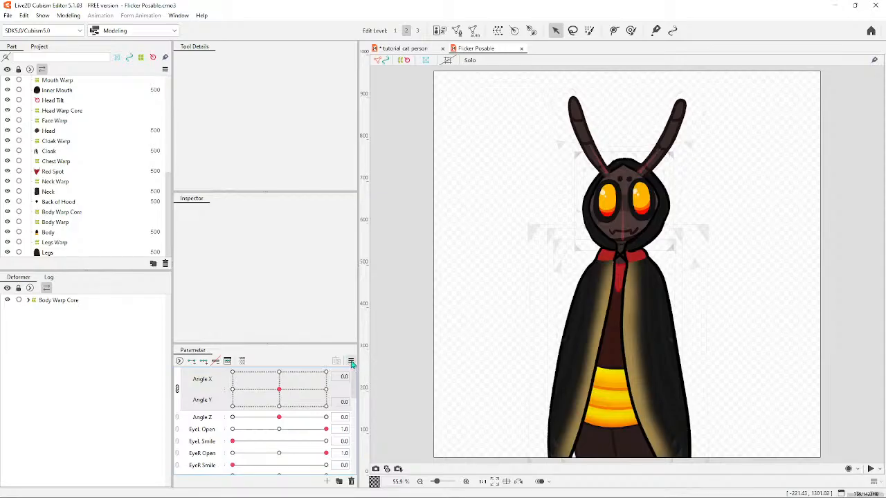
{"action": "left_click", "coordinate": [29, 300]}
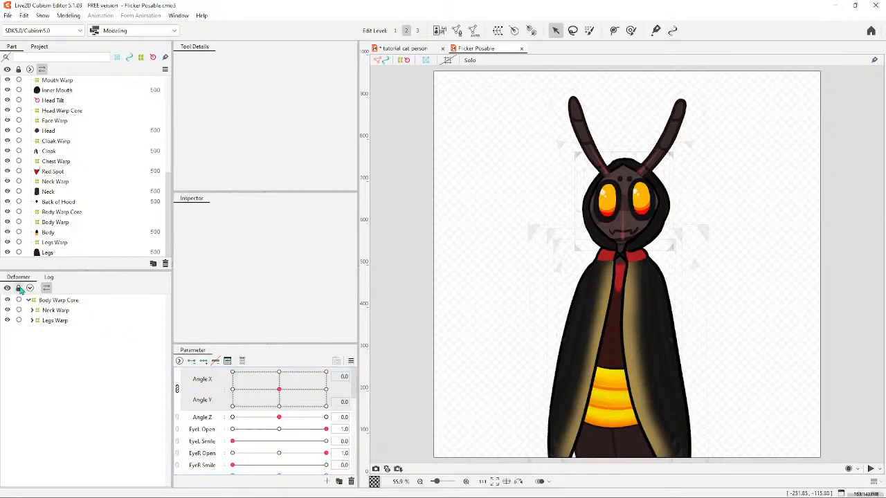
{"action": "left_click", "coordinate": [32, 310]}
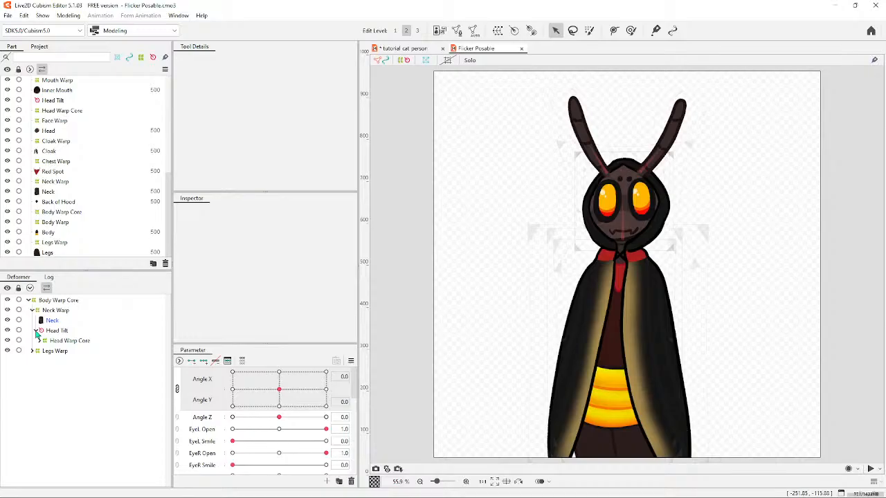
{"action": "left_click", "coordinate": [40, 341]}
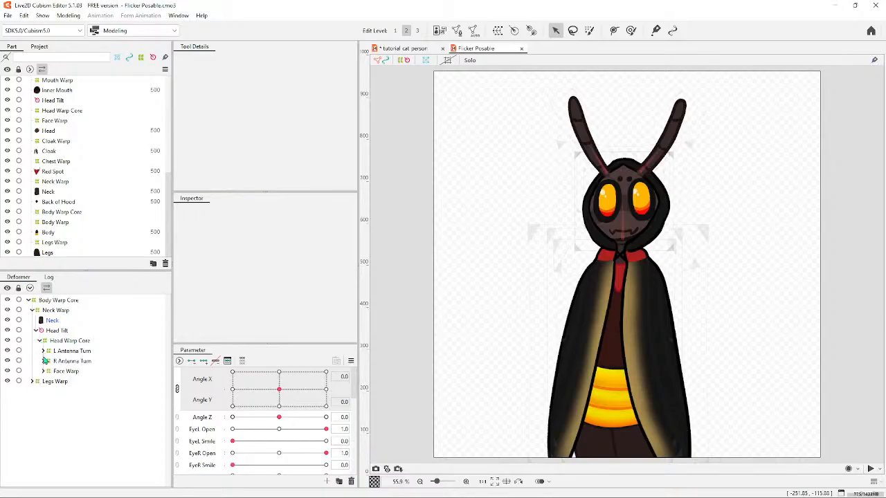
{"action": "left_click", "coordinate": [43, 372]}
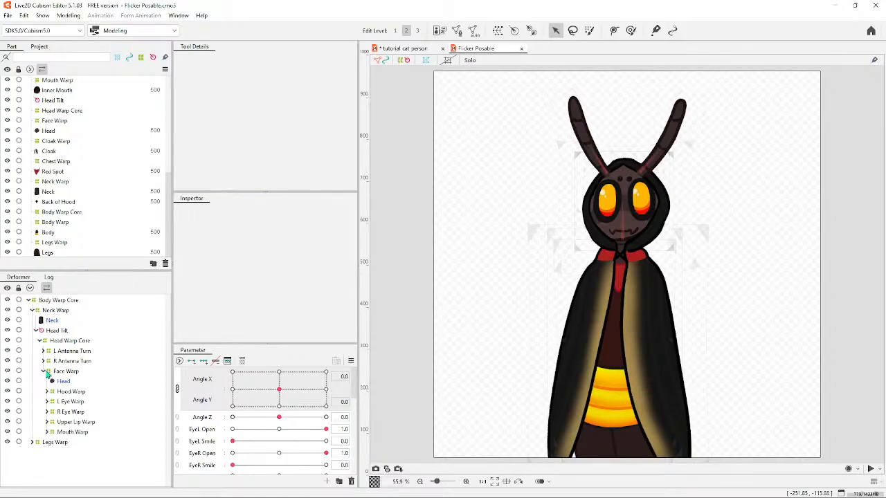
Switch to the tutorial cat person model and expand its deformer hierarchy down to the contents of Face Group.
{"action": "left_click", "coordinate": [404, 48]}
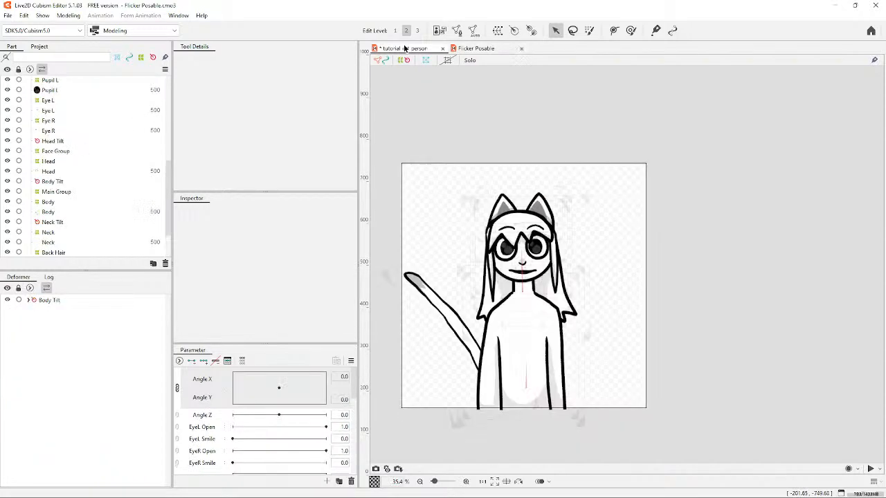
{"action": "left_click", "coordinate": [32, 311]}
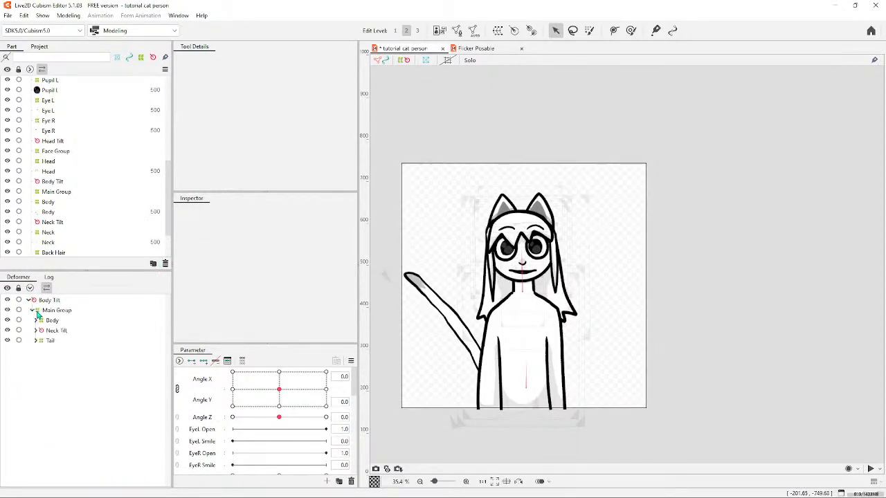
{"action": "left_click", "coordinate": [41, 340]}
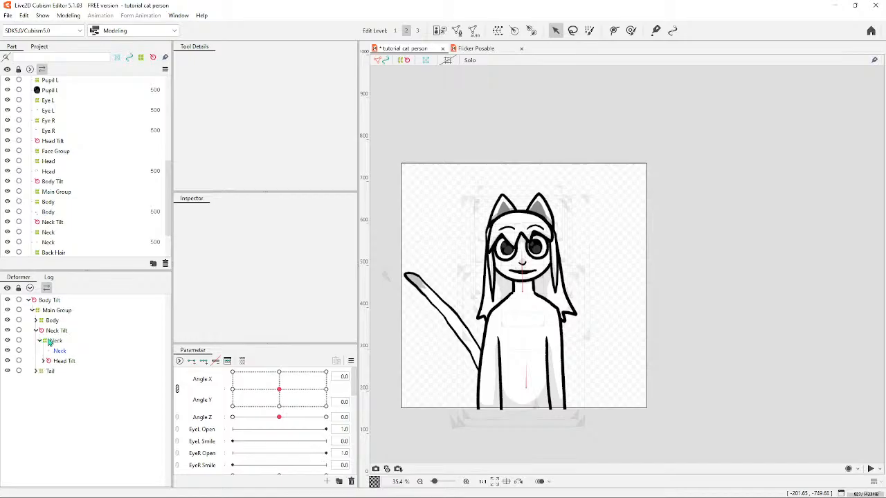
{"action": "left_click", "coordinate": [43, 361]}
{"action": "left_click", "coordinate": [47, 372]}
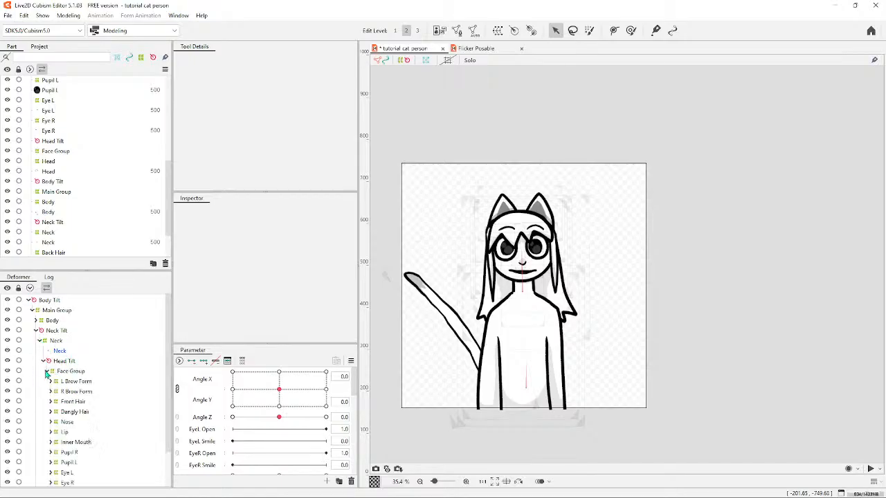
Return to the Flicker Posable model and expand its deformer hierarchy down to the contents of Head Warp Core.
{"action": "left_click", "coordinate": [477, 50]}
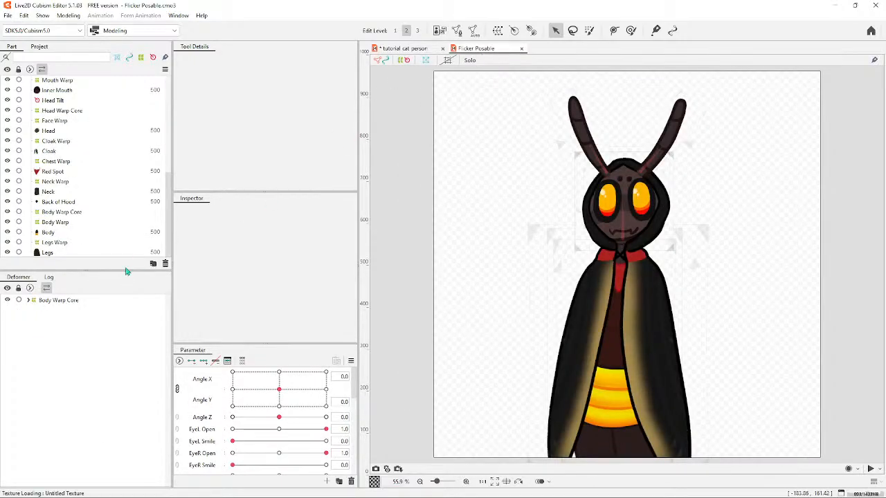
{"action": "left_click", "coordinate": [29, 300]}
{"action": "left_click", "coordinate": [32, 311]}
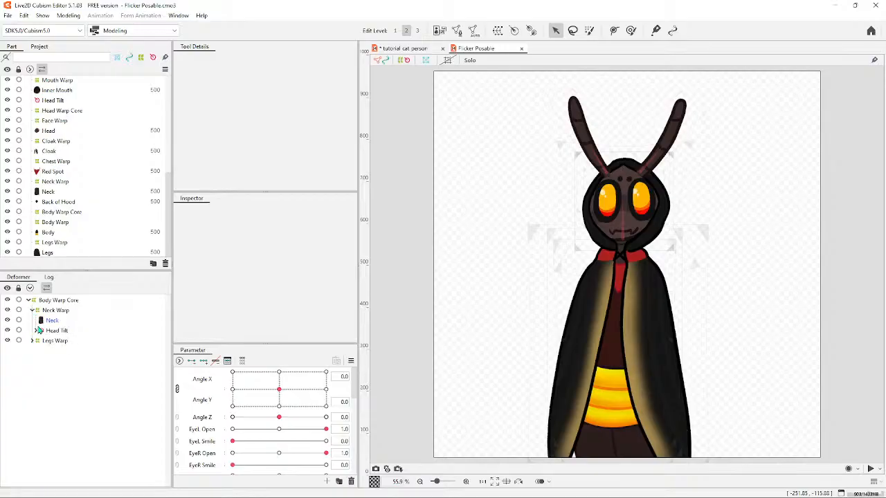
{"action": "left_click", "coordinate": [37, 331]}
{"action": "left_click", "coordinate": [39, 341]}
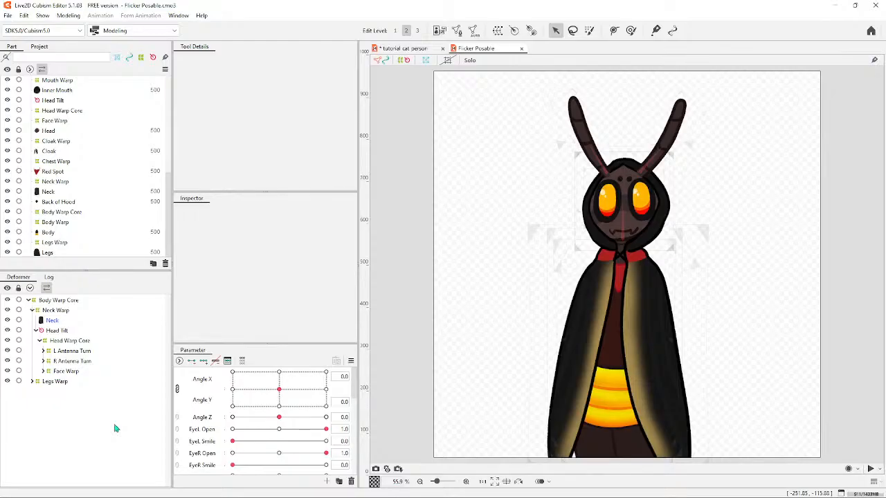
Switch to the tutorial cat person model and look over the whole character on the canvas.
{"action": "left_click", "coordinate": [385, 49]}
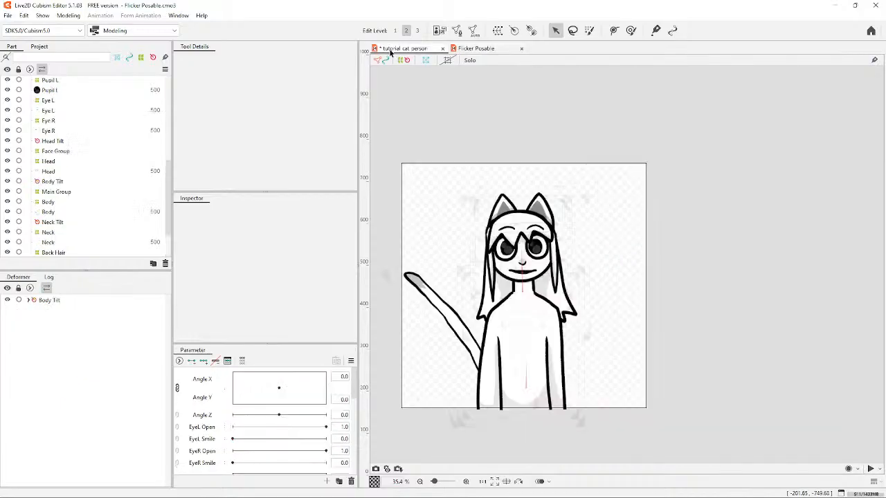
{"action": "scroll", "coordinate": [695, 352], "scroll_direction": "down", "scroll_amount": 2}
{"action": "scroll", "coordinate": [695, 351], "scroll_direction": "down", "scroll_amount": 1}
{"action": "scroll", "coordinate": [638, 381], "scroll_direction": "up", "scroll_amount": 3}
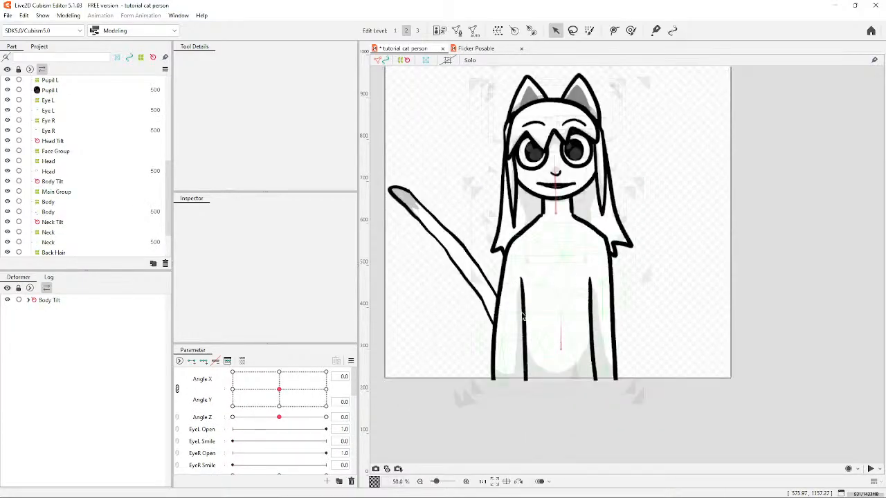
{"action": "scroll", "coordinate": [539, 357], "scroll_direction": "down", "scroll_amount": 1}
{"action": "scroll", "coordinate": [473, 183], "scroll_direction": "up", "scroll_amount": 1}
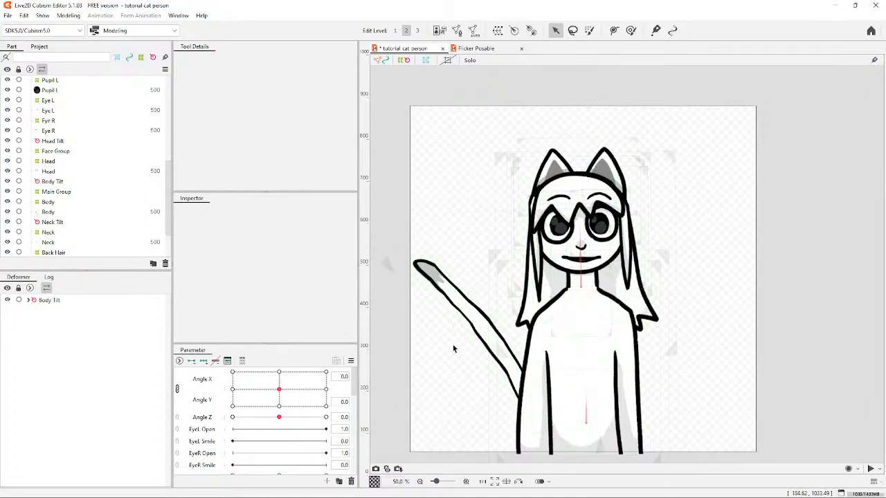
Return to the Flicker Posable model and expand its deformer hierarchy from Body Warp Core down to the contents of Face Warp.
{"action": "left_click", "coordinate": [476, 49]}
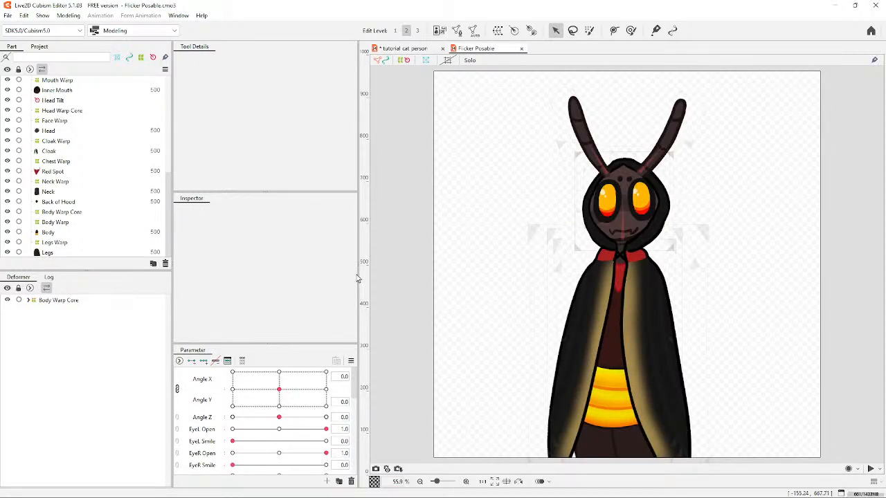
{"action": "left_click", "coordinate": [28, 300]}
{"action": "left_click", "coordinate": [31, 310]}
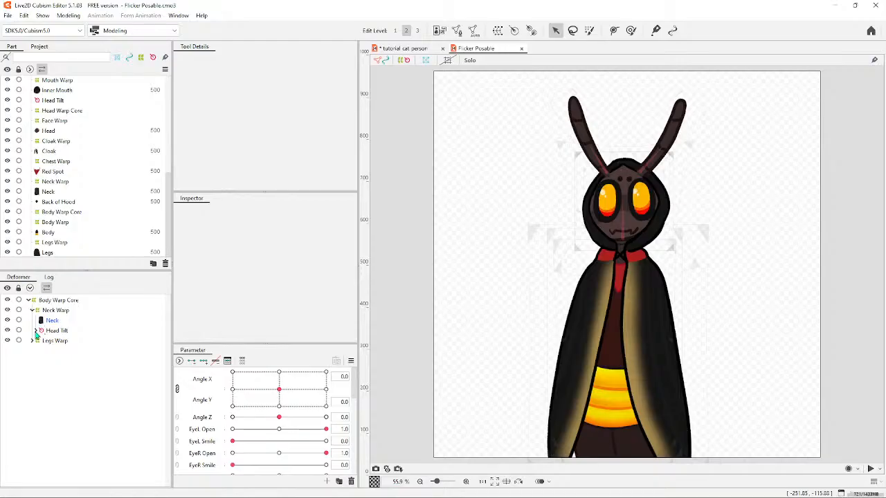
{"action": "left_click", "coordinate": [36, 331]}
{"action": "left_click", "coordinate": [39, 341]}
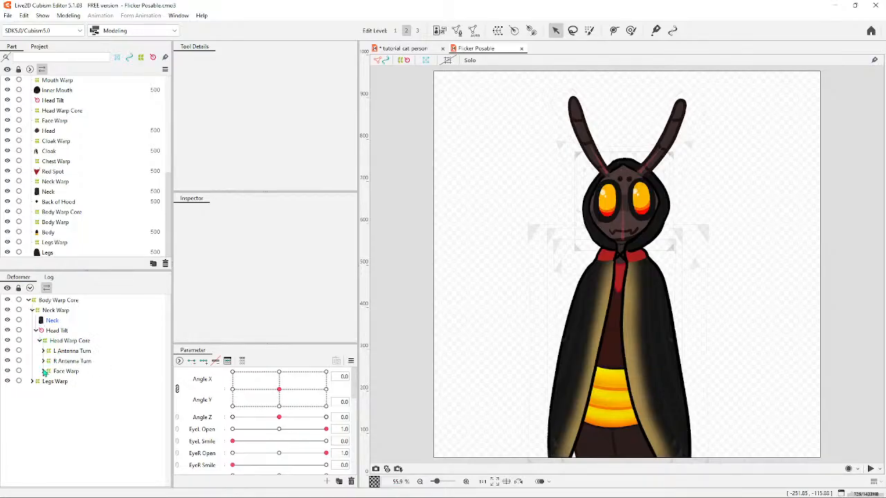
{"action": "left_click", "coordinate": [51, 371]}
{"action": "left_click", "coordinate": [43, 371]}
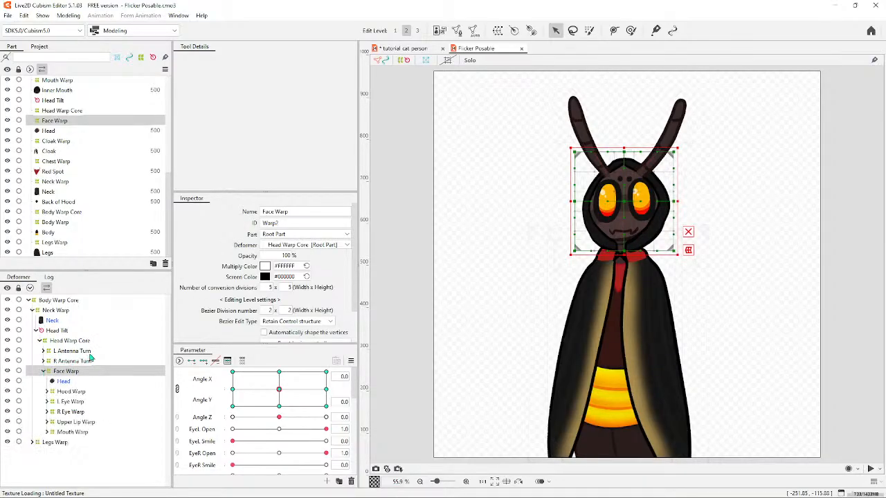
Examine the properties of Face Warp and of the Hood Warp nested inside it, including their parent deformers and keyed parameters.
{"action": "scroll", "coordinate": [214, 303], "scroll_direction": "down", "scroll_amount": 1}
{"action": "scroll", "coordinate": [213, 303], "scroll_direction": "up", "scroll_amount": 1}
{"action": "scroll", "coordinate": [213, 303], "scroll_direction": "down", "scroll_amount": 1}
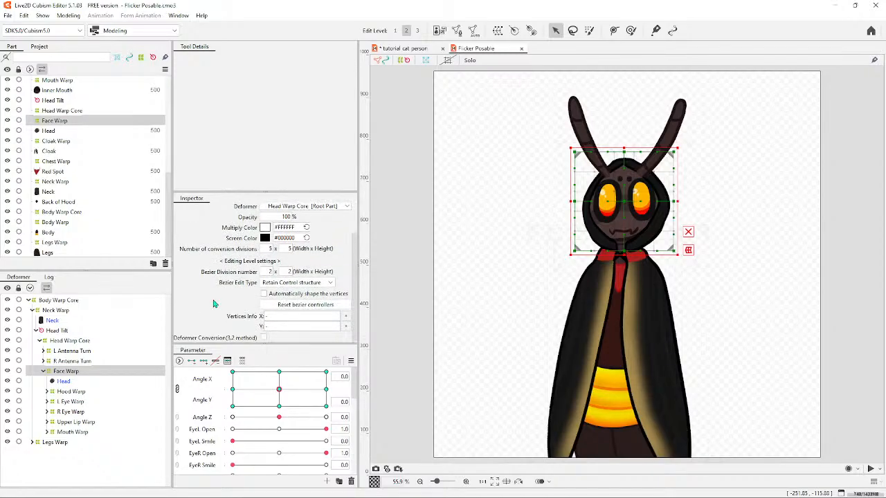
{"action": "left_click", "coordinate": [69, 392]}
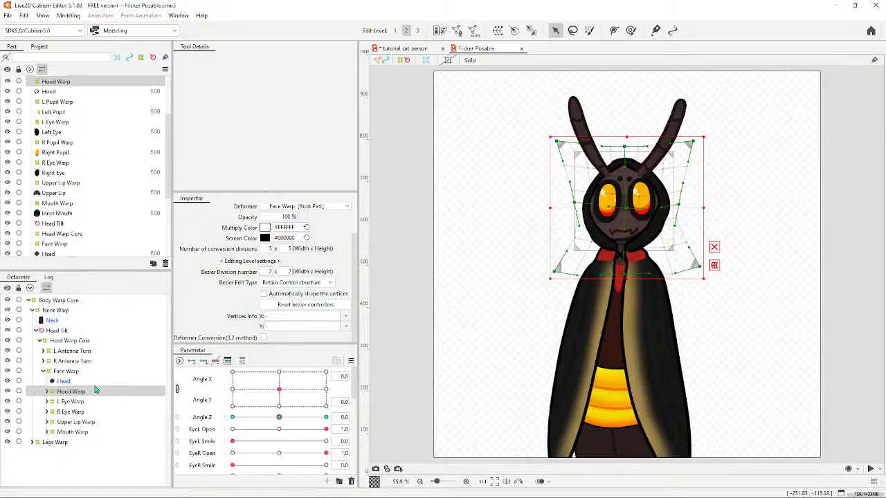
With Face Warp selected, test the head turn at Angle X 30, Angle Y -30, and at Angle X -30, Angle Y -30.
{"action": "left_click", "coordinate": [72, 372]}
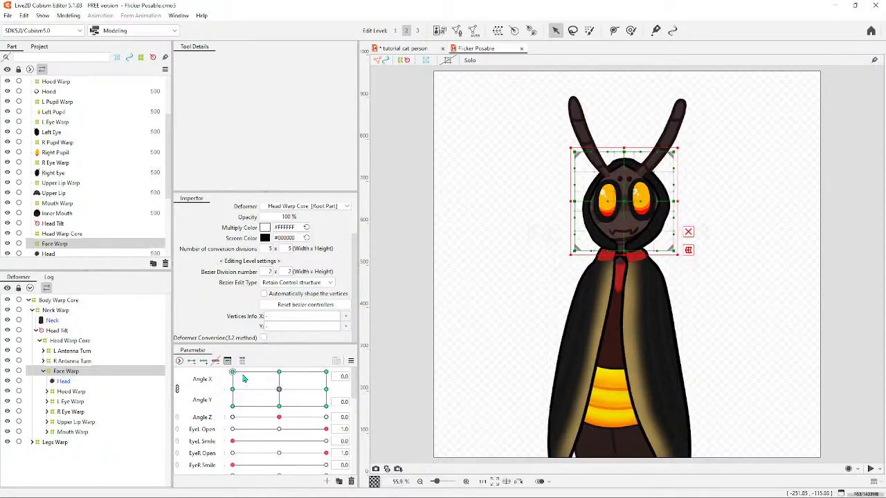
{"action": "left_click_drag", "start_coordinate": [279, 389], "coordinate": [796, 311]}
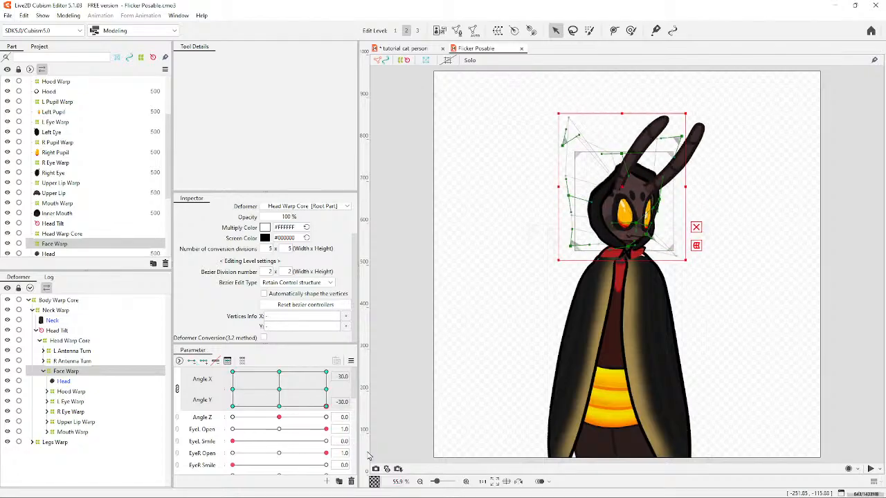
{"action": "left_click", "coordinate": [761, 284]}
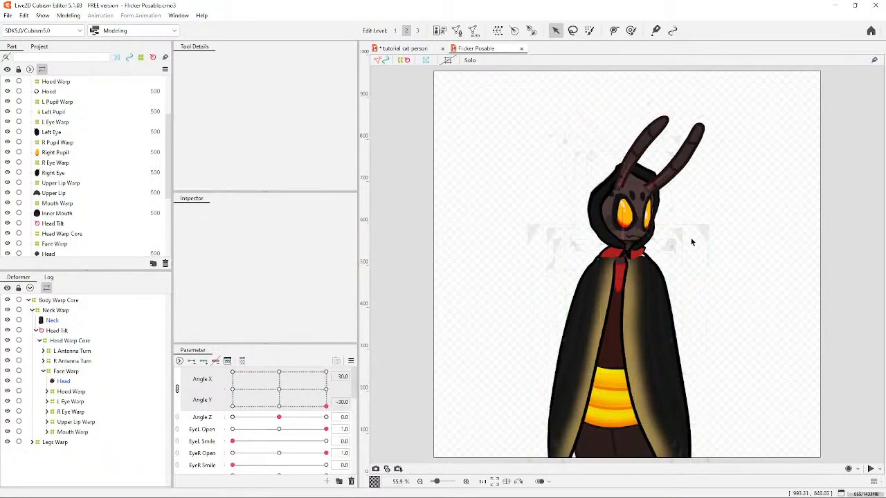
{"action": "left_click_drag", "start_coordinate": [315, 405], "coordinate": [232, 406]}
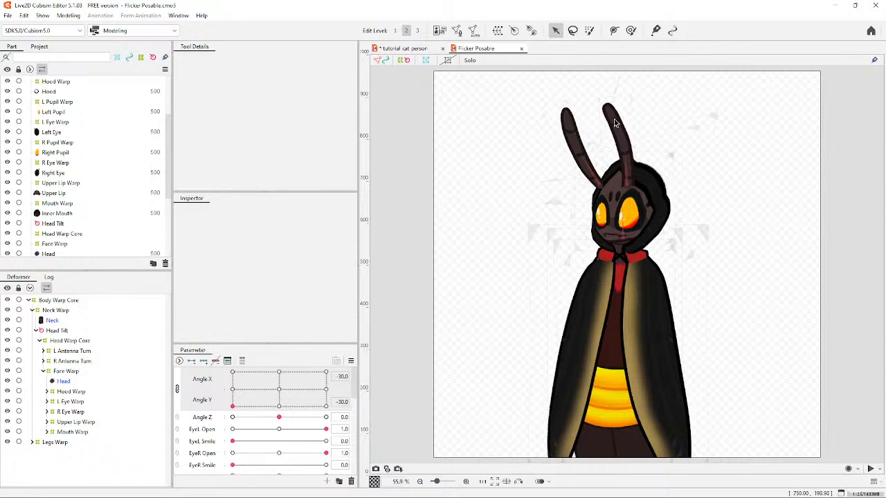
Examine Flicker's eyes and pupils up close in the turned pose, and reset Angle X and Angle Y to 0.
{"action": "scroll", "coordinate": [679, 205], "scroll_direction": "up", "scroll_amount": 5}
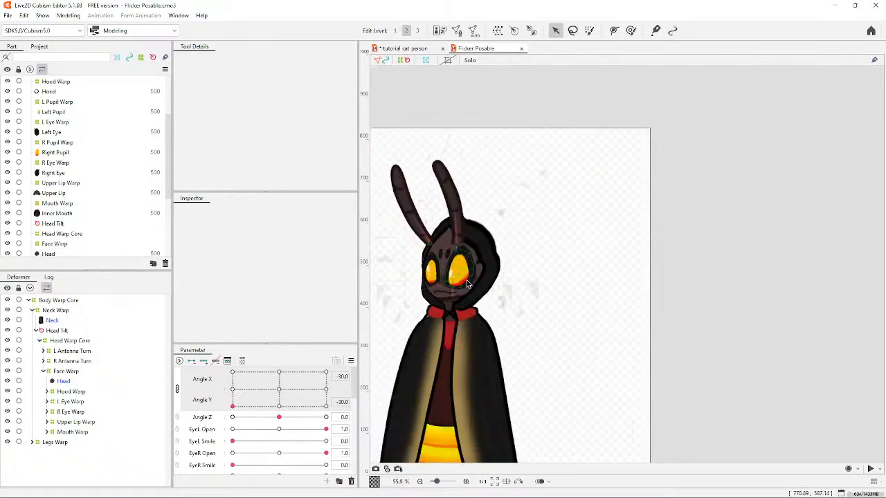
{"action": "scroll", "coordinate": [415, 276], "scroll_direction": "up", "scroll_amount": 3}
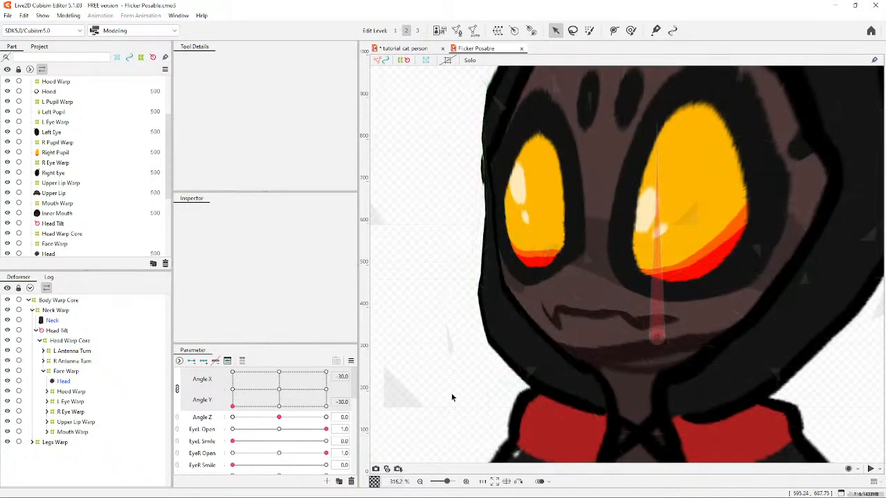
{"action": "scroll", "coordinate": [450, 394], "scroll_direction": "up", "scroll_amount": 2}
{"action": "scroll", "coordinate": [477, 319], "scroll_direction": "down", "scroll_amount": 2}
{"action": "scroll", "coordinate": [643, 150], "scroll_direction": "up", "scroll_amount": 1}
{"action": "scroll", "coordinate": [634, 173], "scroll_direction": "up", "scroll_amount": 1}
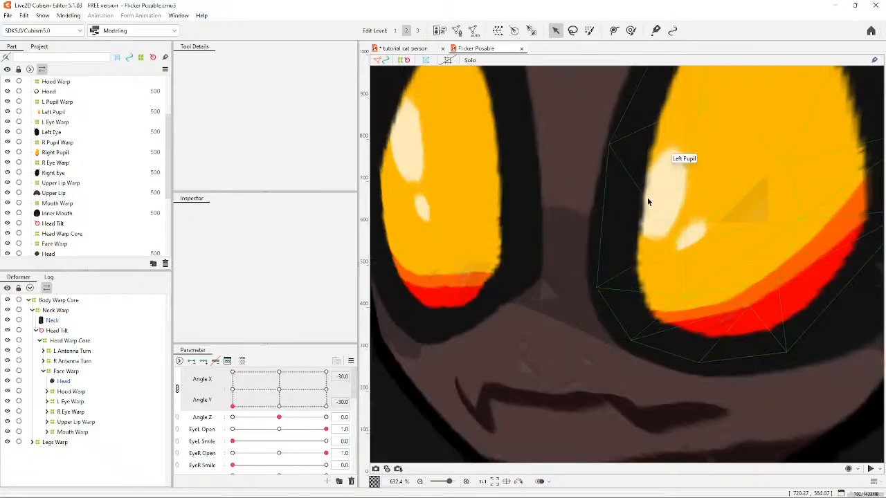
{"action": "scroll", "coordinate": [705, 242], "scroll_direction": "down", "scroll_amount": 4}
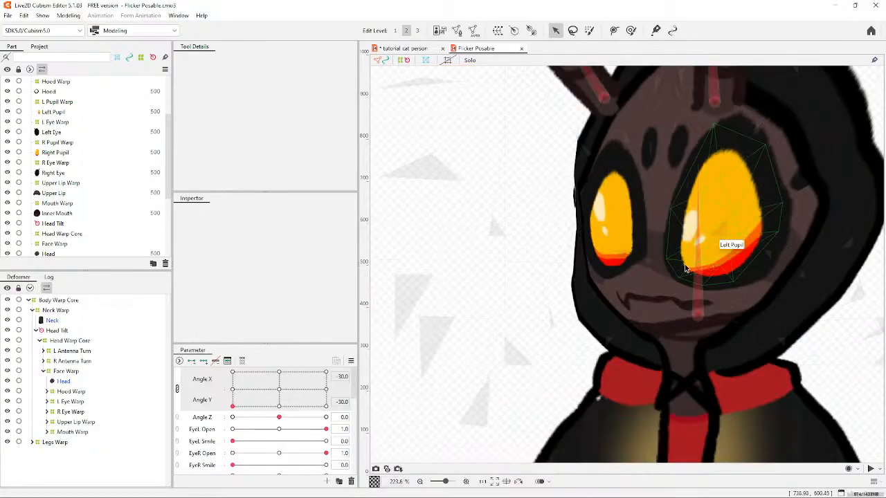
{"action": "scroll", "coordinate": [599, 257], "scroll_direction": "up", "scroll_amount": 3}
{"action": "scroll", "coordinate": [638, 321], "scroll_direction": "up", "scroll_amount": 1}
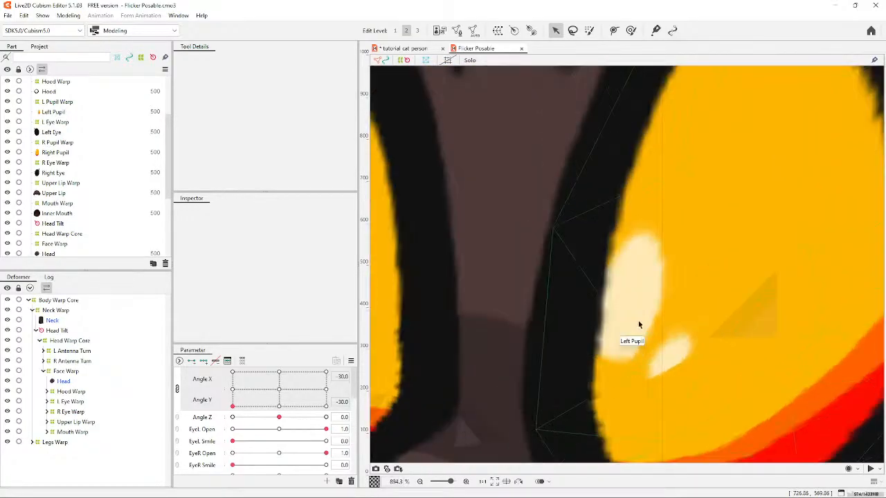
{"action": "scroll", "coordinate": [631, 327], "scroll_direction": "down", "scroll_amount": 8}
{"action": "scroll", "coordinate": [570, 283], "scroll_direction": "up", "scroll_amount": 6}
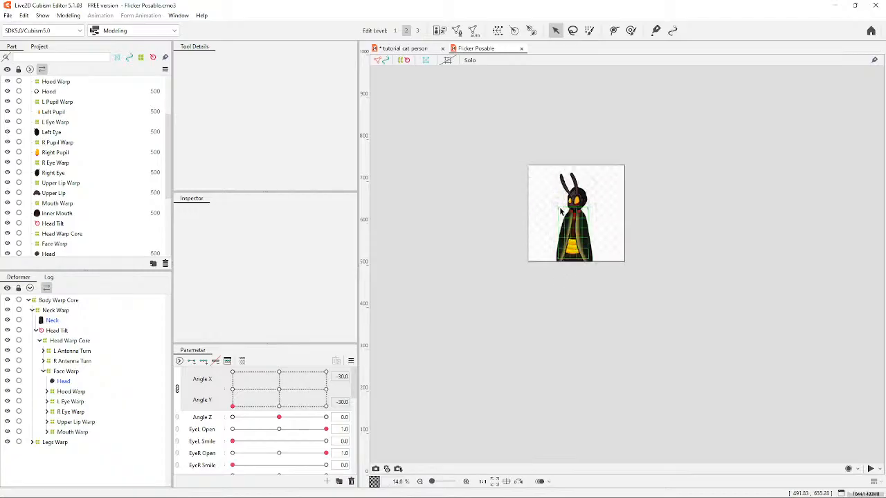
{"action": "scroll", "coordinate": [606, 163], "scroll_direction": "up", "scroll_amount": 3}
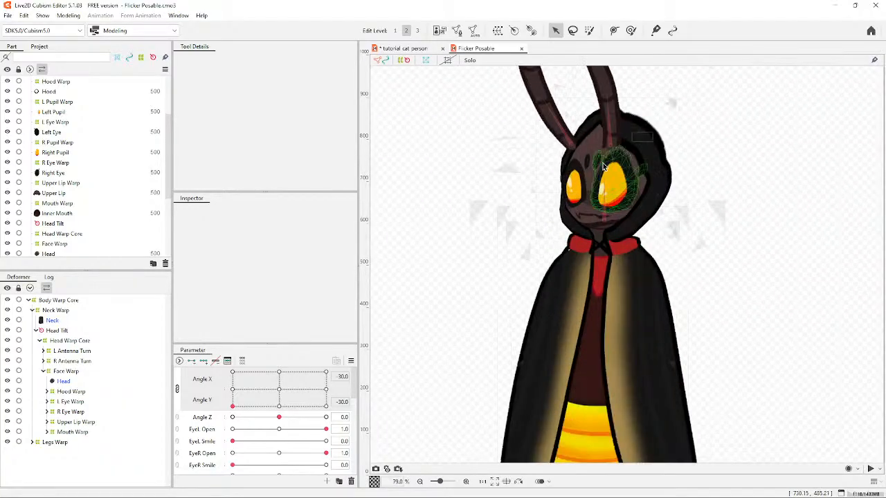
{"action": "scroll", "coordinate": [605, 166], "scroll_direction": "down", "scroll_amount": 2}
{"action": "left_click", "coordinate": [279, 391]}
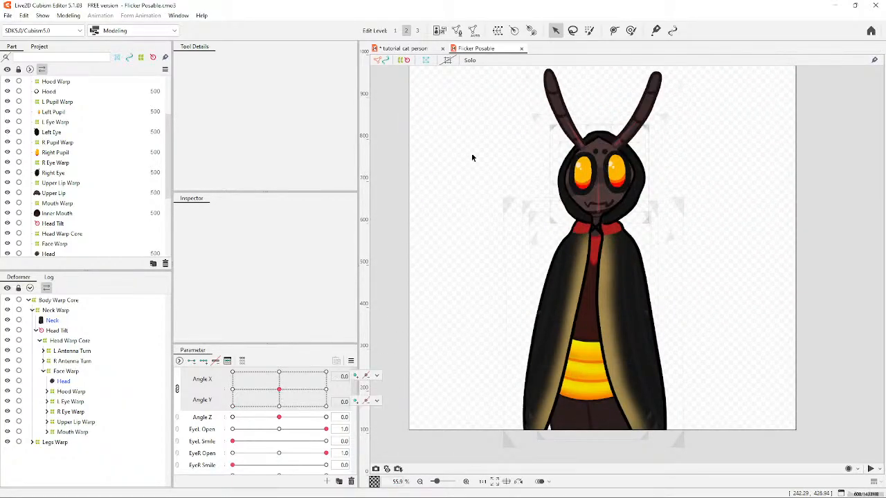
Switch to the tutorial cat person model and examine the eyes and nose up close.
{"action": "left_click", "coordinate": [403, 48]}
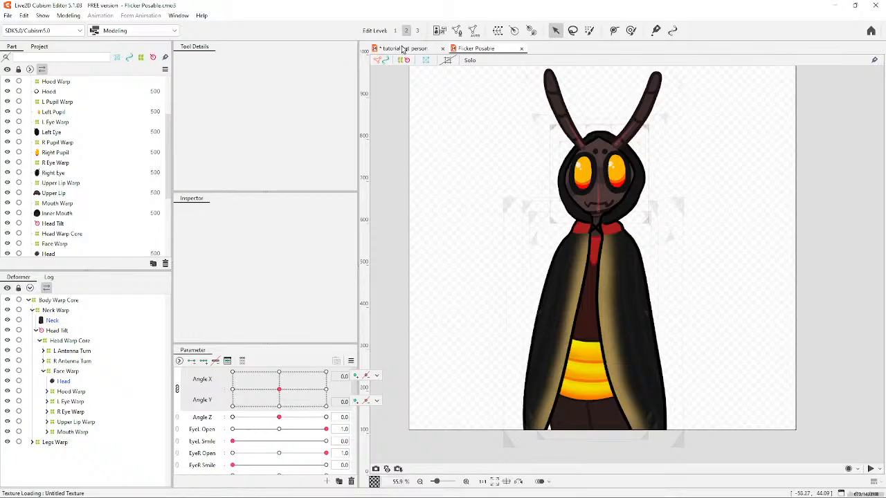
{"action": "scroll", "coordinate": [583, 239], "scroll_direction": "up", "scroll_amount": 2}
{"action": "scroll", "coordinate": [583, 239], "scroll_direction": "up", "scroll_amount": 3}
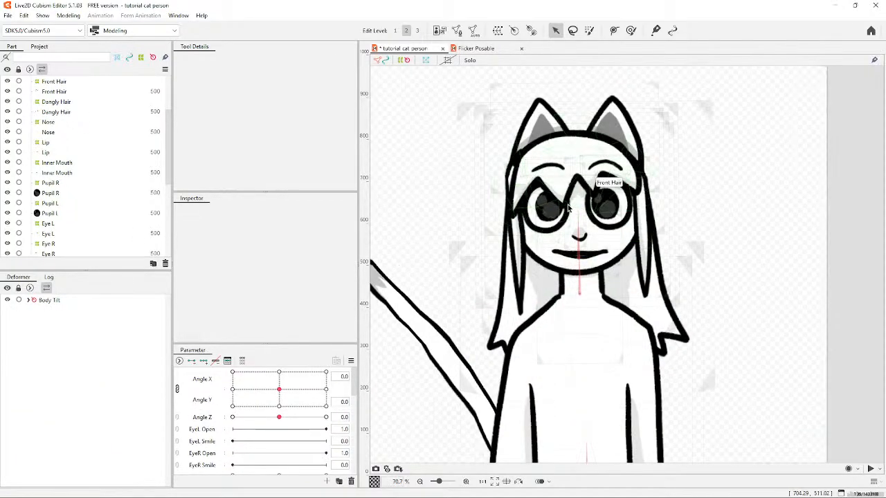
{"action": "scroll", "coordinate": [583, 239], "scroll_direction": "up", "scroll_amount": 3}
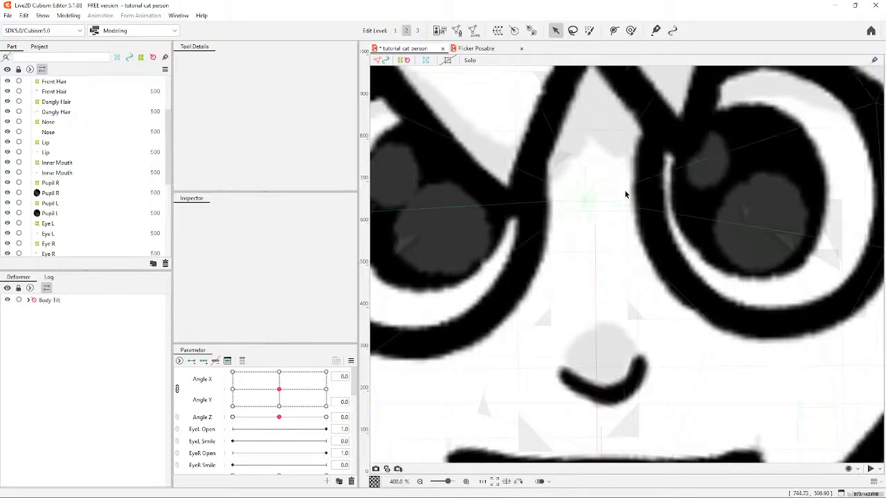
{"action": "scroll", "coordinate": [624, 192], "scroll_direction": "down", "scroll_amount": 5}
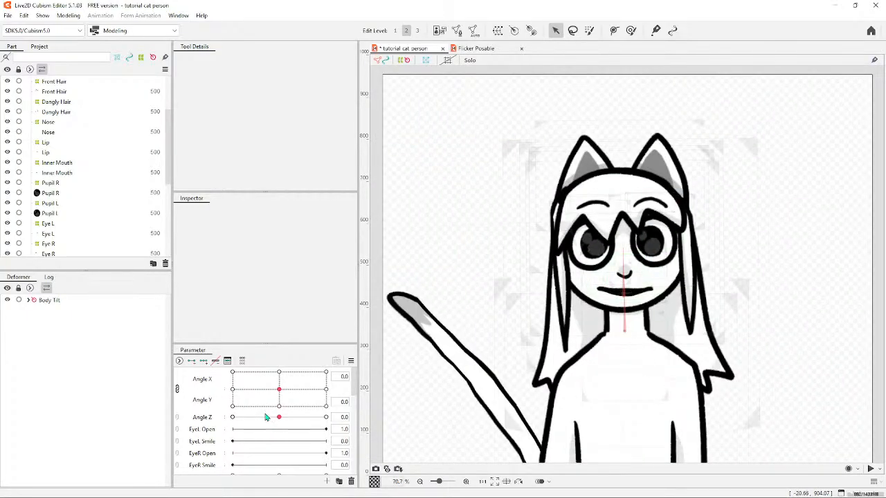
Expand the cat's deformer hierarchy from Body Tilt down to Face Group, and check what the Head deformer contains.
{"action": "left_click", "coordinate": [28, 300]}
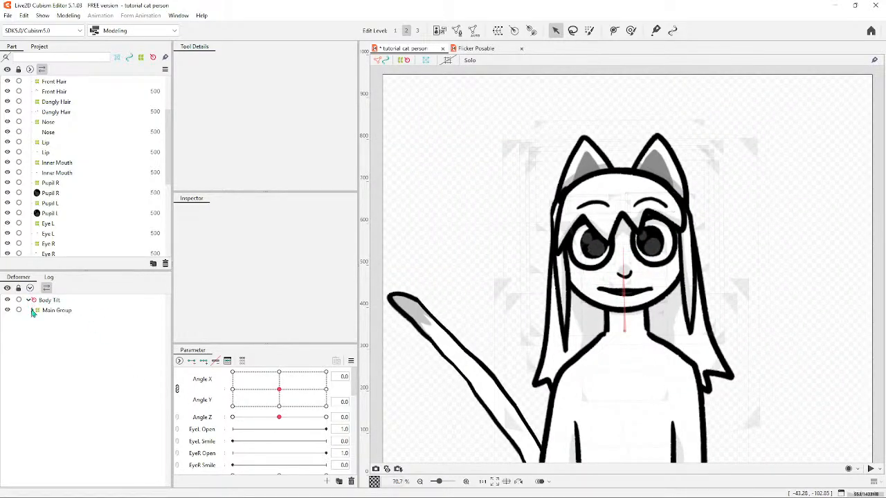
{"action": "left_click", "coordinate": [32, 311]}
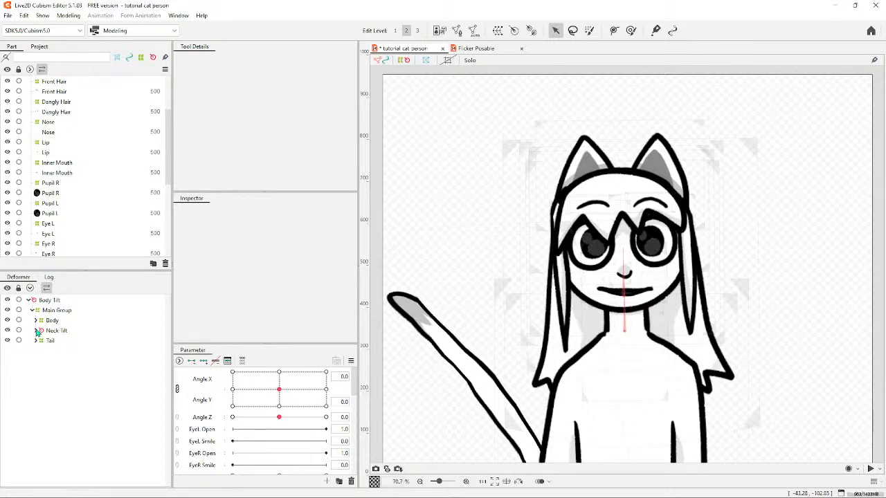
{"action": "left_click", "coordinate": [37, 331]}
{"action": "left_click", "coordinate": [40, 341]}
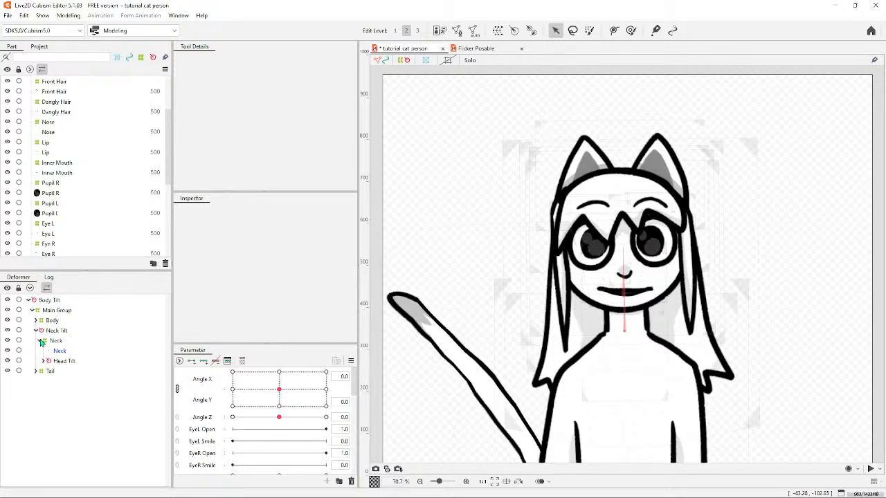
{"action": "left_click", "coordinate": [44, 362]}
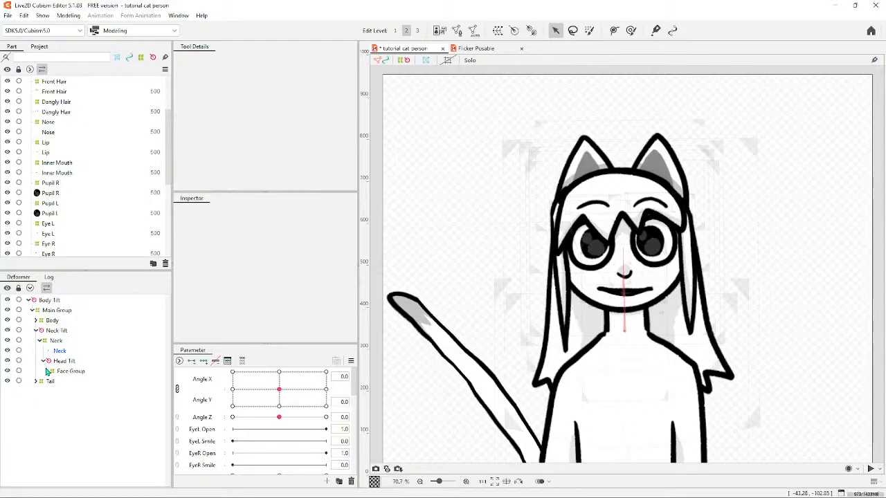
{"action": "left_click", "coordinate": [46, 372]}
{"action": "scroll", "coordinate": [54, 394], "scroll_direction": "down", "scroll_amount": 2}
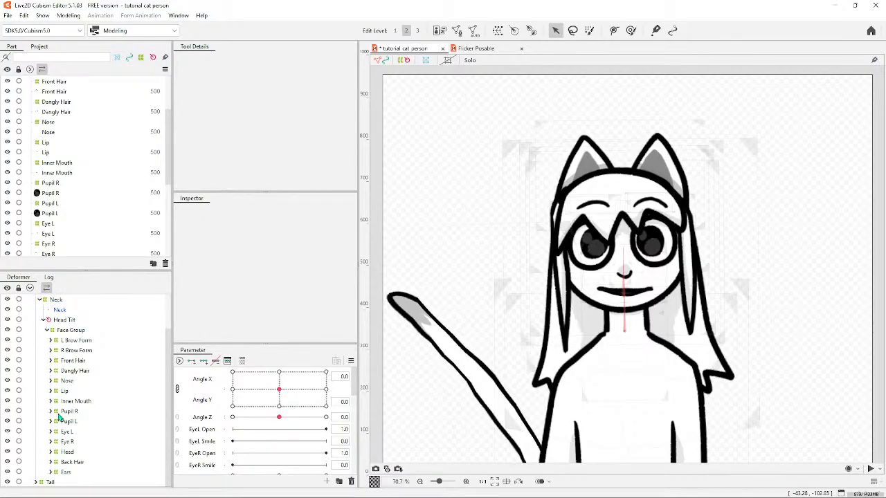
{"action": "left_click", "coordinate": [51, 451]}
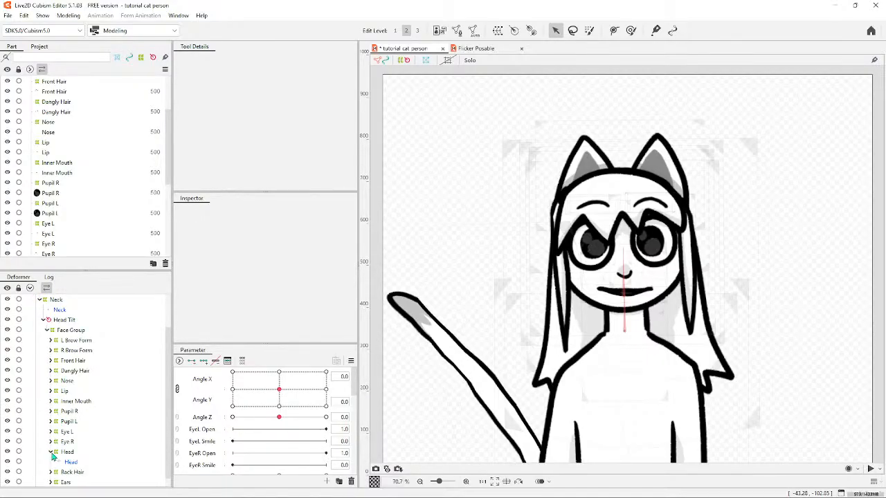
{"action": "left_click", "coordinate": [52, 452]}
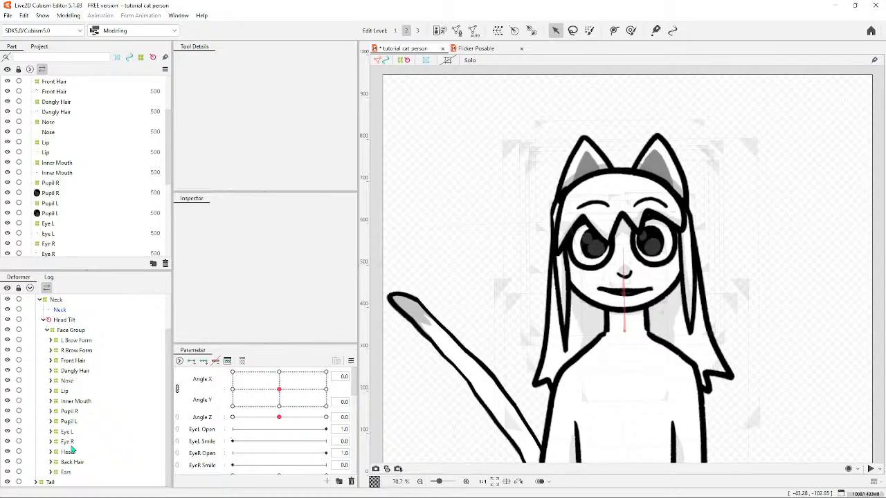
Move the L Brow Form, R Brow Form and Front Hair deformers out of Face Group and into the Head deformer.
{"action": "left_click_drag", "start_coordinate": [76, 340], "coordinate": [69, 451]}
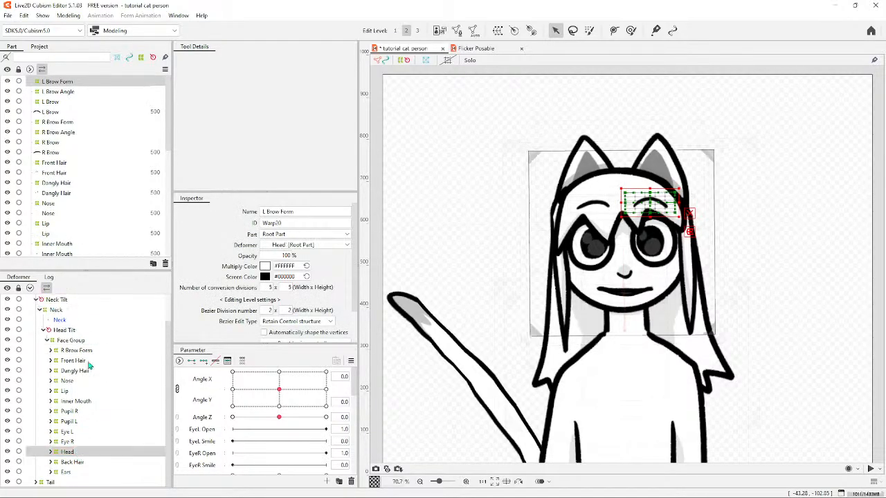
{"action": "left_click_drag", "start_coordinate": [76, 351], "coordinate": [69, 452]}
{"action": "left_click", "coordinate": [74, 361]}
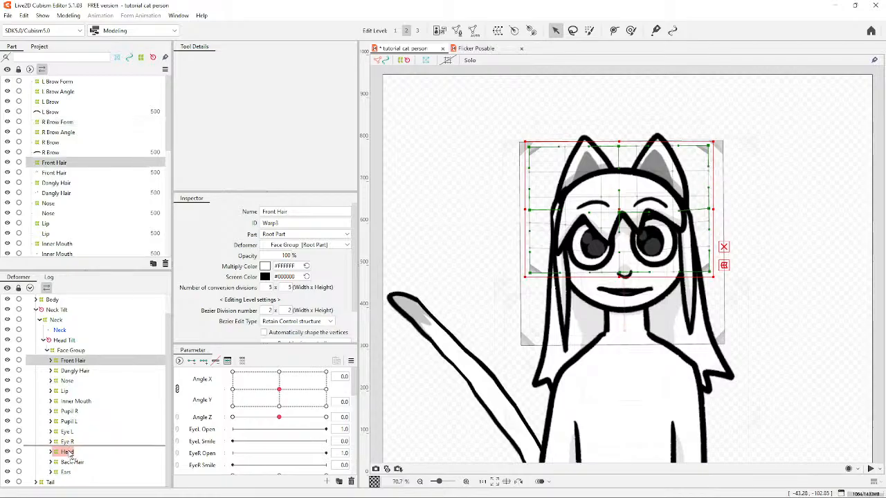
{"action": "left_click_drag", "start_coordinate": [69, 451], "coordinate": [69, 452]}
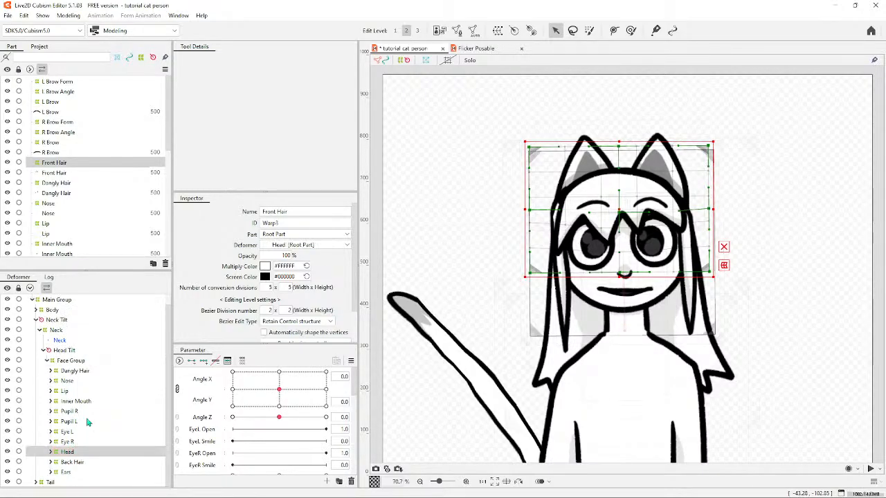
Undo the moves of L Brow Form, R Brow Form and Front Hair so they sit under Face Group again.
{"action": "key", "text": "ctrl+z"}
{"action": "key", "text": "ctrl+z"}
{"action": "key", "text": "ctrl+z"}
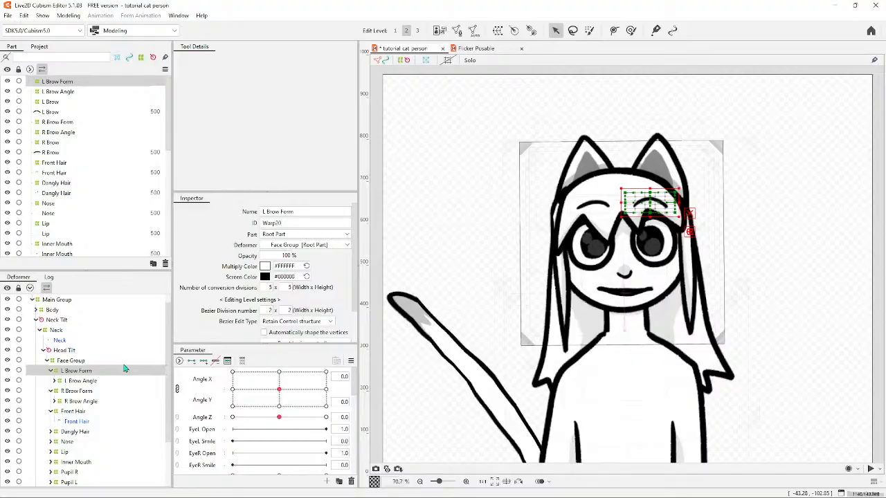
Check the deformers nested inside L Brow Form and collapse that branch of the deformer hierarchy.
{"action": "left_click", "coordinate": [54, 382]}
{"action": "left_click", "coordinate": [54, 381]}
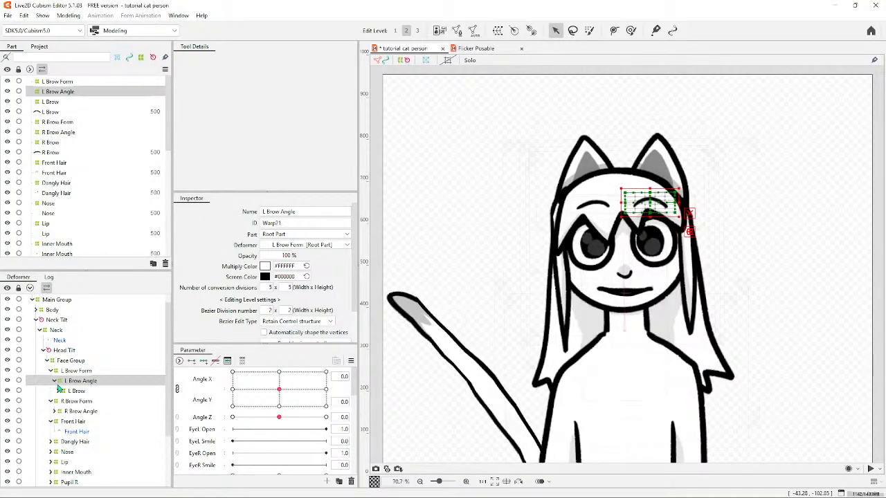
{"action": "left_click", "coordinate": [59, 391]}
{"action": "left_click", "coordinate": [59, 391]}
{"action": "left_click", "coordinate": [55, 381]}
{"action": "left_click", "coordinate": [52, 371]}
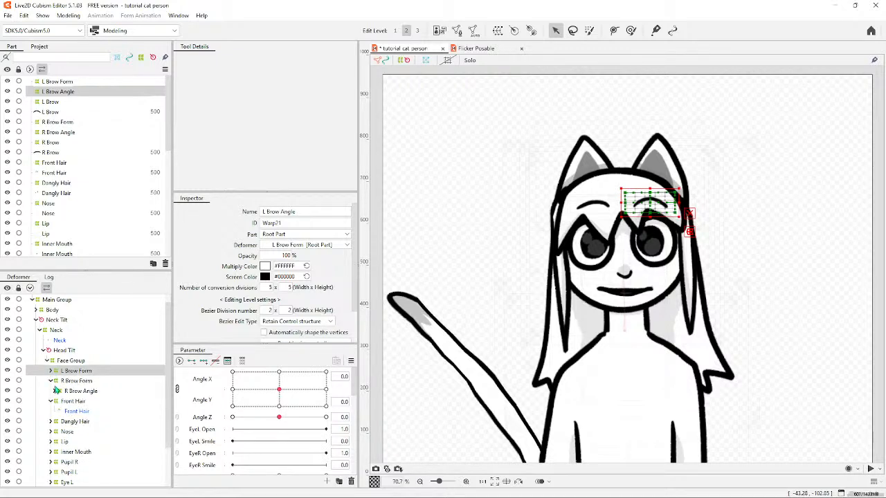
Check the deformers nested inside R Brow Form, and collapse the R Brow Form and Front Hair branches.
{"action": "left_click", "coordinate": [55, 392]}
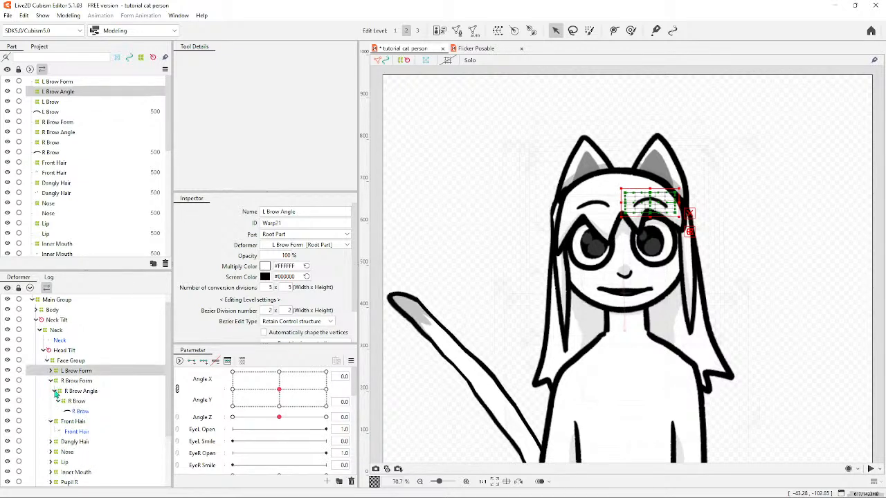
{"action": "left_click", "coordinate": [55, 392]}
{"action": "left_click", "coordinate": [55, 392]}
{"action": "left_click", "coordinate": [59, 401]}
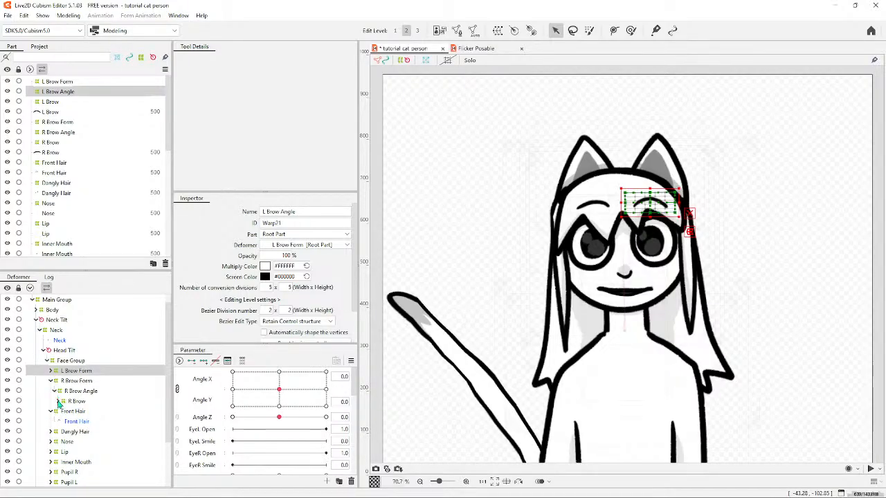
{"action": "left_click", "coordinate": [55, 392]}
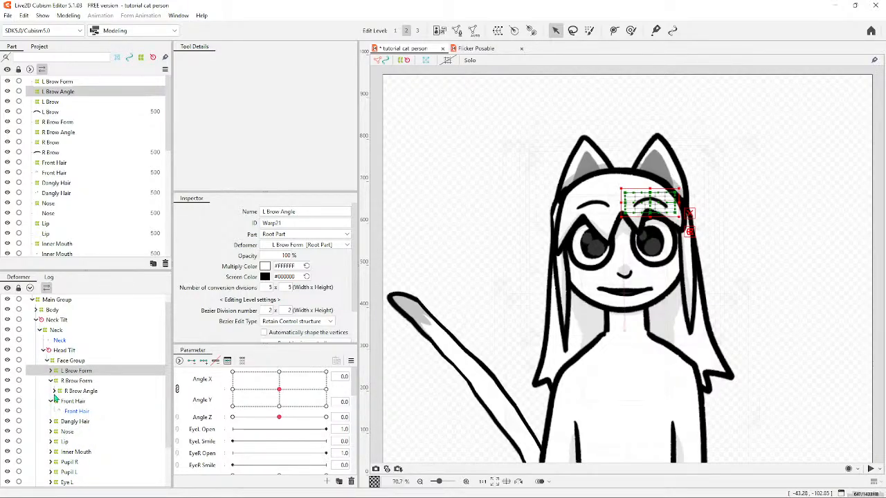
{"action": "left_click", "coordinate": [51, 382]}
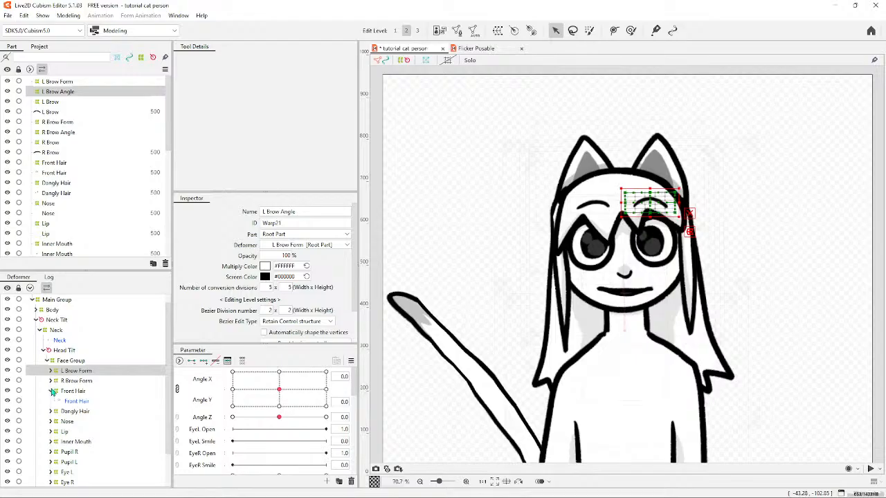
{"action": "left_click", "coordinate": [53, 392]}
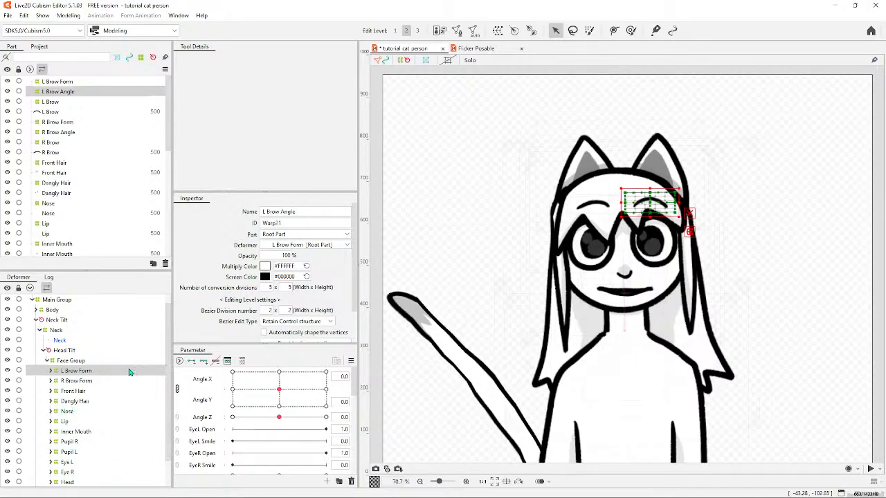
Deselect the brow deformer and briefly check the model's motion preview in Physics Settings.
{"action": "scroll", "coordinate": [426, 294], "scroll_direction": "down", "scroll_amount": 6}
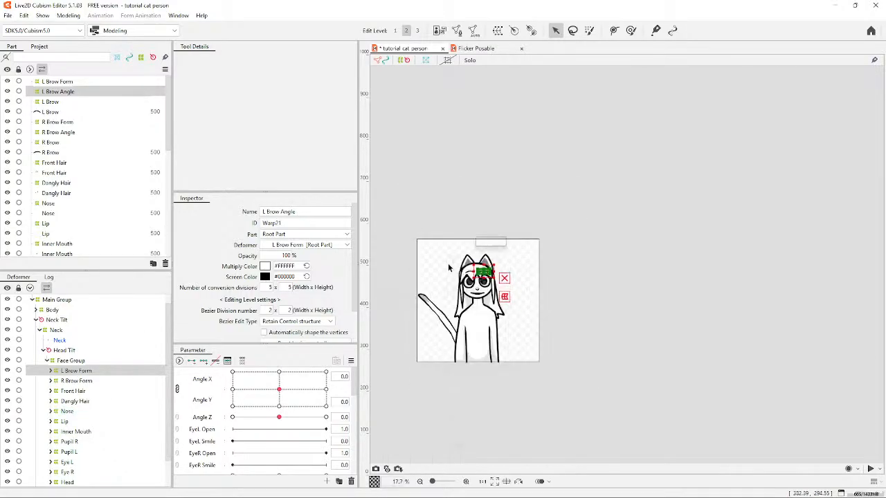
{"action": "scroll", "coordinate": [506, 320], "scroll_direction": "up", "scroll_amount": 3}
{"action": "left_click", "coordinate": [564, 170]}
{"action": "scroll", "coordinate": [559, 234], "scroll_direction": "up", "scroll_amount": 2}
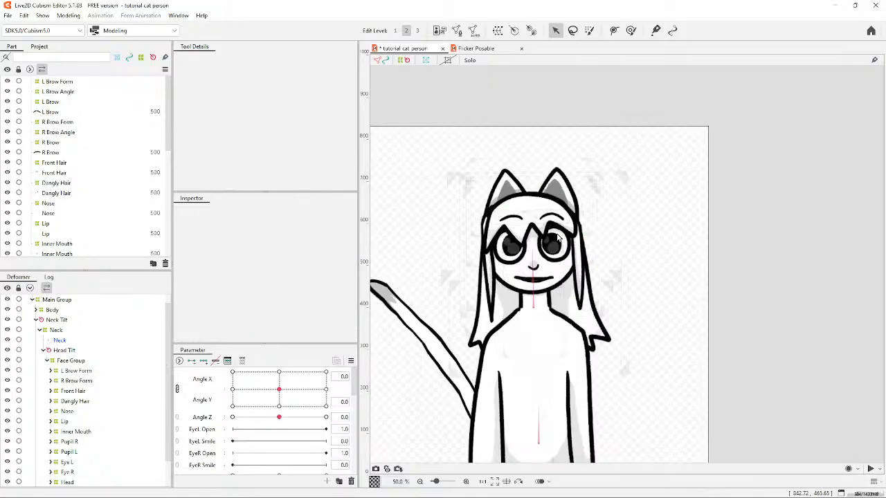
{"action": "left_click", "coordinate": [68, 15]}
{"action": "left_click", "coordinate": [87, 220]}
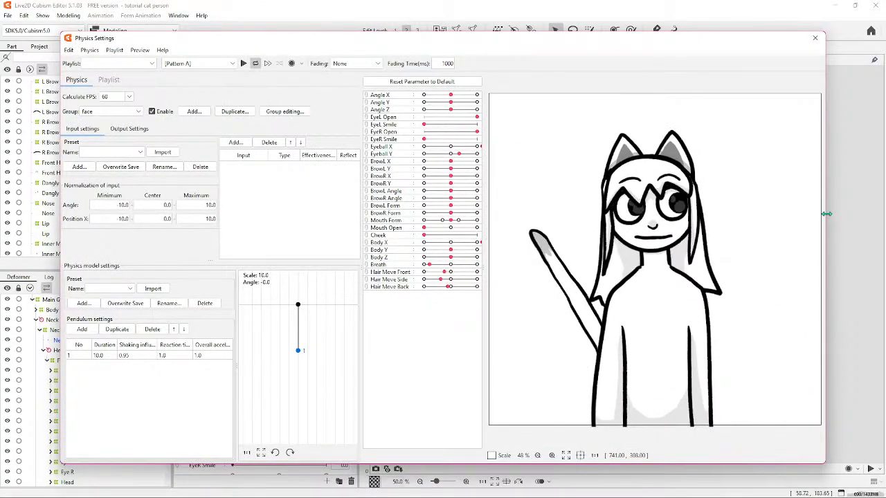
{"action": "left_click", "coordinate": [815, 39]}
Select the Body Tilt rotation deformer at the root of the hierarchy and find the Body Z parameter that drives it.
{"action": "scroll", "coordinate": [139, 313], "scroll_direction": "down", "scroll_amount": 2}
{"action": "scroll", "coordinate": [126, 316], "scroll_direction": "up", "scroll_amount": 2}
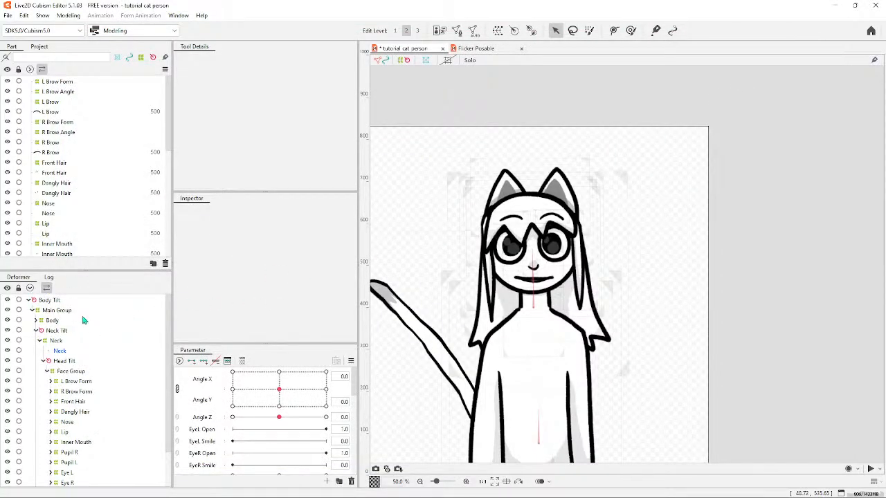
{"action": "left_click", "coordinate": [50, 301]}
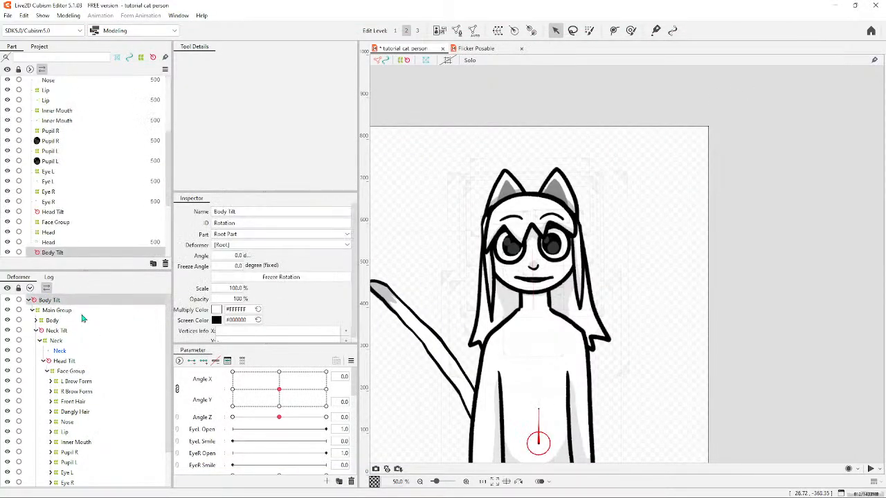
{"action": "scroll", "coordinate": [270, 415], "scroll_direction": "down", "scroll_amount": 5}
{"action": "left_click", "coordinate": [758, 302]}
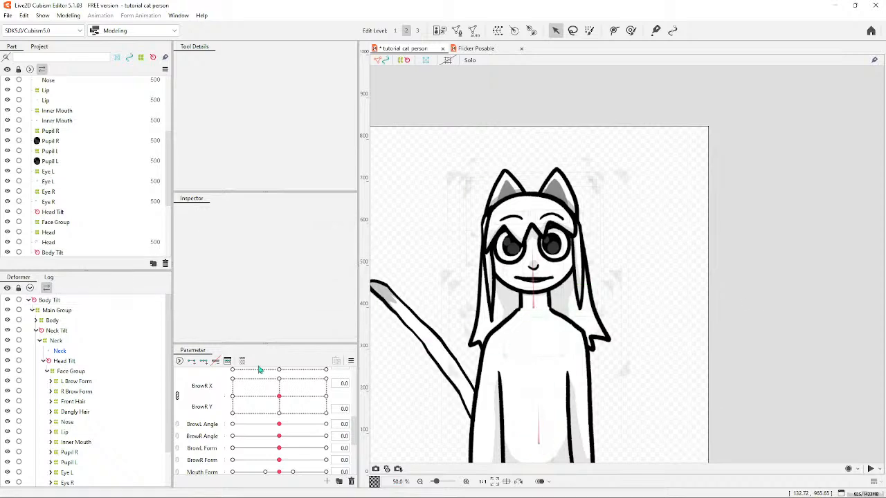
{"action": "scroll", "coordinate": [187, 385], "scroll_direction": "down", "scroll_amount": 3}
{"action": "scroll", "coordinate": [99, 352], "scroll_direction": "down", "scroll_amount": 2}
{"action": "scroll", "coordinate": [99, 353], "scroll_direction": "up", "scroll_amount": 2}
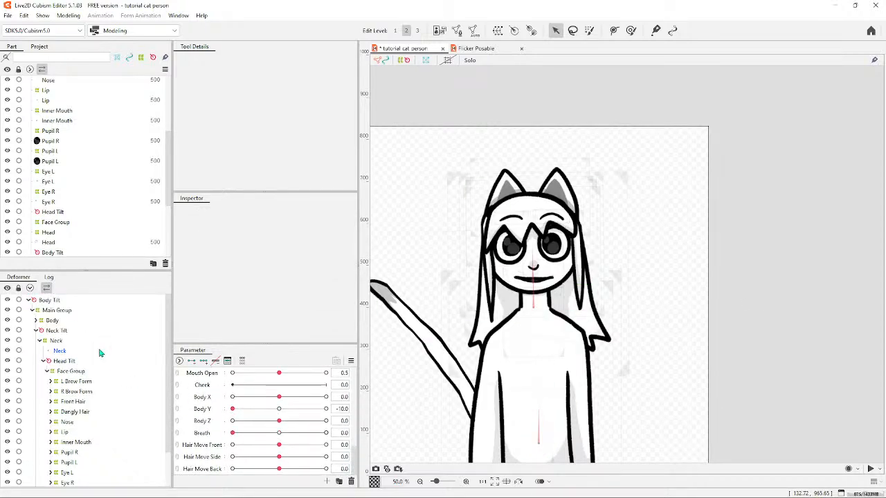
{"action": "left_click", "coordinate": [61, 301]}
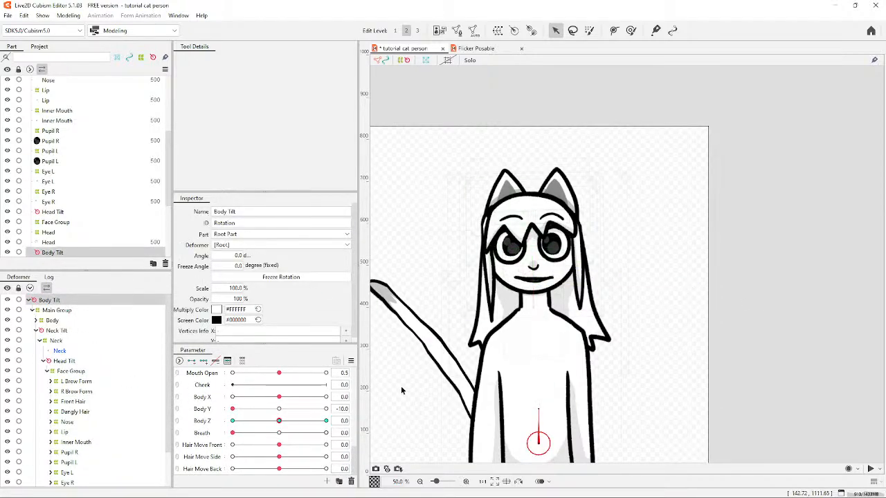
Test the Body Tilt rotation on the canvas and with Body Z at 10, and restore the upright pose.
{"action": "left_click_drag", "start_coordinate": [540, 411], "coordinate": [599, 379]}
{"action": "key", "text": "ctrl+z"}
{"action": "left_click_drag", "start_coordinate": [278, 423], "coordinate": [326, 421]}
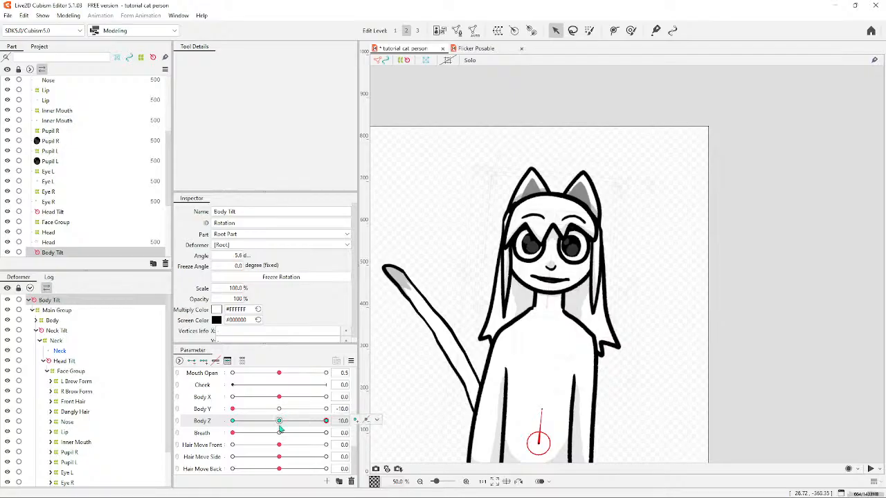
{"action": "scroll", "coordinate": [280, 430], "scroll_direction": "up", "scroll_amount": 1}
{"action": "scroll", "coordinate": [280, 442], "scroll_direction": "down", "scroll_amount": 1}
{"action": "left_click", "coordinate": [279, 422]}
{"action": "scroll", "coordinate": [277, 430], "scroll_direction": "up", "scroll_amount": 5}
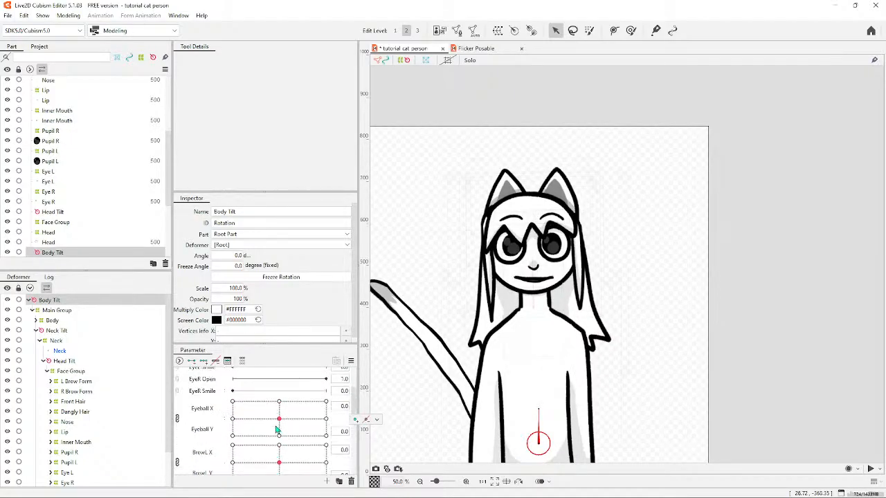
{"action": "scroll", "coordinate": [276, 429], "scroll_direction": "up", "scroll_amount": 3}
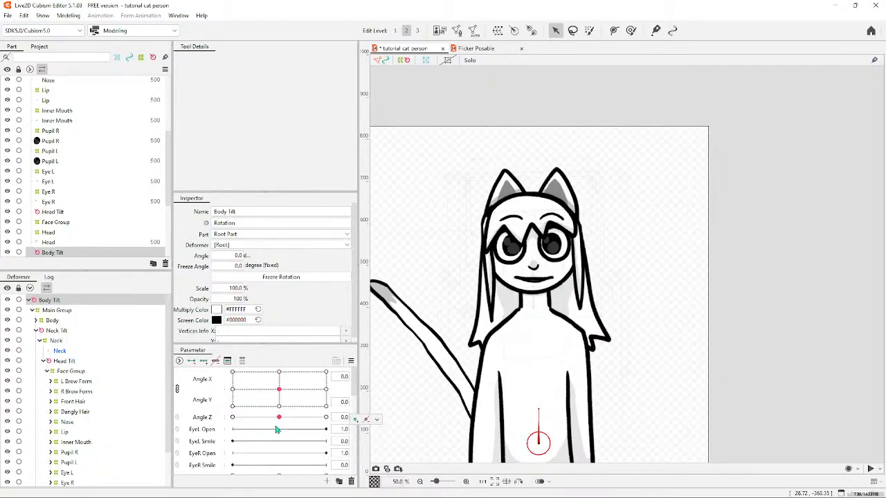
Open Physics Settings and swing the character around in the preview to examine how its eyes, body and hair follow.
{"action": "left_click", "coordinate": [68, 16]}
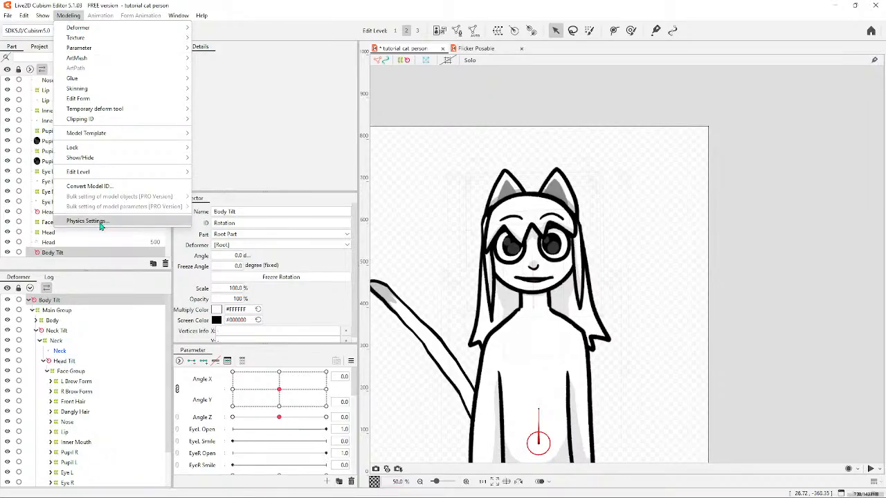
{"action": "left_click", "coordinate": [86, 220]}
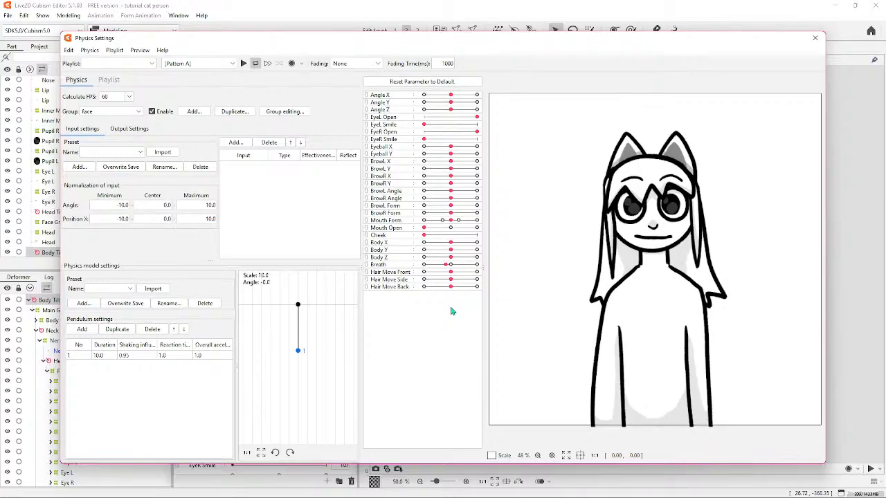
{"action": "left_click_drag", "start_coordinate": [646, 168], "coordinate": [566, 184]}
{"action": "left_click_drag", "start_coordinate": [733, 192], "coordinate": [773, 258]}
{"action": "left_click_drag", "start_coordinate": [685, 222], "coordinate": [586, 287]}
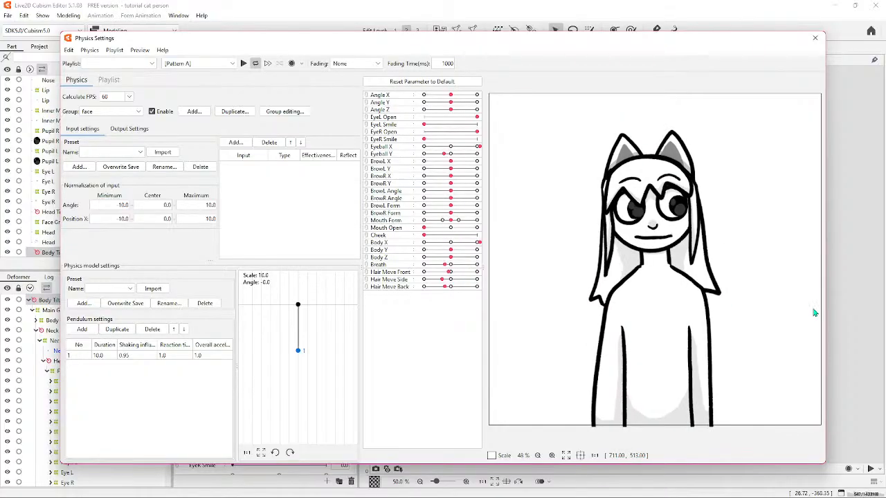
{"action": "left_click_drag", "start_coordinate": [814, 312], "coordinate": [625, 245]}
{"action": "left_click_drag", "start_coordinate": [757, 243], "coordinate": [725, 252]}
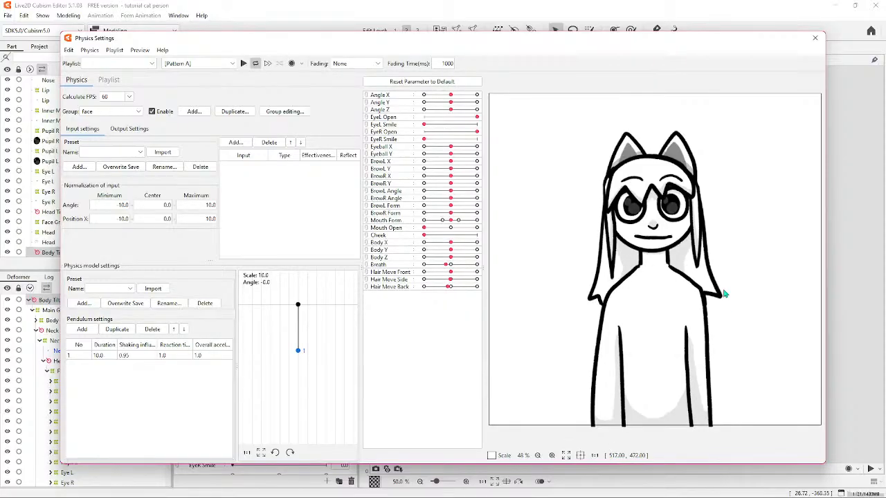
{"action": "left_click_drag", "start_coordinate": [724, 294], "coordinate": [497, 235]}
{"action": "left_click_drag", "start_coordinate": [732, 229], "coordinate": [815, 237]}
{"action": "mouse_move", "coordinate": [581, 234]}
{"action": "left_mouse_down"}
{"action": "mouse_move", "coordinate": [526, 239]}
{"action": "mouse_move", "coordinate": [780, 208]}
{"action": "mouse_move", "coordinate": [574, 245]}
{"action": "left_mouse_up"}
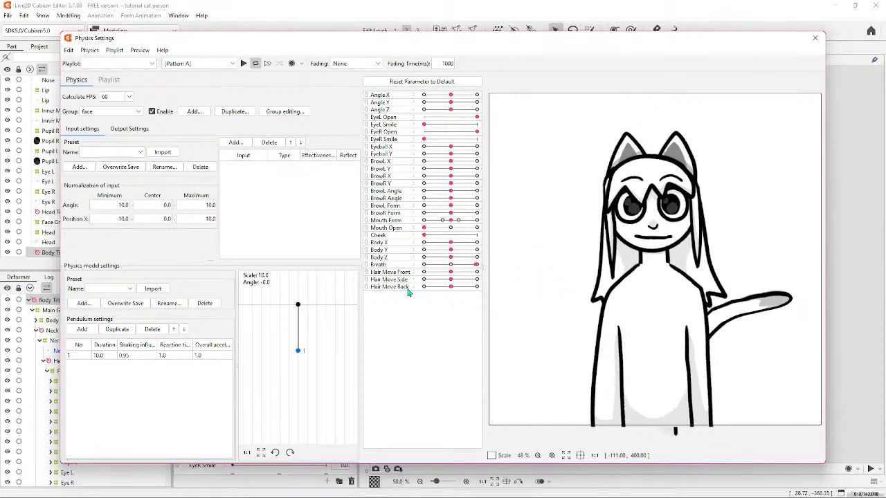
Test Angle Y in Physics Settings, reset it to center, and swing the preview character around again.
{"action": "left_click_drag", "start_coordinate": [451, 102], "coordinate": [498, 109]}
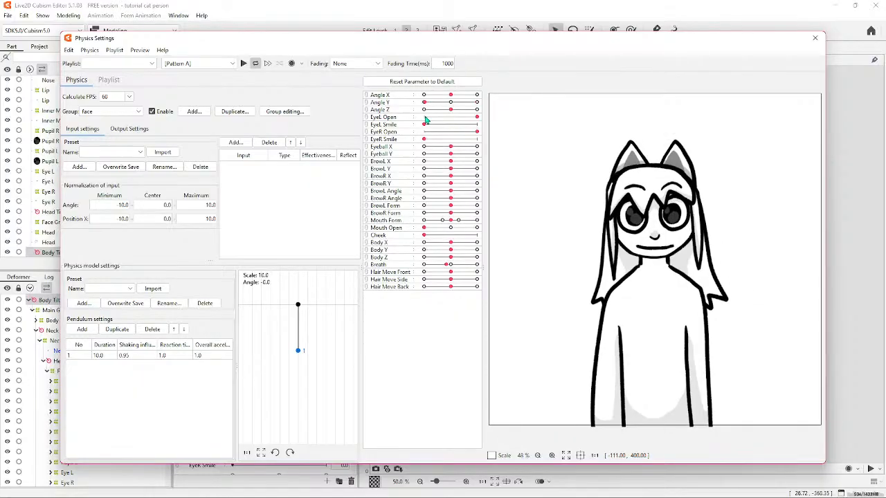
{"action": "left_click_drag", "start_coordinate": [425, 117], "coordinate": [450, 111]}
{"action": "left_click_drag", "start_coordinate": [557, 141], "coordinate": [736, 260]}
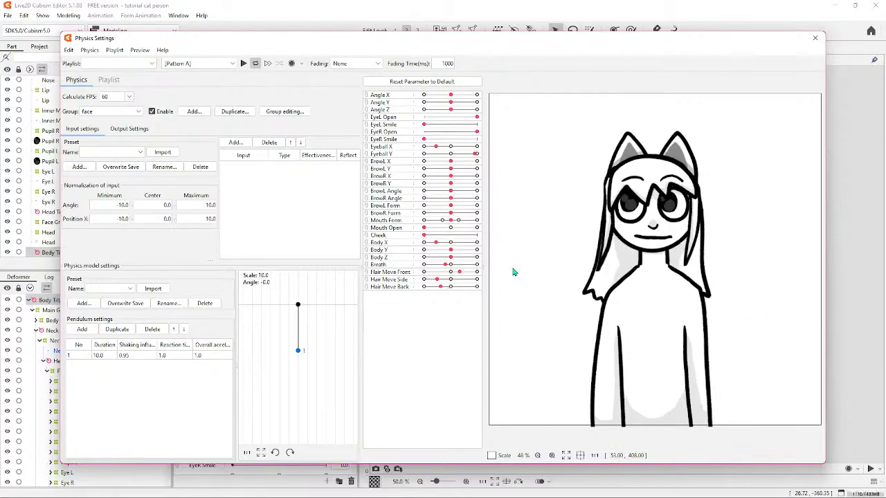
{"action": "left_click_drag", "start_coordinate": [514, 271], "coordinate": [608, 168]}
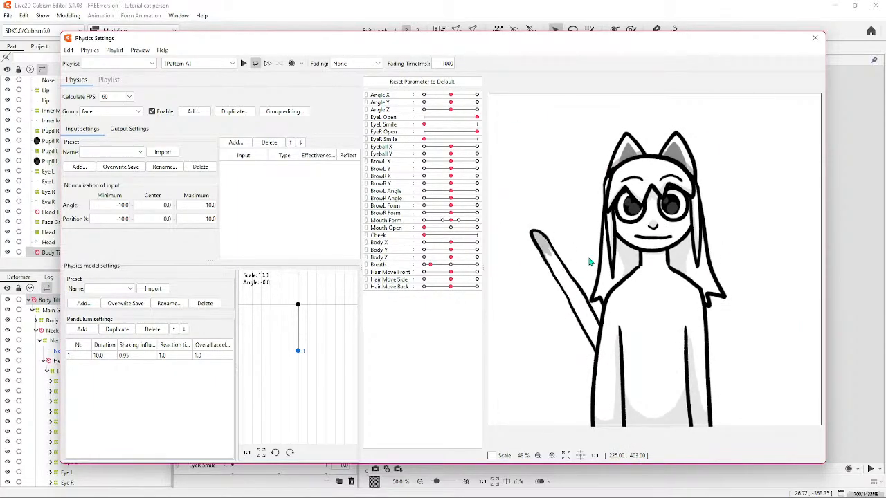
Link Angle X and Angle Y in Physics Settings, test the combined head turn, and close the window with both centered.
{"action": "left_click", "coordinate": [367, 99]}
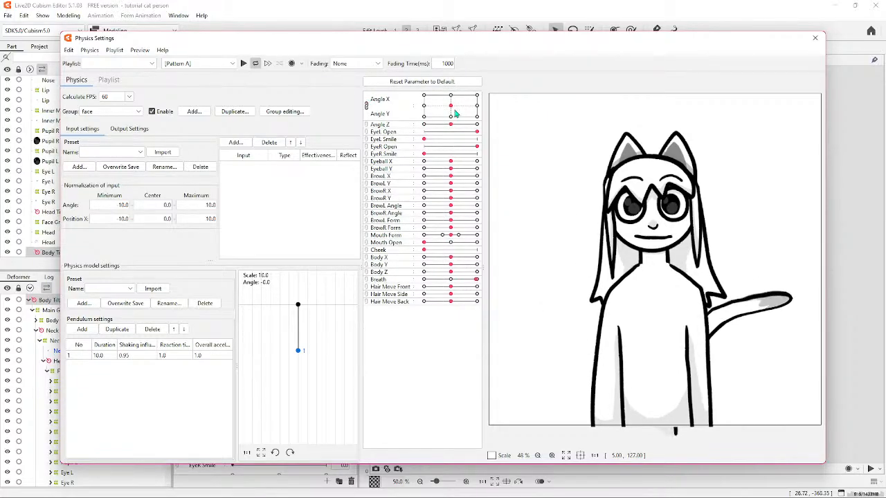
{"action": "mouse_move", "coordinate": [450, 107]}
{"action": "left_mouse_down"}
{"action": "mouse_move", "coordinate": [440, 100]}
{"action": "mouse_move", "coordinate": [409, 151]}
{"action": "mouse_move", "coordinate": [466, 120]}
{"action": "mouse_move", "coordinate": [450, 111]}
{"action": "left_mouse_up"}
{"action": "left_click_drag", "start_coordinate": [666, 206], "coordinate": [550, 265]}
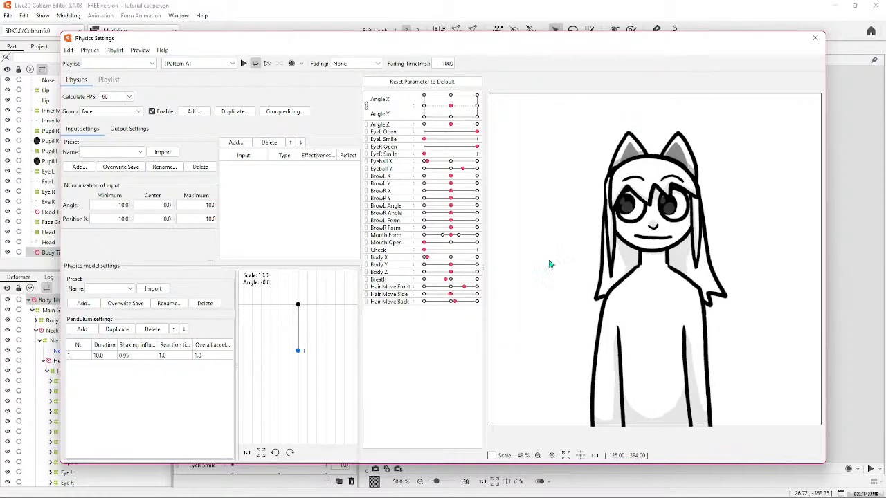
{"action": "left_click_drag", "start_coordinate": [451, 114], "coordinate": [476, 118]}
{"action": "left_click", "coordinate": [451, 108]}
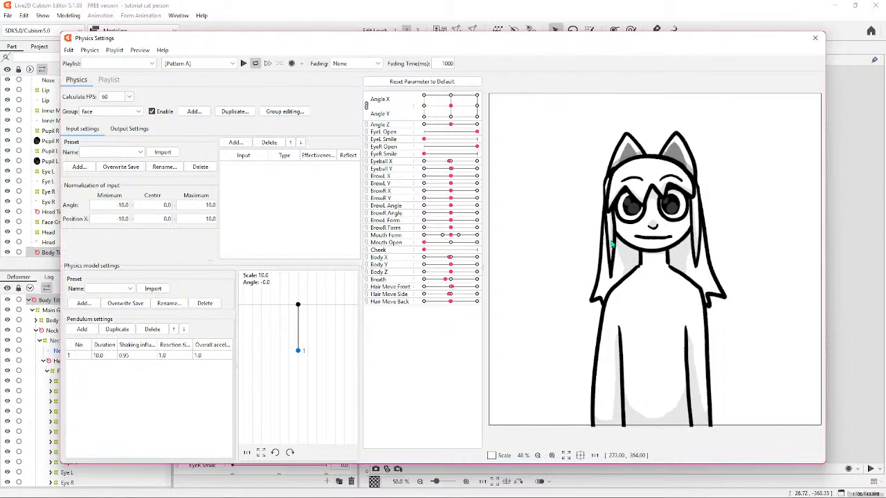
{"action": "left_click", "coordinate": [812, 41]}
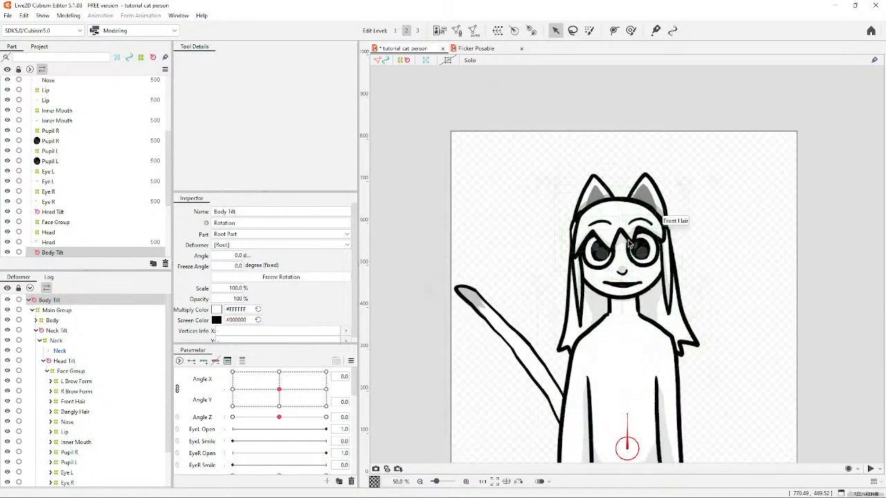
Deselect the Body Tilt deformer and save the model as tutorial cat person.cmo3 in the Art folder.
{"action": "scroll", "coordinate": [628, 244], "scroll_direction": "up", "scroll_amount": 4}
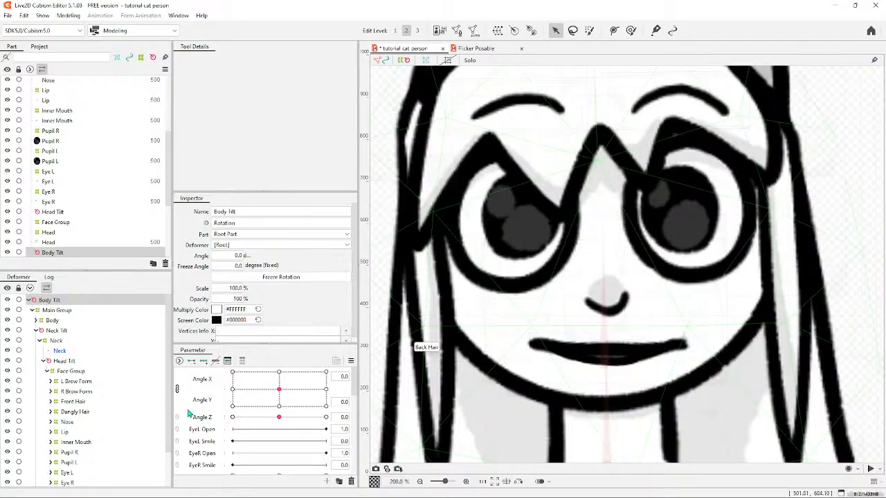
{"action": "scroll", "coordinate": [453, 284], "scroll_direction": "down", "scroll_amount": 7}
{"action": "scroll", "coordinate": [577, 271], "scroll_direction": "up", "scroll_amount": 2}
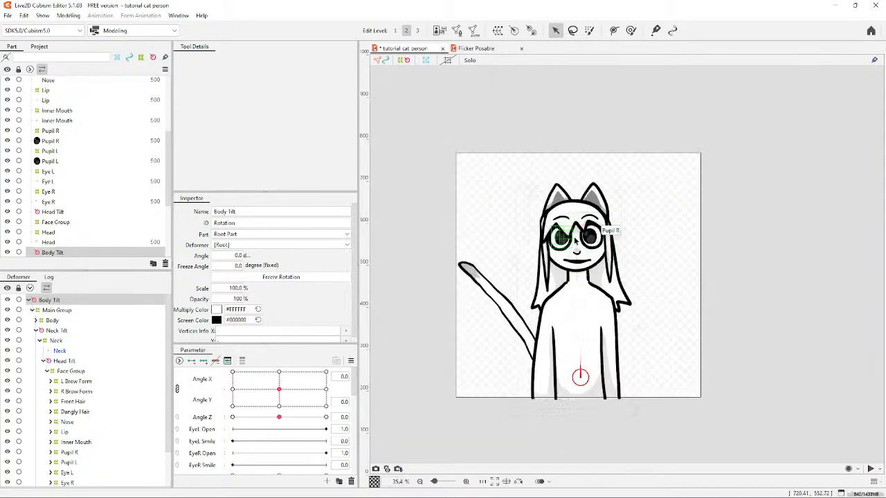
{"action": "left_click", "coordinate": [461, 117]}
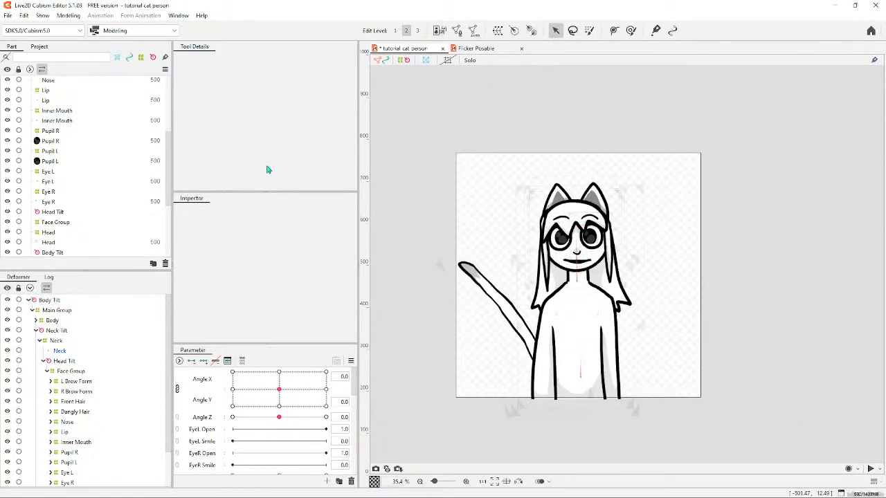
{"action": "left_click", "coordinate": [9, 16]}
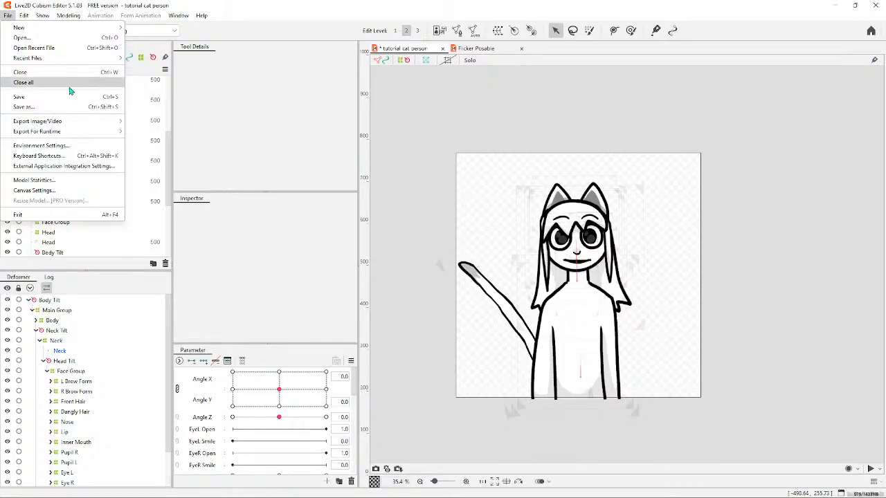
{"action": "left_click", "coordinate": [28, 98]}
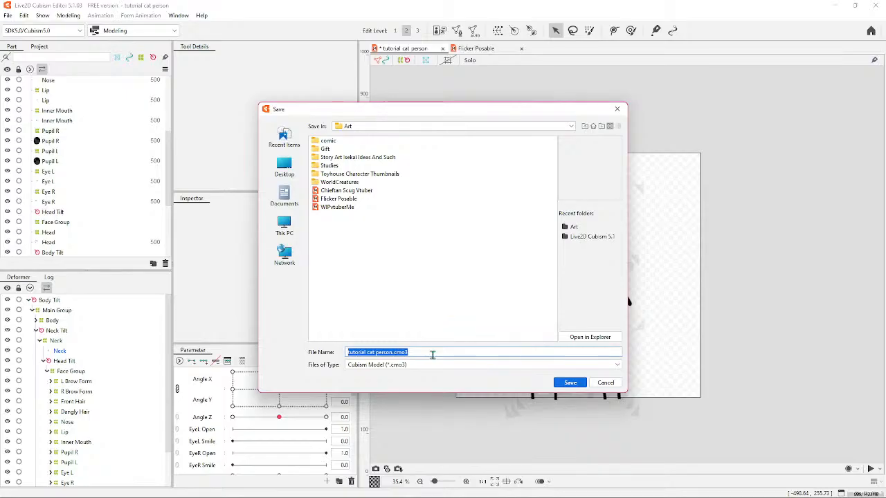
{"action": "left_click", "coordinate": [569, 383]}
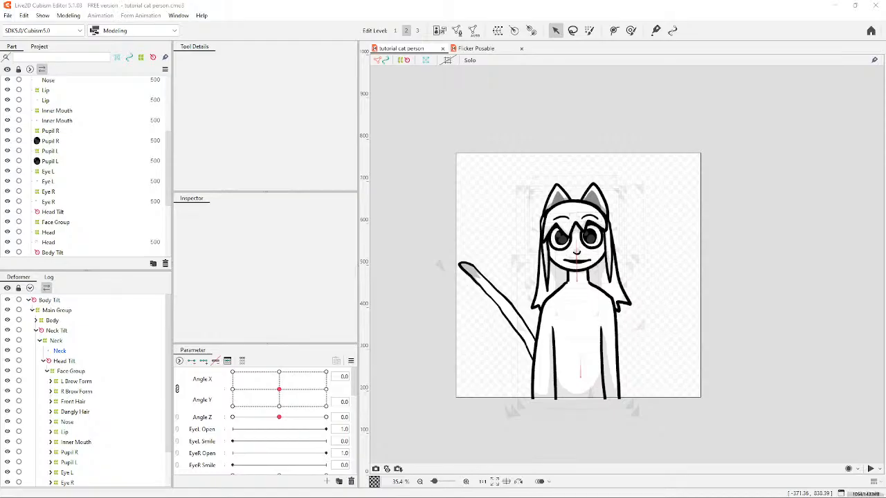
Close and restart the editor as the FREE version, declining the backup folder cleanup and closing the Home window.
{"action": "left_click", "coordinate": [875, 5]}
{"action": "left_click", "coordinate": [472, 20]}
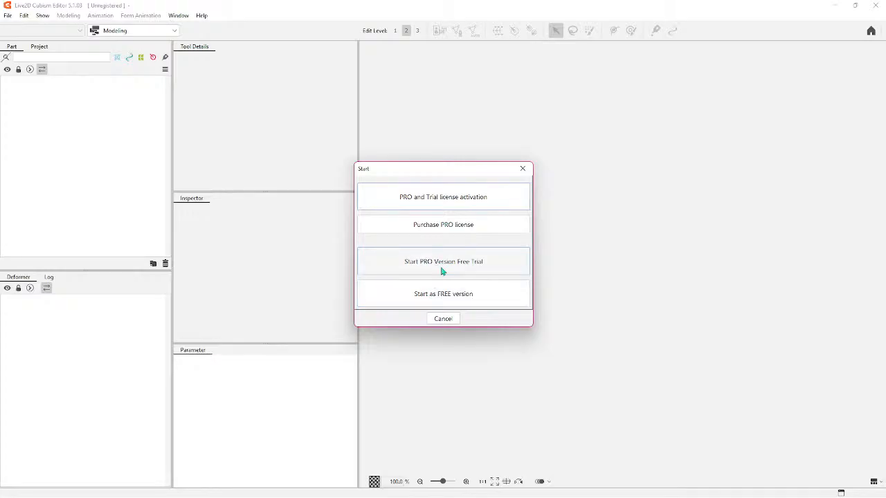
{"action": "left_click", "coordinate": [442, 294]}
{"action": "left_click", "coordinate": [490, 274]}
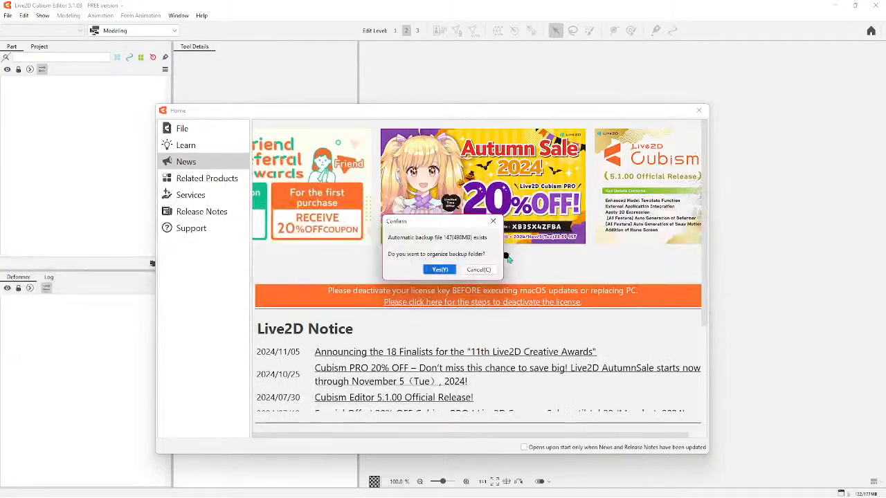
{"action": "left_click", "coordinate": [480, 270]}
{"action": "left_click", "coordinate": [699, 112]}
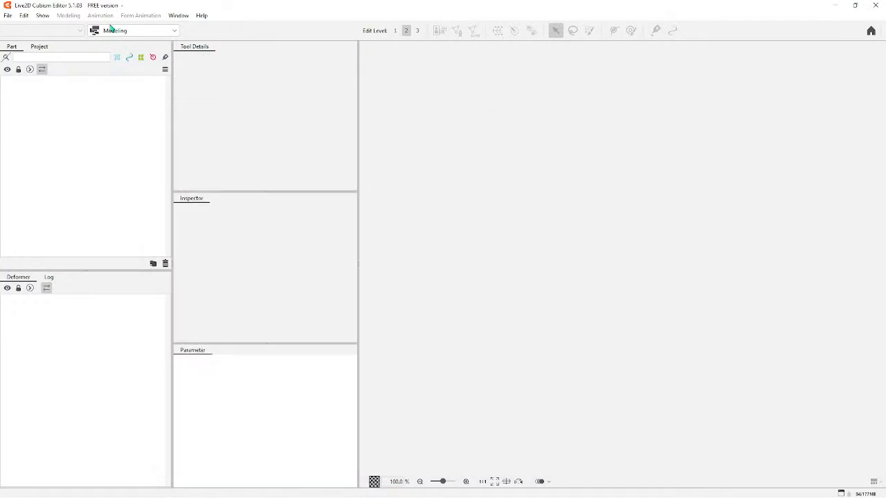
Open the tutorial cat person model from the Art folder.
{"action": "left_click", "coordinate": [7, 15]}
{"action": "left_click", "coordinate": [23, 35]}
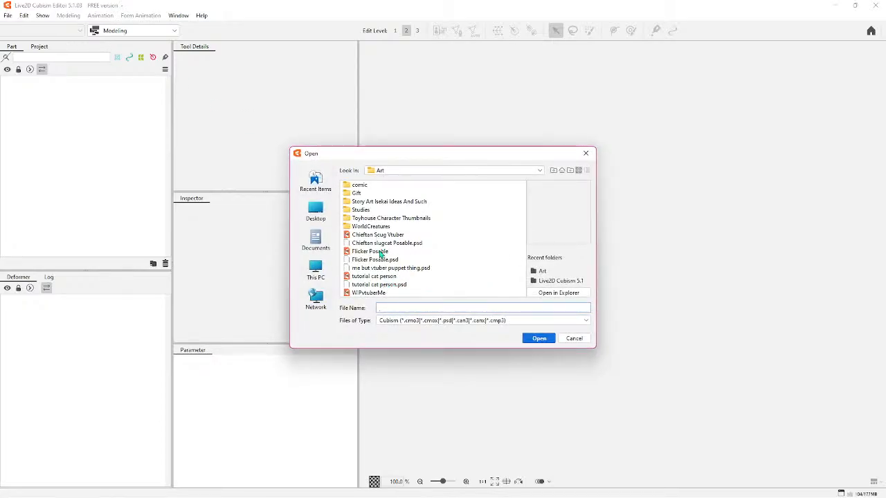
{"action": "left_click", "coordinate": [379, 277]}
{"action": "left_click", "coordinate": [537, 338]}
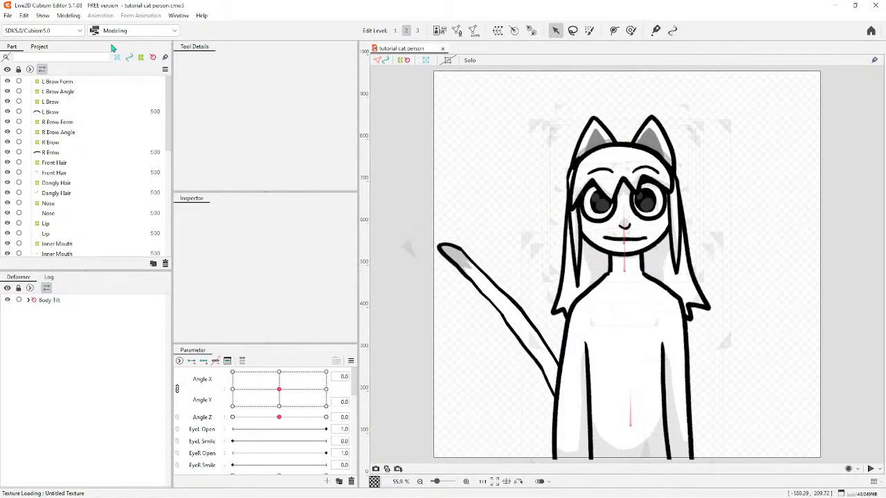
{"action": "left_click", "coordinate": [68, 16]}
{"action": "left_click", "coordinate": [90, 222]}
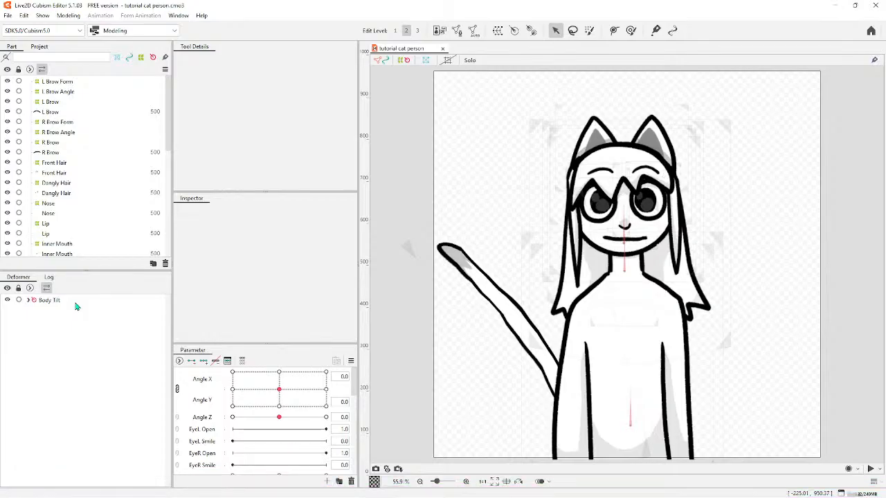
Expand the deformer hierarchy from Body Tilt through Main Group, Neck Tilt, Neck and Head Tilt to Face Group's children.
{"action": "left_click", "coordinate": [29, 301]}
{"action": "left_click", "coordinate": [34, 309]}
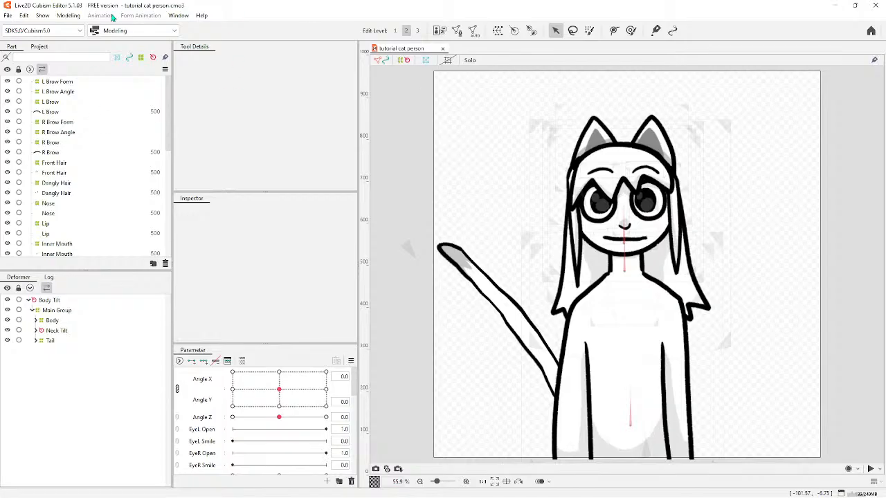
{"action": "left_click", "coordinate": [36, 331]}
{"action": "left_click", "coordinate": [41, 341]}
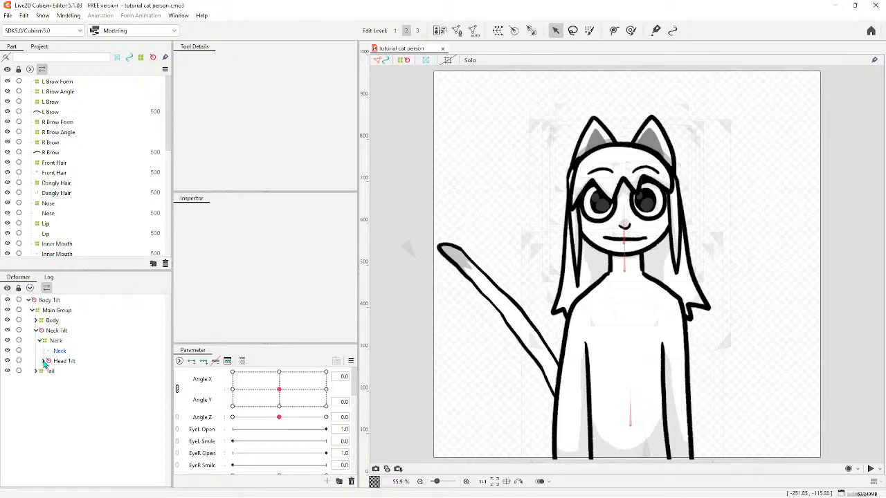
{"action": "left_click", "coordinate": [44, 362]}
{"action": "scroll", "coordinate": [76, 387], "scroll_direction": "down", "scroll_amount": 2}
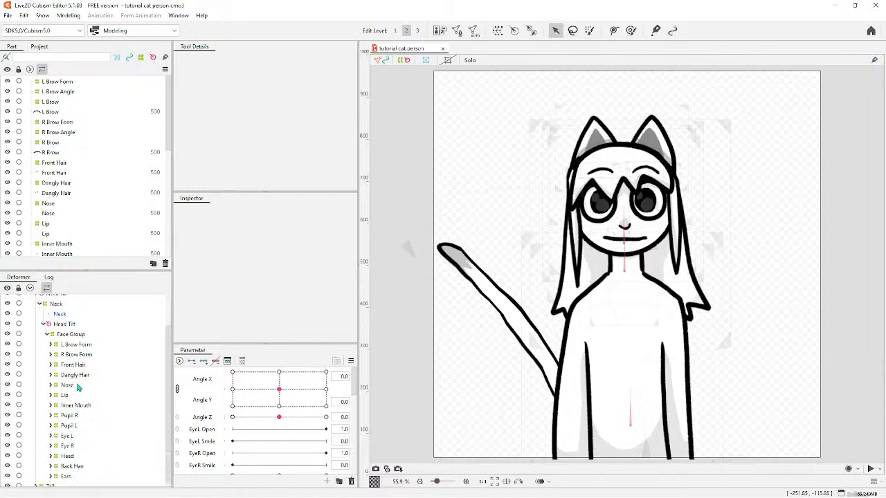
Select the Eye L deformer and add two keyforms to its EyeL Smile parameter.
{"action": "left_click", "coordinate": [63, 432]}
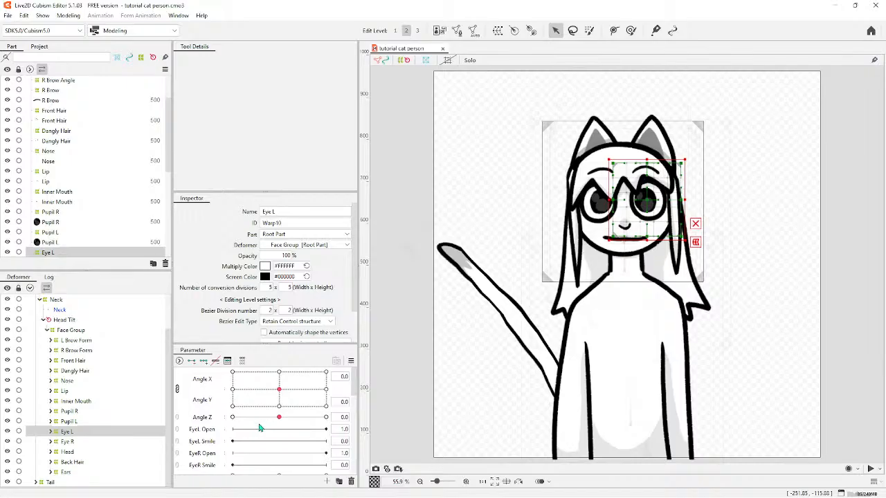
{"action": "scroll", "coordinate": [259, 428], "scroll_direction": "down", "scroll_amount": 2}
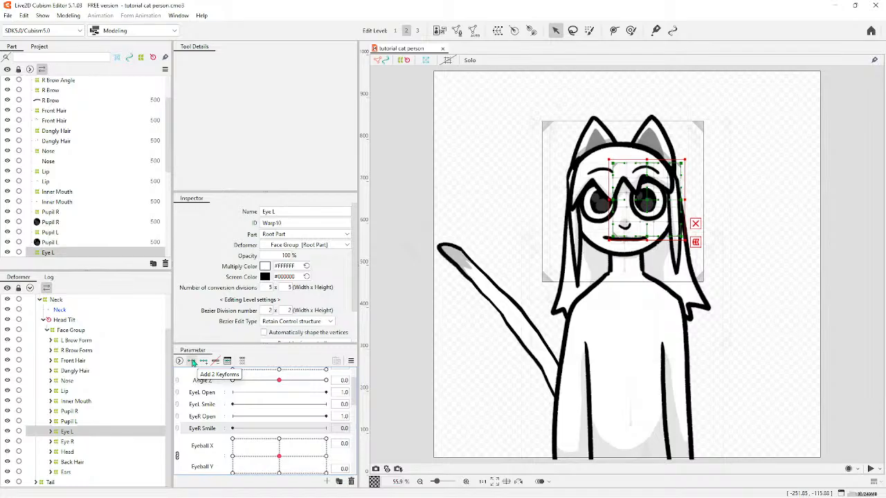
{"action": "left_click", "coordinate": [201, 406]}
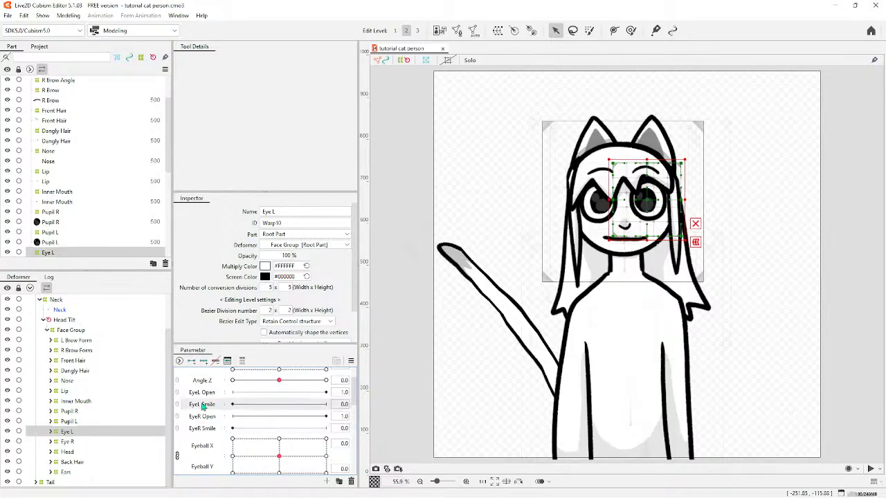
{"action": "left_click", "coordinate": [193, 361]}
{"action": "scroll", "coordinate": [484, 339], "scroll_direction": "down", "scroll_amount": 3}
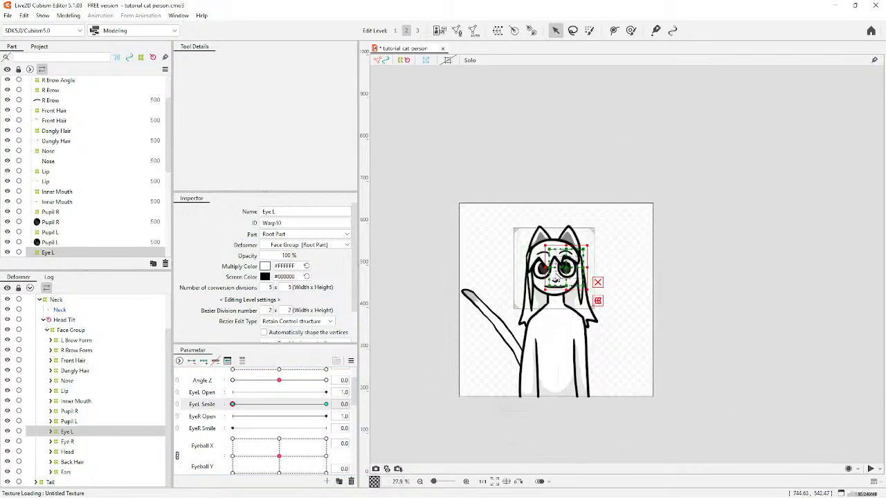
At EyeL Smile 1.0, pull the Eye L deformer's lower outer corner inward and up, and check the motion back to 0.
{"action": "left_click", "coordinate": [326, 404]}
{"action": "scroll", "coordinate": [617, 281], "scroll_direction": "up", "scroll_amount": 6}
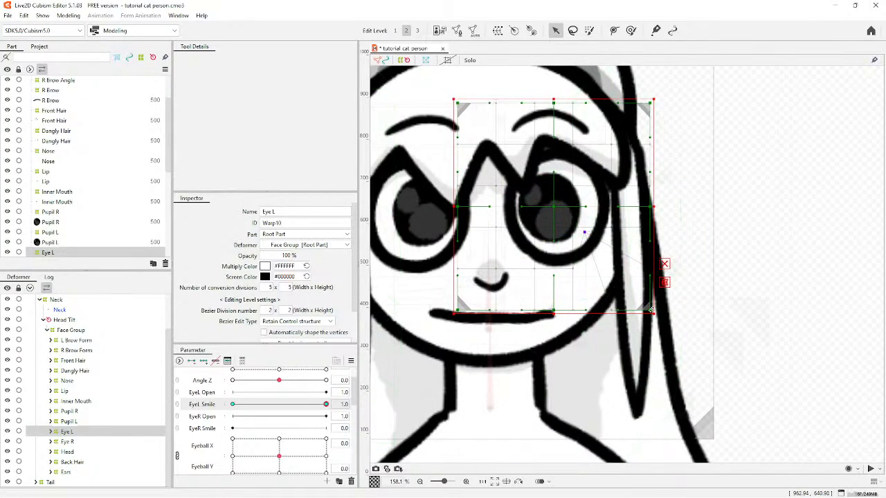
{"action": "left_click_drag", "start_coordinate": [649, 310], "coordinate": [540, 281]}
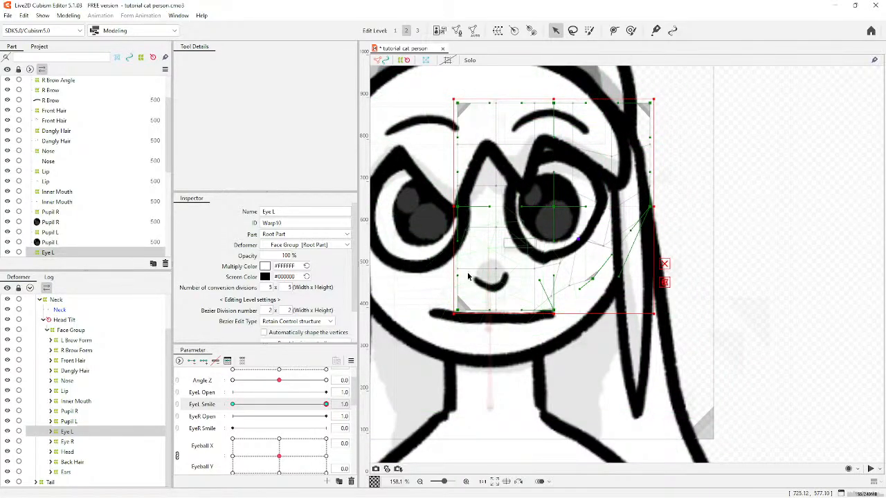
{"action": "left_click_drag", "start_coordinate": [233, 406], "coordinate": [356, 411]}
{"action": "left_click", "coordinate": [242, 409]}
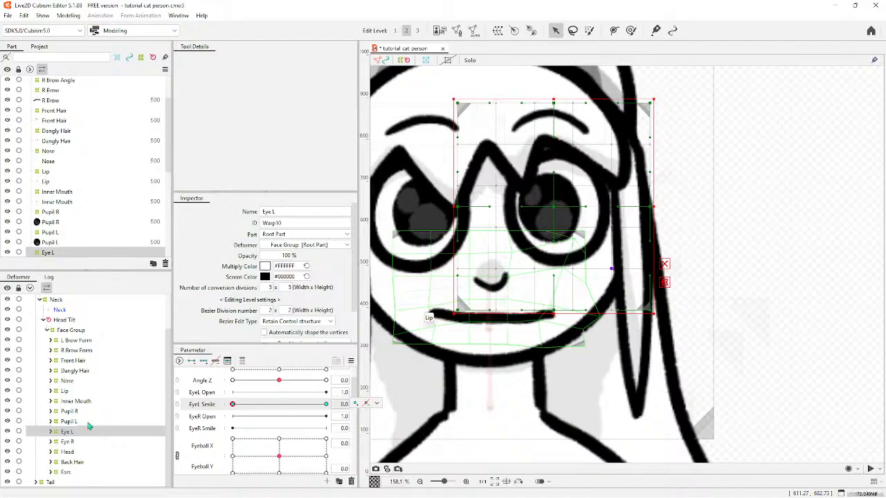
Select the Eye R deformer, add two keyforms to EyeR Smile and set that parameter to 1.0.
{"action": "left_click", "coordinate": [67, 441]}
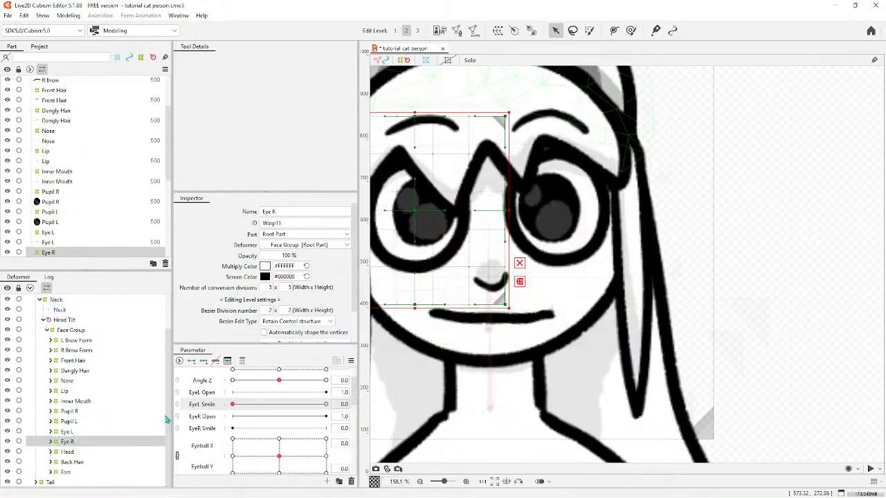
{"action": "left_click", "coordinate": [211, 417]}
{"action": "left_click", "coordinate": [209, 428]}
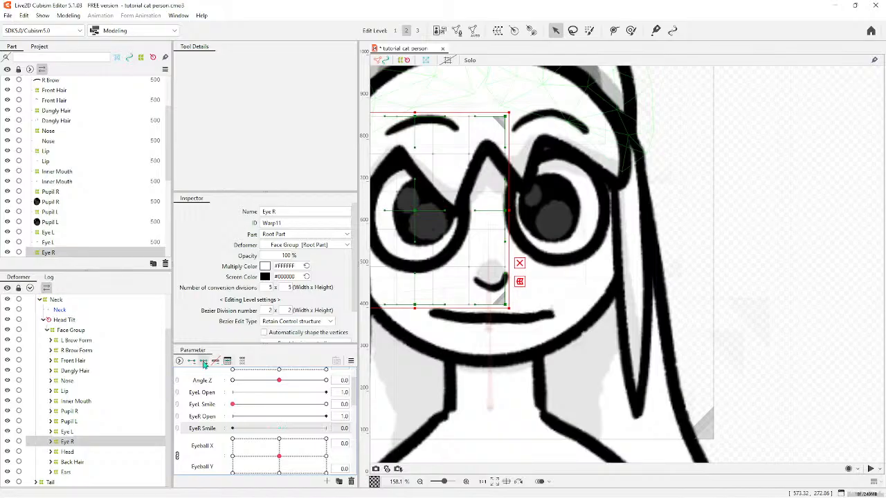
{"action": "left_click_drag", "start_coordinate": [279, 428], "coordinate": [323, 429]}
{"action": "left_click", "coordinate": [324, 428]}
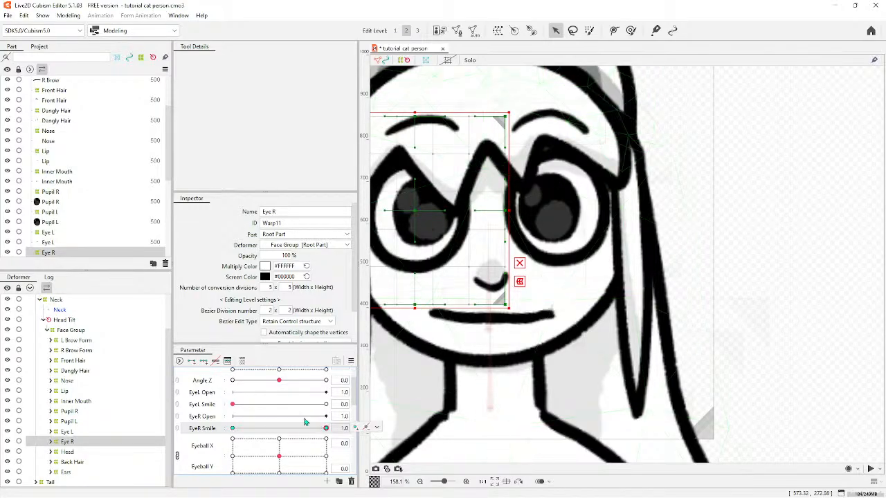
With EyeL Smile and EyeR Smile at 1.0, reshape the Eye R deformer's outer edge and lower outer corner to match the other eye.
{"action": "left_click", "coordinate": [326, 404]}
{"action": "left_click", "coordinate": [325, 428]}
{"action": "scroll", "coordinate": [415, 310], "scroll_direction": "down", "scroll_amount": 4}
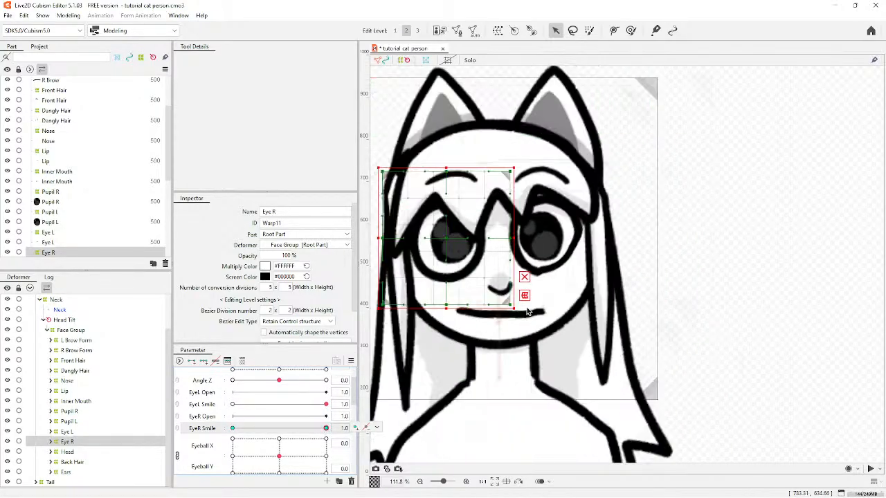
{"action": "scroll", "coordinate": [415, 309], "scroll_direction": "up", "scroll_amount": 5}
{"action": "scroll", "coordinate": [415, 309], "scroll_direction": "down", "scroll_amount": 3}
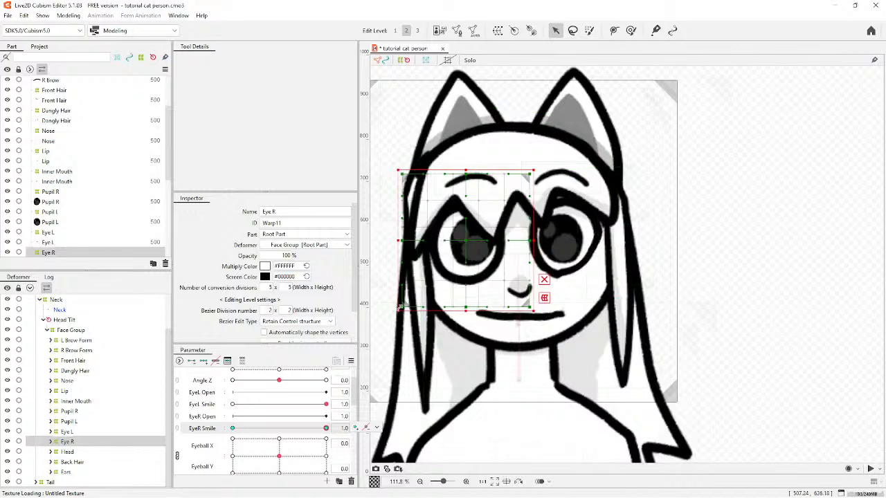
{"action": "left_click_drag", "start_coordinate": [399, 307], "coordinate": [441, 291]}
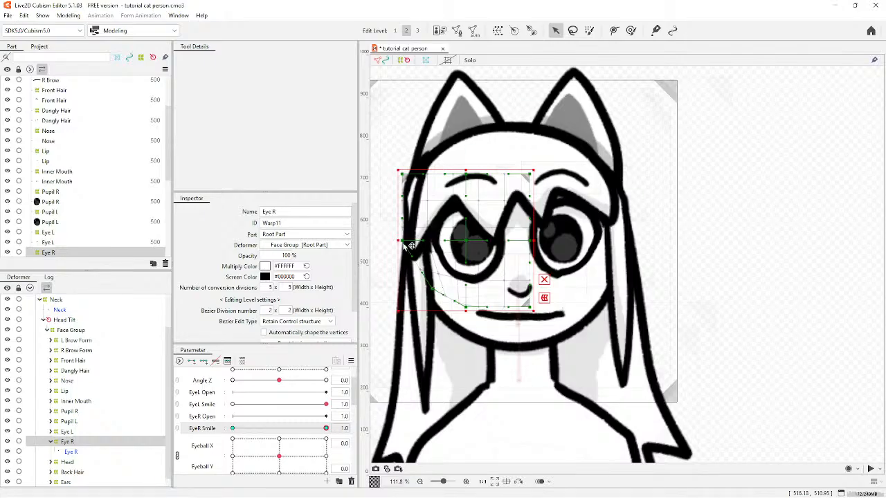
{"action": "left_click_drag", "start_coordinate": [411, 246], "coordinate": [392, 260]}
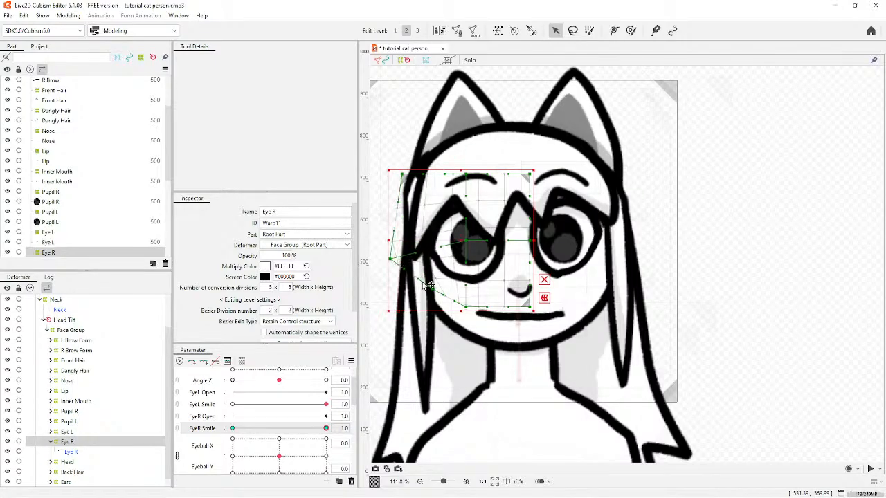
{"action": "left_click_drag", "start_coordinate": [436, 279], "coordinate": [443, 264]}
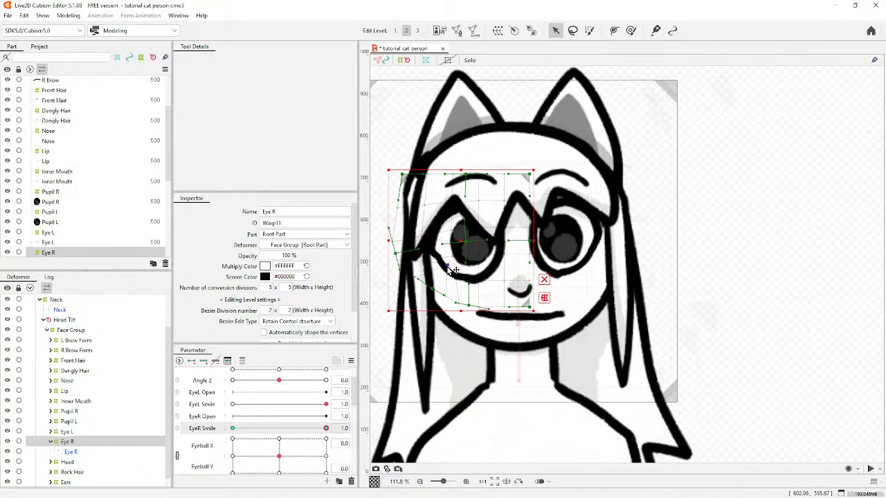
{"action": "left_click_drag", "start_coordinate": [447, 295], "coordinate": [445, 313]}
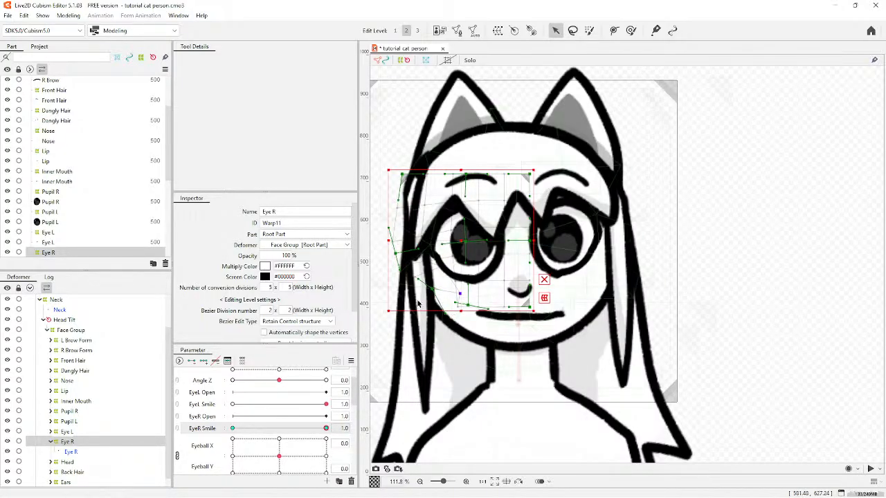
Return EyeR Smile and EyeL Smile to 0 and check both eyes in their neutral shape.
{"action": "left_click", "coordinate": [250, 430]}
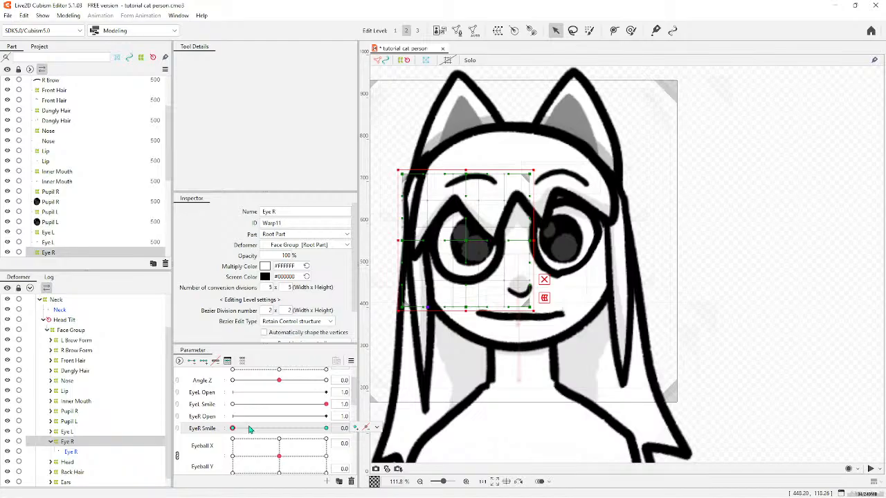
{"action": "left_click", "coordinate": [234, 405]}
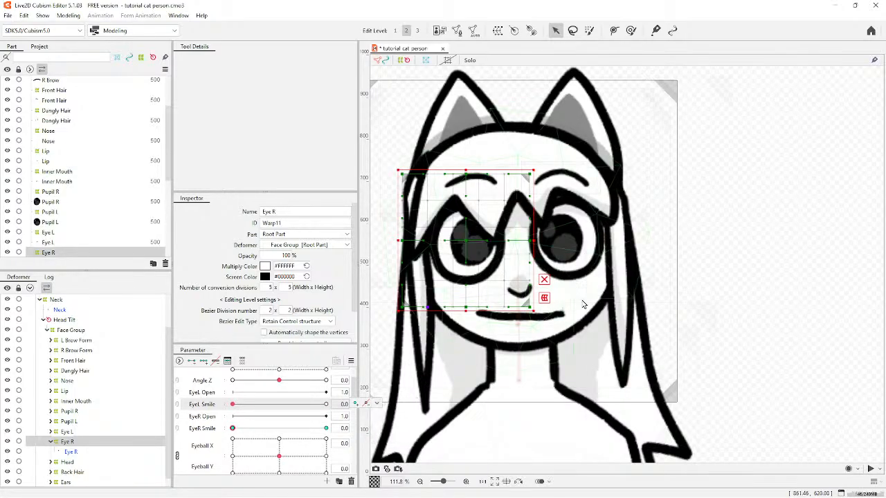
{"action": "scroll", "coordinate": [557, 271], "scroll_direction": "down", "scroll_amount": 2}
{"action": "scroll", "coordinate": [557, 271], "scroll_direction": "up", "scroll_amount": 2}
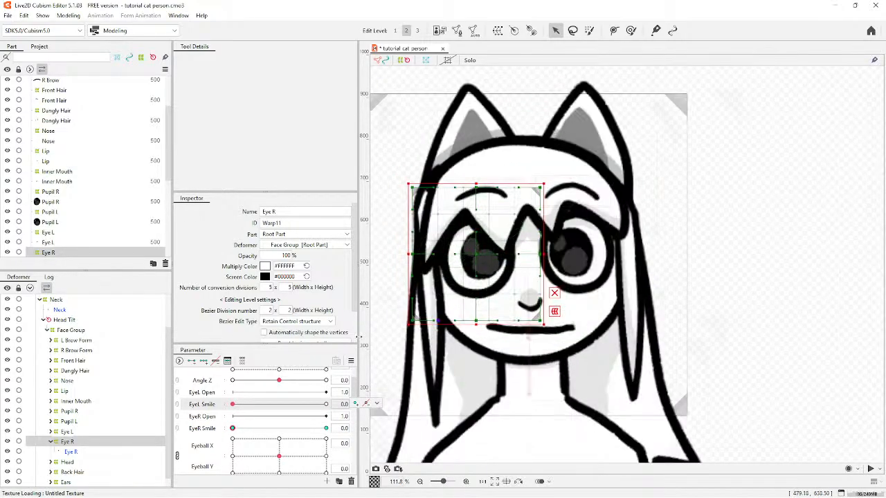
Add three keyforms to EyeR Open for the Eye R deformer and set that parameter to 0.5.
{"action": "left_click", "coordinate": [200, 395]}
{"action": "left_click", "coordinate": [215, 415]}
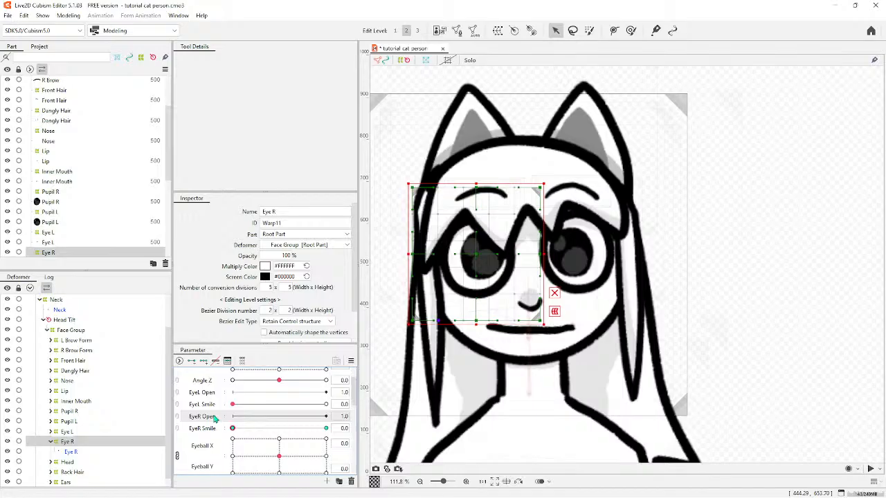
{"action": "left_click", "coordinate": [202, 364]}
{"action": "left_click", "coordinate": [279, 416]}
At EyeR Open 0.5, pull the middle and both corners of the Eye R deformer's upper edge down to half-close the eye.
{"action": "scroll", "coordinate": [462, 249], "scroll_direction": "up", "scroll_amount": 2}
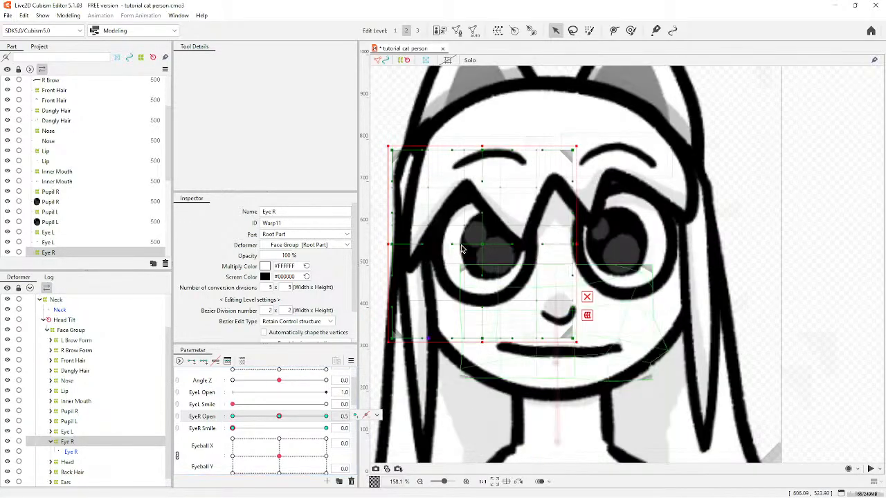
{"action": "left_click_drag", "start_coordinate": [482, 149], "coordinate": [476, 237]}
{"action": "left_click_drag", "start_coordinate": [394, 156], "coordinate": [351, 241]}
{"action": "left_click_drag", "start_coordinate": [575, 151], "coordinate": [574, 237]}
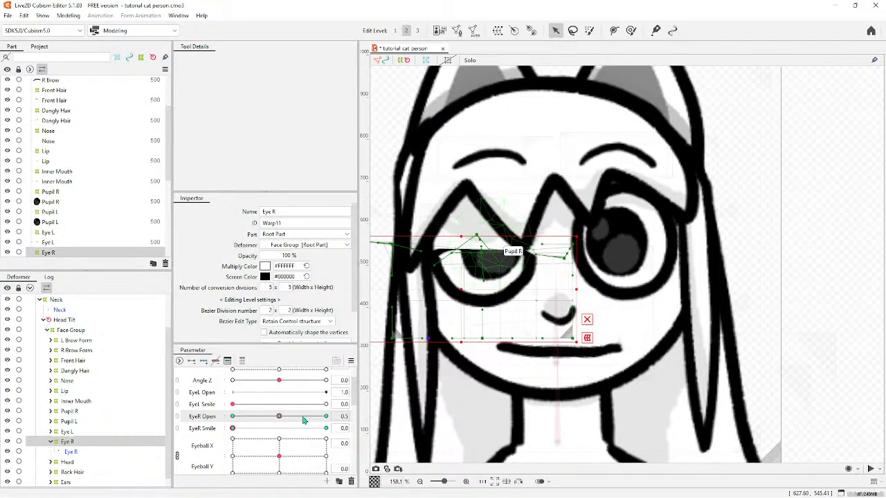
Set EyeR Open to 0 and fold the Eye R deformer's upper middle point and inner side down toward the lower lash line.
{"action": "left_click", "coordinate": [233, 415]}
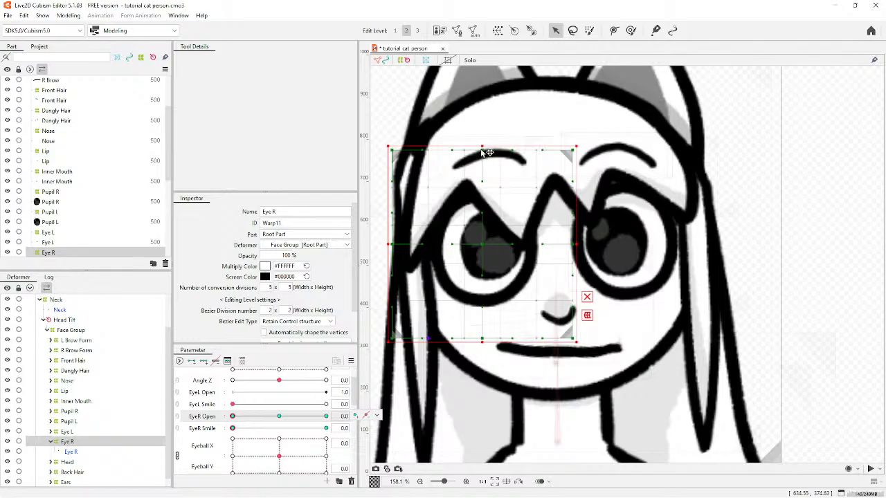
{"action": "left_click_drag", "start_coordinate": [487, 152], "coordinate": [490, 338]}
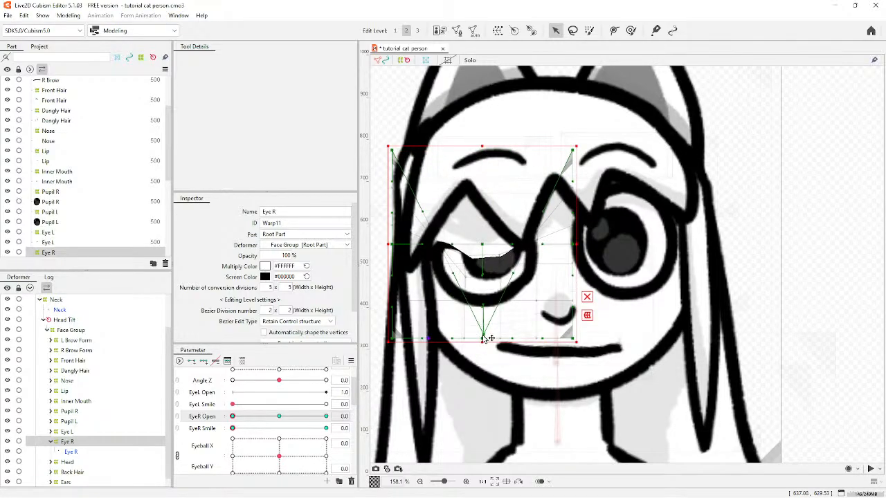
{"action": "left_click_drag", "start_coordinate": [572, 151], "coordinate": [575, 340]}
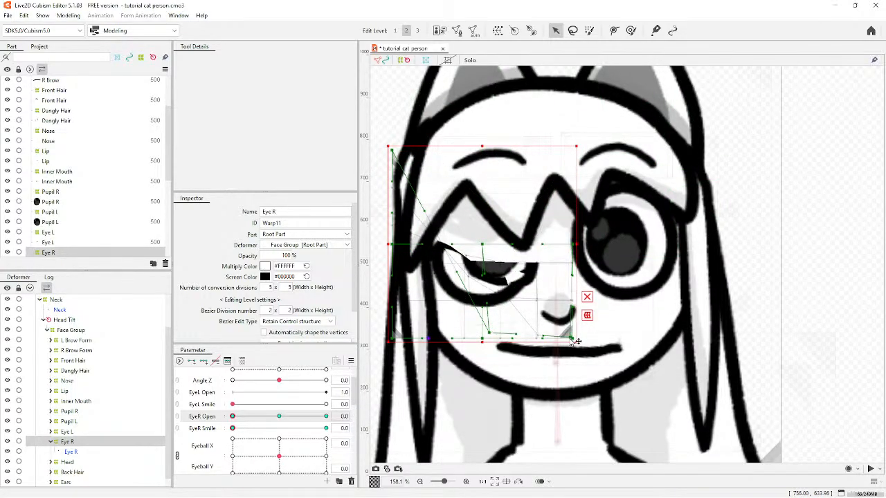
{"action": "left_click_drag", "start_coordinate": [574, 245], "coordinate": [540, 268]}
{"action": "left_click_drag", "start_coordinate": [575, 337], "coordinate": [540, 269]}
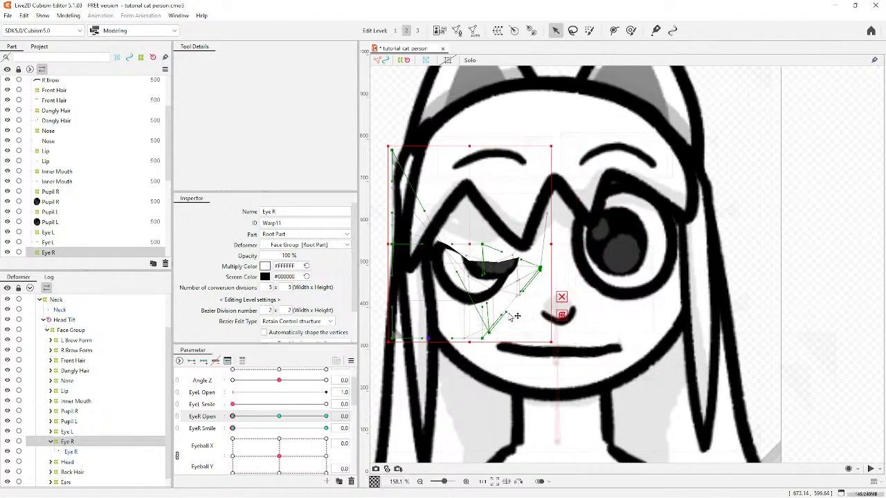
Collapse the Eye R deformer's remaining middle, outer and handle points into a thin, downward-curved closed-eye line.
{"action": "left_click_drag", "start_coordinate": [482, 338], "coordinate": [482, 307]}
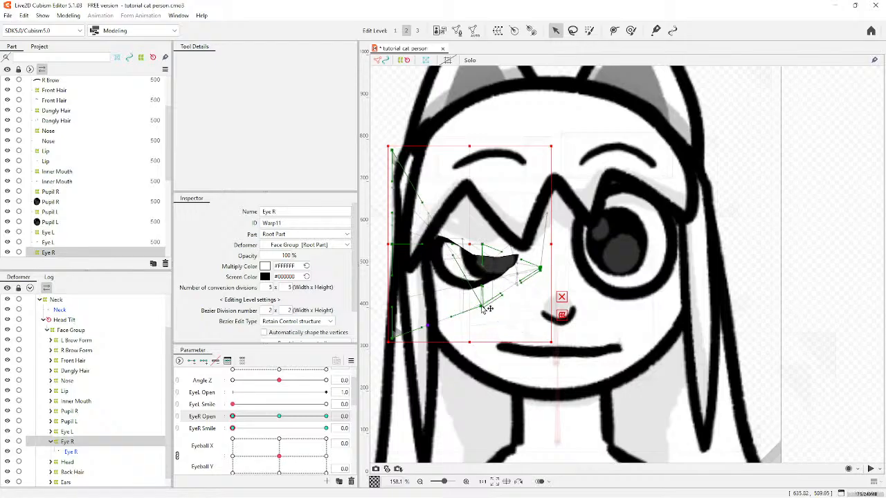
{"action": "left_click_drag", "start_coordinate": [482, 245], "coordinate": [481, 300]}
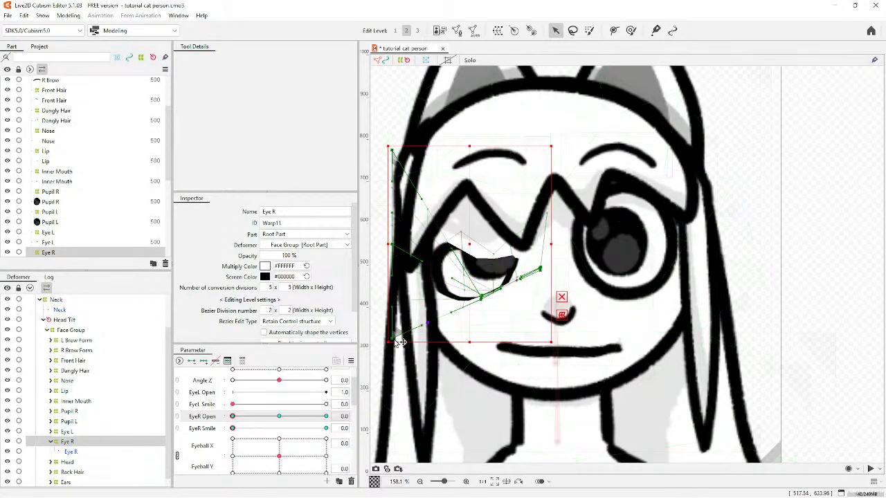
{"action": "left_click_drag", "start_coordinate": [393, 339], "coordinate": [439, 274]}
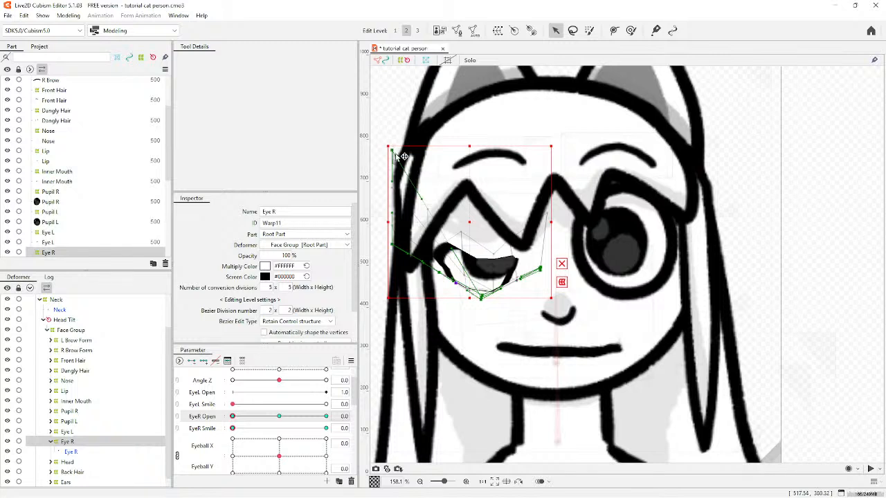
{"action": "left_click_drag", "start_coordinate": [404, 156], "coordinate": [469, 290]}
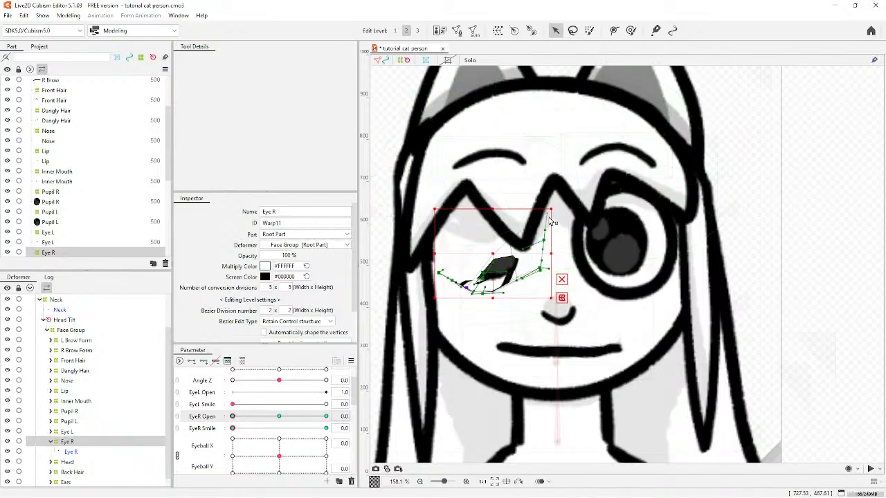
{"action": "left_click_drag", "start_coordinate": [546, 214], "coordinate": [511, 282]}
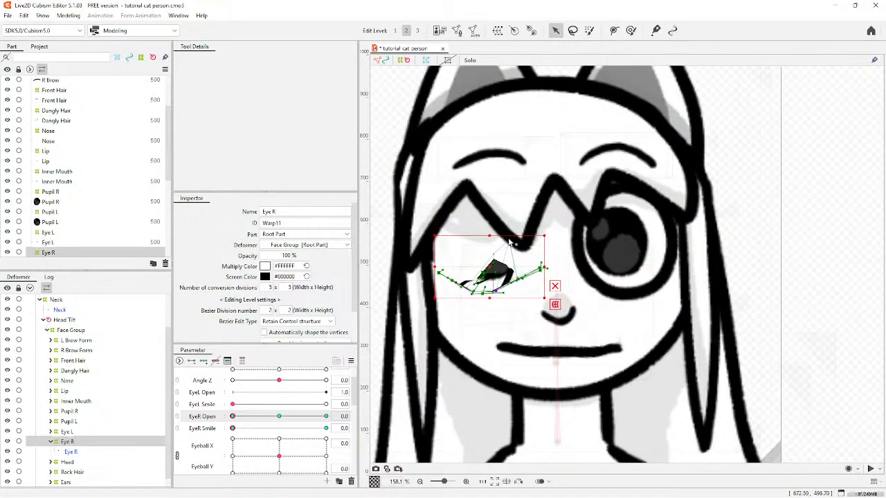
{"action": "left_click_drag", "start_coordinate": [510, 242], "coordinate": [492, 295]}
{"action": "left_click_drag", "start_coordinate": [494, 257], "coordinate": [496, 294]}
Deselect the deformer and check the right eye at EyeR Open 0, 0.5 and 1.0.
{"action": "scroll", "coordinate": [496, 278], "scroll_direction": "down", "scroll_amount": 4}
{"action": "left_click", "coordinate": [518, 193]}
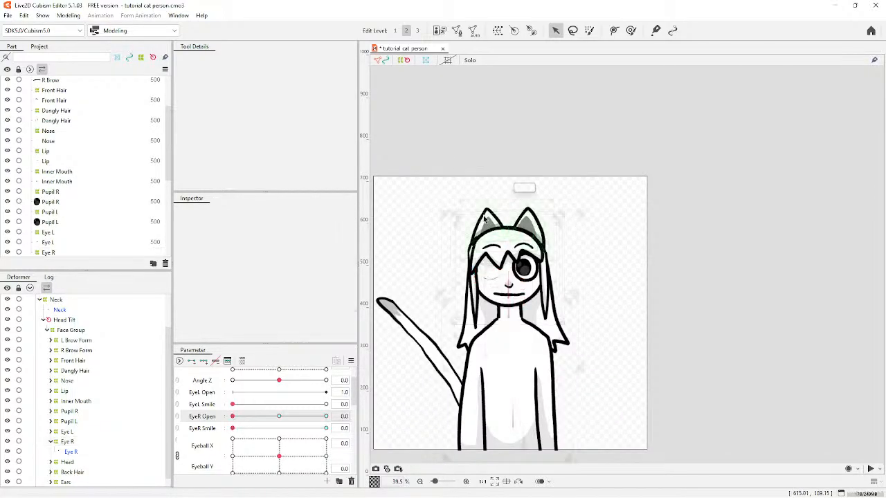
{"action": "scroll", "coordinate": [480, 241], "scroll_direction": "up", "scroll_amount": 2}
{"action": "scroll", "coordinate": [513, 324], "scroll_direction": "up", "scroll_amount": 1}
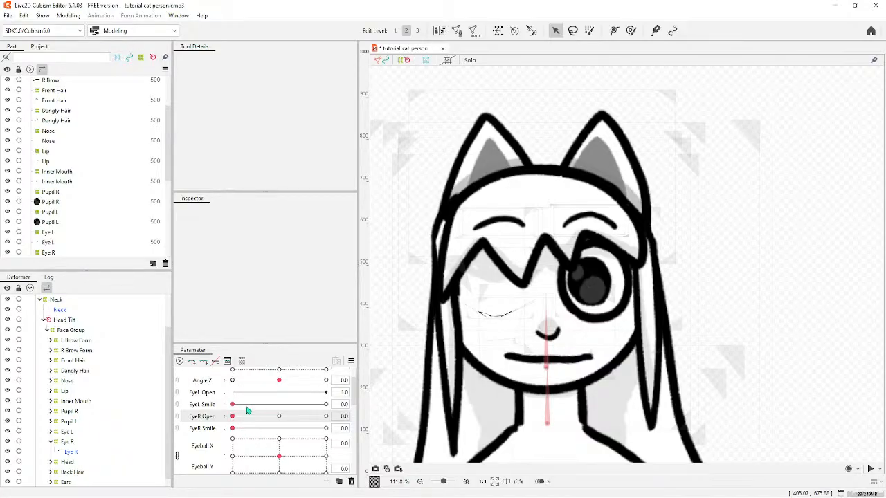
{"action": "left_click", "coordinate": [276, 418]}
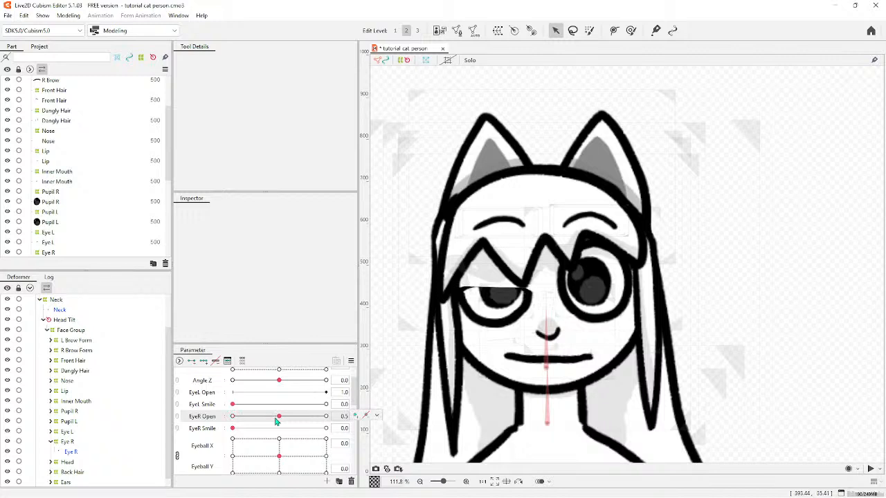
{"action": "left_click", "coordinate": [321, 421]}
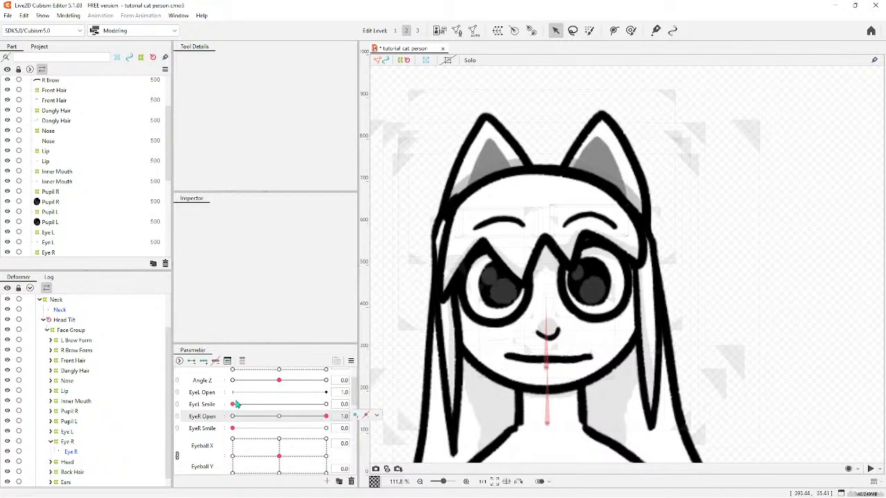
Select the Eye L deformer, add three keyforms to EyeL Open and set that parameter to 0.5.
{"action": "left_click", "coordinate": [72, 431]}
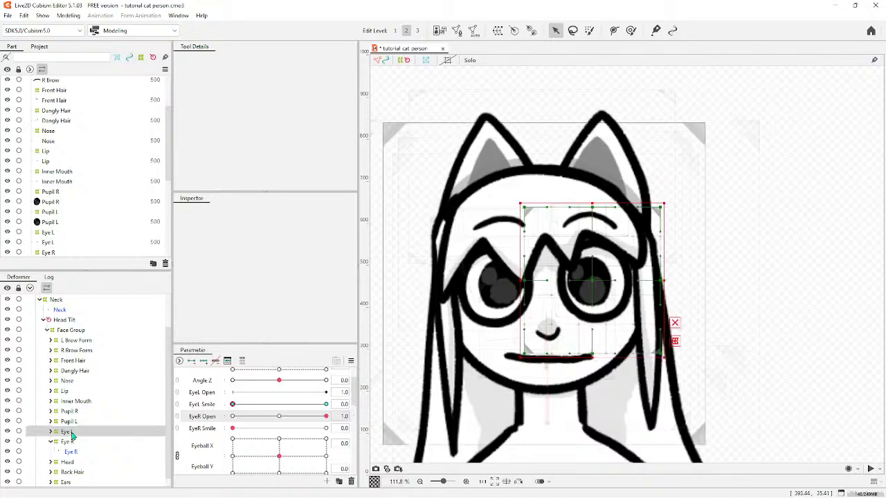
{"action": "left_click", "coordinate": [208, 392]}
{"action": "left_click", "coordinate": [202, 360]}
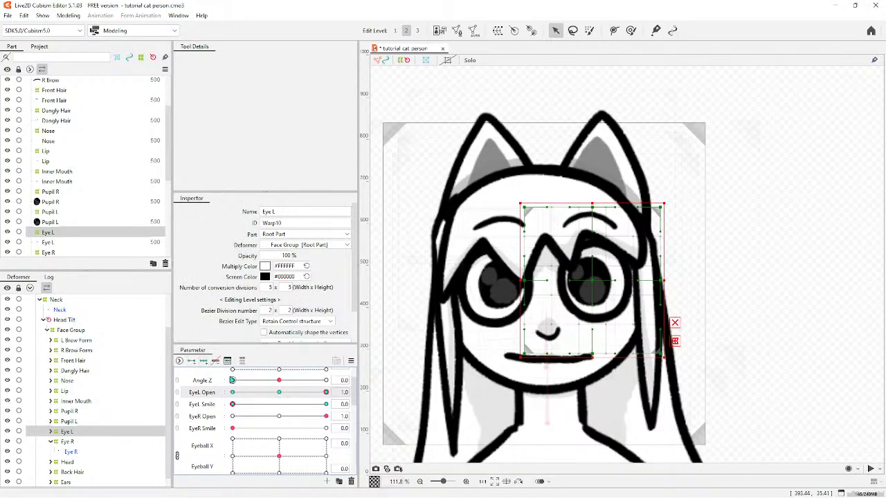
{"action": "left_click", "coordinate": [279, 392]}
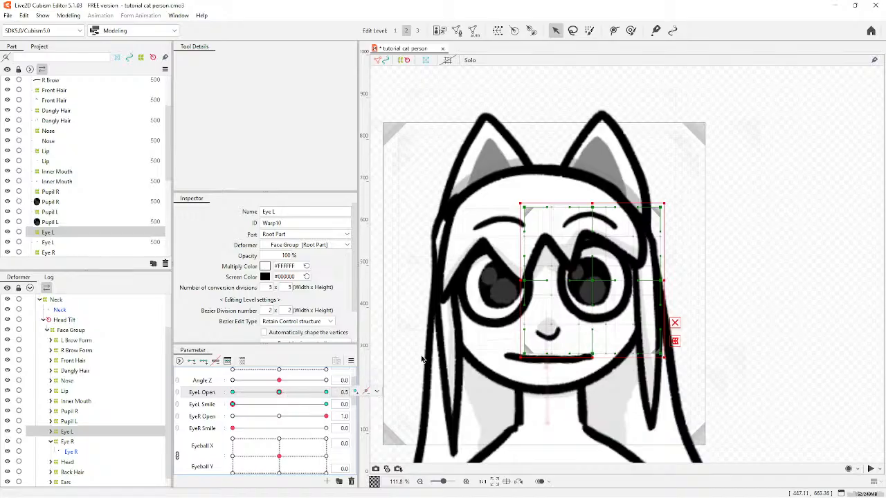
At EyeL Open 0.5, lower the middle and both corners of the Eye L deformer's upper edge to half-close the eye.
{"action": "scroll", "coordinate": [609, 294], "scroll_direction": "up", "scroll_amount": 2}
{"action": "left_click_drag", "start_coordinate": [588, 178], "coordinate": [587, 283]}
{"action": "left_click_drag", "start_coordinate": [684, 181], "coordinate": [684, 281]}
{"action": "left_click_drag", "start_coordinate": [490, 180], "coordinate": [490, 279]}
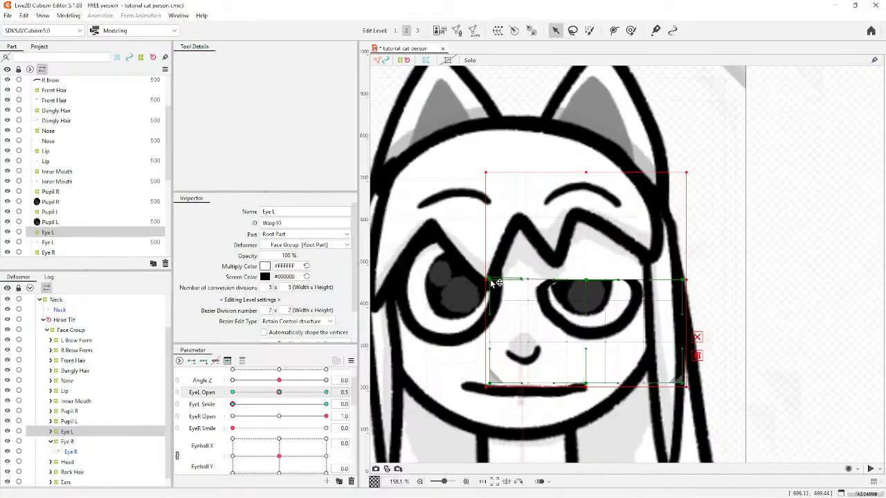
Set EyeL Open to 0 and gather the Eye L deformer's inner-side and middle points, including the lower ones, near the lower lash line.
{"action": "left_click", "coordinate": [235, 393]}
{"action": "scroll", "coordinate": [540, 317], "scroll_direction": "up", "scroll_amount": 2}
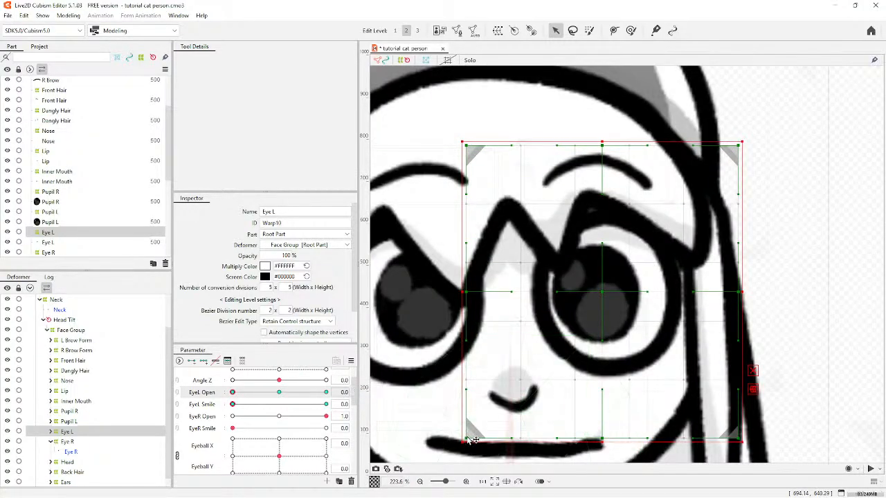
{"action": "left_click_drag", "start_coordinate": [471, 440], "coordinate": [488, 347]}
{"action": "left_click_drag", "start_coordinate": [475, 297], "coordinate": [527, 332]}
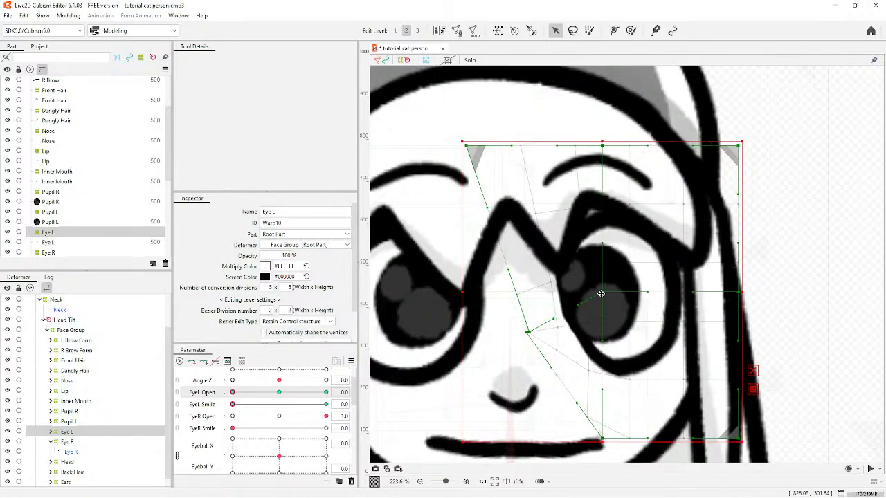
{"action": "left_click_drag", "start_coordinate": [600, 291], "coordinate": [592, 337]}
{"action": "left_click_drag", "start_coordinate": [607, 428], "coordinate": [592, 337]}
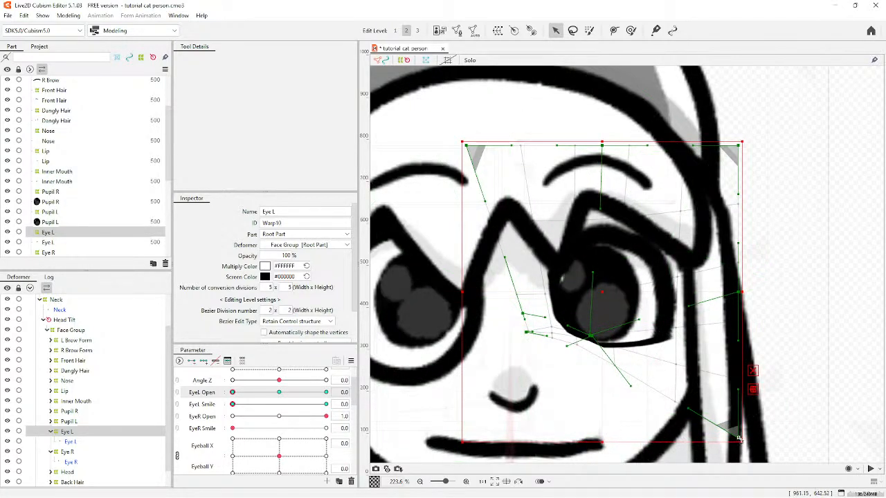
Collapse the Eye L deformer's outer side and upper edge onto the closed-eye line, and move the flattened shape slightly down and outward.
{"action": "left_click_drag", "start_coordinate": [738, 438], "coordinate": [659, 319]}
{"action": "left_click_drag", "start_coordinate": [738, 292], "coordinate": [660, 320]}
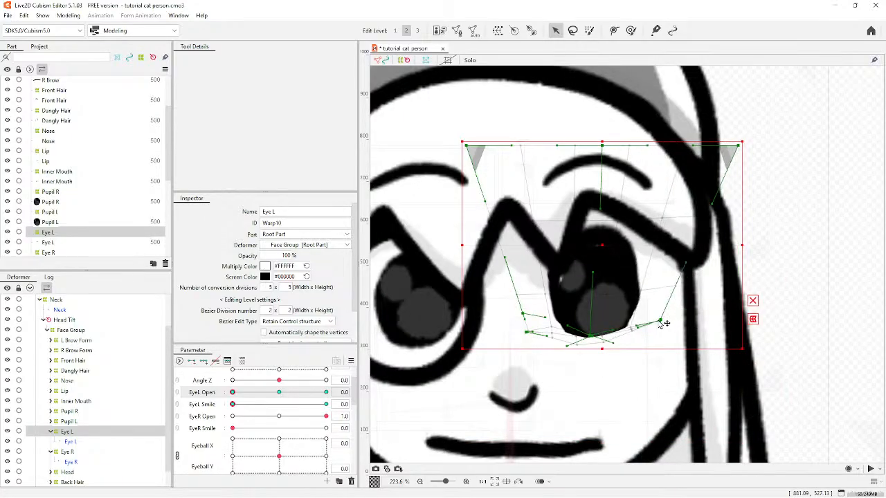
{"action": "left_click_drag", "start_coordinate": [738, 148], "coordinate": [661, 321]}
{"action": "left_click_drag", "start_coordinate": [601, 146], "coordinate": [590, 337]}
{"action": "left_click_drag", "start_coordinate": [467, 147], "coordinate": [481, 331]}
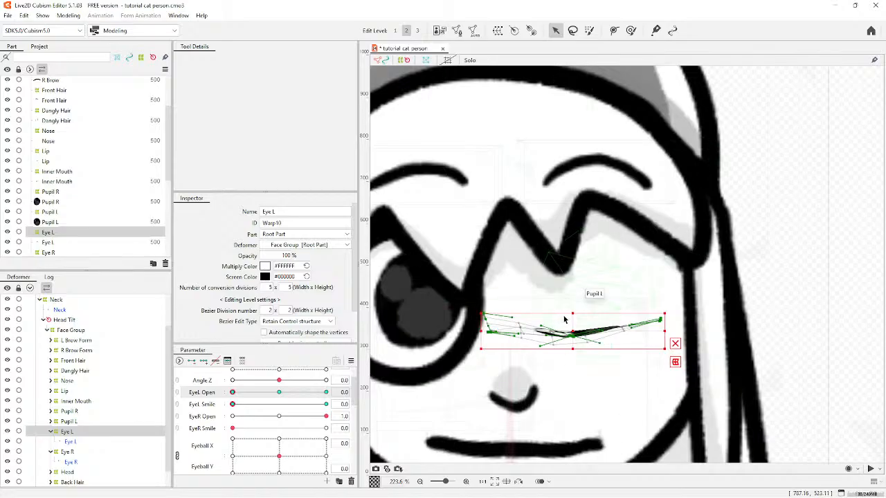
{"action": "mouse_move", "coordinate": [572, 326]}
{"action": "left_mouse_down"}
{"action": "mouse_move", "coordinate": [537, 339]}
{"action": "mouse_move", "coordinate": [588, 349]}
{"action": "left_mouse_up"}
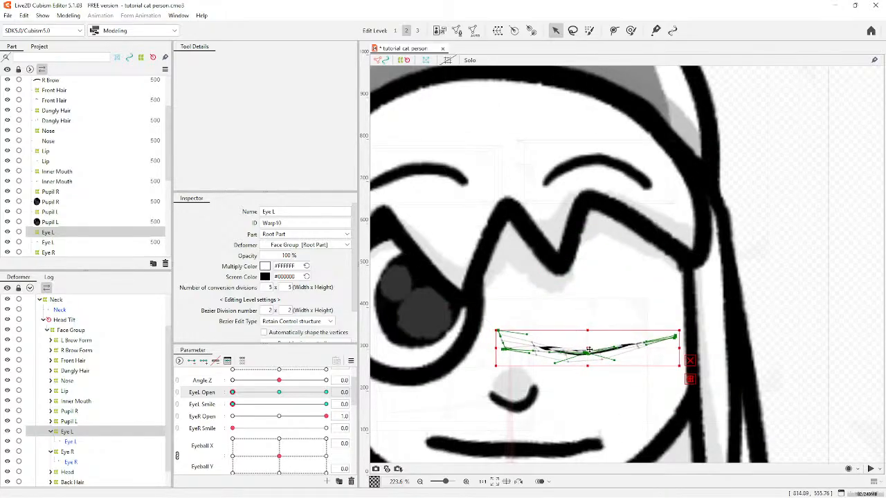
Deselect the deformer, set EyeR Open to 0 and compare both closed eyes.
{"action": "scroll", "coordinate": [535, 284], "scroll_direction": "down", "scroll_amount": 4}
{"action": "left_click", "coordinate": [577, 79]}
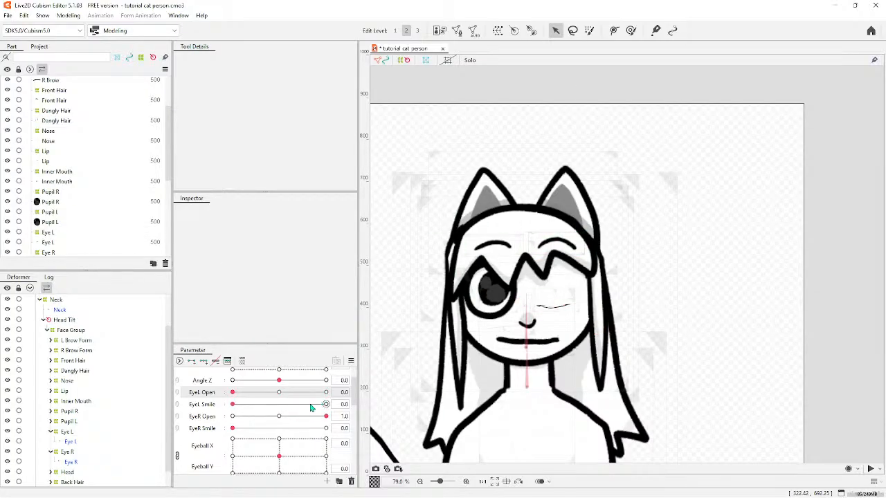
{"action": "left_click_drag", "start_coordinate": [325, 416], "coordinate": [233, 416]}
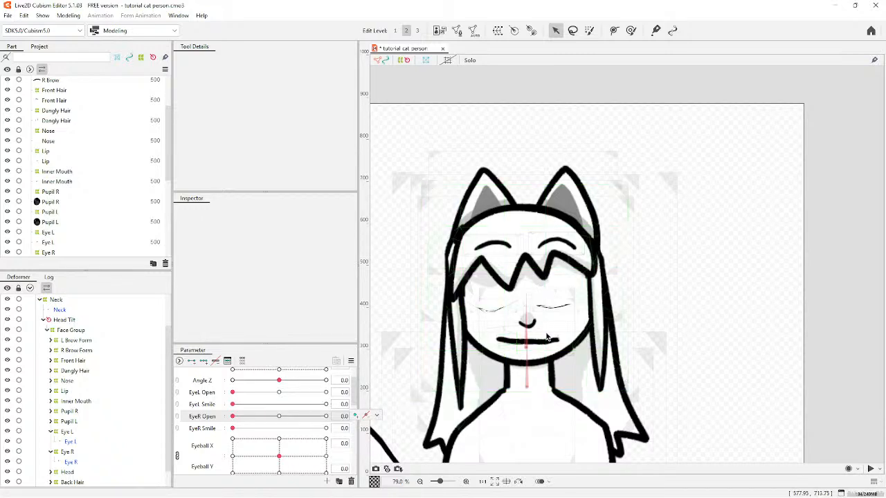
Return both eyes to fully open, set EyeL Open and EyeR Open to 0.5, and compare the half-closed shapes.
{"action": "left_click", "coordinate": [326, 416]}
{"action": "left_click", "coordinate": [326, 392]}
{"action": "left_click", "coordinate": [279, 392]}
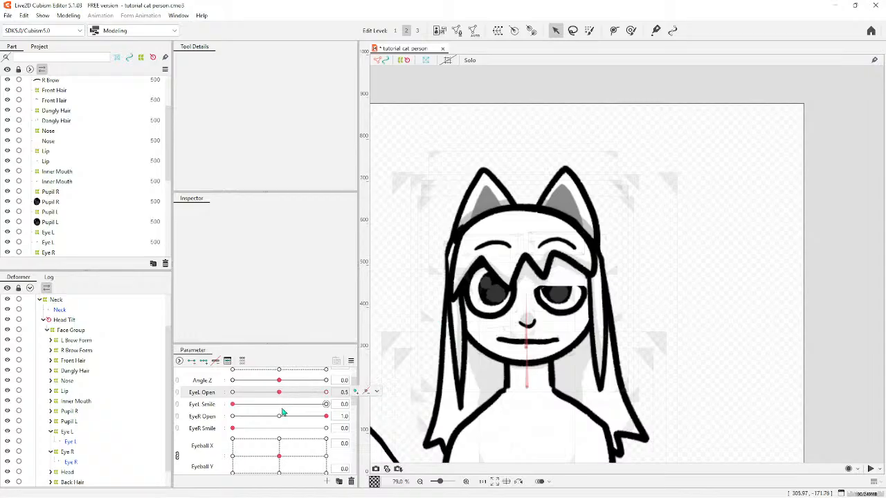
{"action": "left_click", "coordinate": [279, 416]}
{"action": "scroll", "coordinate": [666, 132], "scroll_direction": "down", "scroll_amount": 4}
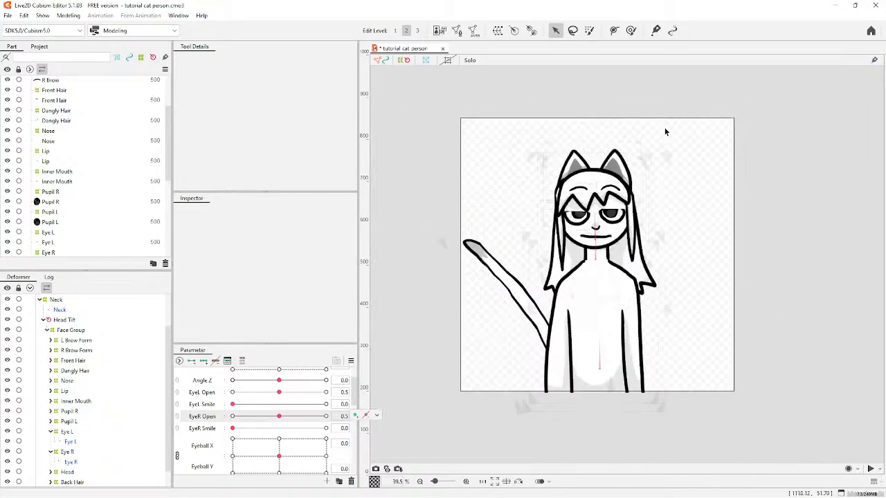
{"action": "scroll", "coordinate": [609, 197], "scroll_direction": "up", "scroll_amount": 4}
{"action": "scroll", "coordinate": [609, 211], "scroll_direction": "up", "scroll_amount": 4}
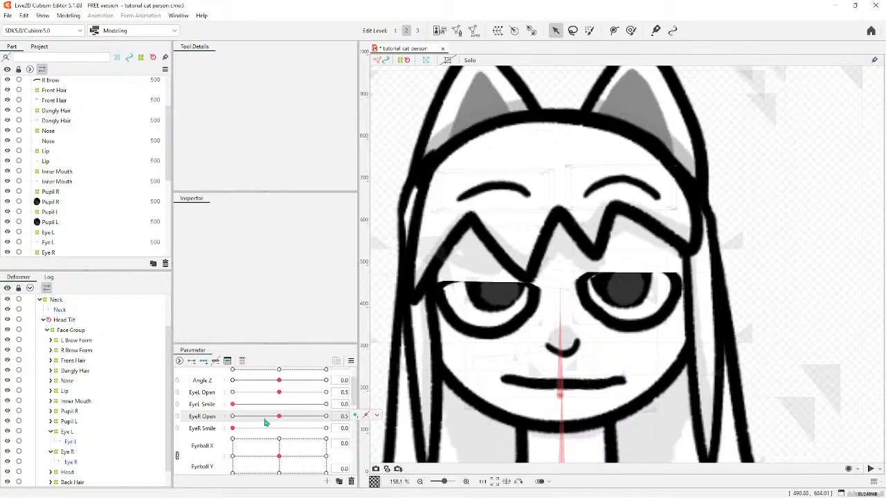
{"action": "left_click_drag", "start_coordinate": [280, 420], "coordinate": [278, 421]}
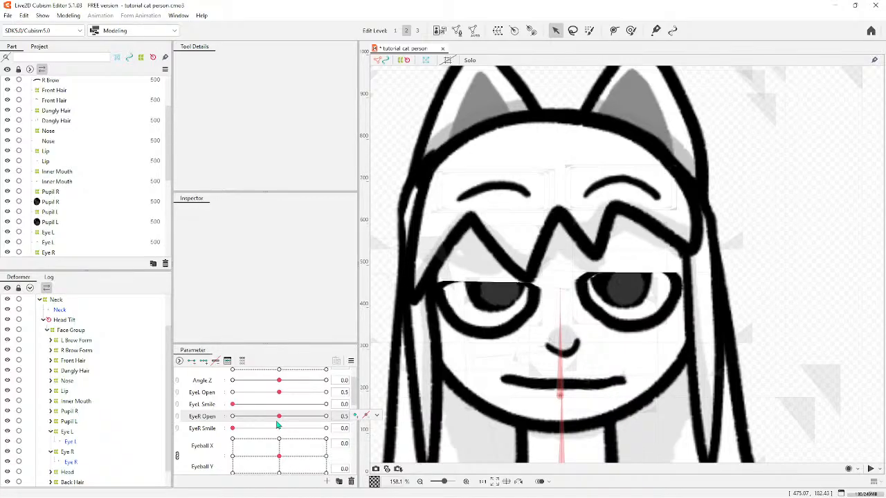
At EyeL Open 0.5, lower the Eye L deformer's middle, inner and outer upper-edge points slightly, and deselect the deformer.
{"action": "left_click", "coordinate": [210, 393]}
{"action": "mouse_move", "coordinate": [278, 392]}
{"action": "left_mouse_down"}
{"action": "mouse_move", "coordinate": [253, 392]}
{"action": "mouse_move", "coordinate": [326, 392]}
{"action": "mouse_move", "coordinate": [281, 394]}
{"action": "left_mouse_up"}
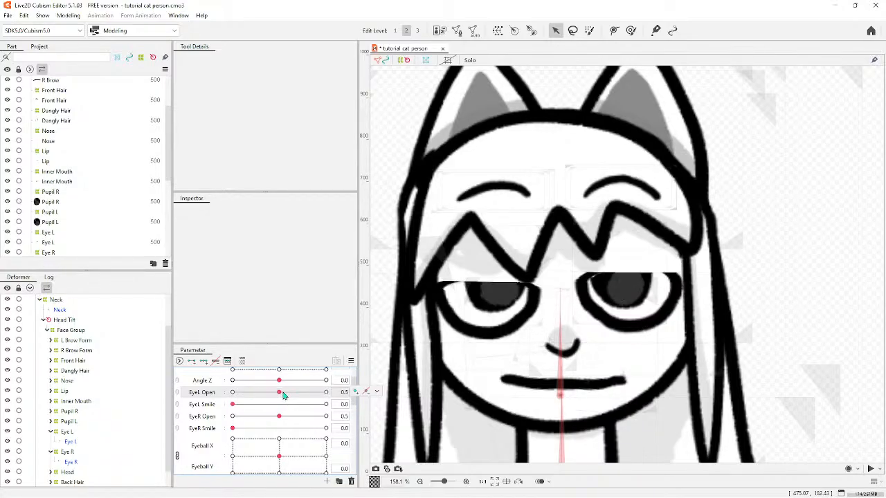
{"action": "left_click", "coordinate": [73, 432]}
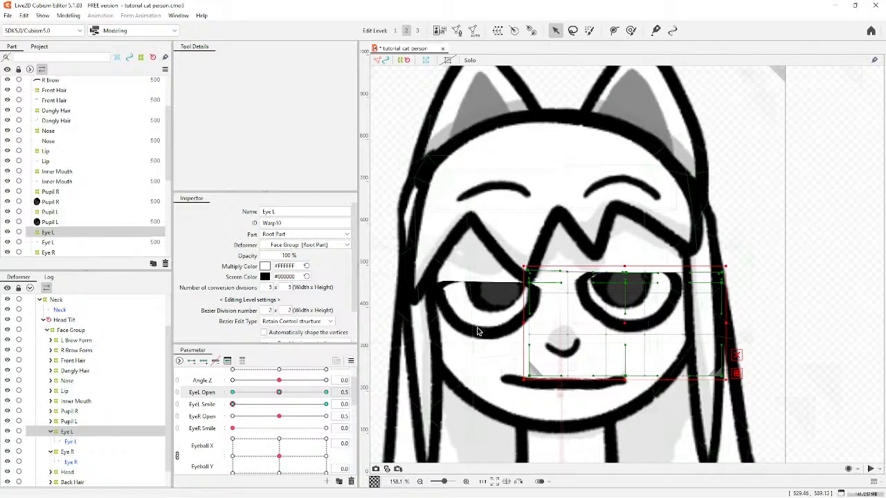
{"action": "left_click_drag", "start_coordinate": [625, 272], "coordinate": [626, 282]}
{"action": "left_click_drag", "start_coordinate": [526, 270], "coordinate": [529, 283]}
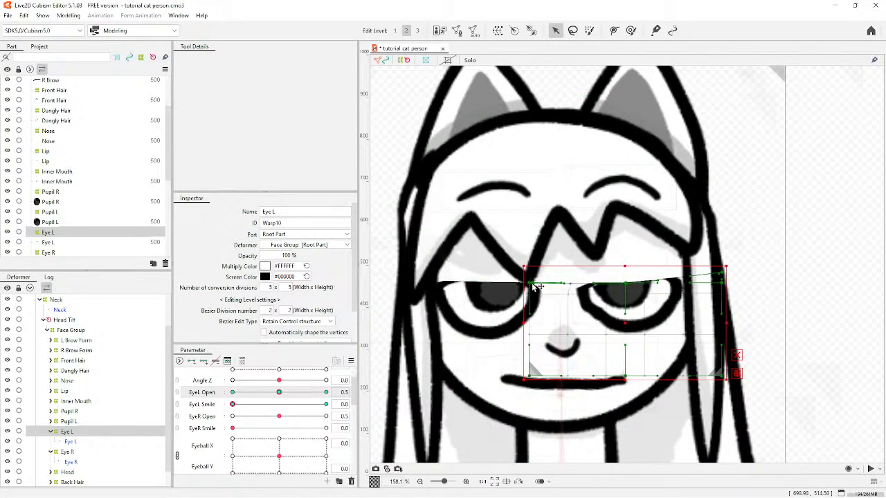
{"action": "left_click_drag", "start_coordinate": [722, 272], "coordinate": [723, 286]}
{"action": "scroll", "coordinate": [722, 285], "scroll_direction": "down", "scroll_amount": 3}
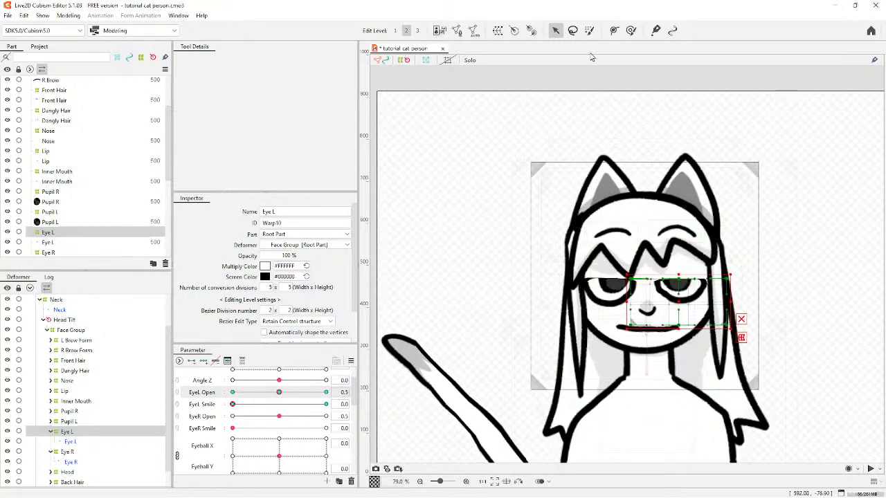
{"action": "left_click", "coordinate": [594, 76]}
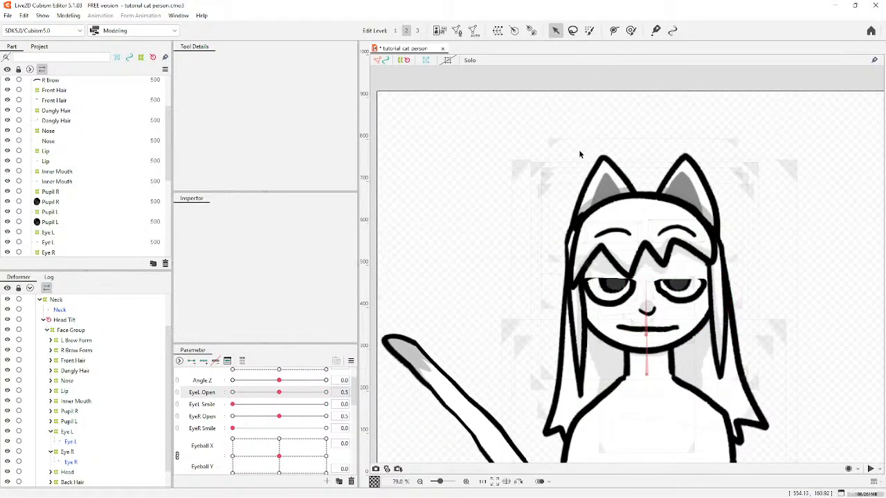
Examine how the half-closed eyes look on the whole character, both close up and at full-figure size.
{"action": "scroll", "coordinate": [578, 163], "scroll_direction": "down", "scroll_amount": 3}
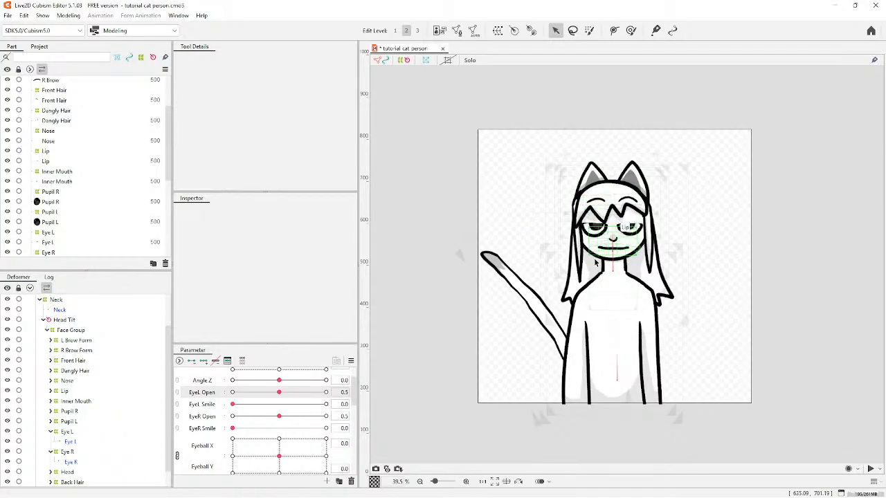
{"action": "scroll", "coordinate": [618, 256], "scroll_direction": "up", "scroll_amount": 2}
{"action": "scroll", "coordinate": [618, 254], "scroll_direction": "up", "scroll_amount": 2}
{"action": "scroll", "coordinate": [599, 124], "scroll_direction": "down", "scroll_amount": 3}
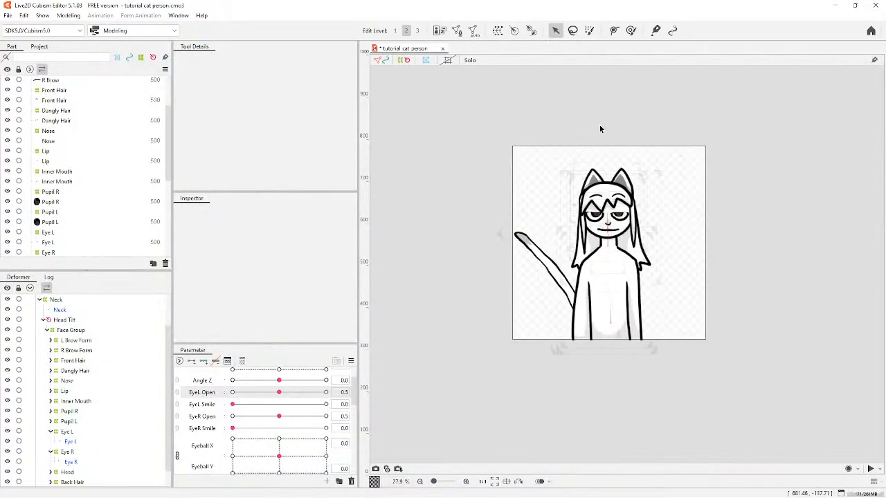
{"action": "scroll", "coordinate": [597, 280], "scroll_direction": "up", "scroll_amount": 2}
{"action": "scroll", "coordinate": [598, 280], "scroll_direction": "up", "scroll_amount": 1}
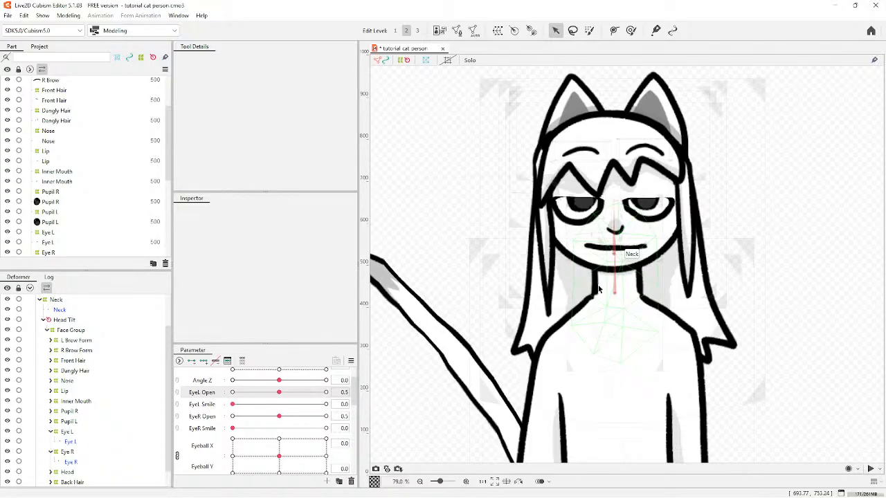
{"action": "scroll", "coordinate": [793, 150], "scroll_direction": "down", "scroll_amount": 8}
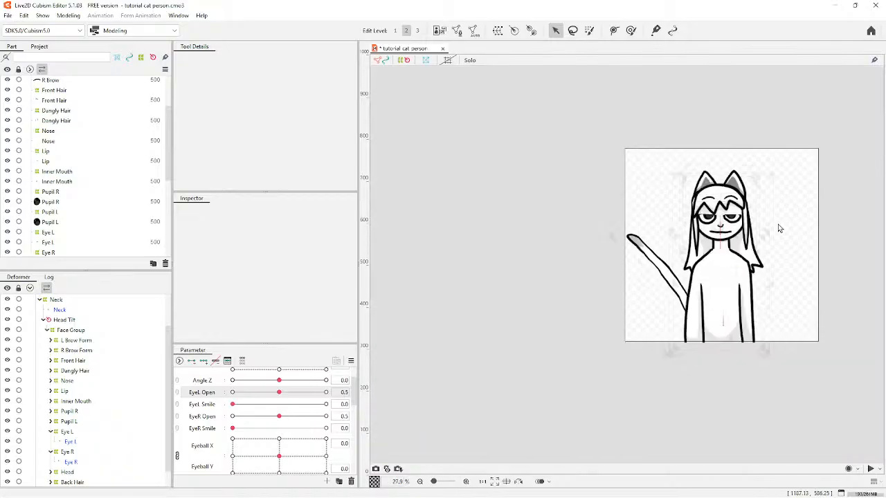
{"action": "scroll", "coordinate": [558, 280], "scroll_direction": "down", "scroll_amount": 3}
{"action": "scroll", "coordinate": [558, 280], "scroll_direction": "up", "scroll_amount": 7}
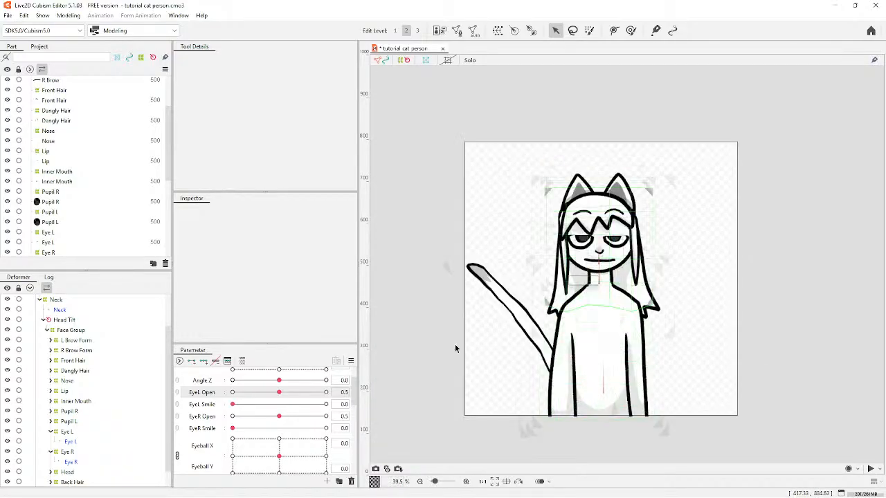
Unlink the Angle X and Angle Y parameters and delete the Face Group deformer's keyforms on both of them.
{"action": "scroll", "coordinate": [256, 395], "scroll_direction": "up", "scroll_amount": 2}
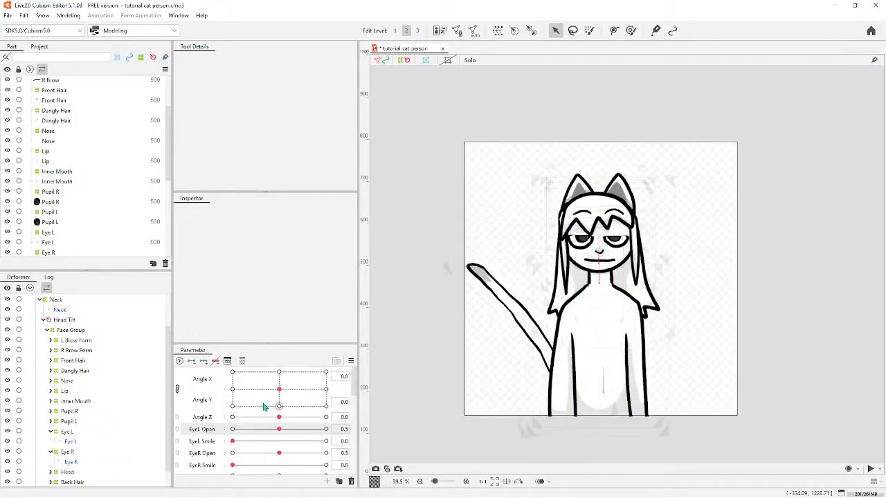
{"action": "left_click", "coordinate": [176, 389]}
{"action": "scroll", "coordinate": [113, 416], "scroll_direction": "up", "scroll_amount": 2}
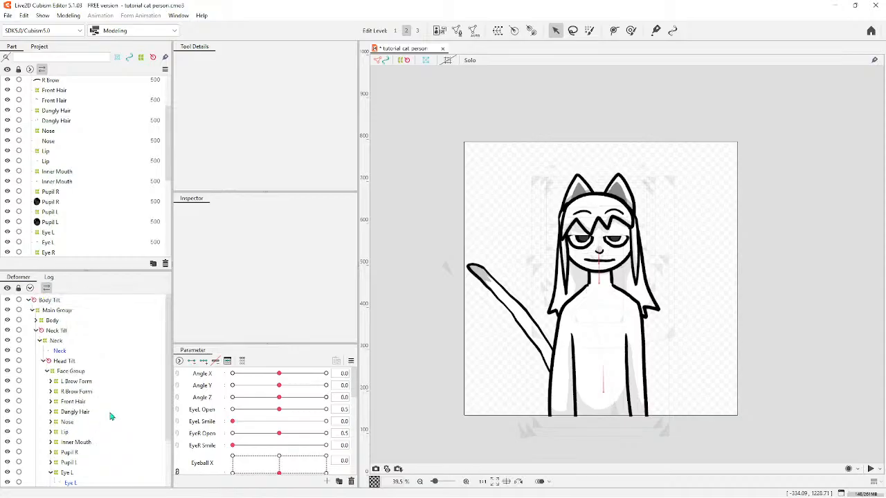
{"action": "left_click", "coordinate": [114, 371]}
{"action": "left_click", "coordinate": [209, 374]}
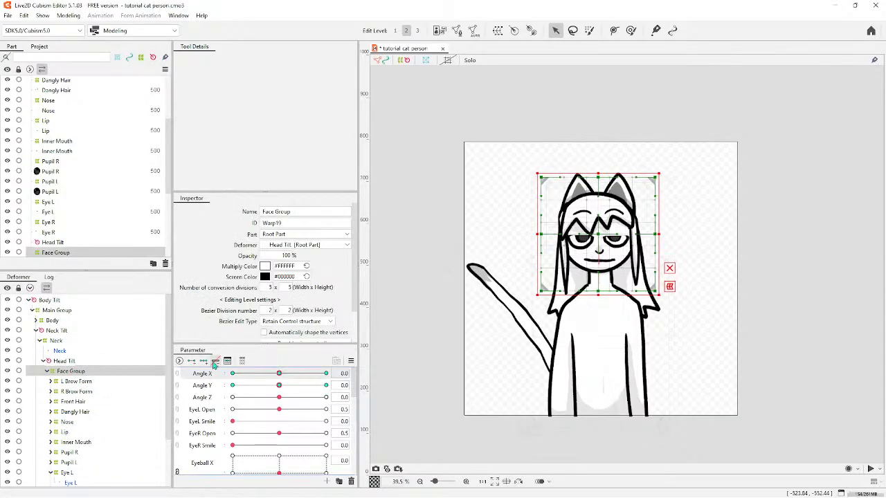
{"action": "left_click", "coordinate": [215, 362]}
{"action": "left_click", "coordinate": [204, 386]}
{"action": "left_click", "coordinate": [215, 363]}
{"action": "left_click", "coordinate": [210, 375]}
Look through the whole parameter list, from the eye and brow parameters to the body, breath and hair ones.
{"action": "scroll", "coordinate": [256, 409], "scroll_direction": "down", "scroll_amount": 5}
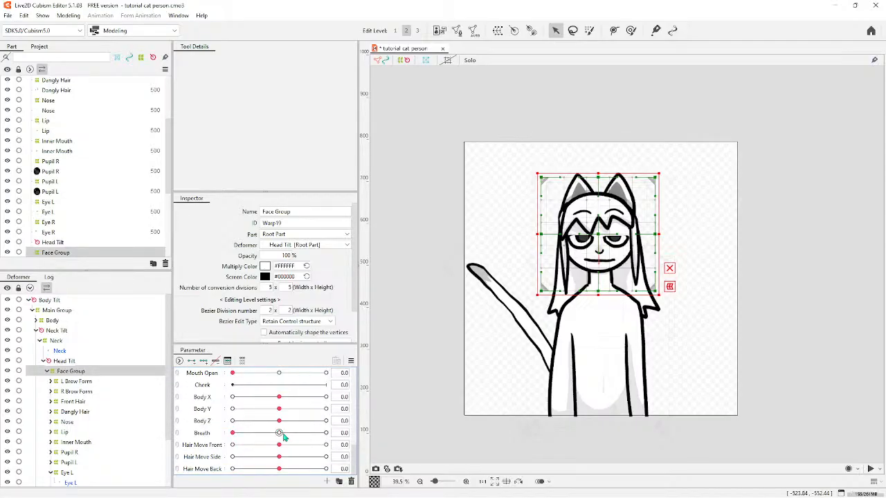
{"action": "scroll", "coordinate": [283, 437], "scroll_direction": "down", "scroll_amount": 5}
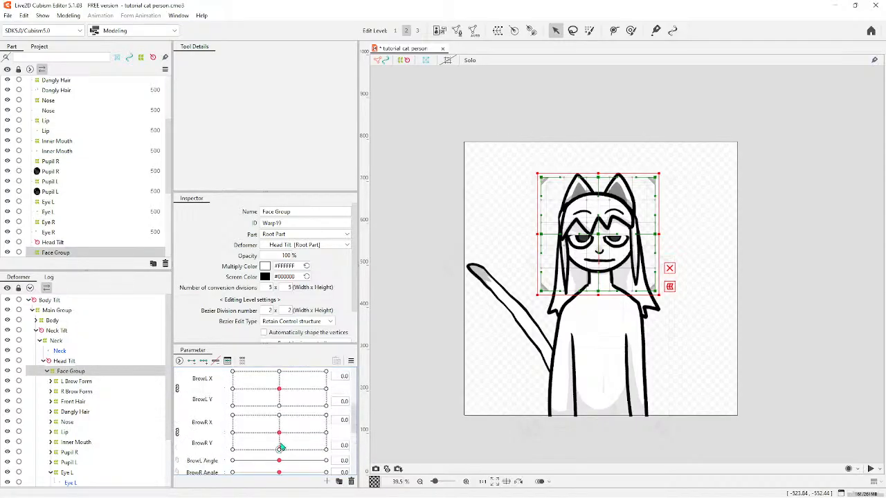
{"action": "scroll", "coordinate": [280, 447], "scroll_direction": "up", "scroll_amount": 4}
{"action": "scroll", "coordinate": [280, 442], "scroll_direction": "down", "scroll_amount": 4}
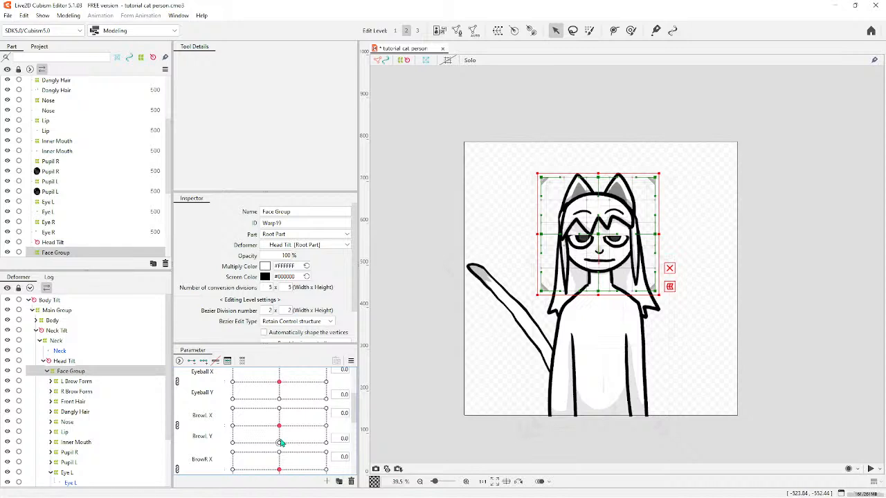
{"action": "scroll", "coordinate": [278, 432], "scroll_direction": "up", "scroll_amount": 4}
{"action": "scroll", "coordinate": [277, 431], "scroll_direction": "down", "scroll_amount": 1}
{"action": "scroll", "coordinate": [277, 425], "scroll_direction": "up", "scroll_amount": 1}
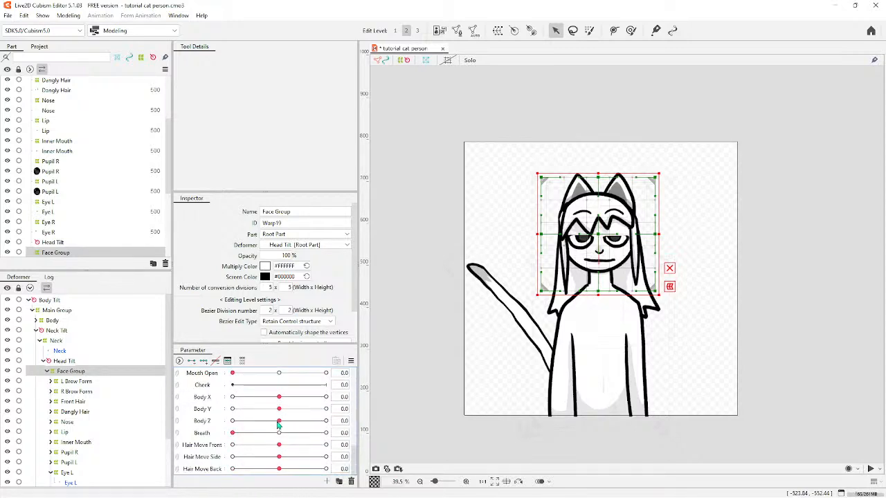
{"action": "scroll", "coordinate": [277, 428], "scroll_direction": "up", "scroll_amount": 6}
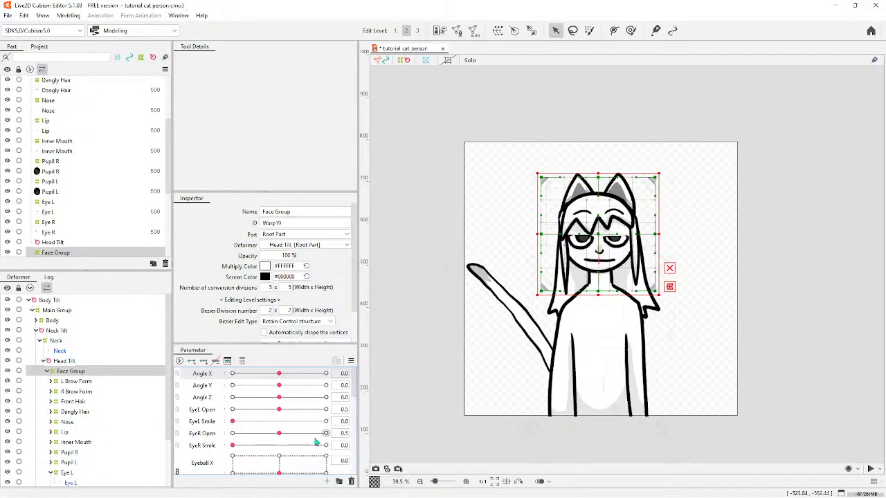
Preview EyeL Smile and EyeR Smile at 1, return both to 0, and set EyeL Open and EyeR Open to 1.
{"action": "left_click", "coordinate": [325, 445]}
{"action": "left_click", "coordinate": [326, 422]}
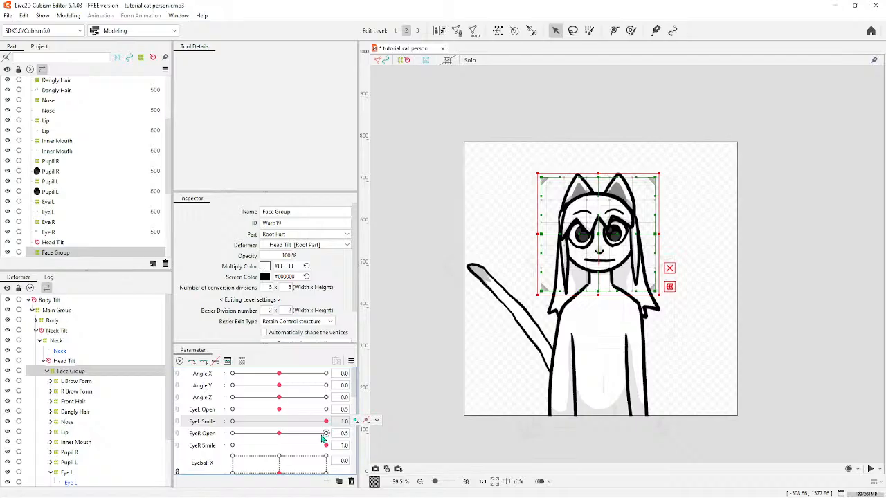
{"action": "left_click", "coordinate": [233, 445]}
{"action": "left_click", "coordinate": [326, 433]}
{"action": "left_click", "coordinate": [326, 409]}
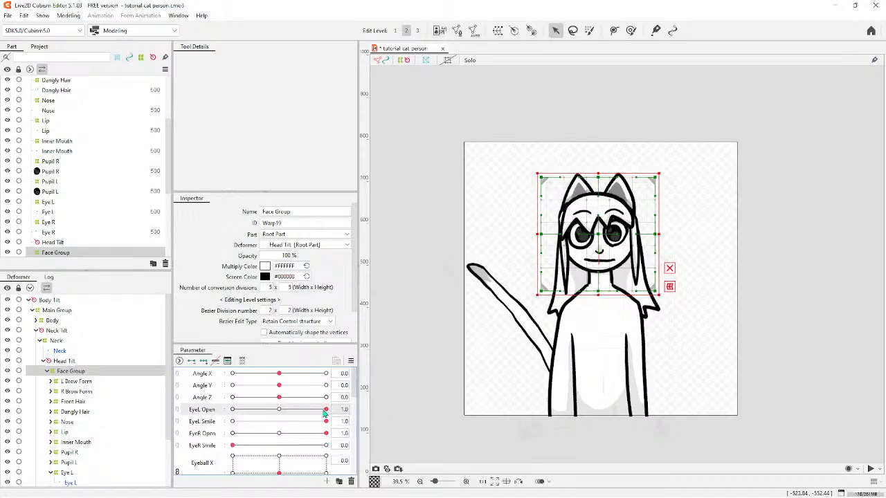
{"action": "left_click", "coordinate": [232, 421]}
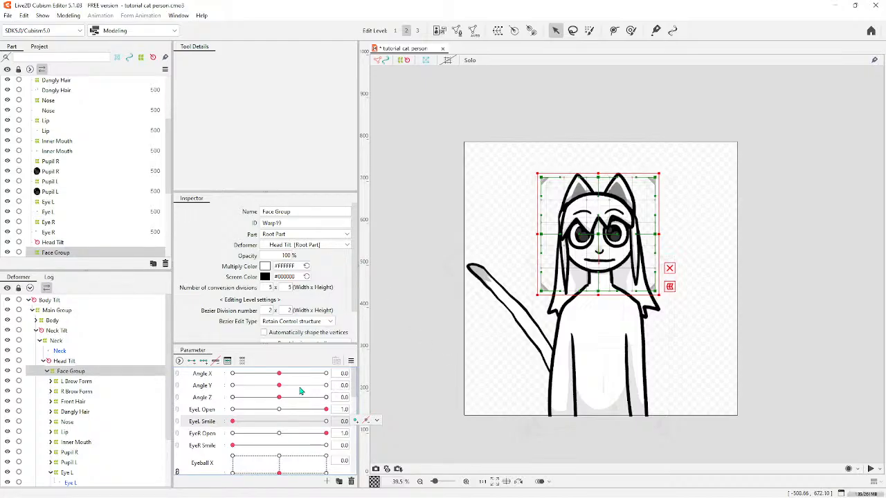
Switch Breath between 0.5 and 0 to test it, and leave it at 0.5.
{"action": "scroll", "coordinate": [277, 450], "scroll_direction": "down", "scroll_amount": 1}
{"action": "scroll", "coordinate": [275, 454], "scroll_direction": "down", "scroll_amount": 3}
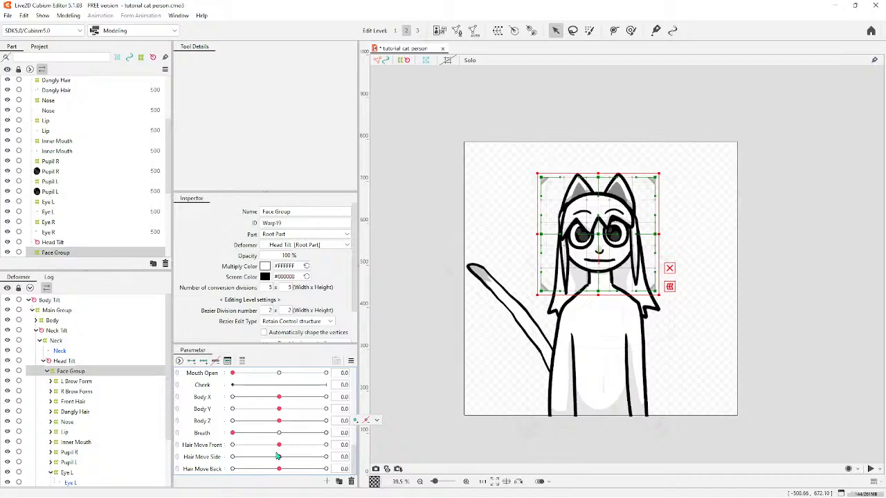
{"action": "scroll", "coordinate": [277, 456], "scroll_direction": "up", "scroll_amount": 2}
{"action": "scroll", "coordinate": [277, 456], "scroll_direction": "down", "scroll_amount": 2}
{"action": "left_click", "coordinate": [279, 433]}
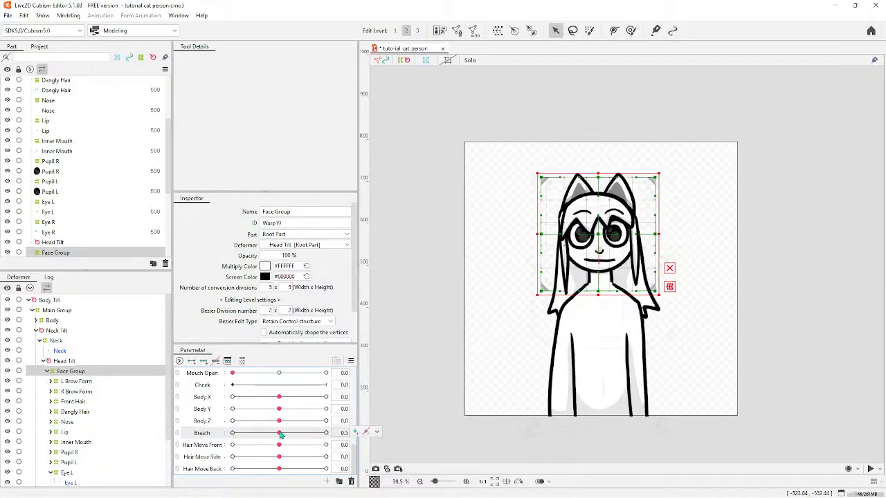
{"action": "left_click", "coordinate": [233, 433]}
{"action": "left_click", "coordinate": [279, 434]}
{"action": "scroll", "coordinate": [278, 436], "scroll_direction": "up", "scroll_amount": 7}
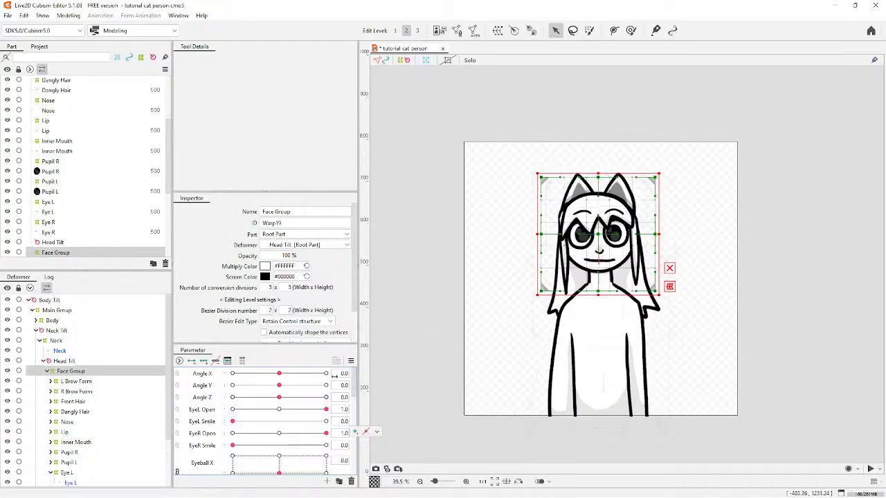
Add three keyforms to the Face Group deformer on both Angle X and Angle Y.
{"action": "left_click", "coordinate": [203, 361]}
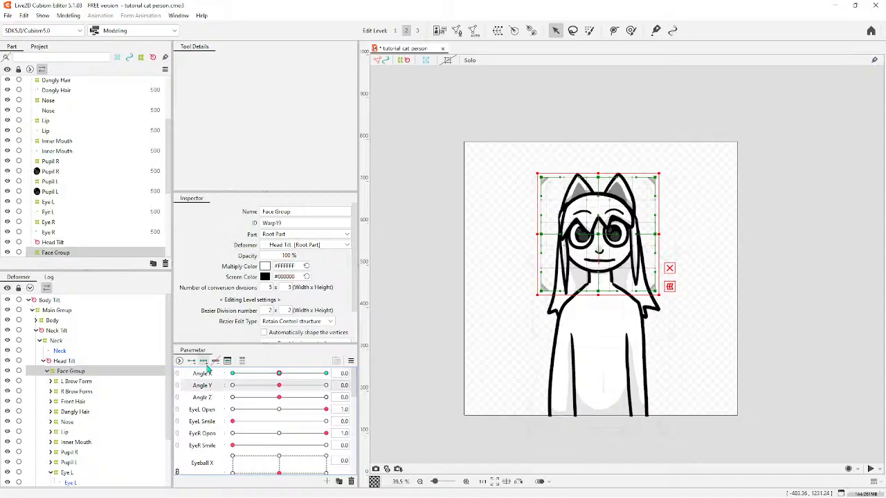
{"action": "left_click", "coordinate": [204, 361]}
{"action": "left_click", "coordinate": [210, 377]}
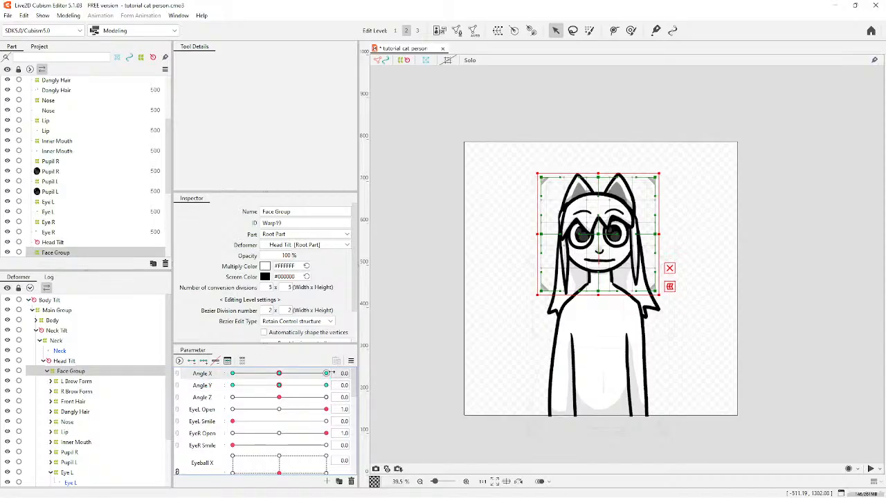
At Angle X 30, shift the Face Group deformer's centre point toward Eye L and pull that side's middle edge point inward.
{"action": "left_click", "coordinate": [327, 374]}
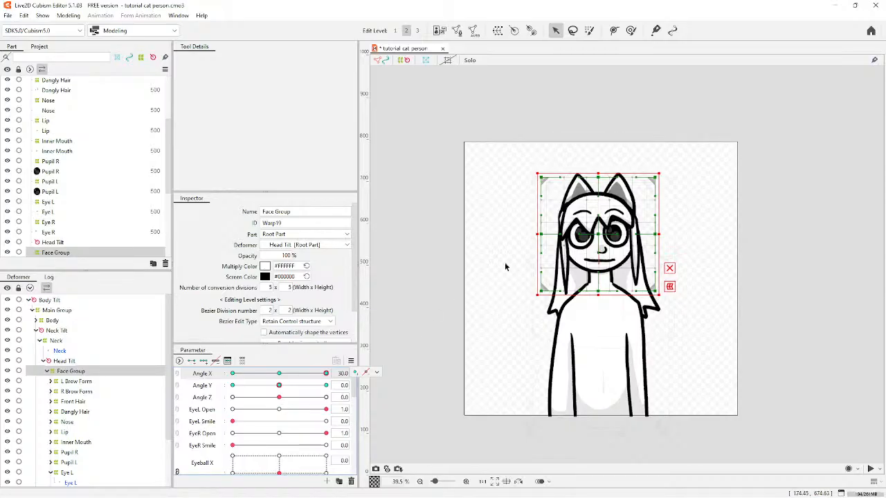
{"action": "scroll", "coordinate": [625, 262], "scroll_direction": "up", "scroll_amount": 2}
{"action": "scroll", "coordinate": [607, 254], "scroll_direction": "up", "scroll_amount": 1}
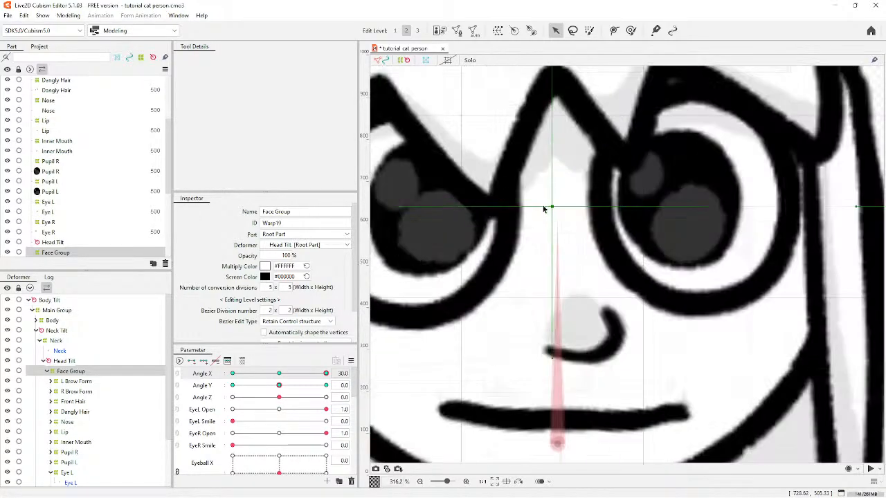
{"action": "scroll", "coordinate": [545, 204], "scroll_direction": "up", "scroll_amount": 3}
{"action": "left_click_drag", "start_coordinate": [552, 207], "coordinate": [578, 208]}
{"action": "scroll", "coordinate": [609, 203], "scroll_direction": "down", "scroll_amount": 4}
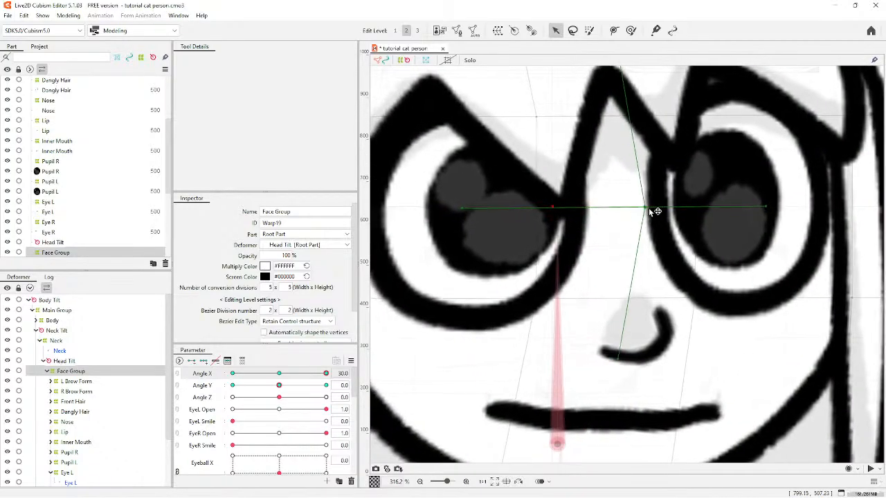
{"action": "scroll", "coordinate": [643, 216], "scroll_direction": "up", "scroll_amount": 1}
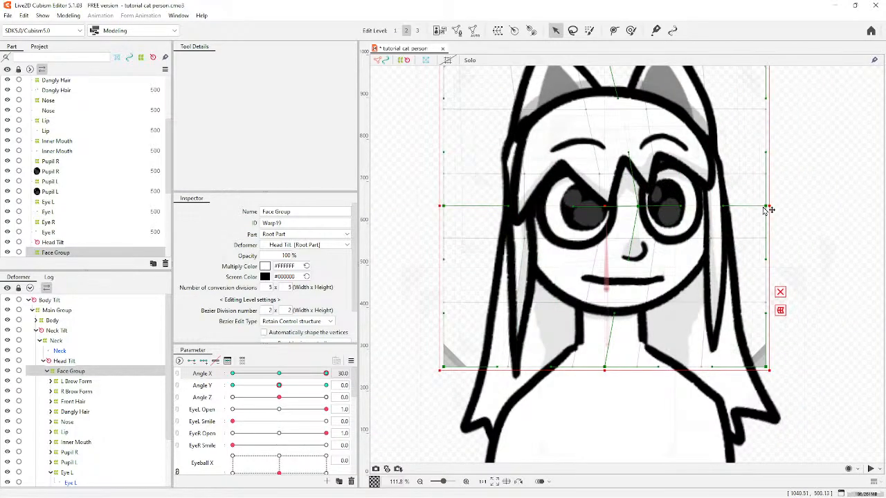
{"action": "left_click_drag", "start_coordinate": [766, 207], "coordinate": [739, 207]}
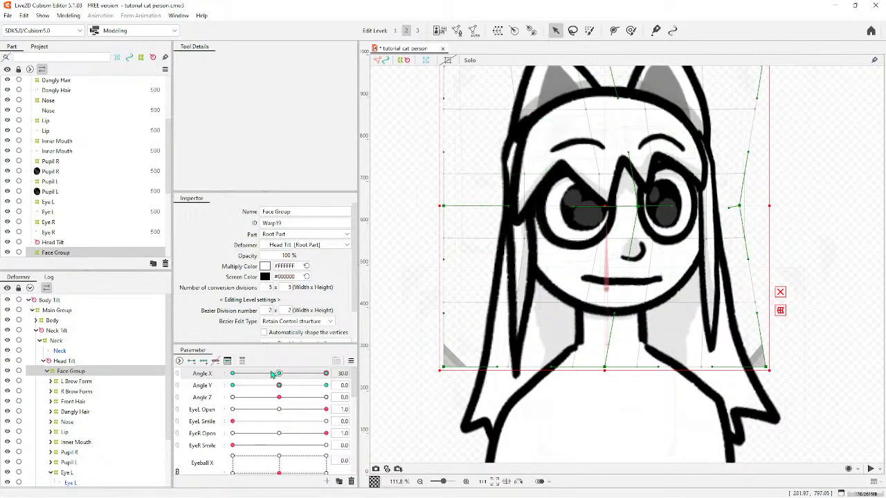
At Angle X -30, shift the Face Group deformer's centre point toward Eye R.
{"action": "left_click", "coordinate": [233, 374]}
{"action": "scroll", "coordinate": [642, 232], "scroll_direction": "up", "scroll_amount": 2}
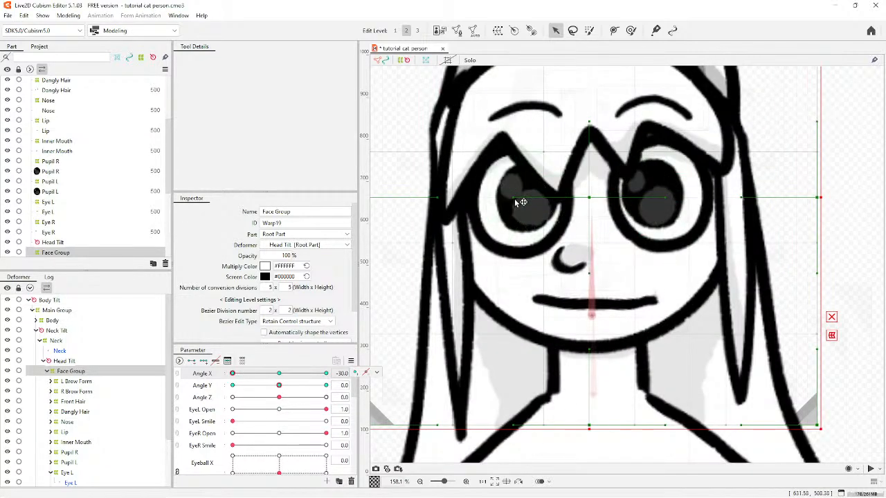
{"action": "left_click_drag", "start_coordinate": [514, 199], "coordinate": [534, 196]}
{"action": "left_click_drag", "start_coordinate": [588, 197], "coordinate": [569, 191]}
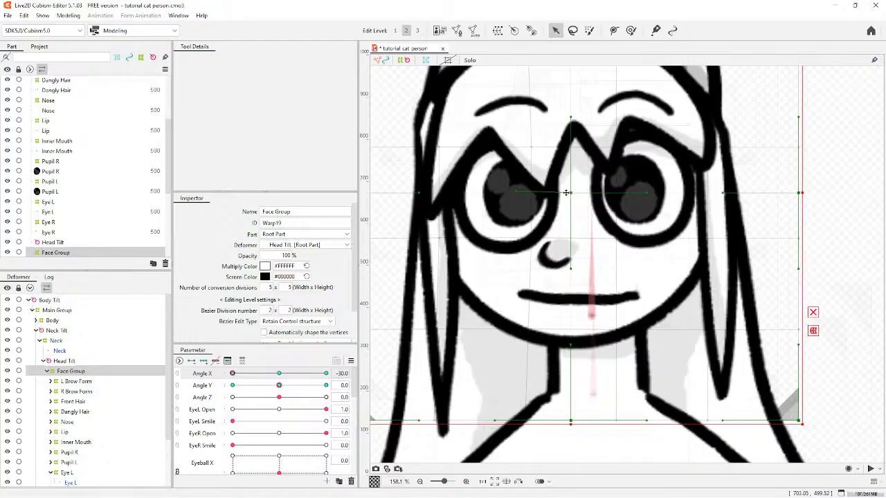
{"action": "key", "text": "ctrl+z"}
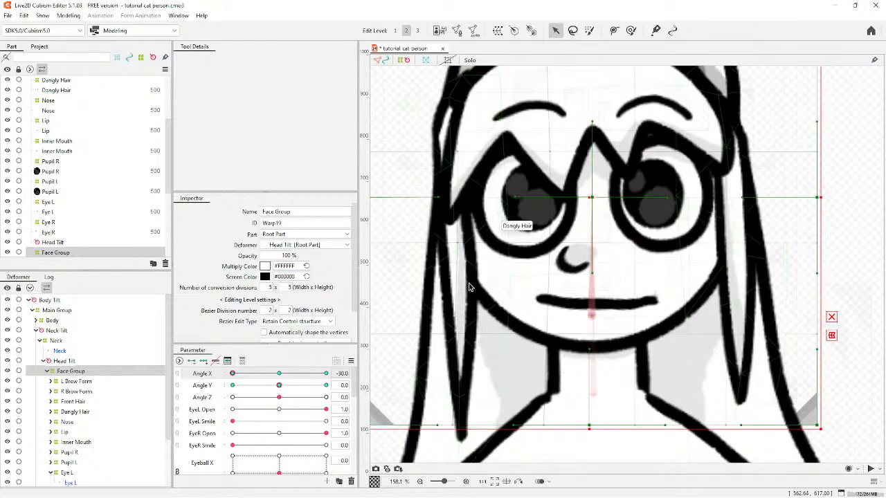
{"action": "scroll", "coordinate": [492, 308], "scroll_direction": "up", "scroll_amount": 4}
{"action": "scroll", "coordinate": [592, 292], "scroll_direction": "down", "scroll_amount": 6}
{"action": "scroll", "coordinate": [576, 339], "scroll_direction": "up", "scroll_amount": 6}
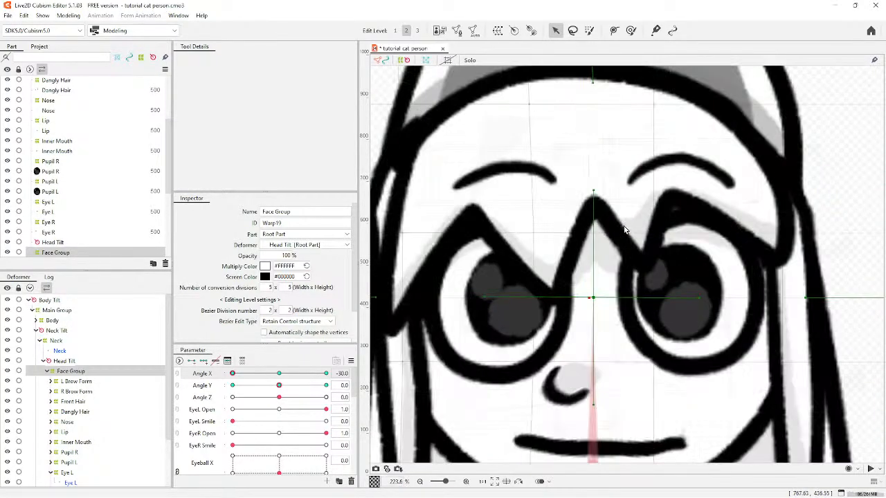
{"action": "scroll", "coordinate": [440, 289], "scroll_direction": "down", "scroll_amount": 5}
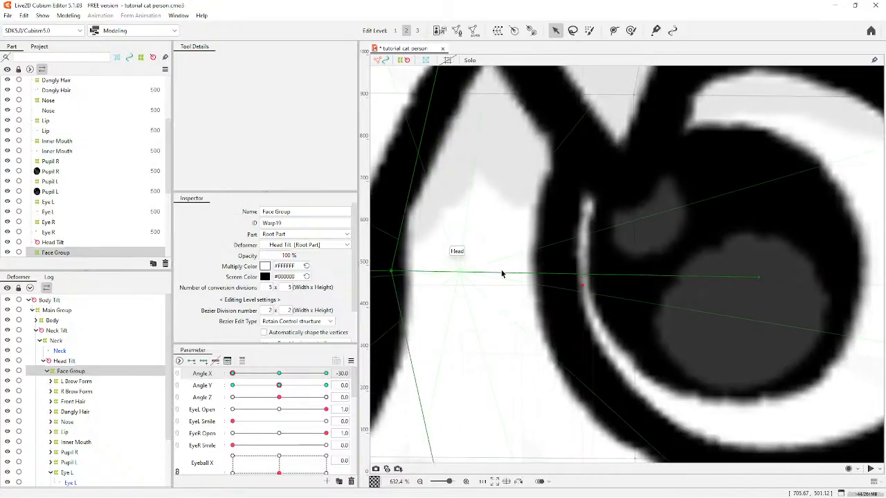
{"action": "scroll", "coordinate": [430, 234], "scroll_direction": "up", "scroll_amount": 3}
{"action": "scroll", "coordinate": [430, 233], "scroll_direction": "down", "scroll_amount": 1}
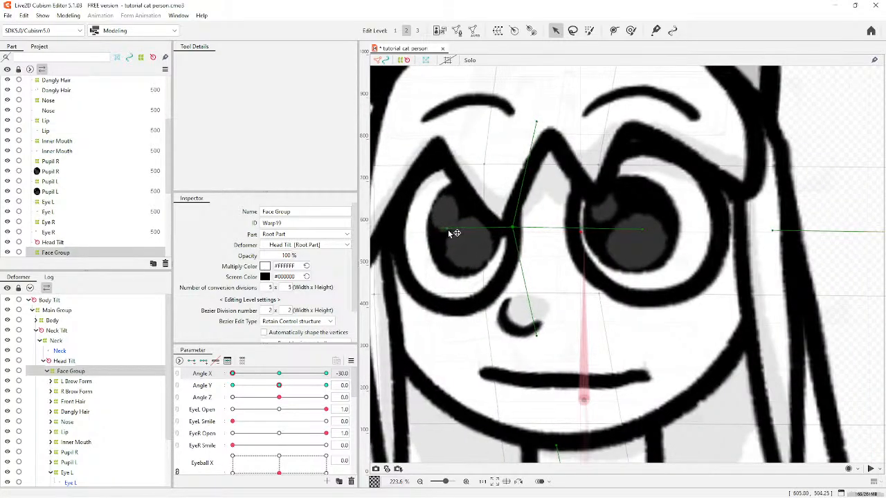
{"action": "scroll", "coordinate": [450, 234], "scroll_direction": "down", "scroll_amount": 2}
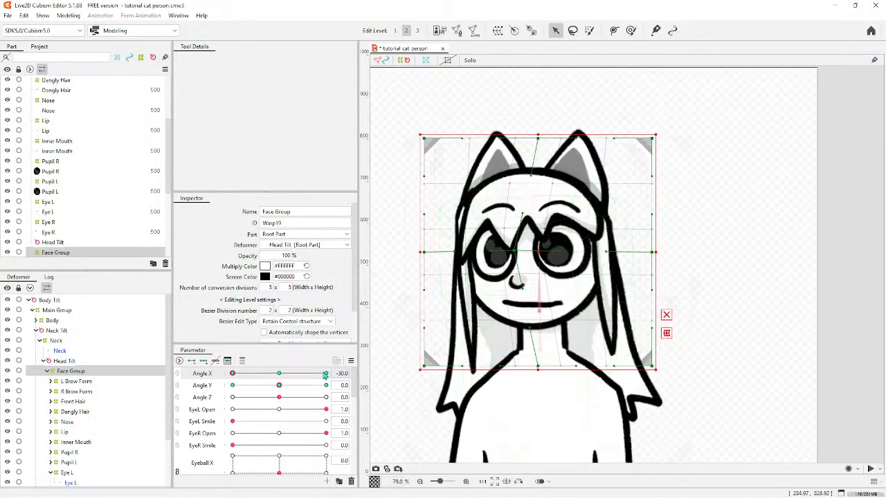
Sweep Angle X to check the head turn, reset it to 0, and set Angle Y to 30.
{"action": "left_click_drag", "start_coordinate": [234, 375], "coordinate": [176, 391]}
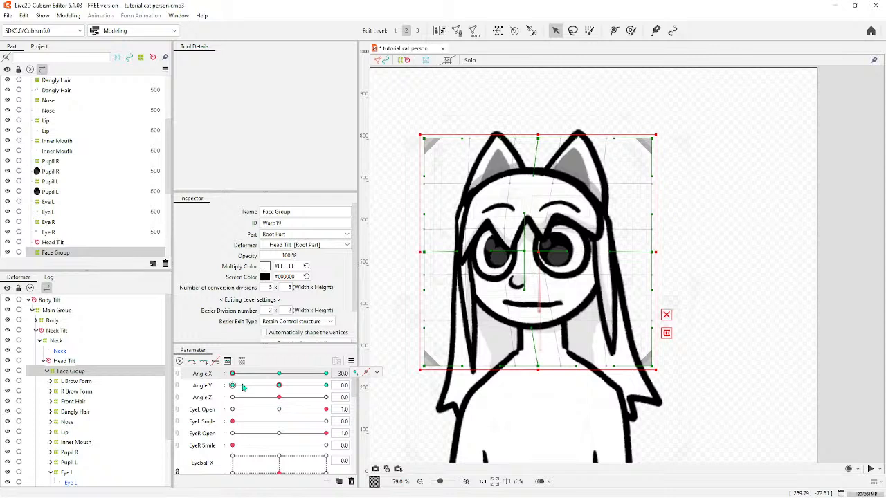
{"action": "left_click", "coordinate": [278, 373]}
{"action": "left_click", "coordinate": [326, 385]}
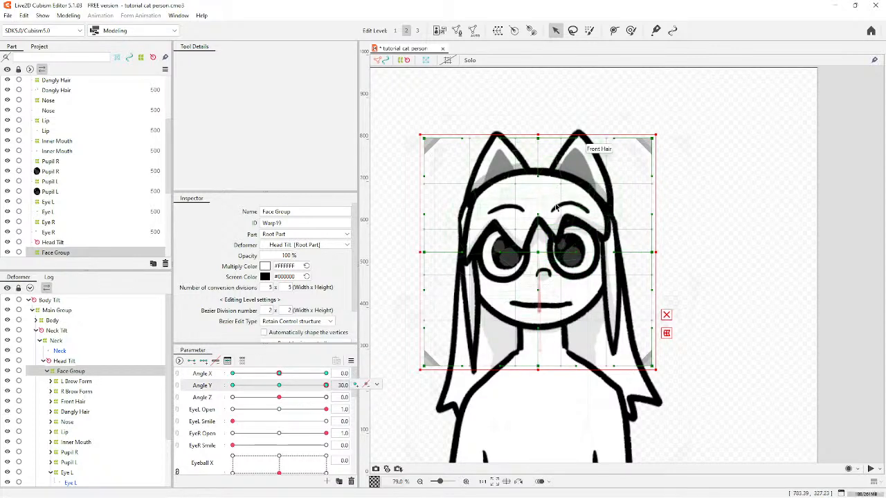
{"action": "left_click_drag", "start_coordinate": [541, 247], "coordinate": [539, 222]}
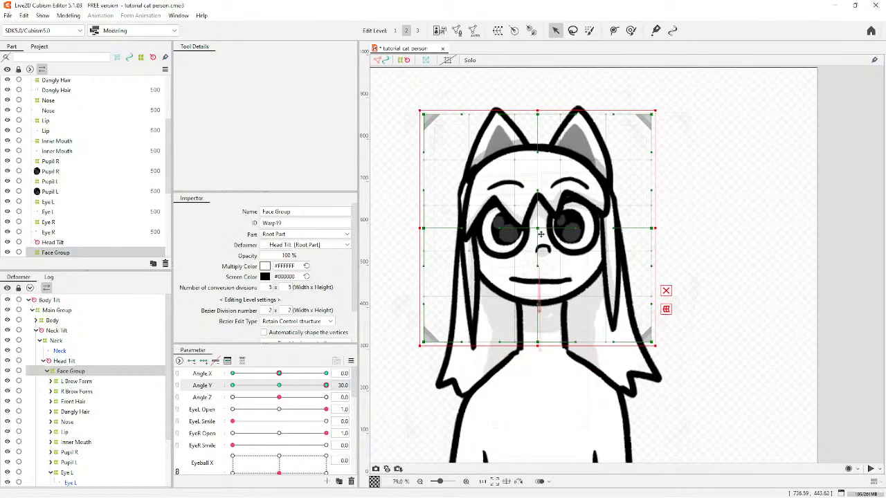
{"action": "left_click_drag", "start_coordinate": [538, 265], "coordinate": [538, 233]}
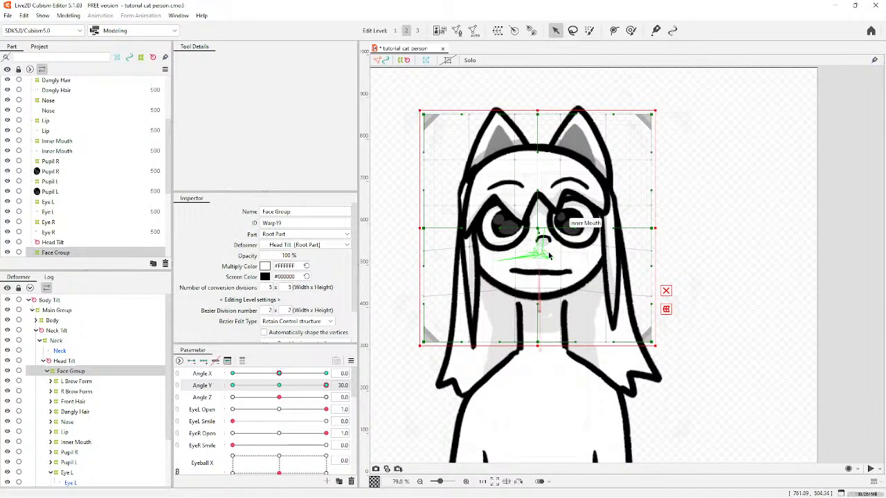
{"action": "key", "text": "ctrl+z"}
{"action": "key", "text": "ctrl+z"}
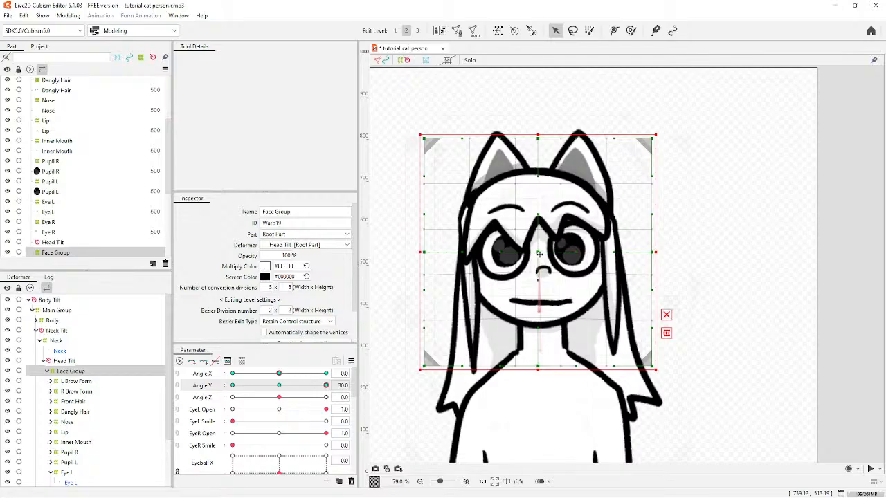
{"action": "left_click_drag", "start_coordinate": [540, 255], "coordinate": [540, 241]}
{"action": "key", "text": "ctrl+z"}
At Angle Y 30, raise the Face Group deformer's centre point between the eyes and the vertical handle near the chin.
{"action": "scroll", "coordinate": [547, 270], "scroll_direction": "up", "scroll_amount": 3}
{"action": "scroll", "coordinate": [519, 203], "scroll_direction": "up", "scroll_amount": 4}
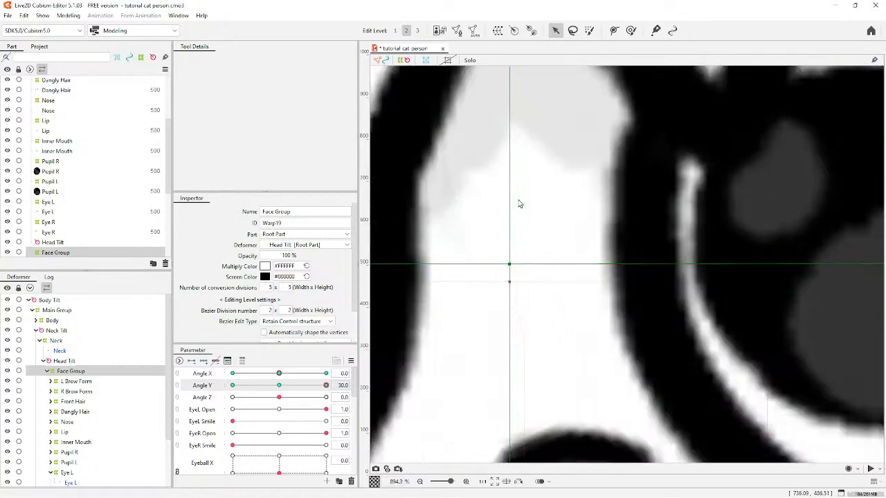
{"action": "scroll", "coordinate": [519, 208], "scroll_direction": "down", "scroll_amount": 4}
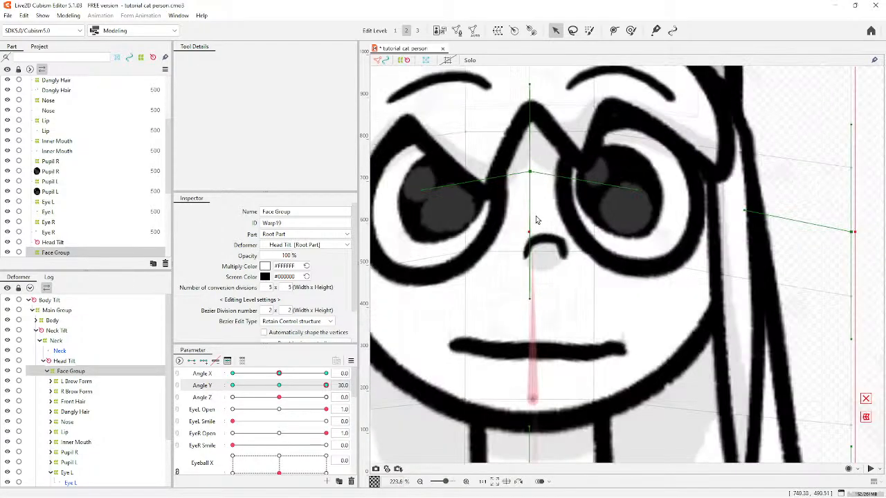
{"action": "scroll", "coordinate": [536, 216], "scroll_direction": "down", "scroll_amount": 3}
{"action": "scroll", "coordinate": [539, 241], "scroll_direction": "up", "scroll_amount": 1}
{"action": "left_click_drag", "start_coordinate": [533, 314], "coordinate": [532, 283]}
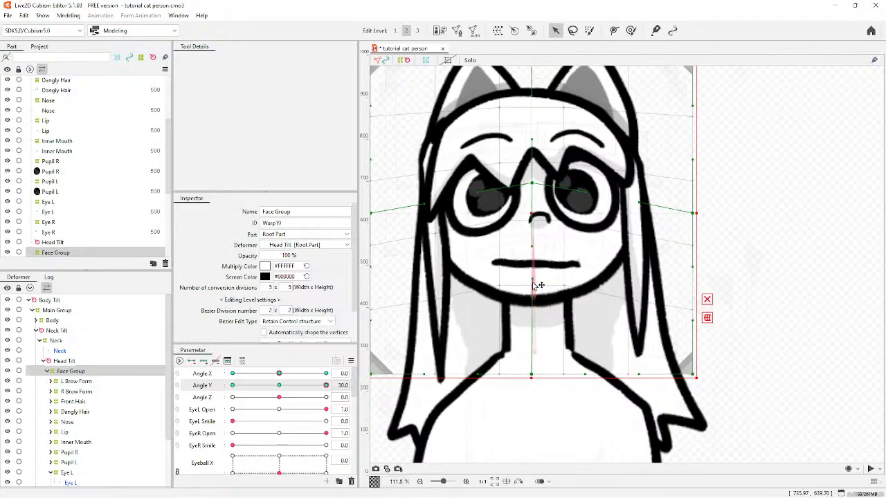
At Angle Y 30, lower the Face Group deformer's bottom middle point and pull the handles of both bottom corners downward.
{"action": "left_click_drag", "start_coordinate": [532, 376], "coordinate": [534, 391]}
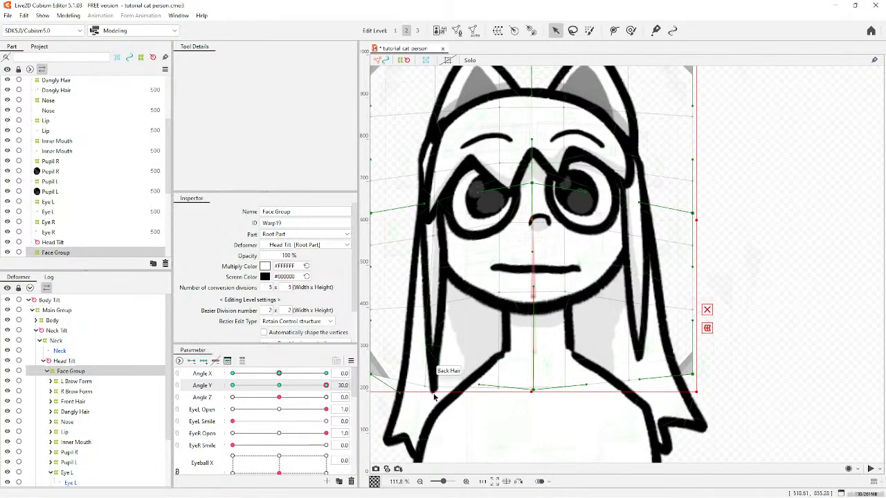
{"action": "left_click_drag", "start_coordinate": [400, 393], "coordinate": [423, 384]}
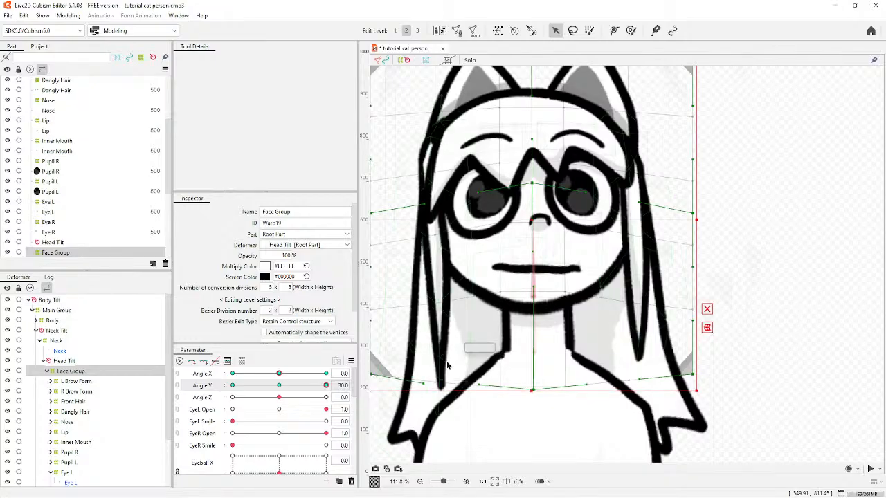
{"action": "mouse_move", "coordinate": [640, 379]}
{"action": "left_mouse_down"}
{"action": "mouse_move", "coordinate": [653, 388]}
{"action": "mouse_move", "coordinate": [643, 392]}
{"action": "left_mouse_up"}
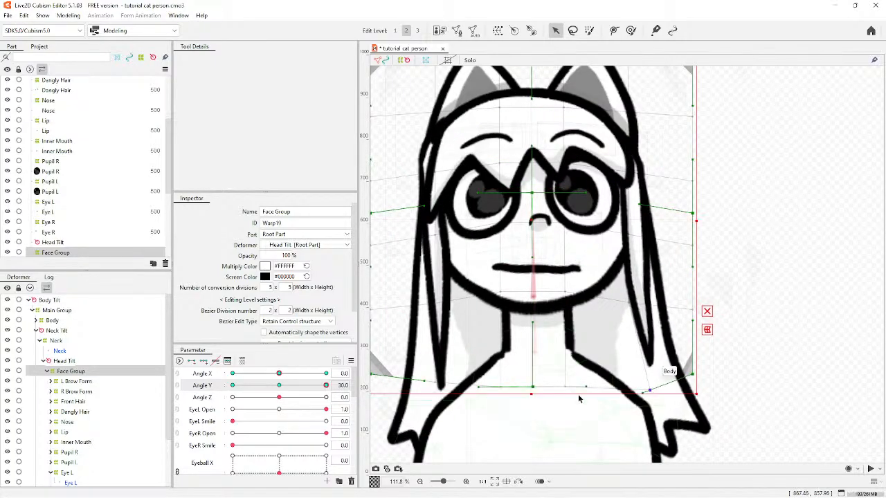
{"action": "mouse_move", "coordinate": [423, 382]}
{"action": "left_mouse_down"}
{"action": "mouse_move", "coordinate": [410, 403]}
{"action": "mouse_move", "coordinate": [413, 396]}
{"action": "left_mouse_up"}
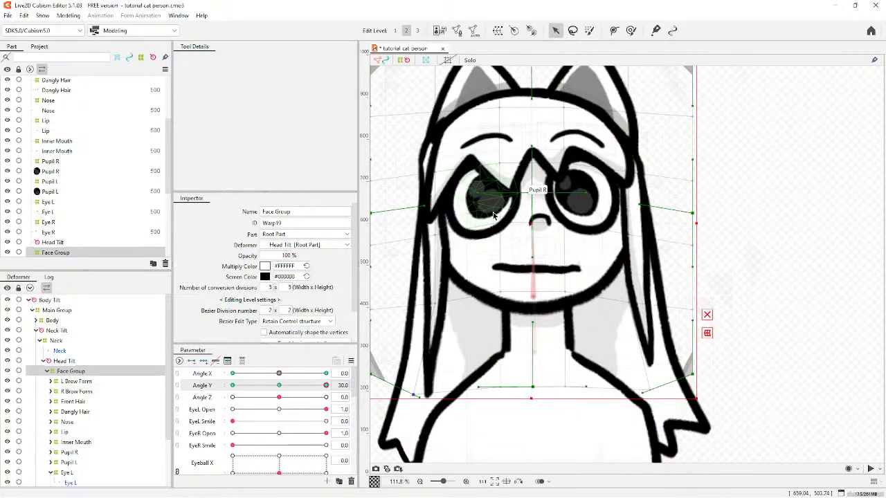
At Angle Y 30, lower the Face Group deformer's top middle point between the ears and adjust the handles along the top edge.
{"action": "scroll", "coordinate": [553, 179], "scroll_direction": "down", "scroll_amount": 3}
{"action": "scroll", "coordinate": [558, 159], "scroll_direction": "up", "scroll_amount": 3}
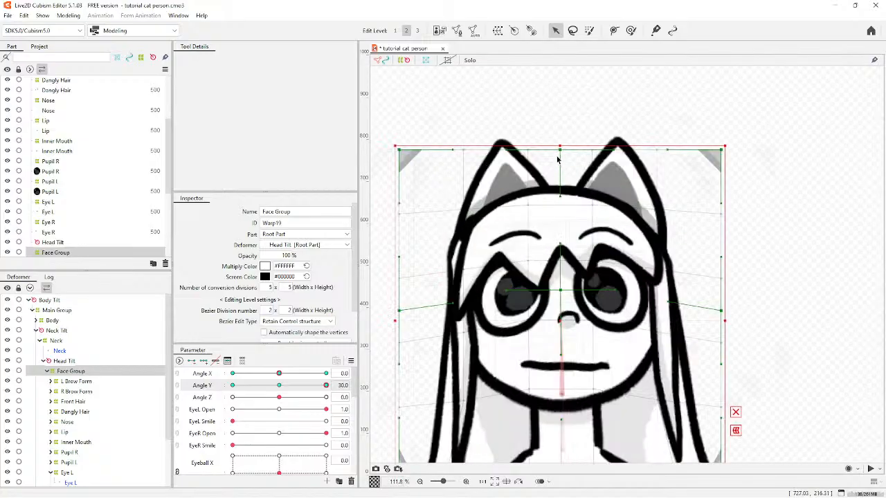
{"action": "scroll", "coordinate": [558, 159], "scroll_direction": "up", "scroll_amount": 3}
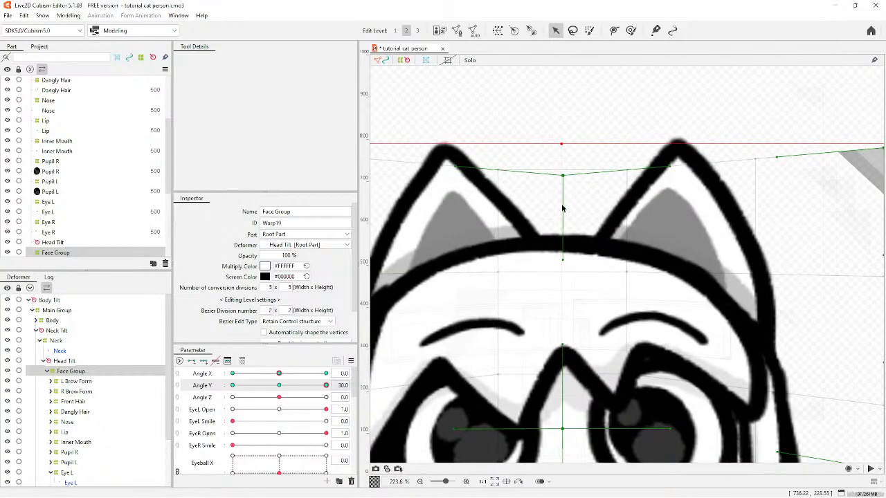
{"action": "left_click_drag", "start_coordinate": [563, 259], "coordinate": [565, 189]}
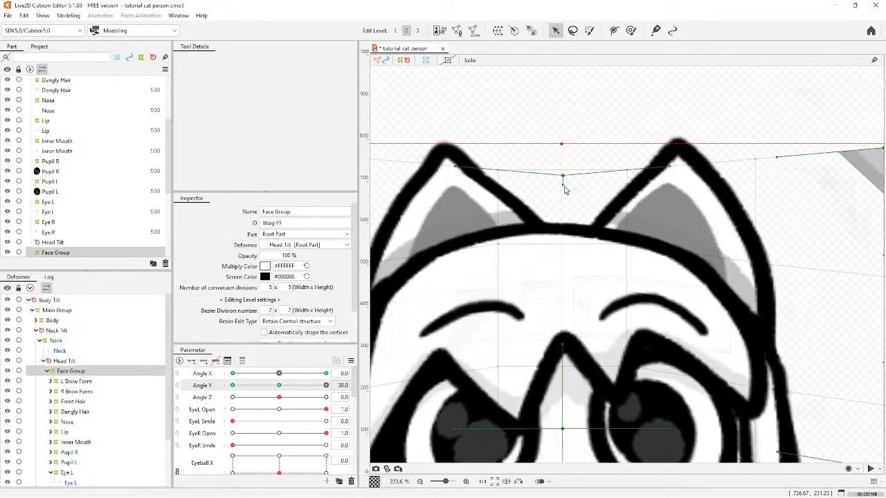
{"action": "scroll", "coordinate": [565, 190], "scroll_direction": "down", "scroll_amount": 3}
{"action": "left_click_drag", "start_coordinate": [406, 234], "coordinate": [422, 234]}
{"action": "left_click_drag", "start_coordinate": [660, 225], "coordinate": [496, 253]}
{"action": "key", "text": "ctrl+z"}
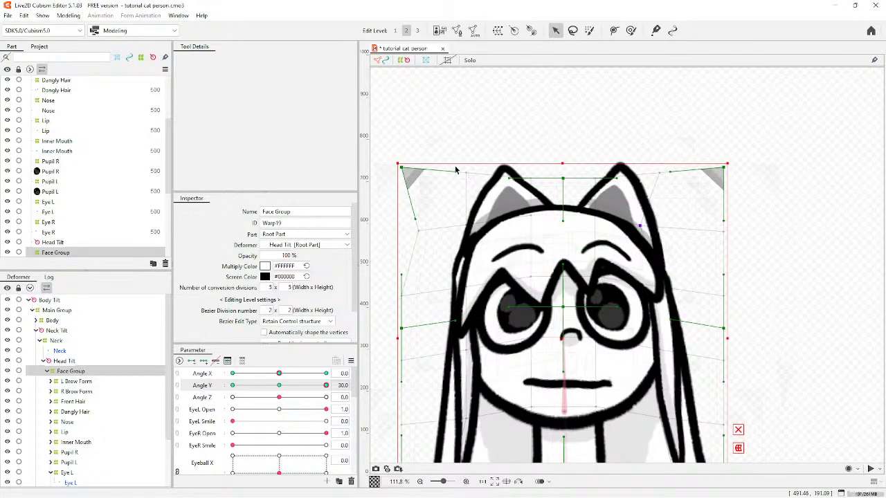
{"action": "left_click_drag", "start_coordinate": [509, 178], "coordinate": [574, 174]}
Deselect the deformer, preview Angle Y at -30 and 30, and return it to 0.
{"action": "scroll", "coordinate": [571, 173], "scroll_direction": "down", "scroll_amount": 6}
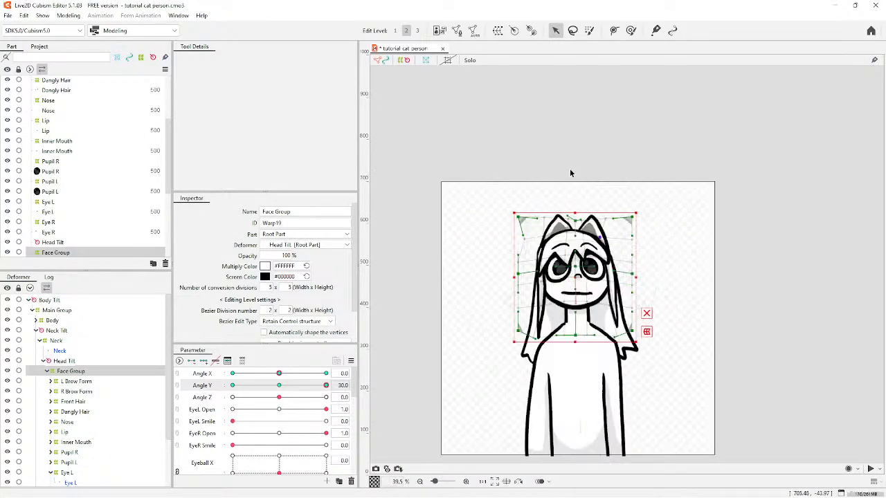
{"action": "left_click", "coordinate": [436, 317]}
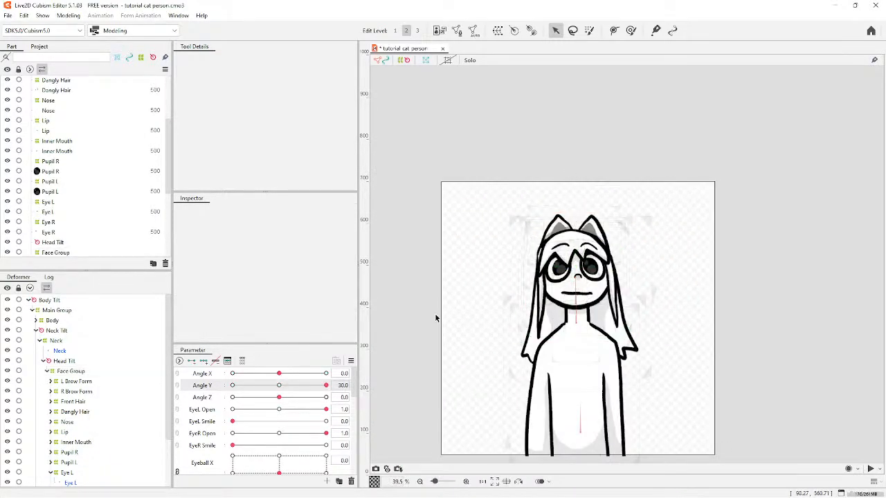
{"action": "left_click", "coordinate": [279, 386]}
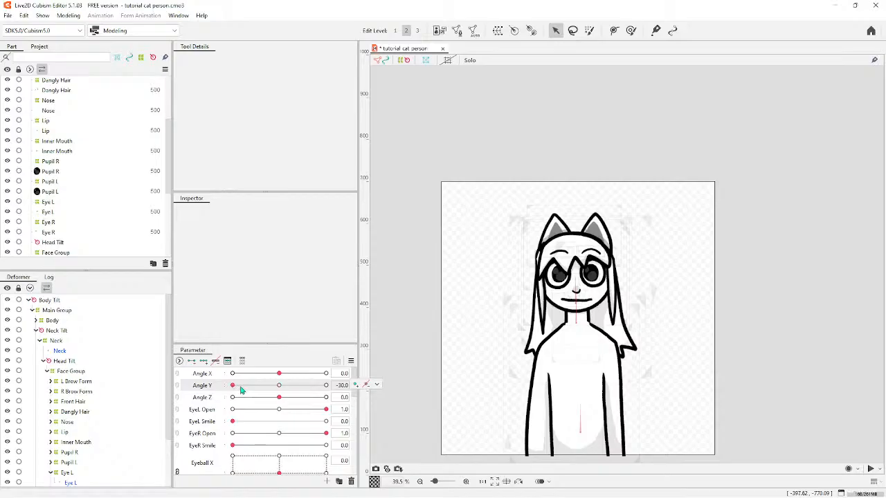
{"action": "left_click", "coordinate": [325, 386]}
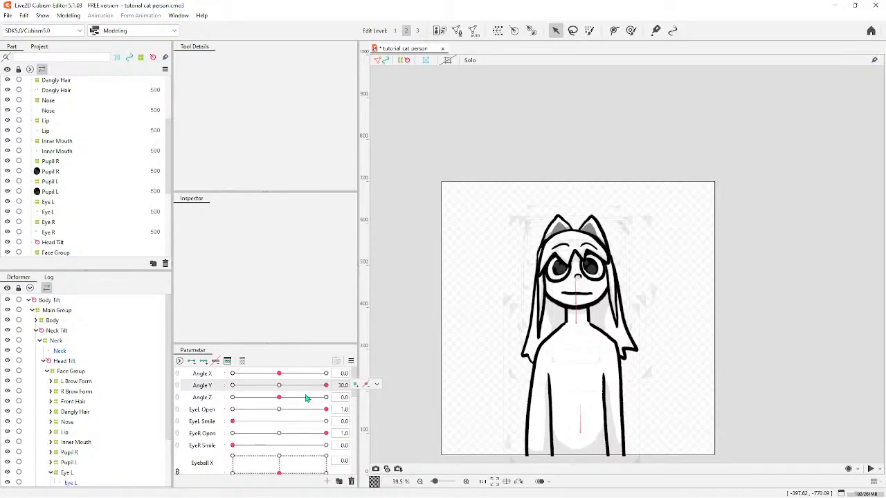
{"action": "left_click", "coordinate": [278, 385]}
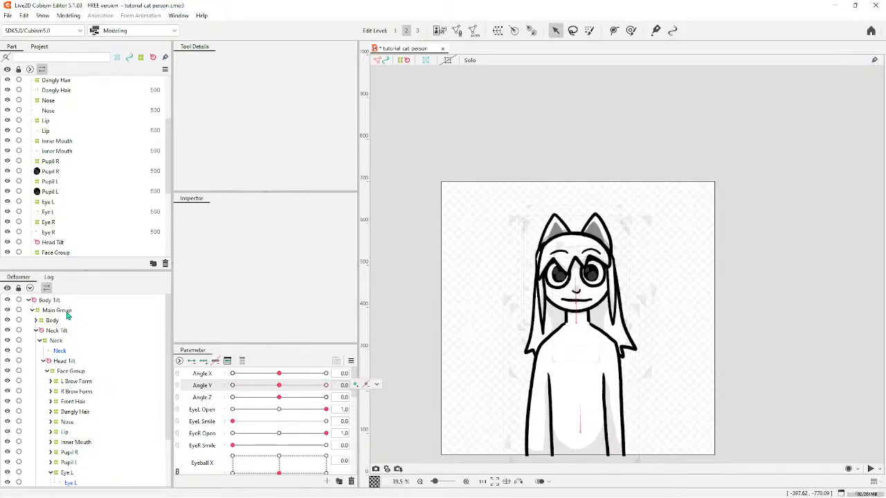
Select the Face Group deformer and, at Angle Y -30, lower its centre point between the eyes.
{"action": "left_click", "coordinate": [66, 311]}
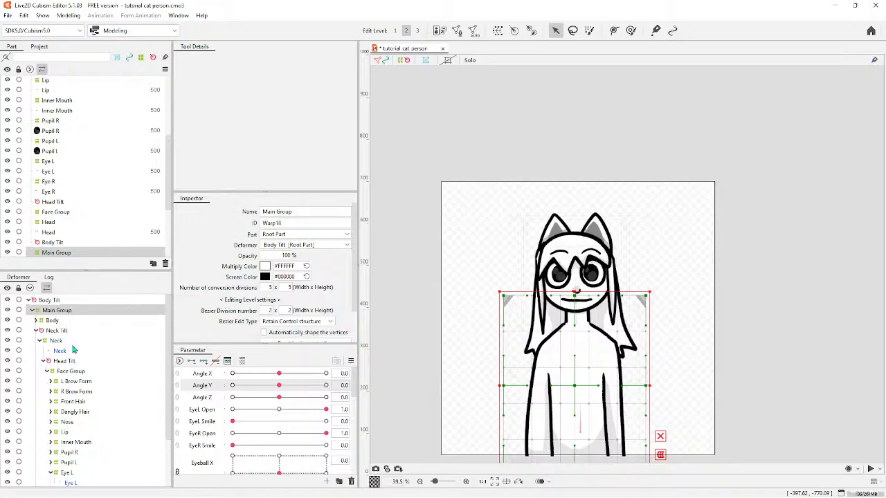
{"action": "left_click", "coordinate": [72, 372]}
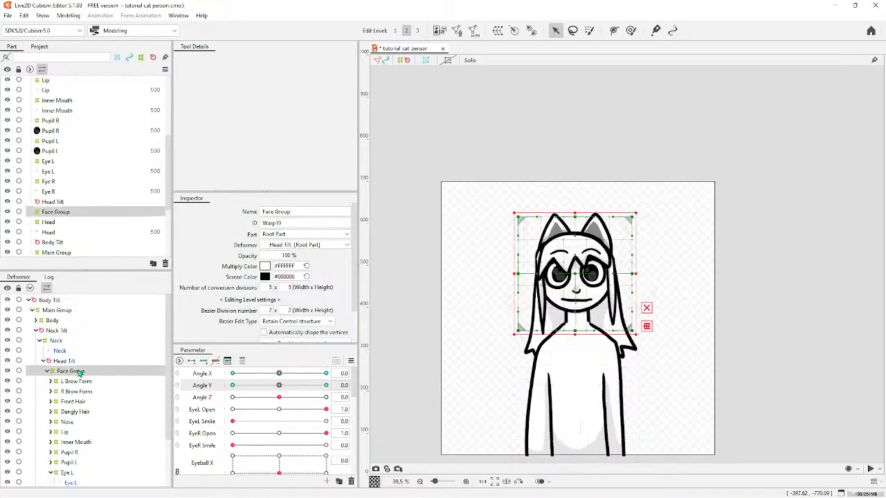
{"action": "left_click_drag", "start_coordinate": [279, 385], "coordinate": [237, 389]}
{"action": "scroll", "coordinate": [601, 339], "scroll_direction": "up", "scroll_amount": 2}
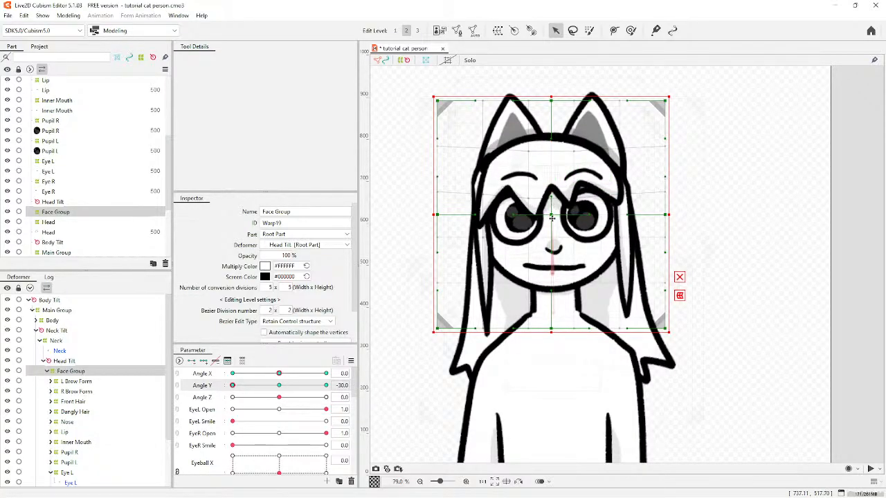
{"action": "left_click_drag", "start_coordinate": [551, 216], "coordinate": [551, 239]}
{"action": "key", "text": "ctrl+z"}
{"action": "scroll", "coordinate": [553, 244], "scroll_direction": "up", "scroll_amount": 6}
{"action": "left_click_drag", "start_coordinate": [533, 205], "coordinate": [539, 252]}
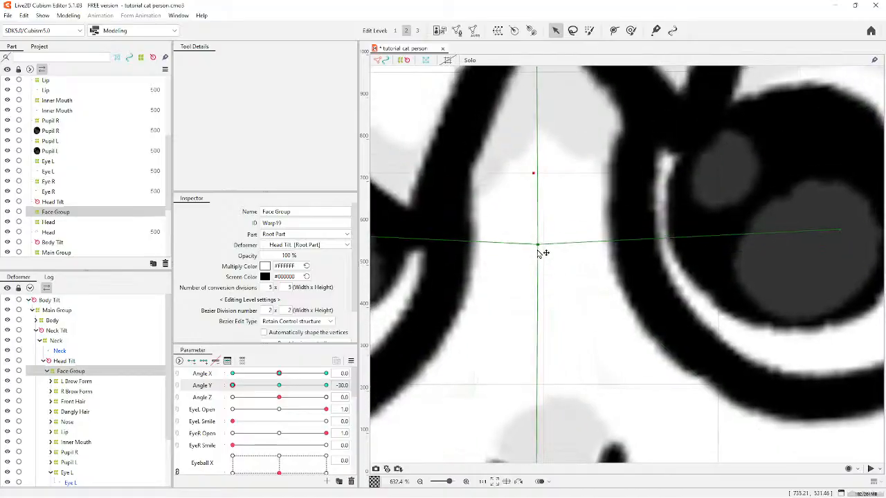
{"action": "scroll", "coordinate": [544, 253], "scroll_direction": "down", "scroll_amount": 7}
{"action": "scroll", "coordinate": [537, 277], "scroll_direction": "up", "scroll_amount": 1}
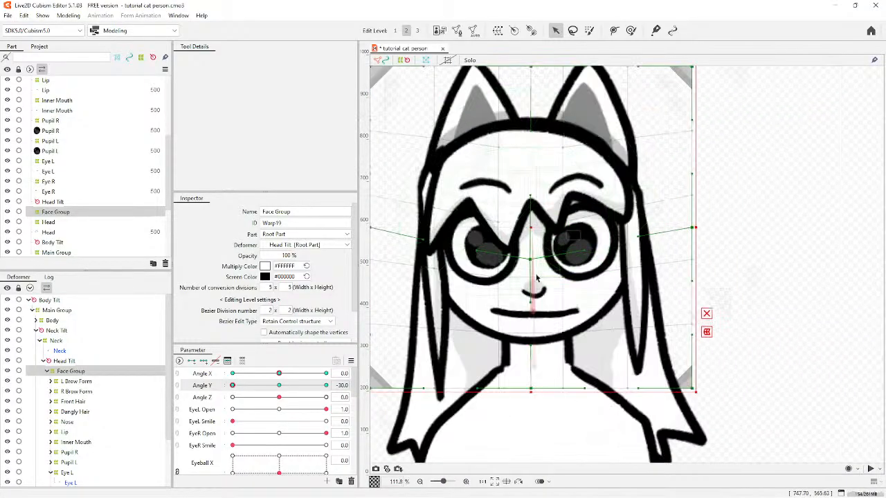
At Angle Y -30, raise the Face Group deformer's bottom middle point and pull its upper handle down below it.
{"action": "left_click_drag", "start_coordinate": [532, 389], "coordinate": [530, 375]}
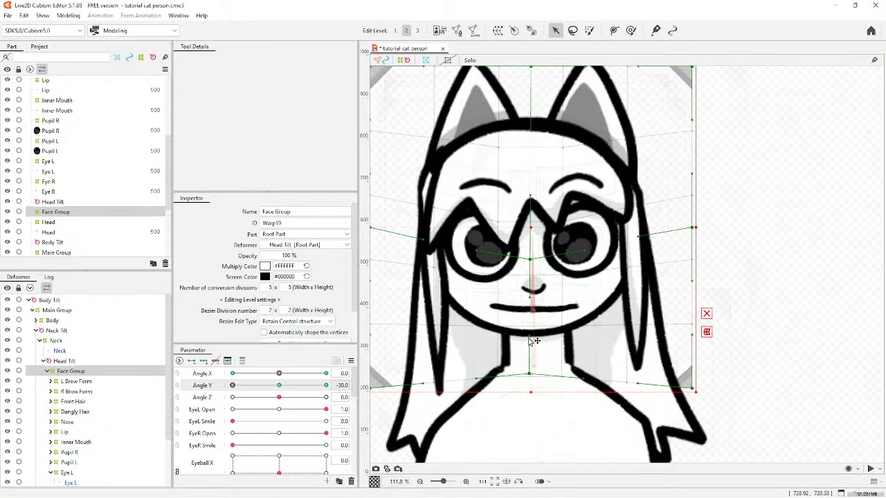
{"action": "left_click_drag", "start_coordinate": [529, 338], "coordinate": [535, 390]}
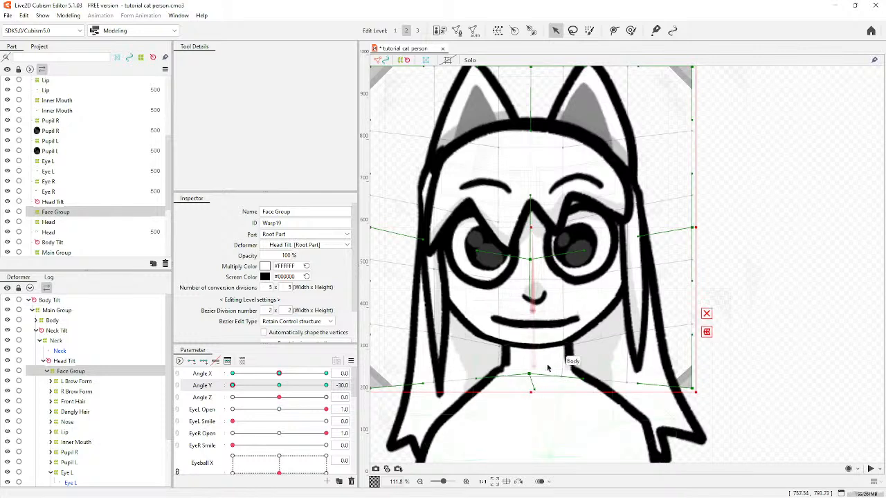
{"action": "scroll", "coordinate": [547, 368], "scroll_direction": "down", "scroll_amount": 1}
{"action": "scroll", "coordinate": [530, 205], "scroll_direction": "up", "scroll_amount": 1}
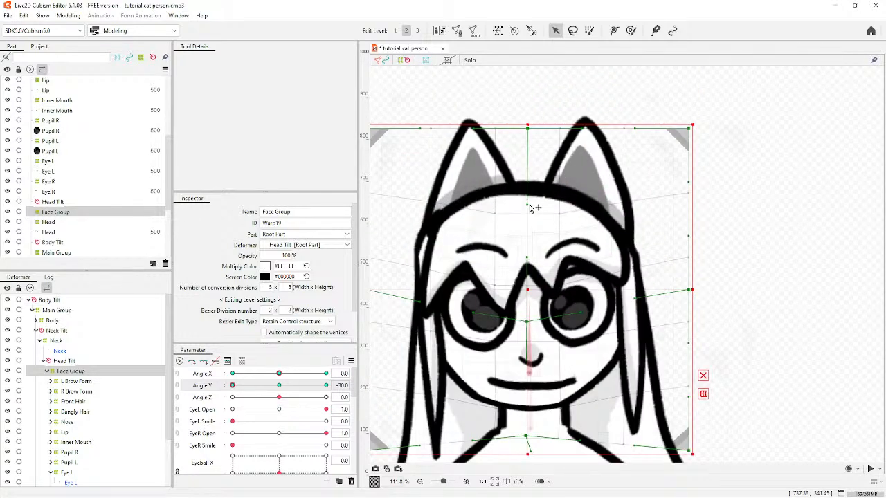
At Angle Y -30, lower the Face Group deformer's top middle point and move both top corners inward, adjusting their handles.
{"action": "left_click_drag", "start_coordinate": [528, 130], "coordinate": [530, 145]}
{"action": "left_click_drag", "start_coordinate": [530, 218], "coordinate": [523, 166]}
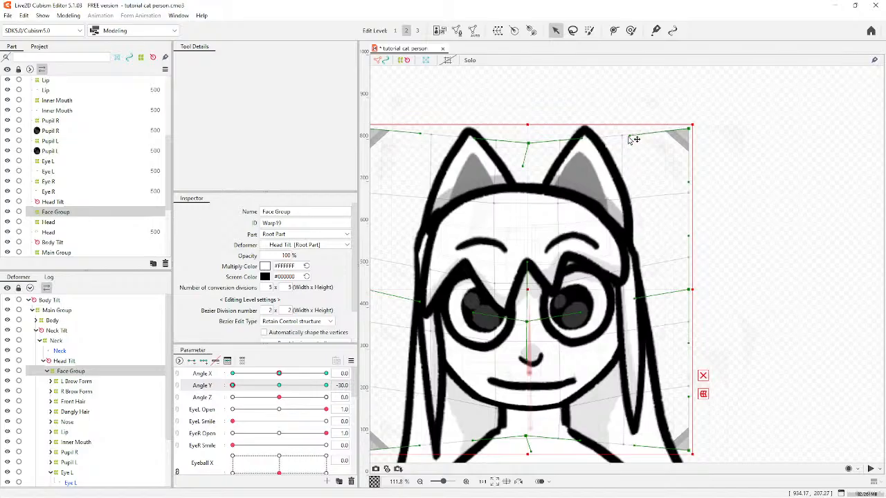
{"action": "left_click_drag", "start_coordinate": [689, 129], "coordinate": [672, 129]}
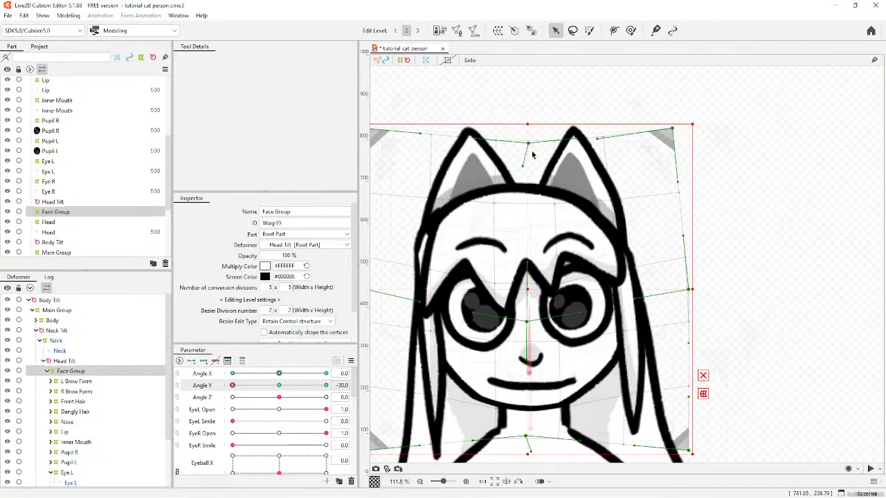
{"action": "scroll", "coordinate": [532, 155], "scroll_direction": "down", "scroll_amount": 3}
{"action": "left_click_drag", "start_coordinate": [411, 130], "coordinate": [429, 131]}
{"action": "left_click_drag", "start_coordinate": [424, 171], "coordinate": [416, 166]}
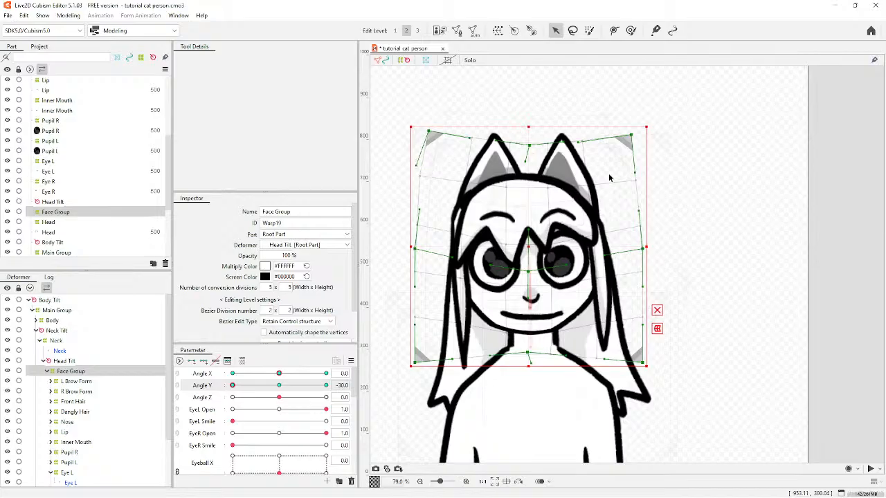
{"action": "left_click_drag", "start_coordinate": [635, 174], "coordinate": [644, 169]}
At Angle Y 30, reshape the Face Group deformer's top edge by raising the points around the ears, and deselect it.
{"action": "left_click_drag", "start_coordinate": [279, 374], "coordinate": [280, 374]}
{"action": "left_click_drag", "start_coordinate": [240, 388], "coordinate": [326, 385]}
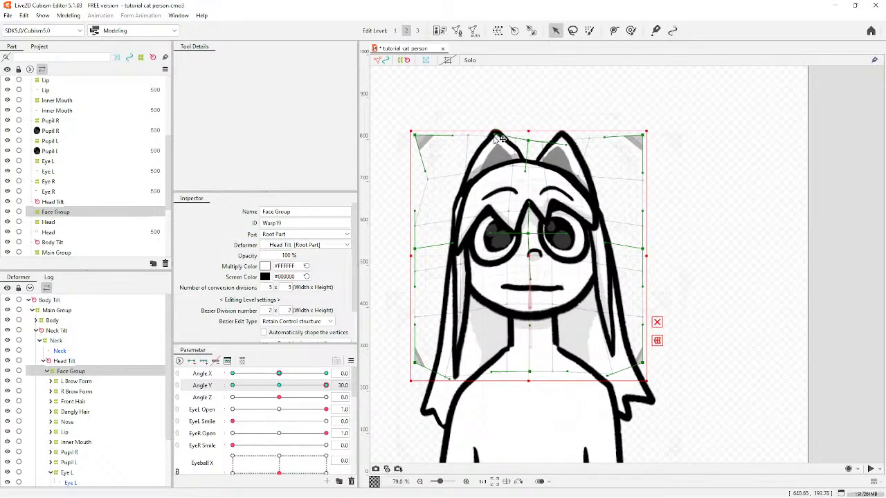
{"action": "left_click_drag", "start_coordinate": [477, 132], "coordinate": [476, 132]}
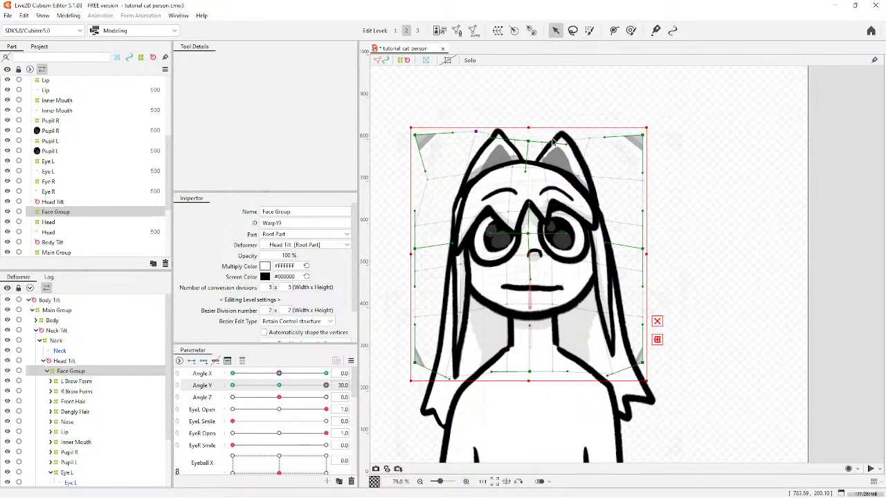
{"action": "left_click_drag", "start_coordinate": [580, 140], "coordinate": [576, 131]}
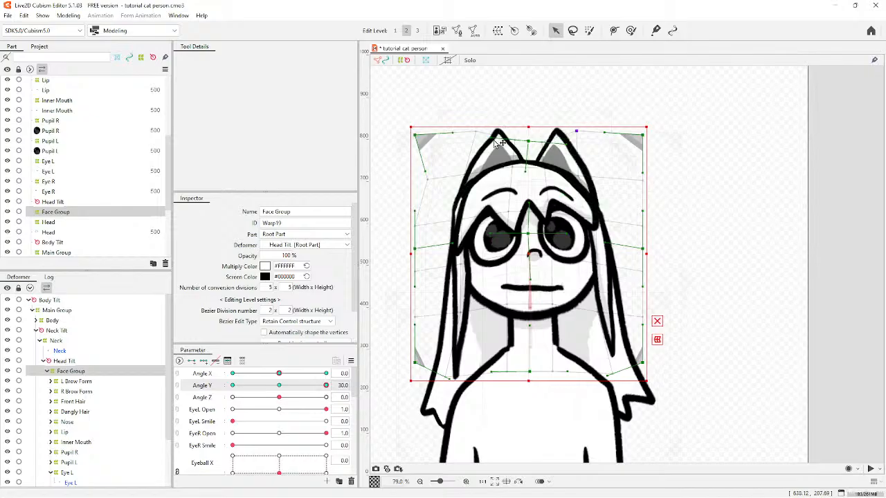
{"action": "left_click_drag", "start_coordinate": [516, 140], "coordinate": [516, 134]}
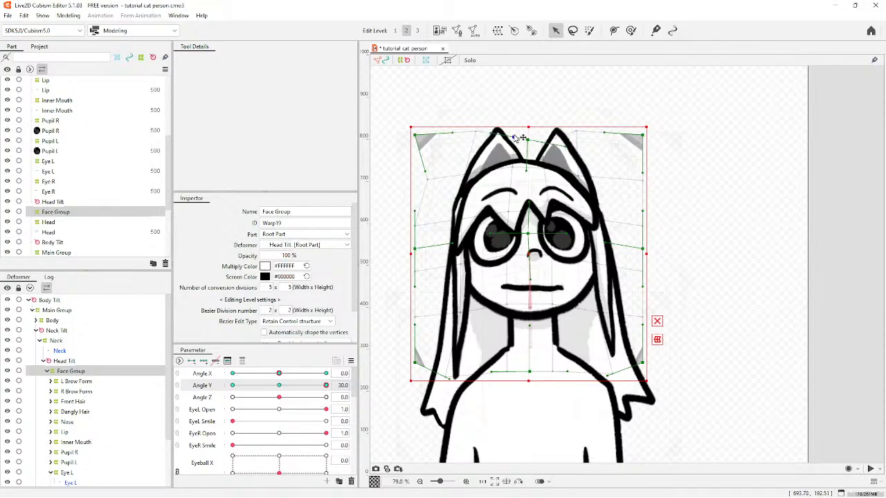
{"action": "left_click", "coordinate": [543, 102]}
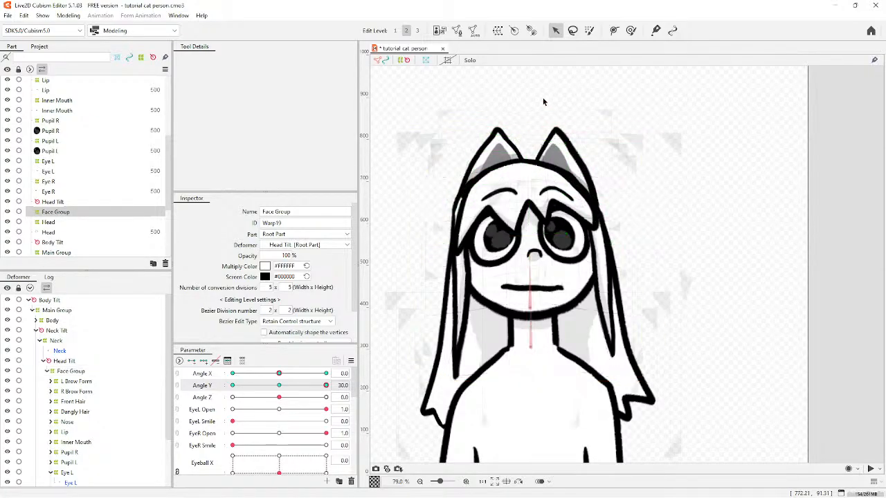
Preview the whole character's head movement along Angle Y and return Angle Y to 0.
{"action": "scroll", "coordinate": [543, 102], "scroll_direction": "down", "scroll_amount": 5}
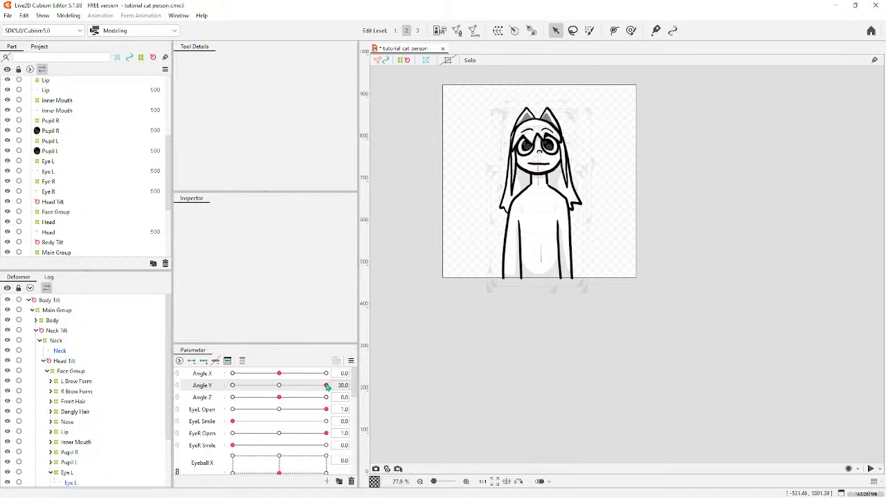
{"action": "left_click_drag", "start_coordinate": [326, 387], "coordinate": [331, 407]}
{"action": "left_click", "coordinate": [279, 386]}
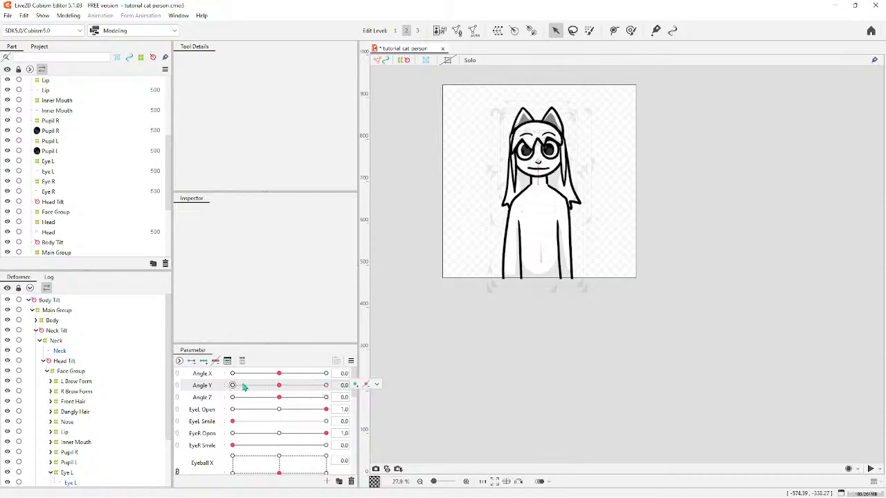
Open the physics settings to review the face group and model preview, and close them.
{"action": "left_click", "coordinate": [68, 16]}
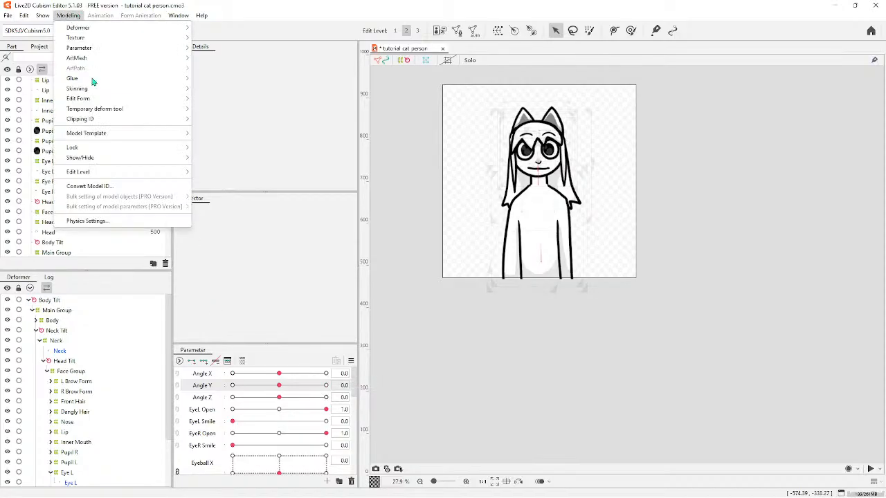
{"action": "left_click", "coordinate": [89, 221]}
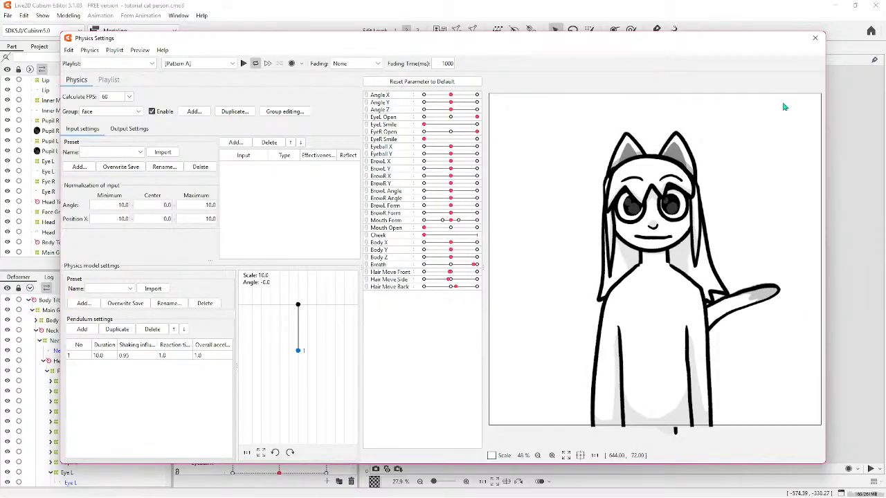
{"action": "left_click", "coordinate": [814, 37]}
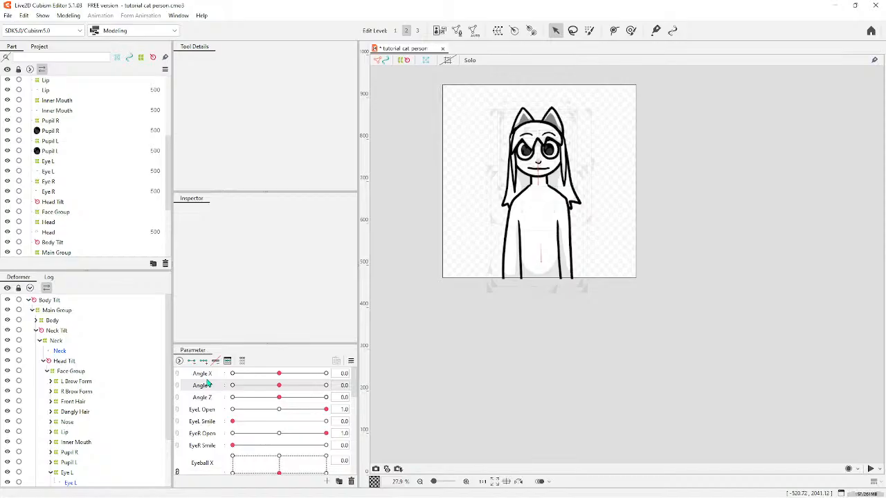
Preview Angle X, and link Angle X with Angle Y into one combined parameter for the Face Group deformer.
{"action": "left_click_drag", "start_coordinate": [338, 374], "coordinate": [301, 375]}
{"action": "left_click_drag", "start_coordinate": [232, 374], "coordinate": [280, 374]}
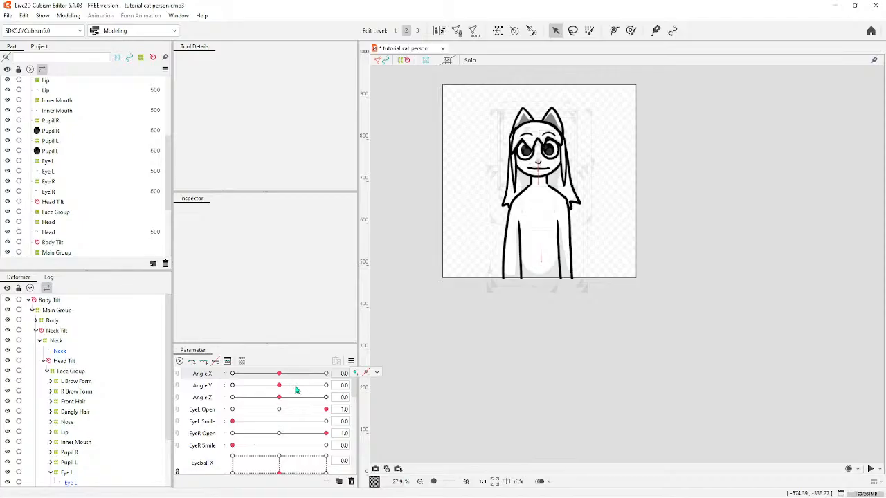
{"action": "left_click", "coordinate": [176, 374]}
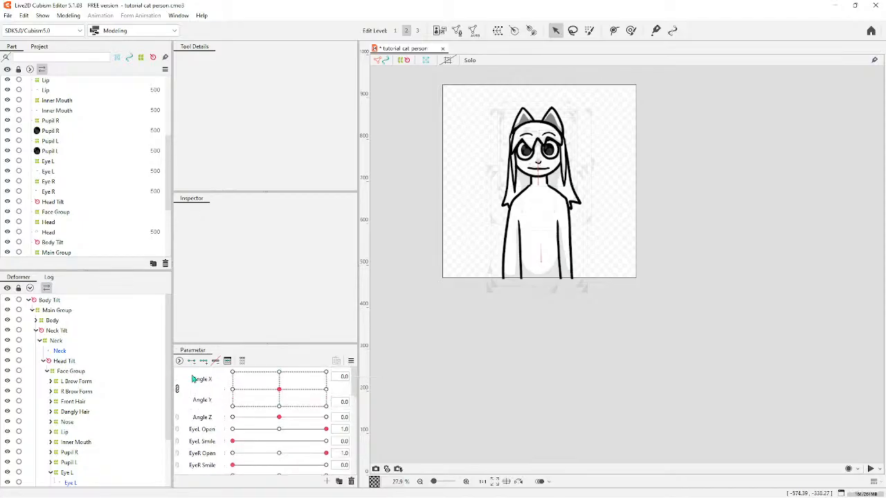
{"action": "left_click", "coordinate": [351, 360]}
{"action": "left_click", "coordinate": [72, 380]}
{"action": "left_click", "coordinate": [71, 371]}
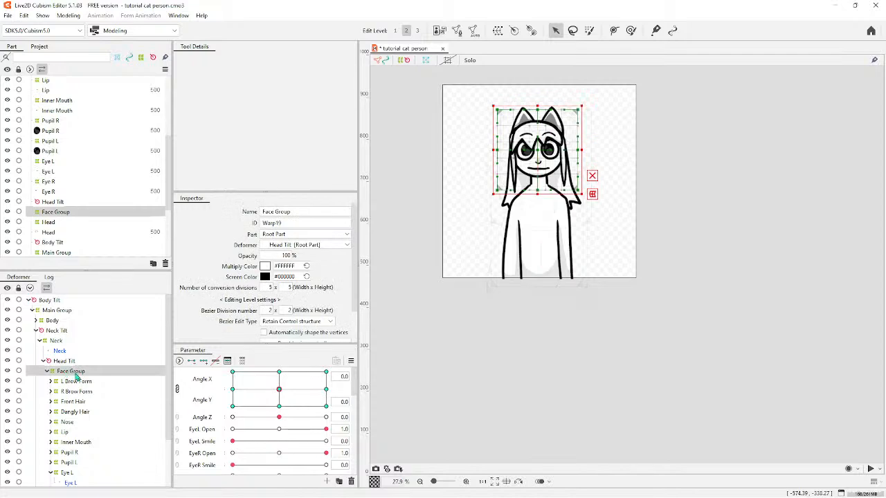
{"action": "left_click", "coordinate": [209, 389]}
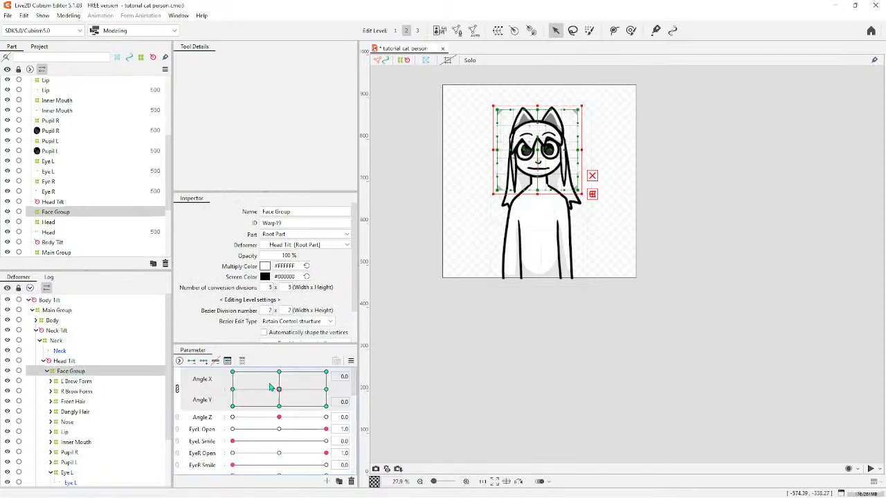
Set the linked Angle X and Angle Y parameter to 0 and deselect the Face Group deformer.
{"action": "left_click", "coordinate": [350, 362]}
{"action": "left_click", "coordinate": [391, 329]}
{"action": "left_click", "coordinate": [421, 338]}
{"action": "left_click_drag", "start_coordinate": [390, 358], "coordinate": [278, 389]}
{"action": "left_click", "coordinate": [489, 382]}
{"action": "scroll", "coordinate": [542, 405], "scroll_direction": "down", "scroll_amount": 3}
{"action": "scroll", "coordinate": [539, 326], "scroll_direction": "up", "scroll_amount": 4}
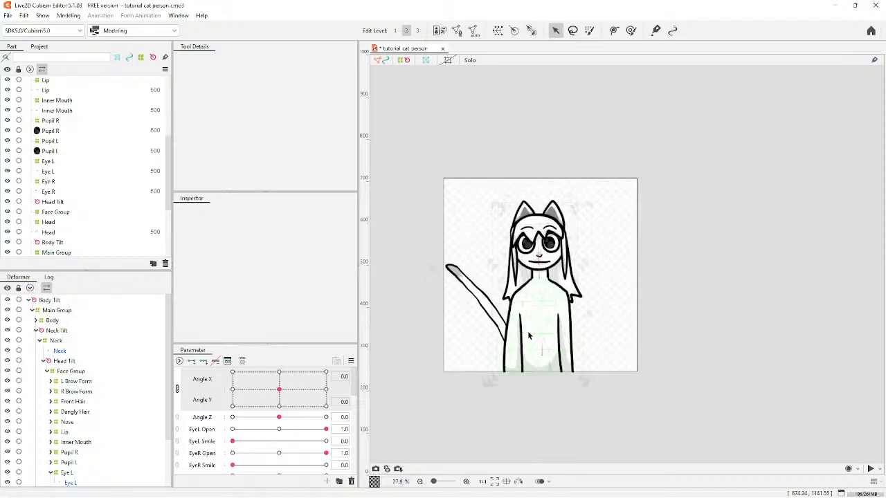
{"action": "scroll", "coordinate": [518, 364], "scroll_direction": "down", "scroll_amount": 1}
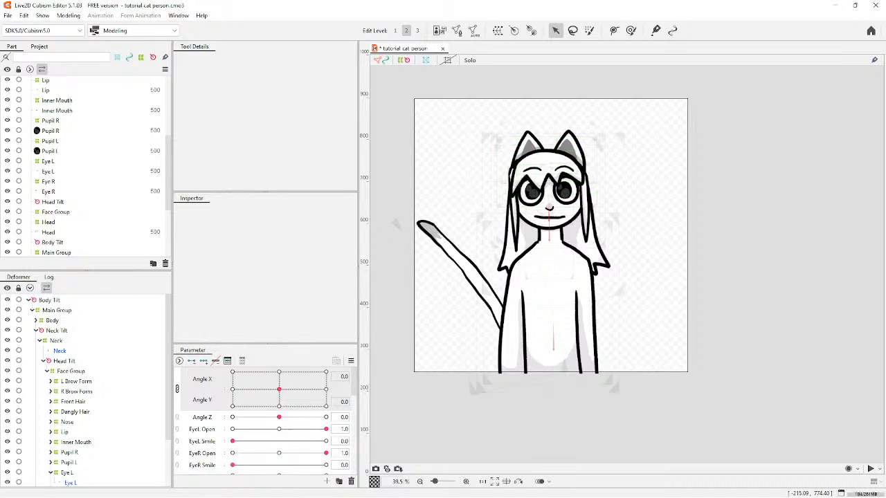
{"action": "left_click", "coordinate": [8, 15]}
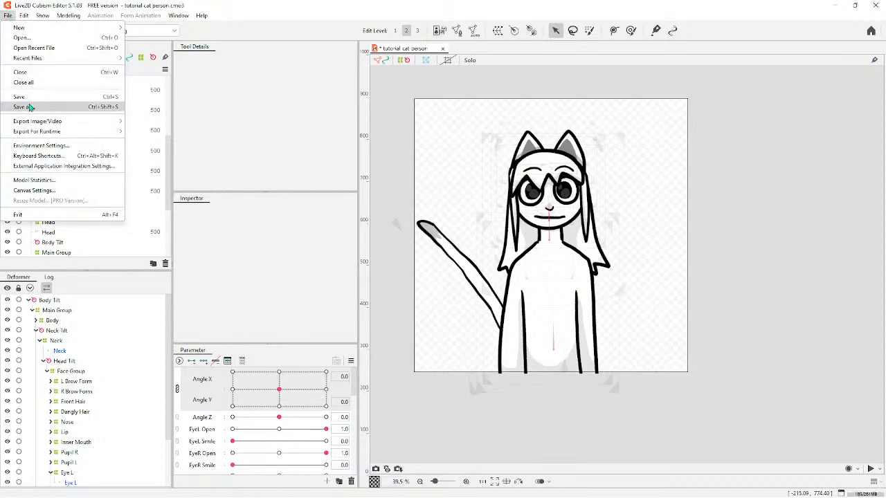
{"action": "mouse_move", "coordinate": [50, 137]}
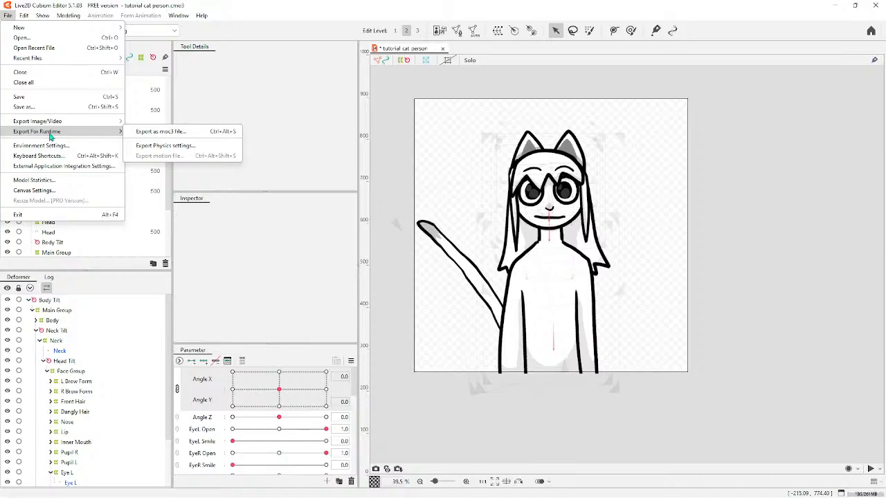
{"action": "left_click", "coordinate": [166, 136]}
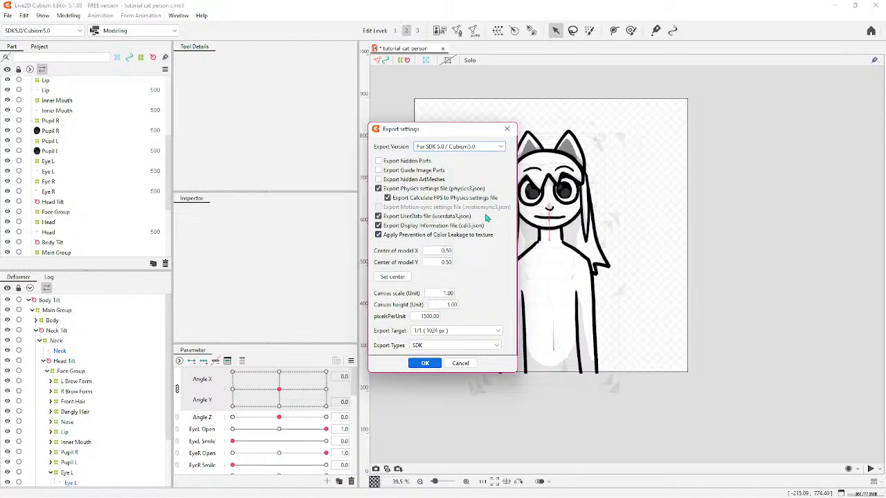
{"action": "left_click", "coordinate": [425, 364]}
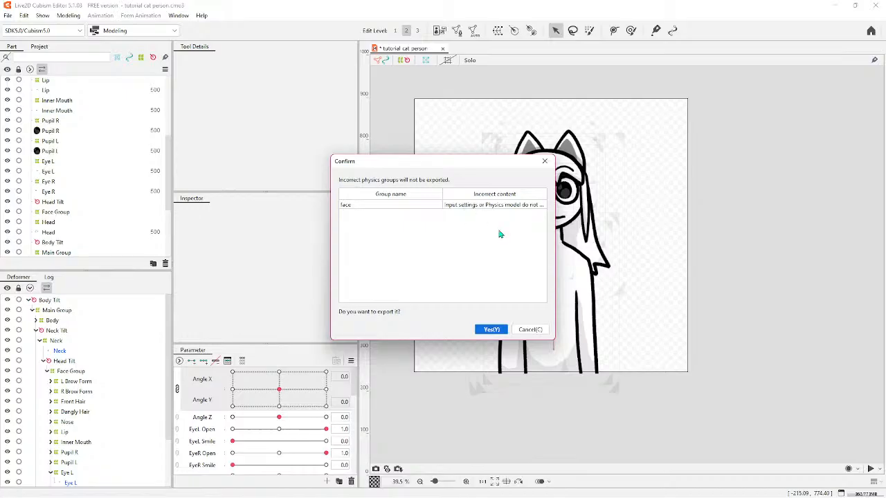
{"action": "left_click", "coordinate": [530, 330]}
Review the face physics group's input and output settings and close the physics settings.
{"action": "left_click", "coordinate": [67, 15]}
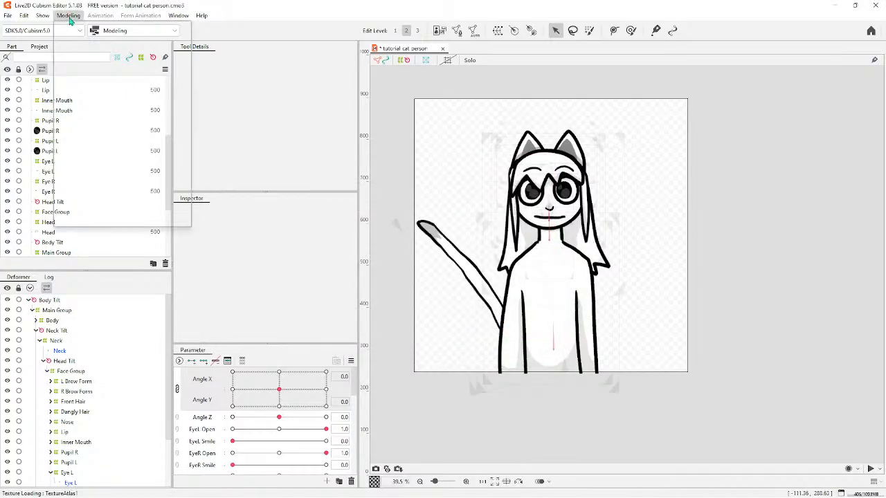
{"action": "left_click", "coordinate": [110, 220]}
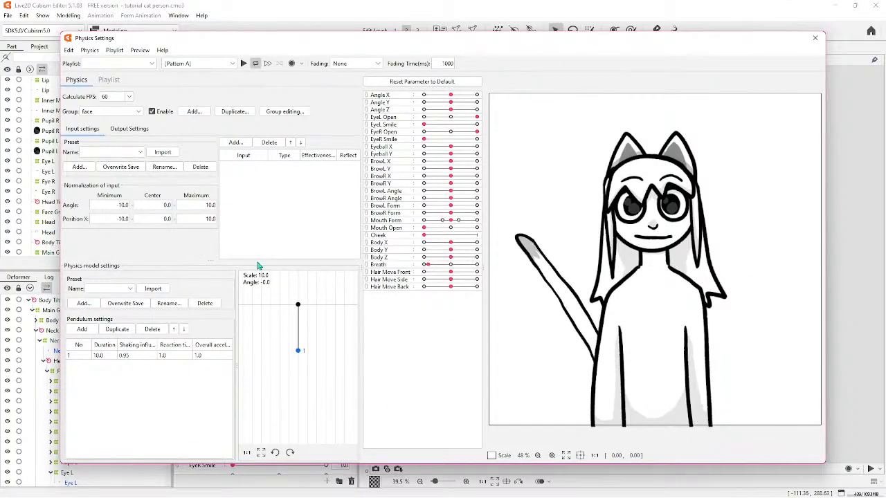
{"action": "left_click", "coordinate": [138, 131]}
{"action": "left_click", "coordinate": [82, 129]}
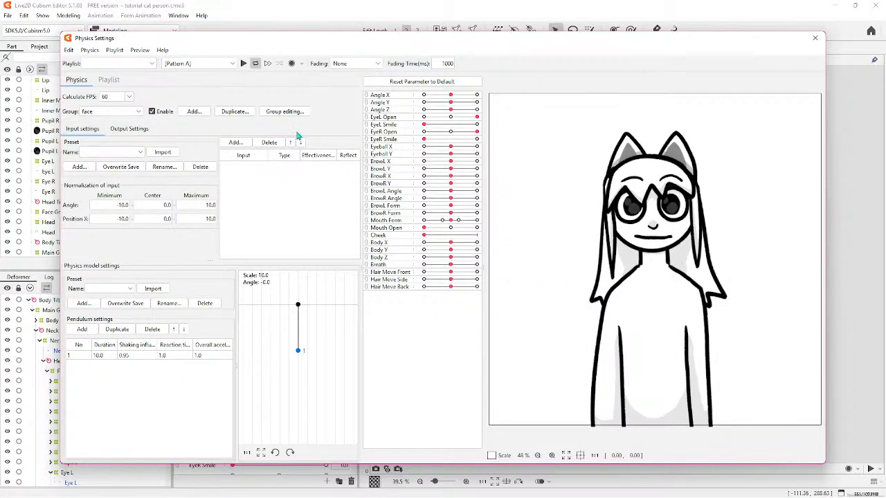
{"action": "left_click", "coordinate": [814, 38]}
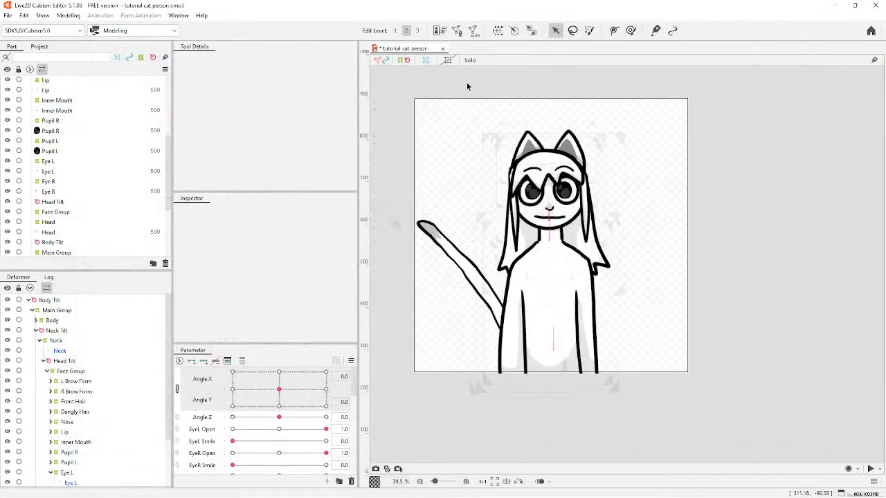
Export the model for runtime as tutorial cat person.moc3 in the Art folder, accepting that the incorrect face physics group is left out.
{"action": "left_click", "coordinate": [8, 15]}
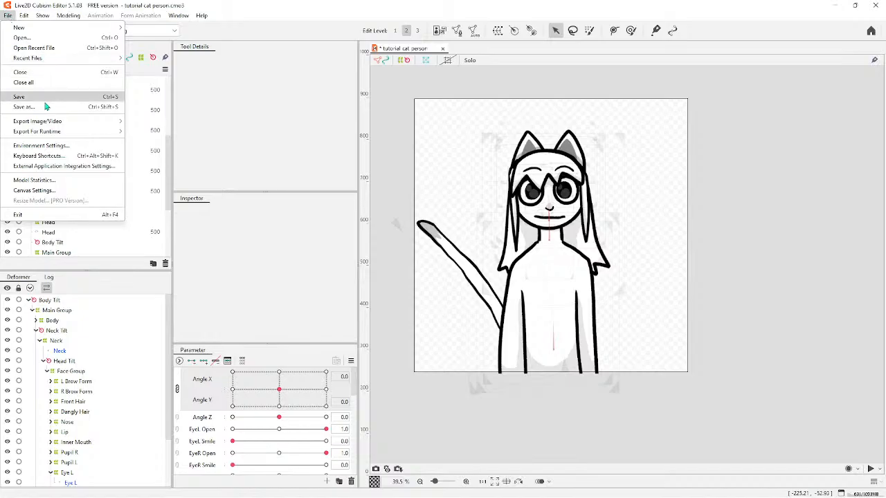
{"action": "mouse_move", "coordinate": [50, 132]}
{"action": "left_click", "coordinate": [161, 134]}
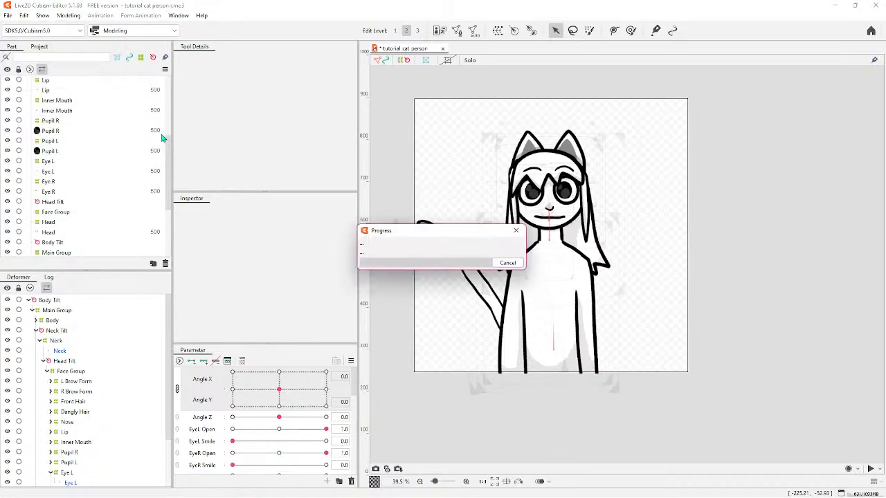
{"action": "left_click", "coordinate": [425, 362]}
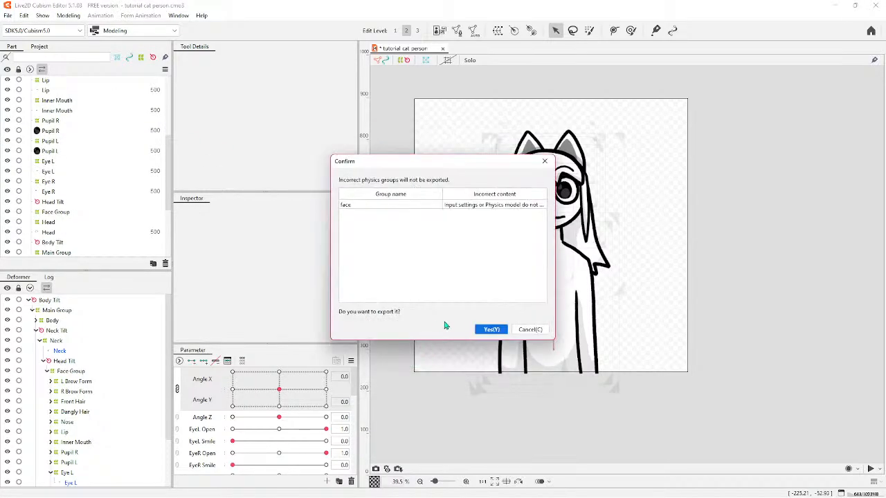
{"action": "left_click", "coordinate": [488, 329]}
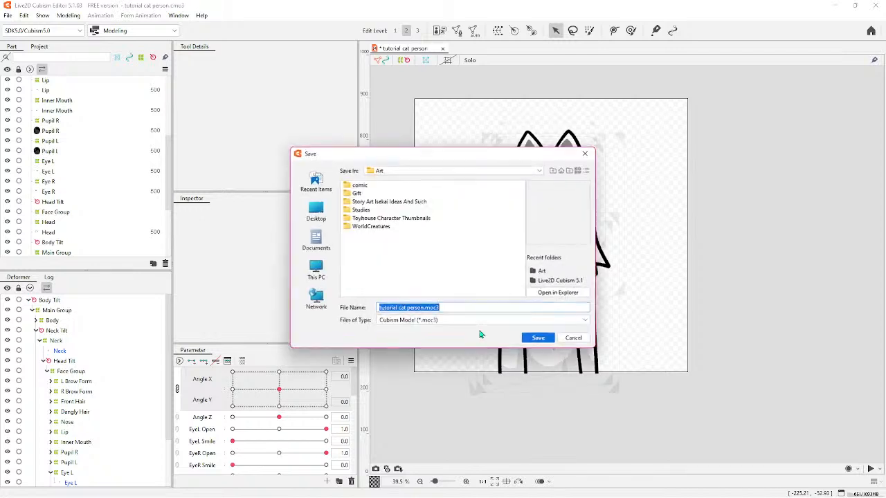
{"action": "left_click", "coordinate": [447, 307]}
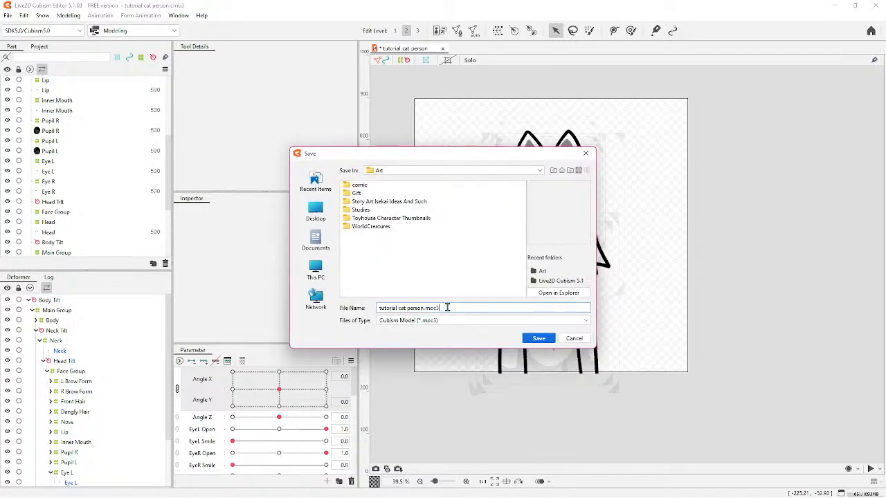
{"action": "left_click", "coordinate": [540, 339]}
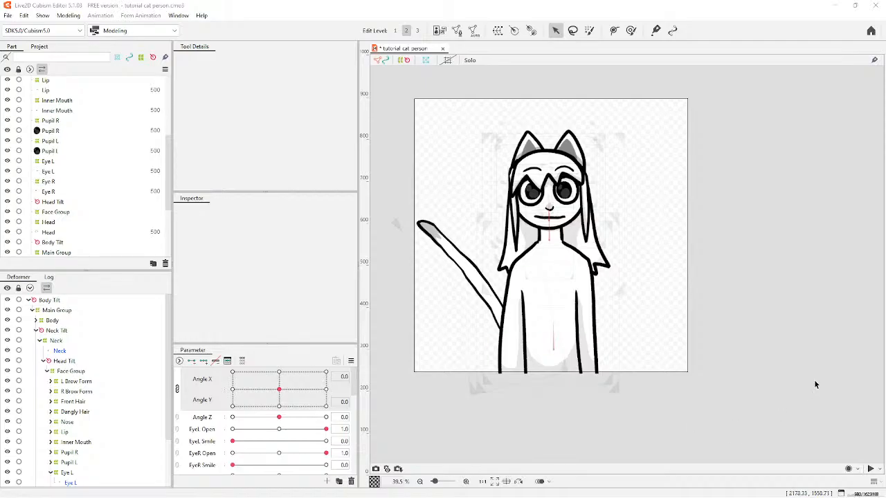
Close Live2D Cubism Editor without saving the changes to tutorial cat person.cmo3.
{"action": "left_click", "coordinate": [836, 9]}
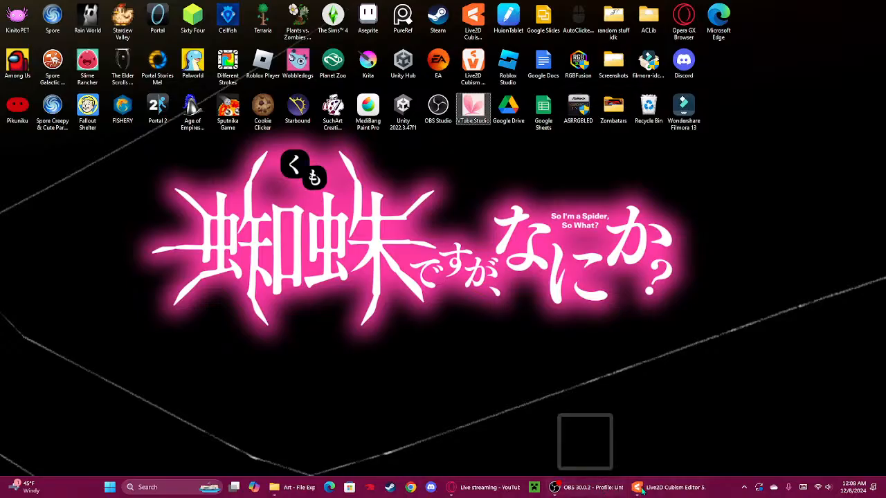
{"action": "left_click", "coordinate": [668, 486]}
{"action": "left_click", "coordinate": [875, 5]}
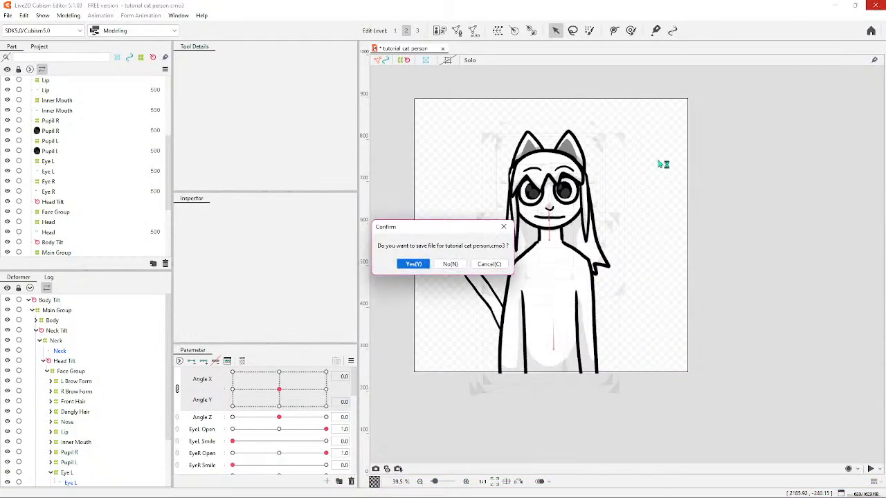
{"action": "left_click", "coordinate": [459, 268]}
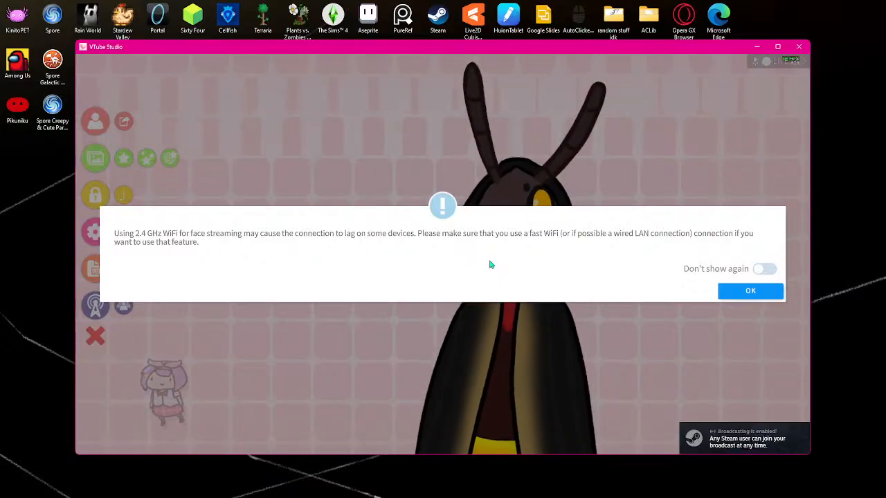
Switch to VTube Studio and dismiss the startup notices about WiFi, licensing, webcam tracking and the Tobii tracker.
{"action": "left_click", "coordinate": [737, 291]}
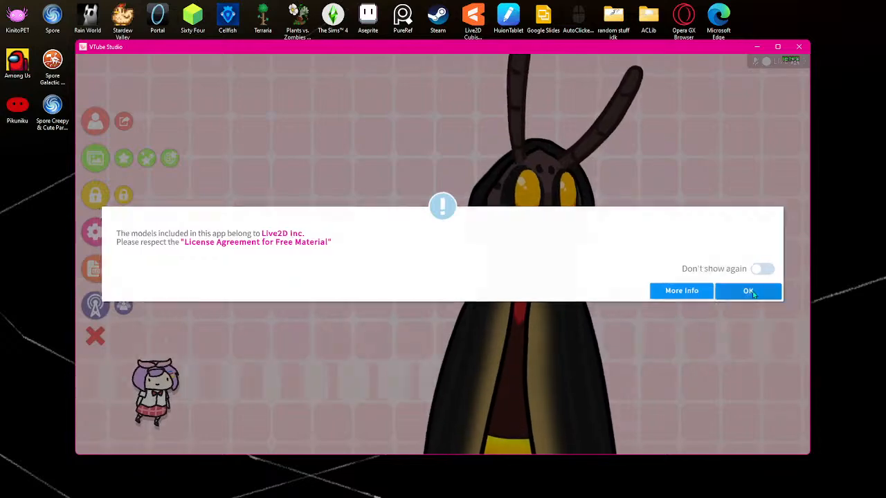
{"action": "left_click", "coordinate": [750, 292]}
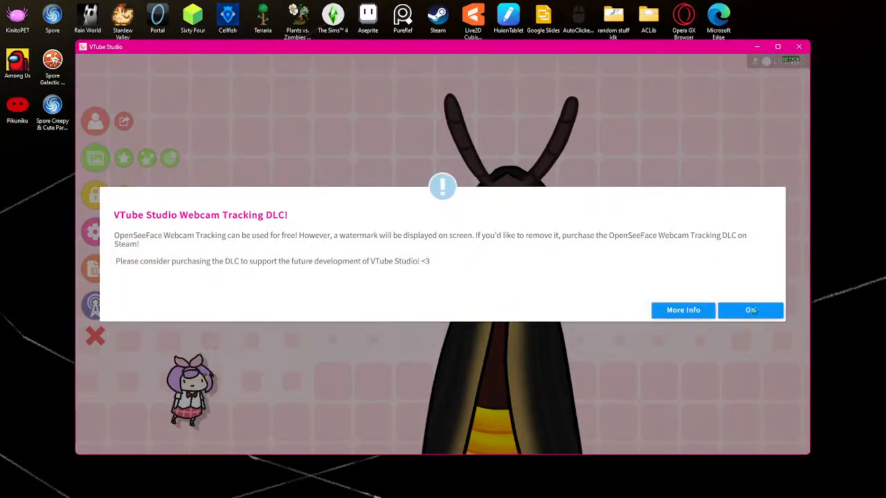
{"action": "left_click", "coordinate": [753, 310]}
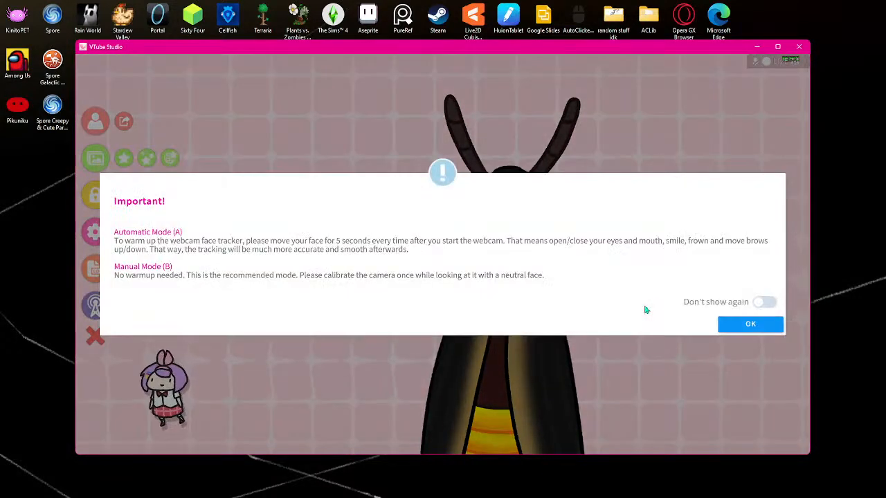
{"action": "left_click", "coordinate": [750, 325]}
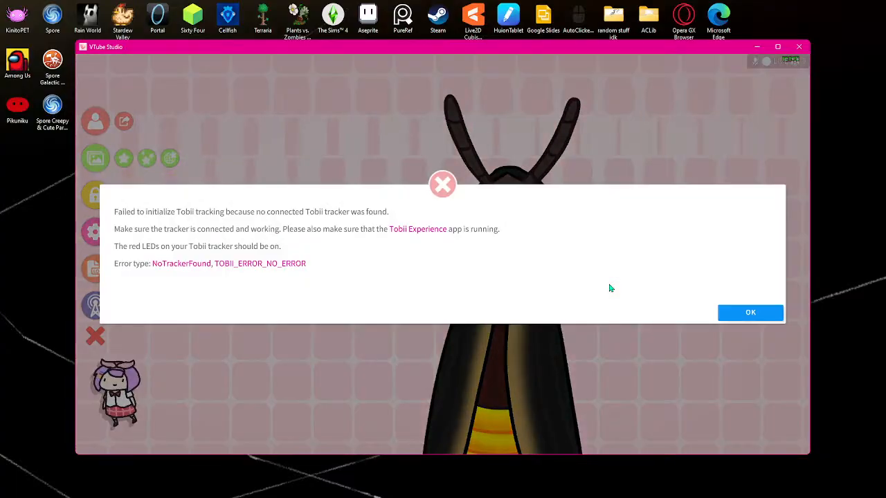
{"action": "left_click", "coordinate": [741, 312]}
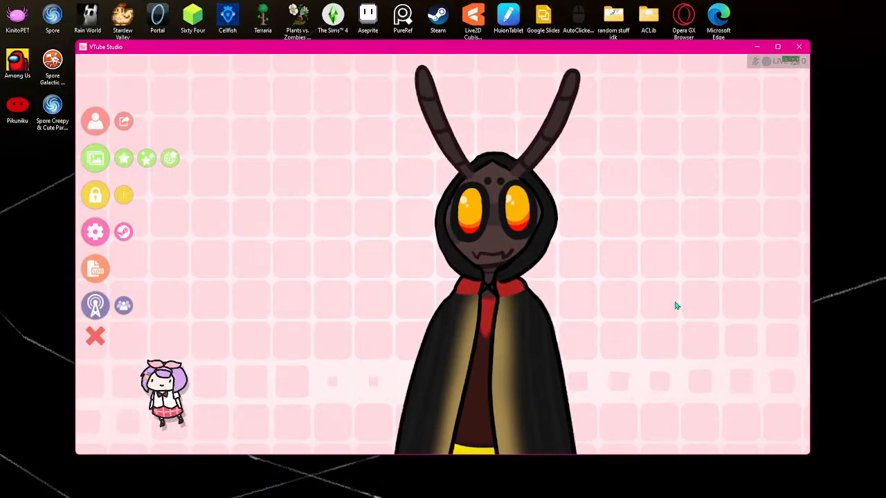
Unload the current firefly model and open the Live2DModels folder for importing a custom model.
{"action": "left_click", "coordinate": [98, 123]}
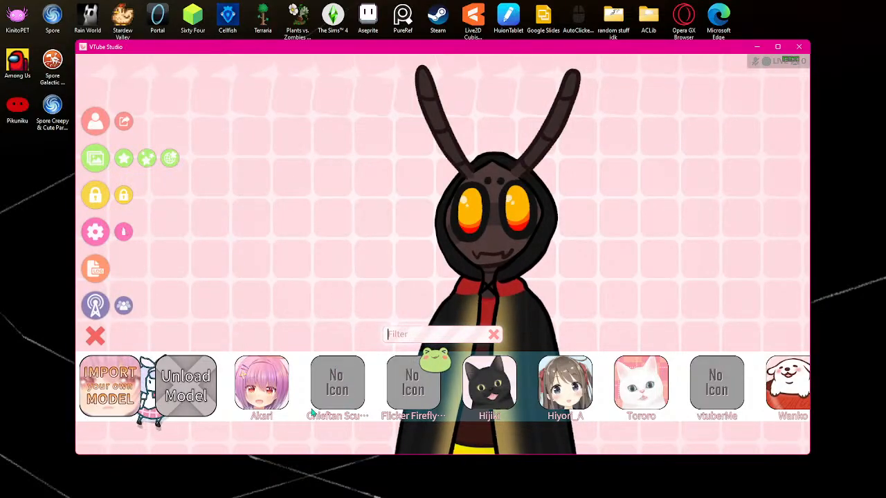
{"action": "left_click", "coordinate": [178, 383]}
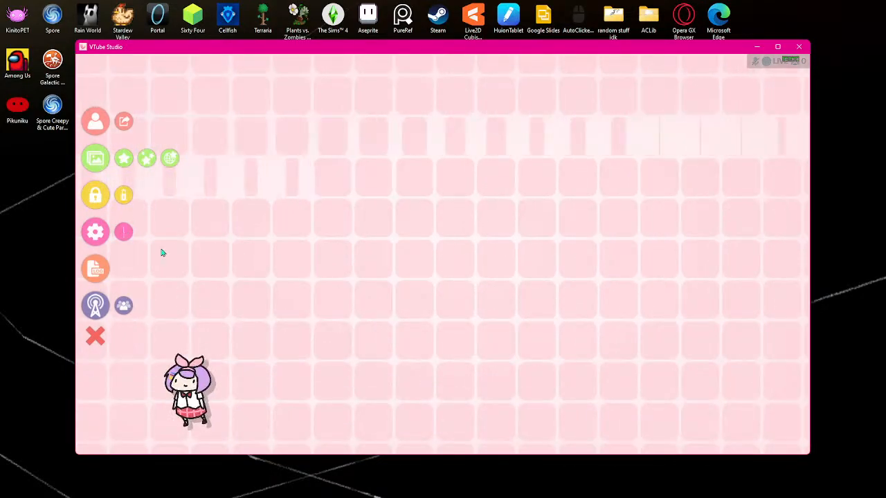
{"action": "left_click", "coordinate": [96, 121]}
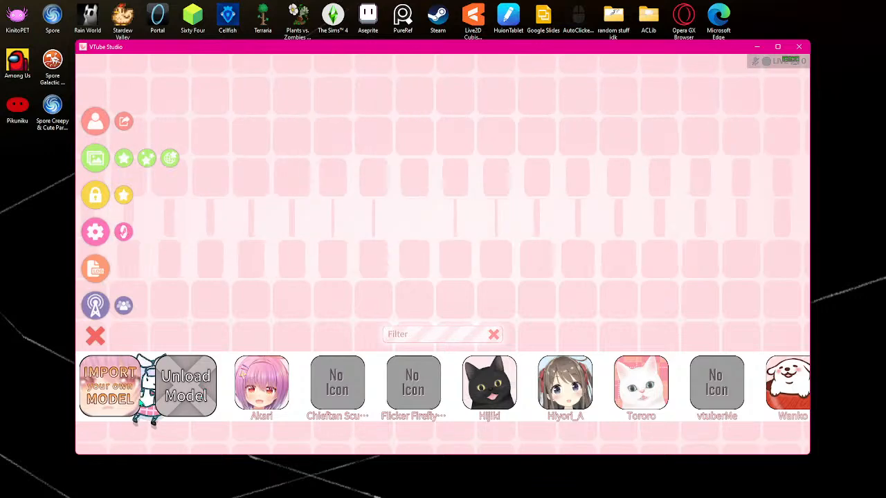
{"action": "left_click", "coordinate": [109, 386]}
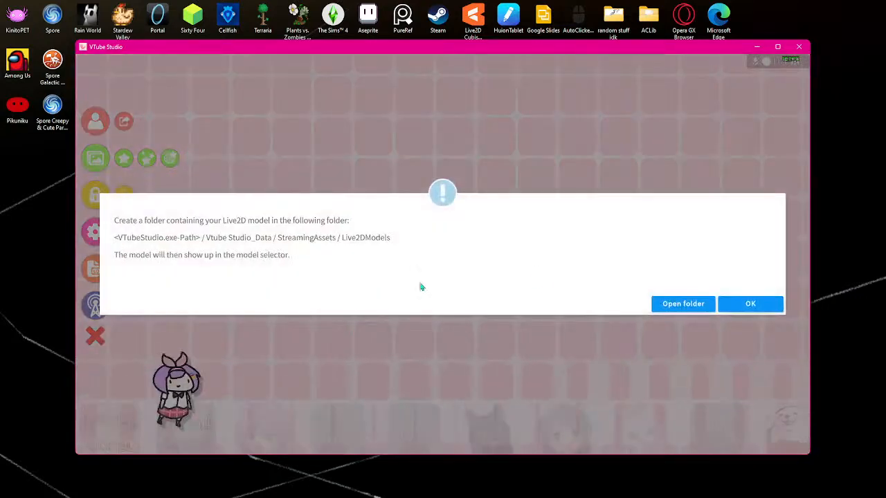
{"action": "left_click", "coordinate": [678, 310]}
Arrange the Live2DModels folder window beside the Art folder window so both file lists are accessible.
{"action": "left_click_drag", "start_coordinate": [0, 173], "coordinate": [662, 68]}
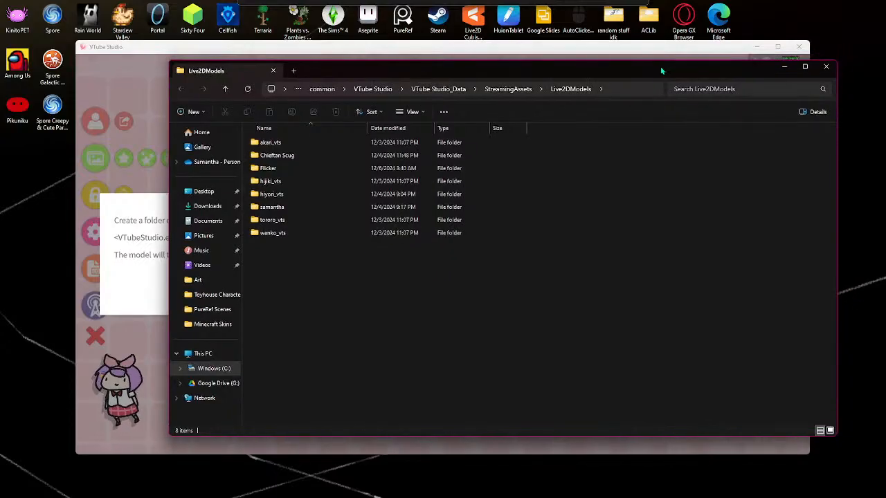
{"action": "left_click_drag", "start_coordinate": [548, 70], "coordinate": [578, 60]}
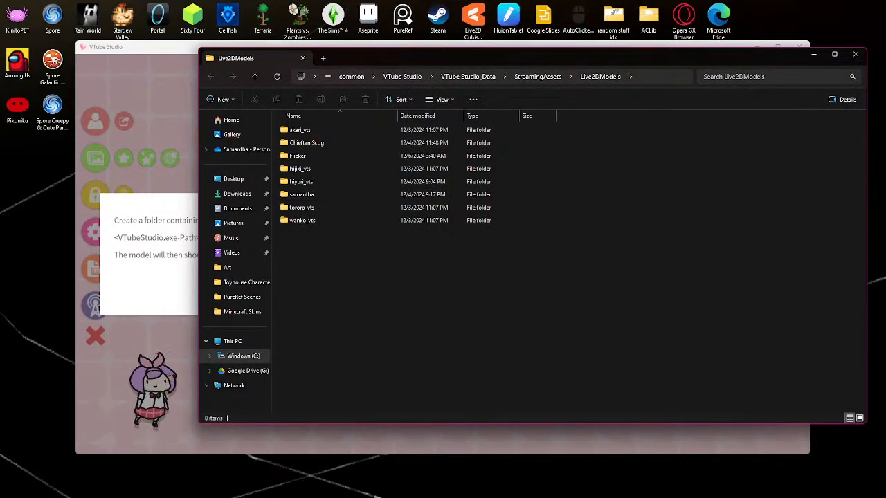
{"action": "left_click_drag", "start_coordinate": [0, 187], "coordinate": [448, 111]}
{"action": "left_click_drag", "start_coordinate": [489, 64], "coordinate": [615, 66]}
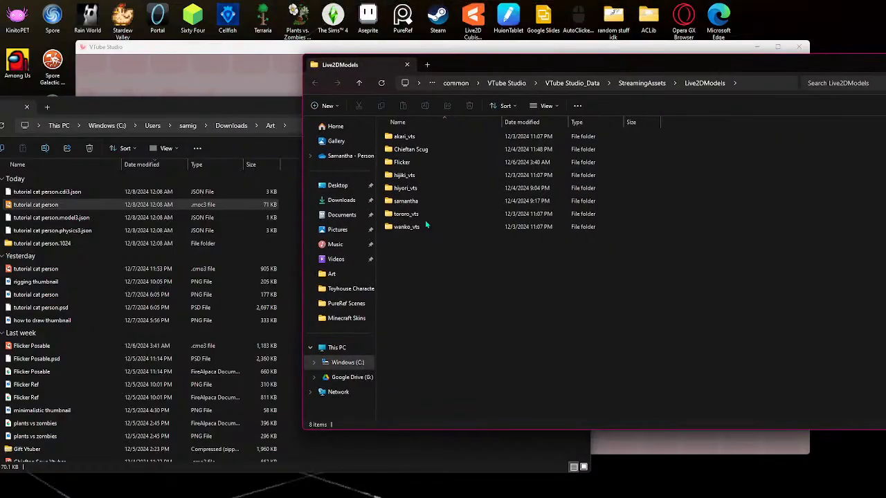
Create a new folder named cat person inside the Live2DModels folder.
{"action": "right_click", "coordinate": [422, 244]}
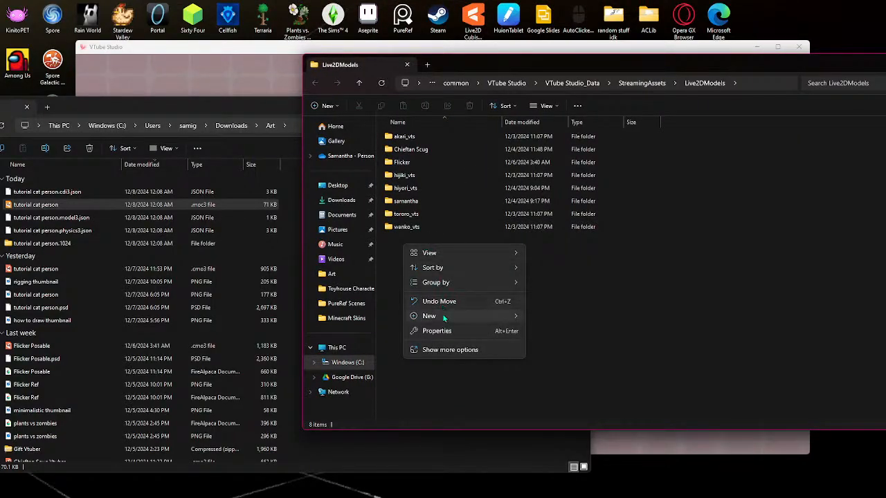
{"action": "mouse_move", "coordinate": [443, 317]}
{"action": "left_click", "coordinate": [552, 94]}
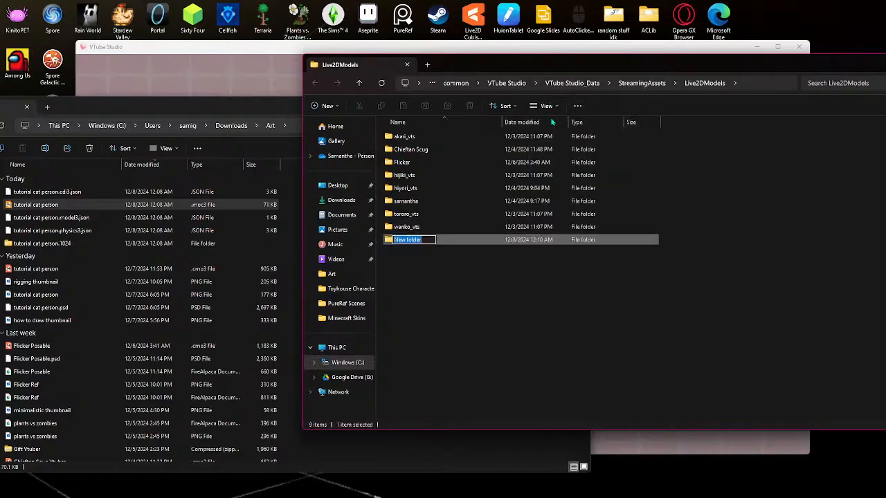
{"action": "type", "text": "ca"}
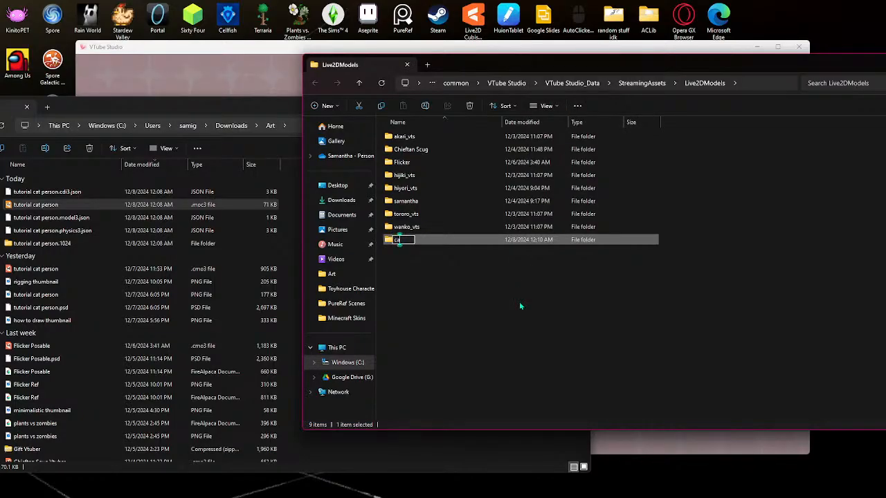
{"action": "type", "text": "t person"}
{"action": "left_click", "coordinate": [520, 305]}
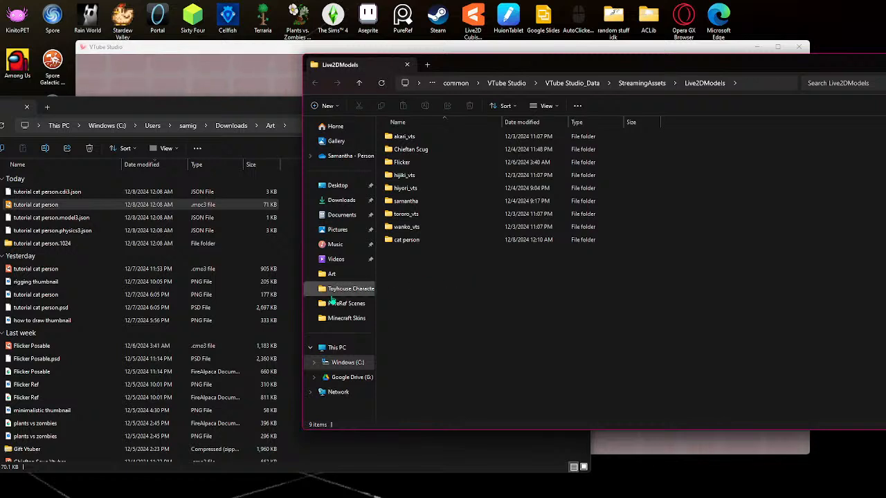
Move the exported 1024 texture folder, physics3, model3 and cdi3 JSON files and moc3 file into the cat person folder, and minimize the Art window.
{"action": "left_click_drag", "start_coordinate": [45, 251], "coordinate": [85, 256]}
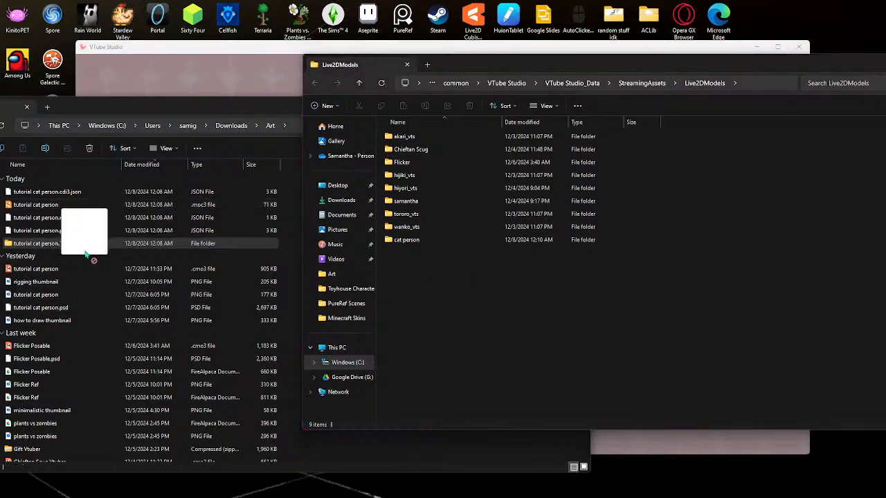
{"action": "left_click_drag", "start_coordinate": [227, 254], "coordinate": [424, 250]}
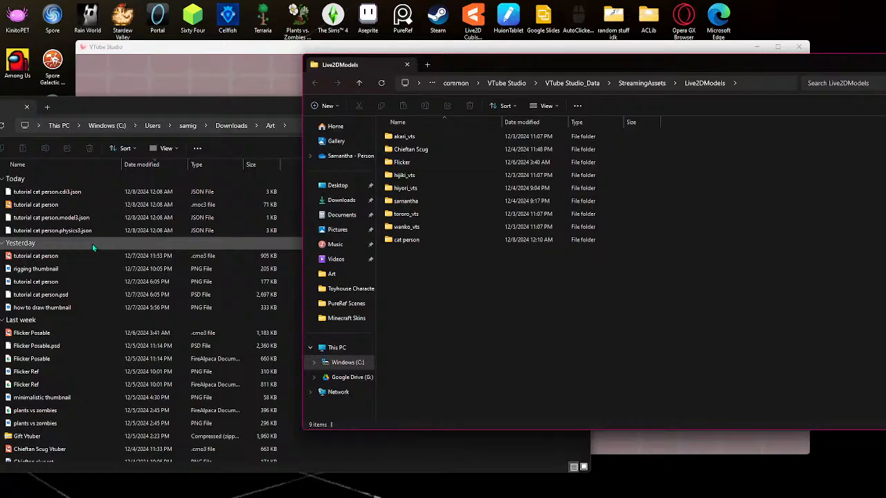
{"action": "left_click_drag", "start_coordinate": [61, 234], "coordinate": [405, 250]}
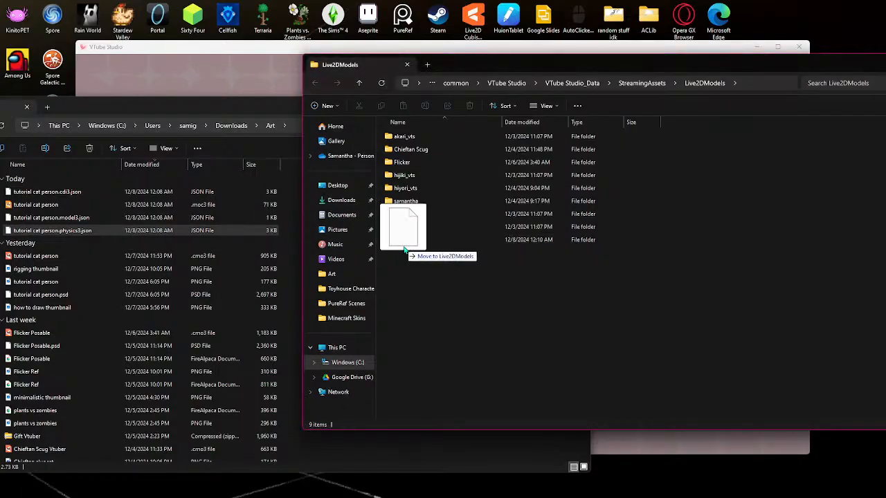
{"action": "left_click_drag", "start_coordinate": [52, 217], "coordinate": [433, 252]}
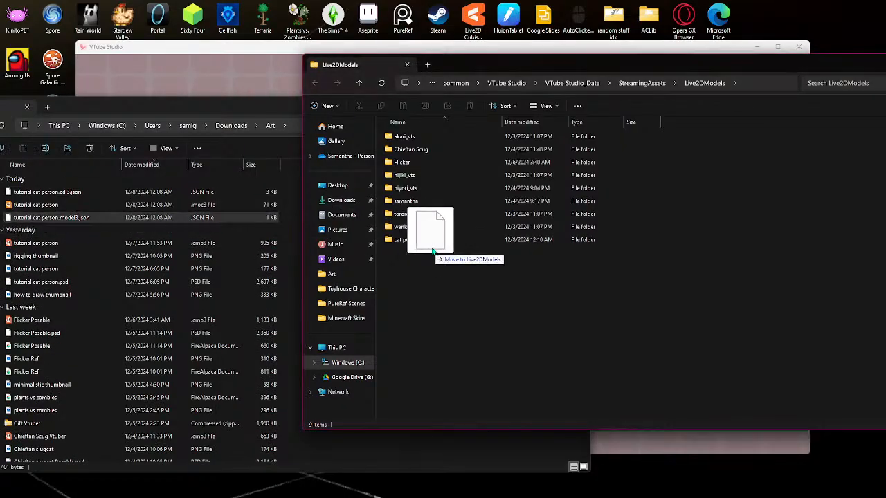
{"action": "left_click_drag", "start_coordinate": [48, 192], "coordinate": [430, 256]}
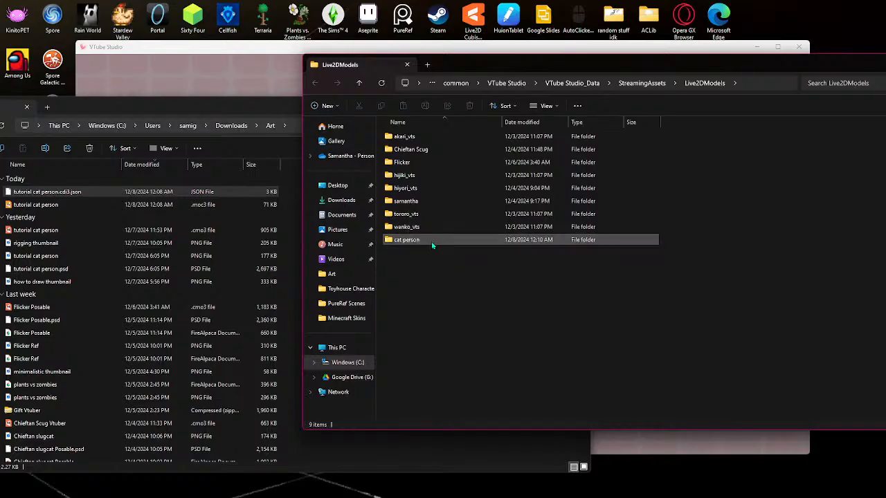
{"action": "left_click_drag", "start_coordinate": [75, 194], "coordinate": [51, 194]}
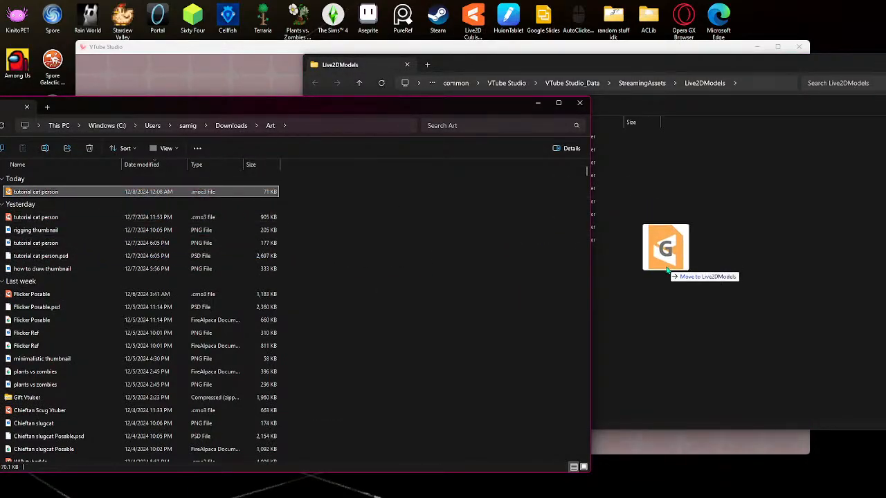
{"action": "left_click_drag", "start_coordinate": [667, 270], "coordinate": [667, 269]}
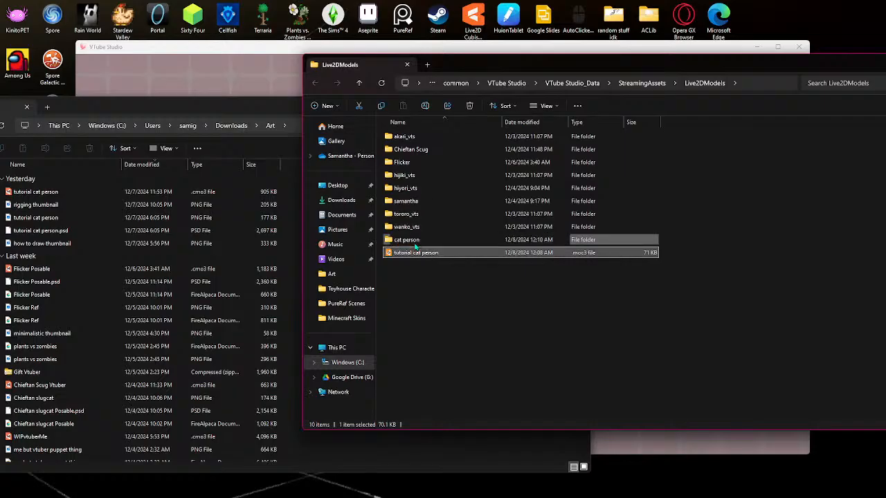
{"action": "left_click_drag", "start_coordinate": [415, 246], "coordinate": [415, 241]}
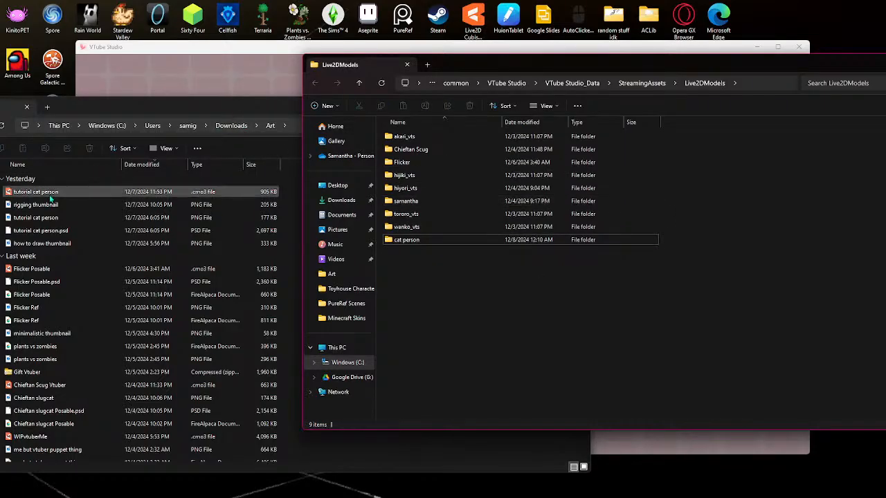
{"action": "left_click", "coordinate": [271, 115]}
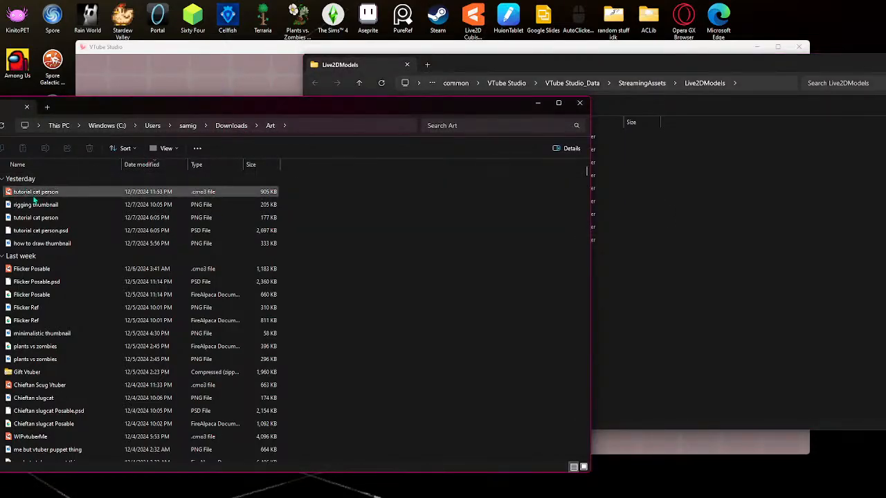
{"action": "left_click", "coordinate": [537, 105]}
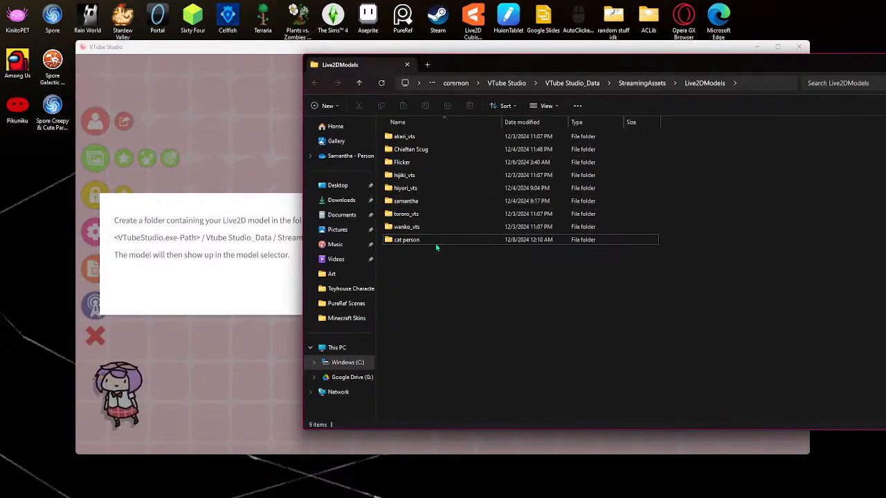
Put the Live2DModels folder window out of the way and dismiss the model import instructions in VTube Studio.
{"action": "left_click_drag", "start_coordinate": [727, 72], "coordinate": [634, 81]}
{"action": "left_click", "coordinate": [665, 80]}
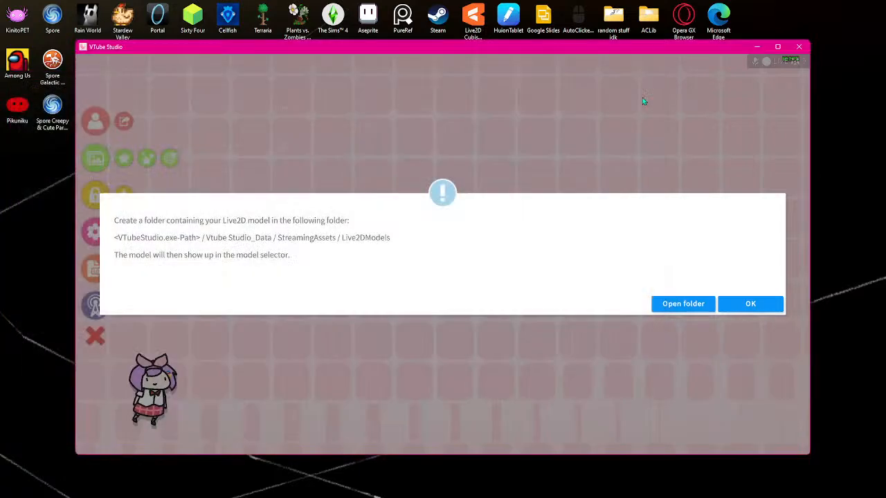
{"action": "left_click", "coordinate": [754, 307]}
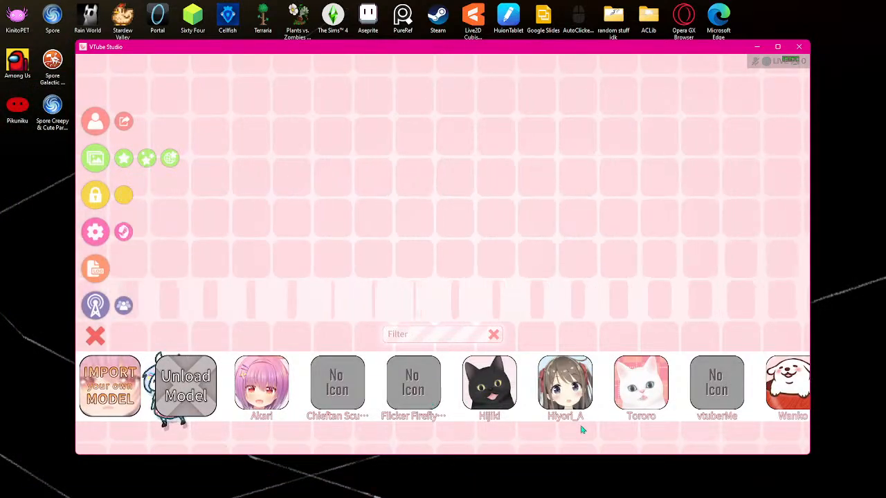
{"action": "left_click_drag", "start_coordinate": [755, 412], "coordinate": [495, 401]}
{"action": "left_click", "coordinate": [92, 388]}
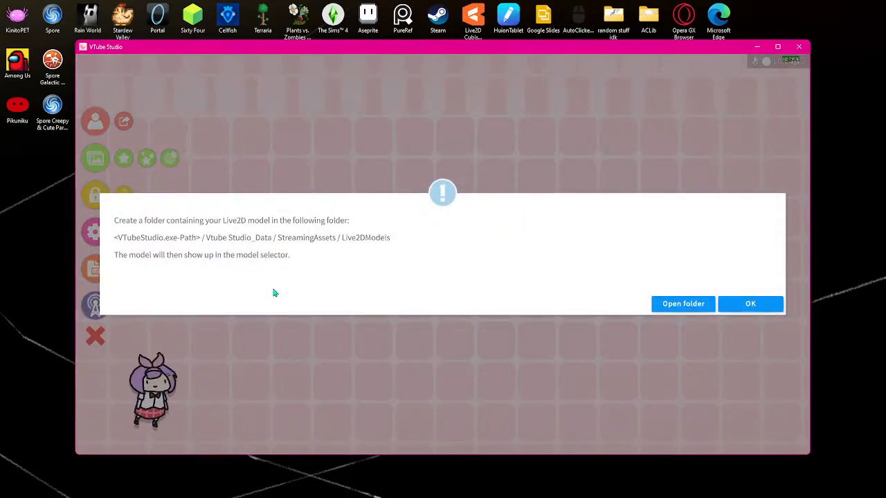
{"action": "left_click", "coordinate": [750, 304]}
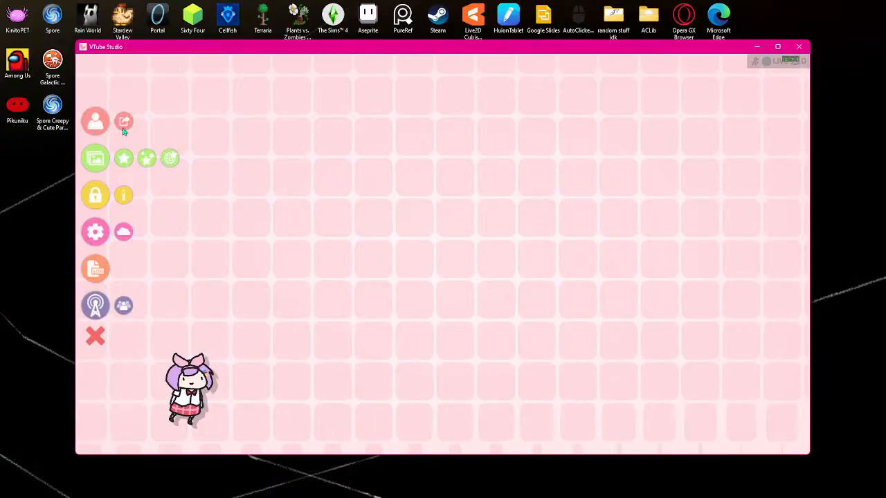
Load the tutorial cat person model from the model selector and run Auto-Setup to create its default VTS parameters.
{"action": "left_click", "coordinate": [97, 123]}
{"action": "left_click_drag", "start_coordinate": [609, 417], "coordinate": [506, 424]}
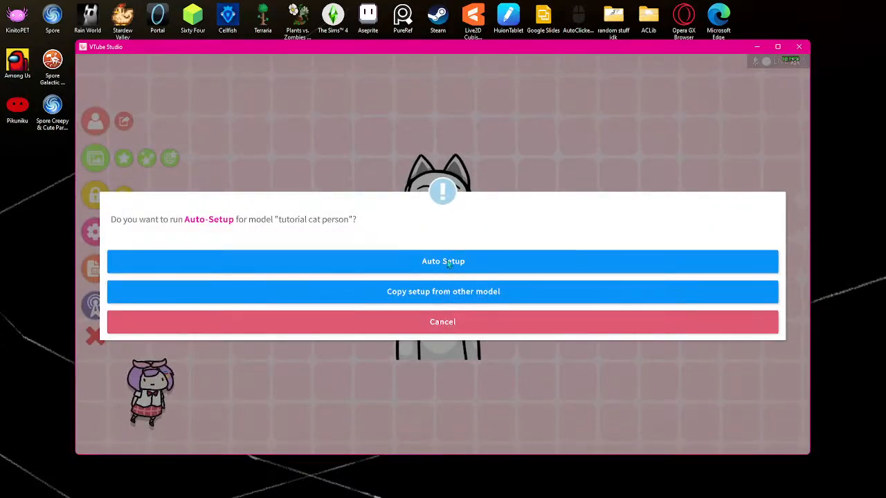
{"action": "left_click", "coordinate": [449, 264]}
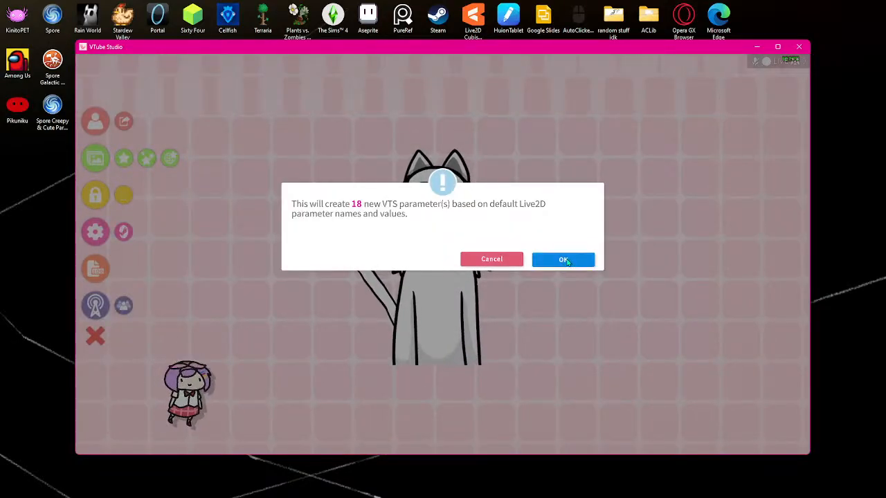
{"action": "left_click", "coordinate": [564, 259]}
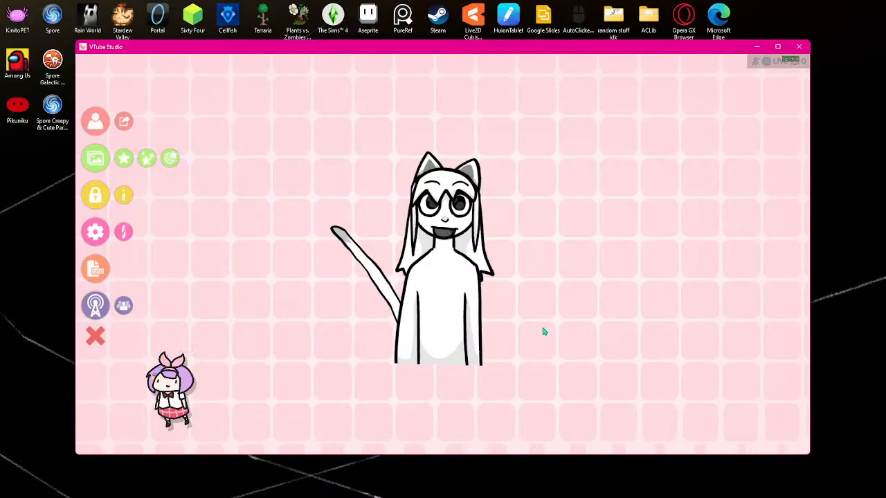